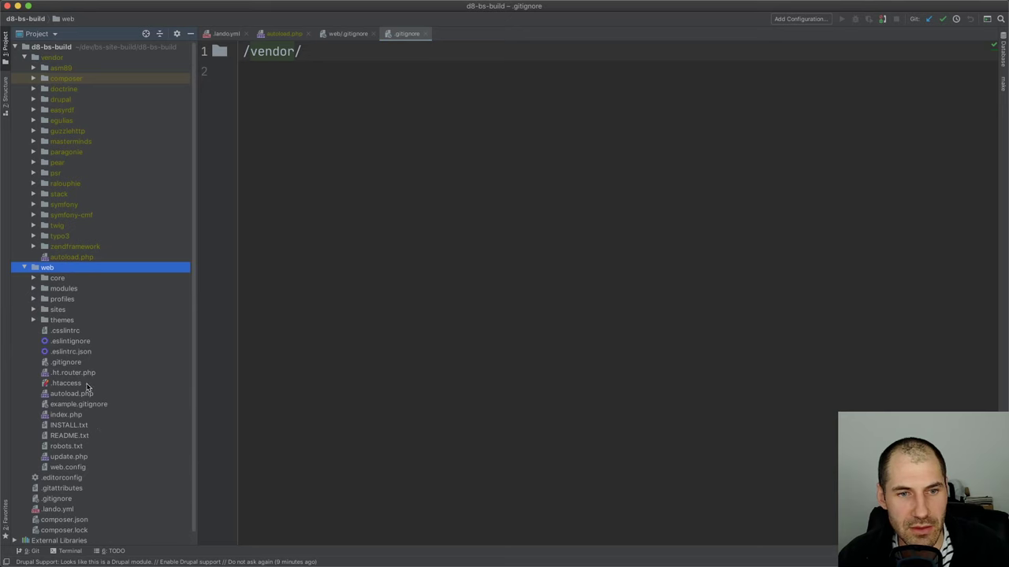
Open web/.gitignore, collapse vendor, and place the cursor after the /vendor/ rule while checking the installer
double_click(85, 364)
scroll(234, 304, up, 2)
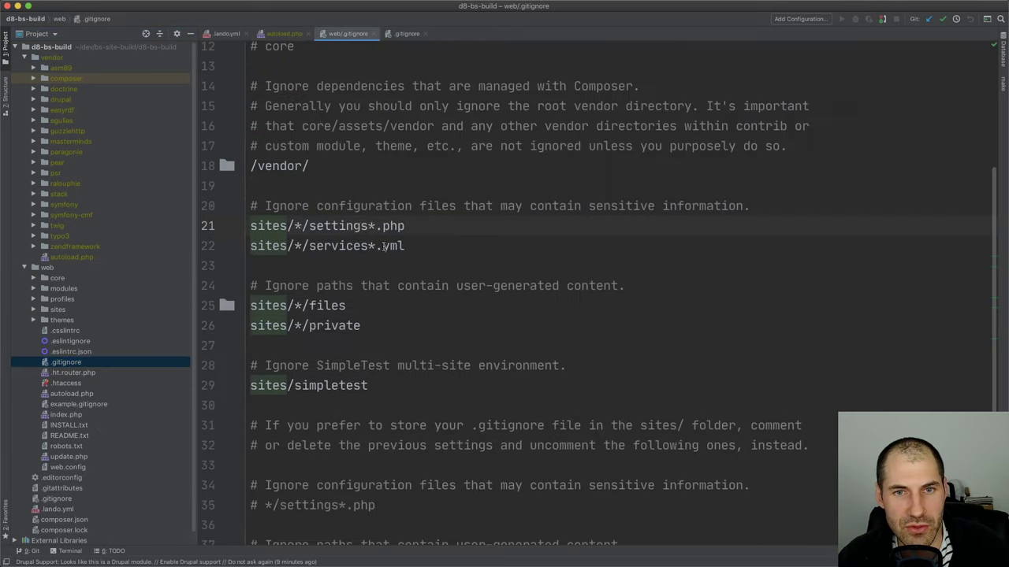
double_click(47, 58)
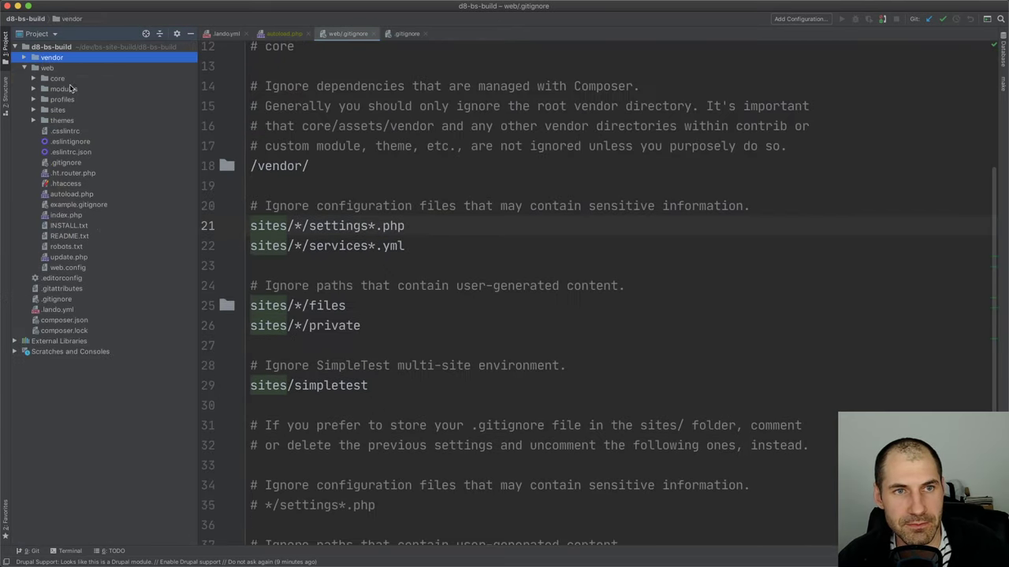
scroll(398, 201, up, 1)
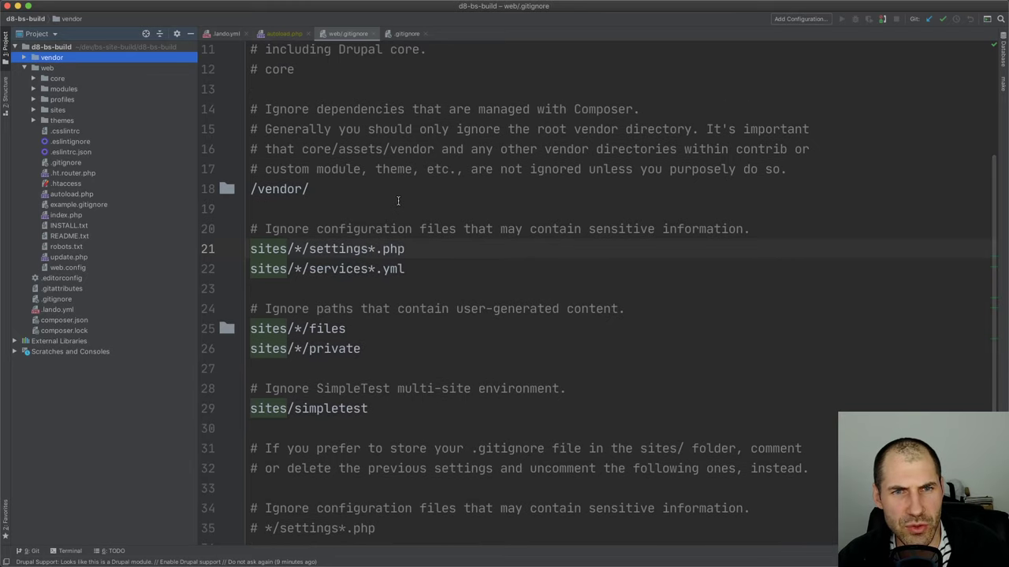
click(402, 196)
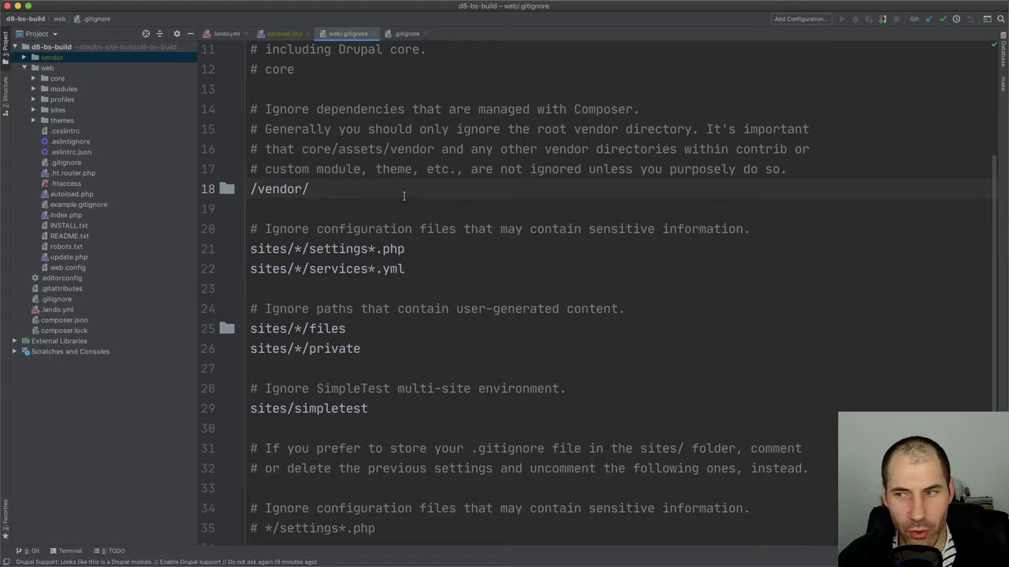
key(super+Tab)
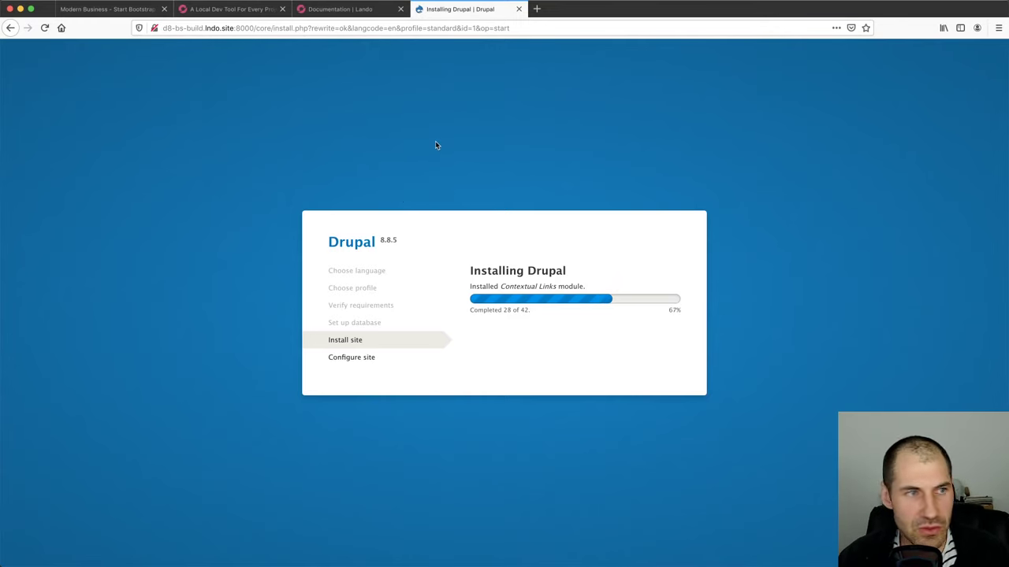
key(super+Tab)
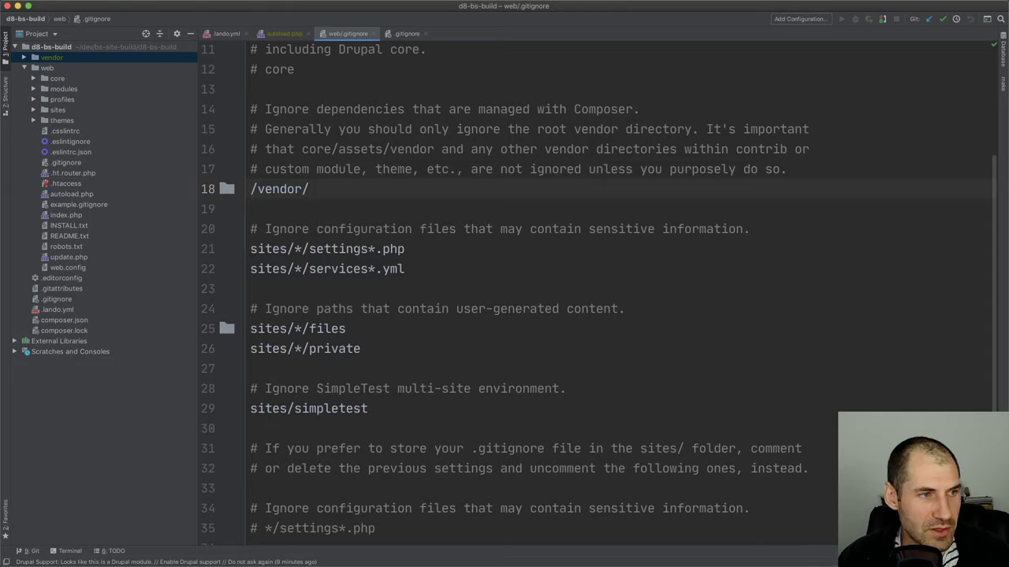
key(super+Tab)
Inspect the Welcome to Modern Business heading and its three cards by selecting their text
click(106, 8)
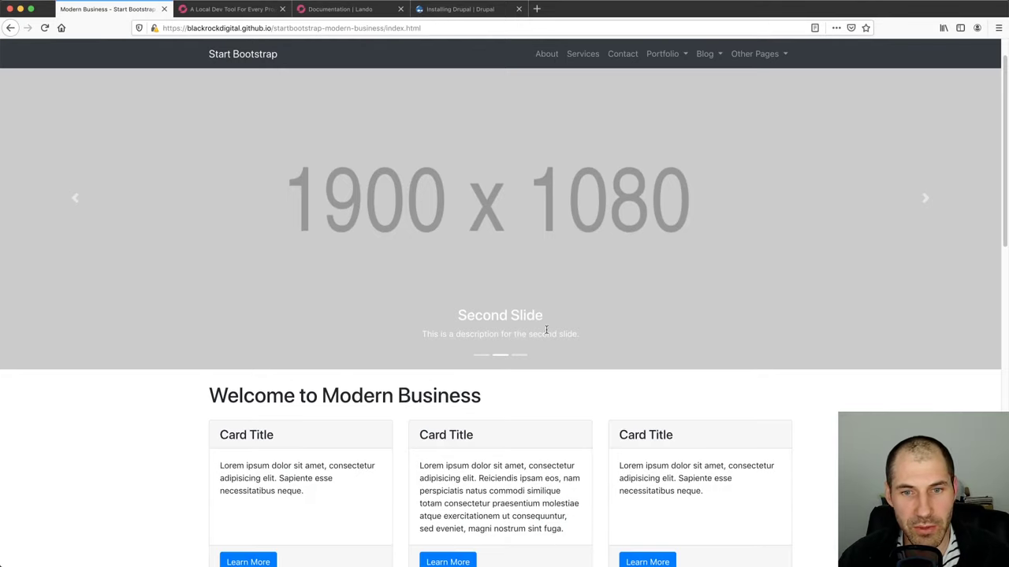
scroll(544, 332, down, 5)
drag(201, 204, 773, 318)
drag(736, 289, 205, 167)
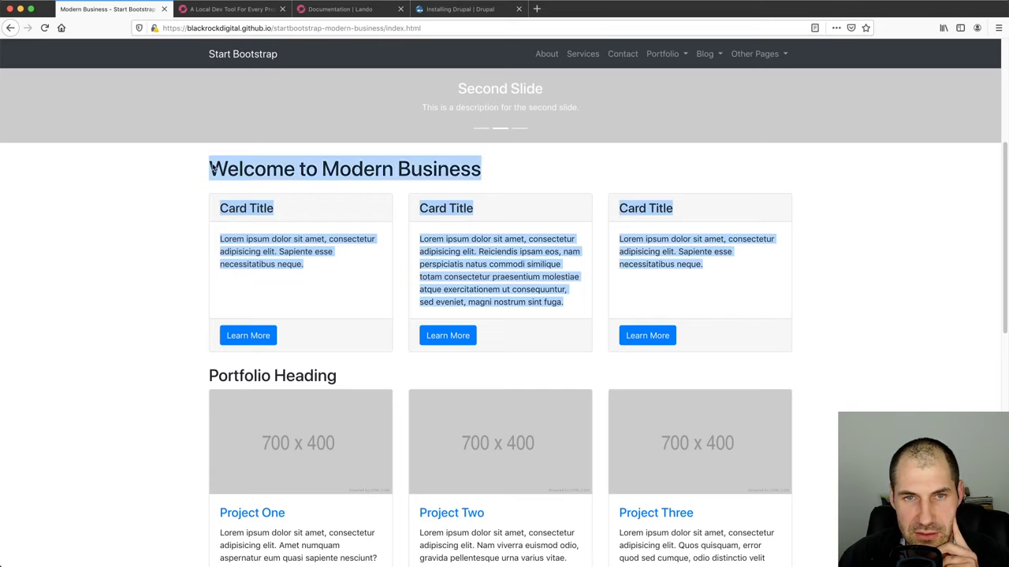
triple_click(280, 167)
drag(219, 207, 333, 268)
double_click(504, 263)
triple_click(504, 263)
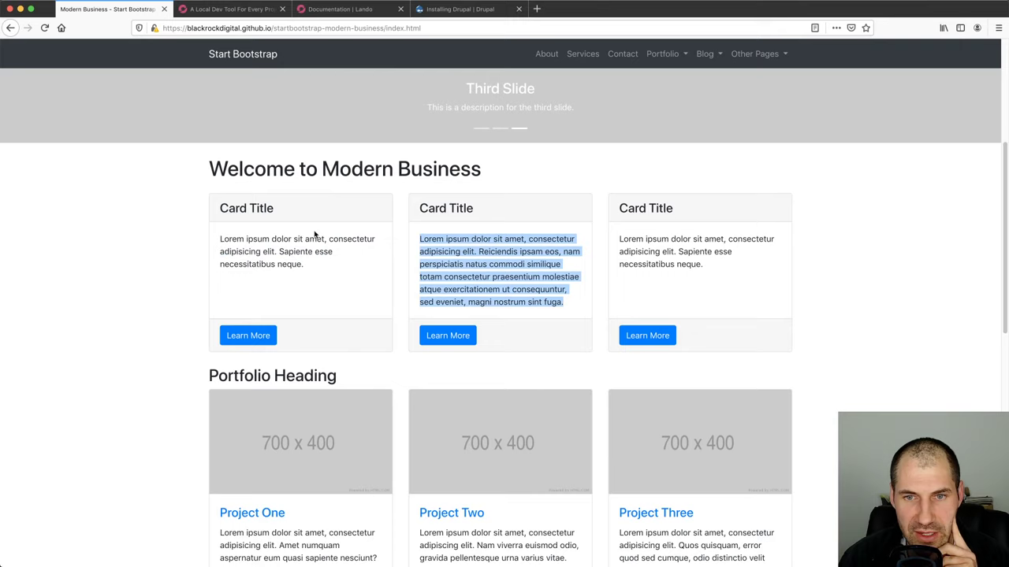
click(221, 203)
Search the web for 'bootstrap 4 card' and open the Cards · Bootstrap documentation
key(ctrl+t)
text(bootstrap)
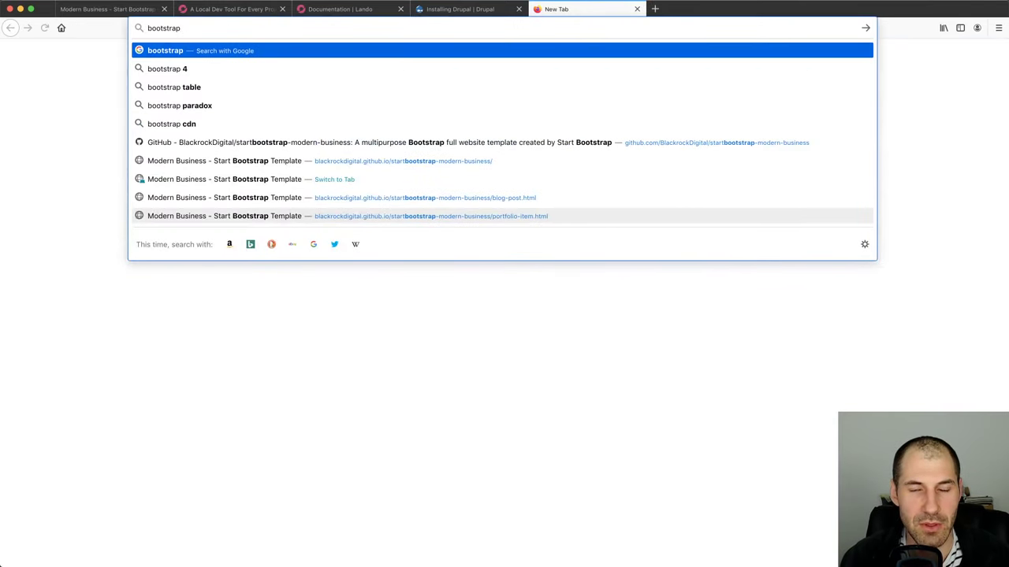
text( 4 card)
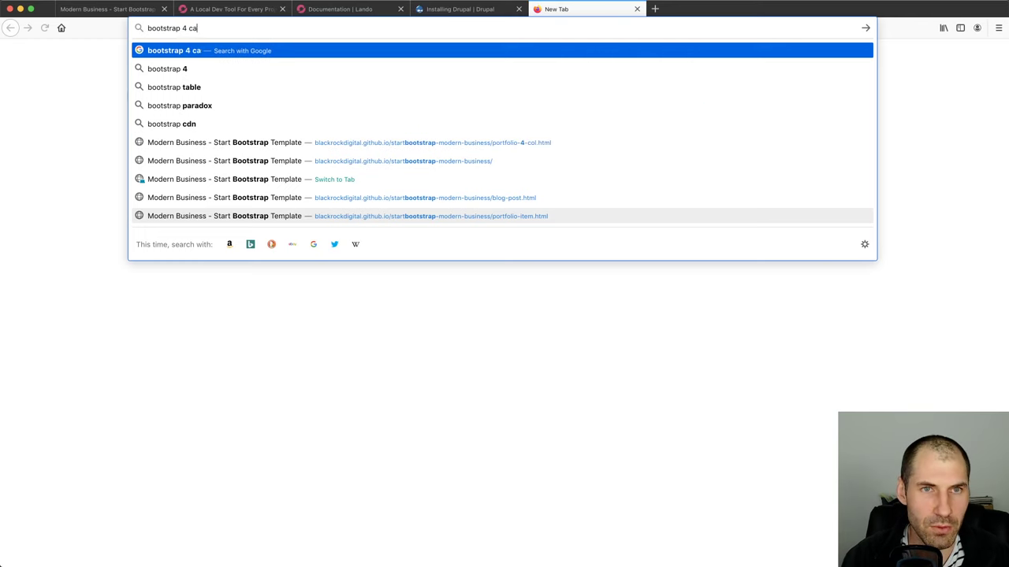
key(Return)
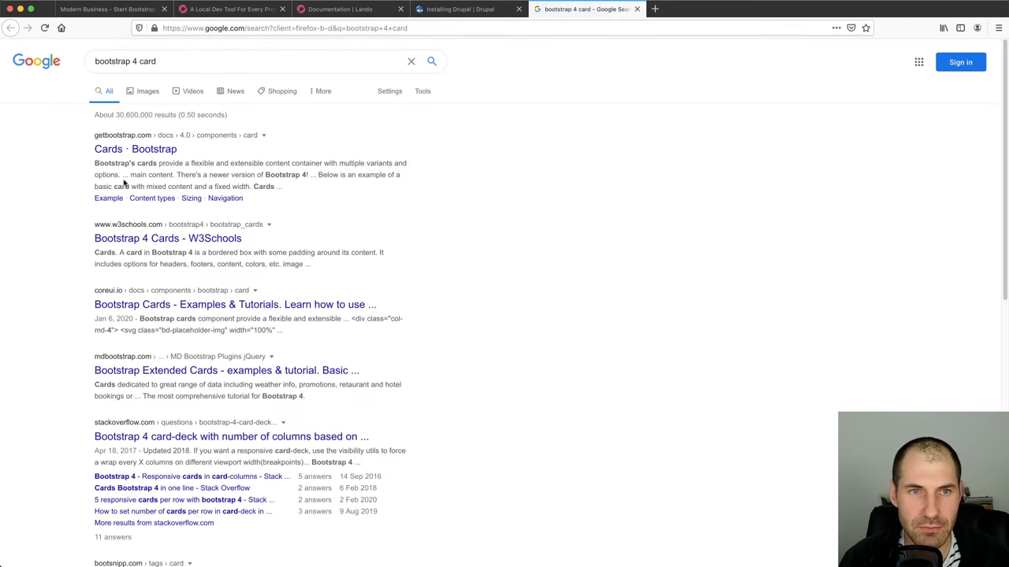
click(138, 149)
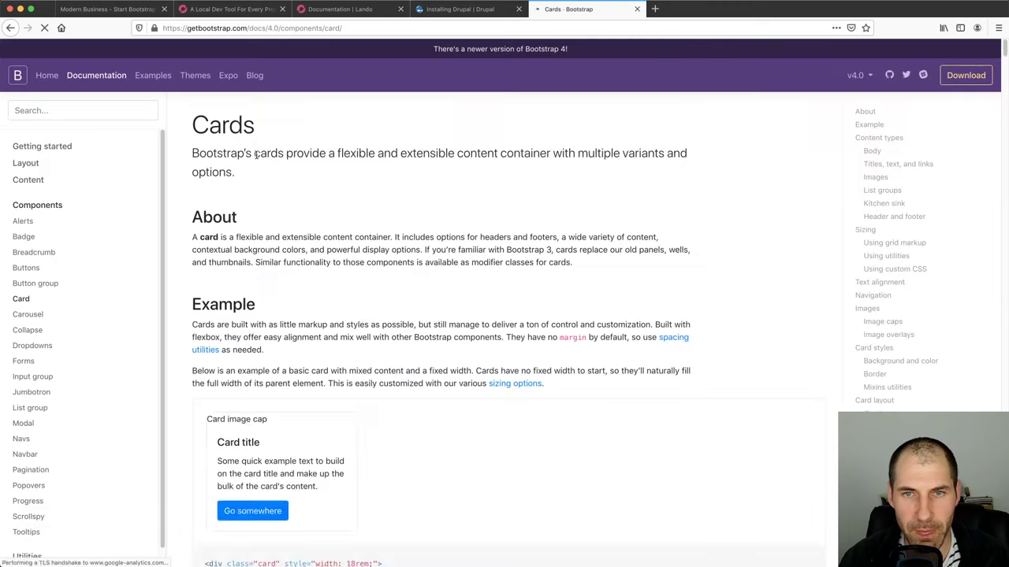
Switch the docs to the latest 4.1 version and view the Components > Card example
click(861, 74)
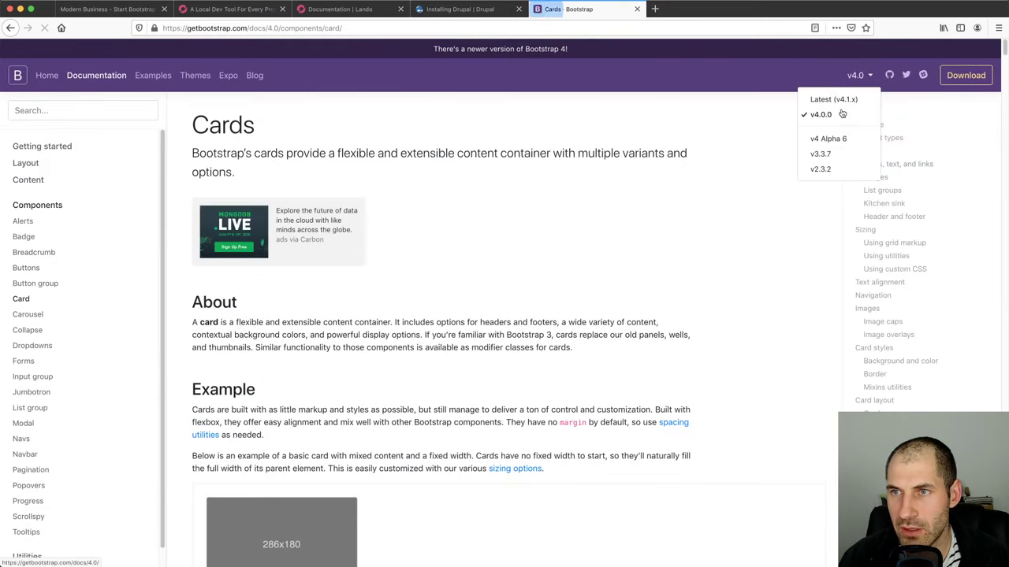
click(841, 101)
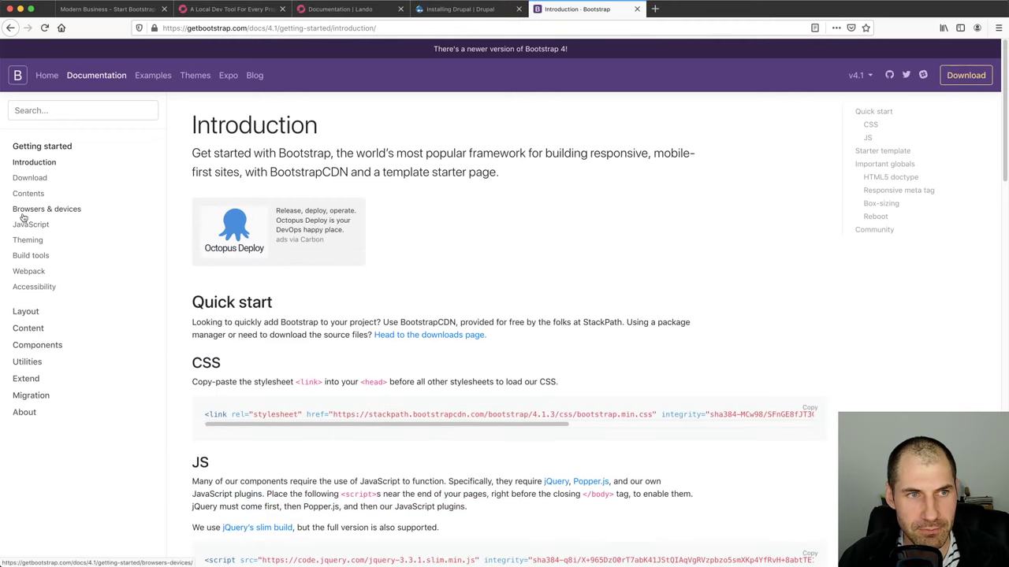
click(34, 345)
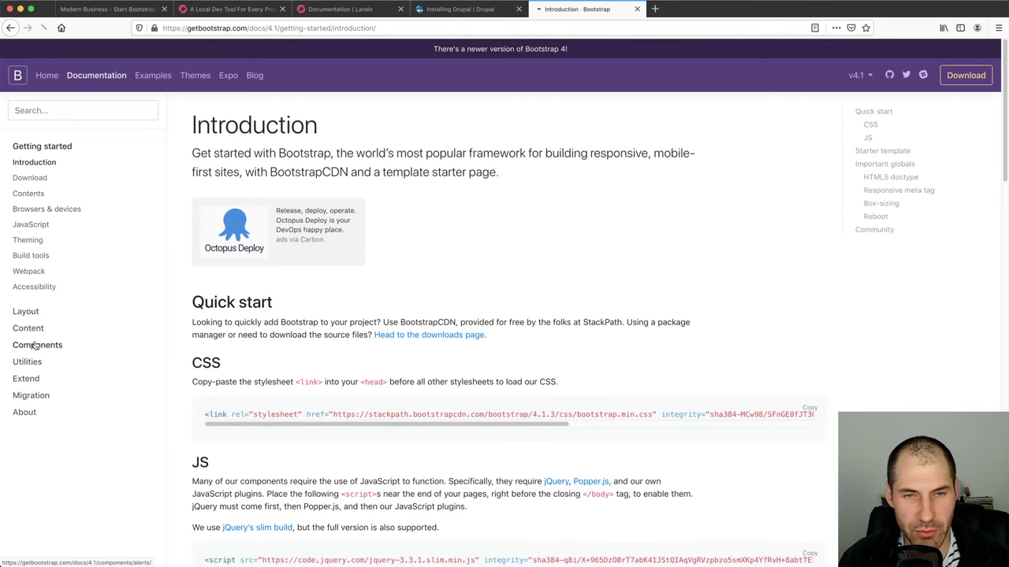
scroll(40, 351, down, 5)
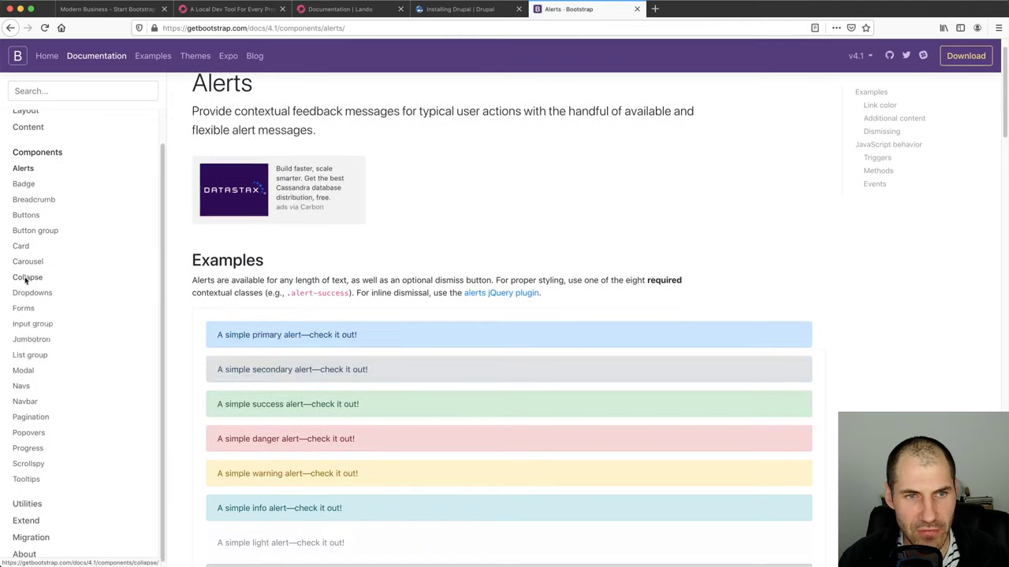
click(20, 246)
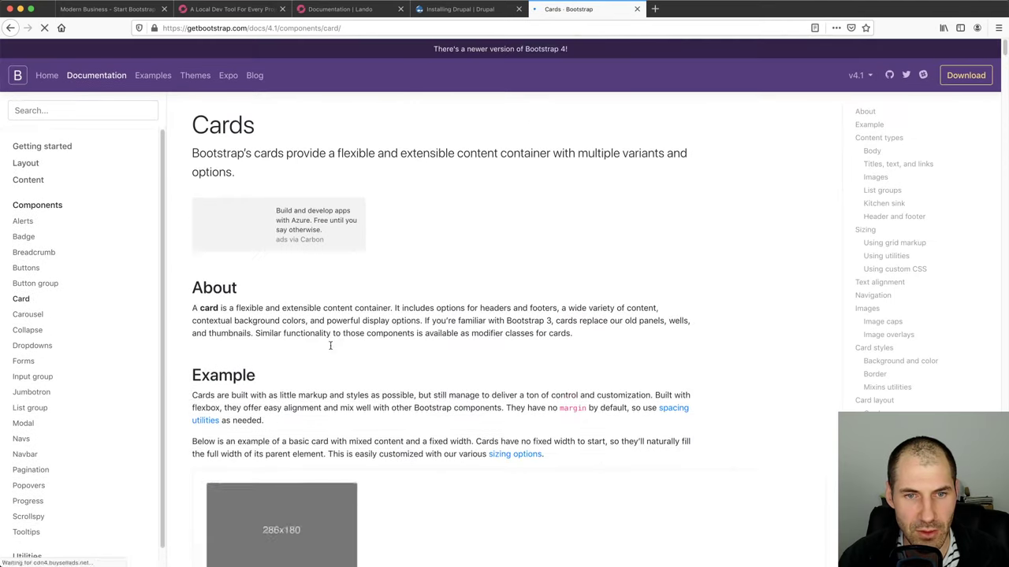
scroll(339, 345, down, 3)
scroll(345, 348, down, 2)
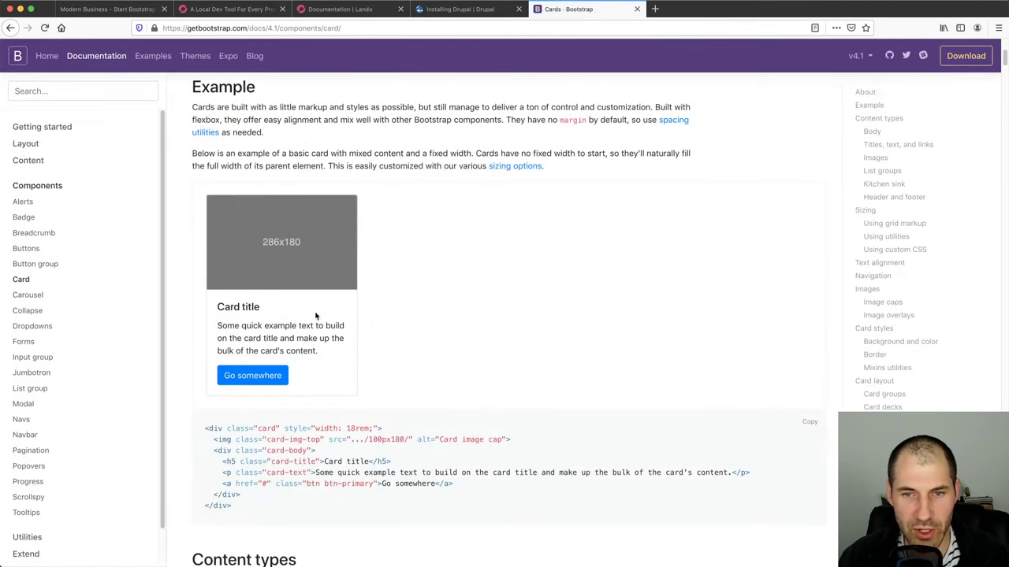
triple_click(299, 335)
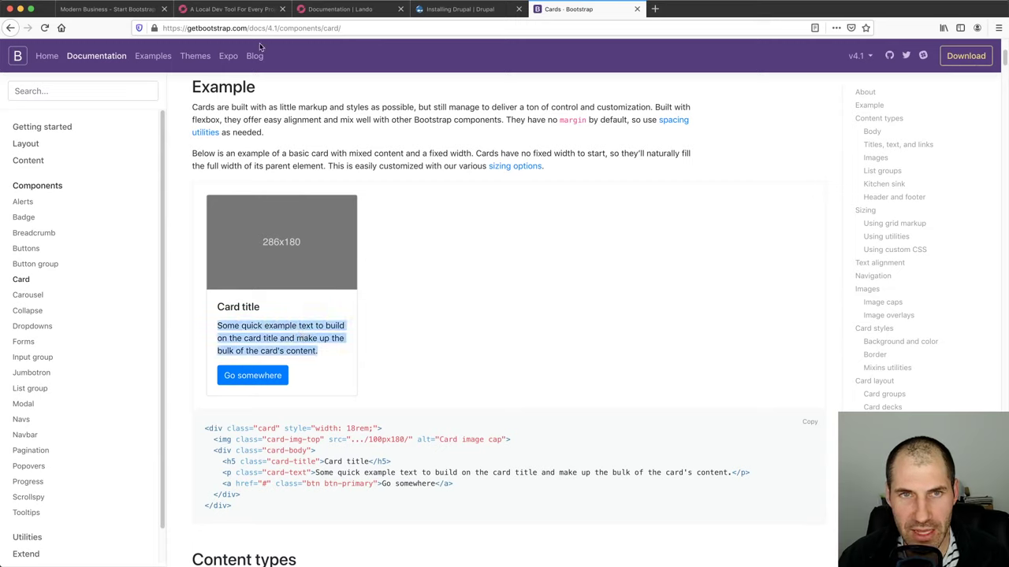
Return to the Modern Business template page to compare its cards
click(86, 9)
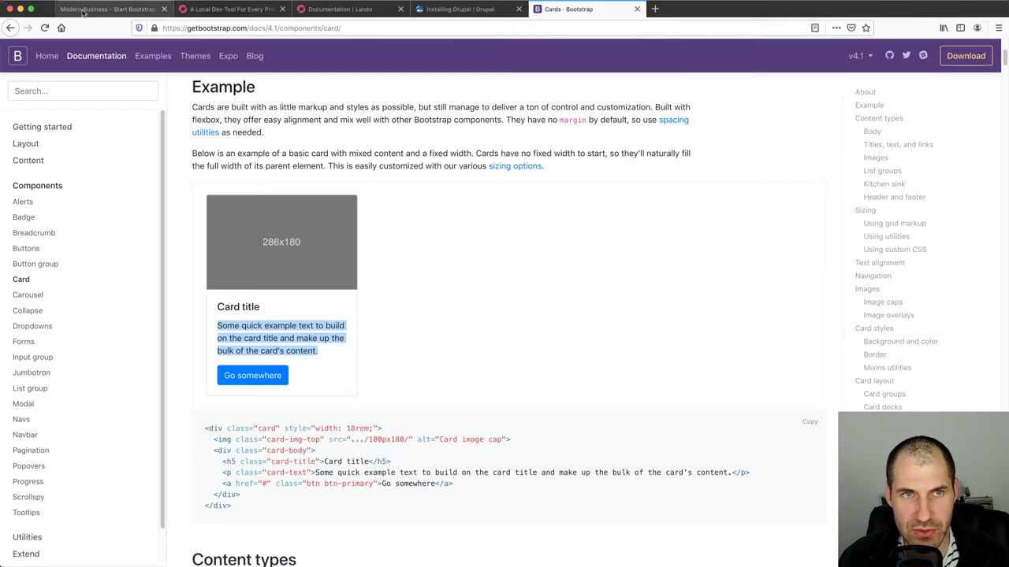
scroll(276, 360, down, 1)
drag(207, 153, 539, 156)
click(547, 156)
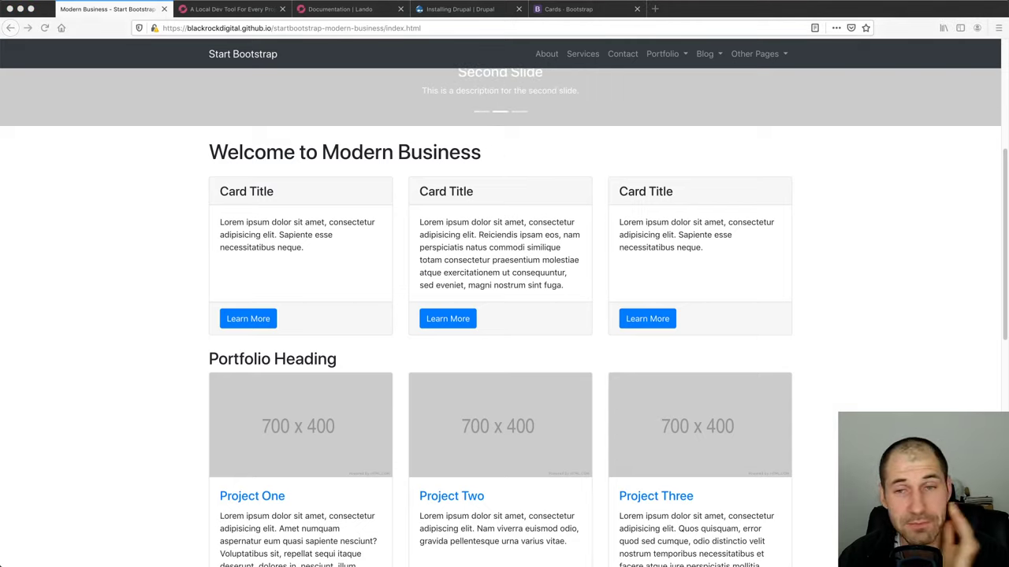
Check the Drupal installer at 88%, then go back to the Bootstrap Cards documentation
scroll(596, 194, up, 2)
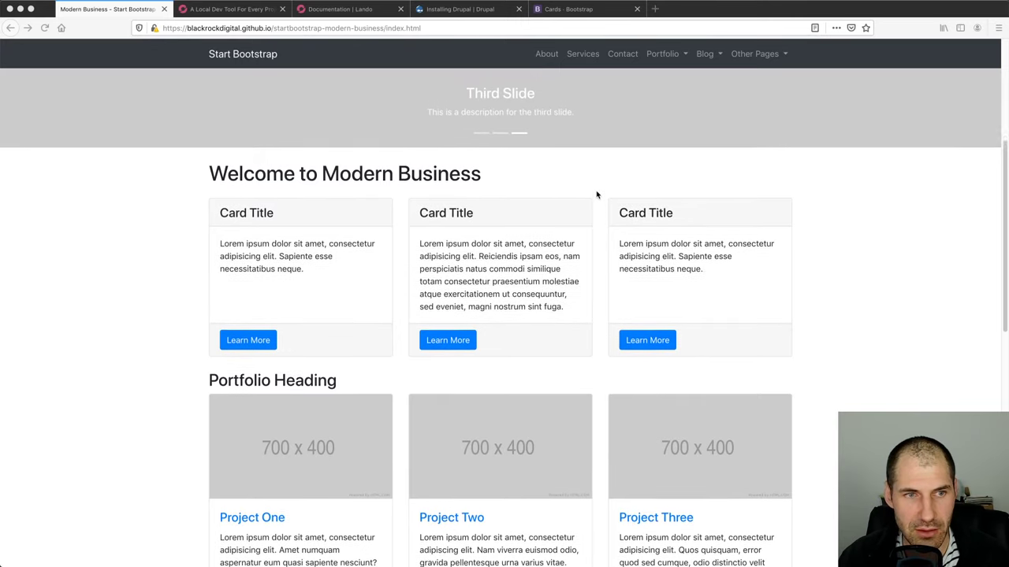
click(457, 10)
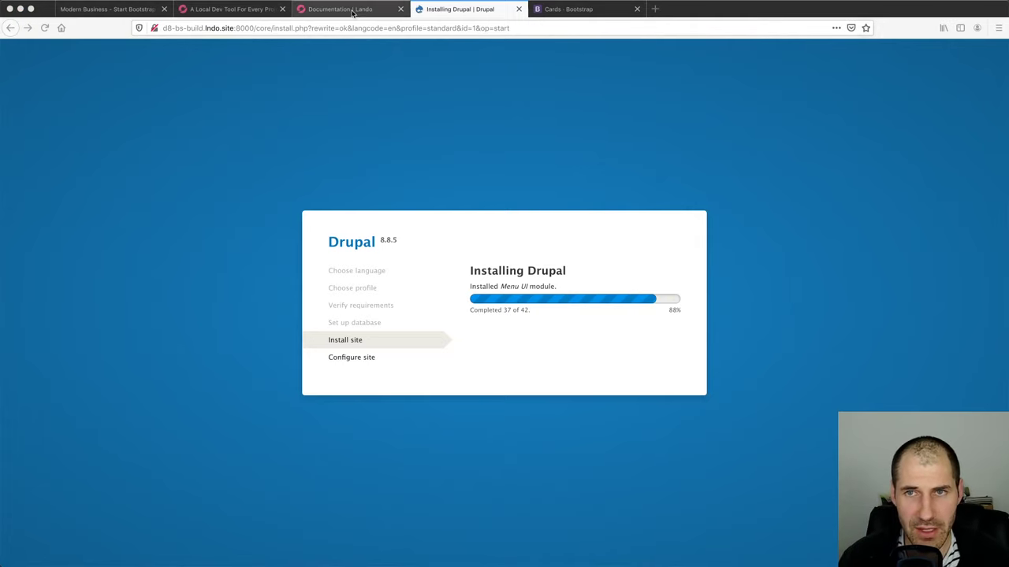
click(228, 10)
click(617, 14)
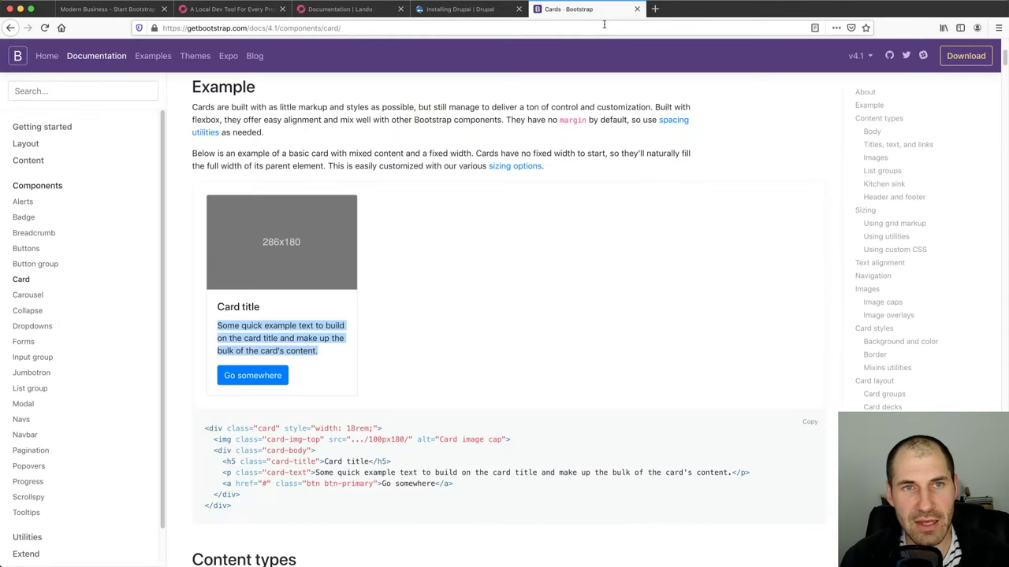
key(super+t)
Search 'bootstrap4 theme drupal' and open the Bootstrap4 project page on Drupal.org
text(bootstrap)
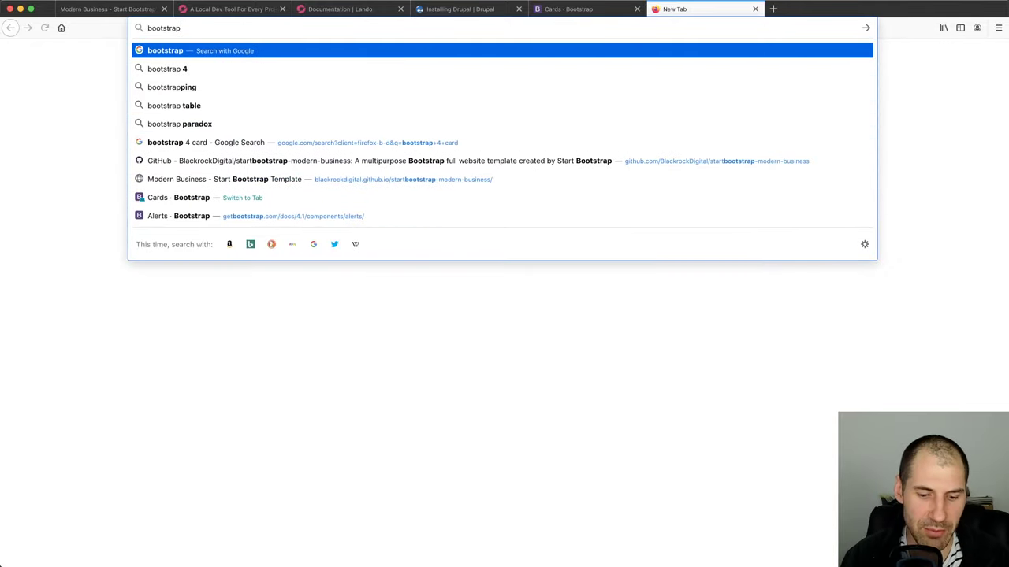
text(4 theme drupal)
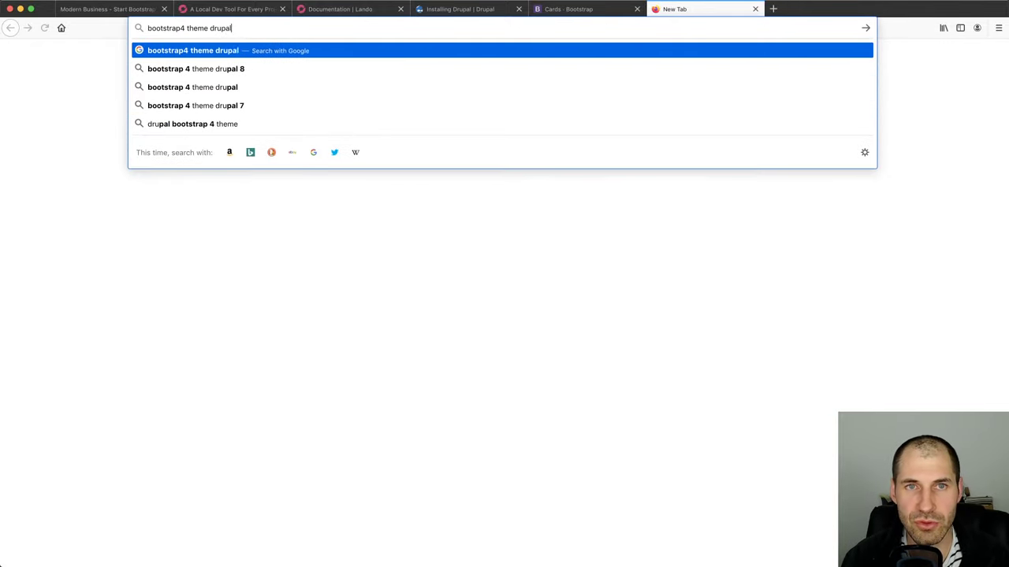
key(Return)
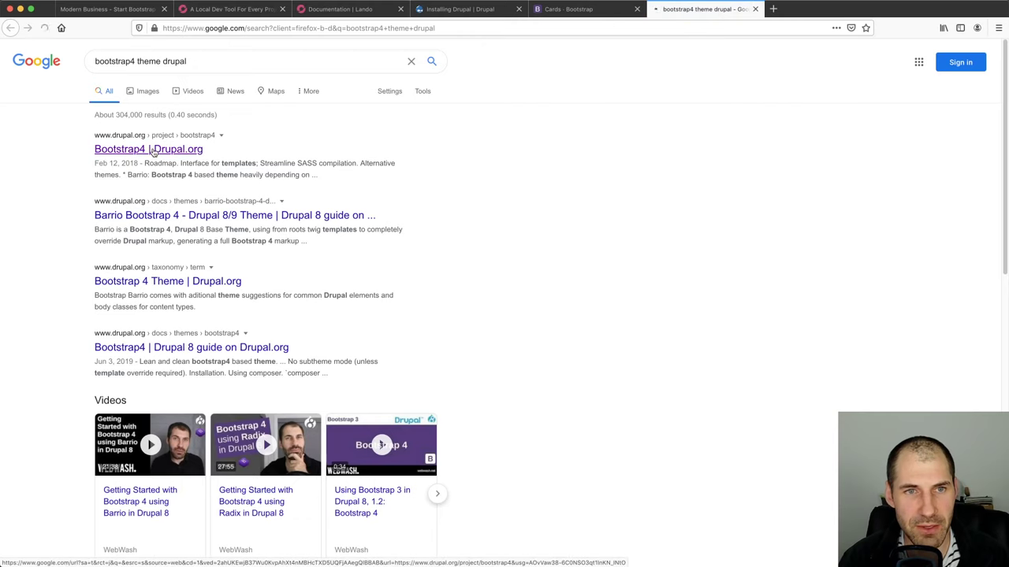
click(153, 150)
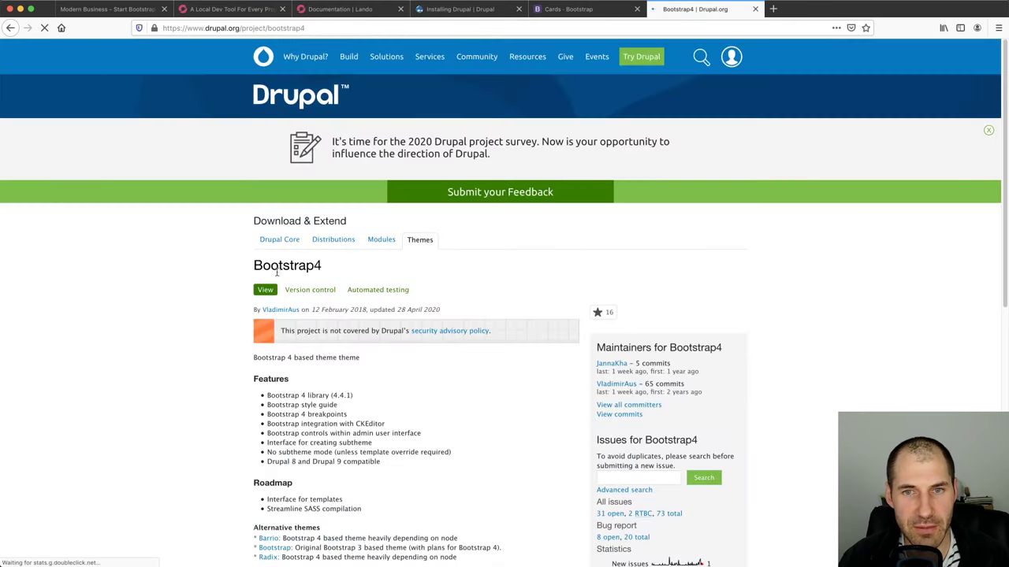
scroll(203, 315, down, 8)
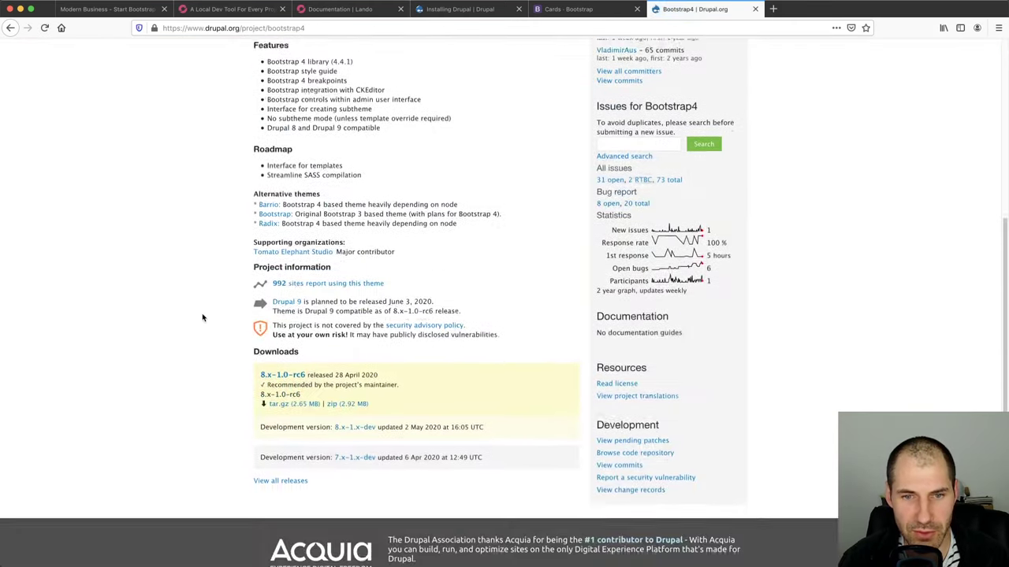
scroll(202, 317, up, 1)
scroll(203, 317, up, 3)
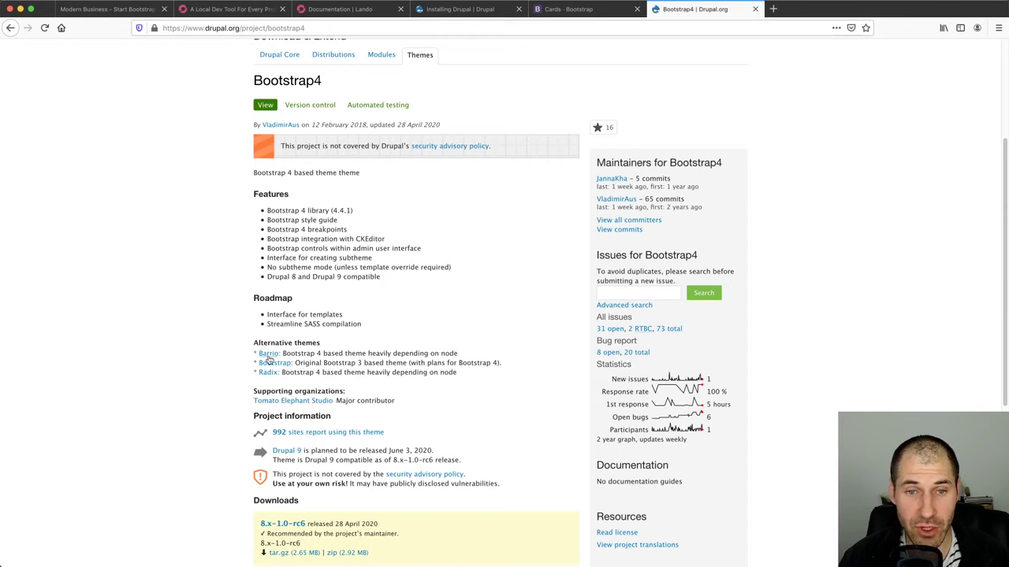
Review the Radix and Bootstrap alternative themes, then return to the Drupal installer at 100%
triple_click(454, 370)
triple_click(458, 363)
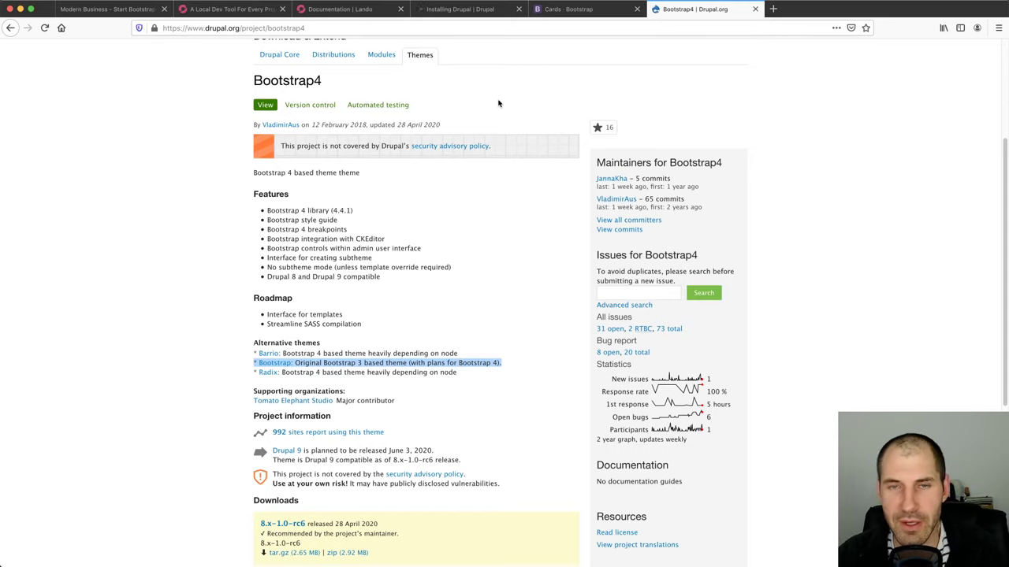
double_click(275, 79)
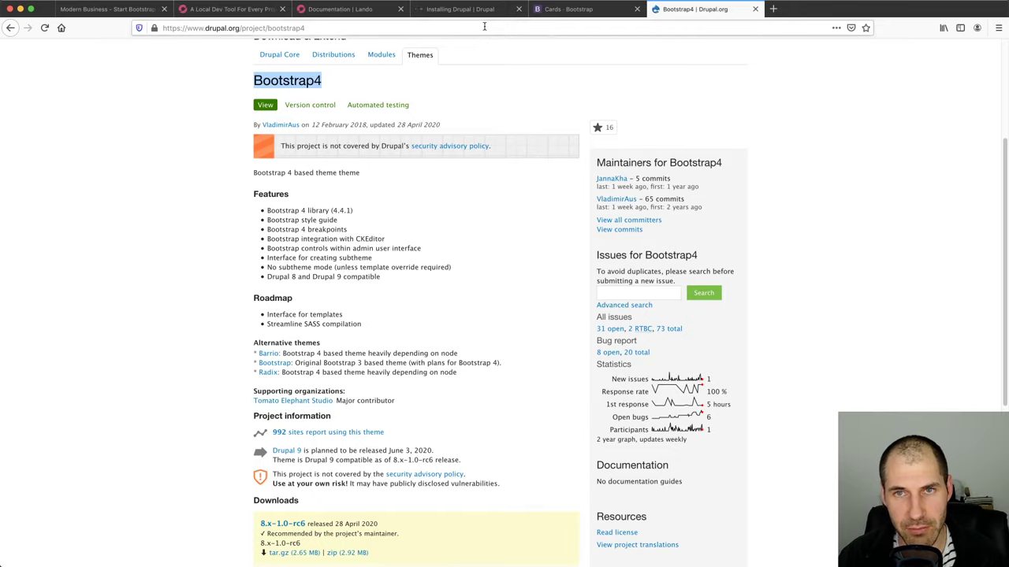
key(super+4)
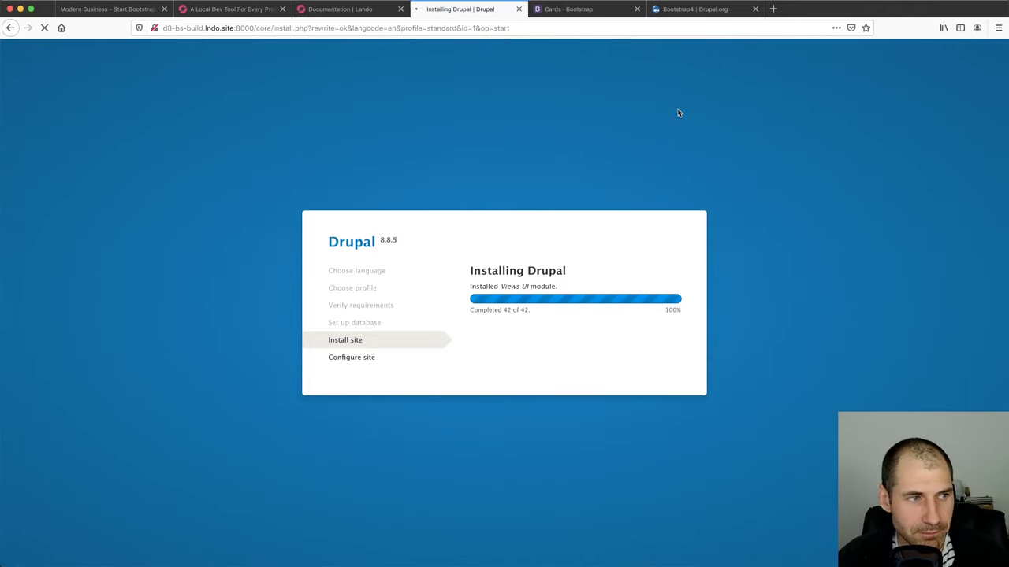
Name the site 'Drupal Bootstrap' and fill in the site e-mail, maintenance username and password
click(703, 9)
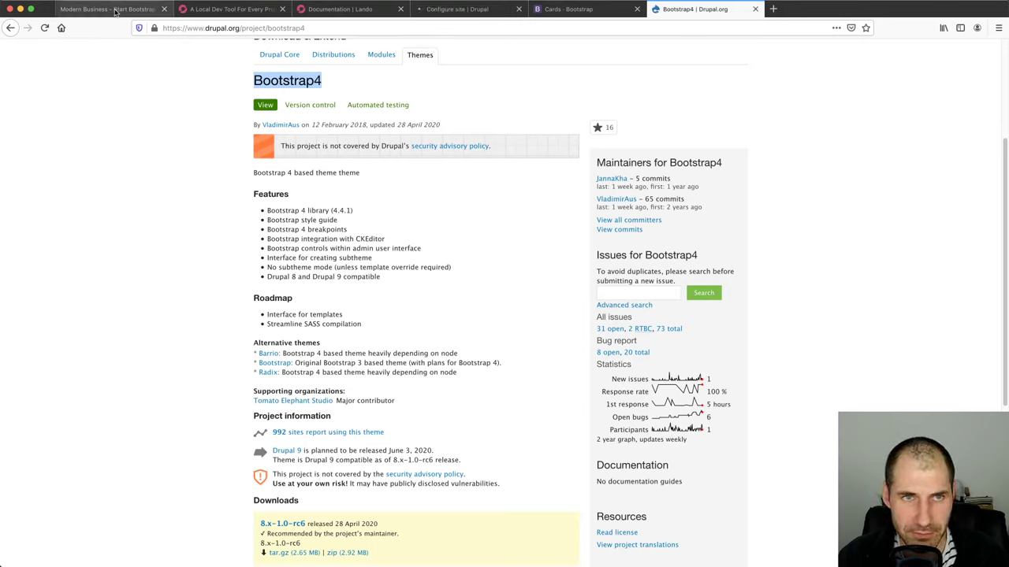
click(446, 10)
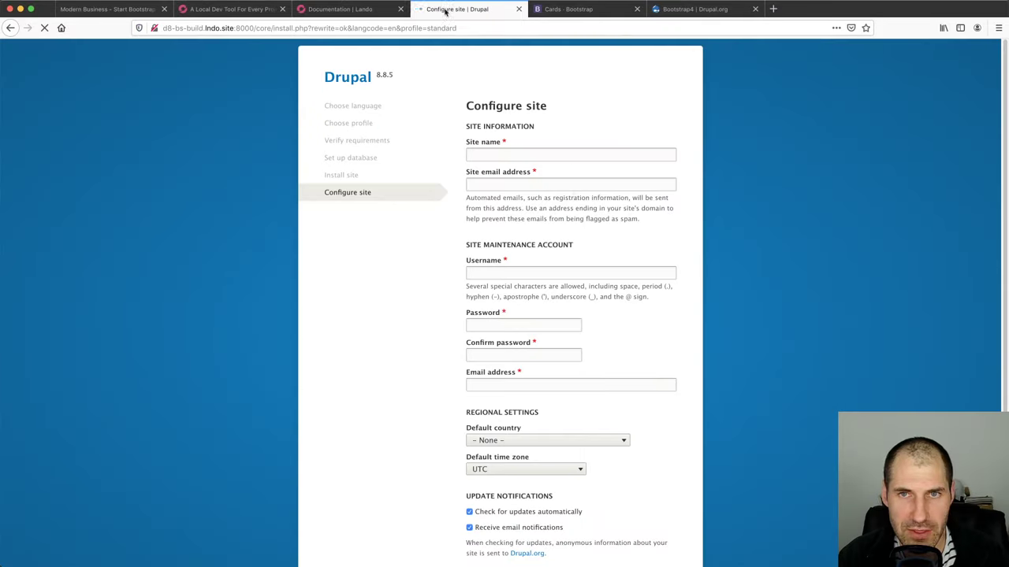
click(532, 155)
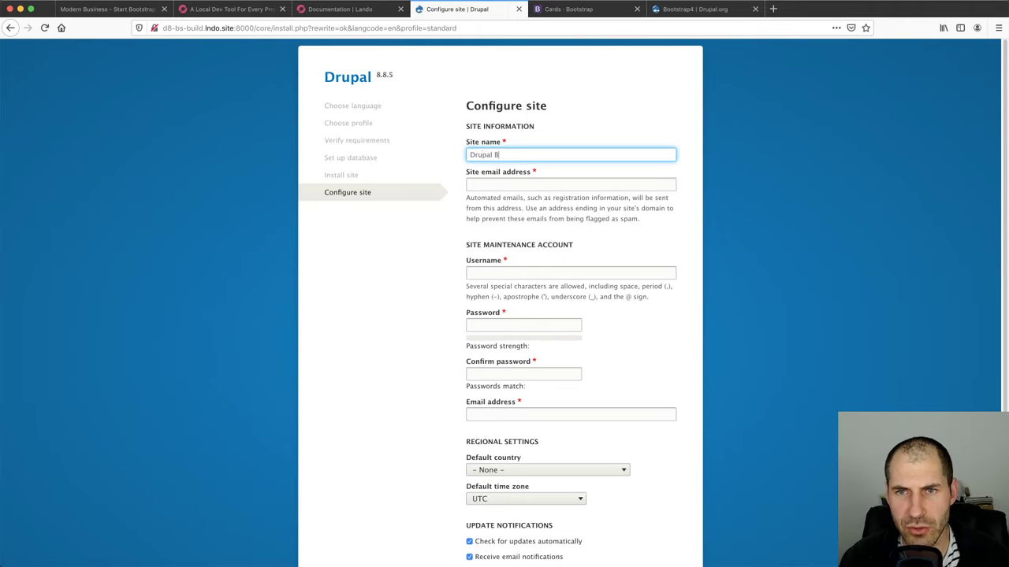
text(Drupal Bootstrap)
key(Tab)
text(ivan)
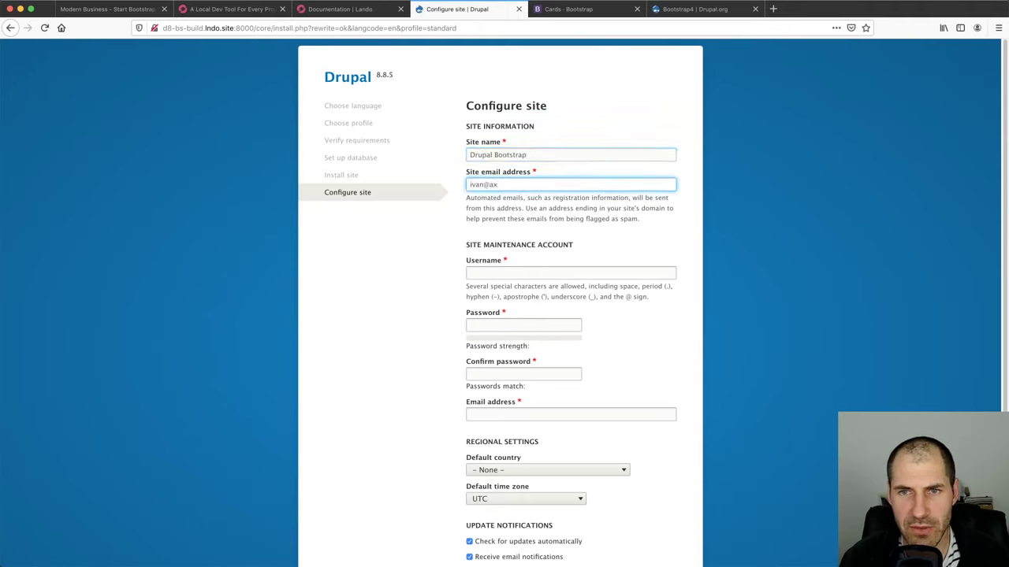
text(@example.com)
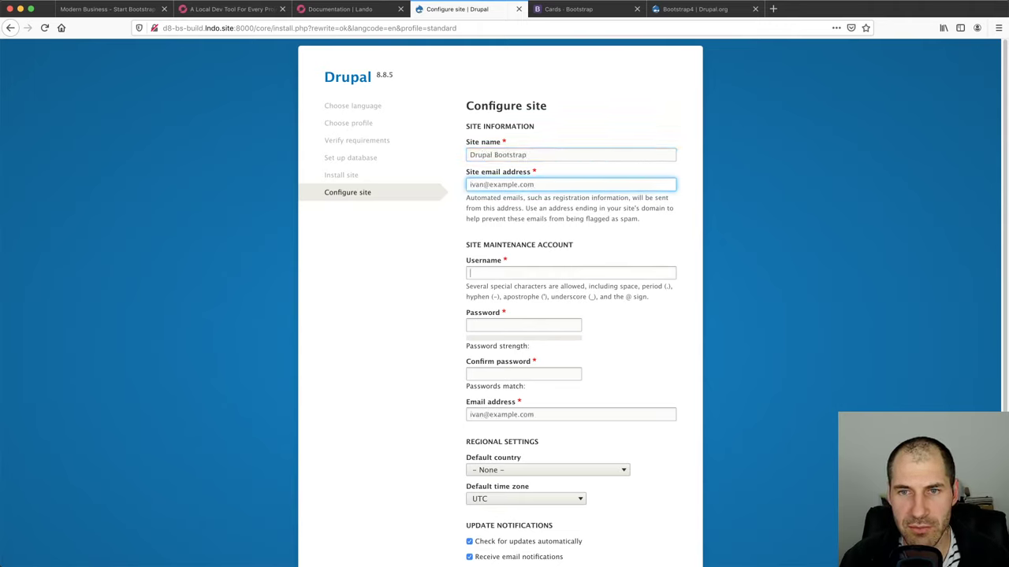
key(Tab)
text(admin)
key(Tab)
text(admin)
key(Tab)
text(admin)
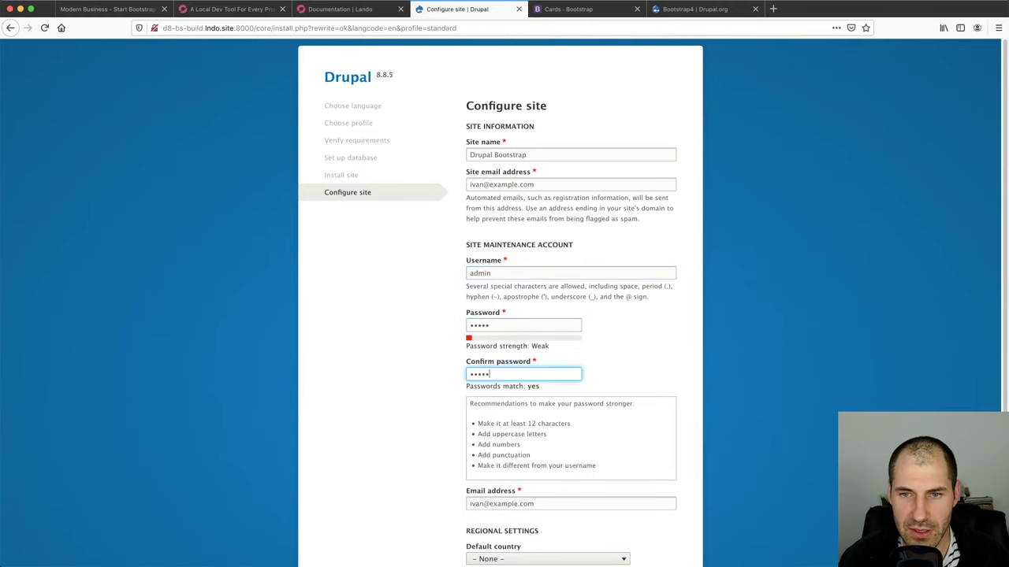
Turn off automatic update checks, set the time zone to Sydney, and save the configuration
scroll(570, 139, down, 5)
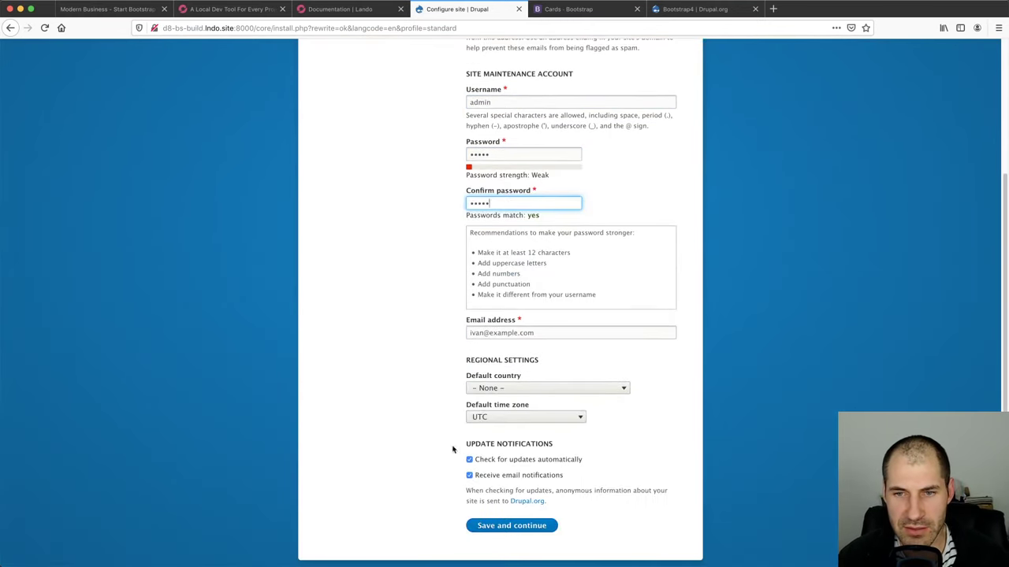
click(497, 461)
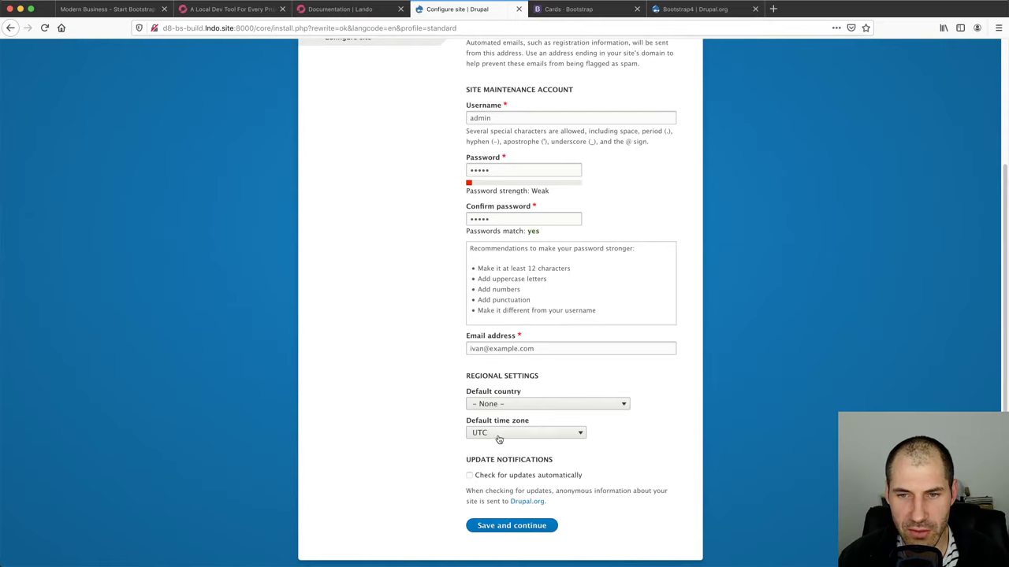
click(498, 437)
click(550, 432)
click(549, 434)
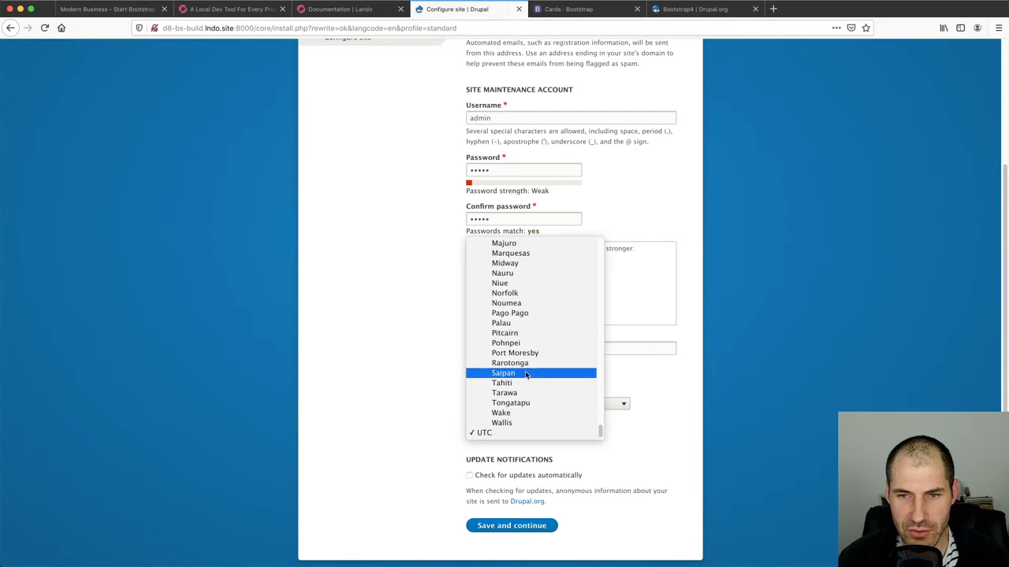
scroll(526, 375, up, 3)
text(syd)
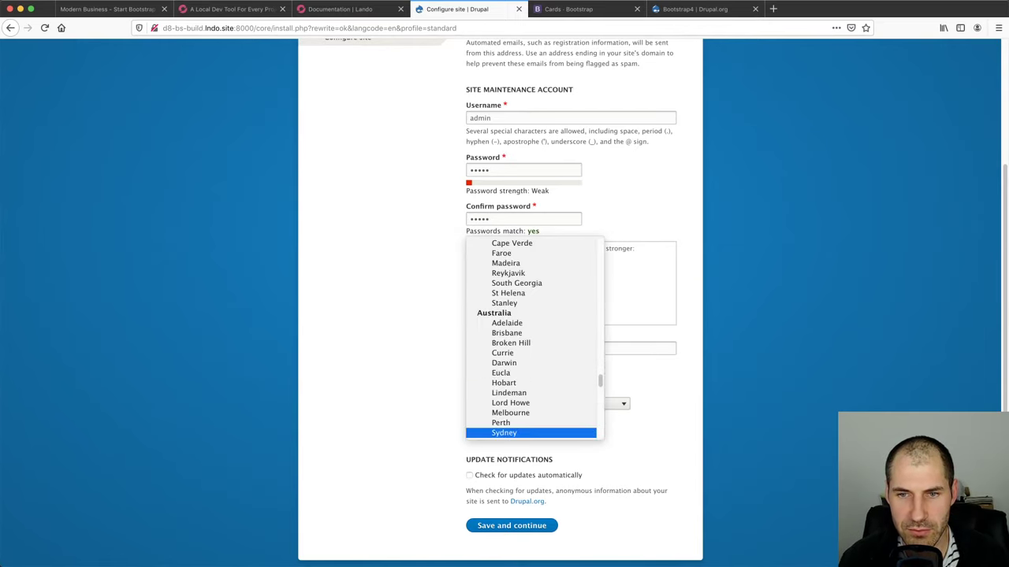
key(Return)
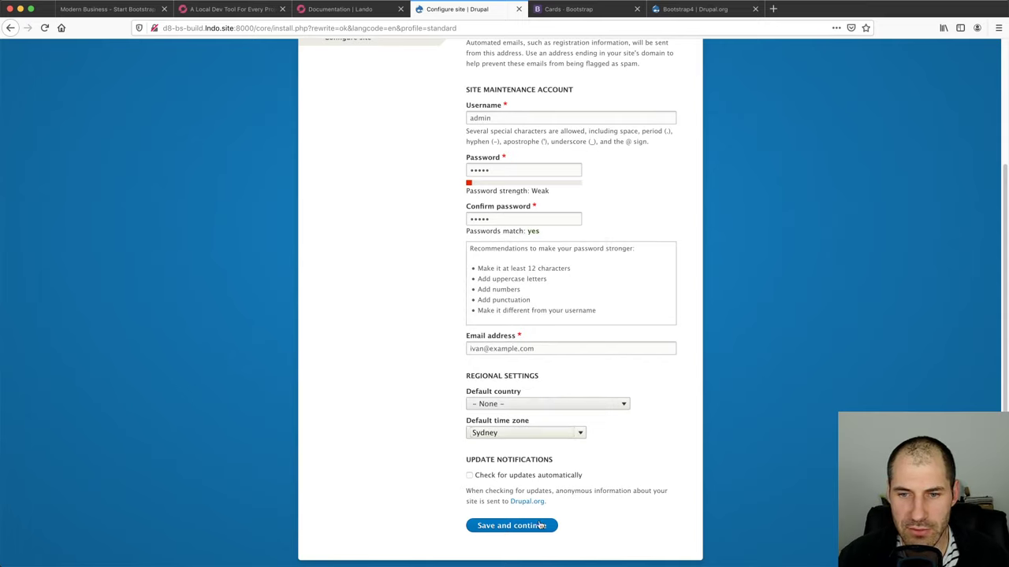
click(536, 527)
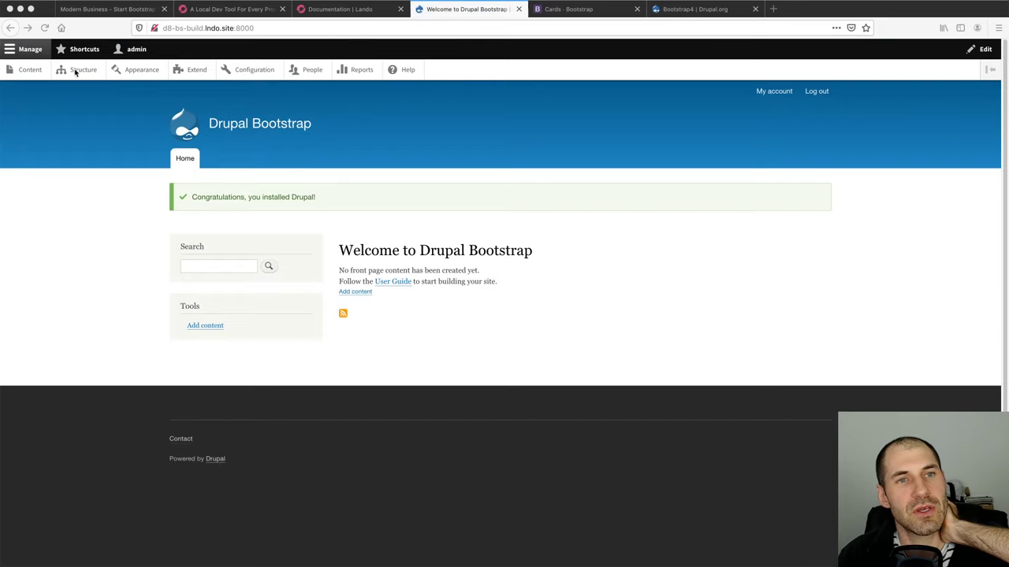
Visit the Content and Structure admin pages, return to the front page, and move its tab first
click(29, 70)
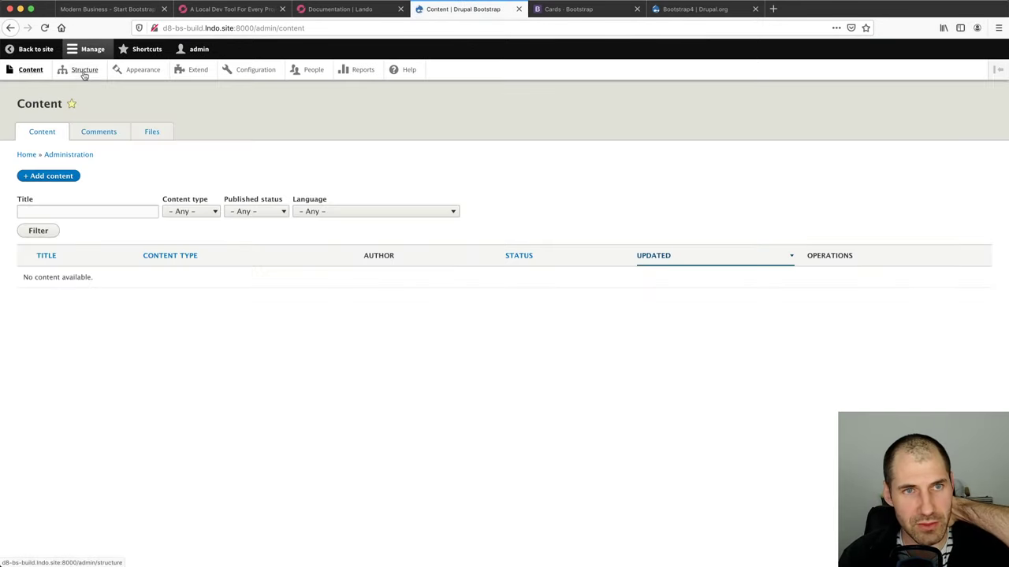
click(82, 71)
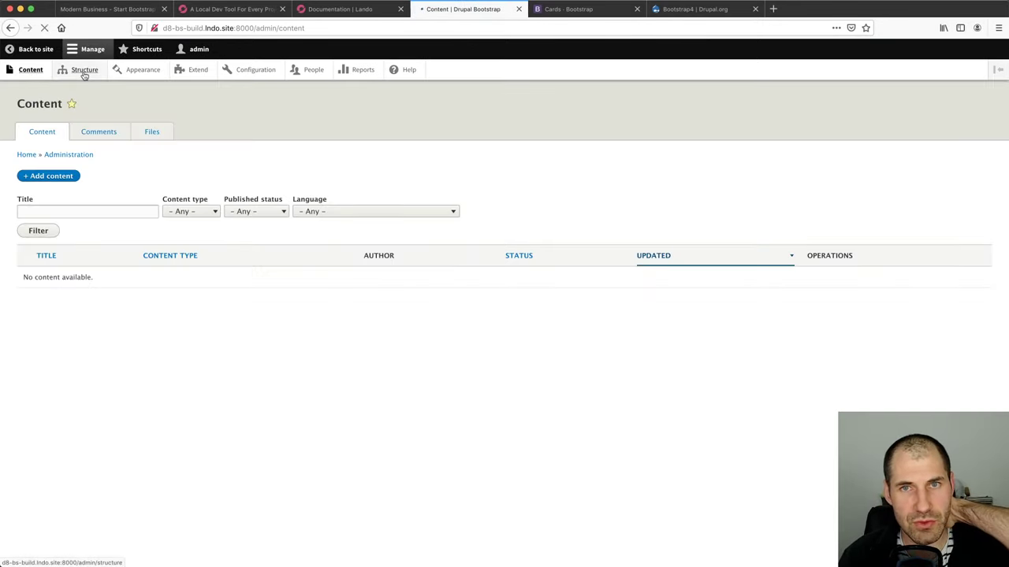
click(24, 70)
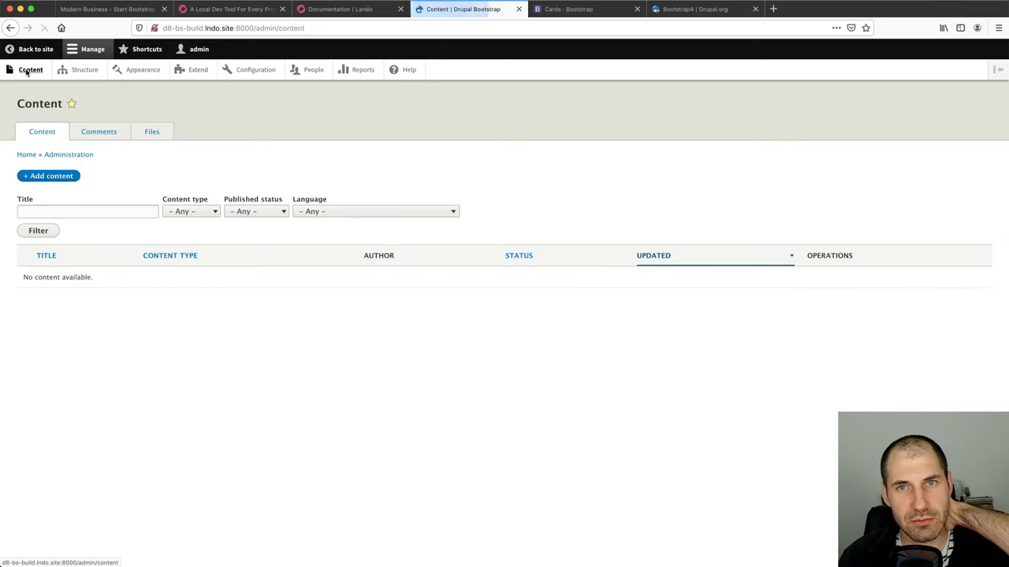
click(35, 49)
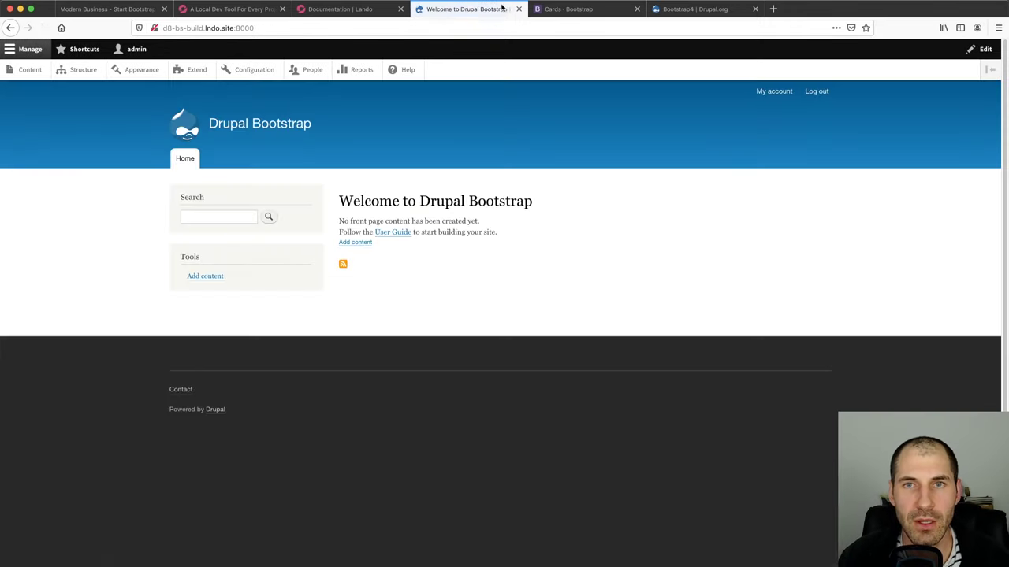
drag(465, 9, 112, 17)
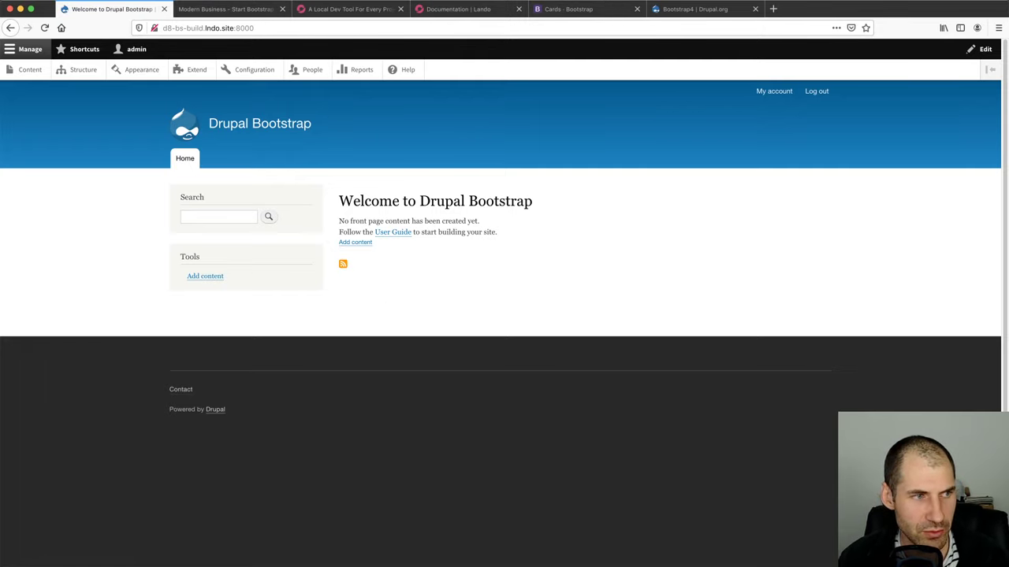
key(super+Tab)
Expand web/sites/default and open development.services.yml in the editor
double_click(58, 111)
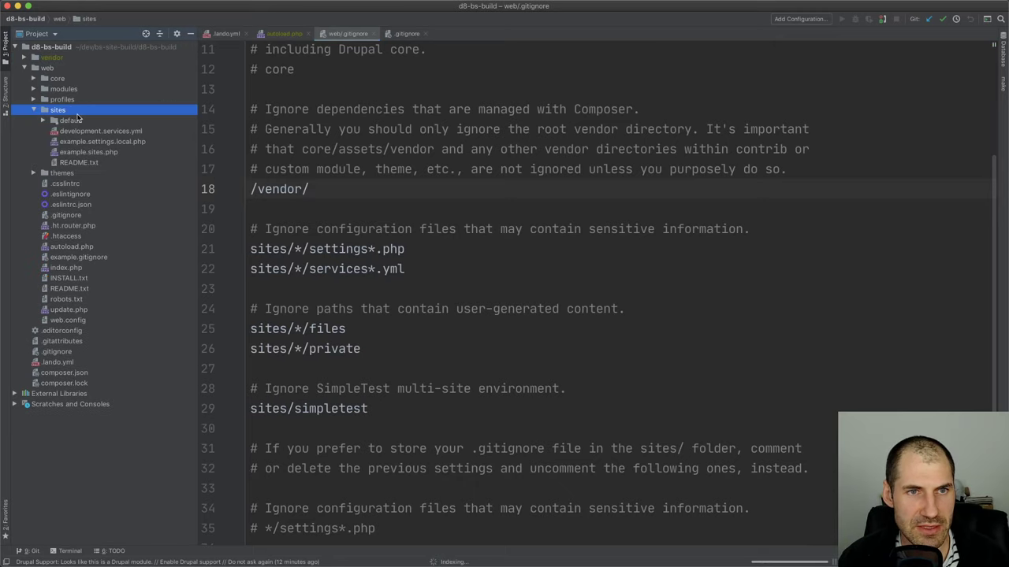
click(78, 120)
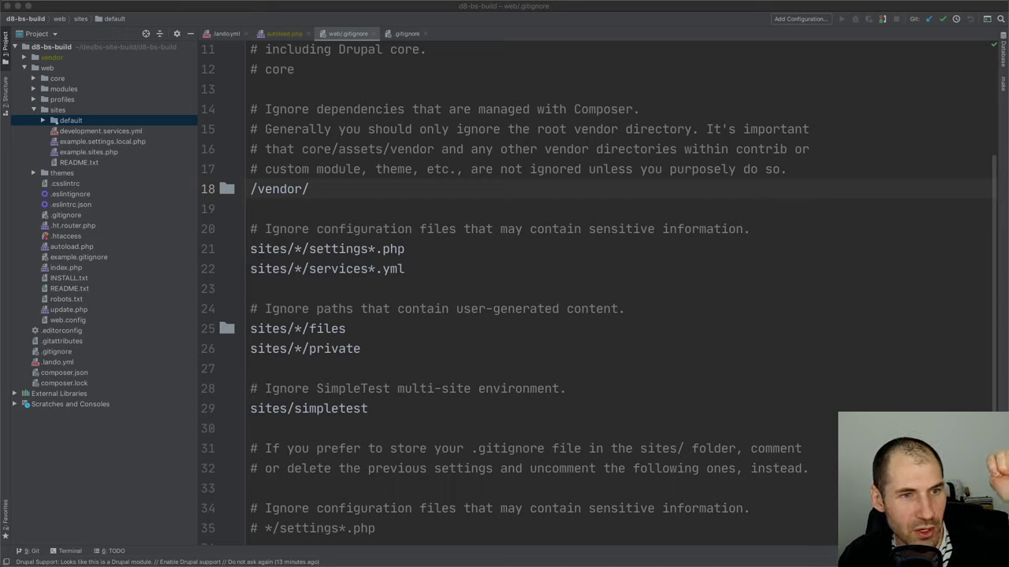
double_click(70, 120)
click(90, 175)
click(134, 184)
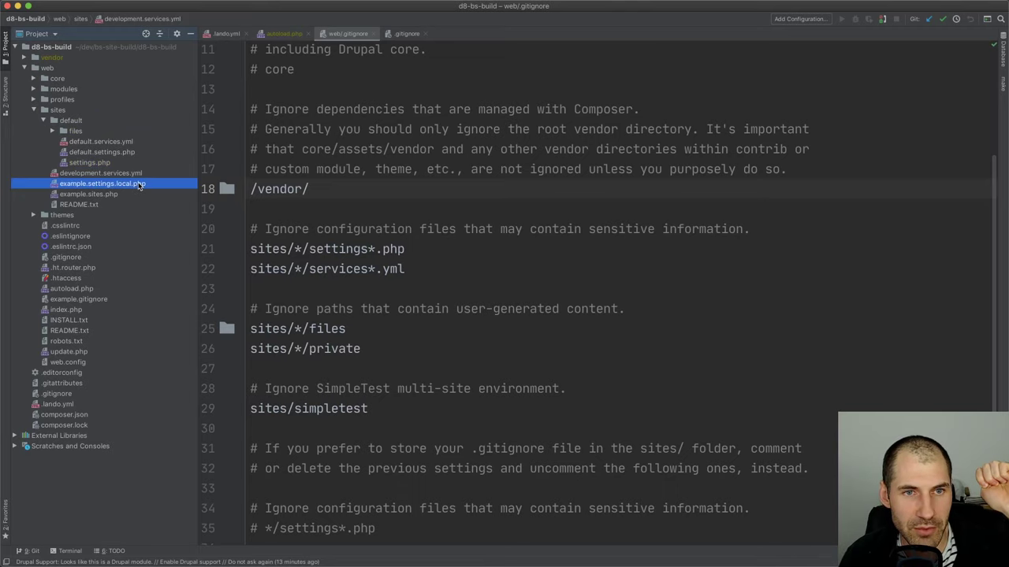
double_click(123, 173)
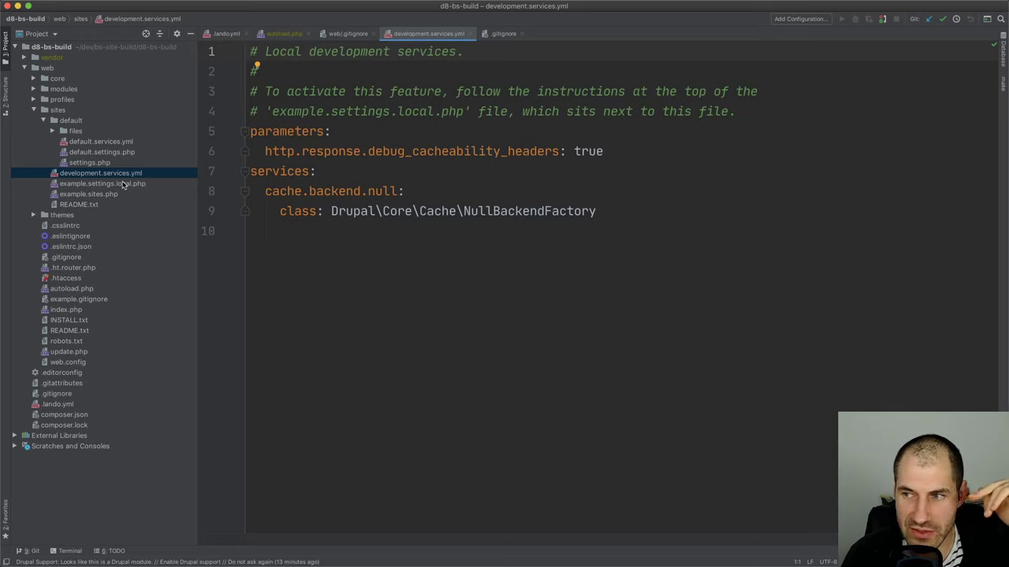
Paste a copy of example.settings.local.php into the sites/default folder
click(123, 184)
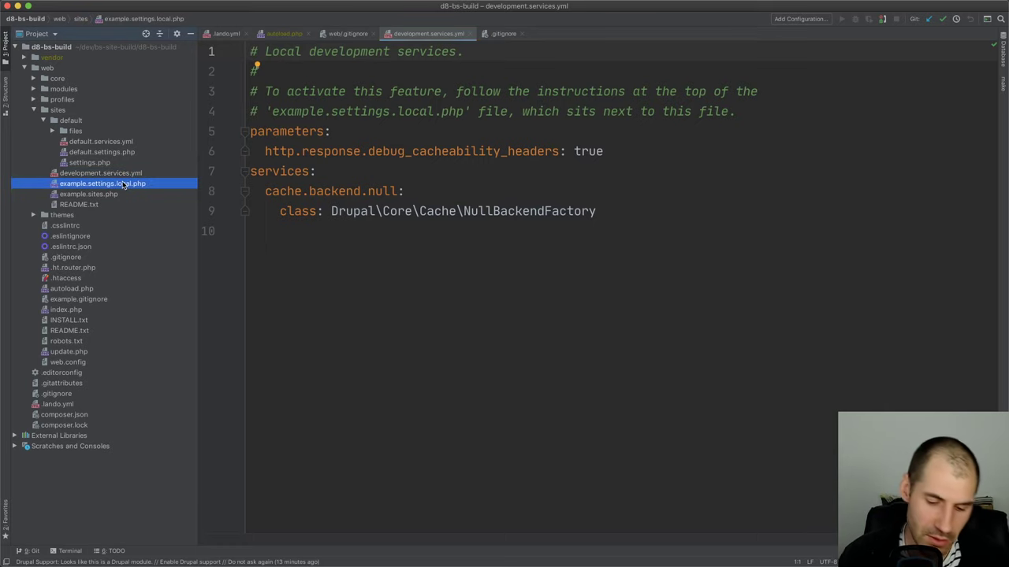
click(94, 131)
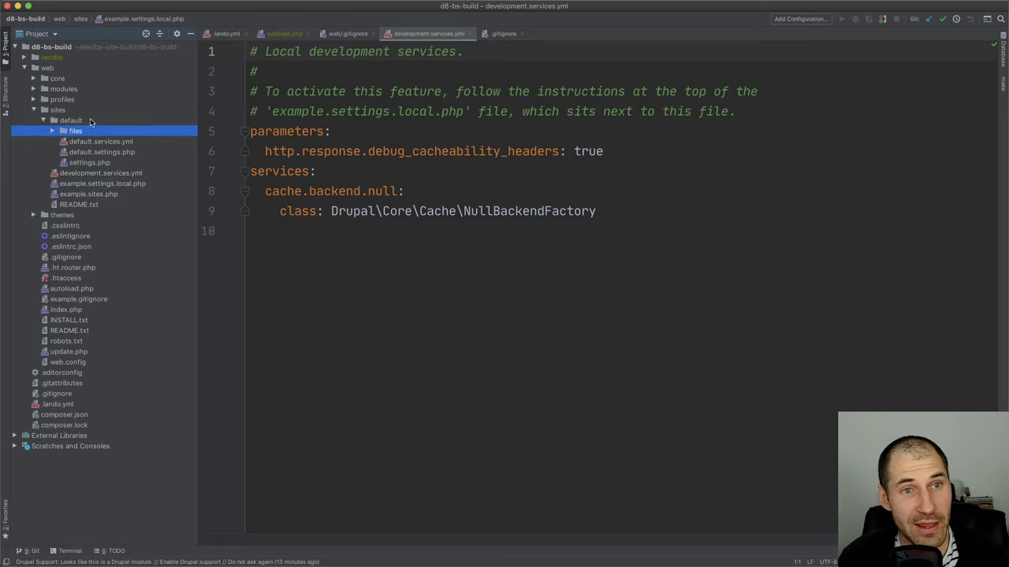
click(91, 122)
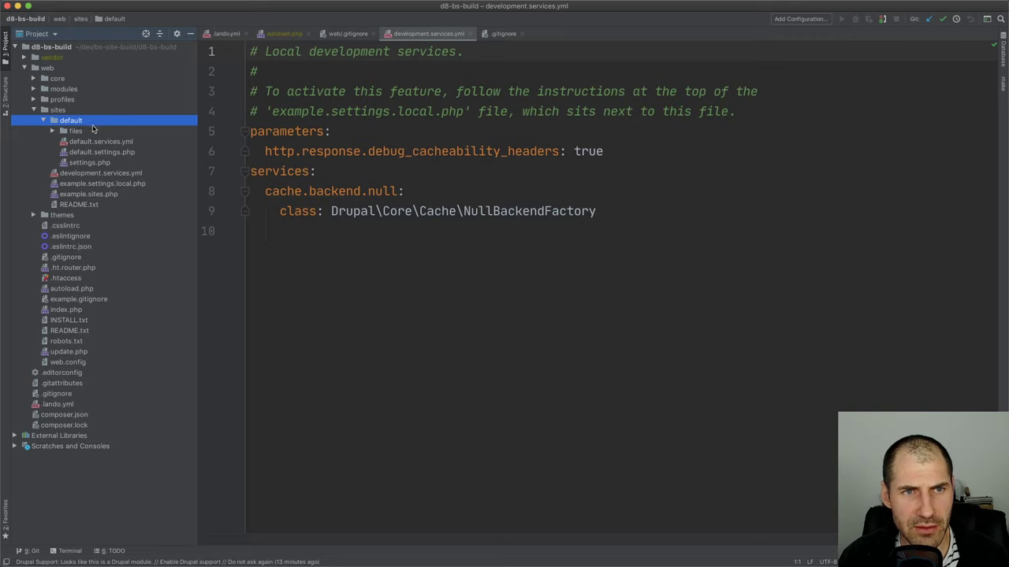
key(super+v)
Name the copied file settings.local.php by removing the 'example.' prefix
key(Home)
key(Delete)
key(Delete)
key(Delete)
key(Delete)
key(Delete)
key(Delete)
key(Delete)
key(Delete)
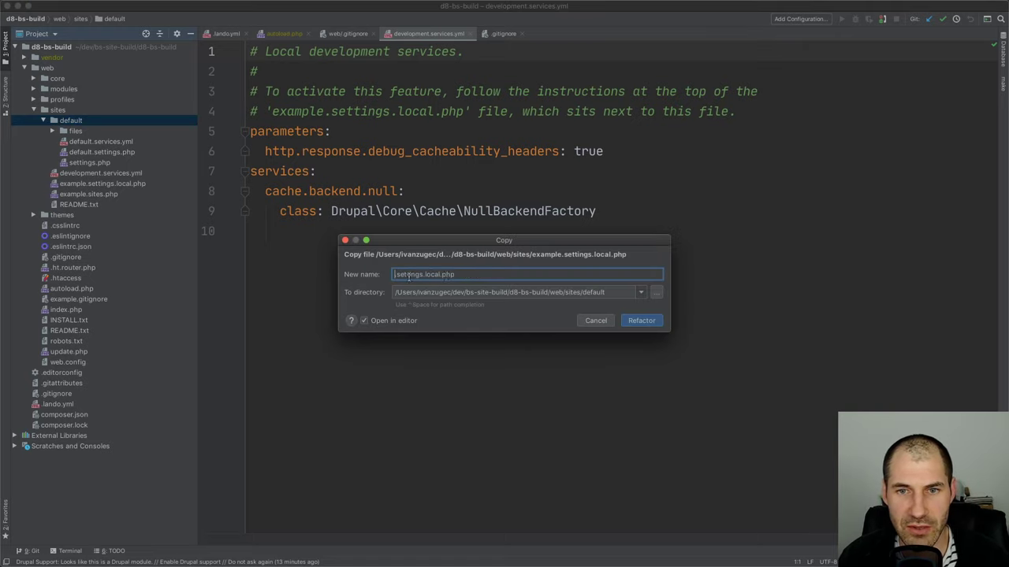
key(Return)
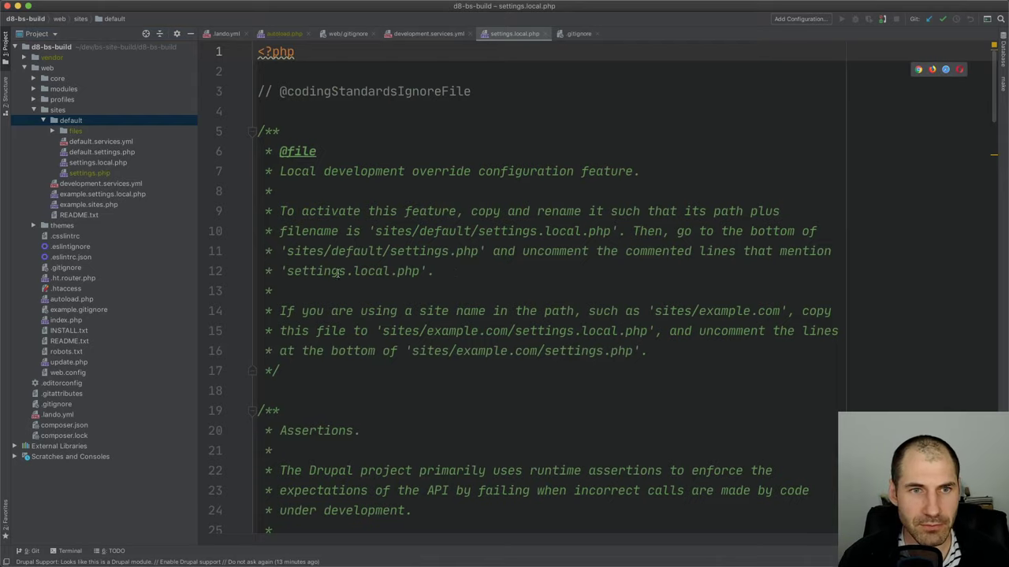
Open settings.php and uncomment the settings.local.php include block
scroll(337, 273, down, 20)
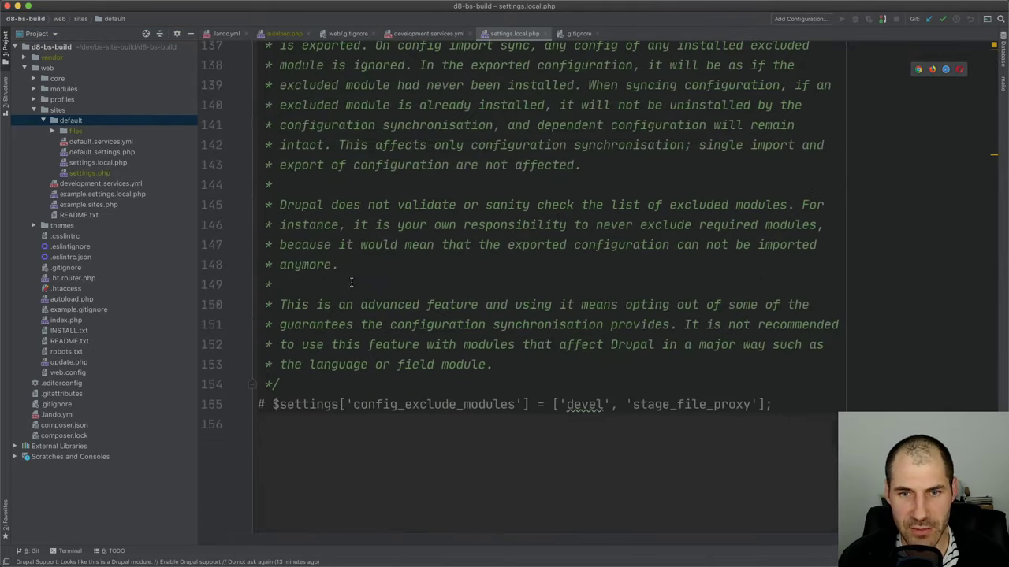
click(115, 173)
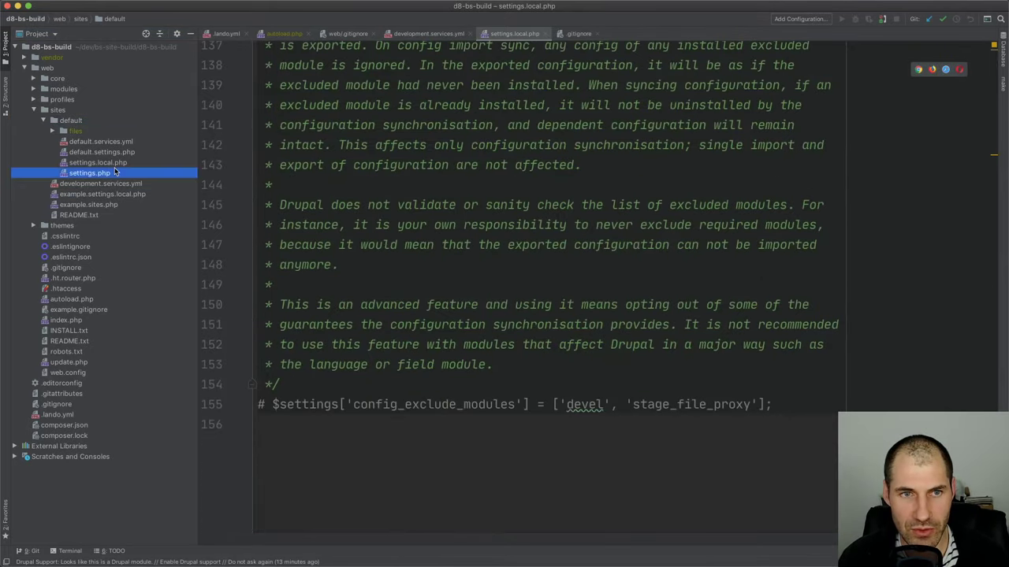
double_click(115, 173)
scroll(344, 295, down, 20)
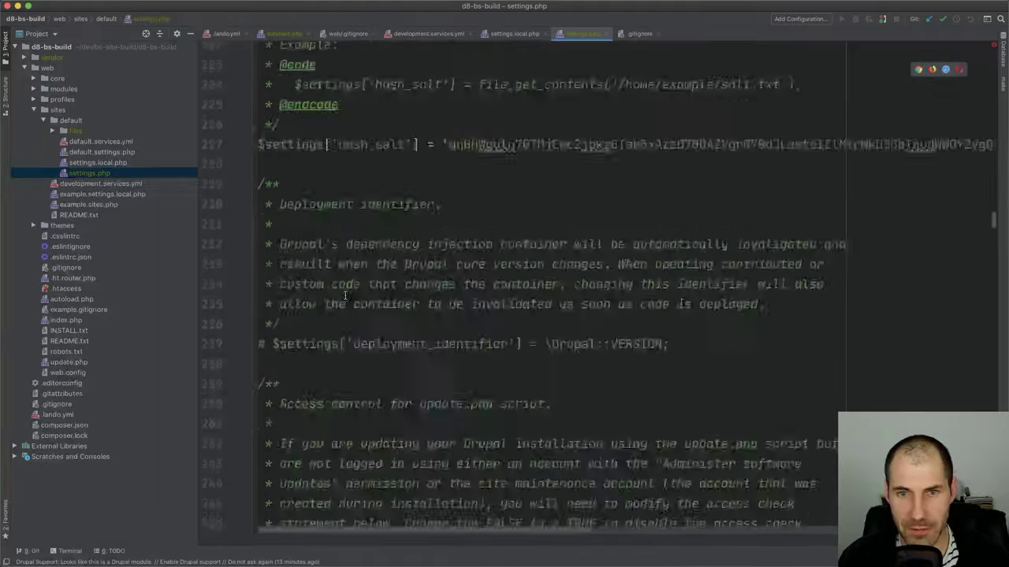
scroll(345, 296, down, 20)
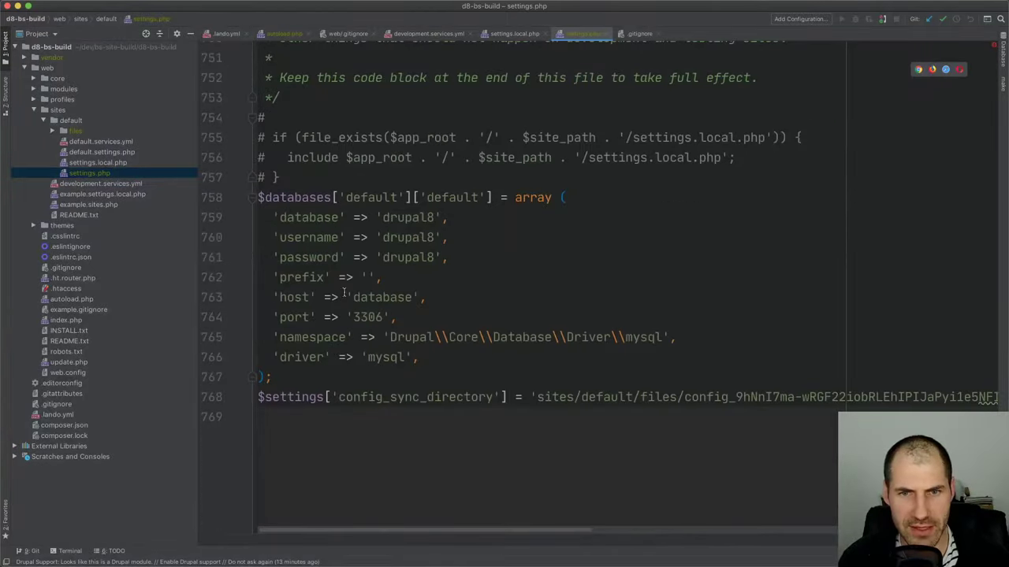
scroll(345, 293, up, 2)
drag(271, 190, 259, 229)
key(BackSpace)
key(BackSpace)
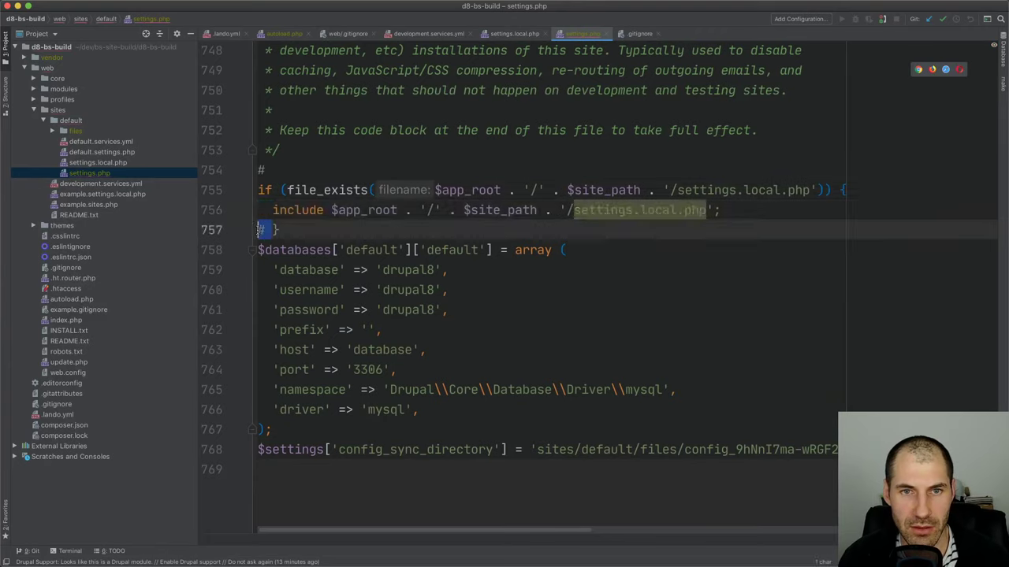
key(BackSpace)
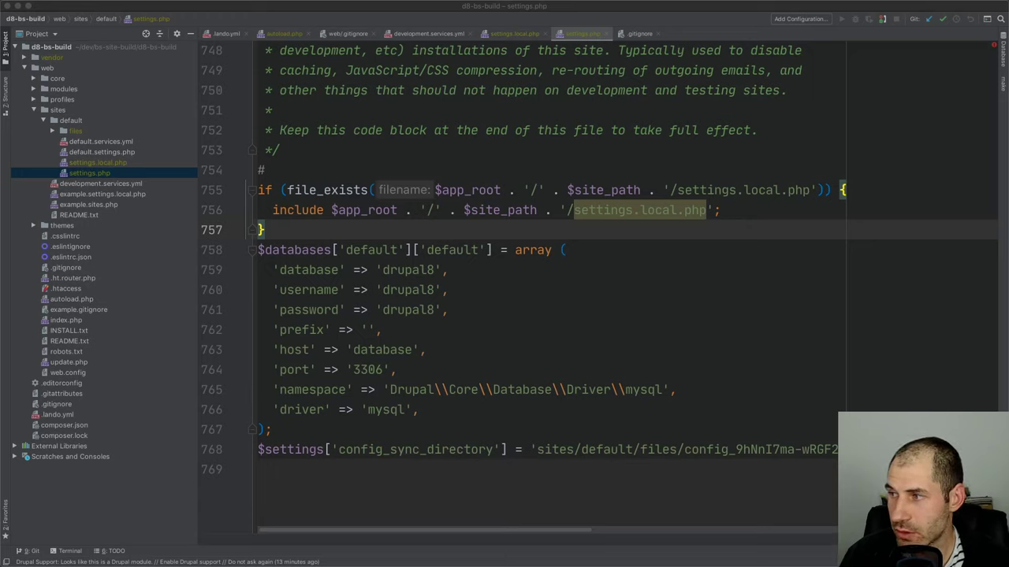
Set config_sync_directory to '../config/sync' in settings.php
click(537, 450)
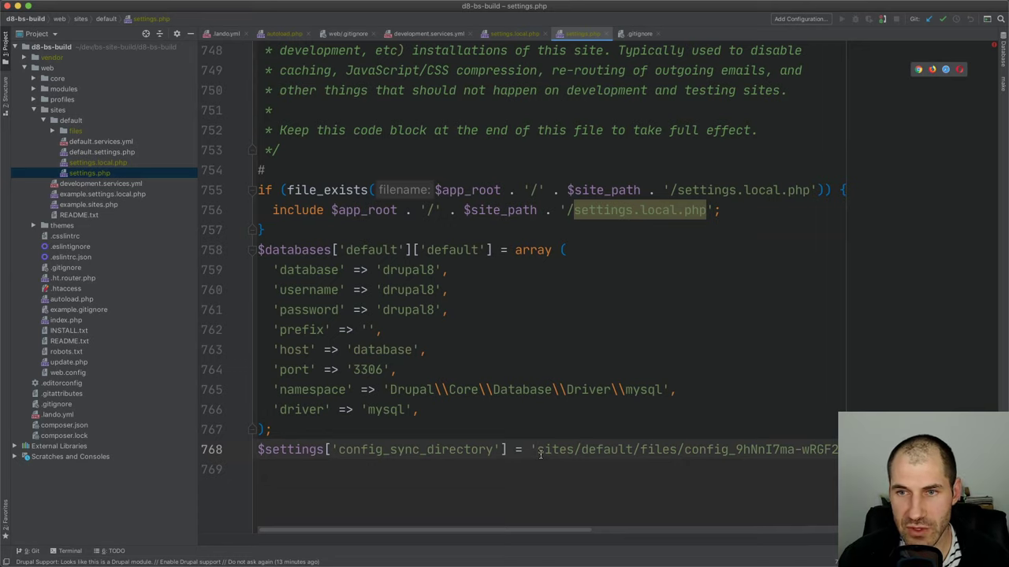
key(shift+End)
text(../config/sync)
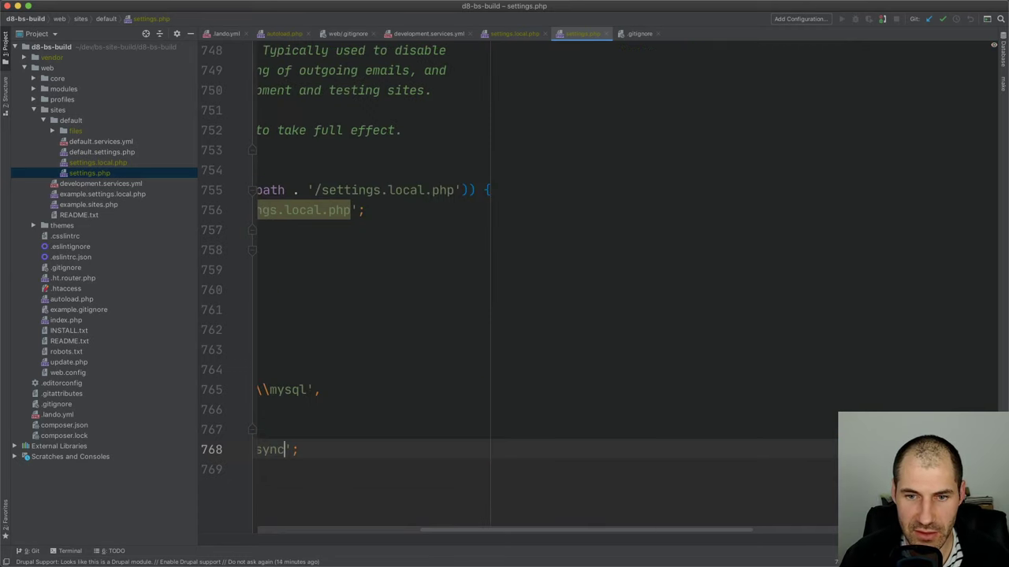
key(Home)
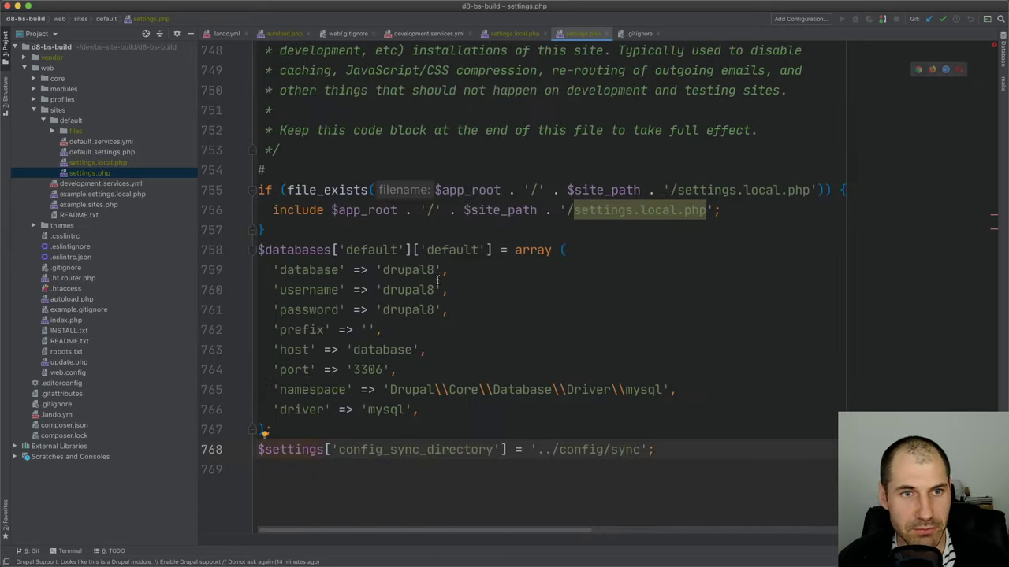
Create a config/sync directory at the project root
right_click(66, 49)
mouse_move(85, 55)
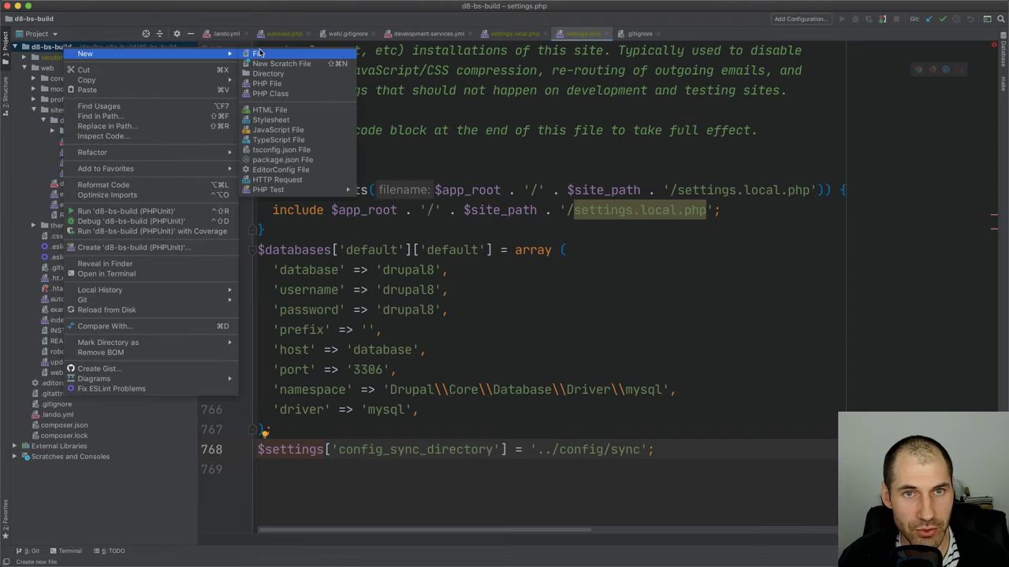
click(268, 74)
text(config)
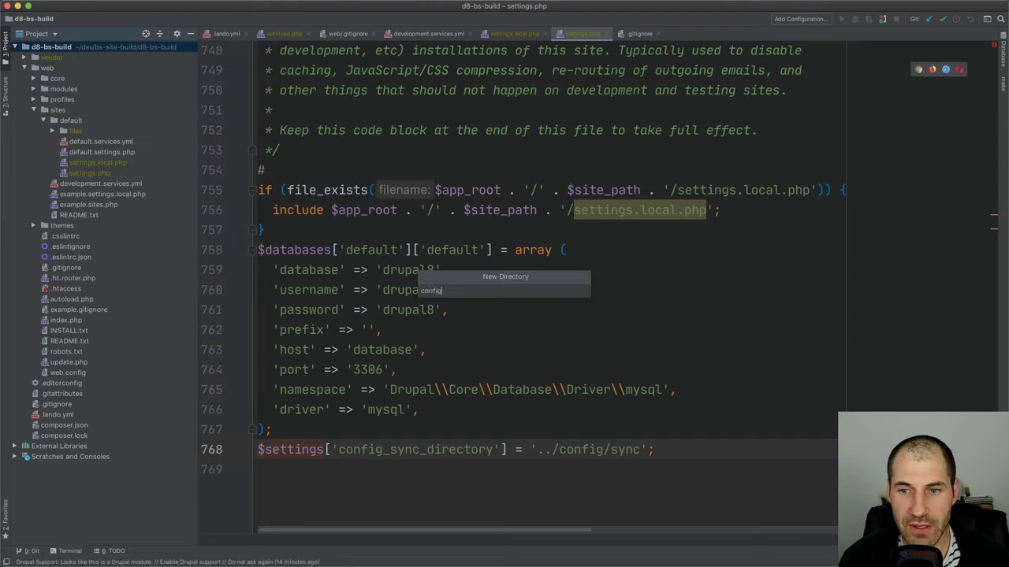
text(/sync)
key(Return)
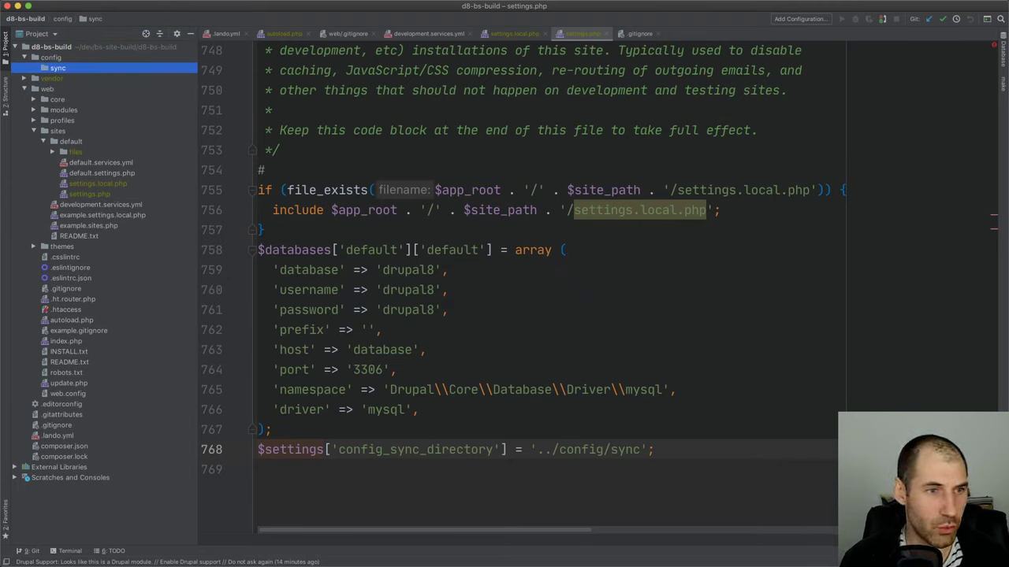
Open settings.local.php and scroll through its development settings
click(574, 267)
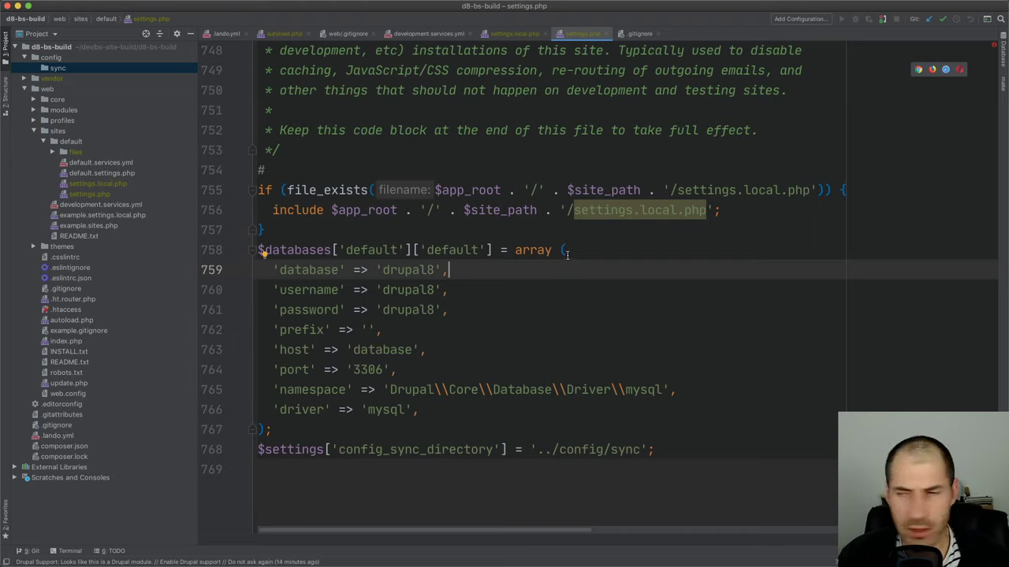
click(87, 194)
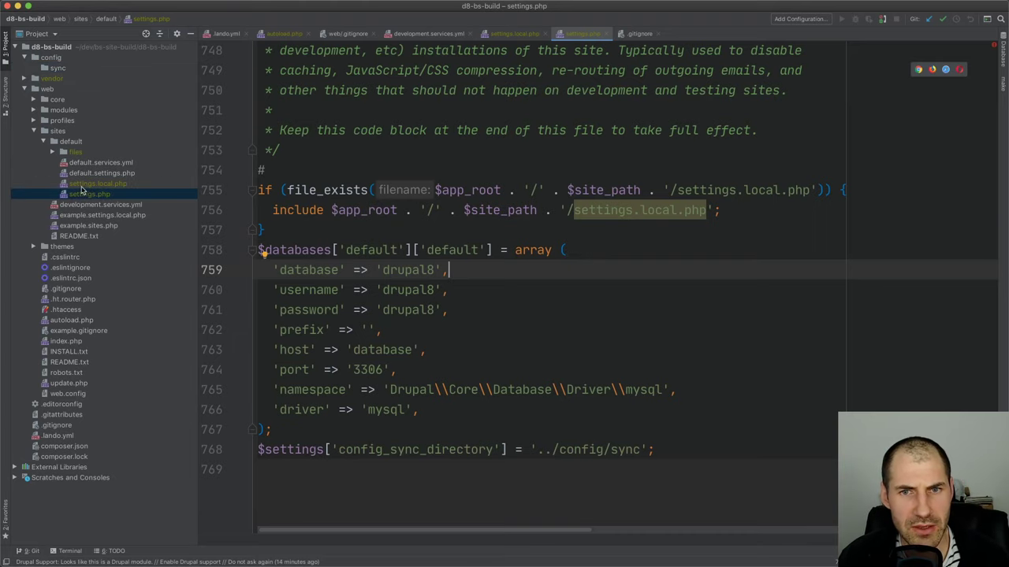
click(85, 184)
double_click(85, 186)
scroll(345, 244, up, 7)
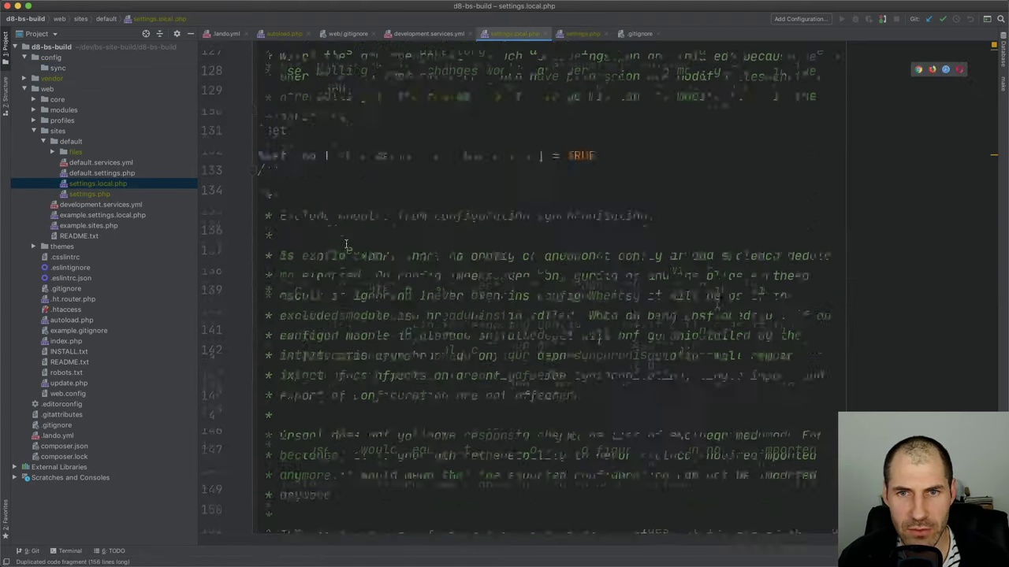
scroll(345, 244, up, 14)
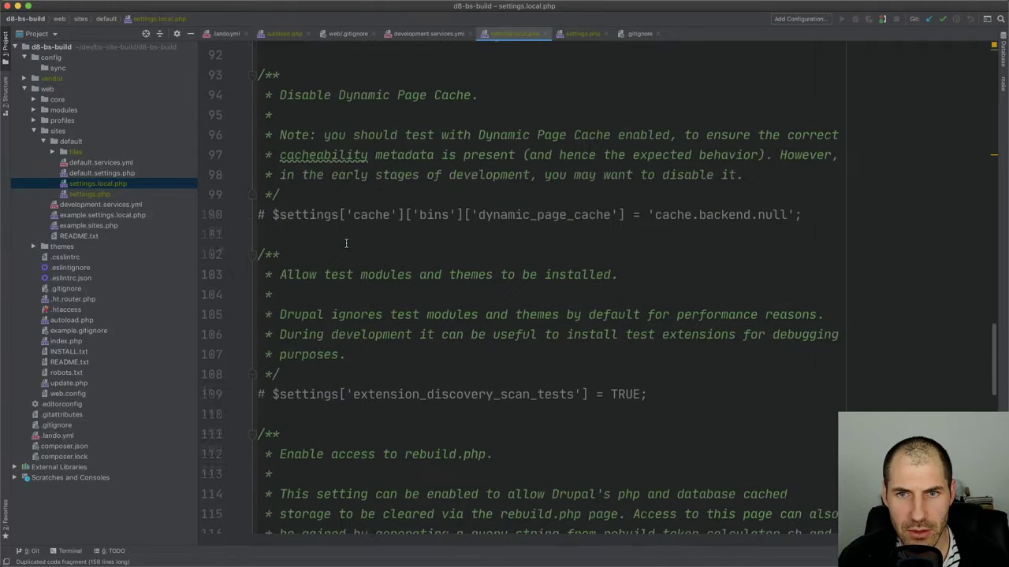
scroll(345, 244, up, 3)
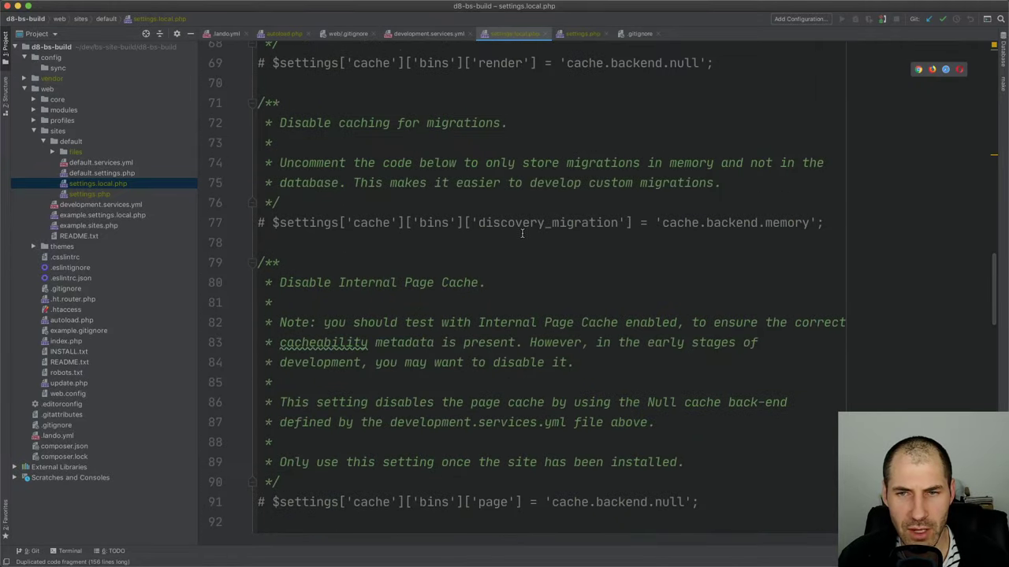
scroll(521, 233, up, 7)
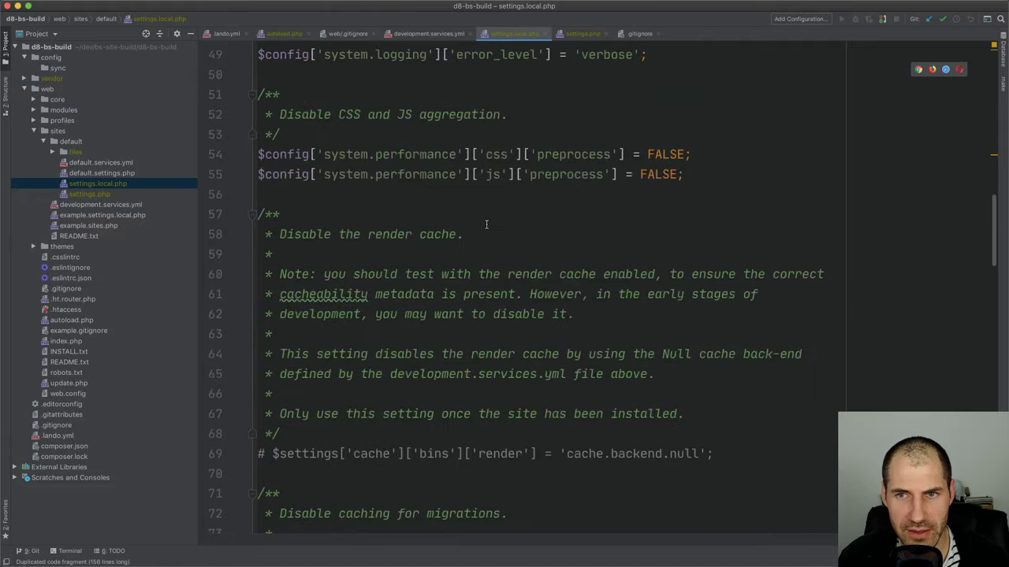
scroll(486, 224, up, 6)
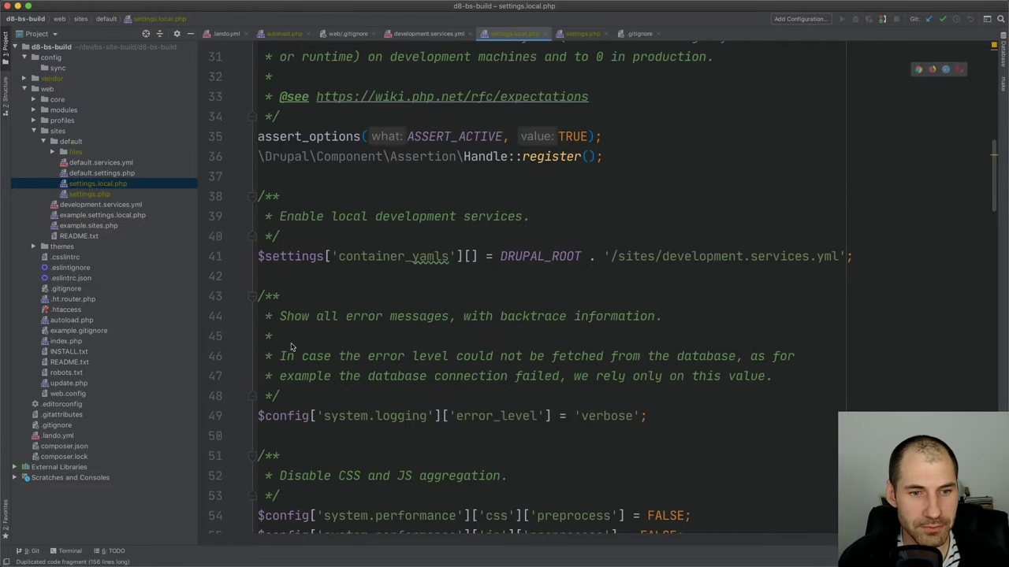
Run 'lando drush cr' in the terminal to rebuild the Drupal caches
key(super+Tab)
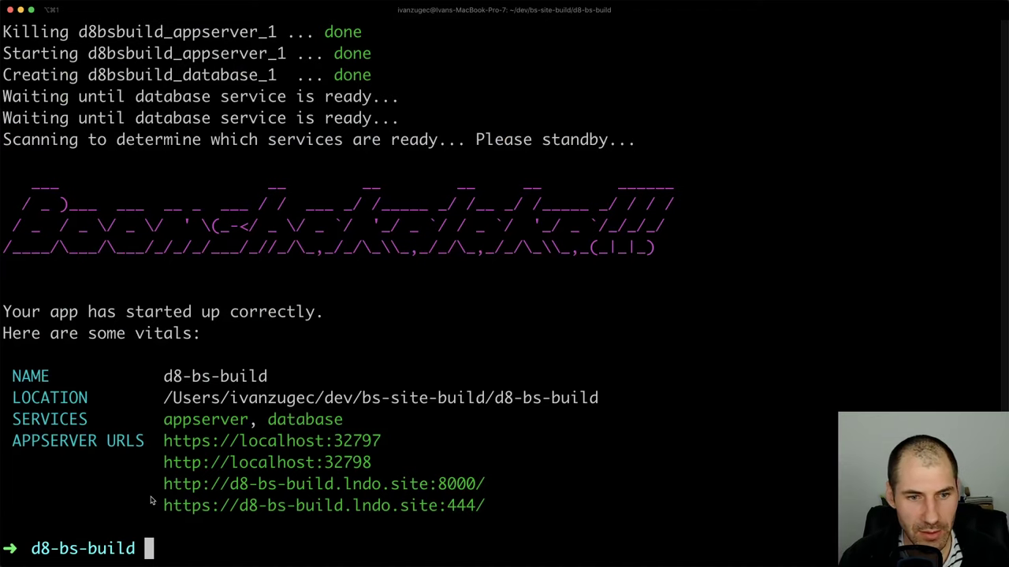
text(drush)
key(BackSpace)
key(BackSpace)
key(BackSpace)
key(BackSpace)
key(BackSpace)
key(BackSpace)
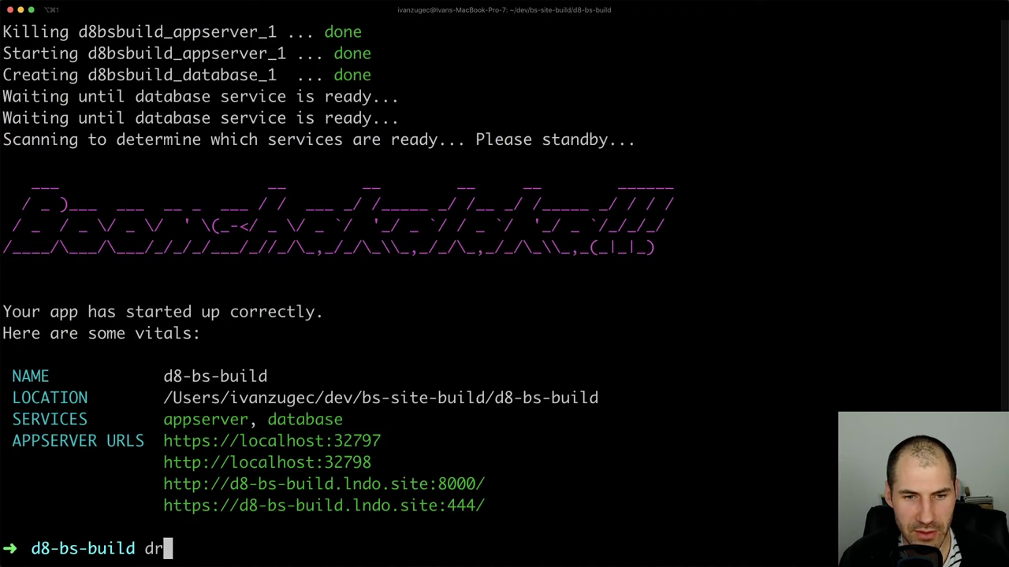
text(lando)
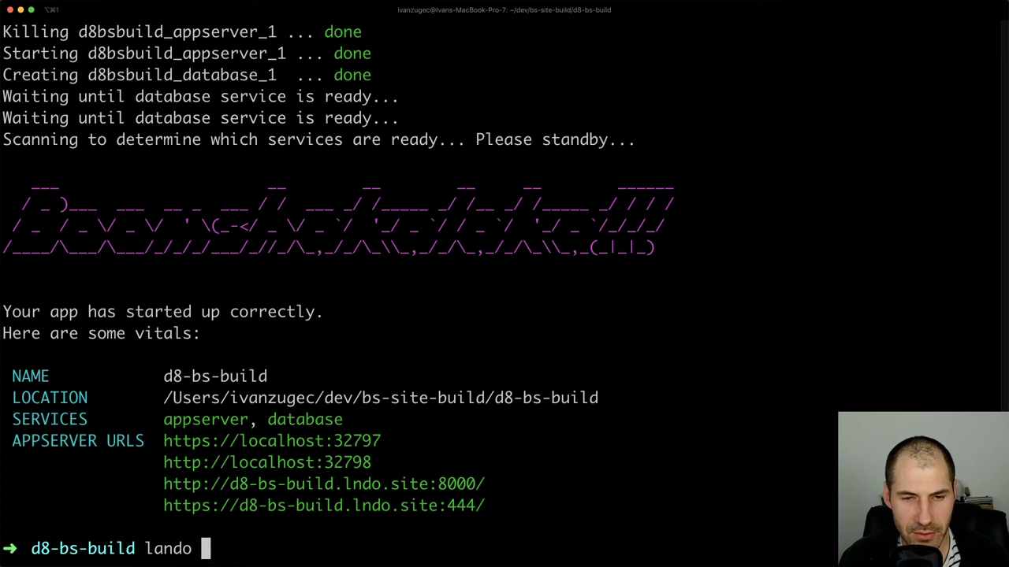
key(BackSpace)
key(BackSpace)
key(BackSpace)
key(BackSpace)
key(BackSpace)
key(BackSpace)
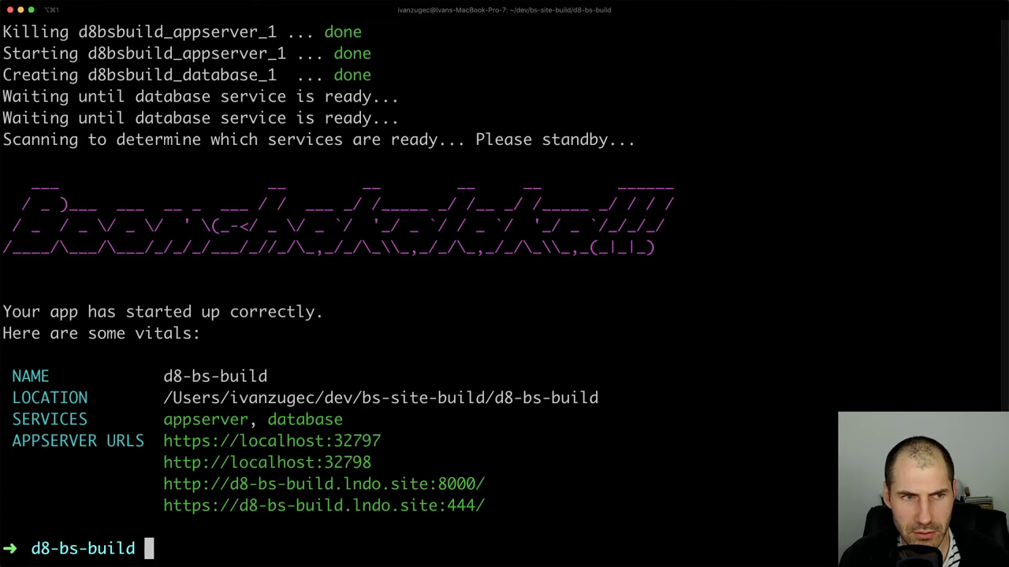
key(super+Tab)
key(super+Tab)
text(land drush)
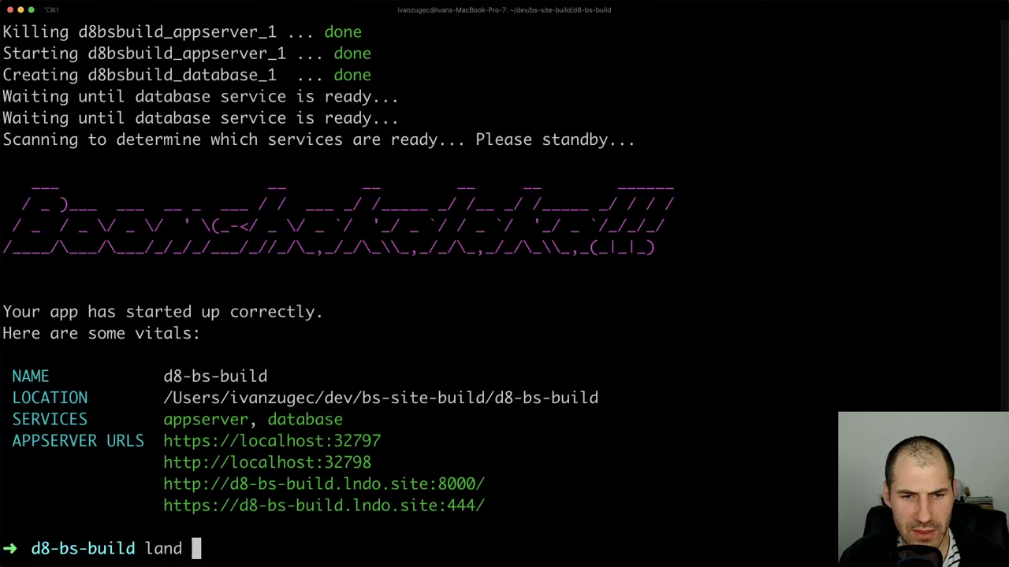
key(BackSpace)
key(BackSpace)
key(BackSpace)
key(BackSpace)
key(BackSpace)
key(BackSpace)
text(o)
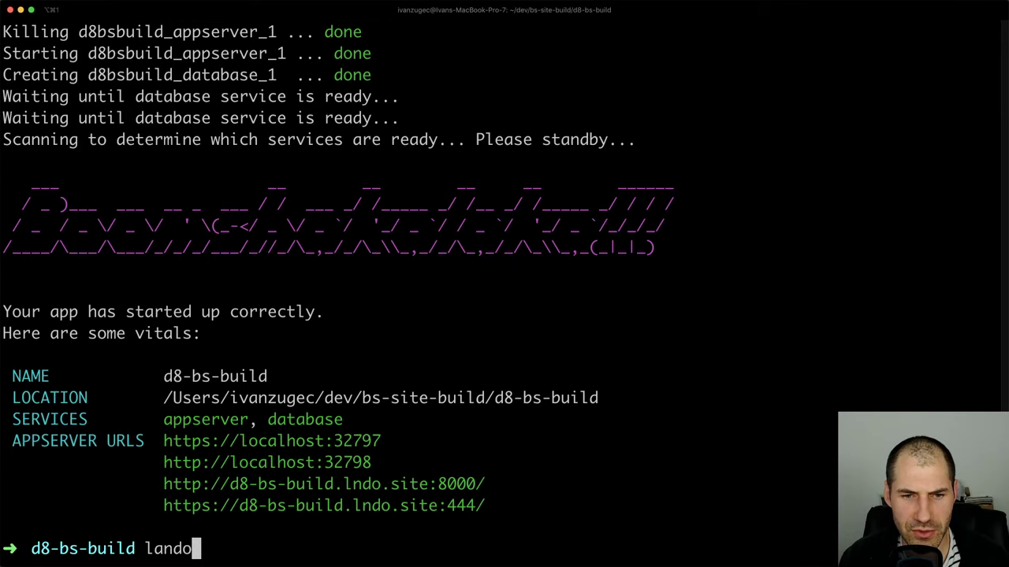
text( drush cr)
key(Return)
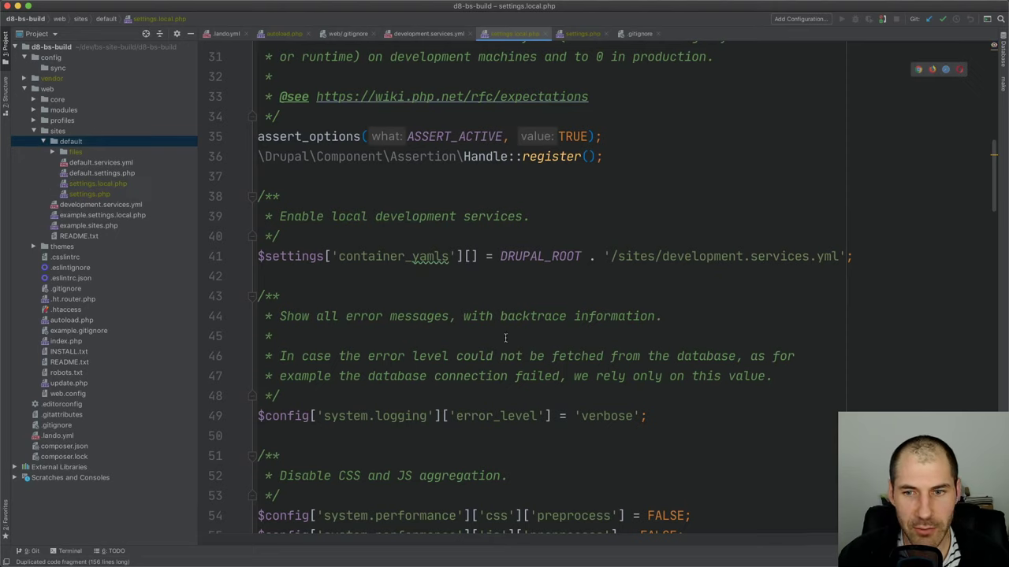
Open settings.php and check its settings.local.php include on line 756
double_click(88, 194)
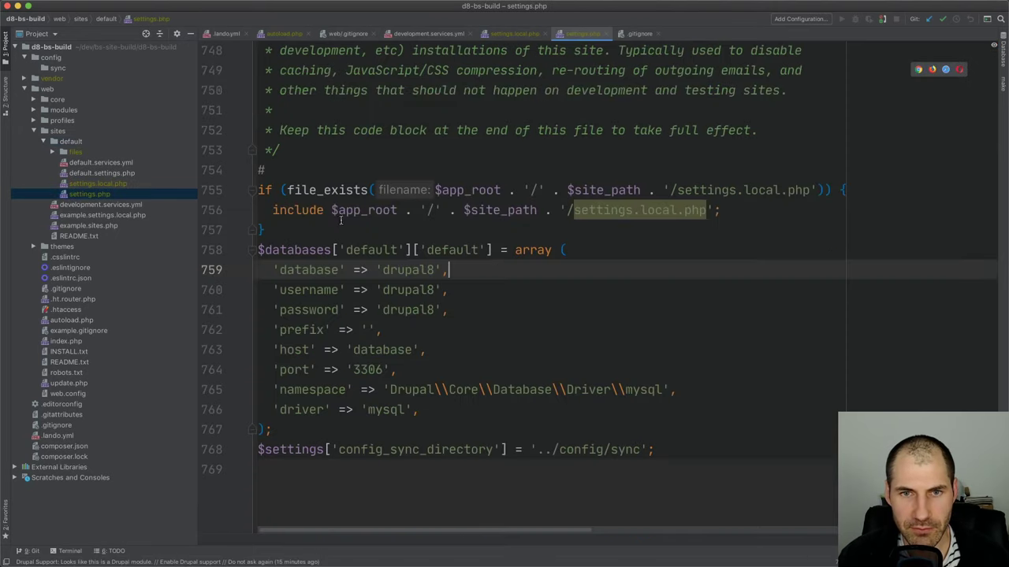
click(735, 206)
drag(735, 206, 574, 211)
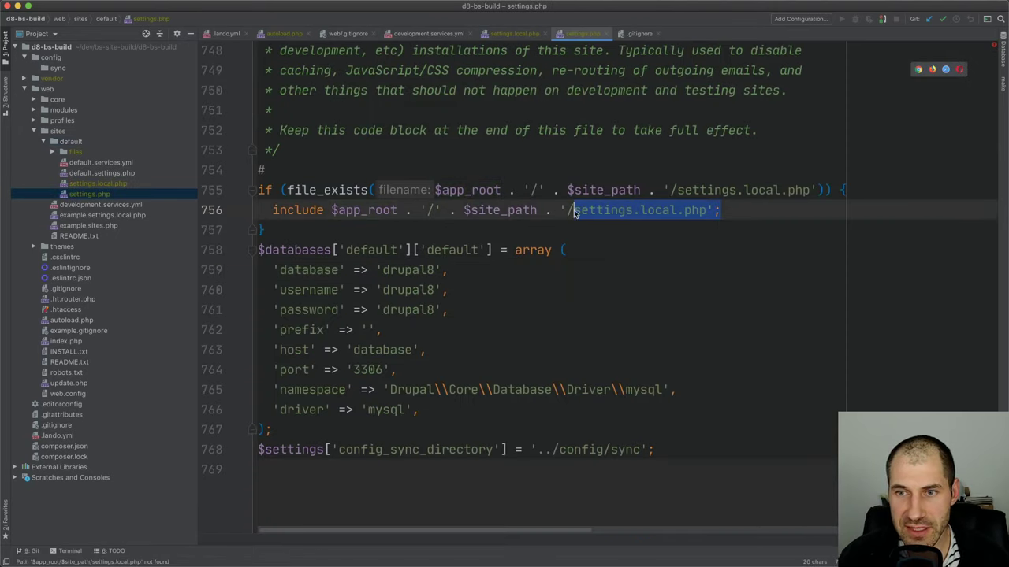
click(691, 214)
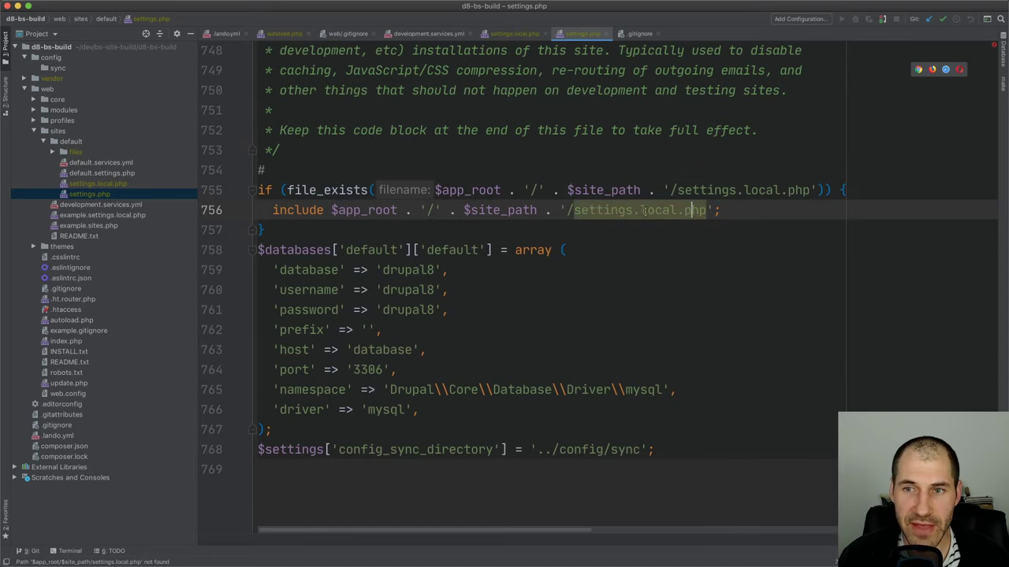
Open settings.local.php and review the verbose error level setting on line 49
click(117, 185)
double_click(116, 184)
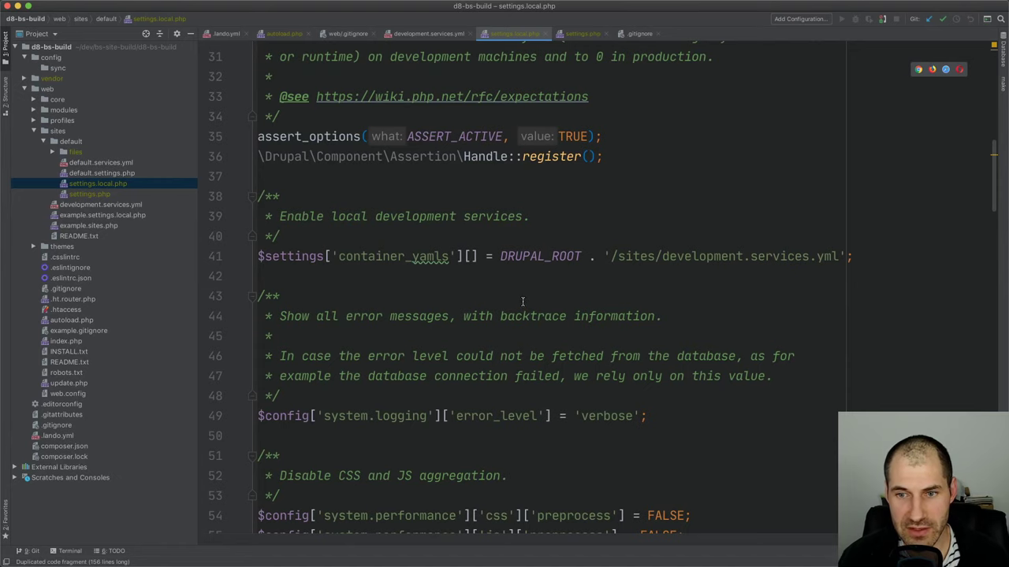
scroll(522, 302, down, 2)
drag(646, 371, 478, 371)
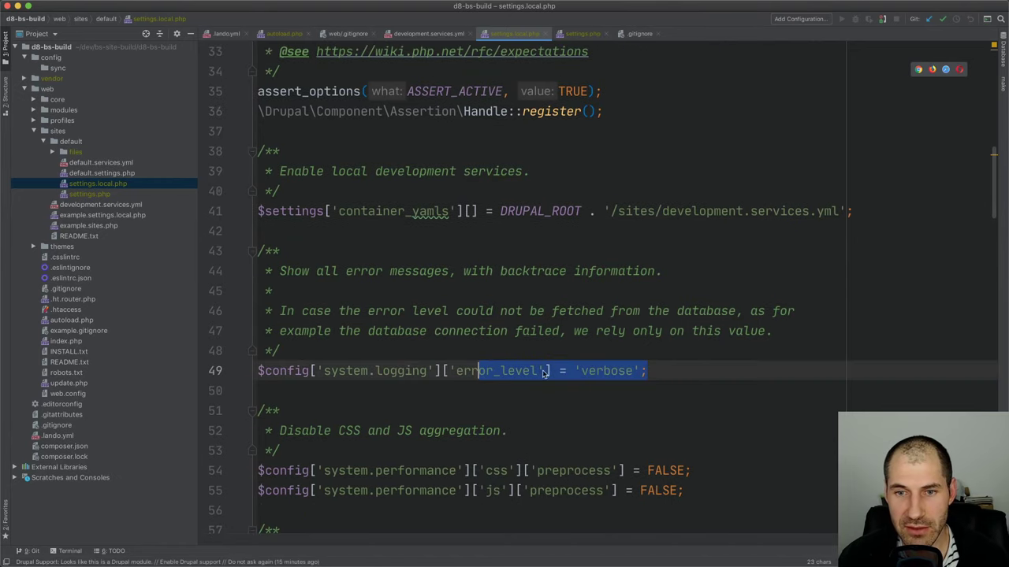
click(577, 371)
double_click(609, 371)
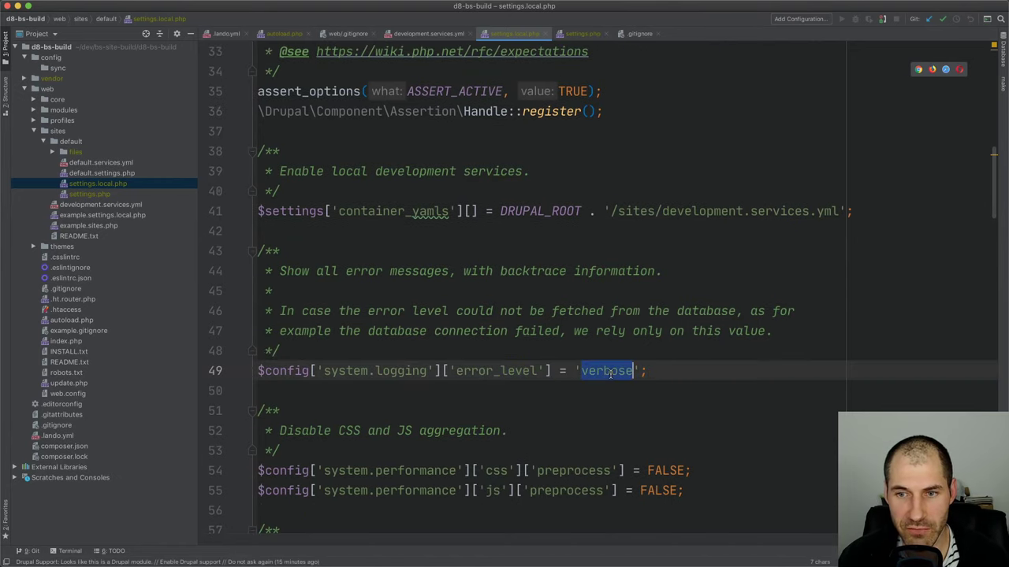
scroll(584, 417, down, 4)
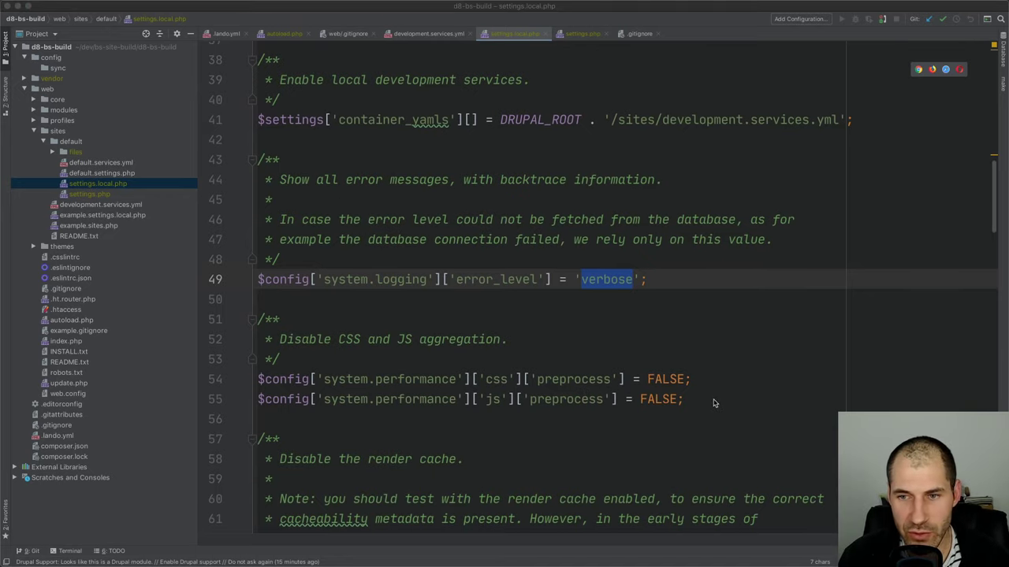
Review the disabled CSS/JS aggregation and skip_permissions_hardening lines, then collapse the default folder
drag(711, 401, 234, 383)
click(485, 379)
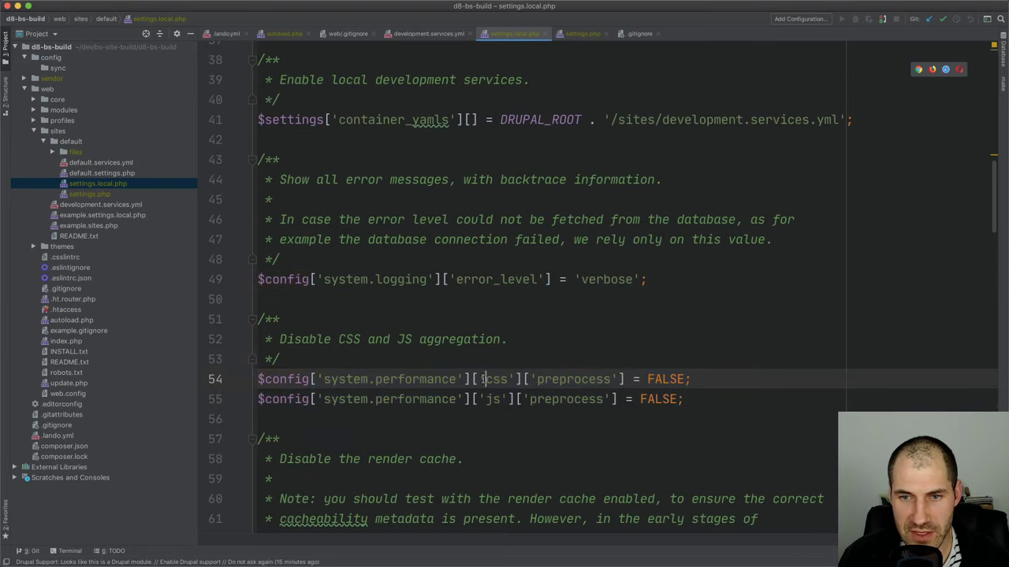
scroll(476, 393, down, 2)
scroll(476, 392, down, 15)
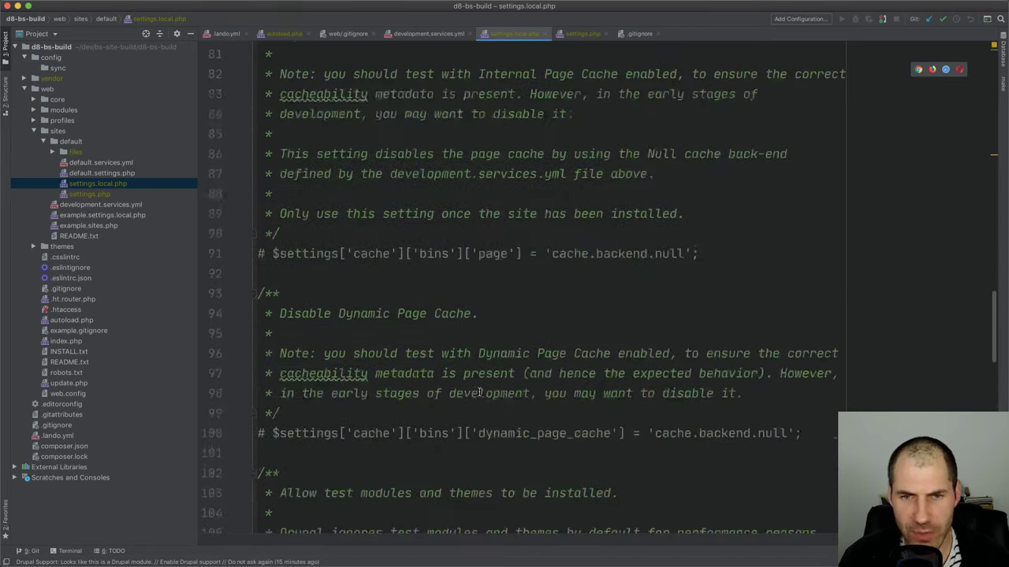
scroll(482, 390, down, 8)
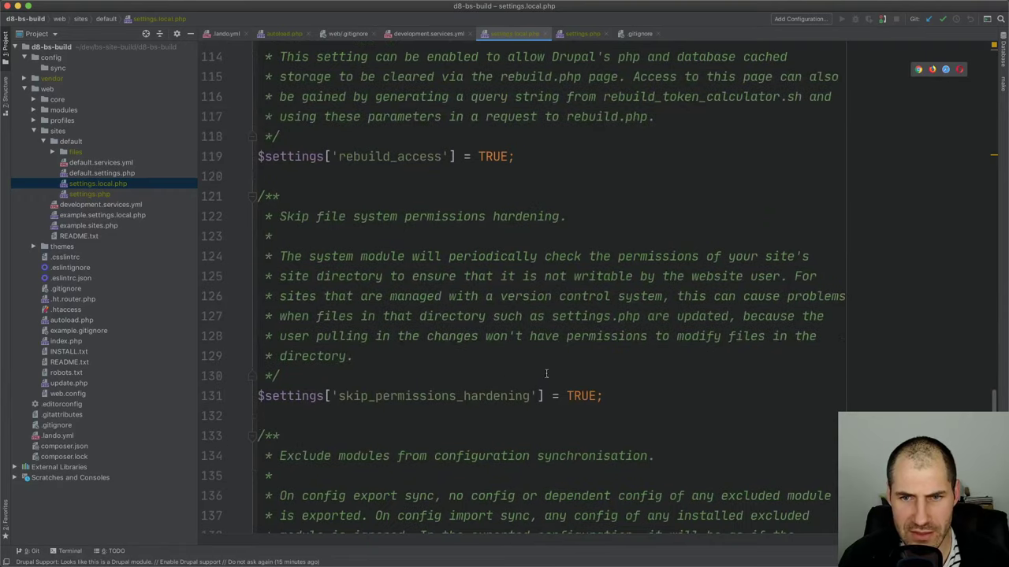
drag(609, 349, 246, 347)
triple_click(307, 350)
click(387, 350)
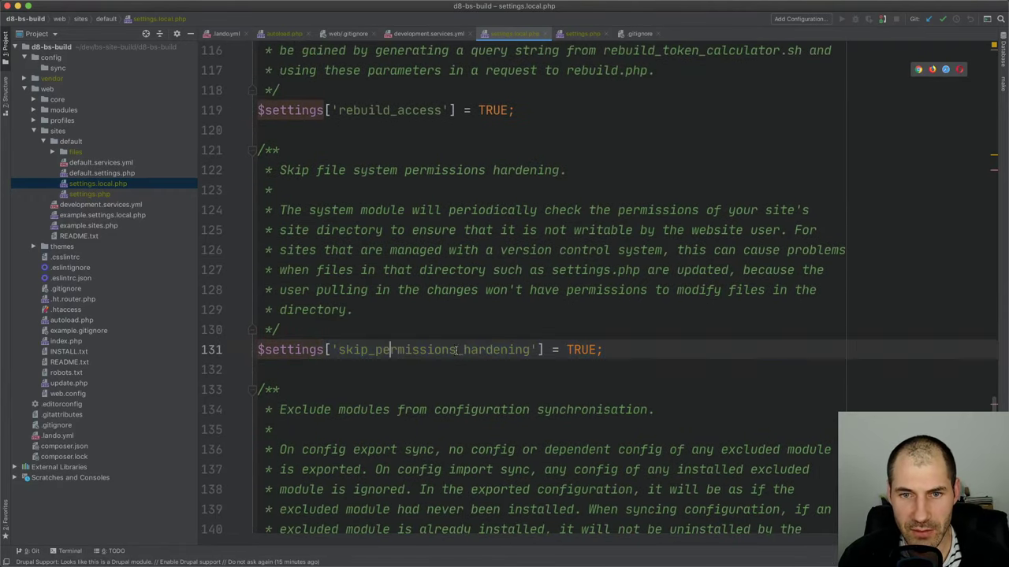
click(77, 142)
double_click(77, 142)
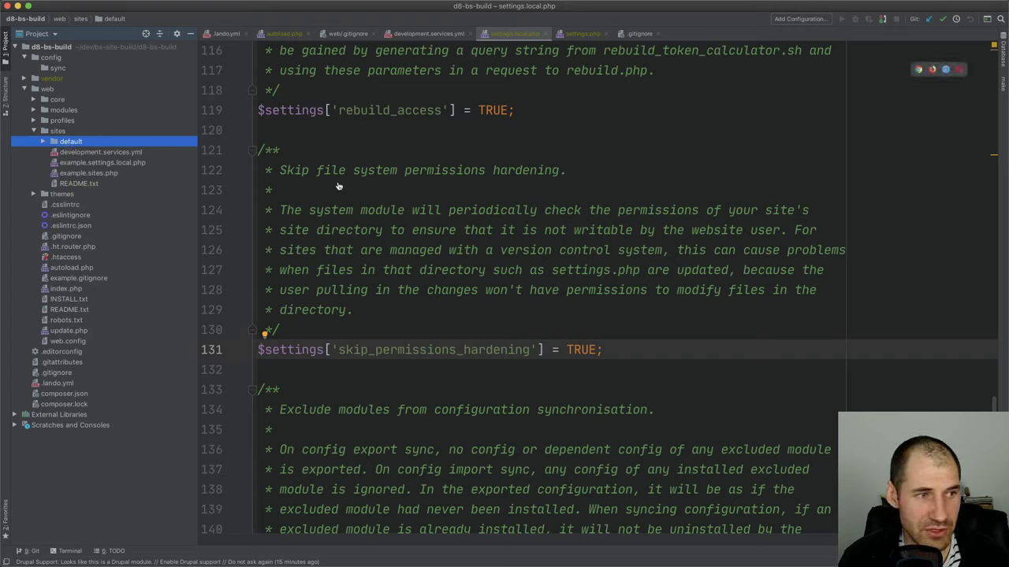
key(super+Tab)
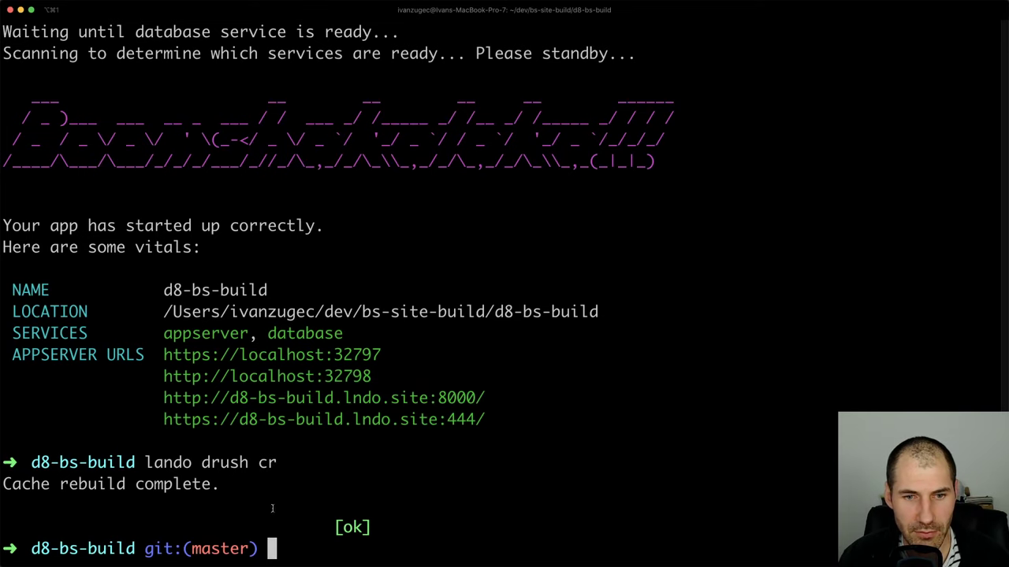
Recall 'lando drush cr' in the terminal, view the site in the browser, then erase the command
key(Up)
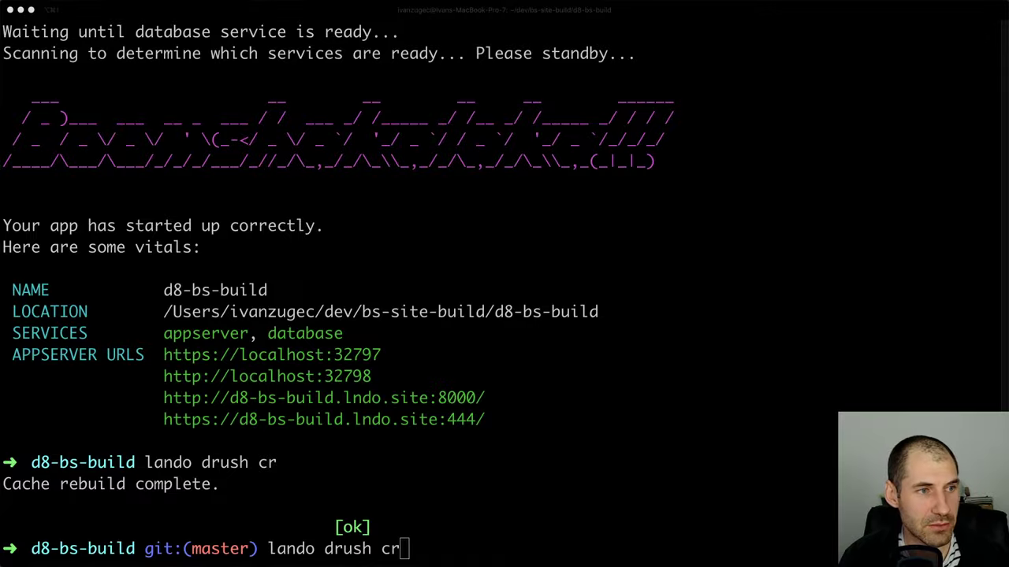
key(super+Tab)
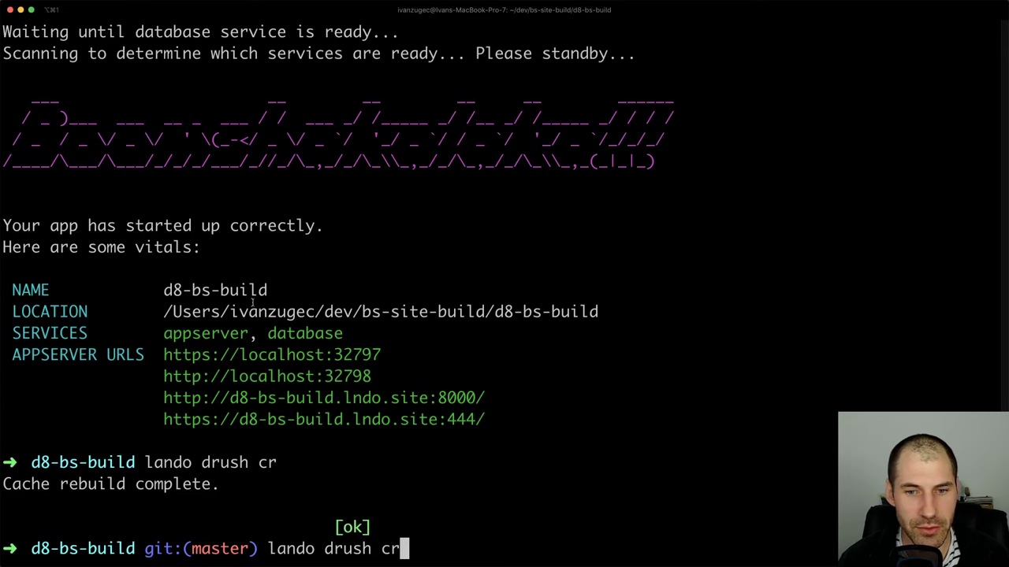
key(BackSpace)
key(BackSpace)
key(BackSpace)
key(BackSpace)
key(BackSpace)
key(BackSpace)
key(BackSpace)
key(BackSpace)
key(BackSpace)
key(BackSpace)
key(BackSpace)
key(BackSpace)
key(BackSpace)
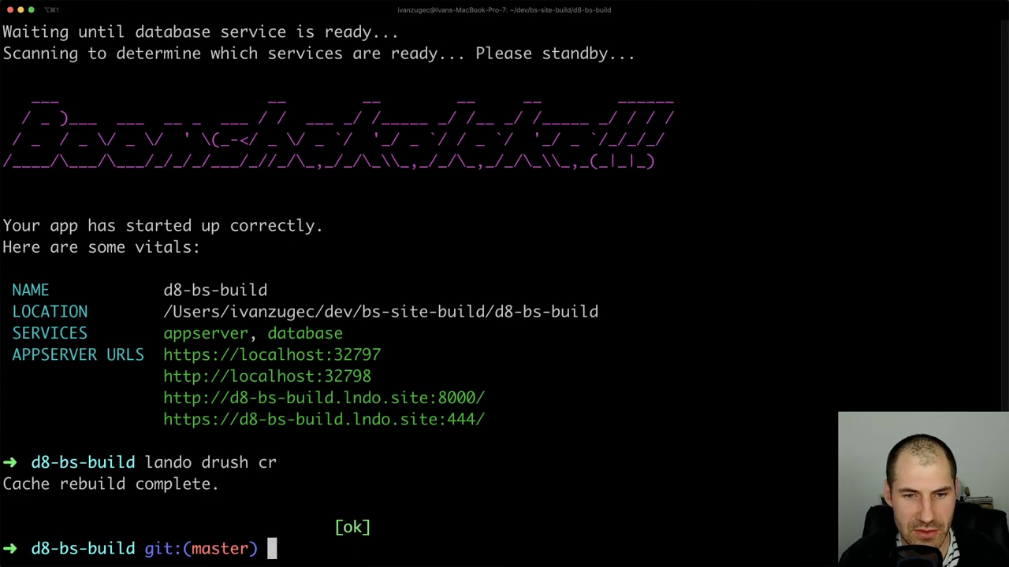
Run pwd to confirm the project folder, then clear the terminal
text(pwd)
key(Return)
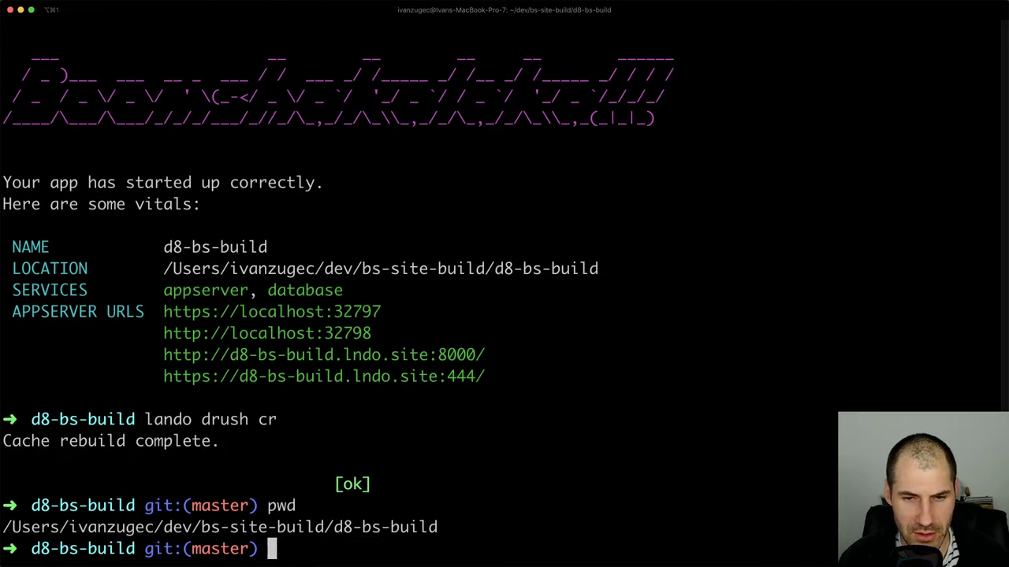
text(clear)
key(Return)
Run 'composer require drupal/ds drupal/field_group drupal/bootstrap4' and wait for it to finish
text(comp)
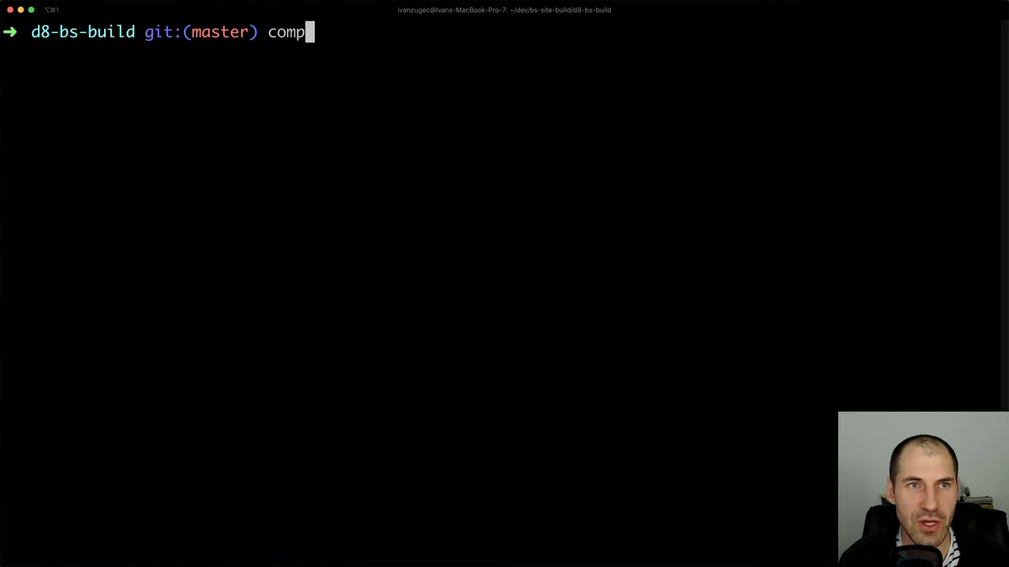
text(oser)
key(BackSpace)
text(er req)
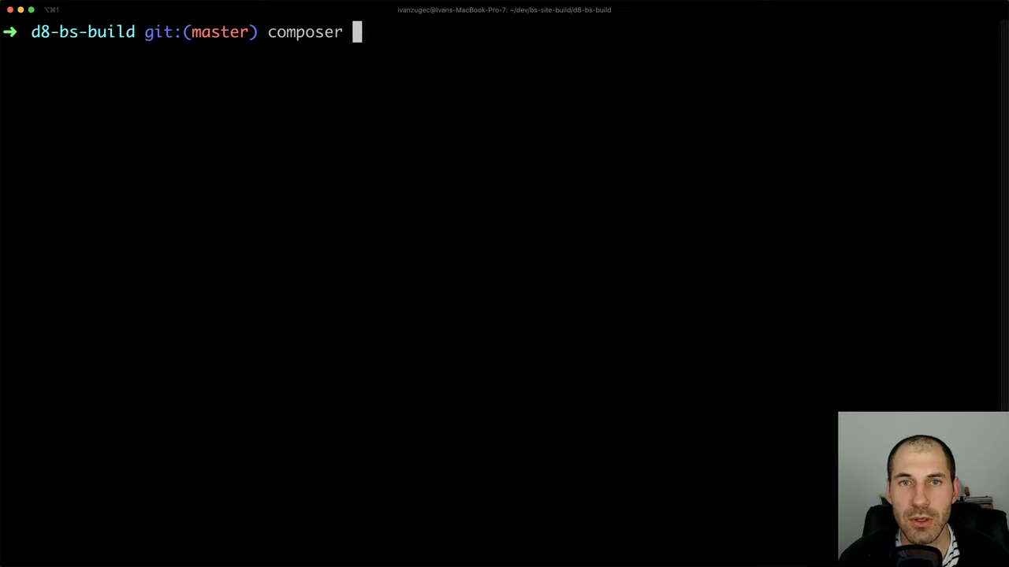
key(BackSpace)
key(BackSpace)
key(BackSpace)
text(req)
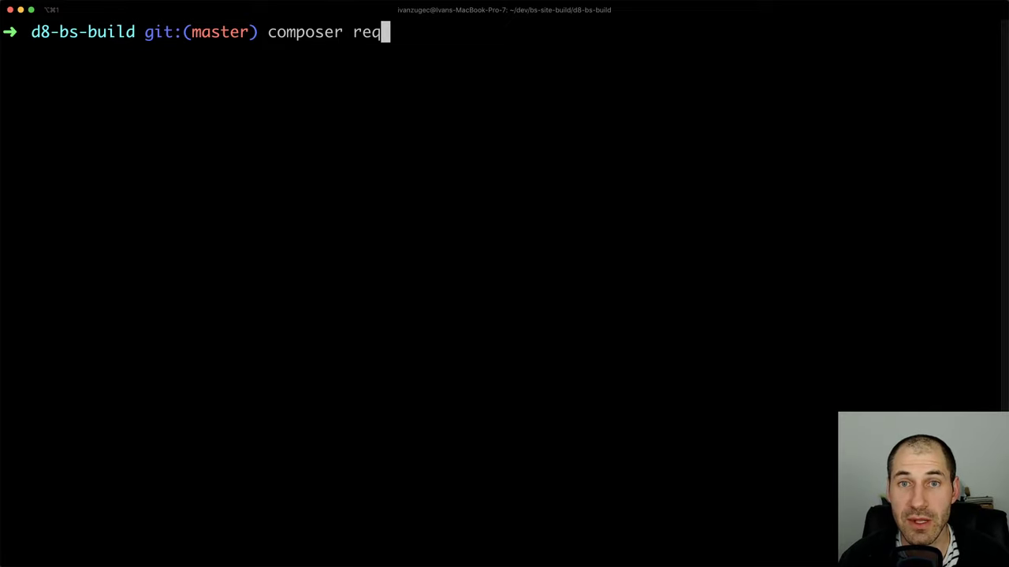
text(uire drupal/d)
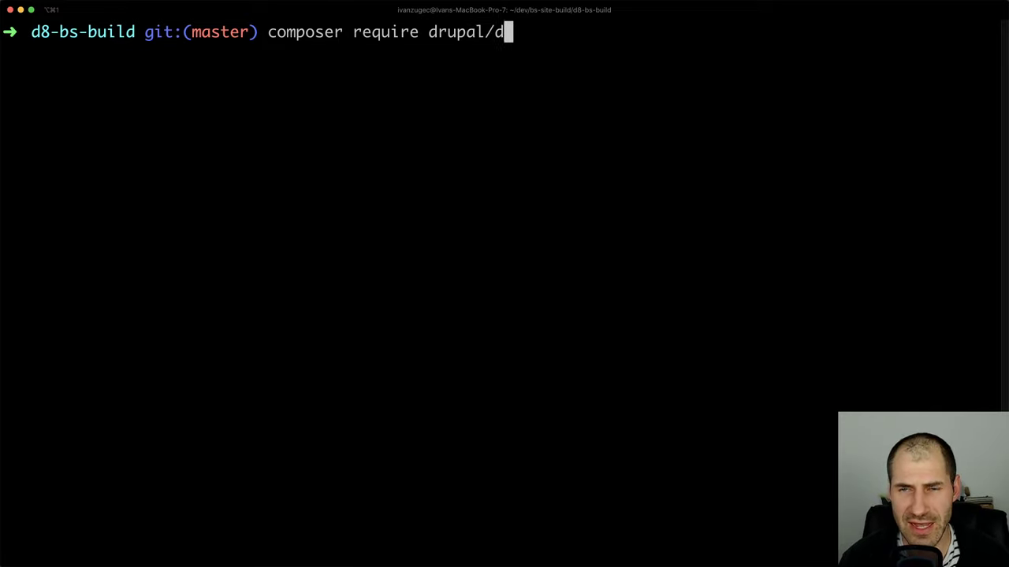
text(s drupal/)
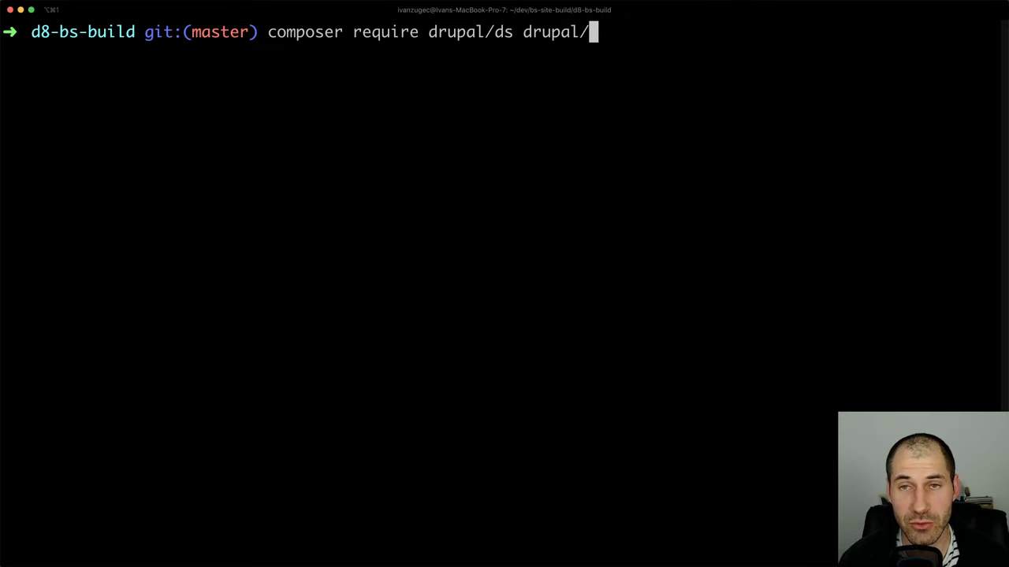
text(field_group )
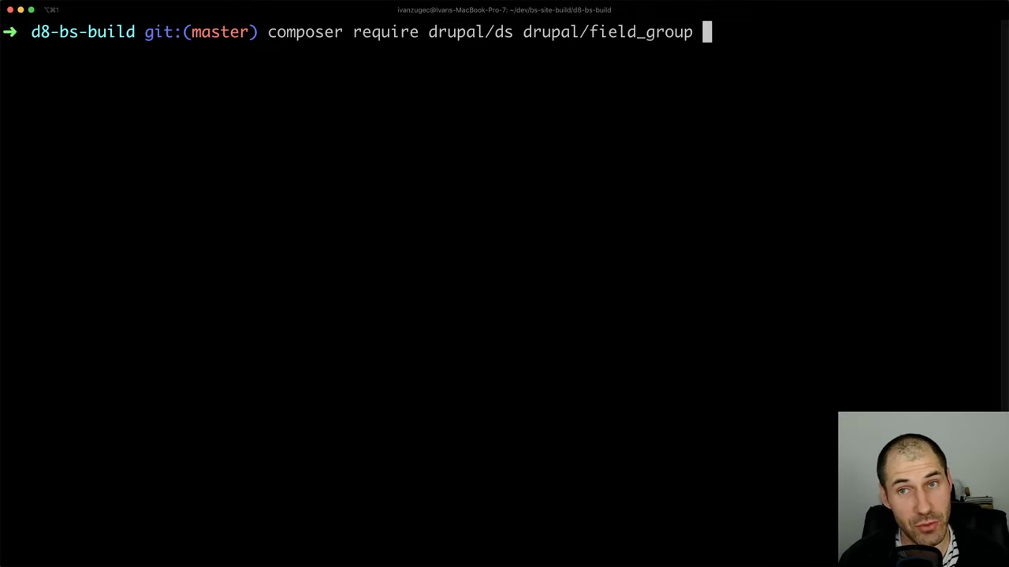
text(drupal/boot)
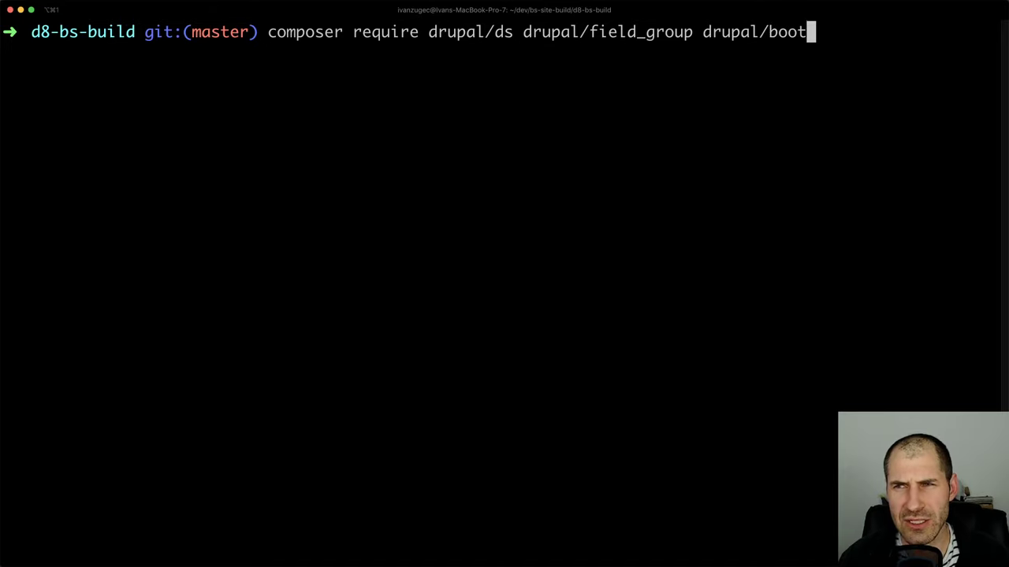
text(strap4)
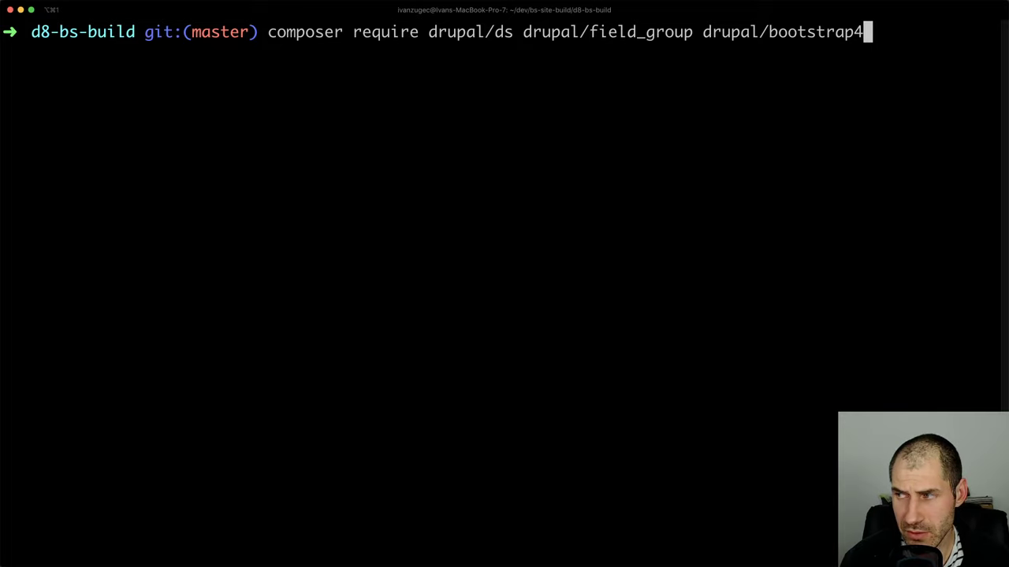
key(Return)
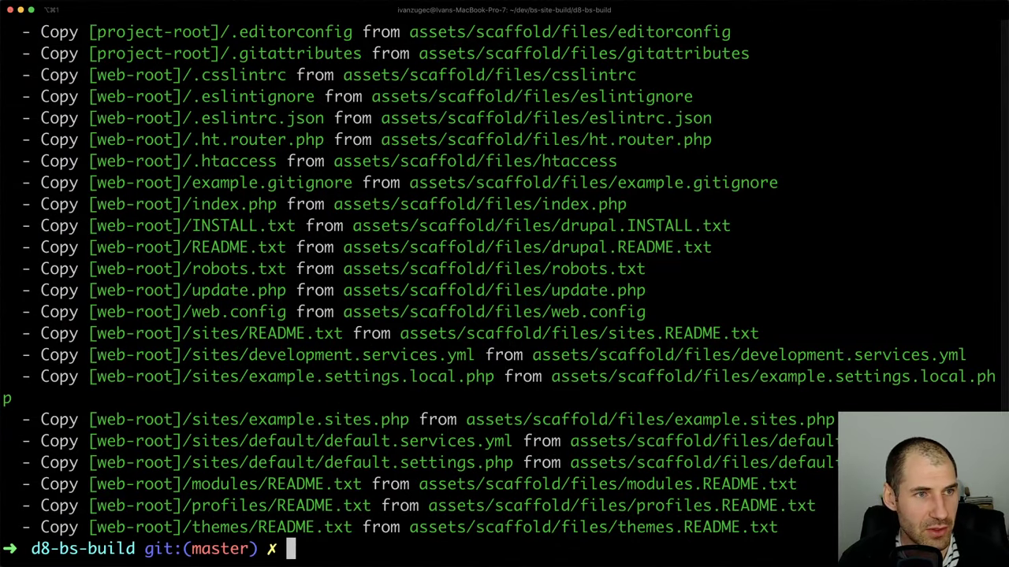
key(super+Tab)
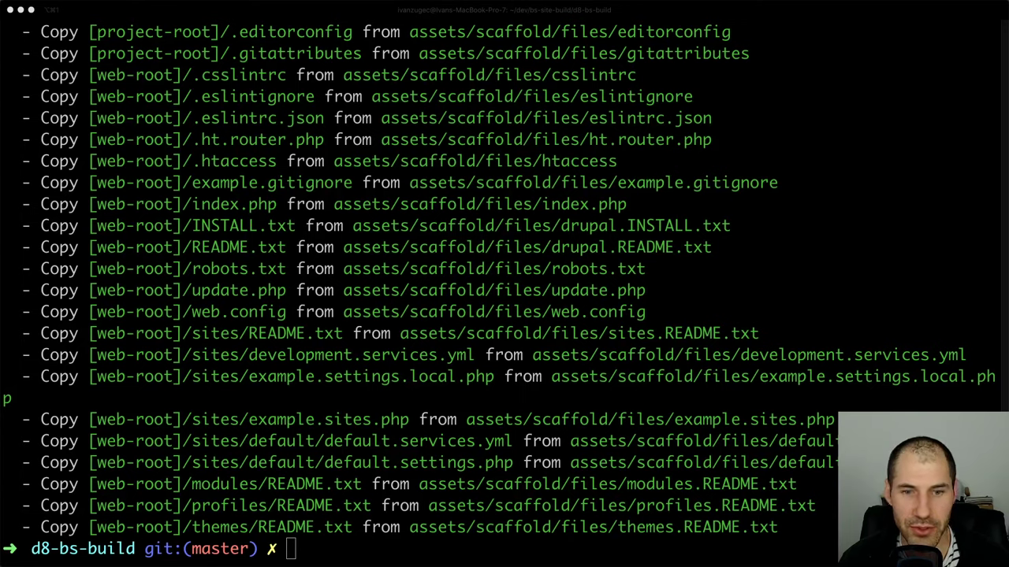
key(super+Tab)
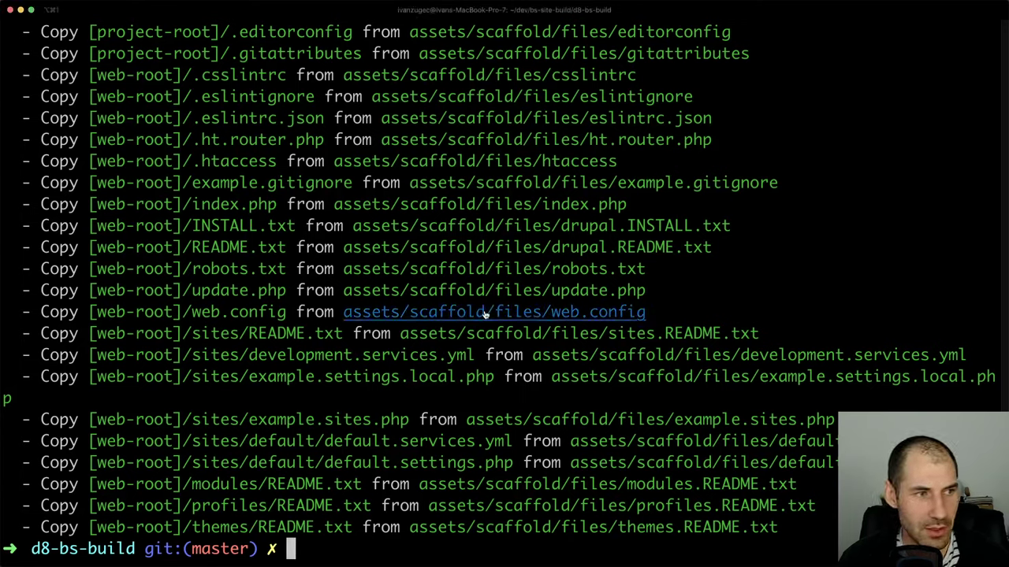
key(super+Tab)
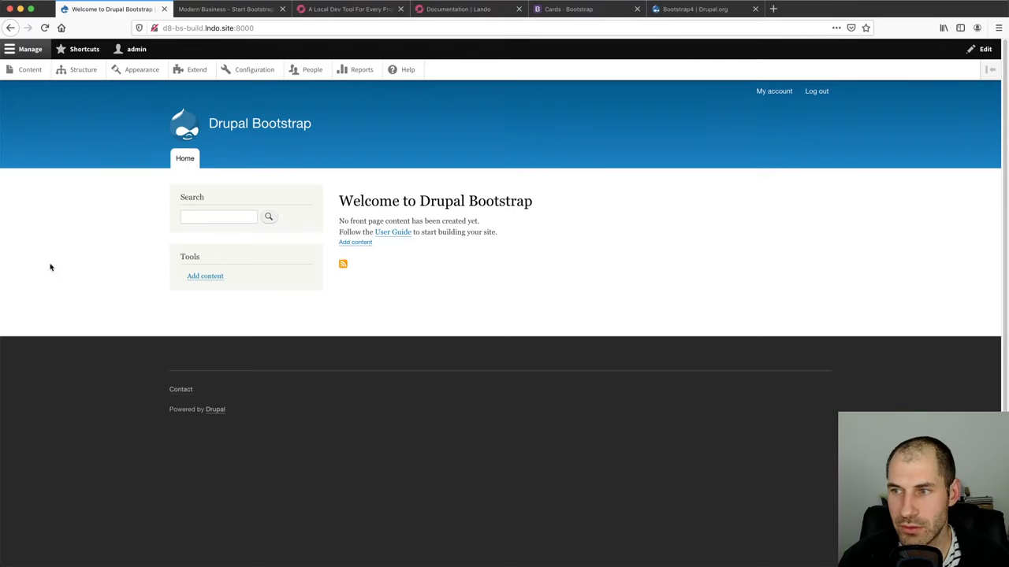
On Extend, tick Display Suite, Layout Builder, Media Library and Field Group for installation
click(192, 69)
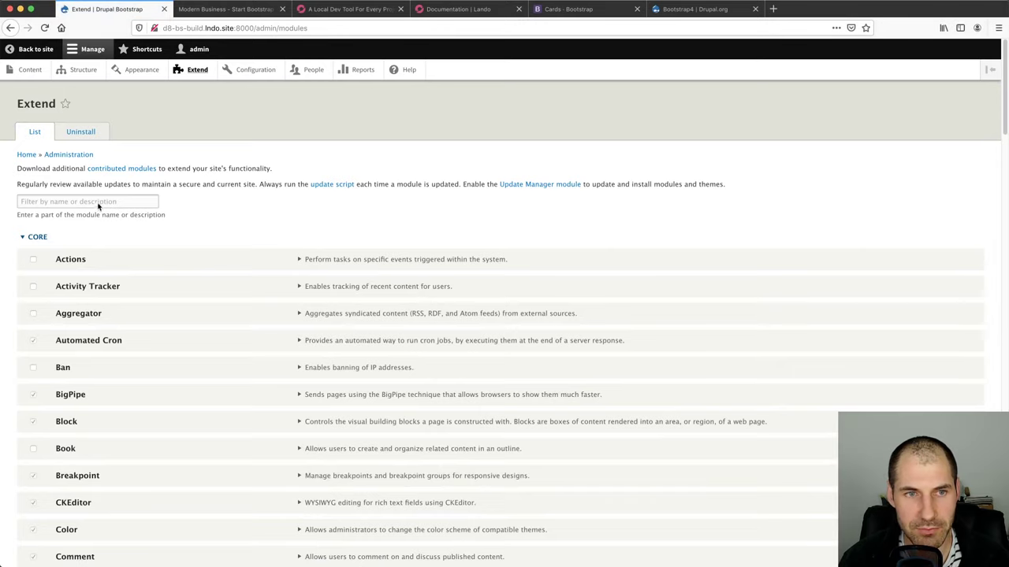
click(98, 202)
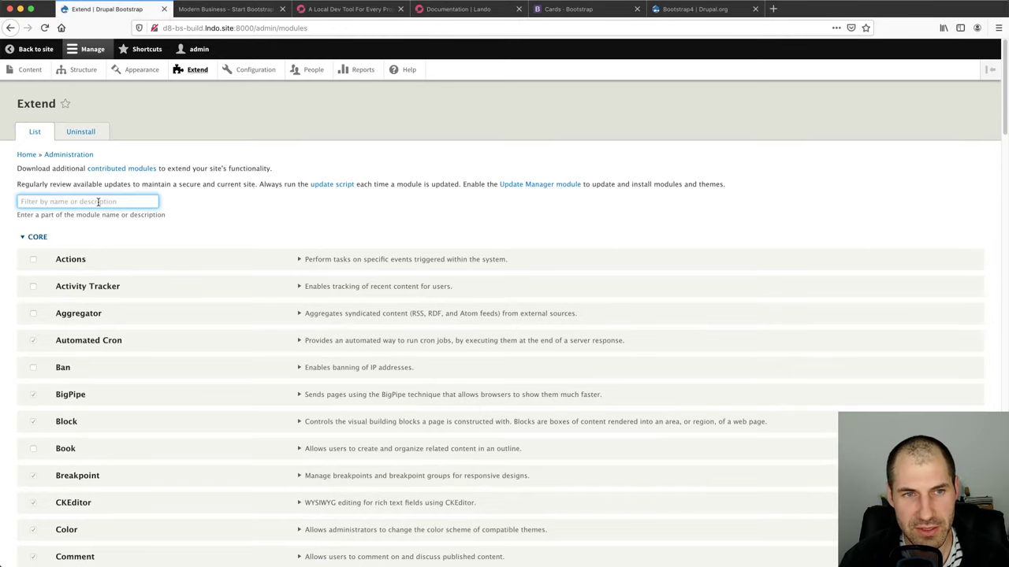
text(ds)
click(63, 261)
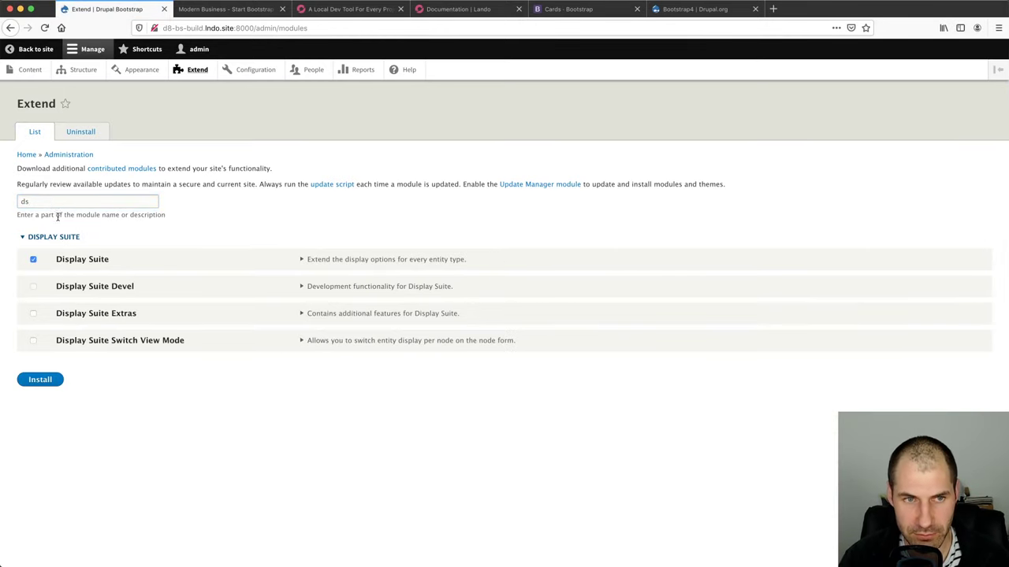
double_click(54, 200)
text(layout)
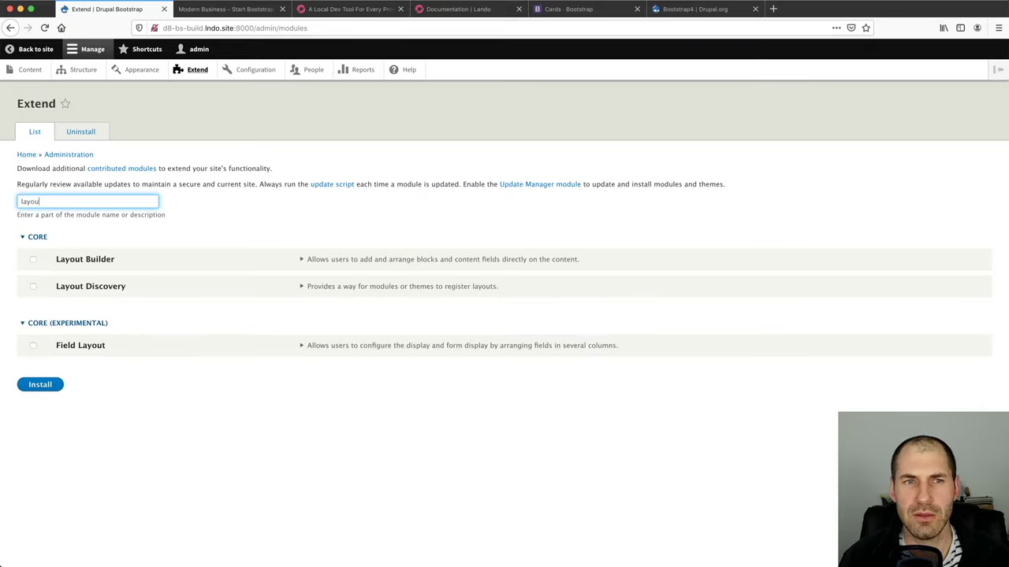
click(86, 265)
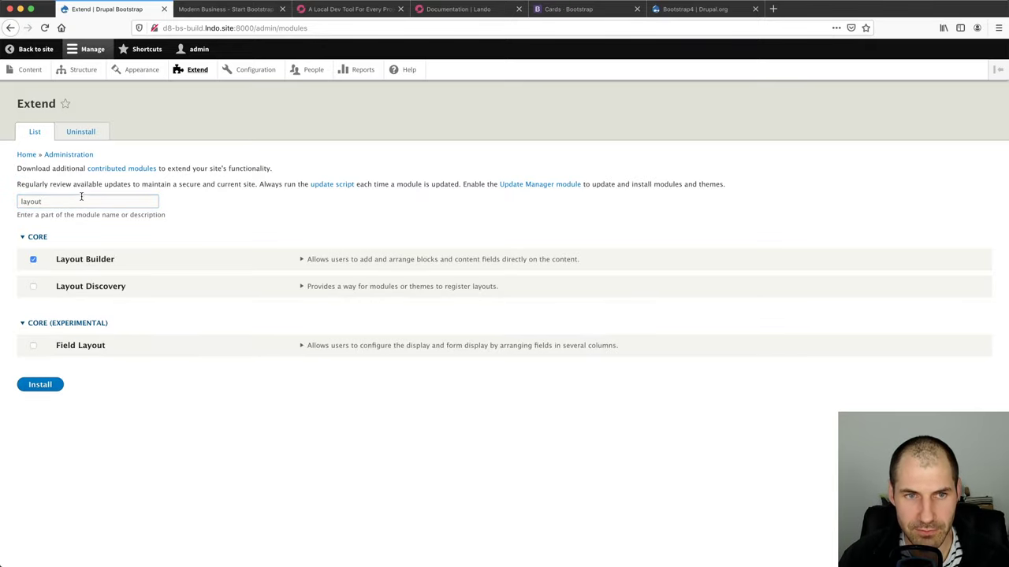
double_click(82, 196)
text(media)
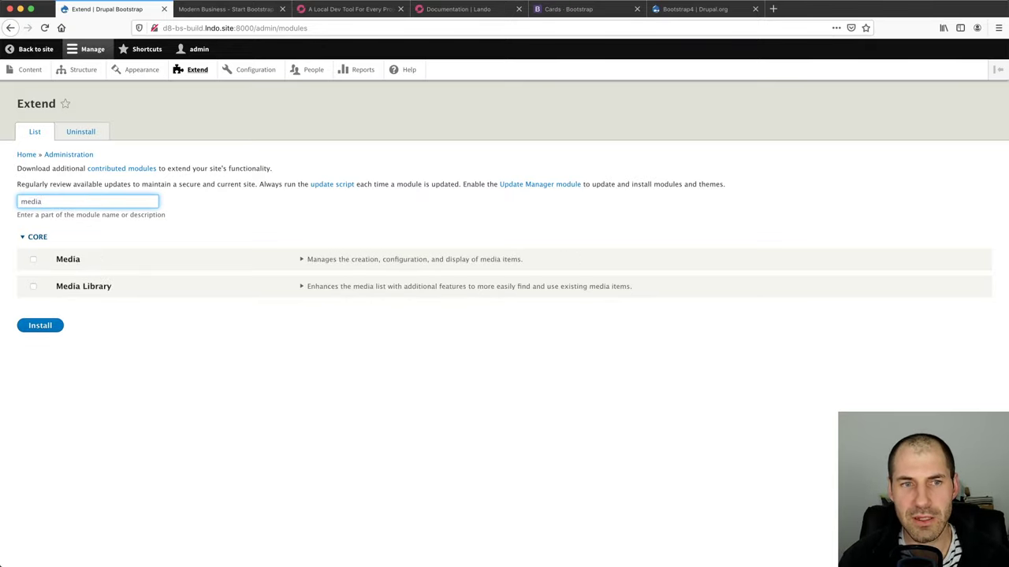
click(93, 288)
double_click(75, 199)
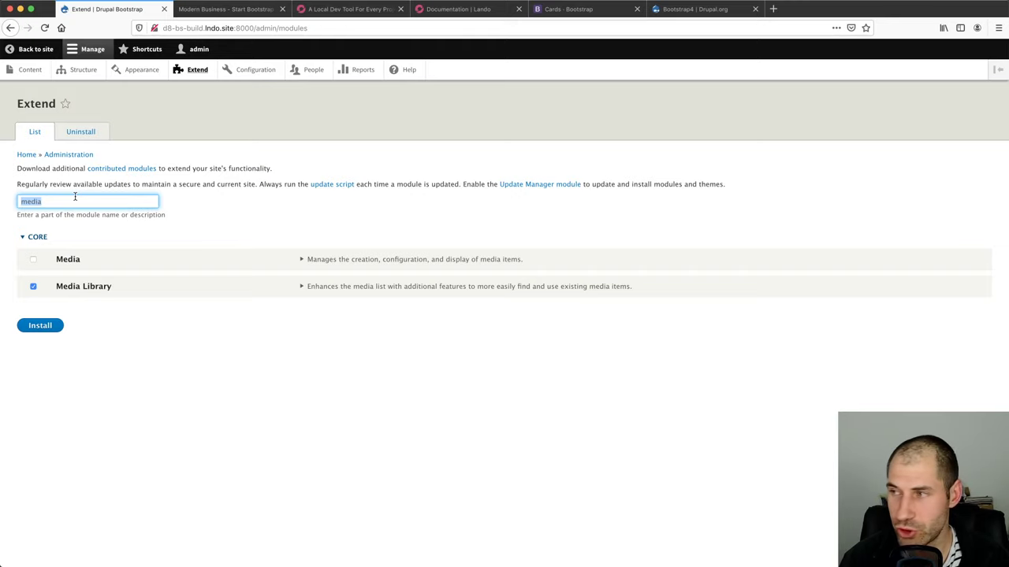
text(field gro)
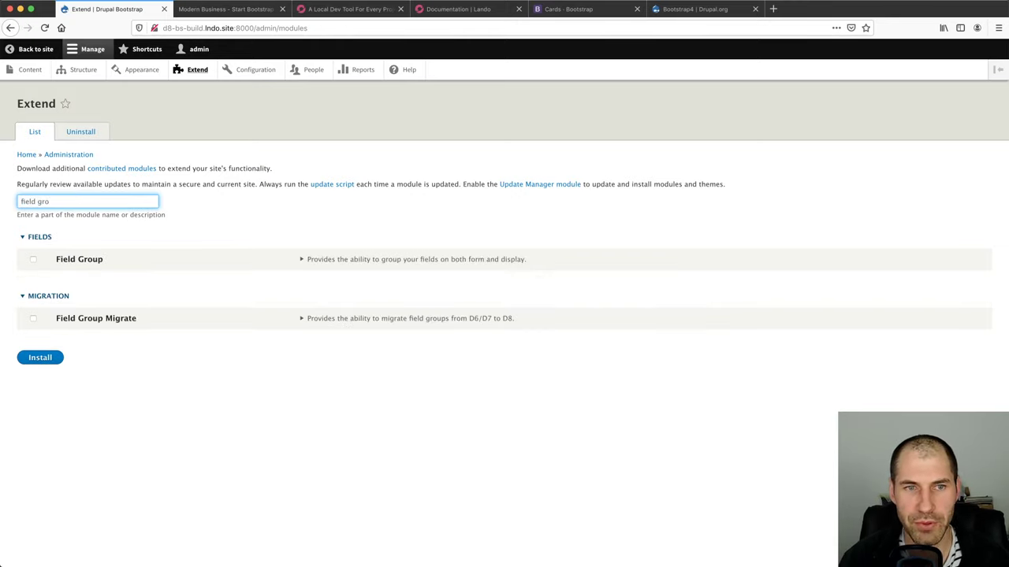
click(78, 261)
Install the marked modules, accept the required dependencies, and bring up the Modern Business page
triple_click(79, 201)
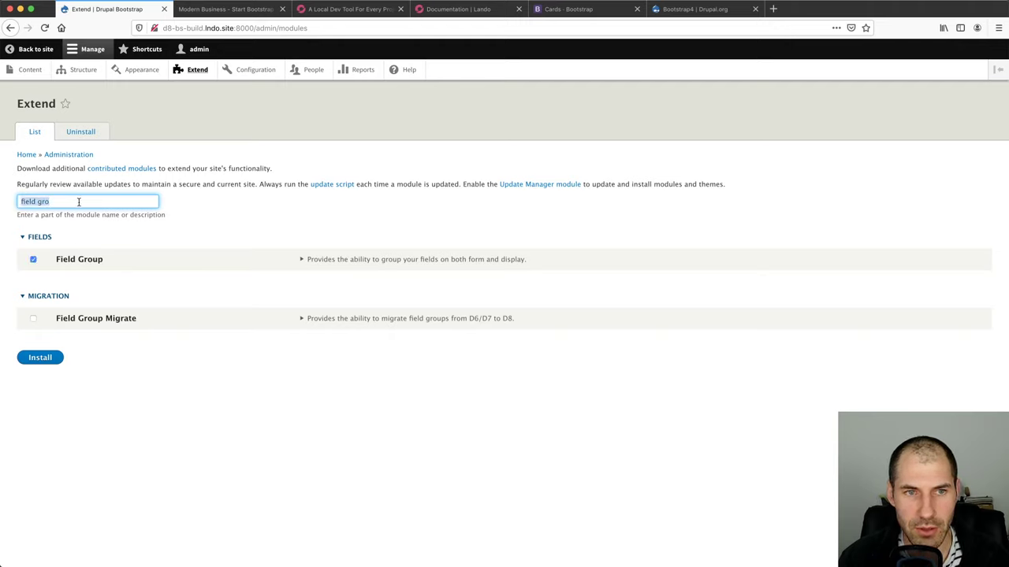
click(41, 358)
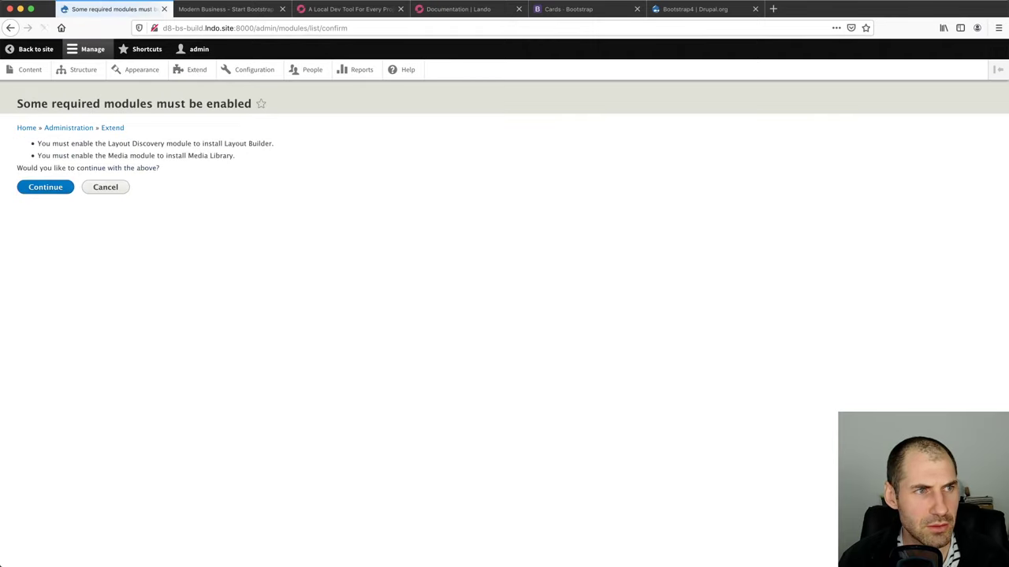
click(45, 189)
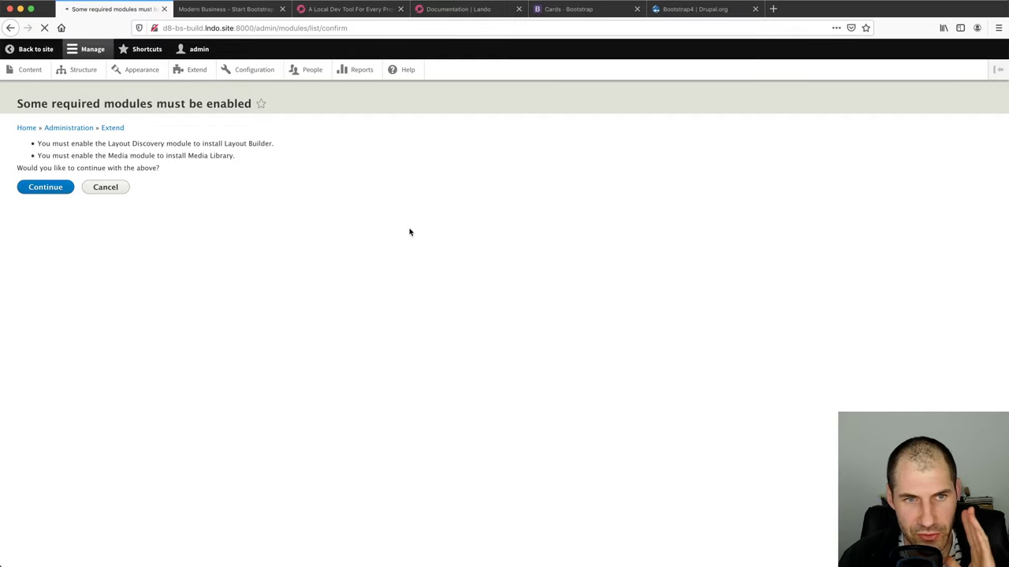
click(232, 9)
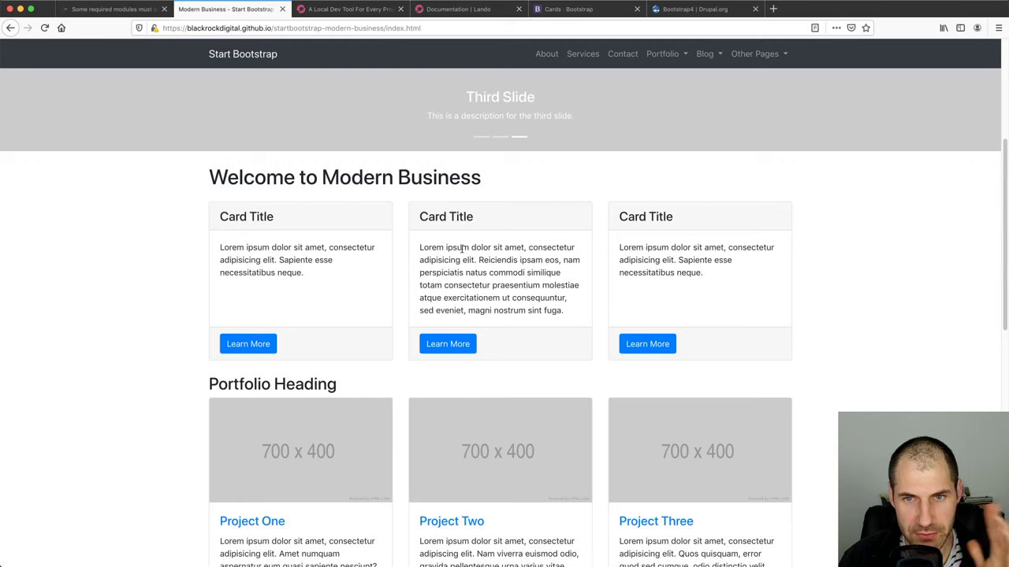
Open the Firefox Inspector on the Modern Business page and enlarge its text
key(super+alt+i)
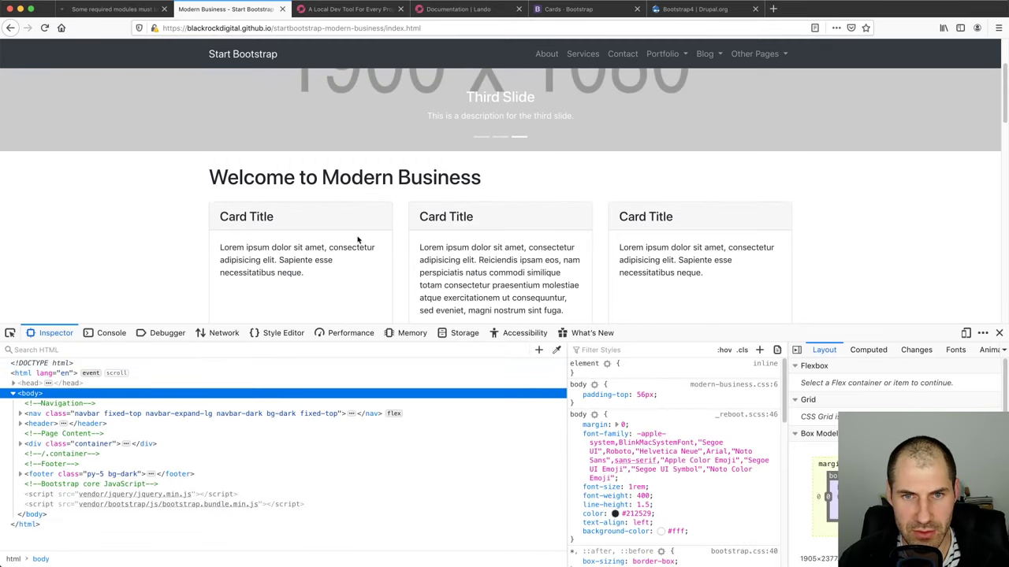
key(super+plus)
key(super+plus)
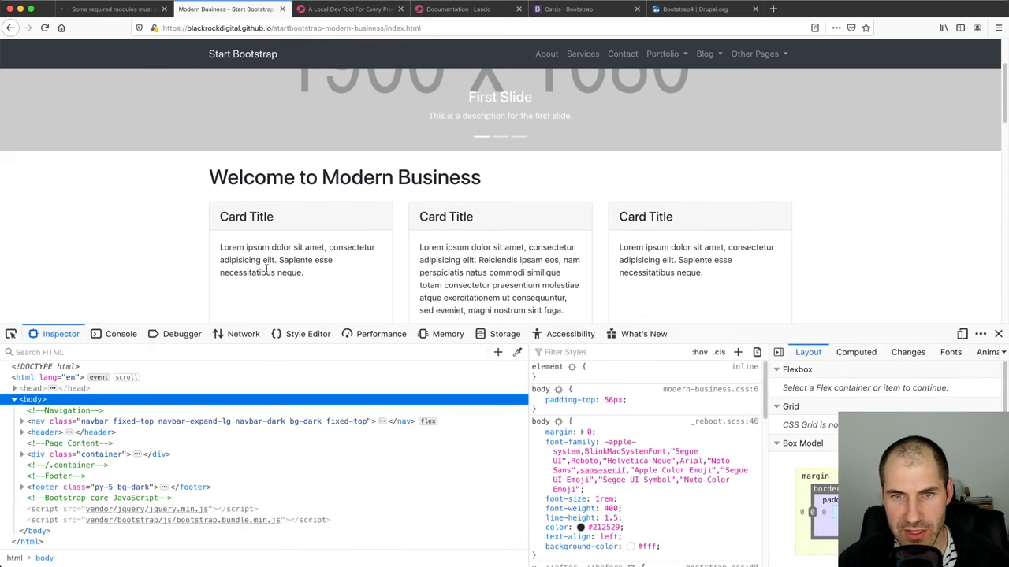
scroll(267, 268, down, 1)
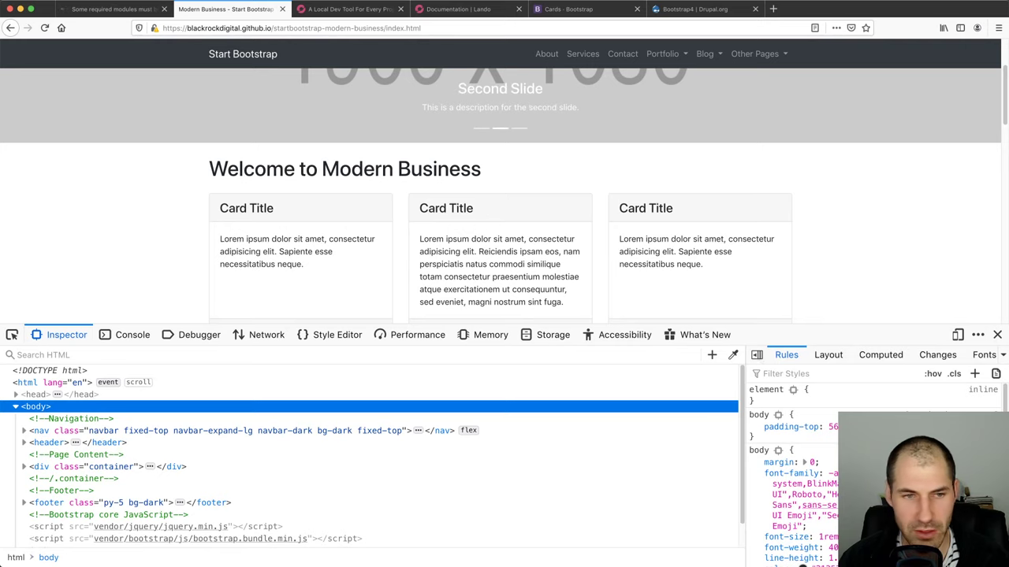
Pick the first card and expand and collapse the col-lg-4 card column nodes
click(11, 334)
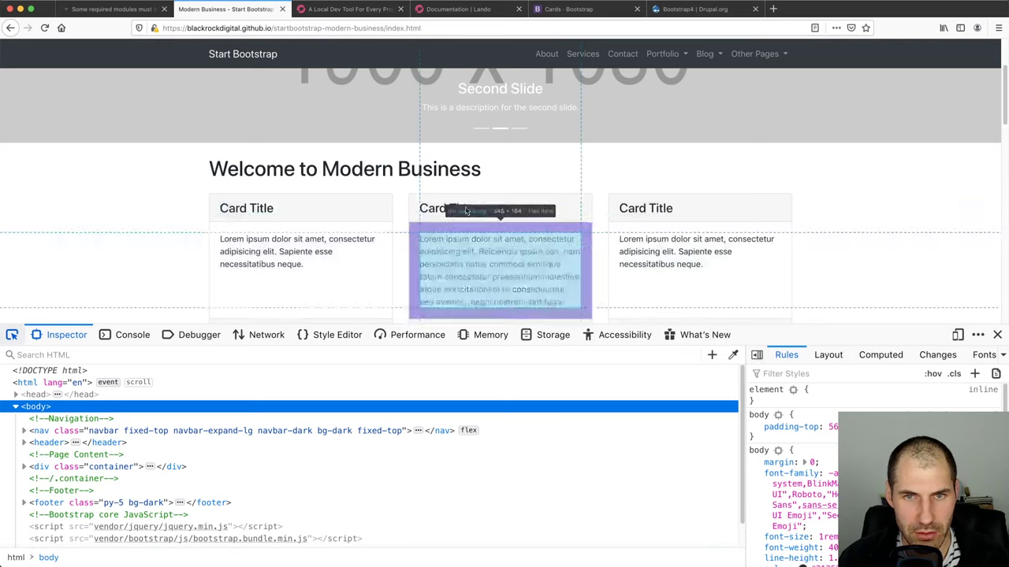
click(397, 209)
scroll(398, 211, down, 2)
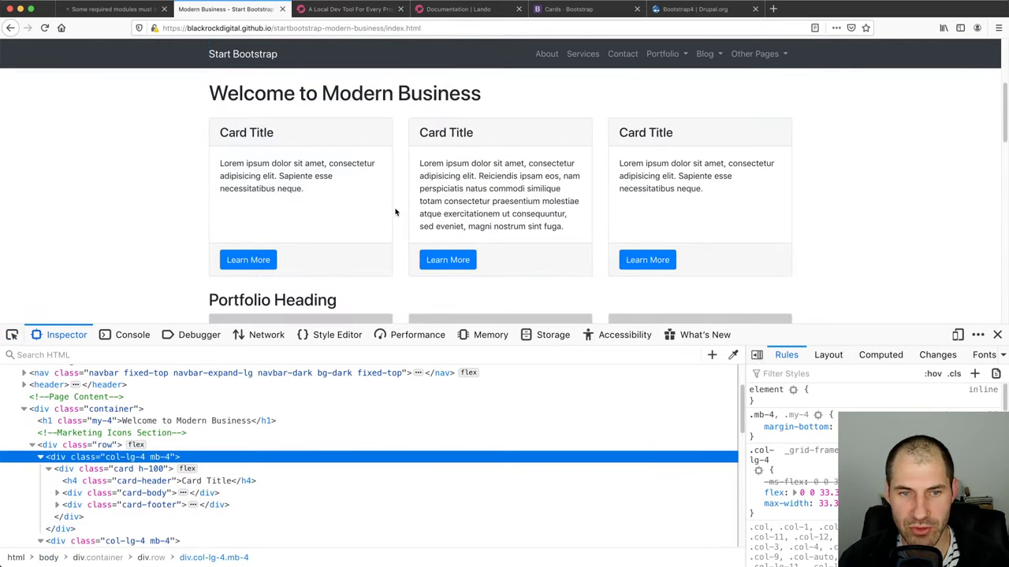
click(95, 469)
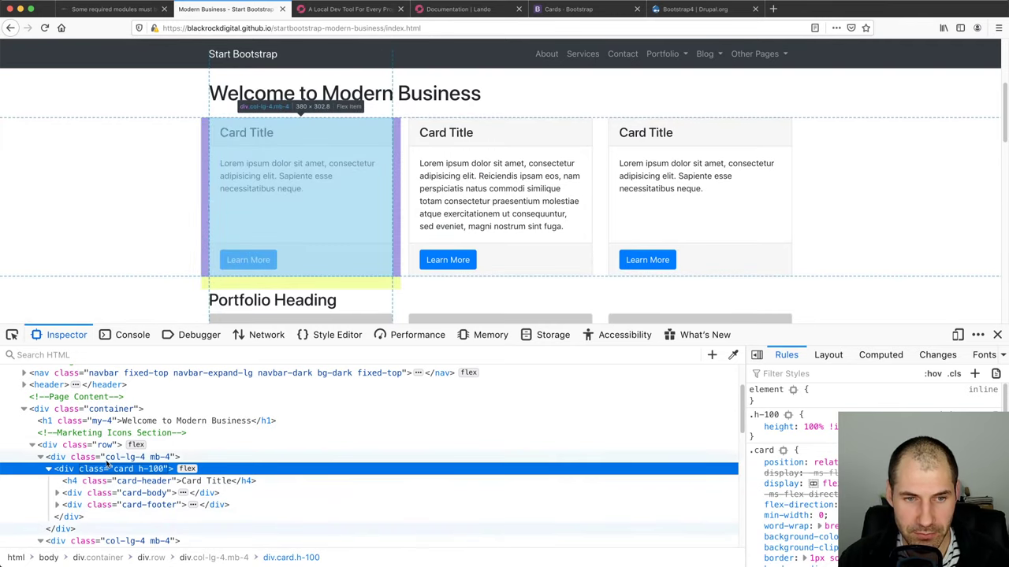
double_click(107, 460)
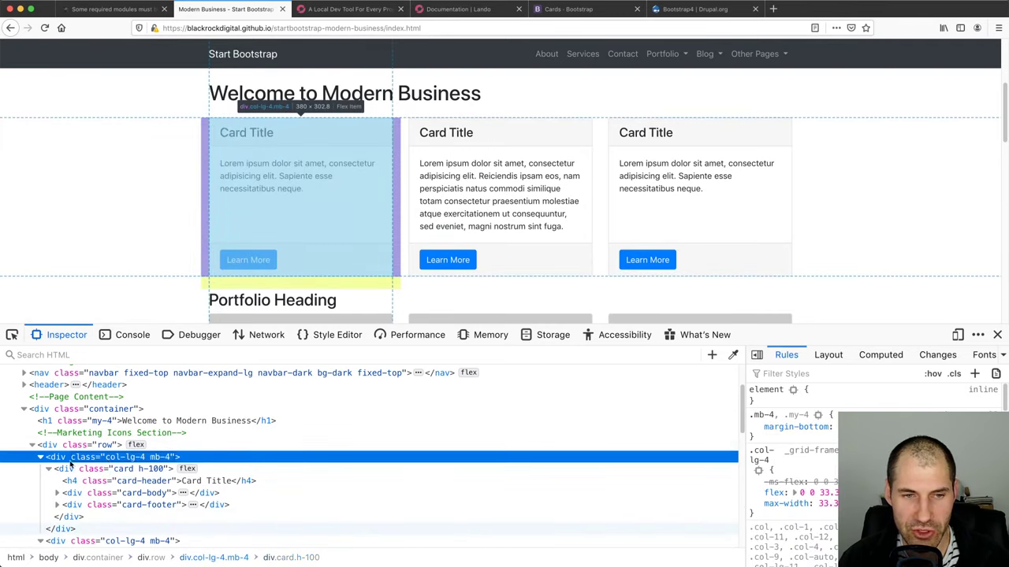
double_click(46, 470)
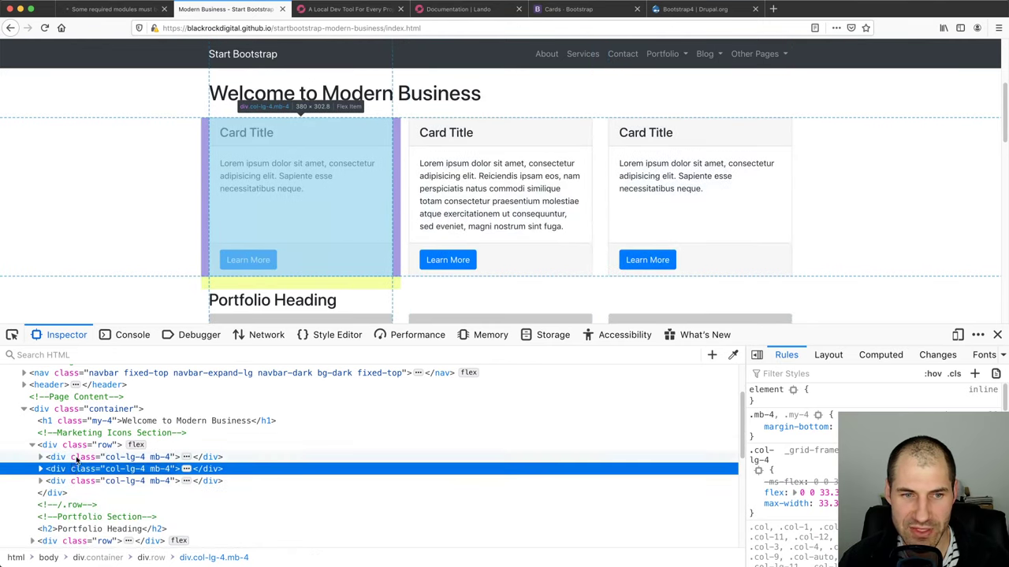
click(77, 458)
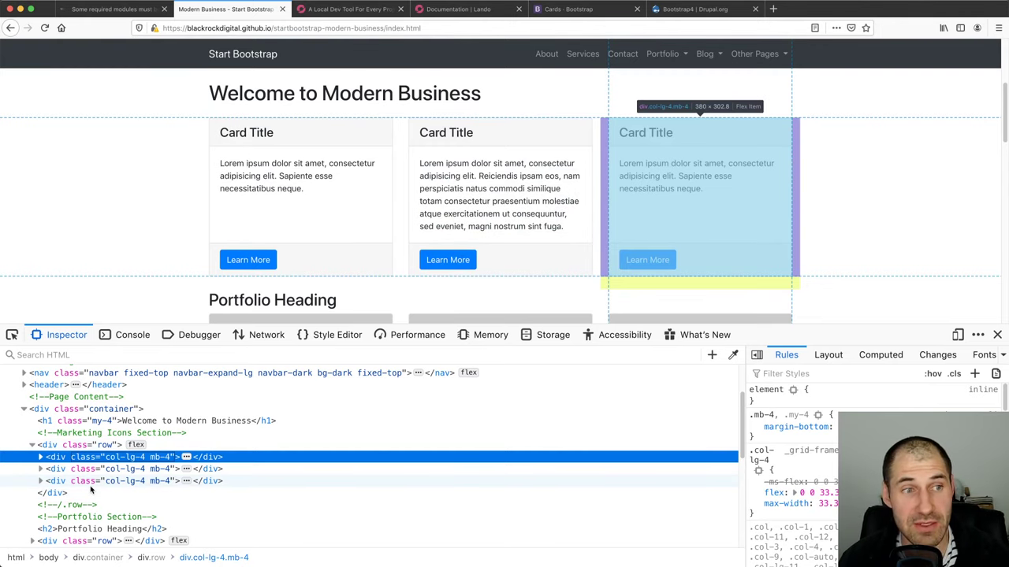
click(85, 469)
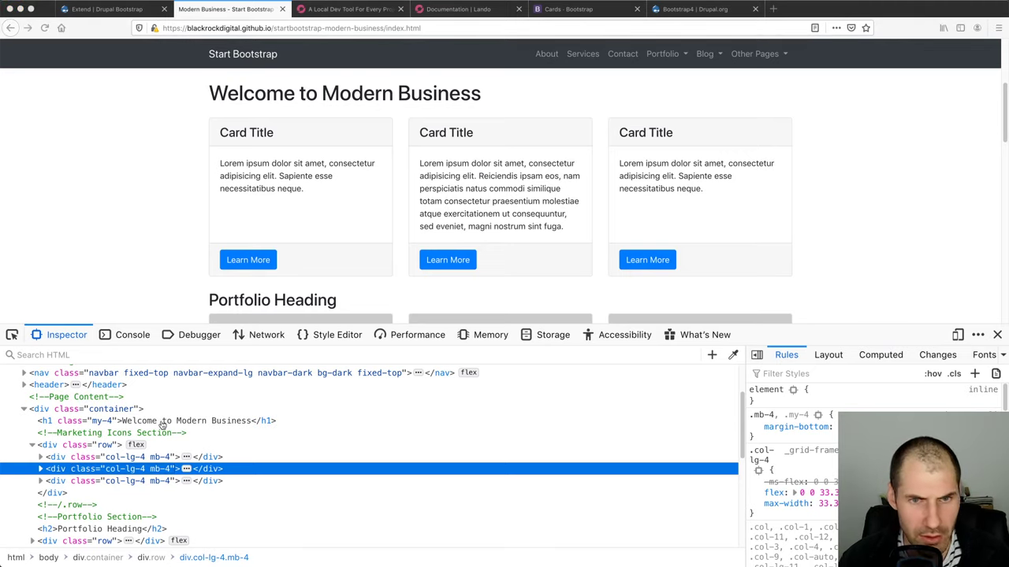
On Extend, read the six-modules-enabled message including Layout Builder, then go to Appearance
click(90, 10)
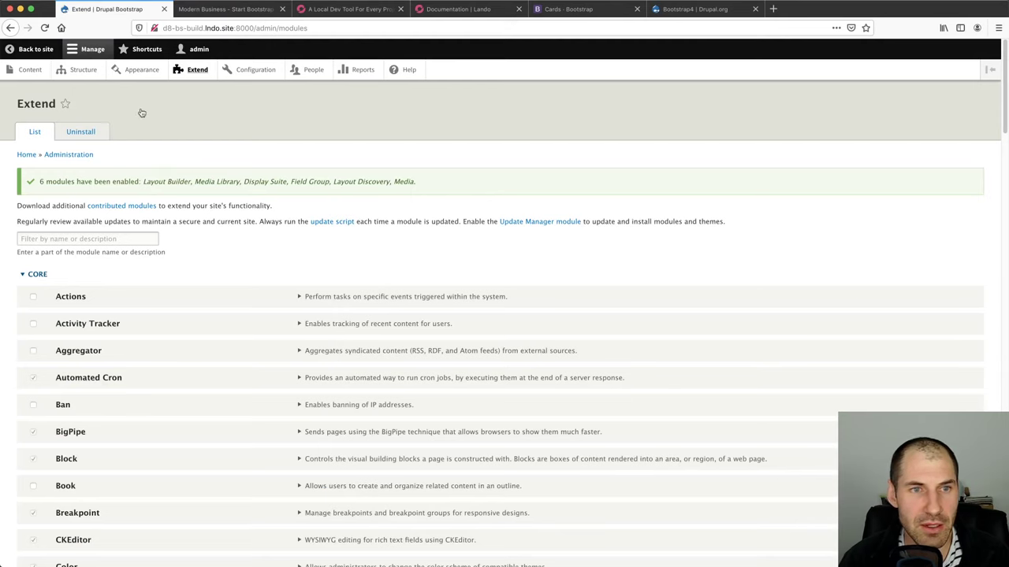
drag(145, 181, 190, 181)
click(239, 182)
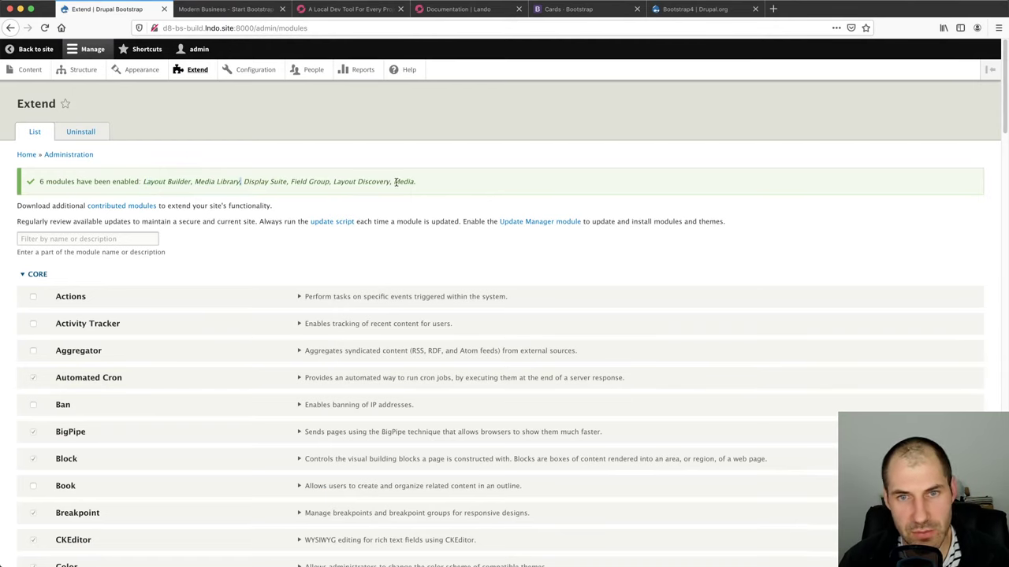
drag(435, 185, 270, 183)
click(286, 181)
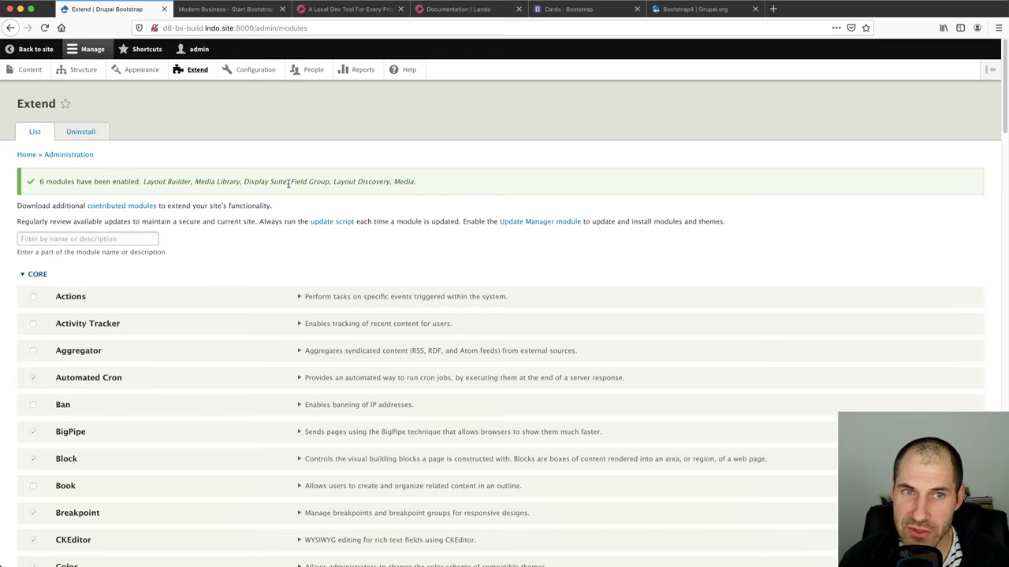
click(142, 70)
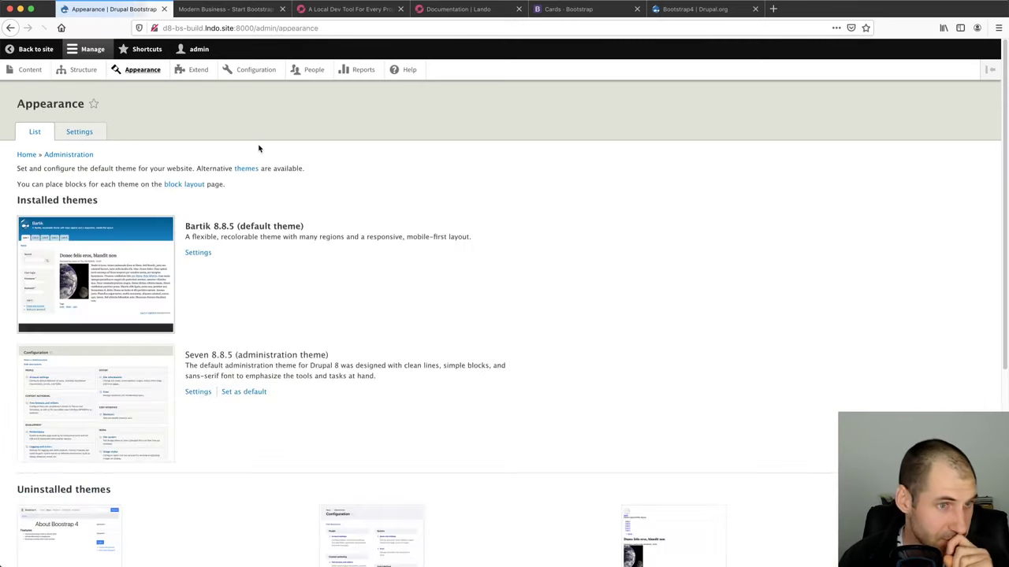
Install Bootstrap4 8.x-1.0-rc6 and set it as the default theme
scroll(246, 193, down, 5)
scroll(245, 188, down, 1)
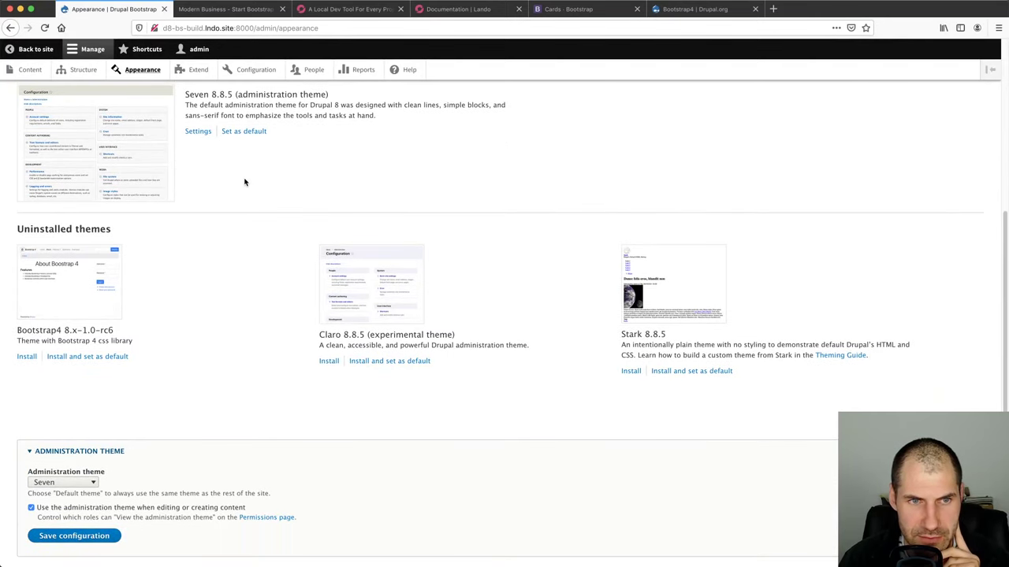
triple_click(28, 328)
click(33, 331)
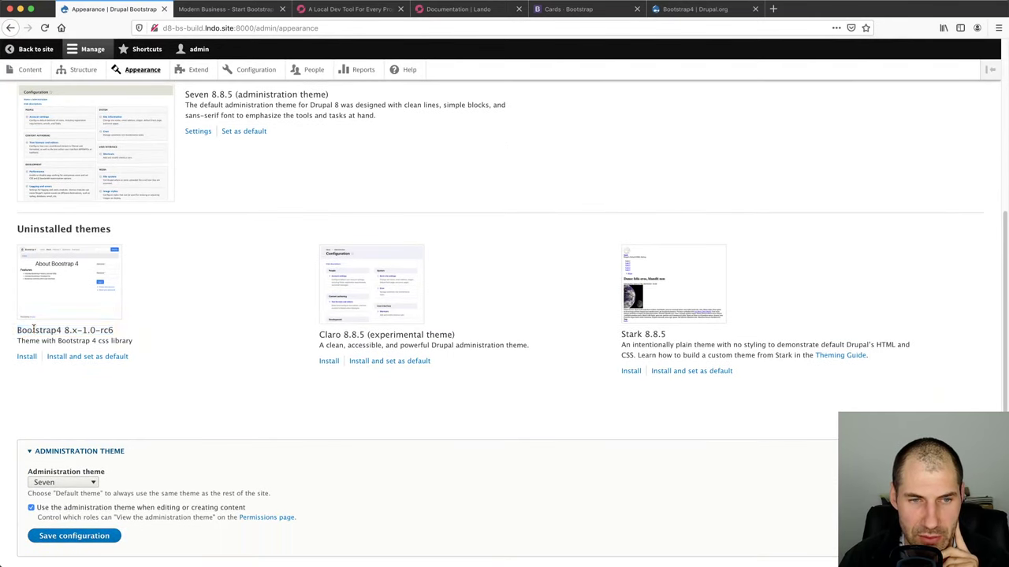
triple_click(33, 329)
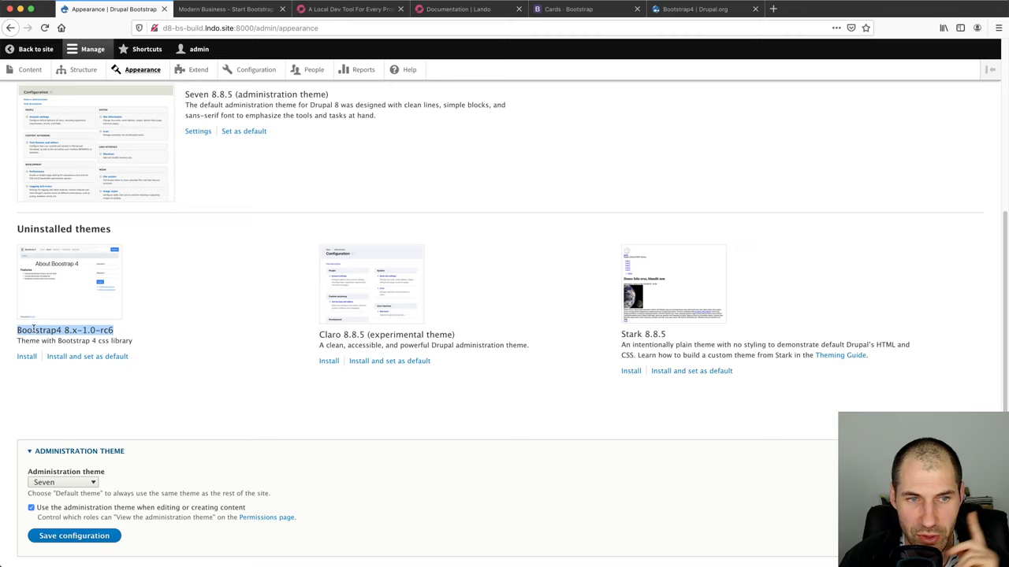
click(98, 360)
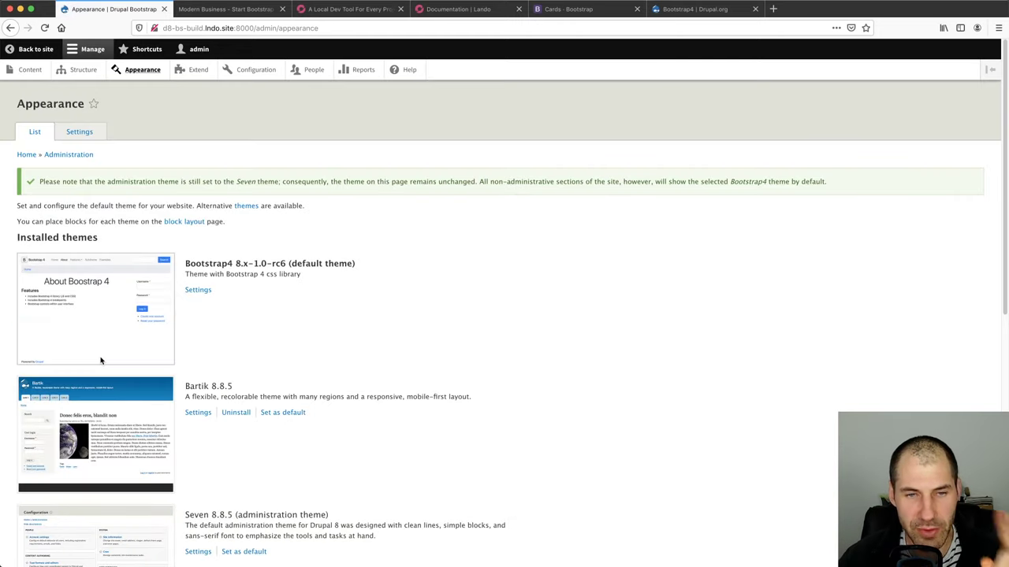
Open Bootstrap4's settings, expand the SUBTHEME section and click into Subtheme name
click(196, 294)
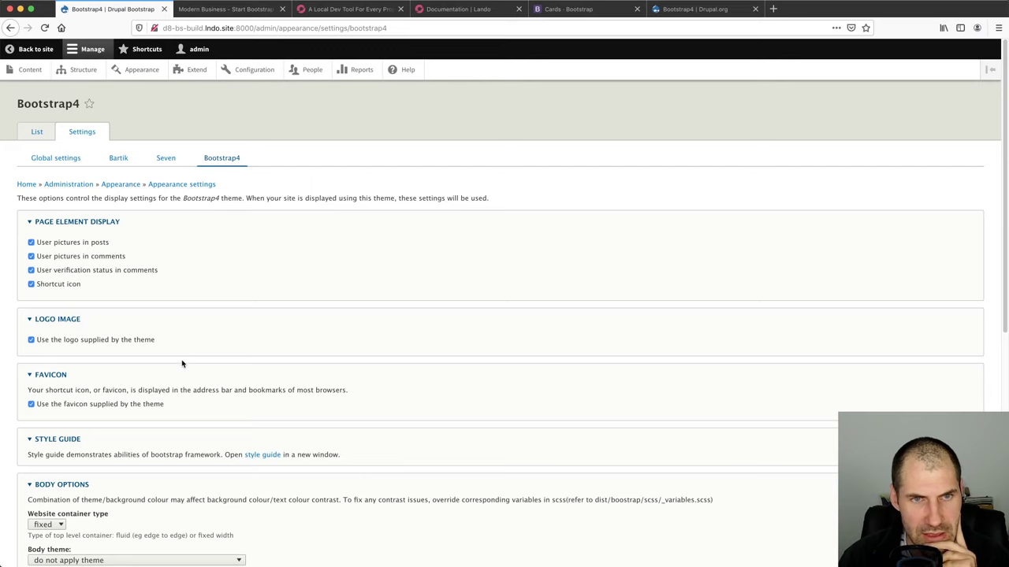
scroll(182, 363, down, 10)
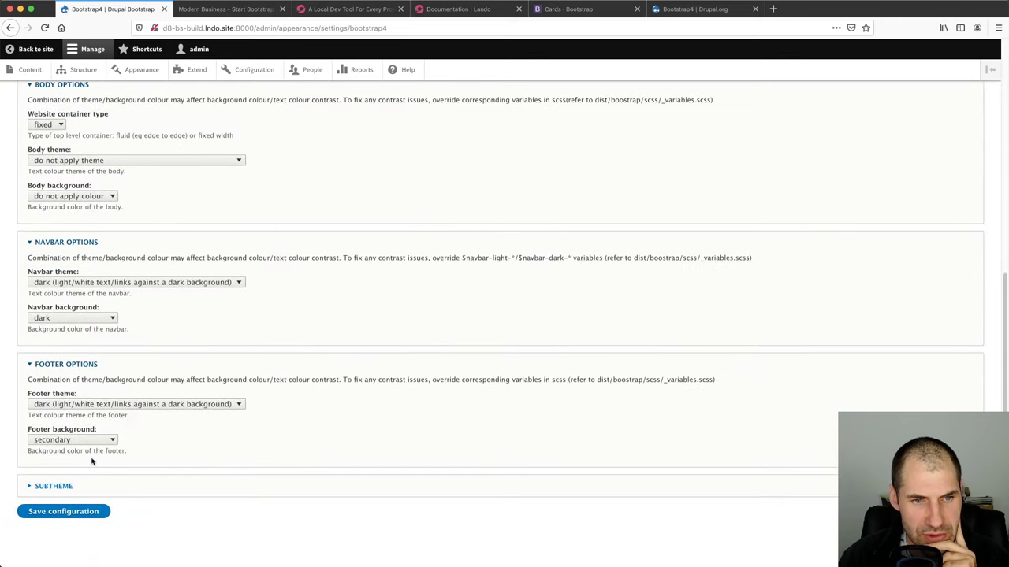
click(52, 487)
scroll(141, 449, down, 5)
click(91, 420)
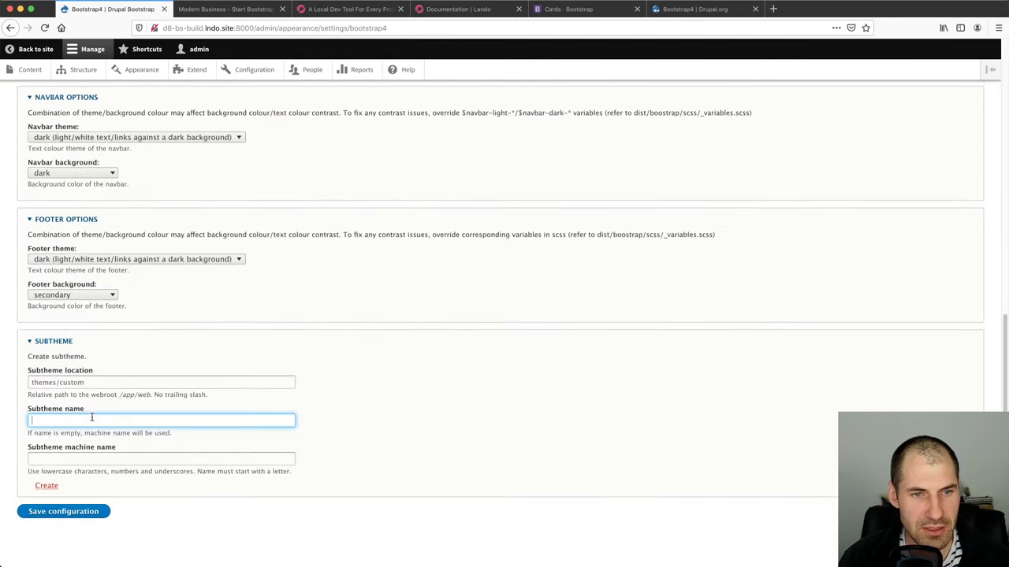
Create a 'custom' directory under web/themes in PhpStorm's Project tree
key(super+Tab)
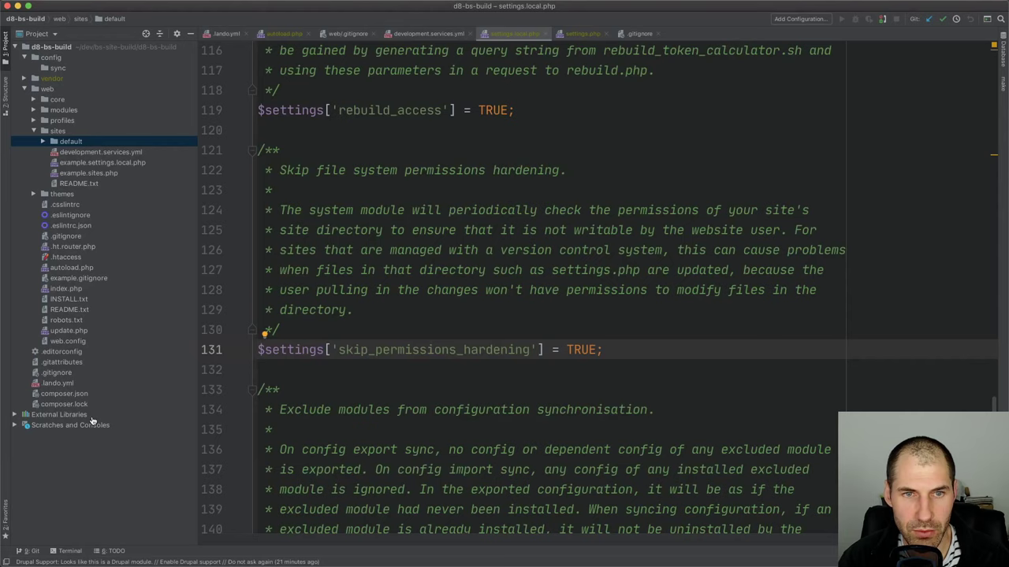
click(53, 131)
double_click(52, 131)
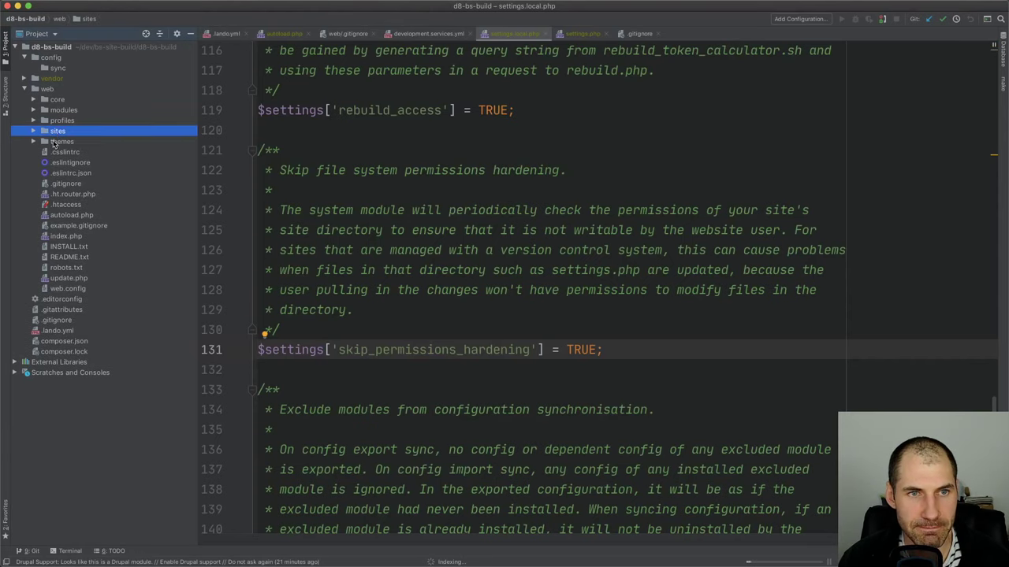
double_click(62, 142)
right_click(61, 143)
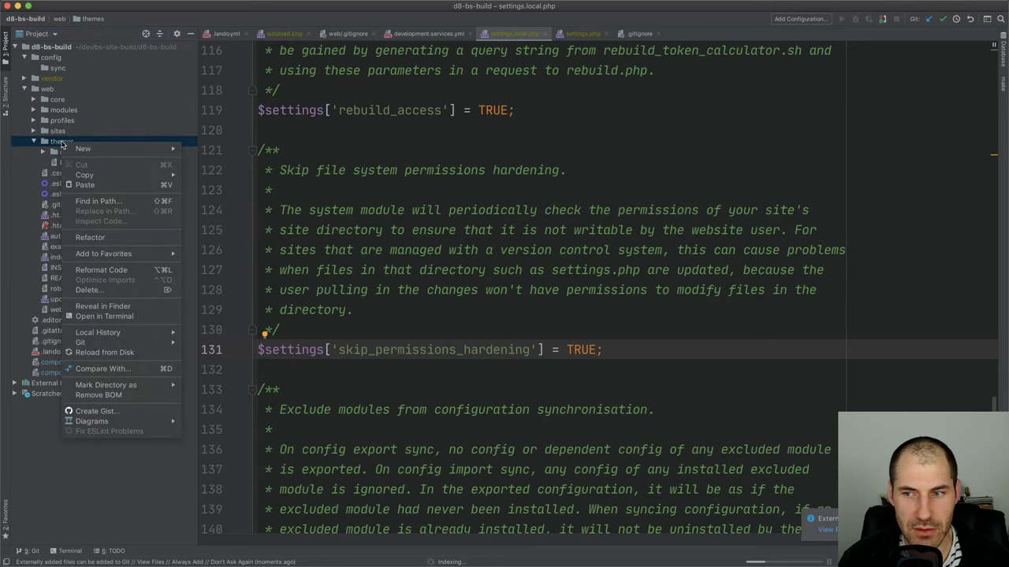
mouse_move(82, 148)
click(227, 169)
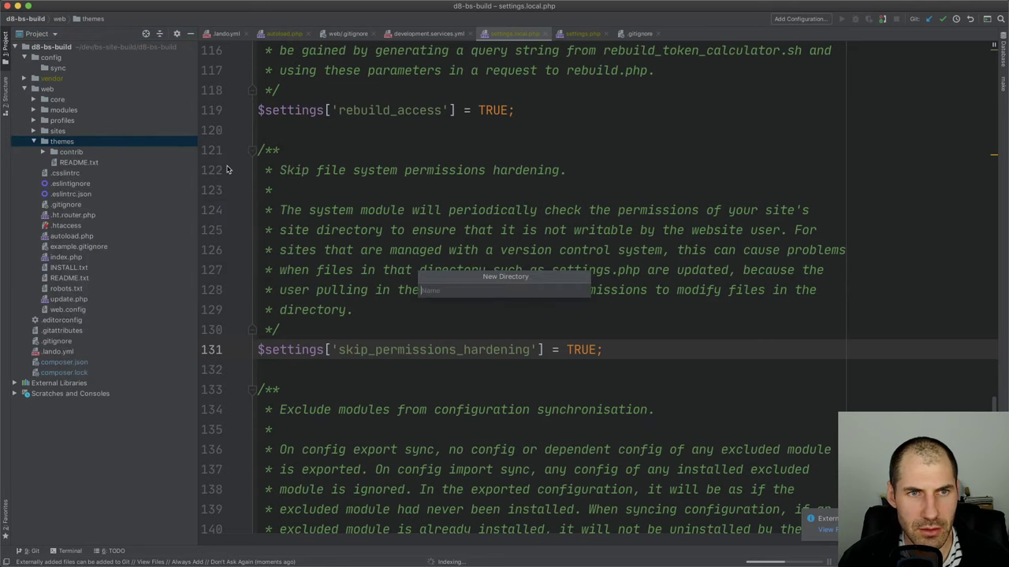
text(custom)
key(Return)
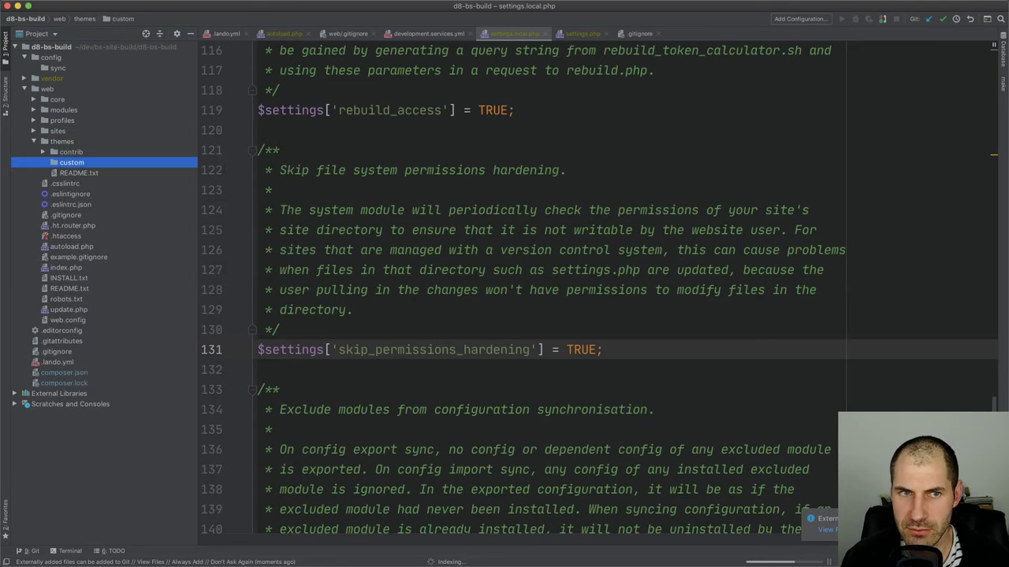
key(super+Tab)
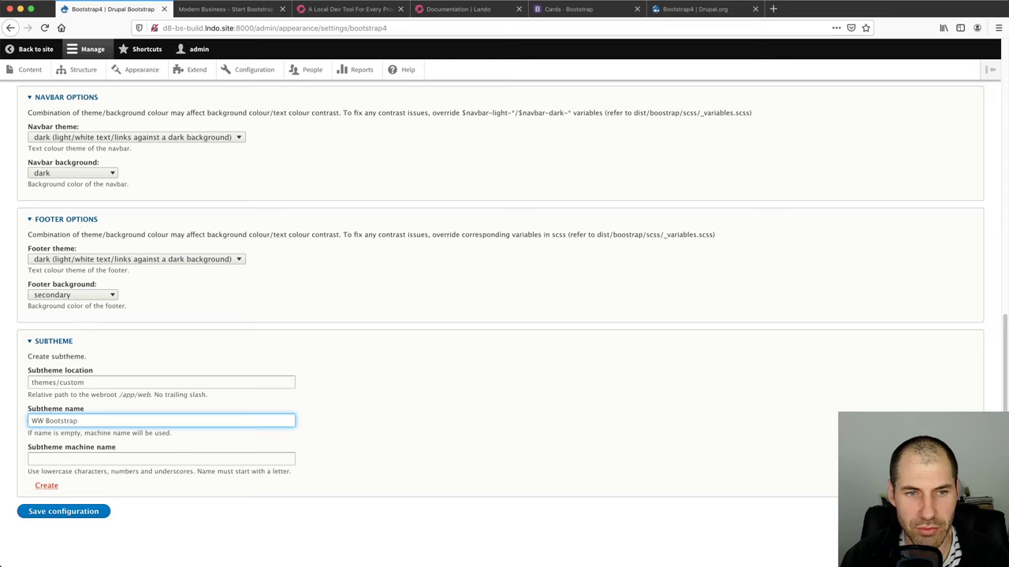
Submit subtheme WW Bootstrap4 with machine name ww_bootstrap4, then go back after the error
text(4)
key(Tab)
text(ww_)
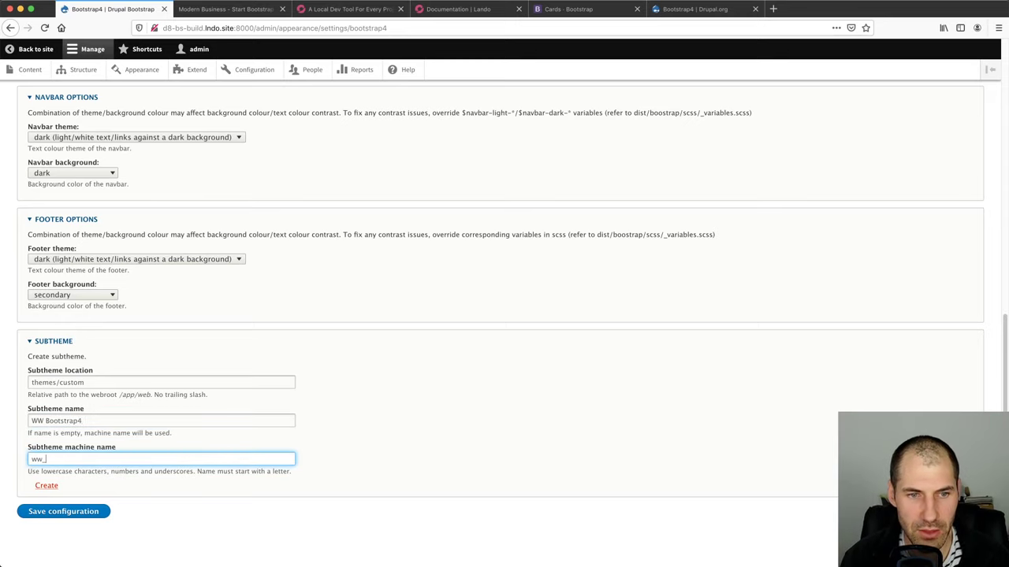
text(bootstrap)
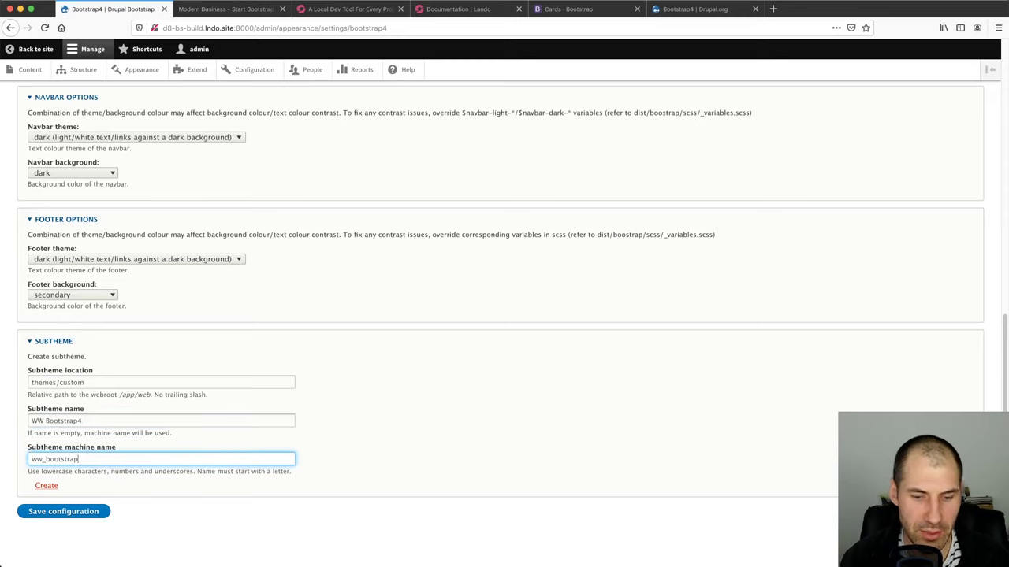
text(4)
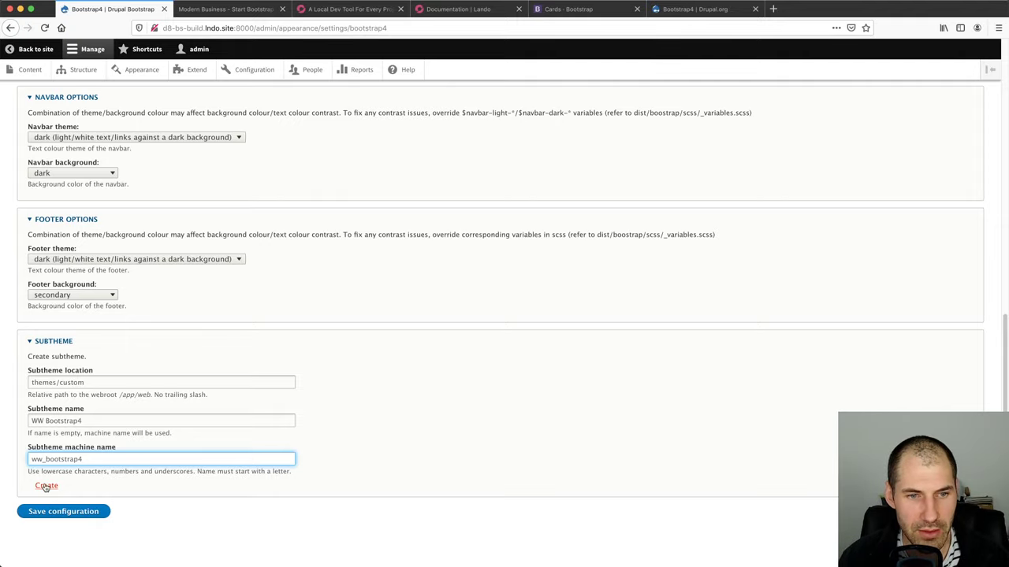
click(45, 486)
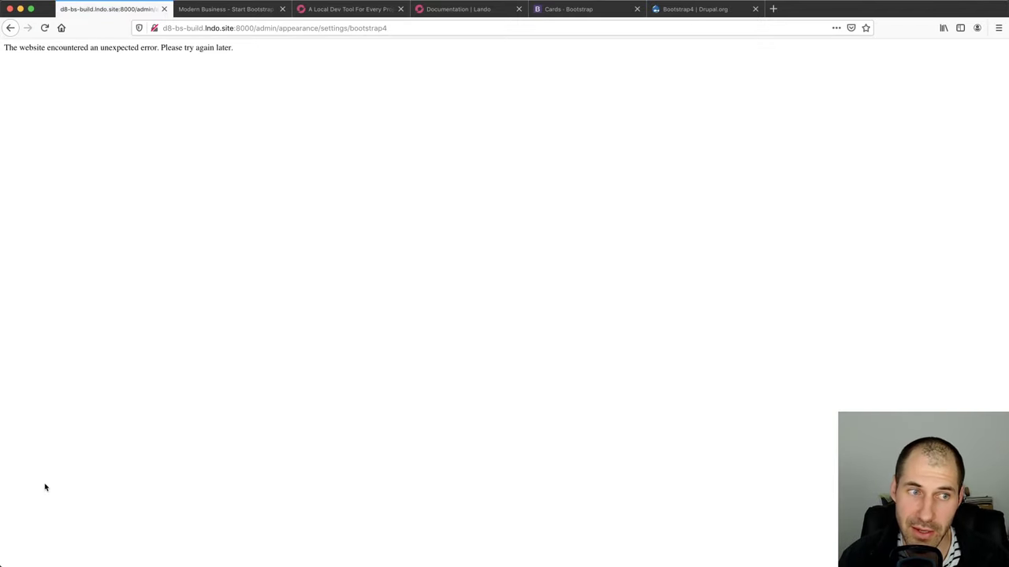
click(12, 31)
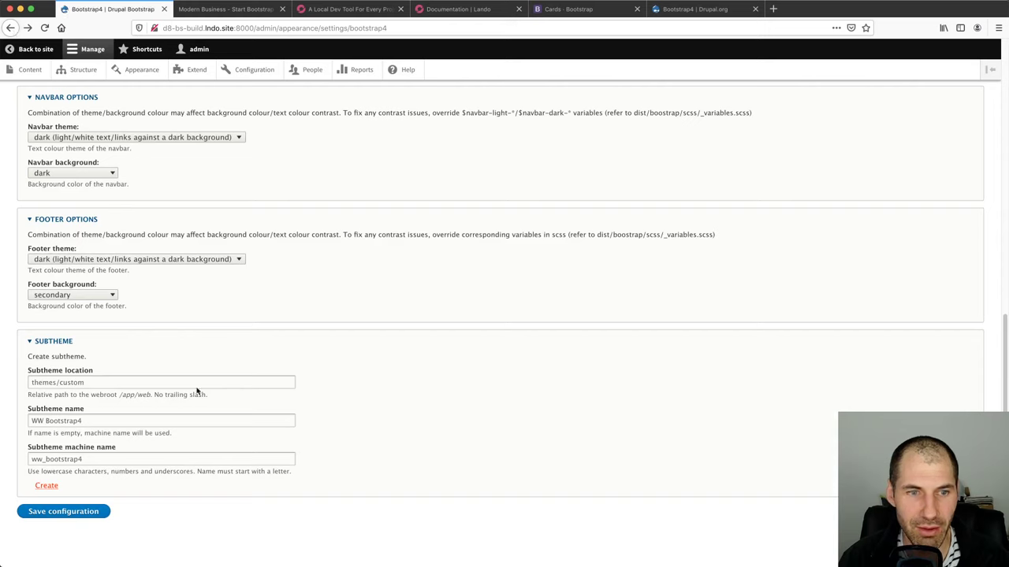
Check the contrib bootstrap4 and custom themes folders in PhpStorm, then open the site Configuration page
key(super+Tab)
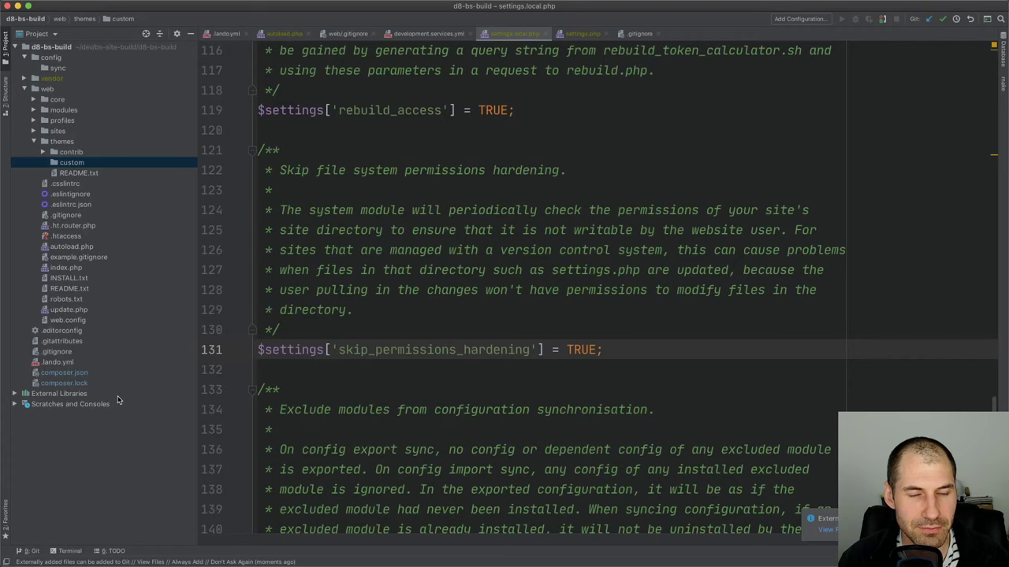
click(73, 163)
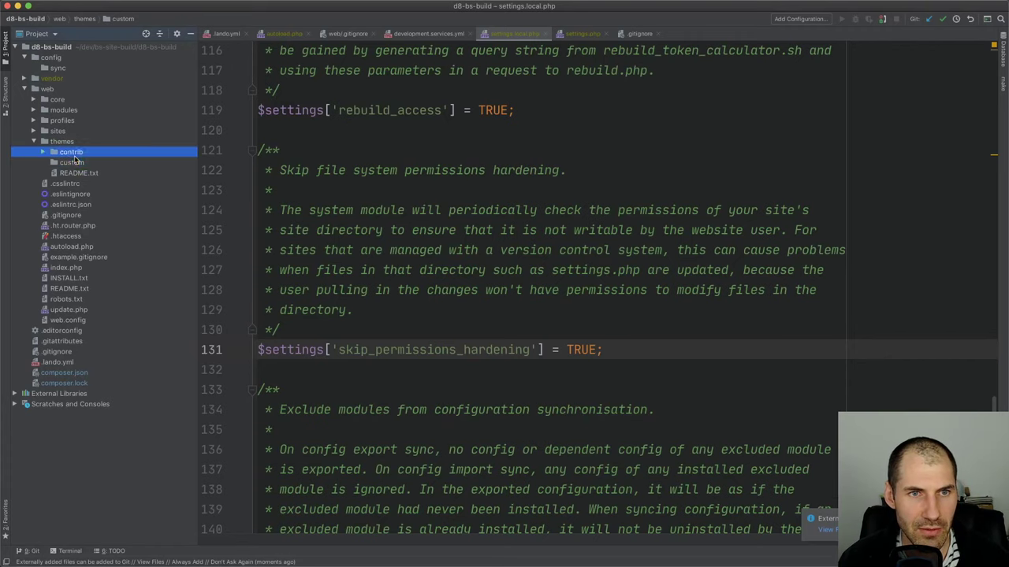
double_click(78, 153)
click(89, 162)
double_click(91, 163)
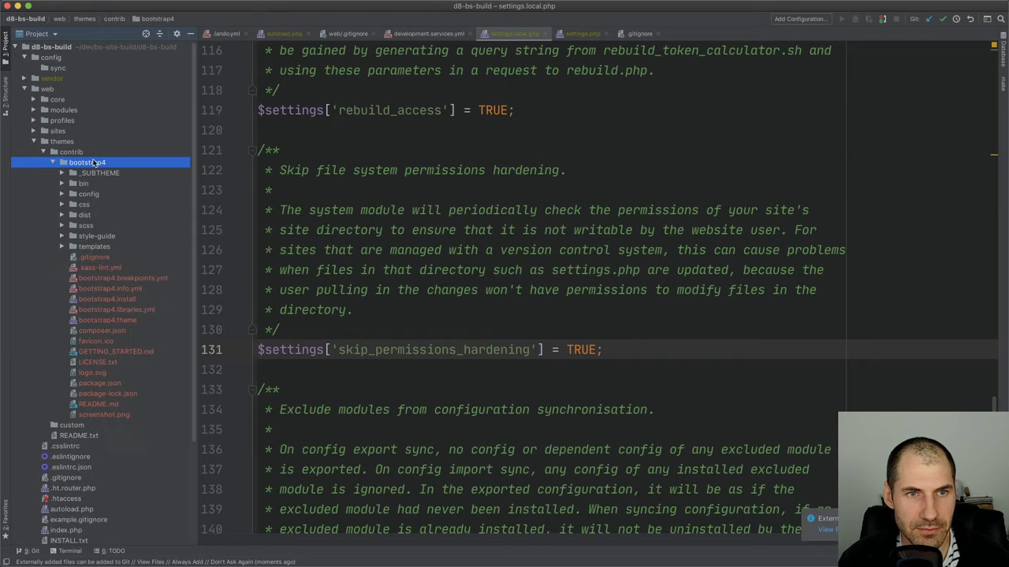
double_click(90, 163)
click(90, 174)
key(super+Tab)
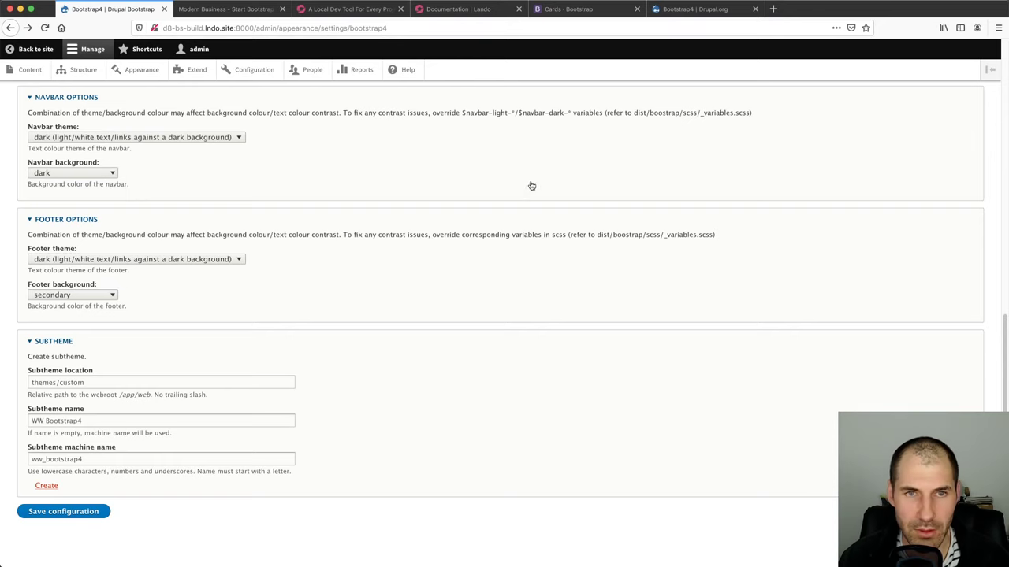
click(250, 69)
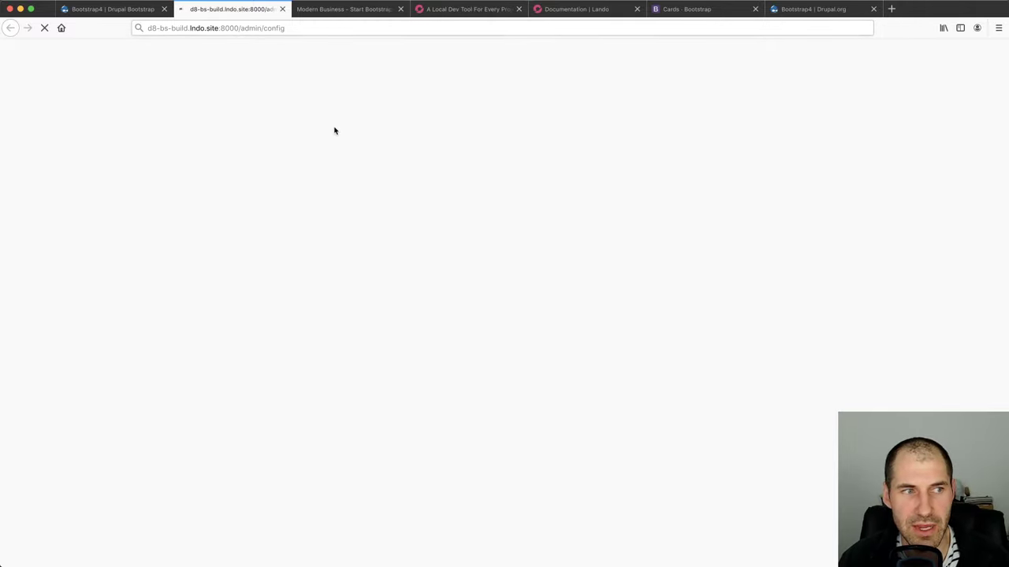
Set Logging and errors to display All messages, save, and return to the Bootstrap4 settings tab
click(320, 9)
click(220, 8)
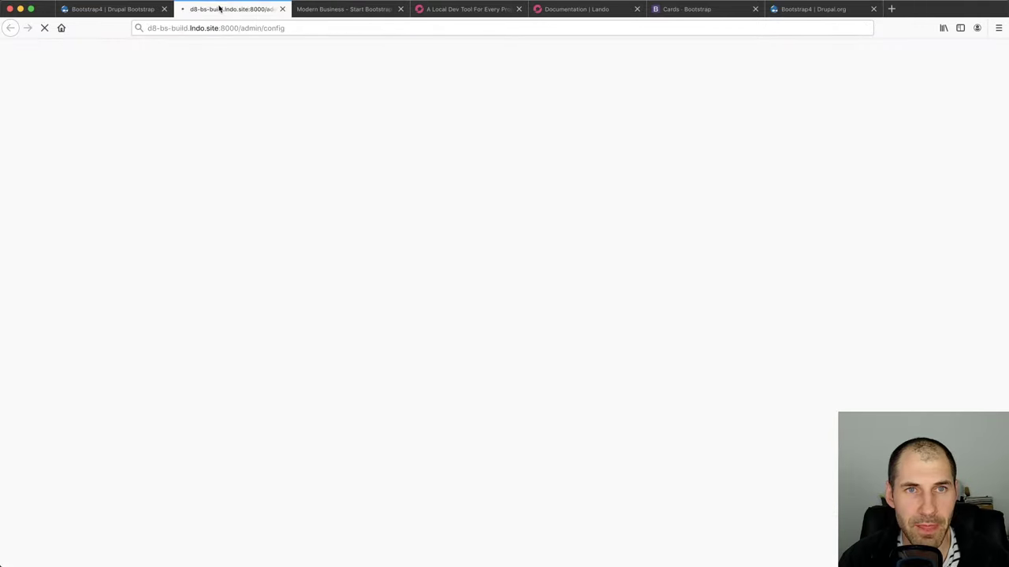
scroll(224, 380, down, 3)
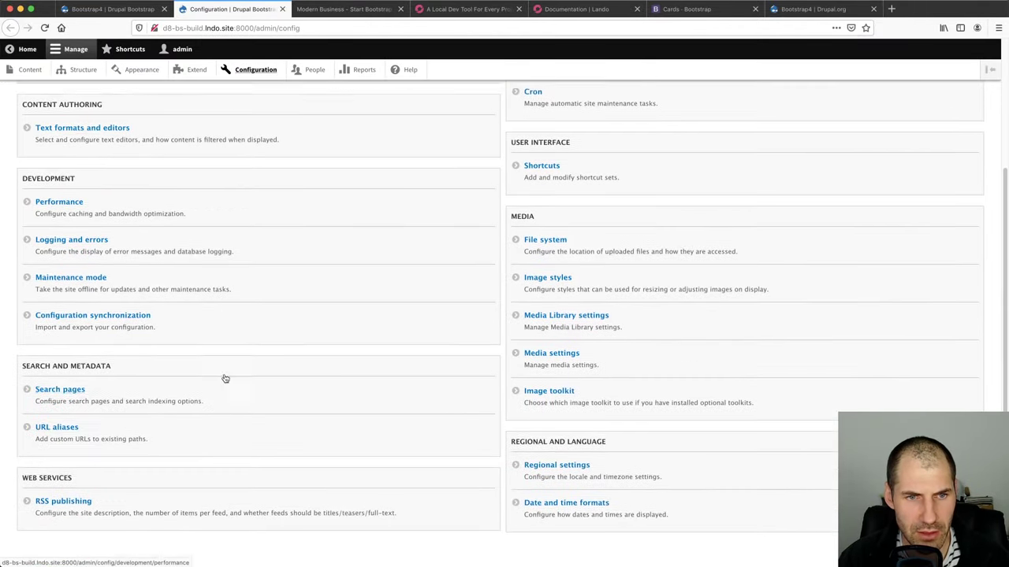
click(85, 231)
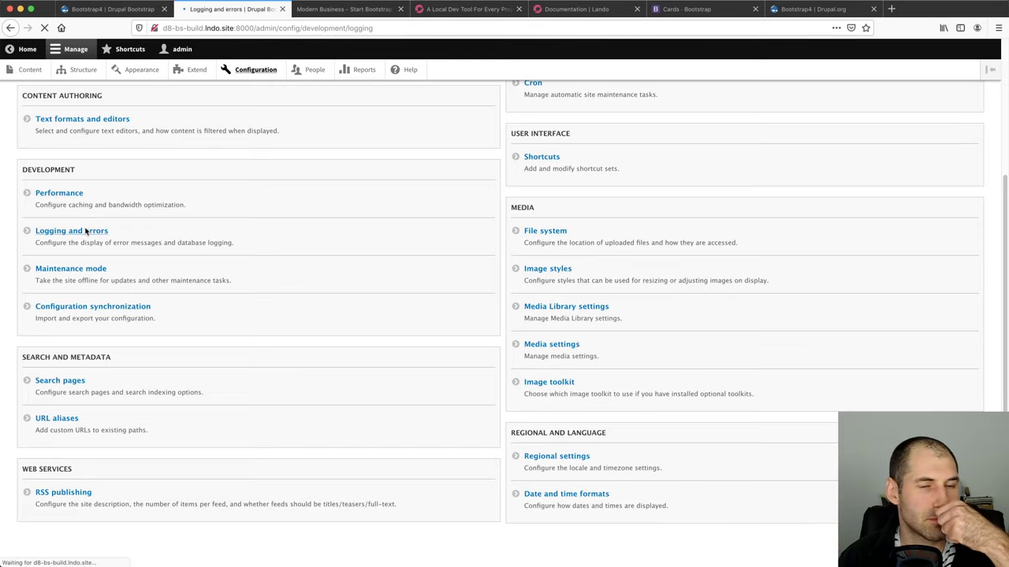
click(36, 186)
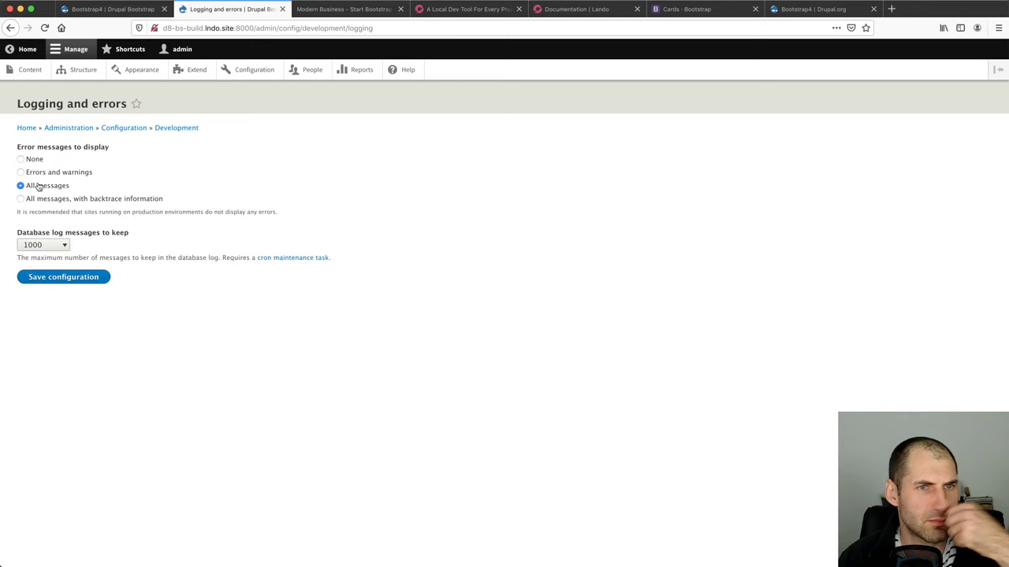
click(82, 279)
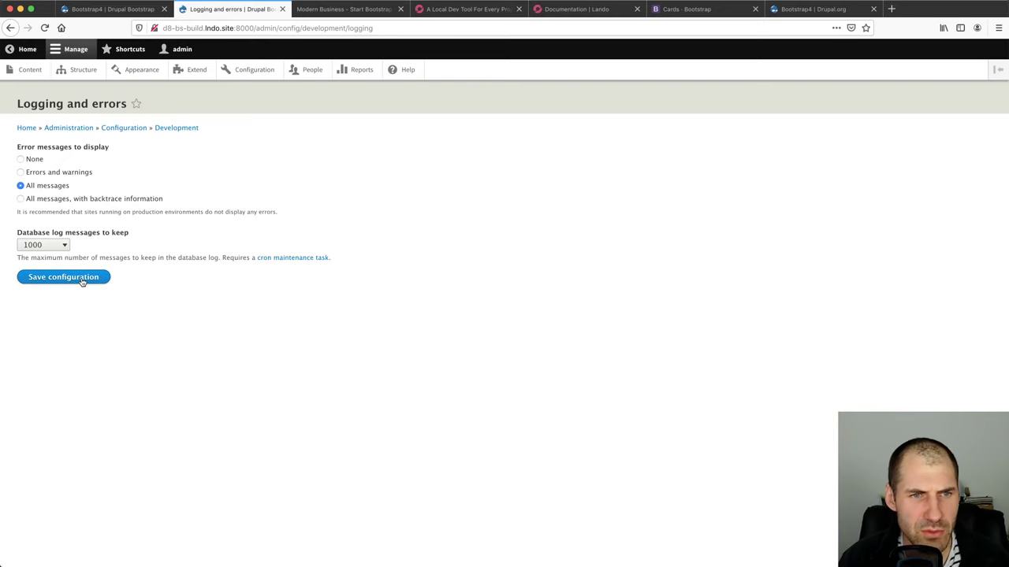
click(74, 5)
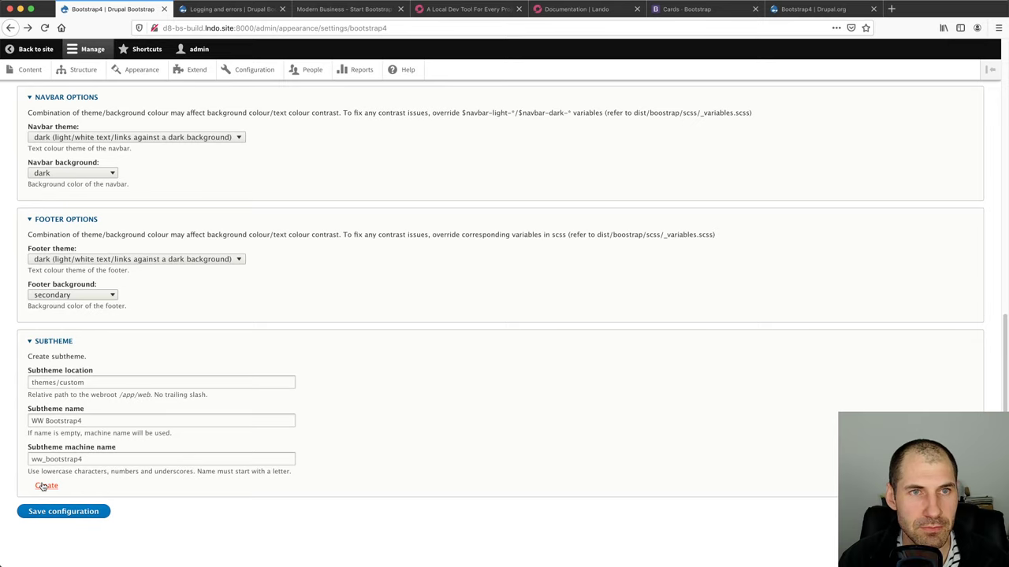
Reload the Bootstrap4 theme settings page and recheck the themes/custom folder in PhpStorm
click(361, 28)
key(Return)
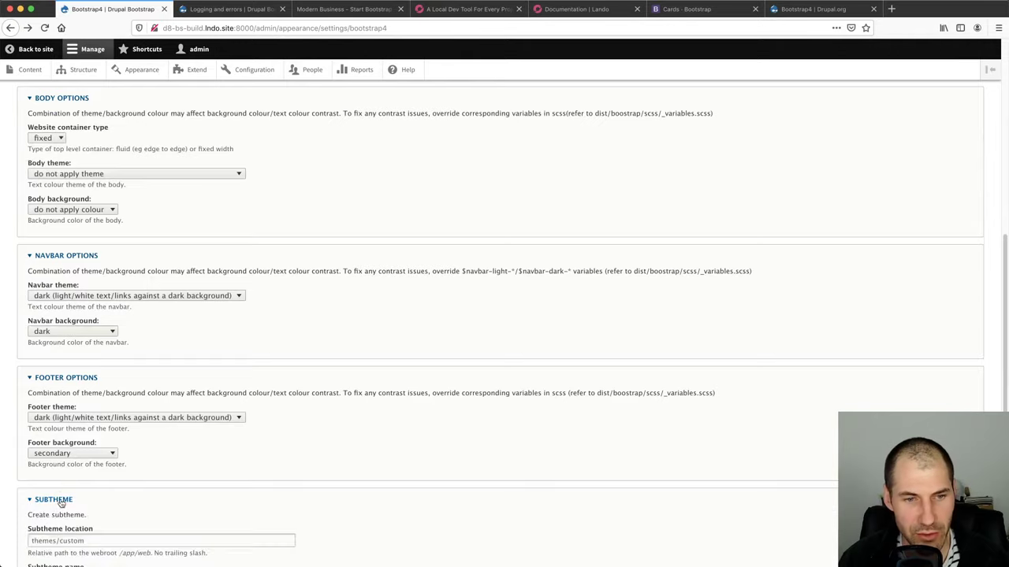
scroll(62, 503, down, 3)
click(68, 421)
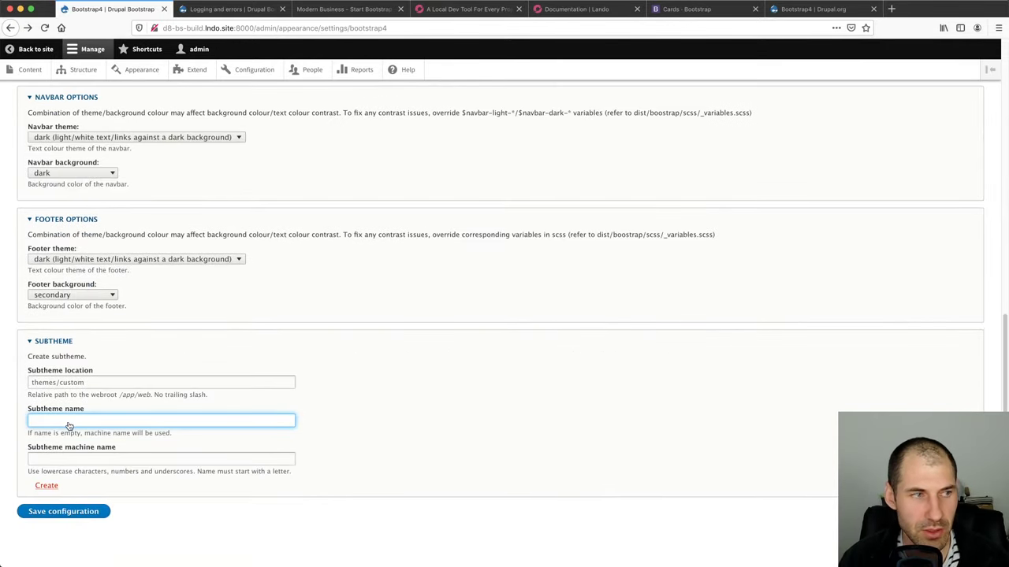
key(super+Tab)
click(89, 375)
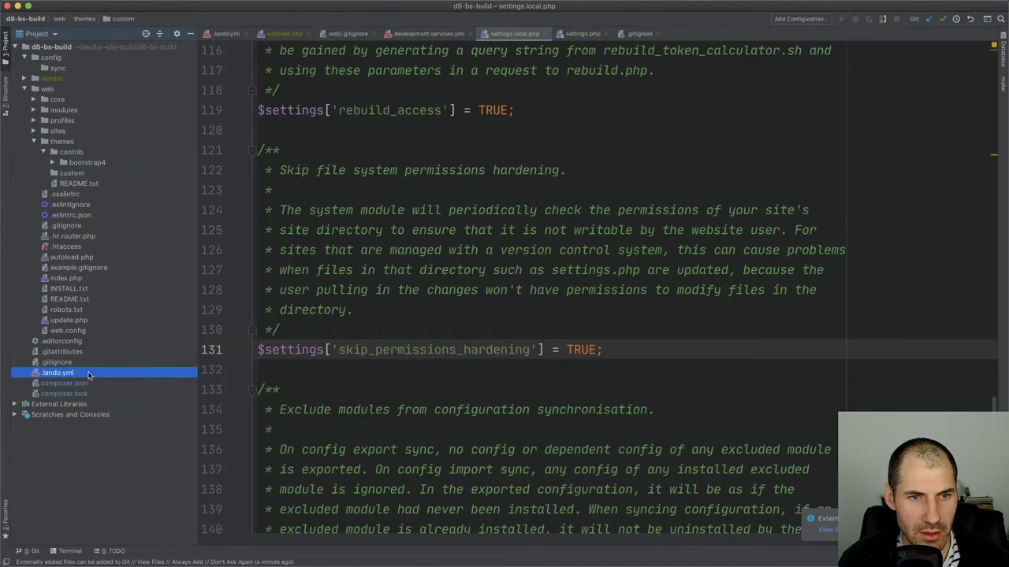
click(77, 174)
click(66, 143)
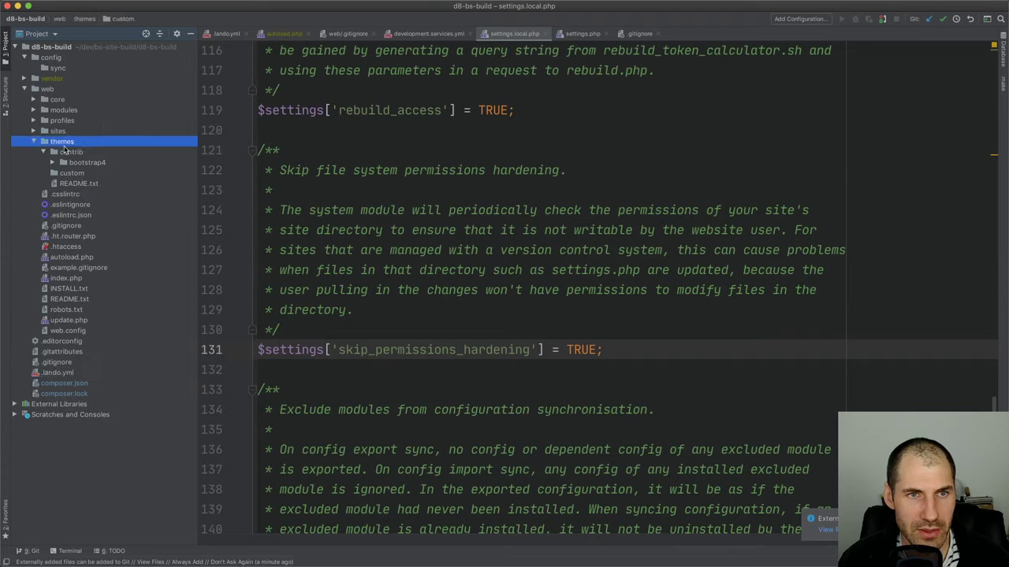
click(44, 151)
click(75, 163)
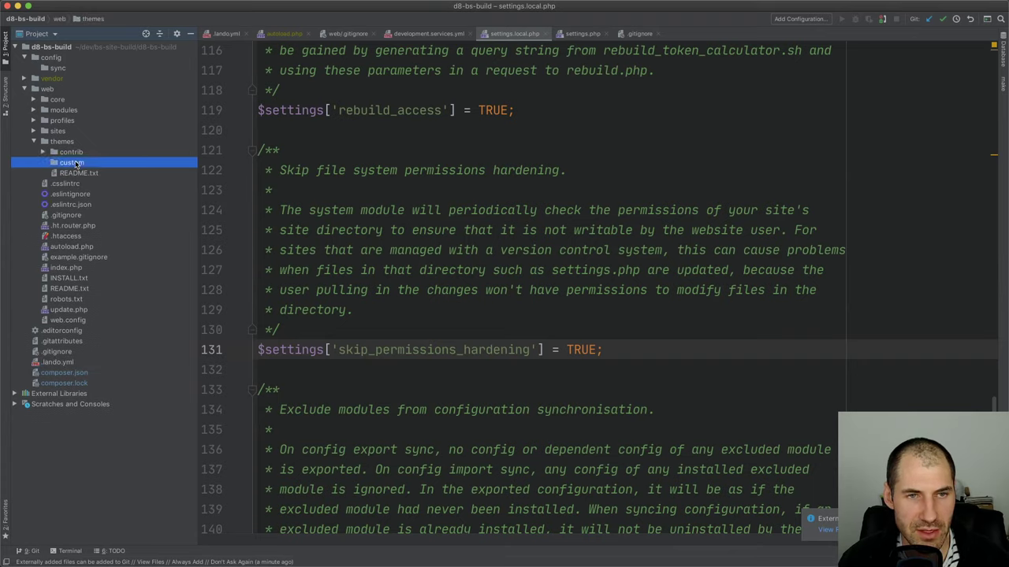
key(super+Tab)
Create subtheme 'WW Bootstrap4' with machine name 'ww_bootstrap'
text(WW)
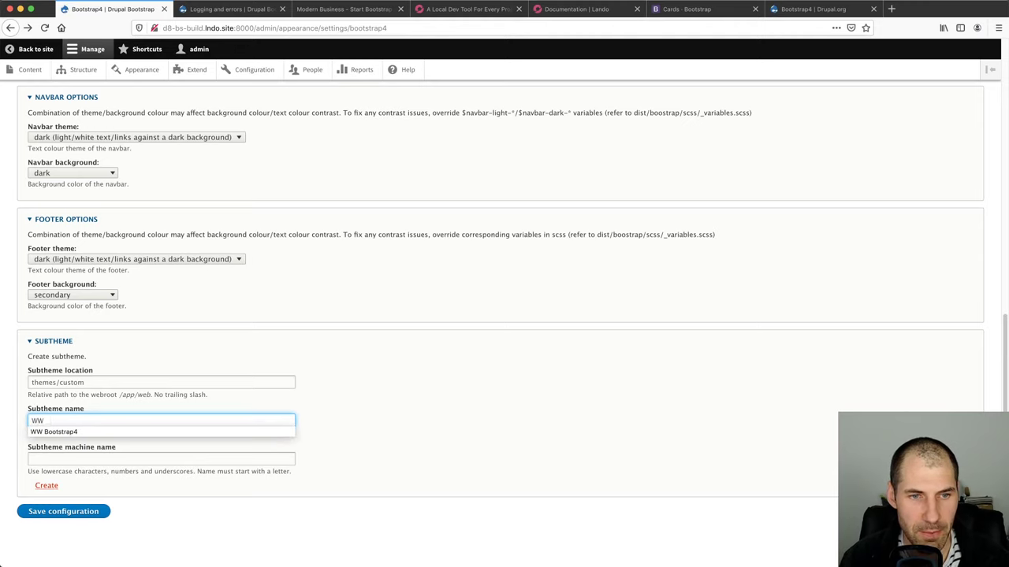
text( T)
key(Down)
key(Return)
key(Tab)
text(ww_b)
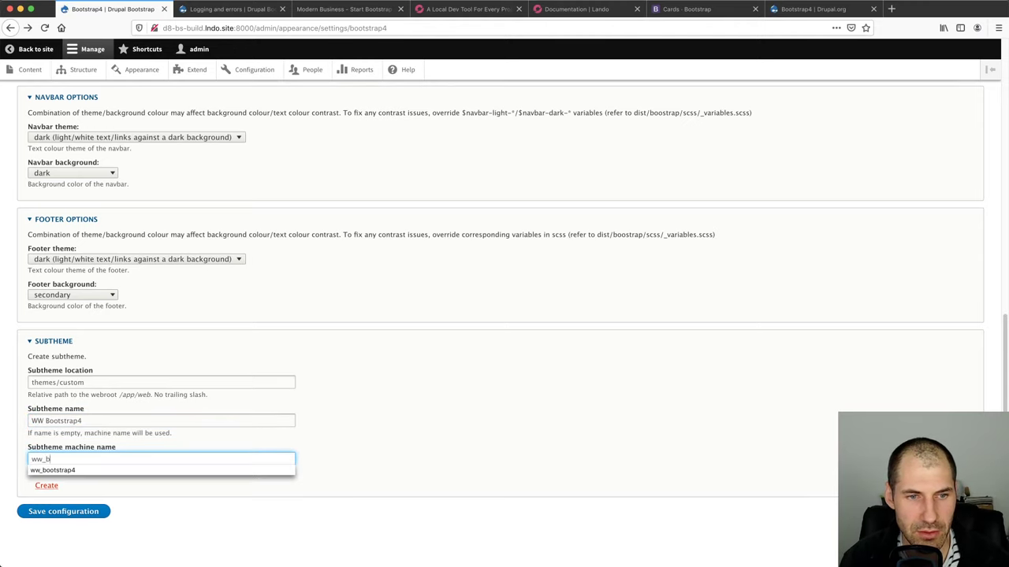
text(ootstrap)
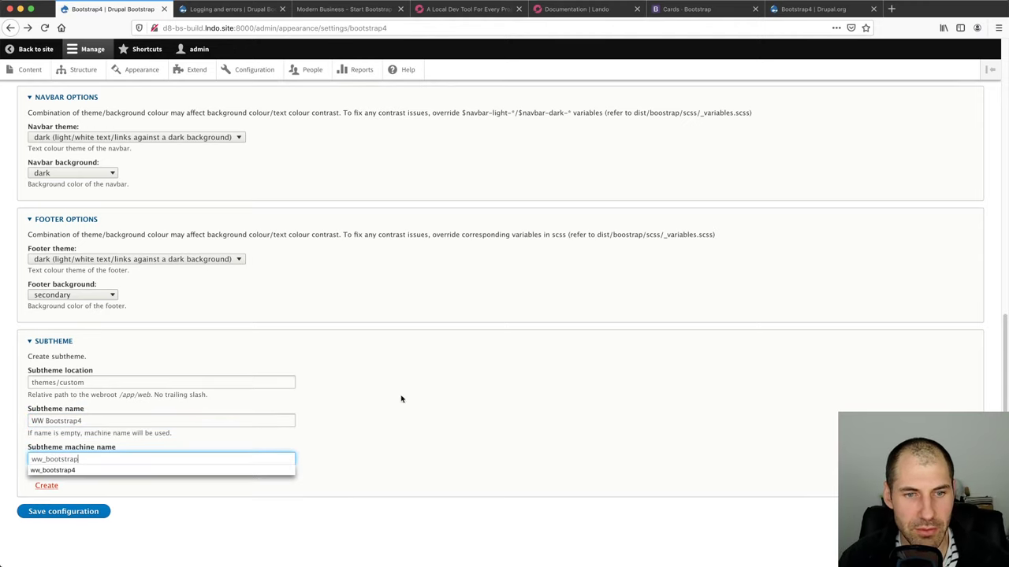
click(135, 429)
click(47, 486)
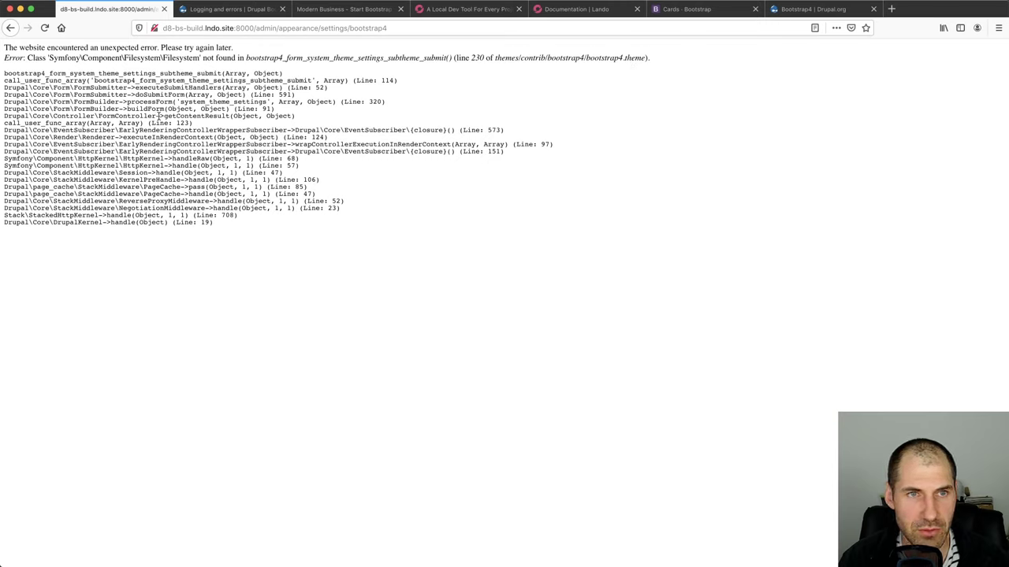
Go back from the error page to Configuration > Performance and clear all caches
key(super+Tab)
key(super+Tab)
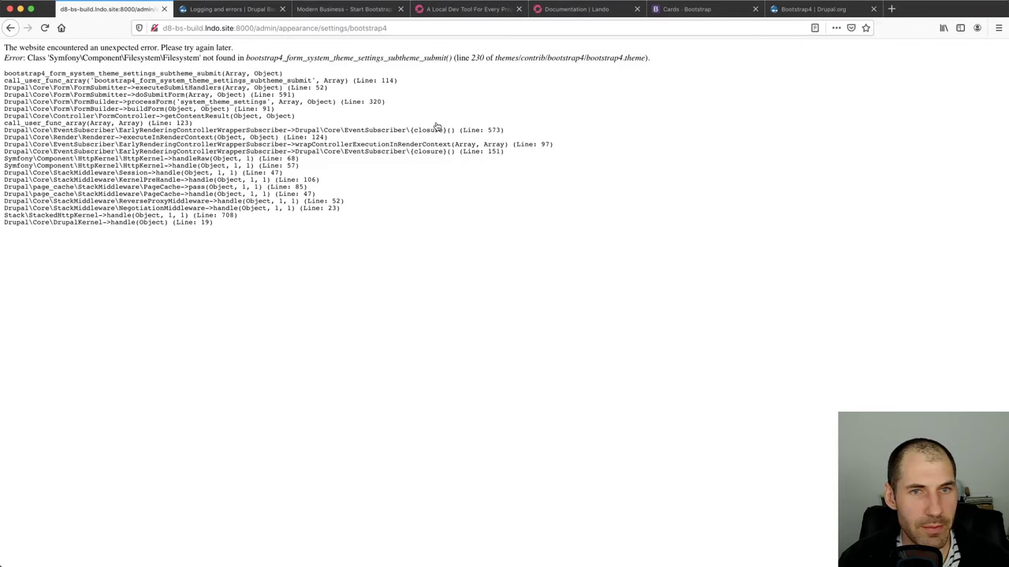
click(228, 9)
click(346, 9)
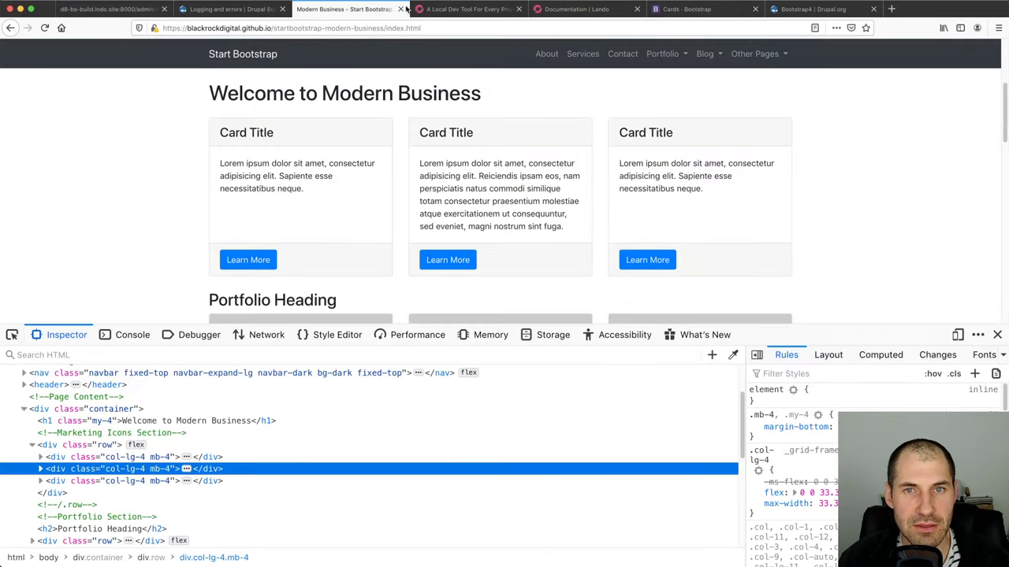
click(467, 9)
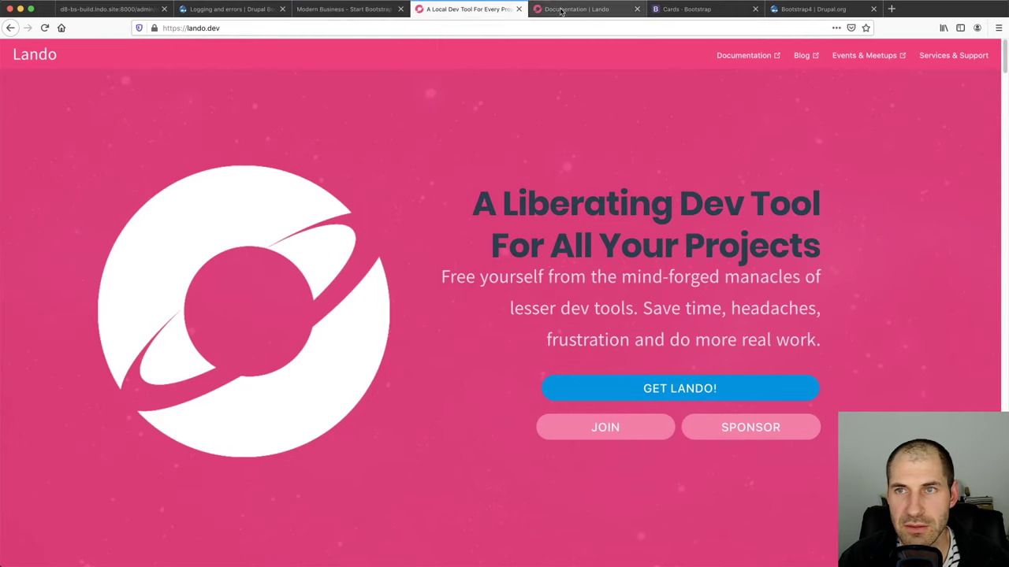
click(111, 8)
click(10, 27)
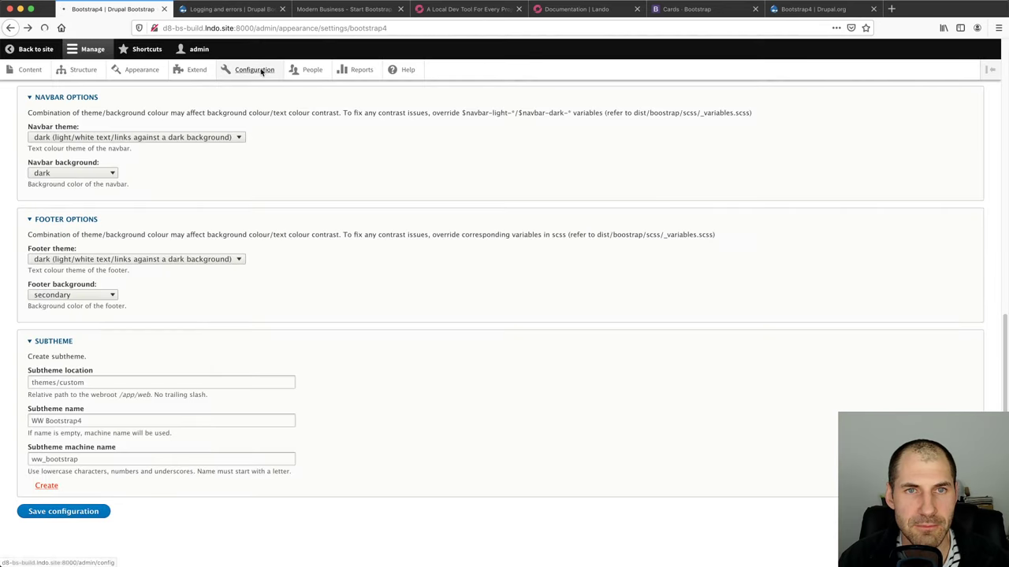
click(260, 71)
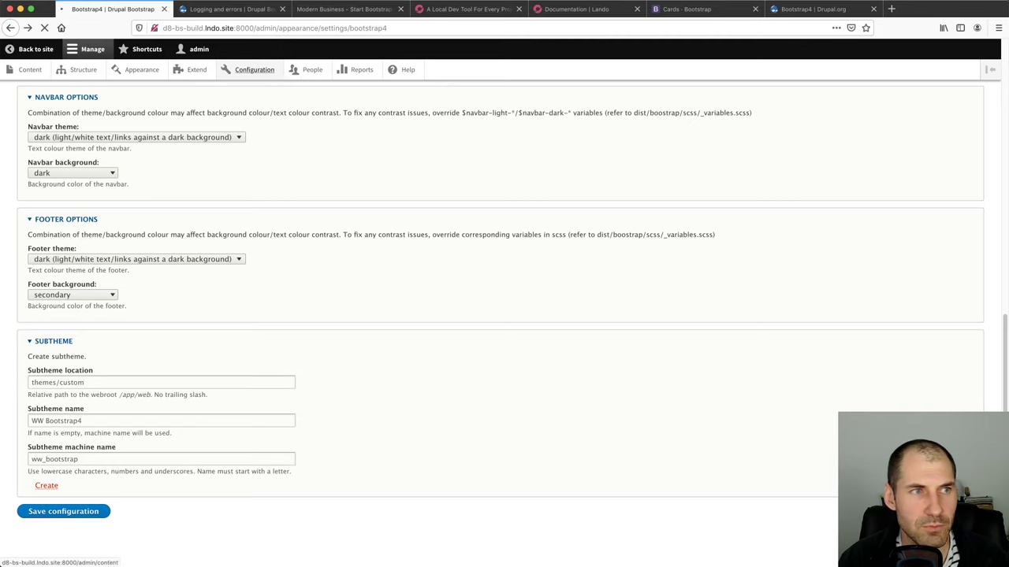
click(228, 9)
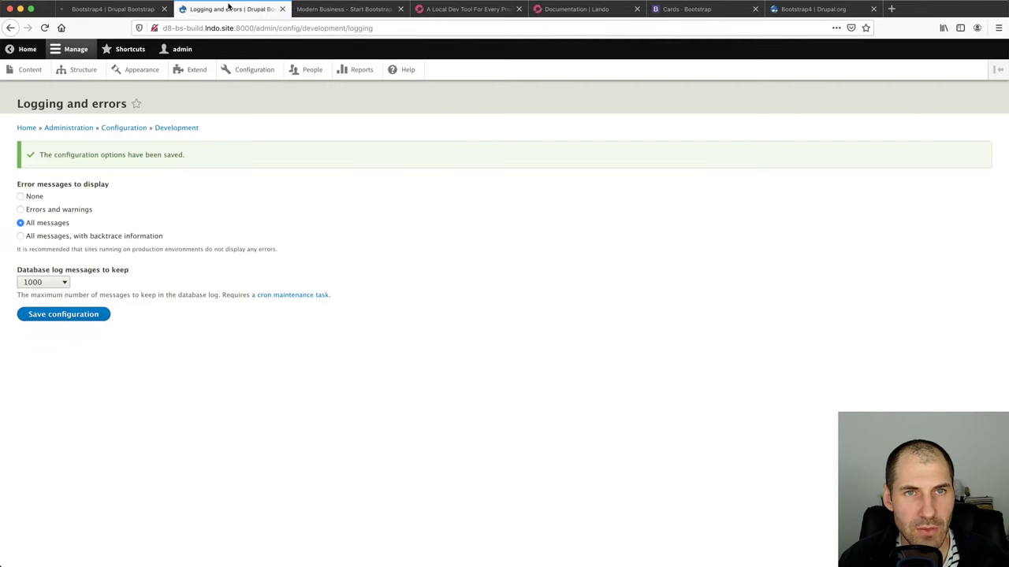
click(11, 28)
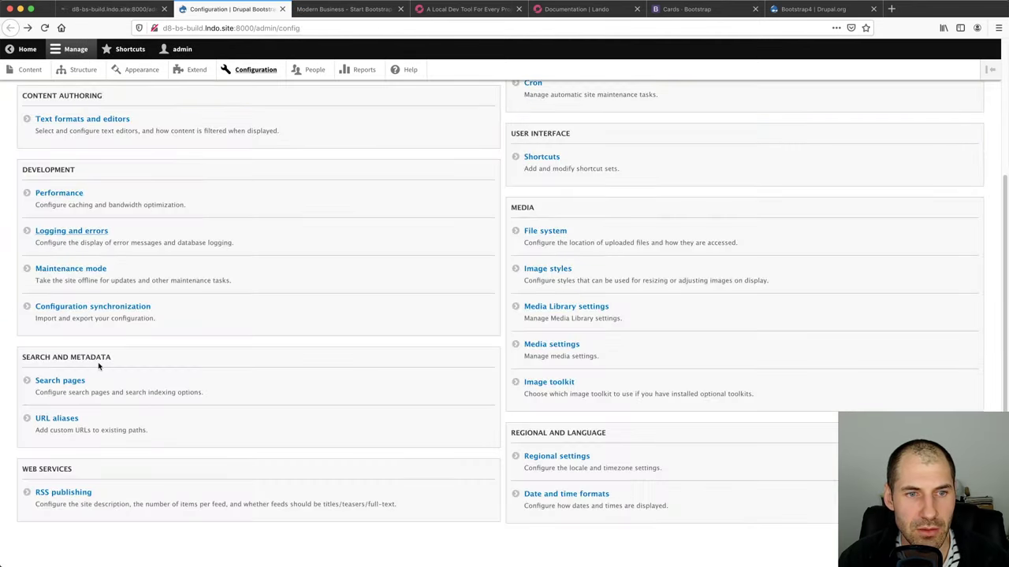
click(59, 194)
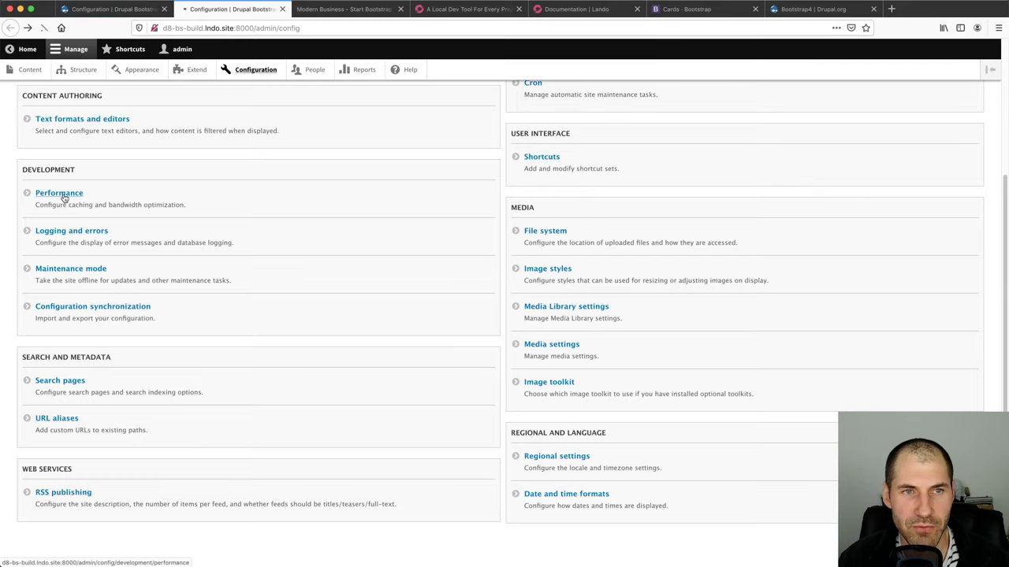
click(78, 174)
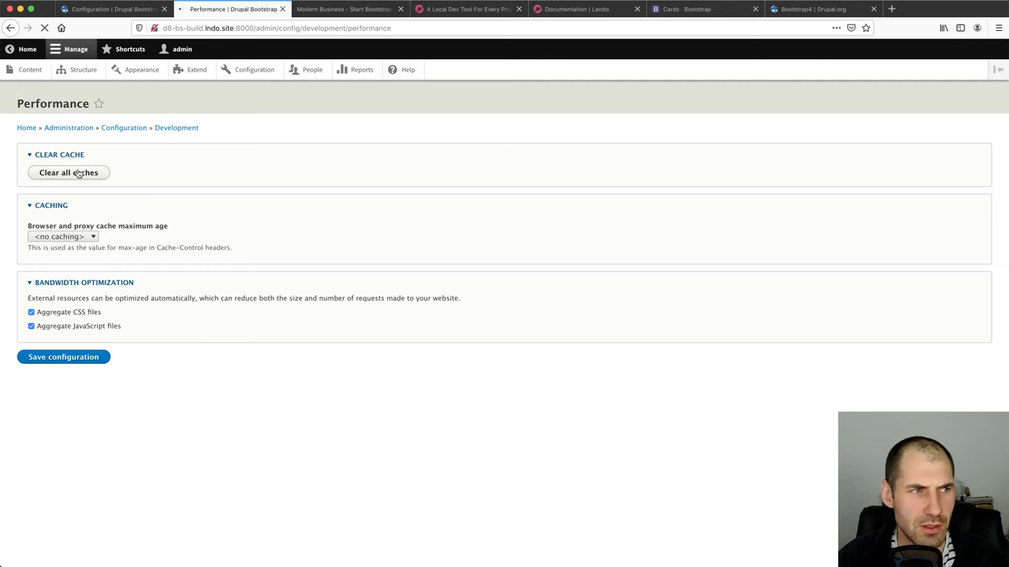
Open web/sites/default/settings.php and inspect its settings.local.php include line
key(super+Tab)
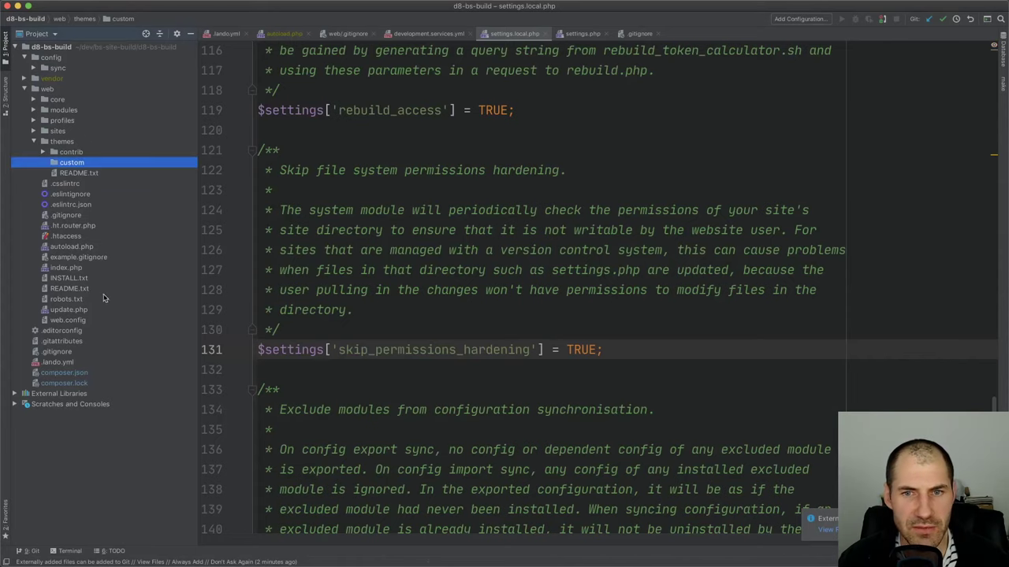
double_click(58, 131)
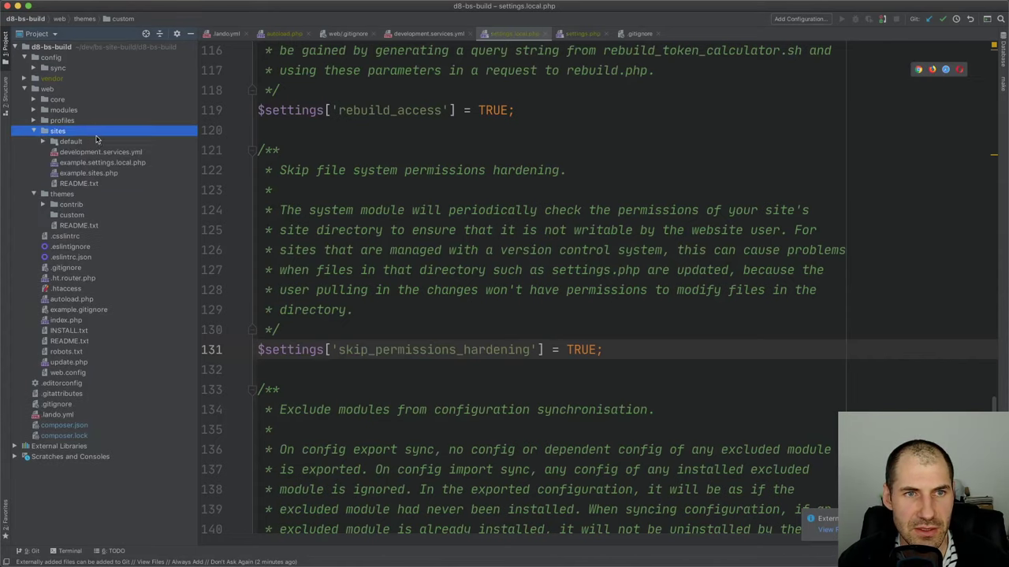
double_click(70, 141)
double_click(105, 193)
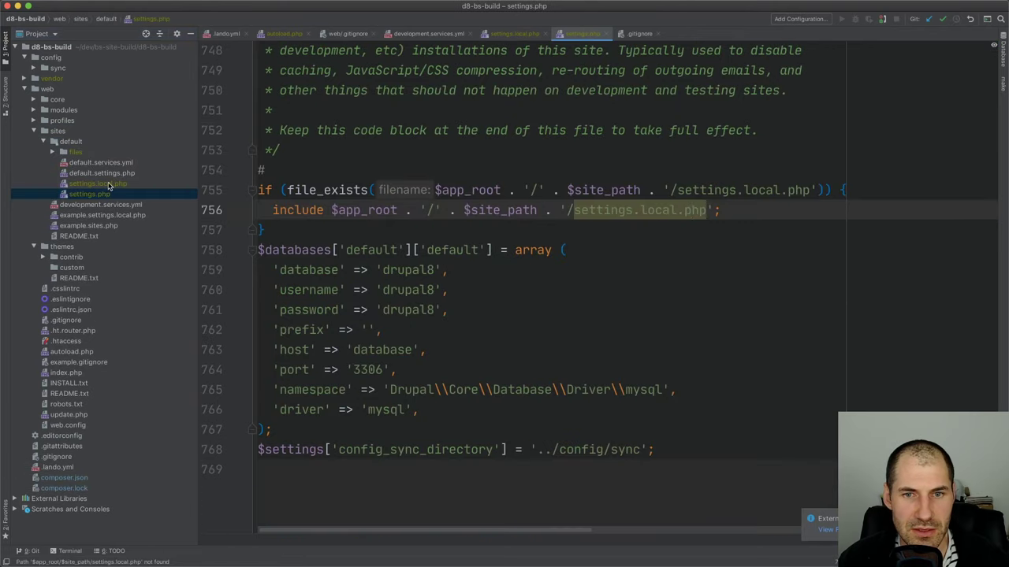
click(427, 210)
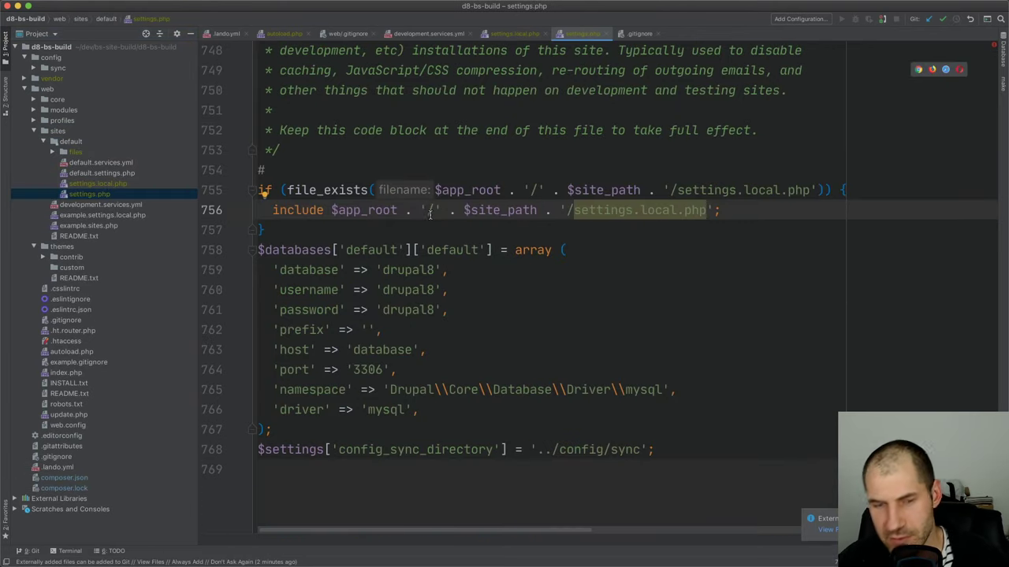
Open a lando ssh shell and list files and permissions in web/sites/default
key(super+Tab)
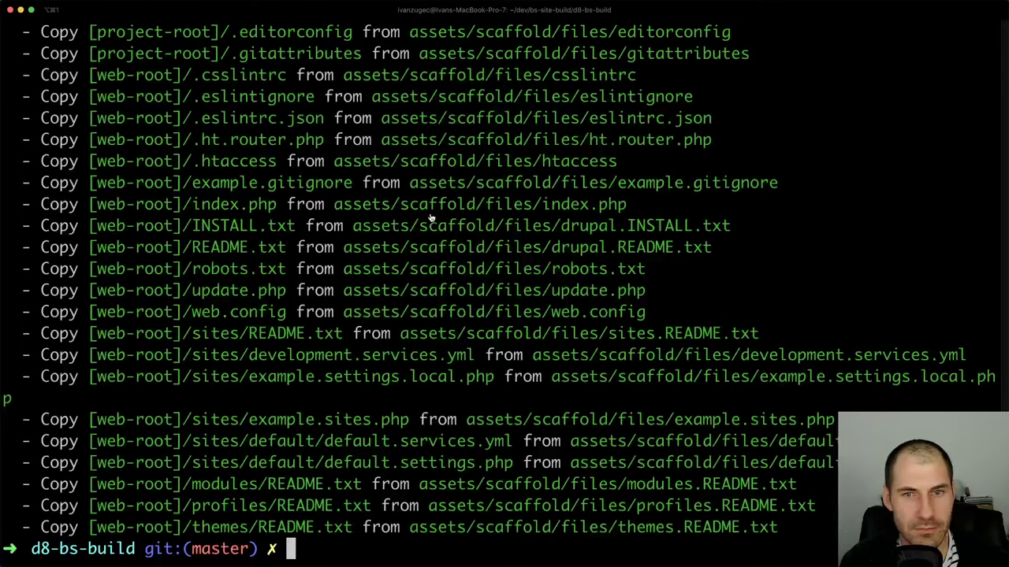
text(lando ssh)
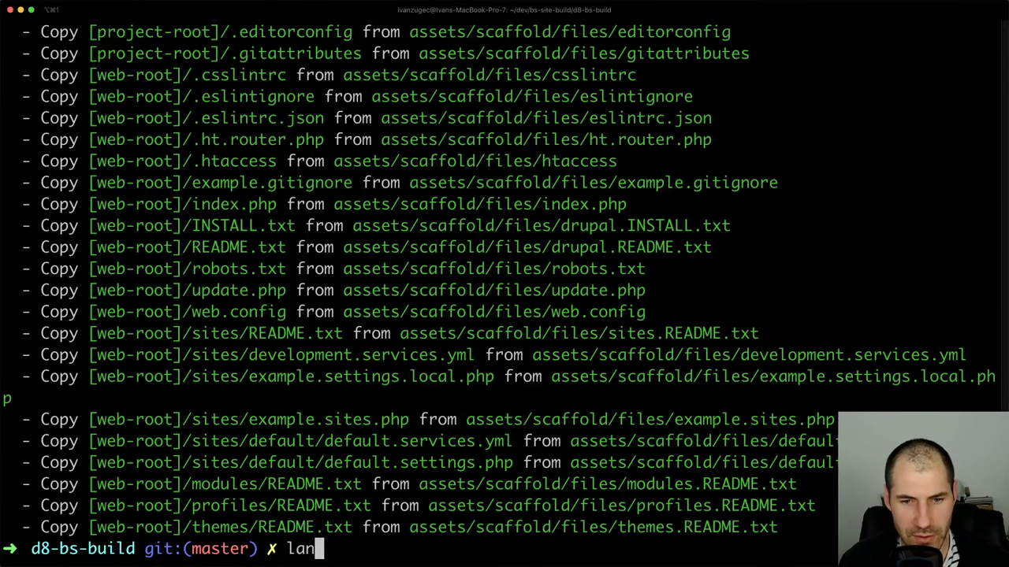
key(Return)
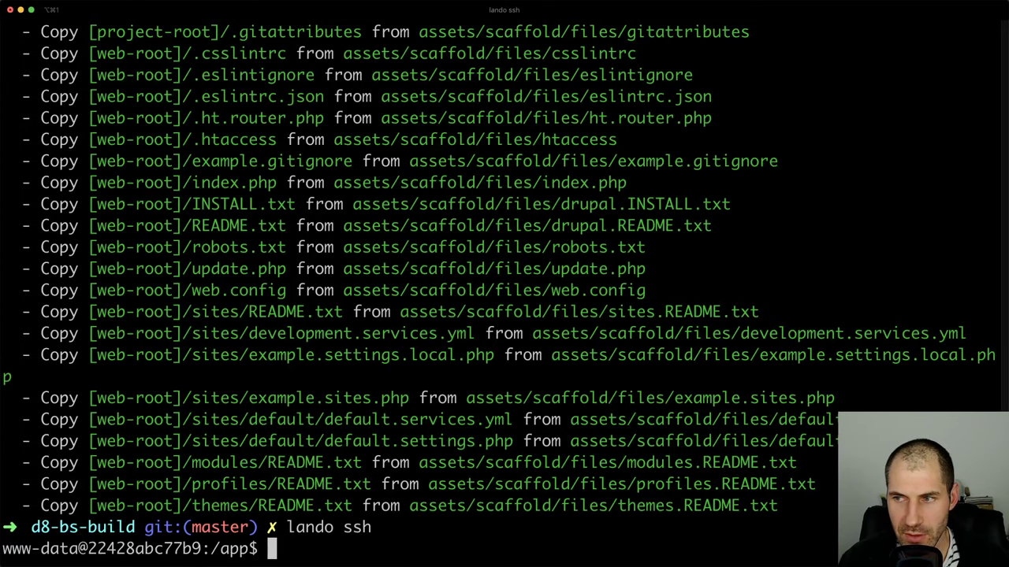
text(ls -la)
key(Return)
text(cd web/)
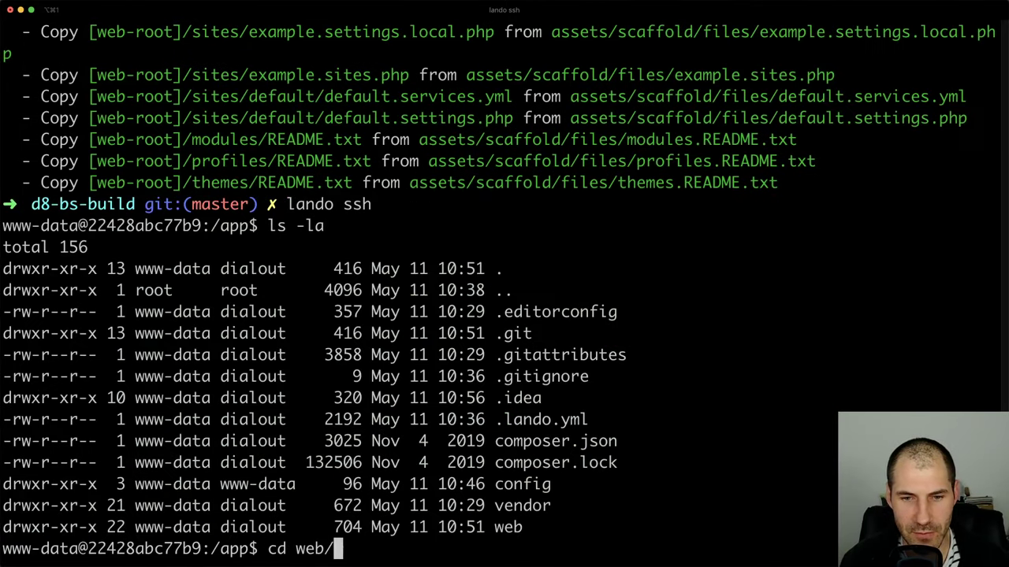
key(Return)
text(ls -la)
key(Return)
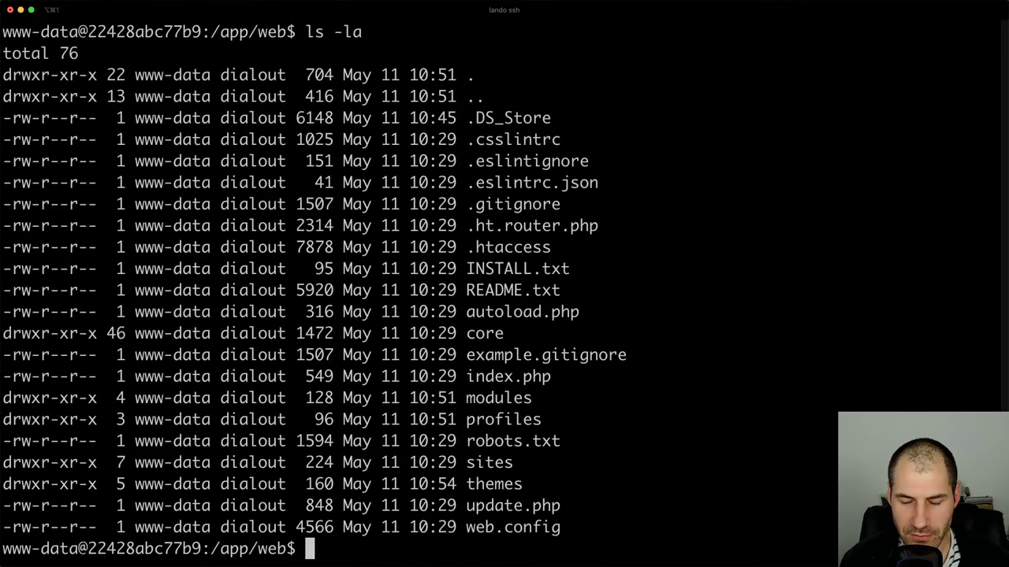
text(cd sites/)
key(Return)
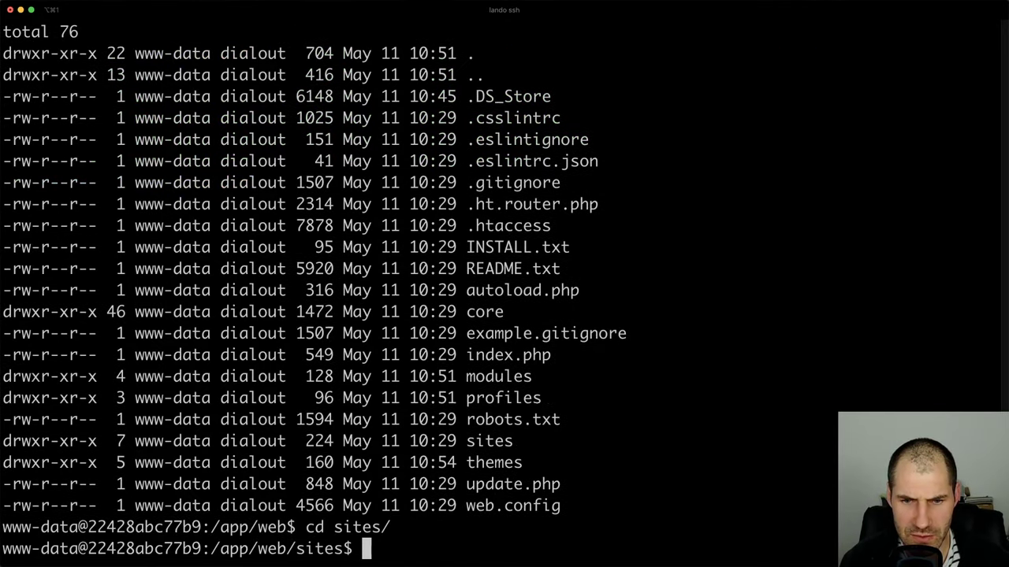
text(ls -la)
key(Return)
text(cd de)
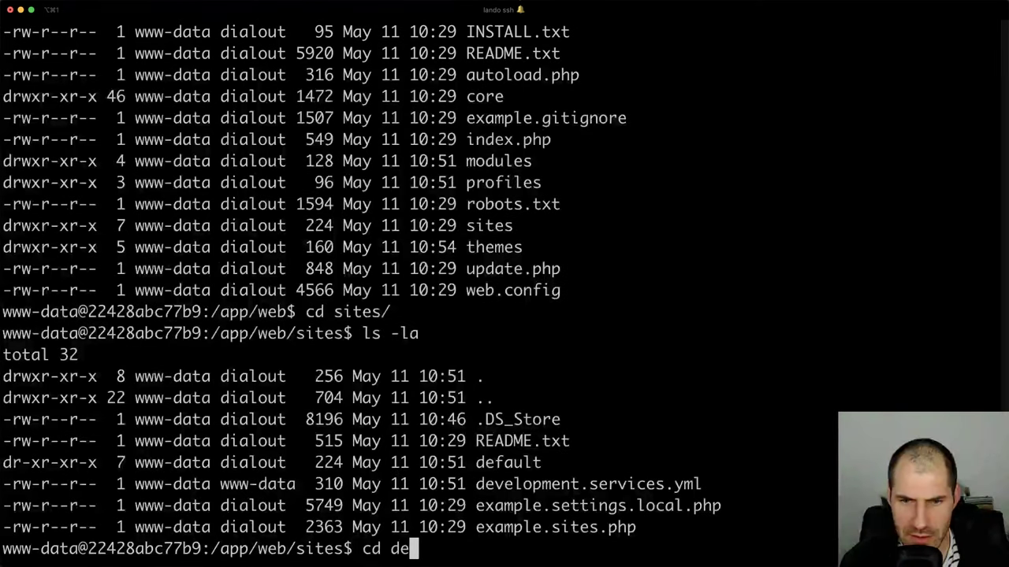
key(Return)
text(cd default/)
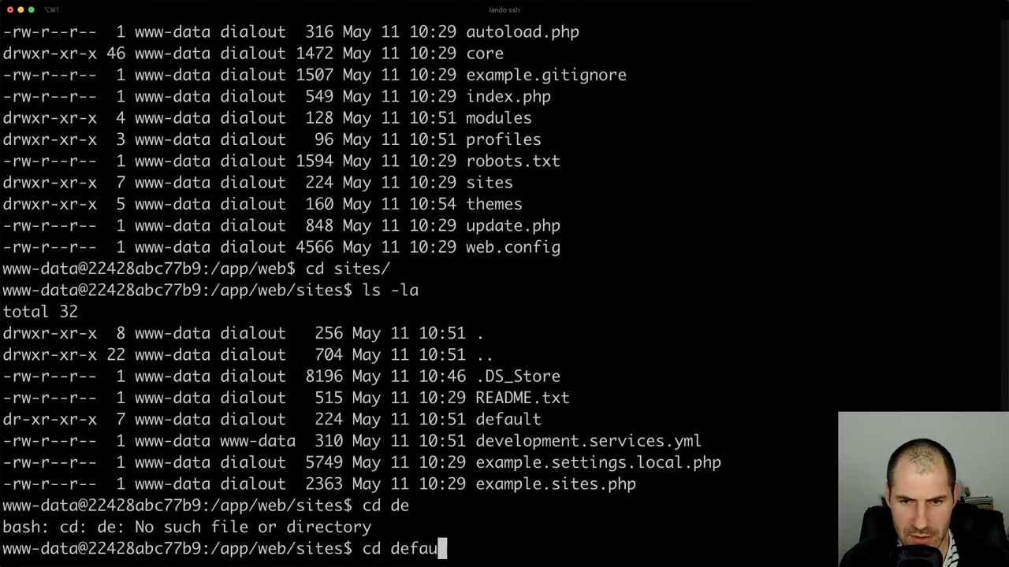
key(Return)
text(l)
key(Return)
text(ls -la)
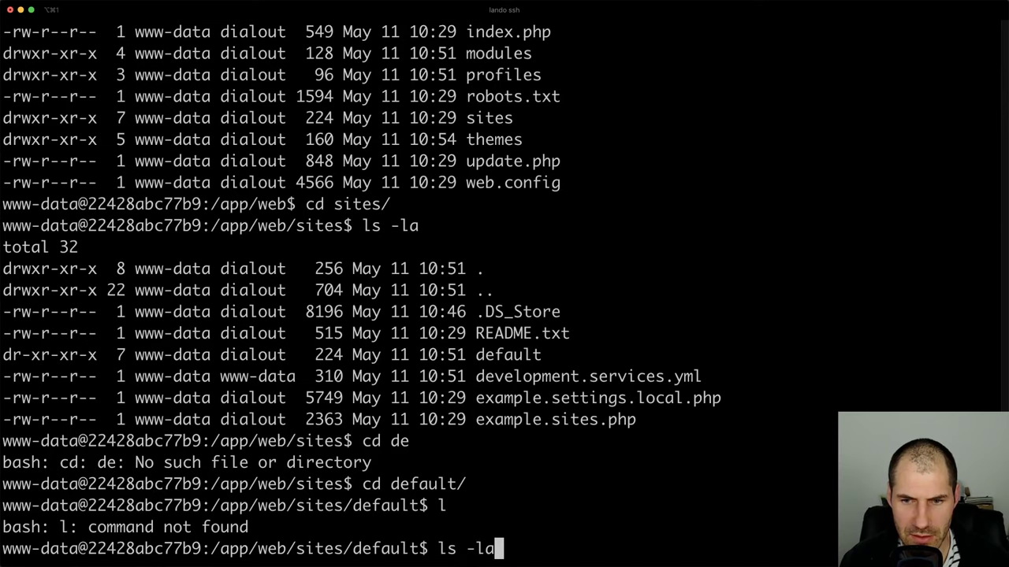
key(Return)
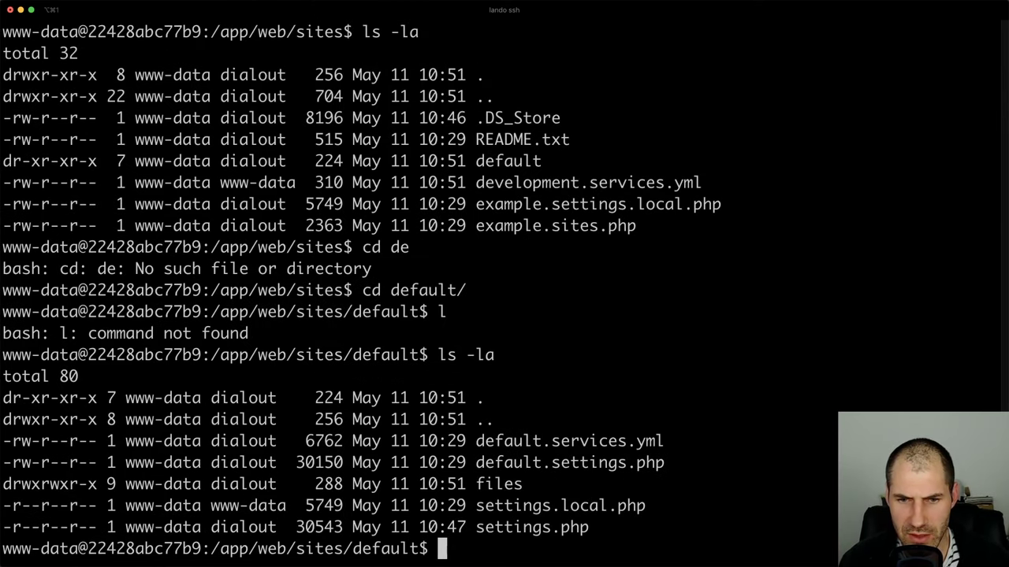
Move back up to the /app root directory with cd .
text(cd .)
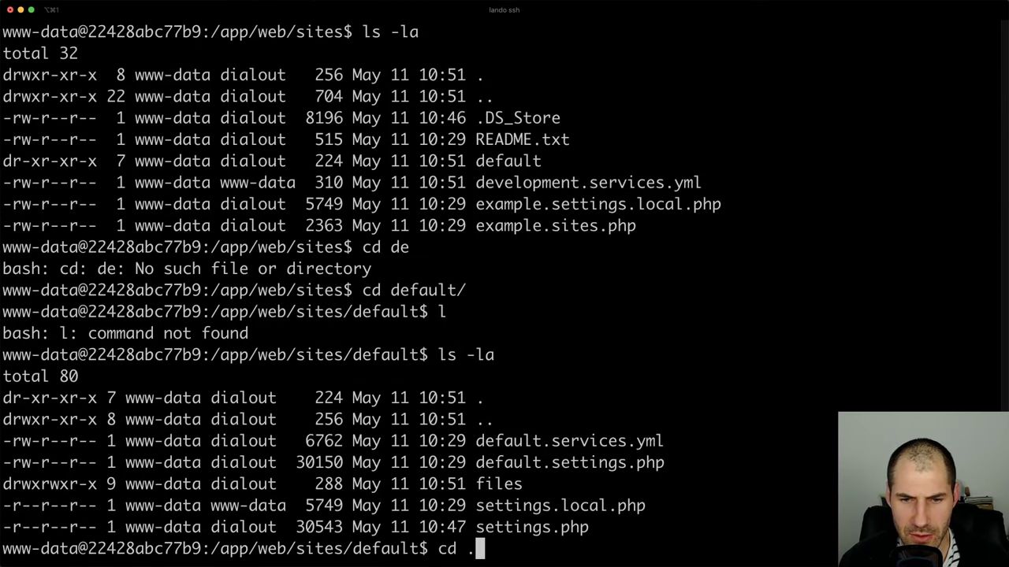
text(.)
key(Return)
text(cd ..)
key(Return)
text(cd ..)
key(Return)
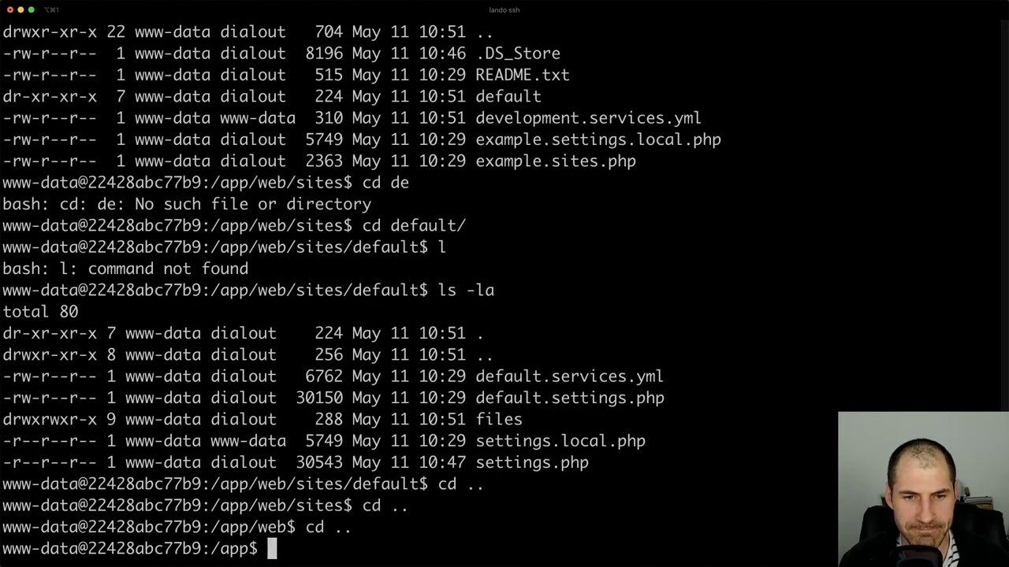
Exit the container shell, run lando stop, then lando start
key(super+Tab)
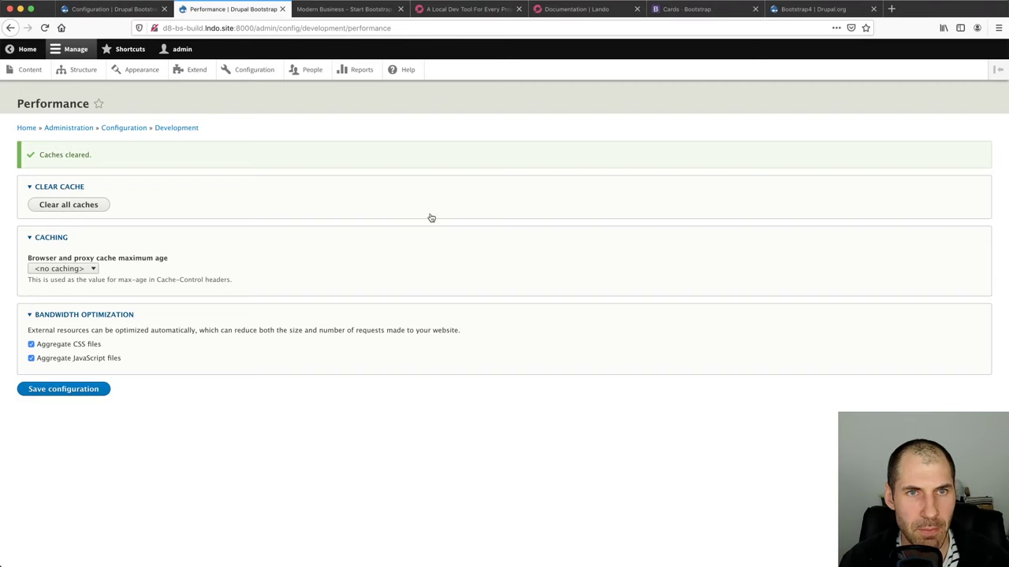
key(super+Tab)
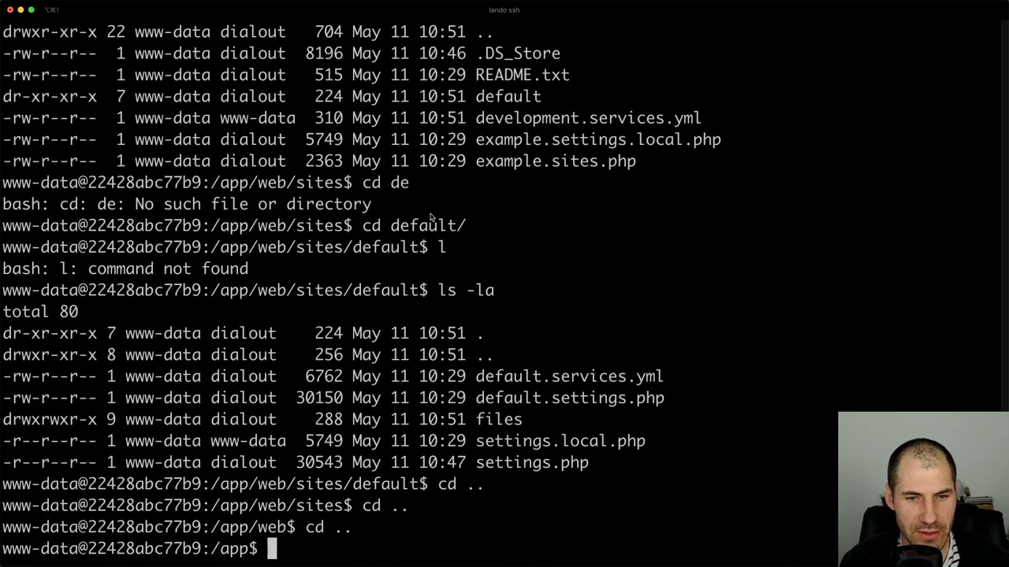
text(exit)
key(Return)
text(land)
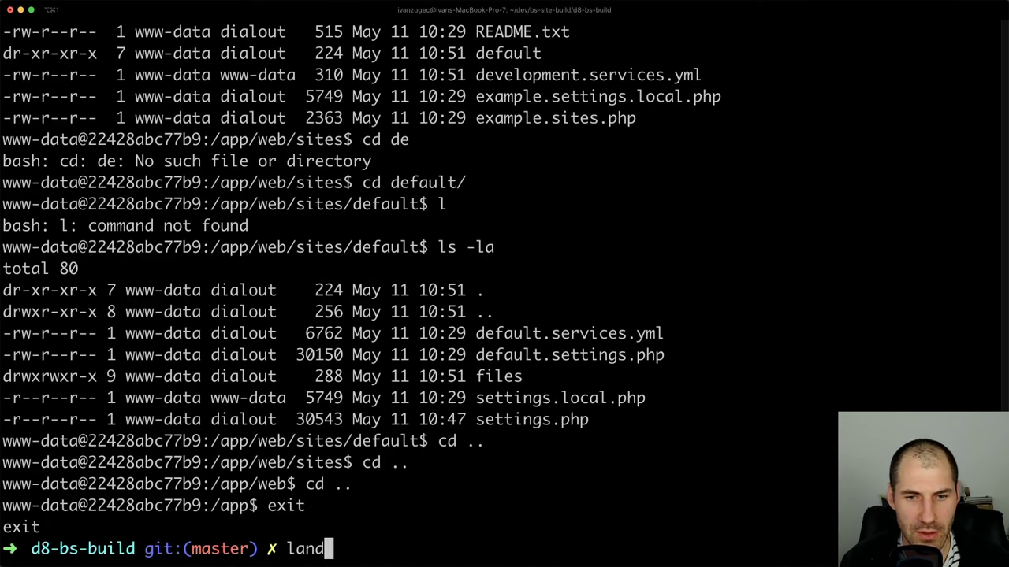
text(o stop)
key(Return)
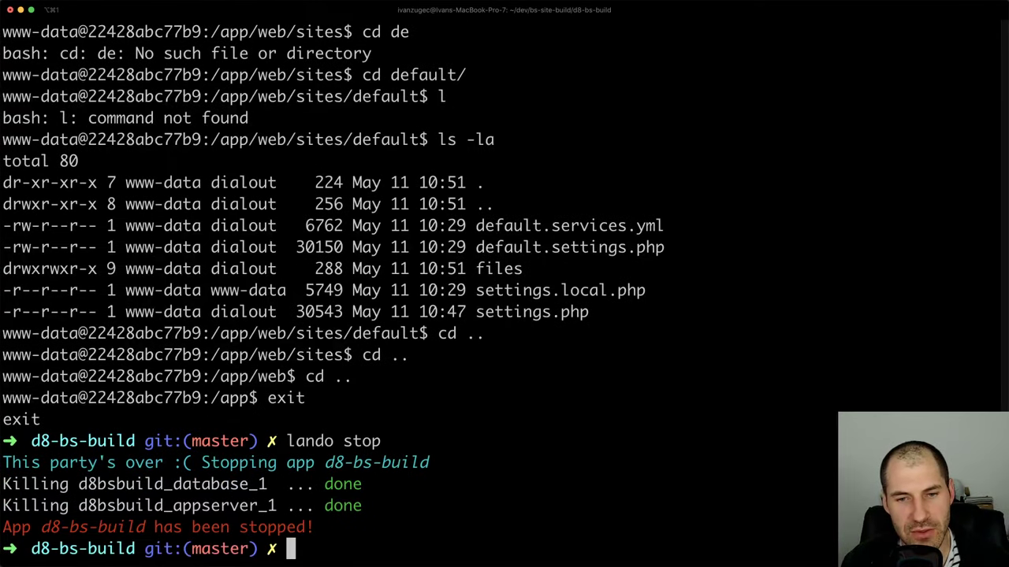
text(sand)
key(BackSpace)
key(BackSpace)
key(BackSpace)
key(BackSpace)
text(la)
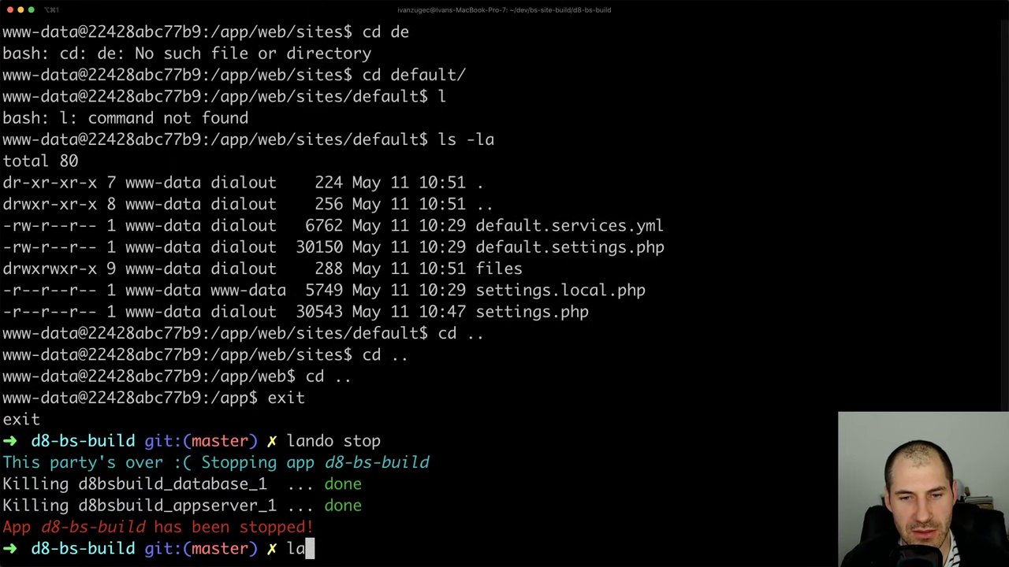
text(ndo start)
key(Return)
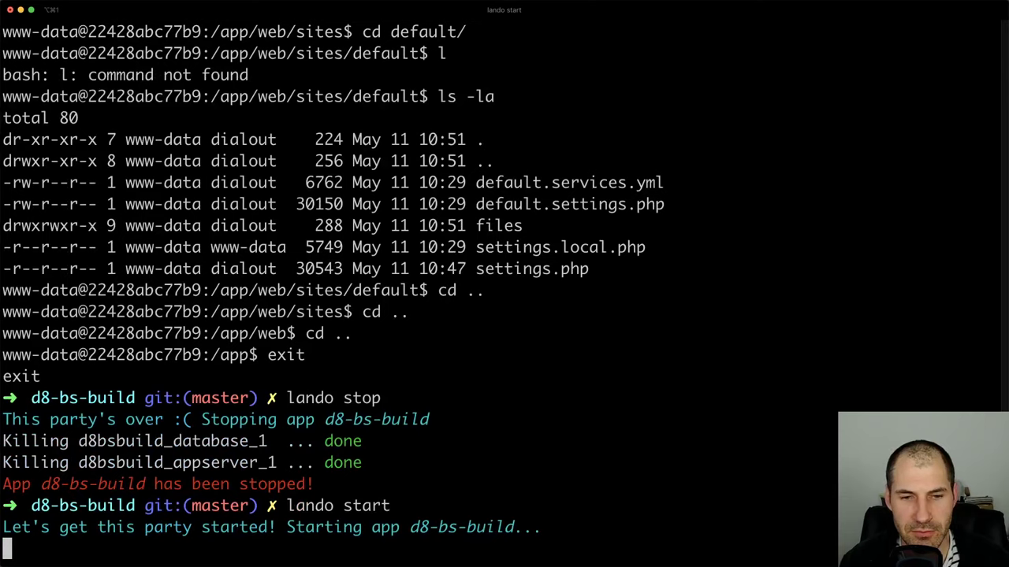
key(super+Tab)
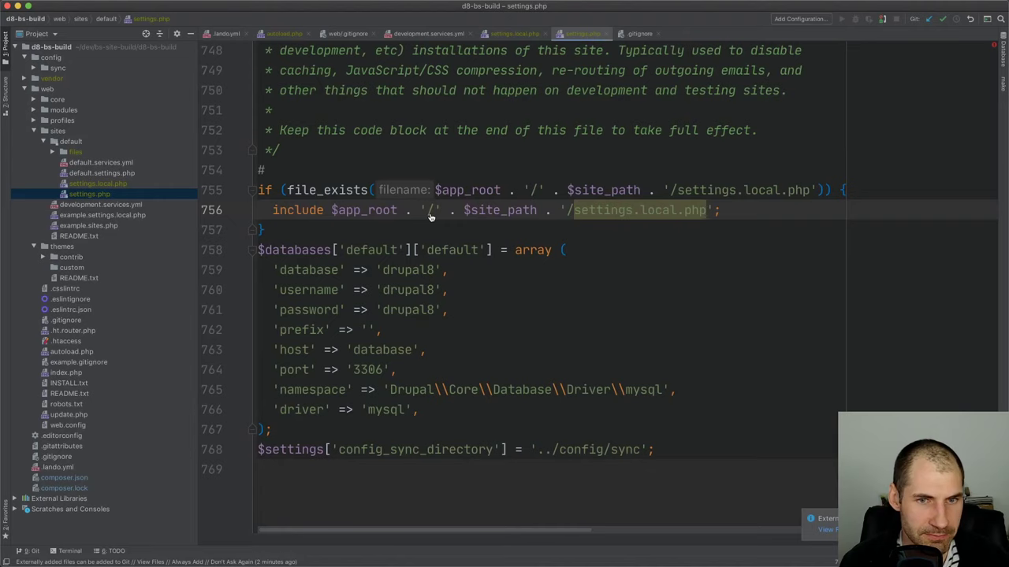
Open web/sites/default/settings.local.php in PhpStorm
double_click(87, 134)
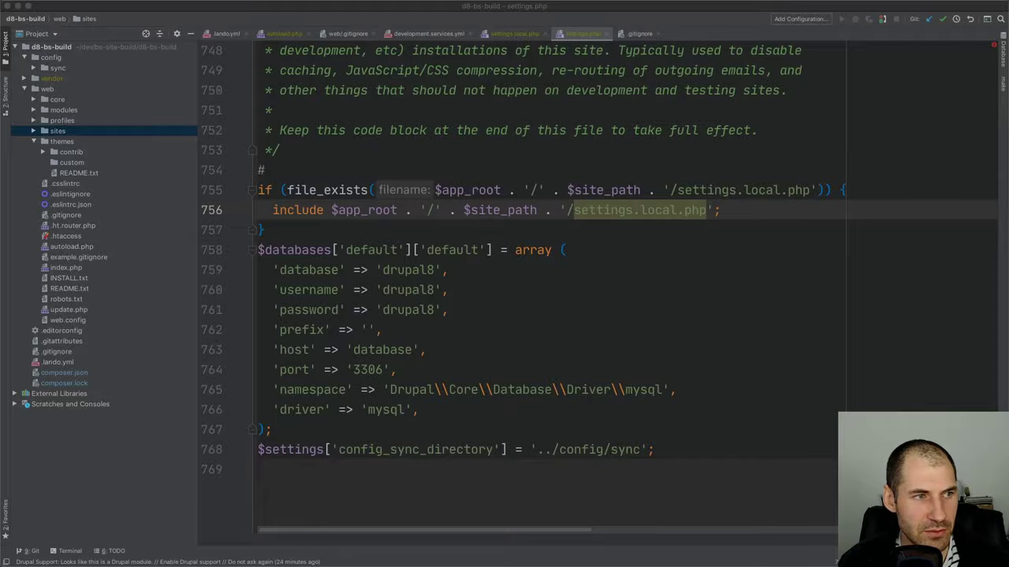
key(super+Tab)
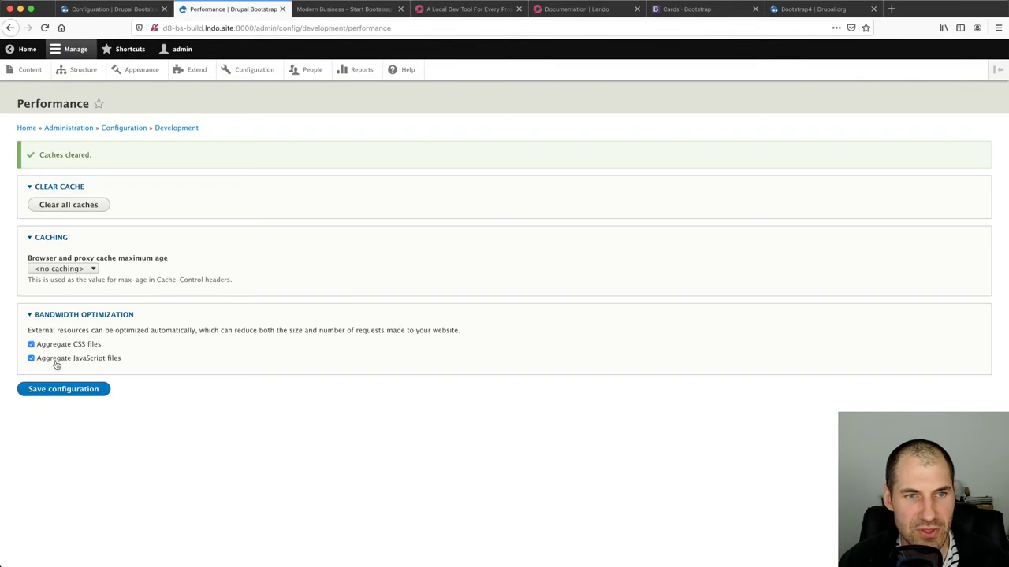
key(super+Tab)
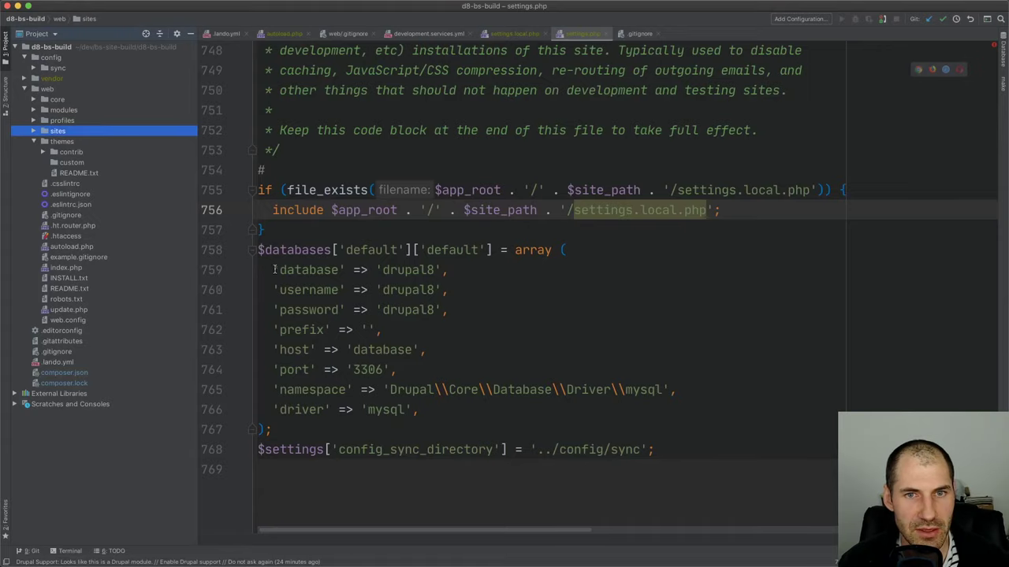
key(Up)
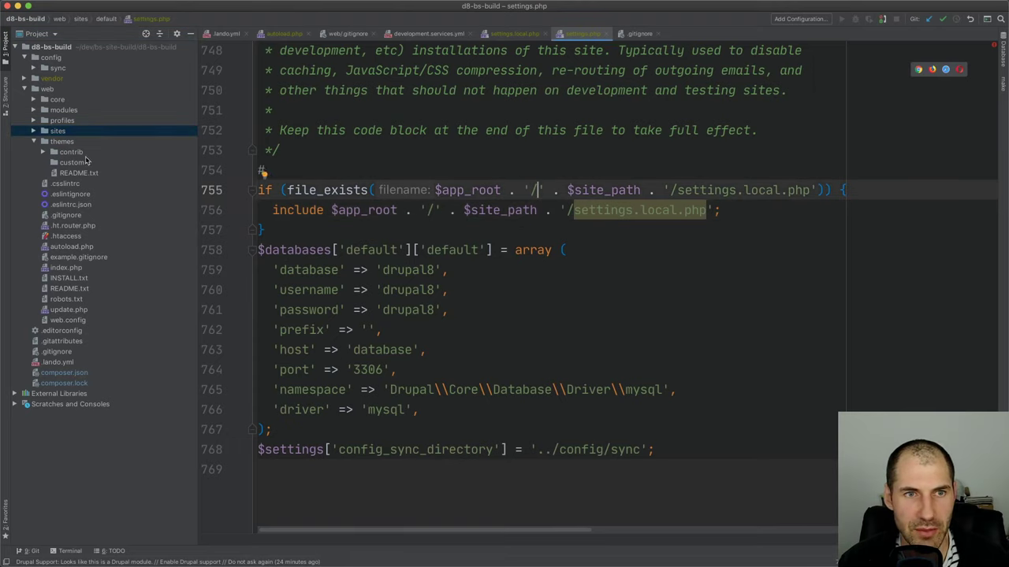
double_click(78, 131)
double_click(82, 141)
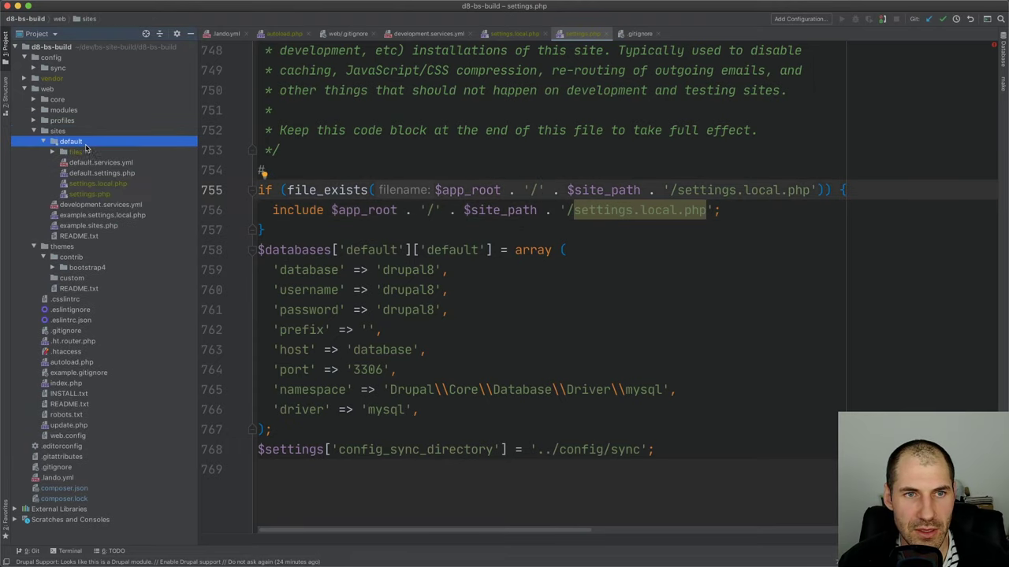
double_click(98, 184)
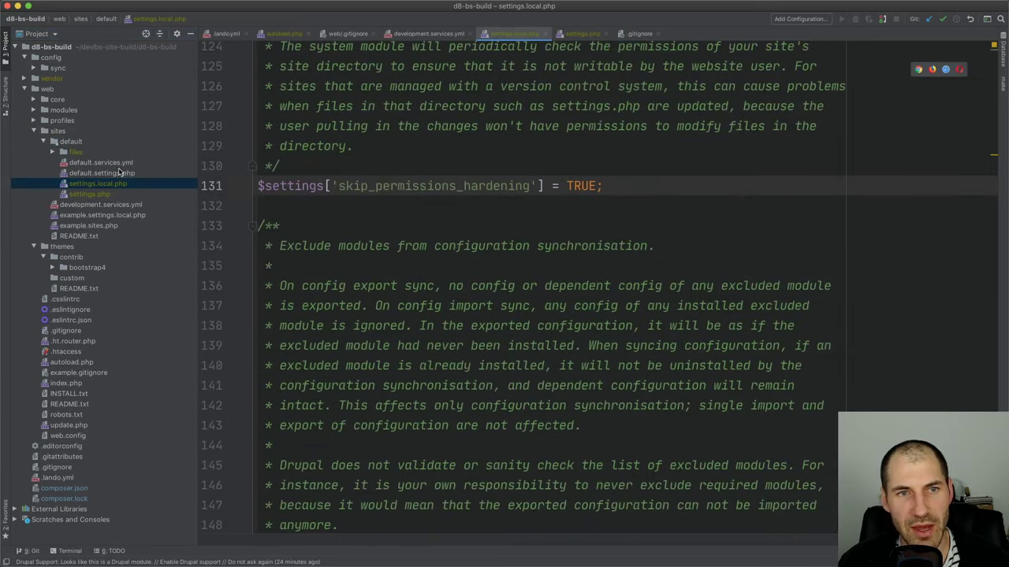
Compare settings.php's database settings with settings.local.php, then edit the browser address
click(115, 197)
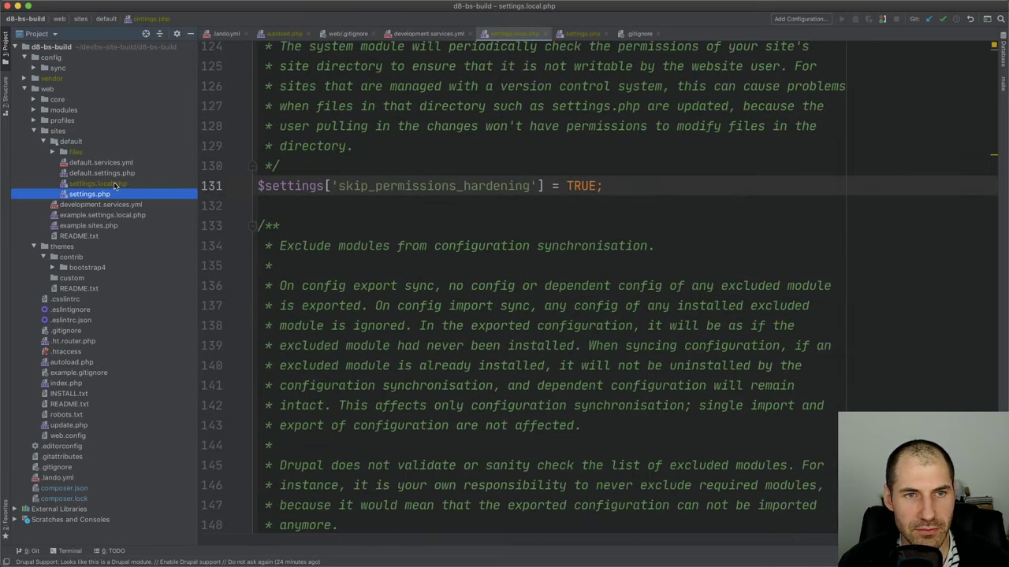
double_click(112, 195)
click(390, 329)
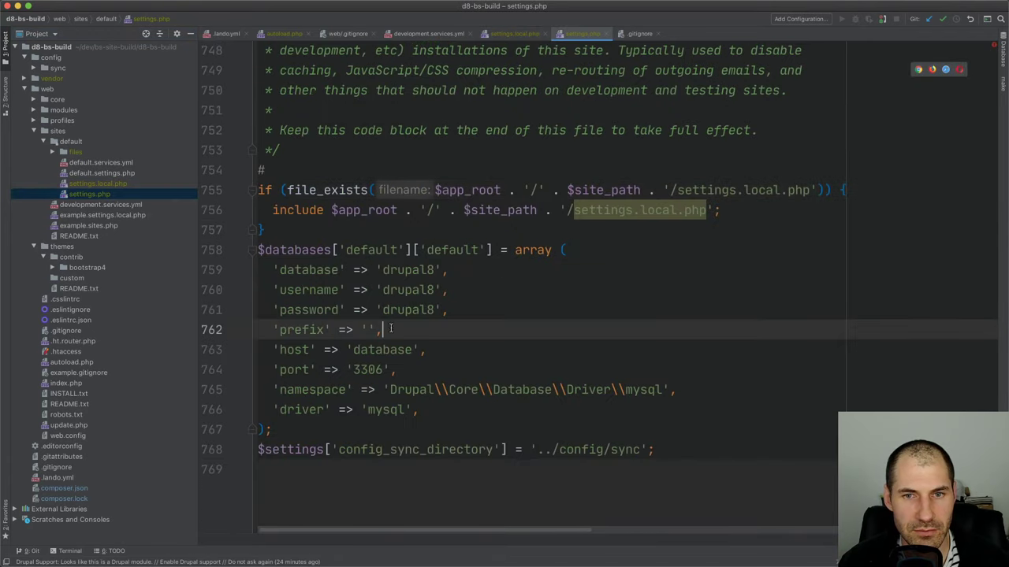
click(516, 33)
click(572, 35)
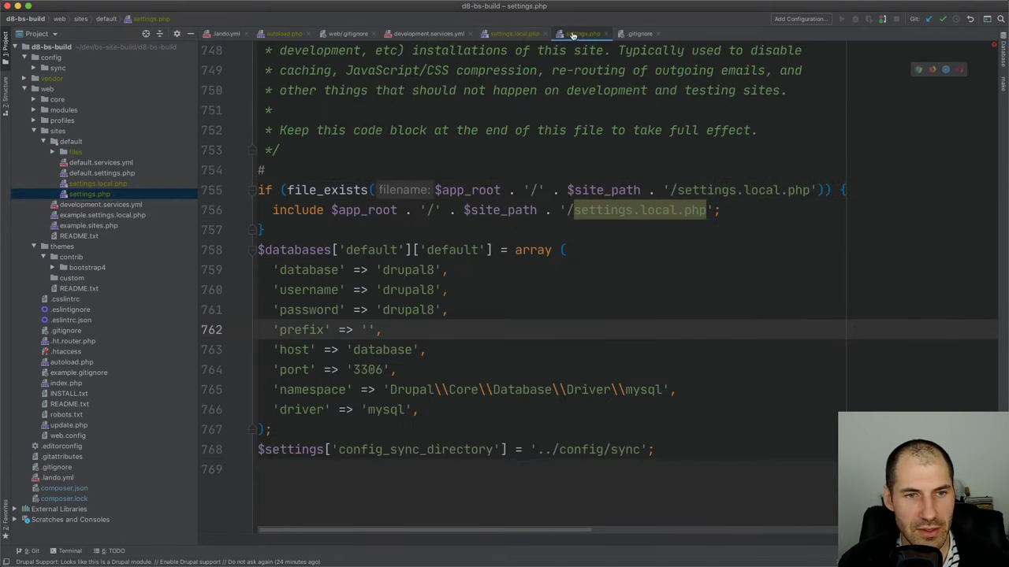
key(super+Tab)
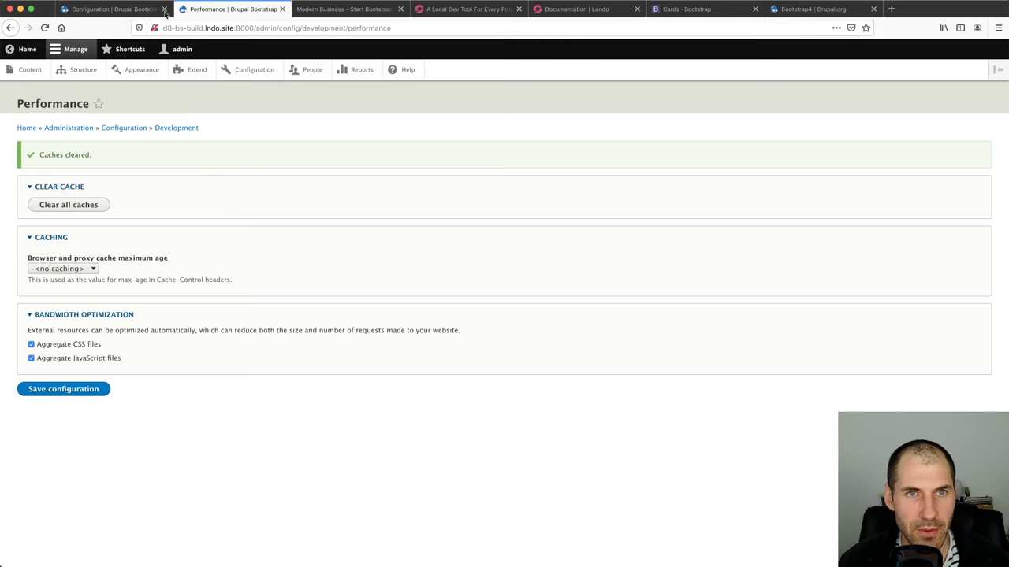
click(207, 28)
Change the Performance page URL port from 8000 to 8080 after the connection error
key(Return)
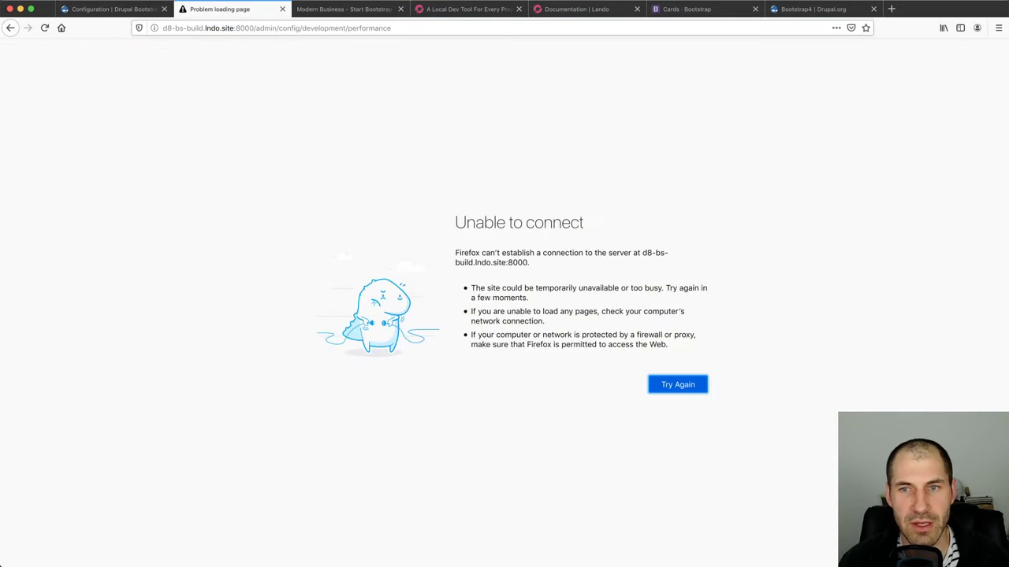
key(super+Tab)
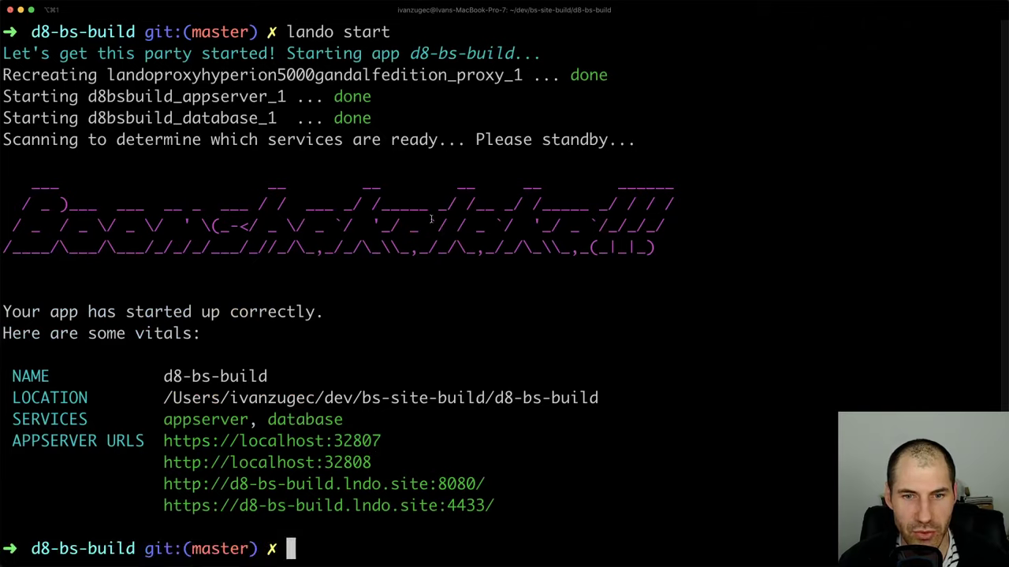
key(super+Tab)
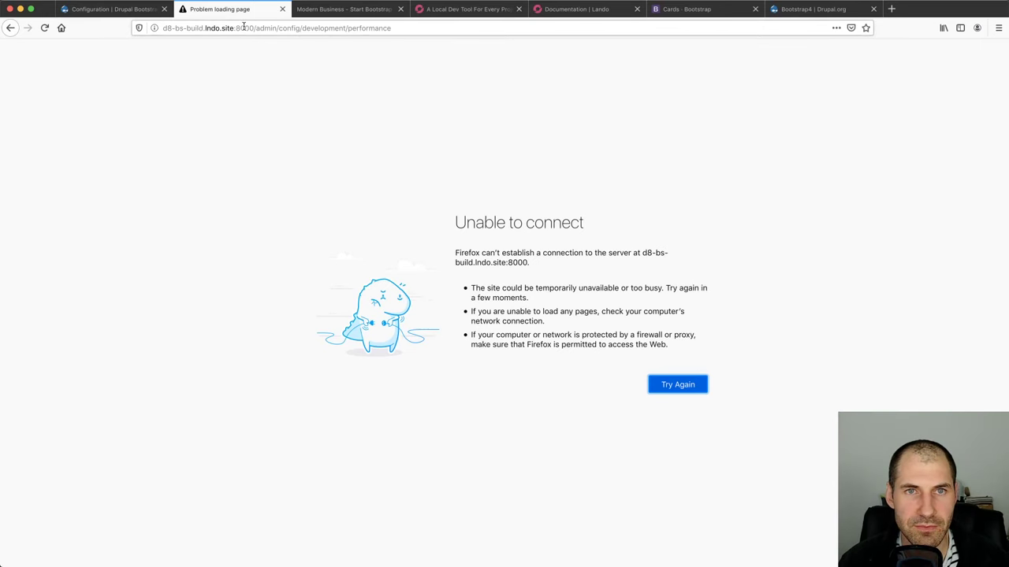
double_click(243, 28)
text(8080)
key(Return)
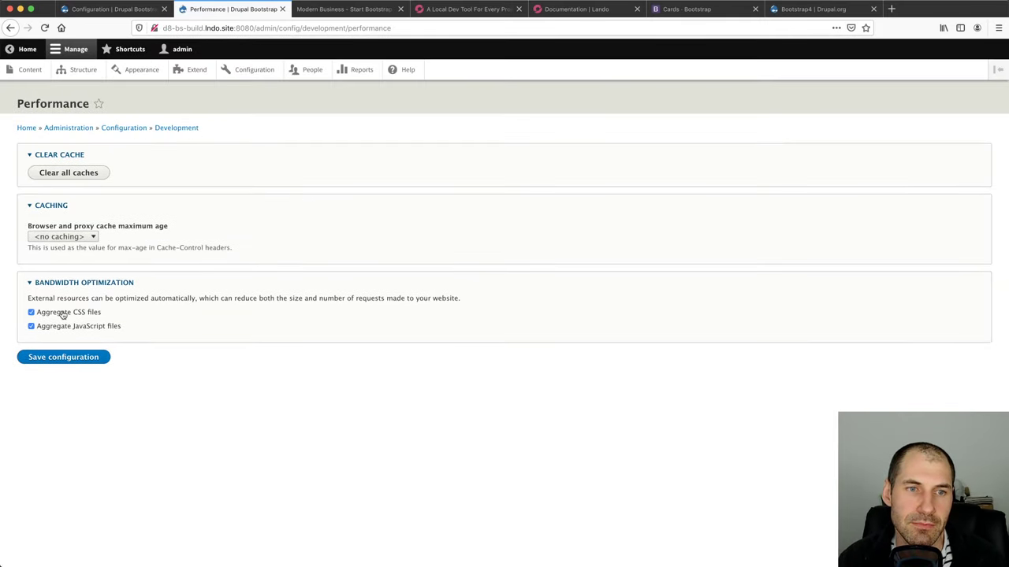
Untick Aggregate CSS files and Aggregate JavaScript files, save, and clear all caches
click(63, 312)
click(63, 325)
click(63, 357)
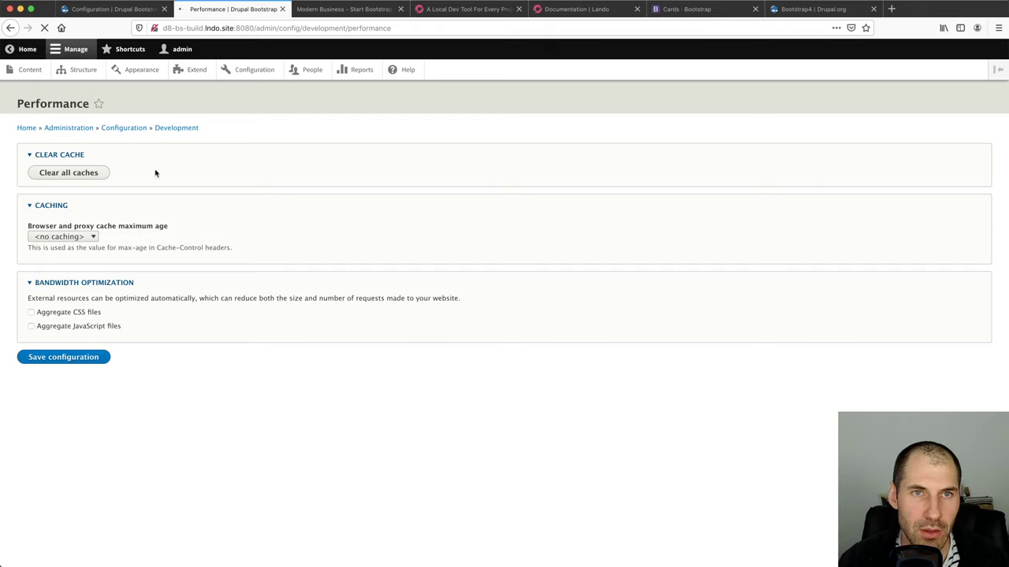
click(79, 206)
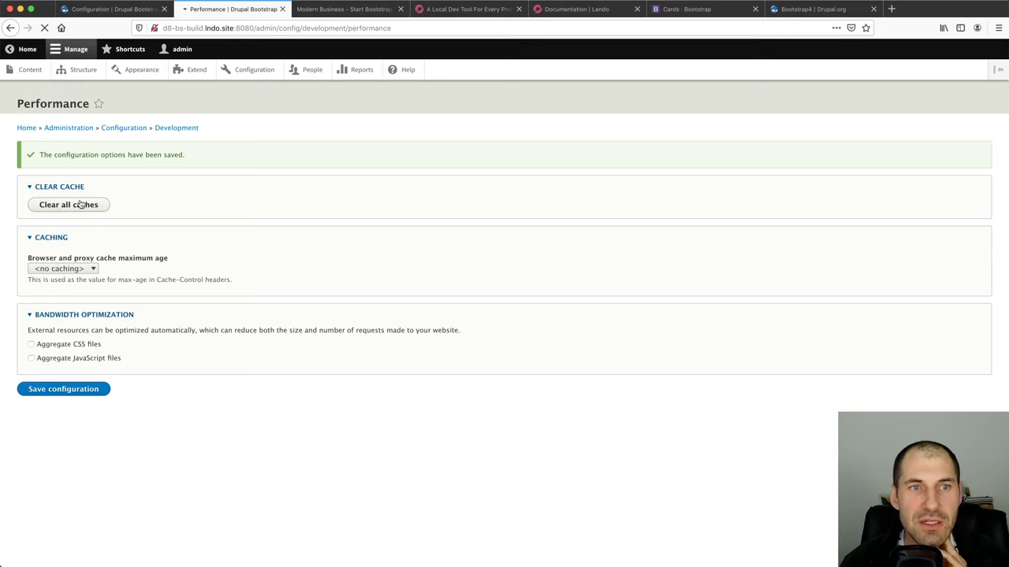
click(98, 9)
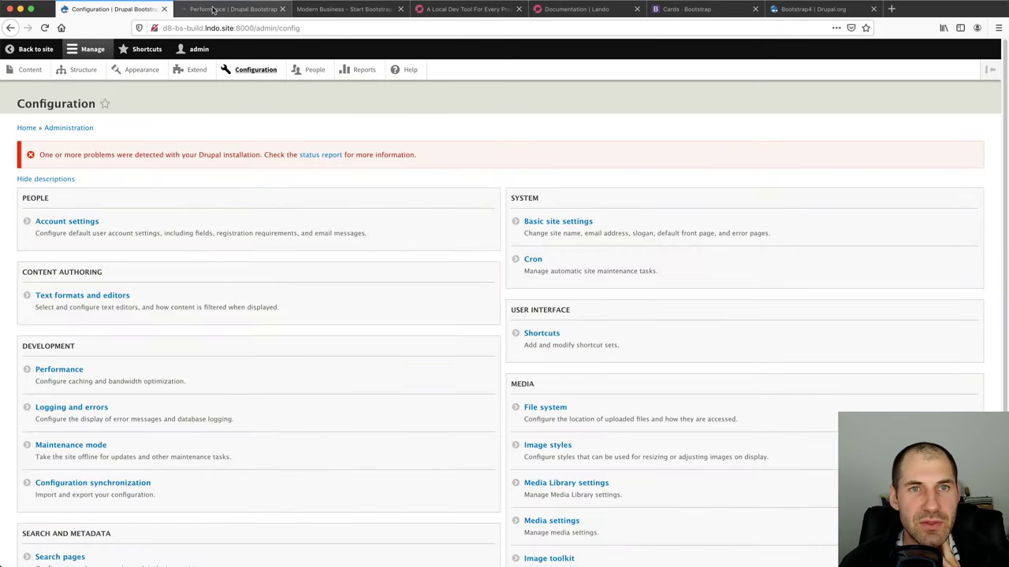
click(212, 9)
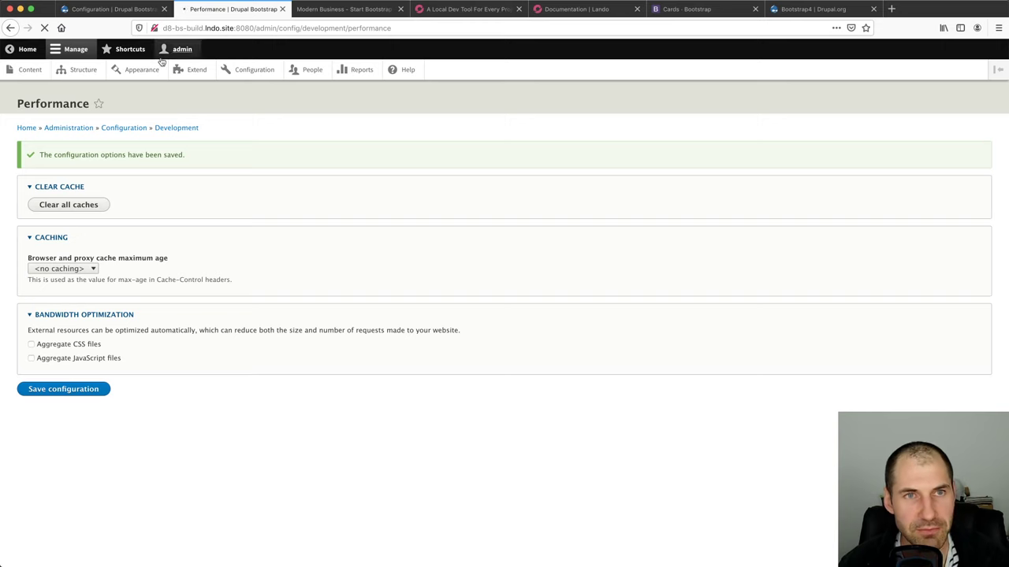
click(114, 8)
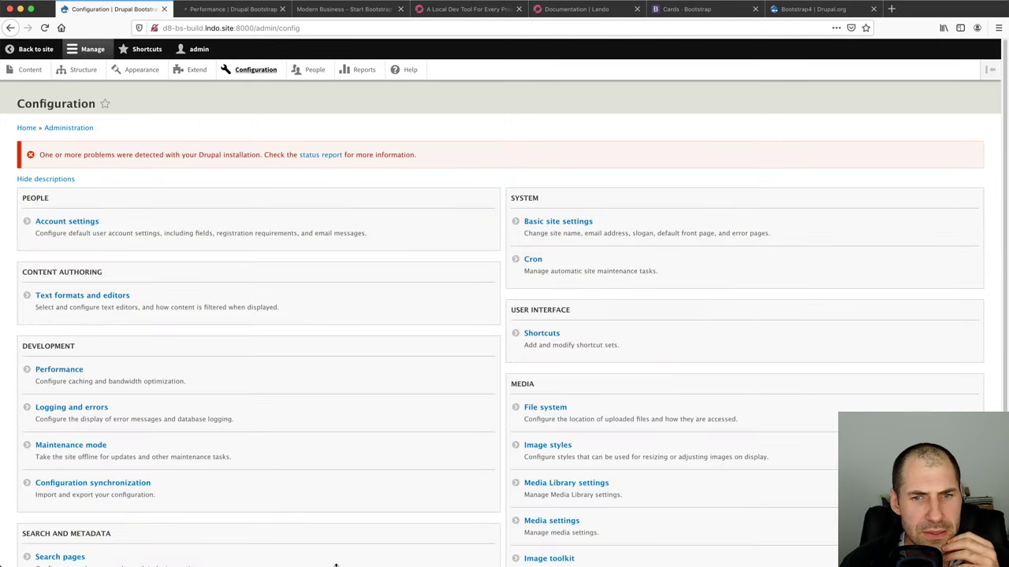
click(219, 11)
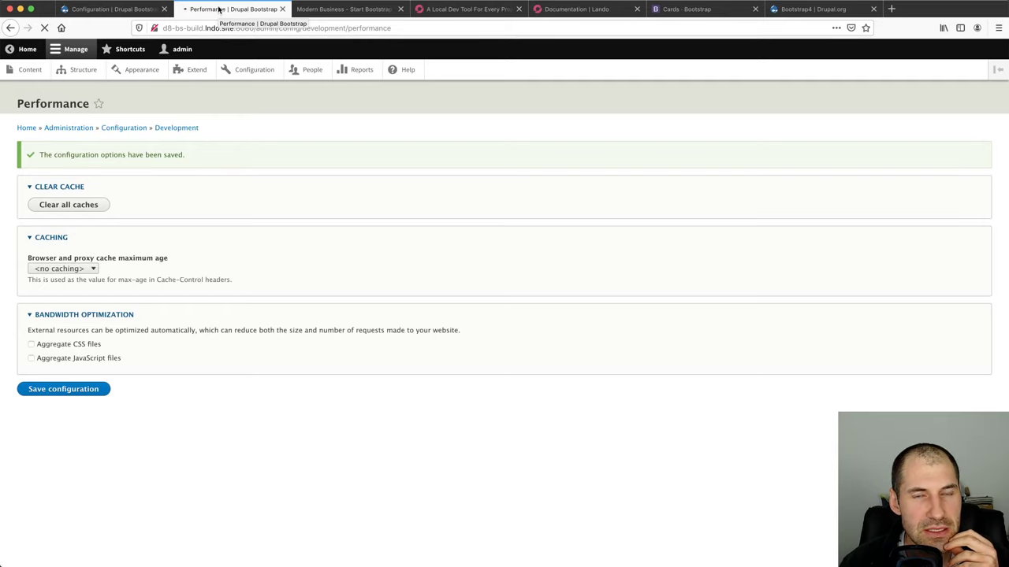
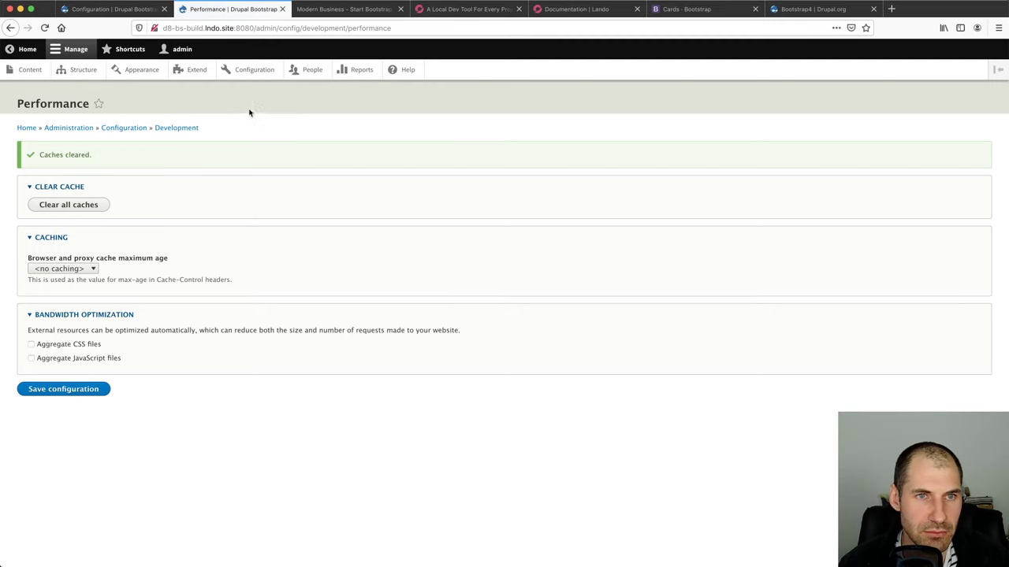
Load the Drupal content overview with the URL port corrected from 8000 to 8080
click(89, 11)
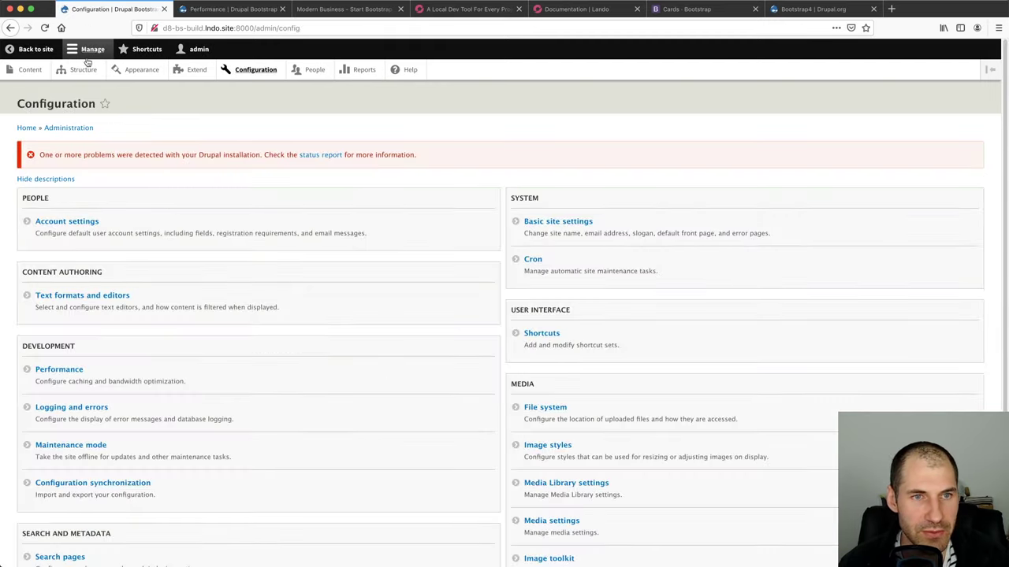
click(37, 72)
double_click(245, 28)
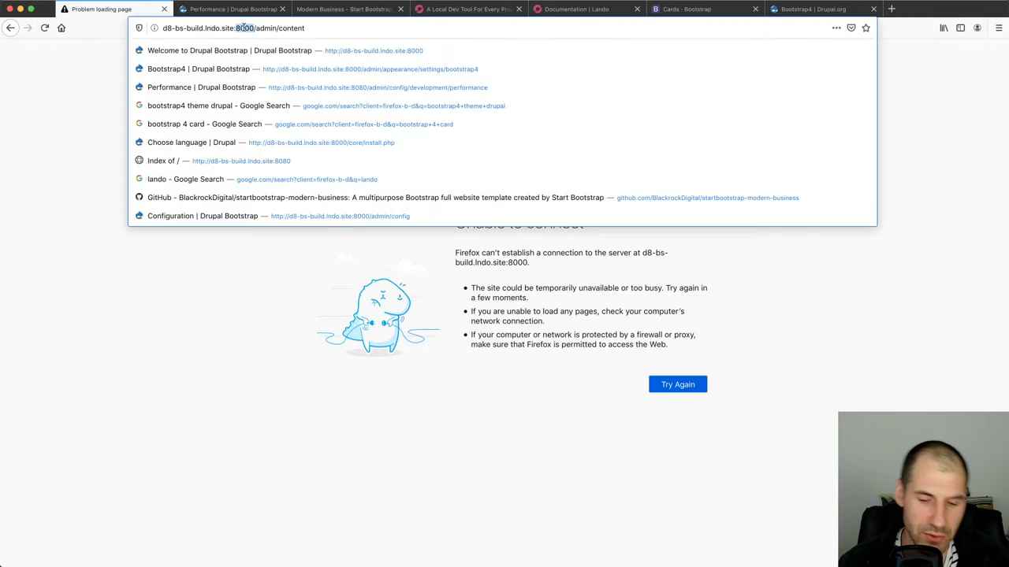
text(8080)
key(Return)
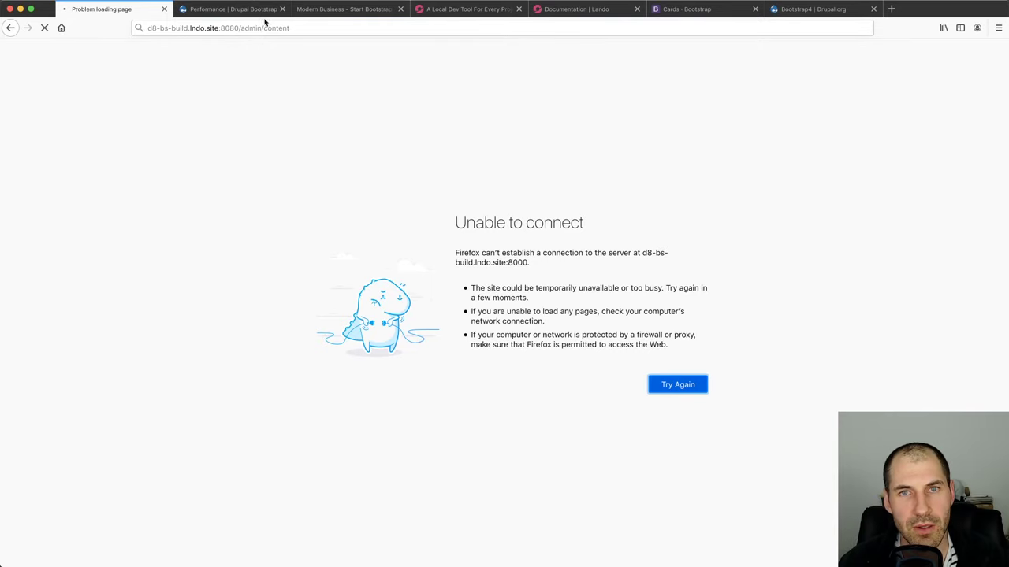
Check the Performance page, then go to the Appearance theme overview
click(256, 10)
click(110, 9)
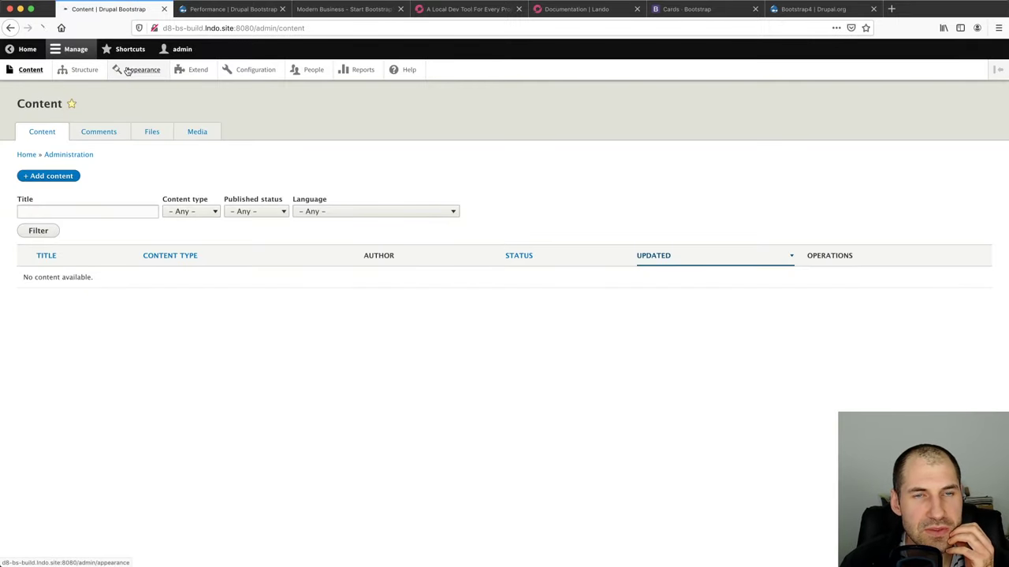
click(128, 70)
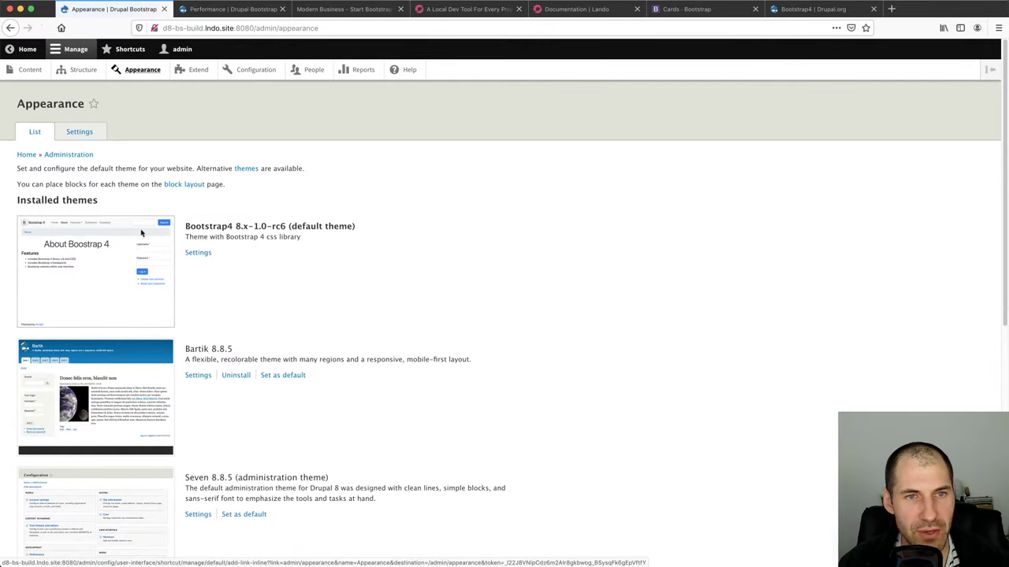
Create a Bootstrap4 subtheme named WW Bootstrap4 with machine name ww_bootstrap4
click(204, 252)
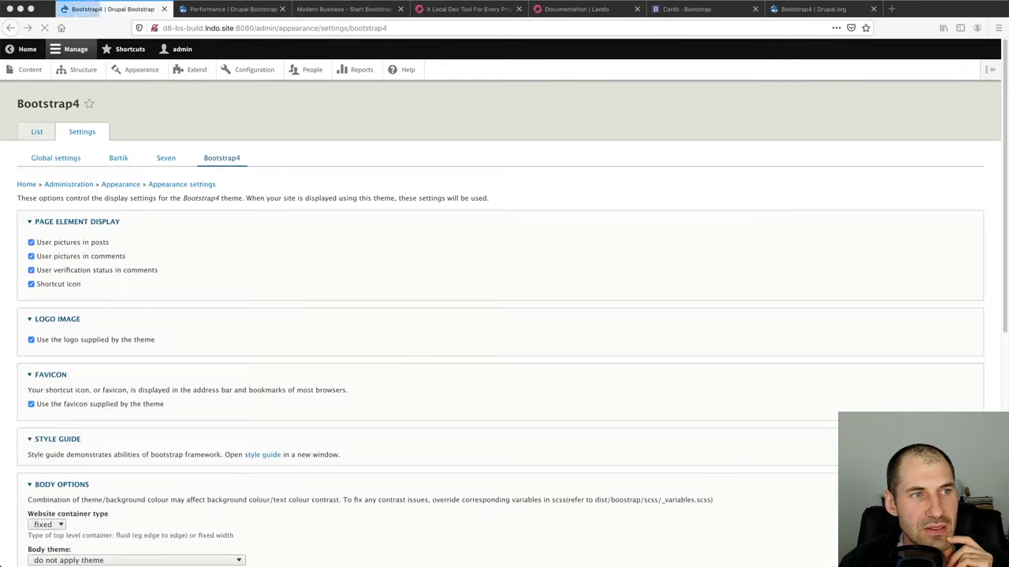
scroll(48, 337, down, 1)
scroll(47, 337, down, 5)
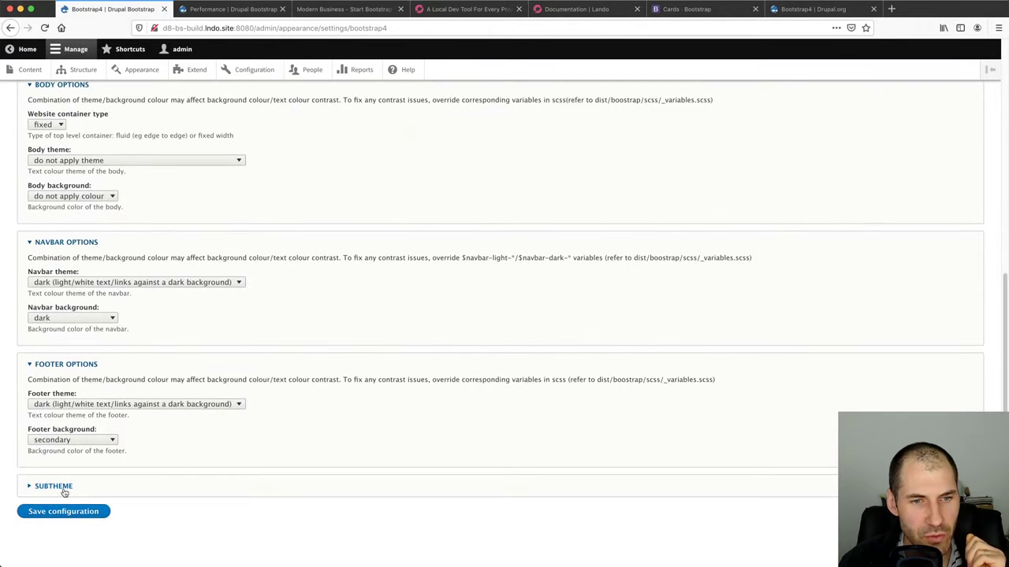
click(61, 487)
scroll(63, 489, down, 2)
click(78, 414)
text(WW Bootstrap4)
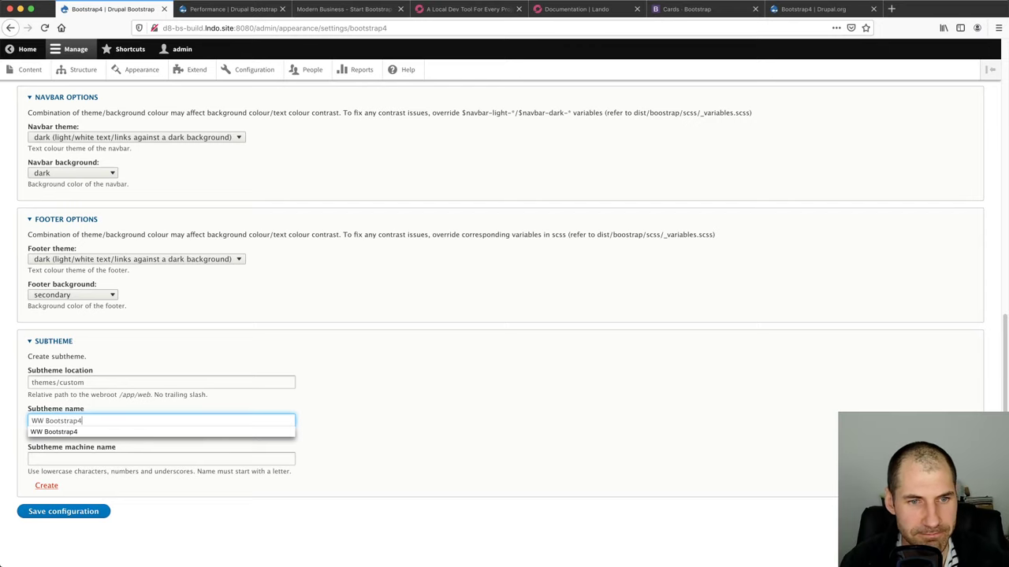
key(Tab)
text(ww_)
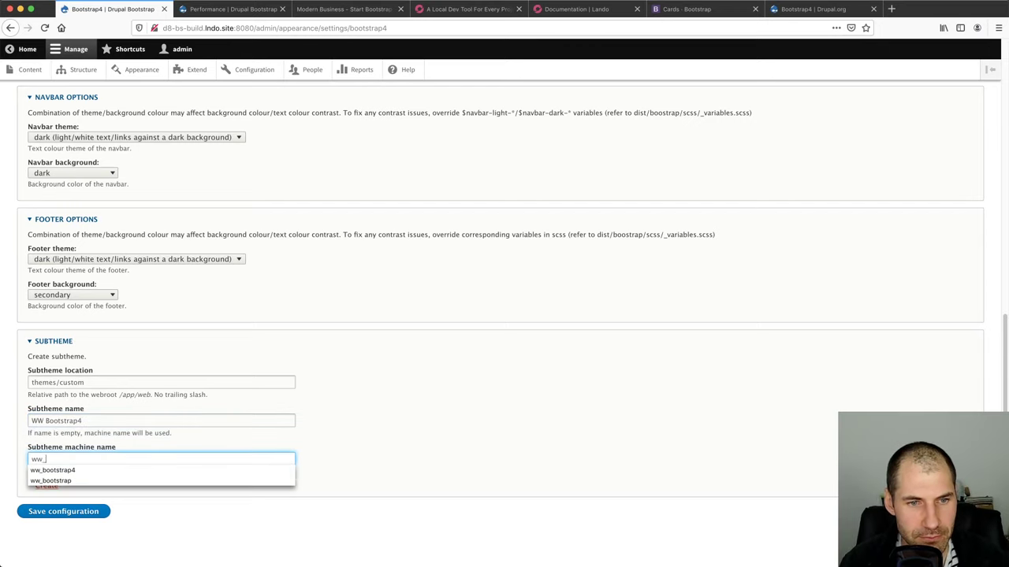
key(Down)
key(Return)
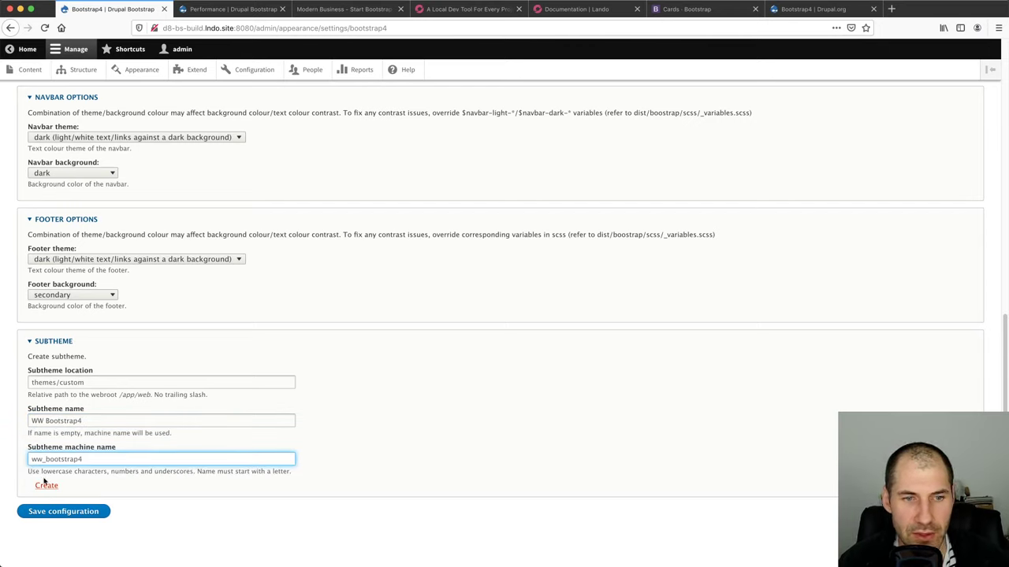
click(45, 487)
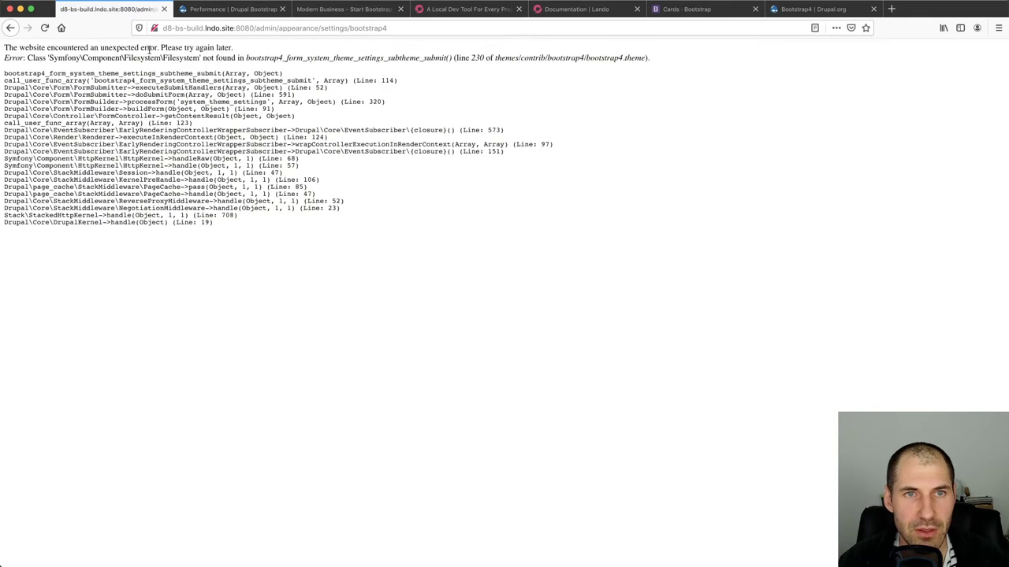
Copy the missing Filesystem class and the failing function name from the error message
double_click(180, 58)
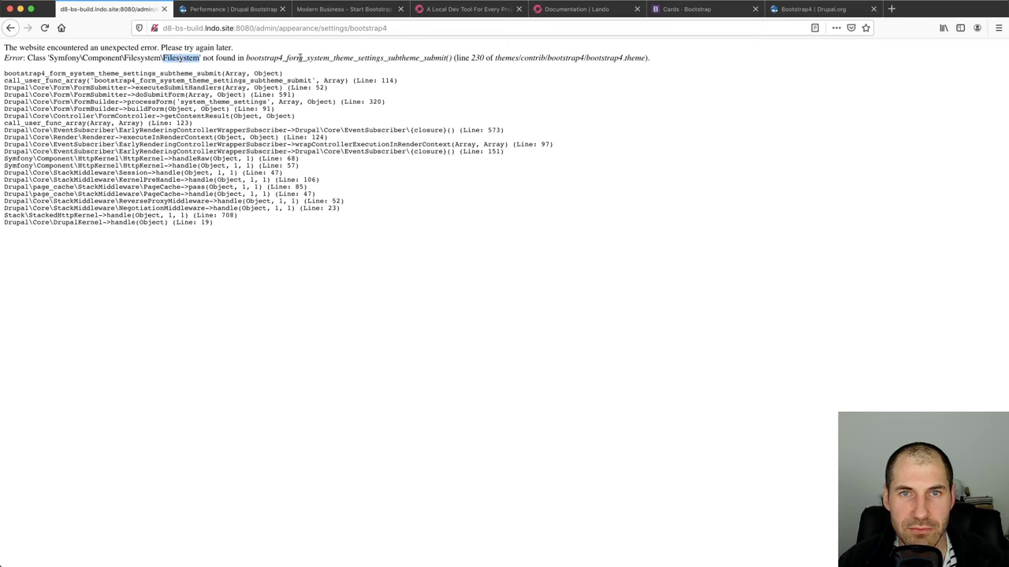
double_click(353, 58)
key(super+c)
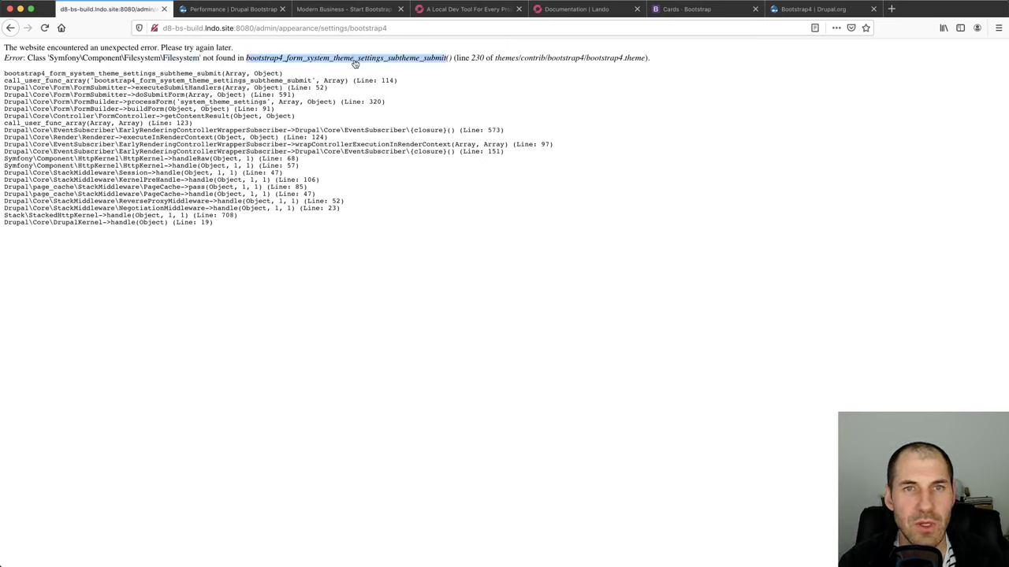
key(super+Tab)
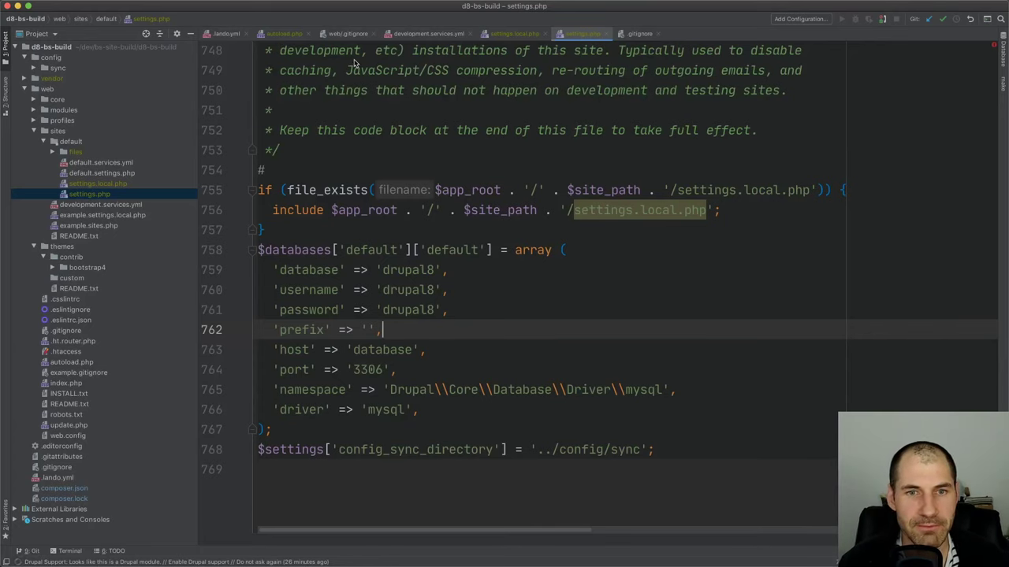
Look up the failing subtheme submit function in bootstrap4.theme with Search Everywhere
click(581, 251)
key(shift)
key(shift)
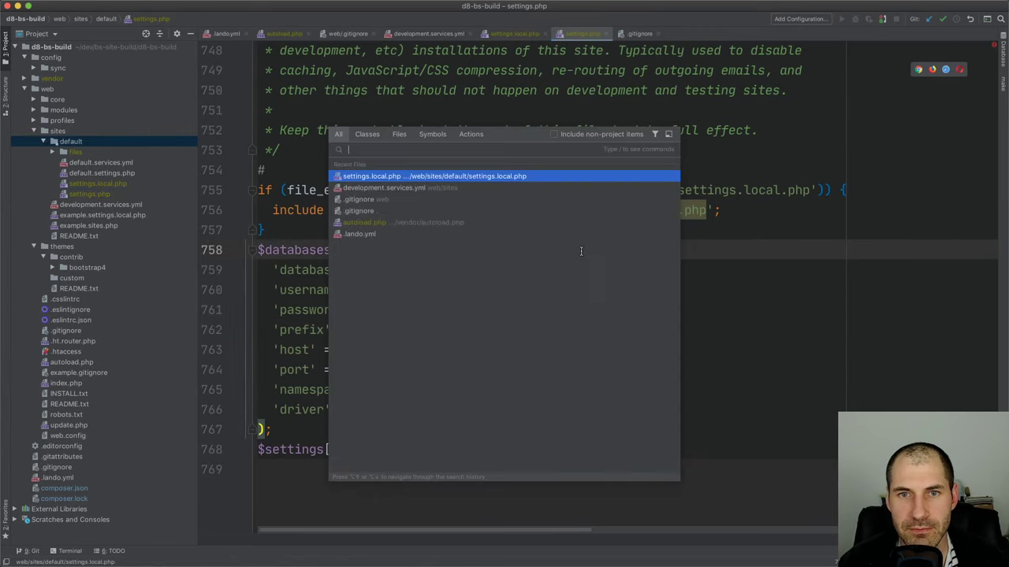
key(super+v)
key(Return)
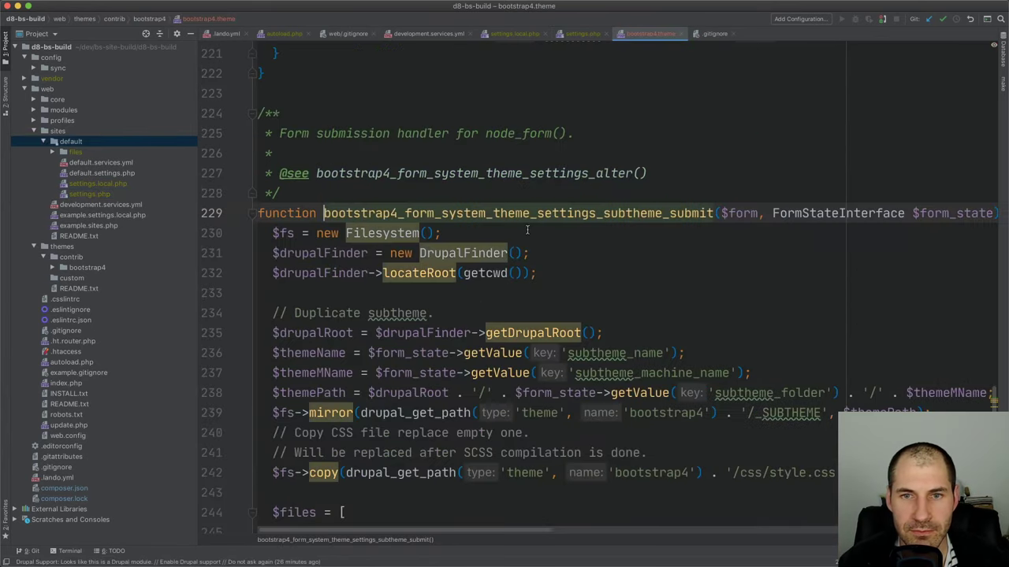
super+click(378, 233)
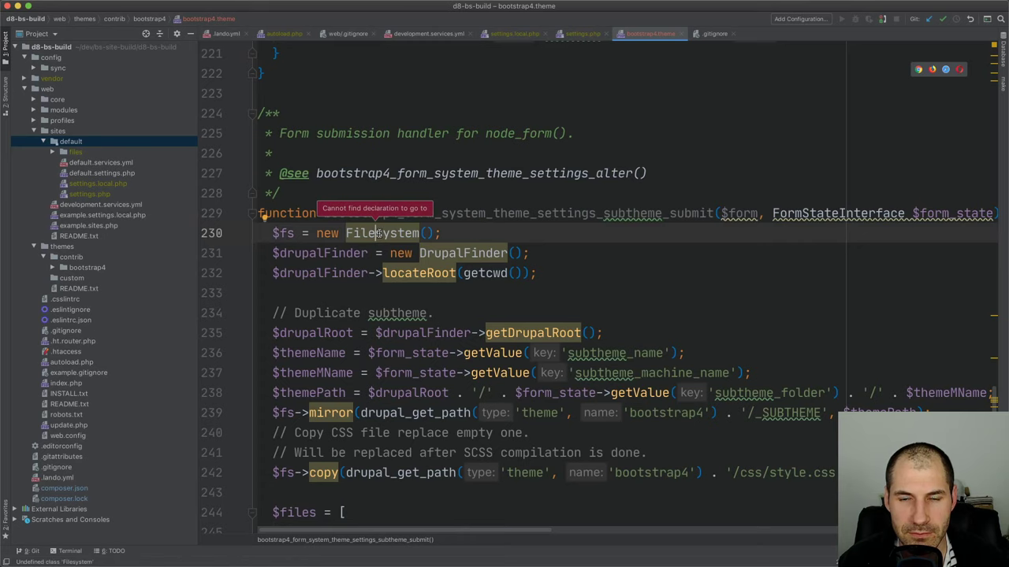
Unfold the imports and select the unresolved Symfony\Component\Filesystem\Filesystem use statement
scroll(401, 180, up, 20)
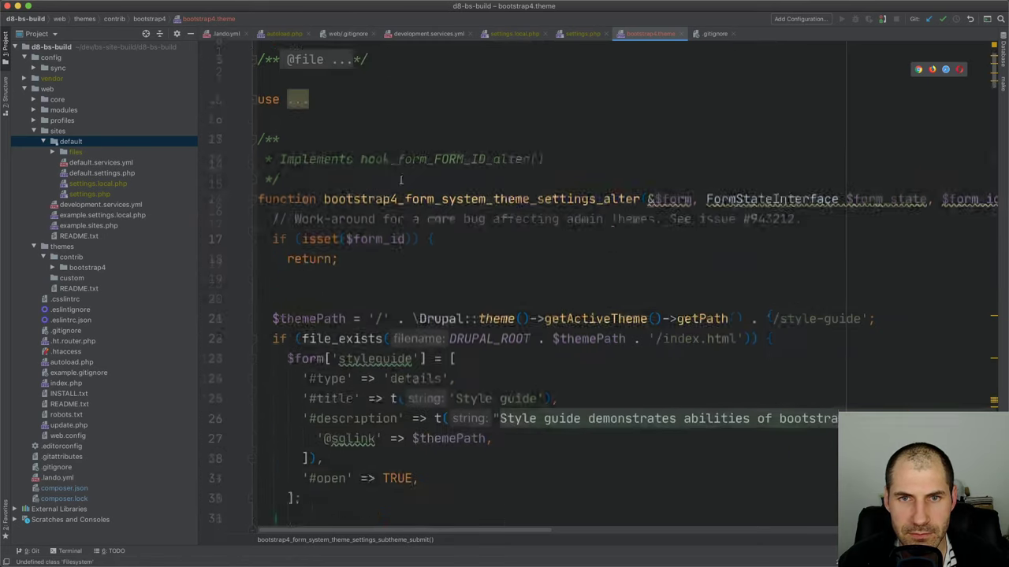
scroll(400, 181, up, 2)
click(254, 133)
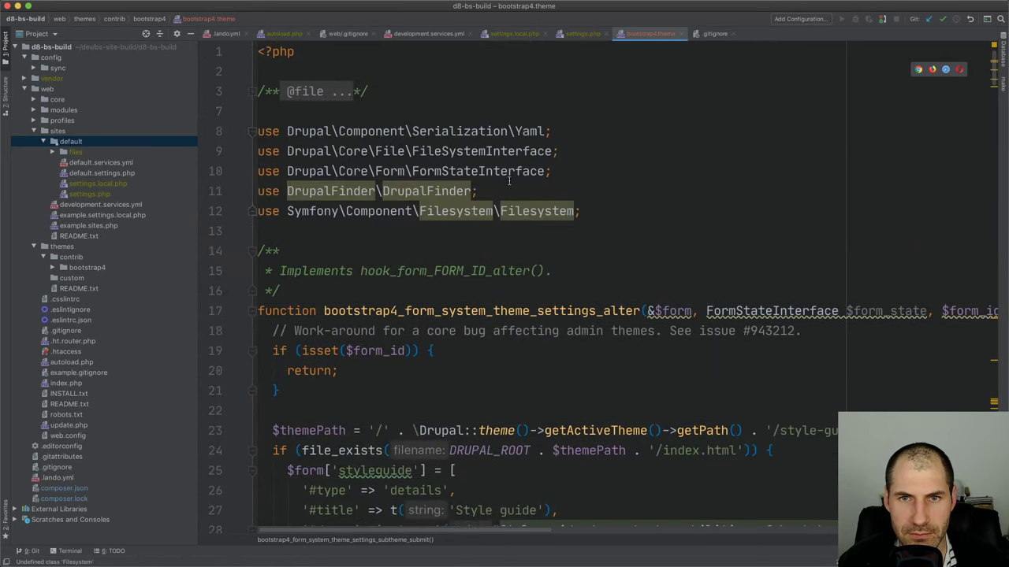
double_click(533, 211)
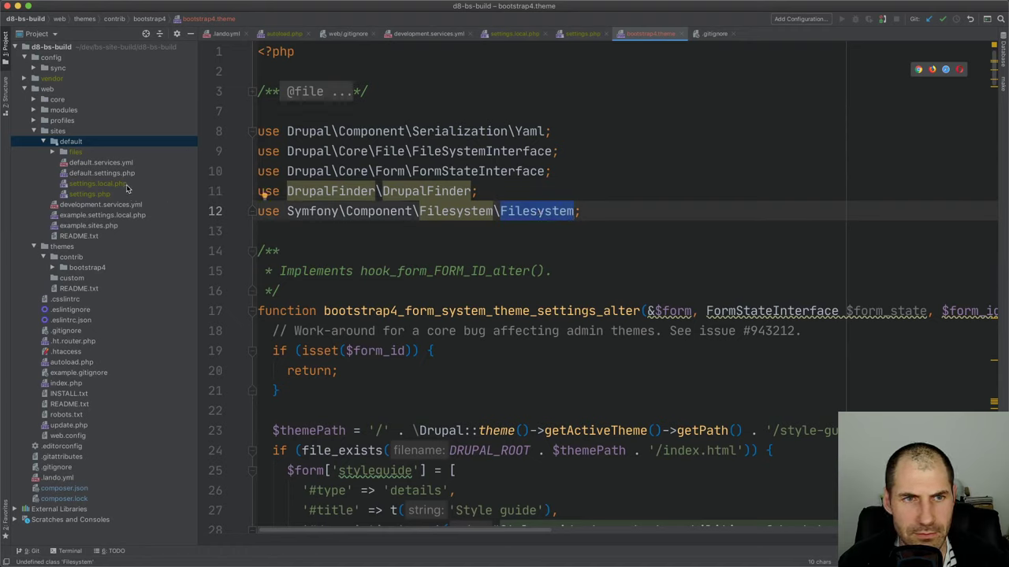
double_click(92, 144)
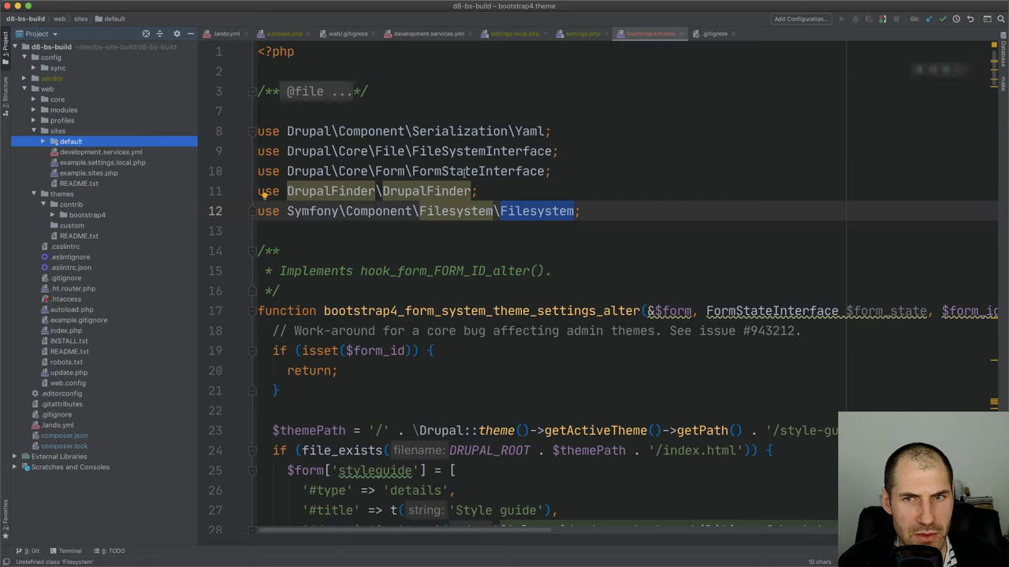
double_click(92, 195)
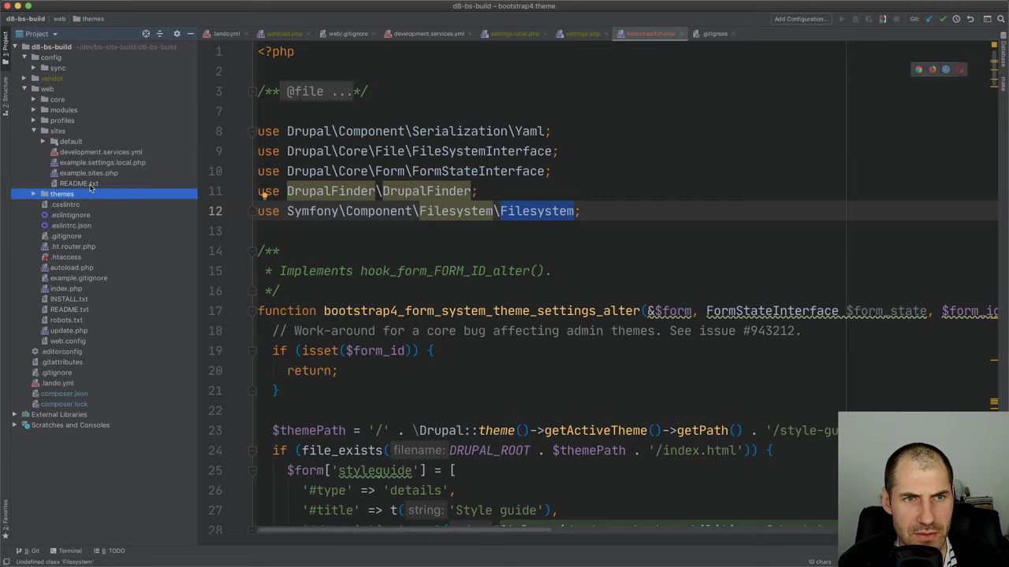
double_click(560, 211)
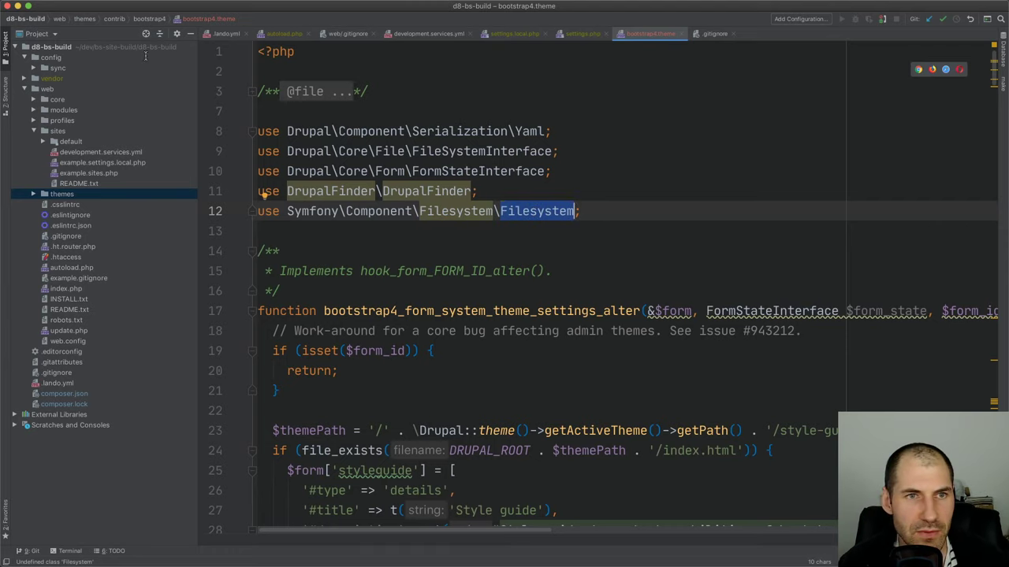
click(52, 48)
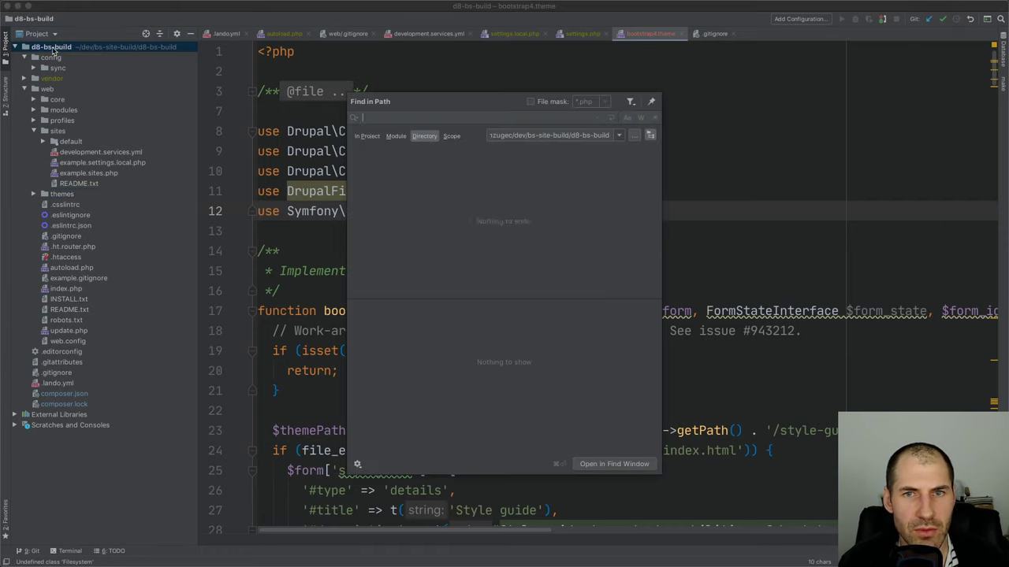
Search the project for the full Symfony Filesystem class path and open BuildTestTest.php
key(super+shift+f)
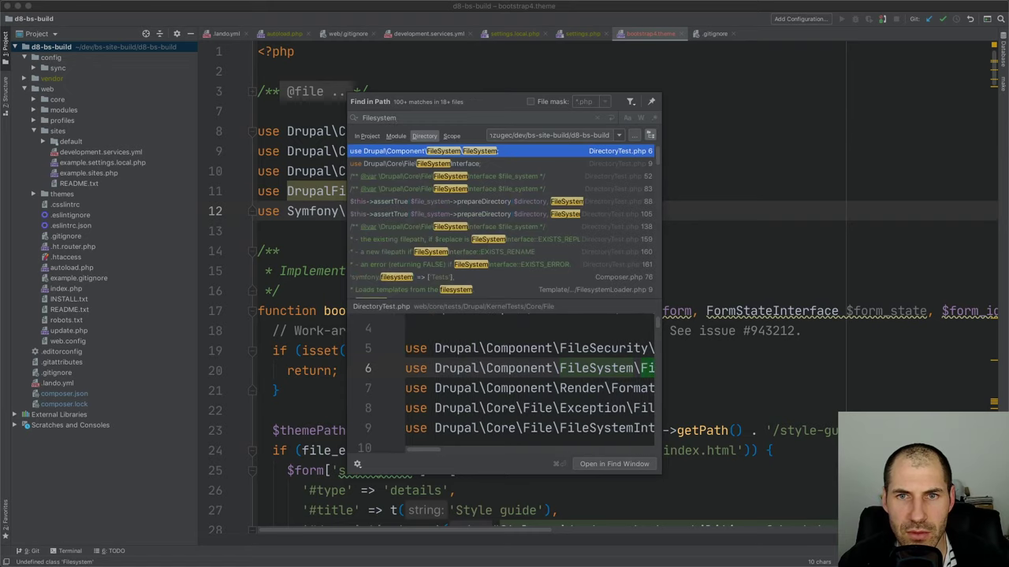
key(Escape)
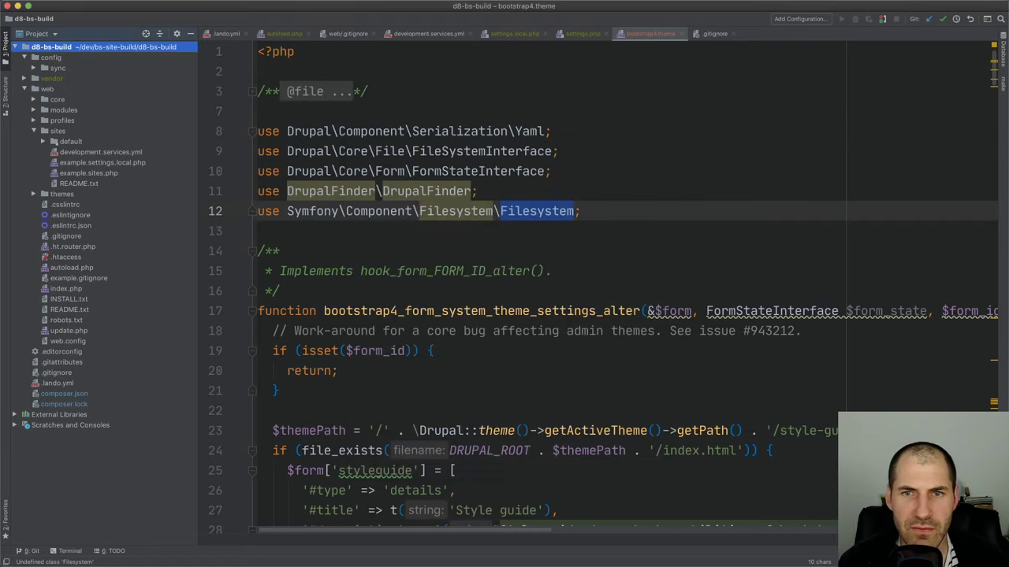
key(Up)
drag(574, 210, 289, 207)
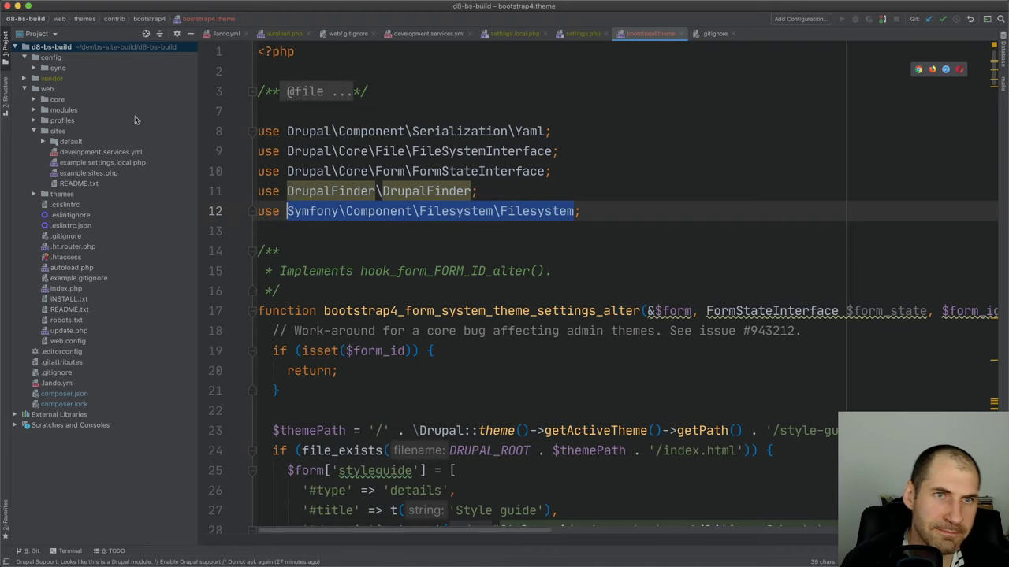
click(97, 49)
key(super+shift+f)
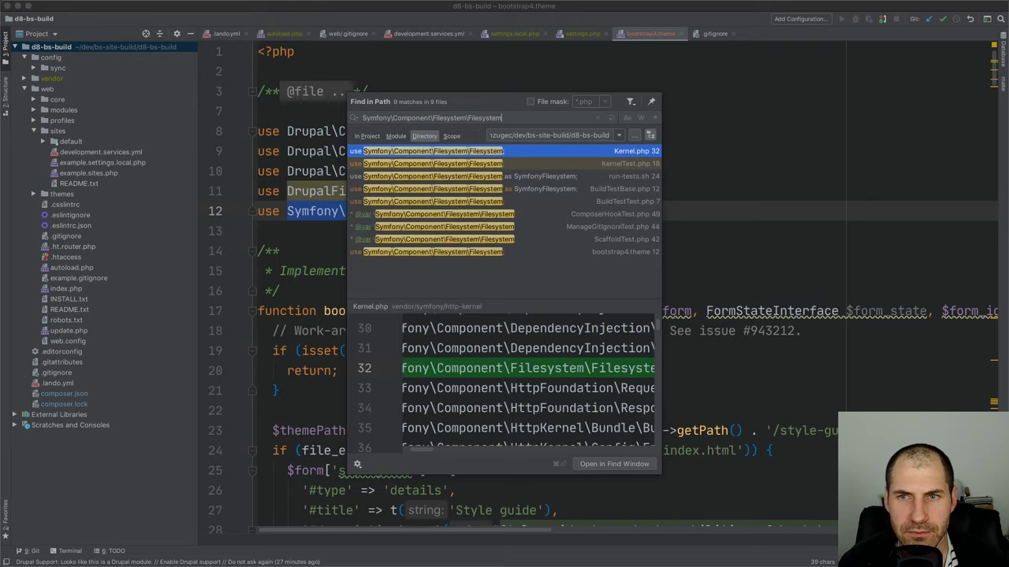
key(Down)
key(Down)
key(Down)
key(Down)
key(Down)
key(Down)
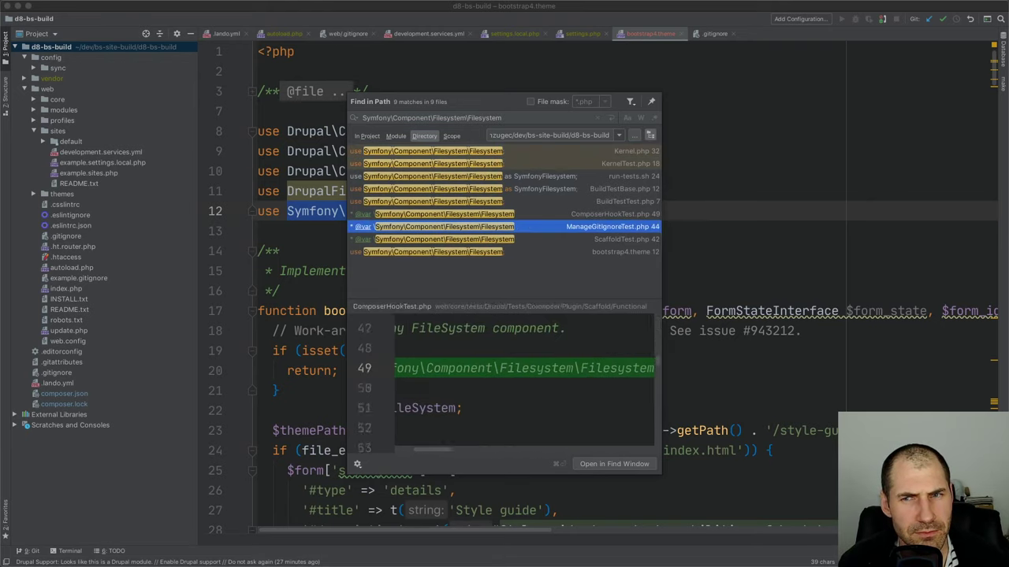
key(Up)
key(Up)
key(Return)
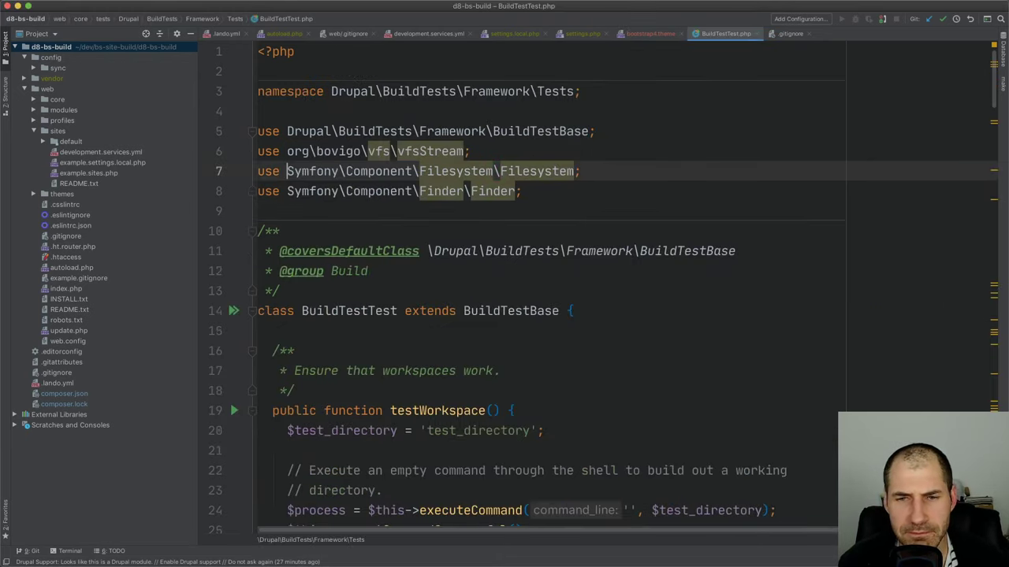
Inspect the vfsStream and Symfony Filesystem imports on lines 6 and 7
click(641, 158)
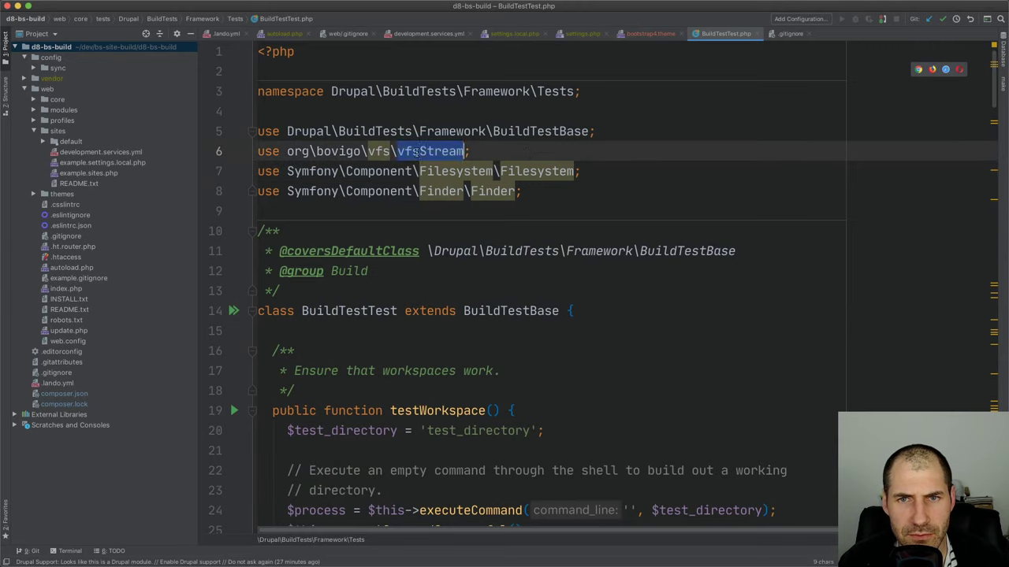
click(554, 171)
double_click(554, 171)
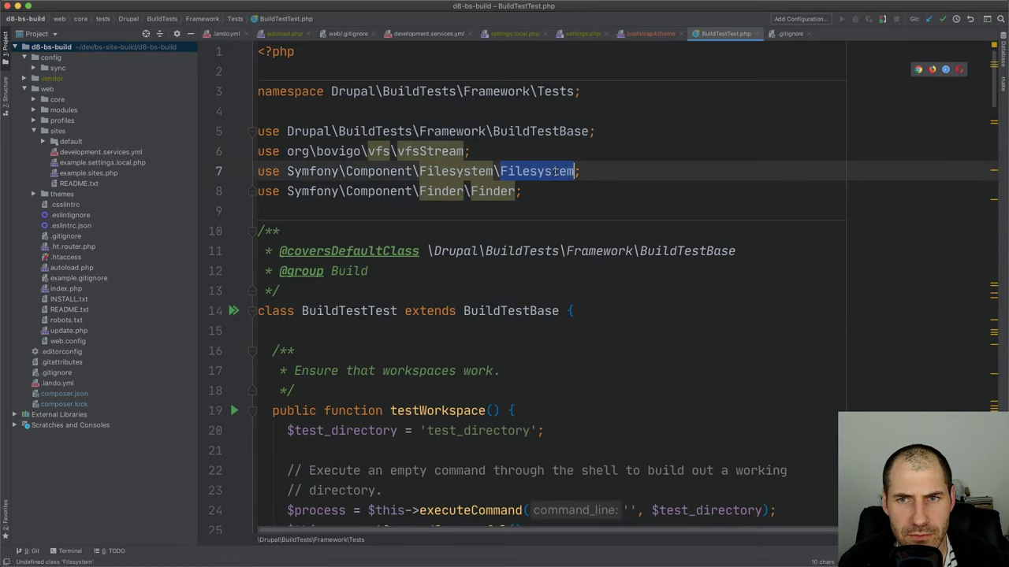
click(677, 223)
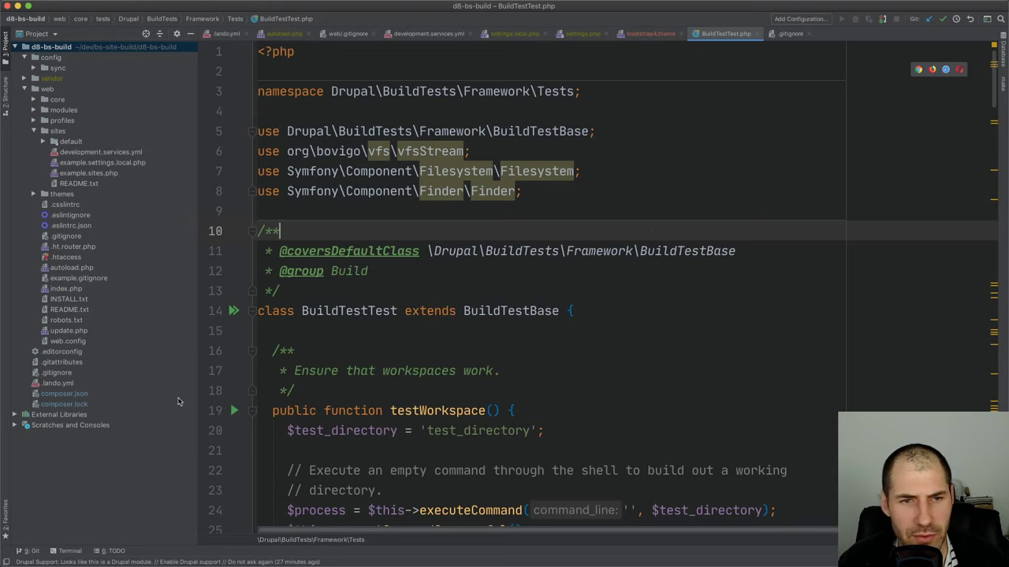
Open composer.json and scroll through its requirements
double_click(76, 392)
scroll(414, 333, down, 5)
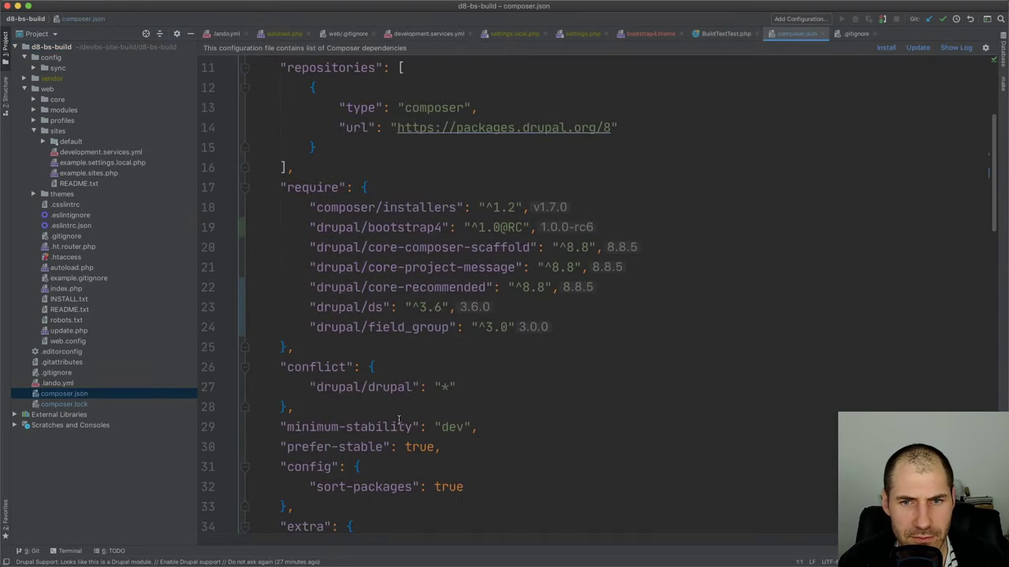
scroll(371, 297, down, 10)
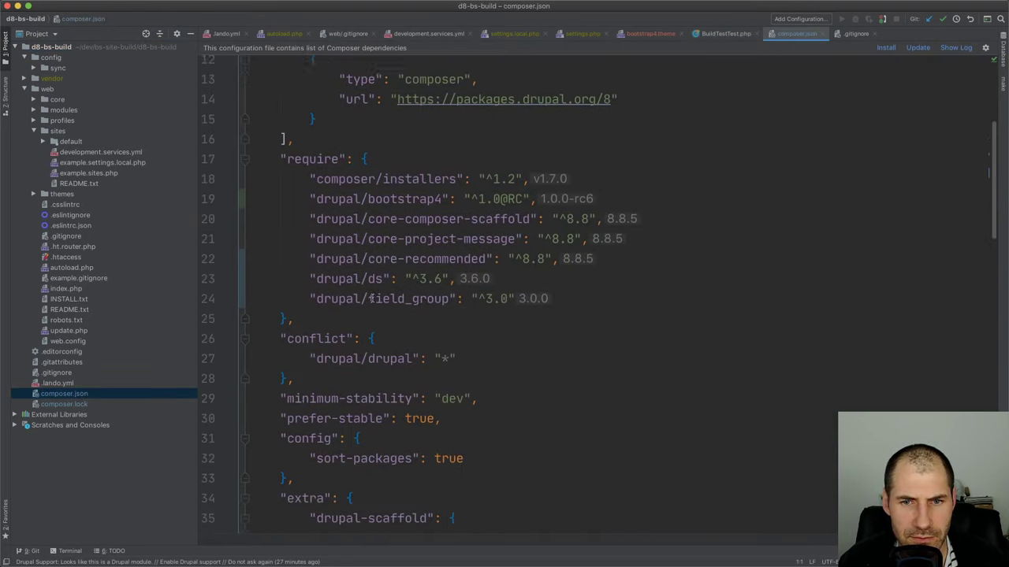
scroll(371, 298, down, 10)
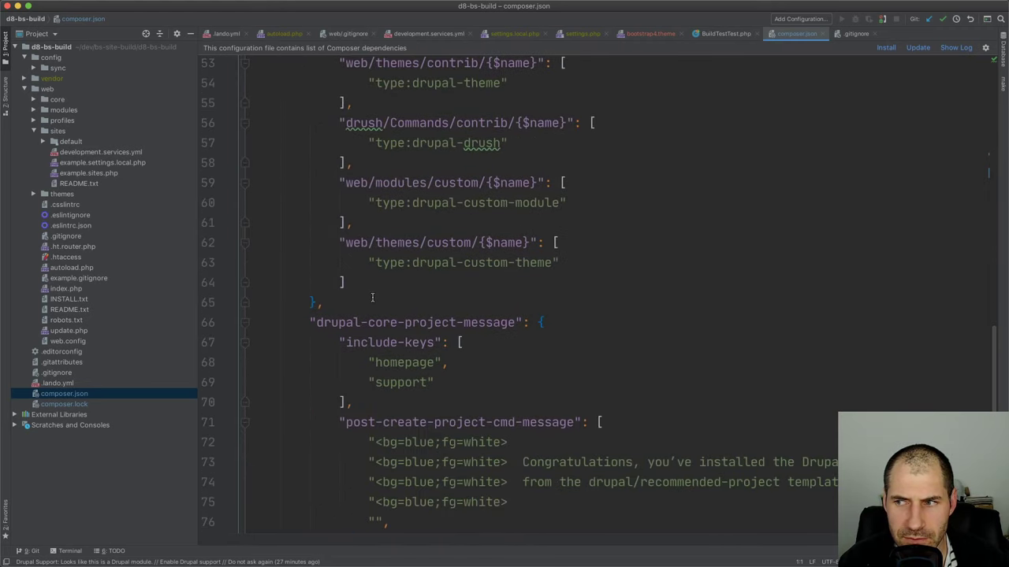
scroll(372, 297, down, 5)
scroll(373, 297, up, 5)
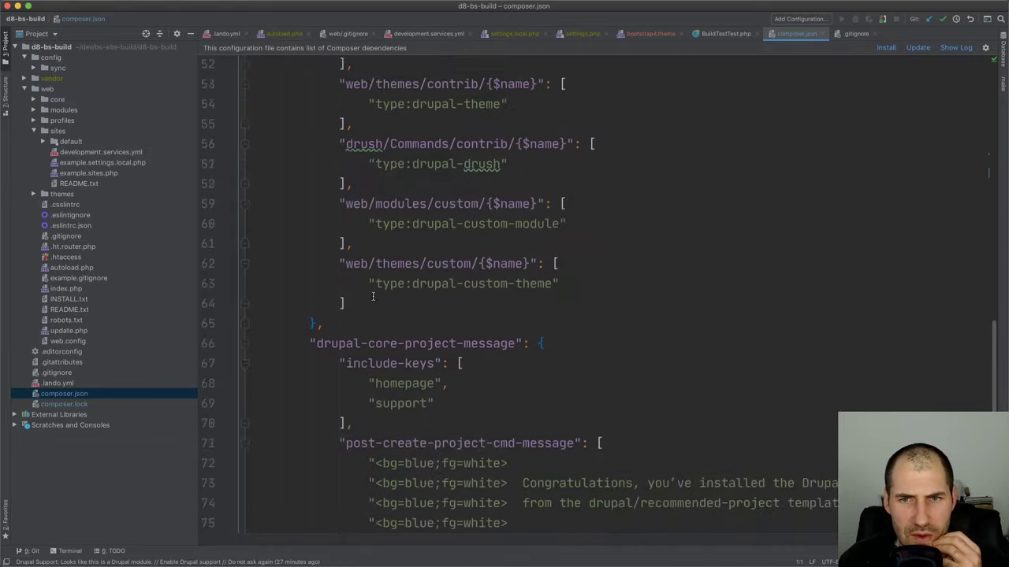
scroll(372, 297, up, 15)
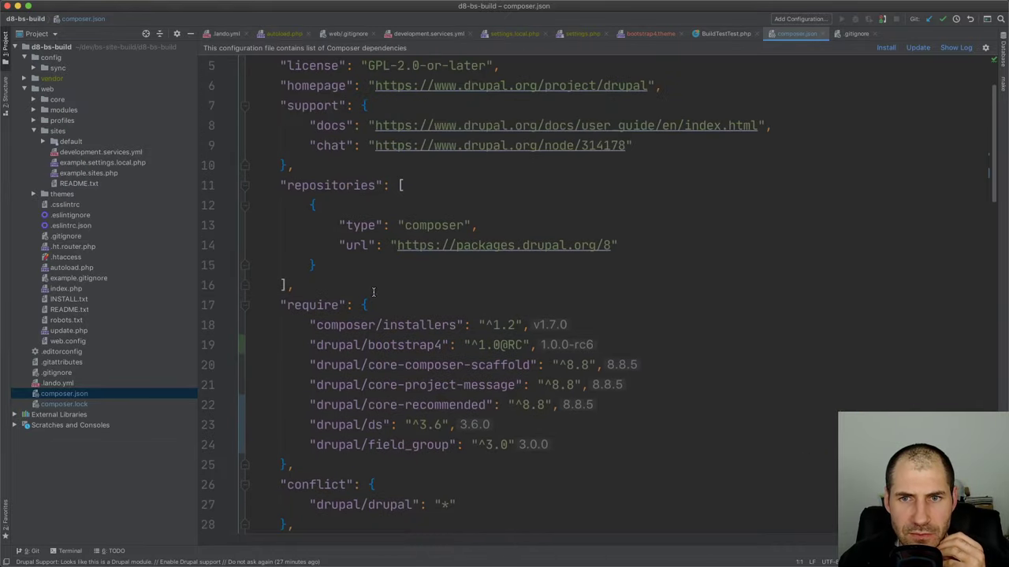
scroll(372, 293, up, 2)
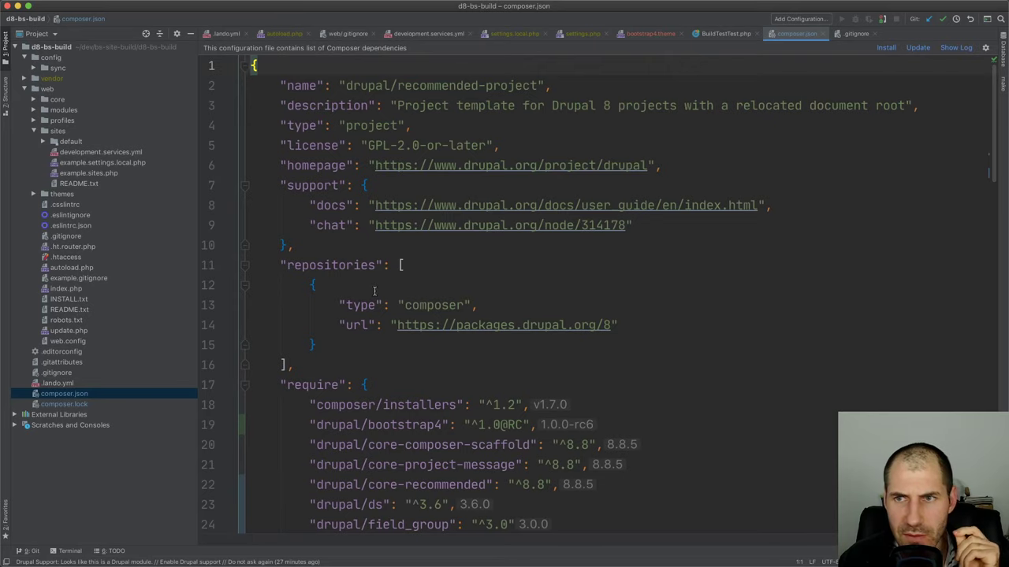
scroll(382, 296, down, 1)
Expand vendor > symfony to list the installed Symfony component packages
double_click(57, 131)
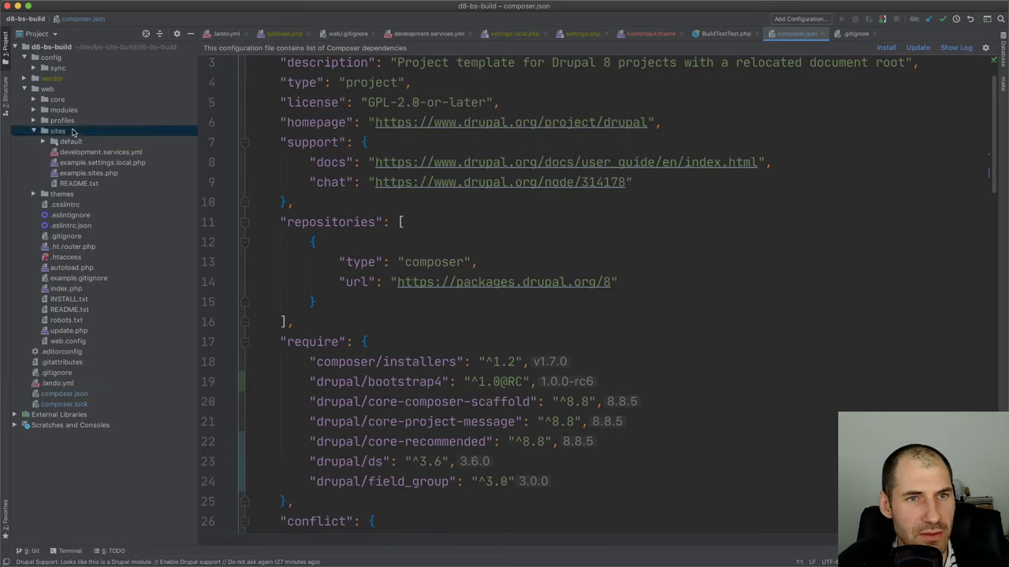
double_click(52, 78)
double_click(65, 225)
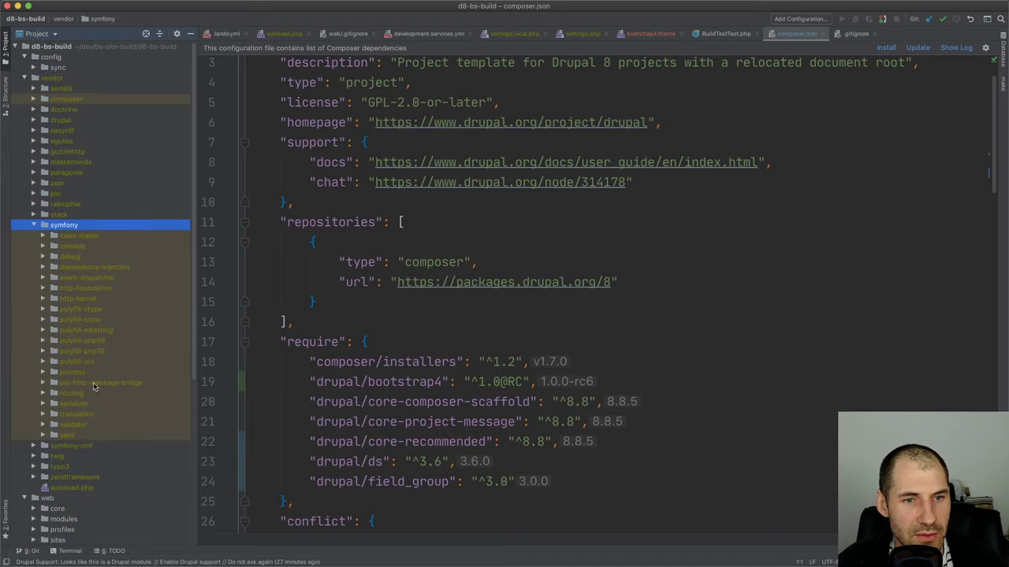
click(88, 403)
double_click(86, 226)
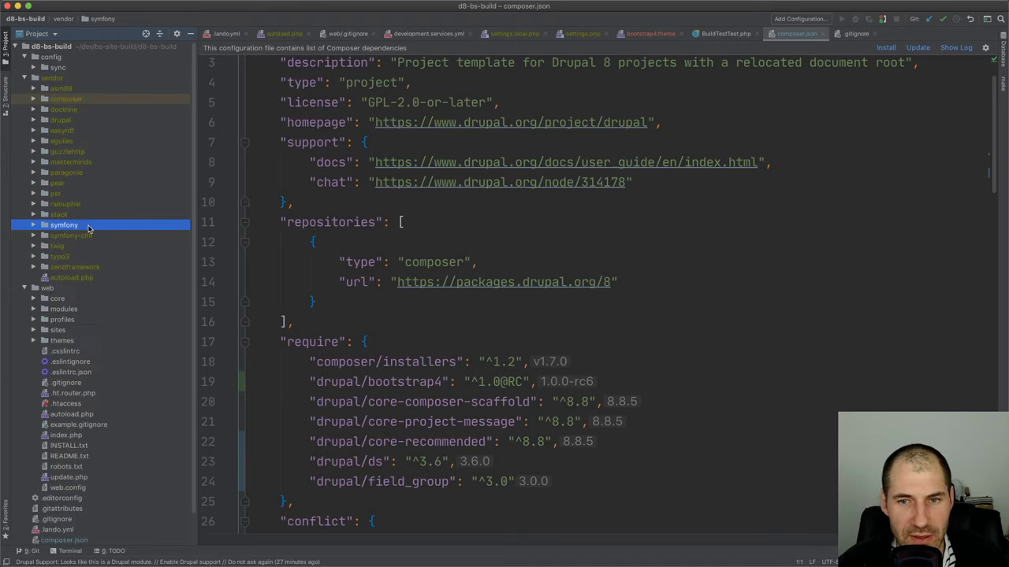
scroll(107, 316, down, 2)
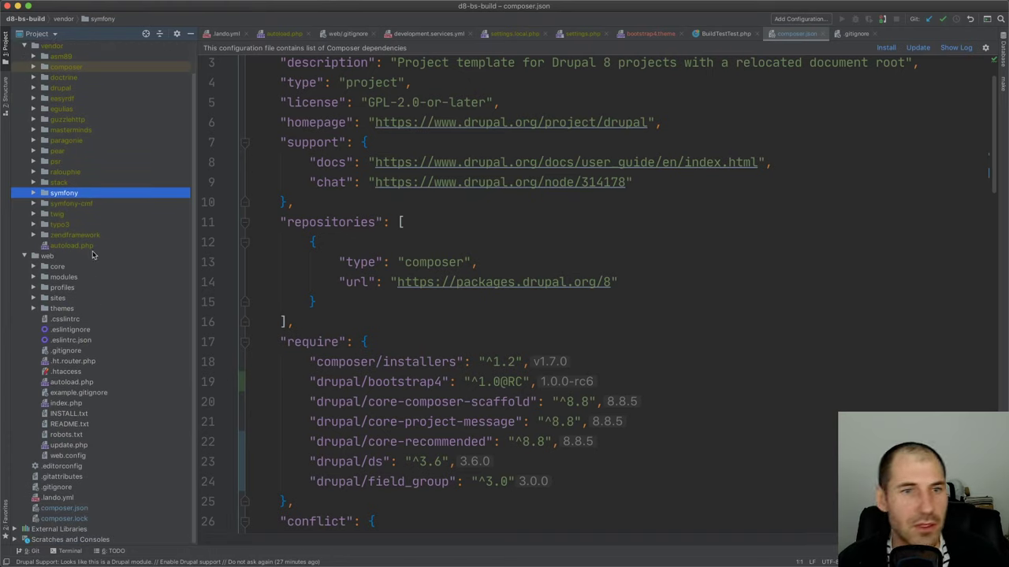
double_click(79, 193)
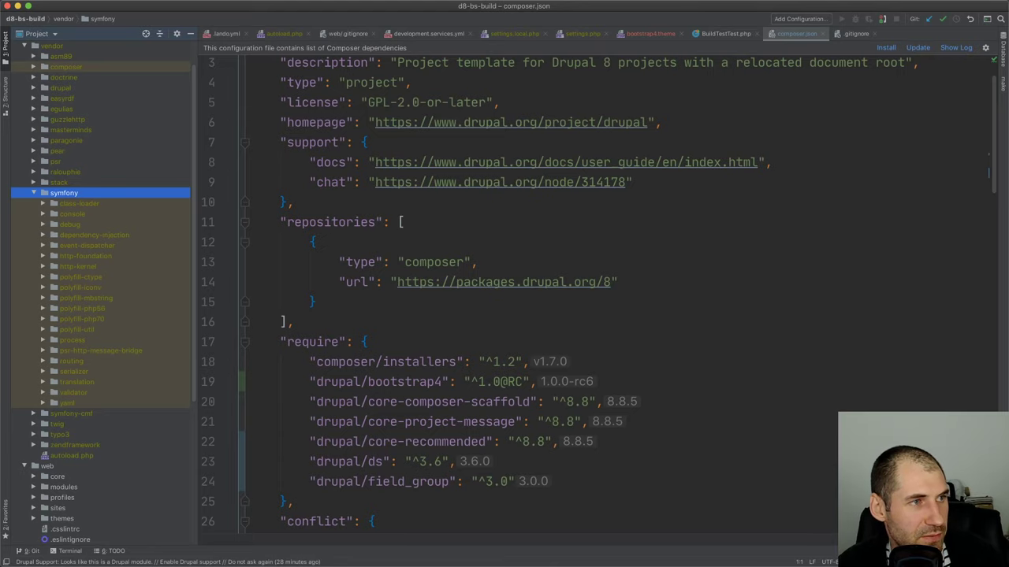
key(super+o)
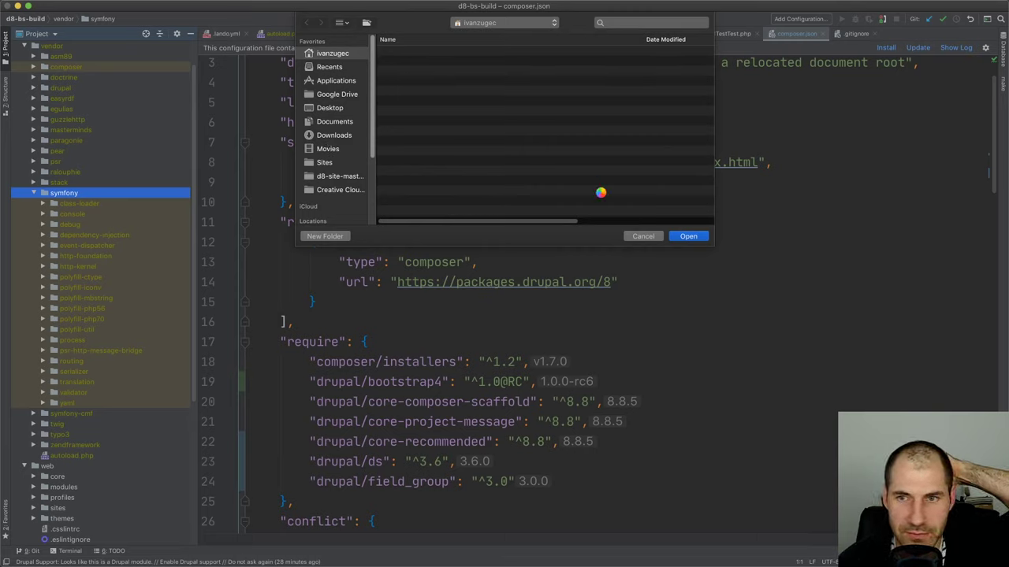
Dismiss the file-open dialog to reach the sites/default folder in Finder
key(Escape)
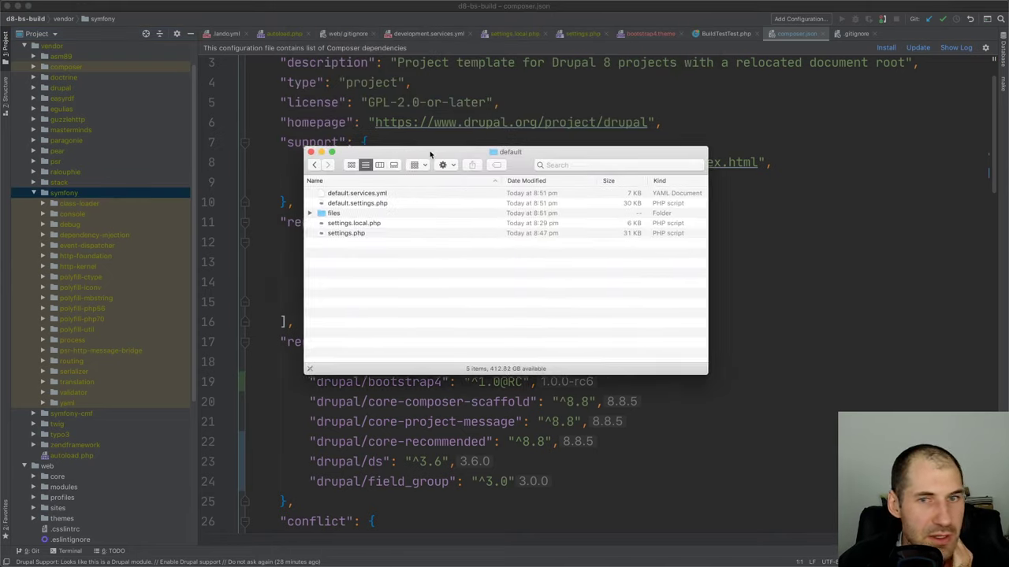
Navigate through Finder's path menu to bs-site-build and open the bs-build project
super+click(469, 151)
click(478, 182)
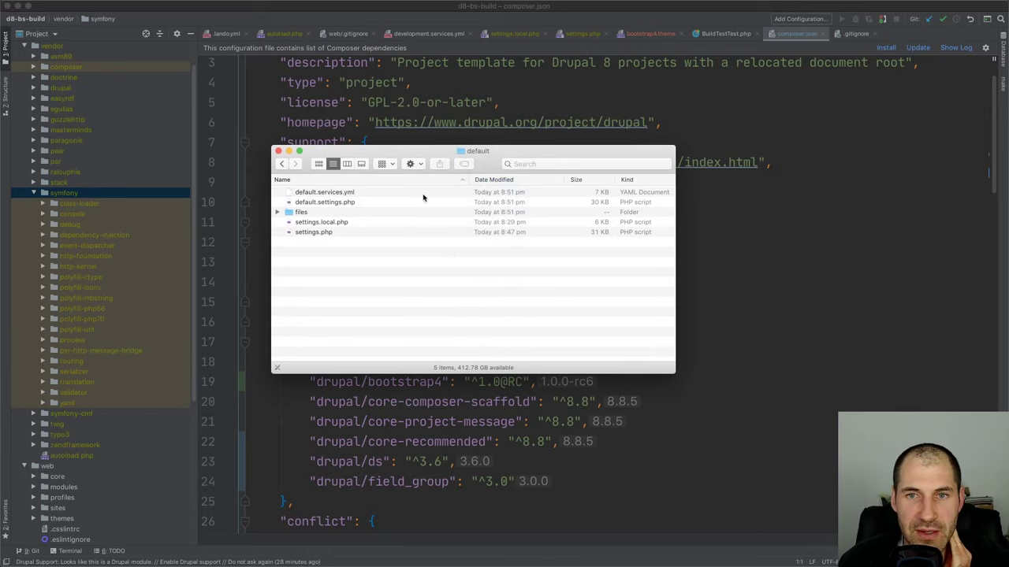
super+click(469, 152)
click(465, 162)
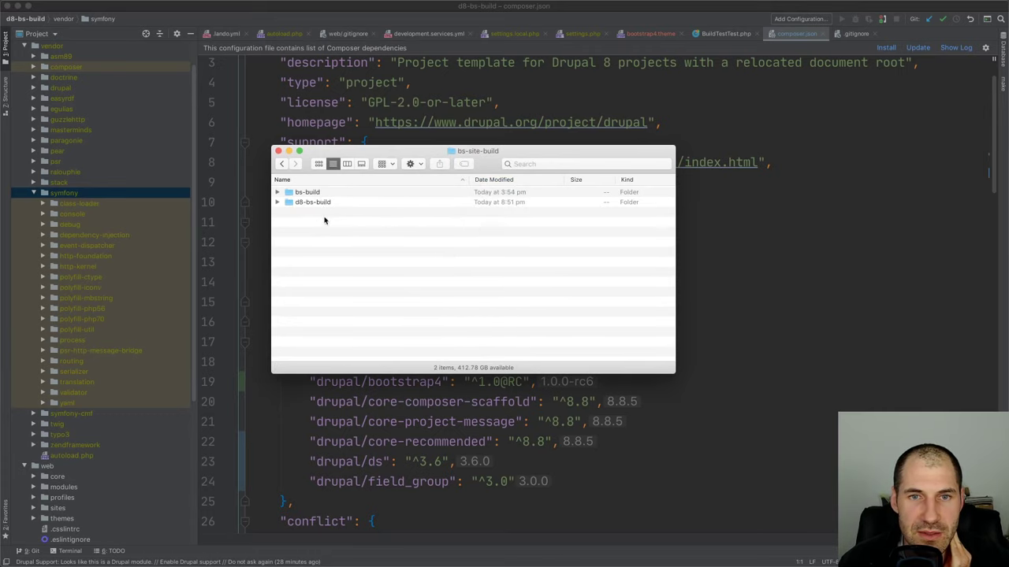
double_click(325, 202)
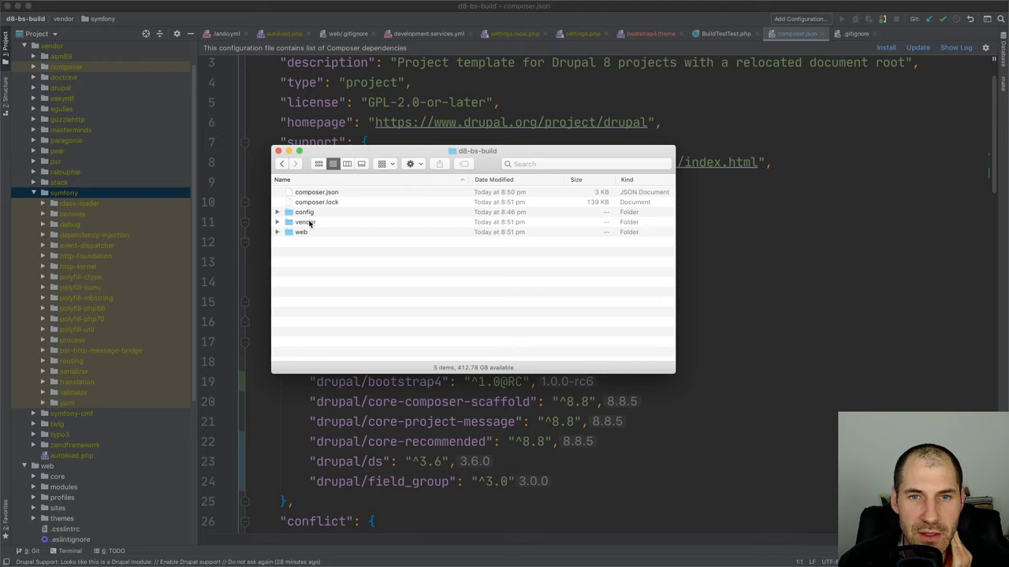
super+click(479, 151)
click(466, 162)
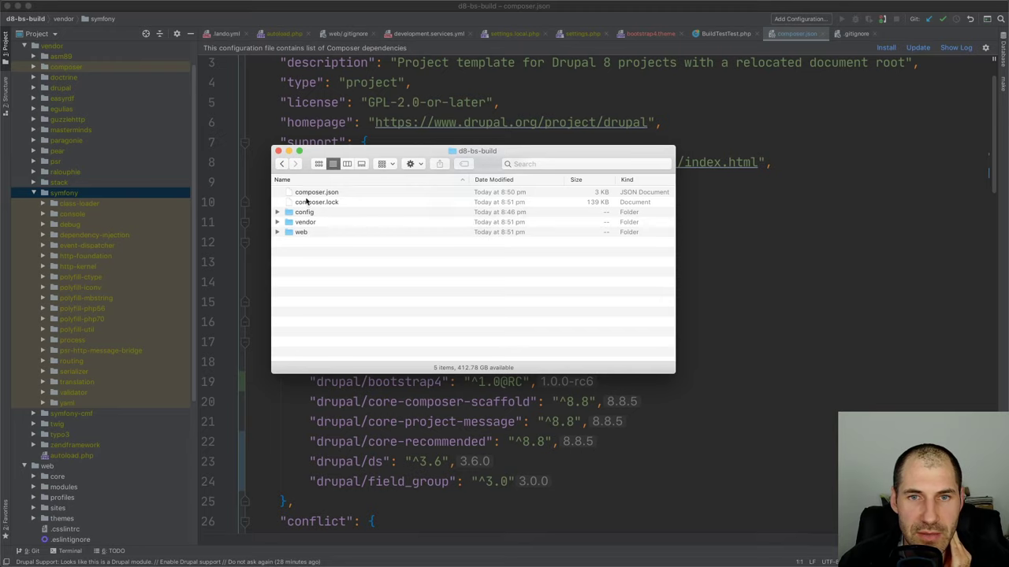
double_click(313, 193)
Open vendor > symfony > filesystem to find Filesystem.php, then go back to PhpStorm
double_click(311, 223)
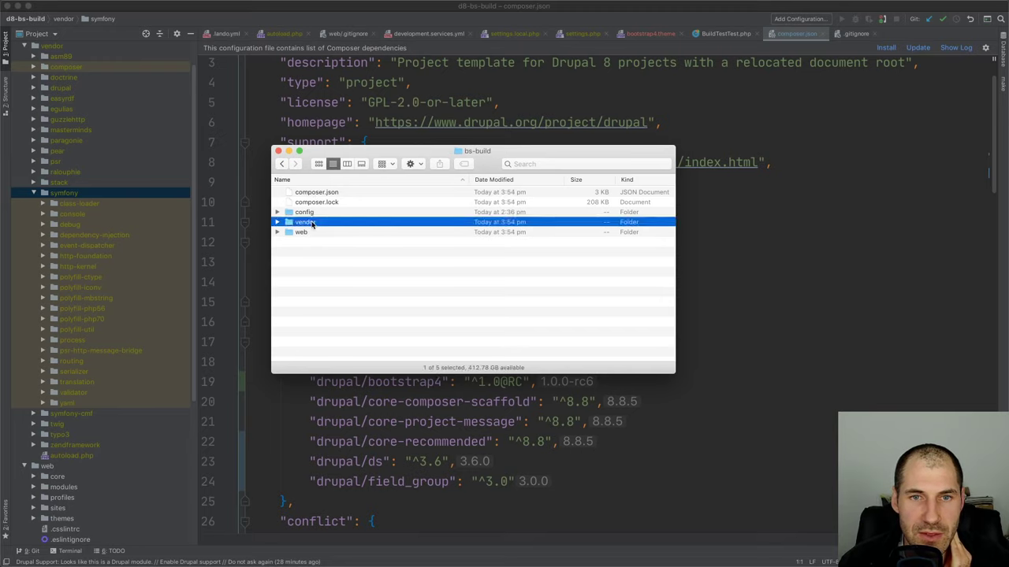
scroll(331, 281, down, 5)
scroll(349, 269, down, 3)
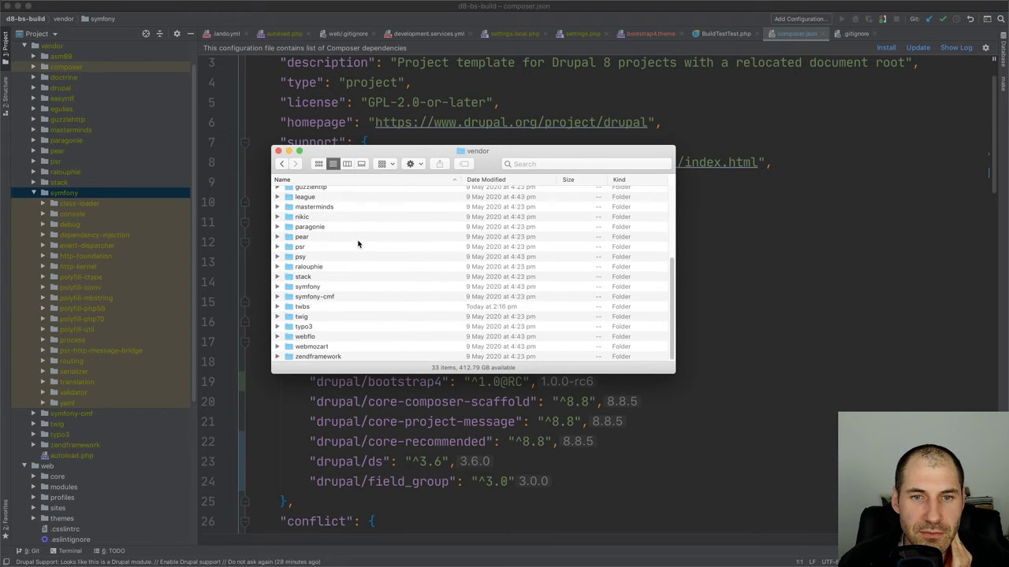
double_click(328, 288)
scroll(342, 293, down, 3)
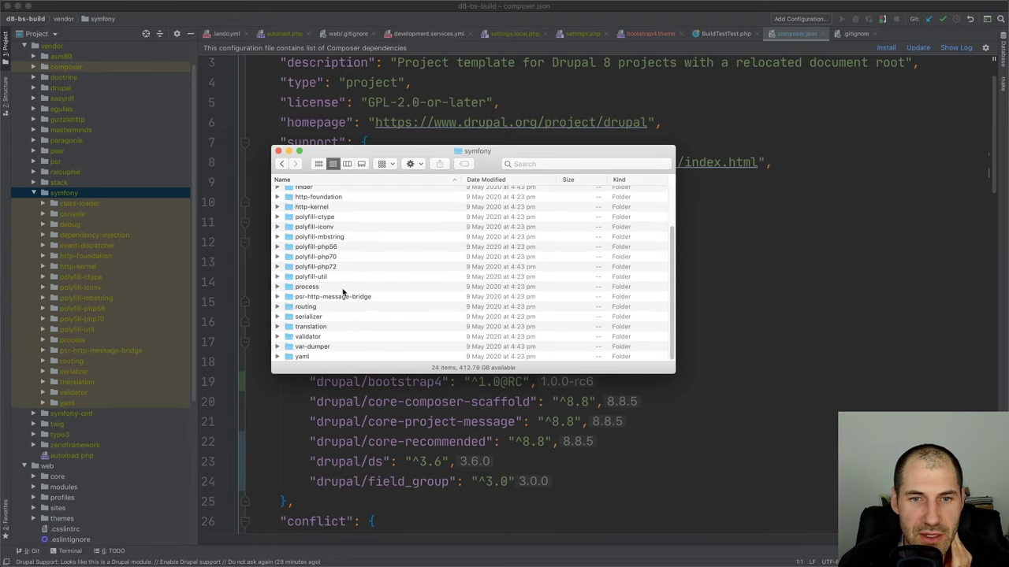
scroll(345, 292, up, 3)
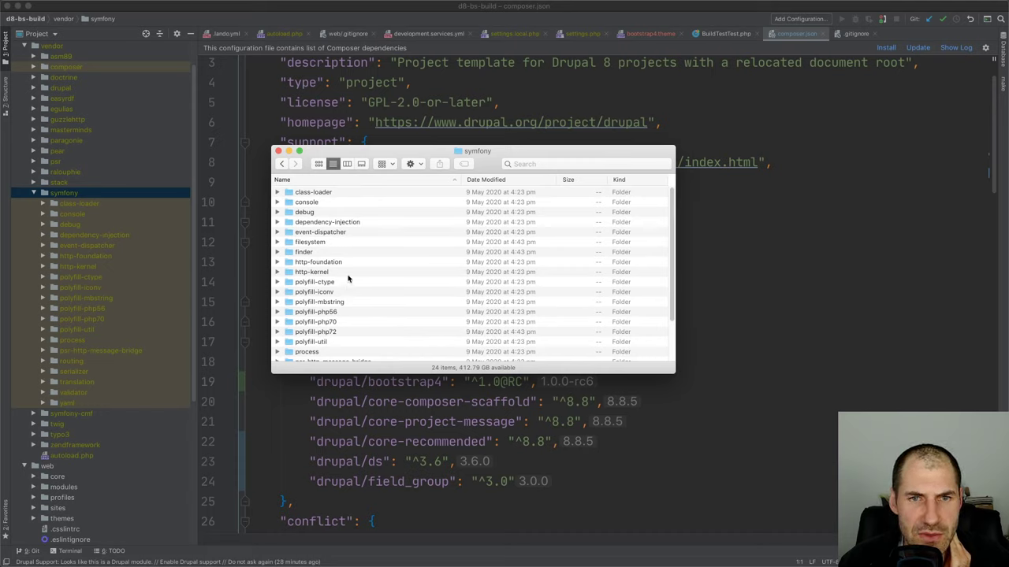
double_click(339, 243)
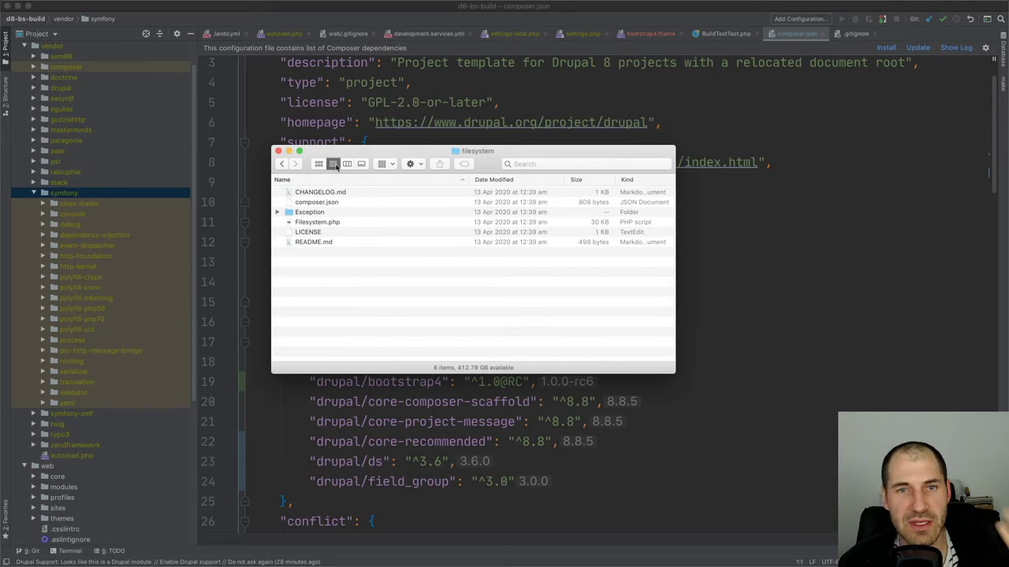
click(860, 216)
Search composer.lock for 'filesystem' and compare with the filesystem package folder in Finder
double_click(63, 193)
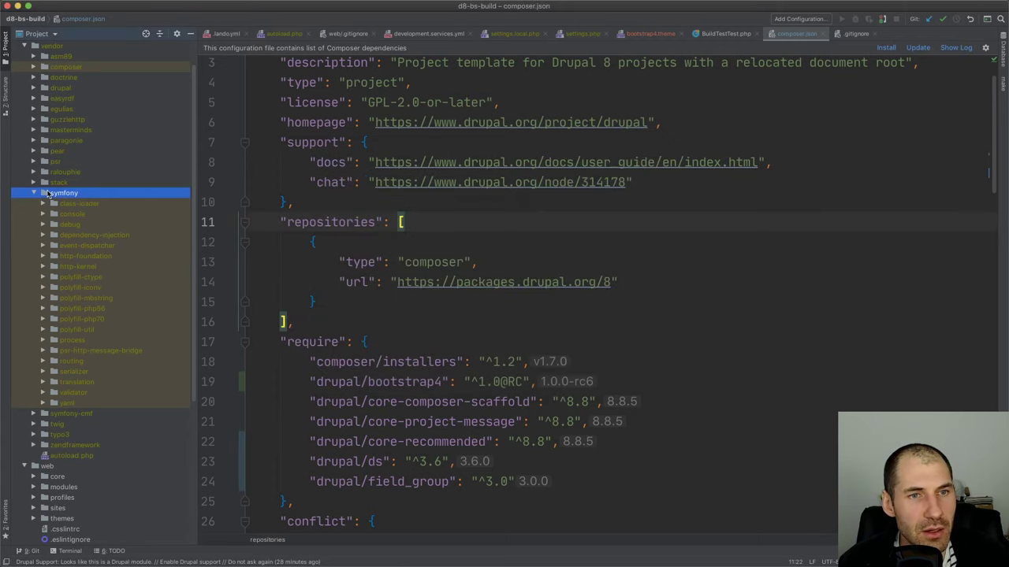
double_click(64, 519)
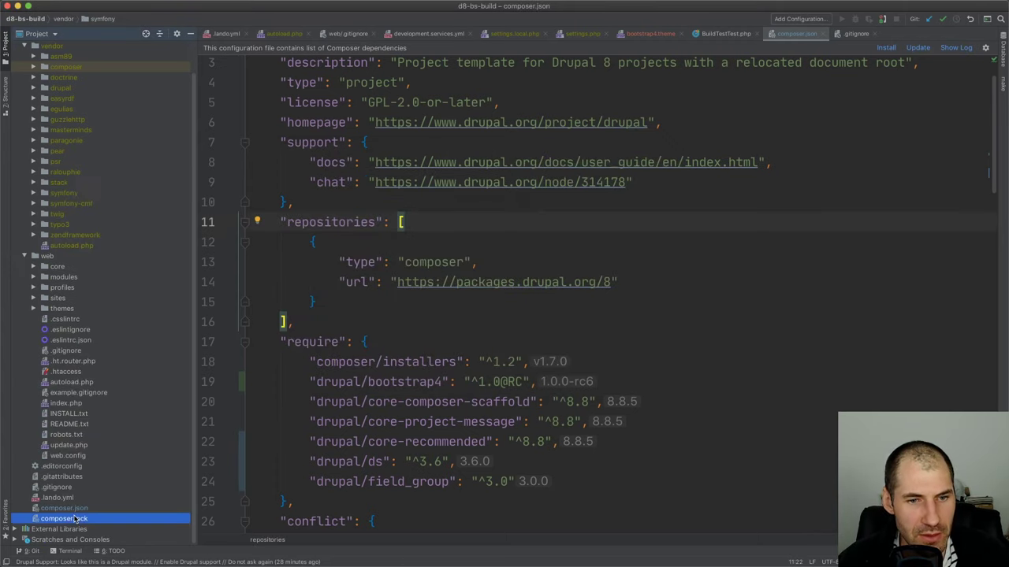
key(super+f)
text(f)
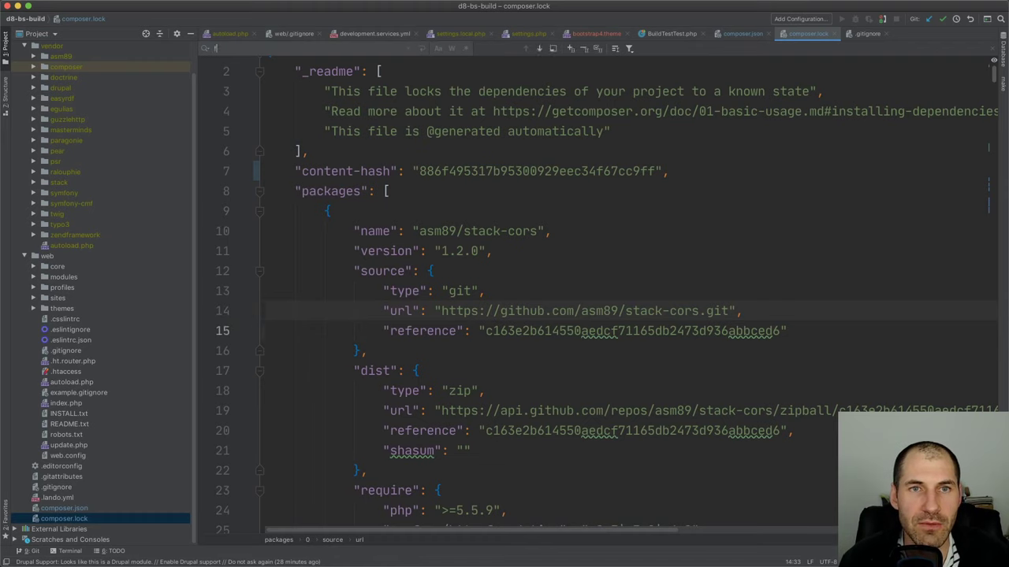
text(ilesystem)
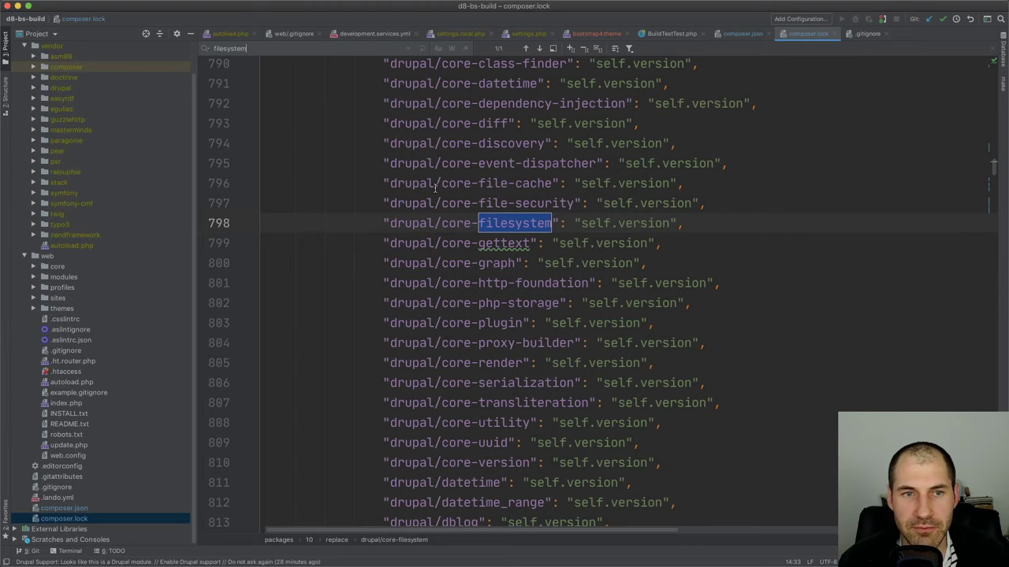
scroll(475, 262, up, 1)
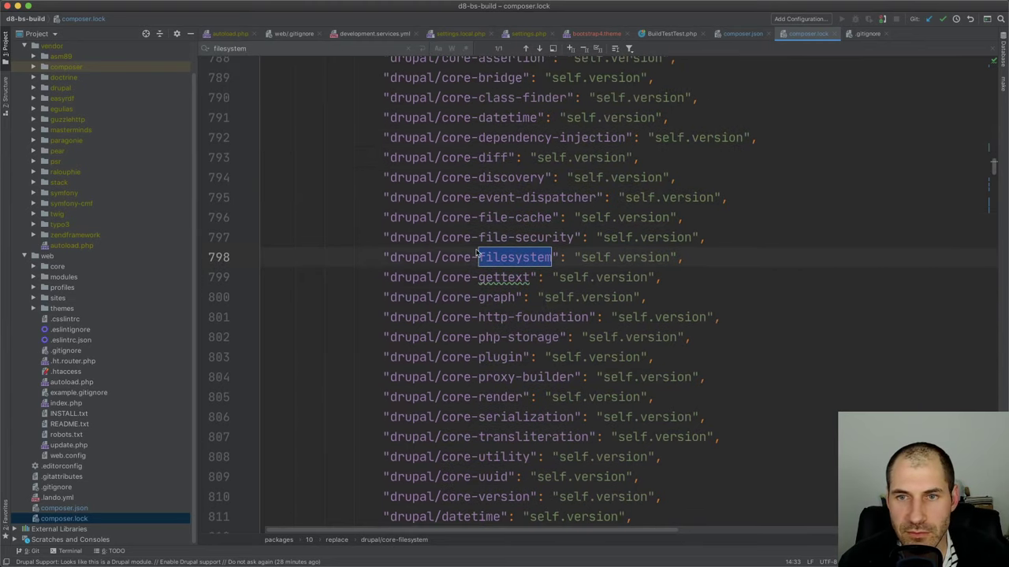
double_click(526, 265)
key(super+Tab)
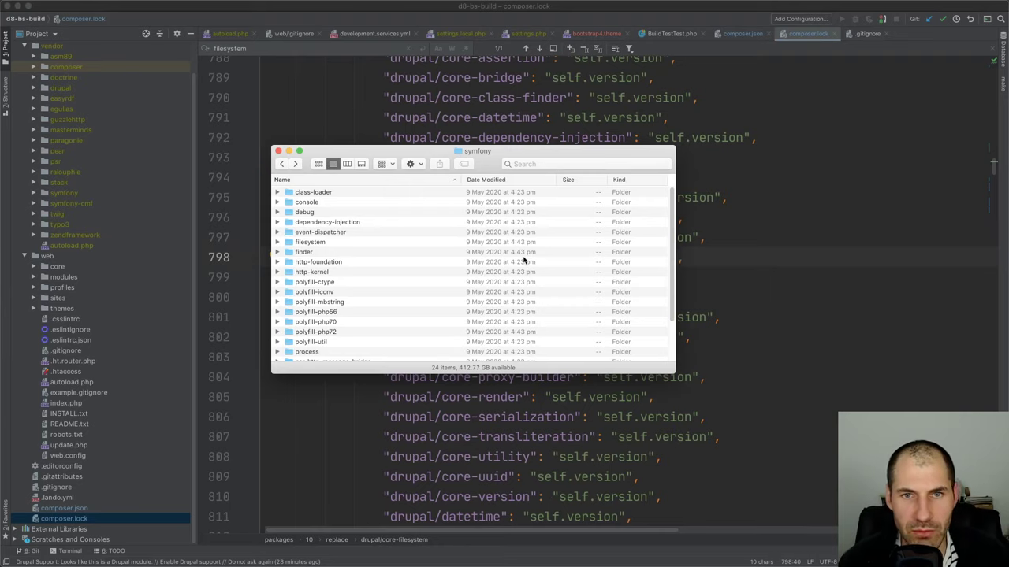
click(315, 244)
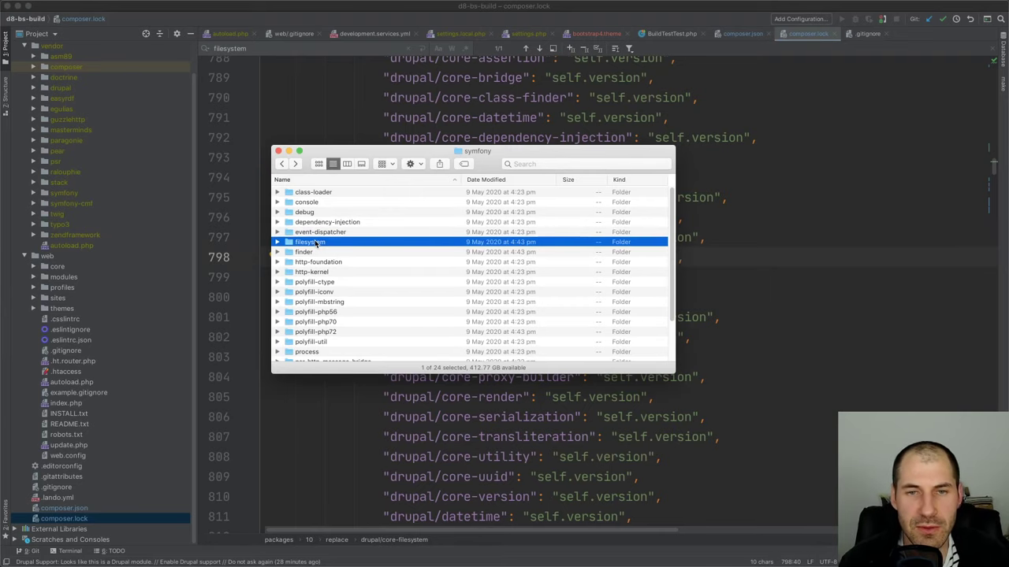
key(super+Tab)
Search the whole project for filesystem, preview matches, then return to the Drupal error
scroll(58, 50, up, 2)
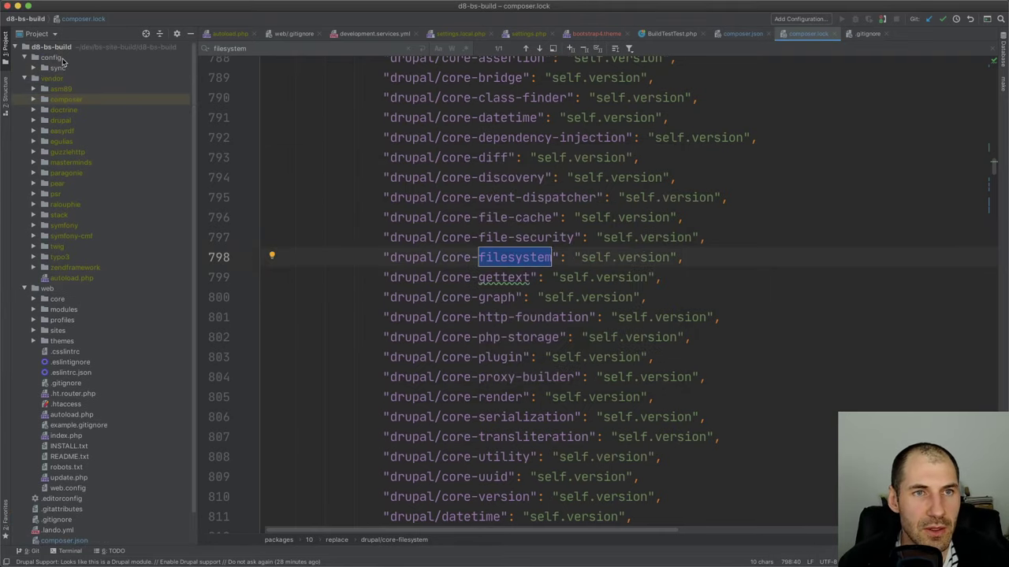
click(52, 47)
key(super+shift+f)
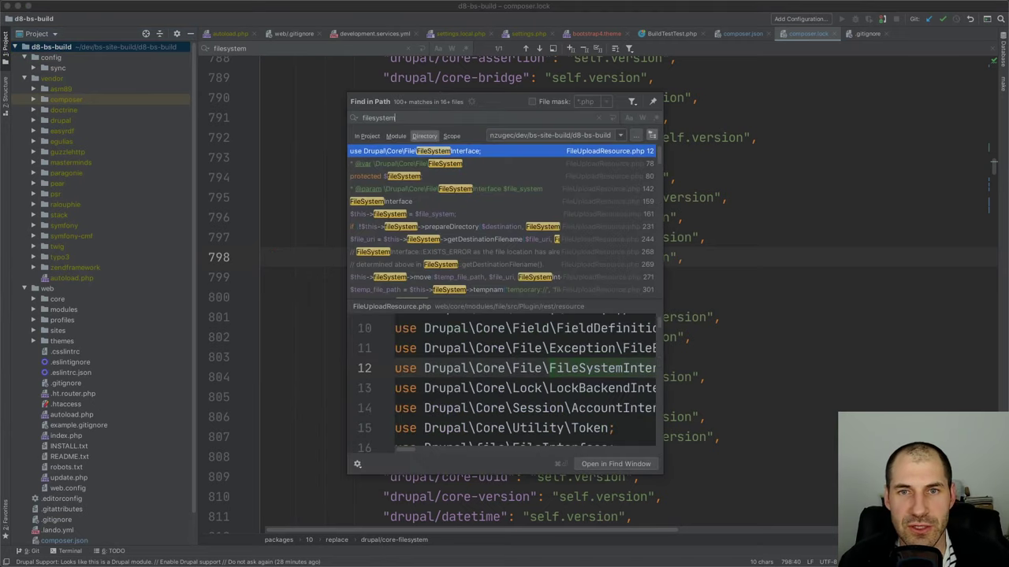
scroll(472, 241, down, 5)
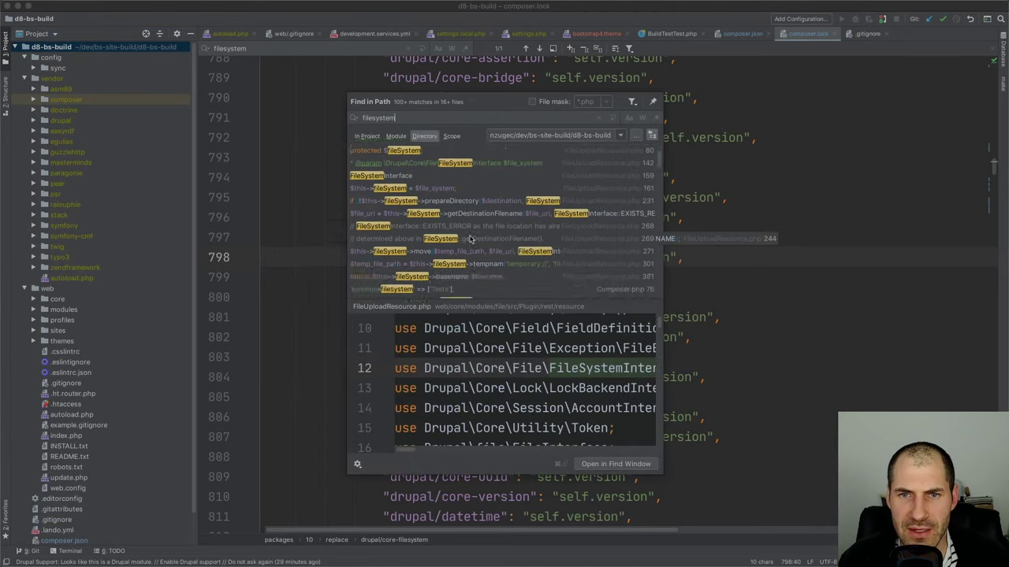
scroll(471, 240, down, 10)
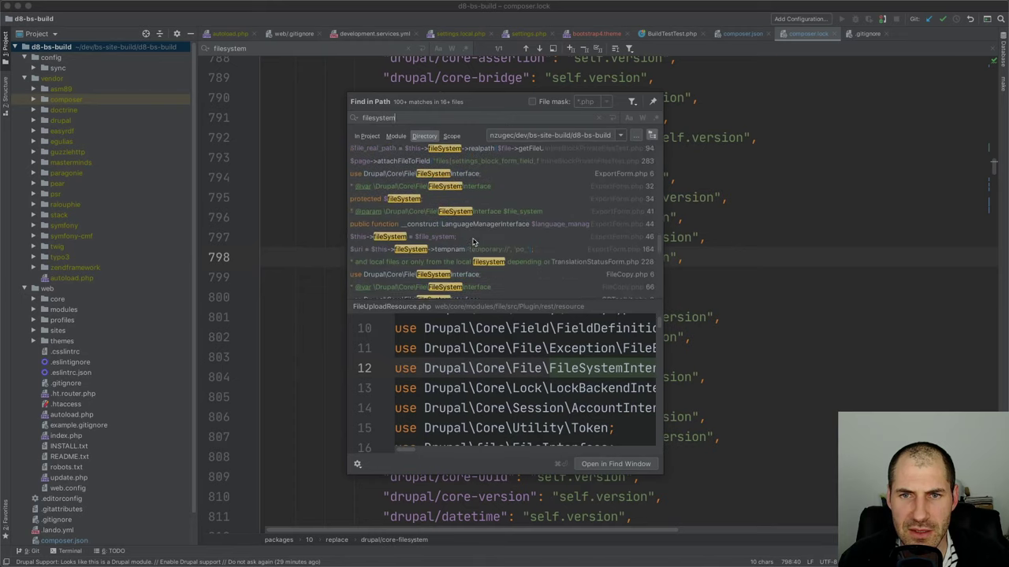
scroll(473, 242, down, 3)
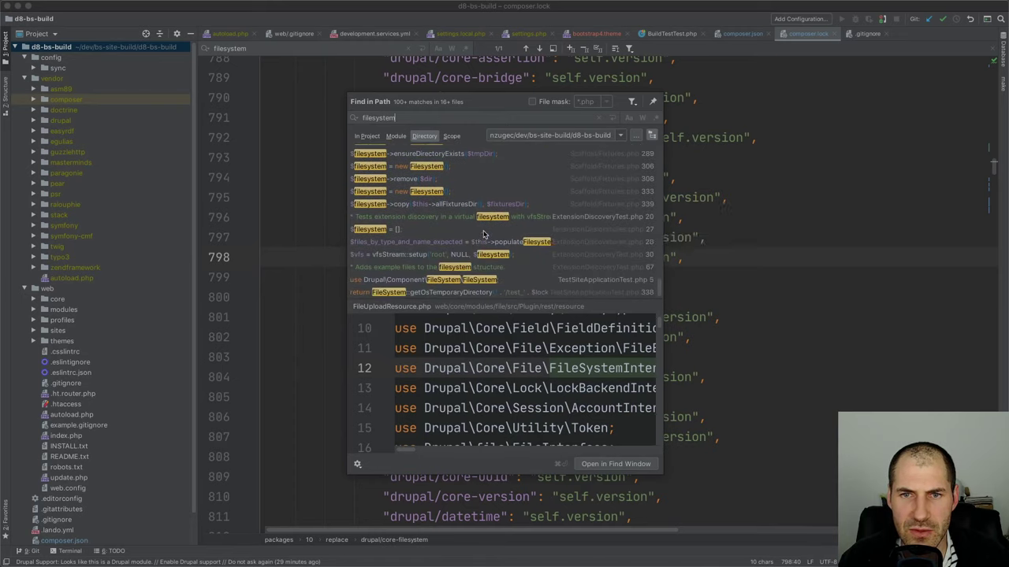
click(465, 280)
key(Up)
key(Up)
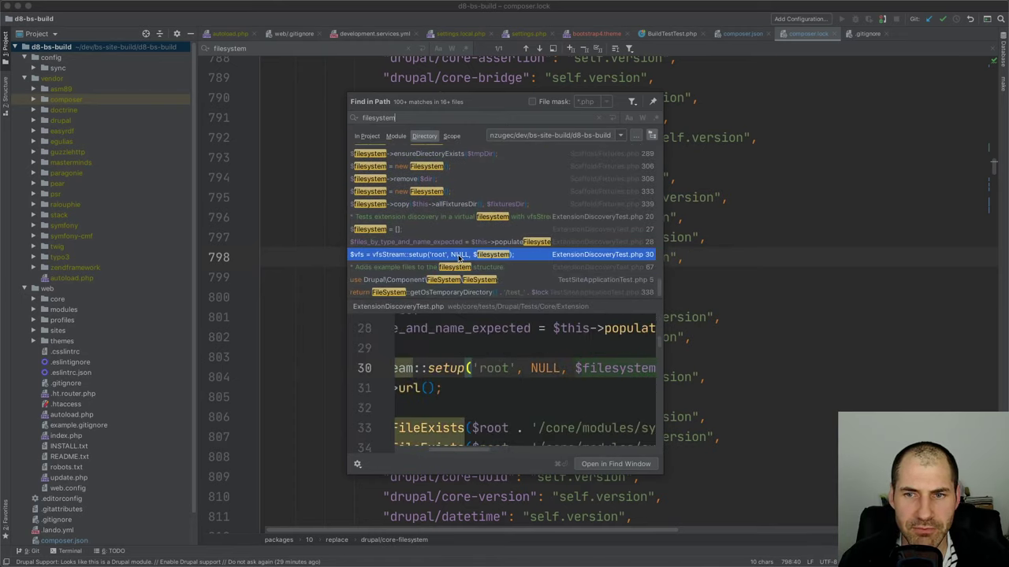
click(331, 137)
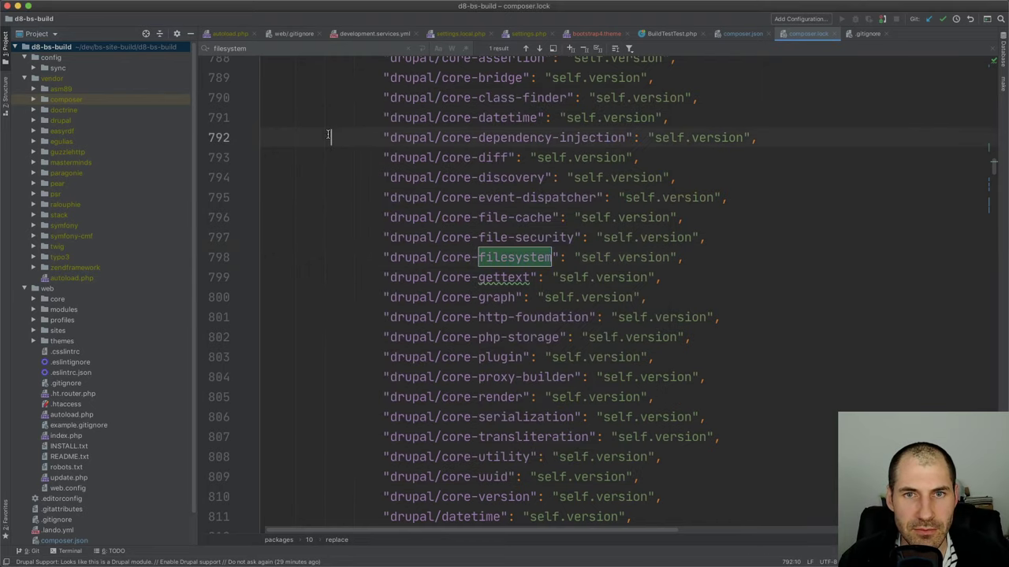
key(super+Tab)
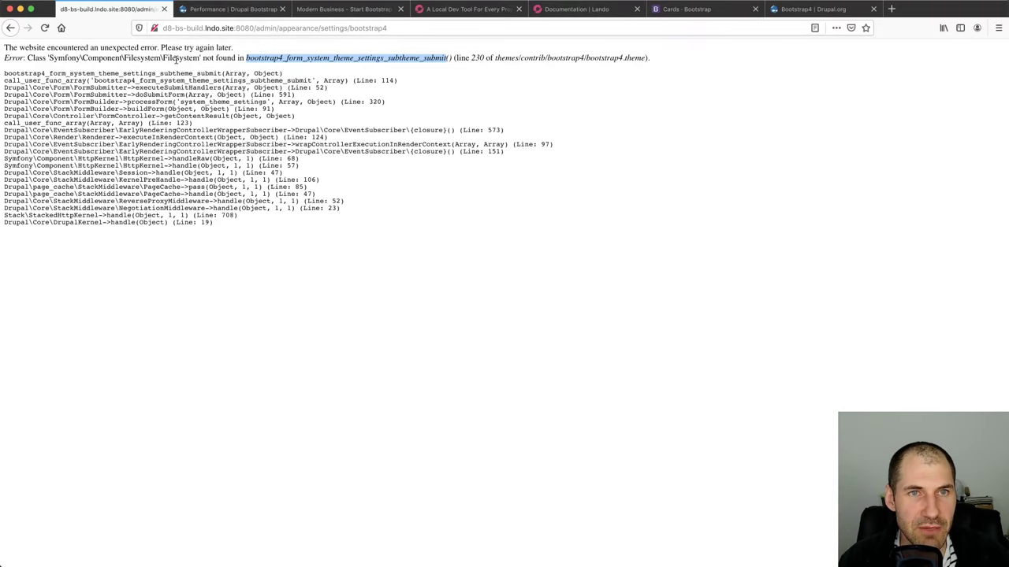
Upload card-one.jpeg as a new image media item with alt text 'Card one' and save it
click(11, 28)
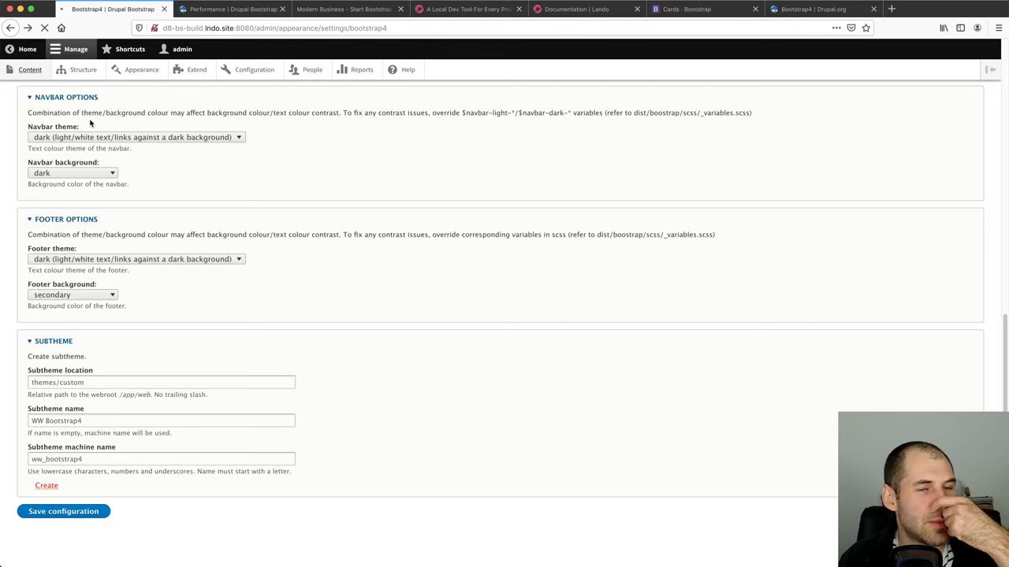
click(198, 134)
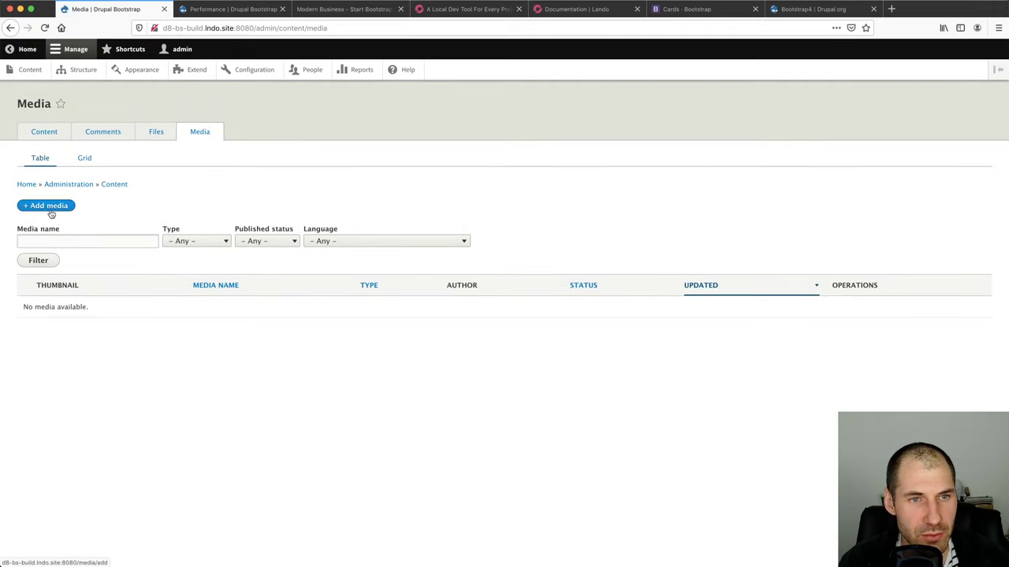
click(49, 206)
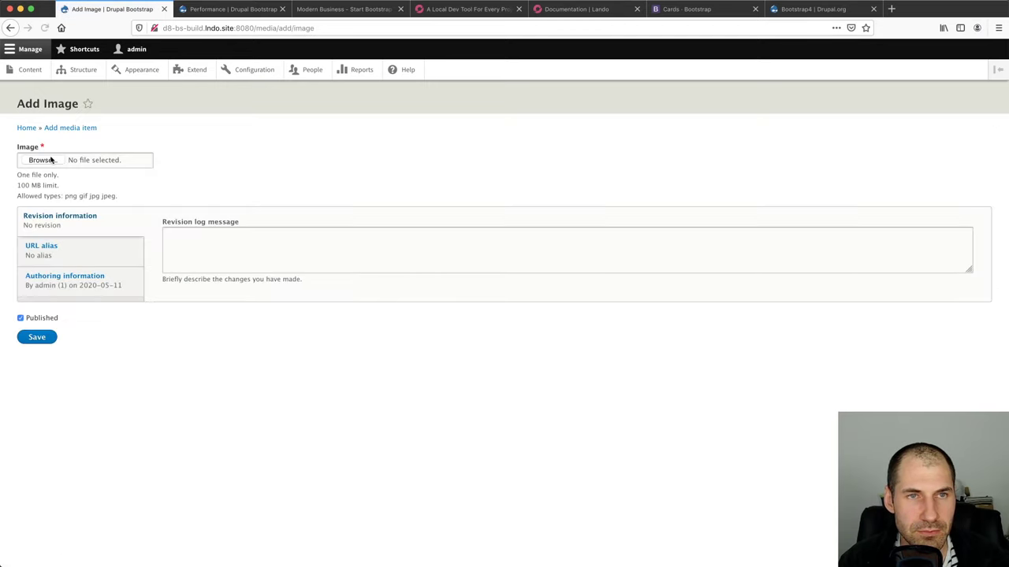
click(41, 160)
key(Escape)
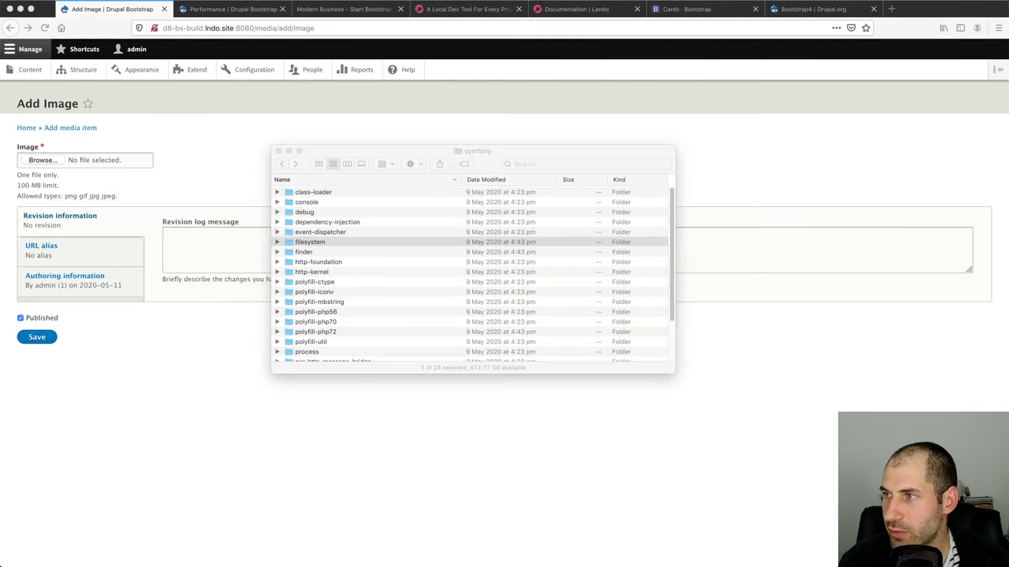
drag(607, 230, 35, 165)
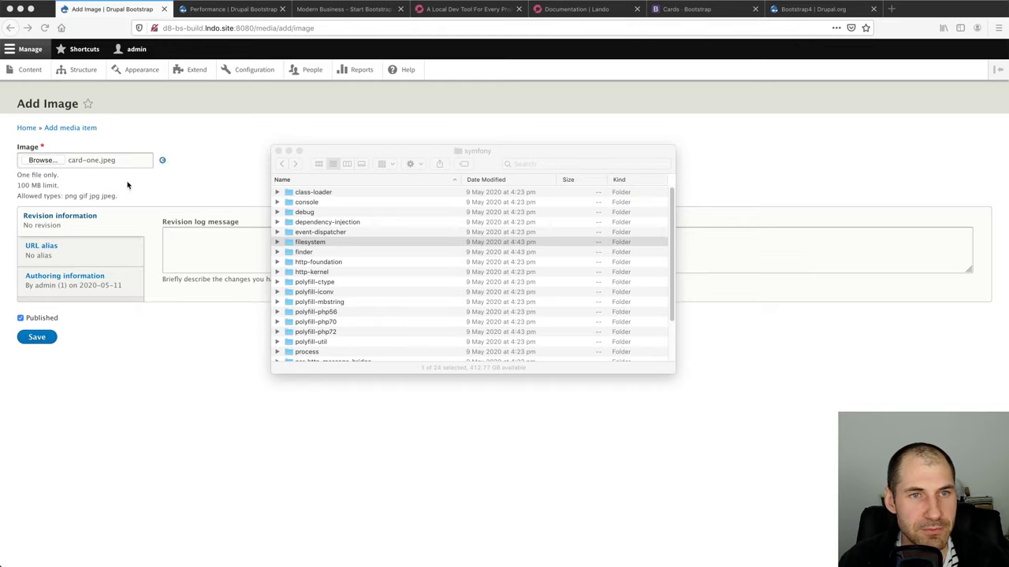
click(174, 189)
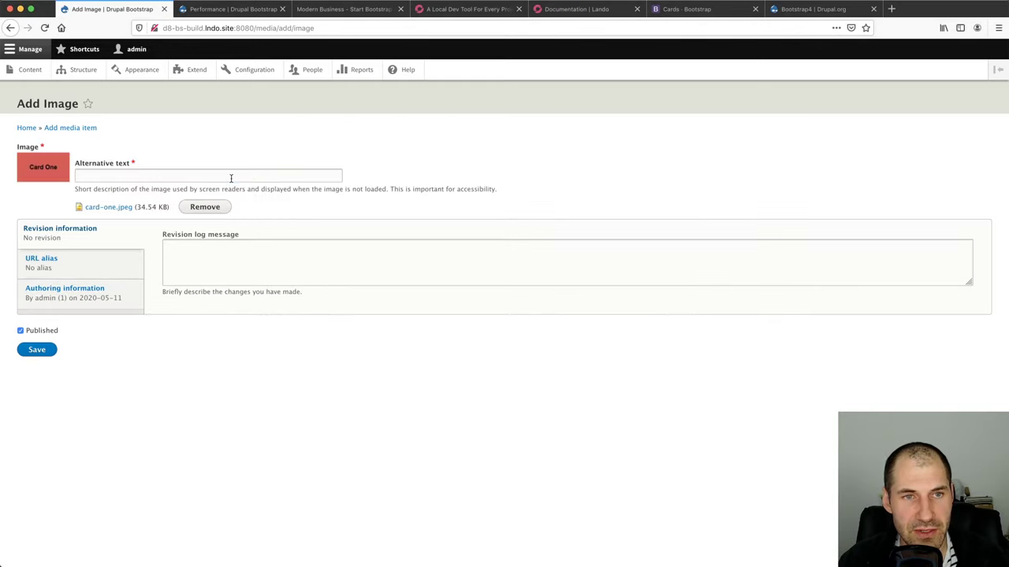
click(231, 176)
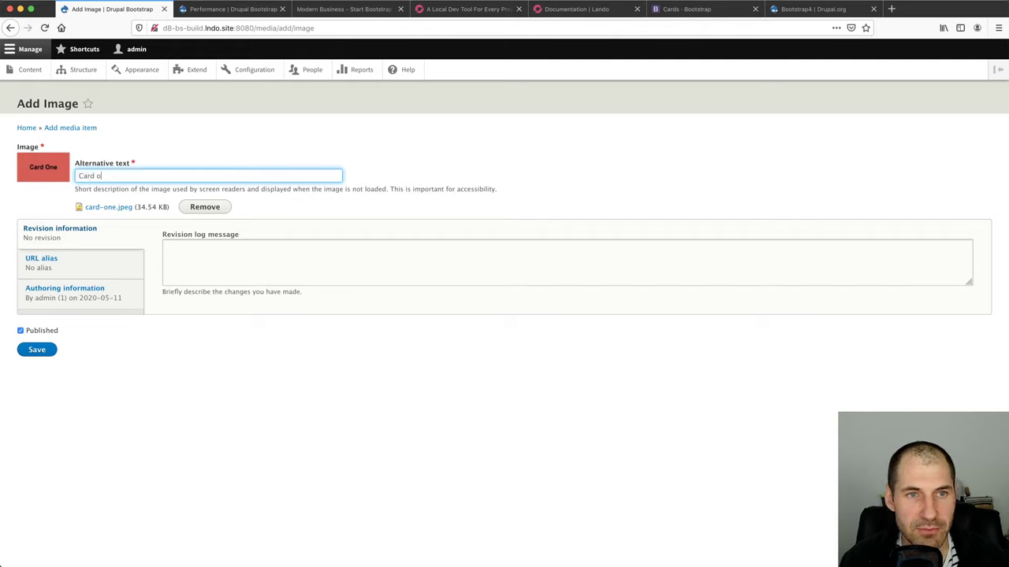
click(36, 353)
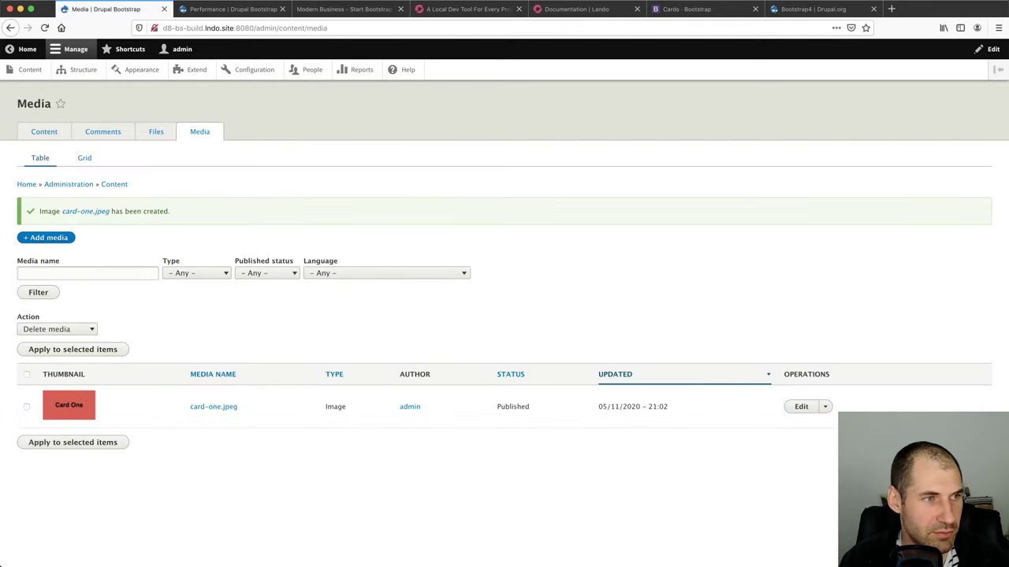
Expand web/themes/contrib/bootstrap4 in the project tree and copy the _SUBTHEME folder
key(super+Tab)
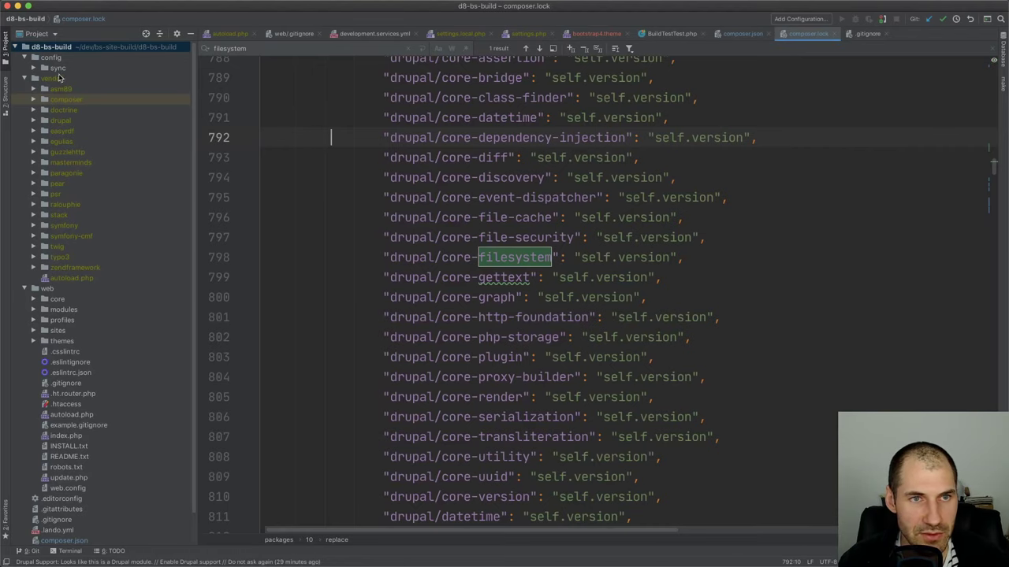
double_click(60, 78)
double_click(61, 59)
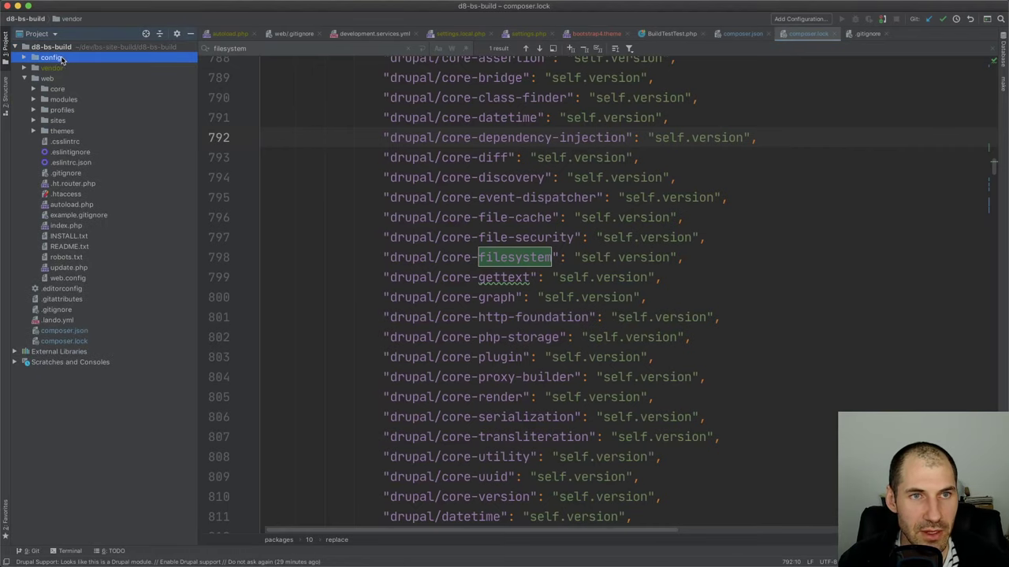
double_click(70, 122)
click(87, 131)
click(81, 100)
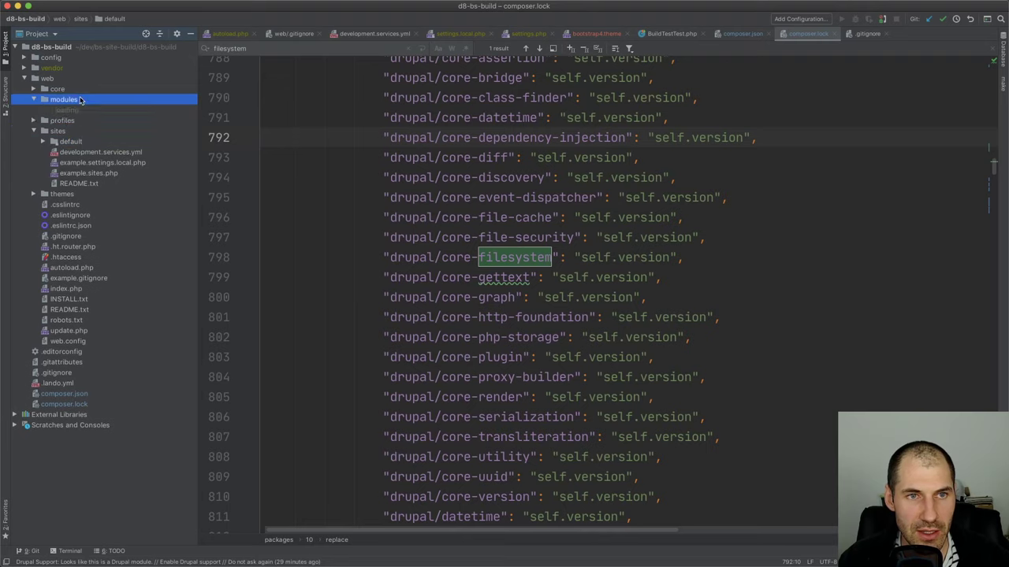
double_click(63, 183)
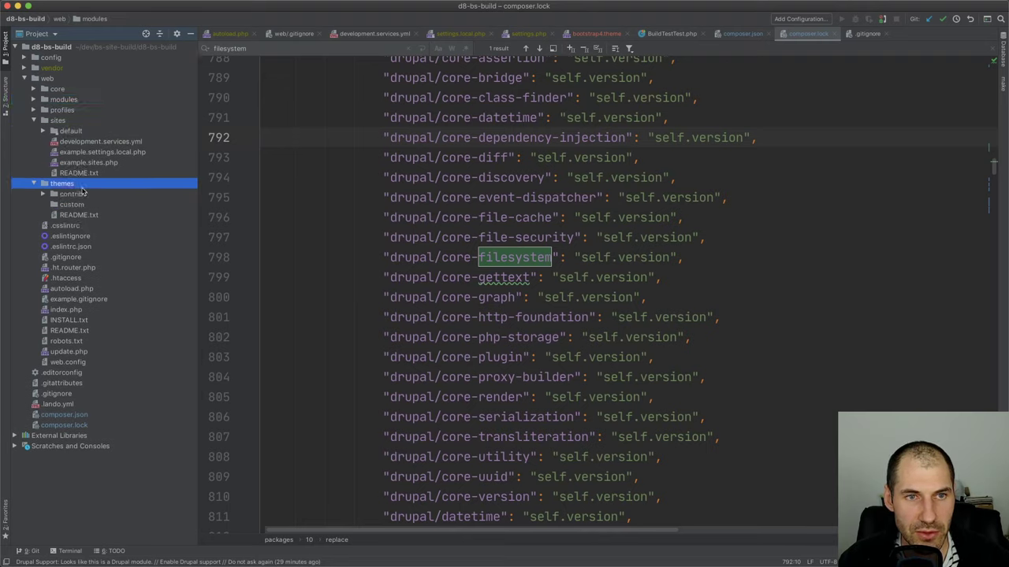
double_click(70, 194)
double_click(89, 204)
click(112, 216)
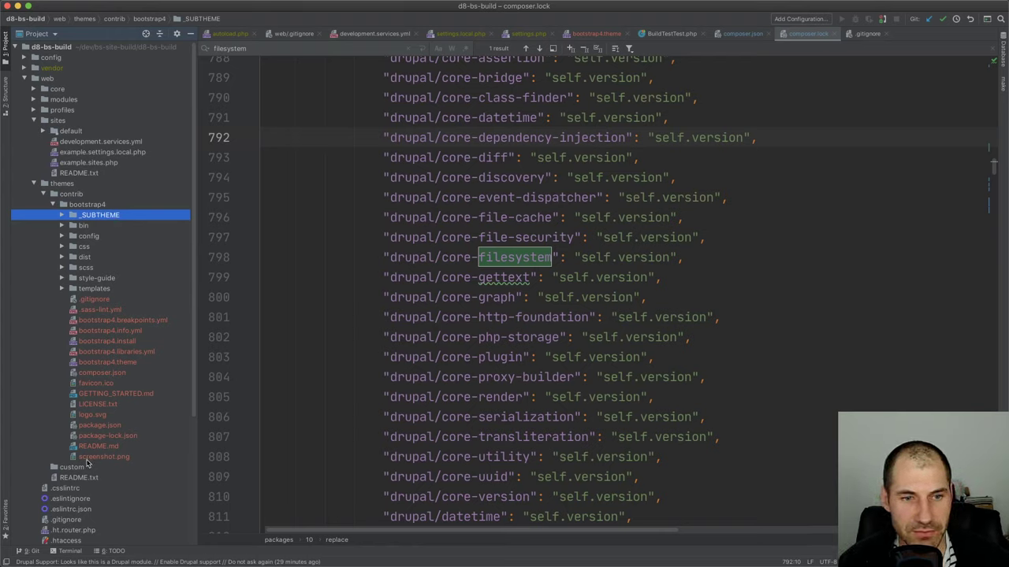
Paste the copy into themes/custom under the new name ww_bootstrap4
click(86, 467)
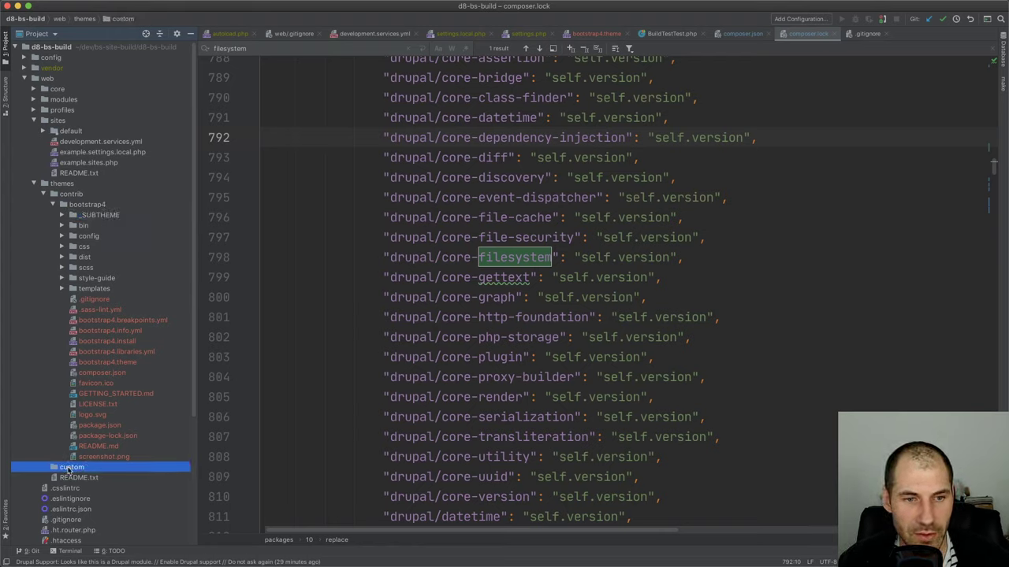
key(super+v)
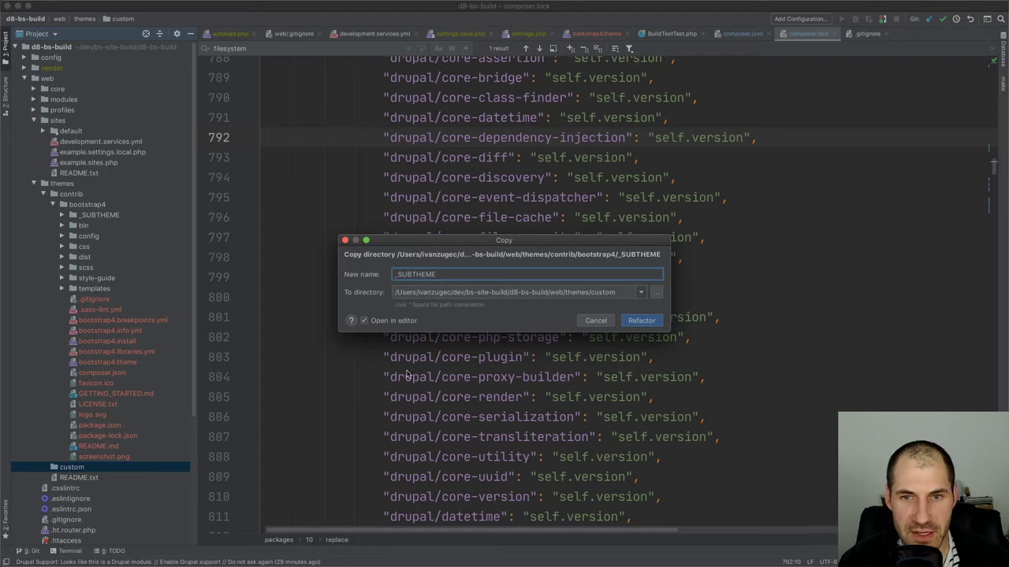
text(ww_bootstr)
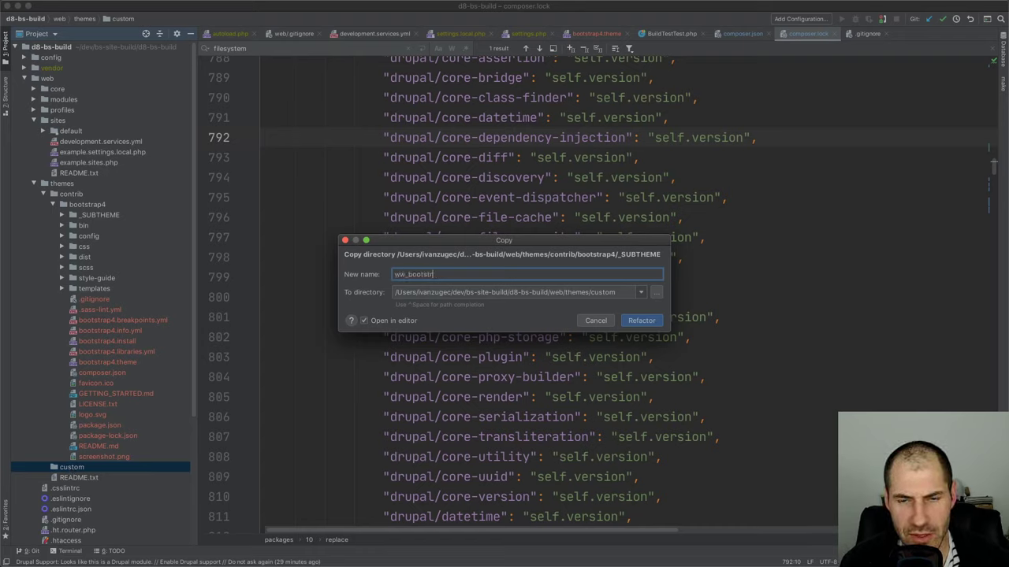
key(BackSpace)
key(BackSpace)
key(BackSpace)
key(BackSpace)
text(tstrap)
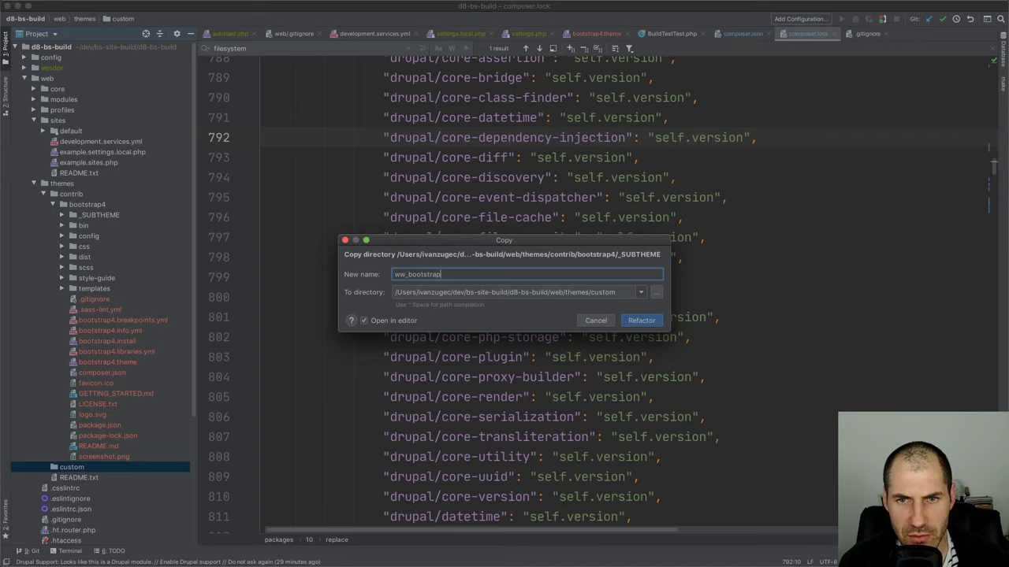
text(4)
key(Return)
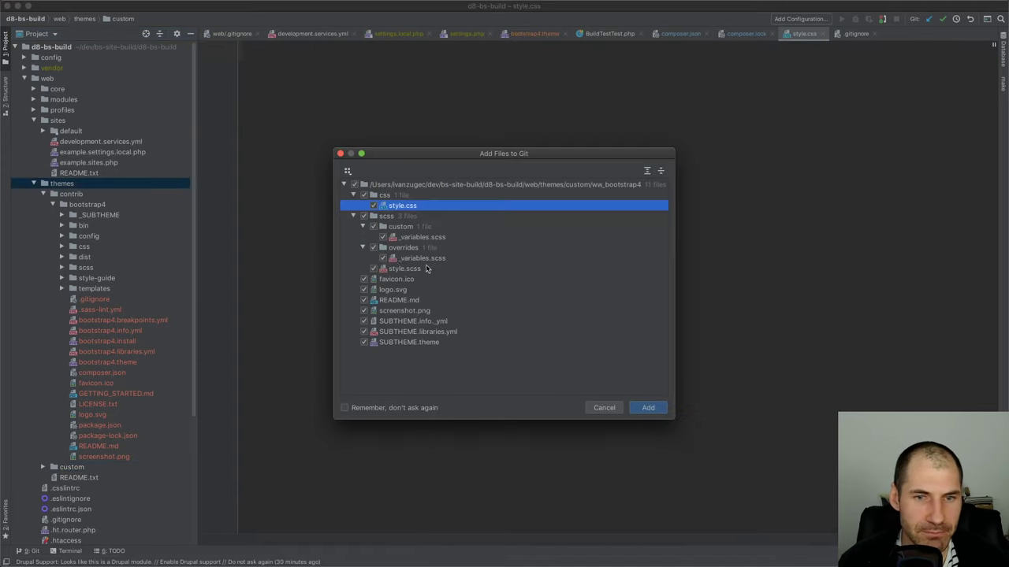
Decline adding the new theme files to Git and expand themes/custom/ww_bootstrap4
click(606, 409)
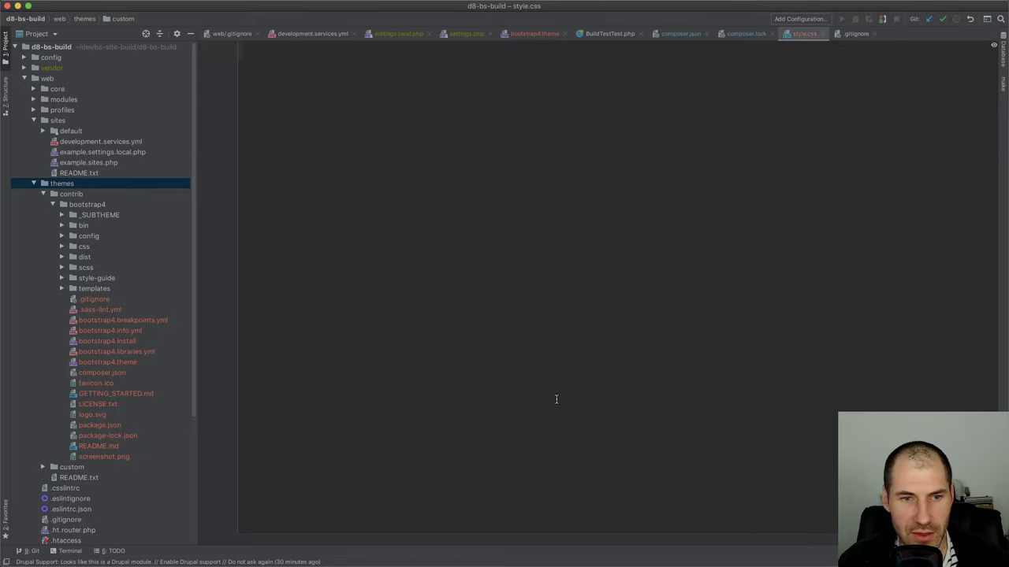
scroll(81, 477, down, 2)
click(42, 416)
click(53, 426)
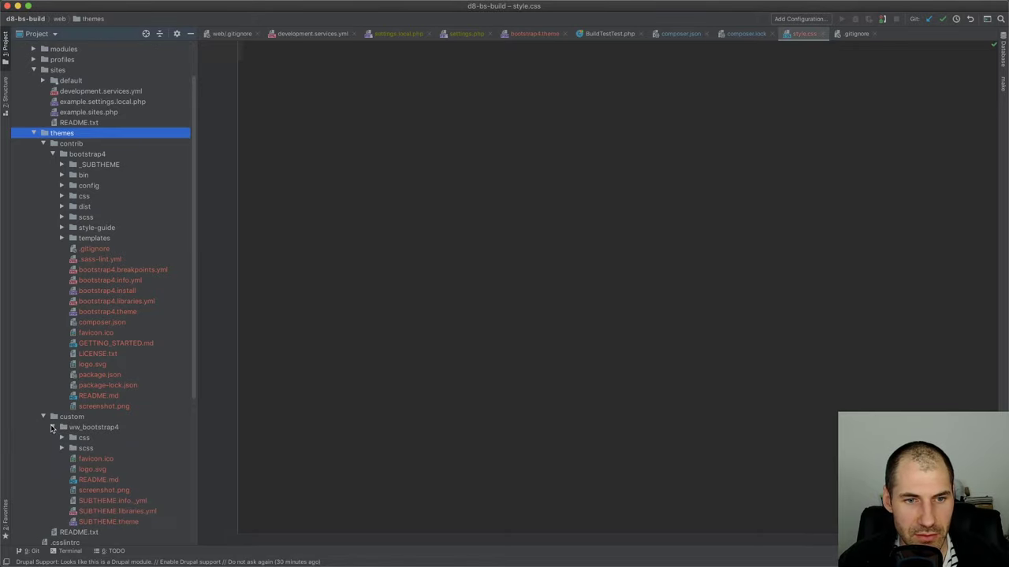
scroll(100, 415, down, 2)
Open the theme's favicon.ico, screenshot.png and SUBTHEME.info.yml files in editor tabs
double_click(109, 403)
double_click(105, 435)
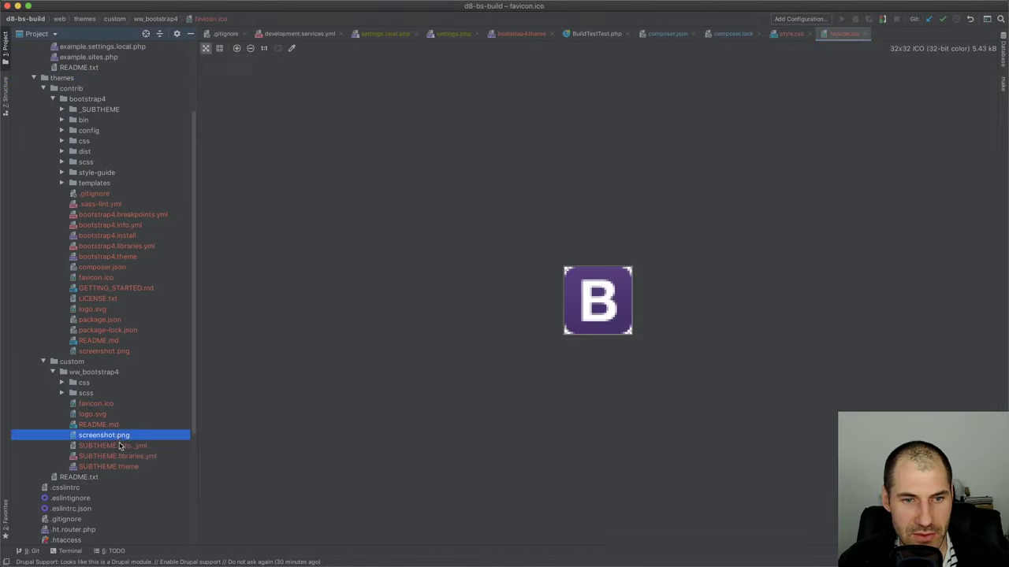
double_click(120, 446)
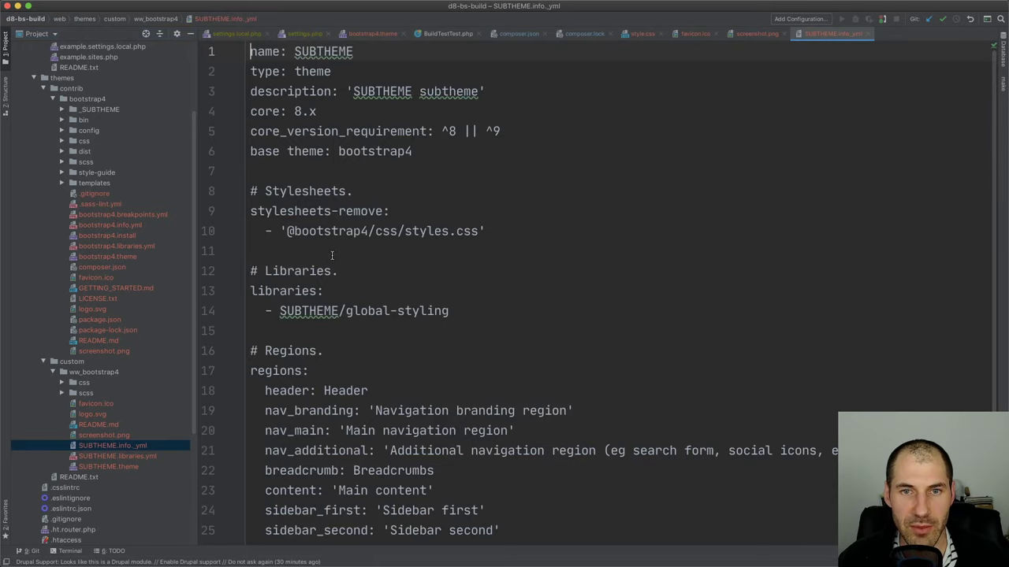
scroll(335, 258, down, 3)
scroll(337, 262, up, 1)
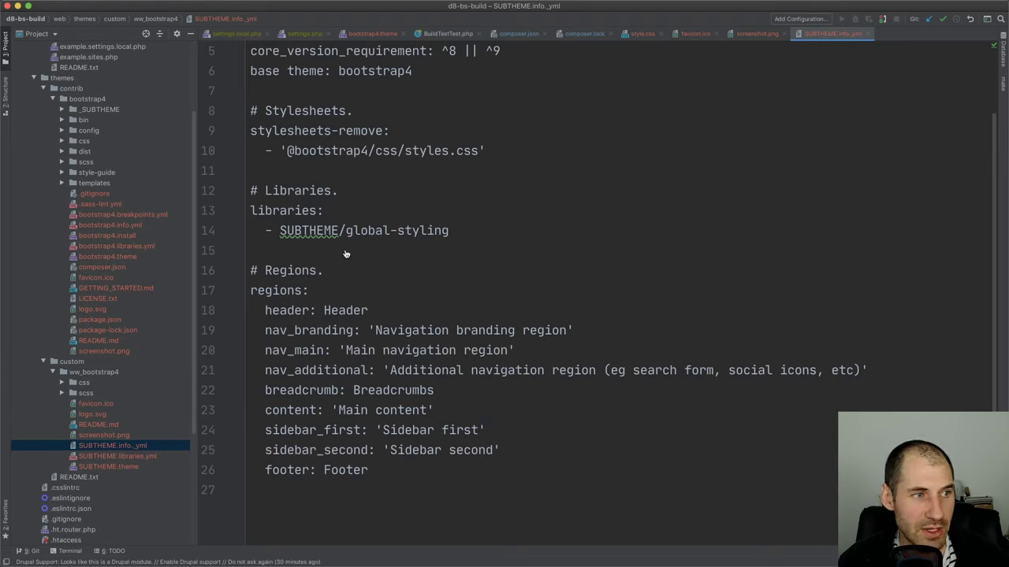
key(super+Tab)
In Finder, browse to bs-build/web/themes/custom/ww_bootstrap4 to see its files
click(283, 164)
click(283, 164)
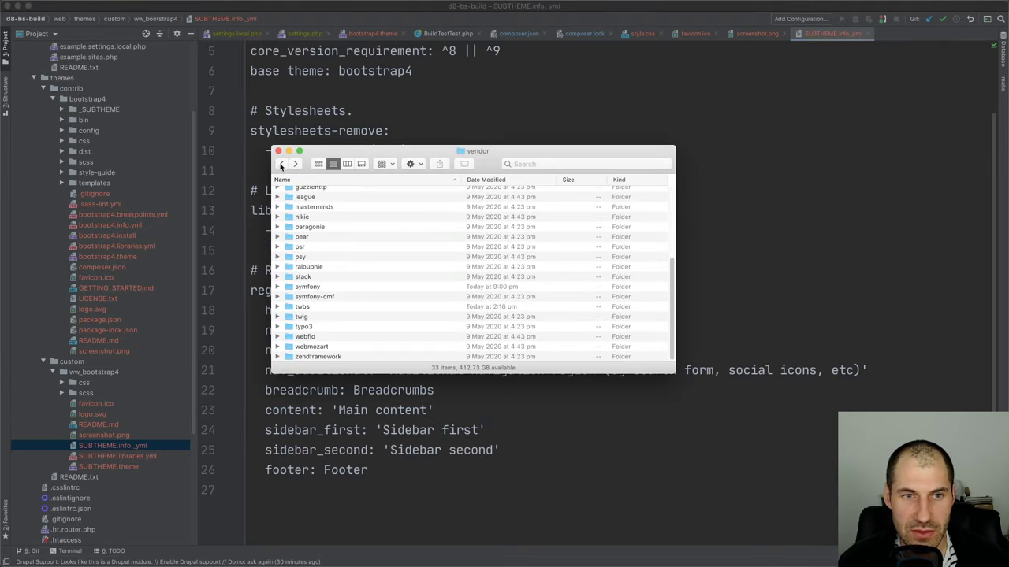
click(283, 163)
double_click(301, 232)
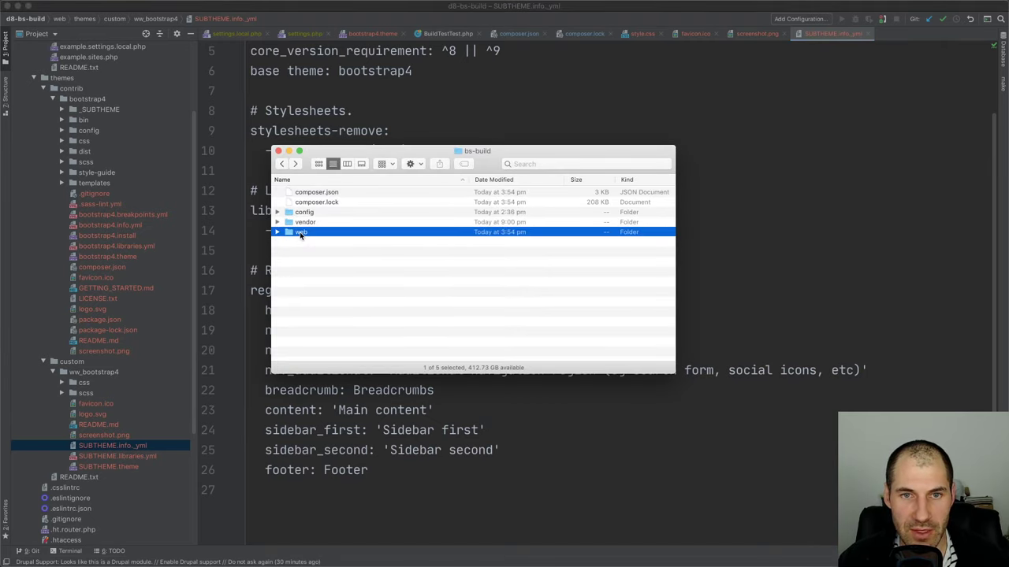
double_click(306, 293)
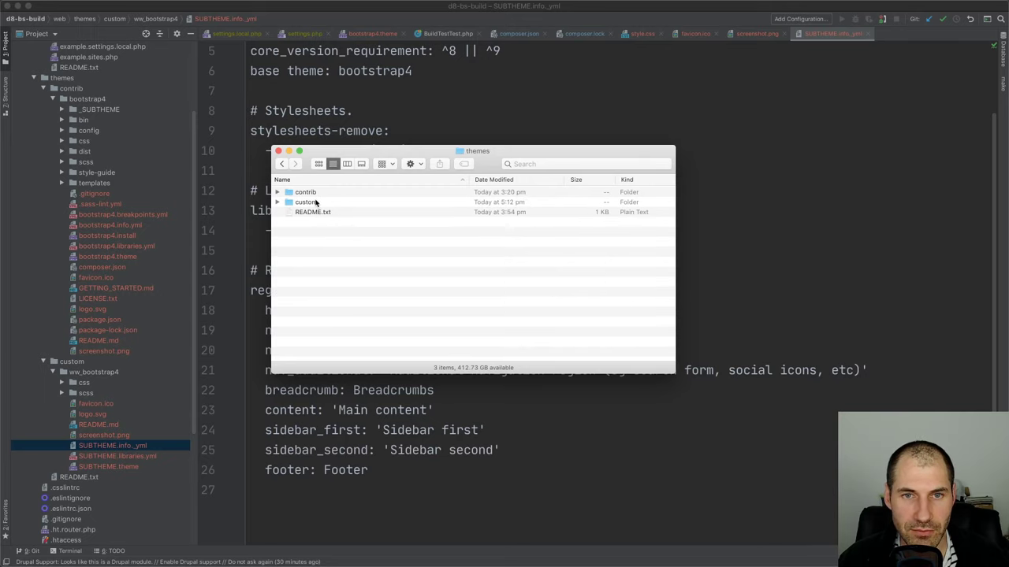
double_click(316, 201)
double_click(326, 202)
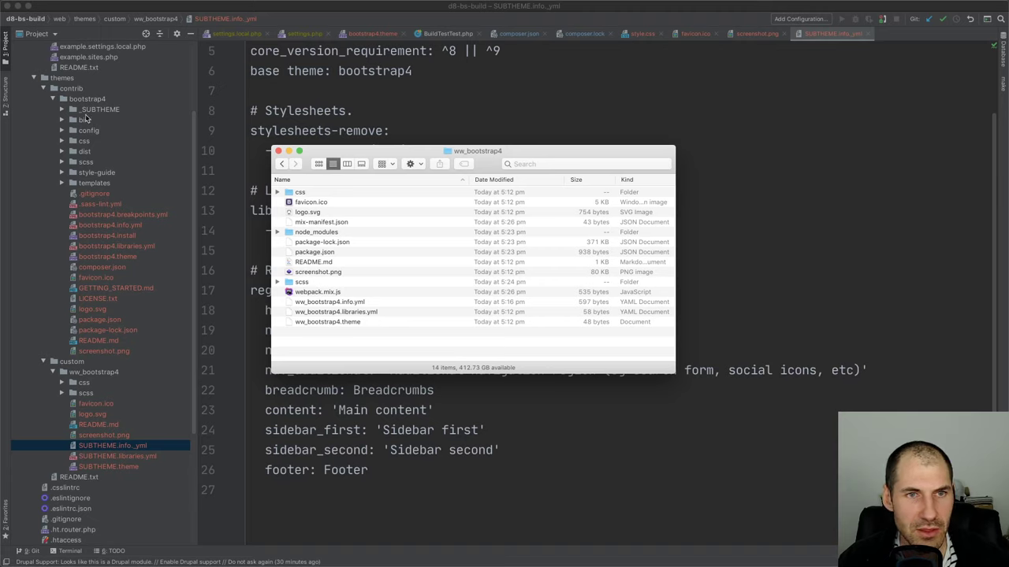
Delete the project's ww_bootstrap4 folder and paste the bs-build copy into themes/custom
click(94, 373)
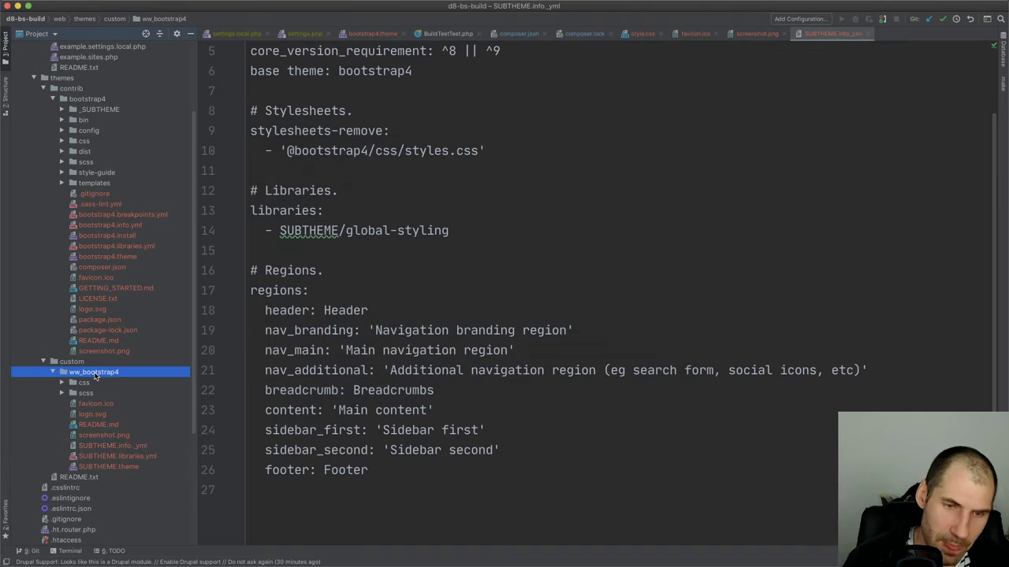
key(Delete)
click(584, 92)
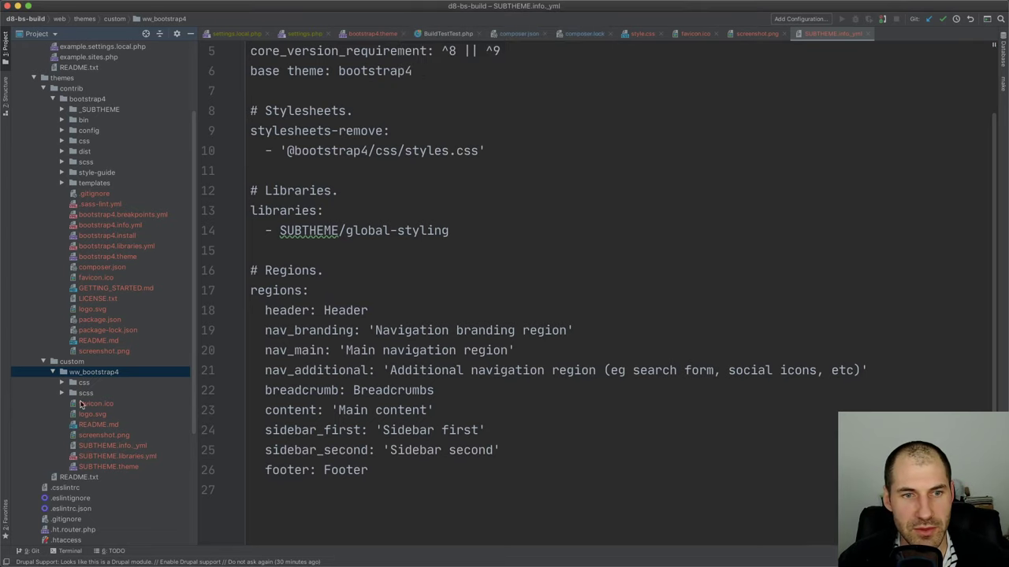
key(alt+F1)
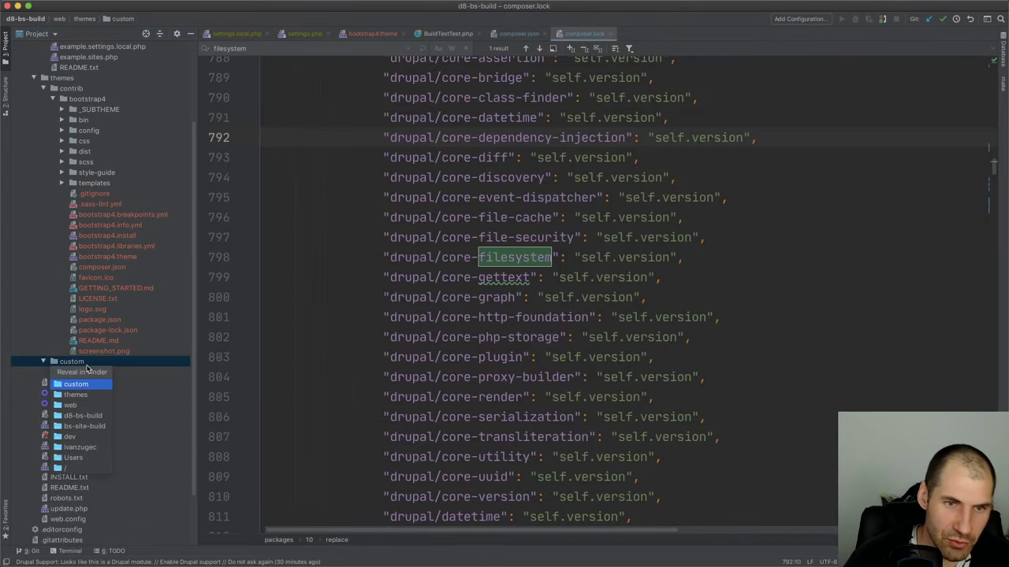
key(Return)
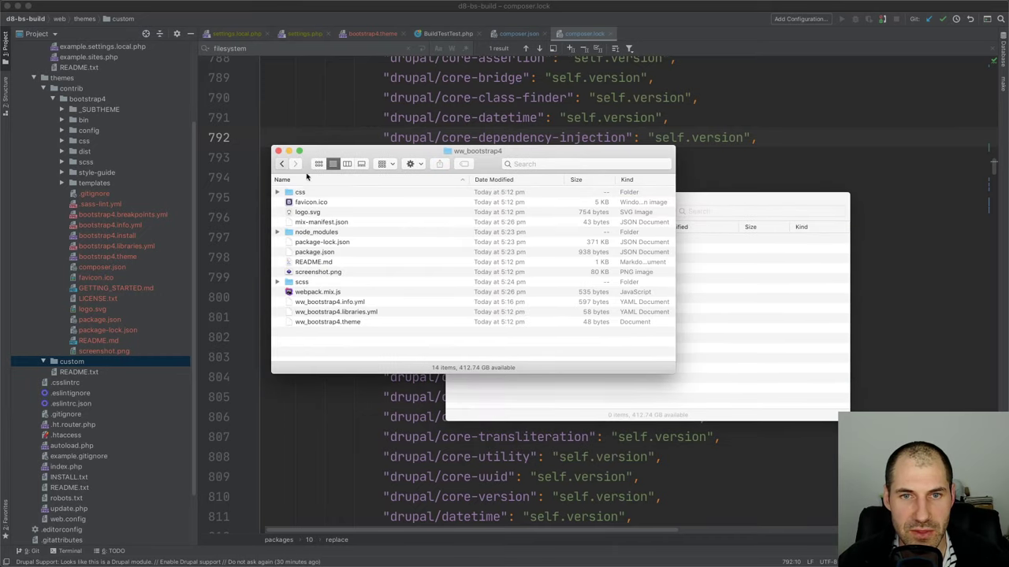
key(super+Up)
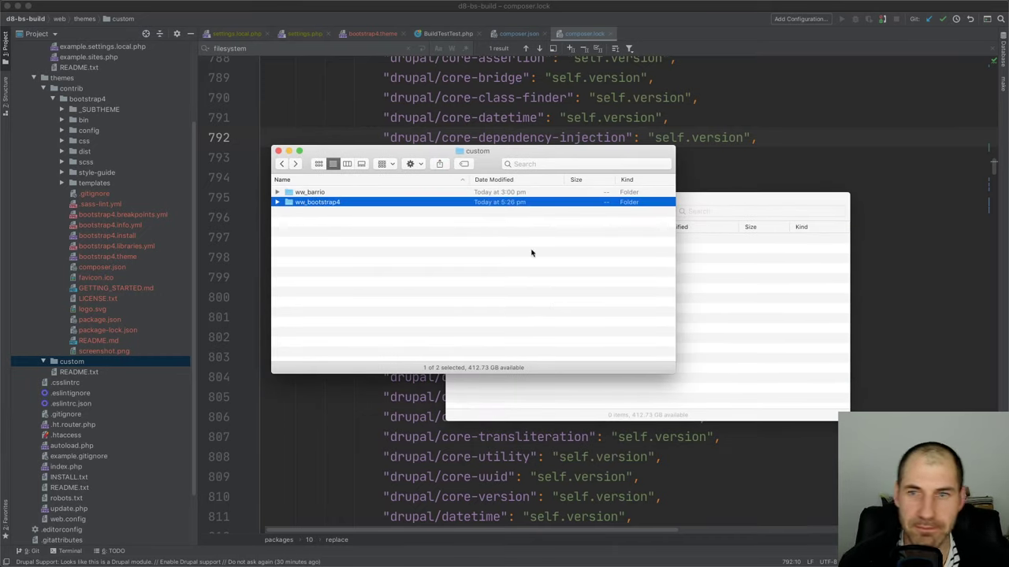
click(772, 315)
key(super+v)
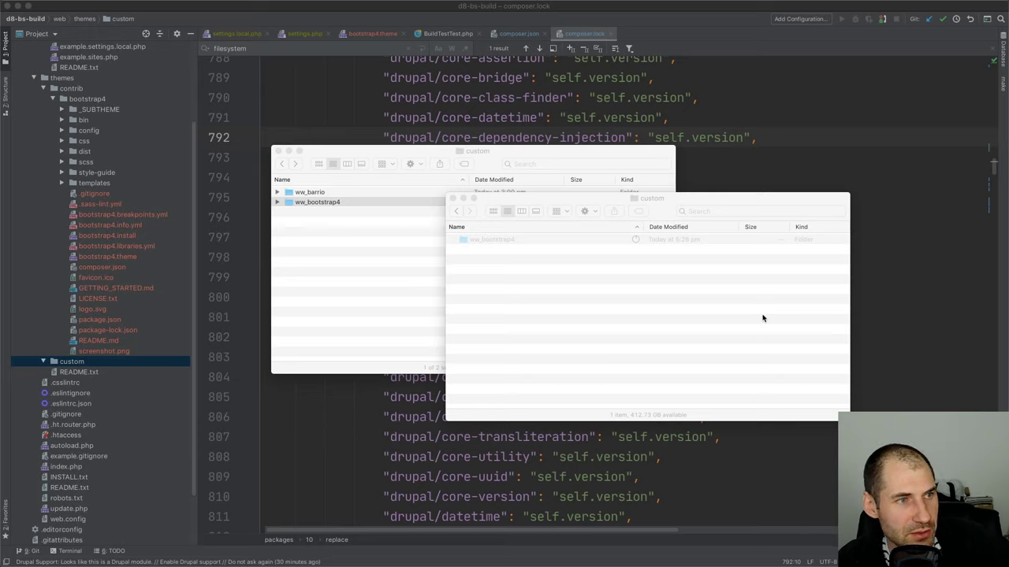
click(278, 150)
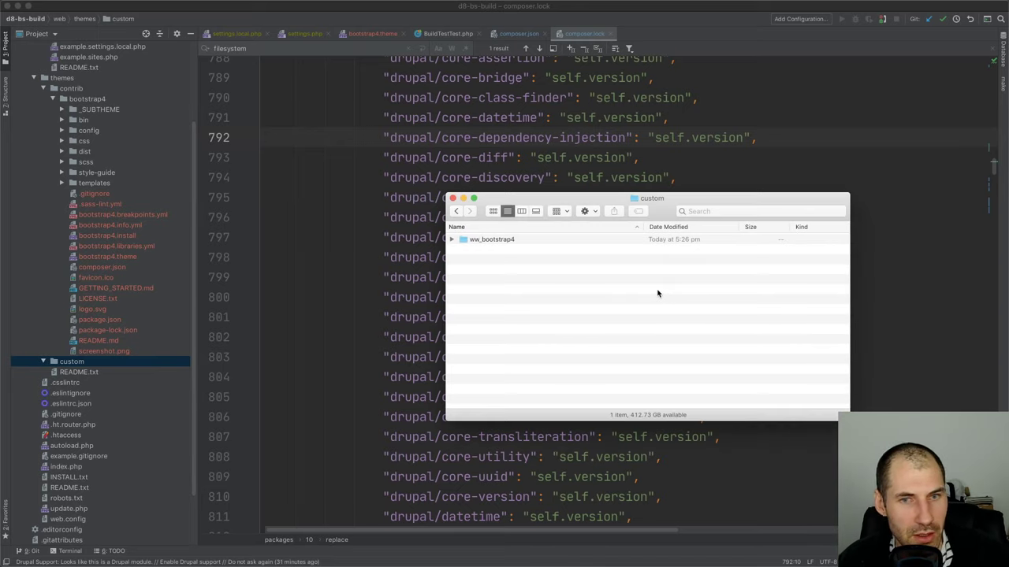
click(132, 364)
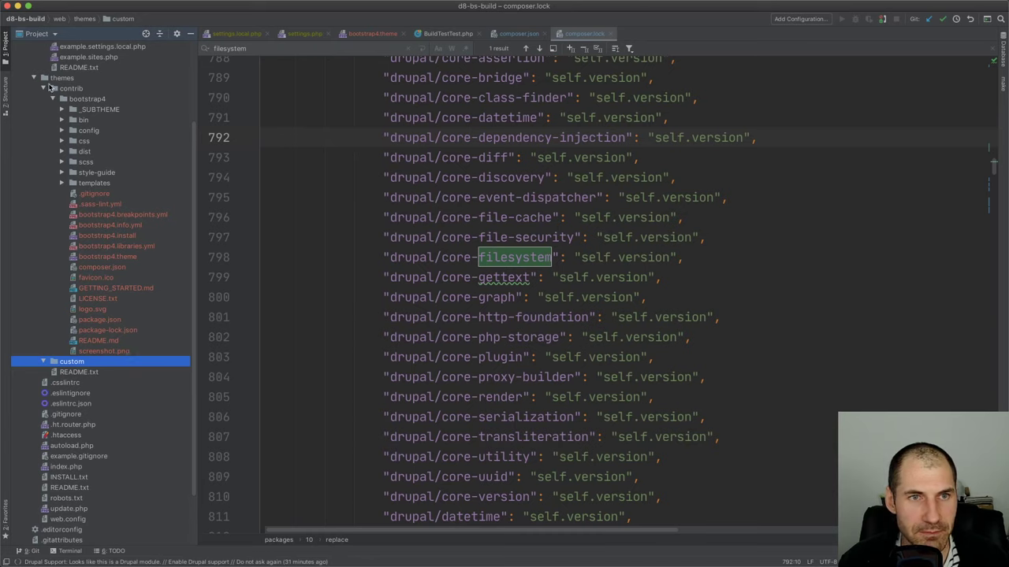
click(54, 99)
Expand the copied ww_bootstrap4 theme and peek into its node_modules folder
click(53, 100)
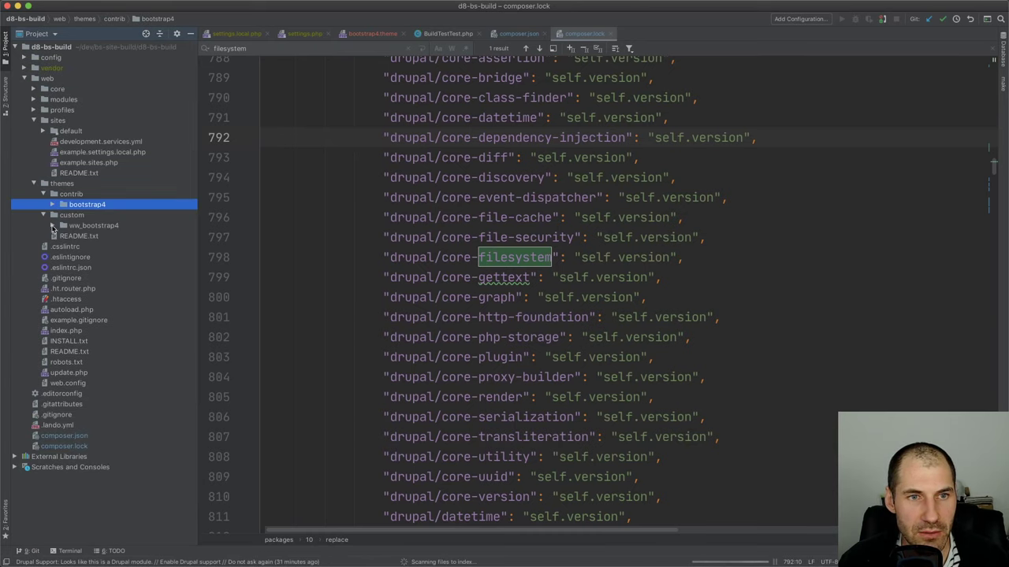
click(53, 225)
click(85, 248)
double_click(85, 248)
double_click(85, 248)
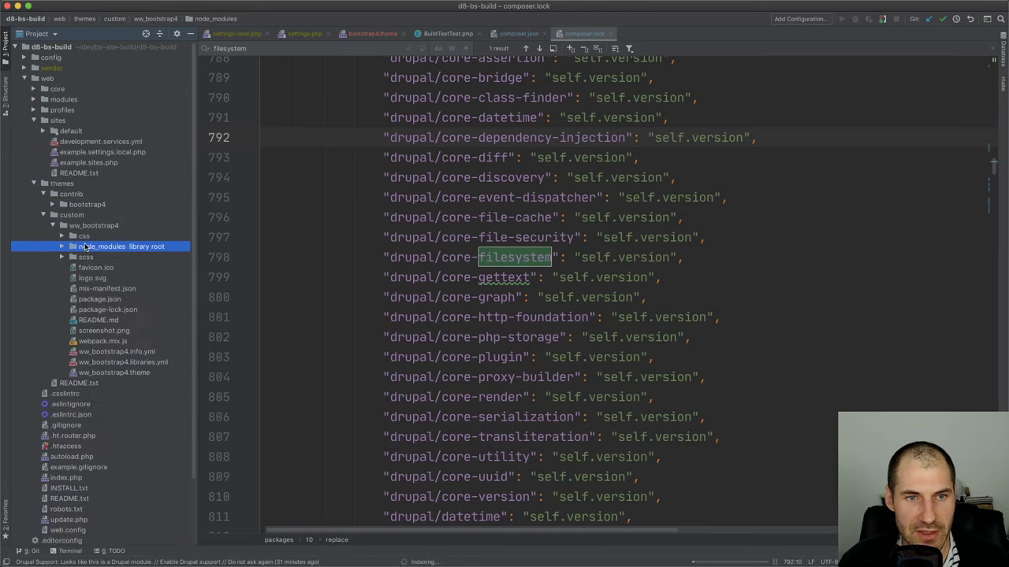
scroll(97, 381, down, 1)
scroll(96, 415, down, 3)
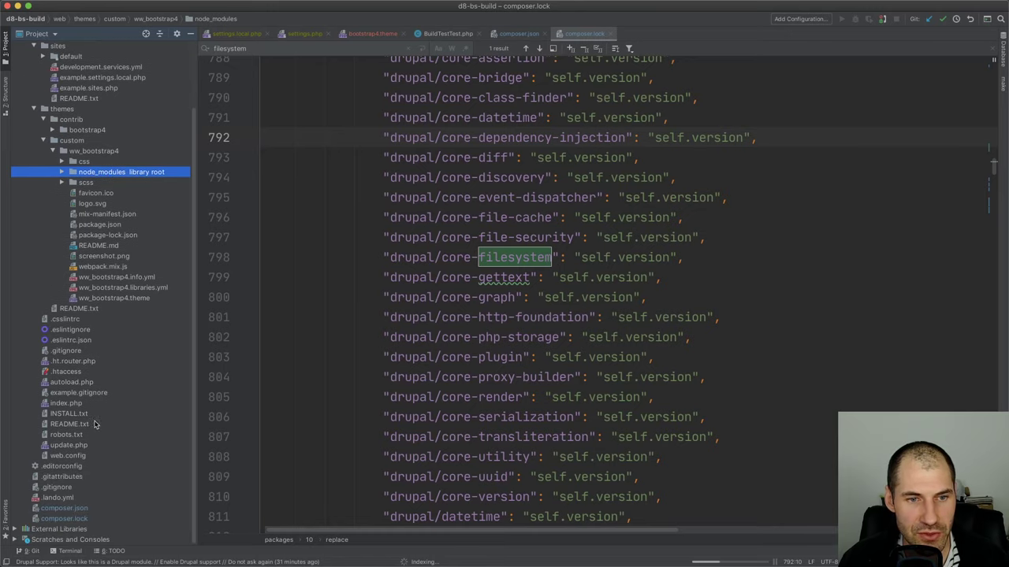
Add a node_modules line below /vendor/ in the root .gitignore
double_click(73, 489)
key(Return)
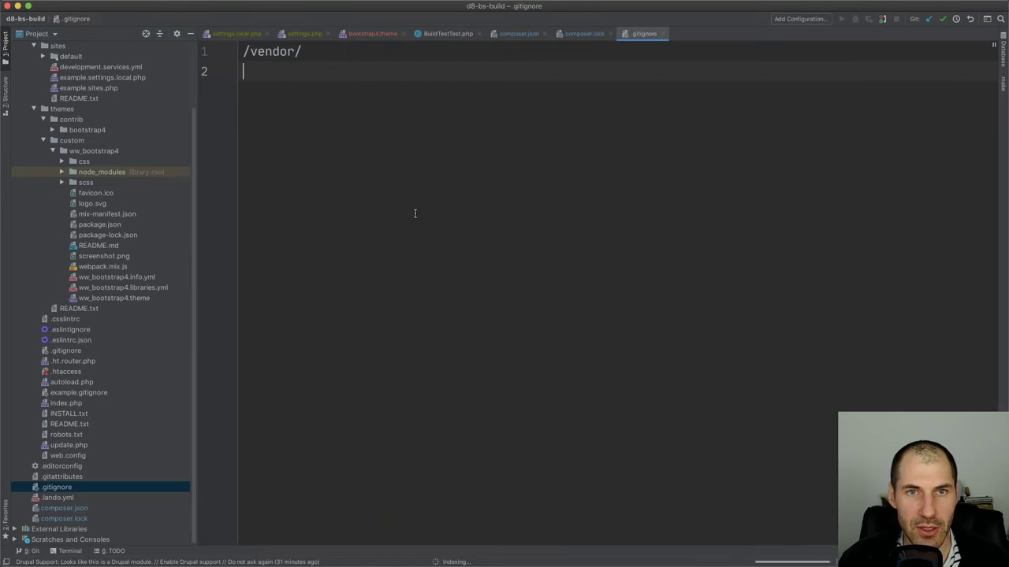
text(/nod)
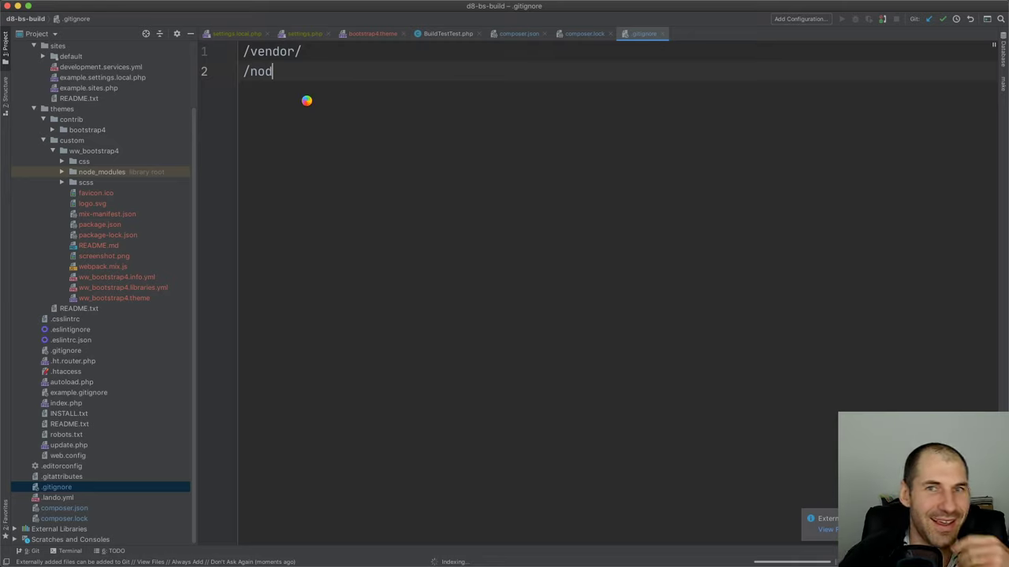
key(BackSpace)
key(BackSpace)
key(BackSpace)
key(BackSpace)
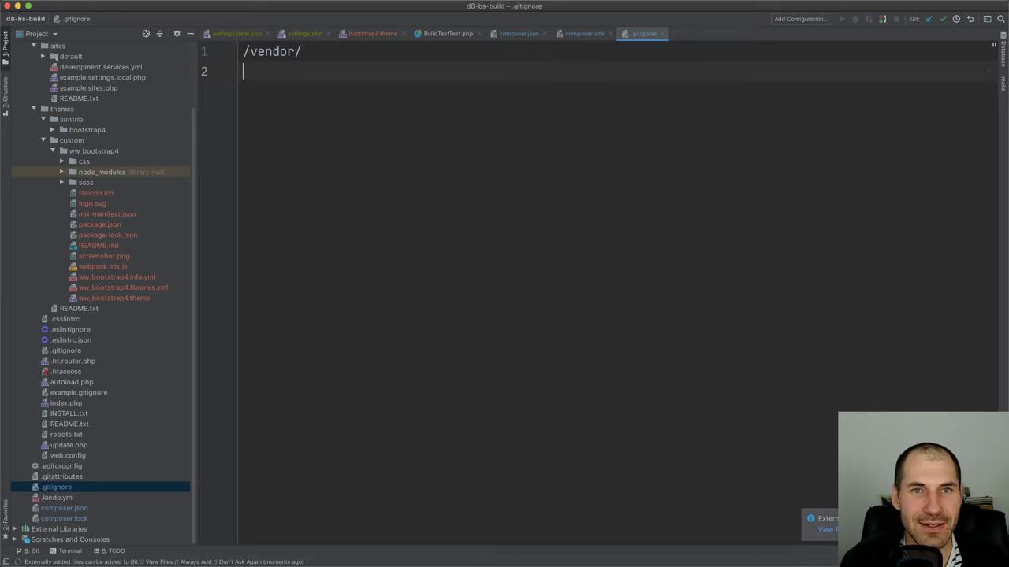
text(node_modules)
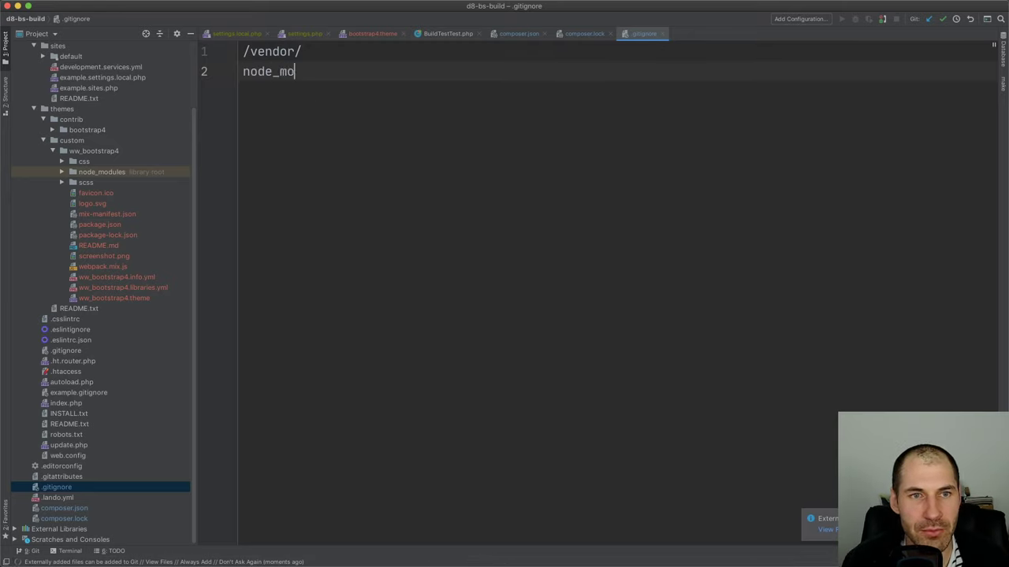
Compare the theme's node_modules and vendor folders against the node_modules entry on line 2
click(79, 160)
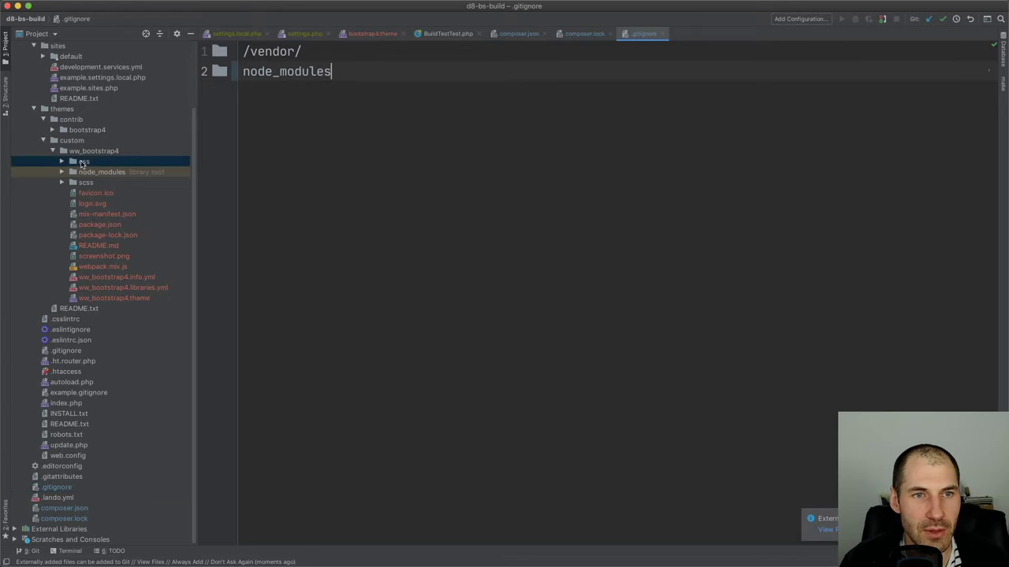
click(61, 172)
click(62, 171)
scroll(59, 155, up, 2)
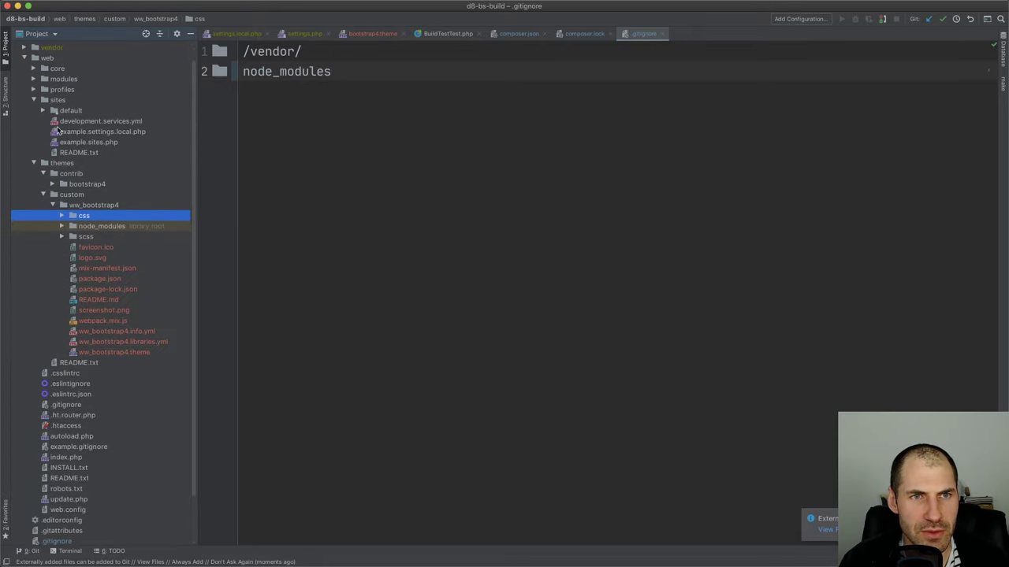
click(24, 47)
click(25, 48)
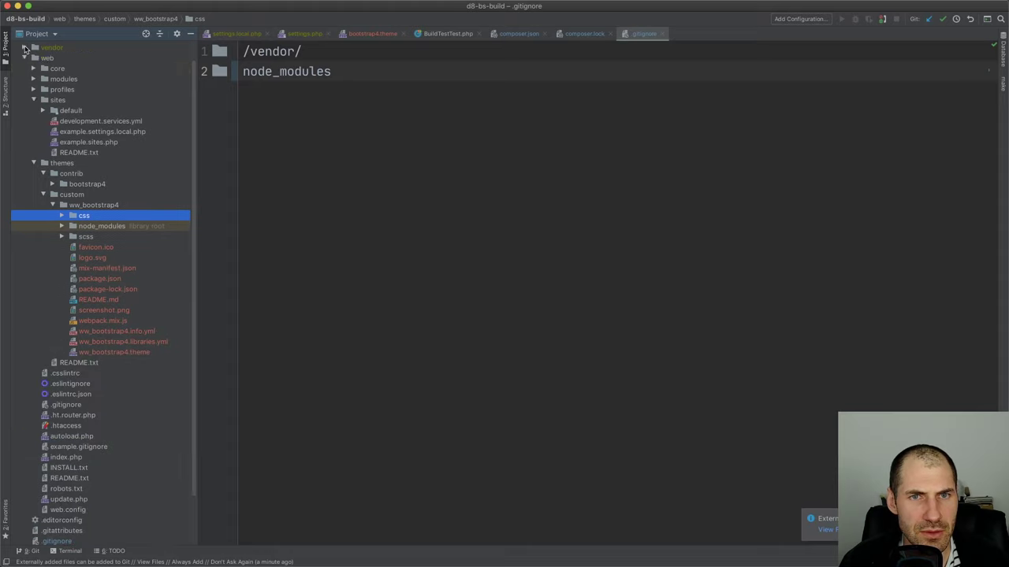
click(322, 71)
super+click(257, 73)
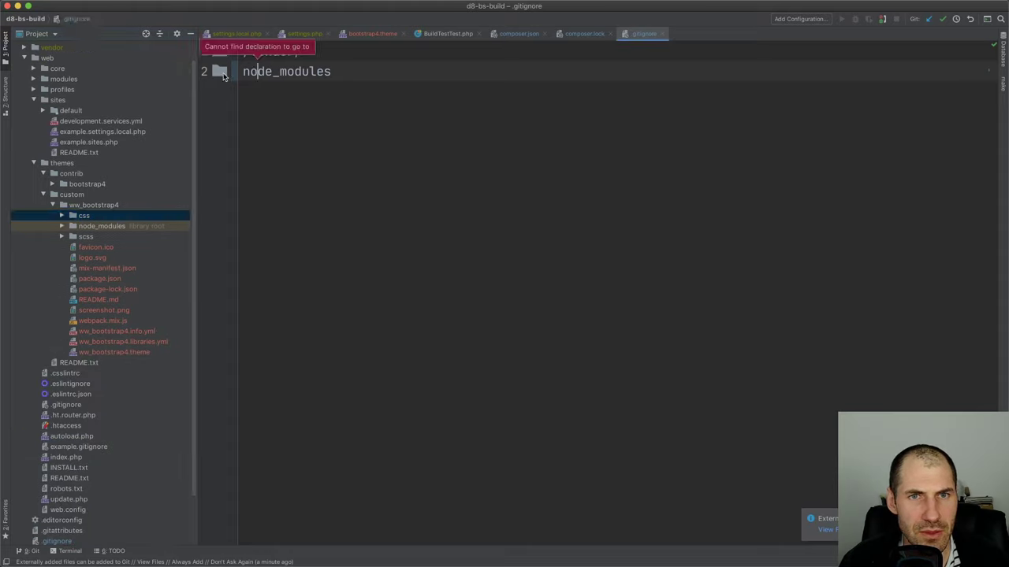
double_click(265, 71)
click(286, 72)
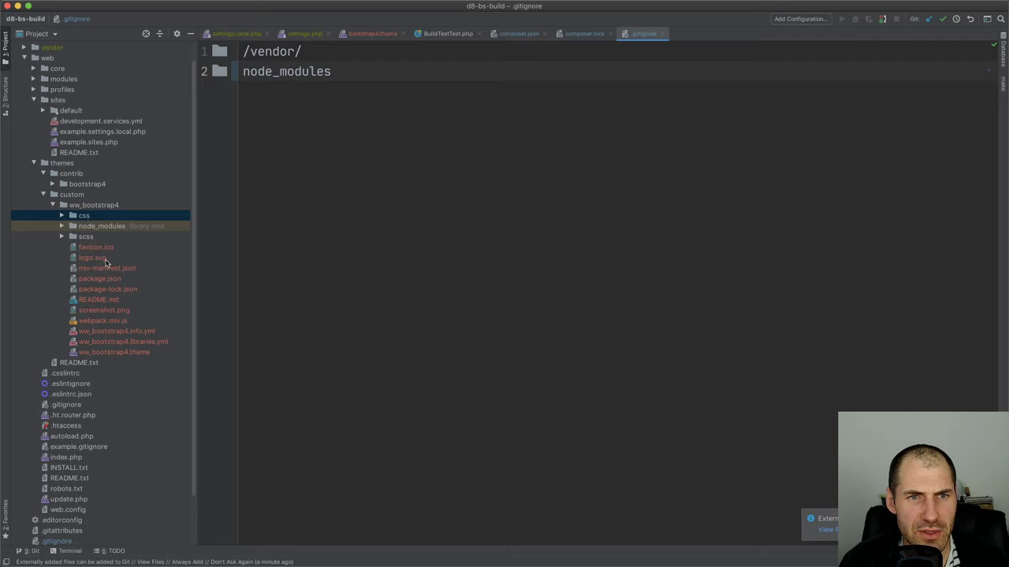
scroll(98, 325, down, 3)
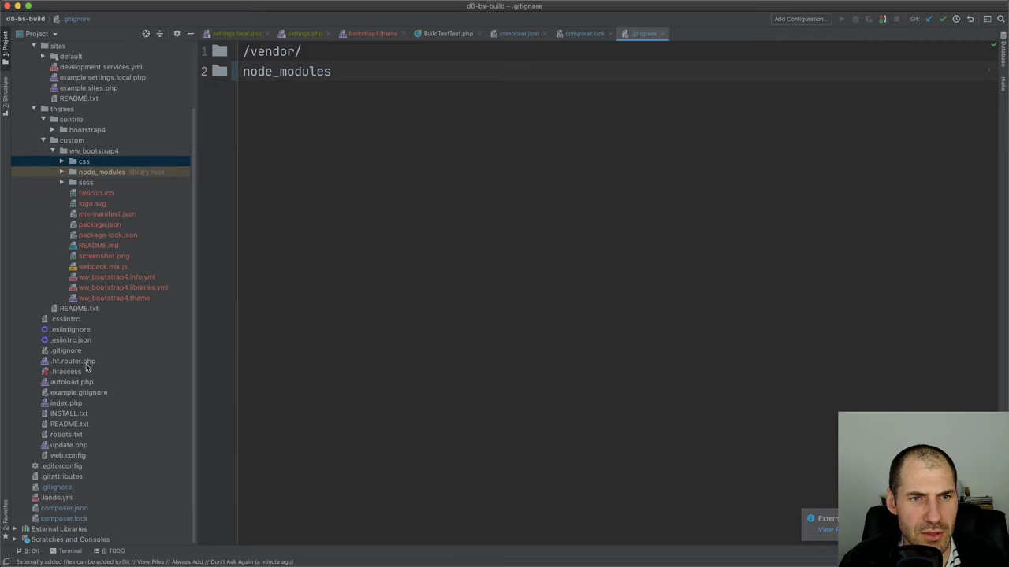
scroll(82, 124, up, 4)
Copy the node_modules entry from web/core/.gitignore and finalize line 2 of the root .gitignore
double_click(72, 90)
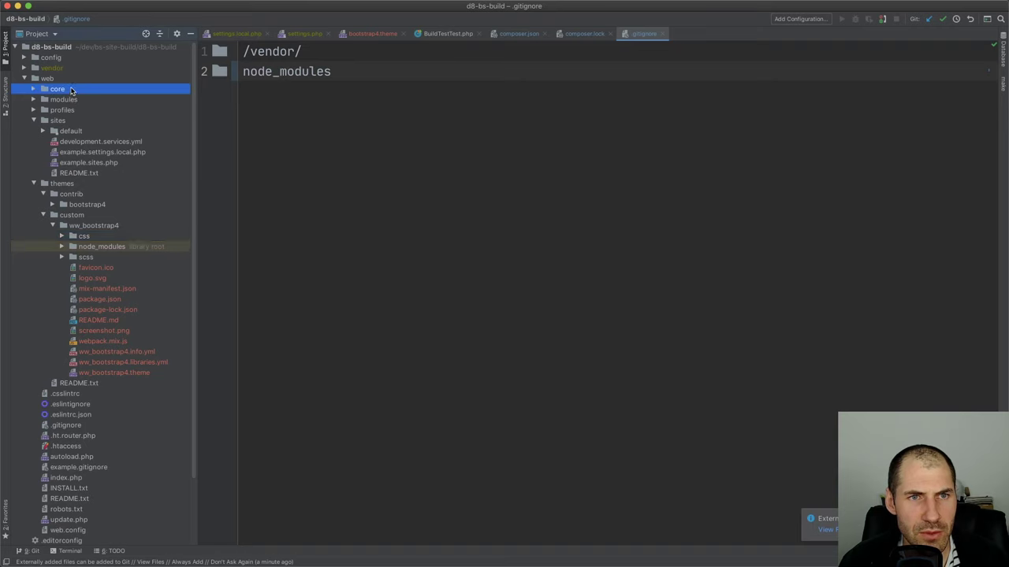
double_click(102, 261)
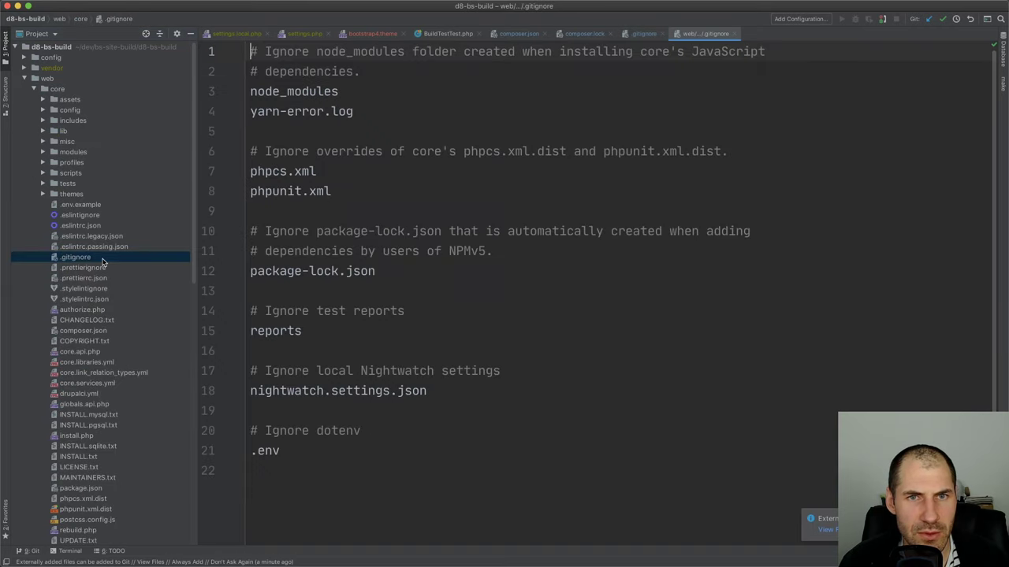
click(352, 91)
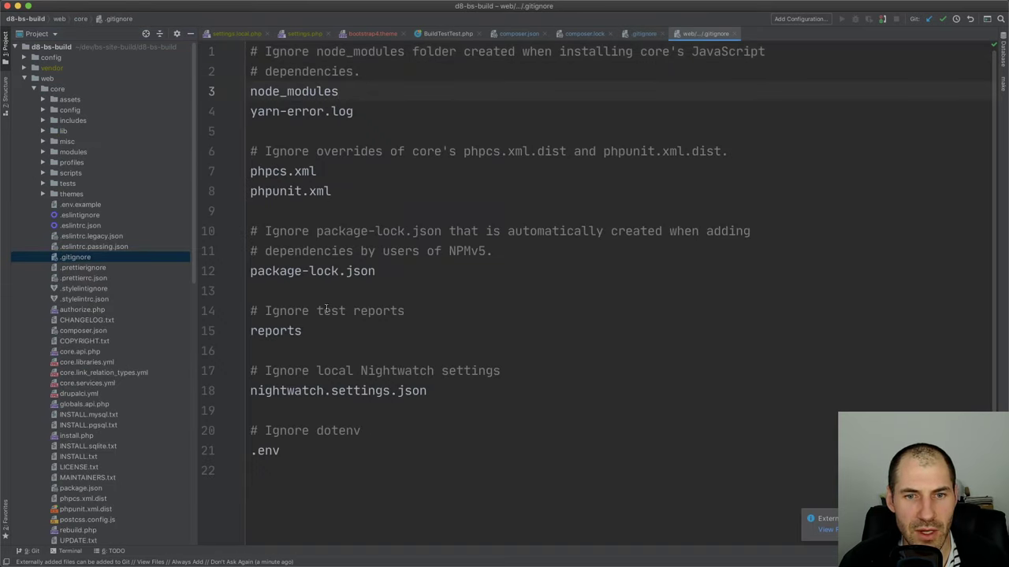
key(shift+Home)
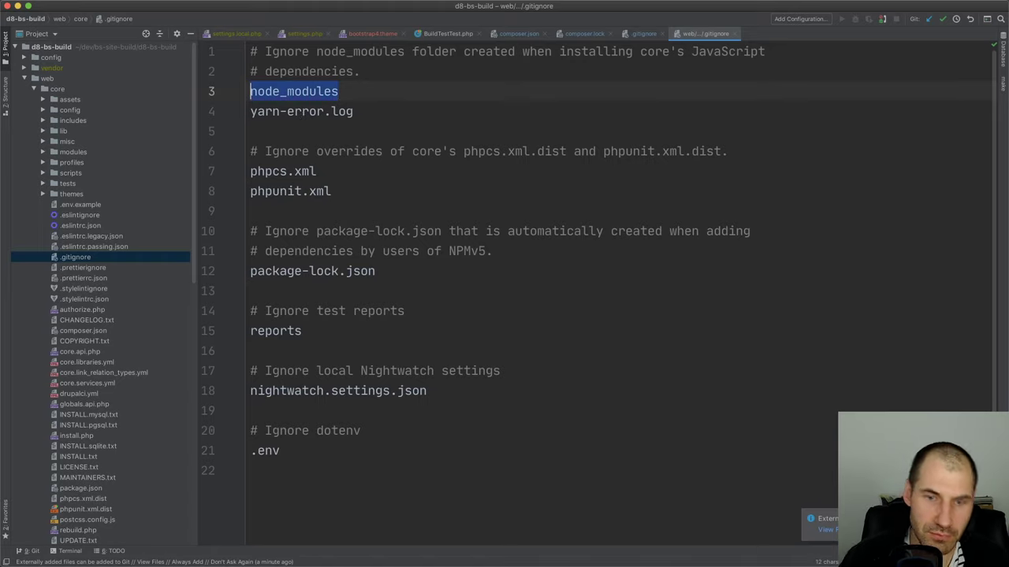
double_click(52, 79)
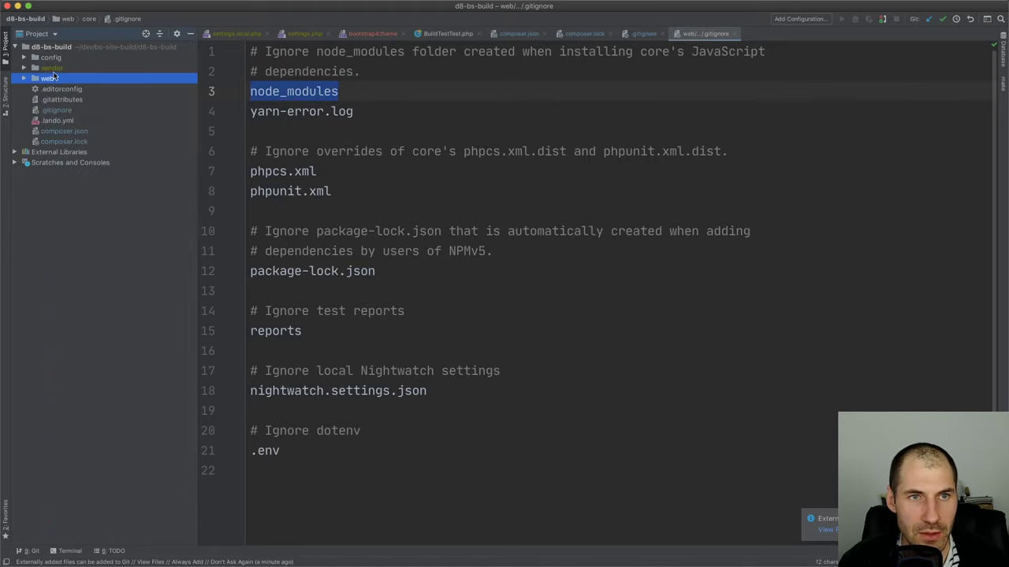
double_click(57, 110)
double_click(305, 71)
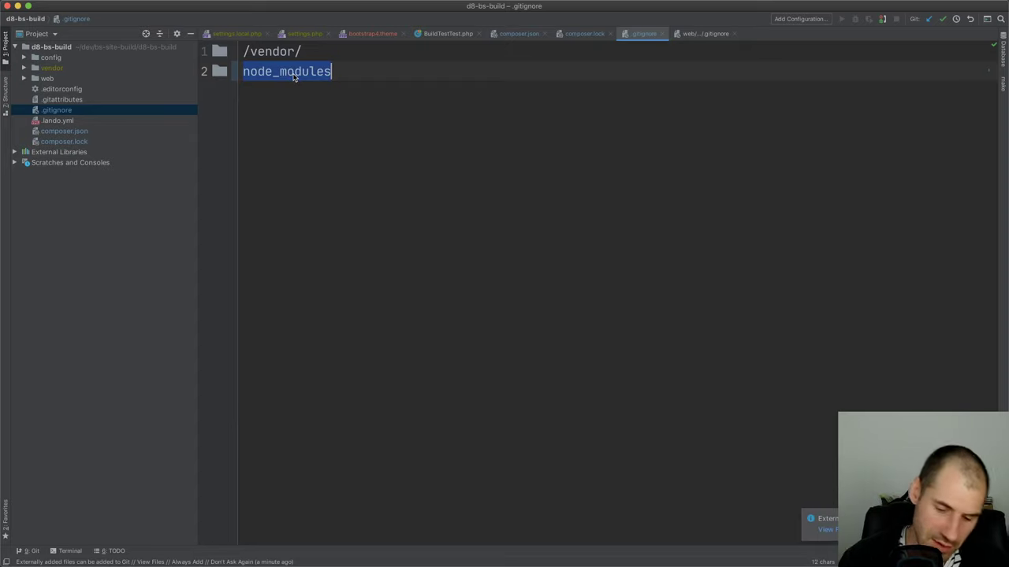
key(Right)
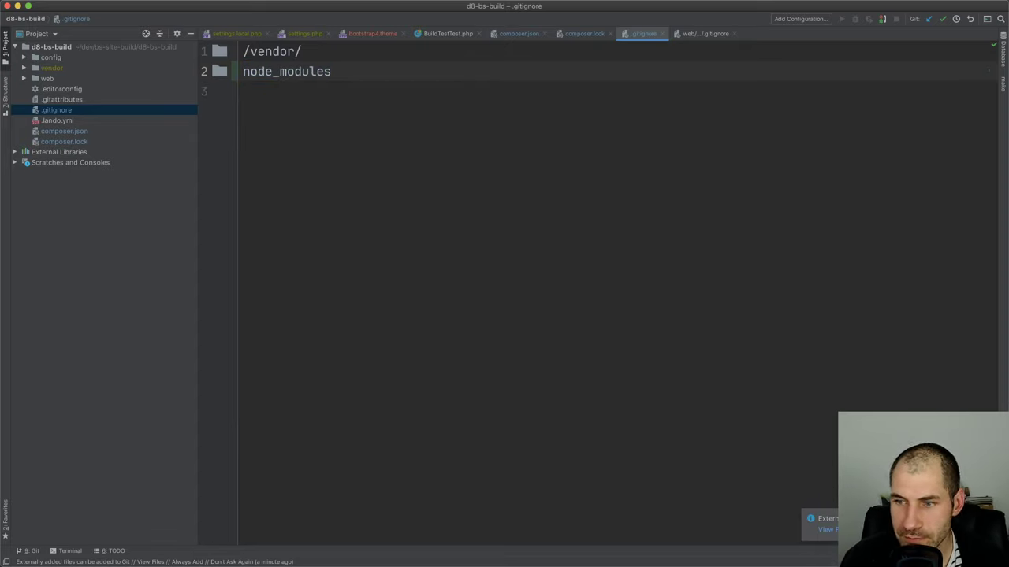
key(super+Tab)
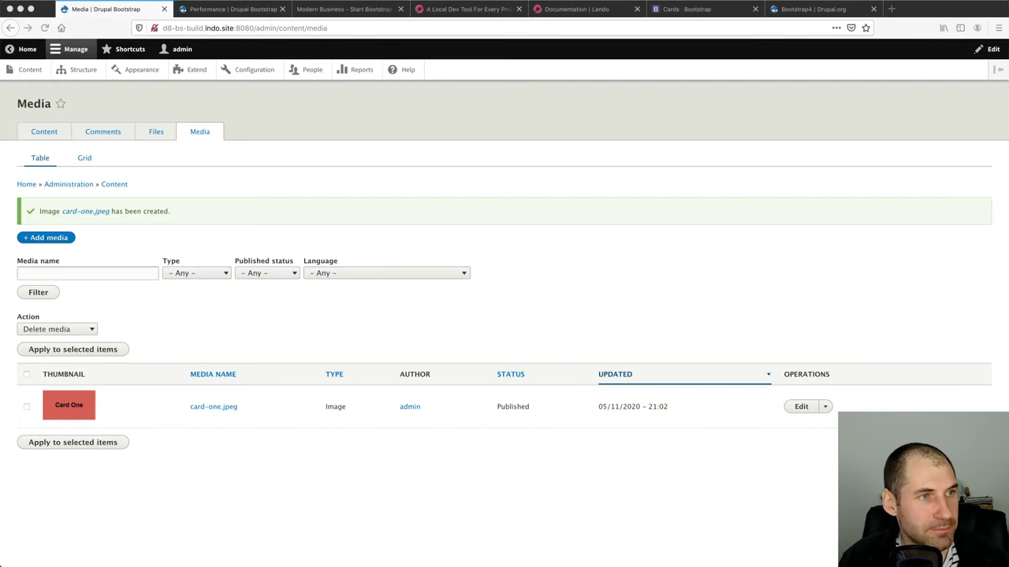
click(97, 117)
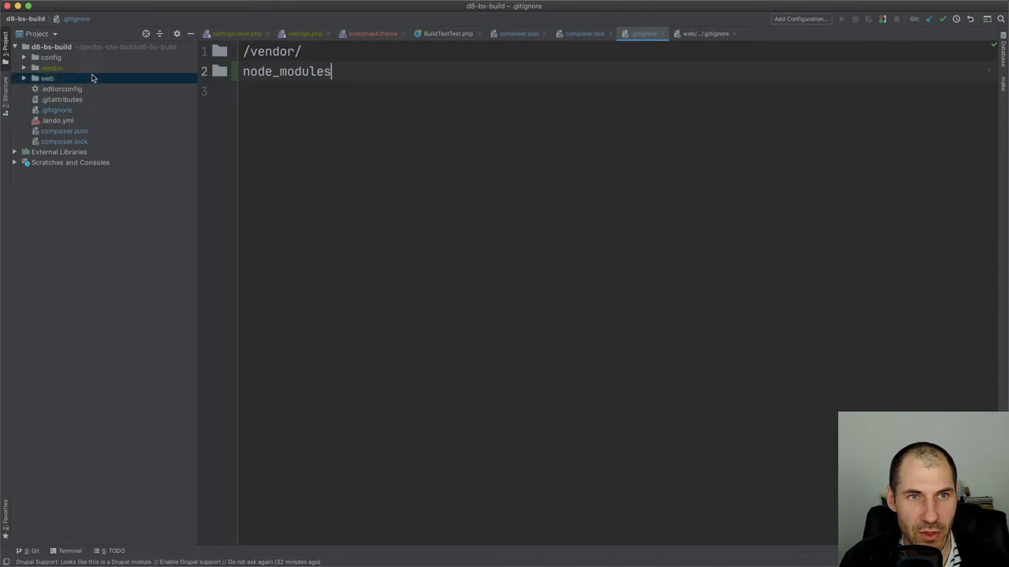
Open ww_bootstrap4.theme, ww_bootstrap4.info.yml and webpack.mix.js from the custom theme
double_click(61, 131)
double_click(72, 152)
double_click(94, 162)
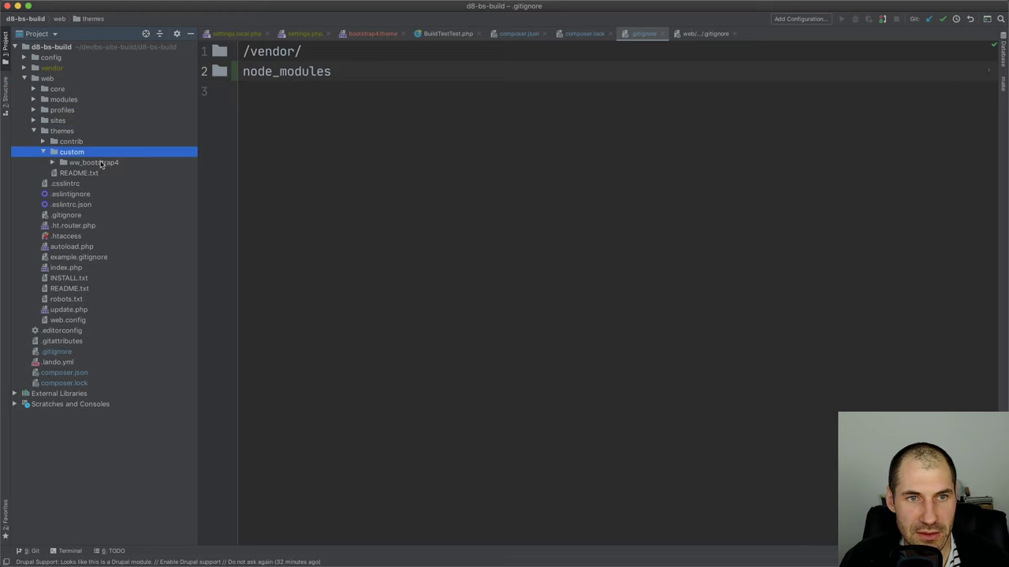
double_click(133, 310)
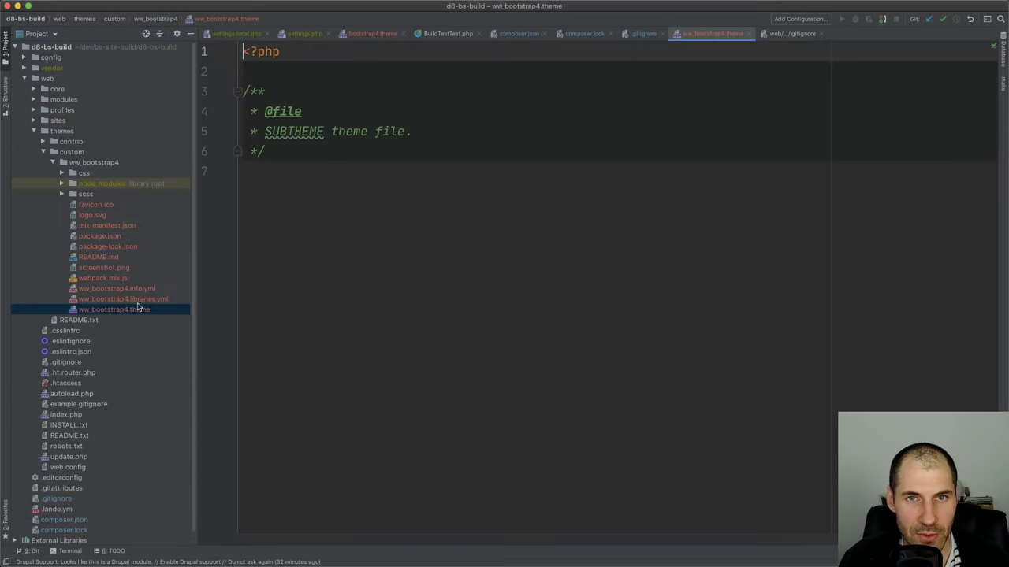
double_click(133, 290)
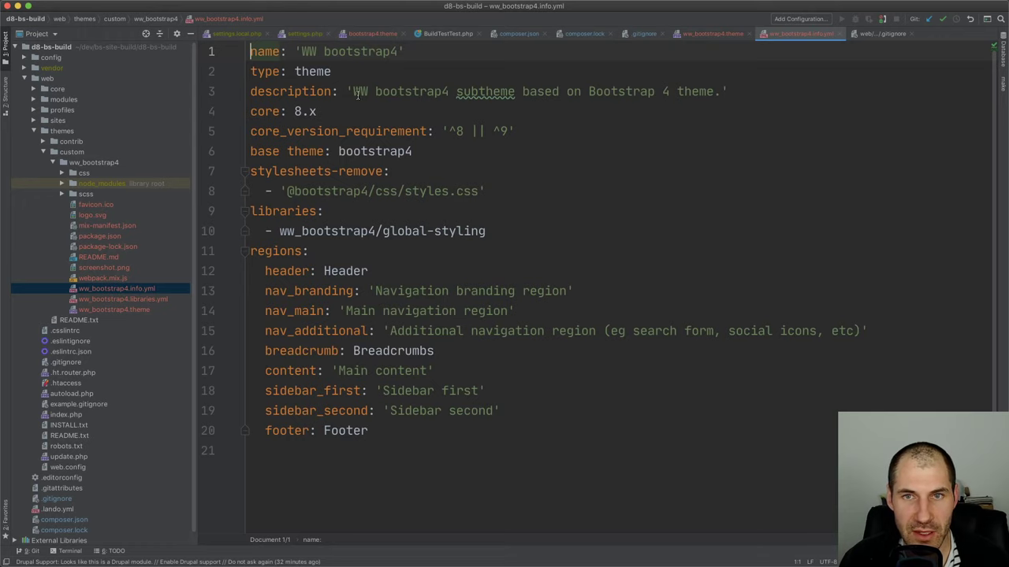
double_click(102, 279)
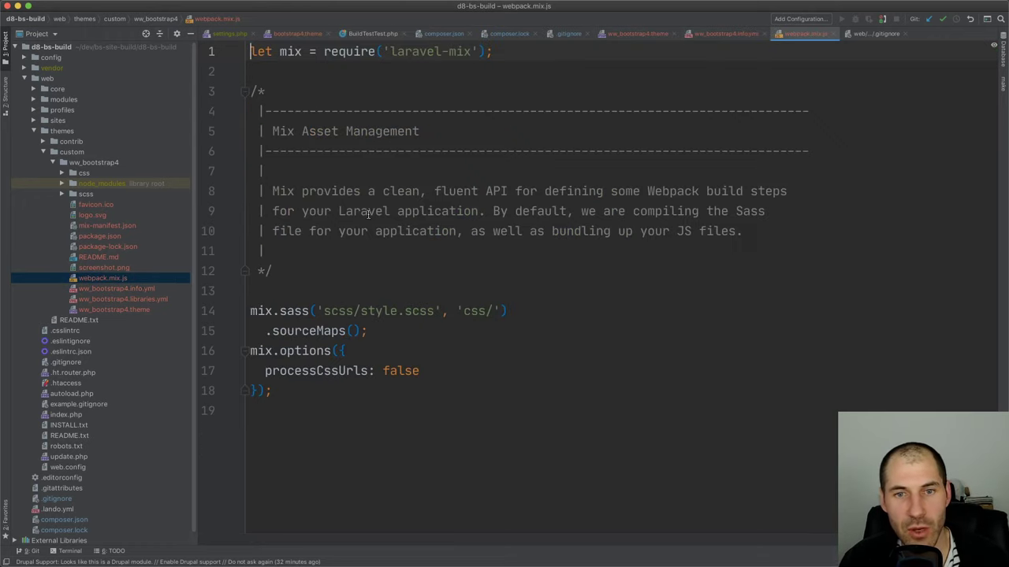
Delete the .sourceMaps() line, leaving mix.sass('scss/style.scss', 'css/'); terminated by a semicolon
click(274, 391)
click(458, 332)
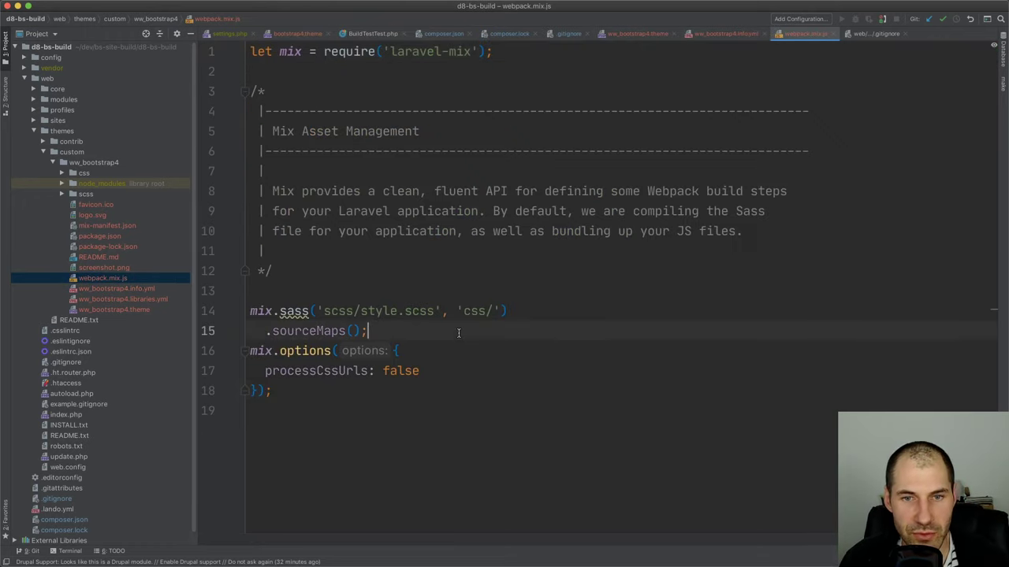
key(shift+Home)
key(BackSpace)
key(BackSpace)
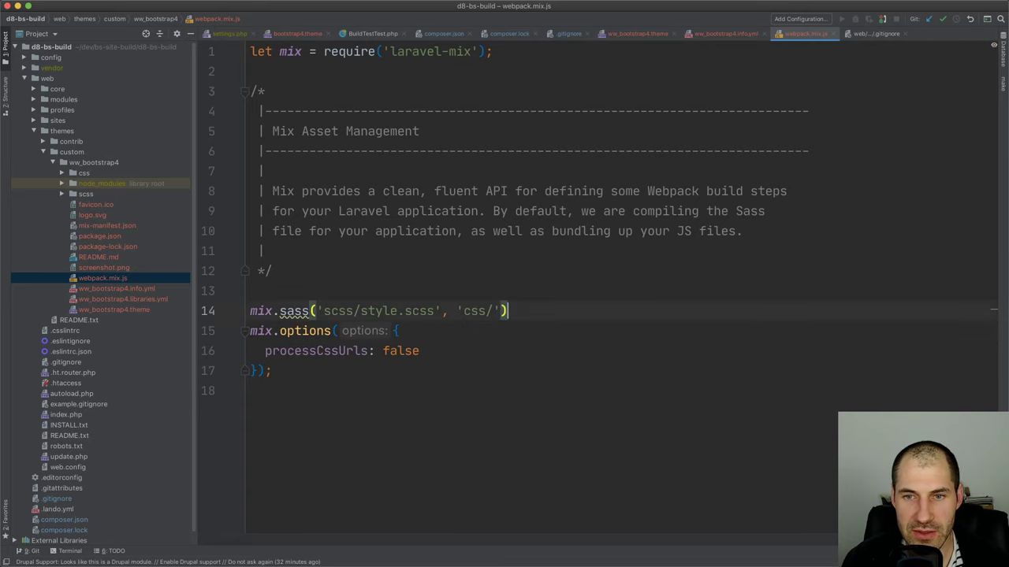
text(;)
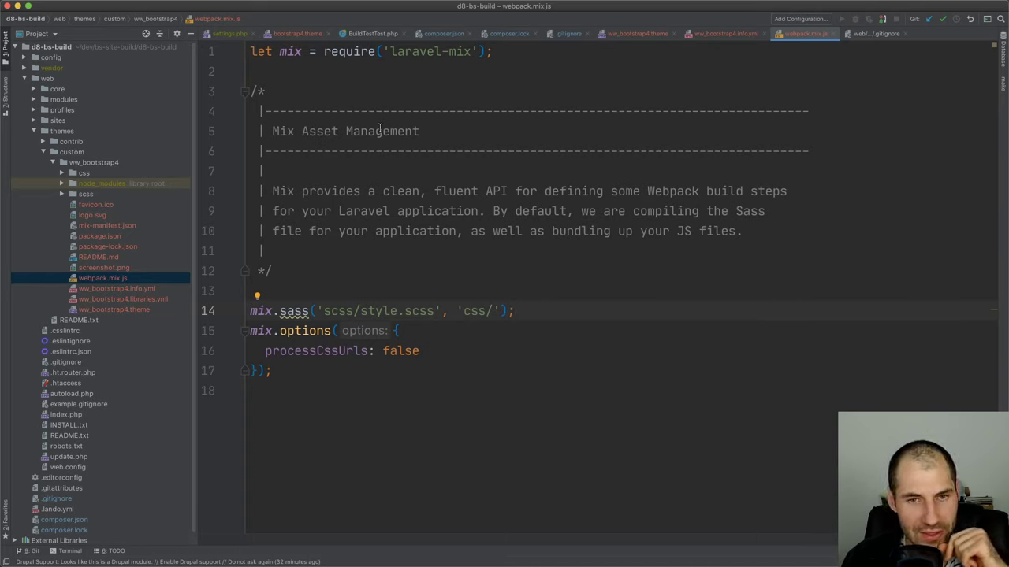
double_click(108, 195)
double_click(108, 215)
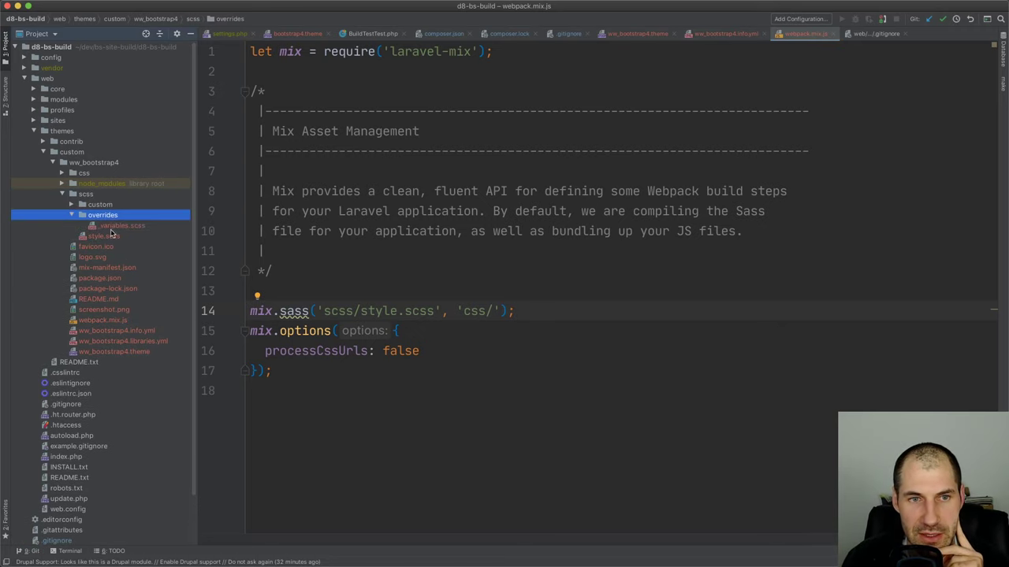
double_click(113, 236)
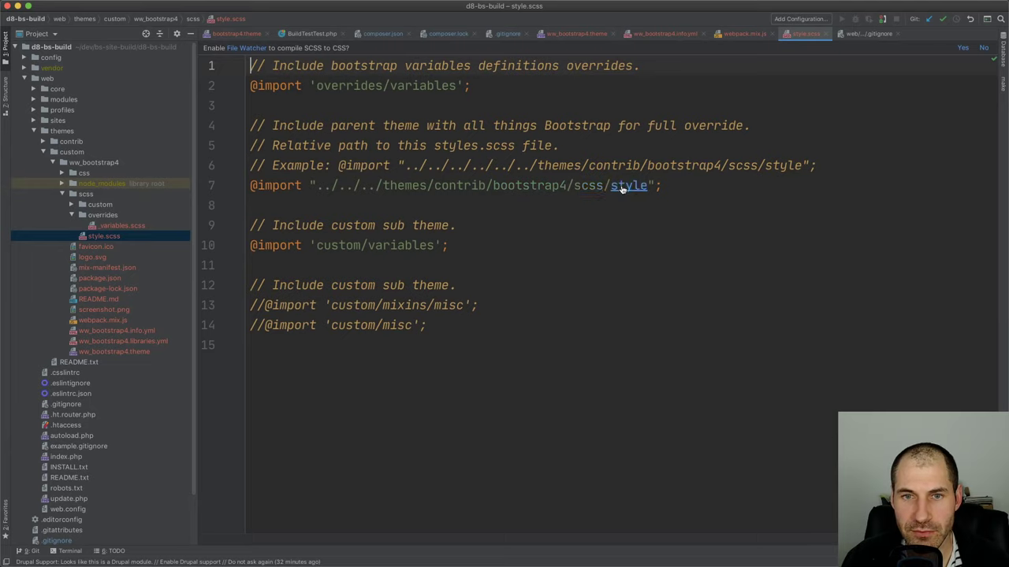
drag(671, 186, 536, 186)
click(553, 186)
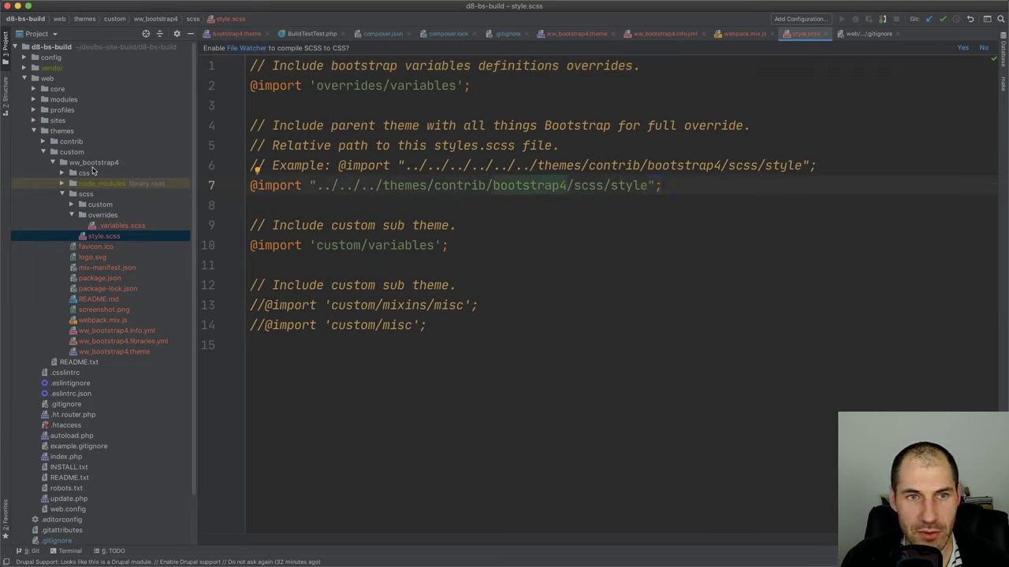
double_click(83, 142)
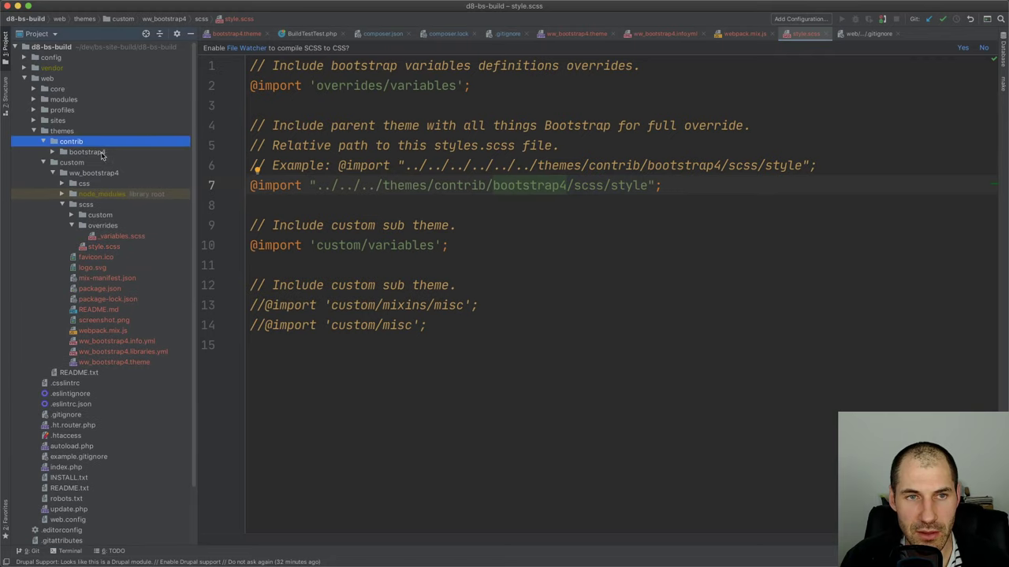
double_click(89, 152)
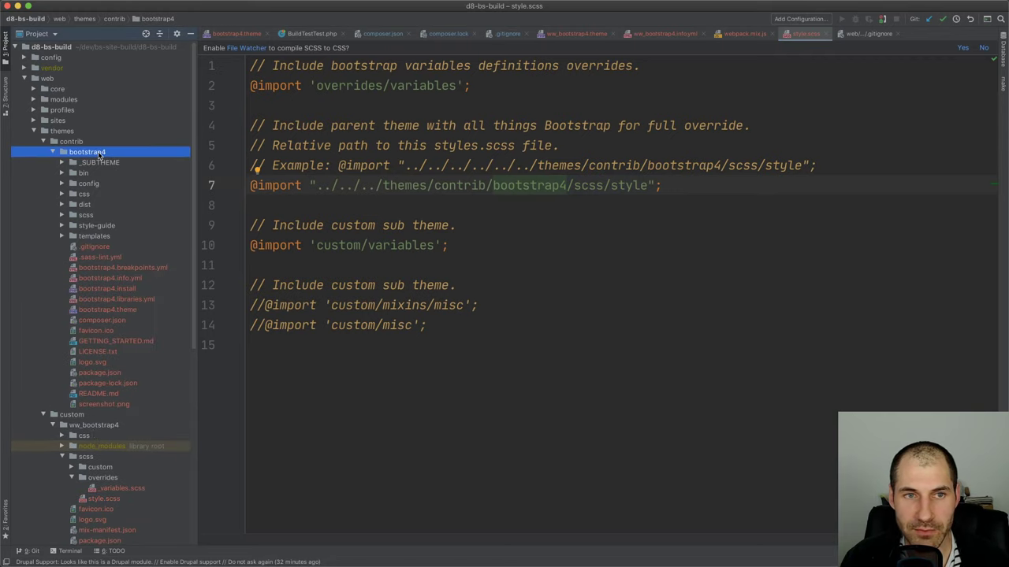
double_click(97, 153)
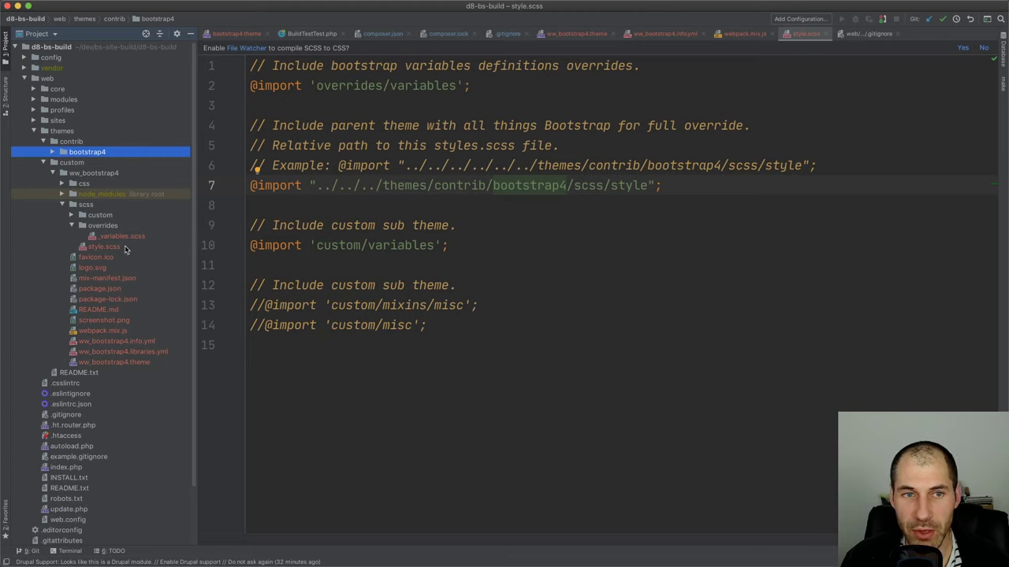
double_click(92, 205)
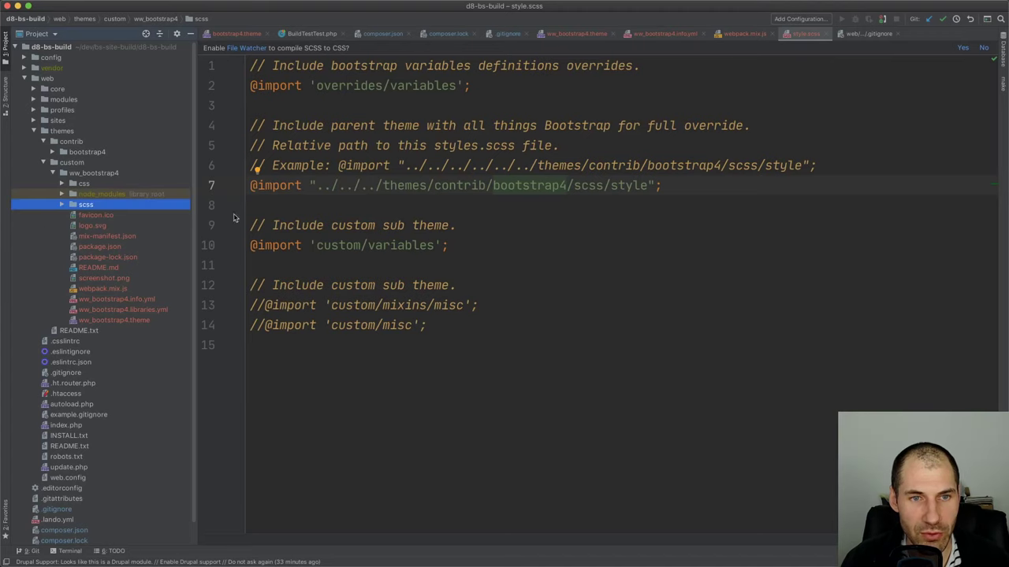
click(101, 195)
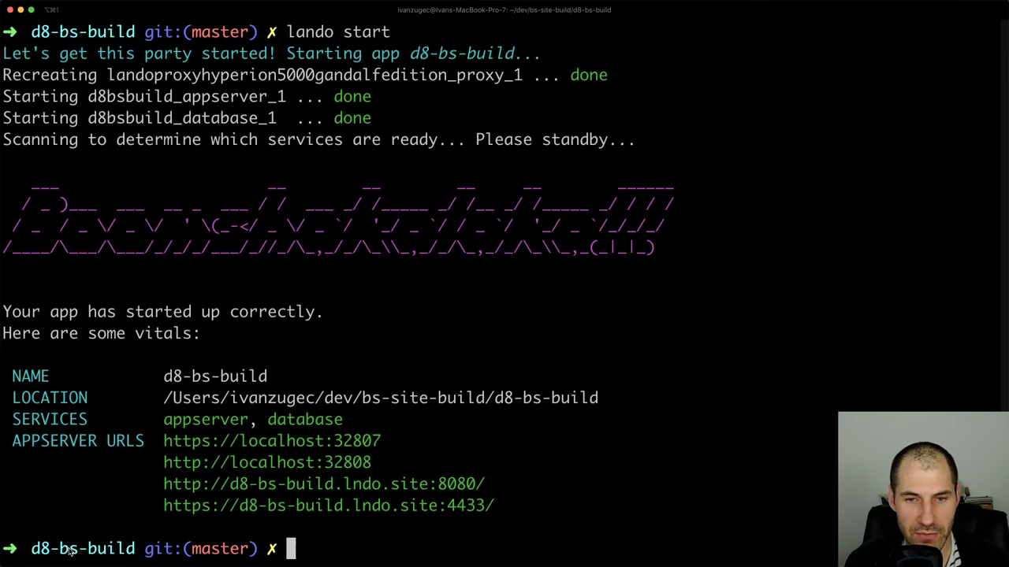
Change into web/themes/custom in the terminal and list its contents
text(cd teh)
key(BackSpace)
key(BackSpace)
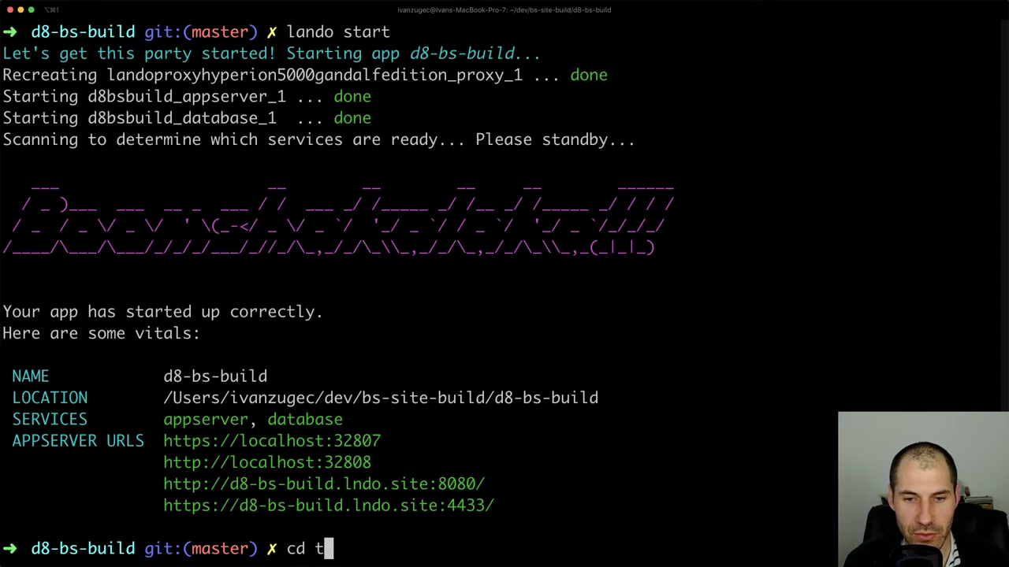
key(BackSpace)
text(we)
key(Tab)
text(t)
key(Tab)
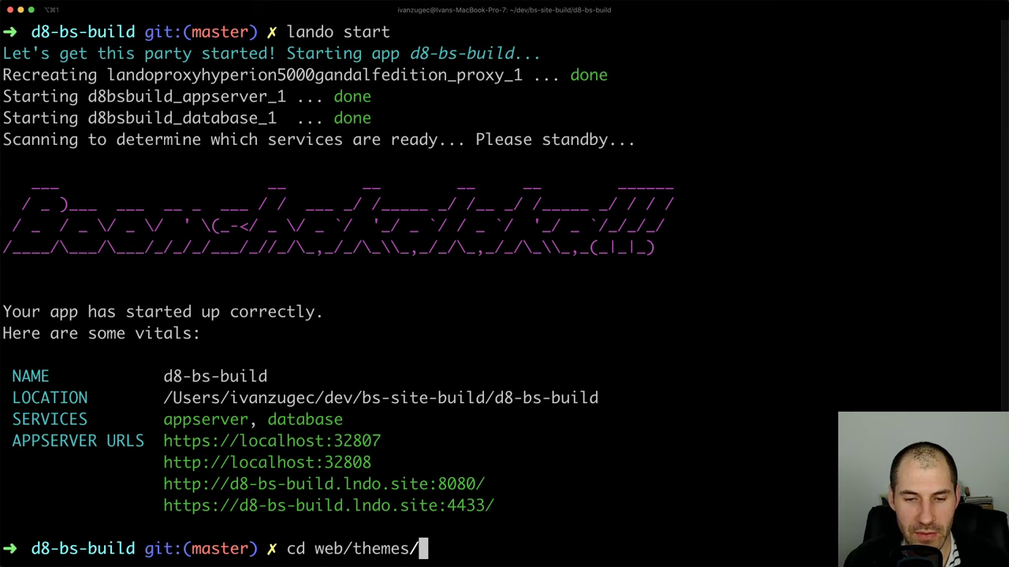
text(c)
key(Tab)
key(Return)
text(l)
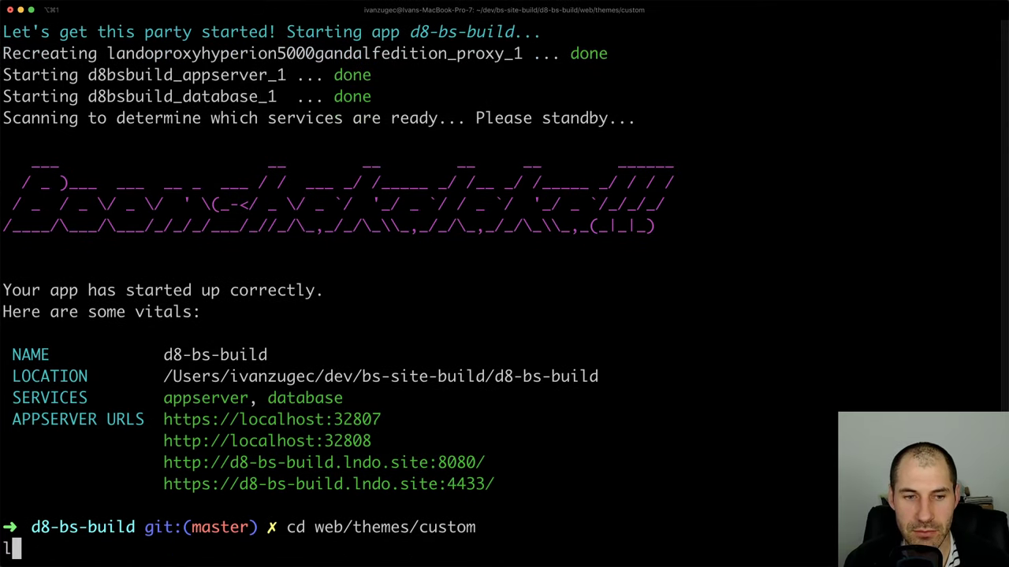
key(Return)
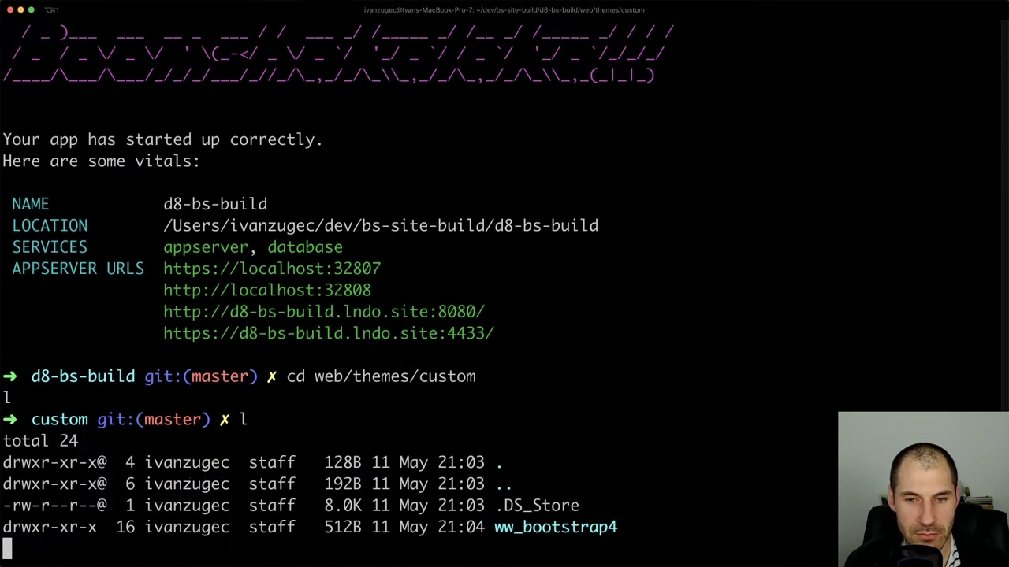
text(l)
key(Return)
Enter the ww_bootstrap4 folder, list its files and run npm run dev
text(cd w)
key(Tab)
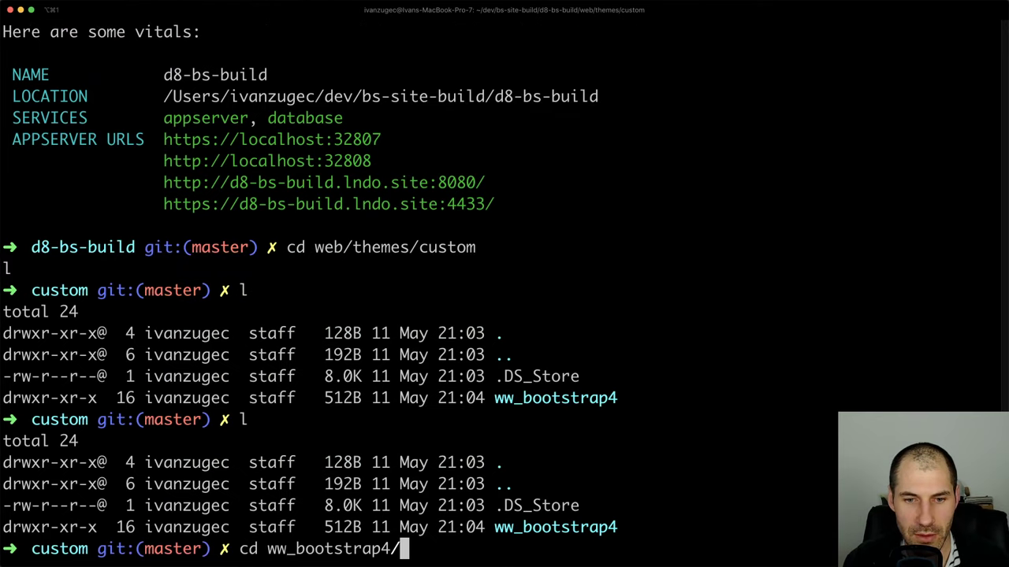
key(Return)
text(ls)
key(Return)
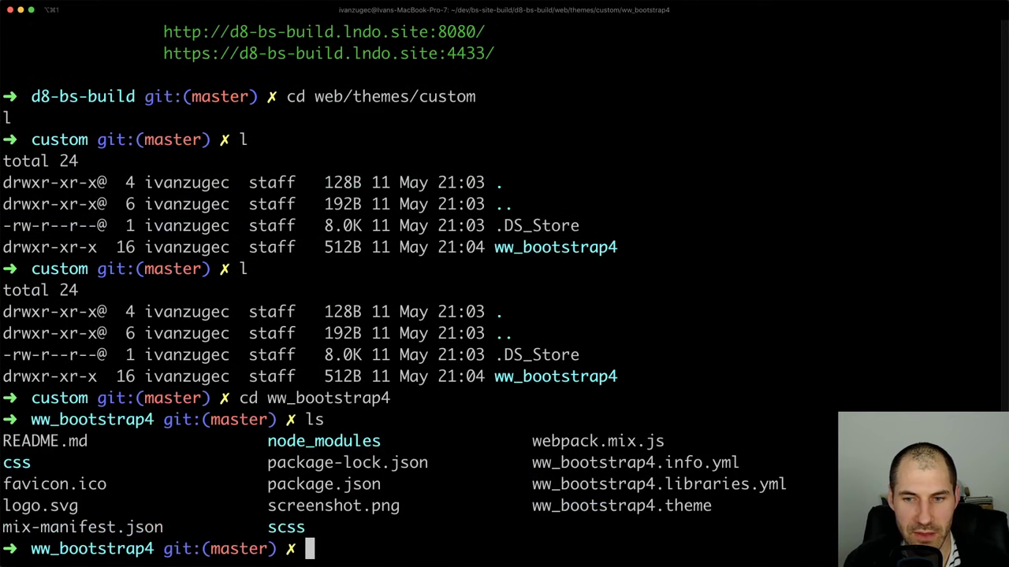
text(npm run dev)
key(Return)
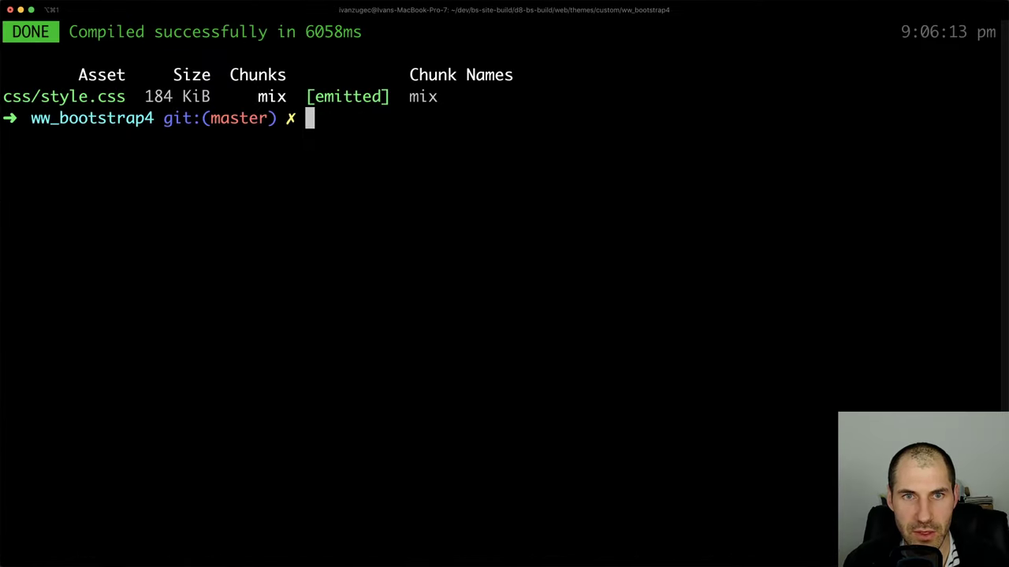
key(super+Tab)
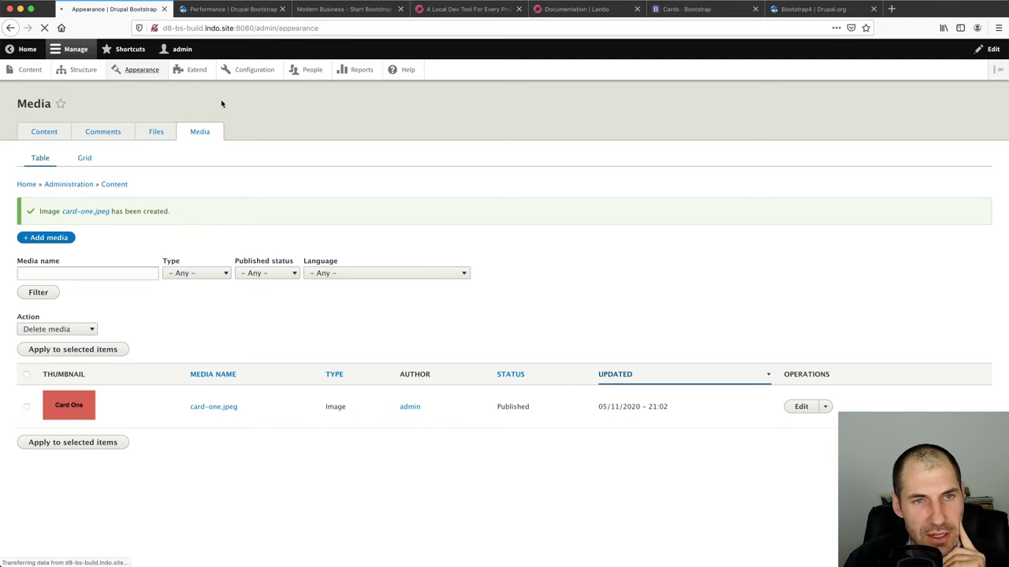
Choose 'Install and set as default' for WW bootstrap4 under Uninstalled themes on Appearance
scroll(242, 315, down, 8)
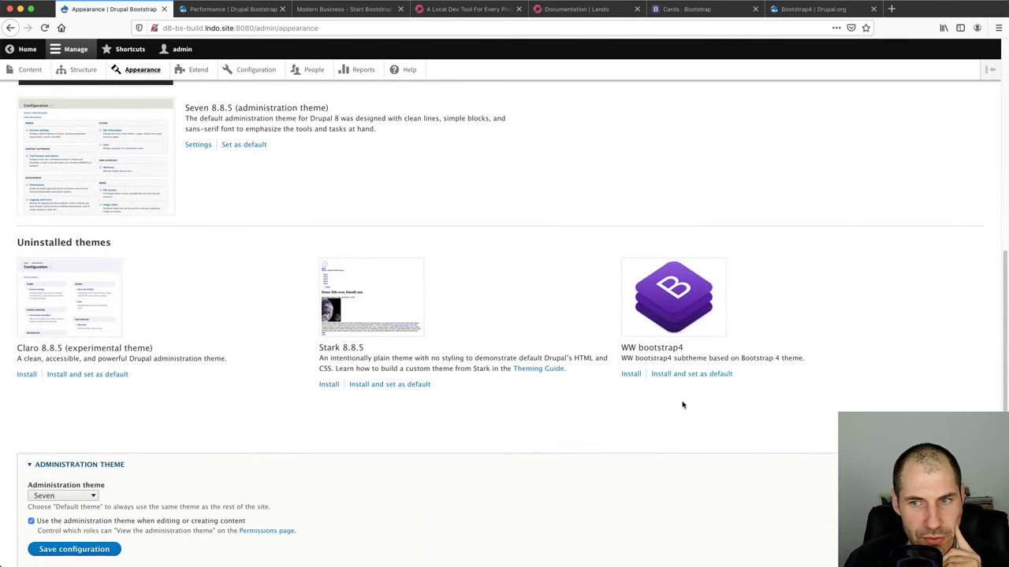
scroll(558, 305, up, 7)
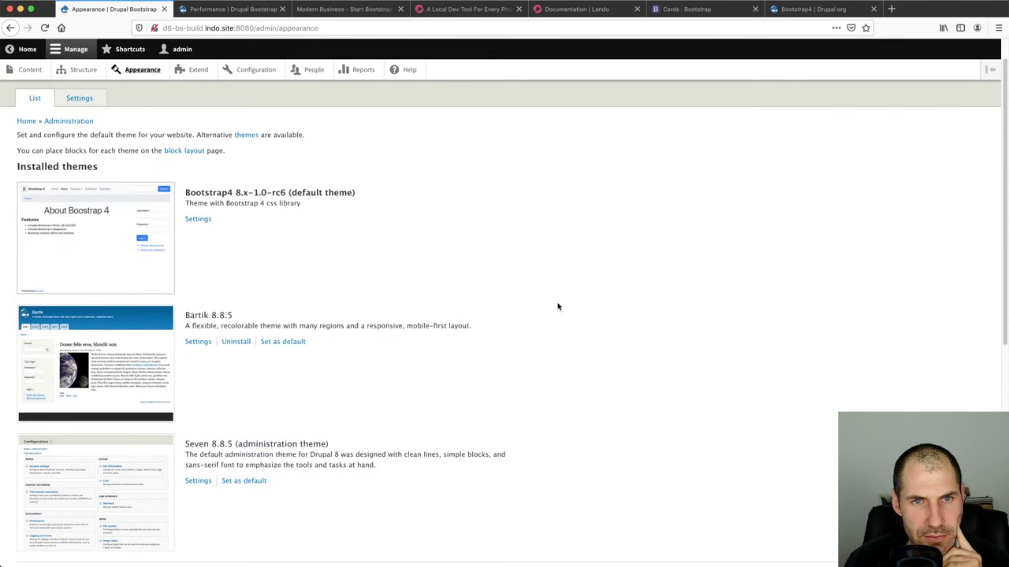
scroll(558, 307, down, 5)
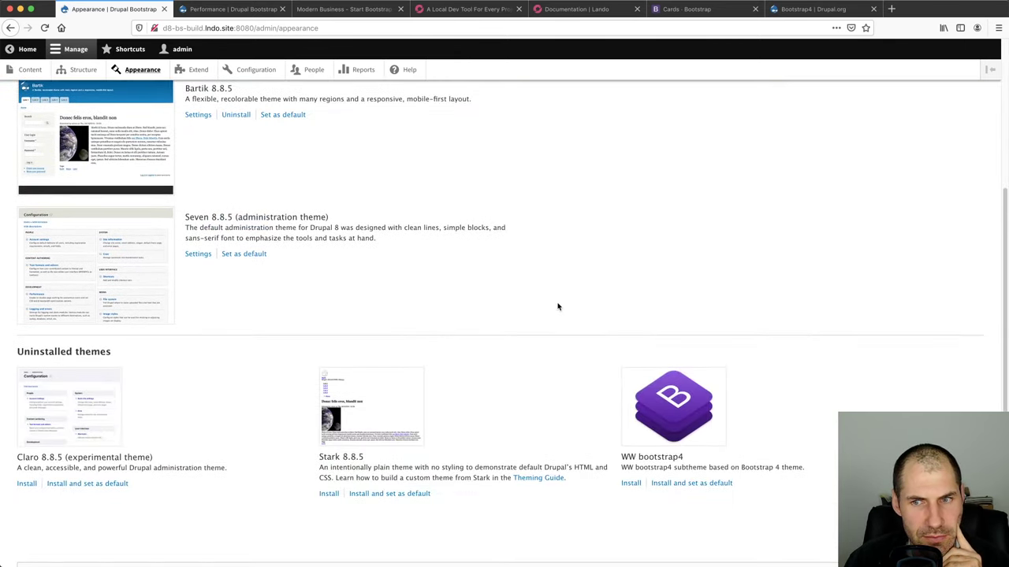
click(680, 484)
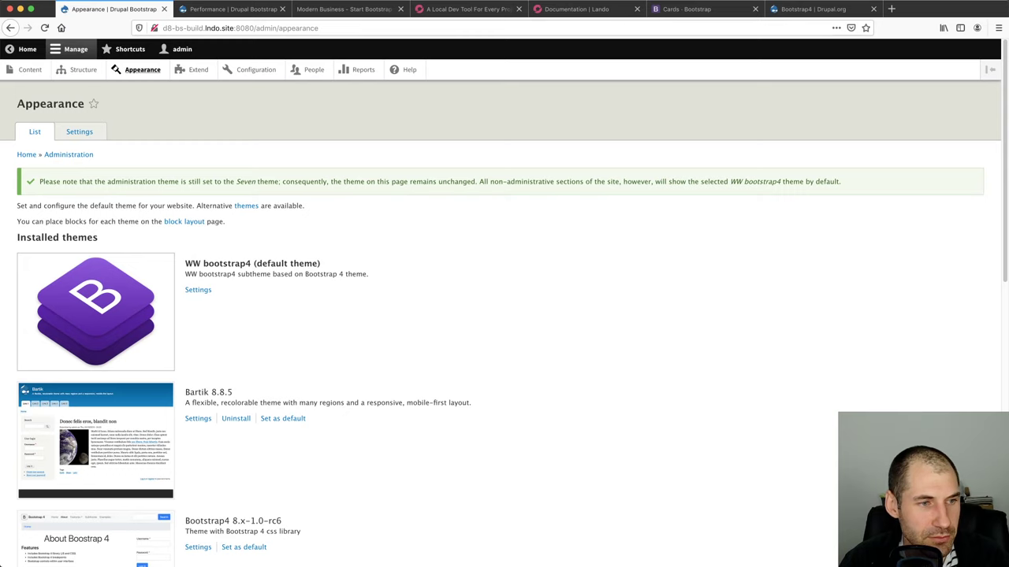
key(super+Tab)
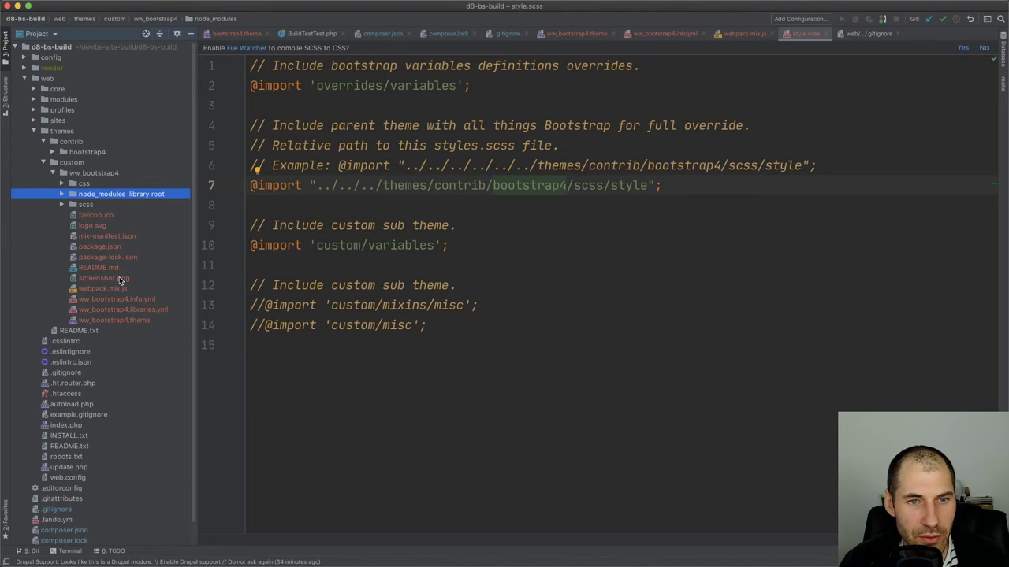
Open ww_bootstrap4's package.json and look over the dev and prod entries in its scripts block
double_click(122, 246)
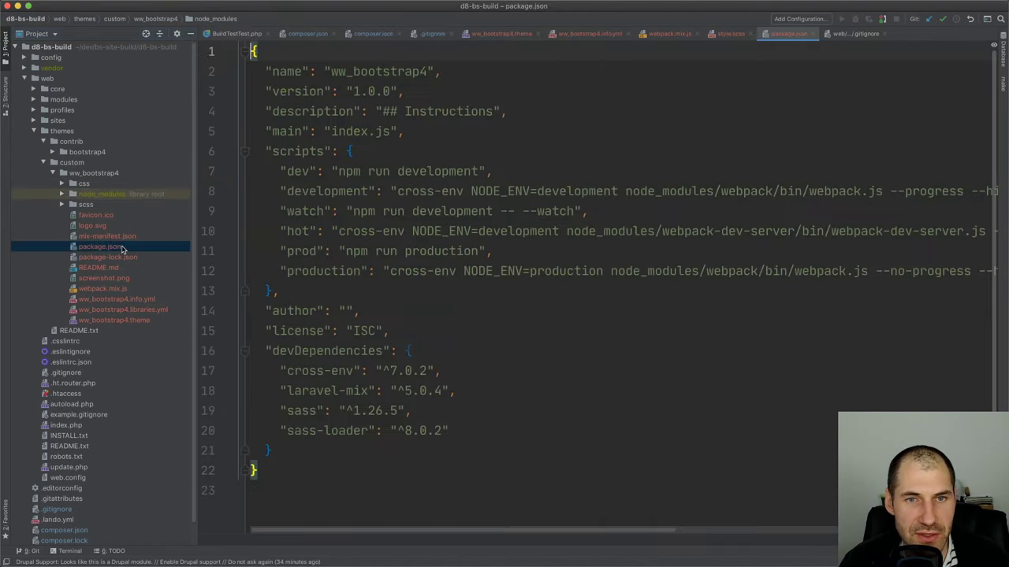
double_click(298, 171)
click(300, 151)
double_click(298, 171)
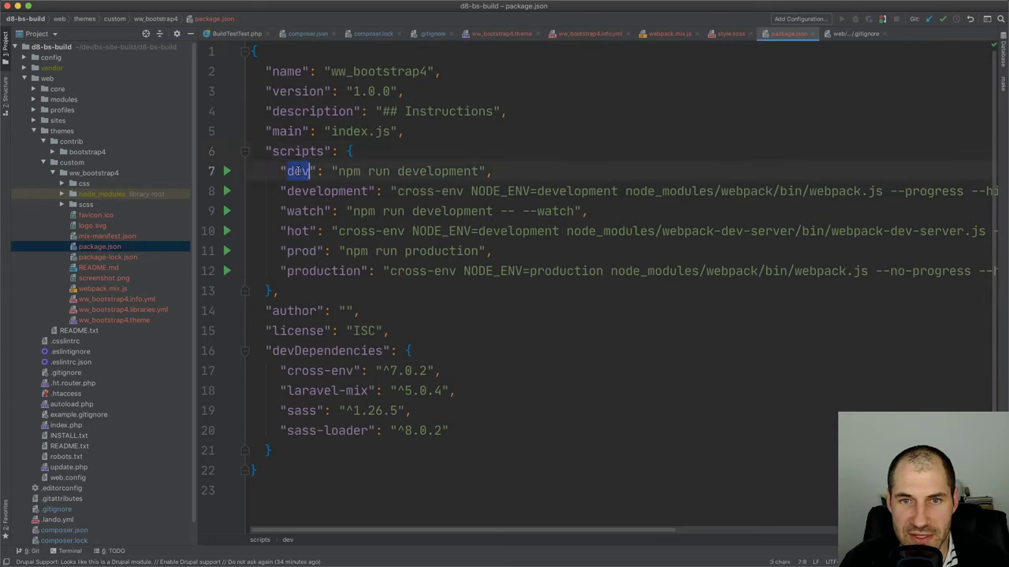
click(300, 171)
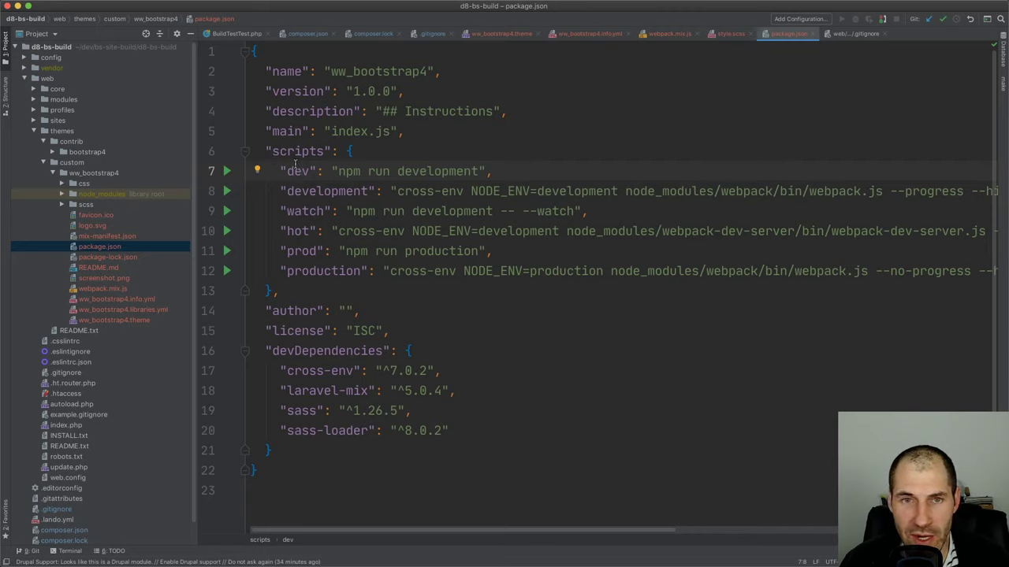
double_click(297, 171)
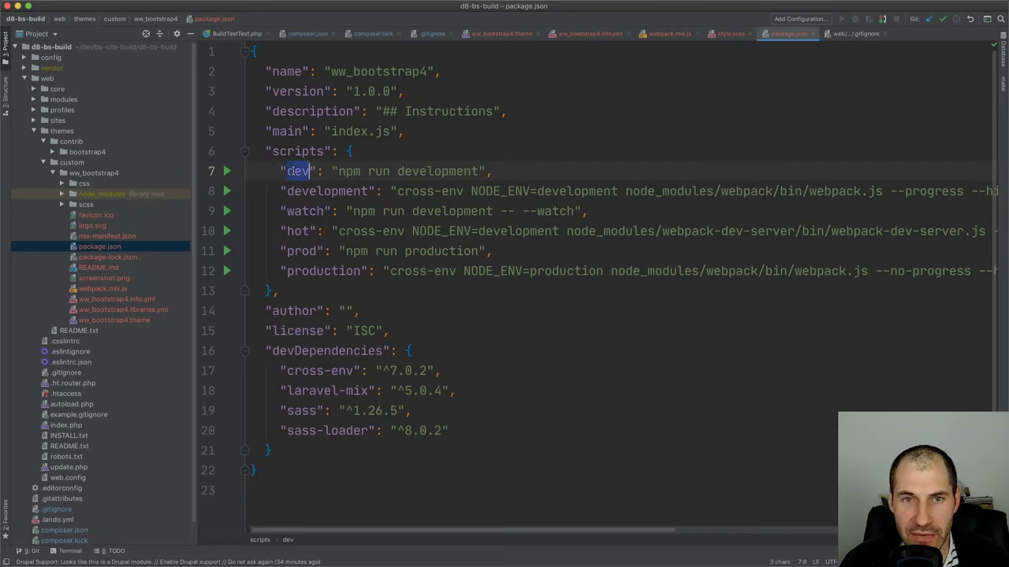
double_click(303, 251)
click(307, 270)
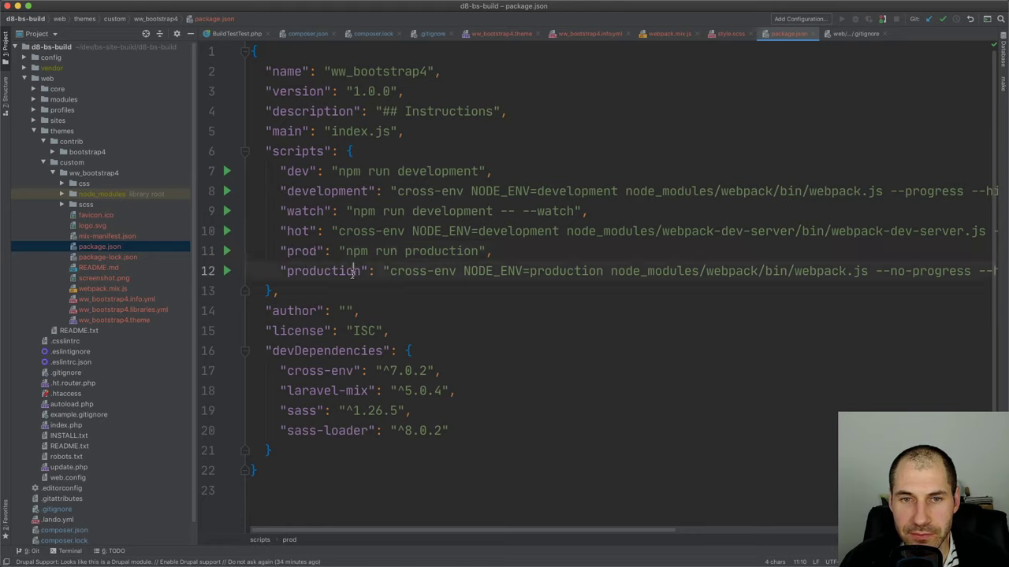
drag(277, 291, 234, 152)
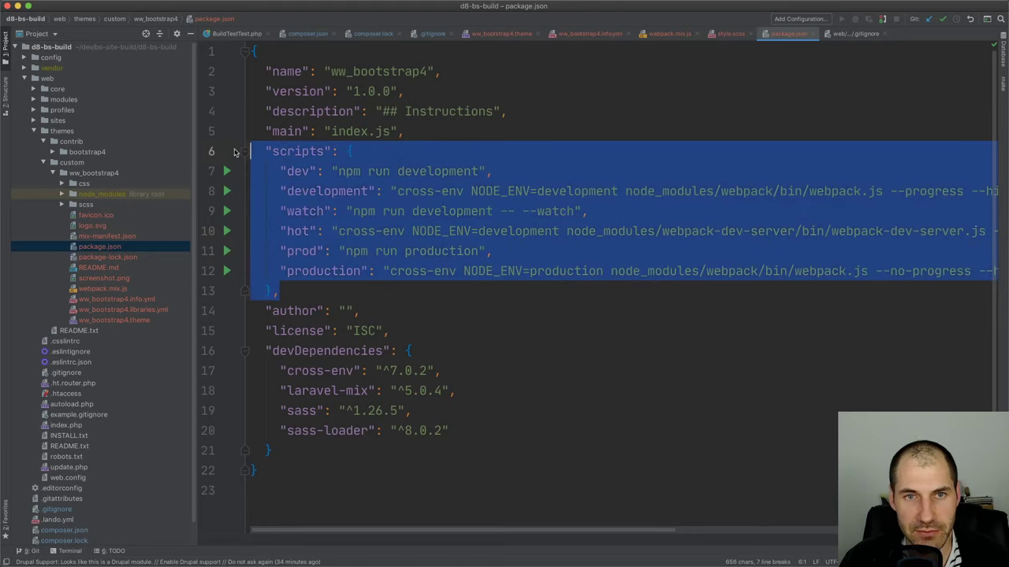
click(296, 151)
click(352, 152)
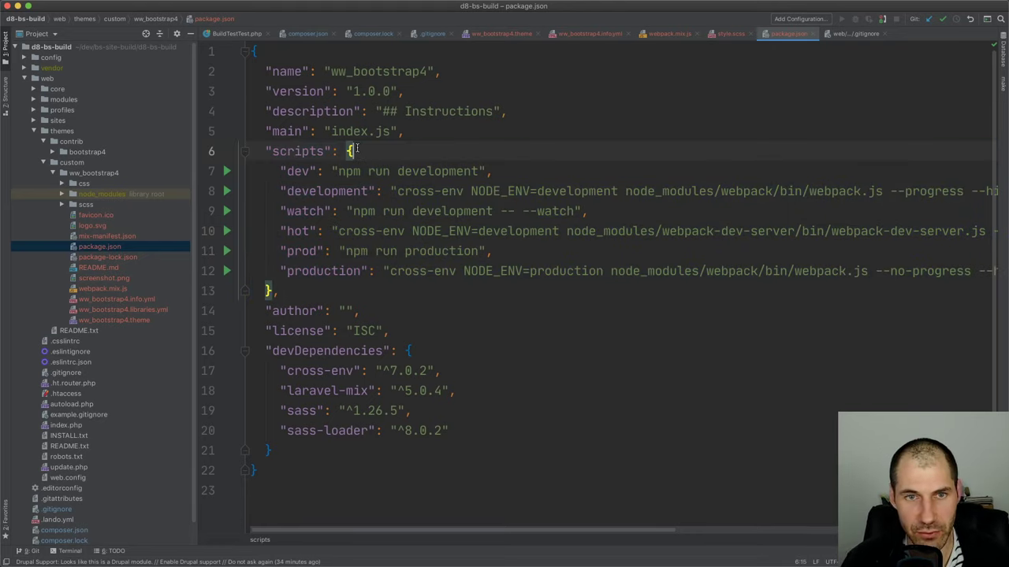
key(super+Tab)
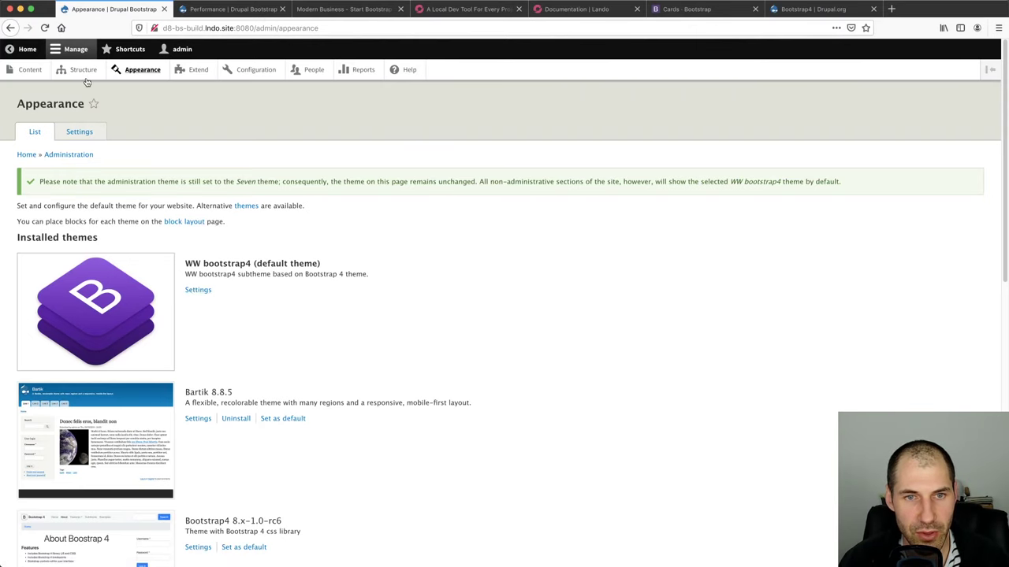
View the front page in a new tab, then save the WW bootstrap4 theme settings
super+click(24, 49)
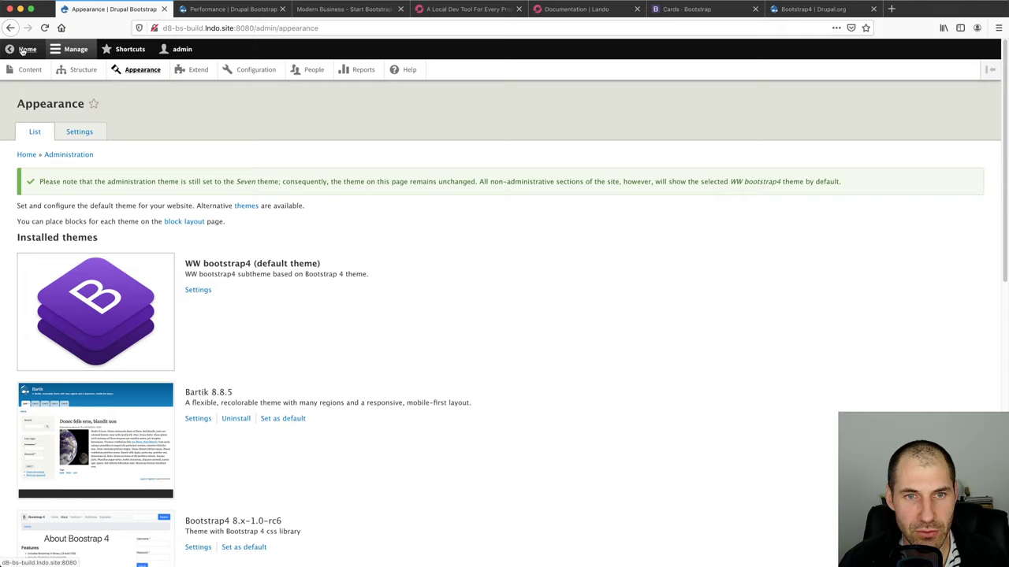
click(208, 16)
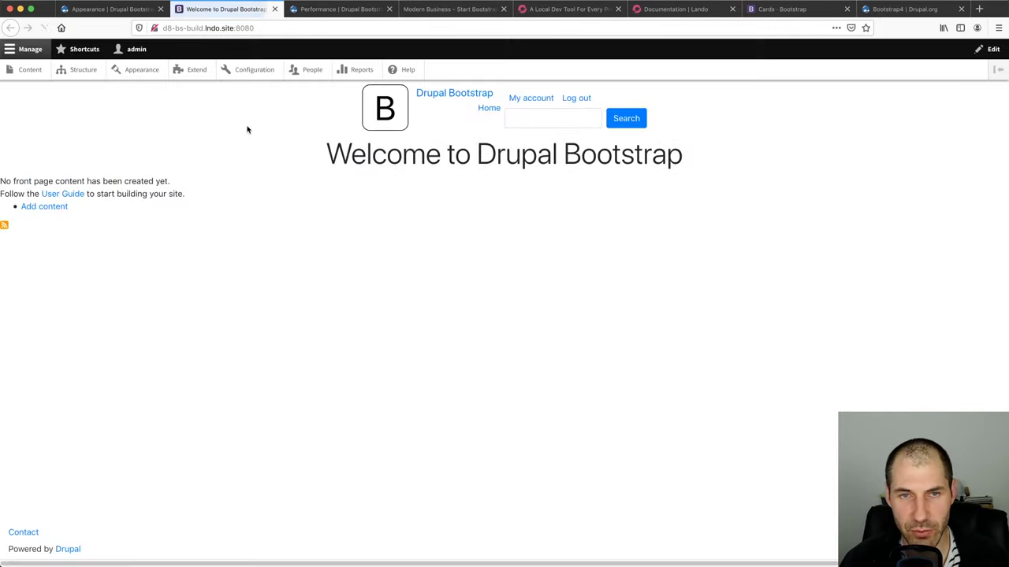
click(112, 9)
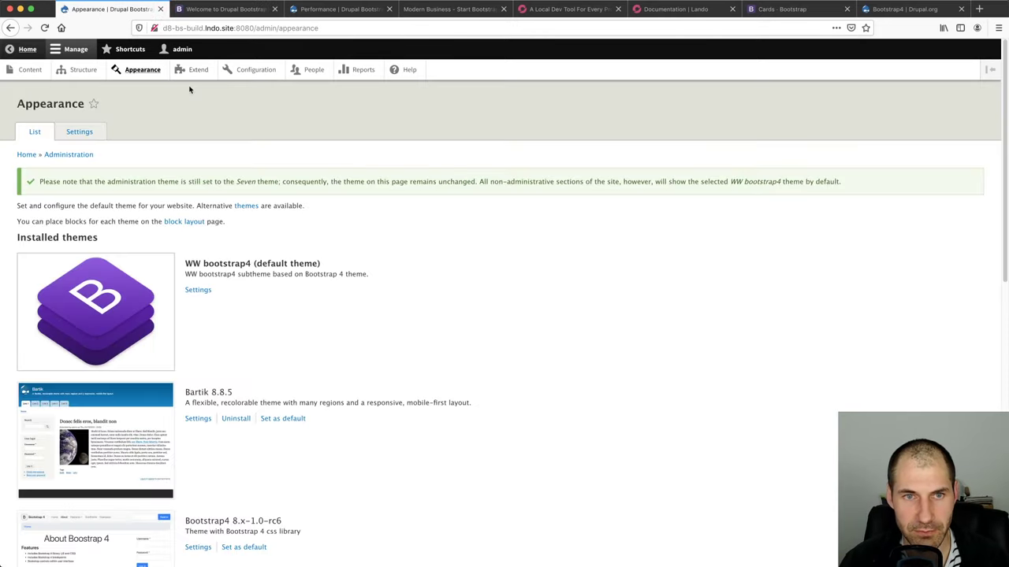
click(198, 290)
scroll(199, 295, down, 3)
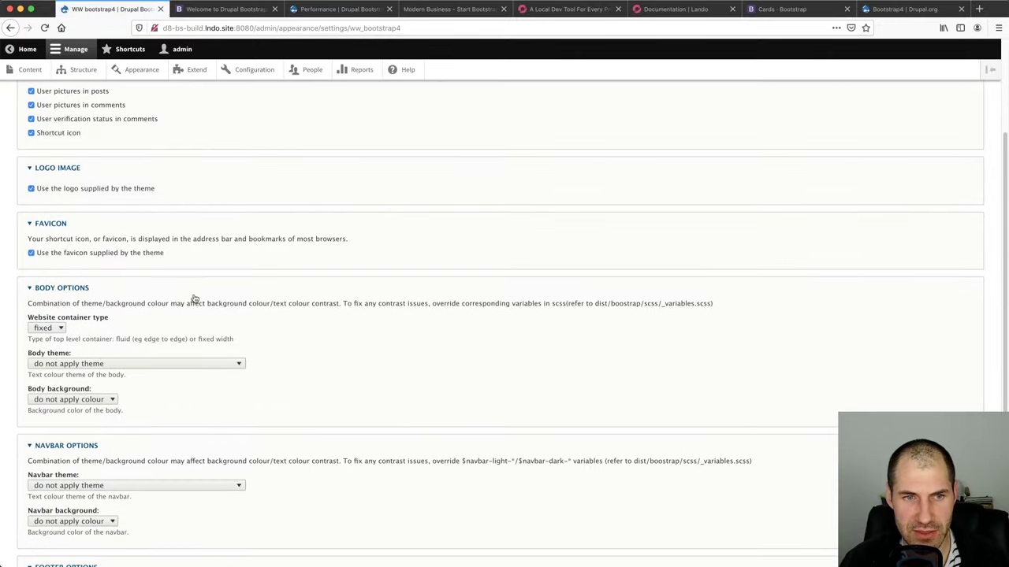
scroll(82, 332, down, 4)
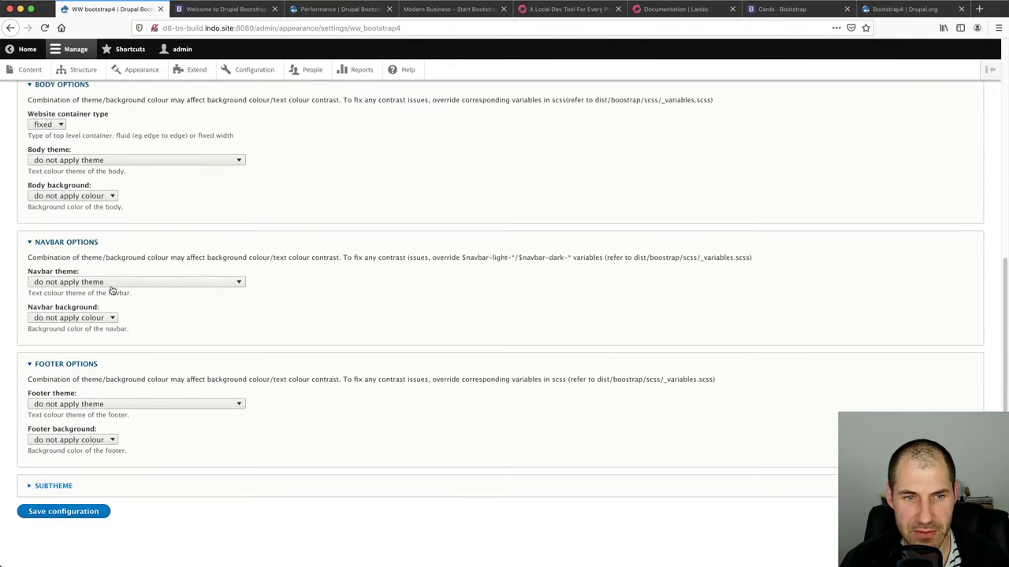
click(71, 511)
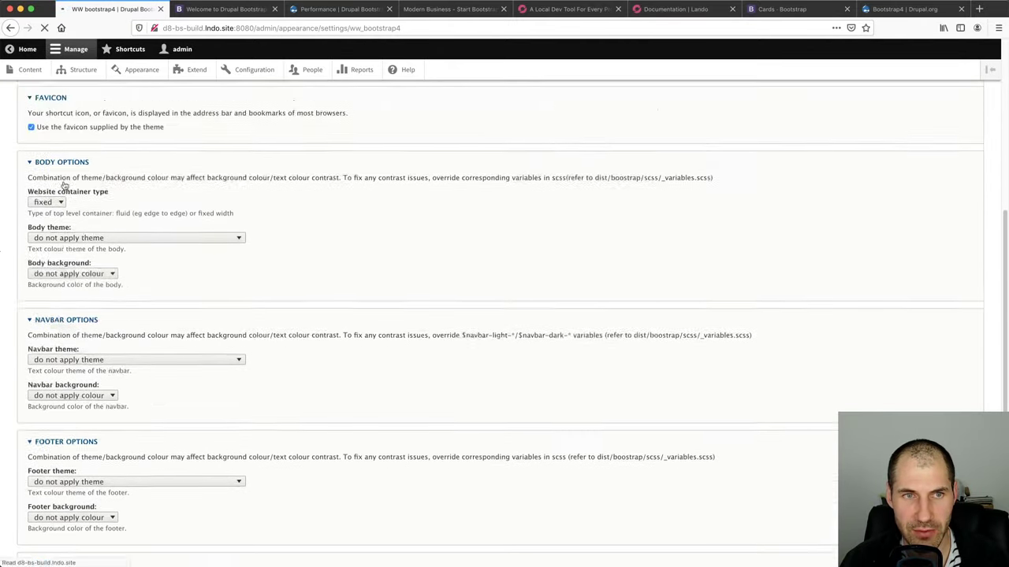
Reload the front page tab, then go to Appearance settings and choose Global settings
click(28, 49)
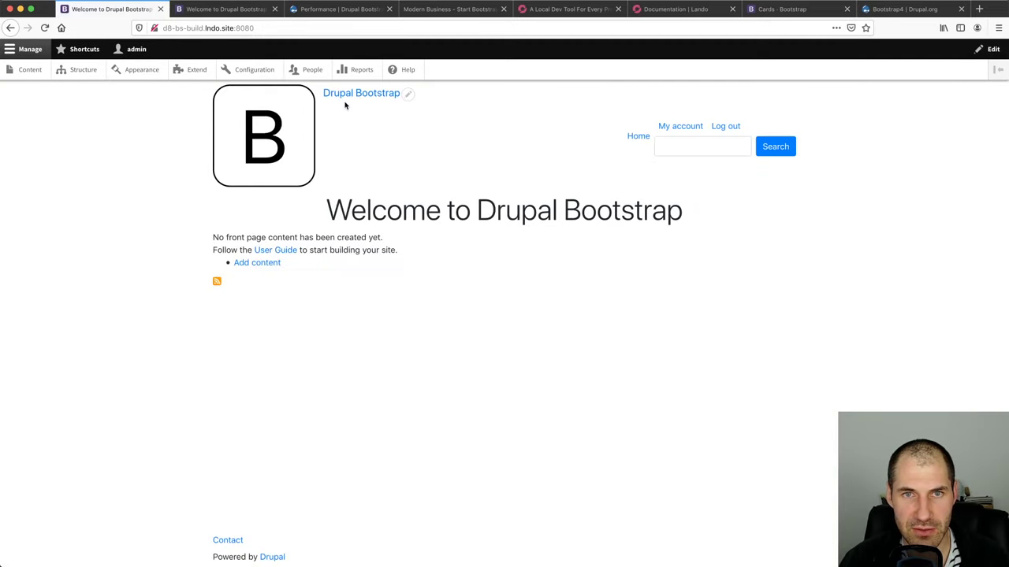
click(209, 9)
click(167, 25)
key(Return)
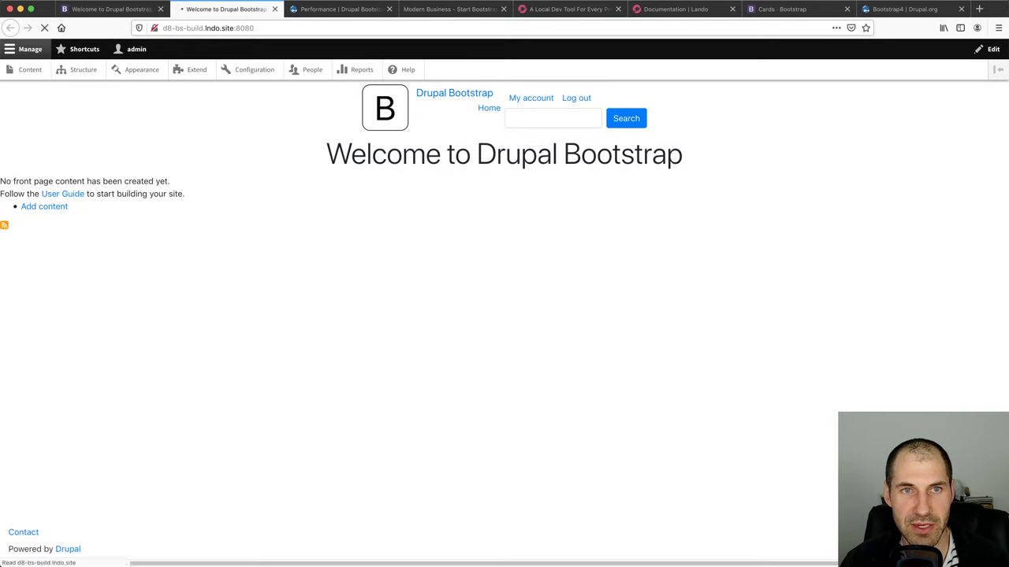
click(108, 9)
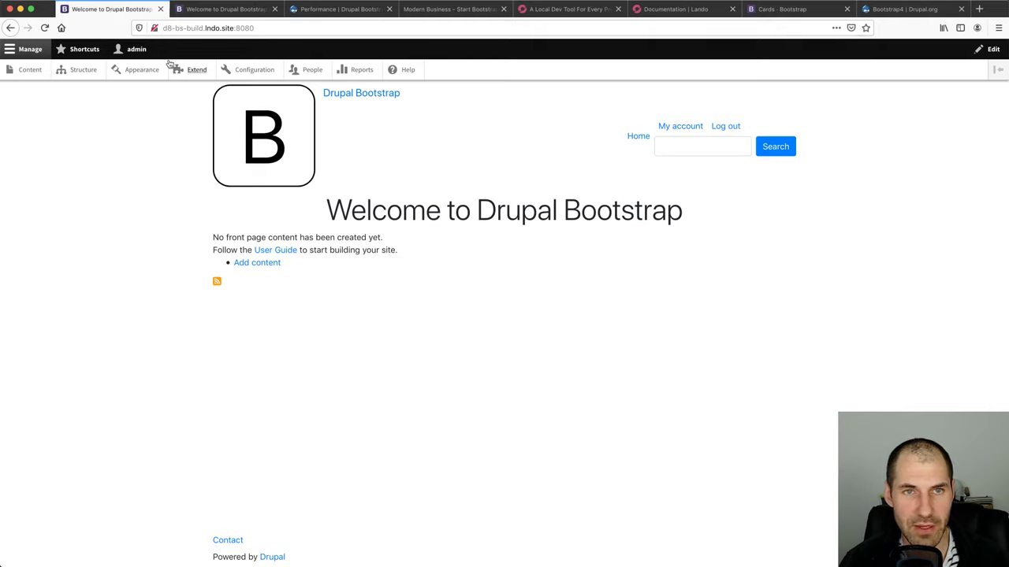
click(139, 69)
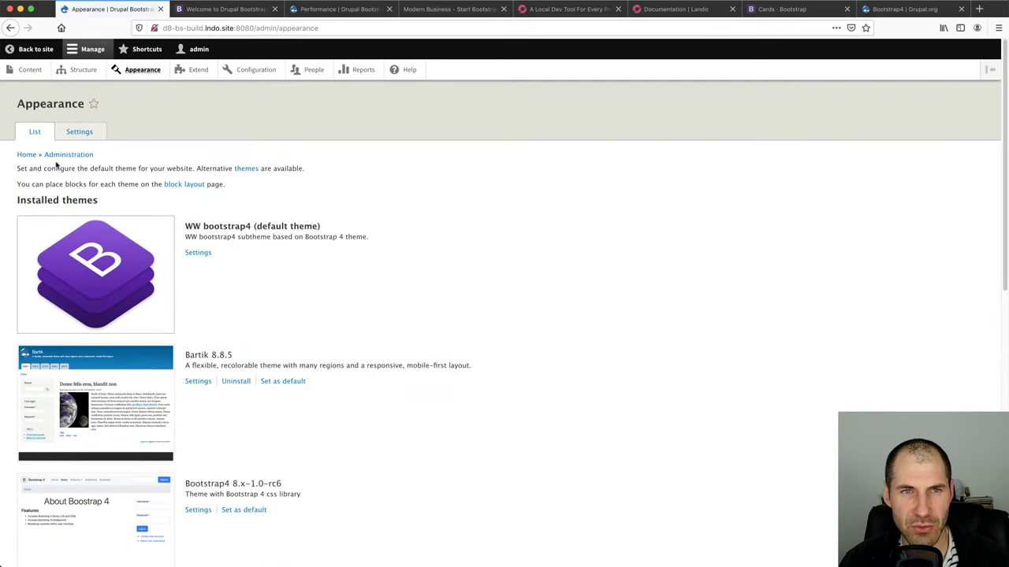
click(198, 254)
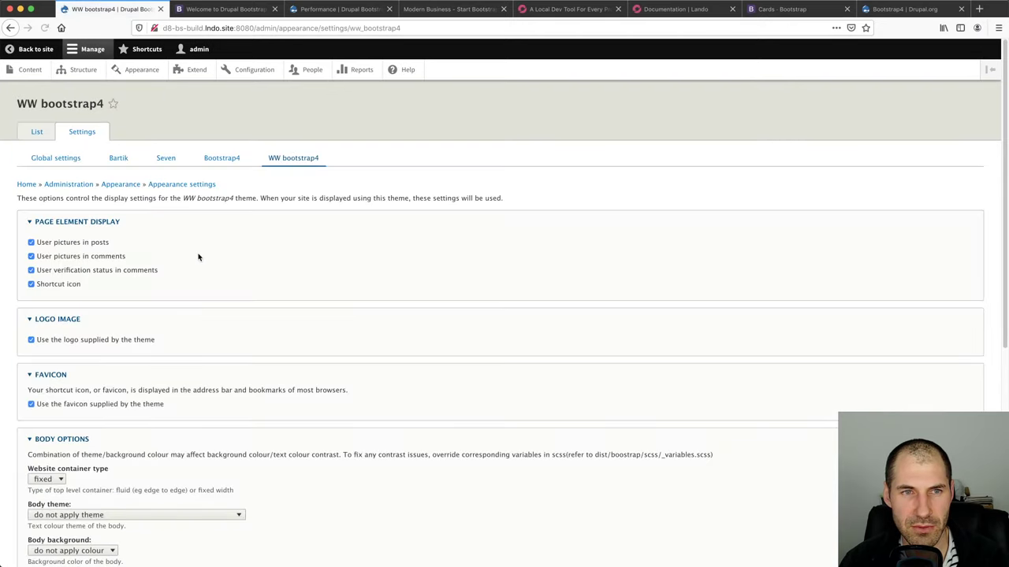
click(56, 157)
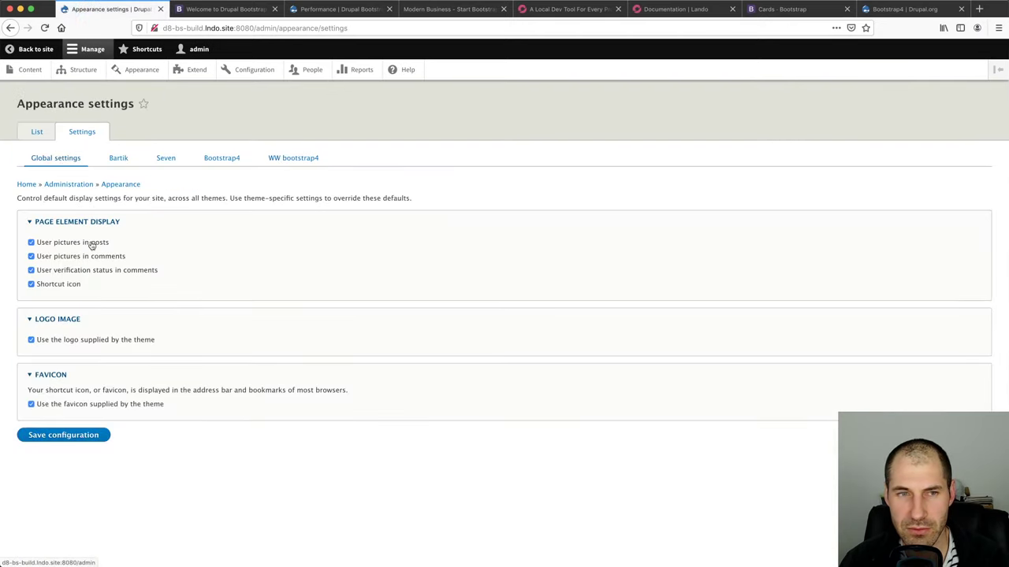
Turn off the theme-supplied logo globally, then give the WW bootstrap4 navbar a dark theme and dark background
click(97, 341)
click(68, 515)
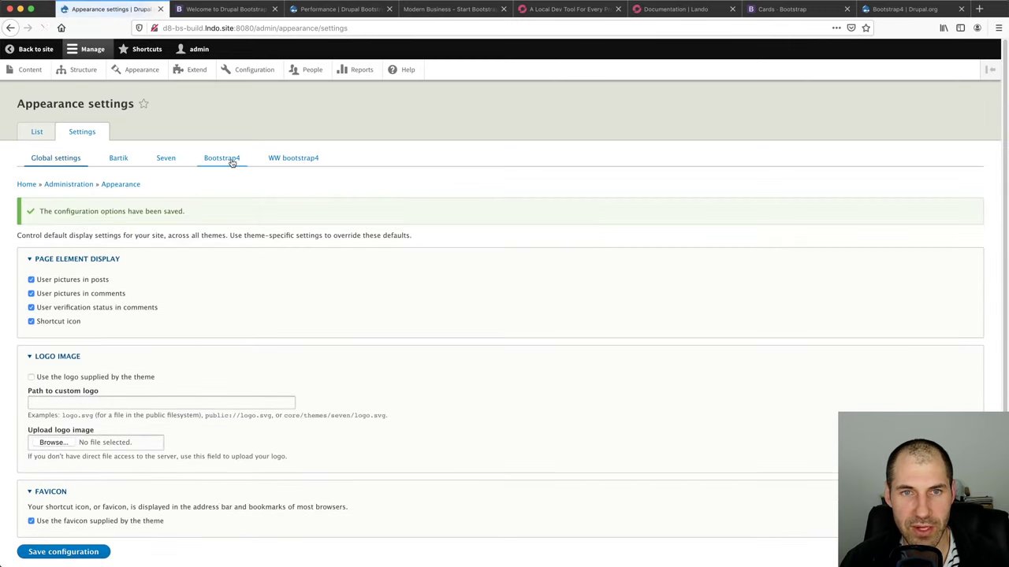
click(291, 158)
scroll(238, 282, down, 5)
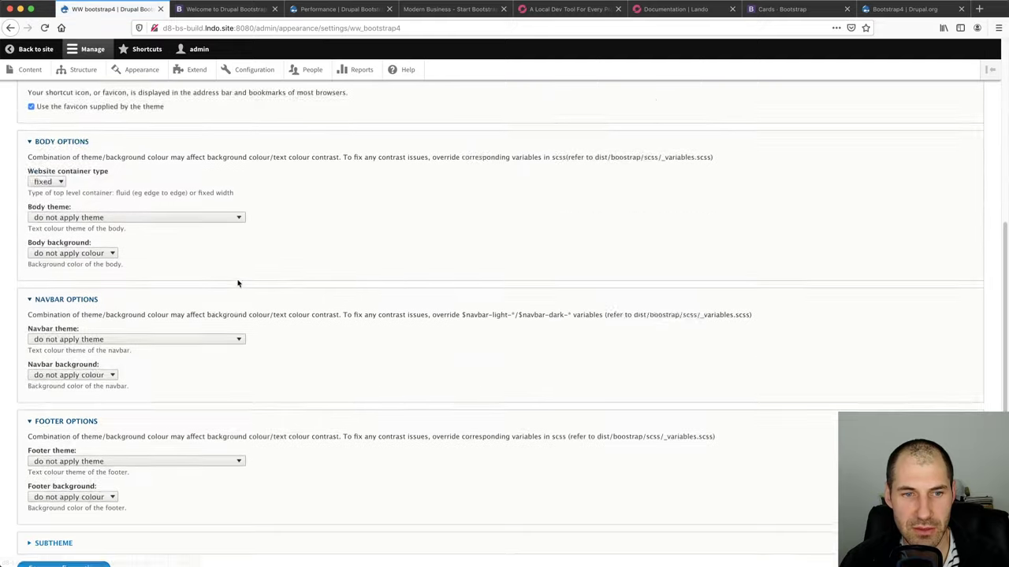
click(238, 281)
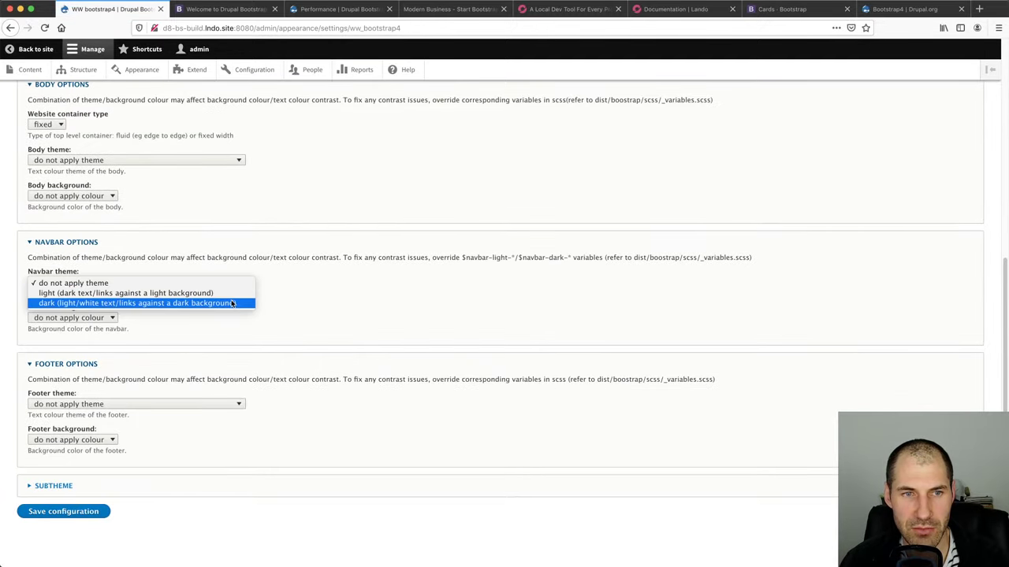
click(234, 303)
click(43, 321)
click(47, 358)
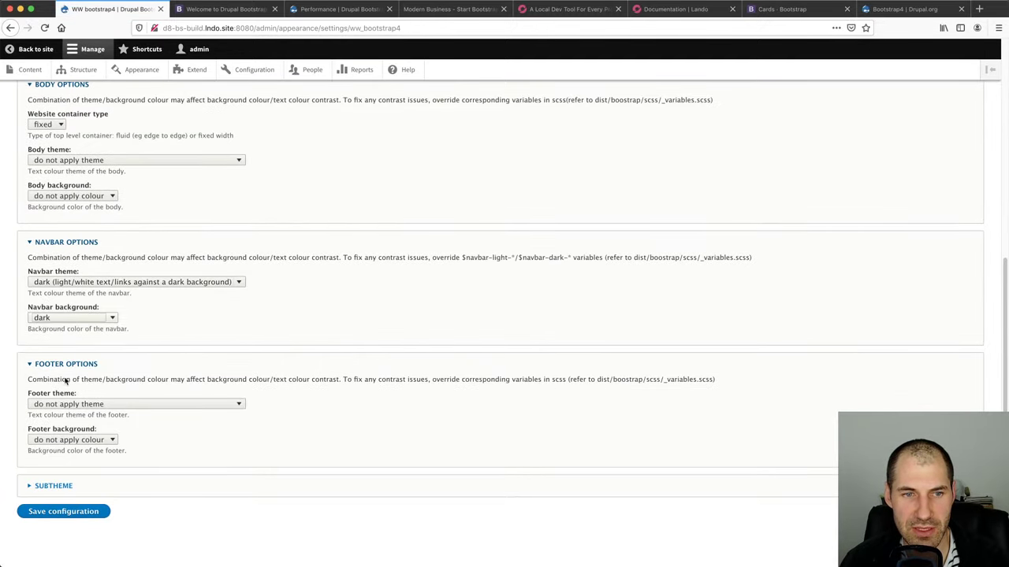
click(70, 403)
Set the footer to a dark theme with secondary background, save, and reload the front page
click(74, 425)
click(70, 442)
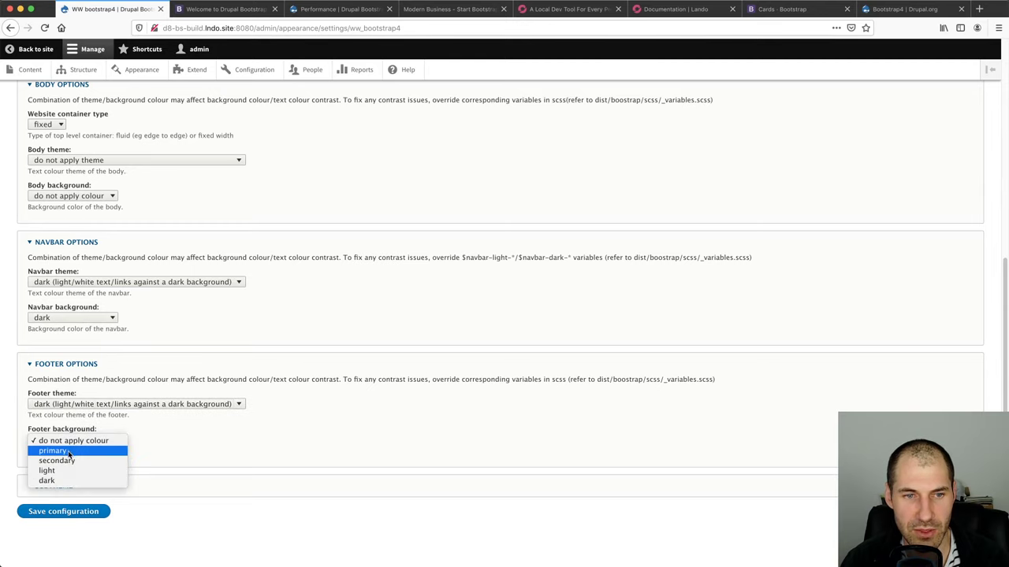
click(68, 460)
click(67, 512)
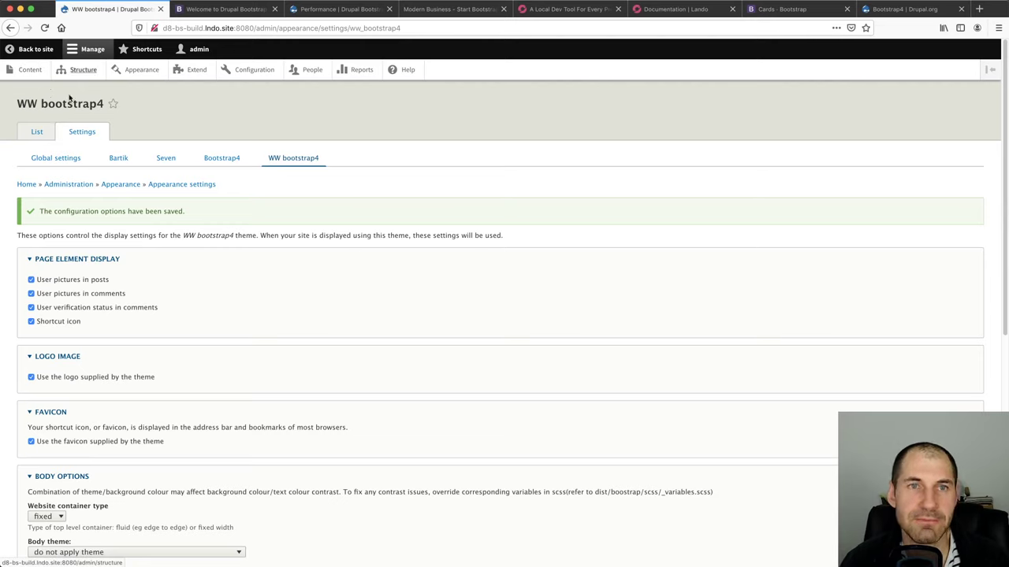
click(206, 9)
key(super+r)
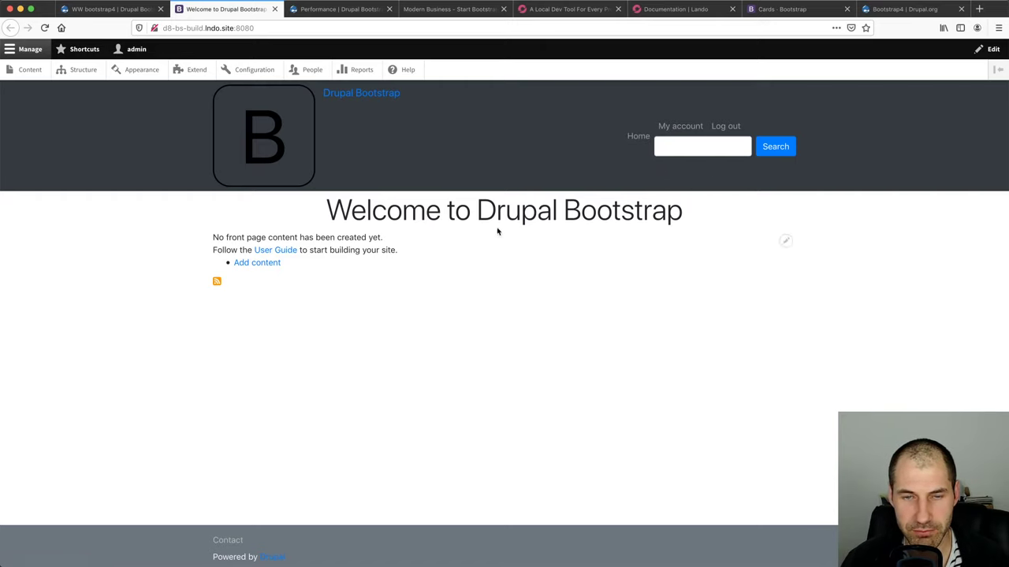
Put the theme settings in their own window snapped left, front page snapped right without the admin tray
key(ctrl+shift+Tab)
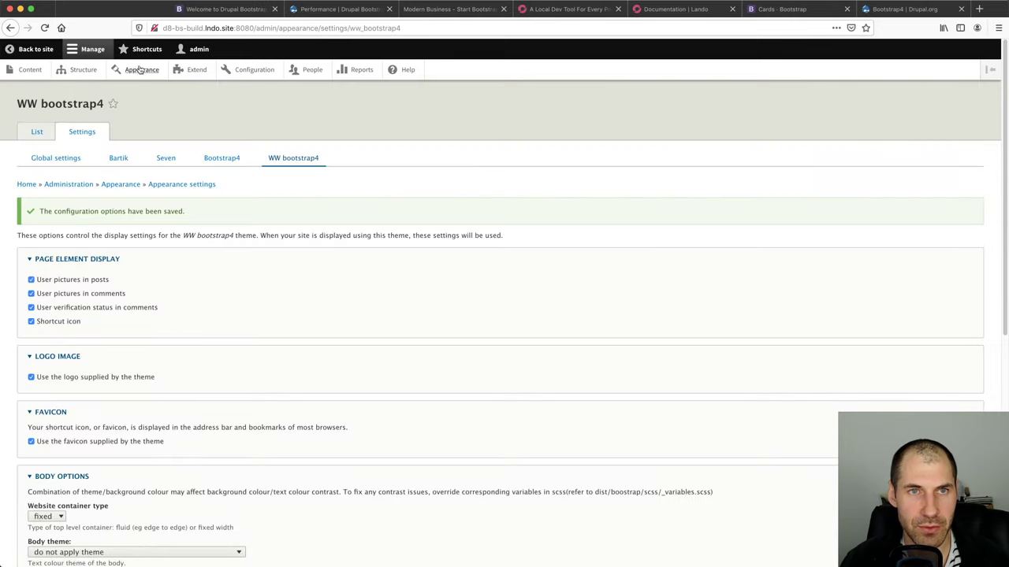
drag(134, 9, 139, 65)
key(ctrl+alt+Left)
click(635, 320)
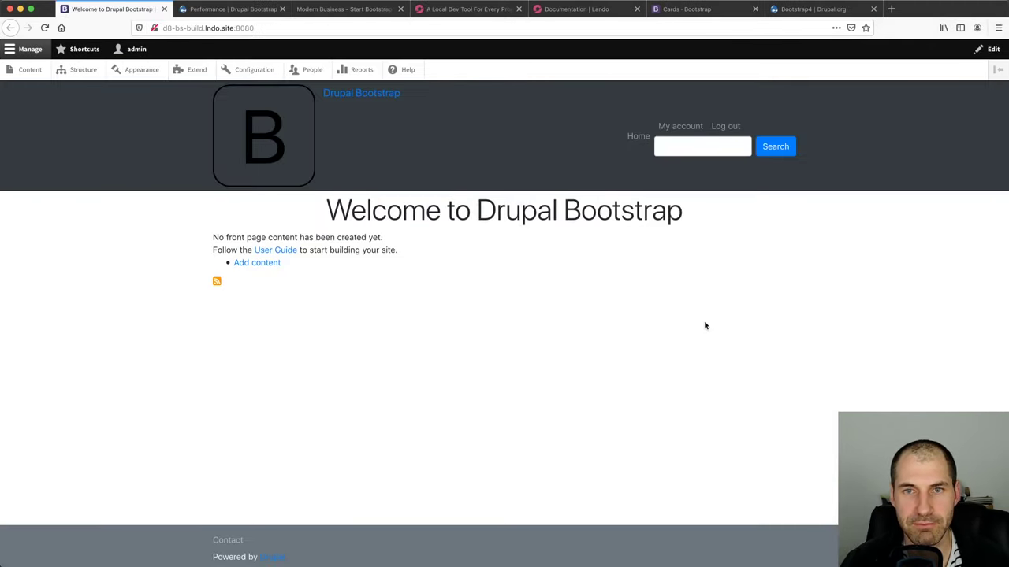
key(ctrl+alt+Right)
click(532, 49)
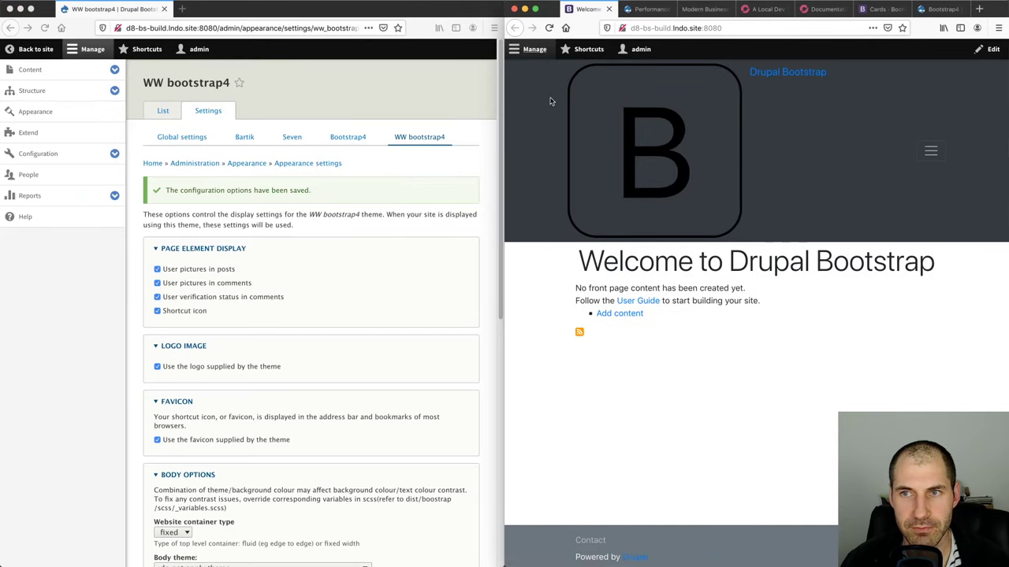
drag(505, 125, 246, 140)
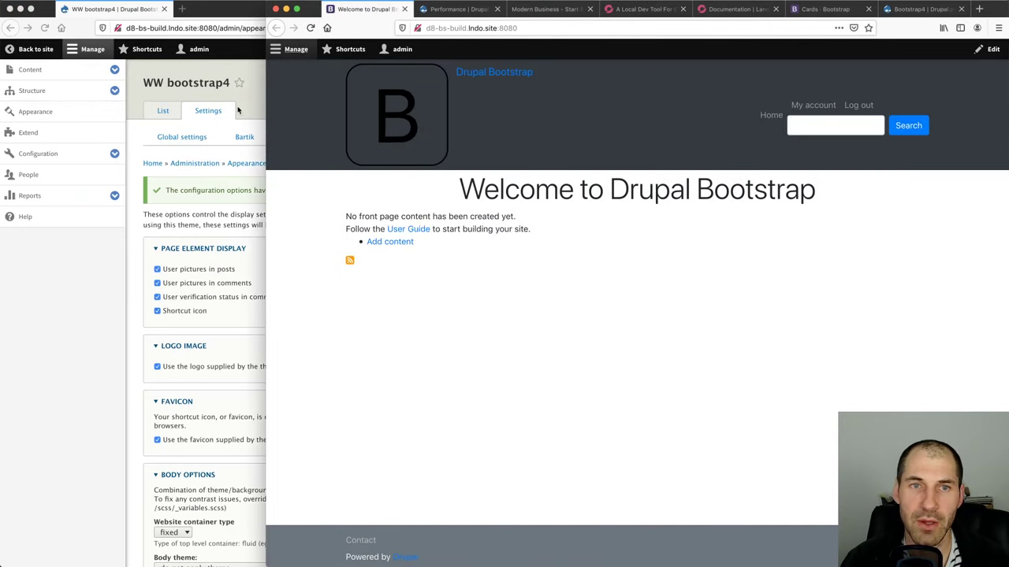
click(238, 111)
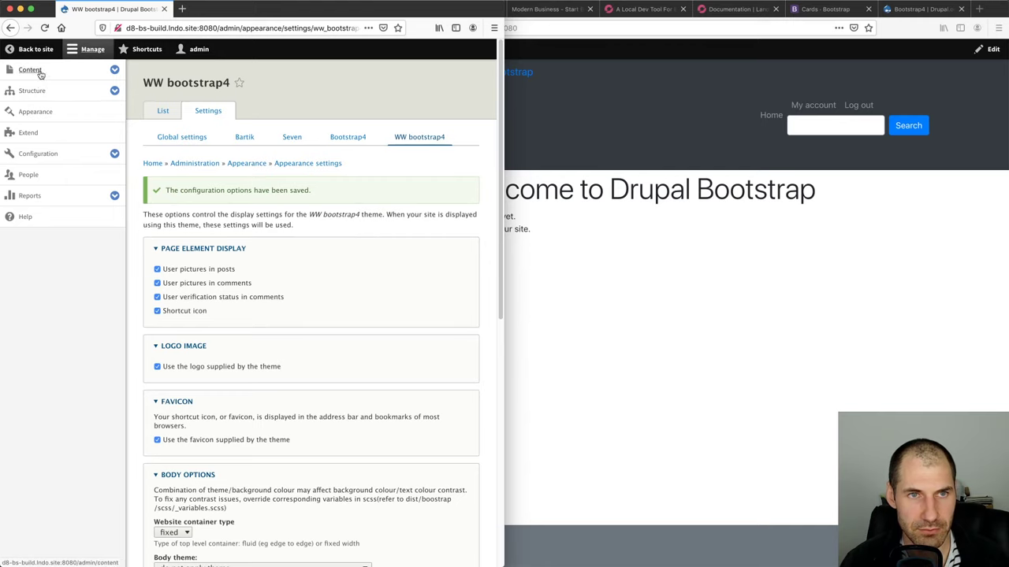
Go to Structure > Block layout with the admin tray collapsed and the window widened
click(114, 91)
click(66, 117)
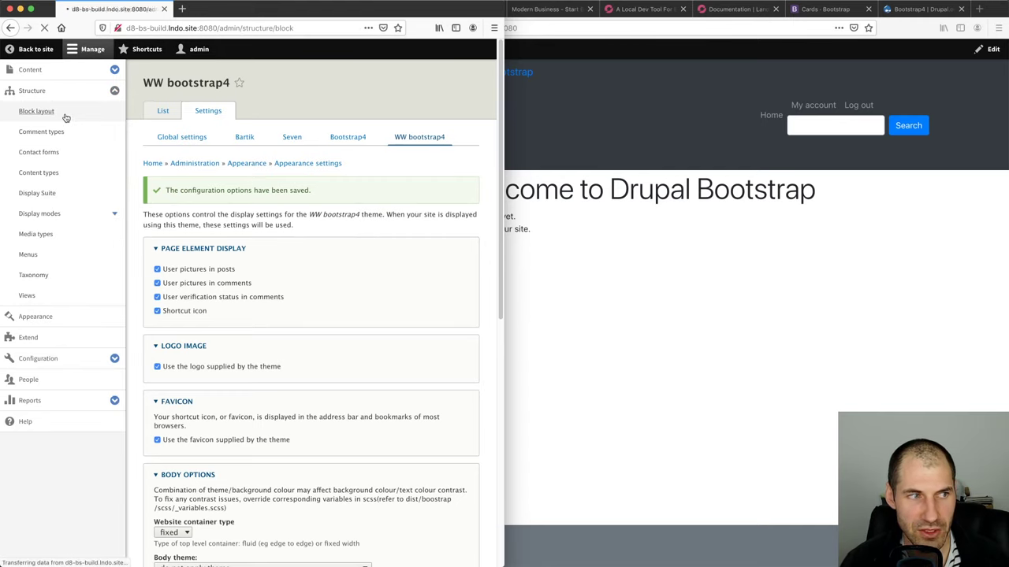
click(92, 49)
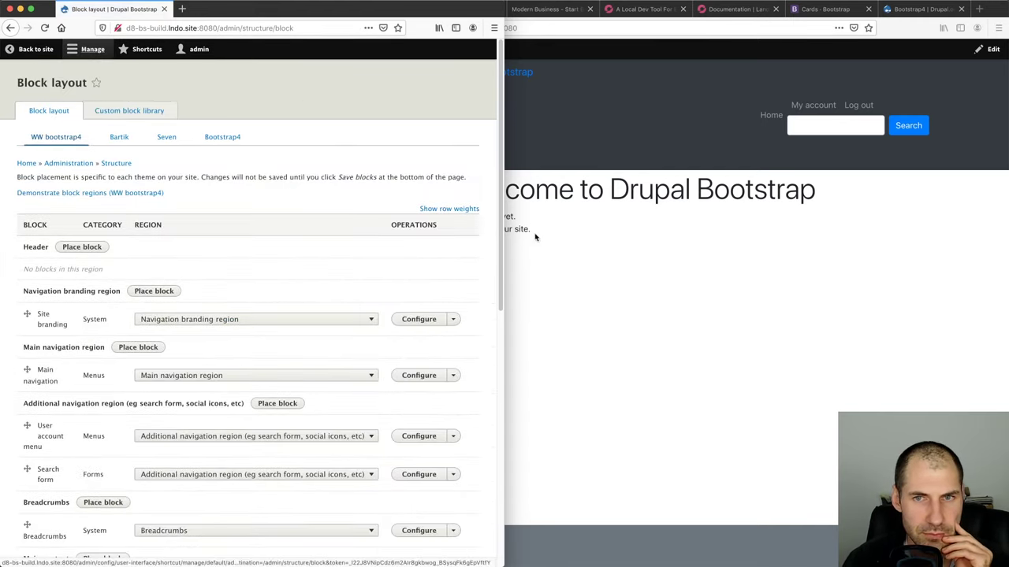
key(ctrl+alt+e)
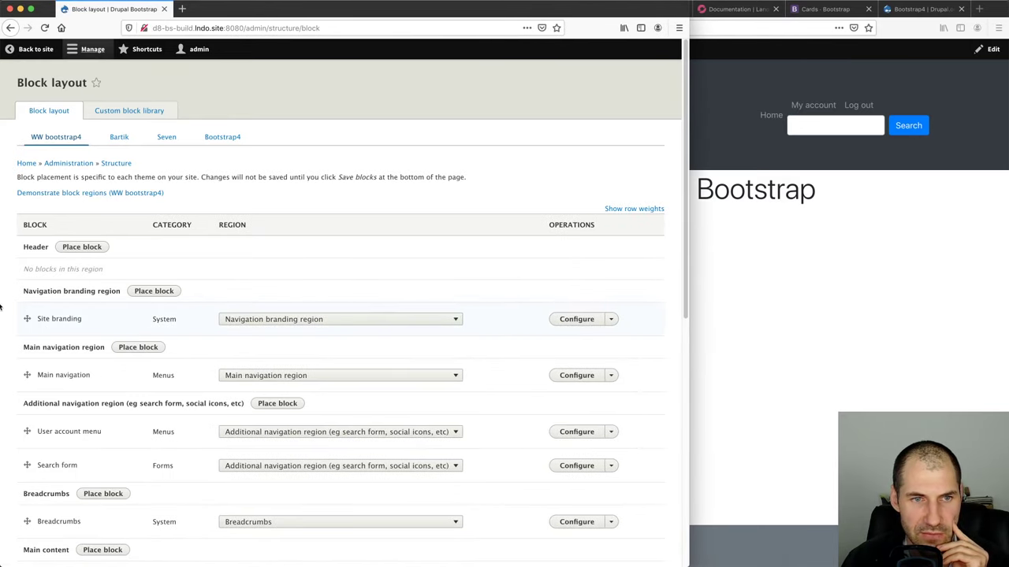
scroll(79, 272, down, 2)
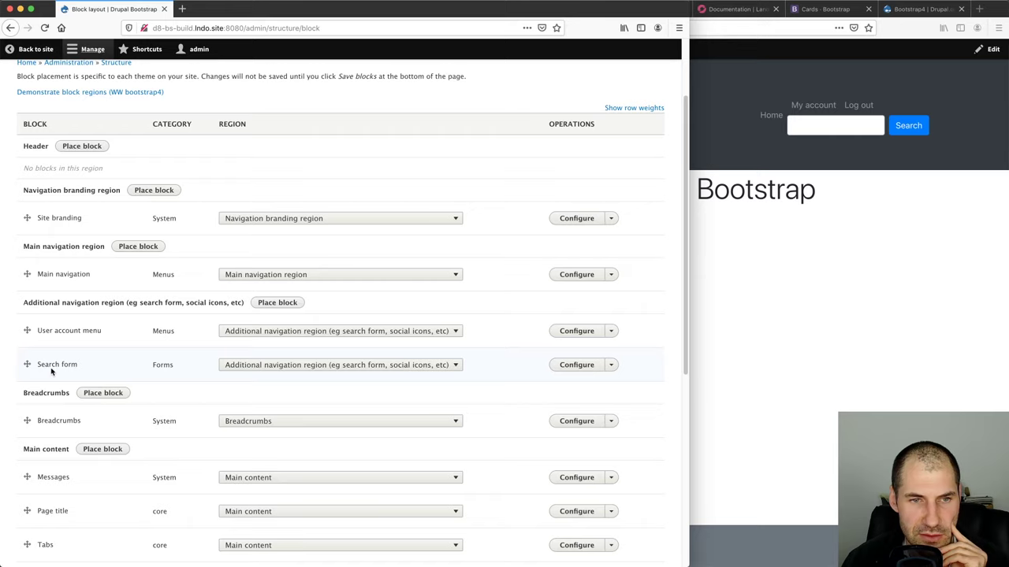
Remove the Search form block, confirm, and save the block layout
click(611, 365)
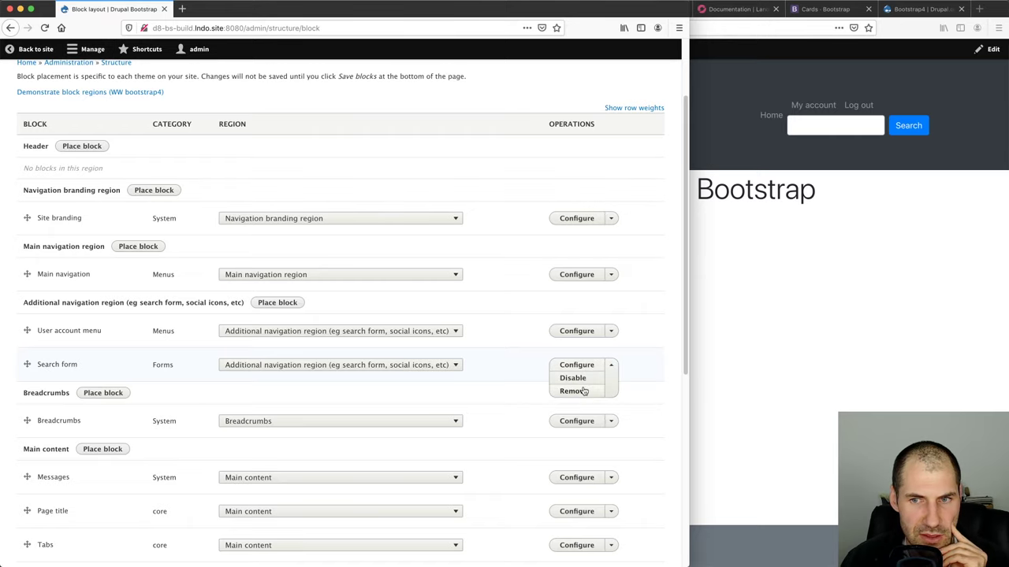
click(581, 390)
key(Return)
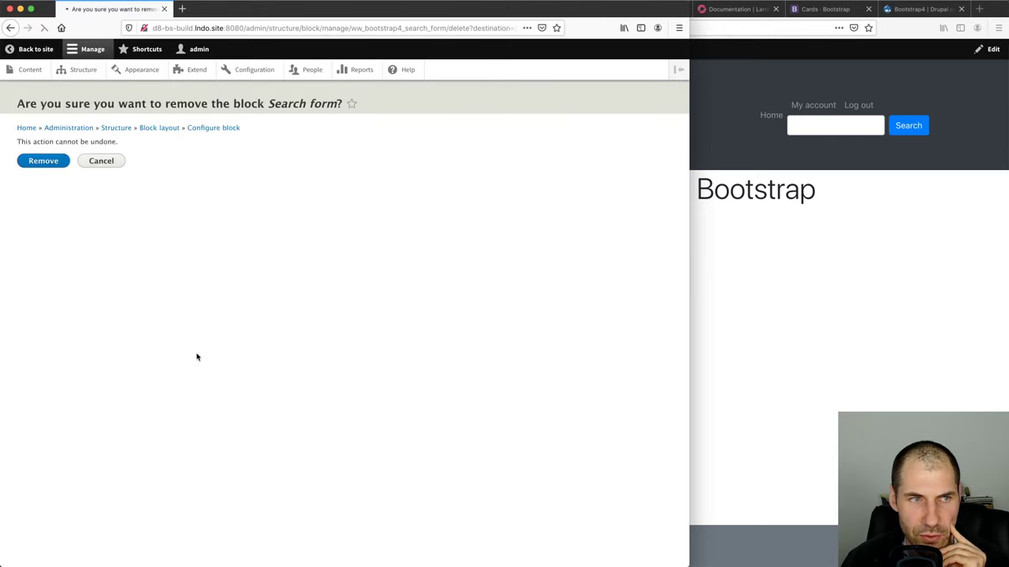
scroll(110, 430, down, 2)
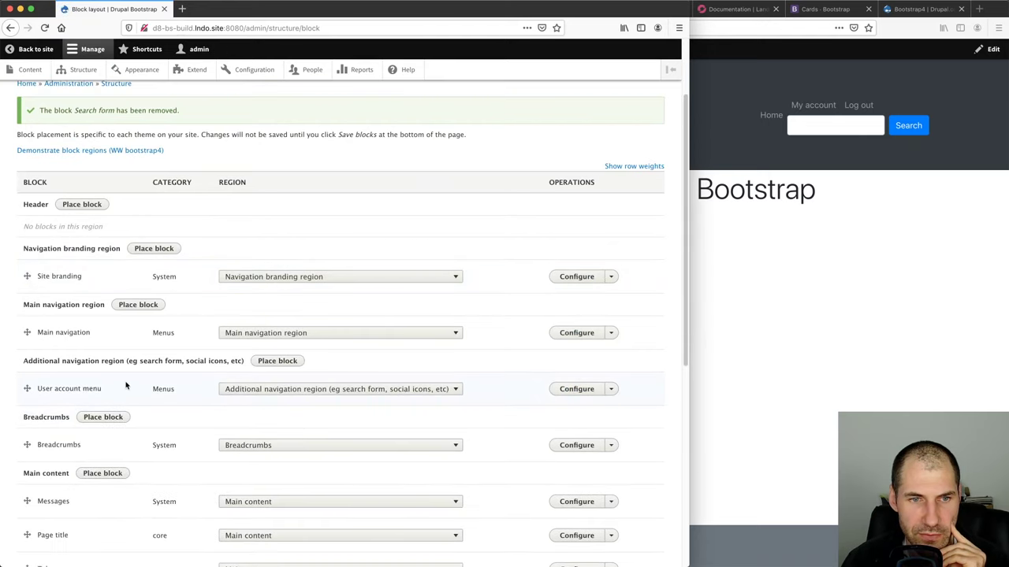
click(611, 390)
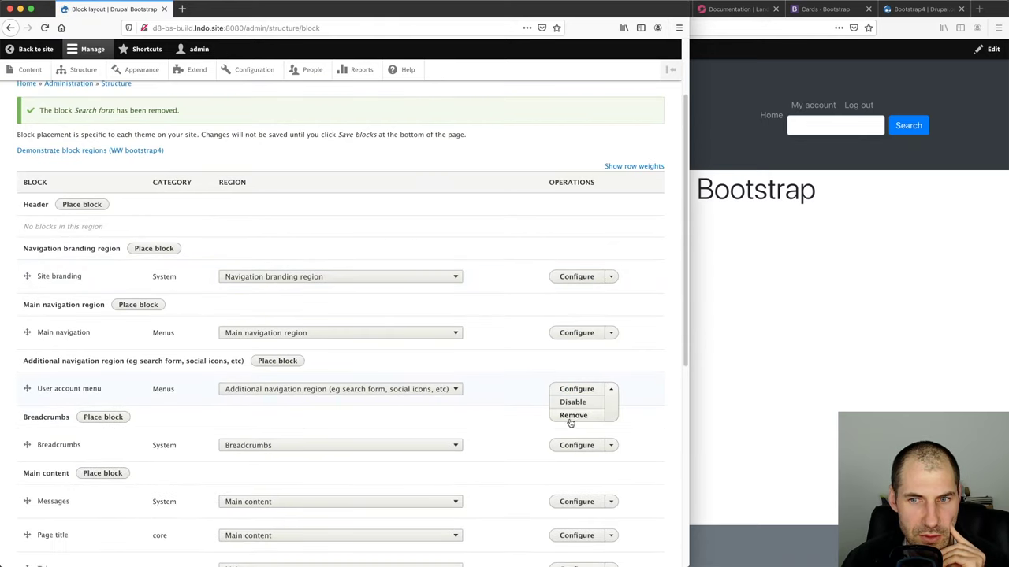
scroll(134, 390, down, 8)
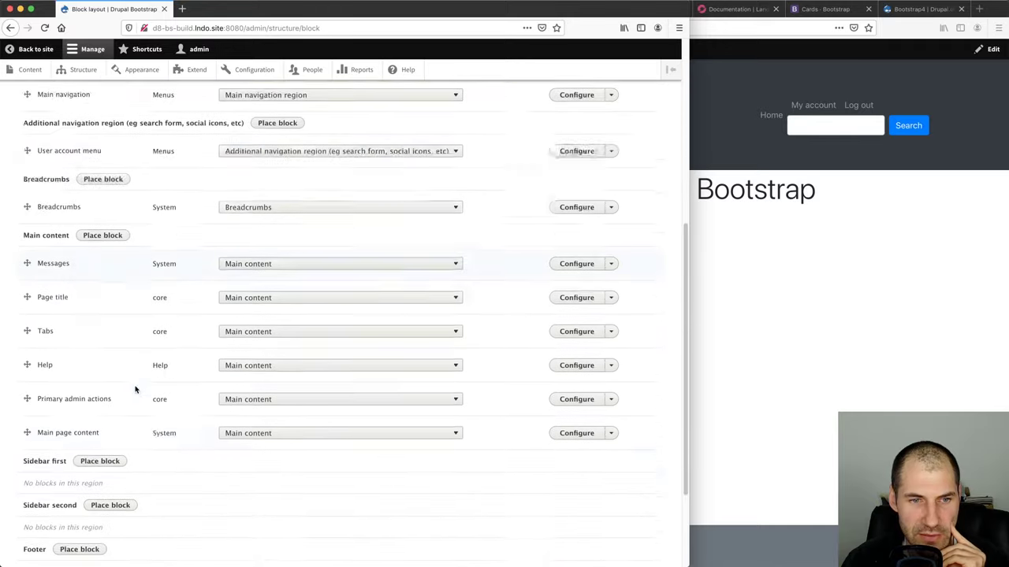
click(50, 511)
click(1000, 326)
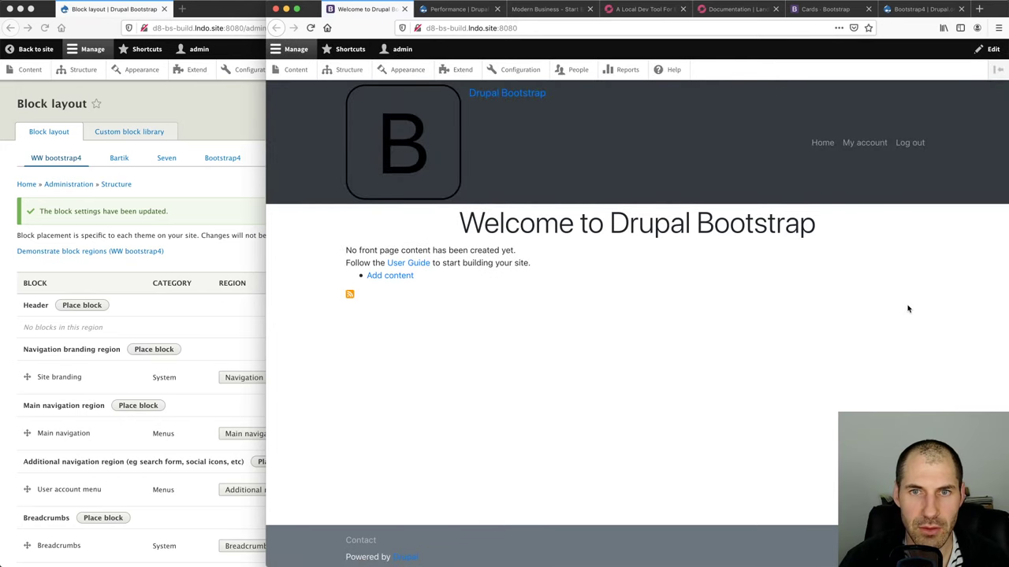
Untick Site logo in the Site branding block's configuration, save the block, and reload the front page
scroll(191, 306, down, 1)
click(191, 305)
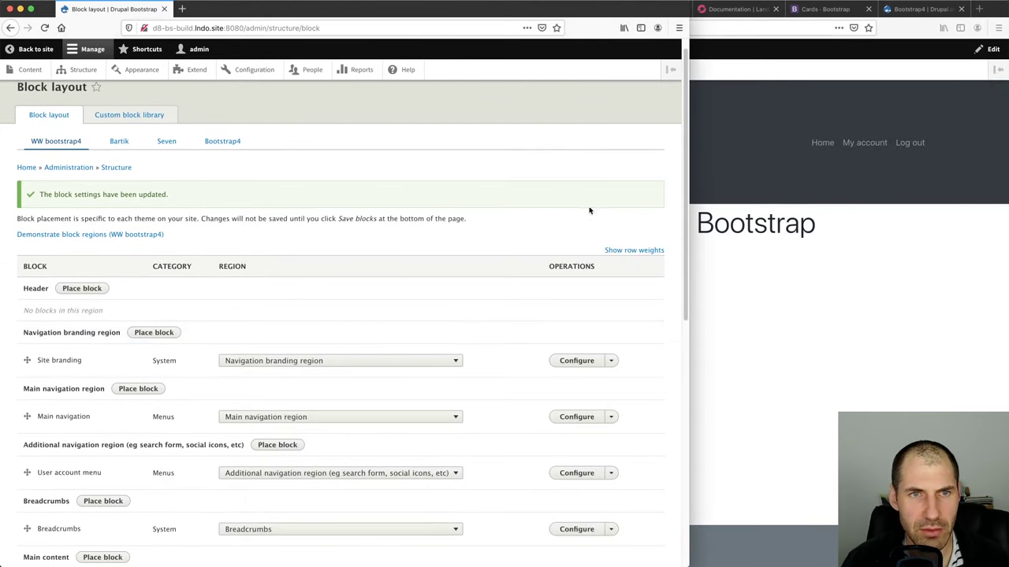
click(870, 190)
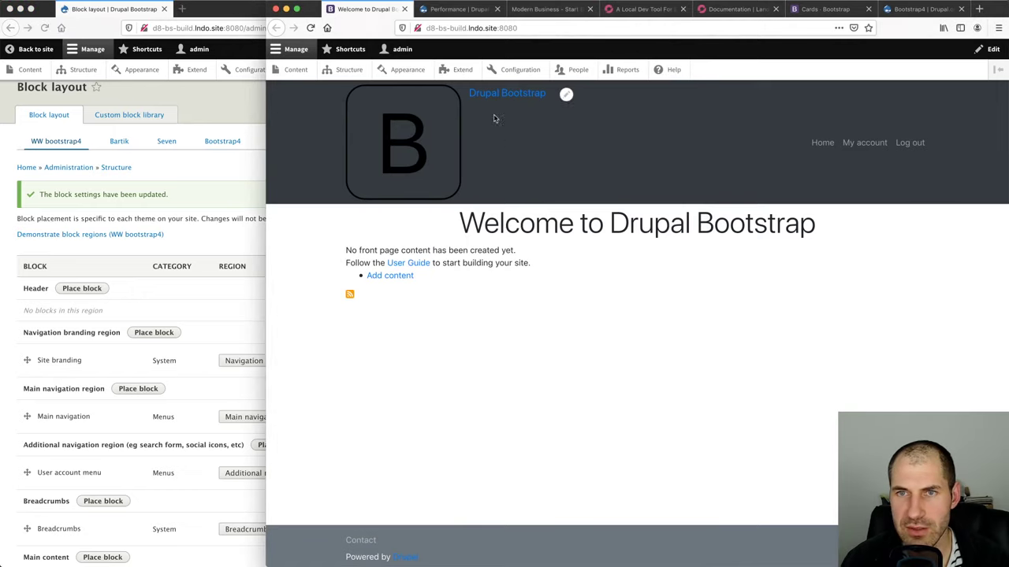
mouse_move(536, 158)
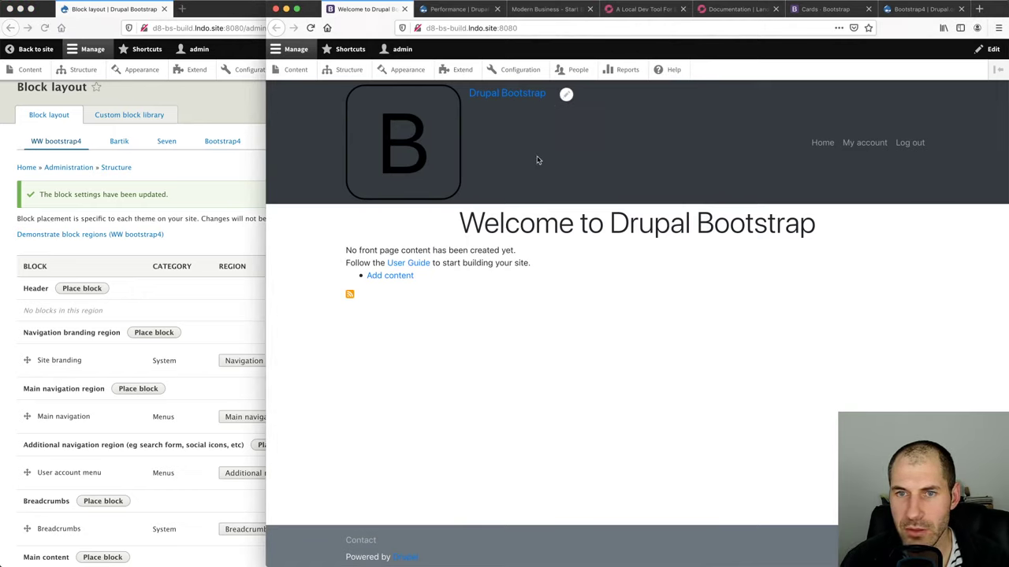
click(566, 97)
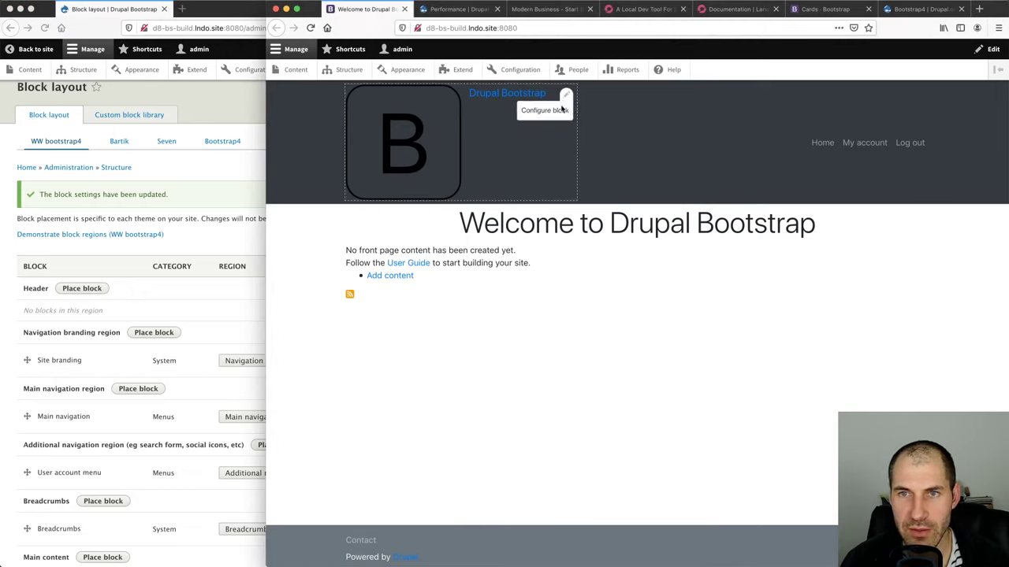
click(552, 108)
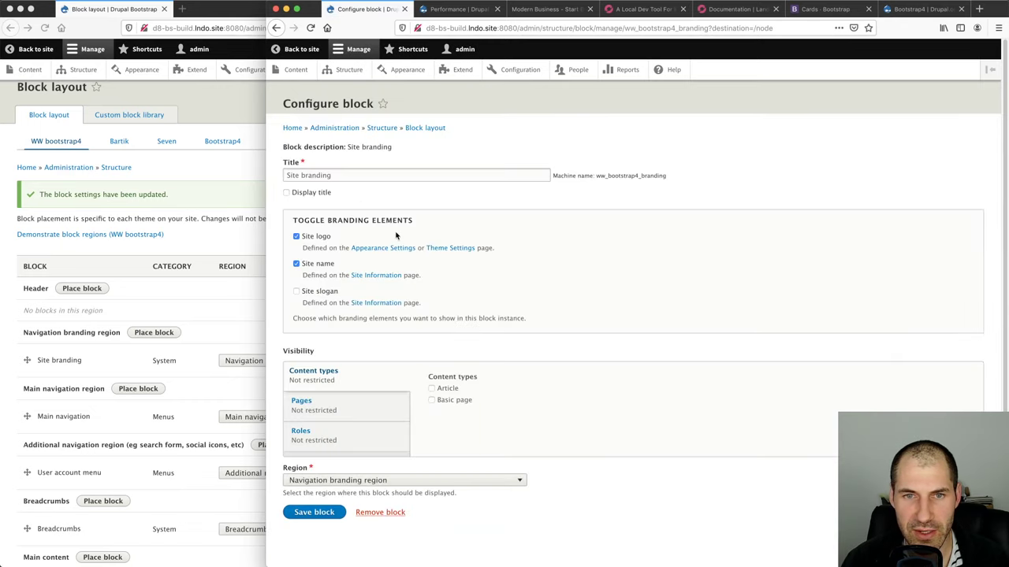
click(319, 238)
click(314, 510)
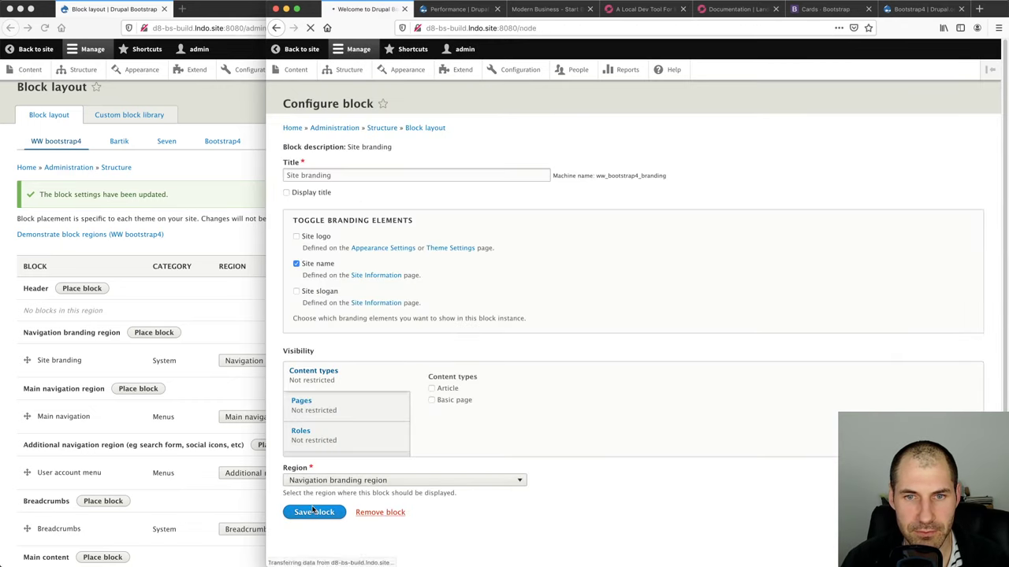
key(super+r)
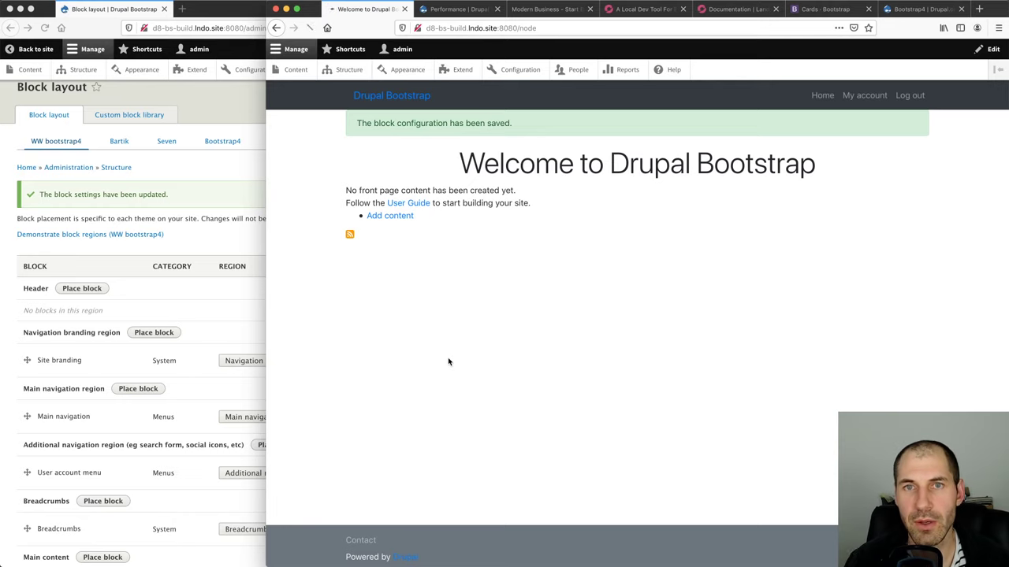
click(471, 28)
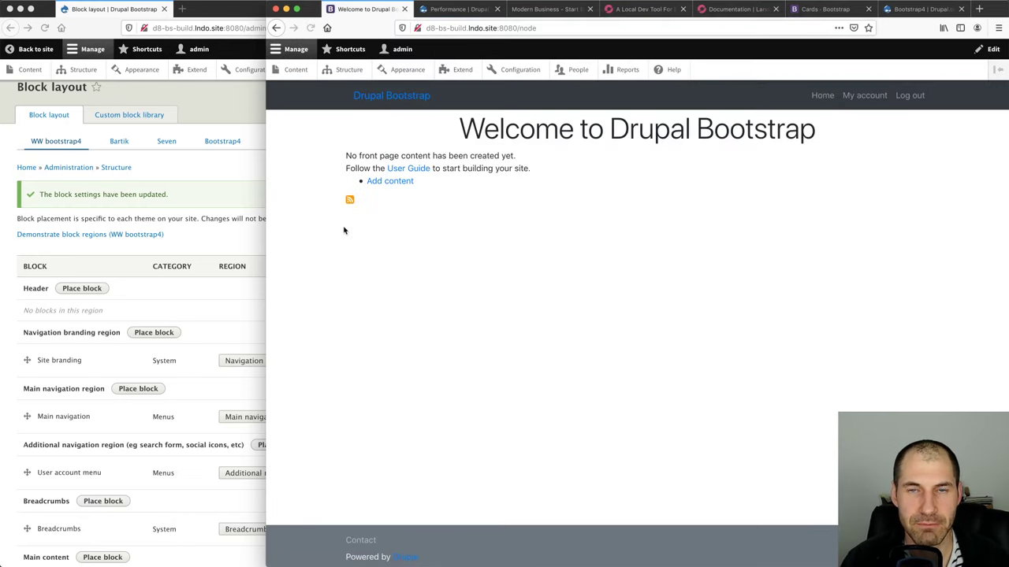
Load the site's front page in a private window using the base address copied from the admin window
key(super+n)
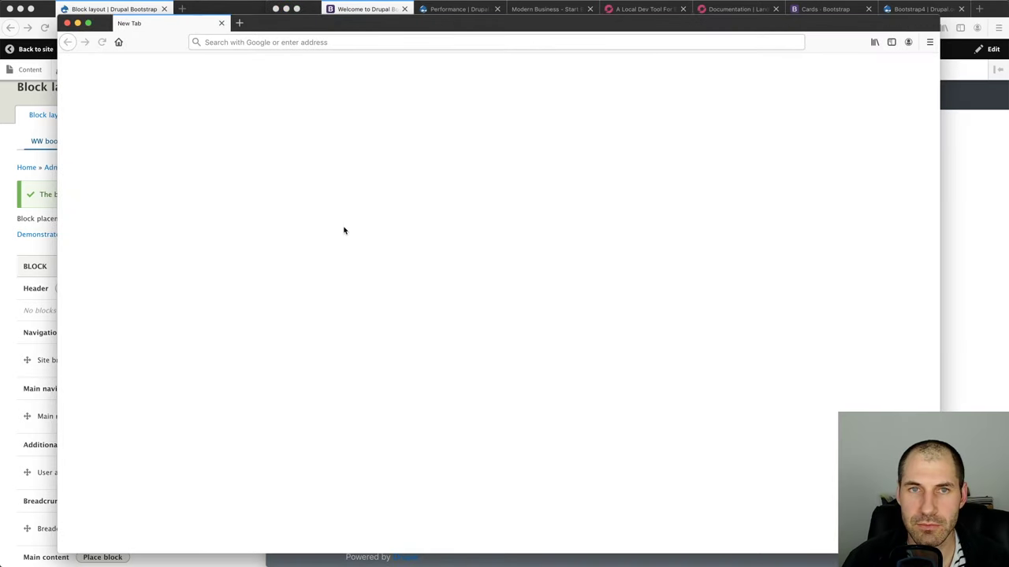
click(66, 23)
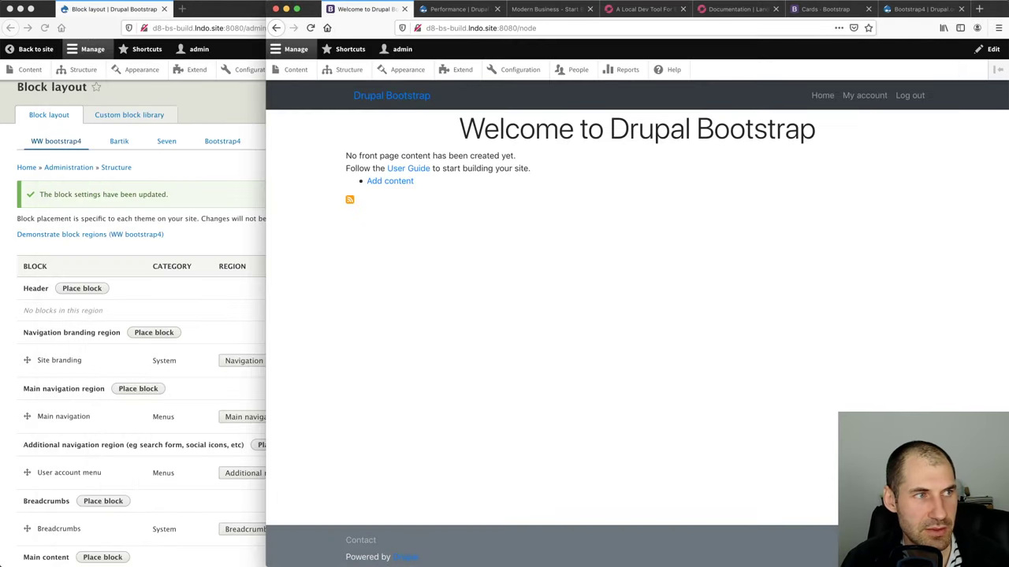
key(super+shift+p)
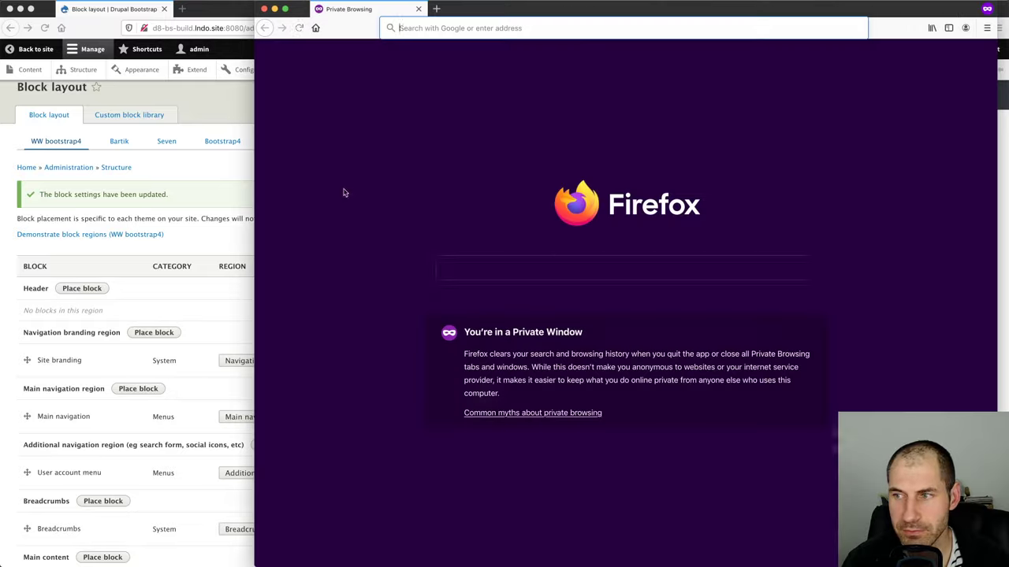
text(node_modules)
key(Return)
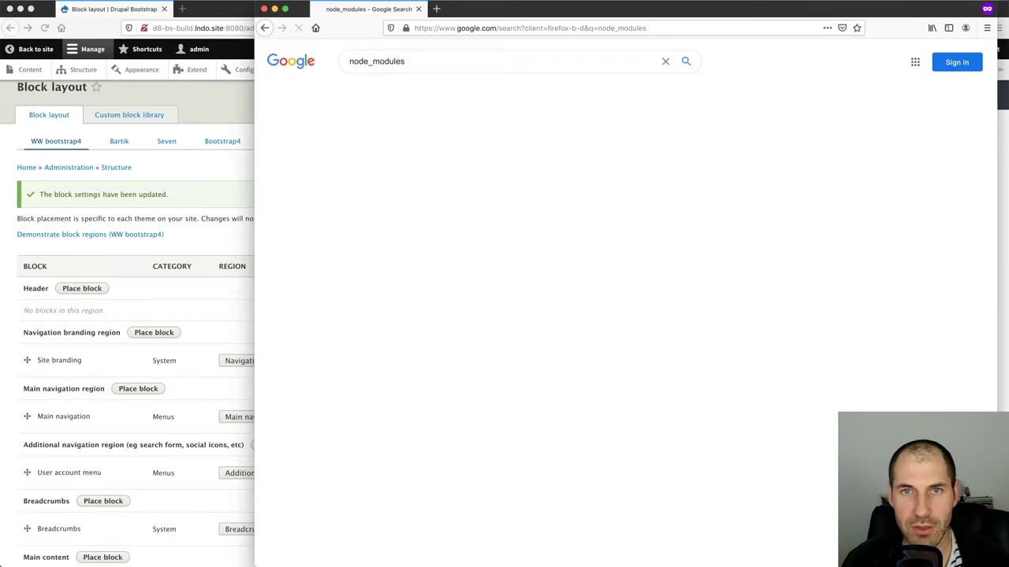
click(460, 25)
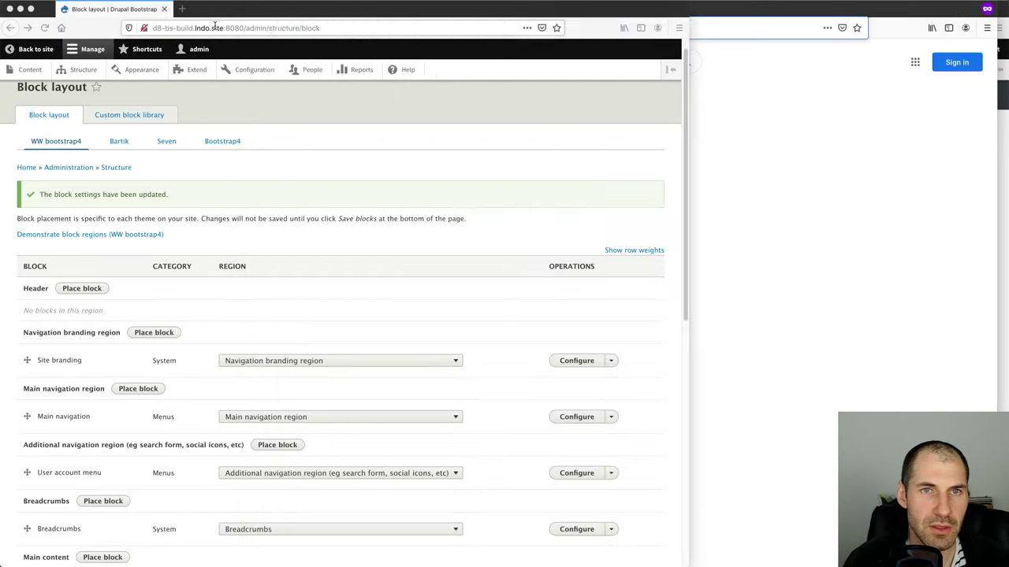
click(244, 28)
click(243, 28)
drag(243, 28, 132, 30)
key(super+c)
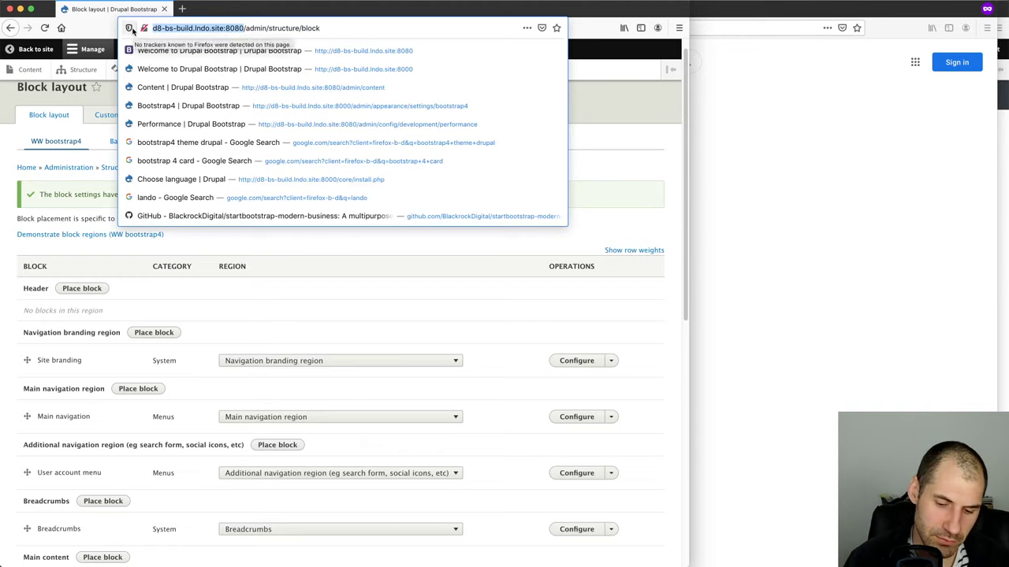
click(838, 155)
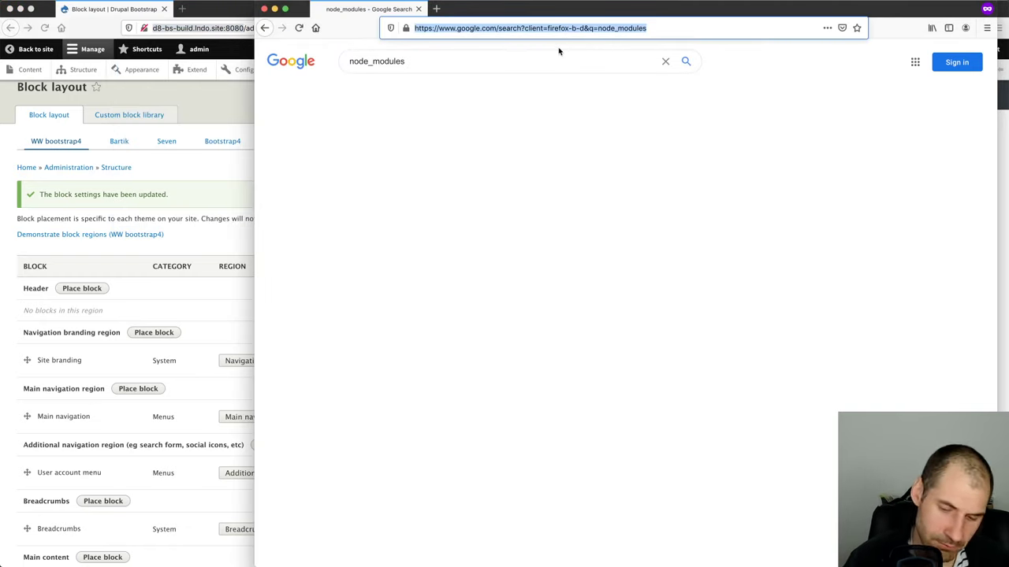
key(super+v)
key(Return)
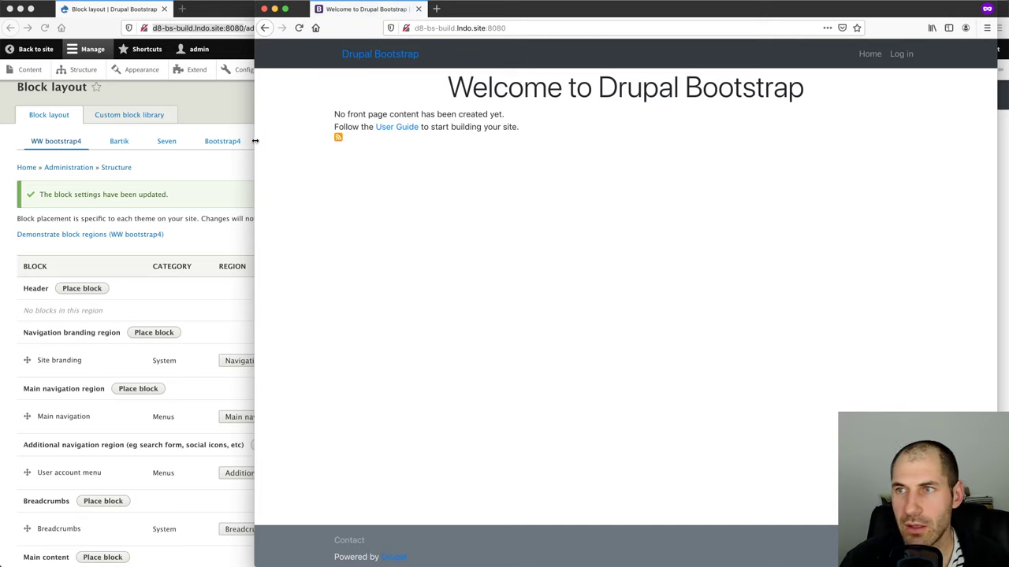
Narrow the window to phone width, expand and collapse the hamburger menu, then close the window
drag(1004, 229, 491, 223)
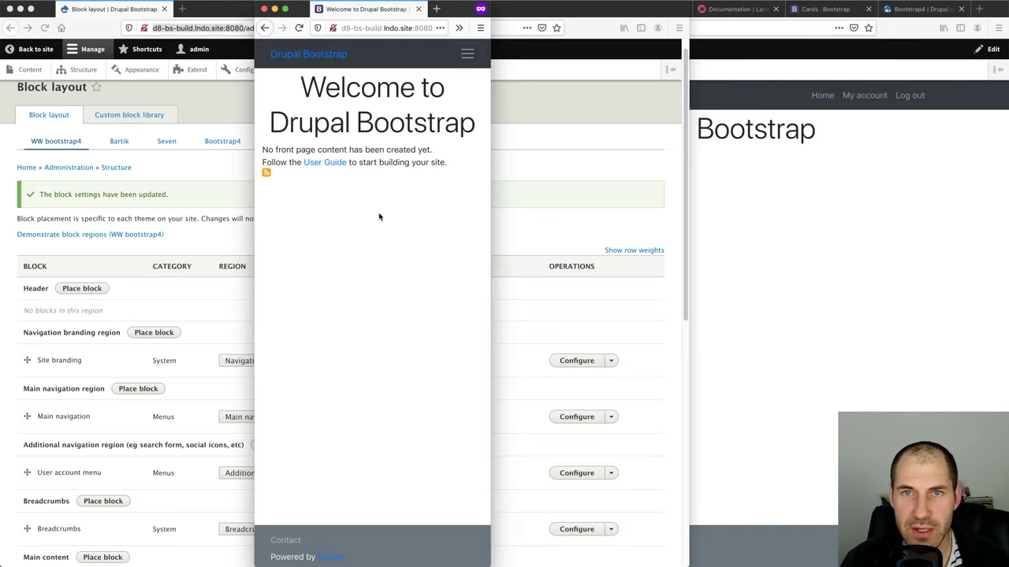
click(467, 55)
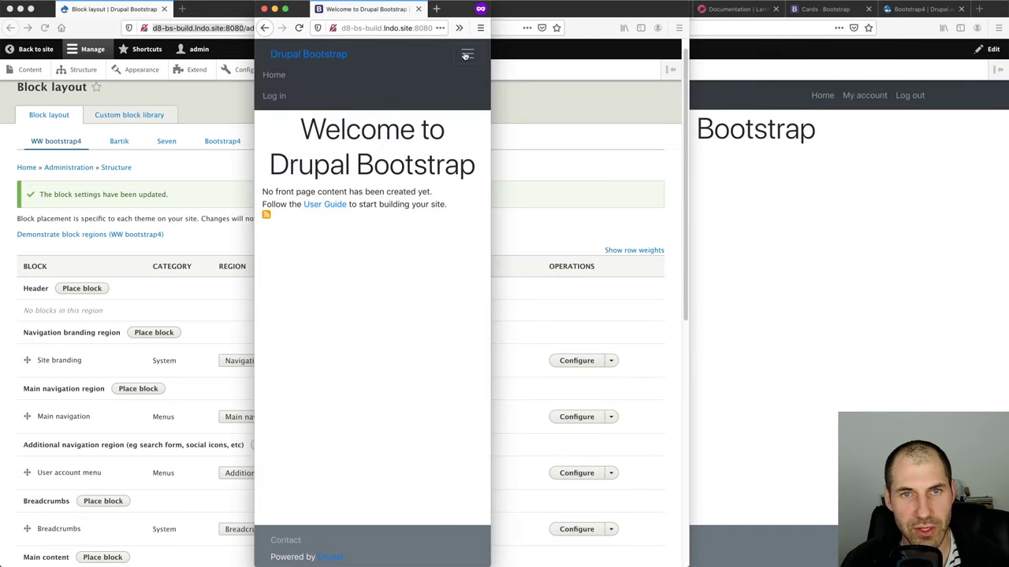
click(467, 55)
drag(491, 86, 971, 111)
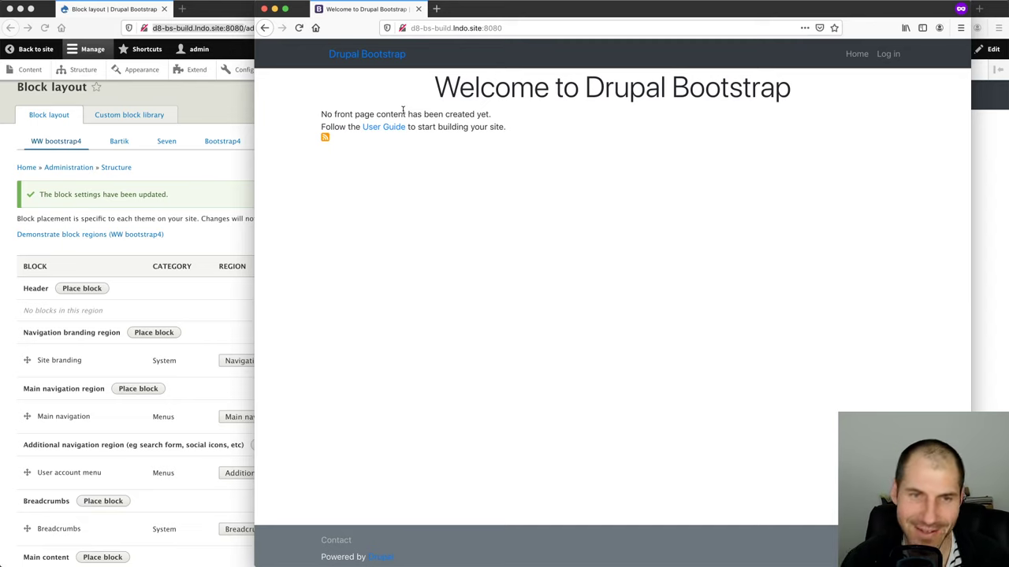
click(420, 9)
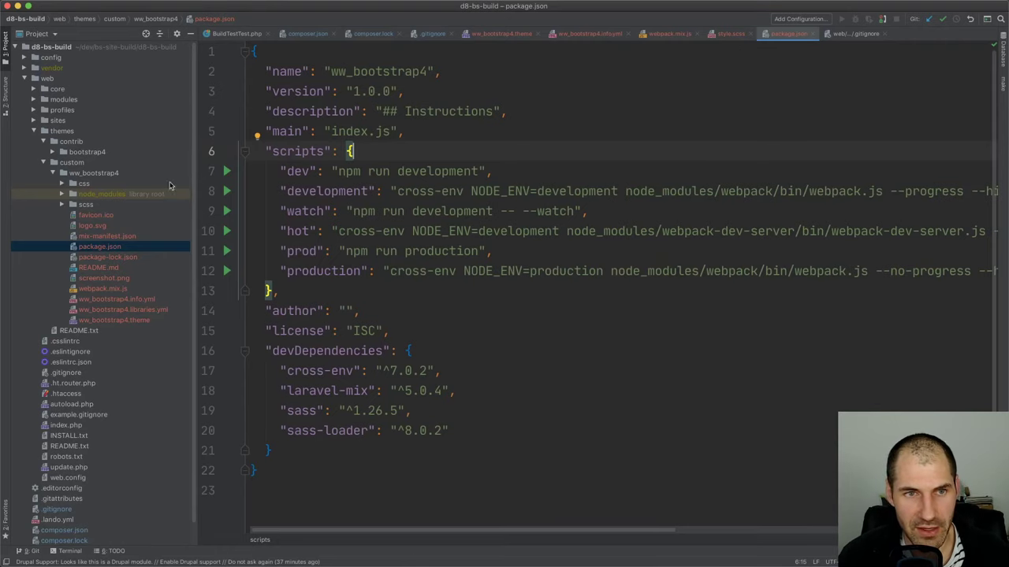
Collapse the custom and contrib themes folders, close the Block layout window, and maximize the browser
click(117, 162)
double_click(116, 162)
double_click(104, 141)
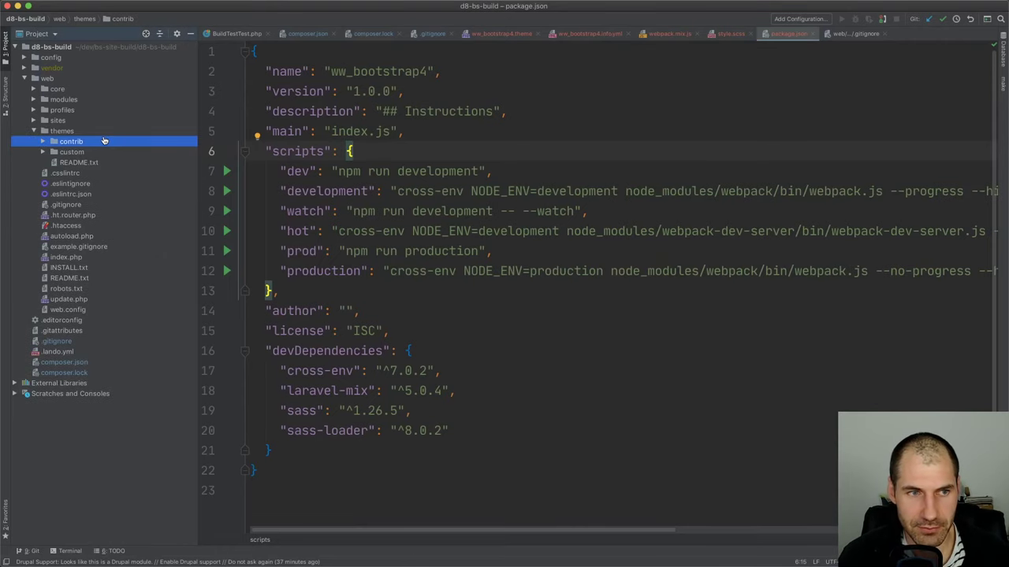
key(super+Tab)
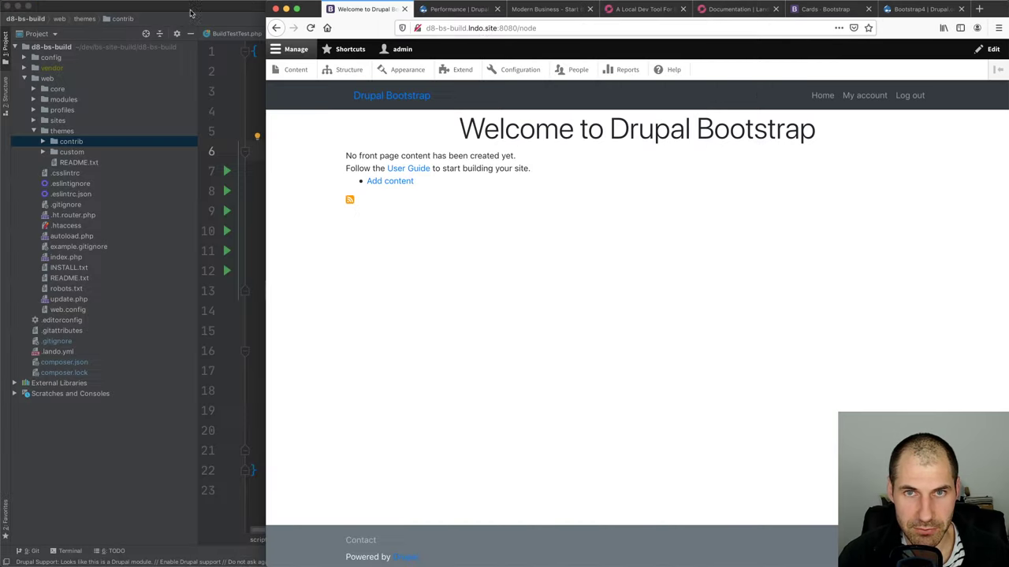
click(164, 8)
double_click(995, 10)
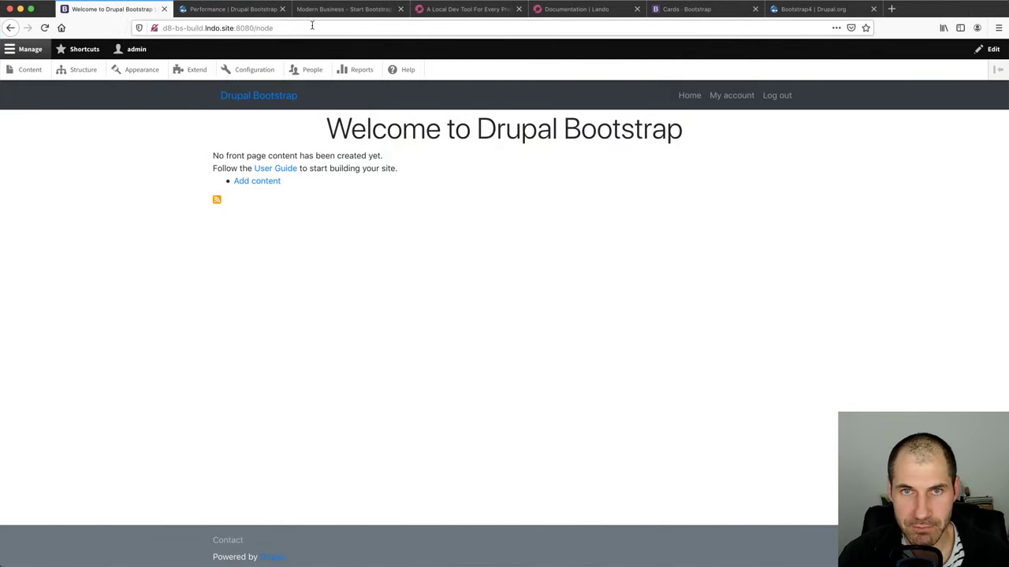
Show the Modern Business demo tab with developer tools closed, selecting the first card's text
click(312, 10)
scroll(893, 288, down, 2)
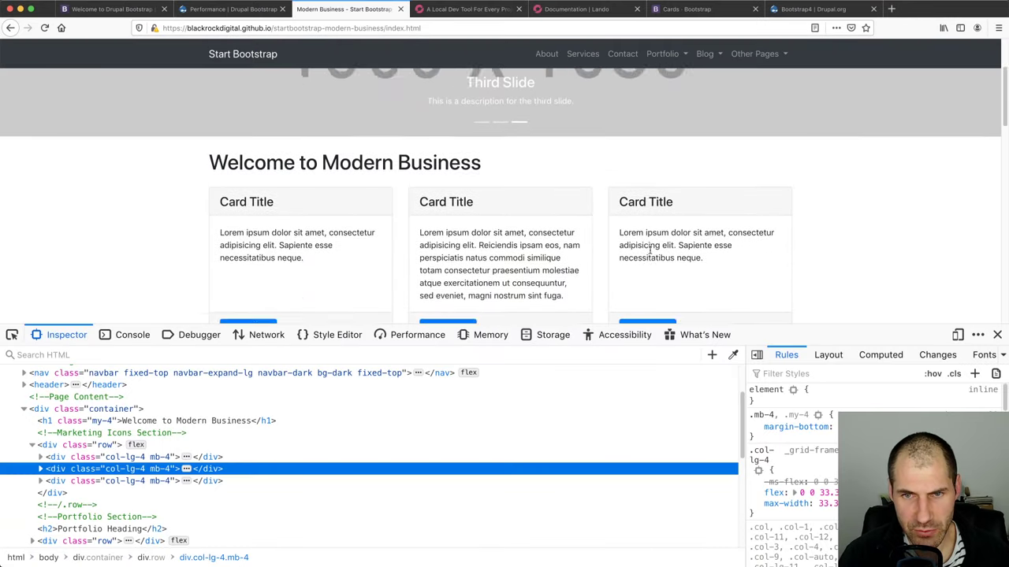
click(997, 334)
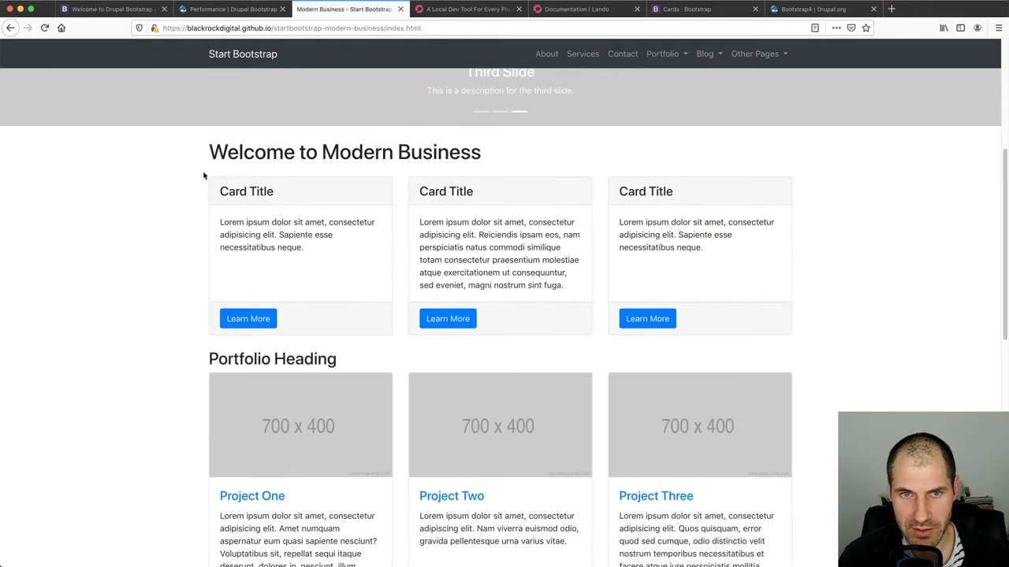
mouse_move(220, 190)
mouse_down()
mouse_move(305, 254)
mouse_move(221, 191)
mouse_up()
click(308, 255)
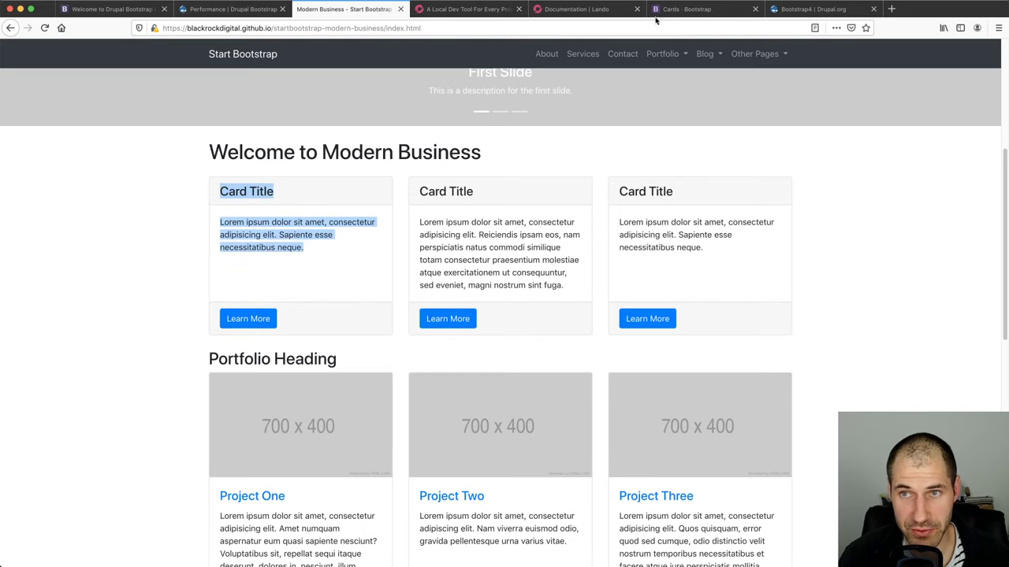
Snap the Cards - Bootstrap window right and the Modern Business demo left, widened to three card columns
drag(676, 12, 669, 49)
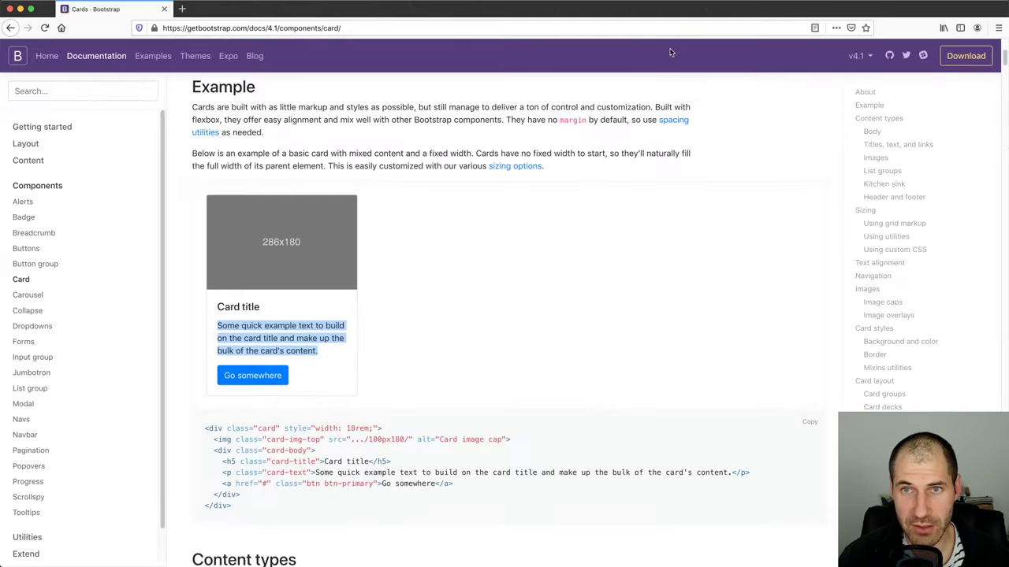
key(ctrl+alt+Right)
click(346, 11)
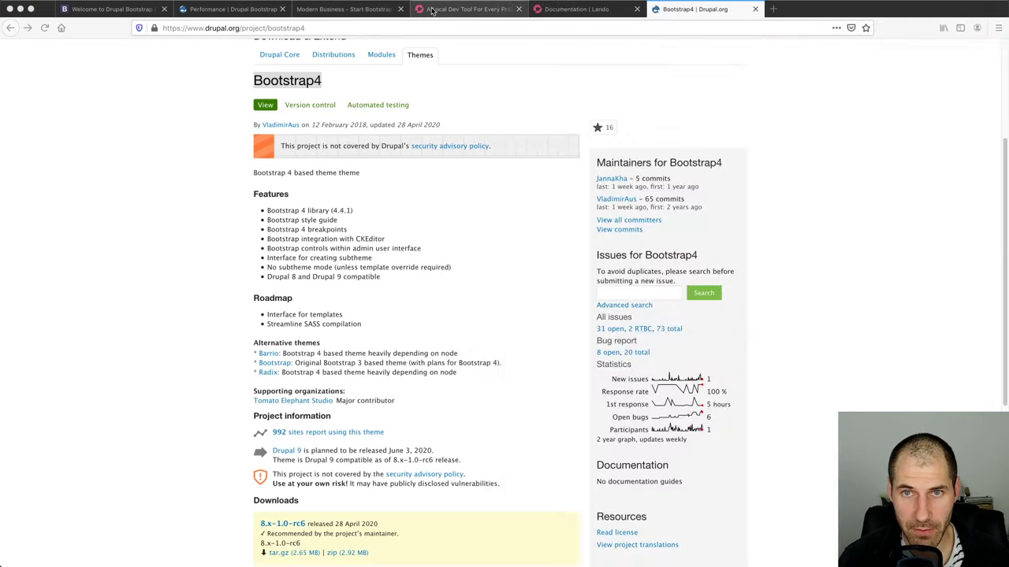
click(465, 10)
click(346, 11)
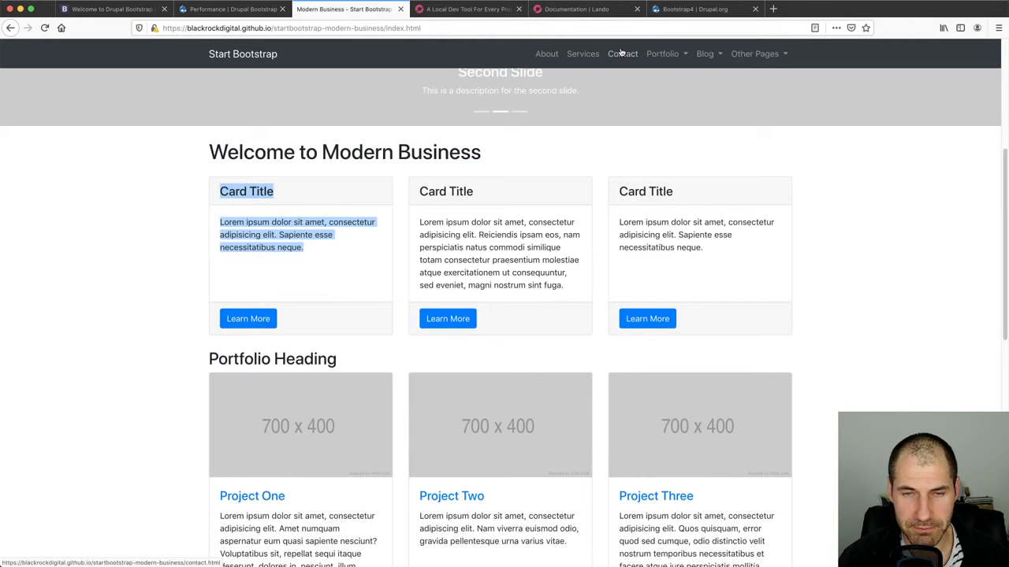
key(ctrl+alt+Left)
click(453, 187)
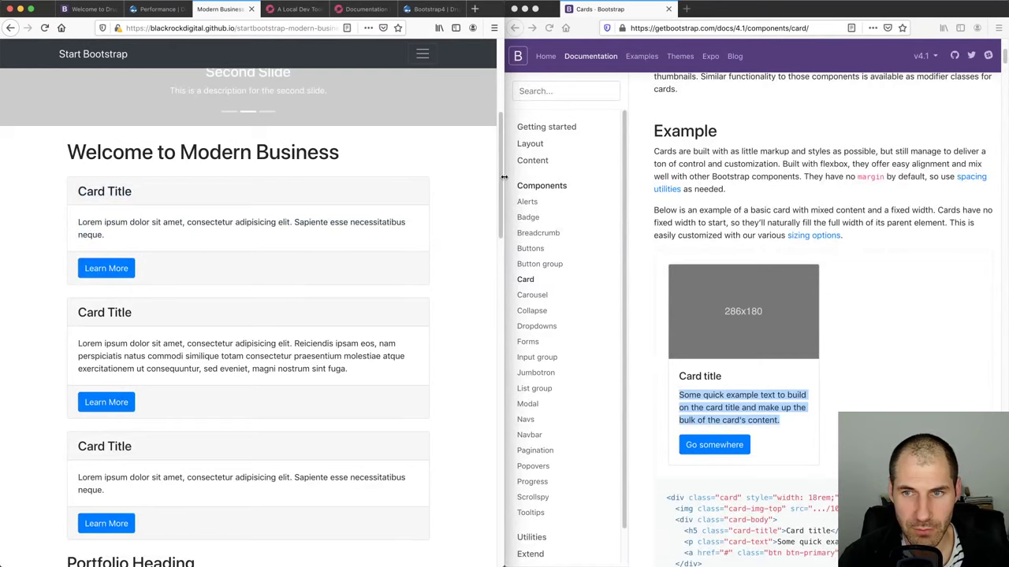
drag(501, 173, 619, 172)
Highlight the card, card-img-top and card-body classes in the Cards documentation's example markup
click(877, 290)
click(859, 389)
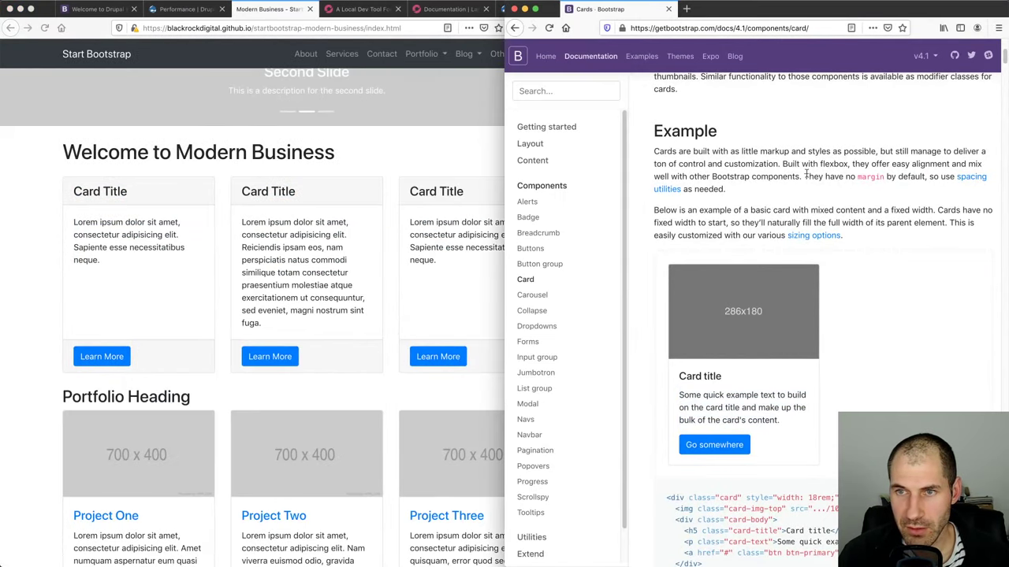
scroll(779, 221, up, 3)
scroll(779, 222, down, 10)
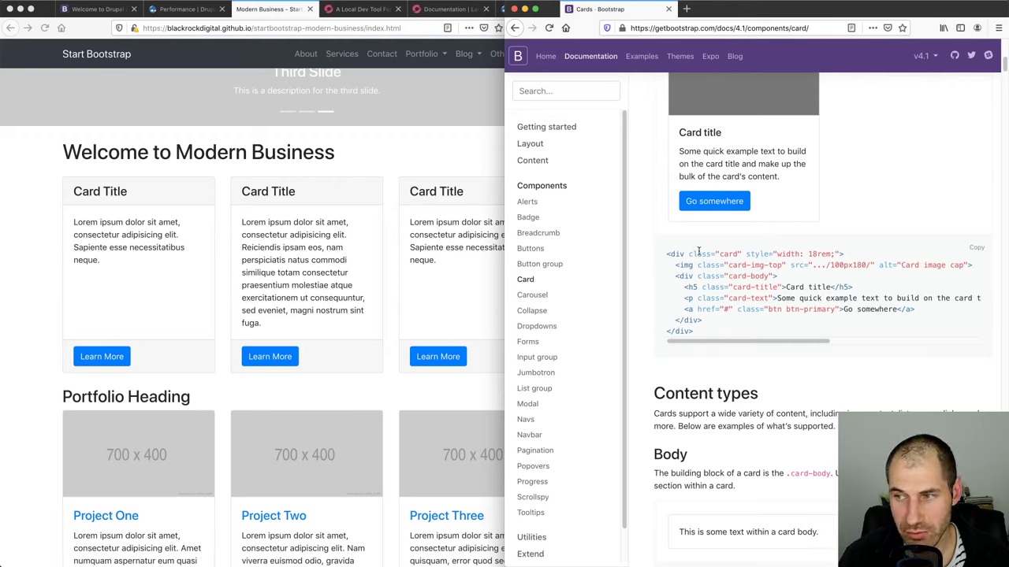
double_click(732, 254)
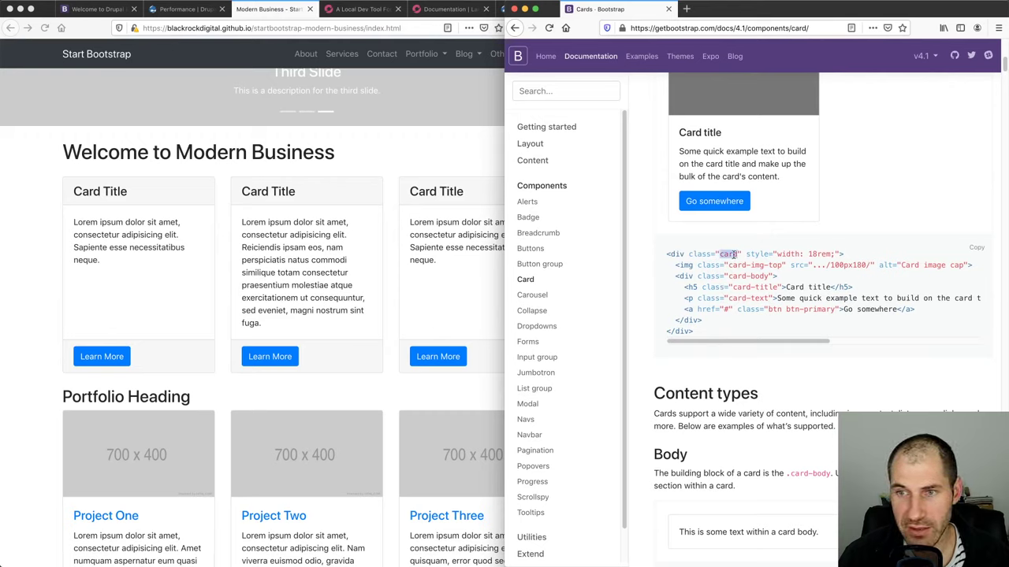
double_click(759, 276)
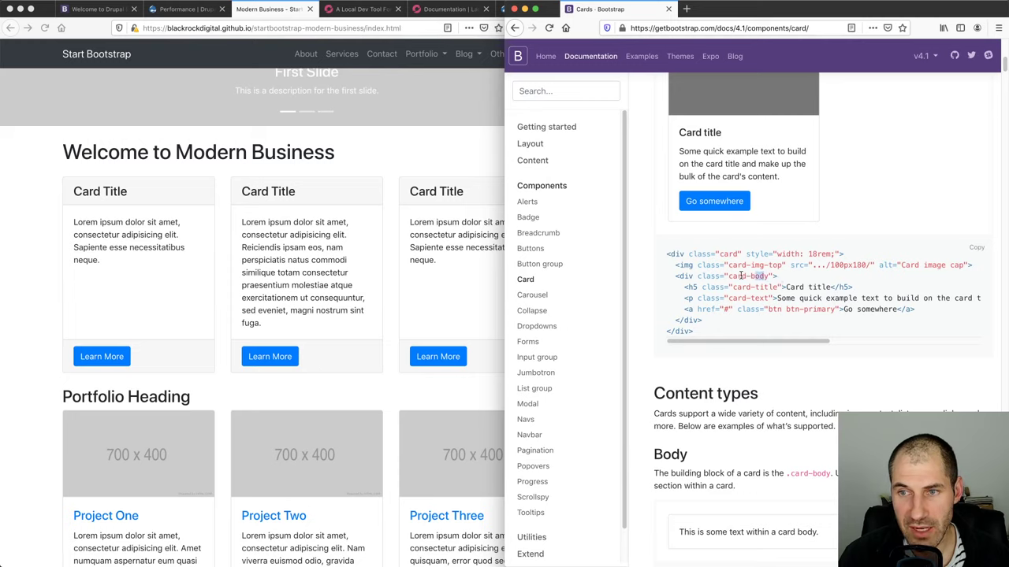
drag(733, 266, 767, 276)
double_click(753, 266)
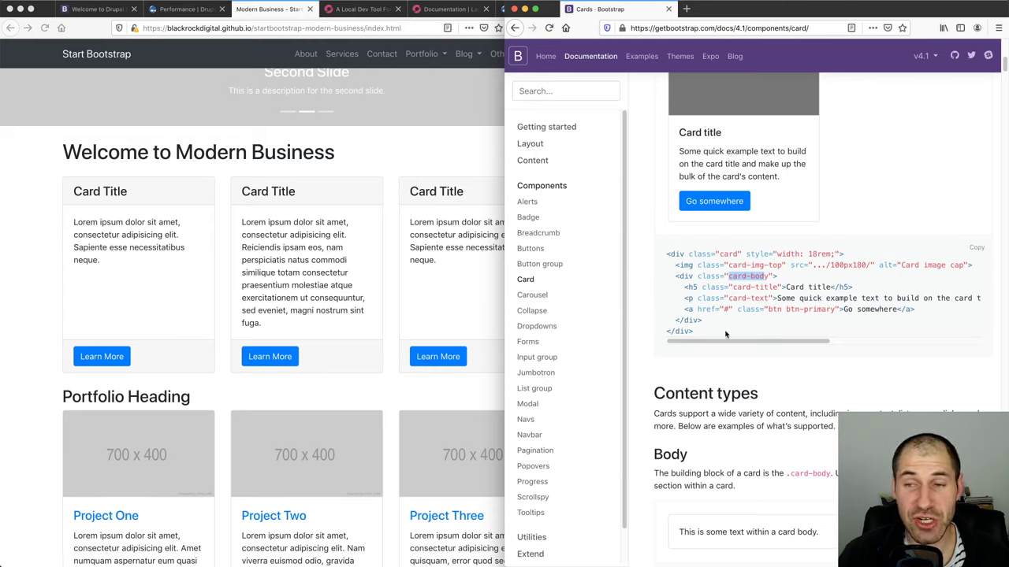
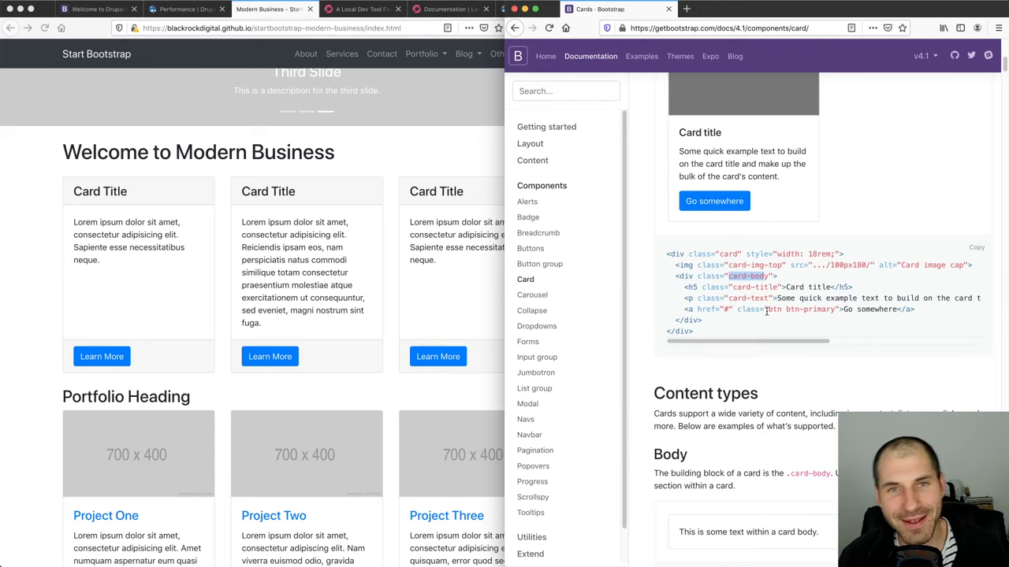
Arrange the windows to compare the Modern Business template with the Bootstrap Cards docs
drag(624, 315, 621, 284)
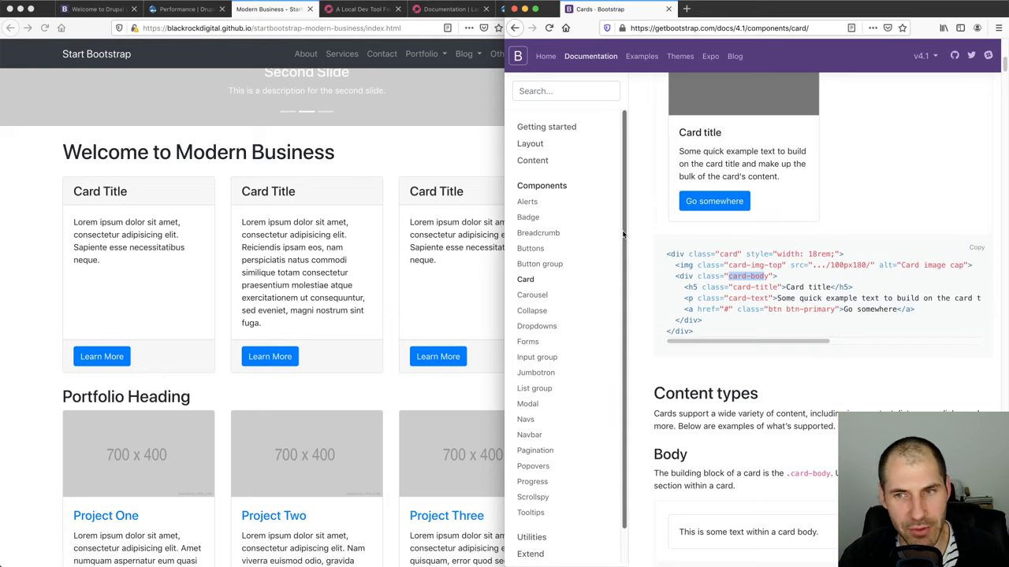
drag(626, 235, 626, 285)
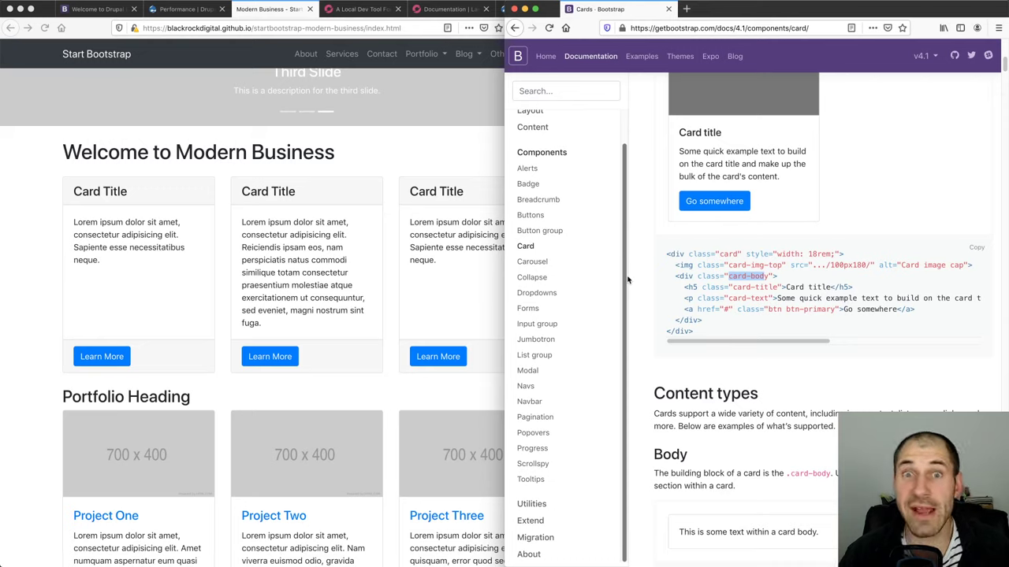
scroll(627, 268, up, 2)
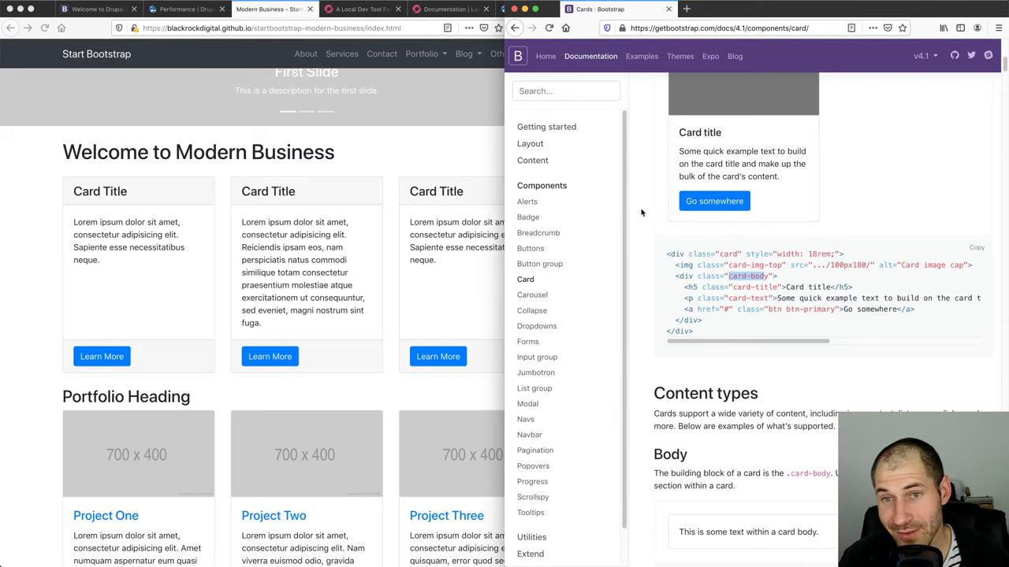
click(488, 162)
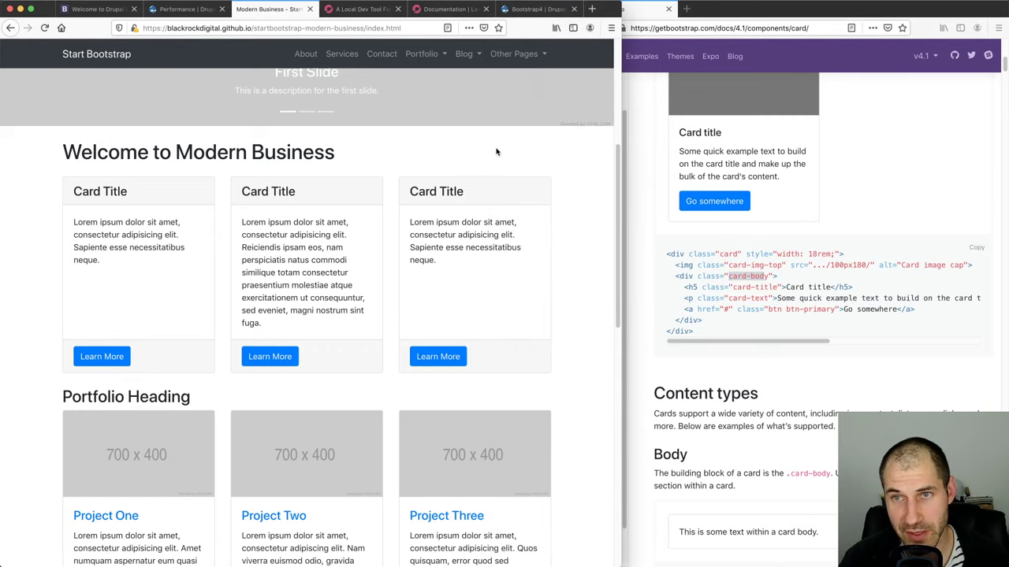
click(638, 138)
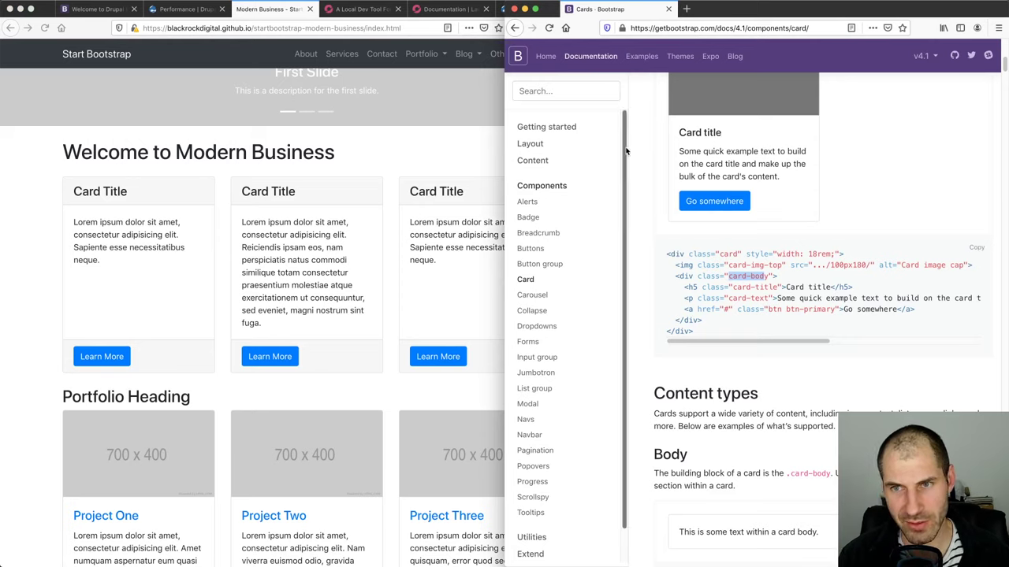
scroll(622, 219, down, 1)
scroll(622, 219, up, 1)
click(399, 150)
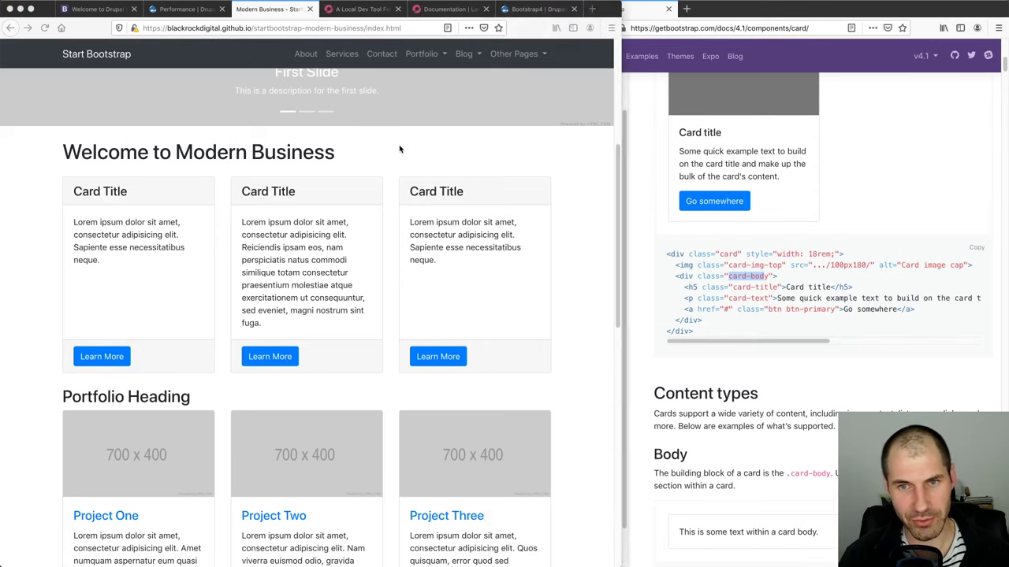
click(654, 143)
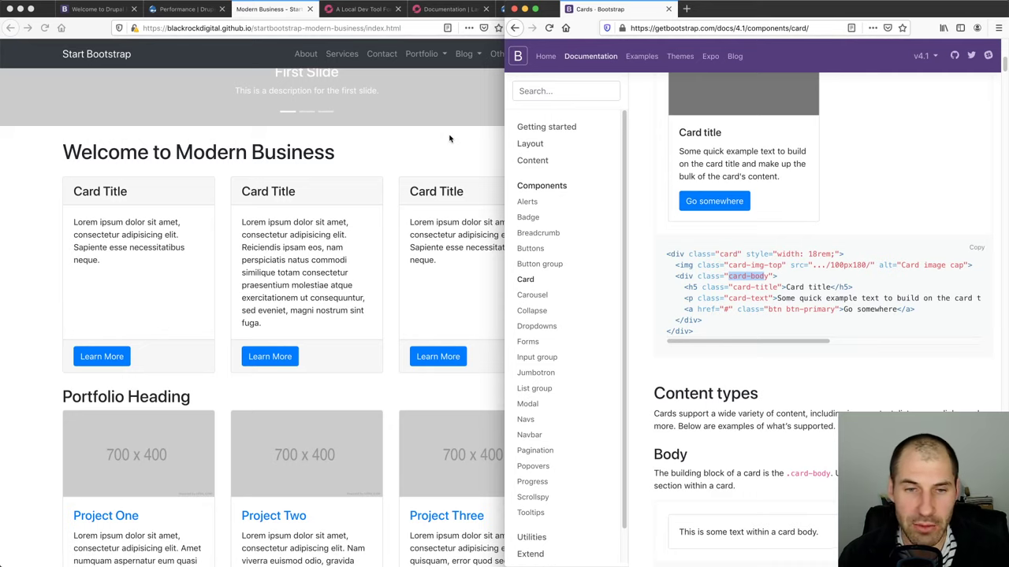
Go to Drupal's Block layout page, widen the window, and open the custom block library
click(67, 9)
click(85, 70)
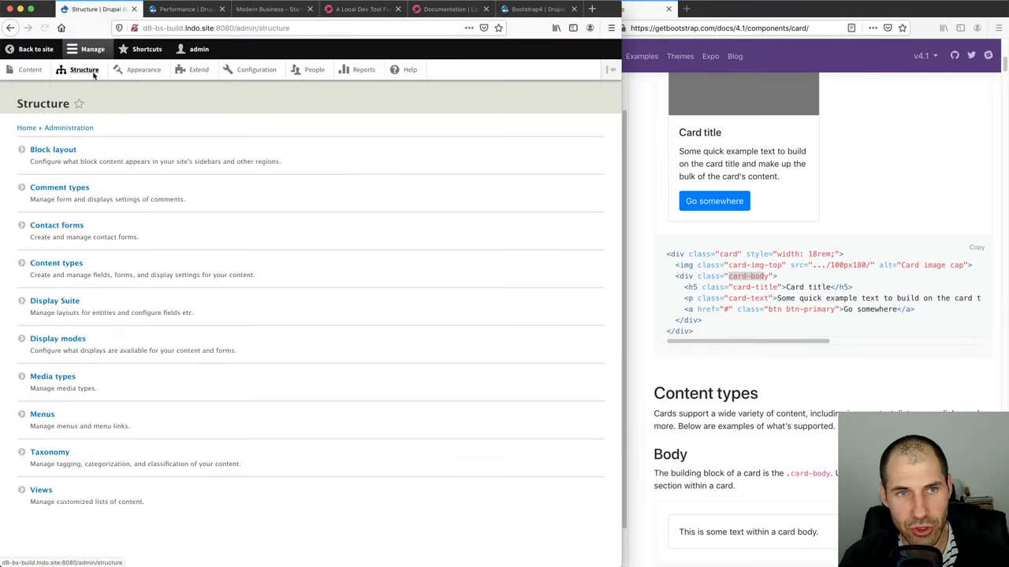
click(72, 150)
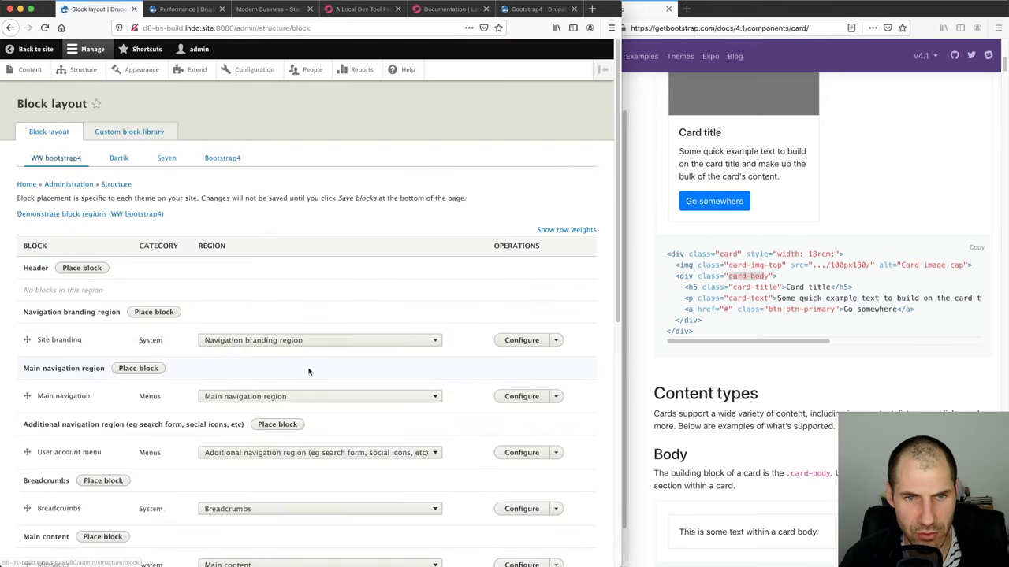
scroll(310, 370, down, 5)
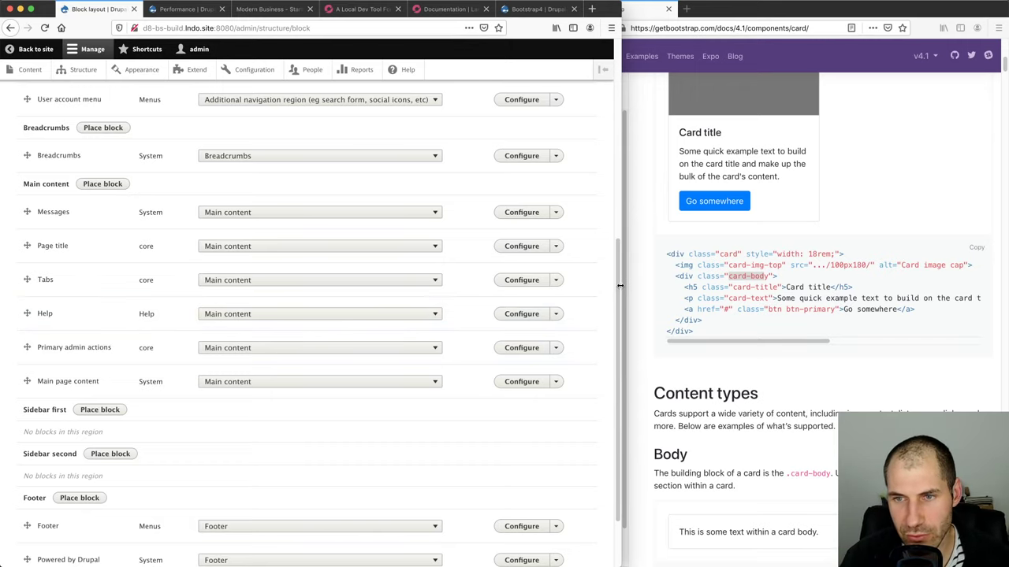
drag(621, 286, 698, 280)
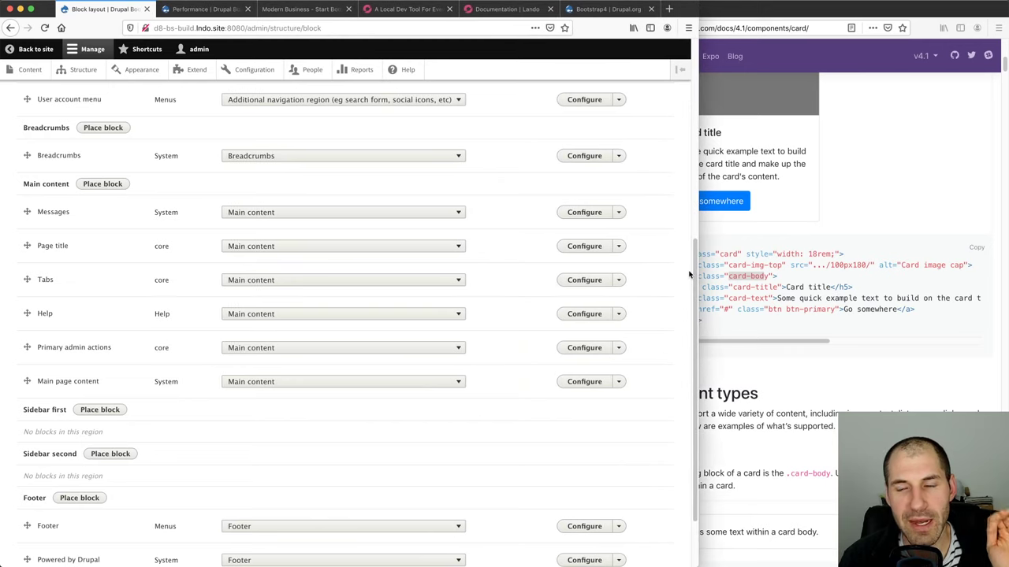
scroll(689, 273, up, 3)
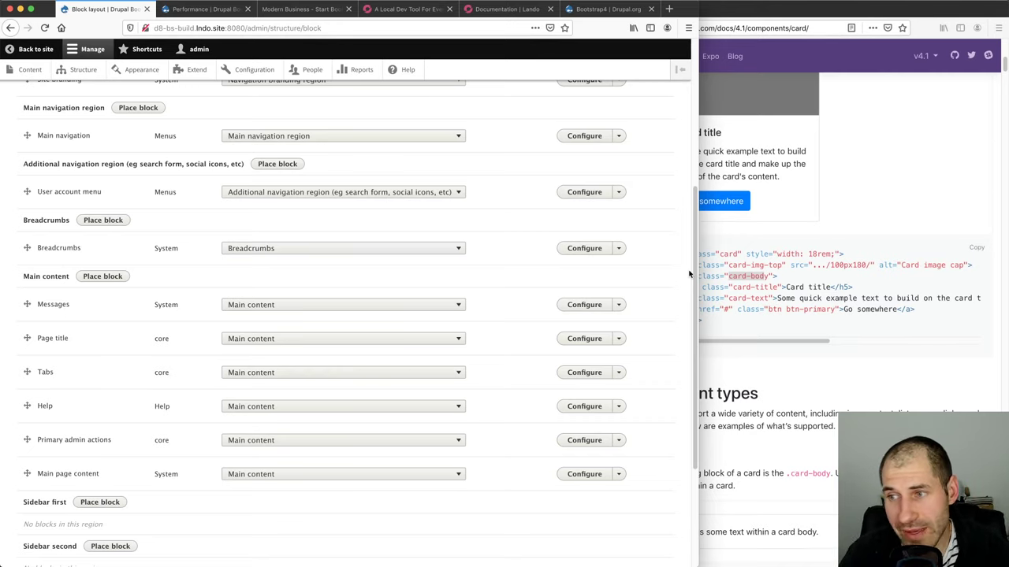
scroll(457, 337, up, 5)
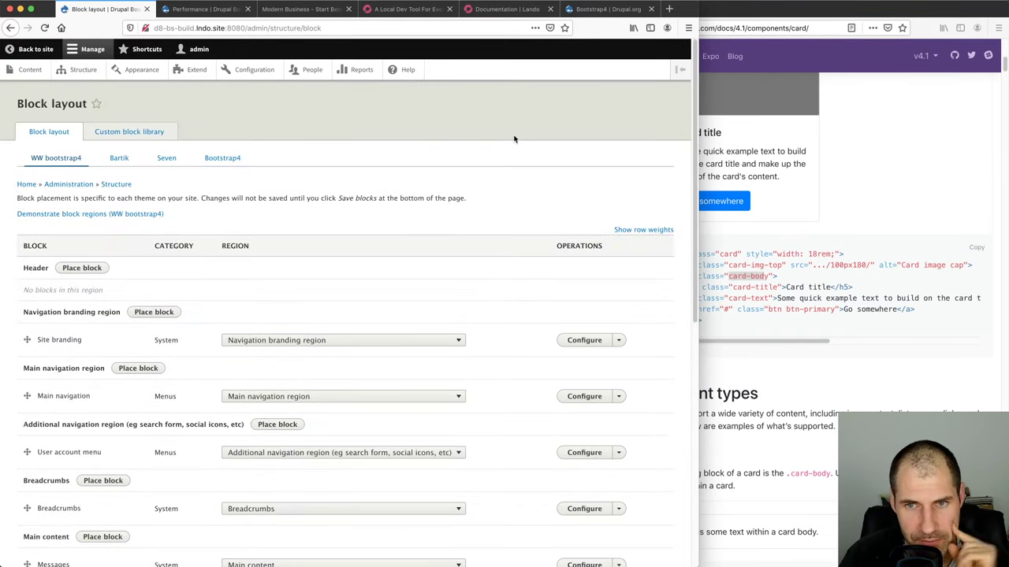
click(144, 133)
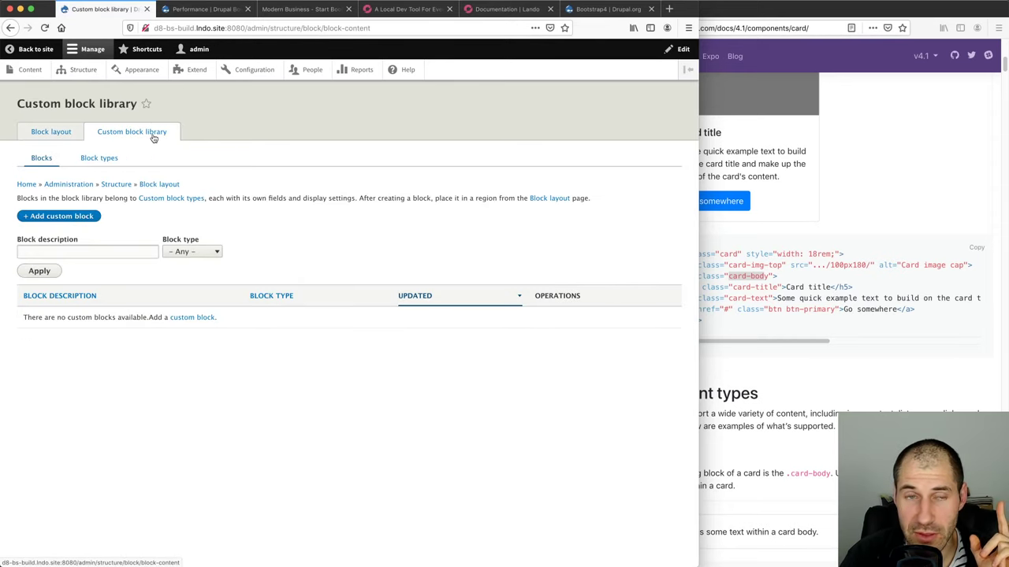
Add and save a block type labelled 'Card' with description 'Bootstrap Card Component.'
click(98, 159)
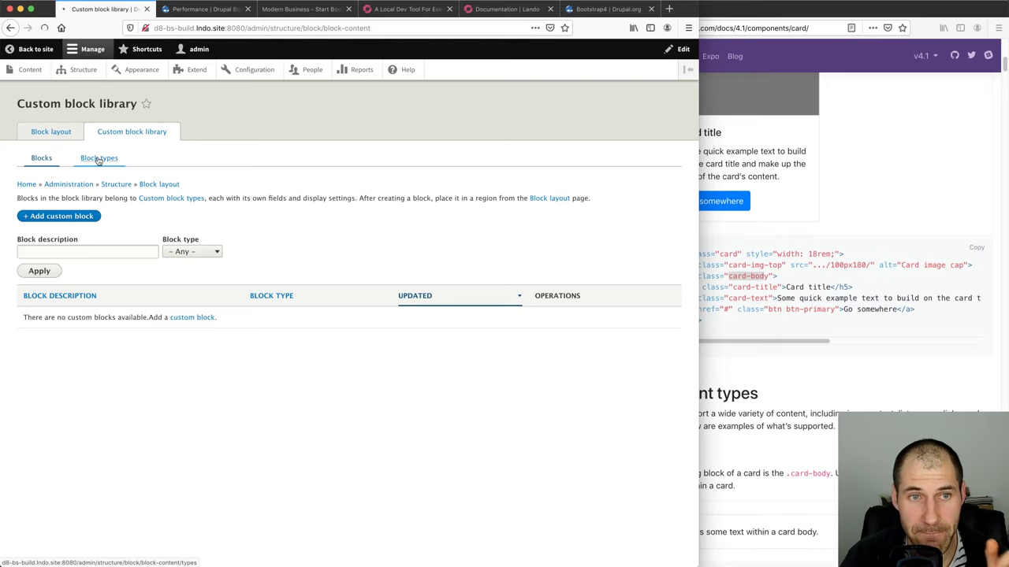
click(92, 218)
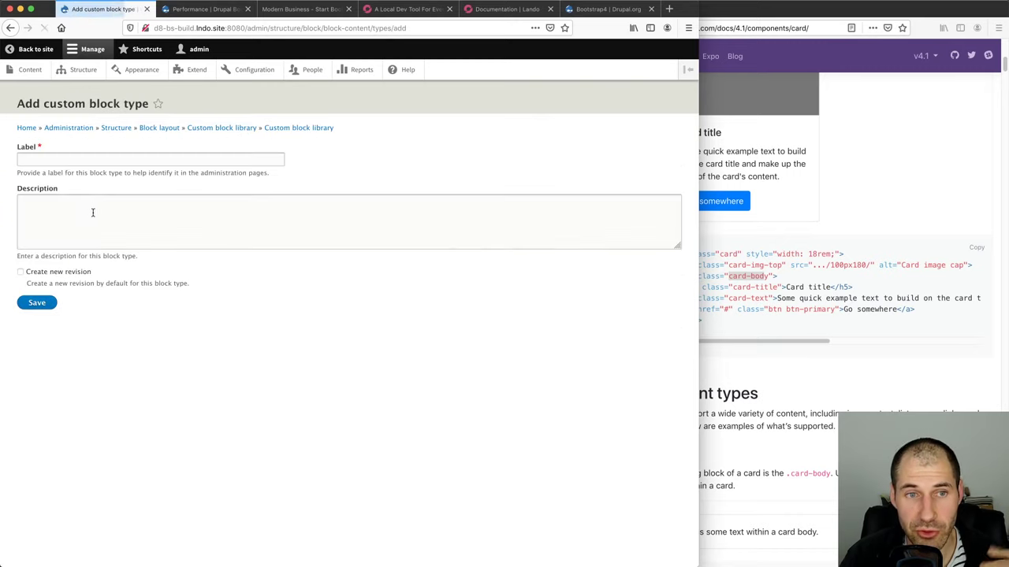
click(99, 157)
text(Card)
key(Tab)
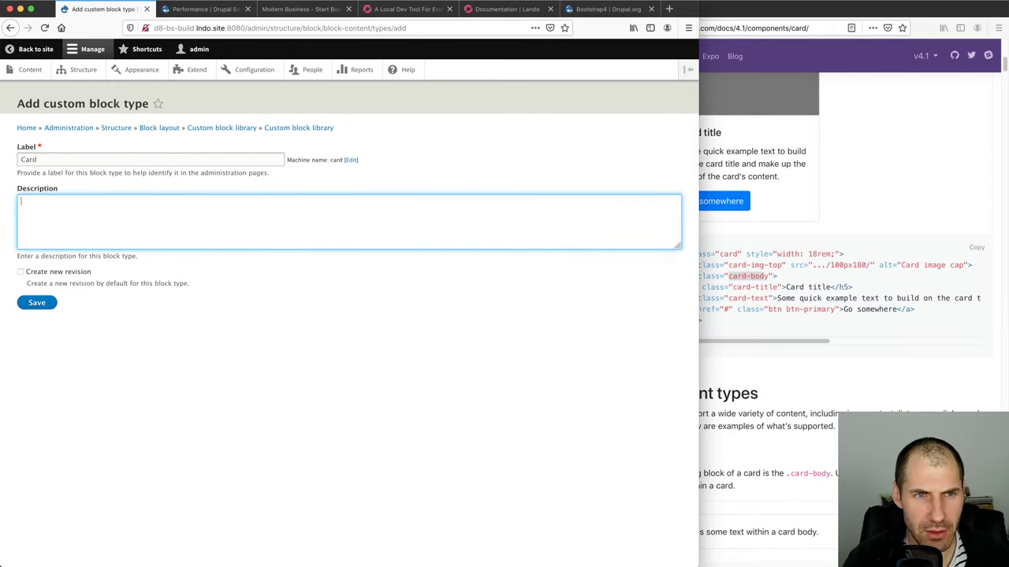
text(Def)
key(BackSpace)
key(BackSpace)
key(BackSpace)
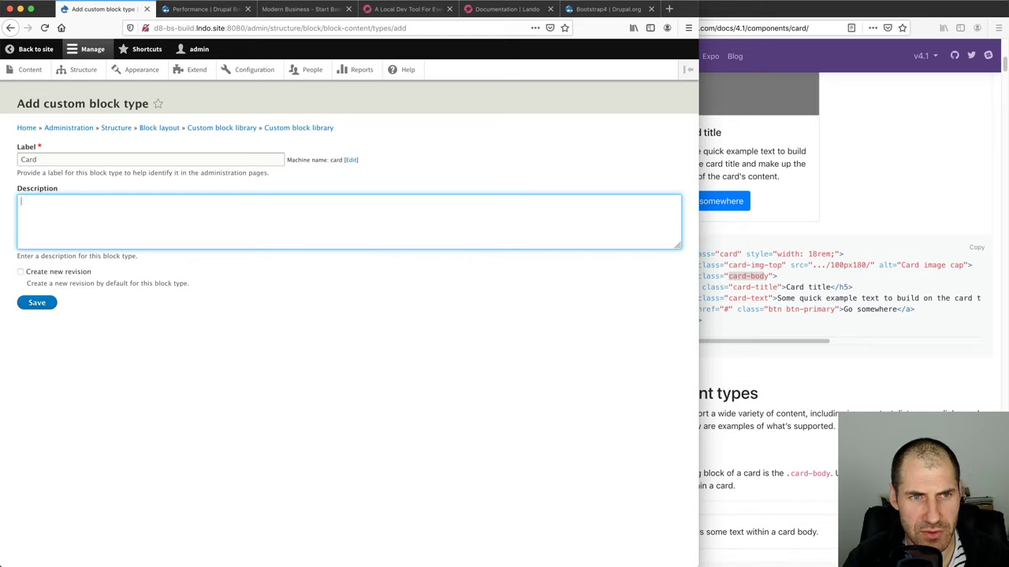
text(Bootstrap)
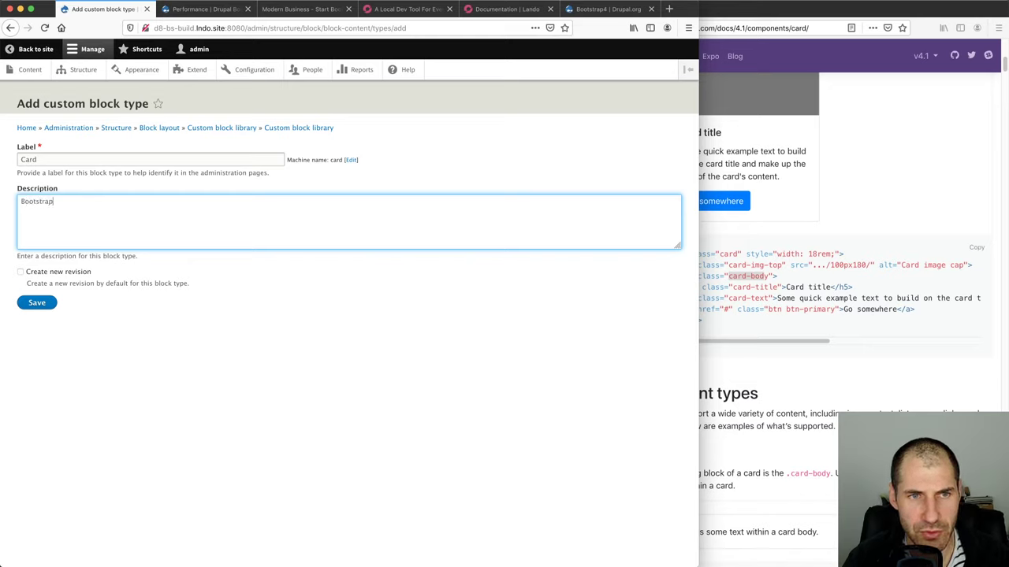
text( Card Component.)
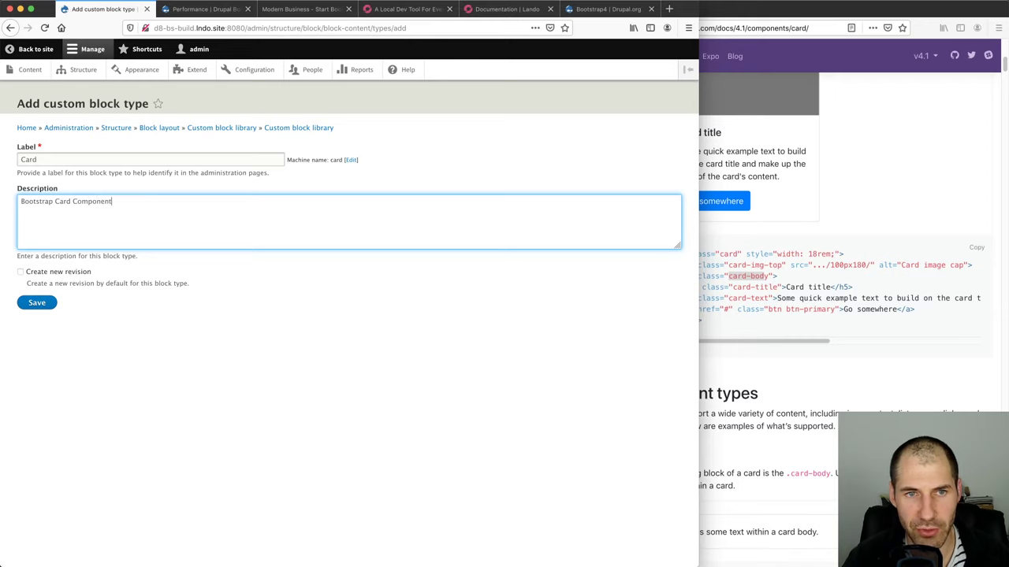
click(39, 303)
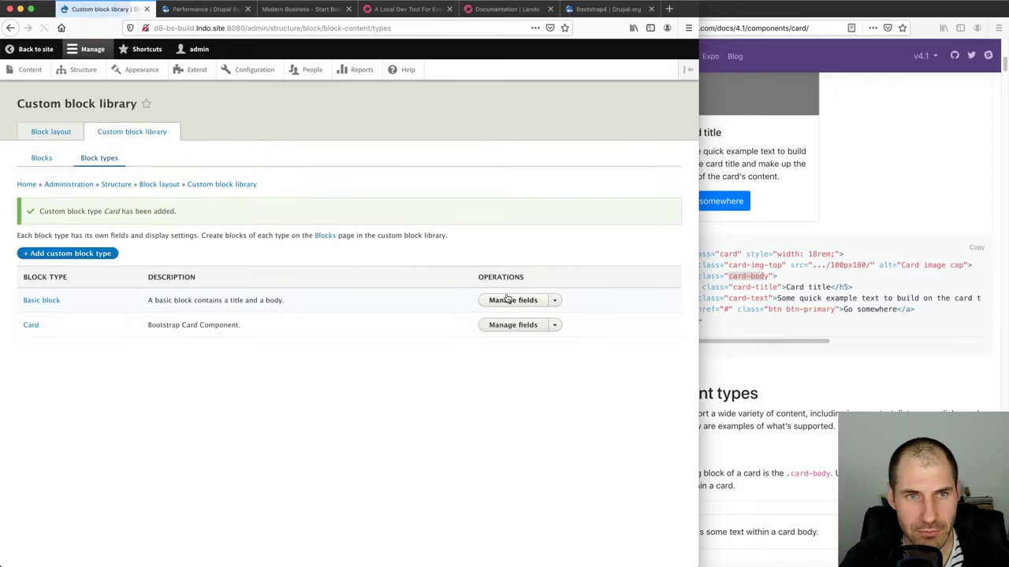
Start a new Media reference field on the Card block type
click(531, 325)
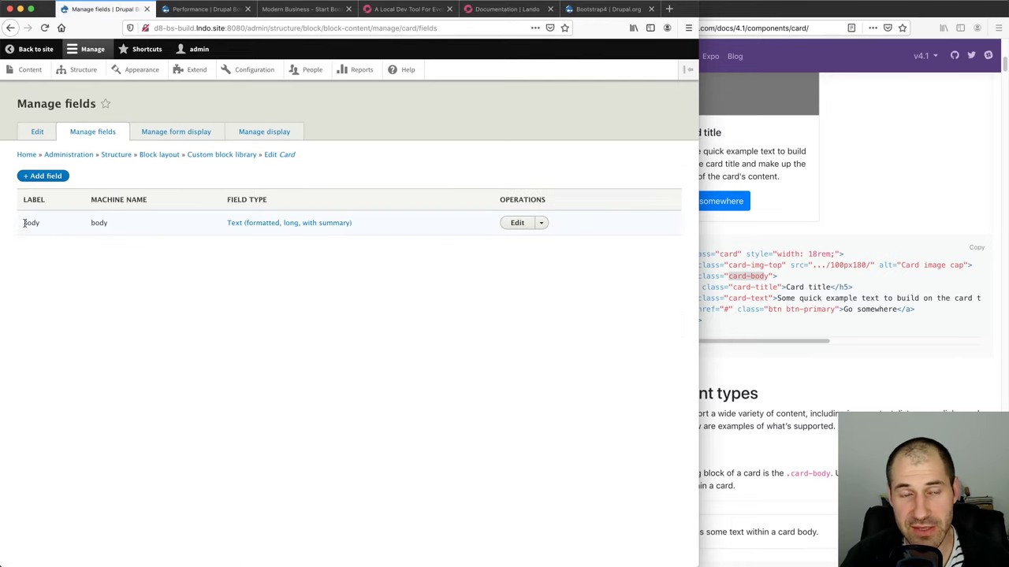
drag(25, 225, 43, 224)
click(44, 225)
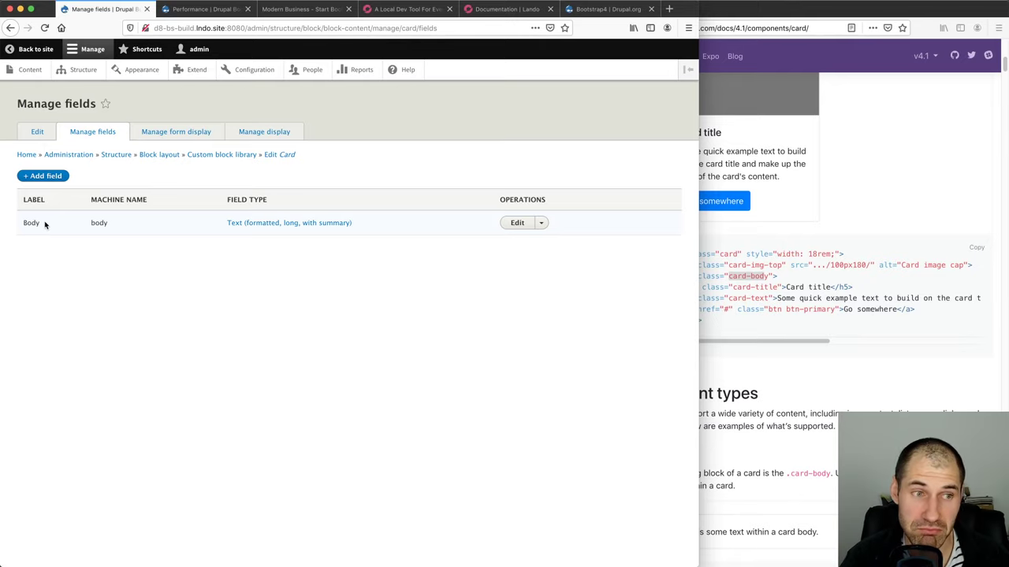
click(52, 180)
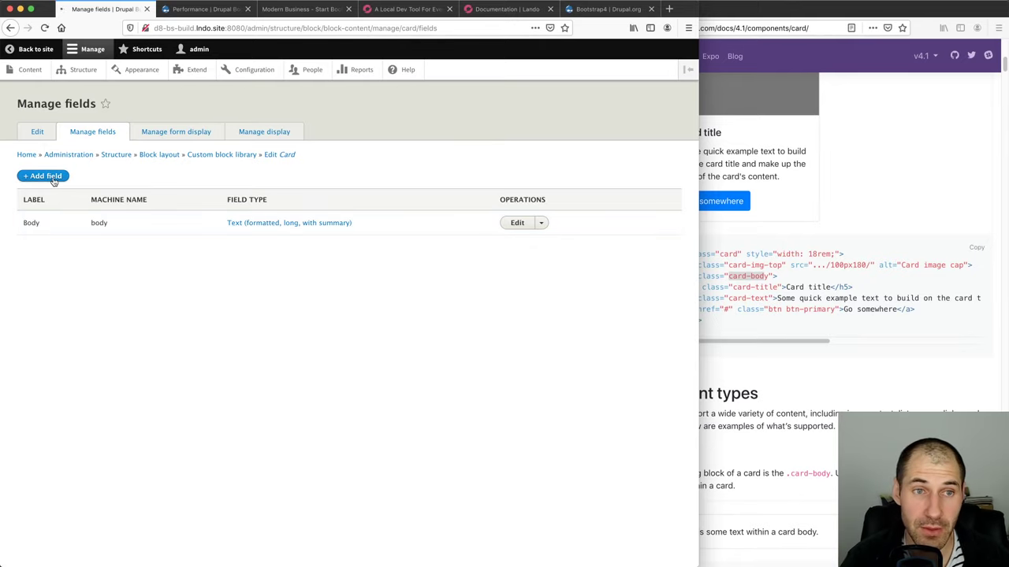
click(61, 160)
scroll(82, 308, down, 3)
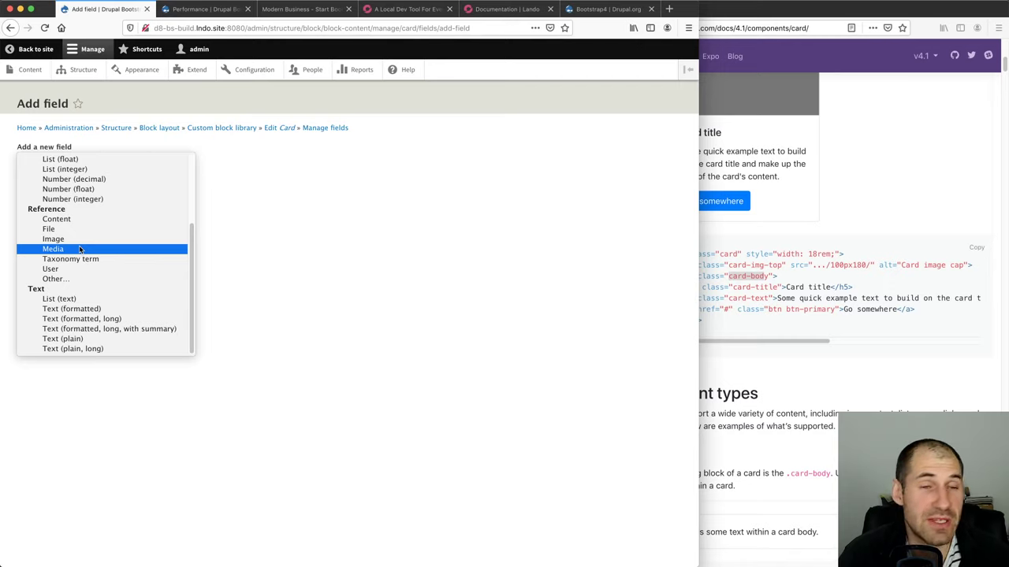
click(79, 249)
Label the field 'Image', restrict it to Image media, and save its settings
click(75, 225)
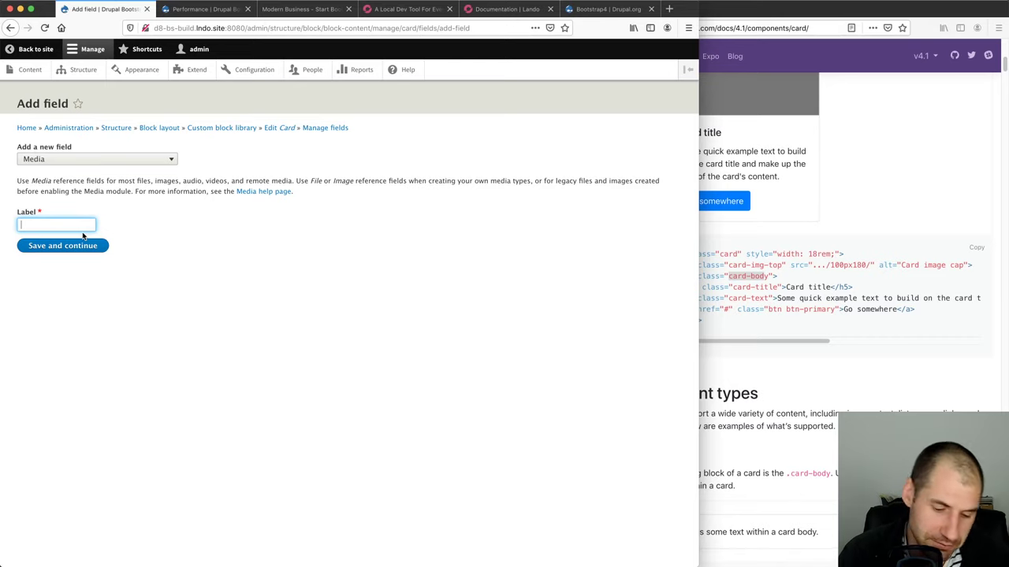
text(Image)
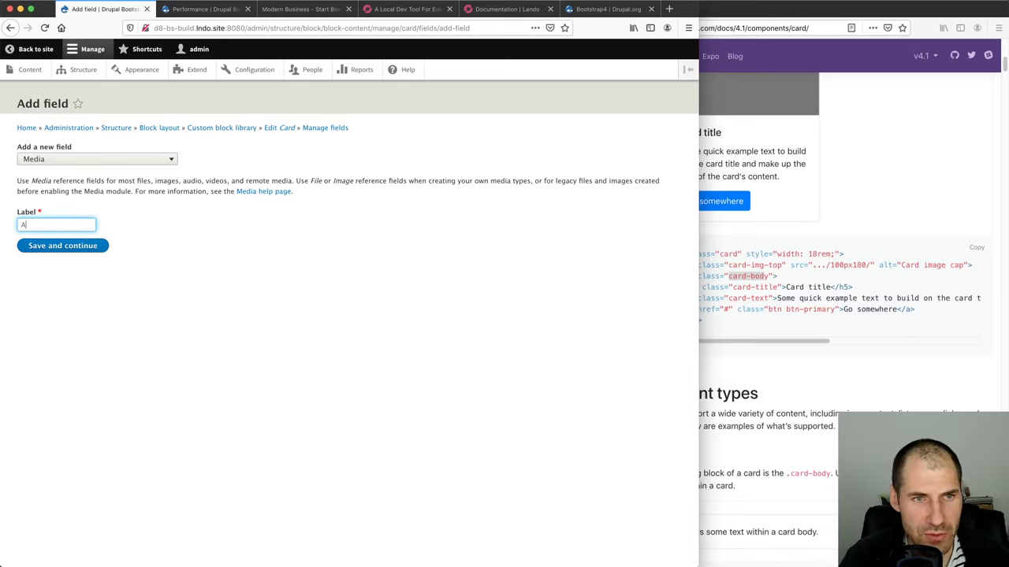
click(77, 253)
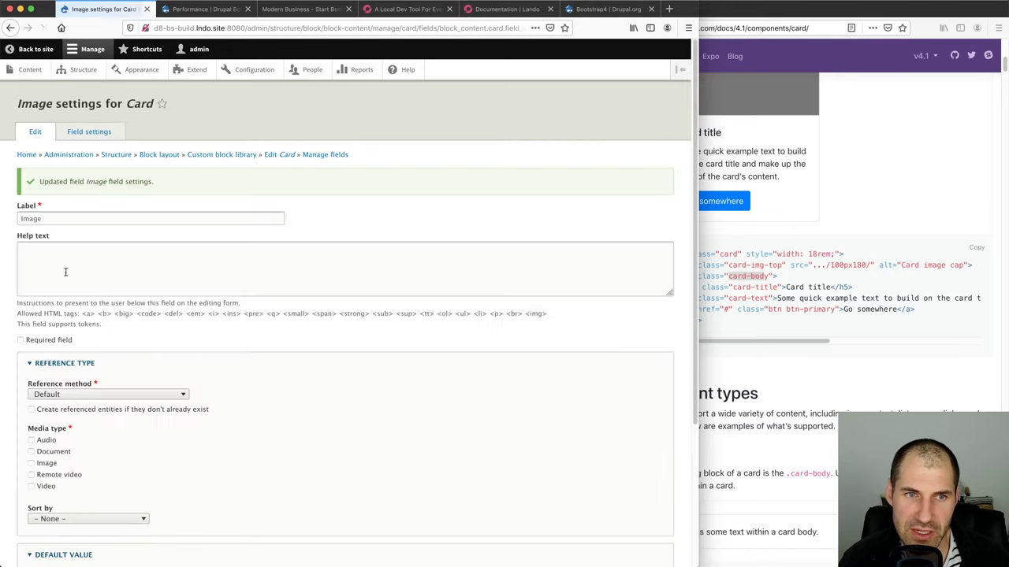
click(32, 464)
scroll(145, 461, down, 5)
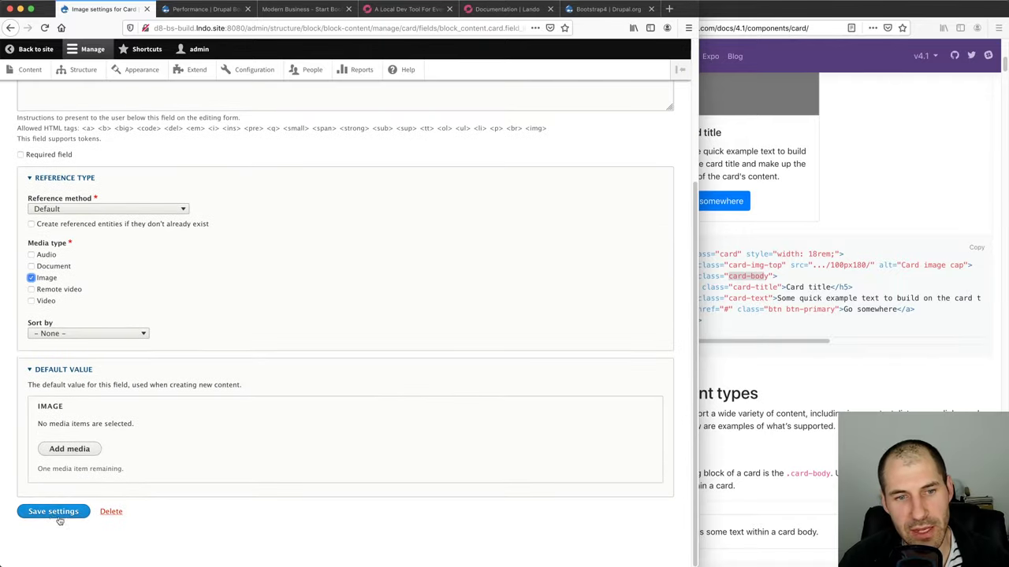
click(79, 512)
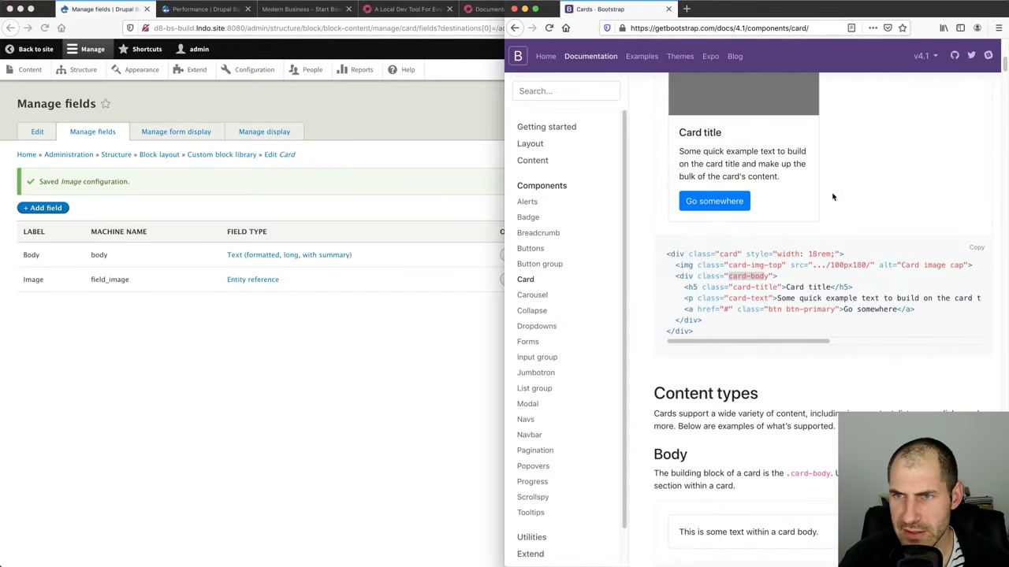
click(804, 199)
Start another Card field of type Text (plain)
scroll(804, 200, up, 3)
click(54, 208)
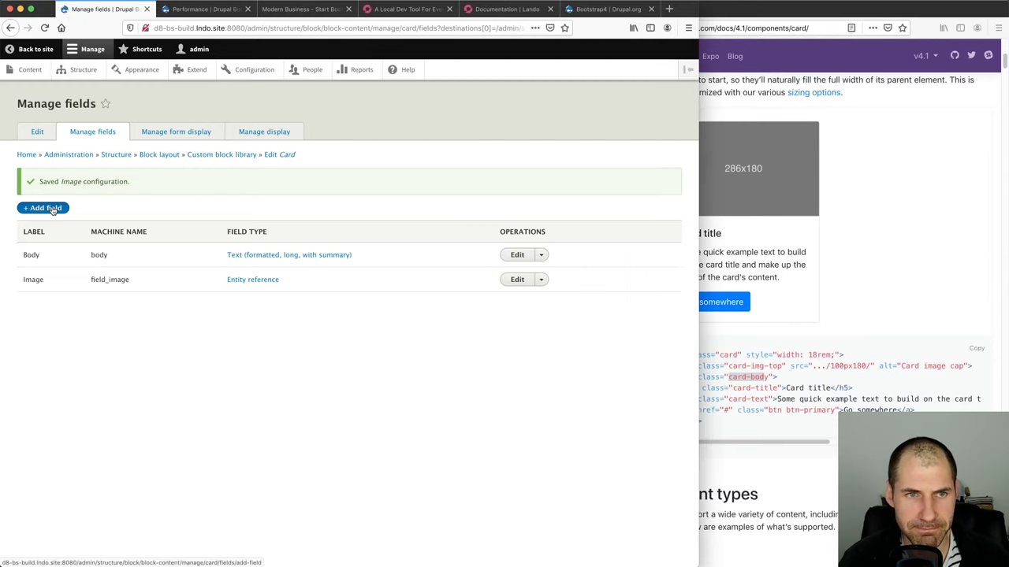
click(53, 208)
click(73, 161)
scroll(79, 326, down, 3)
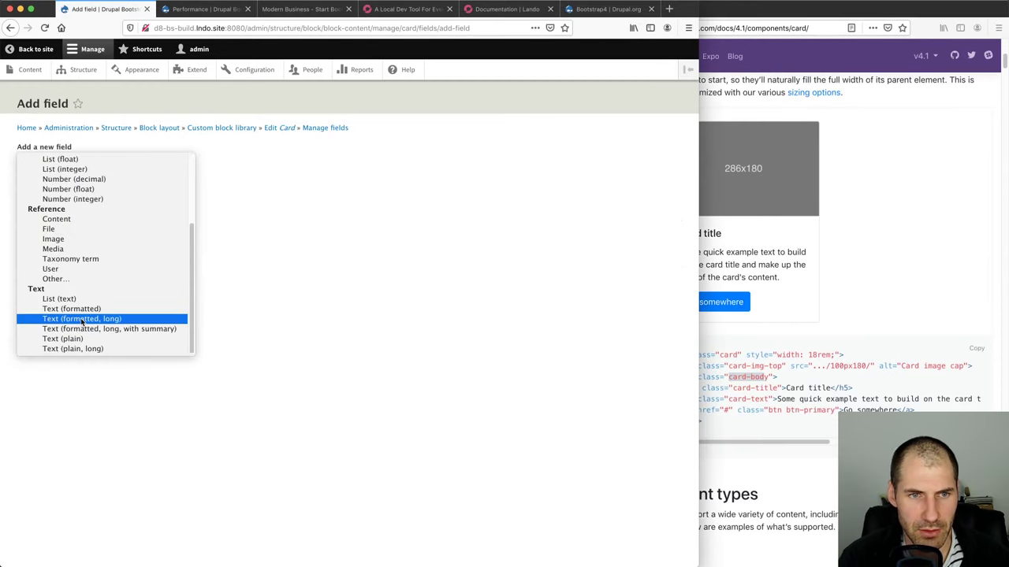
click(83, 339)
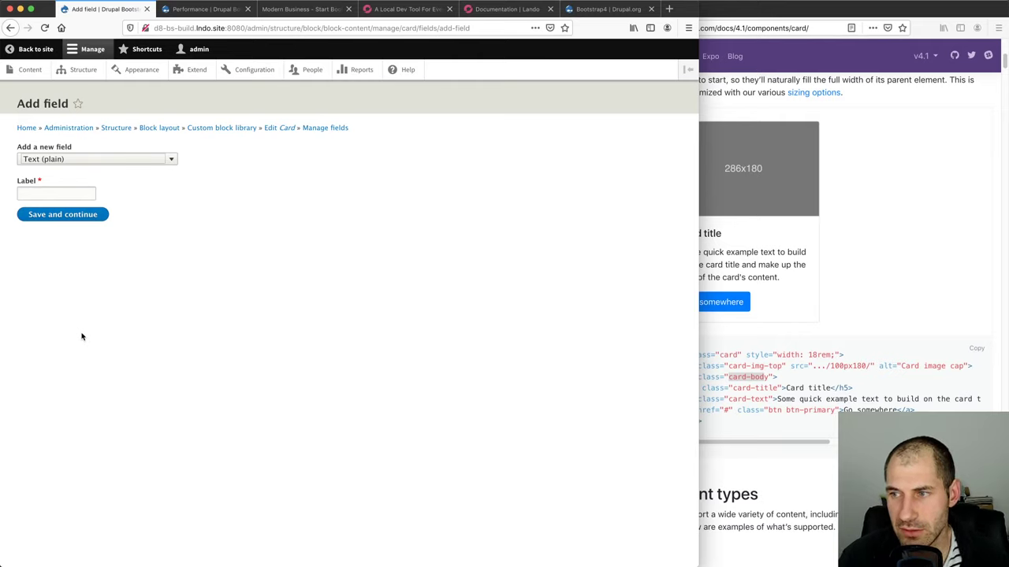
Label the field 'Title', save its storage, and make it required
click(62, 192)
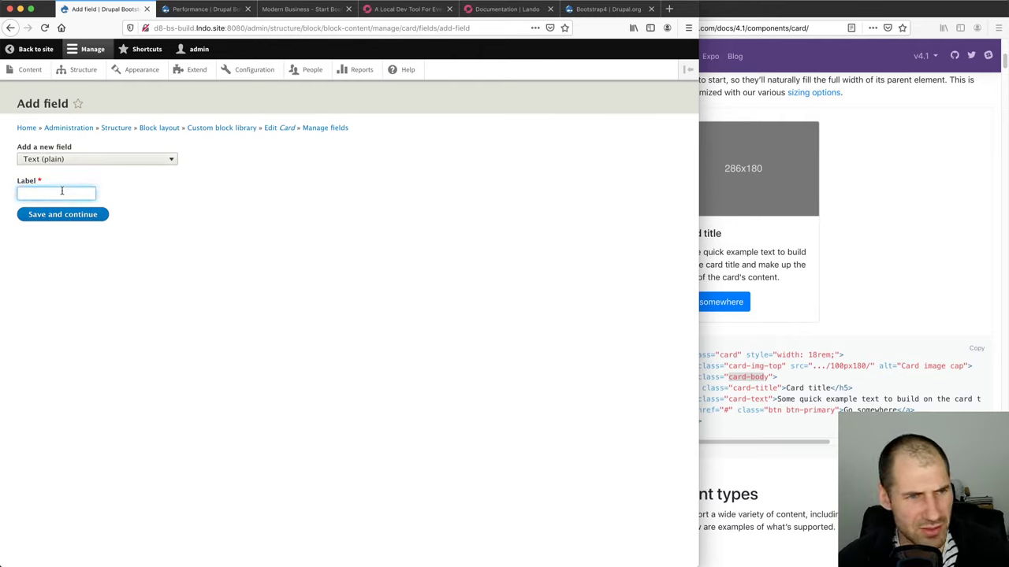
text(Title)
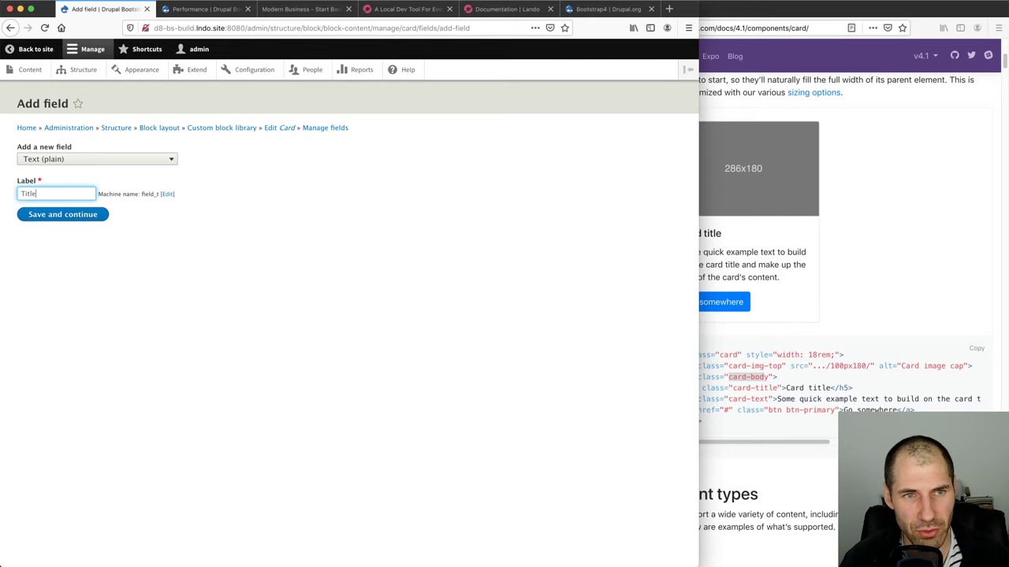
click(63, 215)
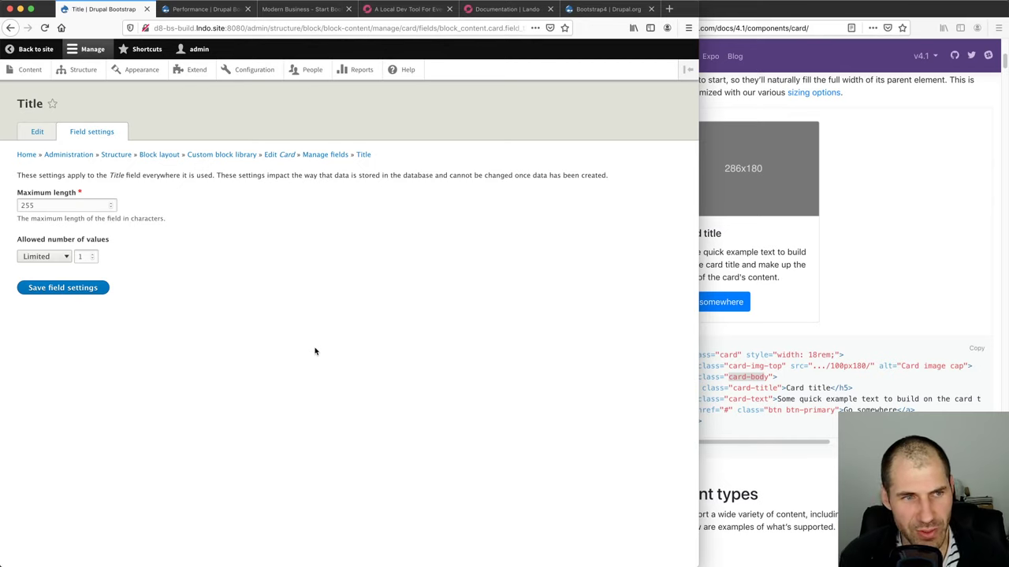
click(91, 289)
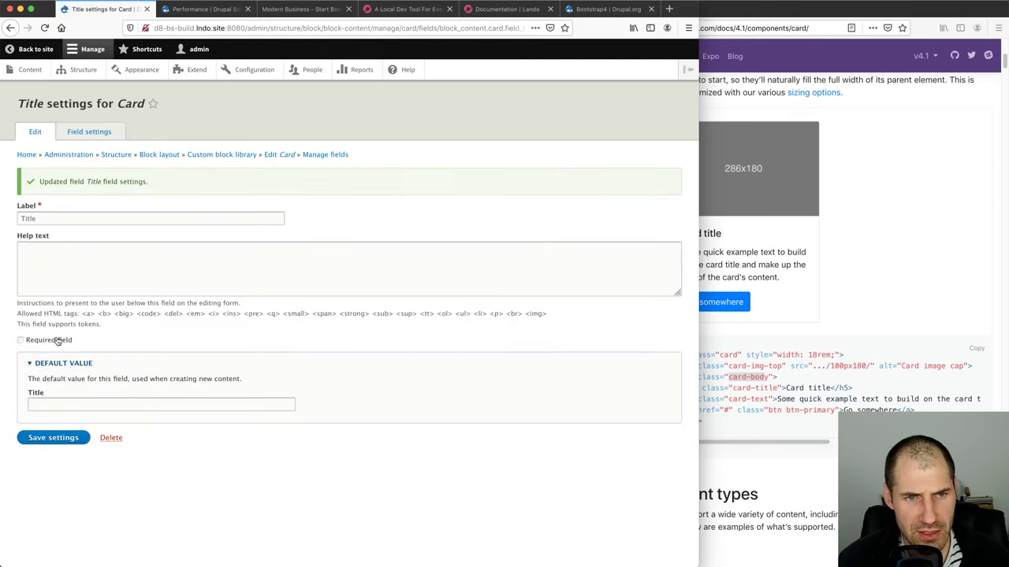
click(58, 341)
click(63, 438)
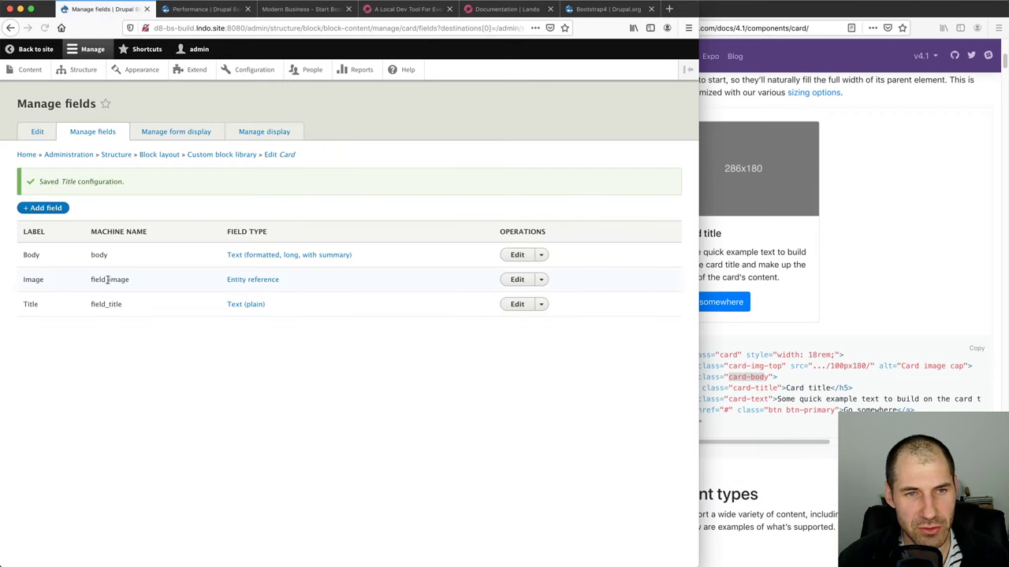
click(945, 319)
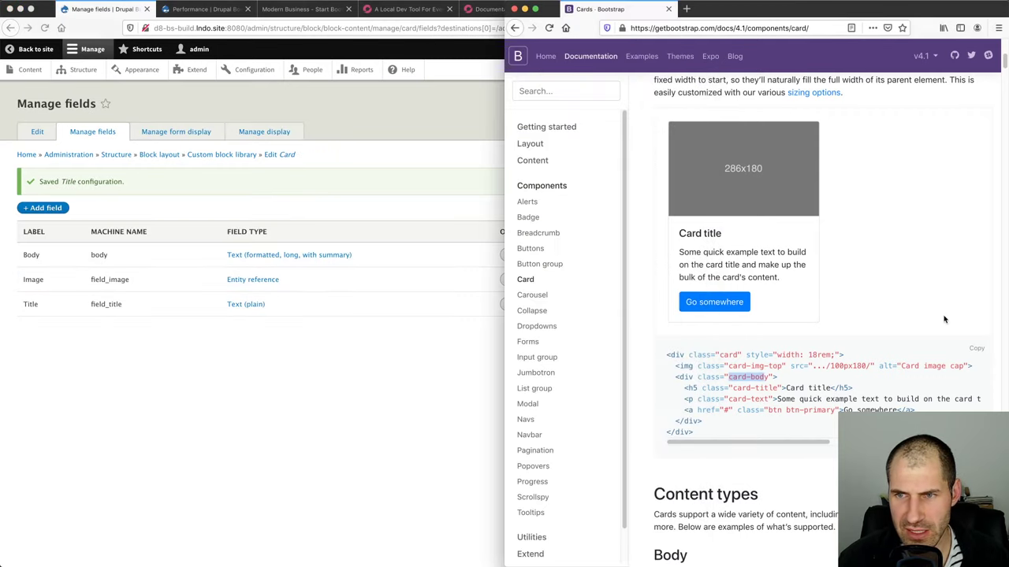
click(243, 408)
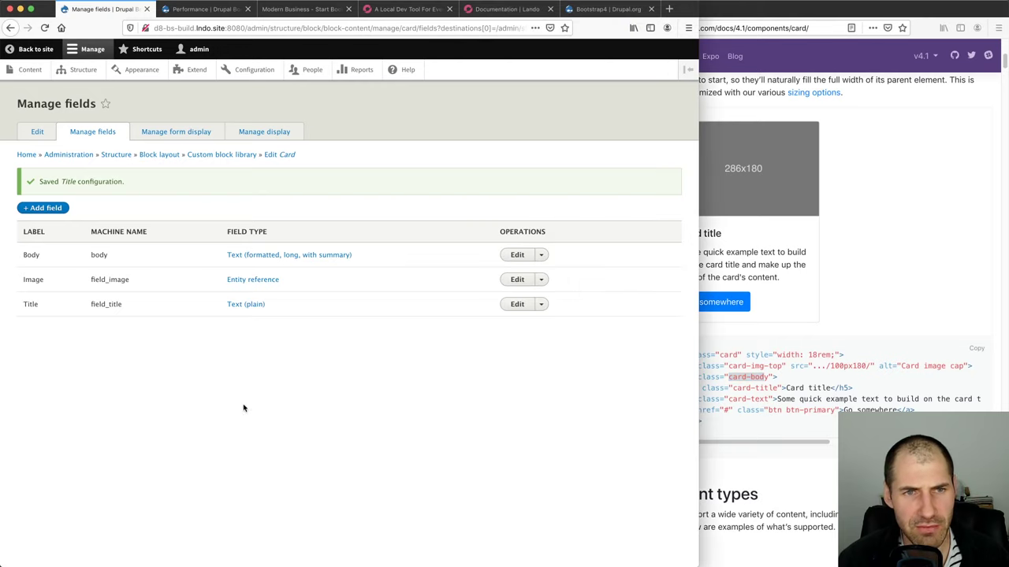
On the Card form display, move Title below Block description and save the order
click(179, 137)
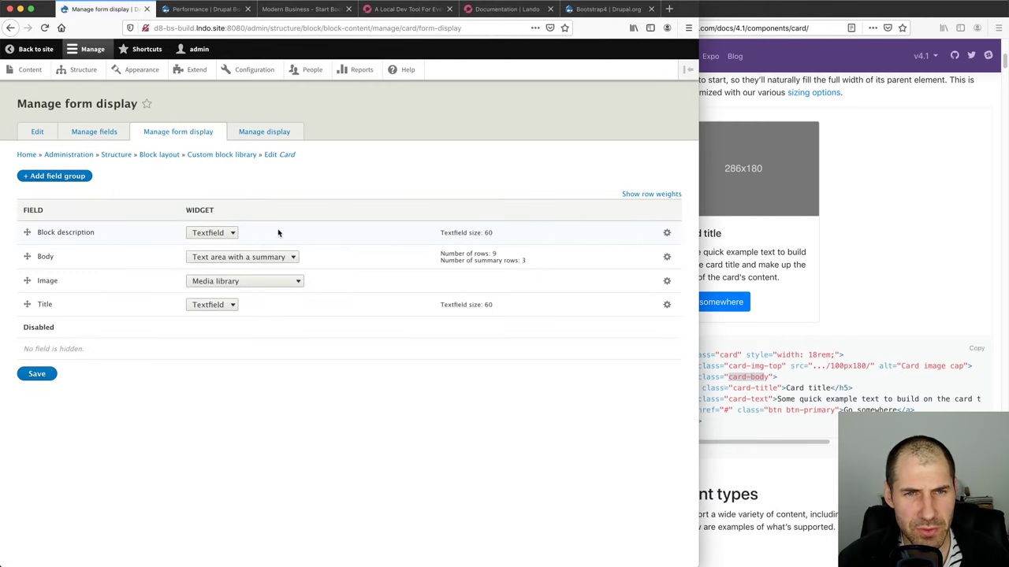
triple_click(83, 237)
click(110, 236)
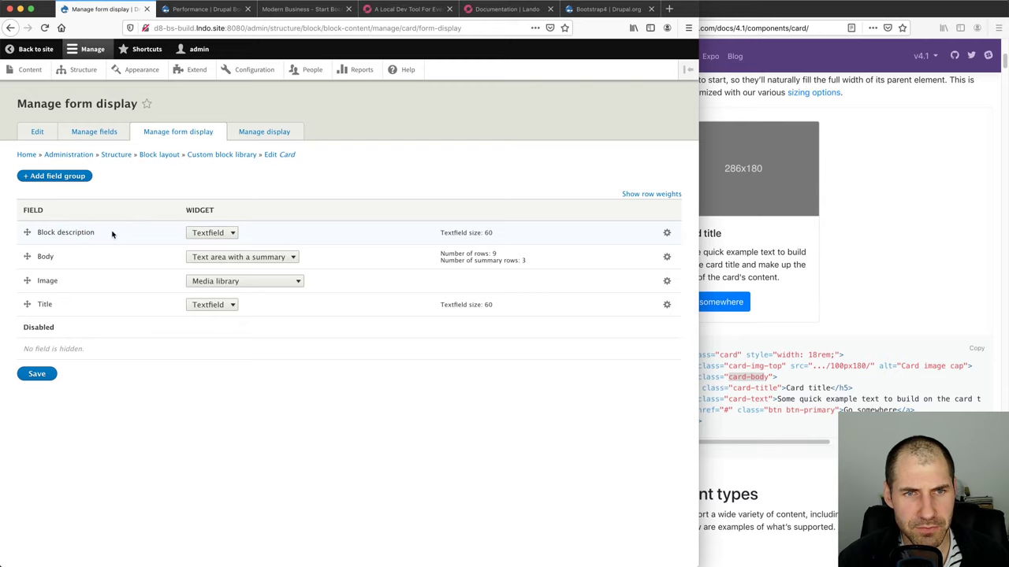
drag(26, 305, 27, 257)
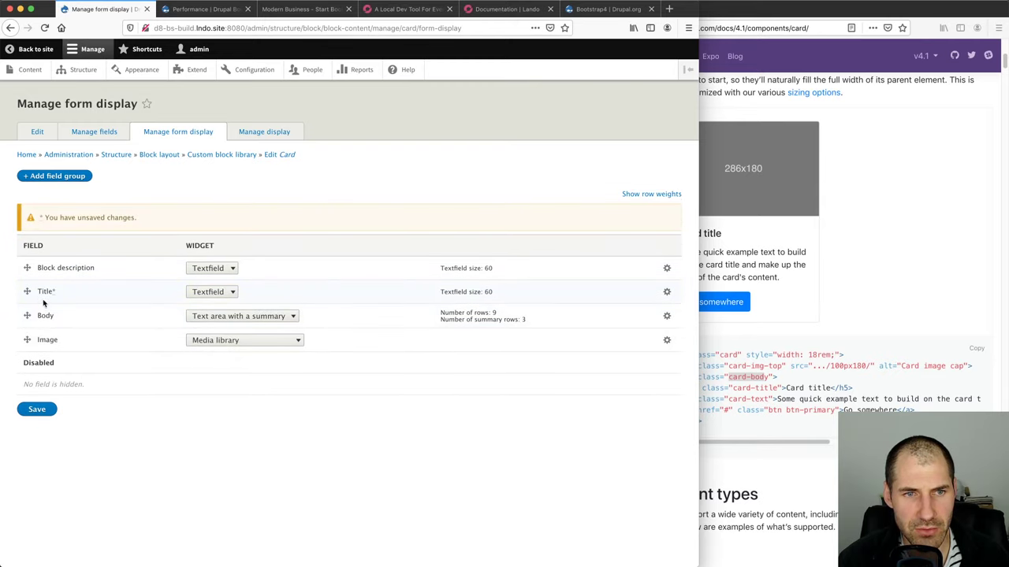
click(37, 410)
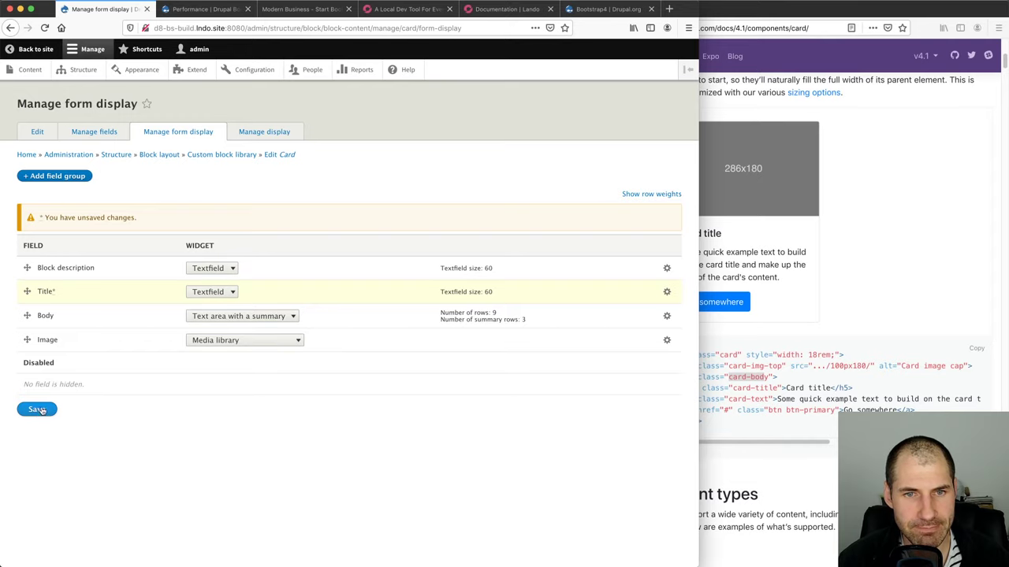
click(37, 410)
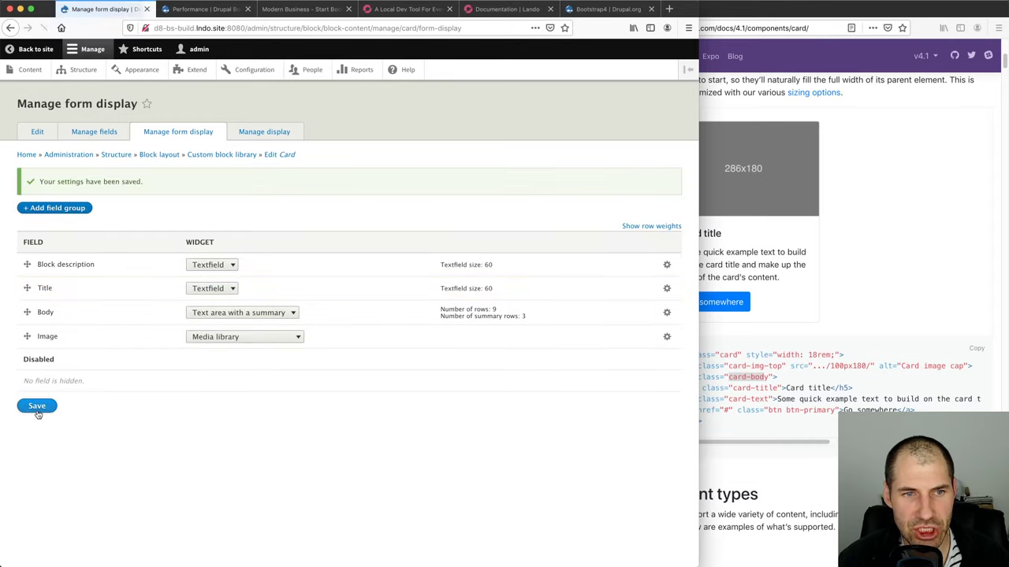
click(667, 313)
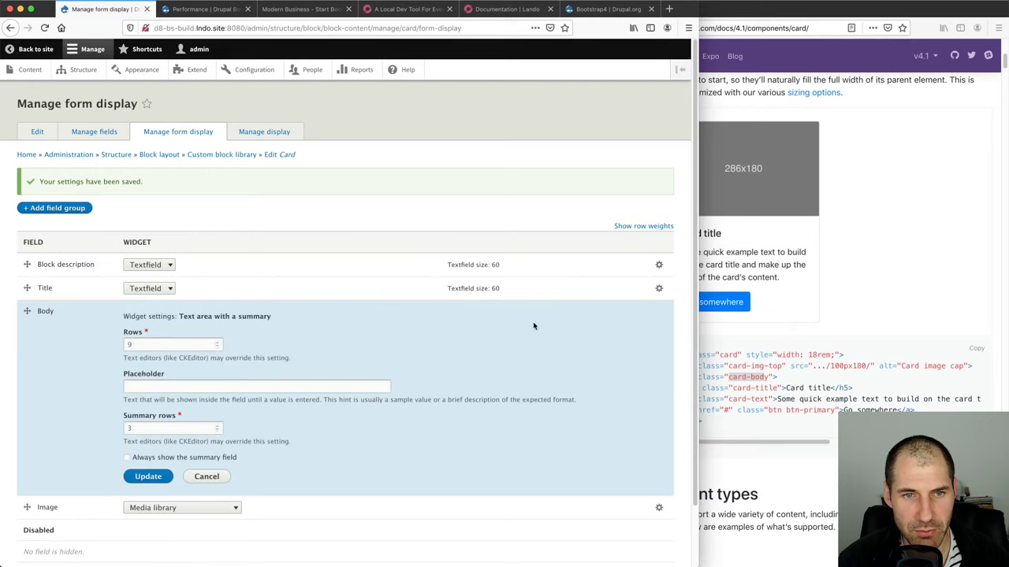
click(208, 476)
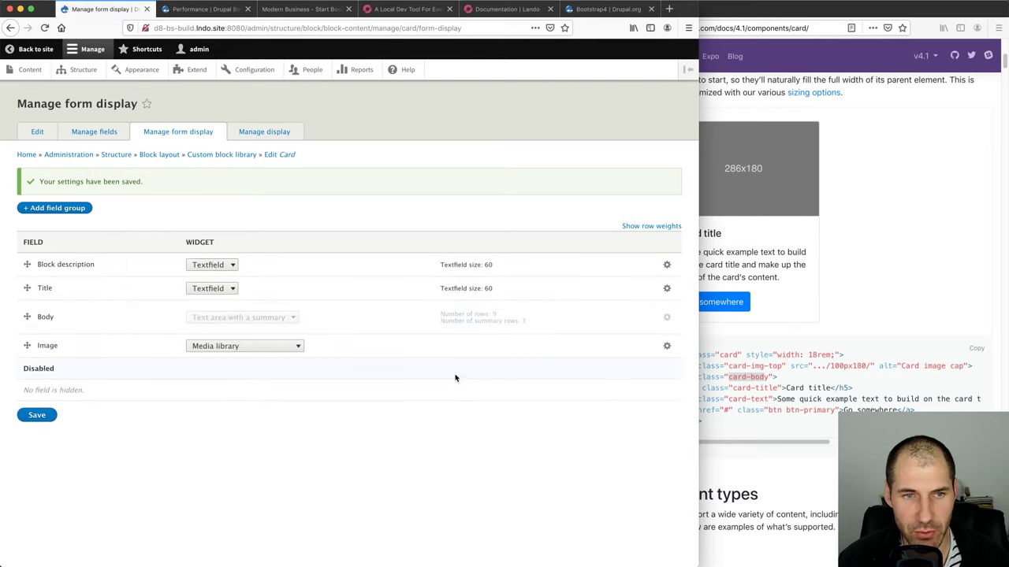
click(78, 132)
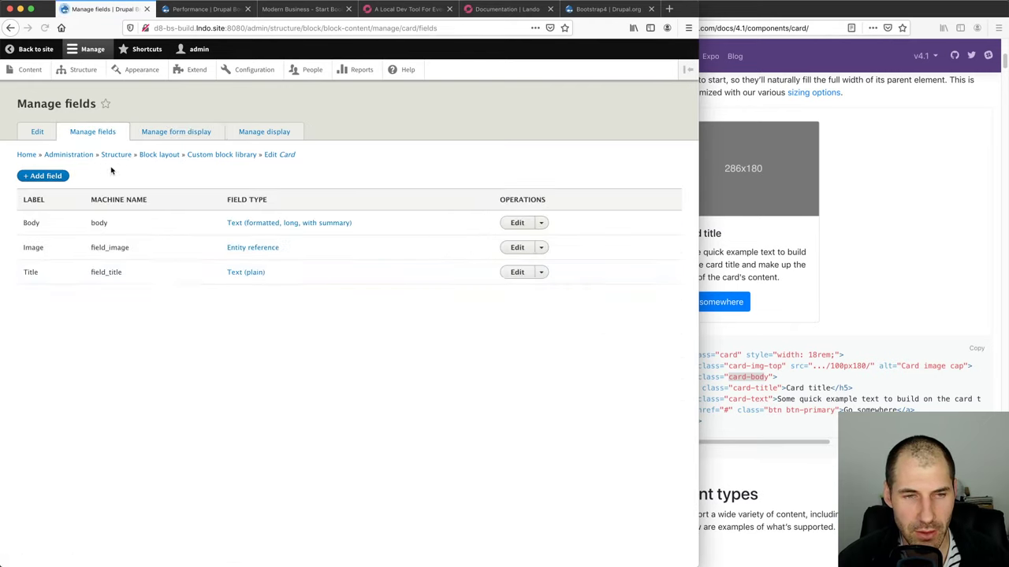
Delete the Body field from the Card block type
click(541, 223)
click(525, 248)
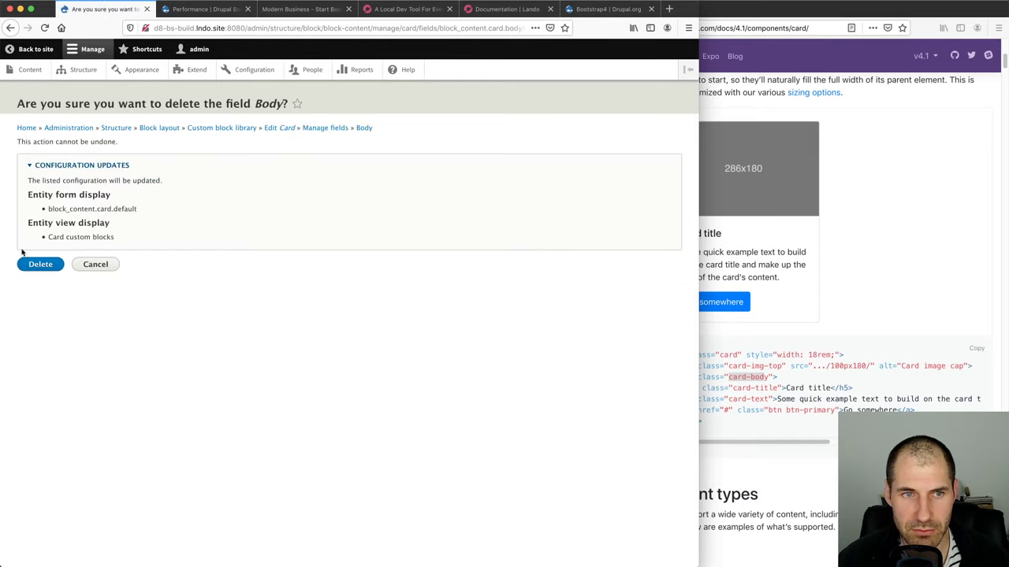
click(43, 265)
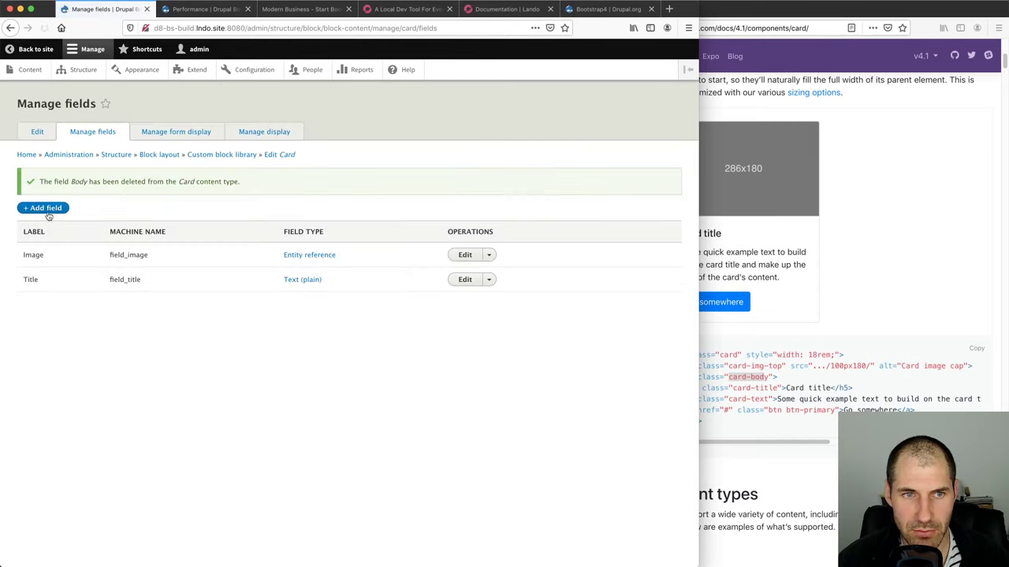
Add a trial formatted-text Description field, then delete it again
click(43, 208)
click(68, 161)
scroll(81, 300, down, 3)
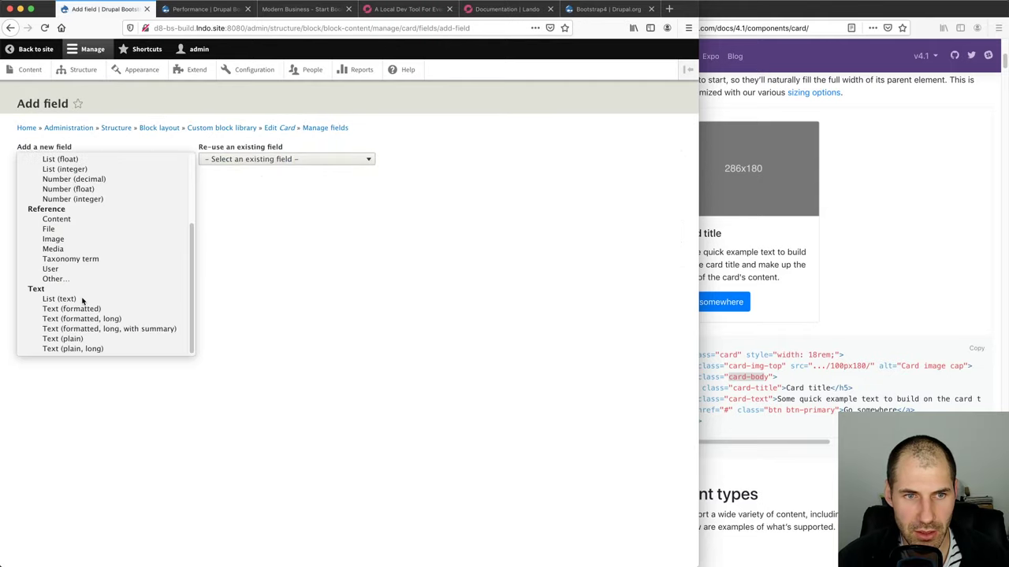
scroll(84, 302, up, 1)
click(83, 300)
click(79, 161)
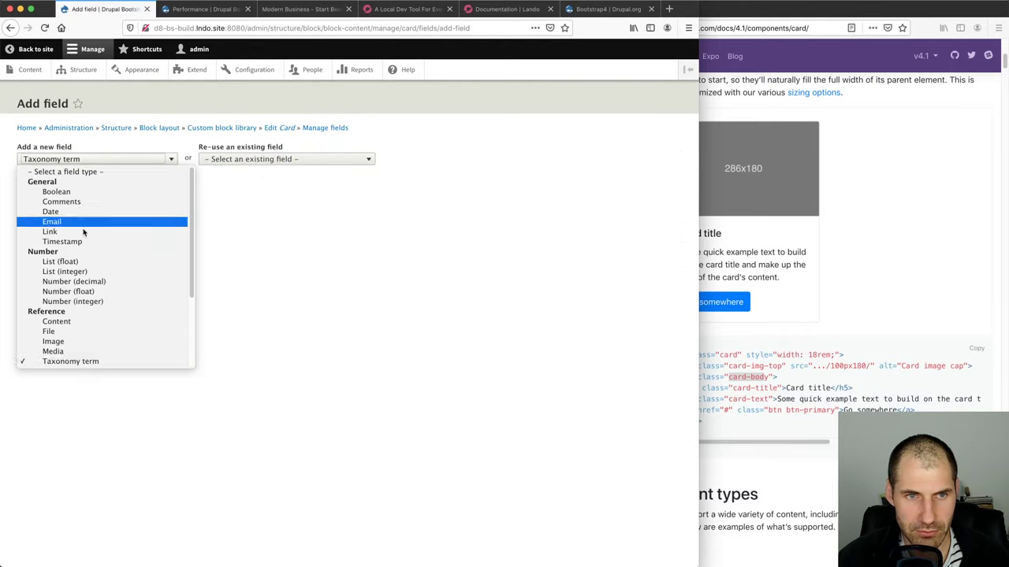
scroll(84, 236, down, 3)
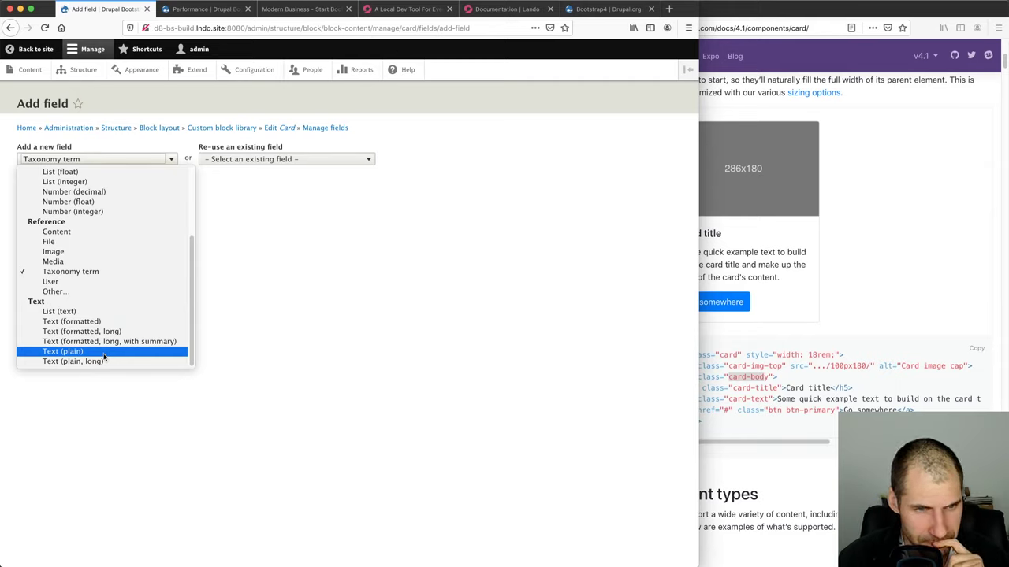
click(101, 322)
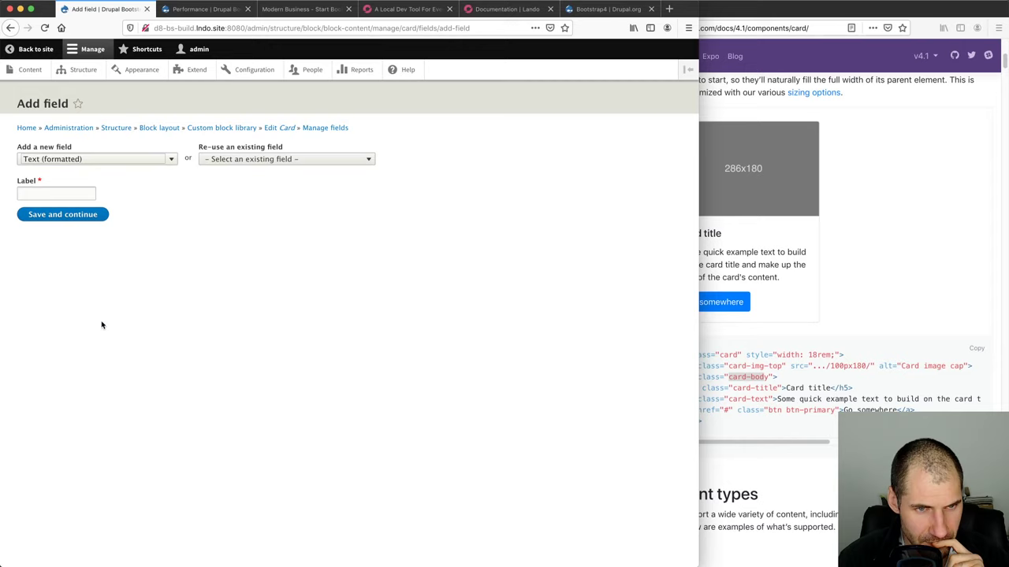
click(49, 195)
text(Description)
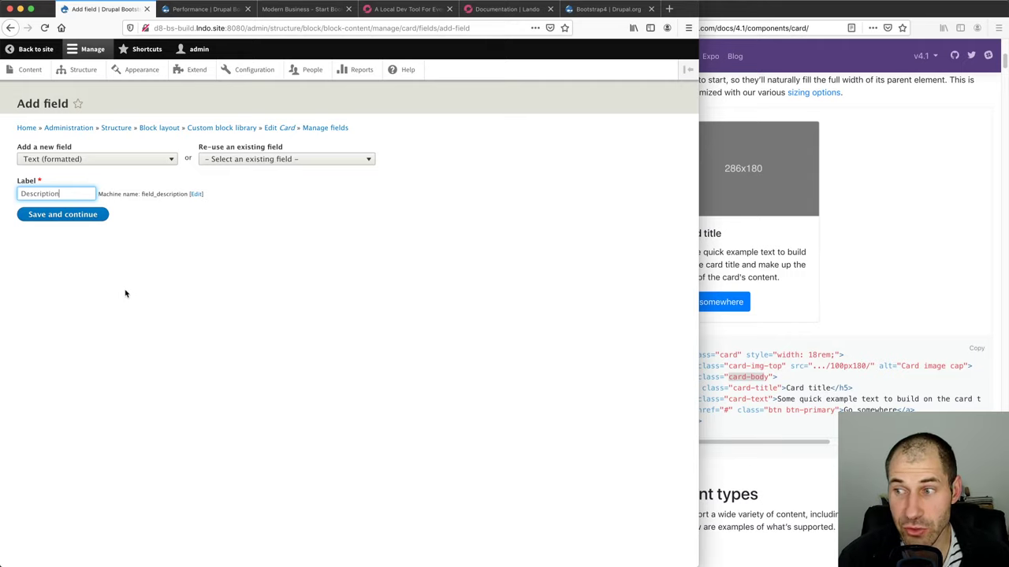
click(76, 216)
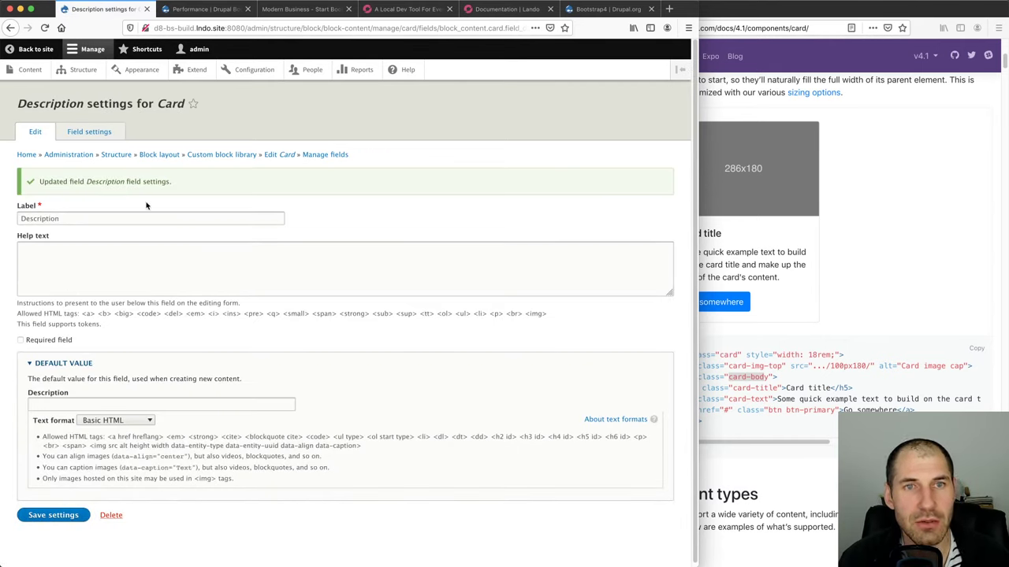
click(117, 516)
click(45, 270)
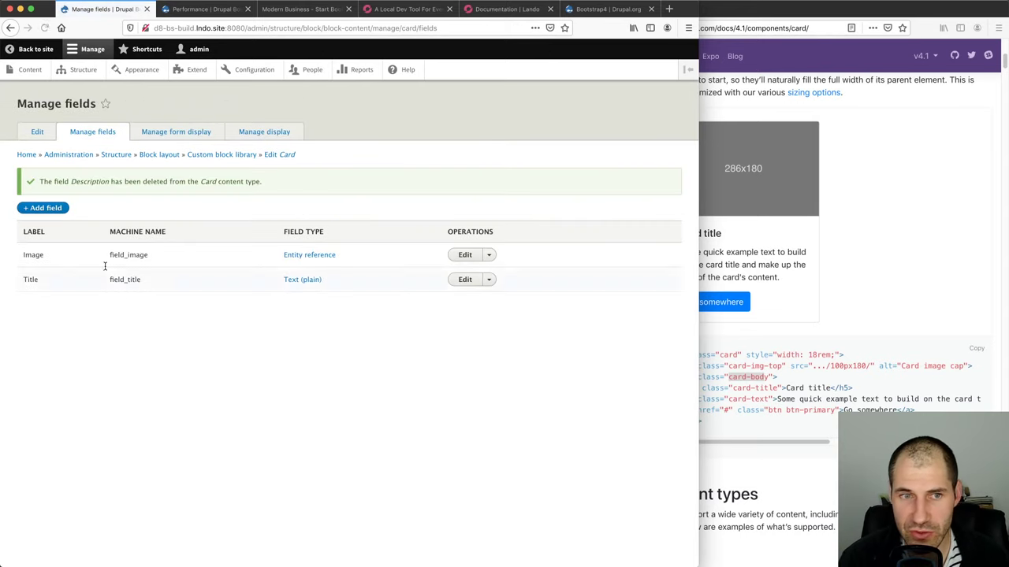
Add a long formatted-text field named 'Description' and save its storage and field settings
click(60, 209)
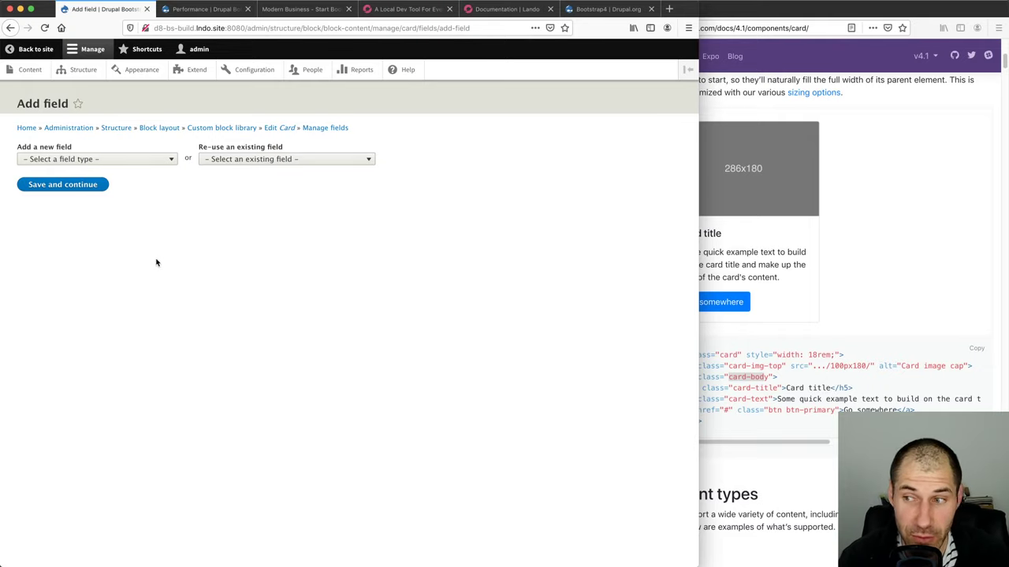
click(108, 159)
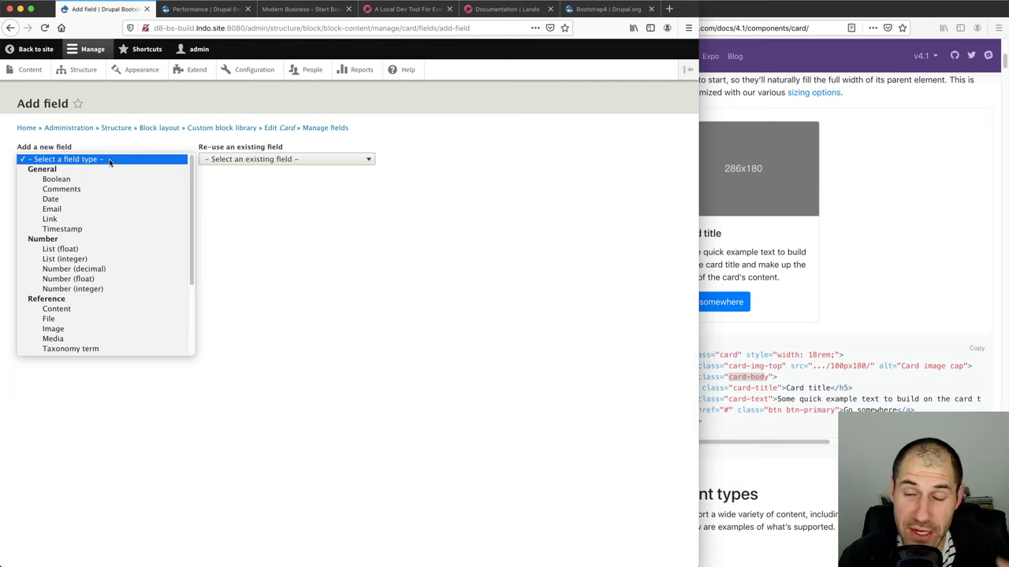
scroll(111, 235, down, 3)
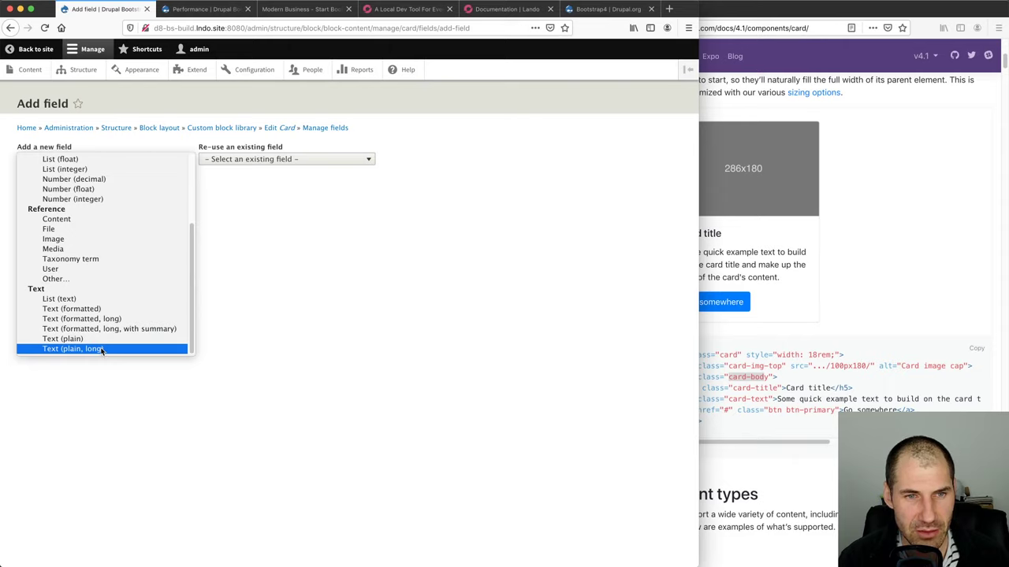
click(105, 320)
click(70, 194)
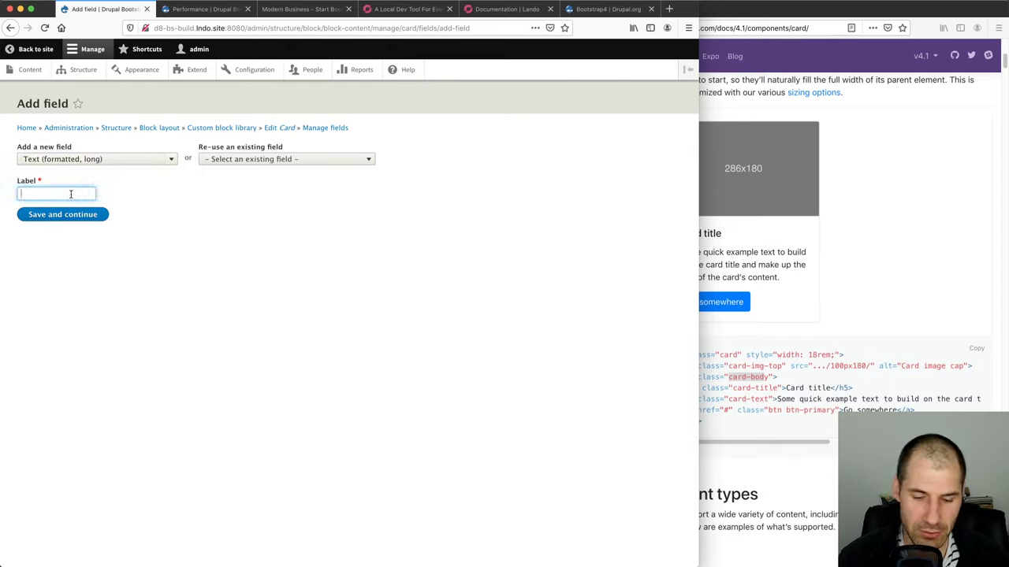
text(Description)
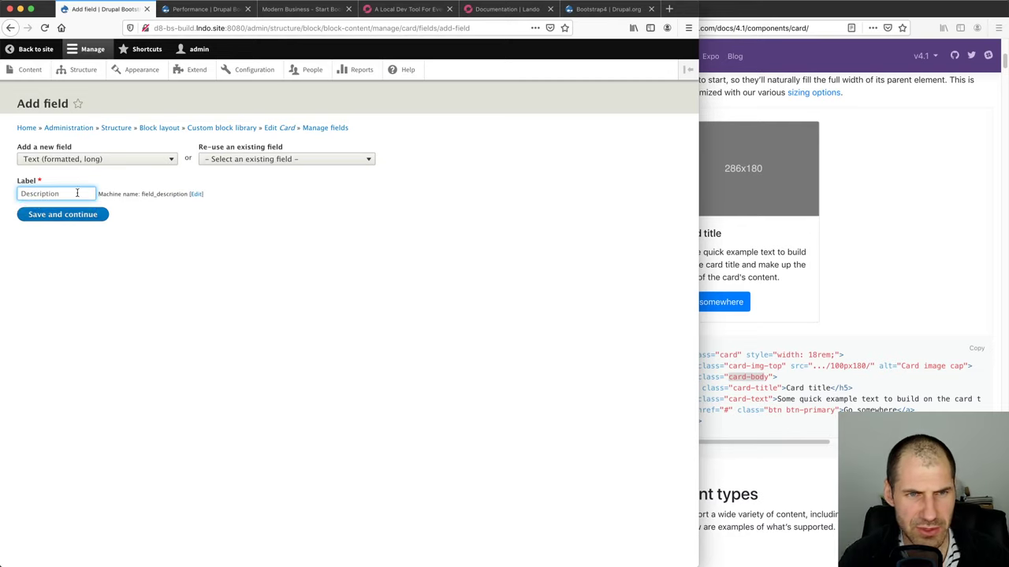
click(68, 215)
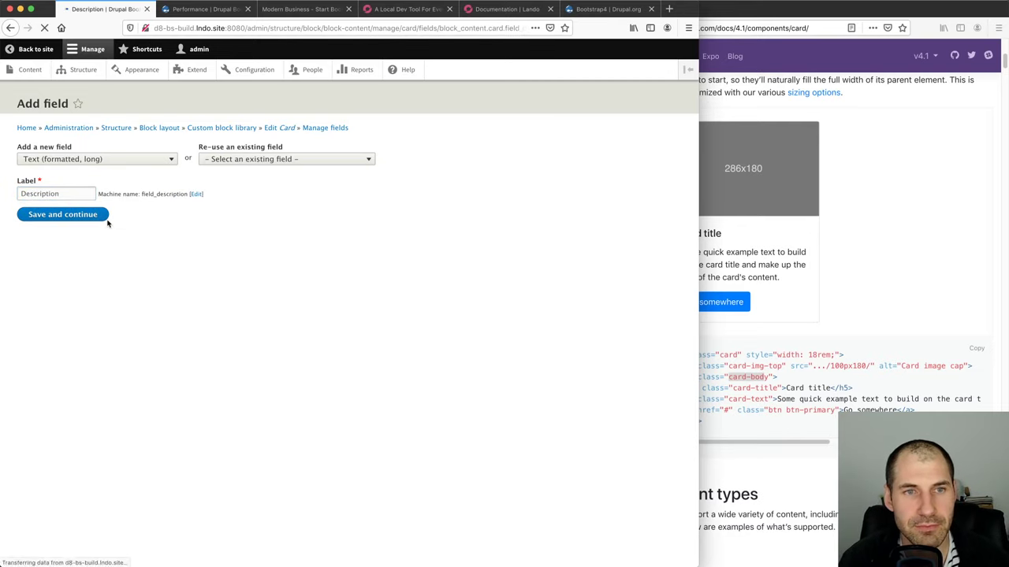
click(86, 246)
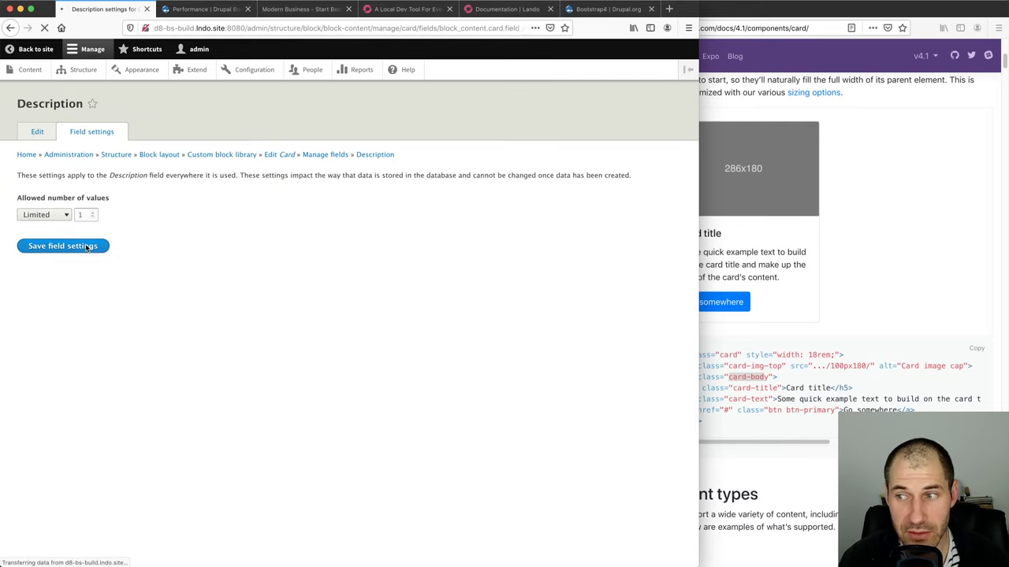
scroll(149, 319, down, 2)
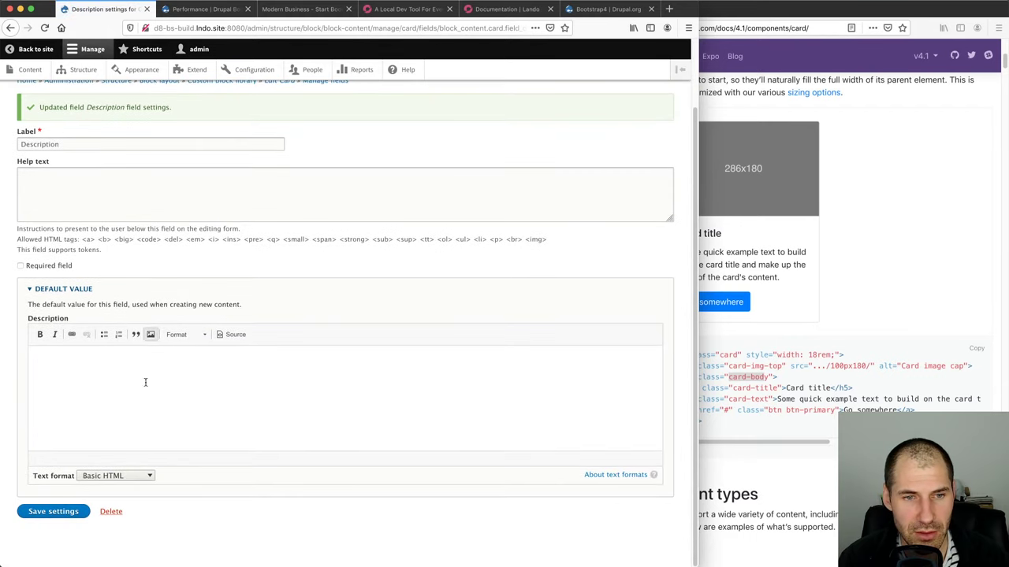
click(65, 510)
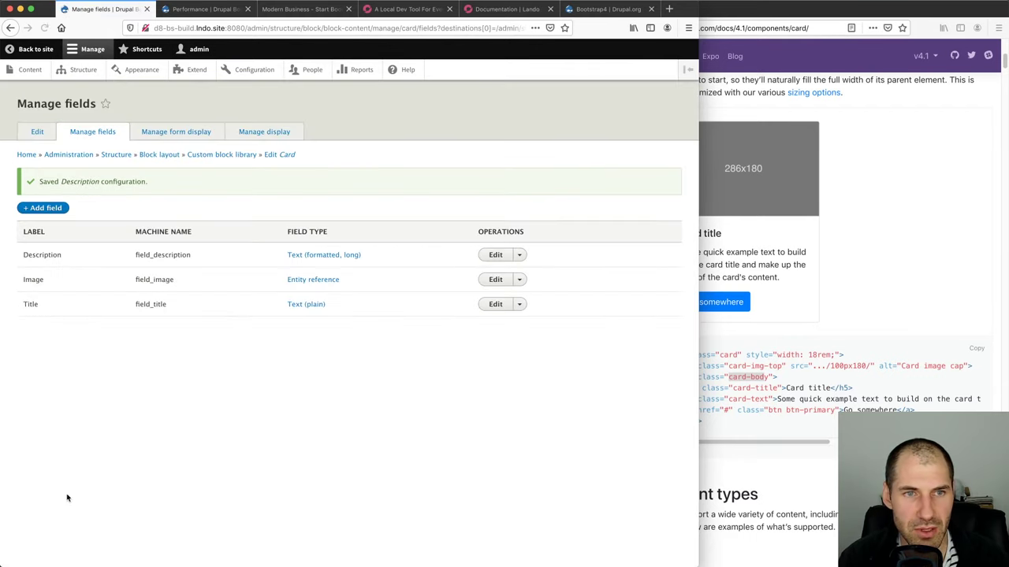
Save the Card form display and return to the Structure page
click(197, 134)
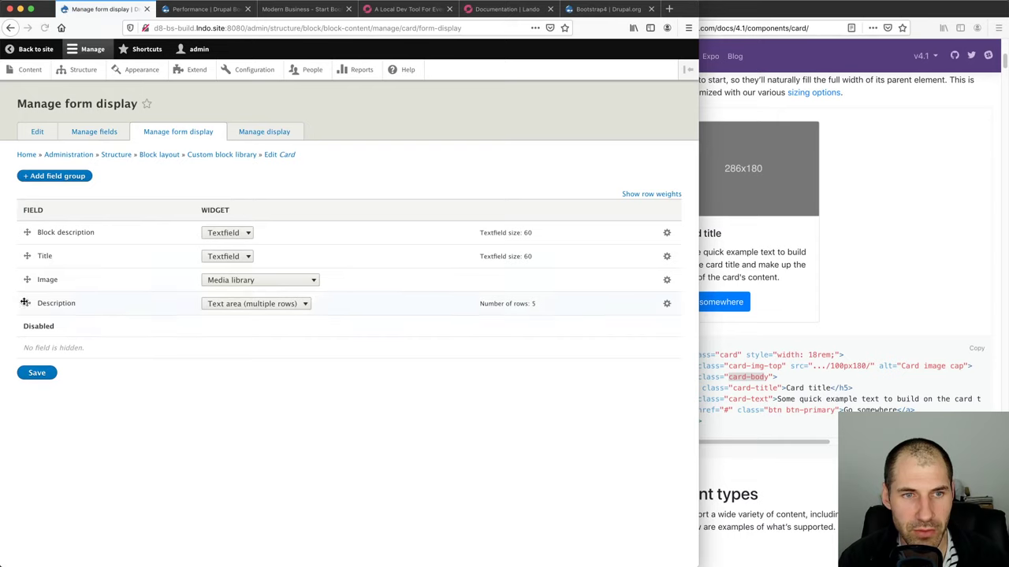
click(33, 376)
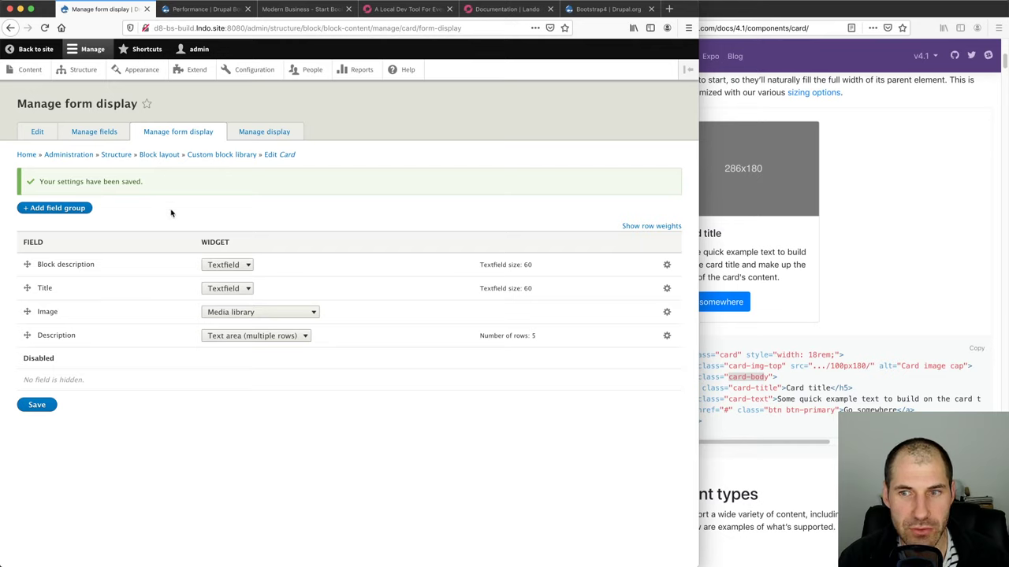
click(68, 72)
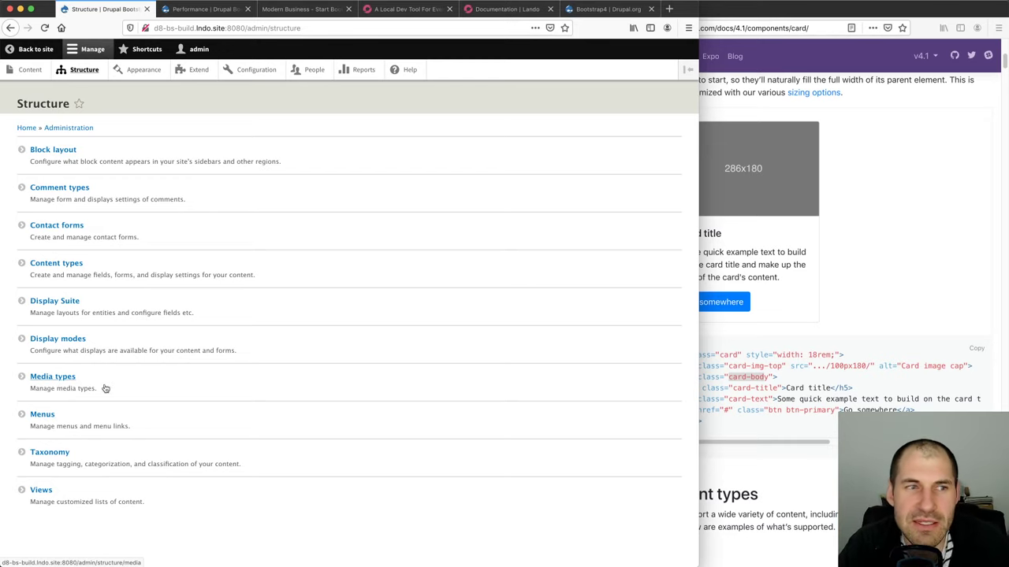
Turn on custom display settings for Basic page's Full content view mode and save
click(69, 263)
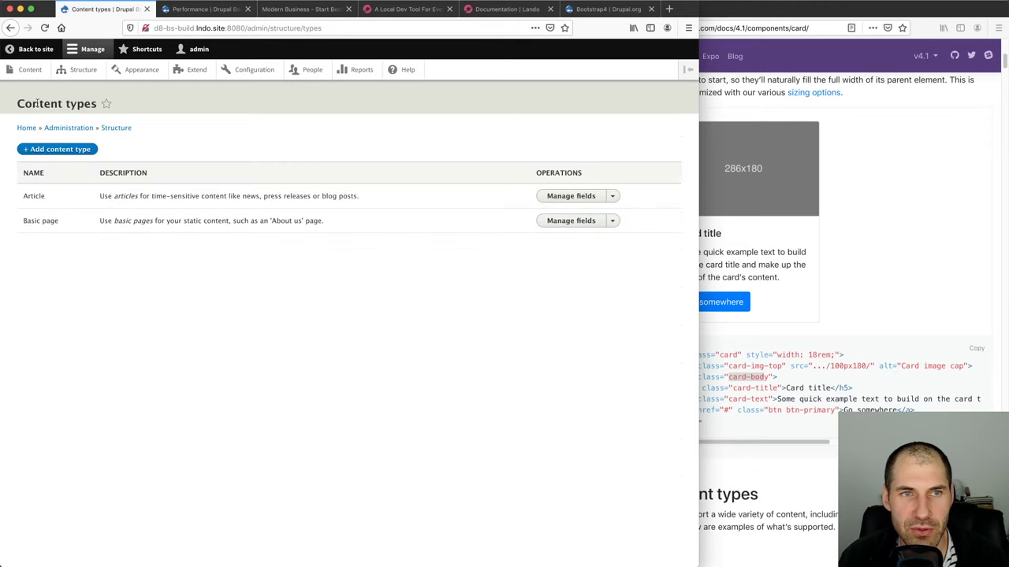
click(614, 223)
click(596, 248)
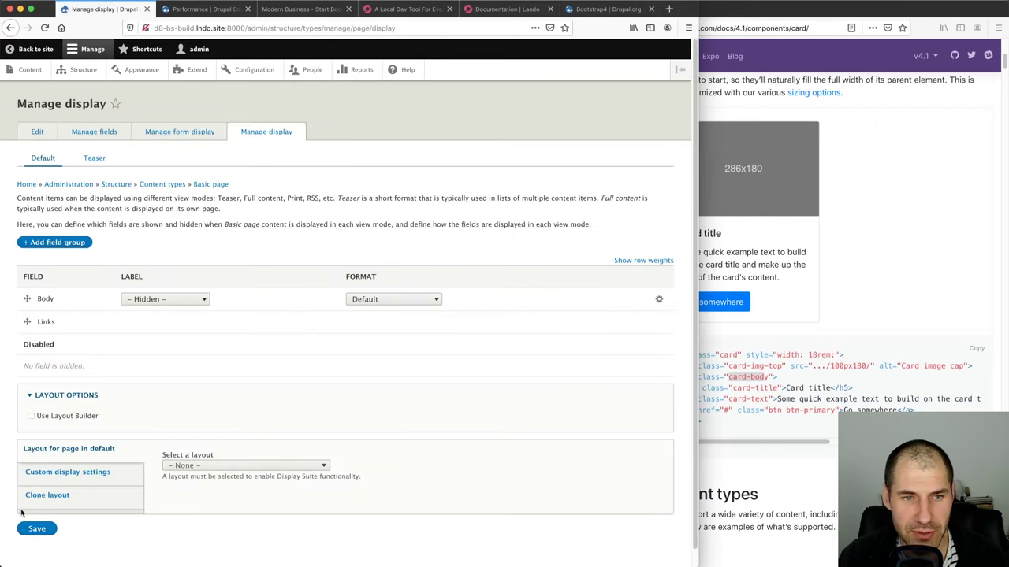
click(68, 472)
scroll(121, 450, down, 2)
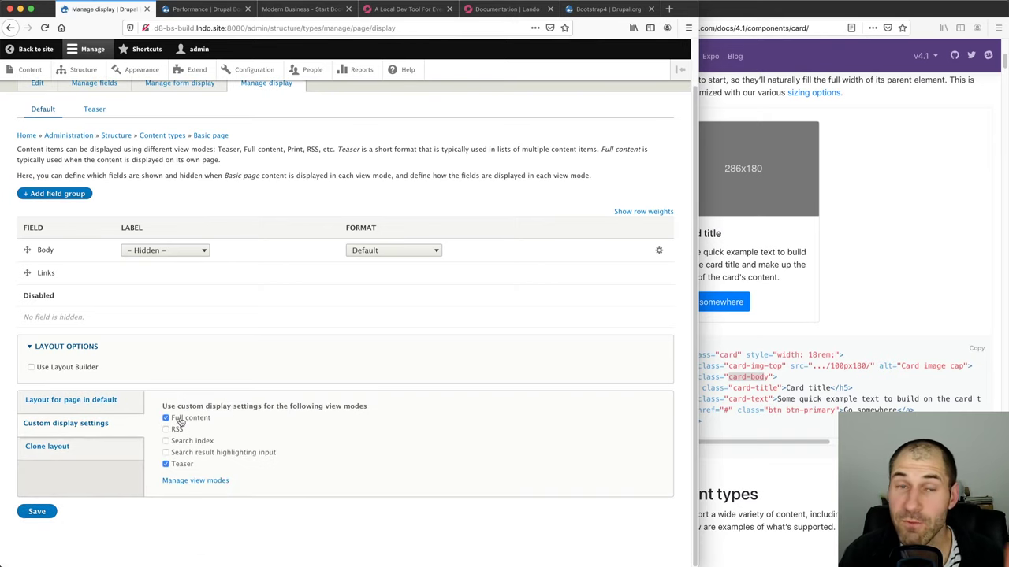
click(35, 512)
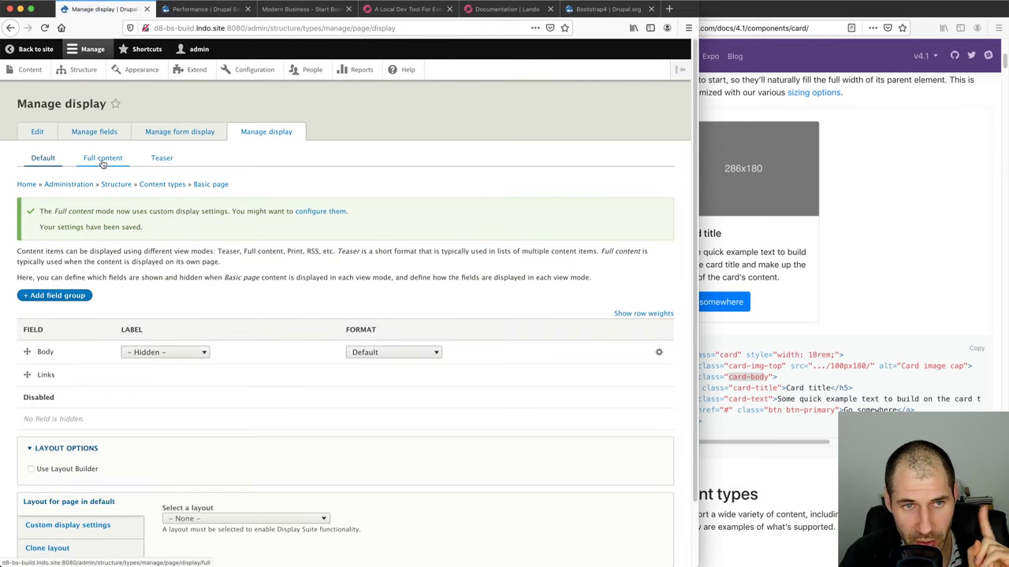
click(103, 161)
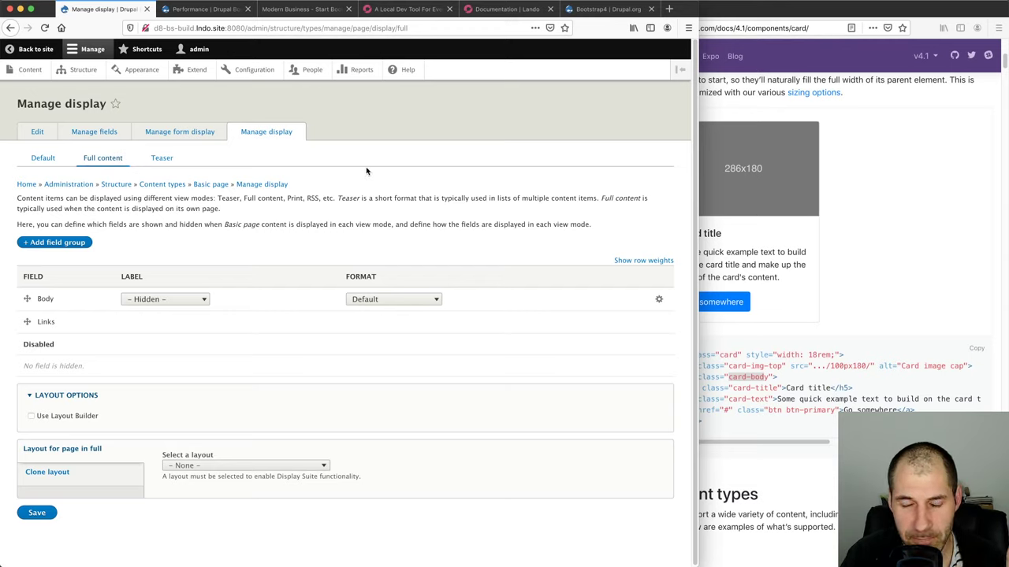
click(43, 158)
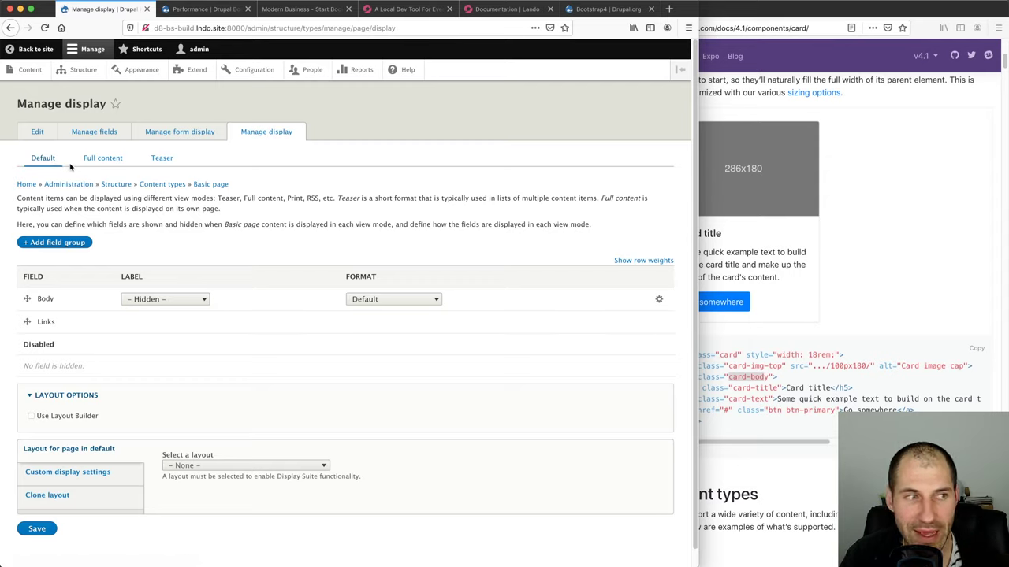
click(81, 476)
scroll(174, 437, down, 1)
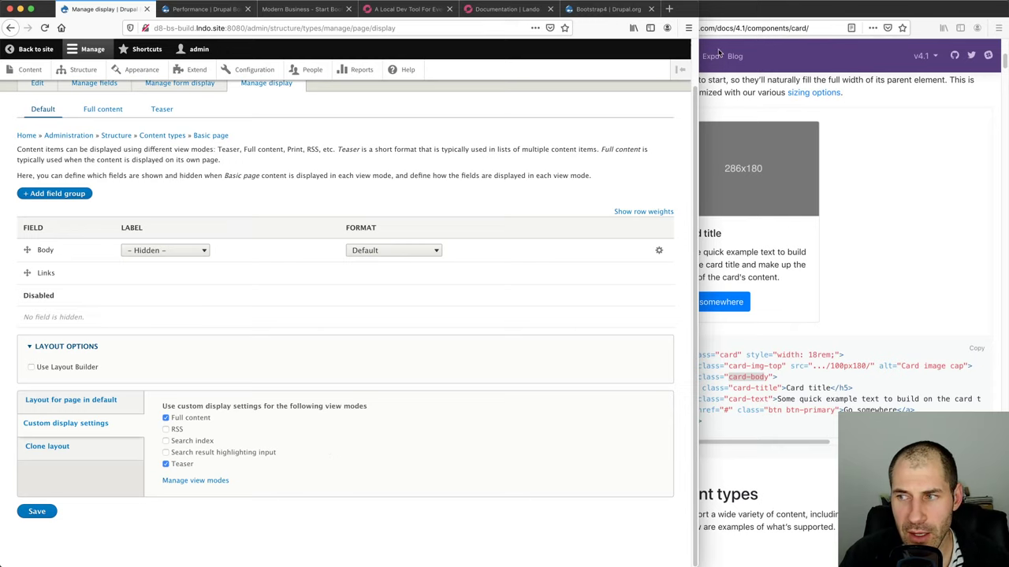
double_click(698, 24)
key(super+equal)
key(super+equal)
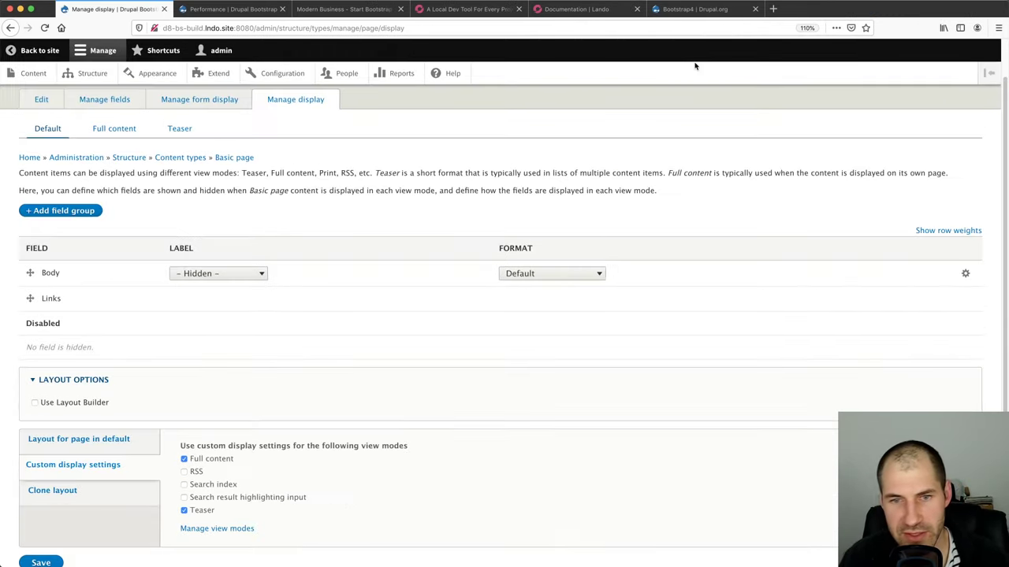
scroll(241, 401, down, 3)
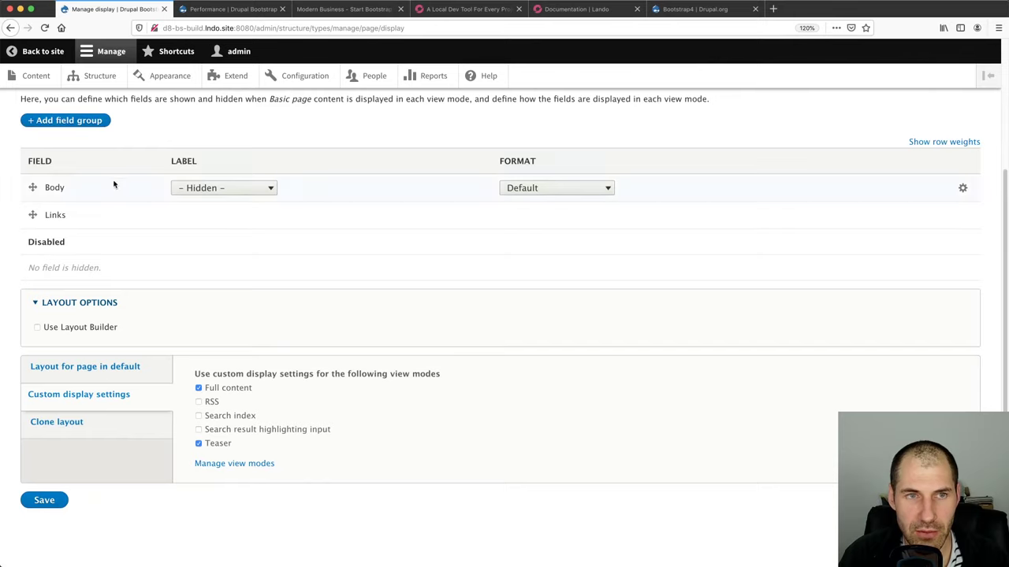
scroll(74, 139, up, 3)
scroll(239, 372, down, 3)
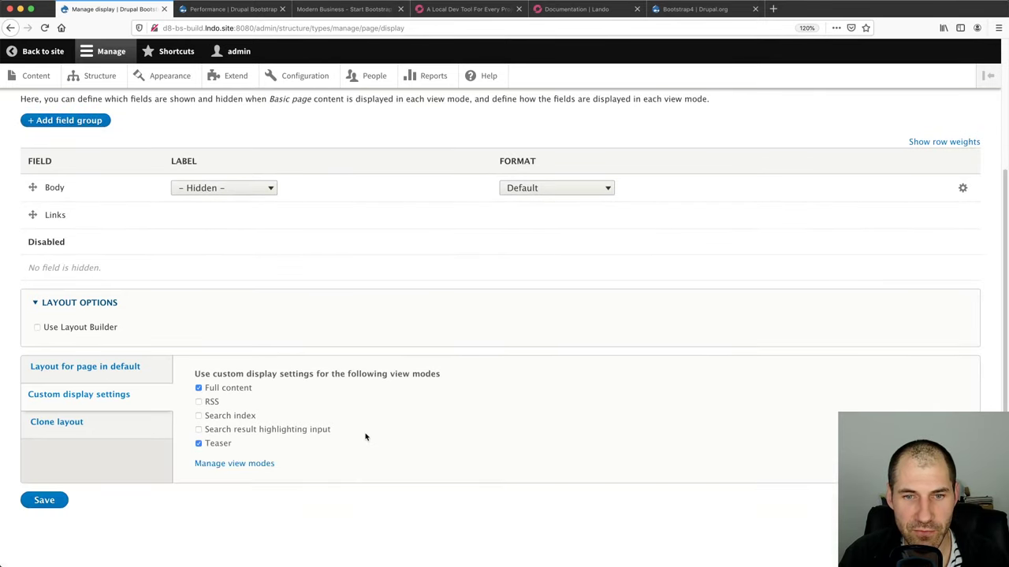
drag(364, 434, 202, 403)
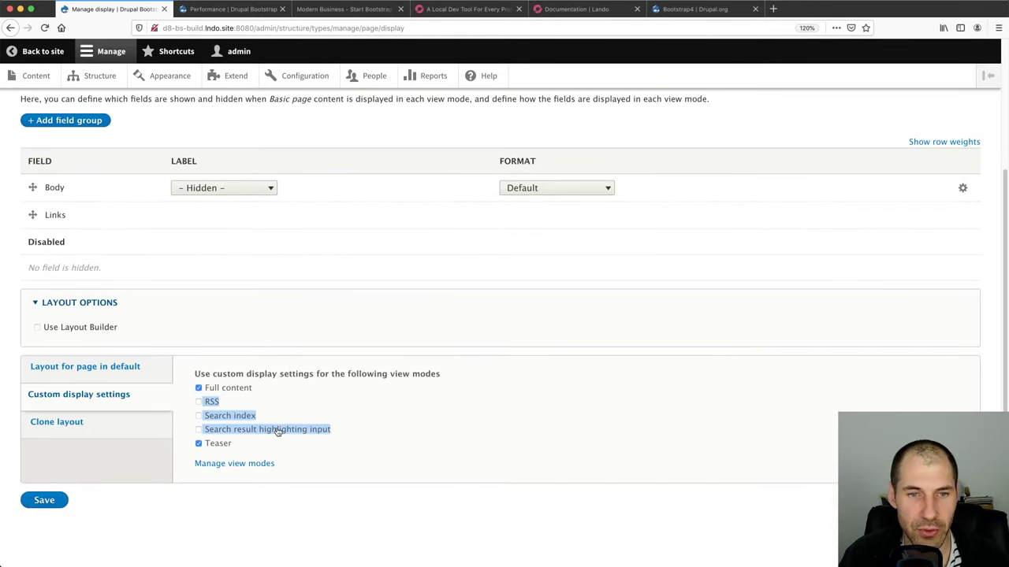
click(417, 426)
drag(259, 418, 203, 417)
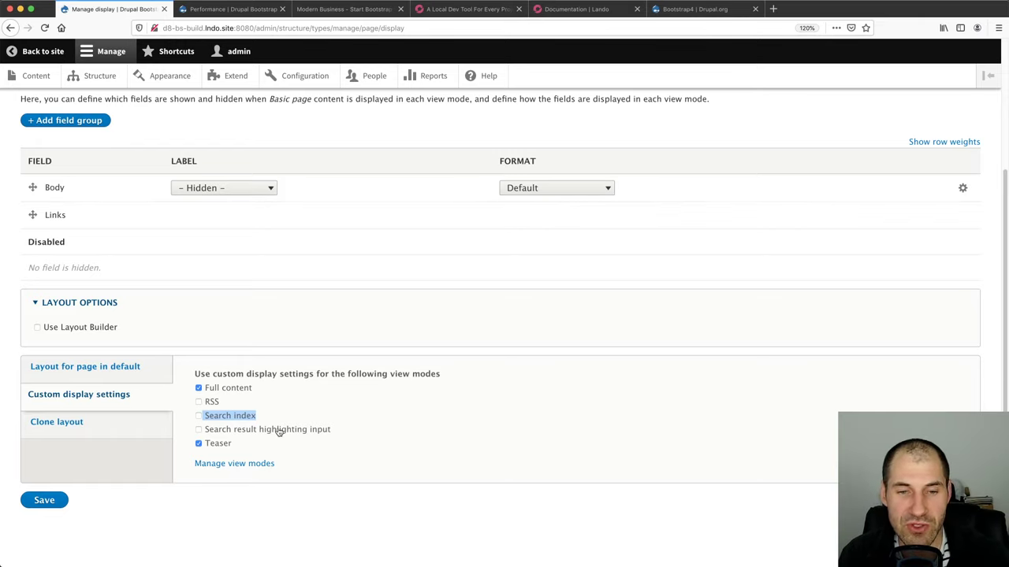
scroll(278, 432, up, 3)
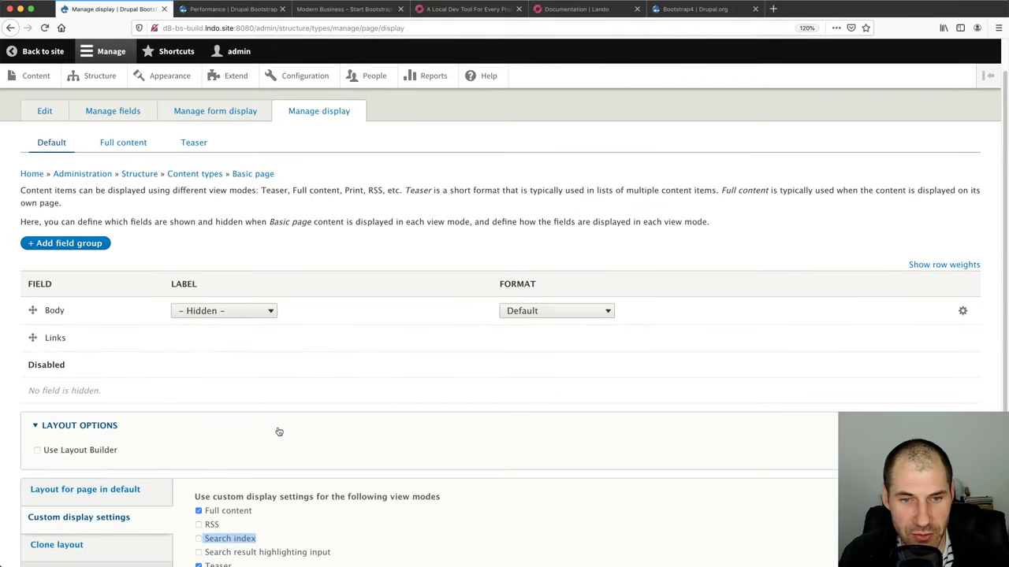
scroll(278, 432, down, 1)
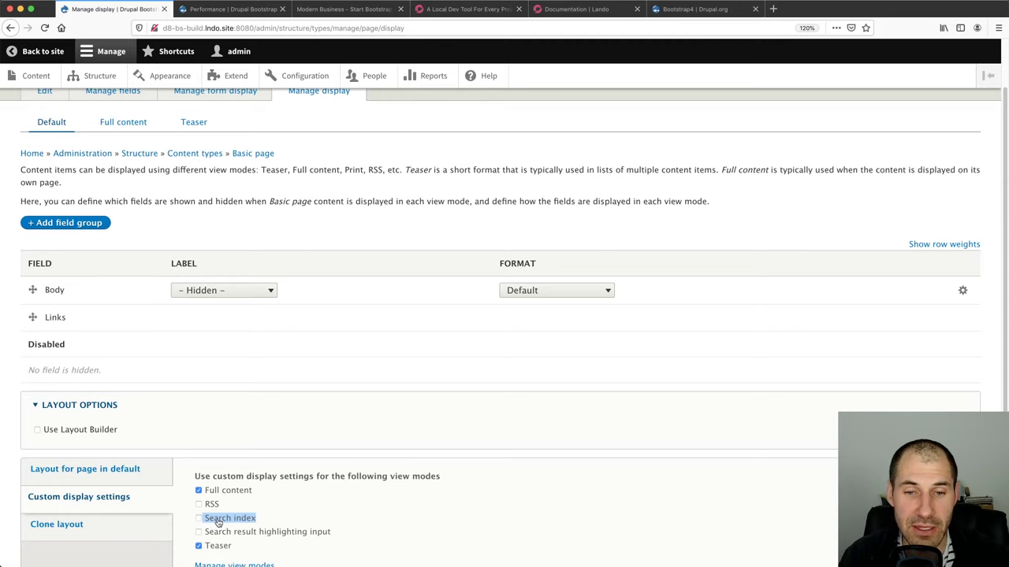
scroll(236, 505, up, 2)
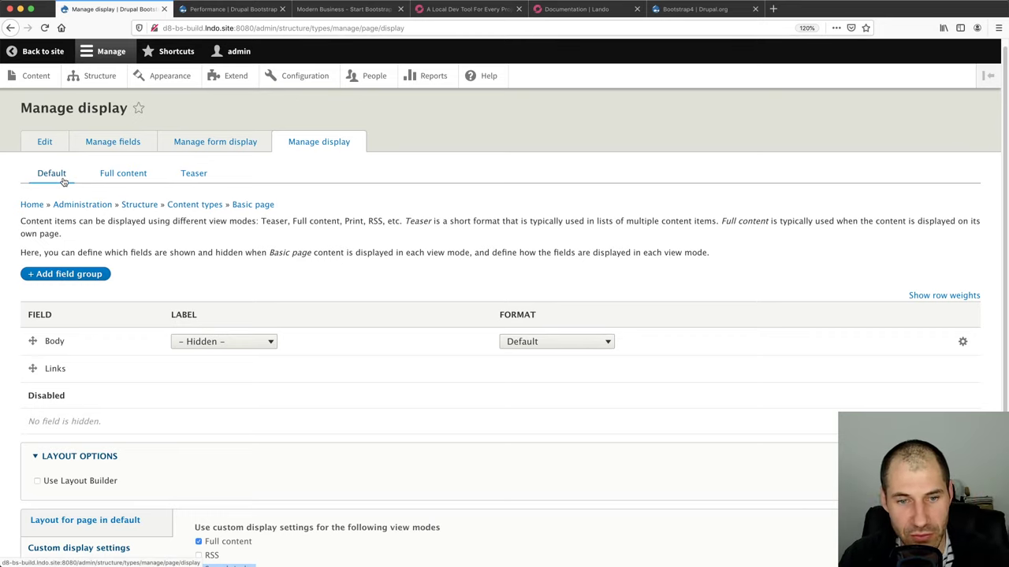
scroll(208, 322, down, 2)
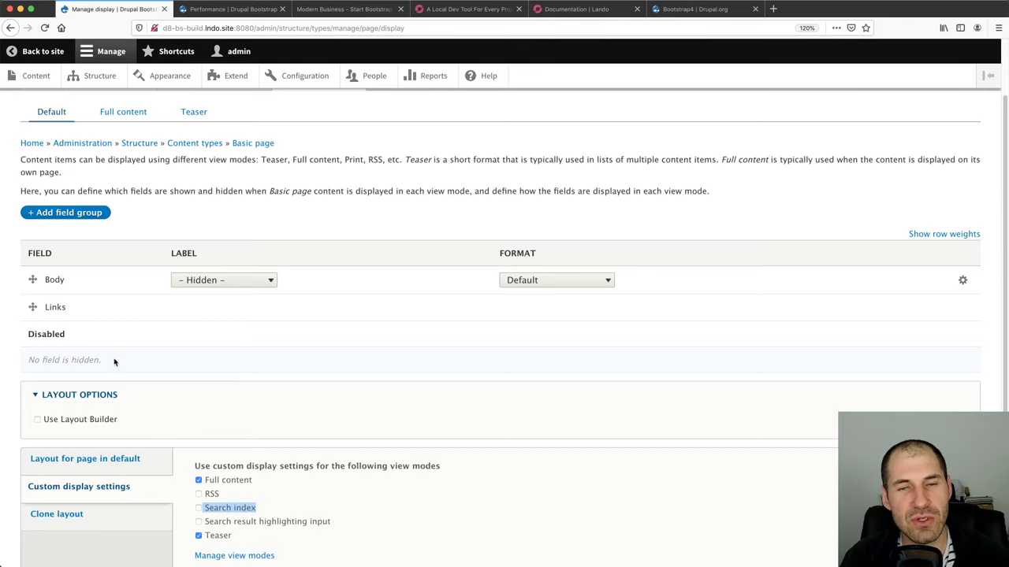
scroll(117, 368, up, 2)
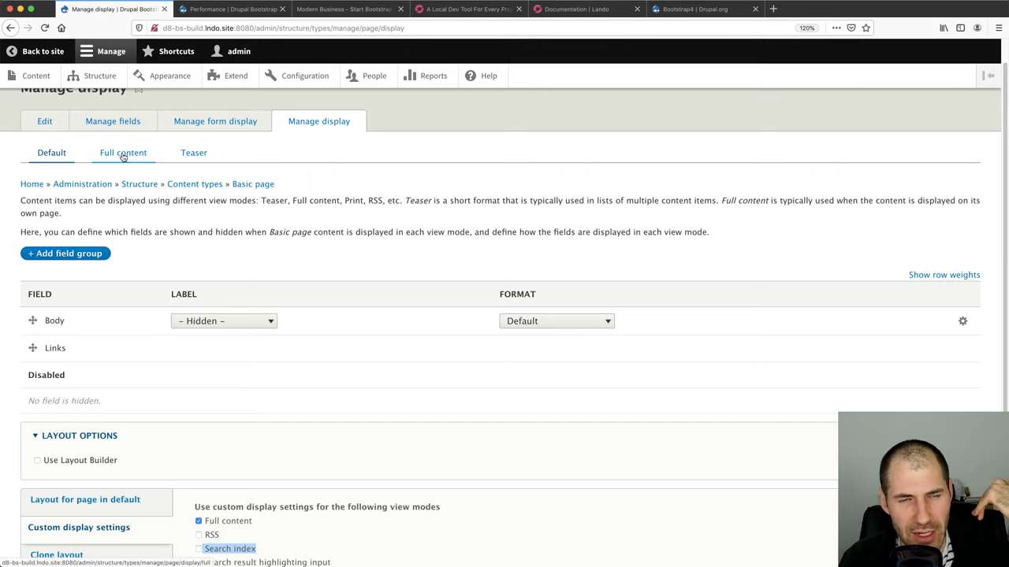
Enable Layout Builder on Basic page's Full content display with per-item layout customization, and save
click(123, 155)
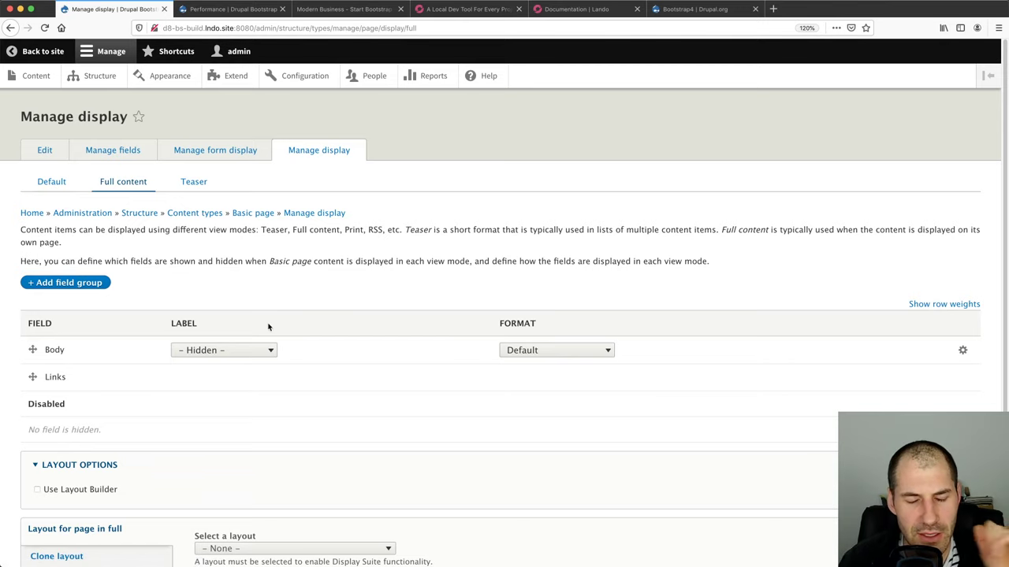
click(107, 490)
scroll(286, 376, down, 3)
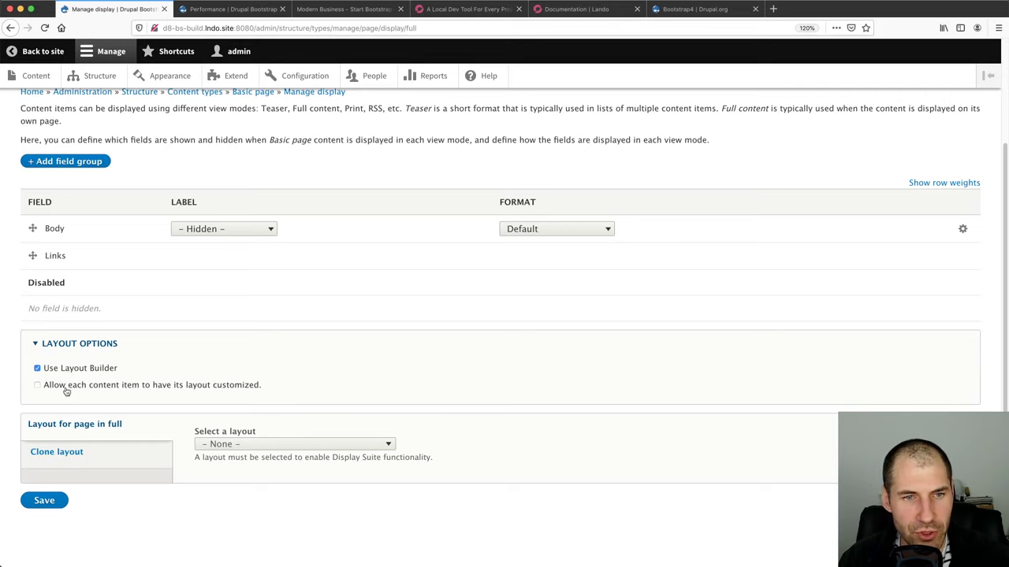
drag(279, 392, 44, 385)
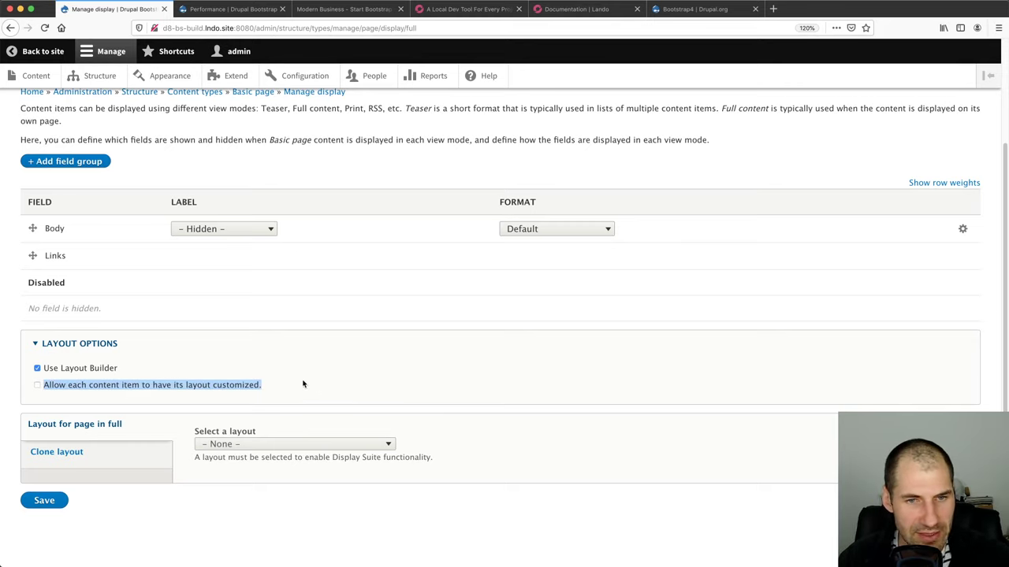
scroll(303, 384, up, 1)
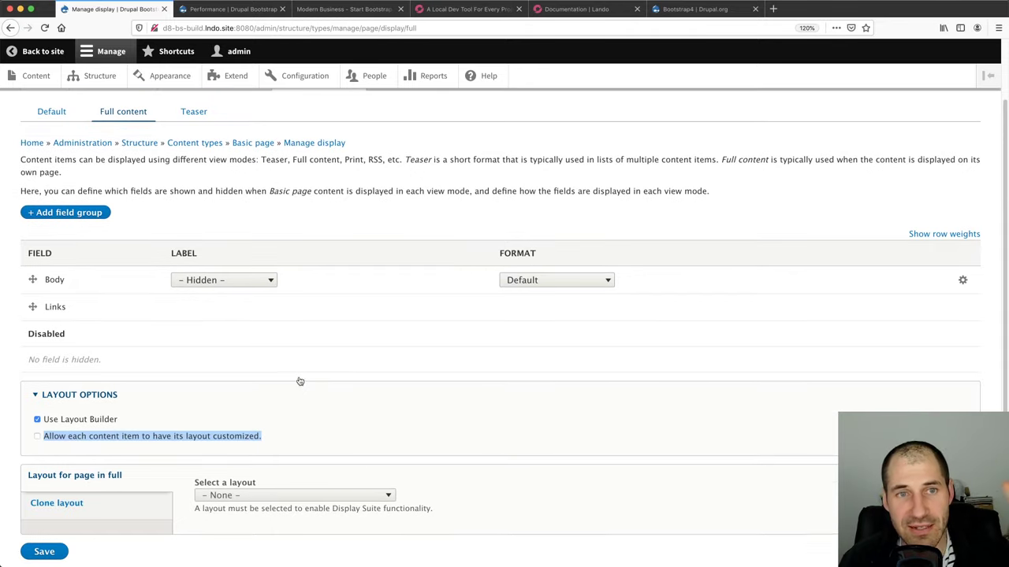
click(288, 428)
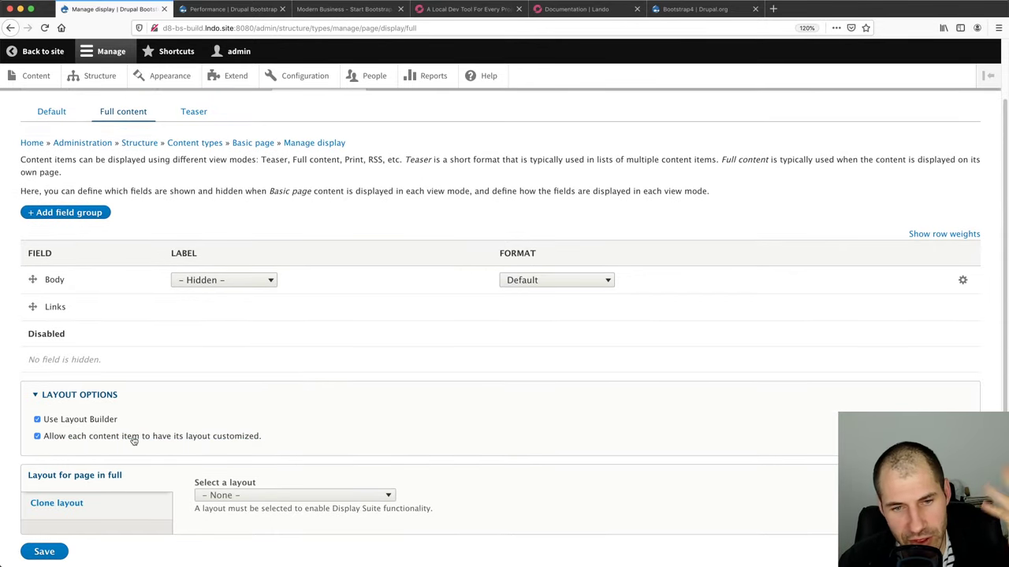
click(51, 554)
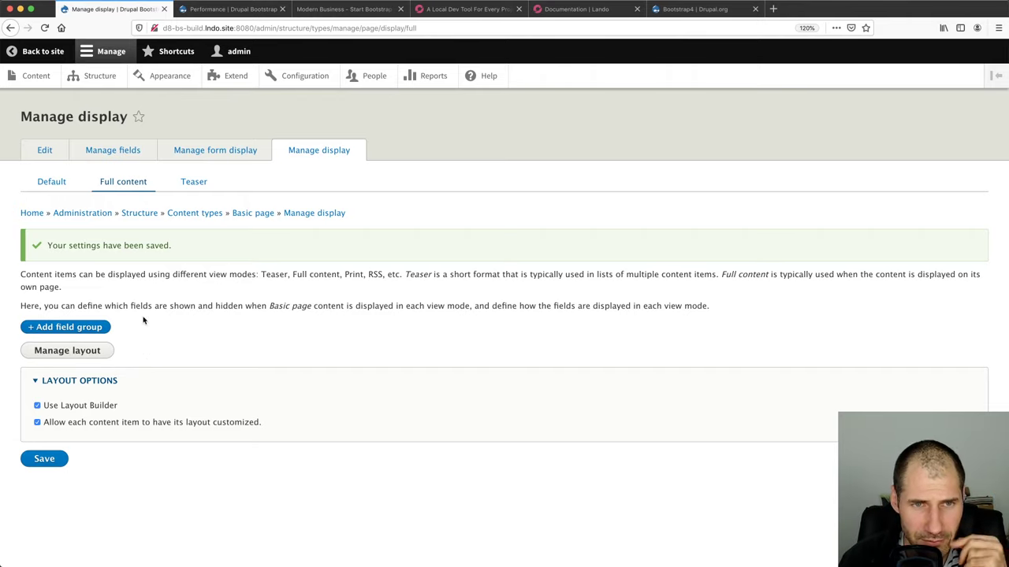
click(197, 181)
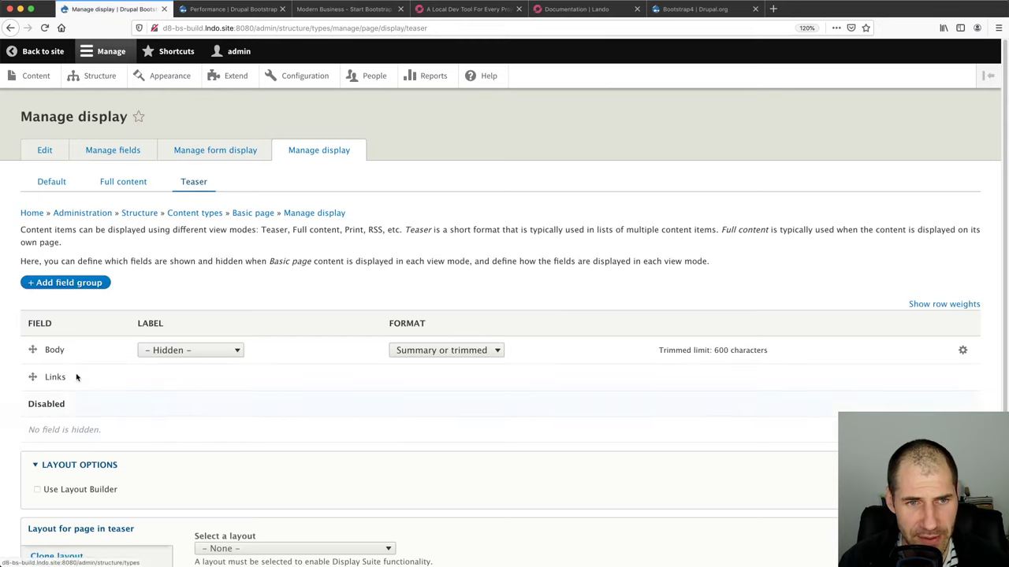
click(123, 182)
Remove Section 1 from the Basic page layout template and save the empty layout
click(71, 306)
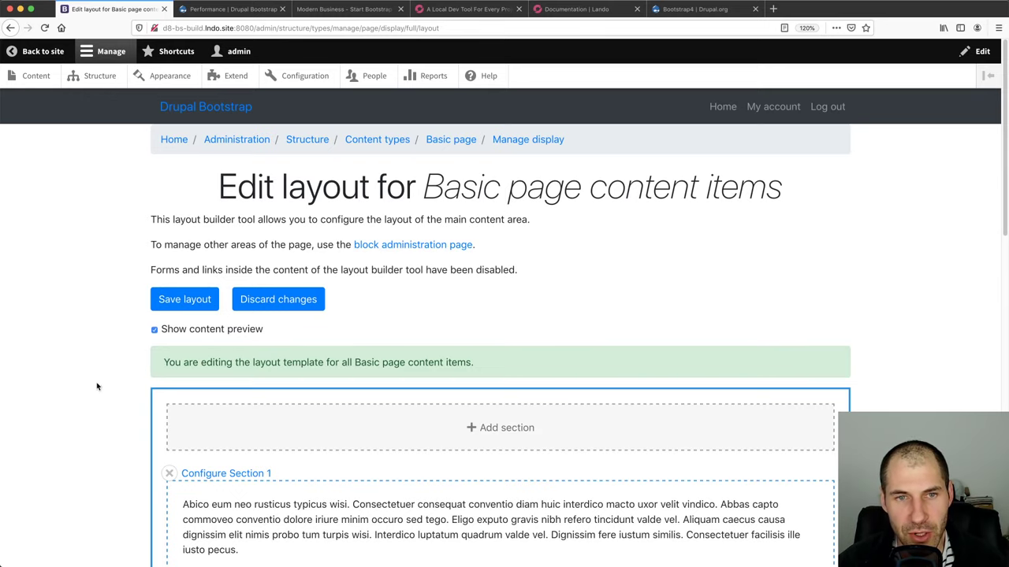
scroll(98, 384, down, 15)
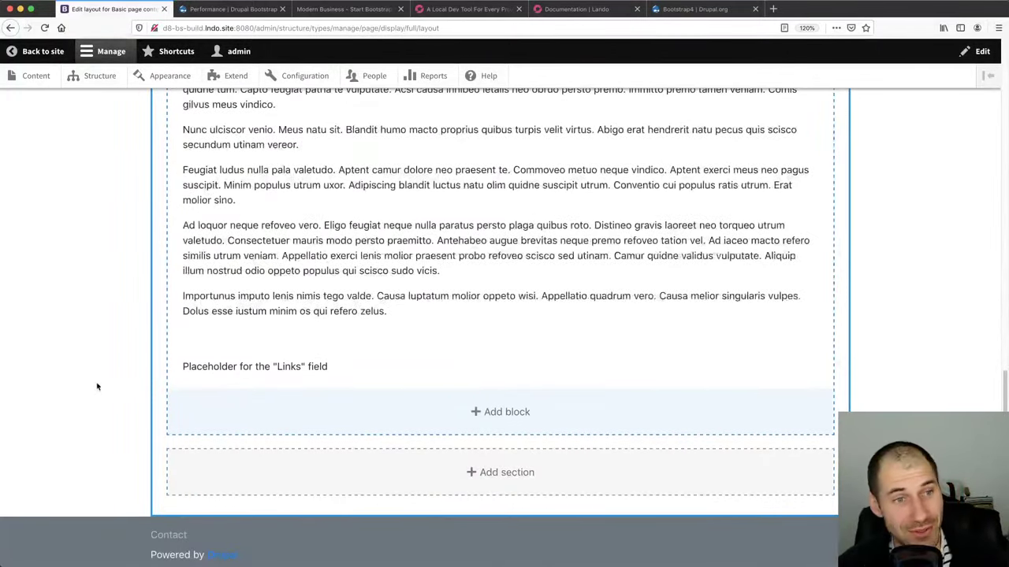
scroll(105, 384, up, 10)
scroll(106, 383, up, 4)
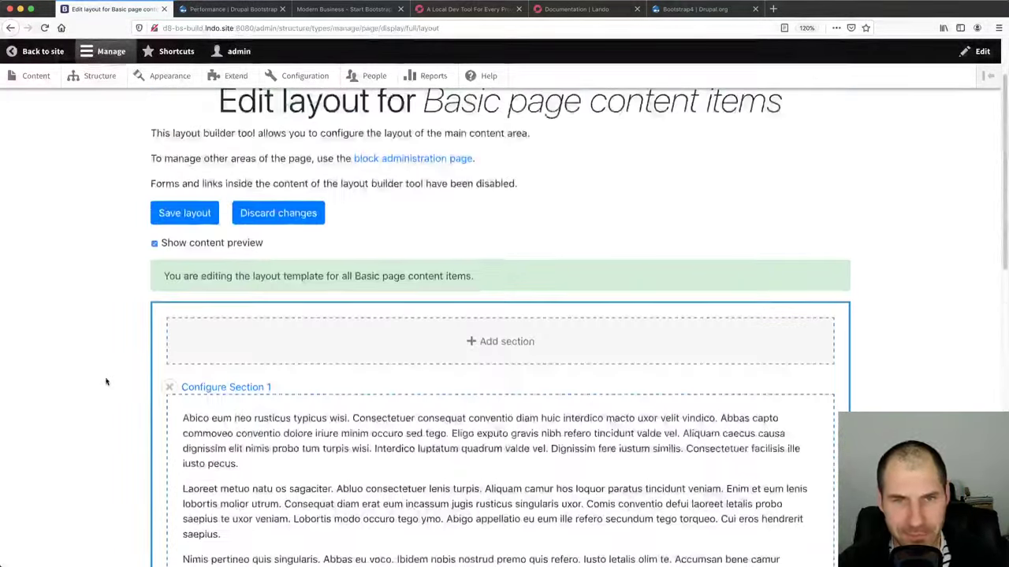
scroll(104, 381, down, 2)
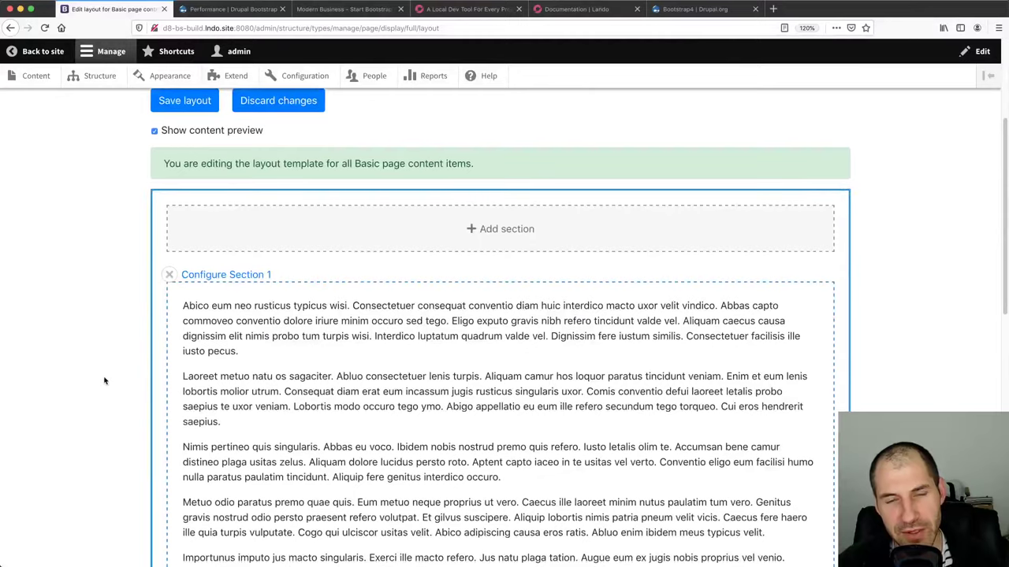
scroll(104, 383, down, 10)
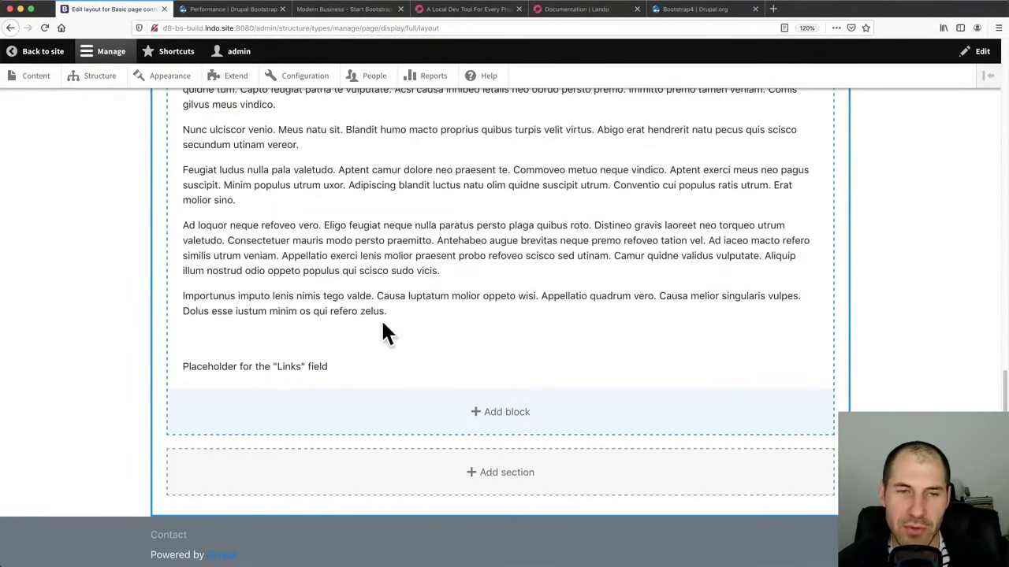
scroll(371, 386, up, 10)
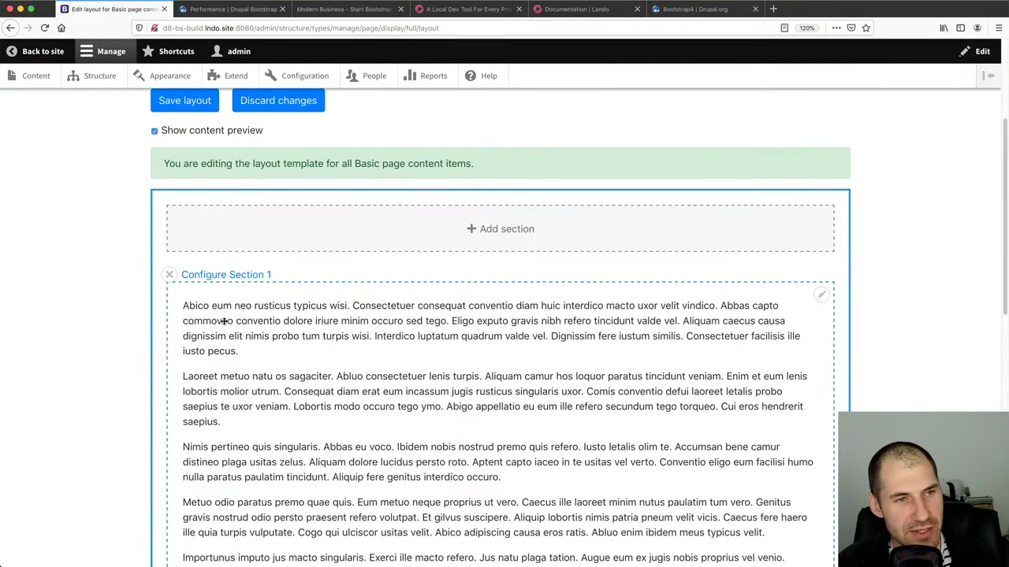
click(168, 275)
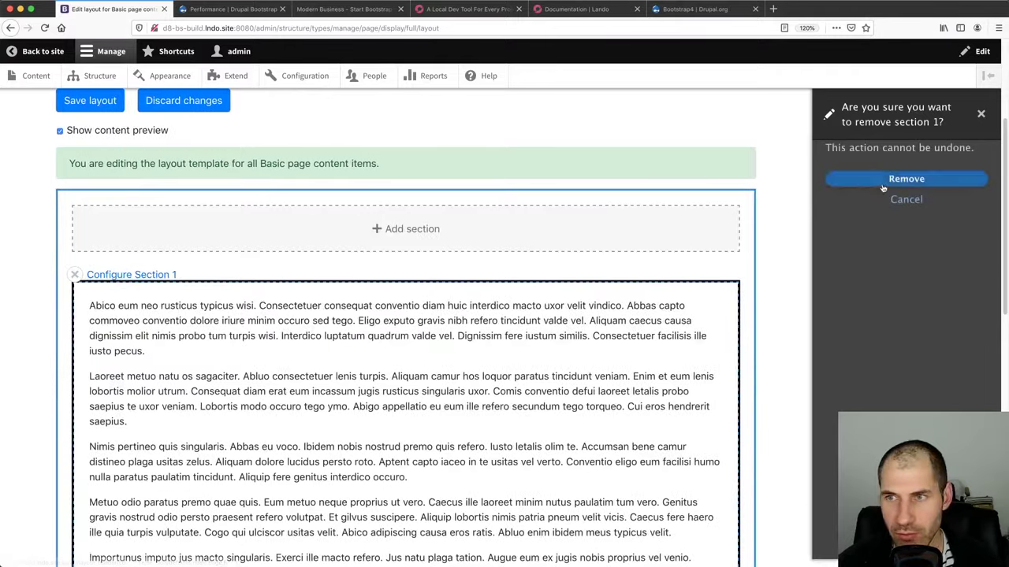
click(890, 177)
click(192, 301)
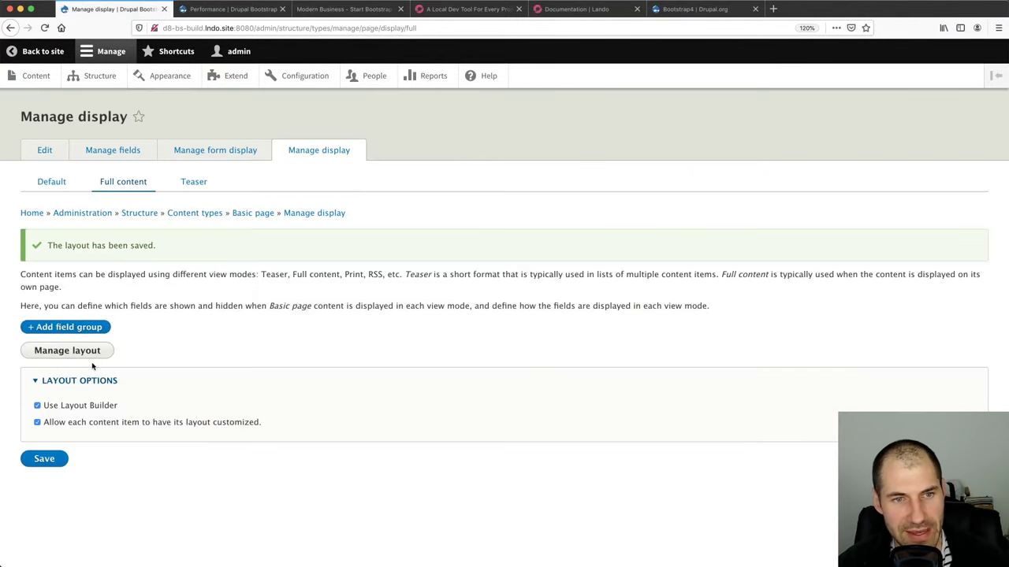
Save the now-empty Basic page layout template and reopen it in the layout editor
click(93, 353)
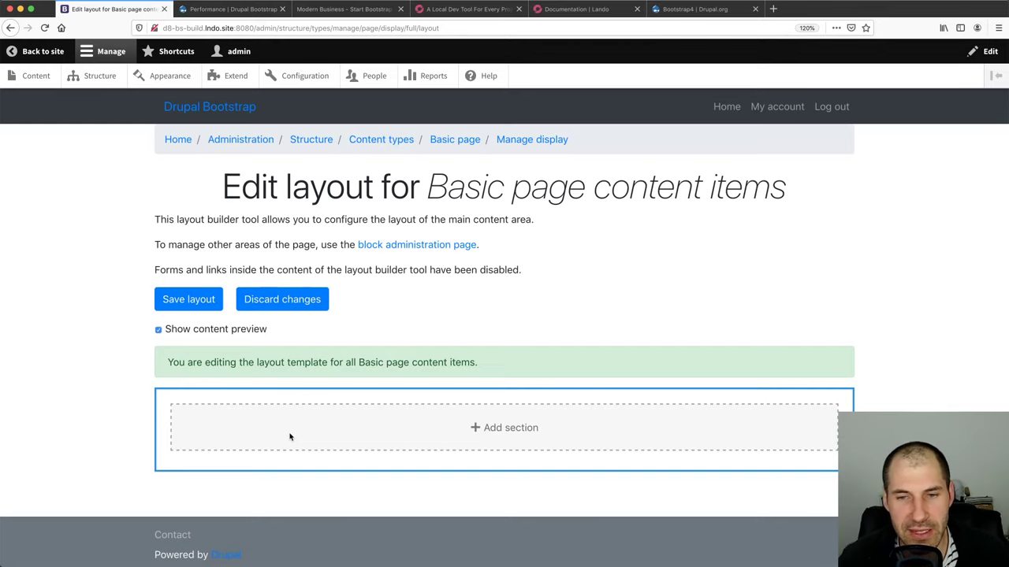
click(180, 309)
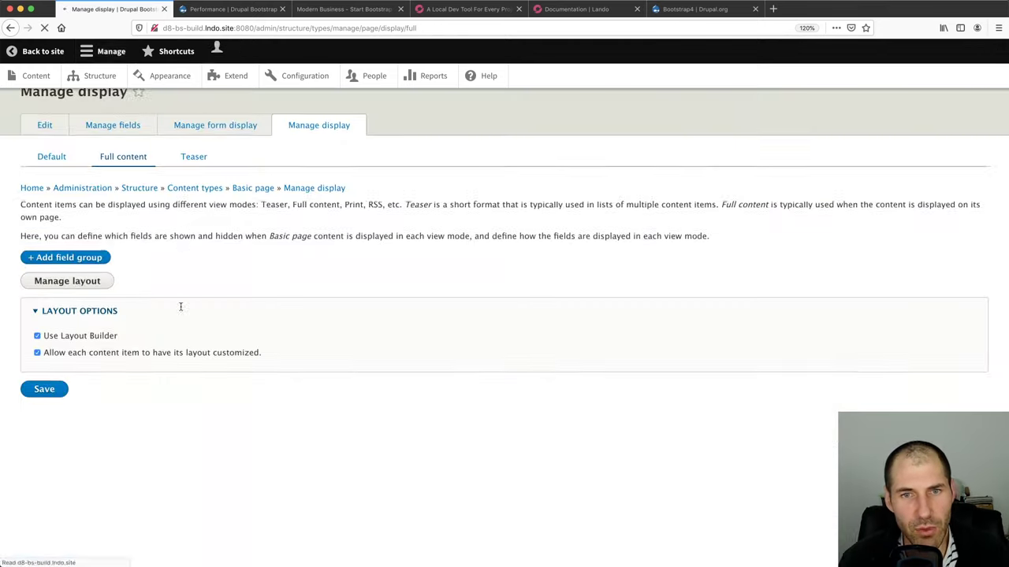
drag(295, 424, 36, 419)
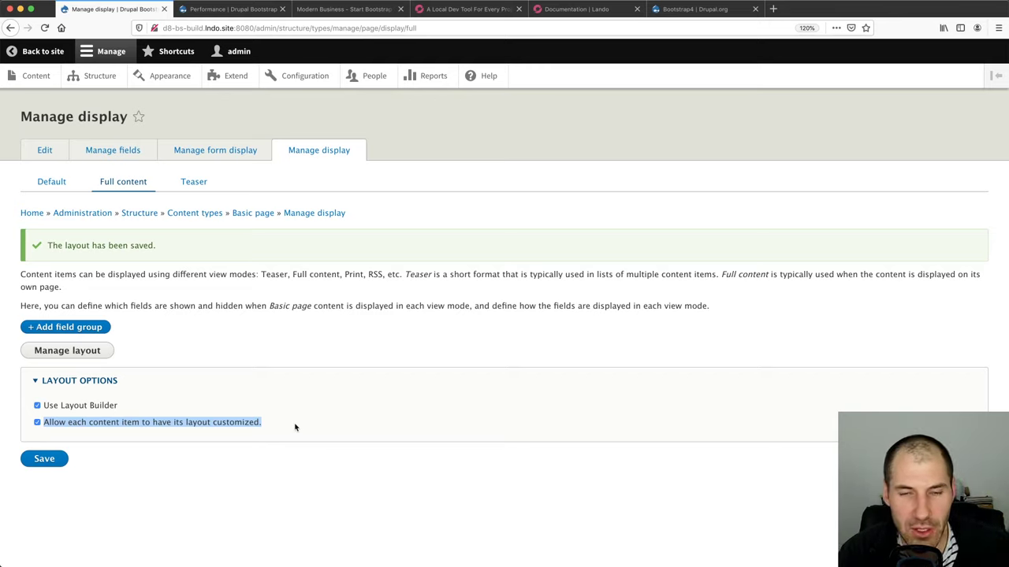
click(100, 355)
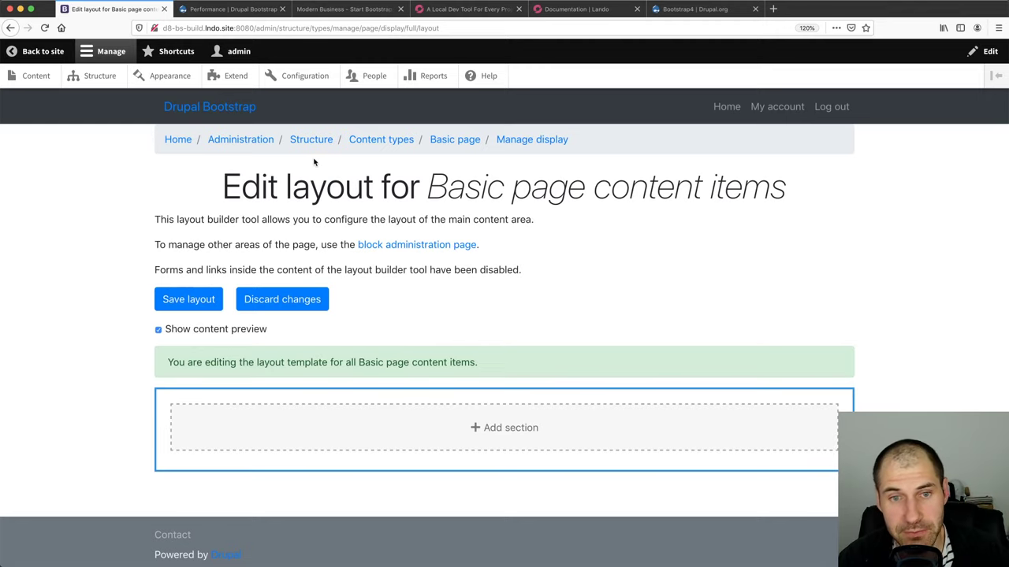
Create a new Basic page titled 'Test Homepage' and save it
click(34, 78)
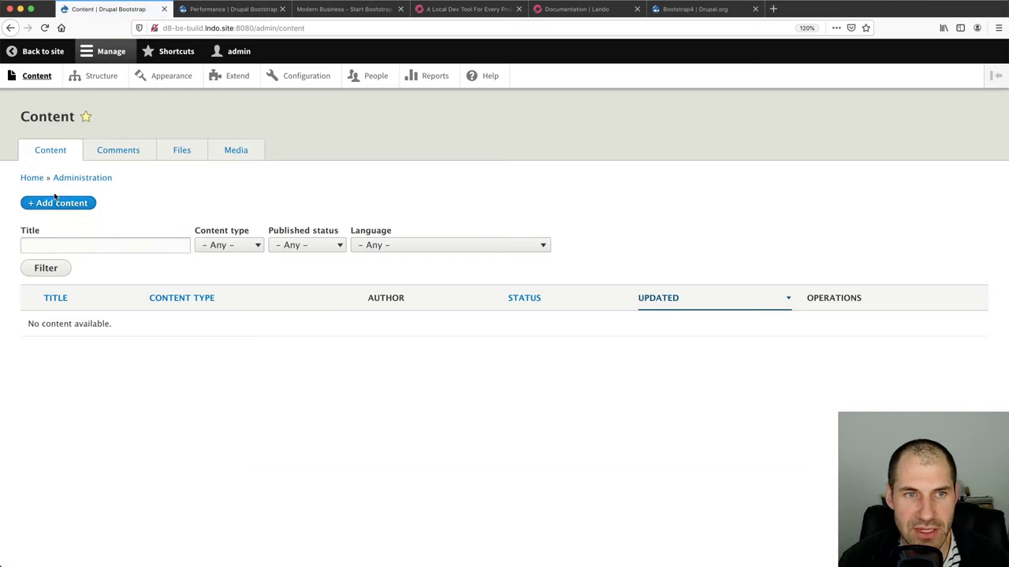
click(60, 207)
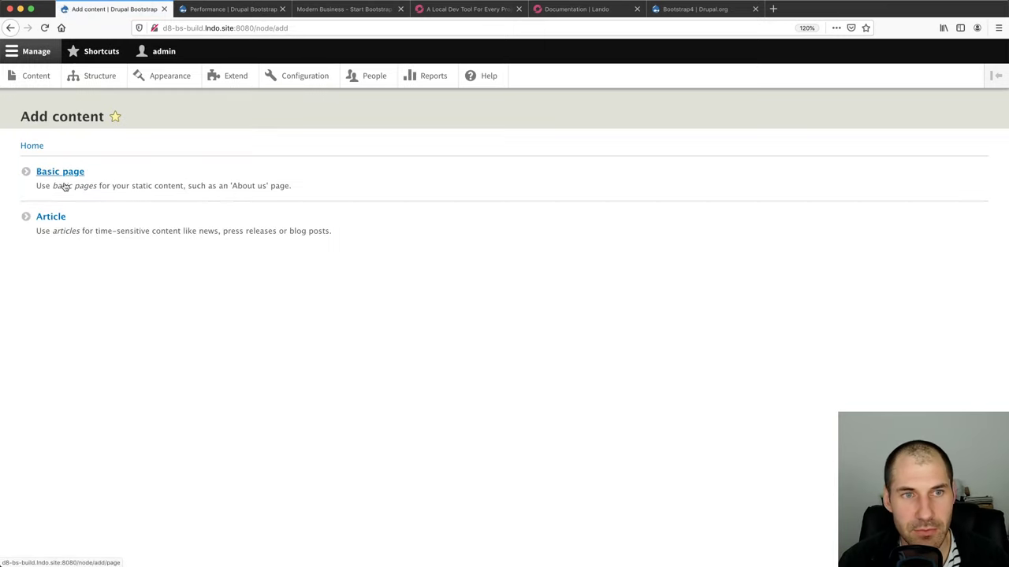
click(62, 184)
click(62, 177)
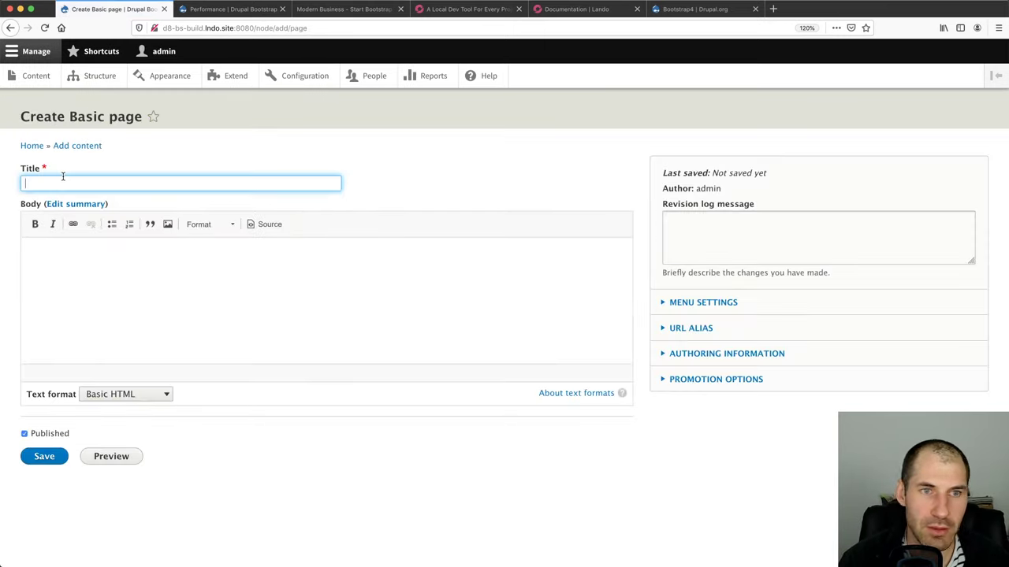
text(Test )
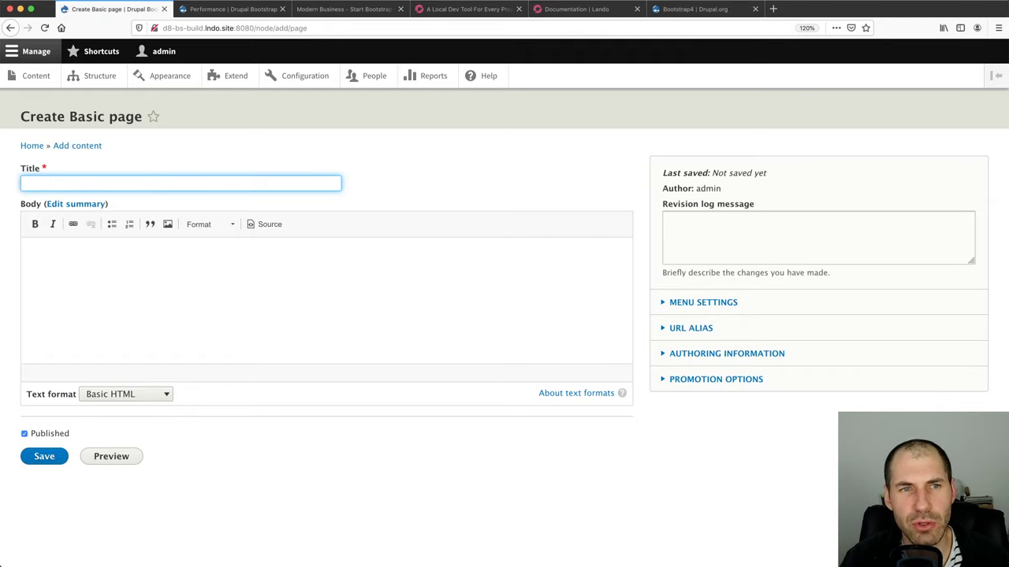
text(Homepage)
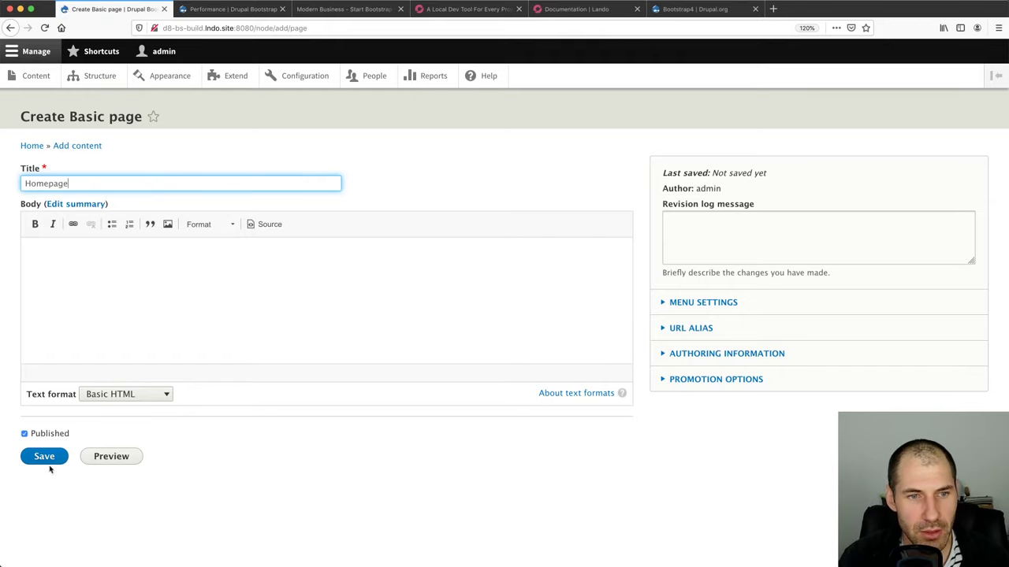
click(46, 463)
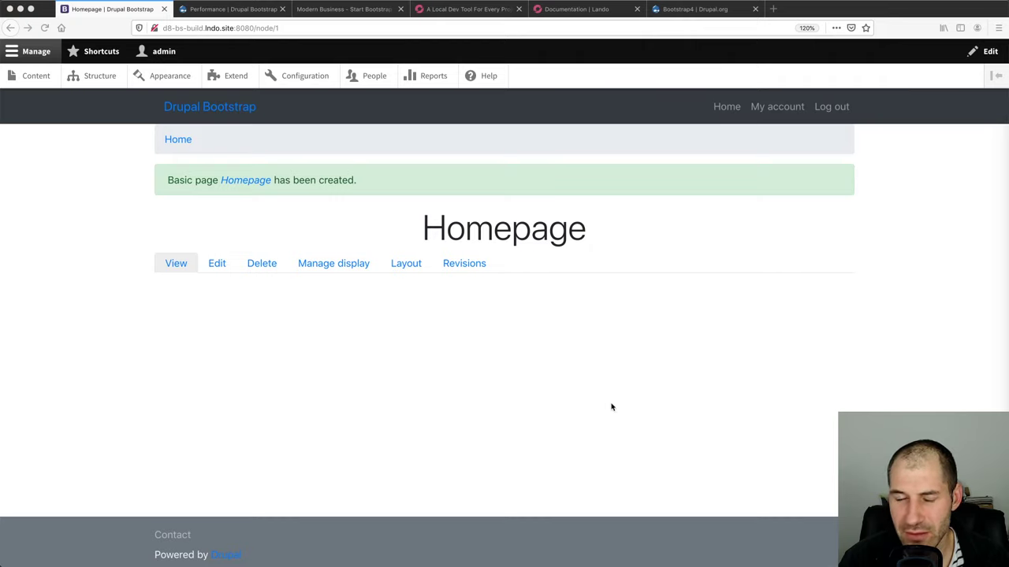
click(544, 401)
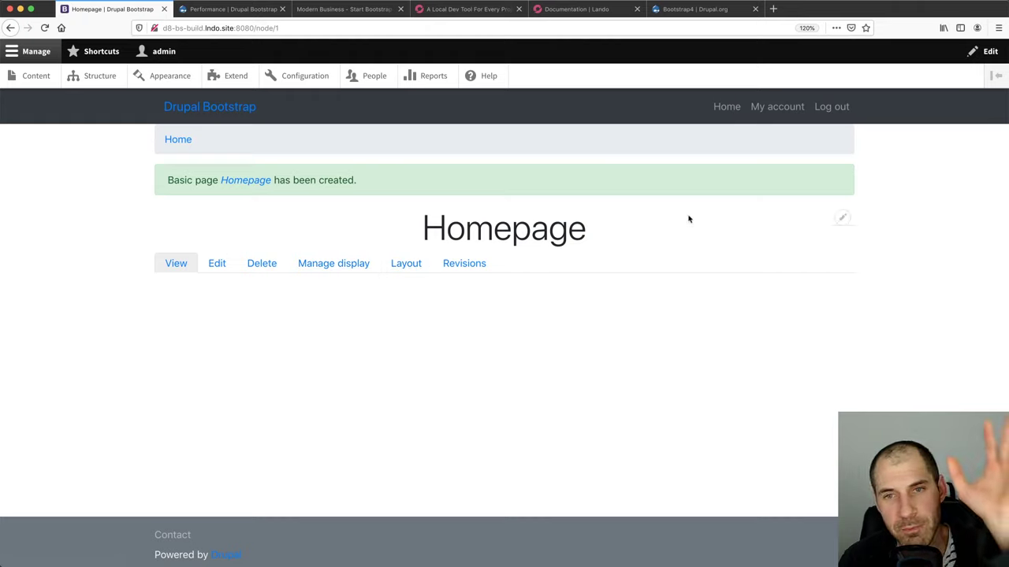
Open the Homepage's own layout and add a one-column section
click(418, 267)
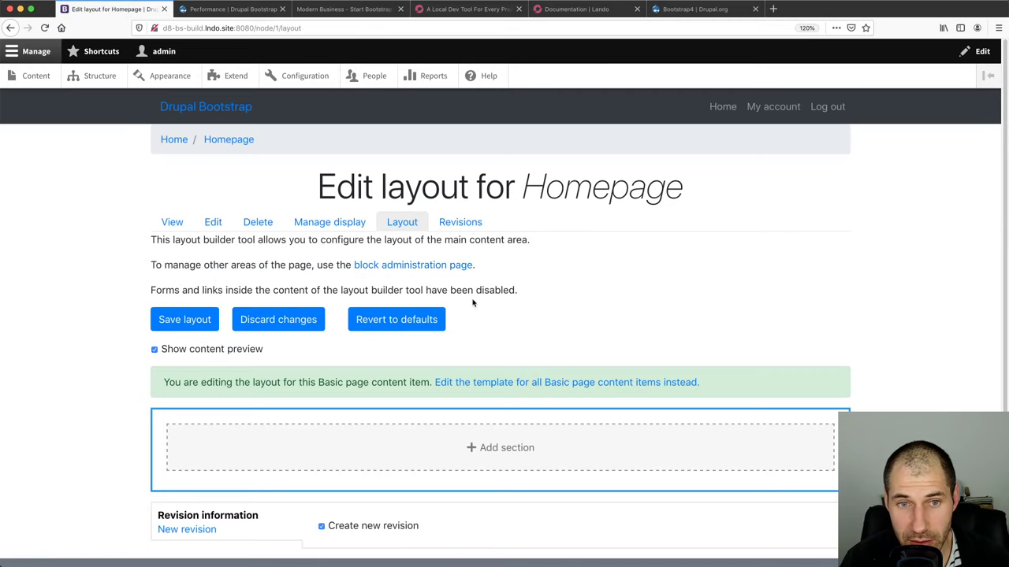
scroll(475, 310, down, 1)
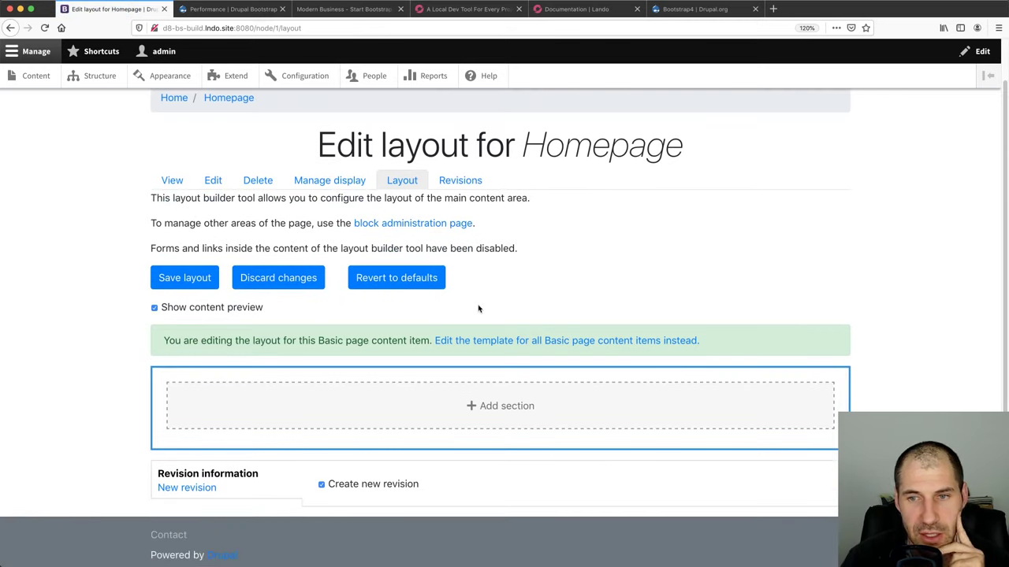
click(483, 406)
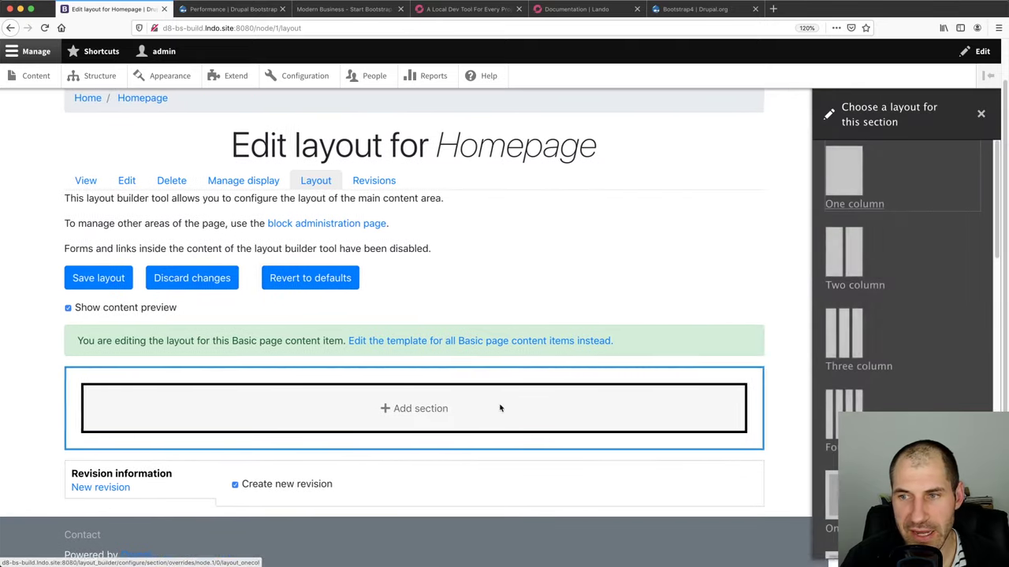
scroll(867, 363, down, 10)
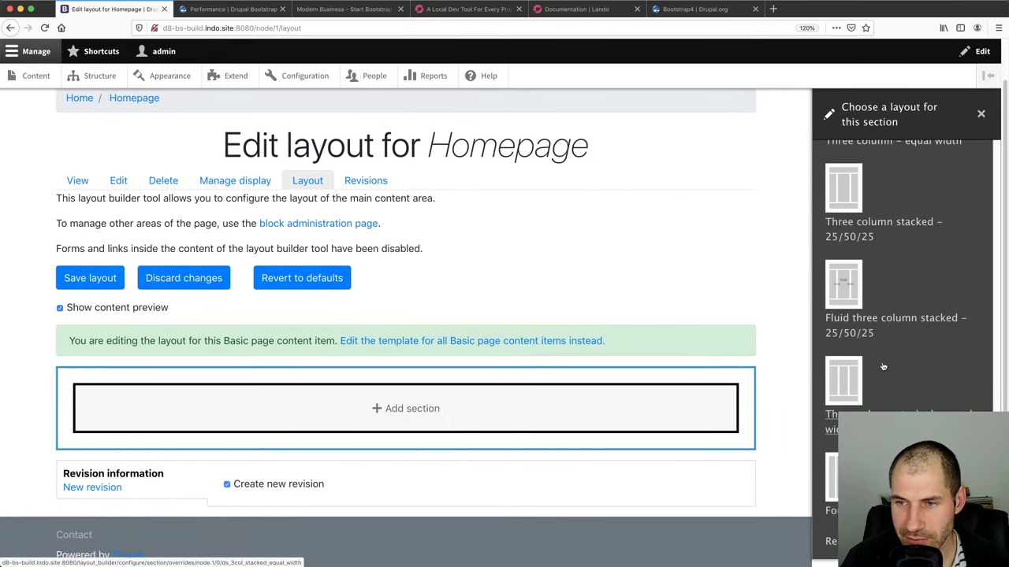
scroll(876, 376, up, 8)
scroll(876, 376, up, 5)
click(850, 175)
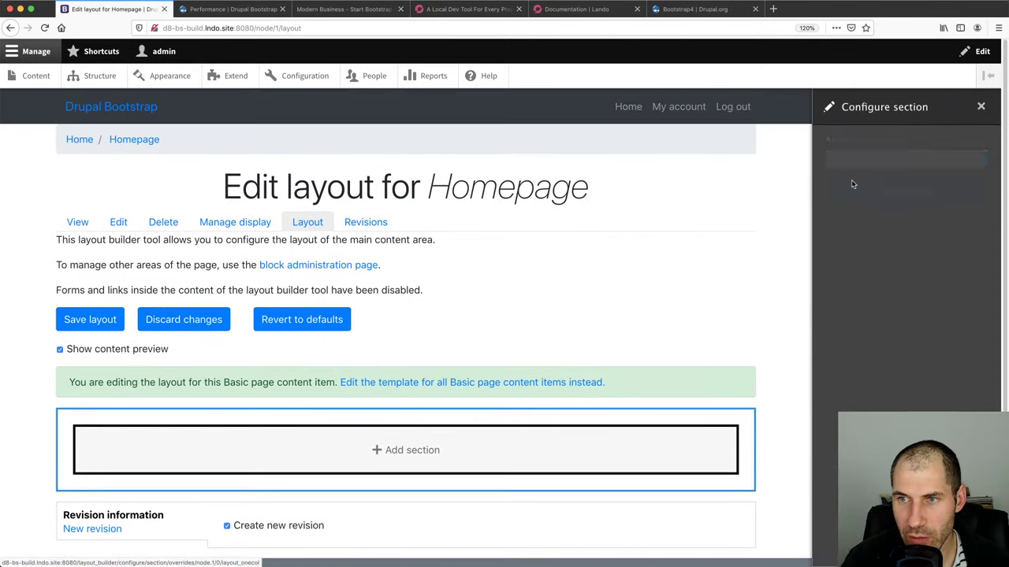
Give the section the administrative label 'Body' and add it to the layout
click(849, 162)
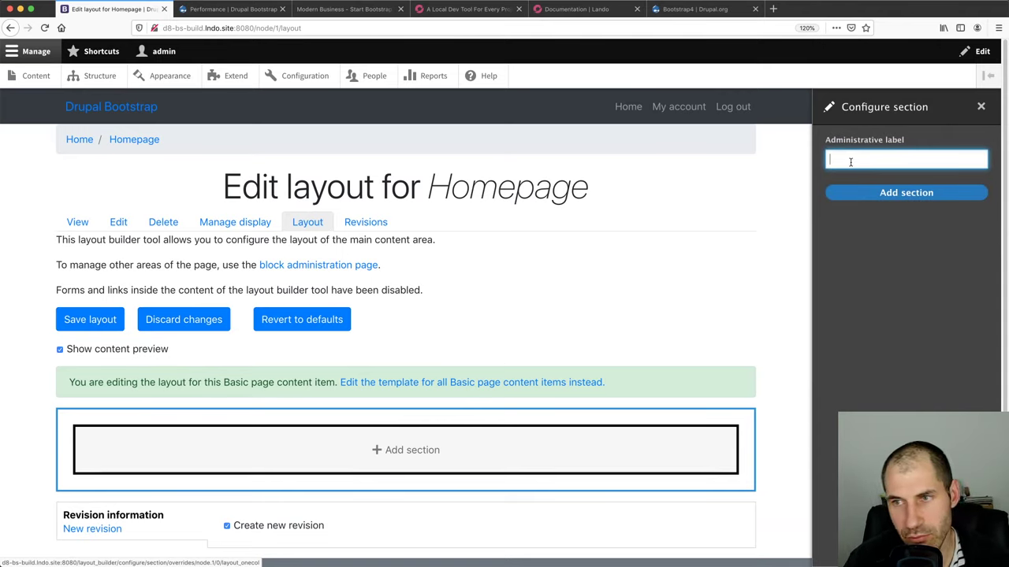
text(Body)
key(BackSpace)
key(BackSpace)
key(BackSpace)
key(BackSpace)
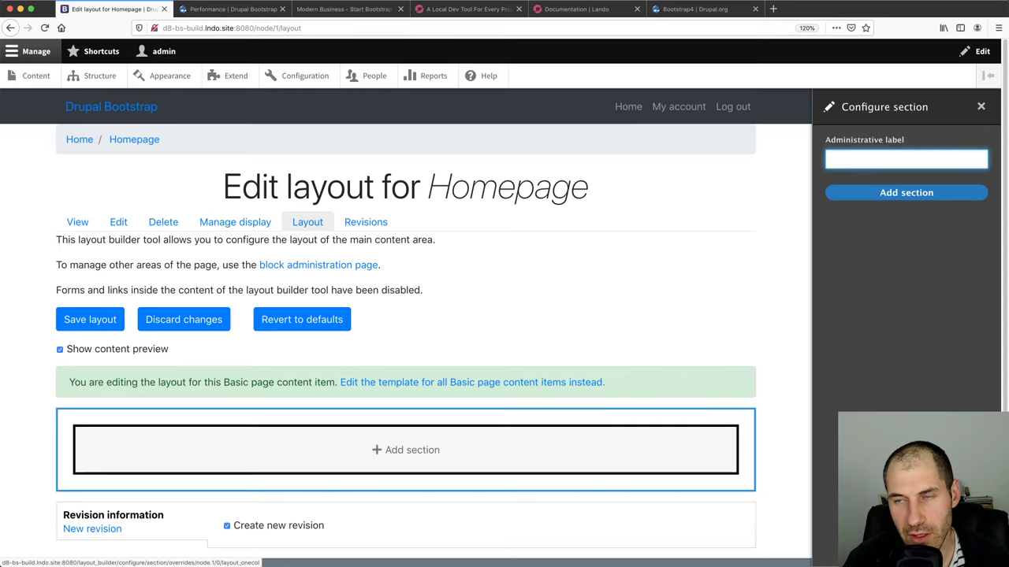
text(Body)
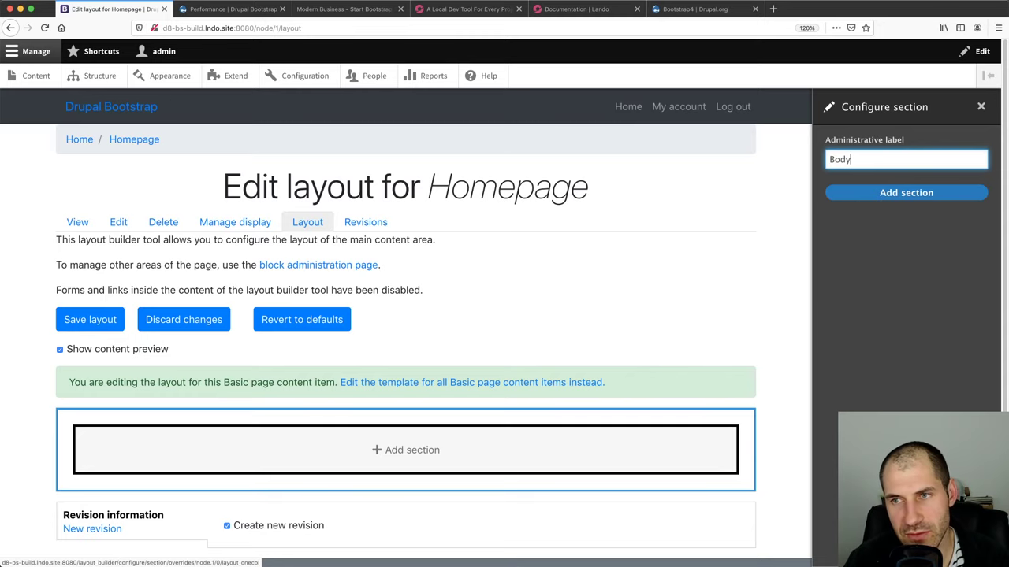
click(886, 191)
scroll(419, 354, down, 3)
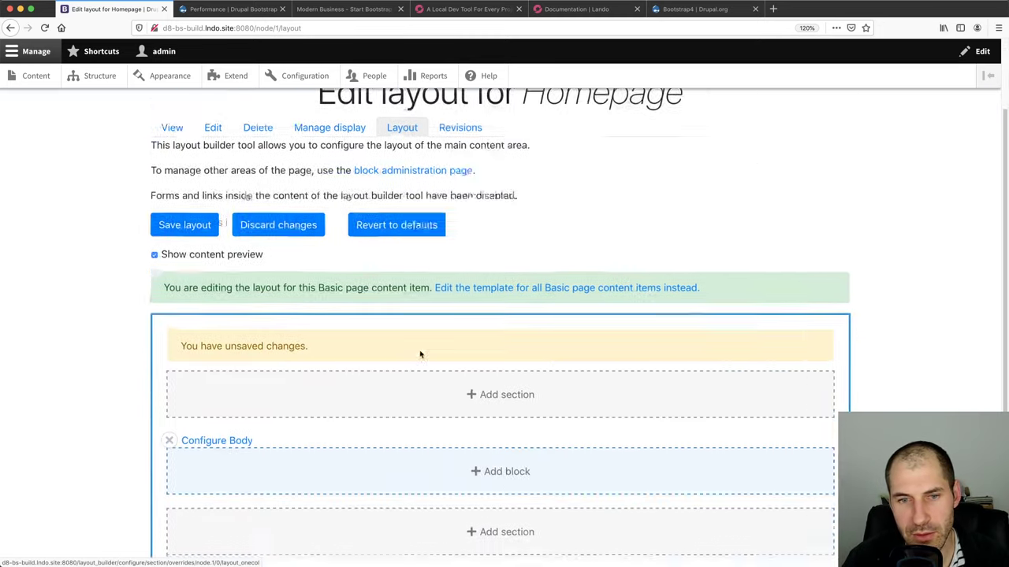
Look over the Body section's block choices, then remove the Body section from the layout
click(507, 434)
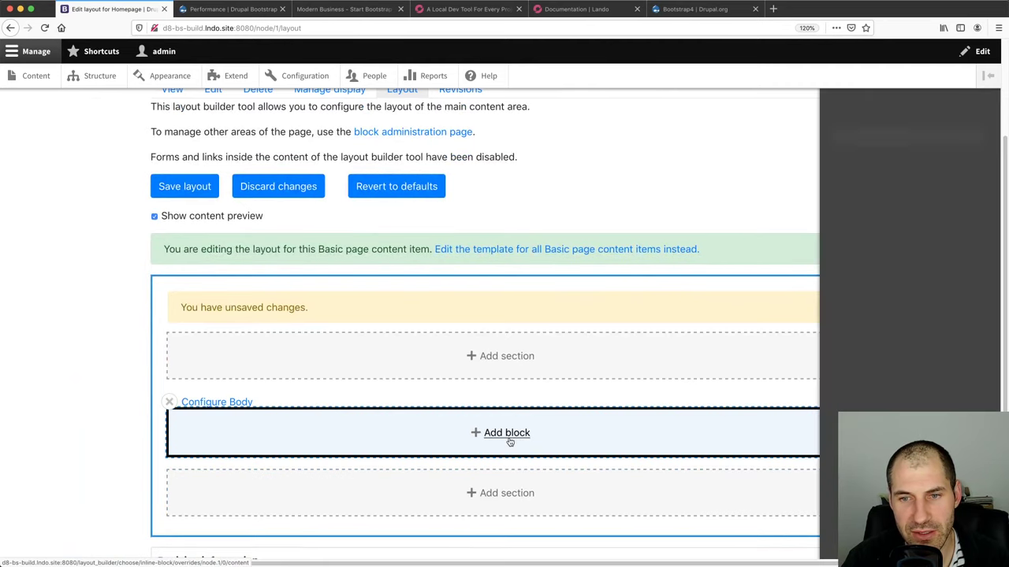
scroll(870, 341, down, 5)
scroll(870, 341, down, 10)
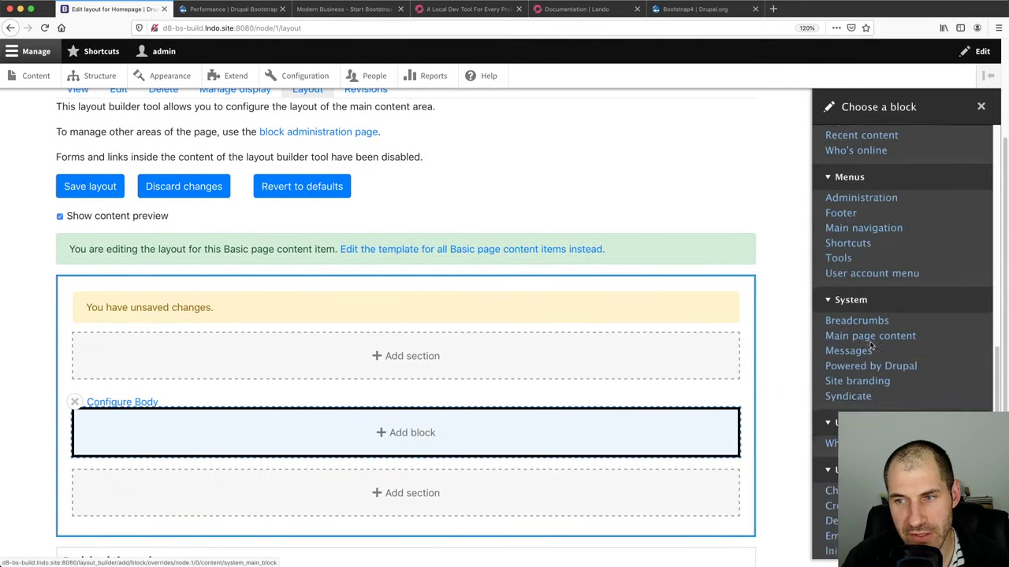
scroll(872, 349, up, 10)
scroll(870, 346, up, 5)
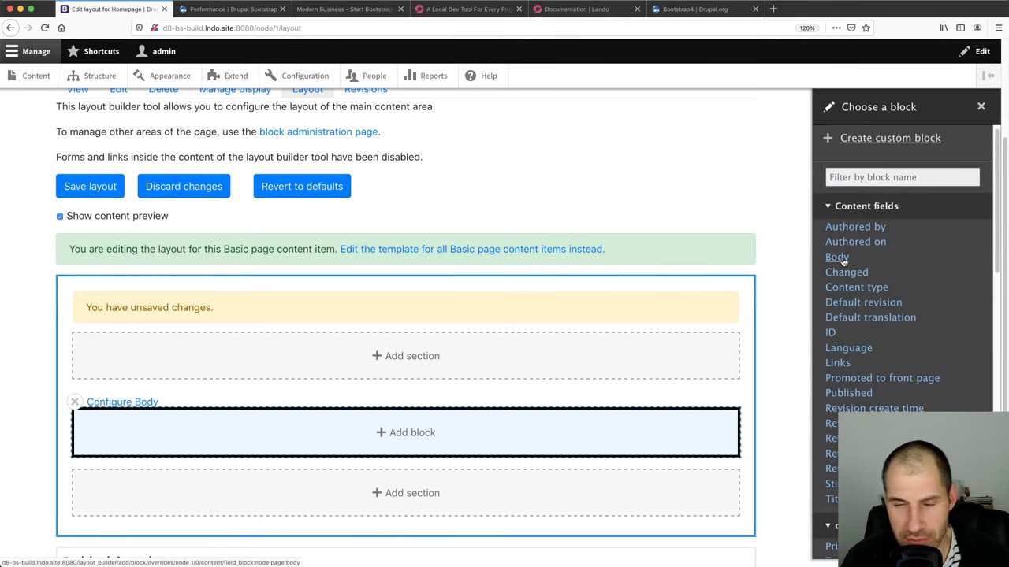
scroll(867, 380, down, 2)
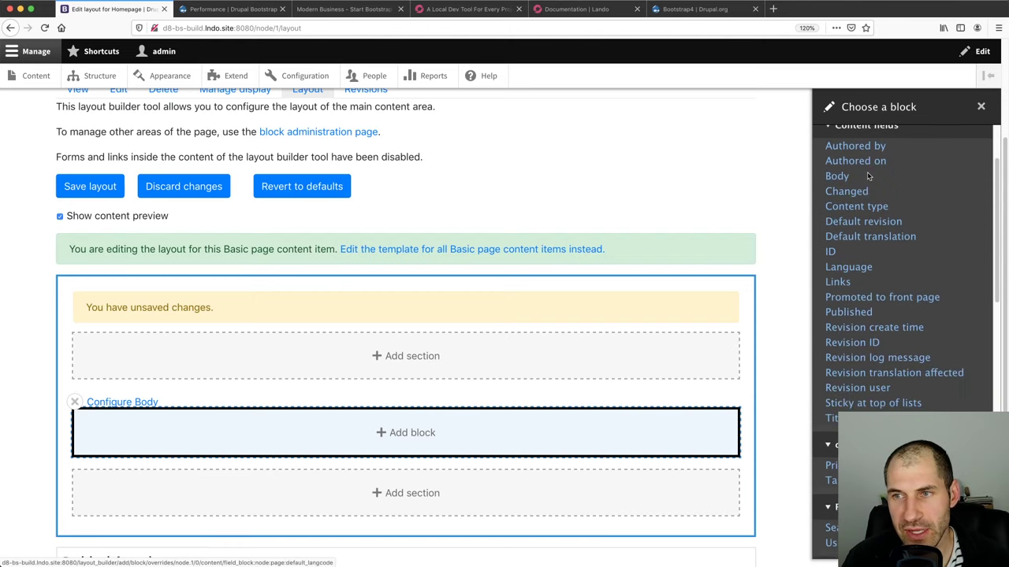
scroll(864, 167, up, 1)
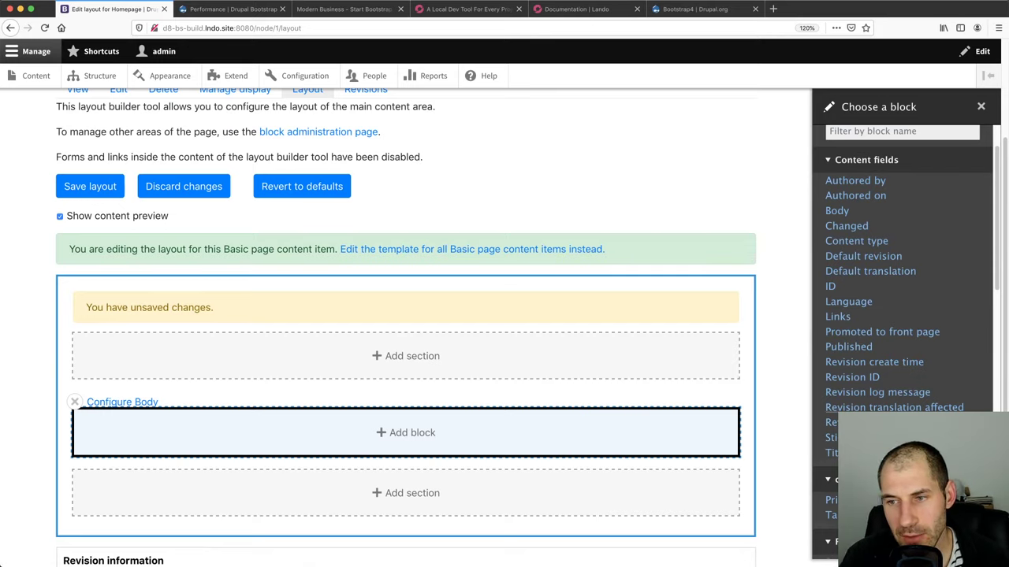
scroll(893, 331, down, 1)
scroll(894, 320, up, 2)
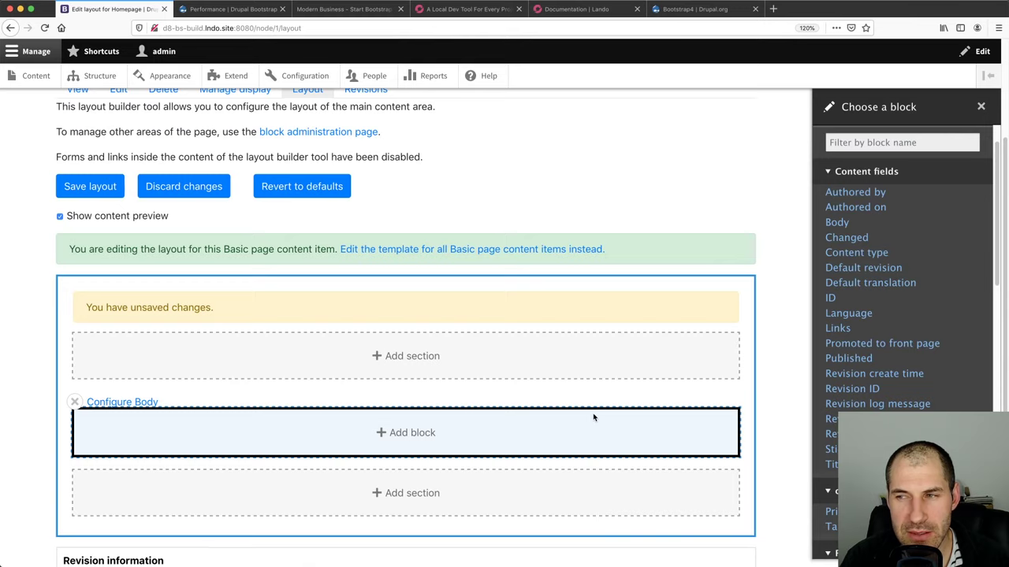
click(74, 402)
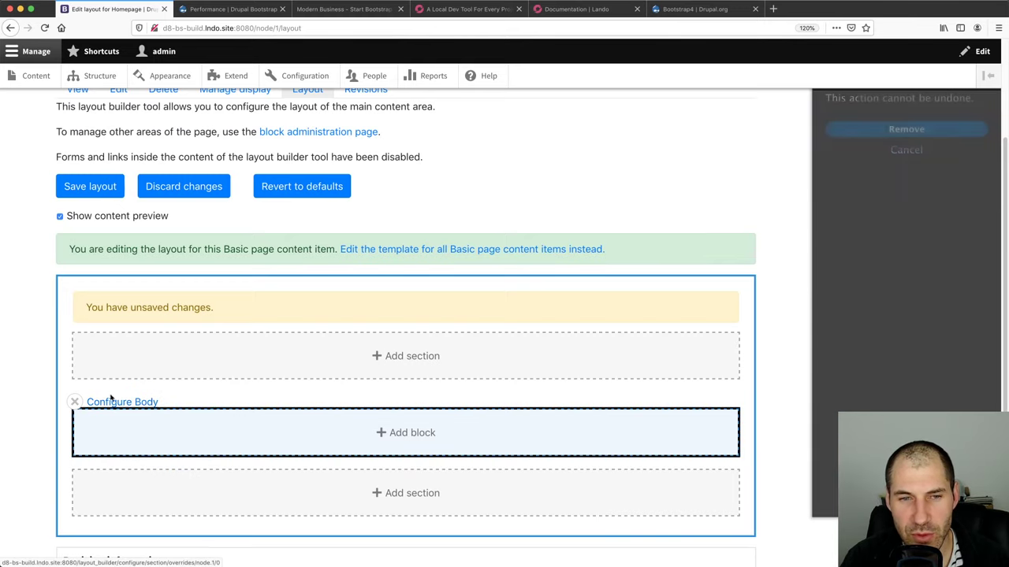
click(899, 129)
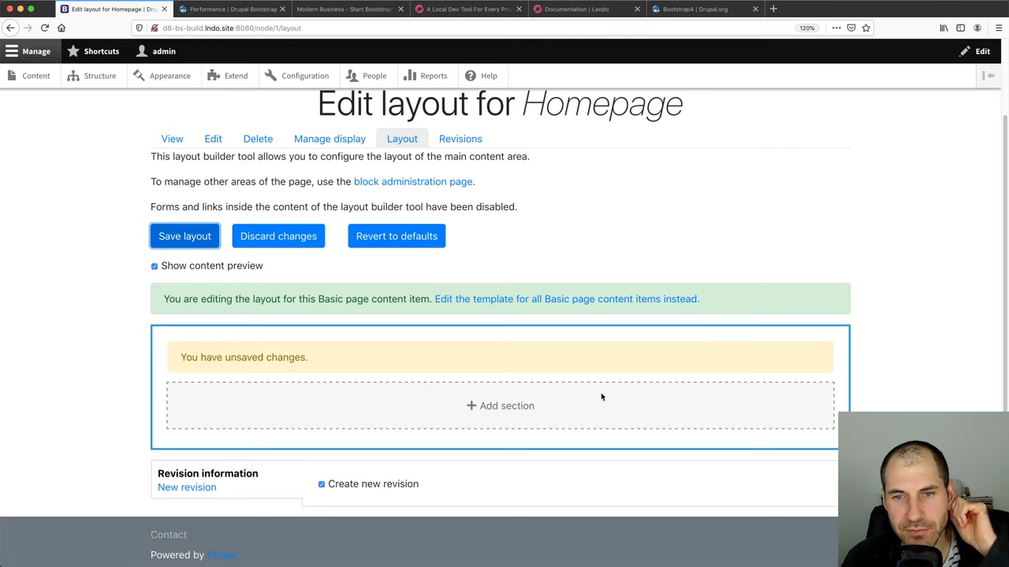
Add a one-column section labelled 'Main' and list the blocks available for it
click(529, 405)
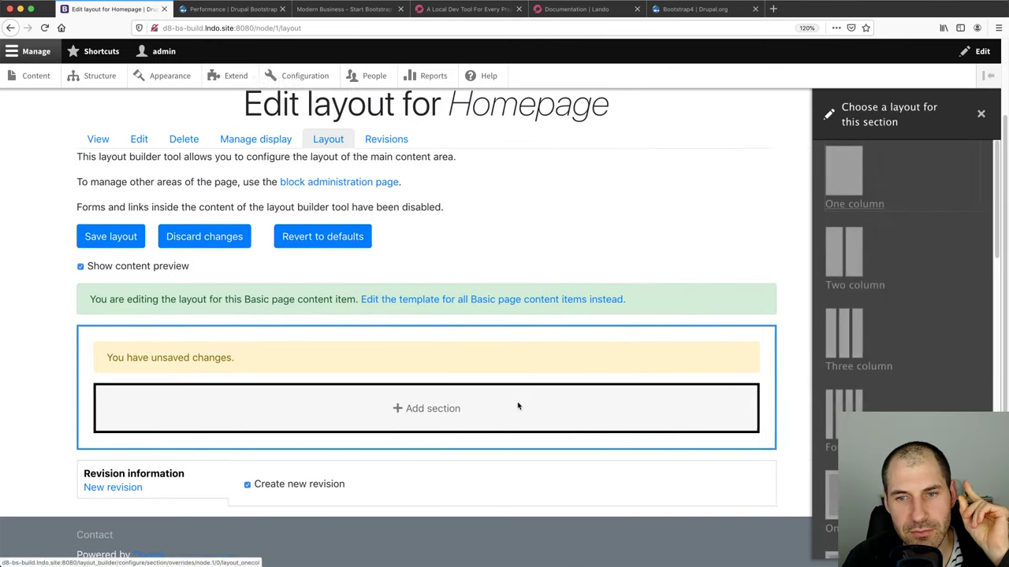
click(841, 172)
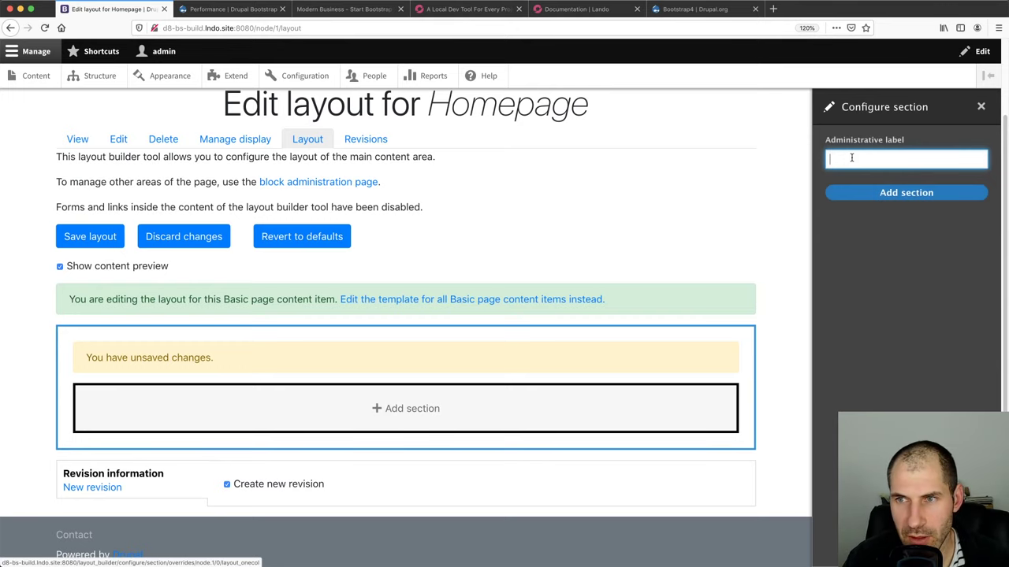
click(883, 193)
scroll(530, 418, down, 3)
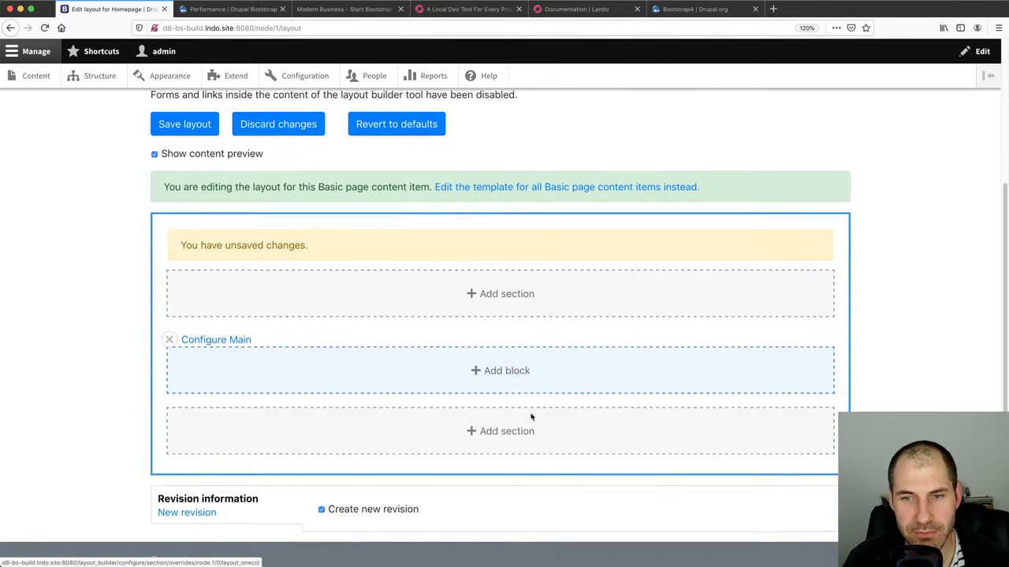
click(516, 371)
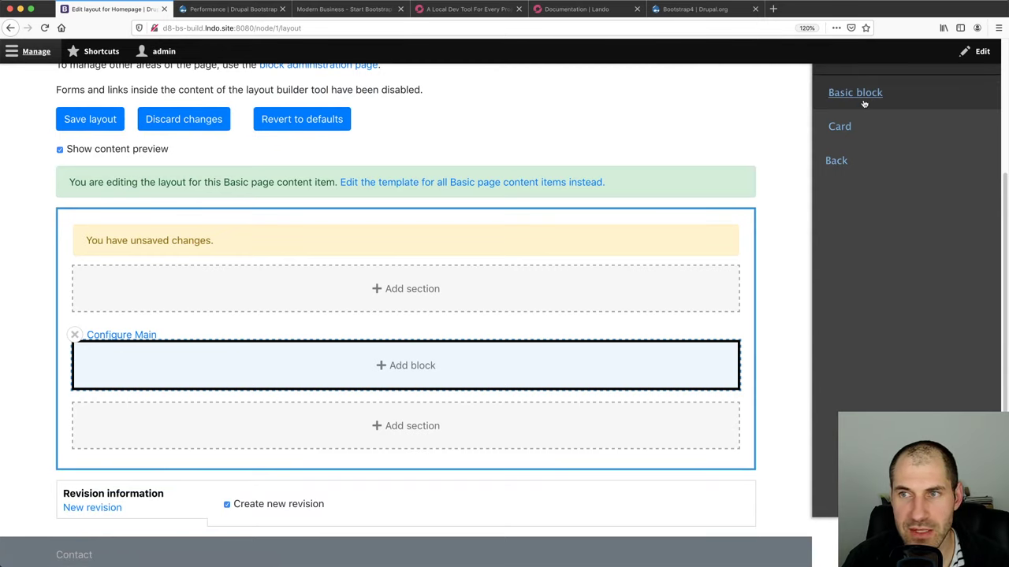
Place a Card block and set its block title to 'Card one'
click(842, 127)
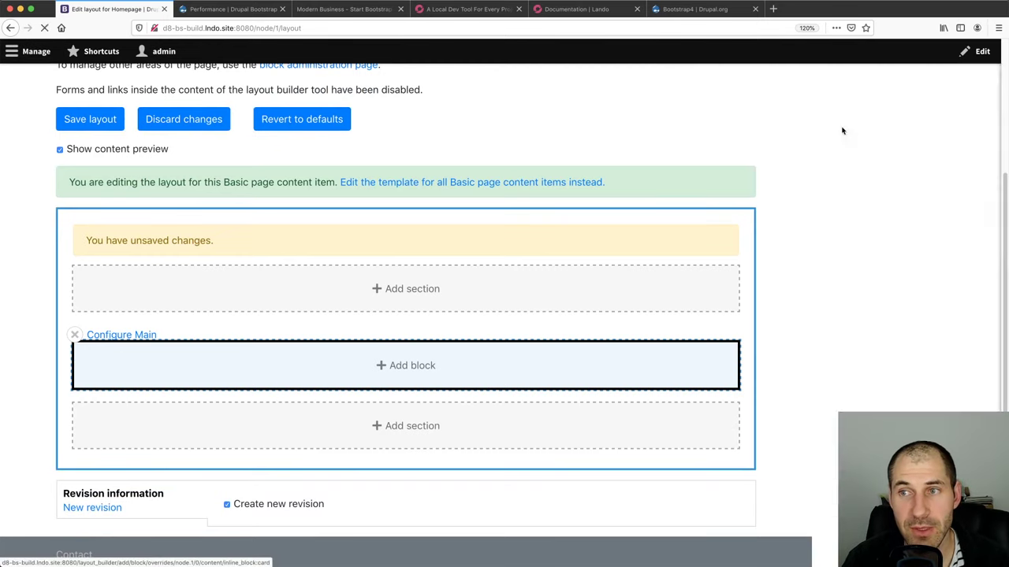
scroll(843, 221, down, 3)
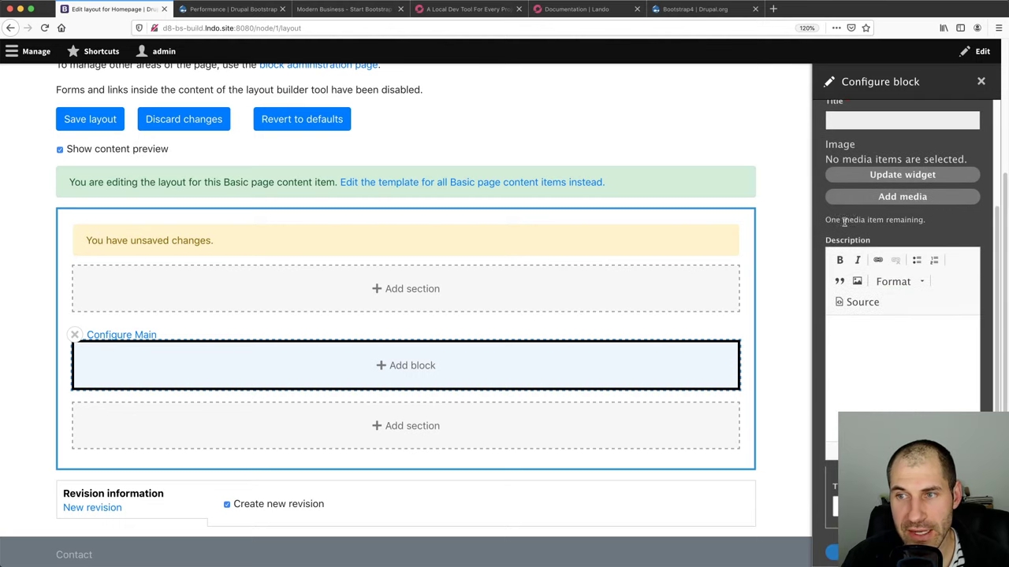
scroll(844, 221, up, 3)
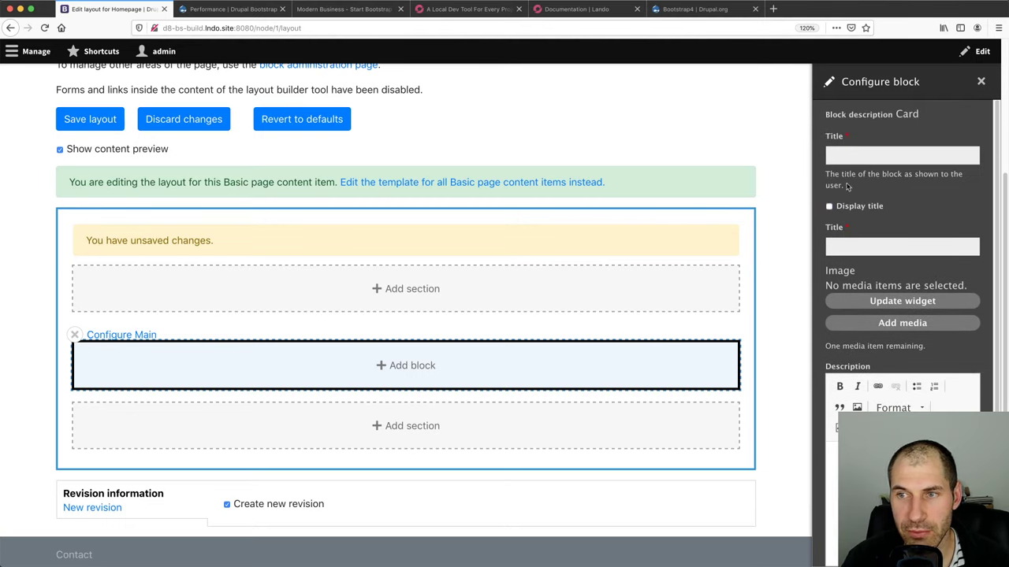
click(847, 154)
text(Card one)
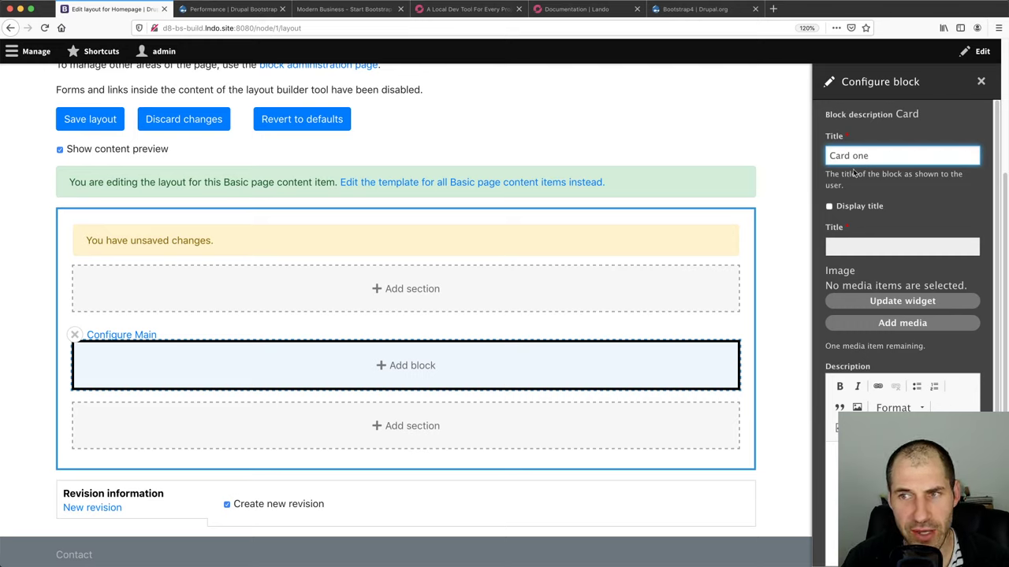
drag(890, 184, 817, 135)
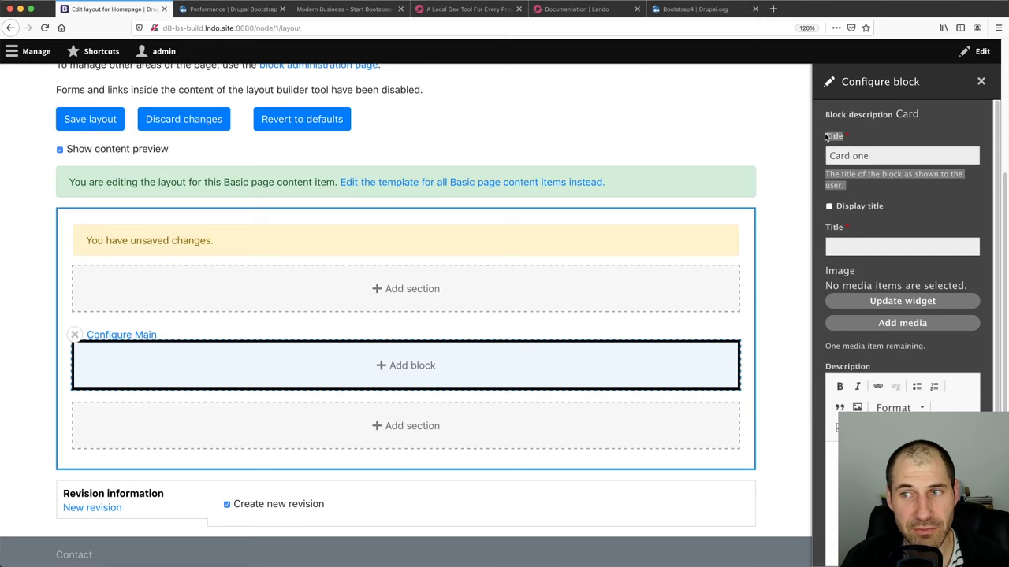
triple_click(847, 179)
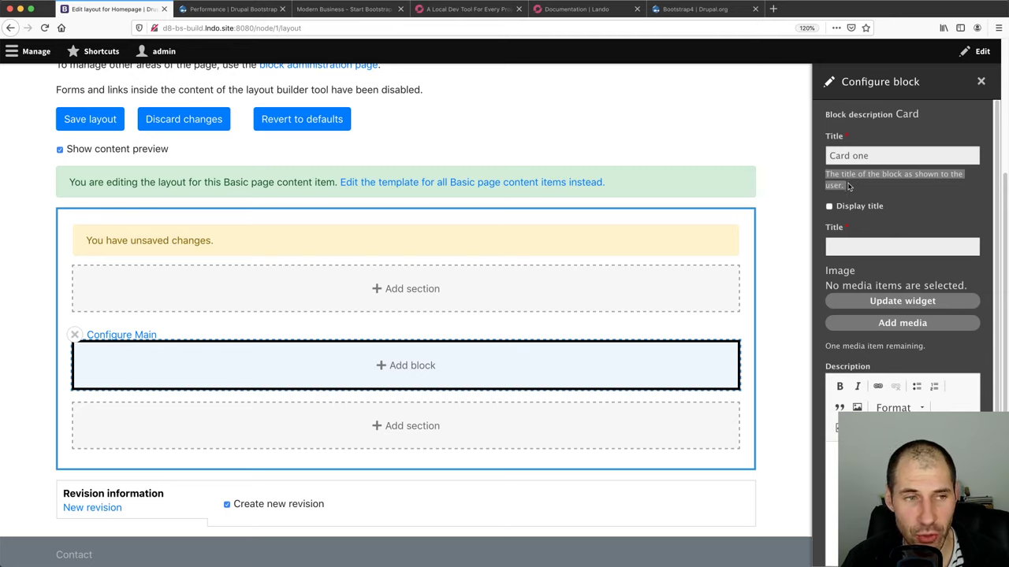
Set the card's own Title to 'Card one' and pick card-one.jpeg from the media library
click(862, 244)
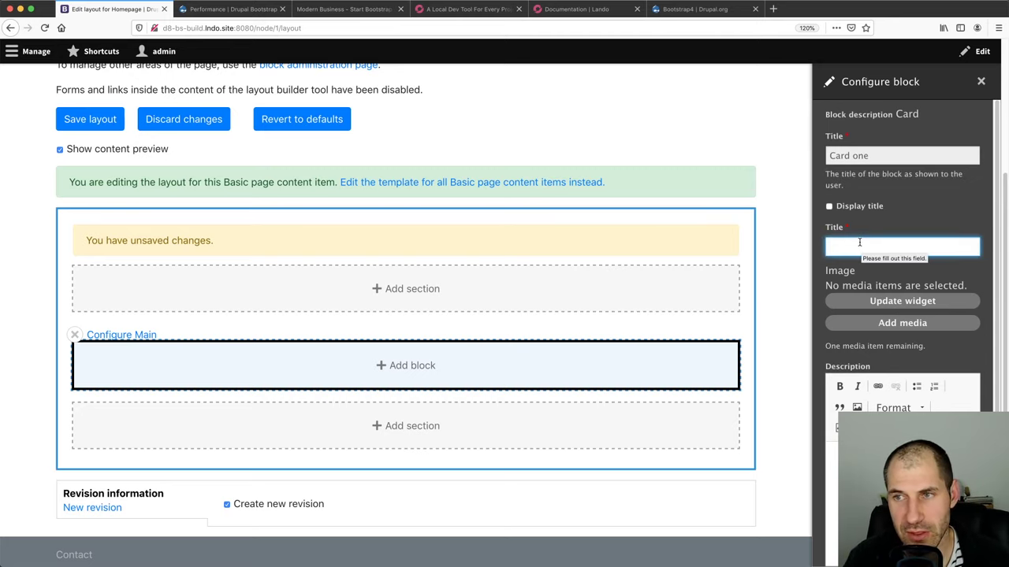
text(Card one)
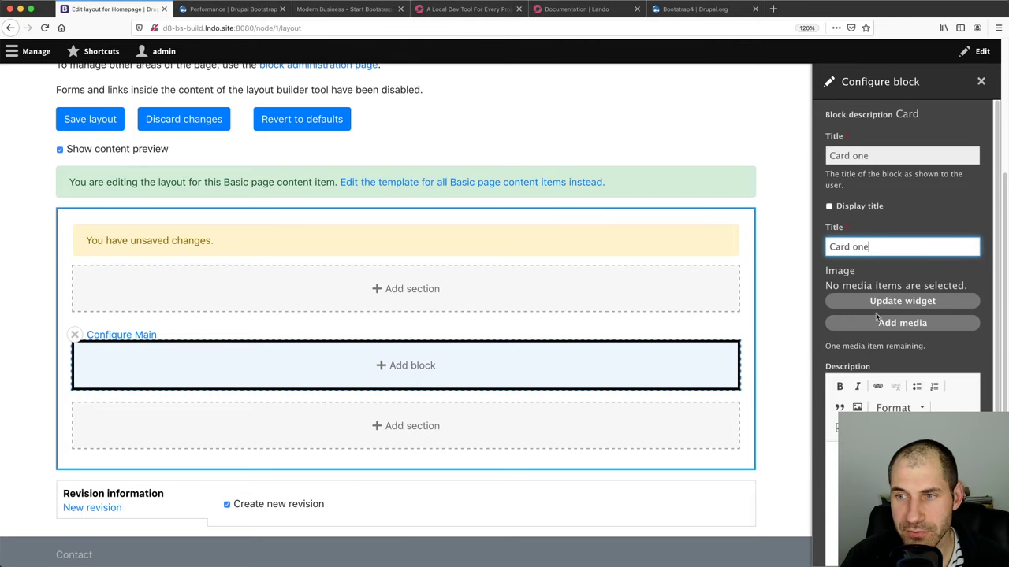
click(887, 328)
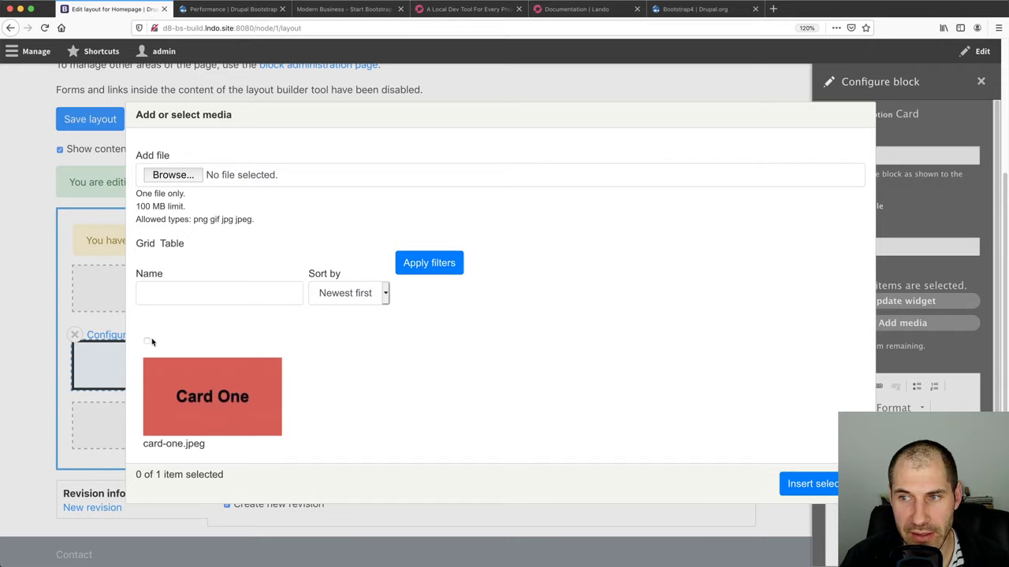
click(148, 343)
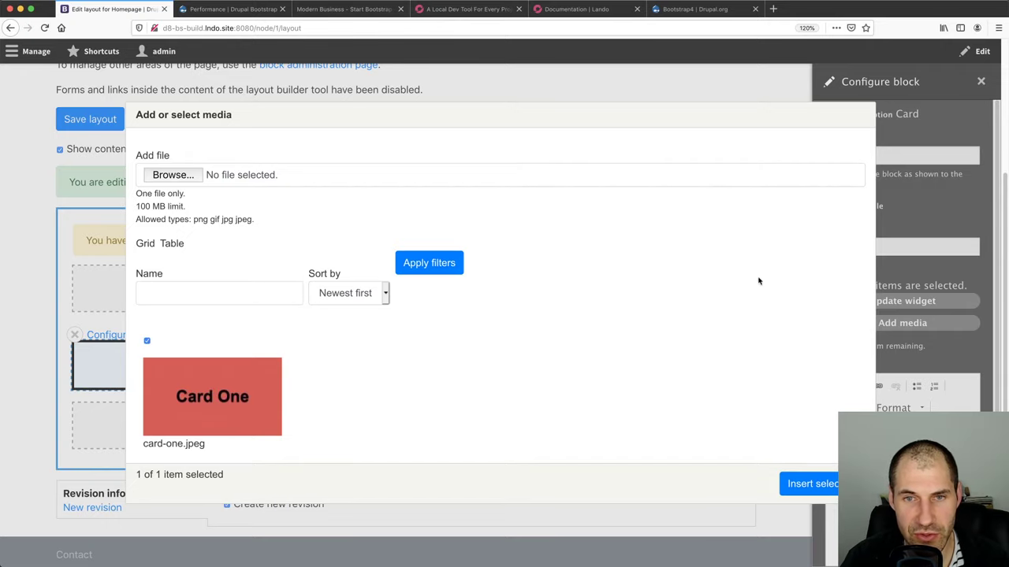
Insert the chosen image, enter the description 'Card one description', and add the block
click(823, 485)
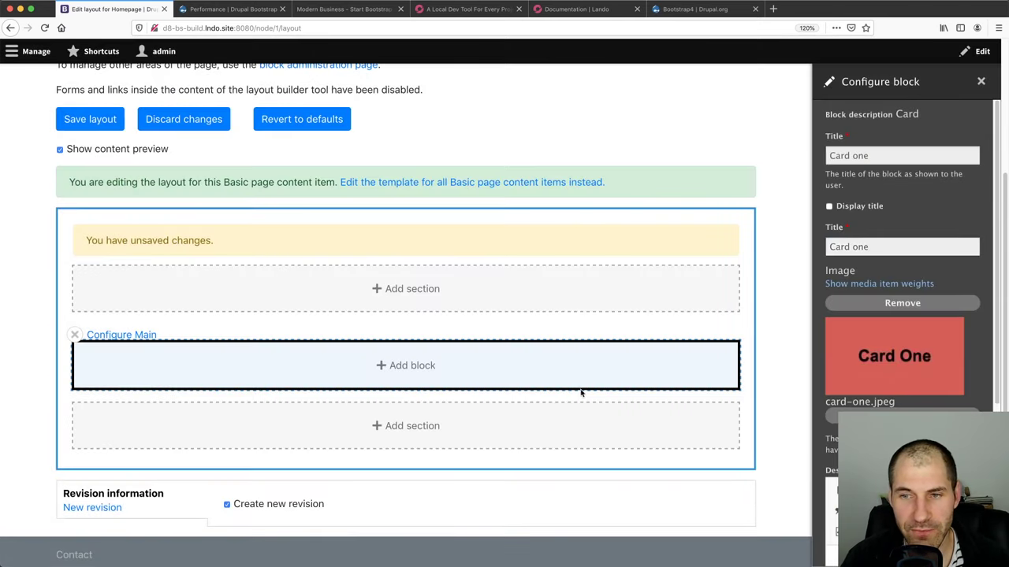
scroll(851, 383, down, 2)
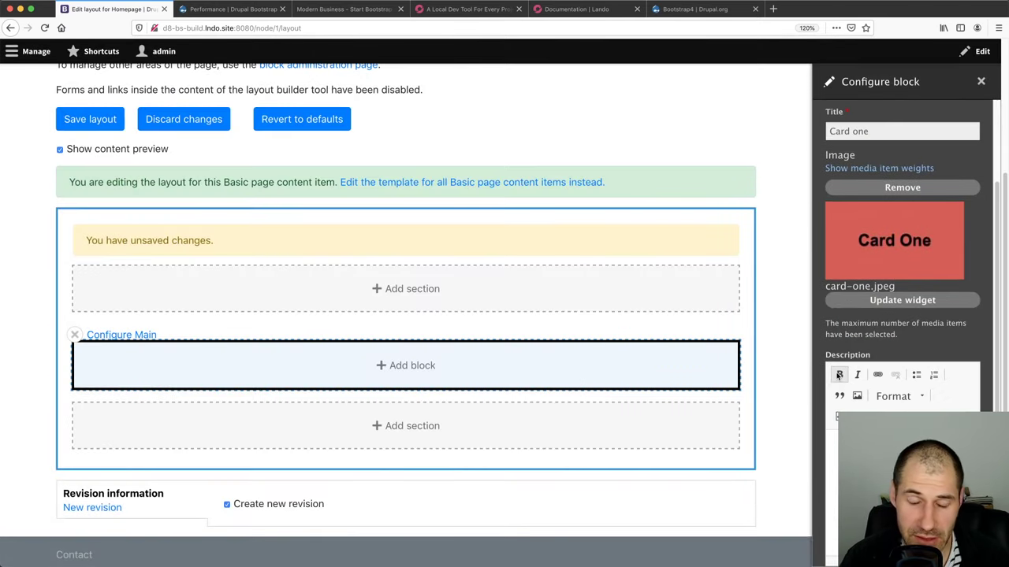
scroll(838, 378, down, 2)
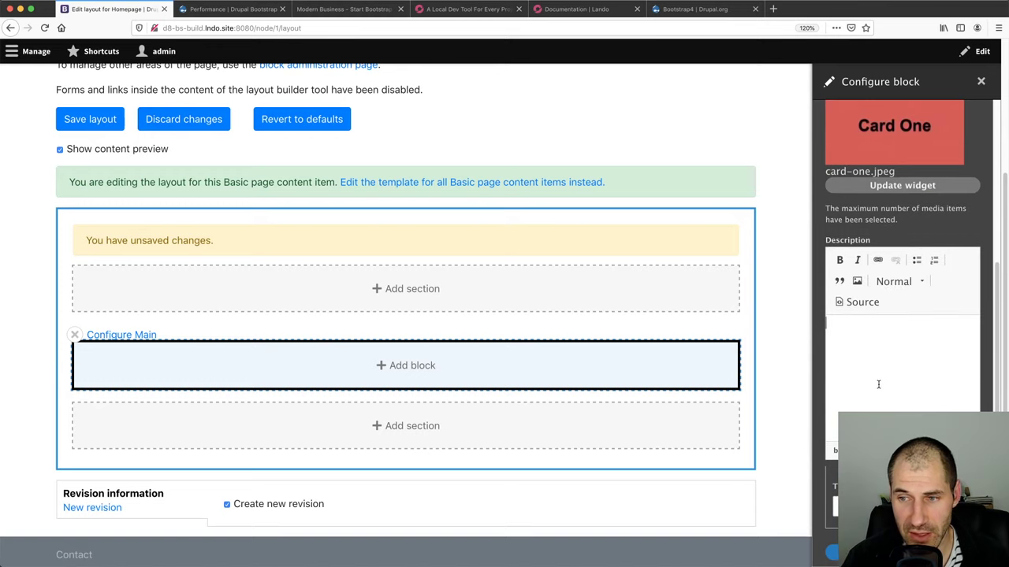
click(878, 384)
text(Descri)
key(BackSpace)
key(BackSpace)
key(BackSpace)
key(BackSpace)
key(BackSpace)
key(BackSpace)
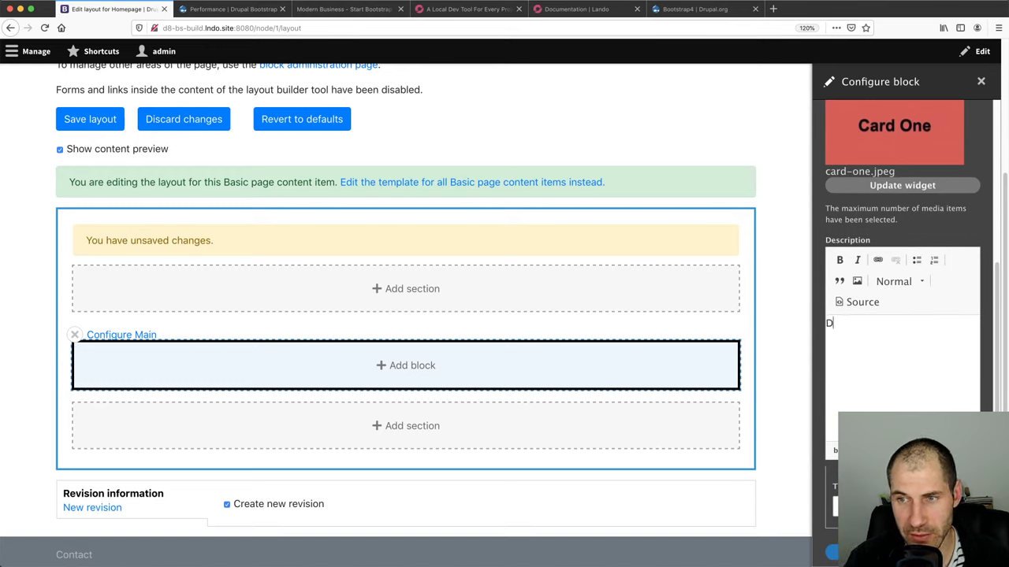
text(Card one)
key(BackSpace)
text(d one description)
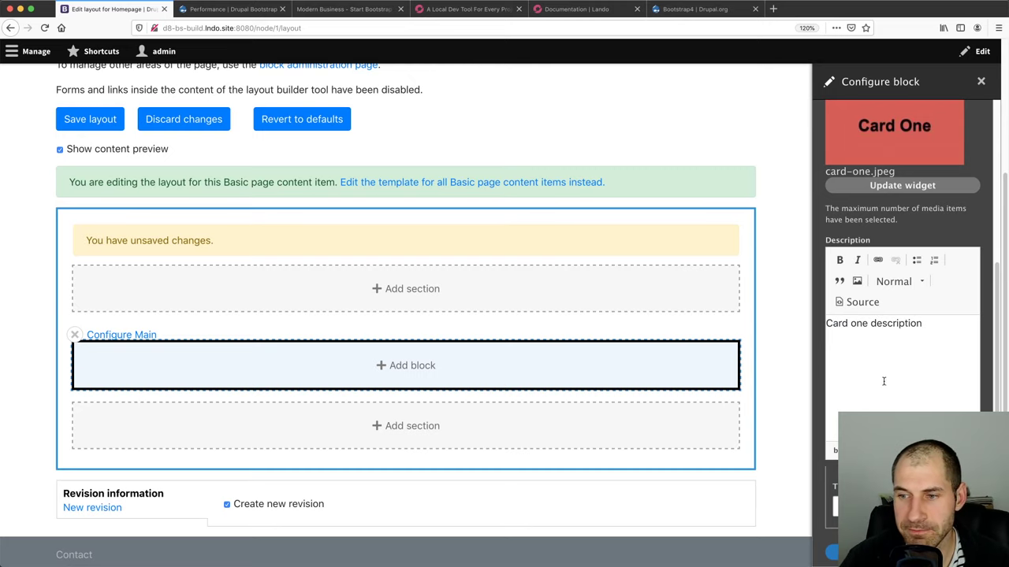
click(848, 553)
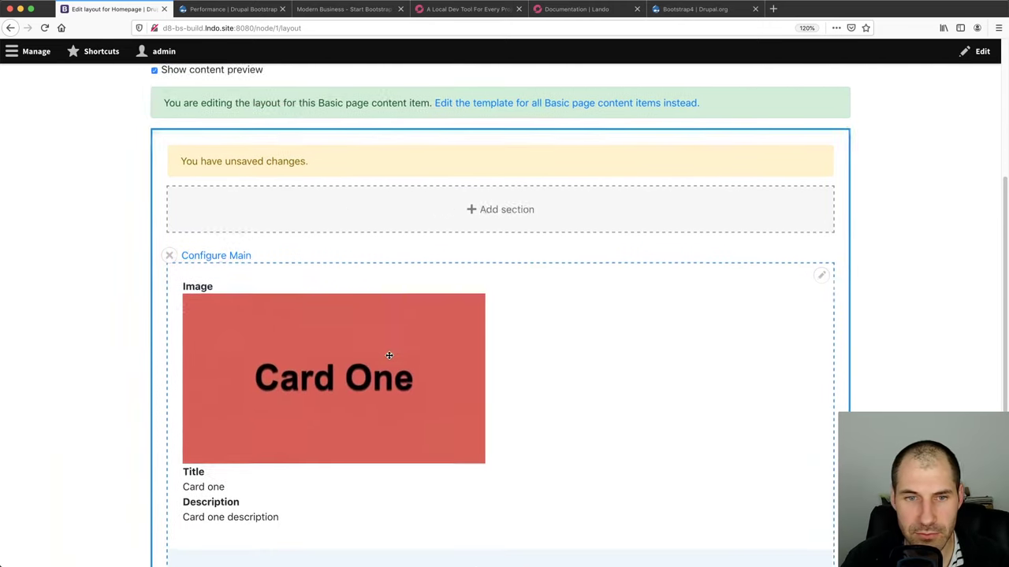
Save the Homepage layout
scroll(386, 355, down, 1)
scroll(347, 351, down, 3)
scroll(315, 339, up, 2)
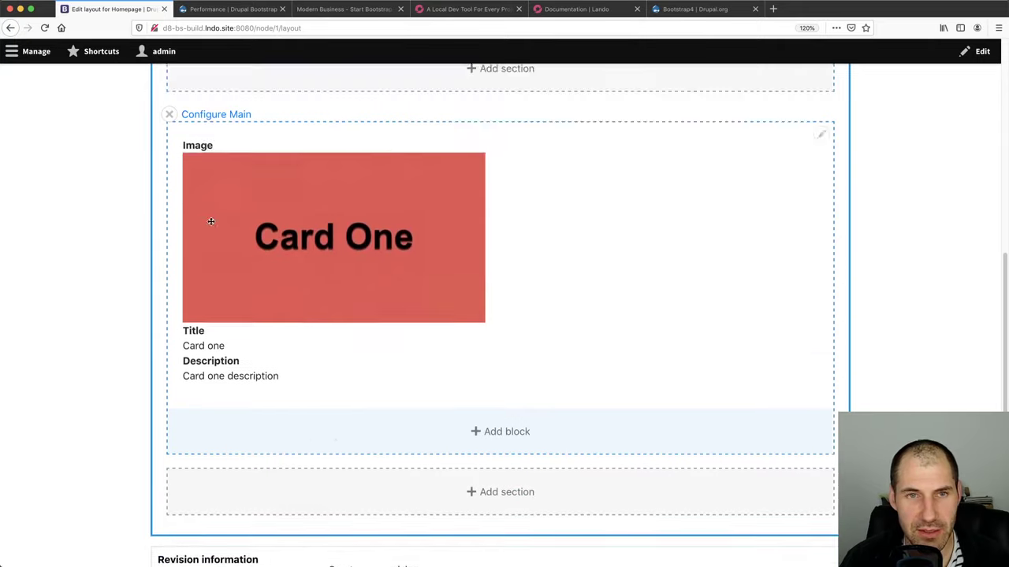
scroll(211, 222, up, 4)
click(188, 111)
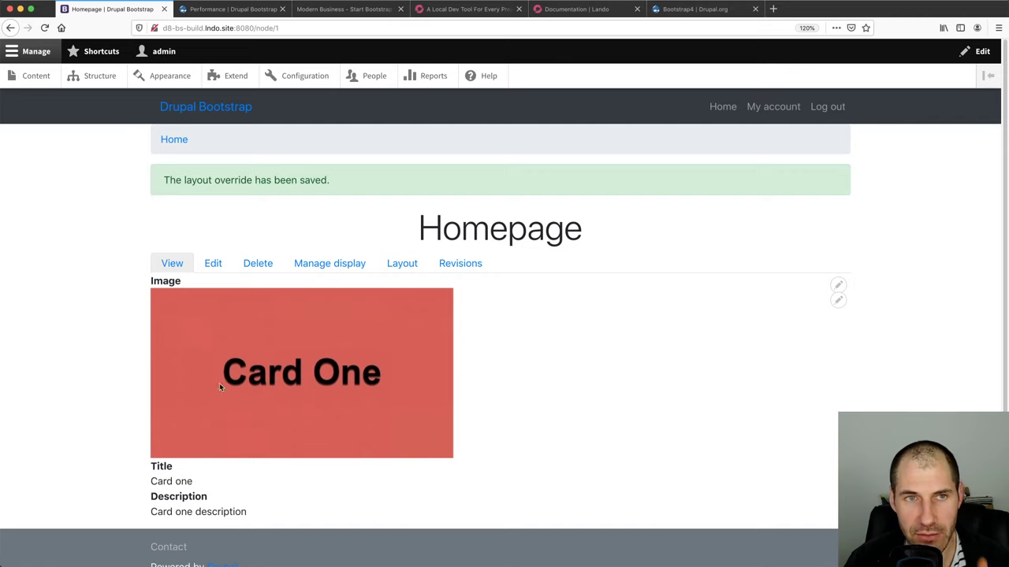
In the other tab, start a new Card custom block, check its media library, then return to Homepage
click(203, 11)
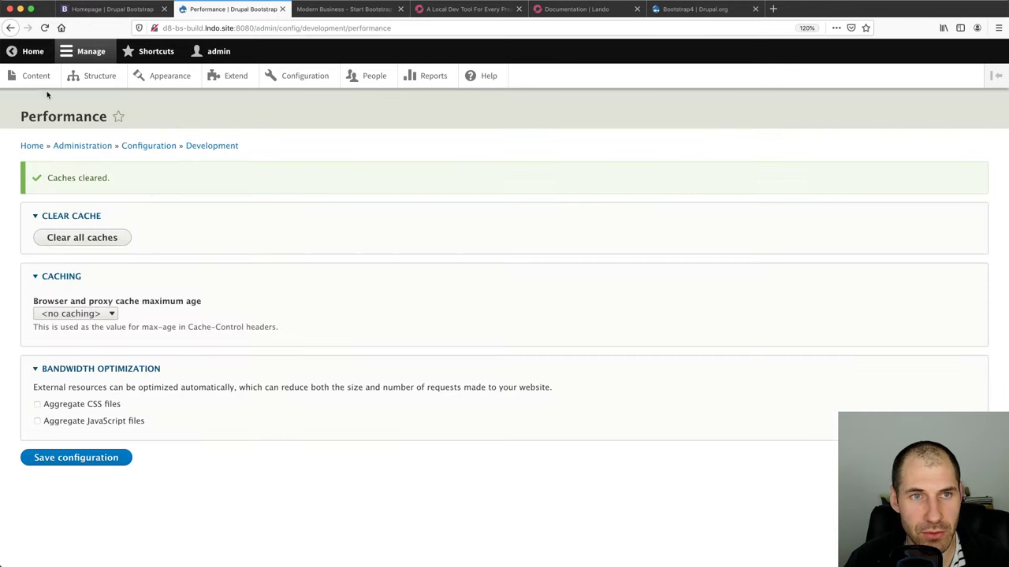
click(85, 79)
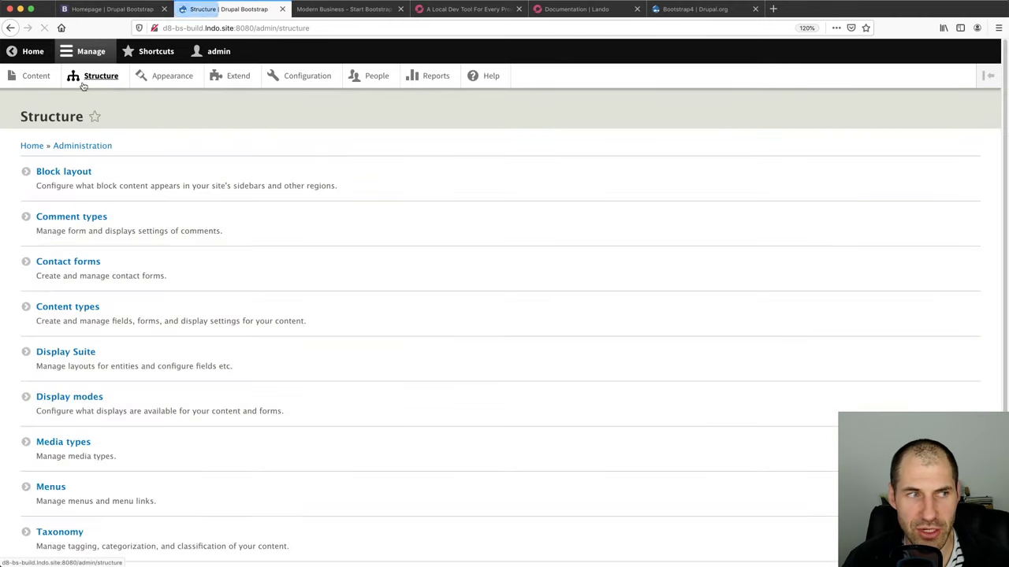
click(64, 173)
click(151, 150)
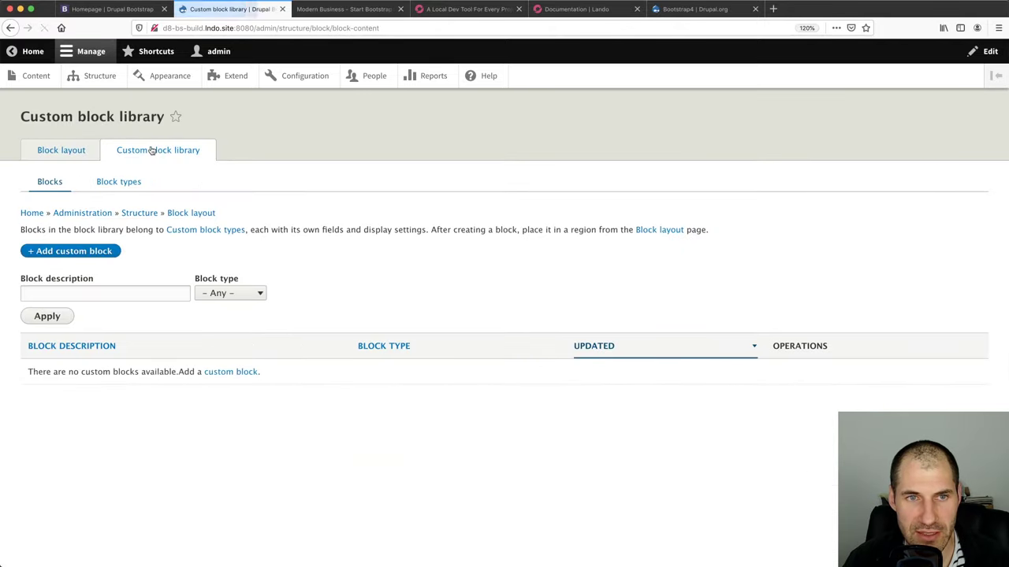
click(224, 373)
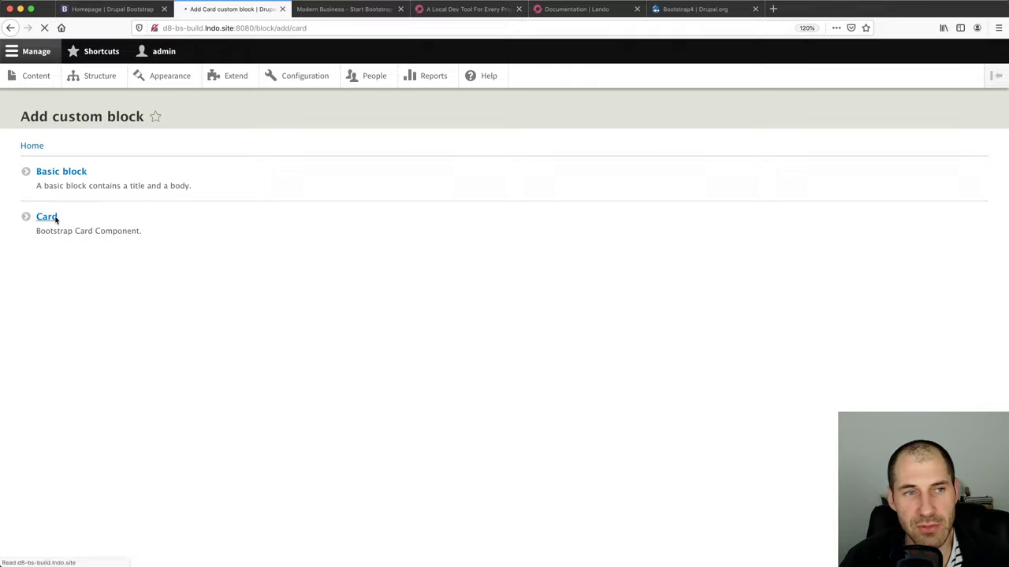
click(87, 322)
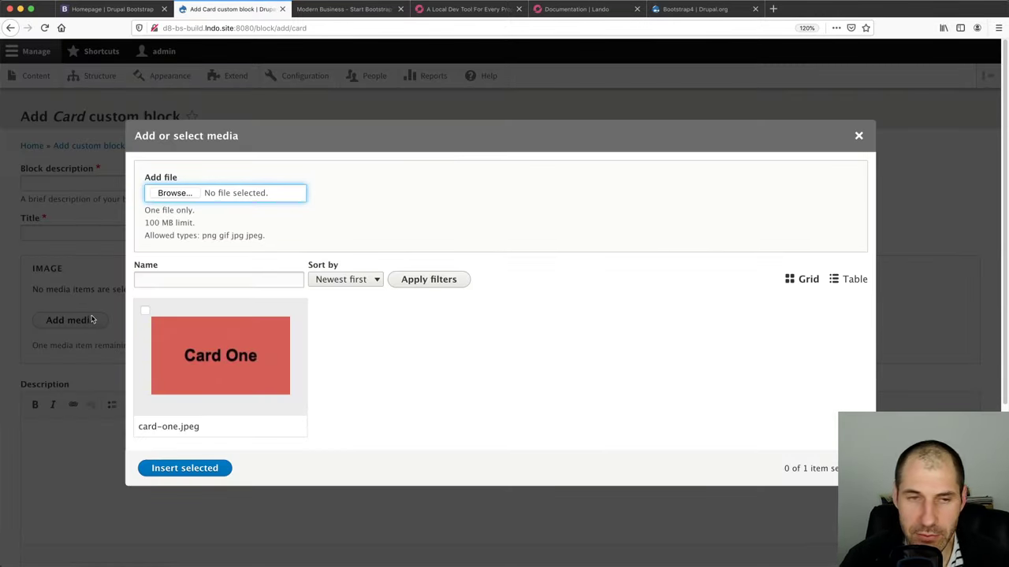
key(Escape)
click(110, 9)
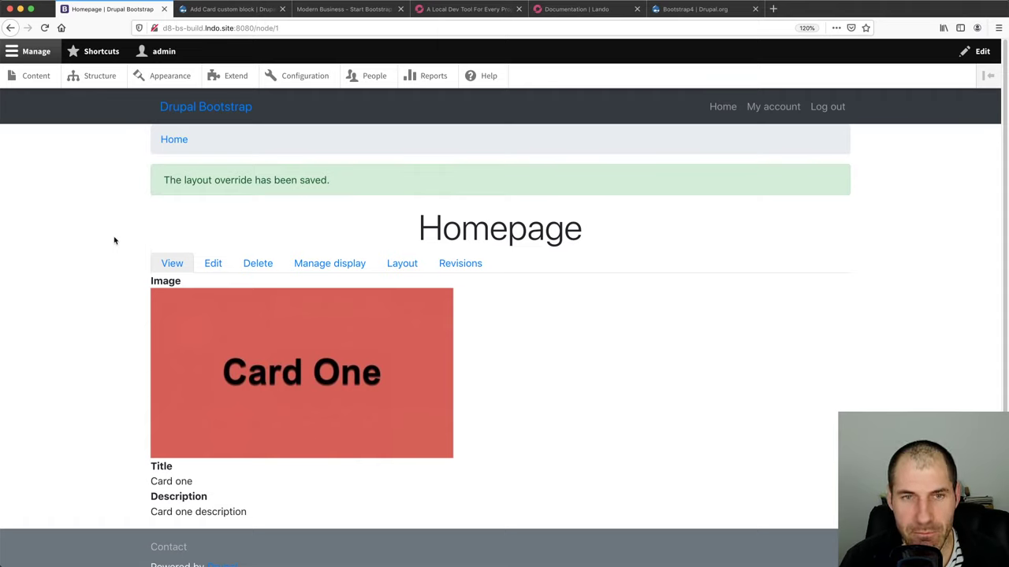
Visit the Add Card custom block form's description field, then return to the Homepage
click(204, 11)
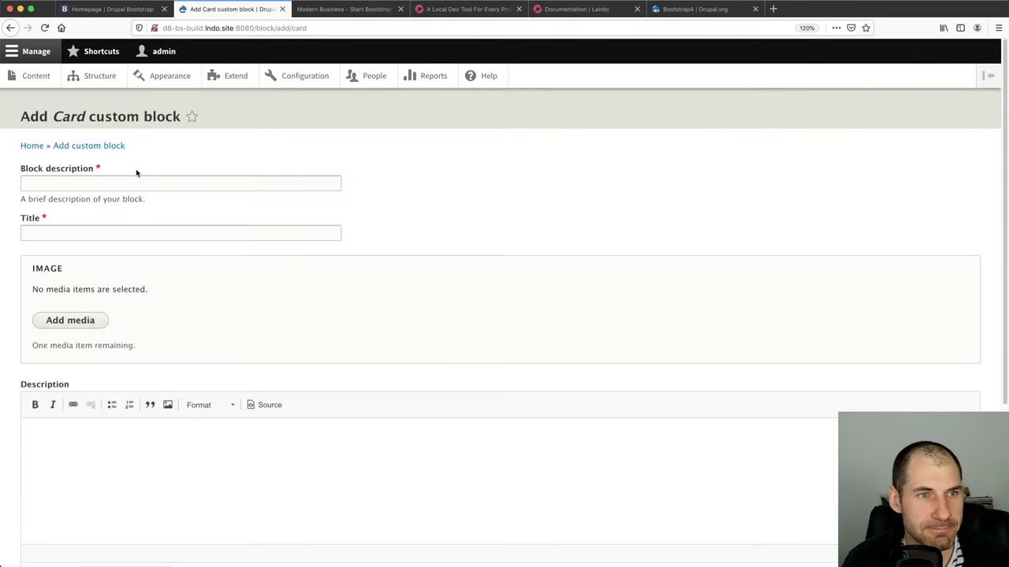
click(127, 184)
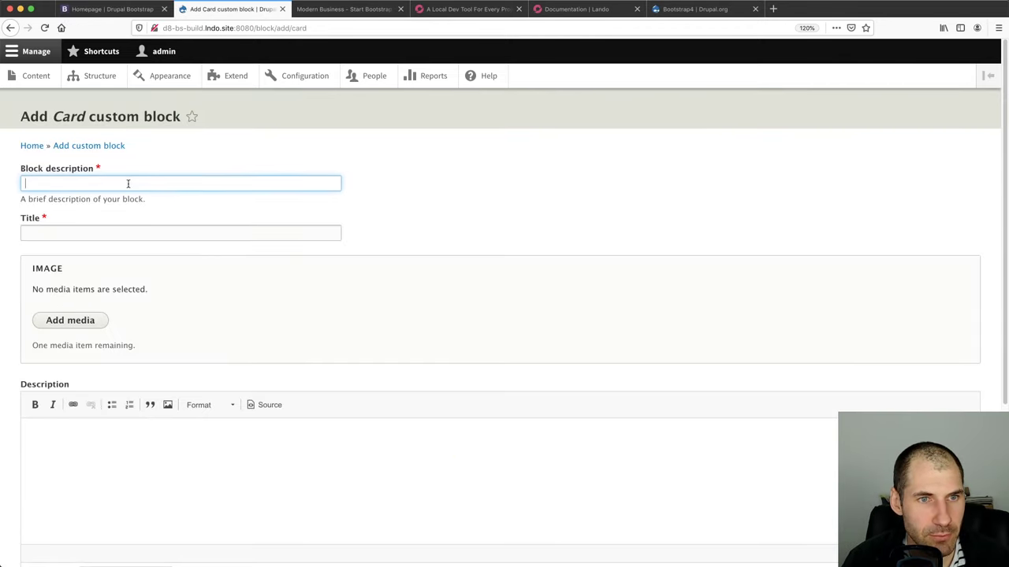
click(127, 7)
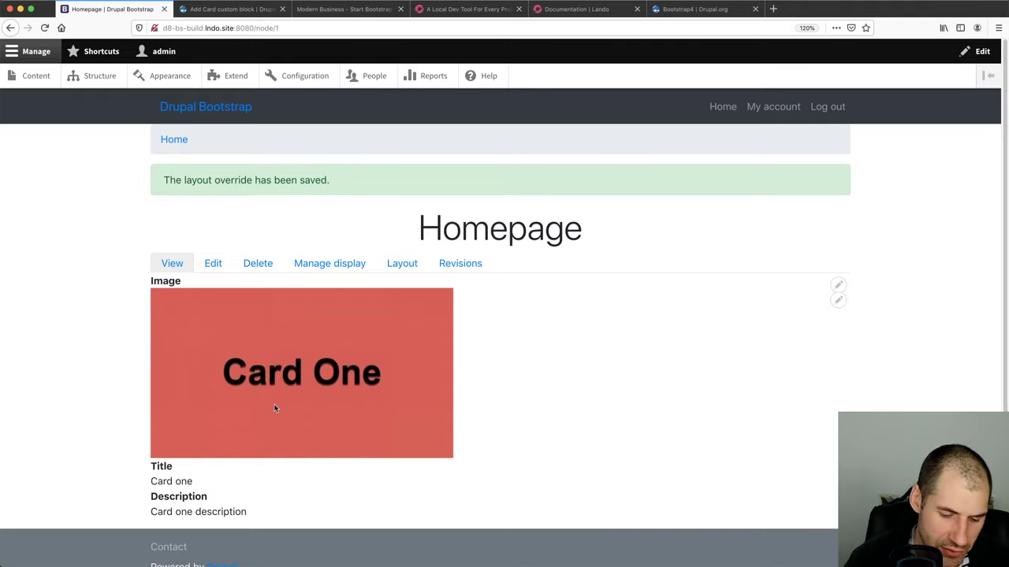
Open Firefox DevTools and select the Card One image's img tag with the element picker
key(super+alt+i)
scroll(303, 233, down, 3)
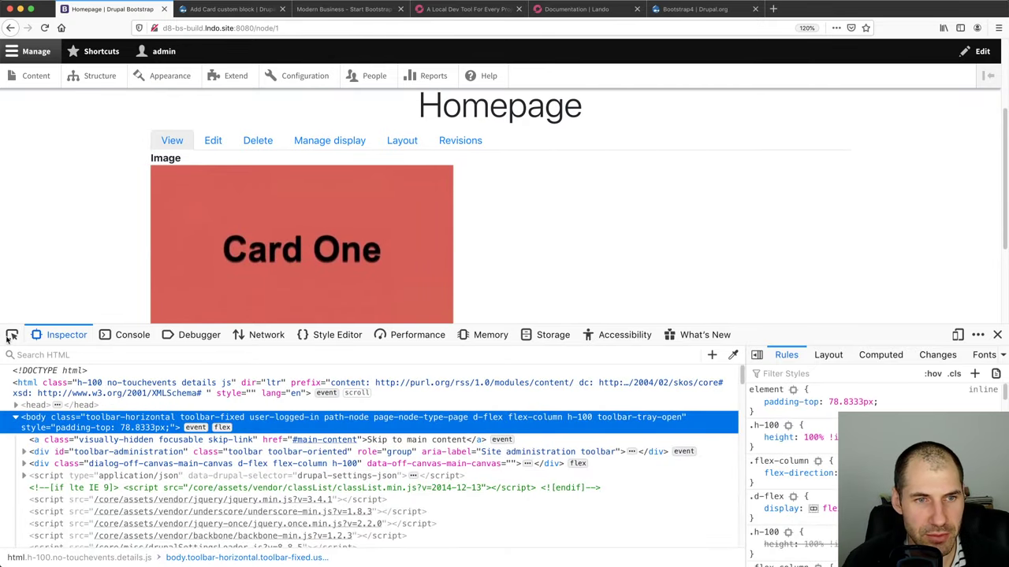
key(super+shift+c)
click(303, 230)
scroll(277, 494, up, 2)
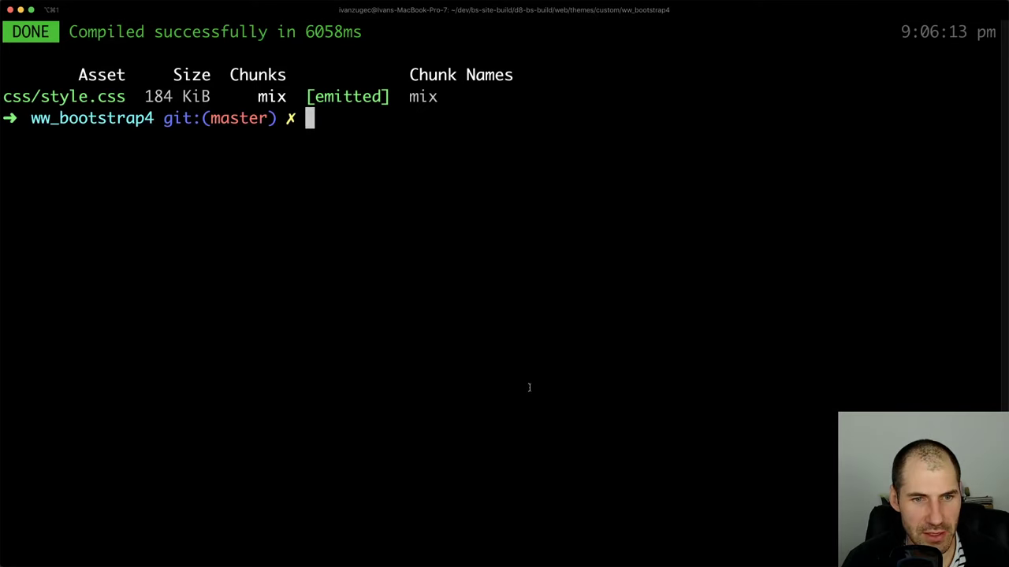
Move up from the theme folder with cd .. to the web folder and check it with pwd
text(cd)
key(BackSpace)
key(BackSpace)
text(..)
key(Return)
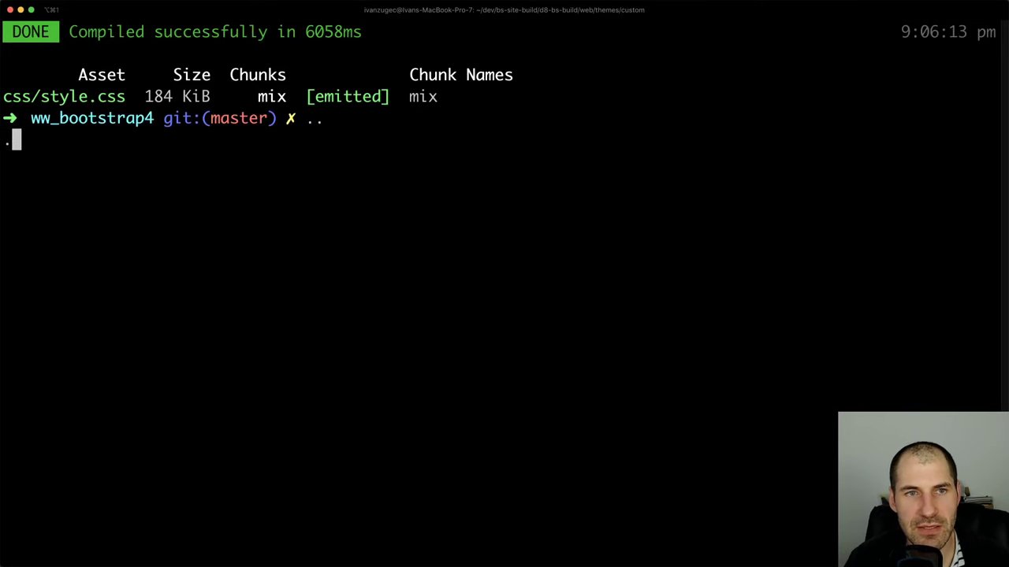
text(..)
key(BackSpace)
key(BackSpace)
text(..)
key(Return)
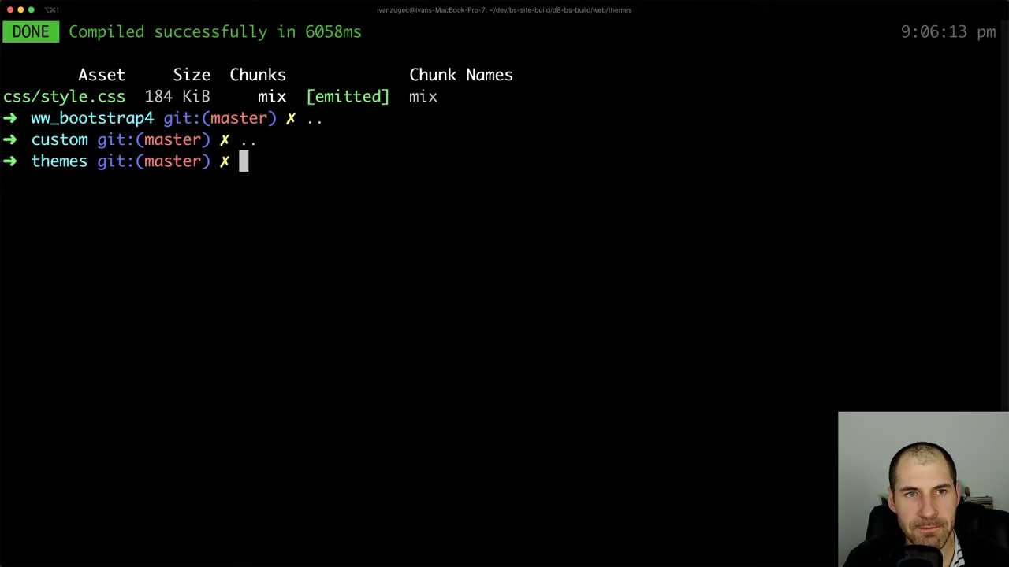
text(..)
key(Return)
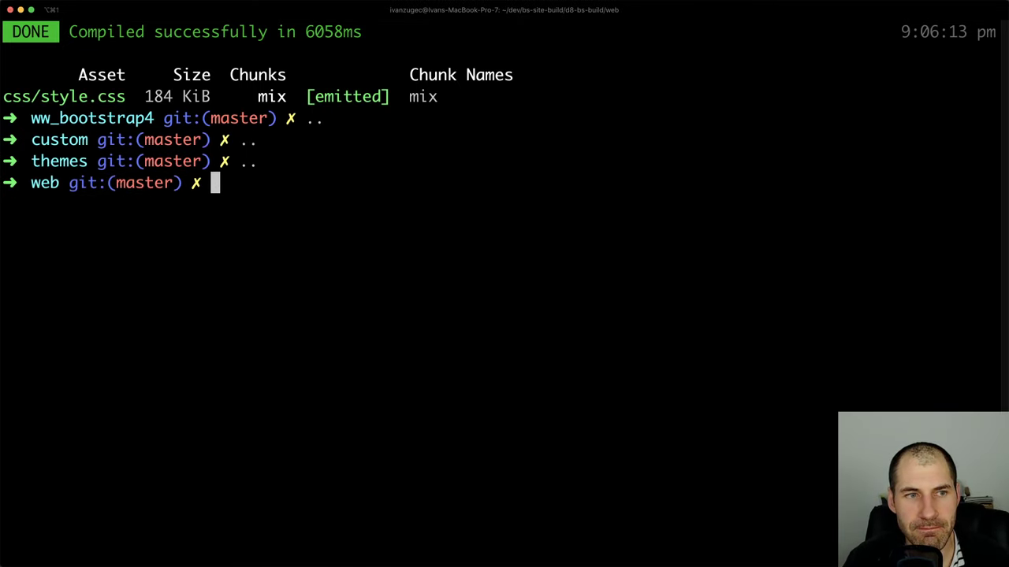
text(p)
key(BackSpace)
text(pwd)
key(Return)
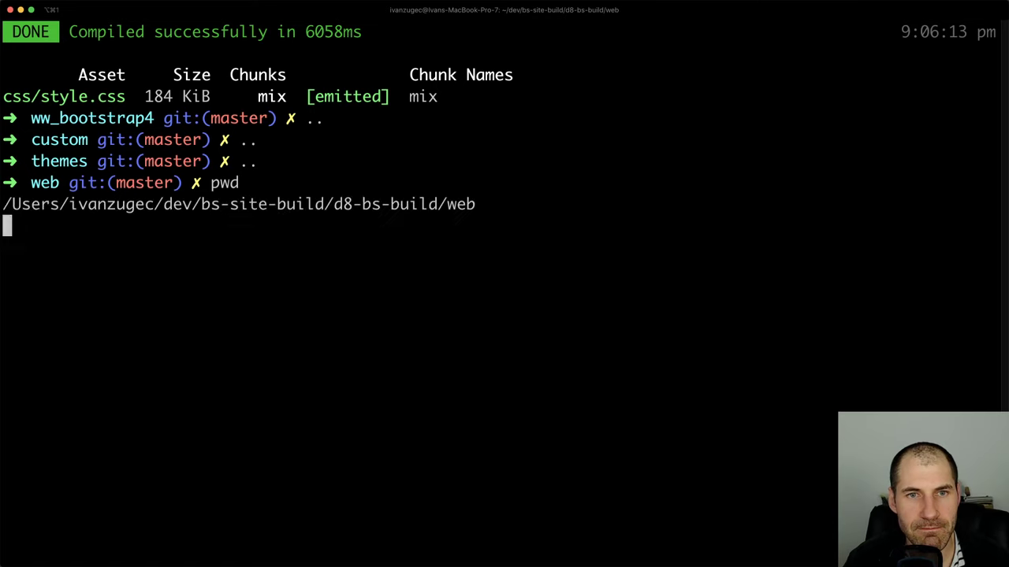
Go up to the d8-bs-build project root and run lando drush info
text(..)
key(Return)
text(l)
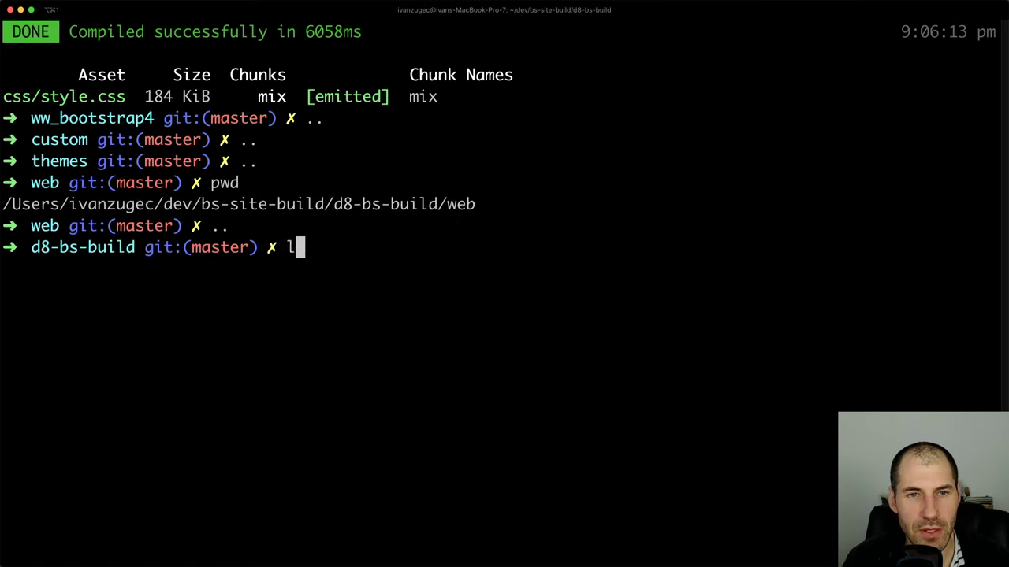
text(ando drush si)
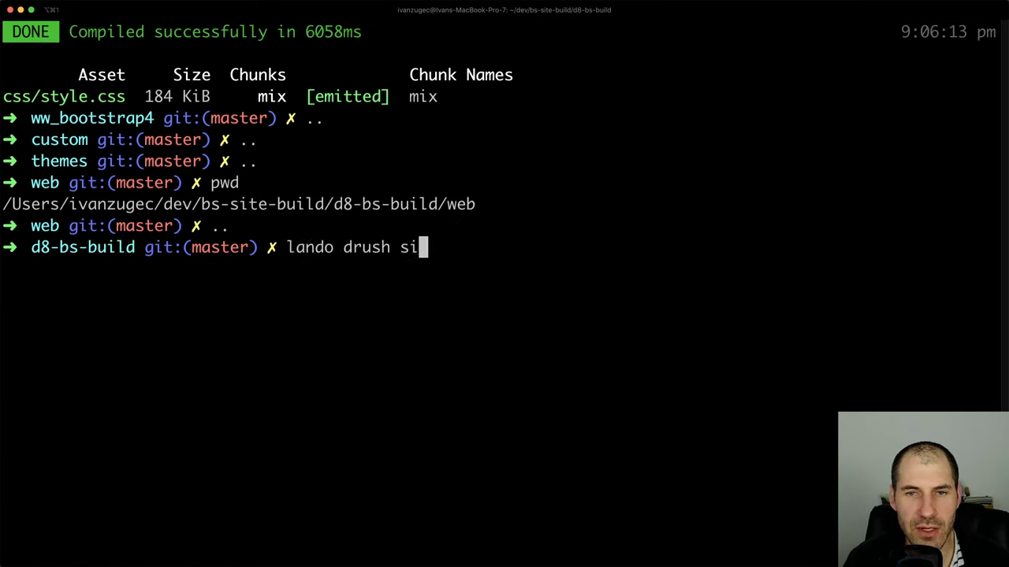
key(BackSpace)
key(BackSpace)
text(info)
key(Return)
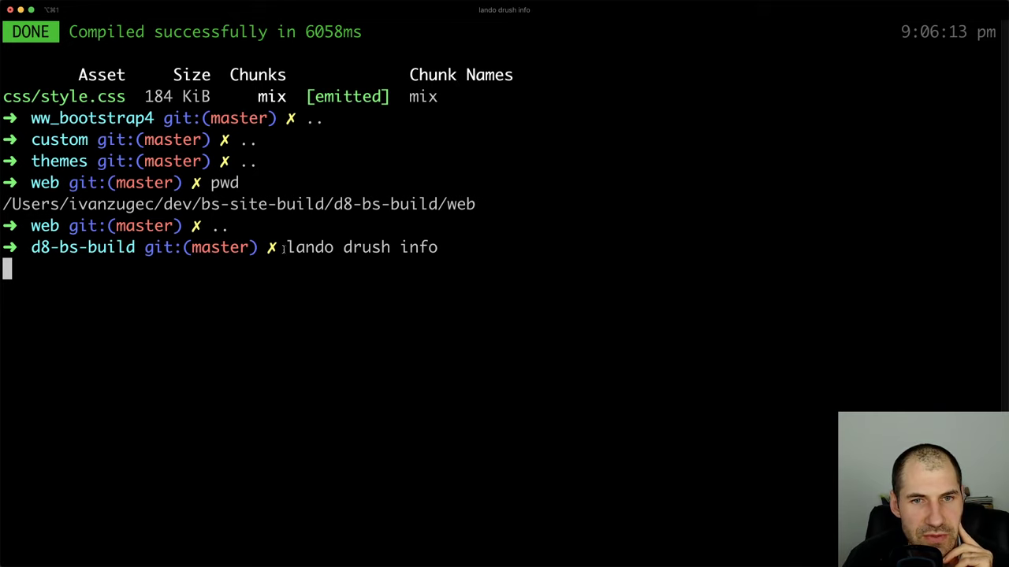
Run pwd to confirm the terminal is in the d8-bs-build project root
drag(284, 248, 439, 247)
click(422, 246)
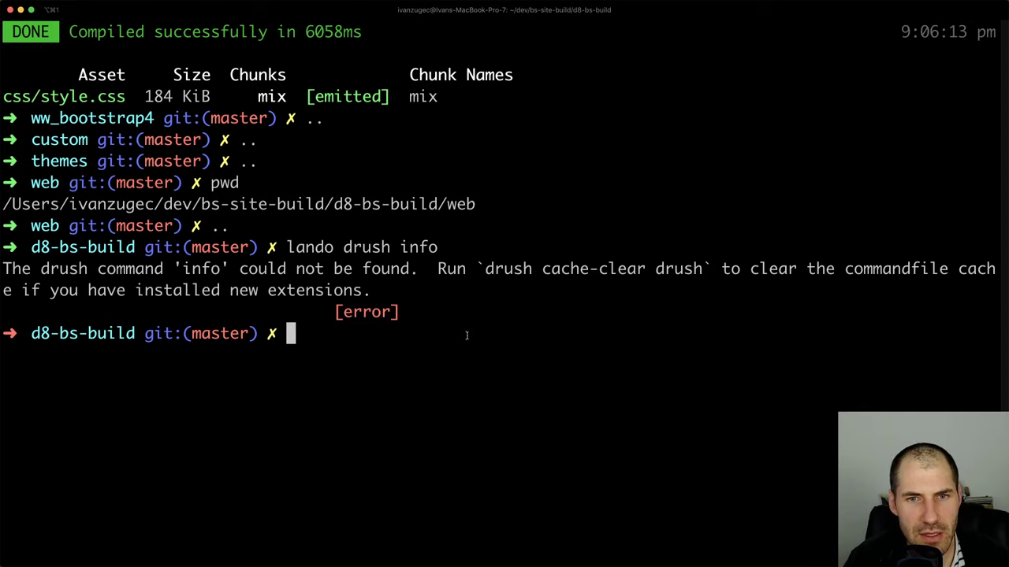
text(pwd)
key(Return)
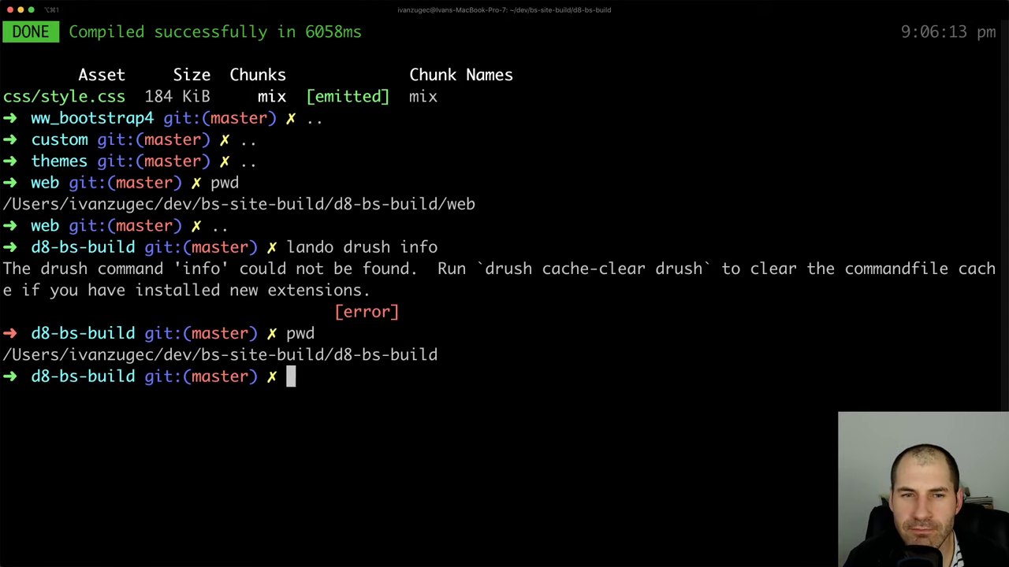
Reveal the web/sites/default folder in Finder, then close Finder and return to the terminal
key(super+Tab)
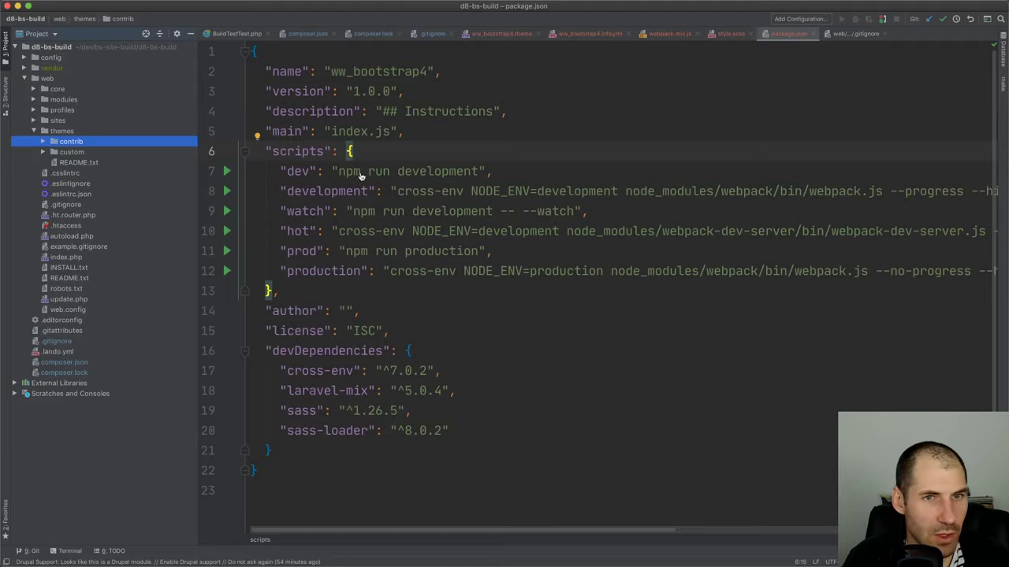
key(Down)
key(Right)
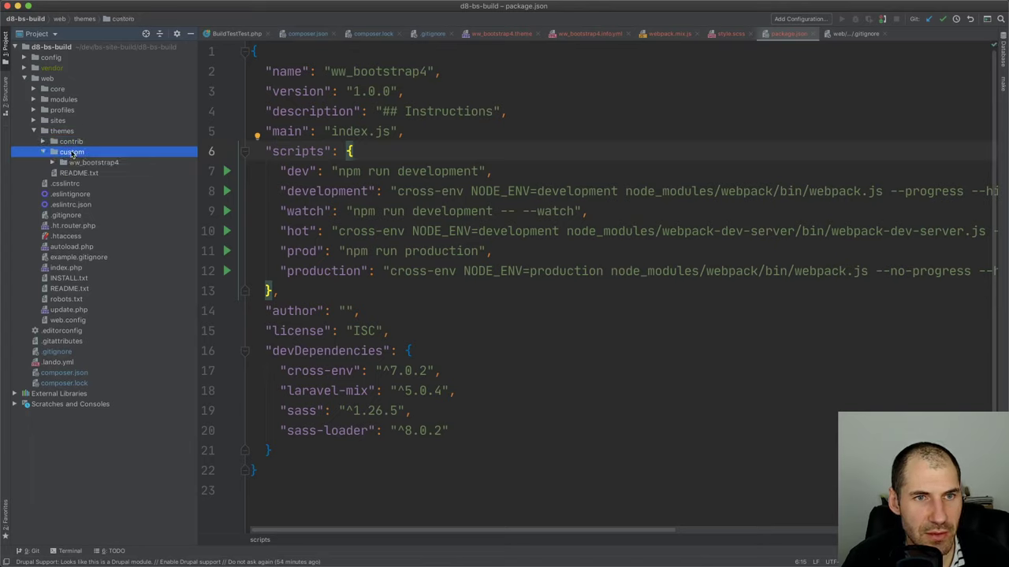
double_click(59, 121)
click(73, 132)
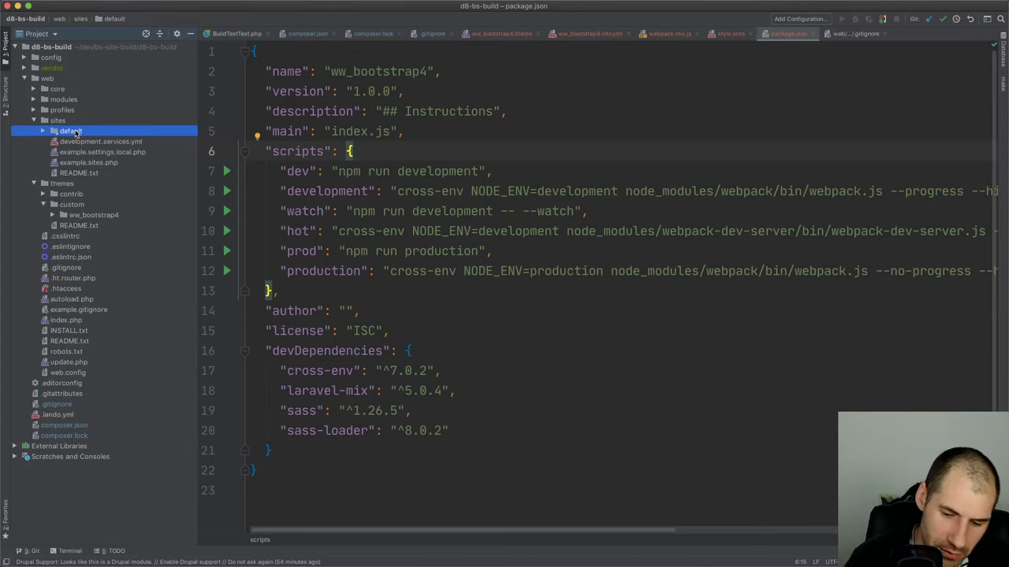
key(alt+F1)
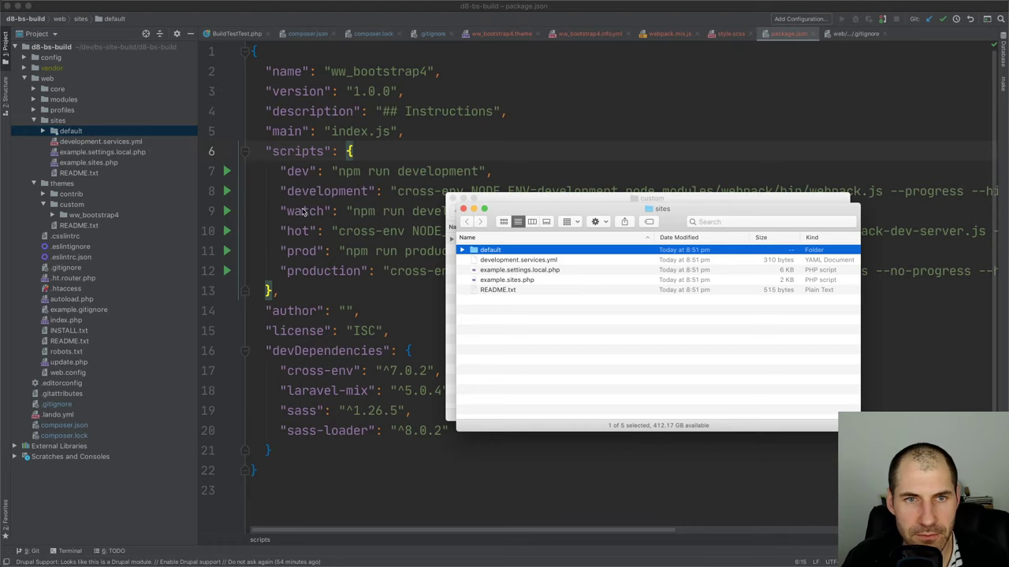
key(super+w)
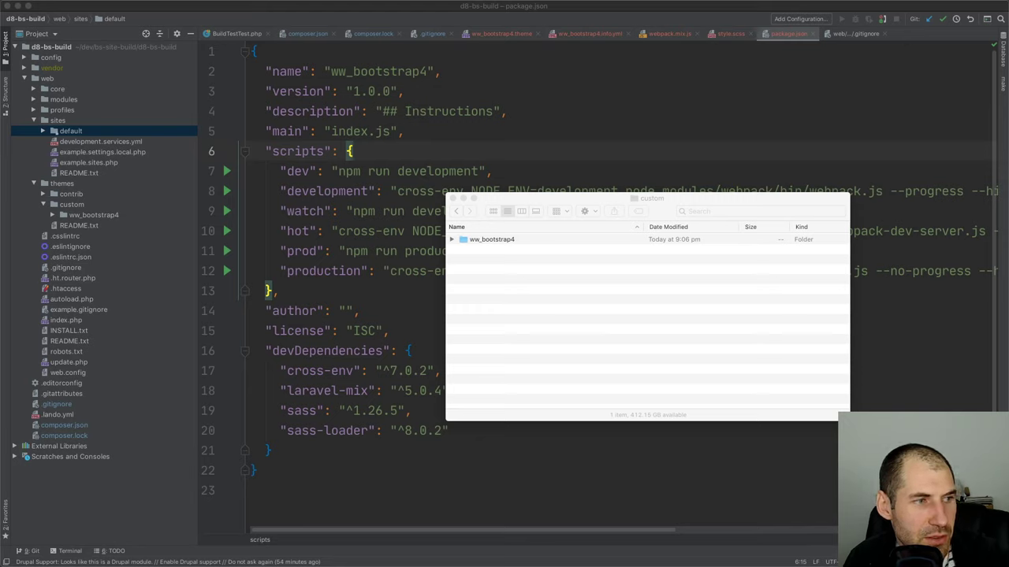
key(super+Tab)
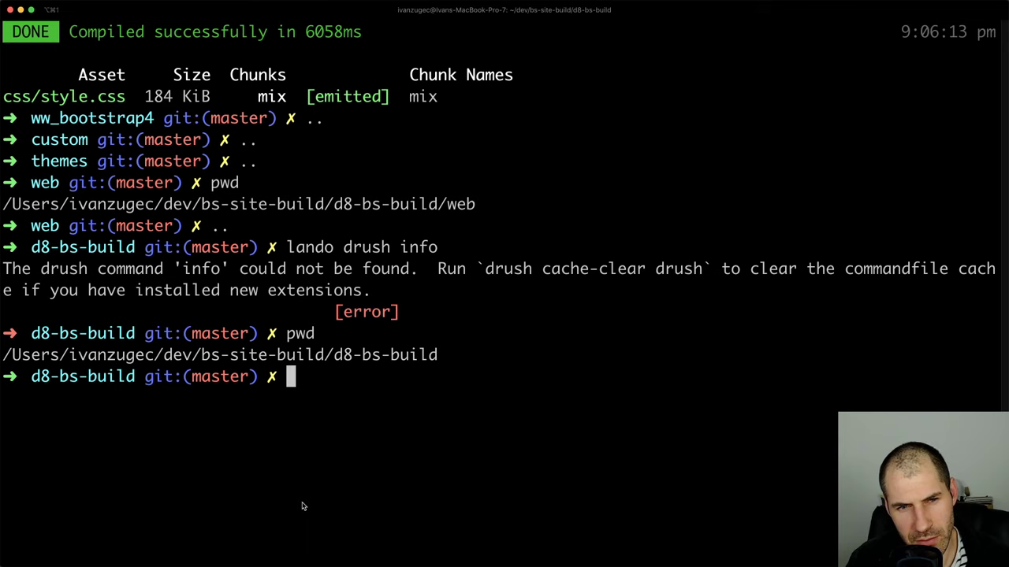
Confirm the project root with pwd, then run composer require drush/drush
text(pwd)
key(Return)
text(composer r)
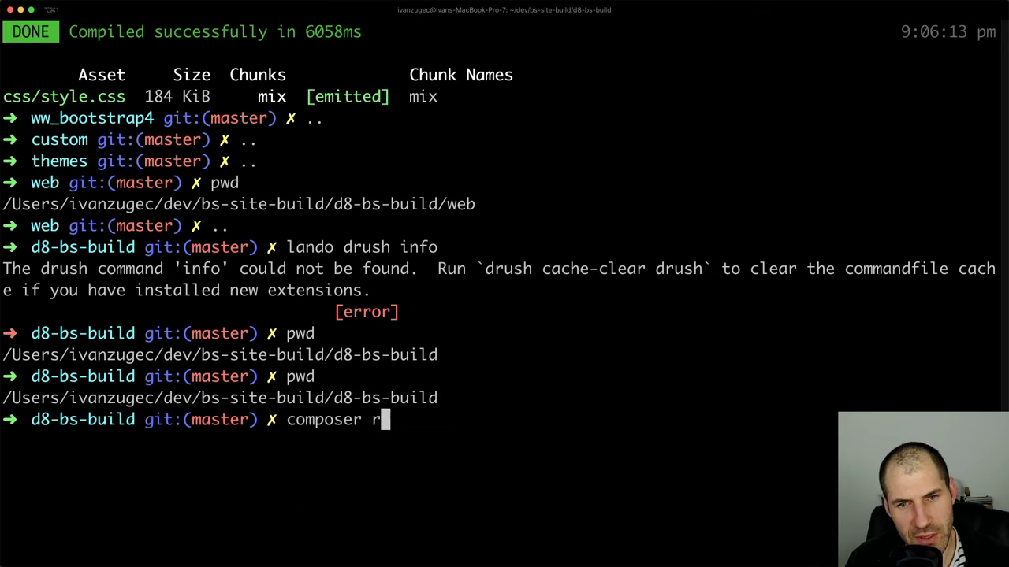
text(equire drupa)
key(BackSpace)
key(BackSpace)
key(BackSpace)
key(BackSpace)
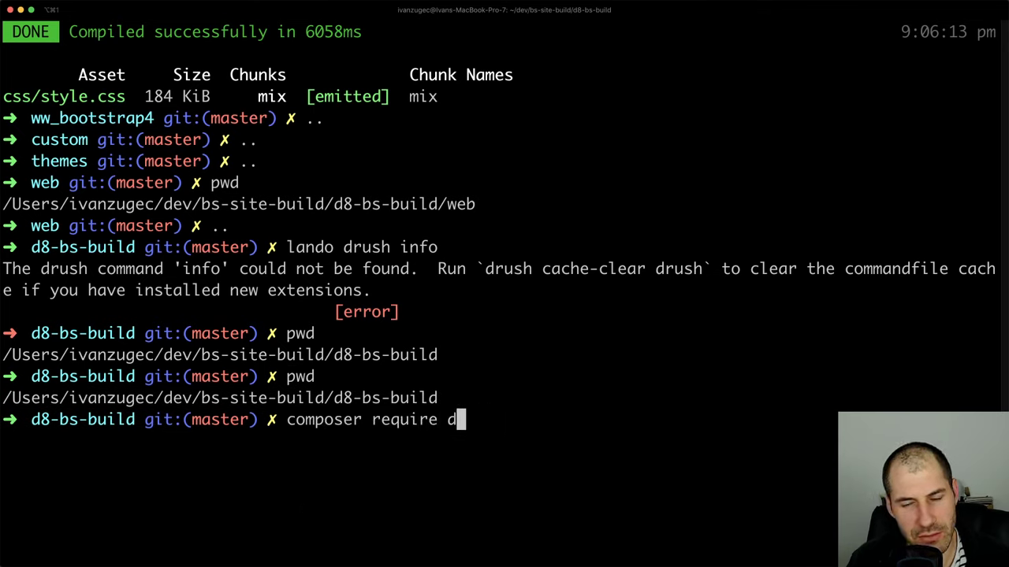
text(rush/drush)
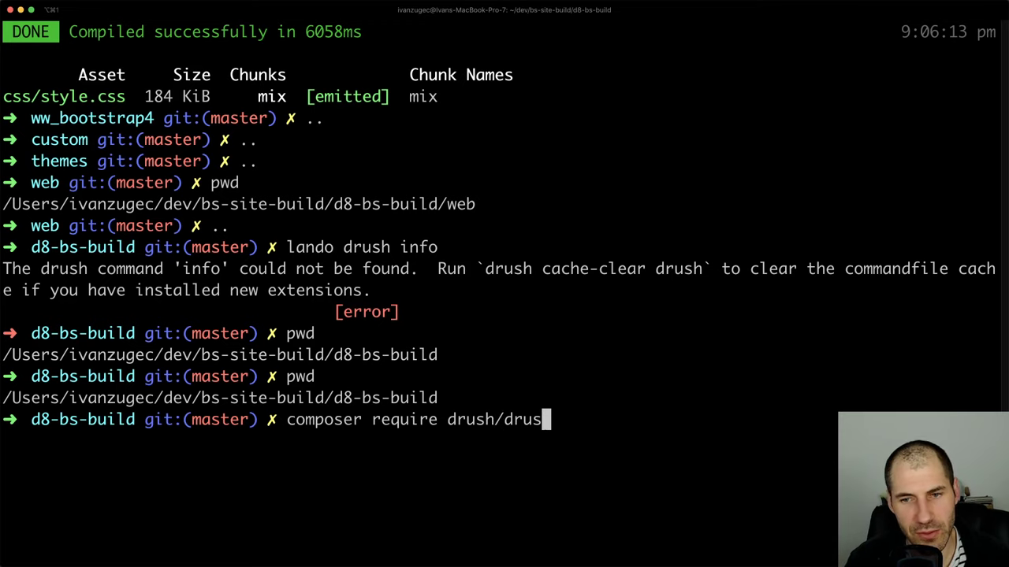
key(Return)
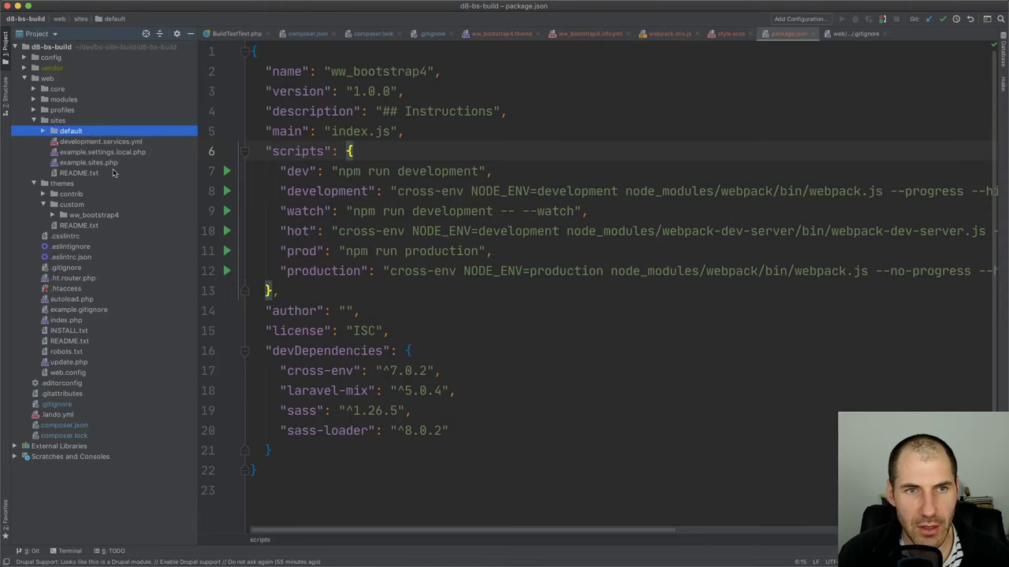
Expand vendor and vendor/symfony in the Project tree to browse the Symfony packages
click(74, 121)
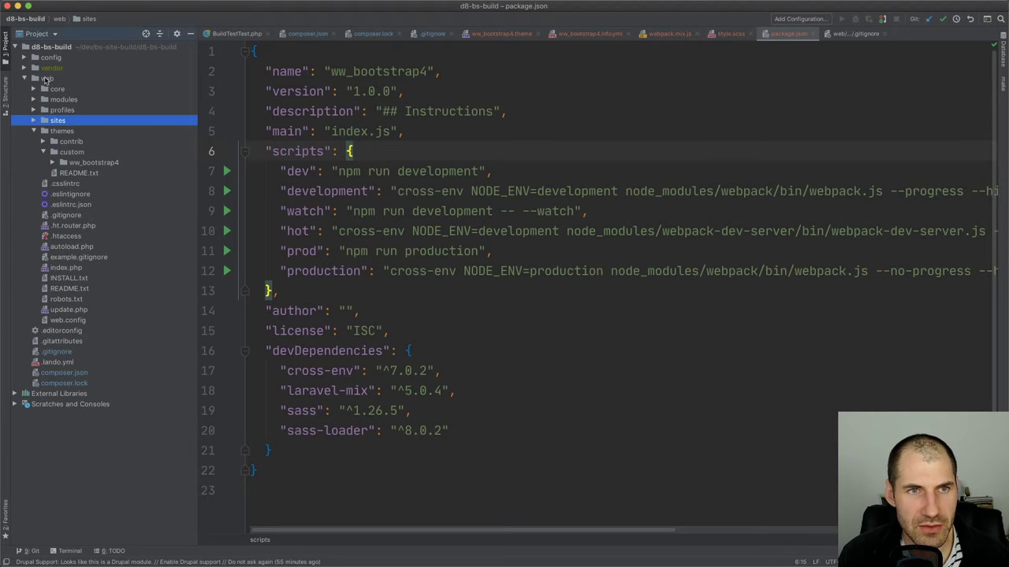
double_click(49, 68)
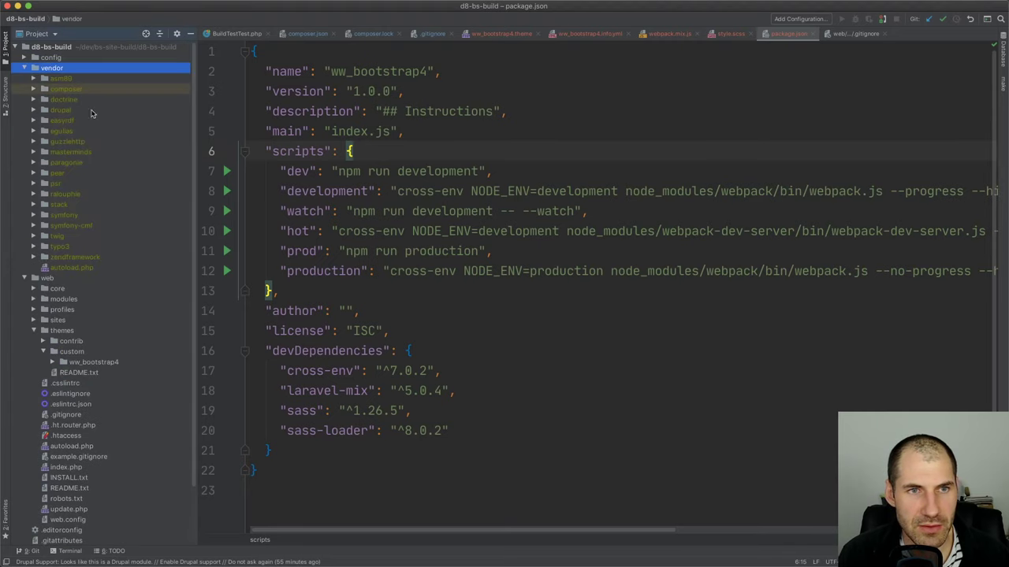
click(77, 216)
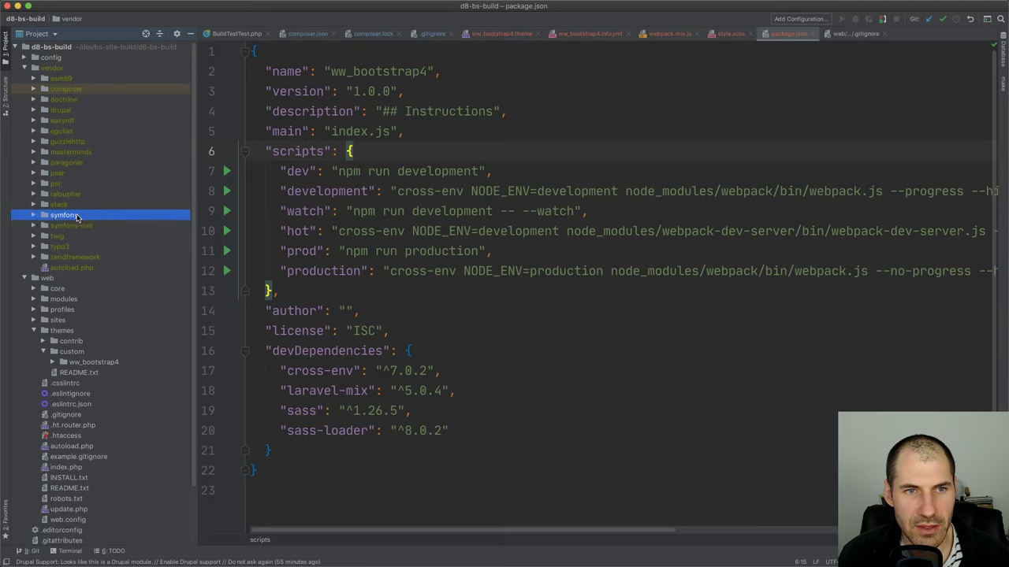
double_click(77, 216)
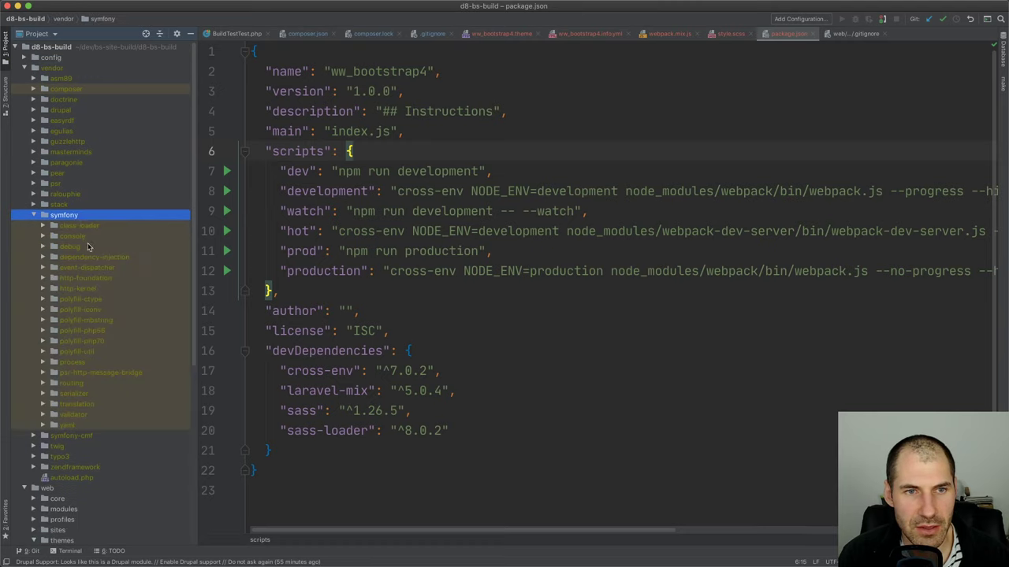
click(93, 267)
double_click(89, 216)
double_click(89, 216)
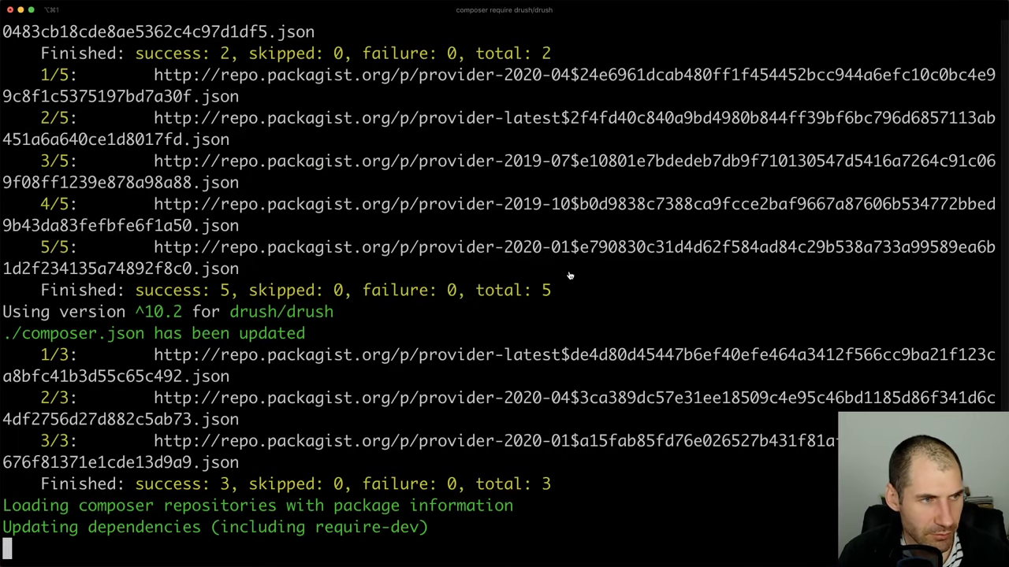
key(super+Tab)
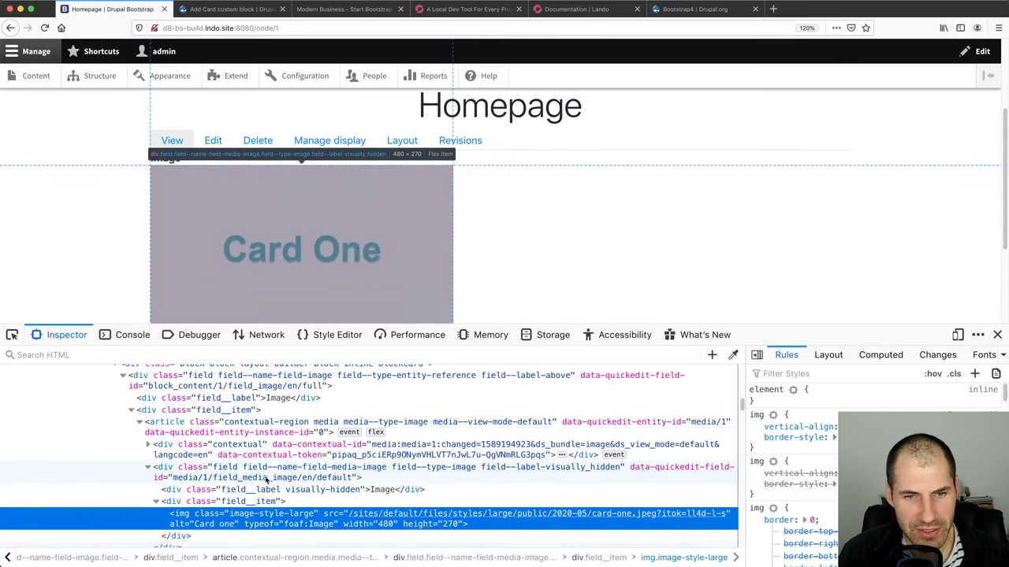
Leave full screen and drag the Bootstrap Cards docs tab into the Drupal Homepage window
scroll(307, 429, down, 2)
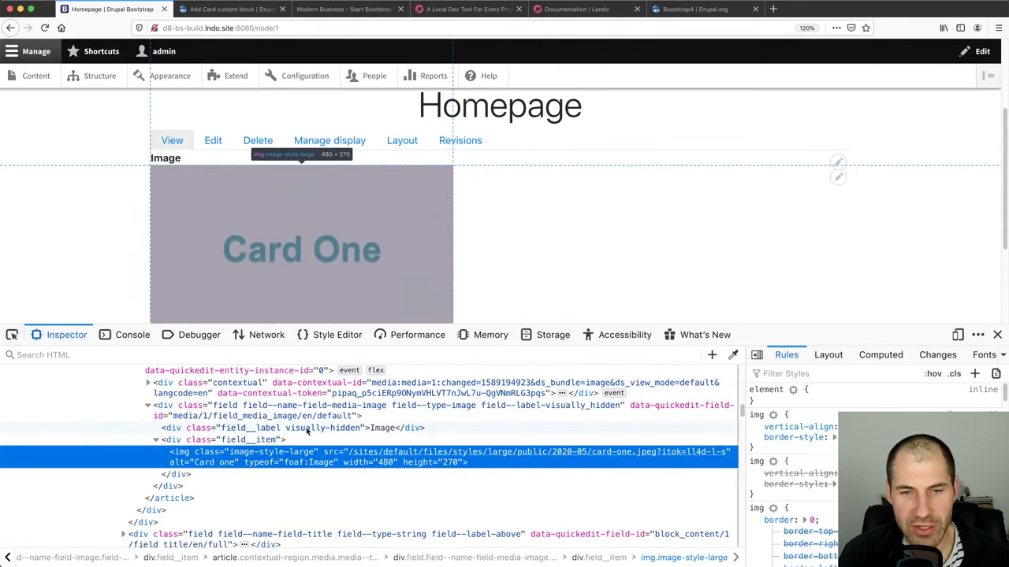
scroll(299, 425, up, 2)
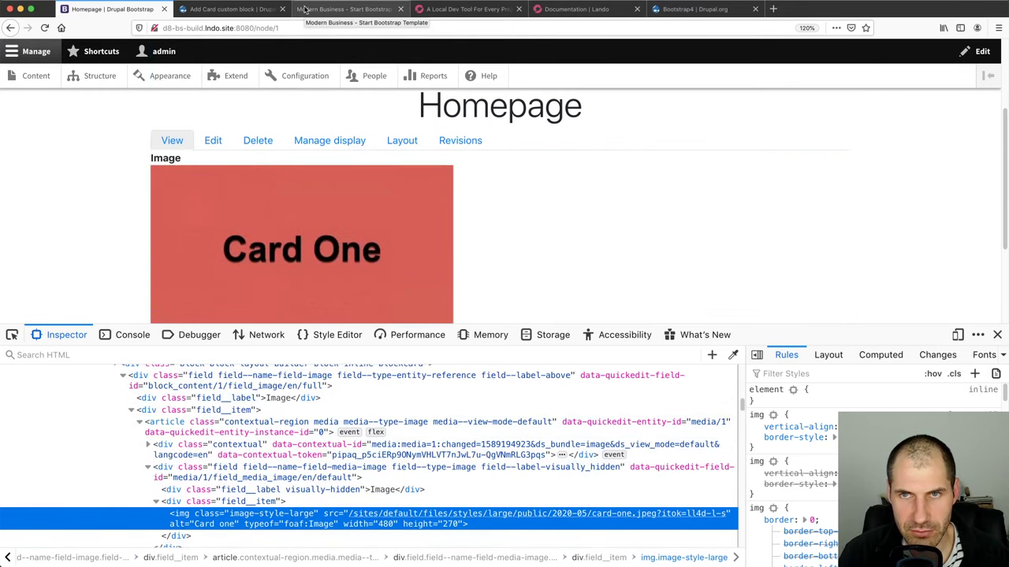
key(ctrl+Left)
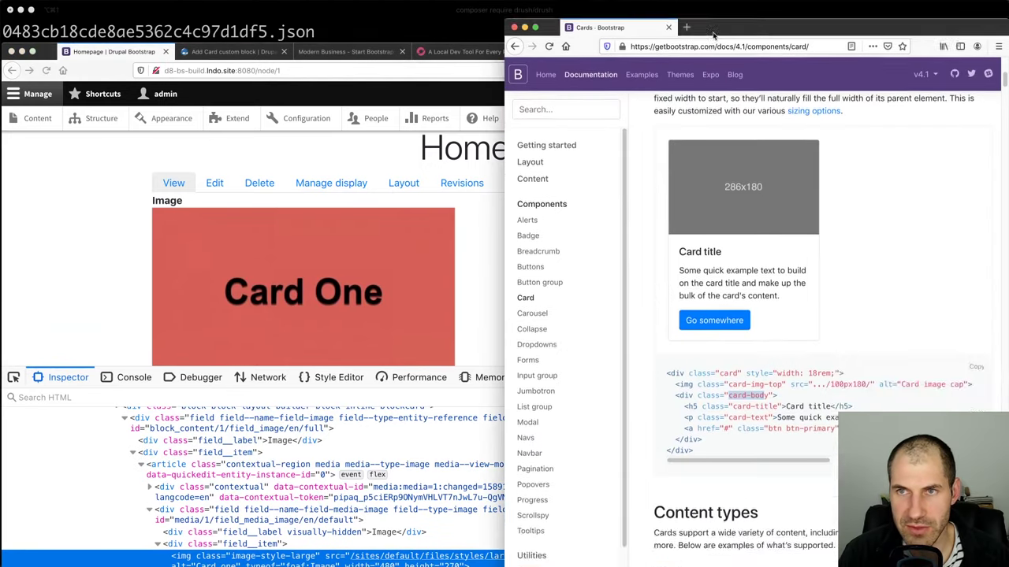
drag(631, 27, 825, 51)
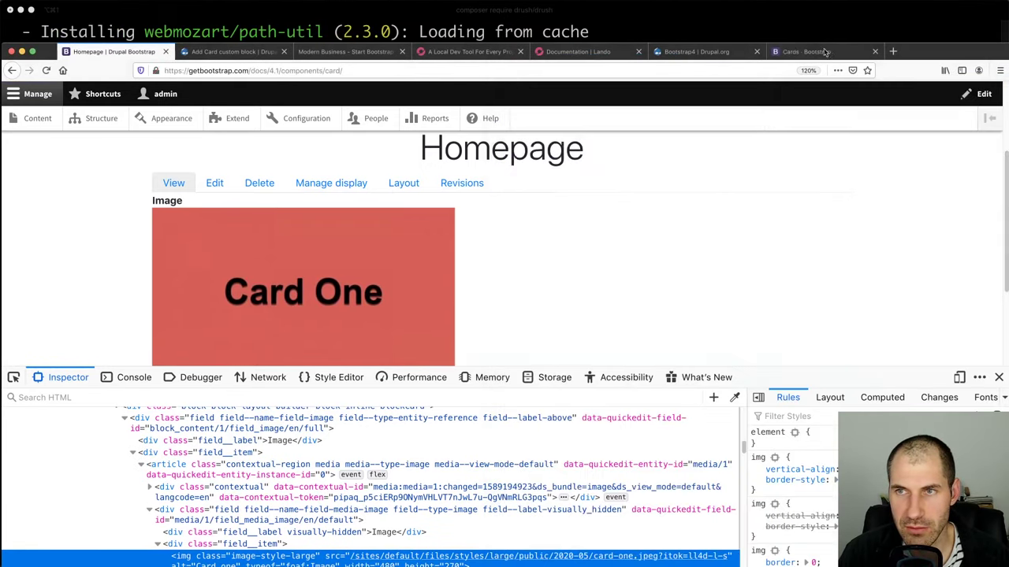
Scroll the Composer output and highlight the symfony/filesystem v4.4.8 install line
key(ctrl+Right)
key(ctrl+Right)
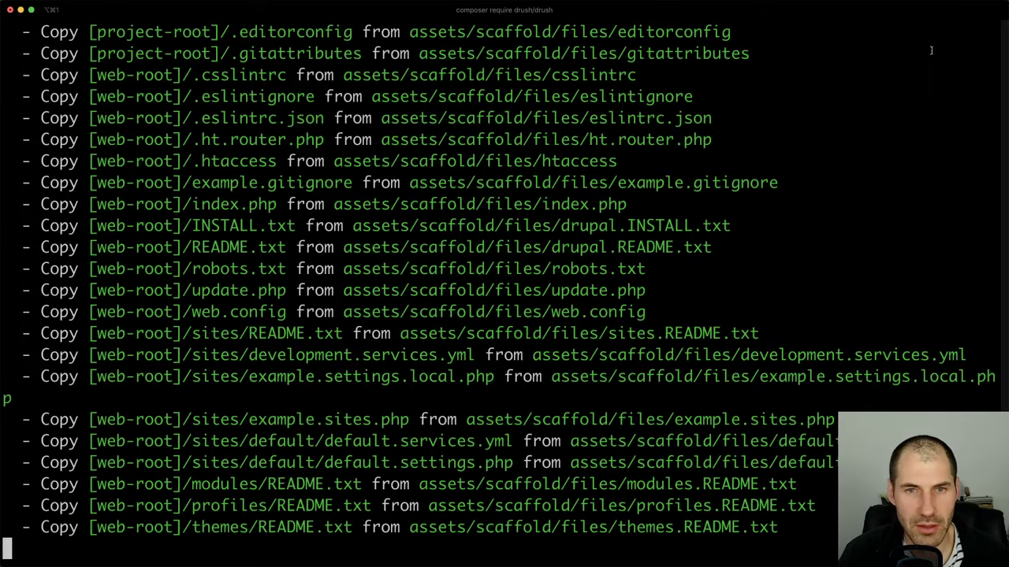
scroll(267, 325, up, 5)
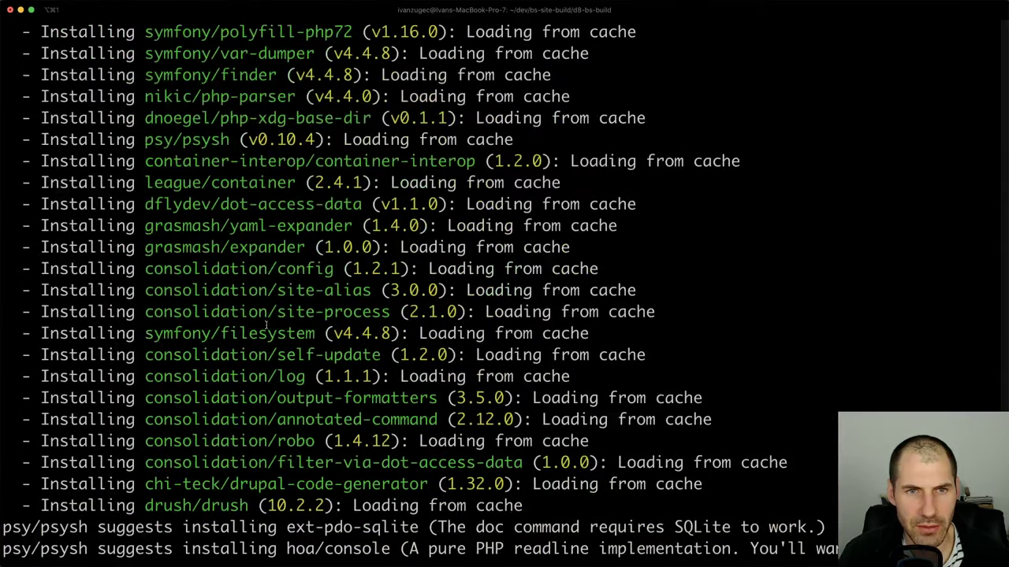
scroll(267, 326, up, 3)
scroll(266, 324, down, 5)
scroll(266, 324, up, 3)
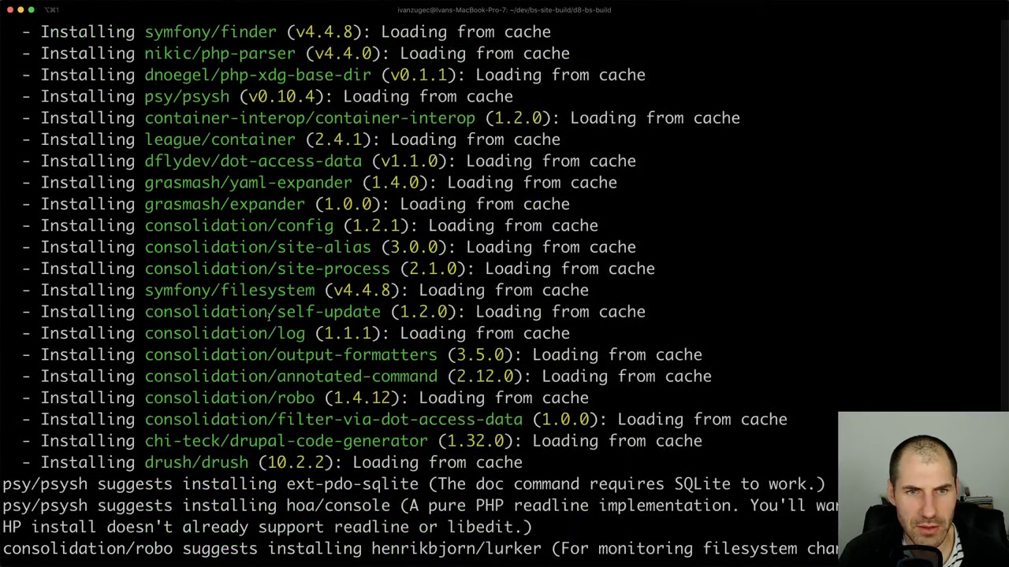
triple_click(290, 292)
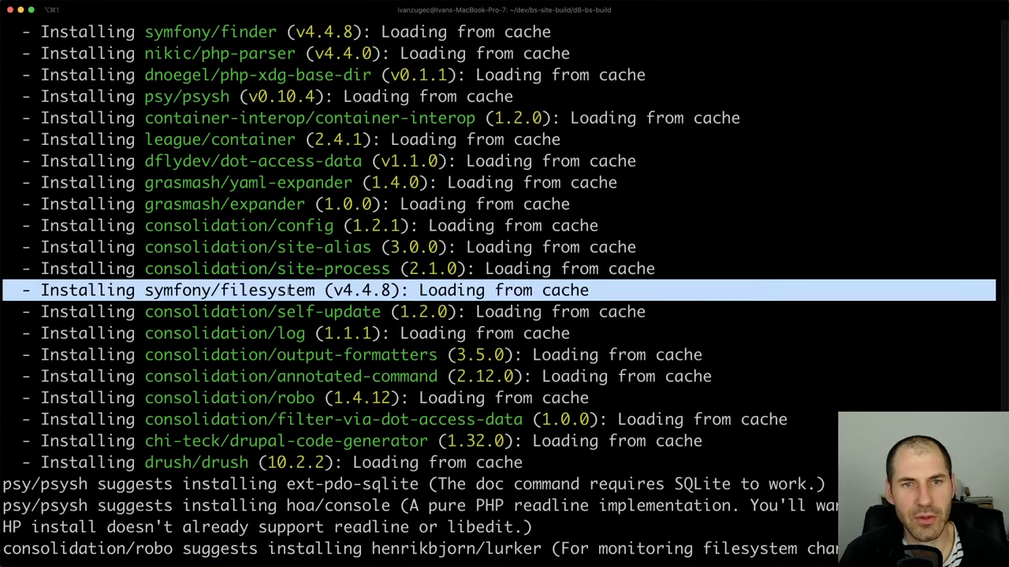
Expand vendor/symfony in the Project tree and select the new filesystem package folder
key(super+Tab)
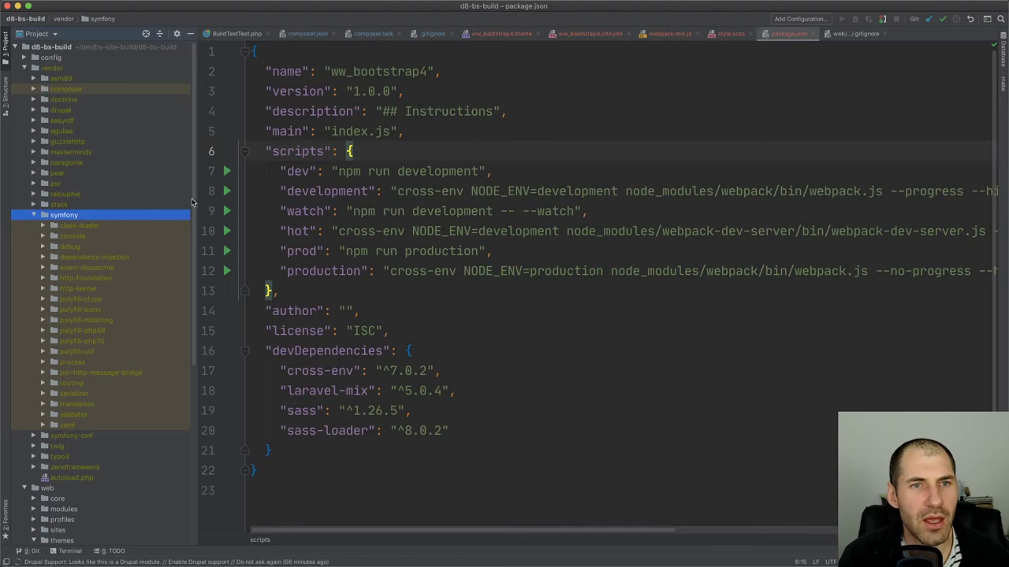
click(114, 238)
click(88, 309)
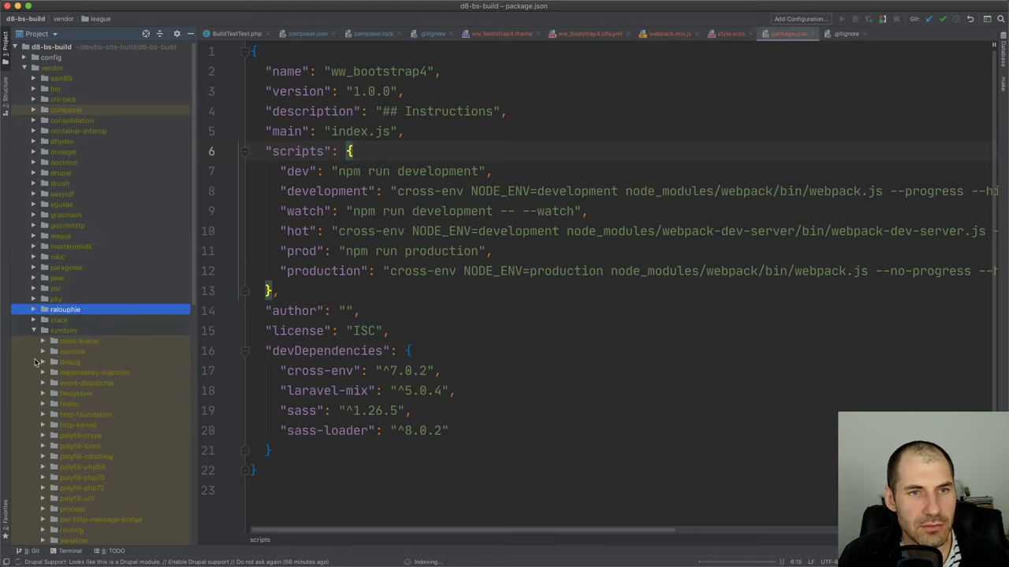
click(33, 331)
click(33, 331)
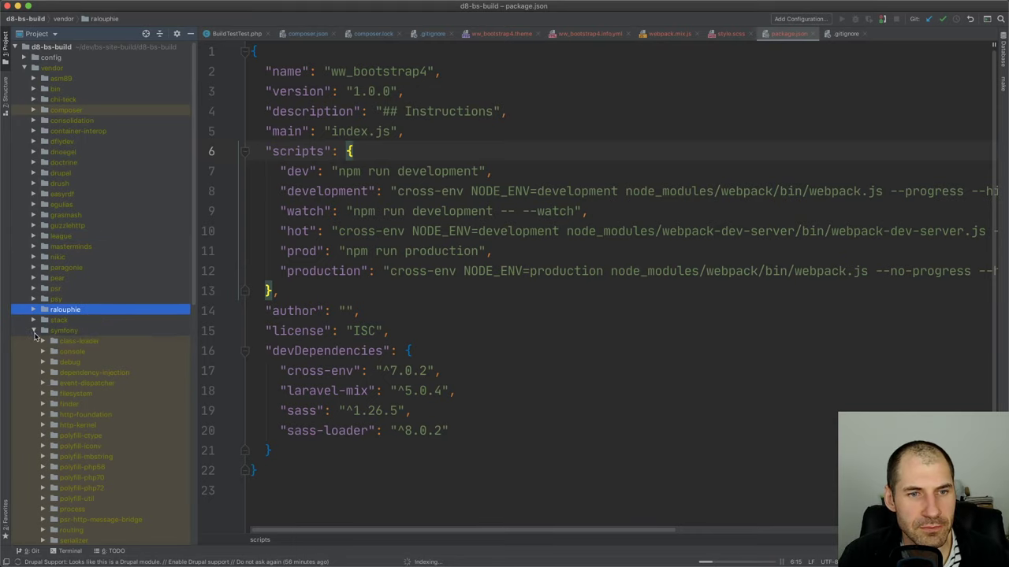
click(76, 393)
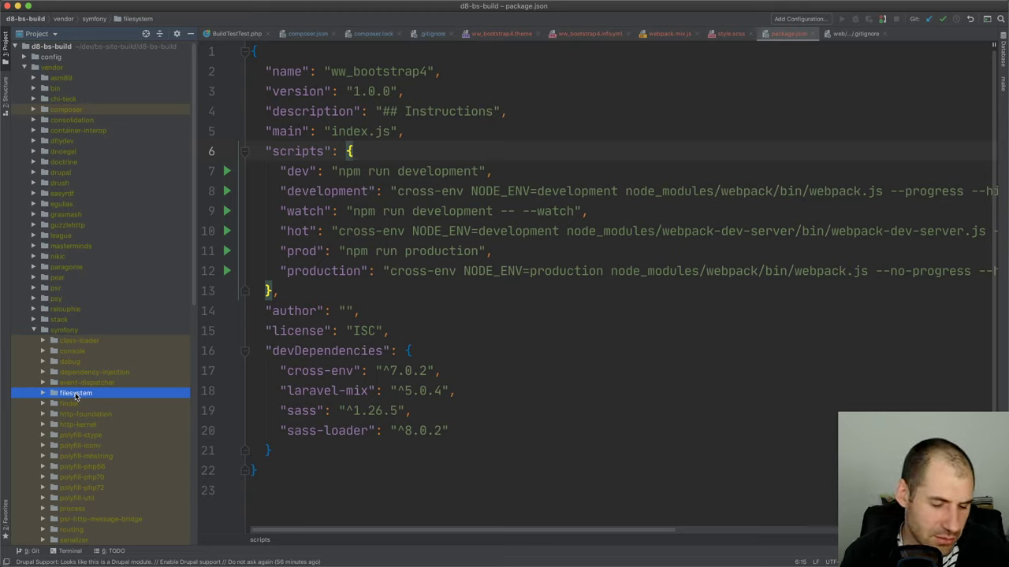
key(super+Tab)
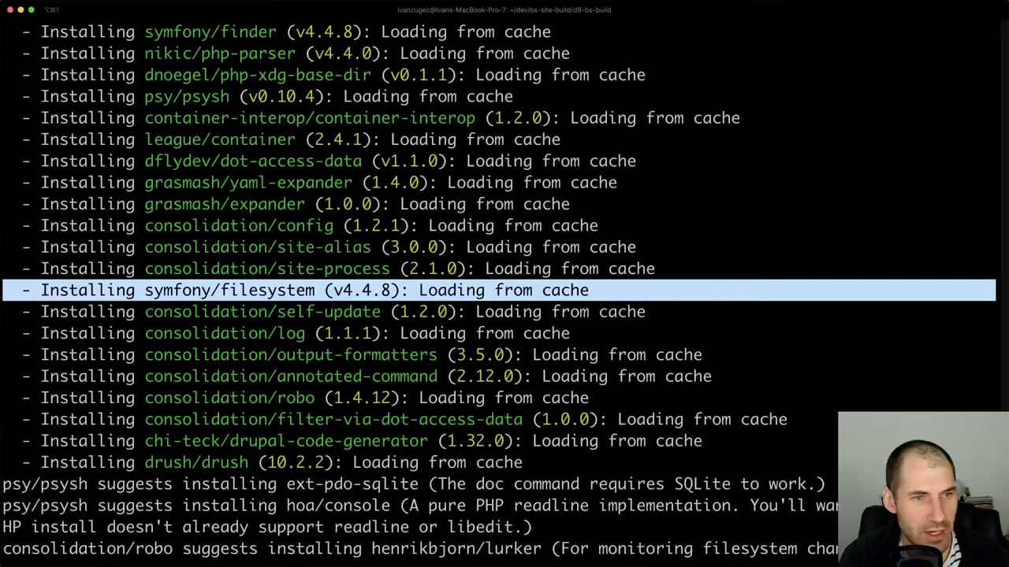
Try drush cr locally, then run lando drush info against the site
key(super+Tab)
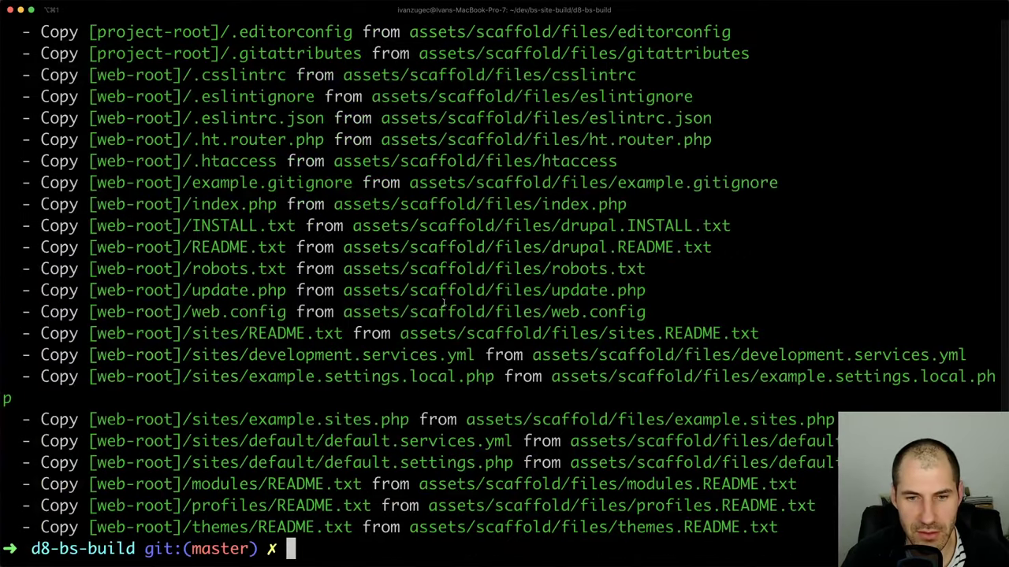
text(drush cr)
key(Return)
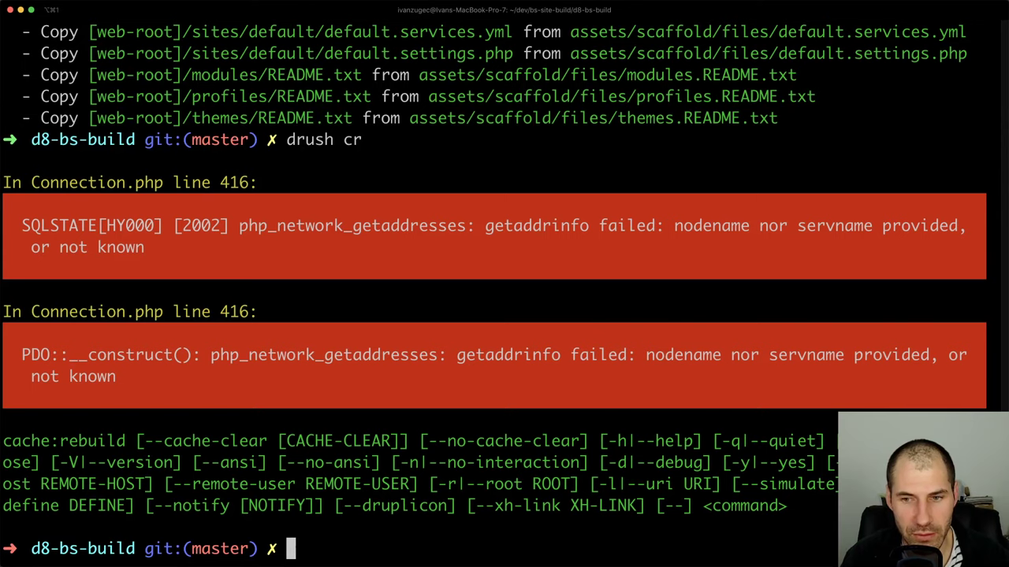
text(lando drush cr)
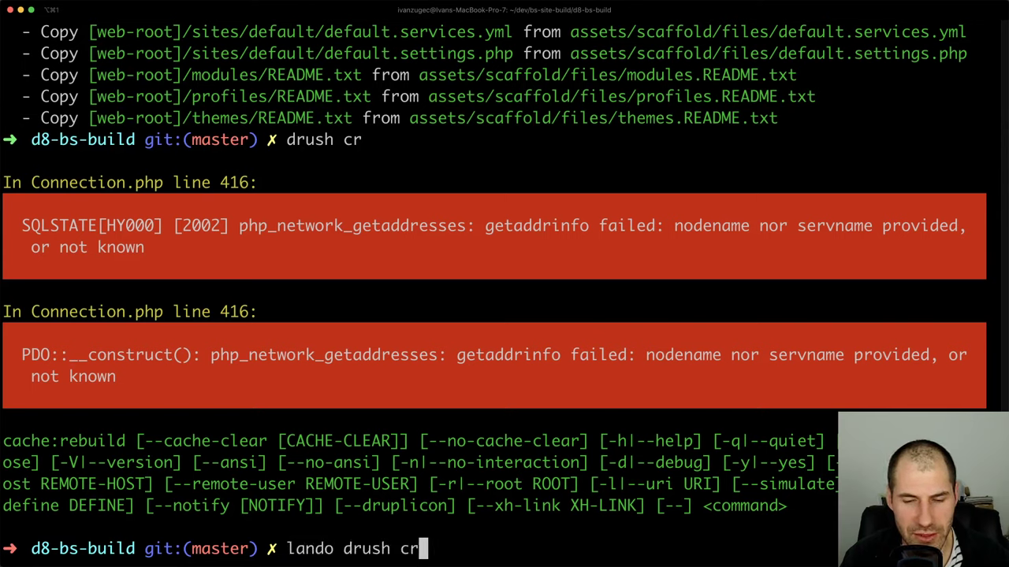
key(BackSpace)
key(BackSpace)
text(info)
key(Return)
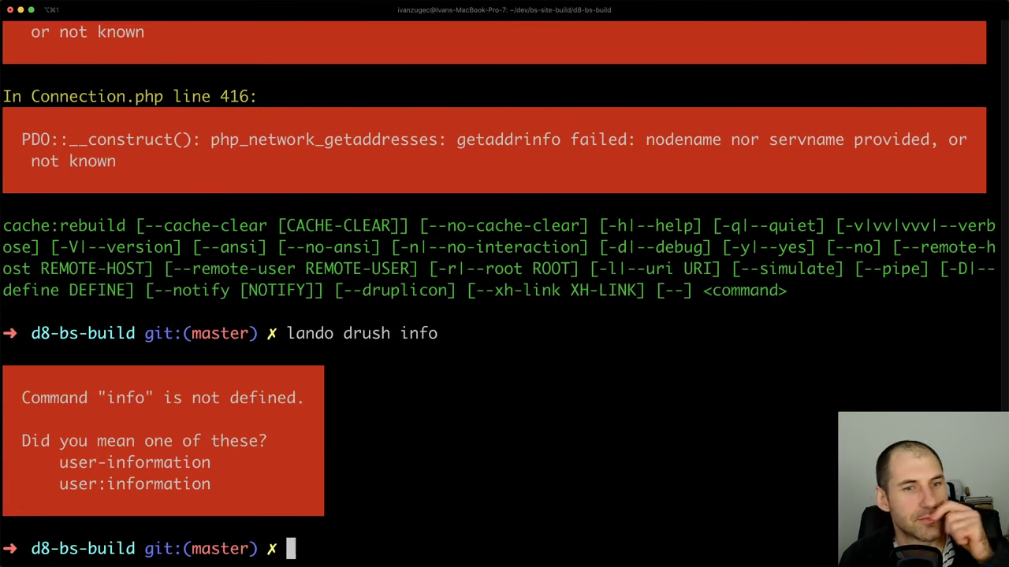
Run lando drush status, then rebuild caches with lando drush cr
key(Up)
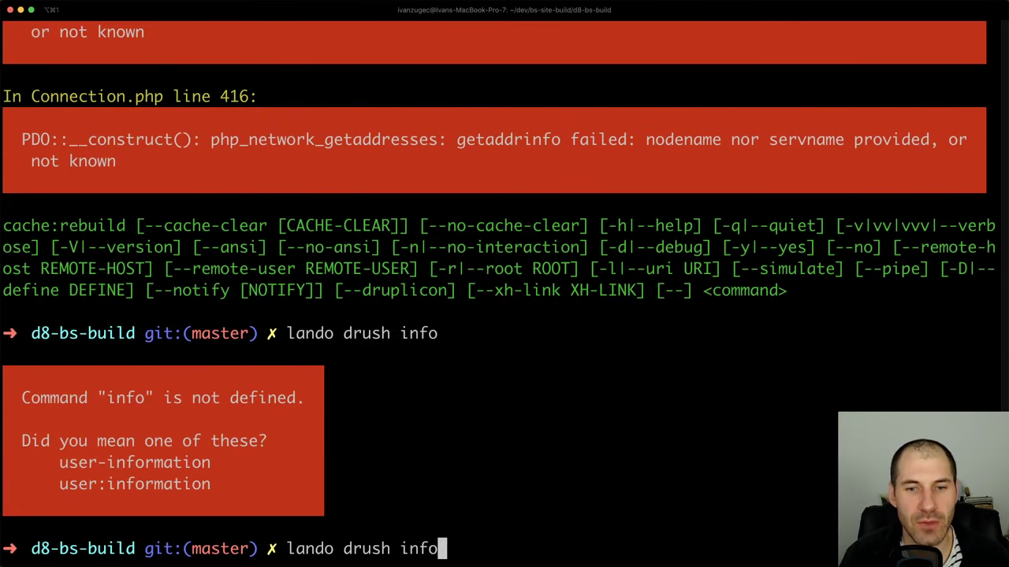
key(BackSpace)
key(BackSpace)
key(BackSpace)
key(BackSpace)
text(status)
key(Return)
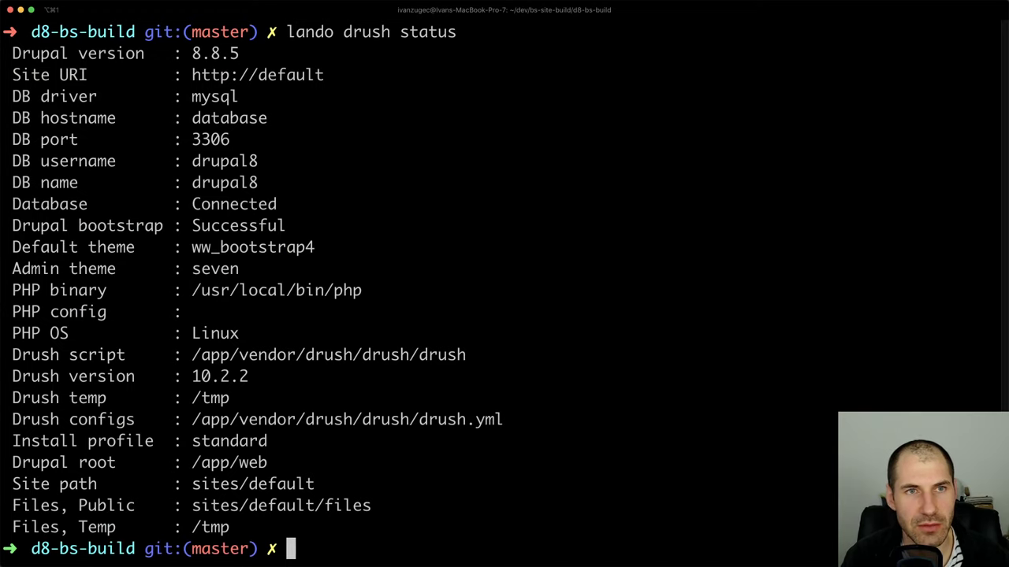
key(Up)
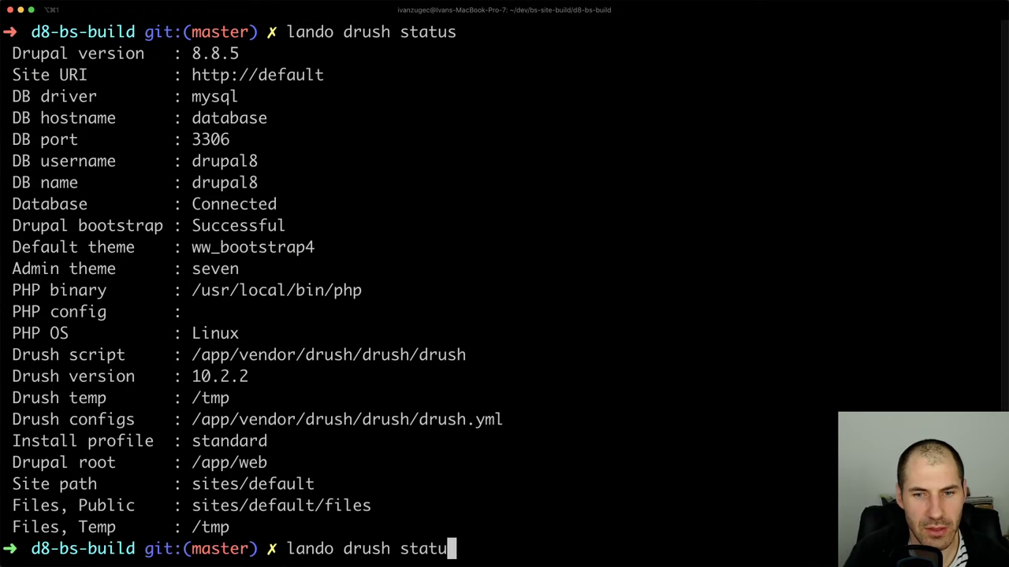
key(BackSpace)
key(BackSpace)
key(BackSpace)
key(BackSpace)
key(BackSpace)
key(BackSpace)
text(cr)
key(Return)
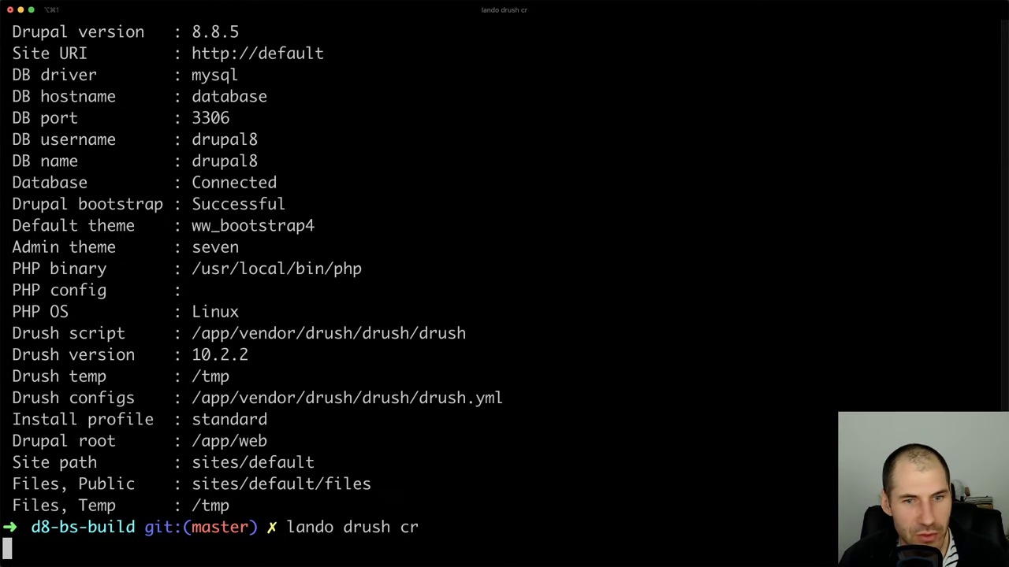
key(super+Tab)
Enlarge the developer tools panel on the Homepage tab and scroll the Inspector to the top
click(96, 11)
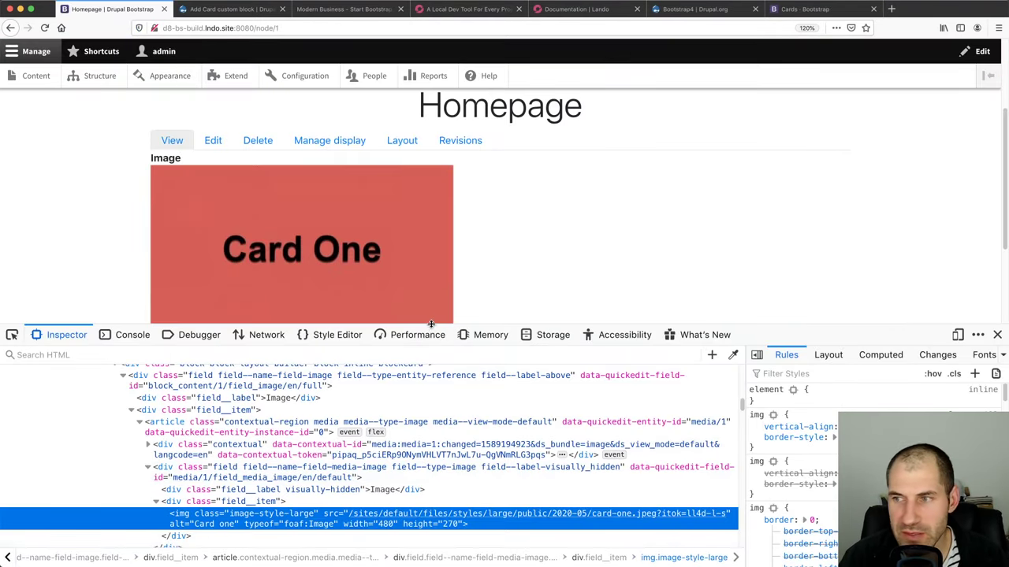
drag(497, 323, 472, 95)
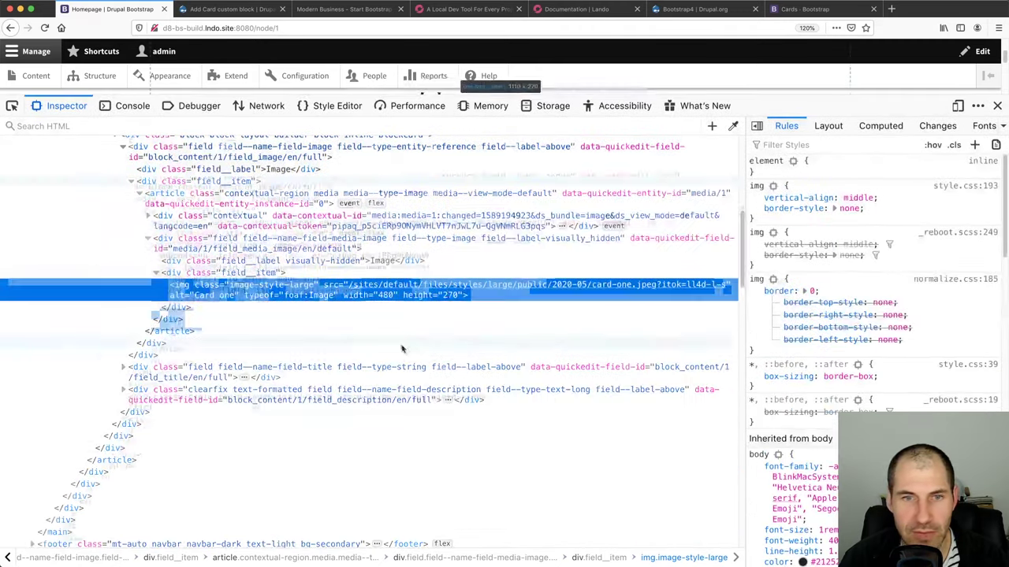
scroll(402, 350, up, 15)
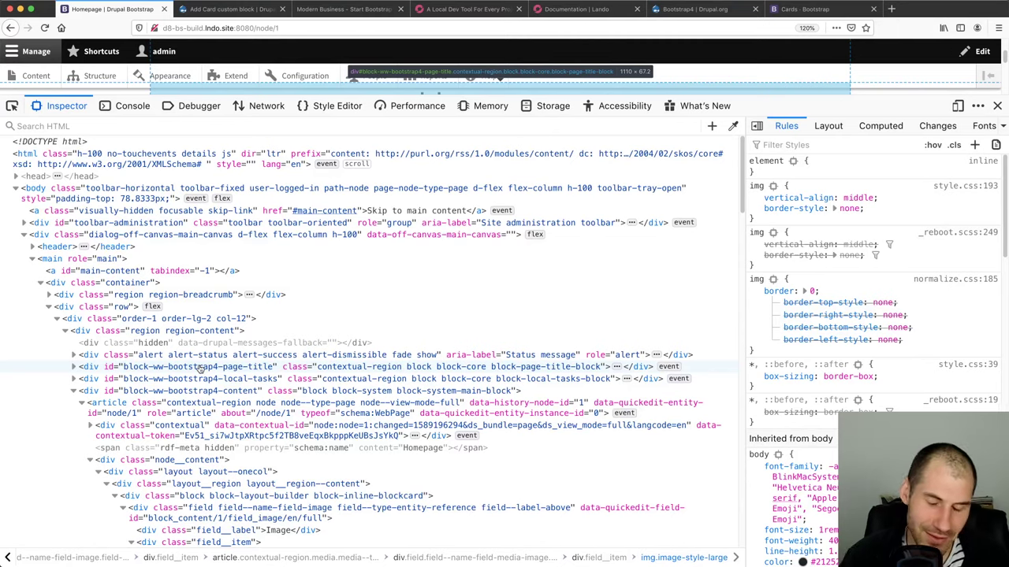
key(super+Tab)
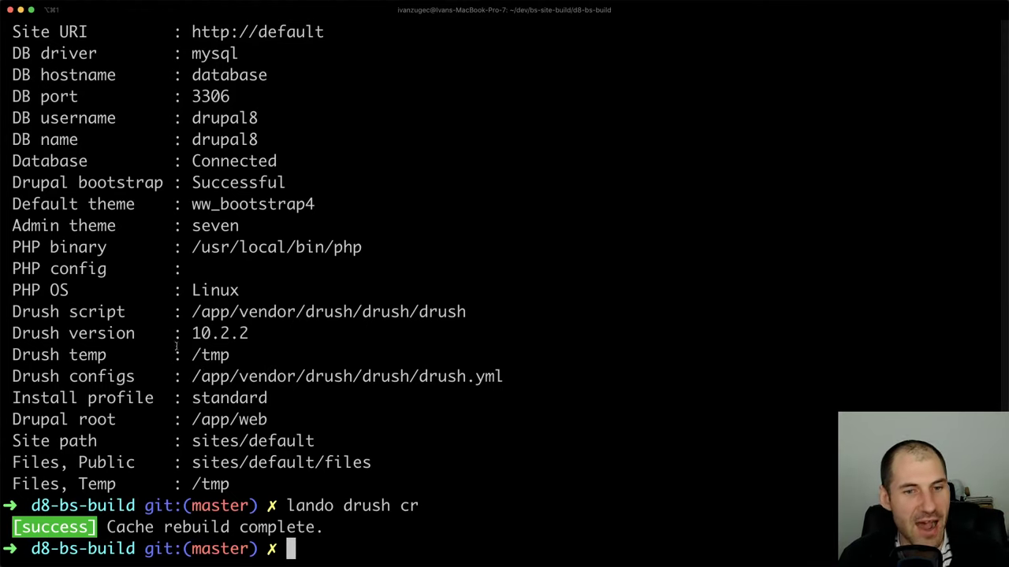
Highlight the '[success] Cache rebuild complete.' line, then return to the Drupal page in Firefox
triple_click(239, 527)
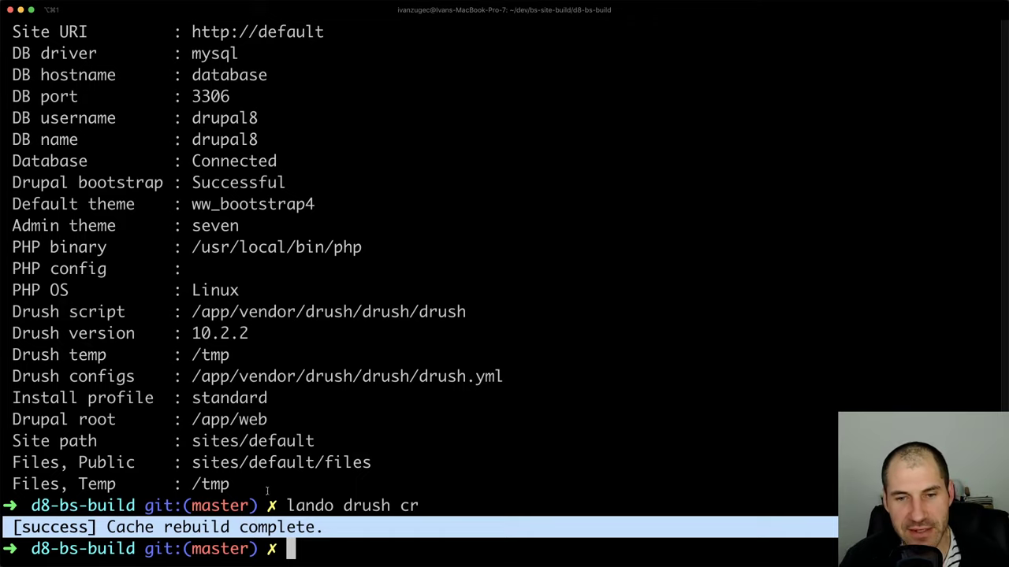
click(370, 527)
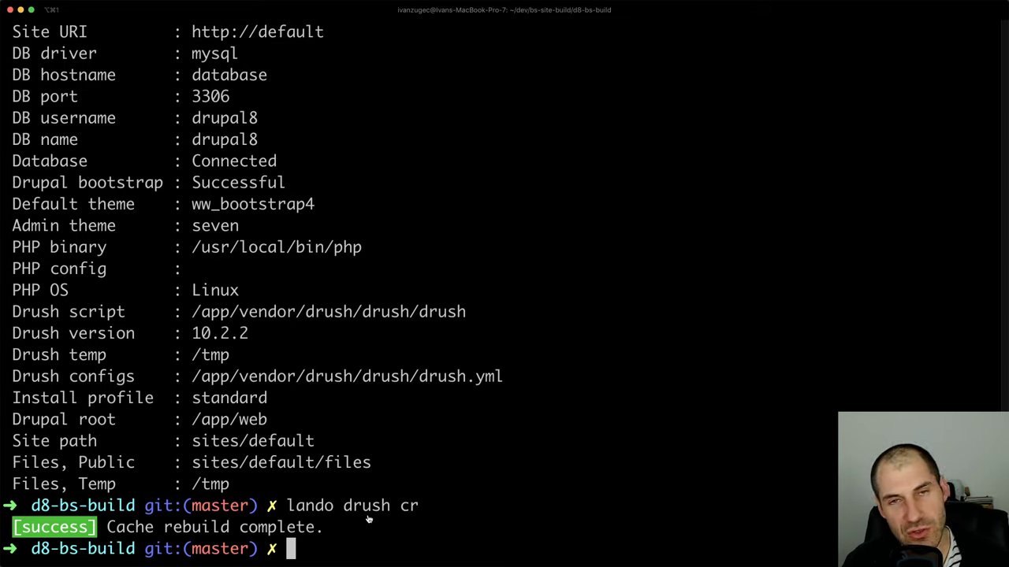
key(super+Tab)
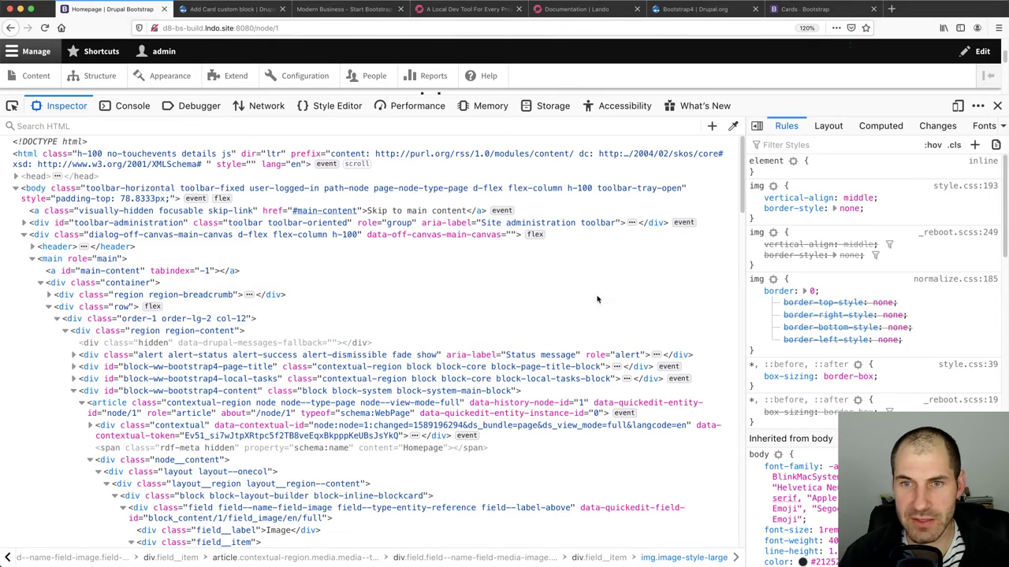
Search the web for 'twig debug drupal 8' and open Drupal.org's Debugging Twig templates guide
key(ctrl+t)
text(tw)
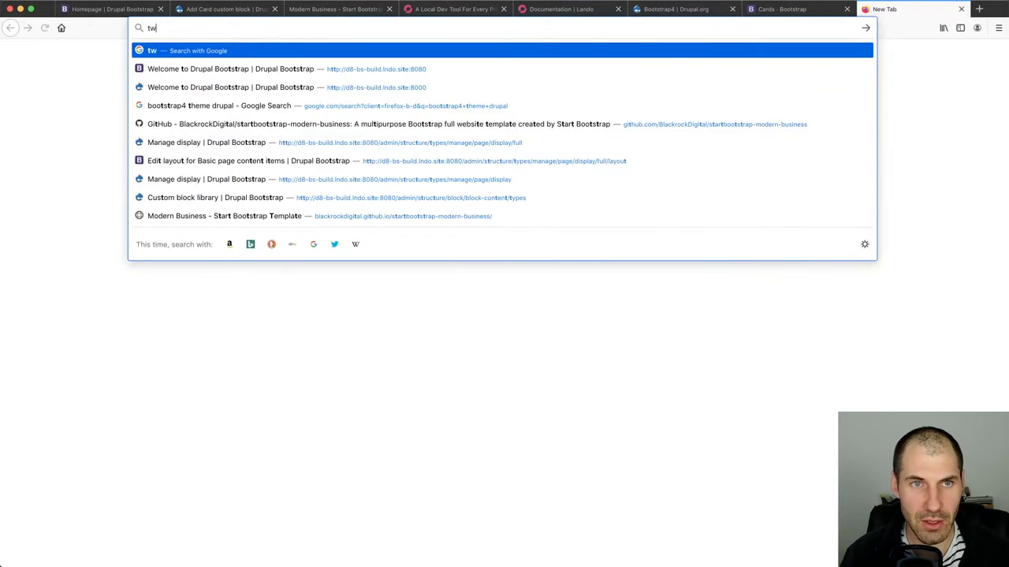
text(ig debug drupal 8)
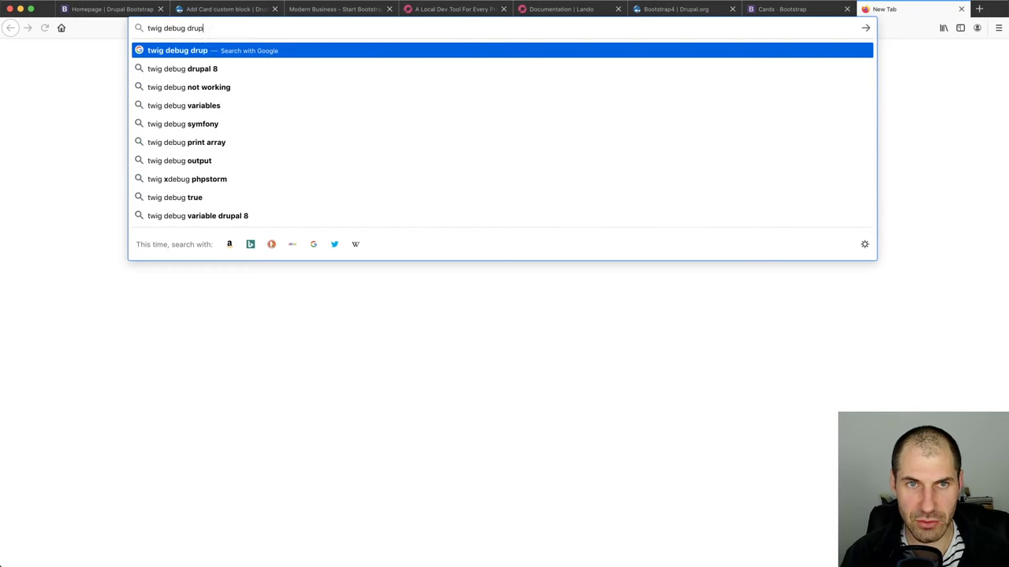
key(Return)
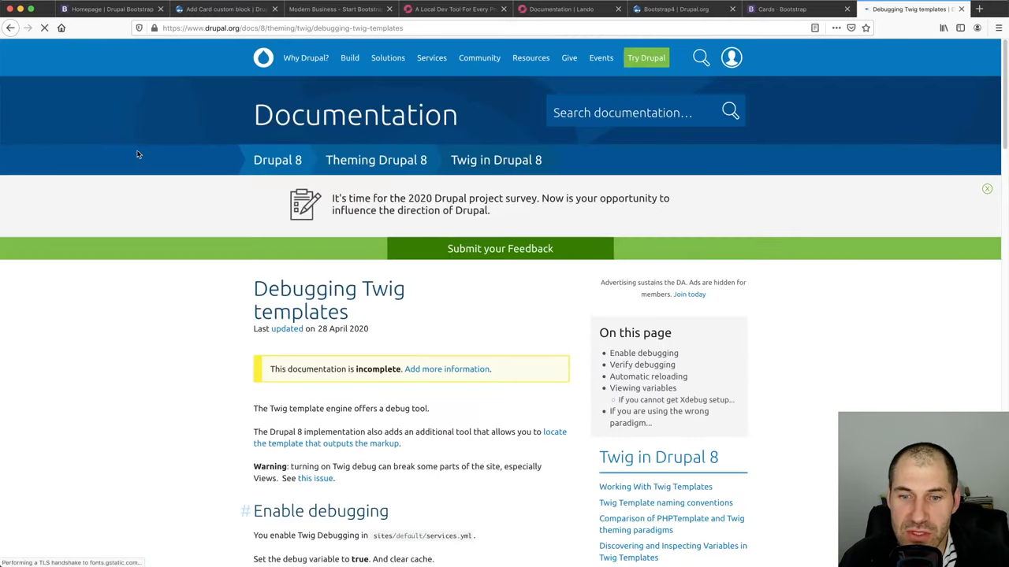
click(10, 28)
scroll(289, 313, down, 5)
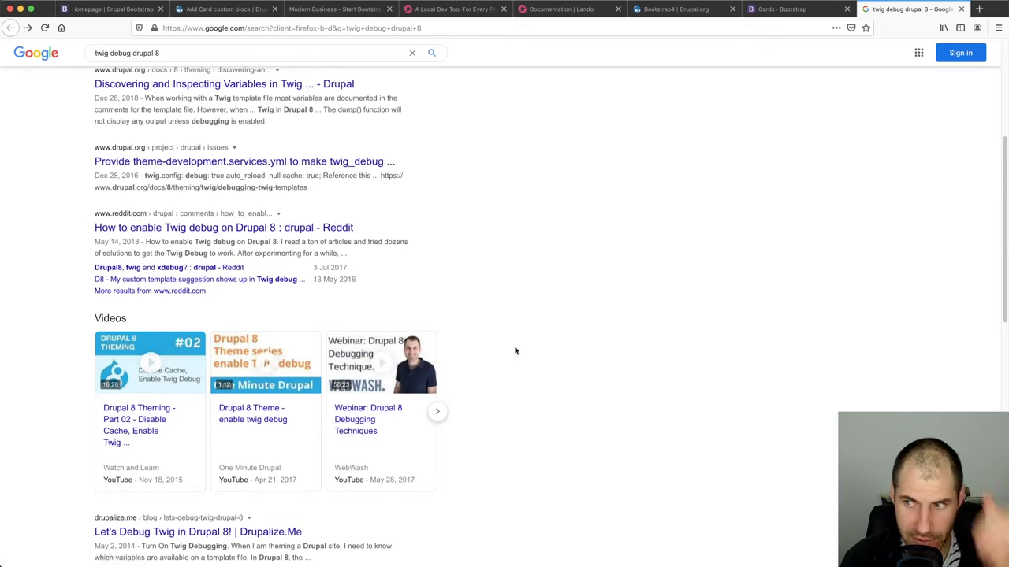
scroll(516, 349, up, 7)
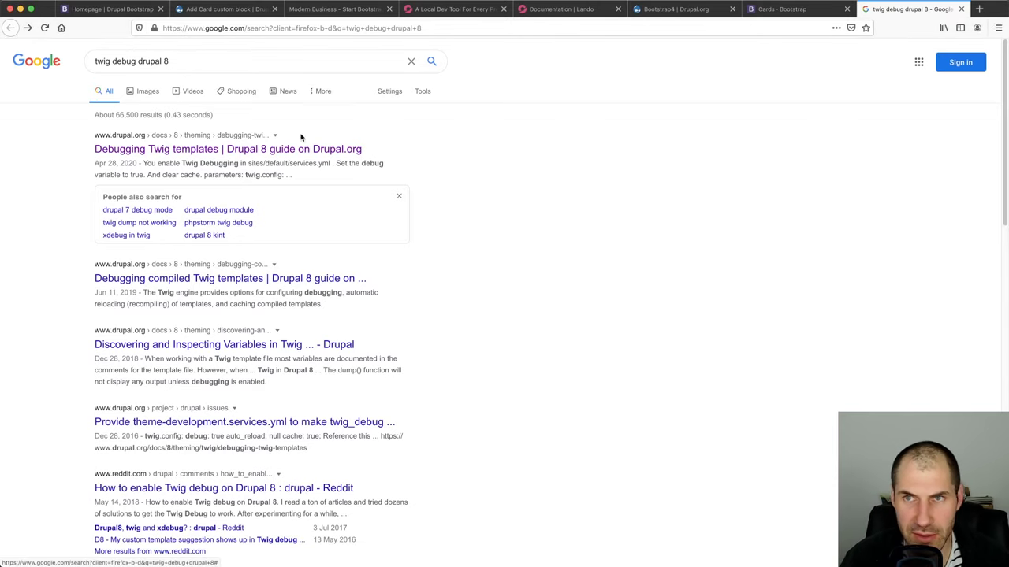
click(229, 151)
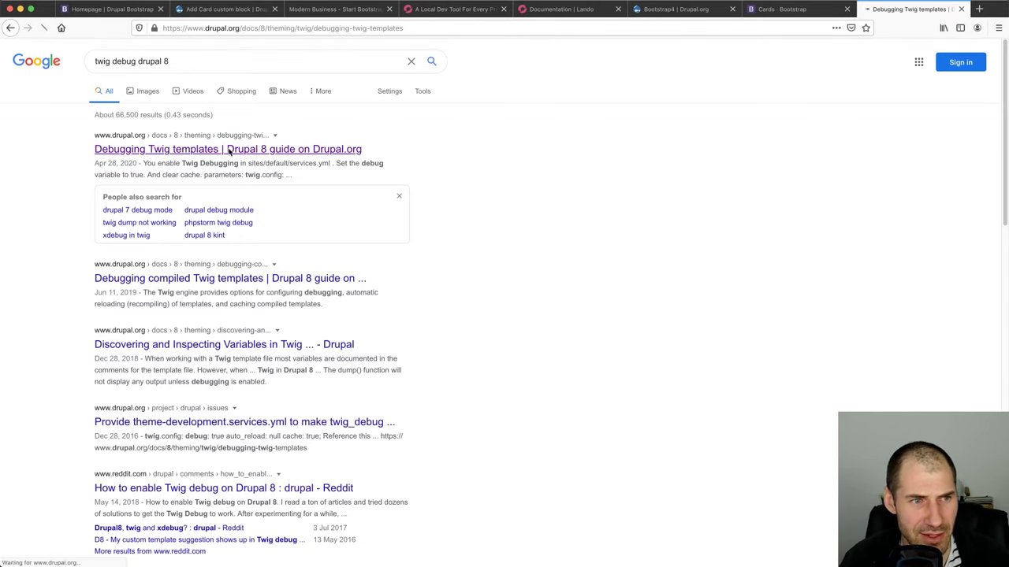
scroll(152, 359, down, 3)
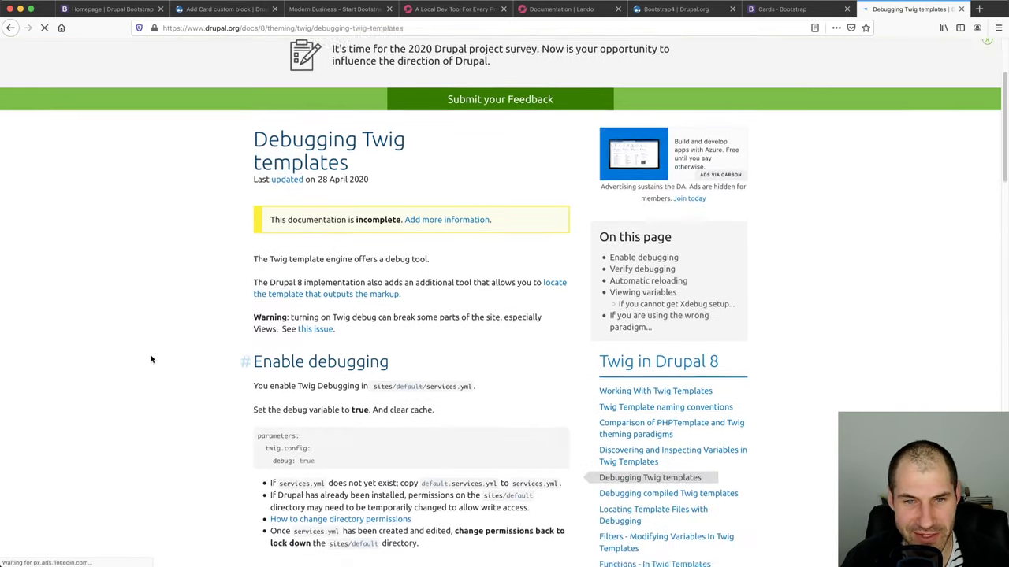
scroll(151, 360, down, 3)
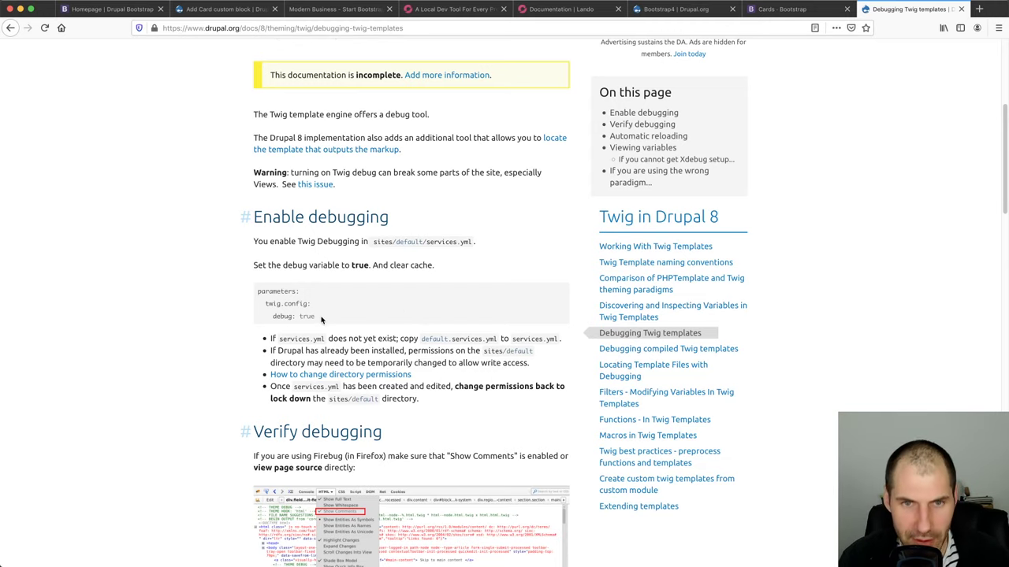
Copy the twig.config debug: true snippet from the guide's code block
key(super+a)
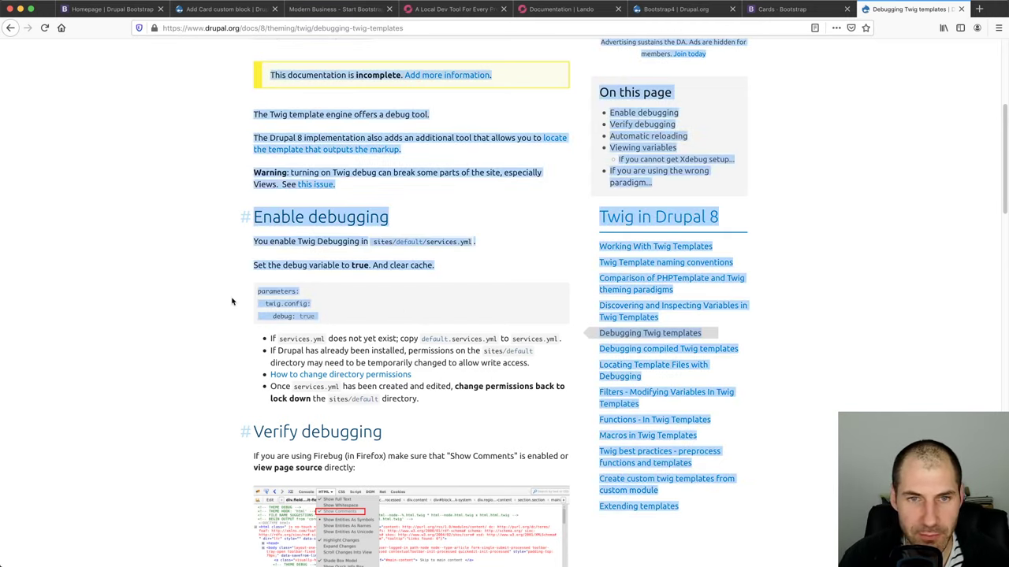
drag(258, 290, 315, 320)
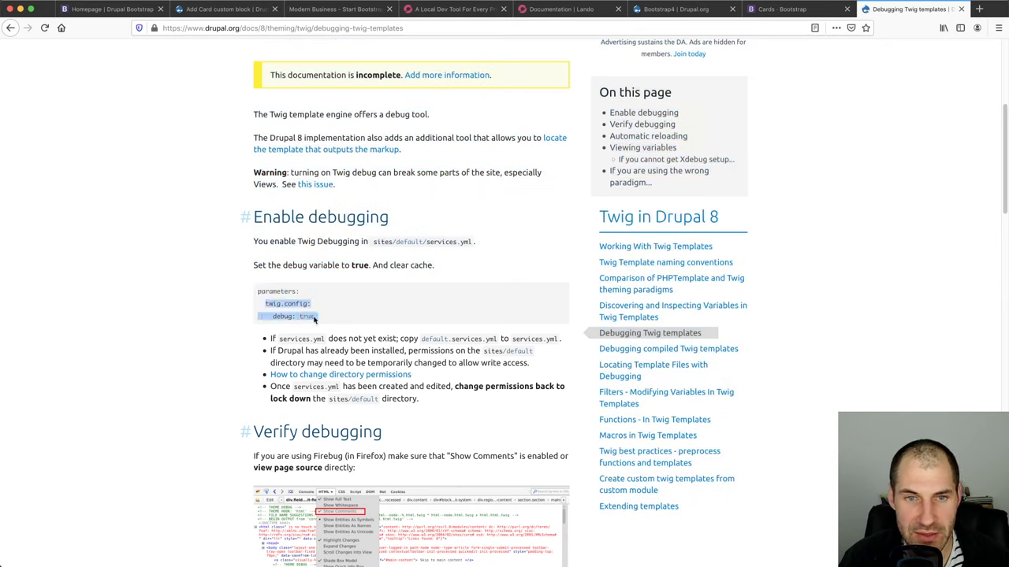
right_click(299, 315)
click(320, 322)
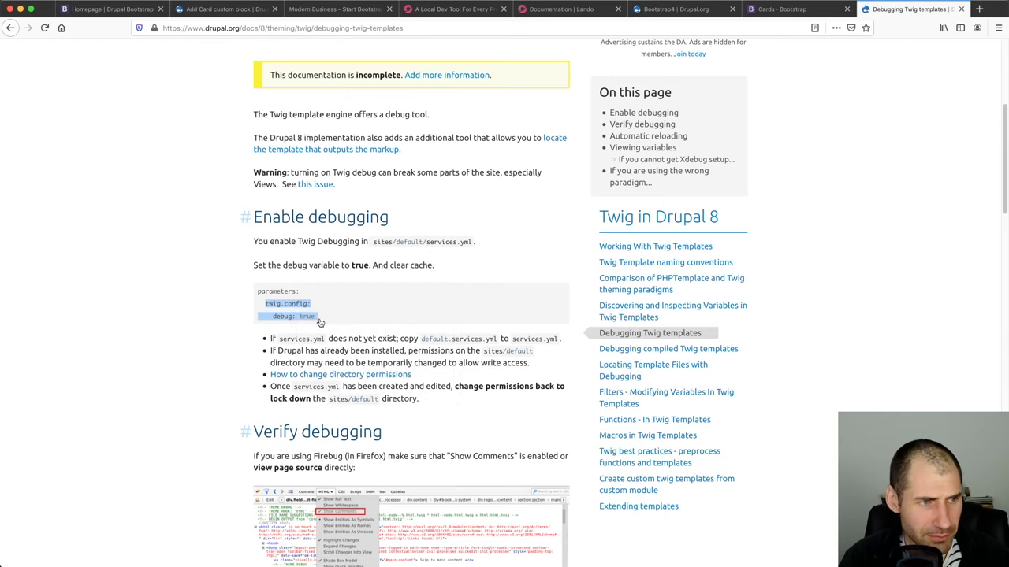
key(super+Tab)
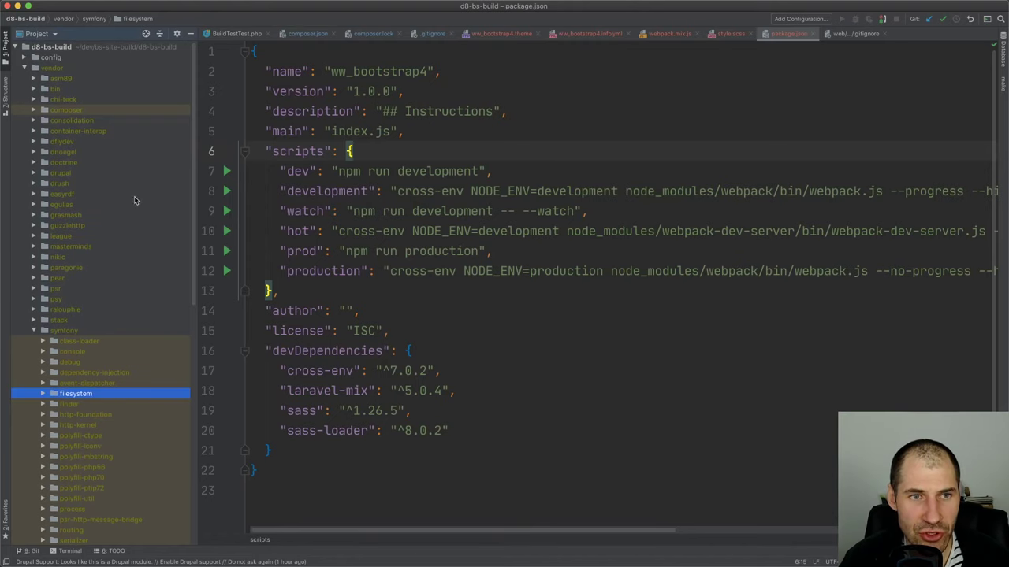
Open web/sites/development.services.yml from PhpStorm's project tree
double_click(48, 57)
click(24, 78)
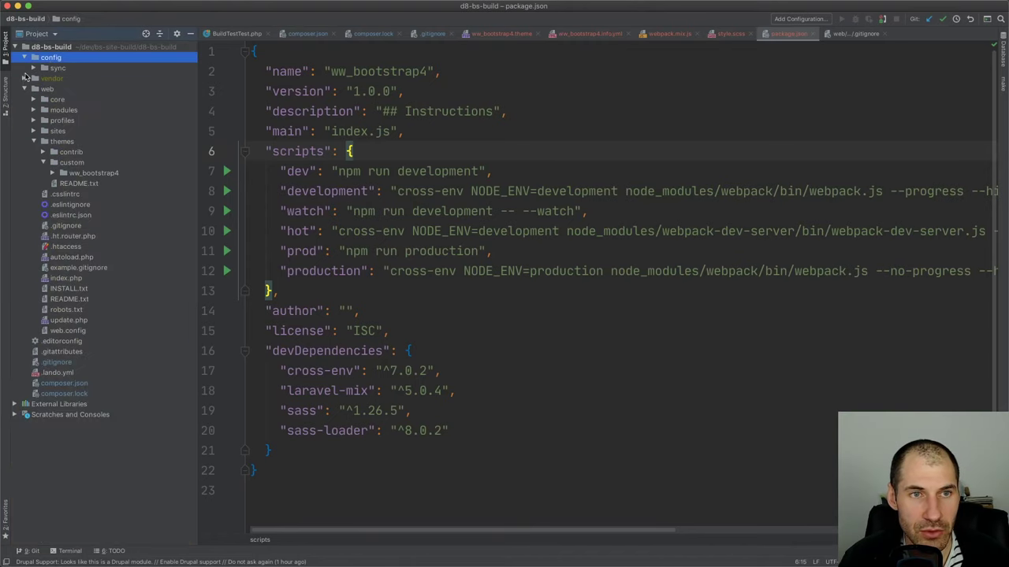
click(25, 57)
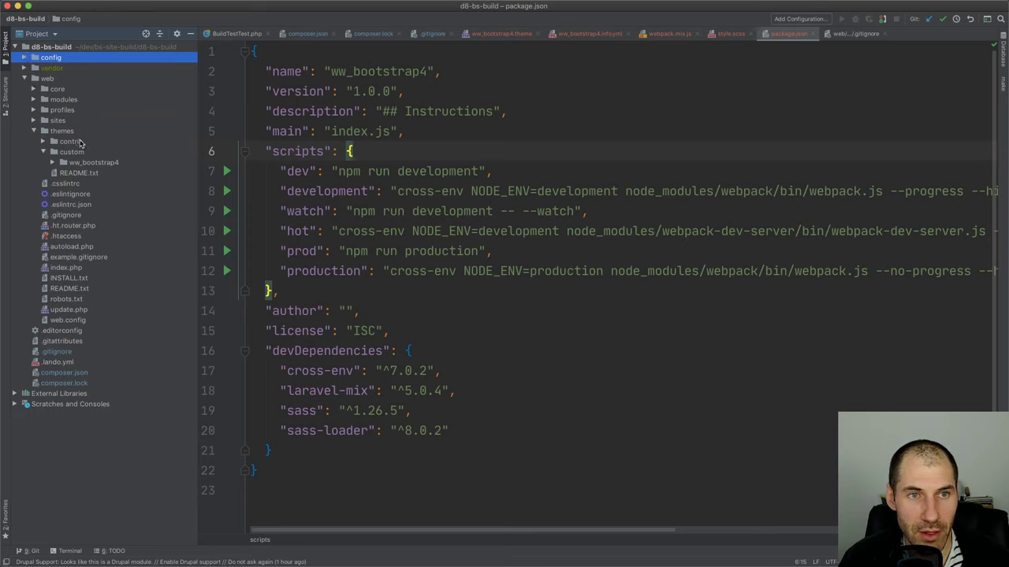
double_click(75, 122)
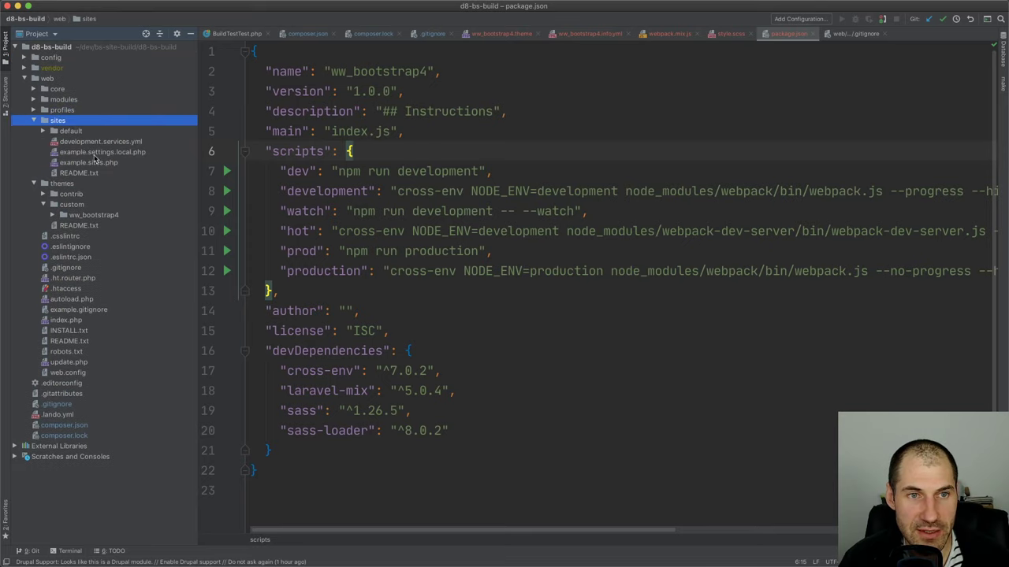
double_click(93, 132)
double_click(94, 172)
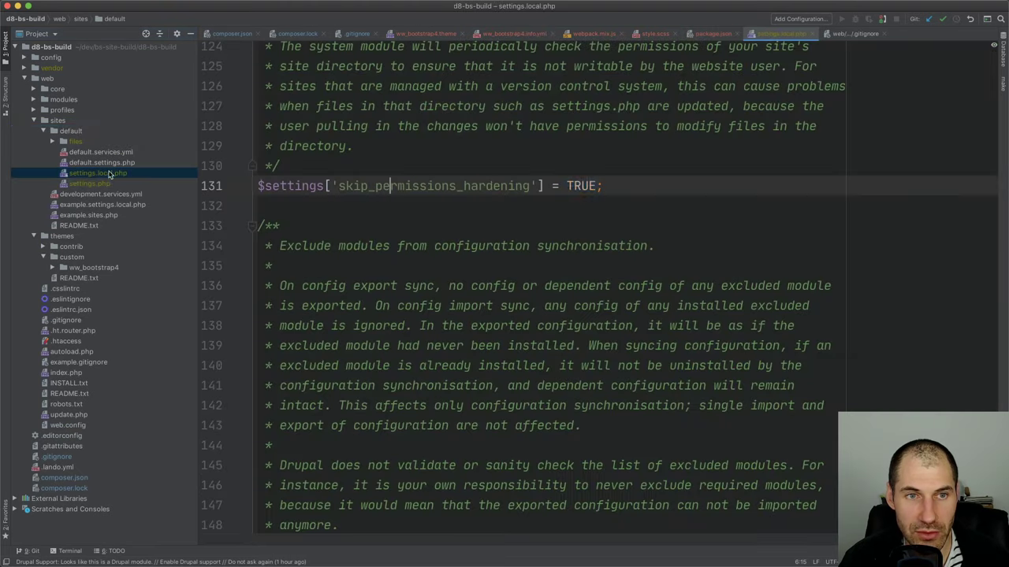
scroll(480, 227, up, 20)
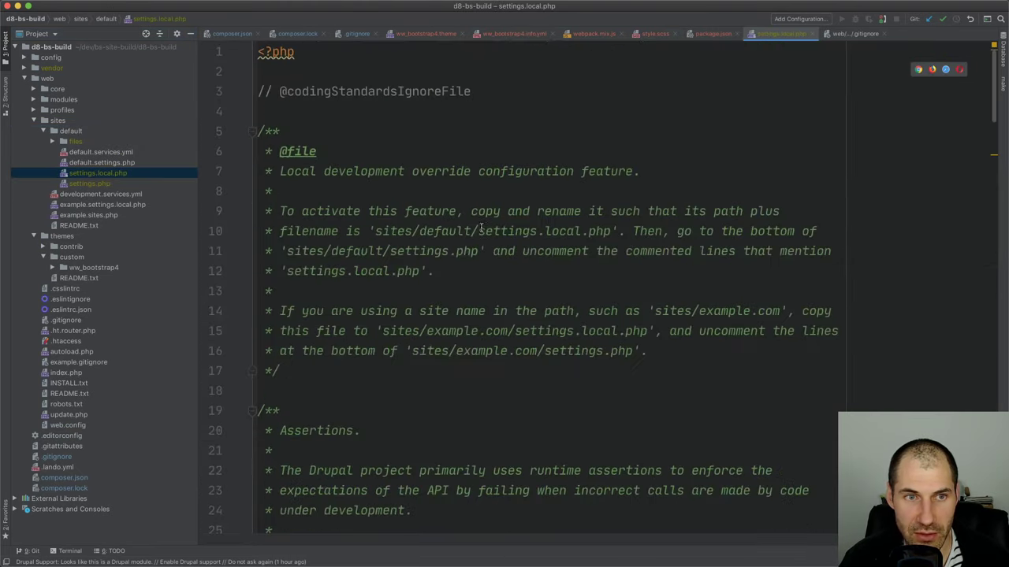
scroll(473, 227, down, 3)
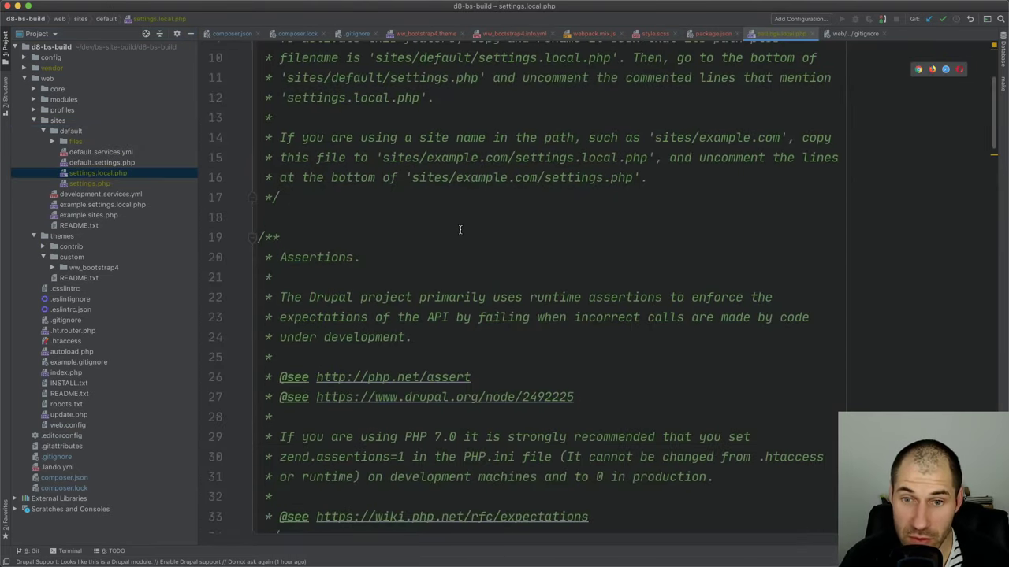
double_click(93, 195)
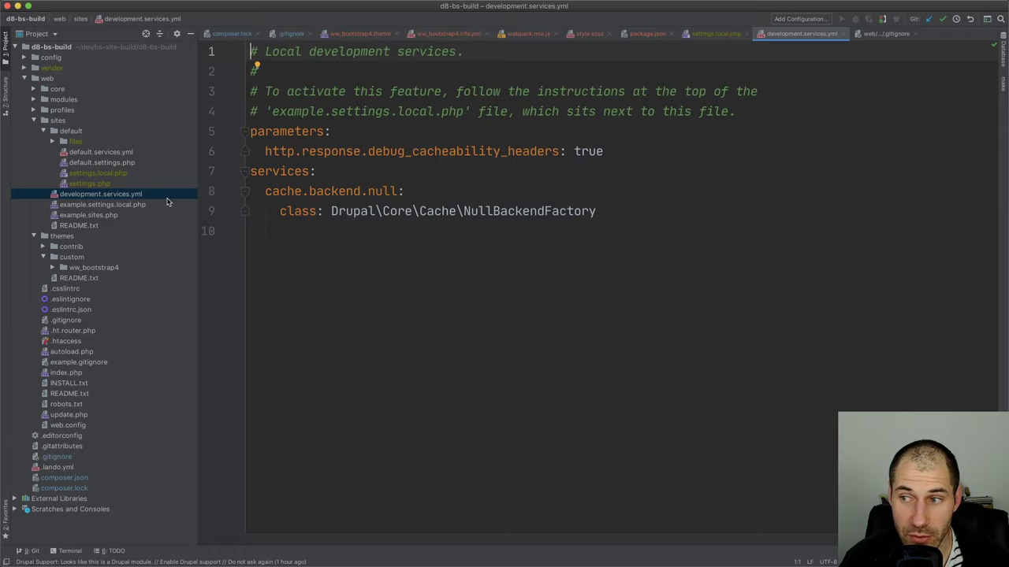
Paste the twig.config snippet with debug: true under parameters, after the debug_cacheability_headers line
click(618, 149)
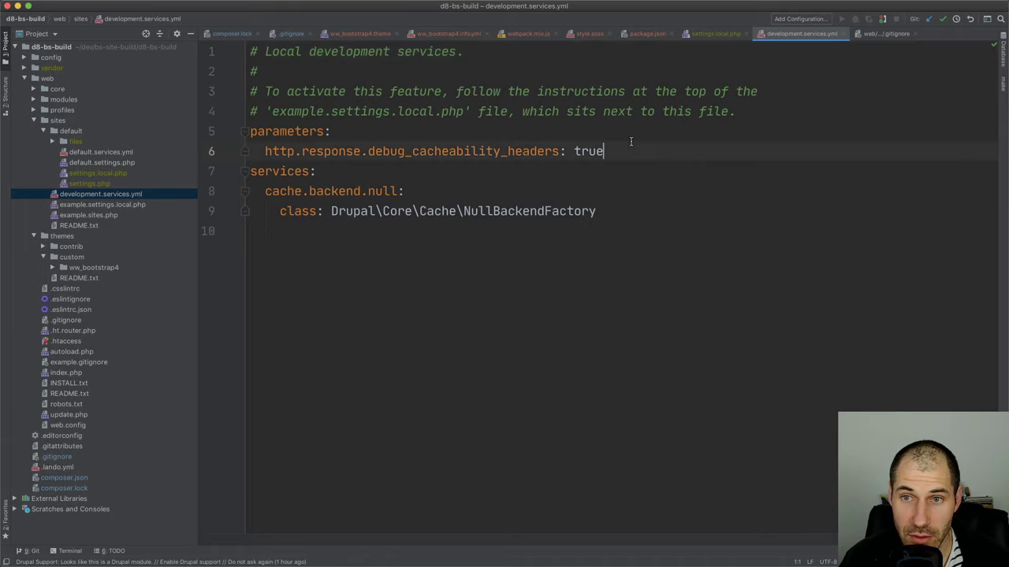
key(Return)
key(super+v)
key(BackSpace)
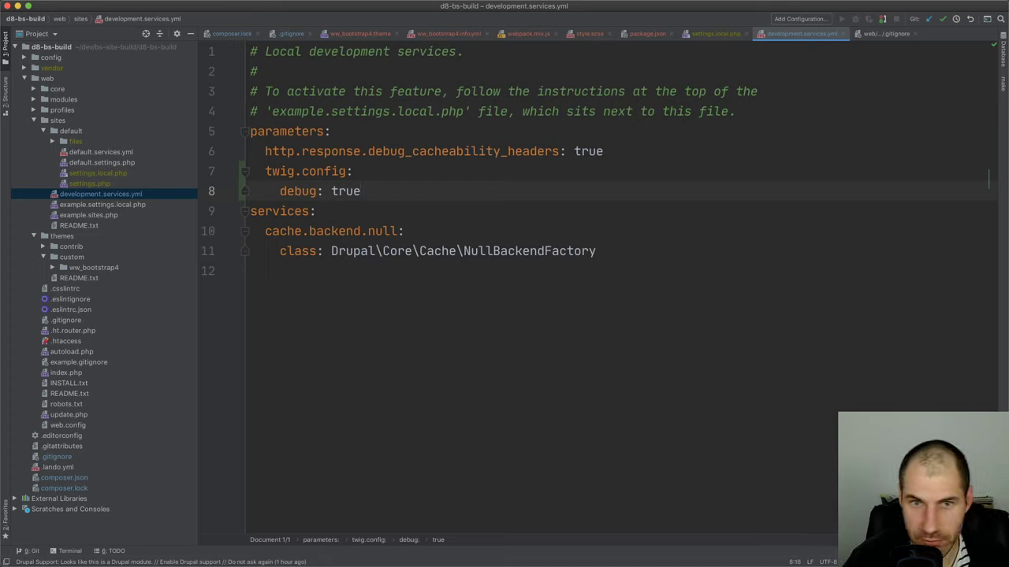
Clear the iTerm2 terminal screen with the clear command
key(super+Tab)
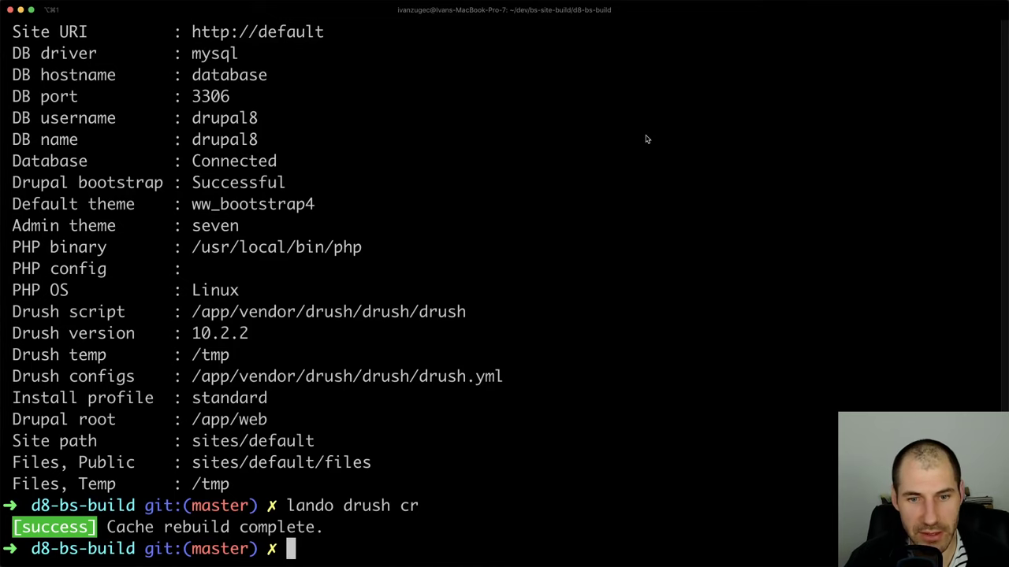
key(Up)
key(Down)
text(cle)
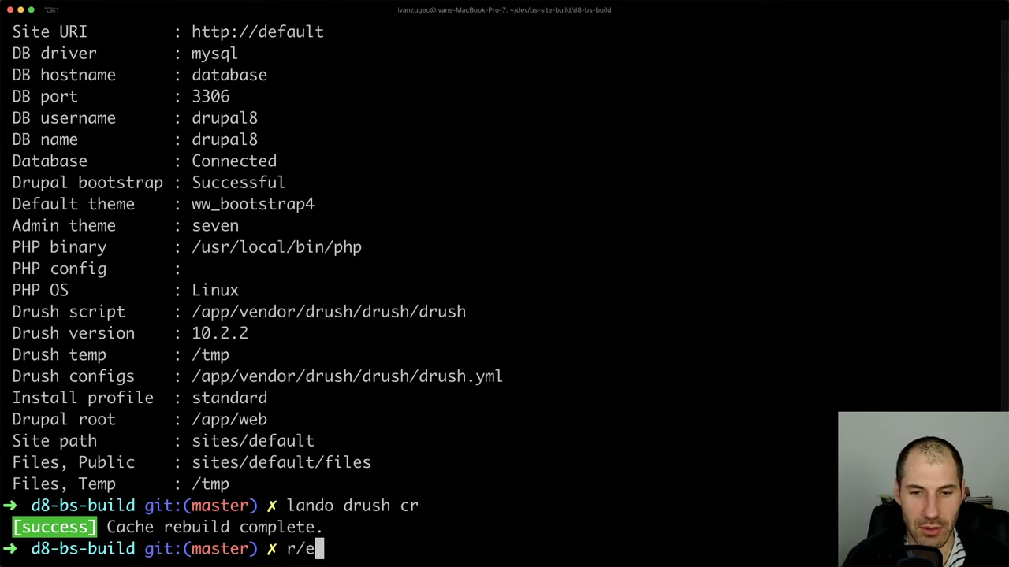
key(BackSpace)
key(BackSpace)
key(BackSpace)
text(cear)
key(BackSpace)
key(BackSpace)
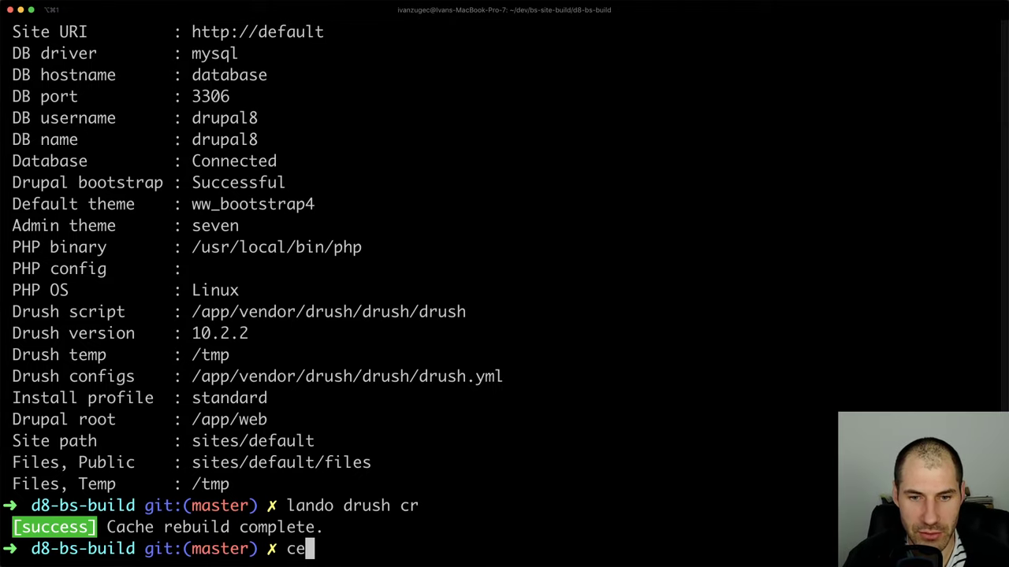
key(BackSpace)
text(lear)
key(Return)
key(Up)
key(Down)
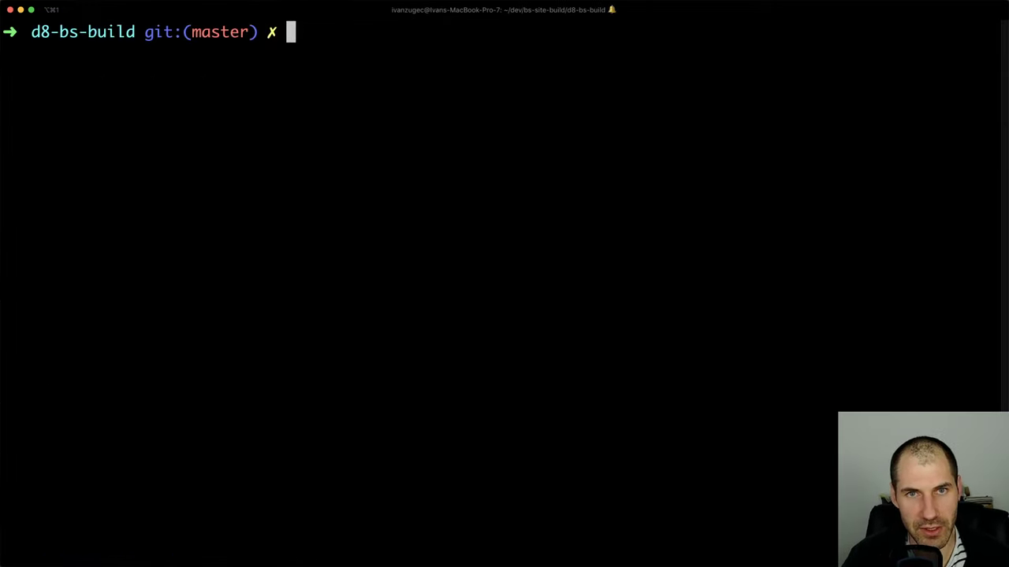
Run lando drush cr to rebuild the Drupal cache
text(lando drush cr)
key(Return)
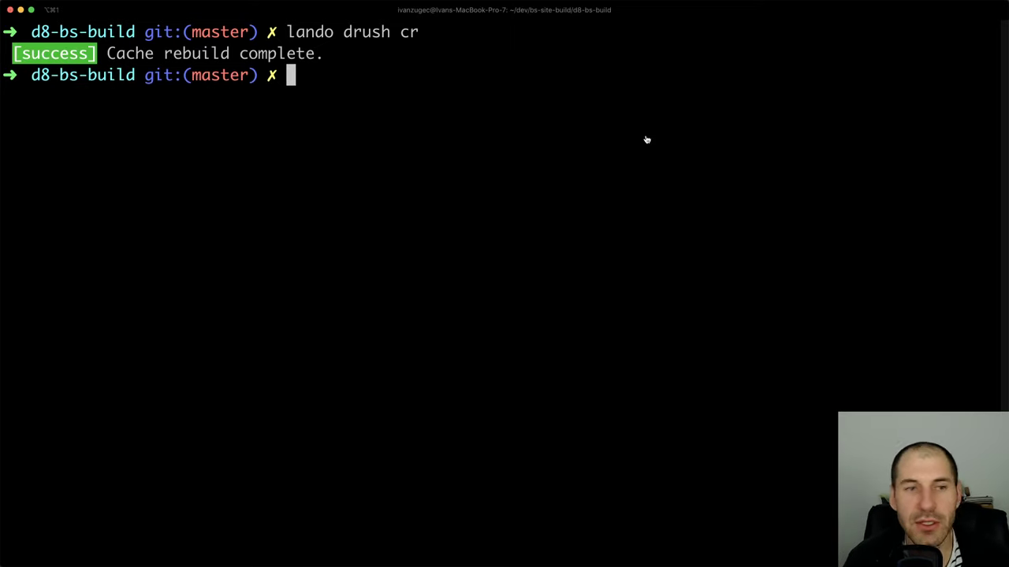
key(super+Tab)
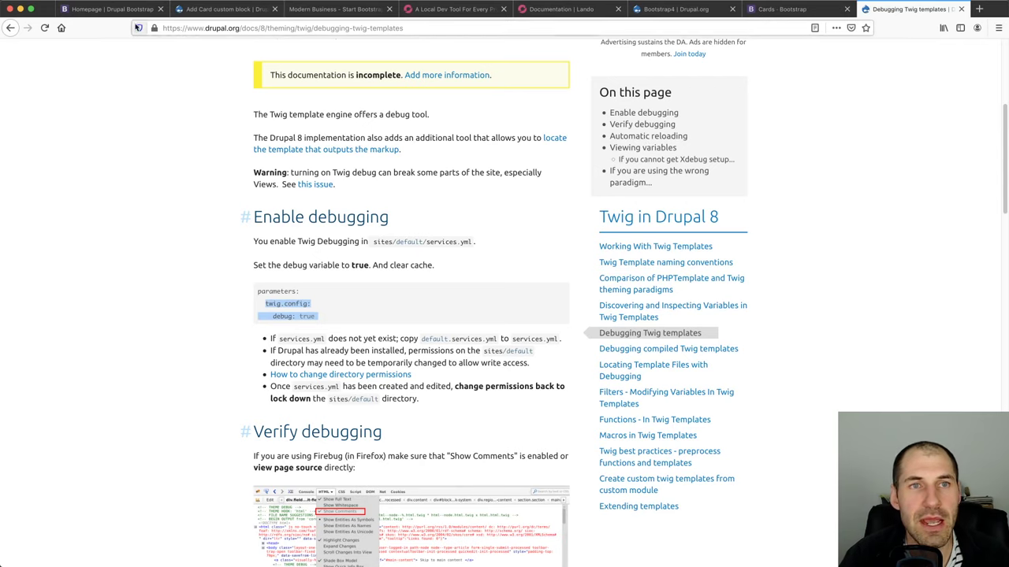
Reload the Homepage and inspect its THEME DEBUG and FILE NAME SUGGESTIONS comments in the inspector
click(111, 8)
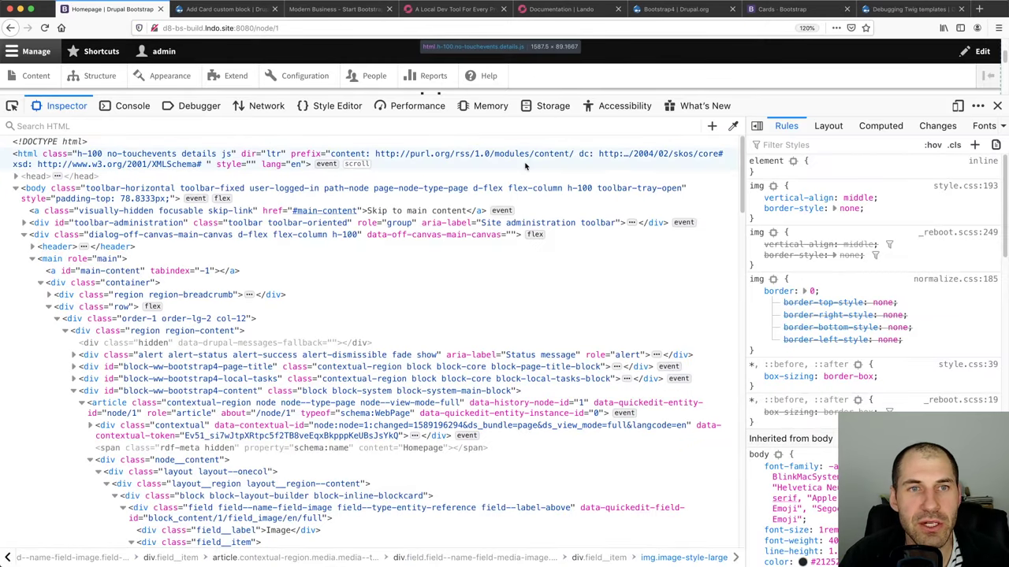
key(super+r)
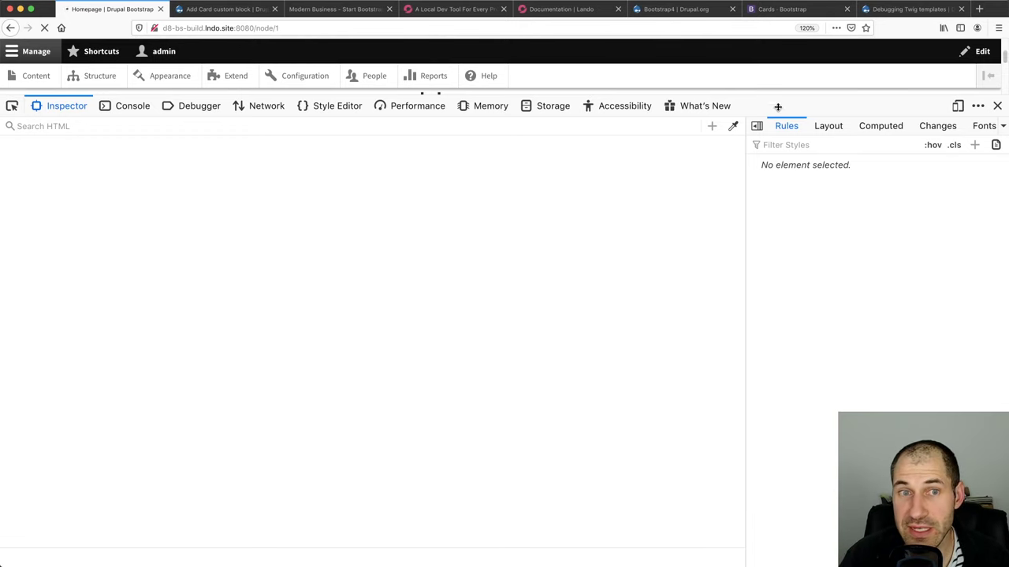
drag(777, 95, 780, 226)
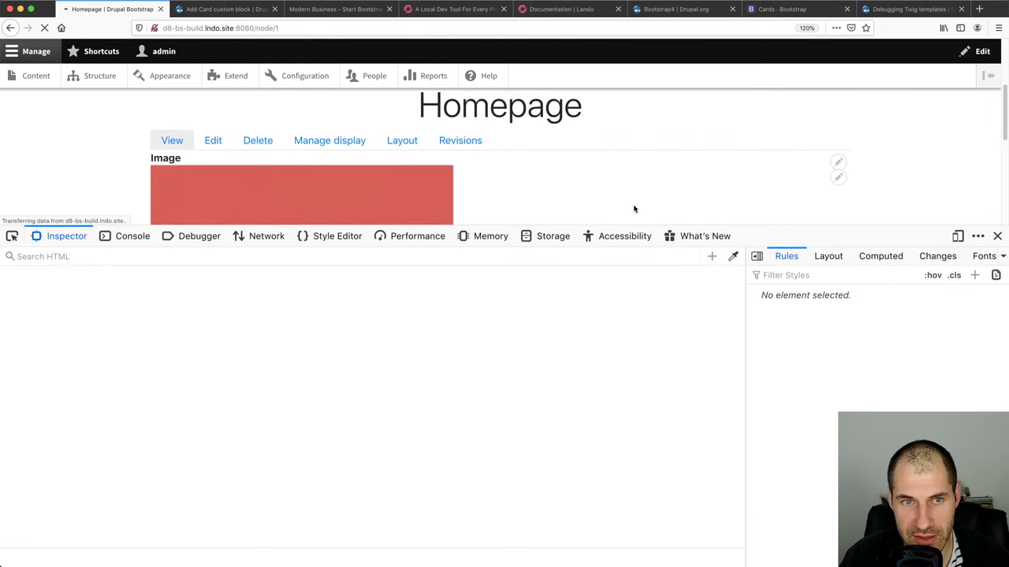
scroll(321, 370, up, 5)
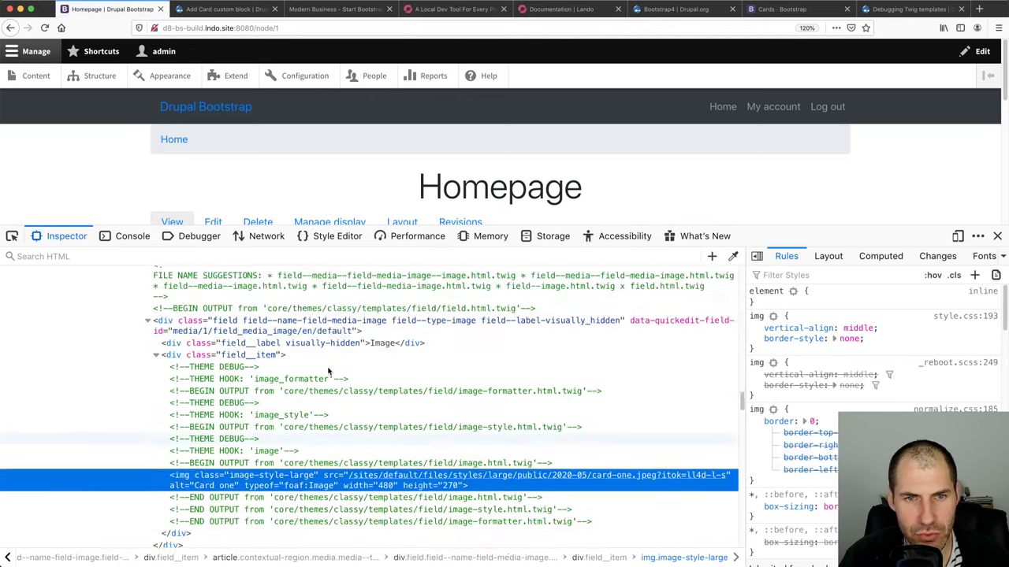
double_click(323, 364)
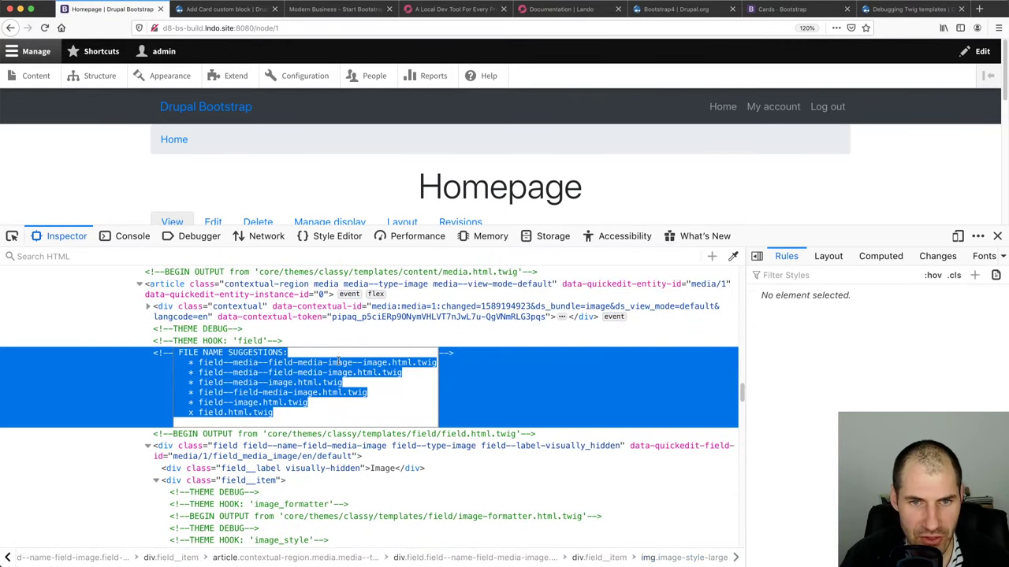
key(Escape)
scroll(227, 323, up, 15)
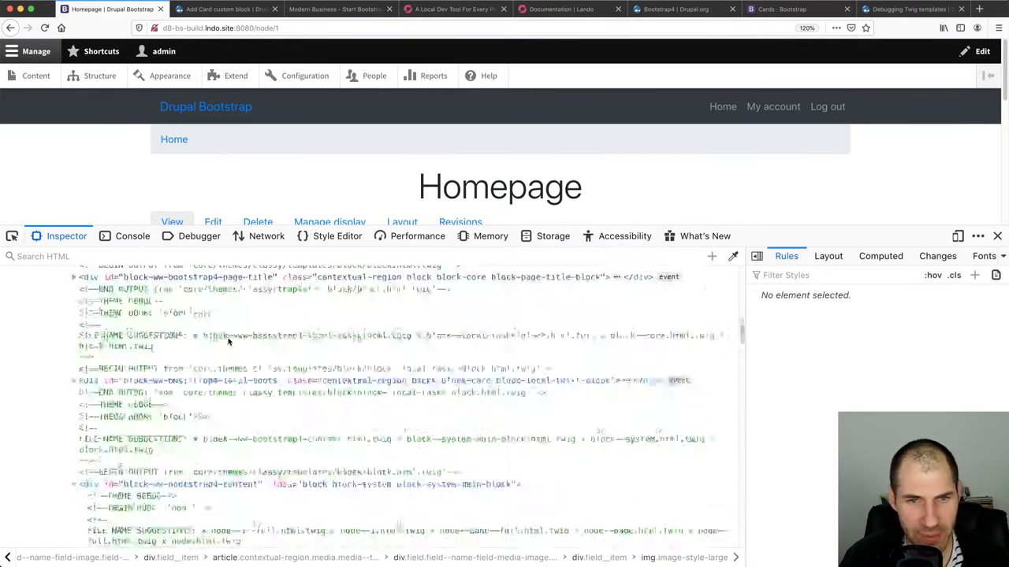
scroll(228, 342, up, 5)
Open the Homepage's page source with View Page Source
right_click(108, 158)
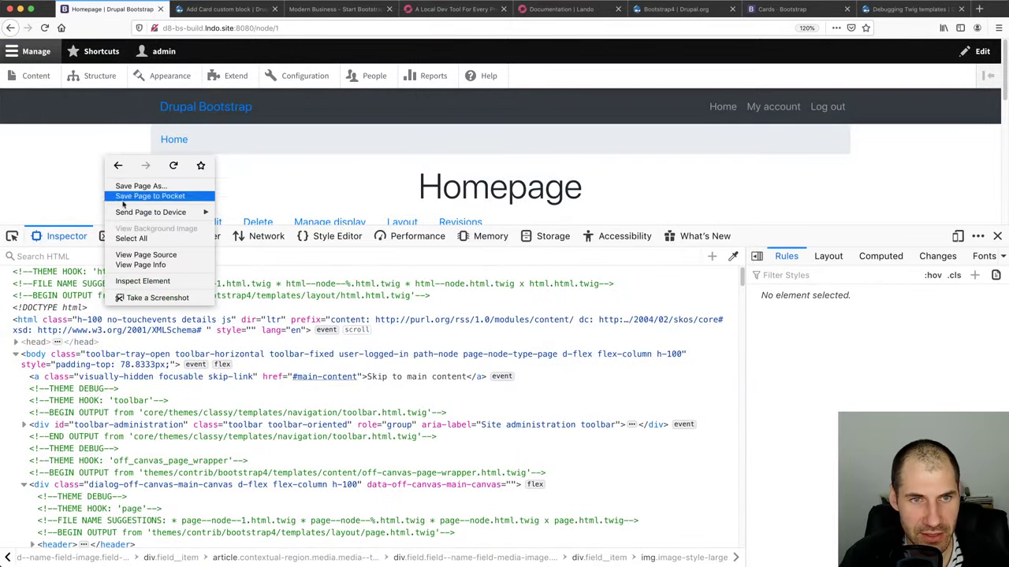
click(135, 255)
scroll(376, 261, down, 15)
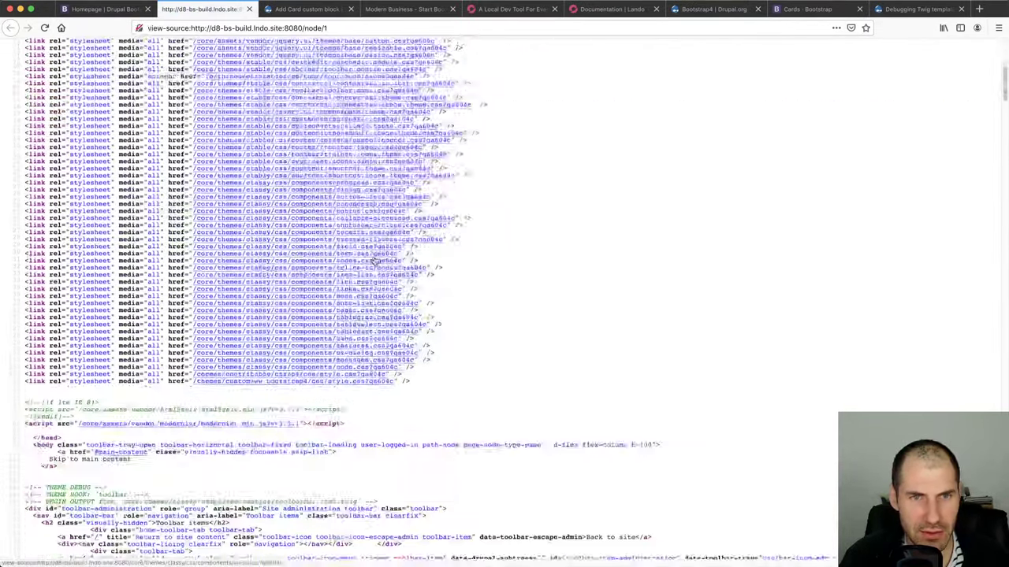
scroll(371, 262, down, 15)
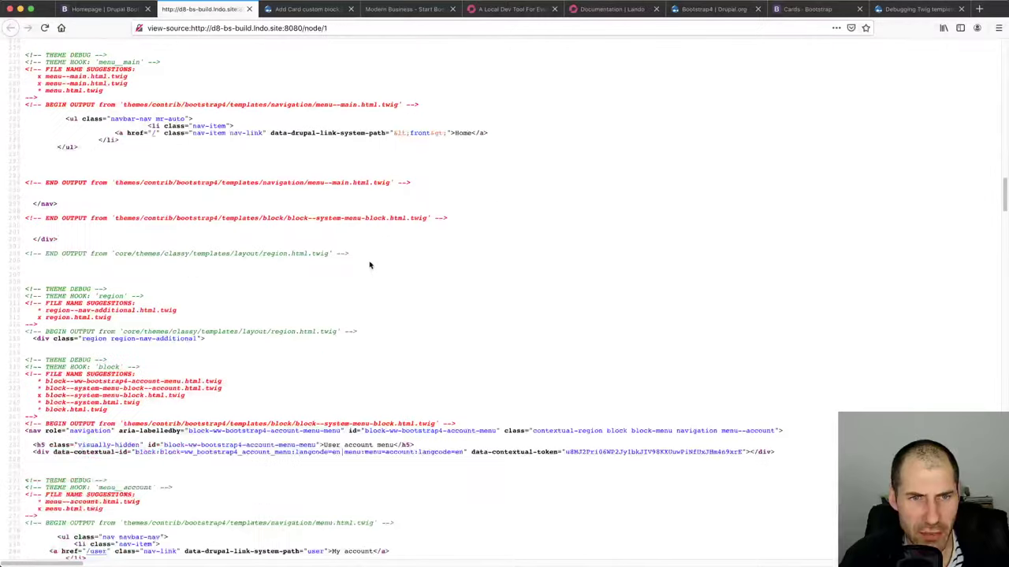
Highlight the region FILE NAME SUGGESTIONS and the block--system-menu-block and menu--main.html.twig END OUTPUT comments
drag(134, 320, 27, 303)
click(68, 304)
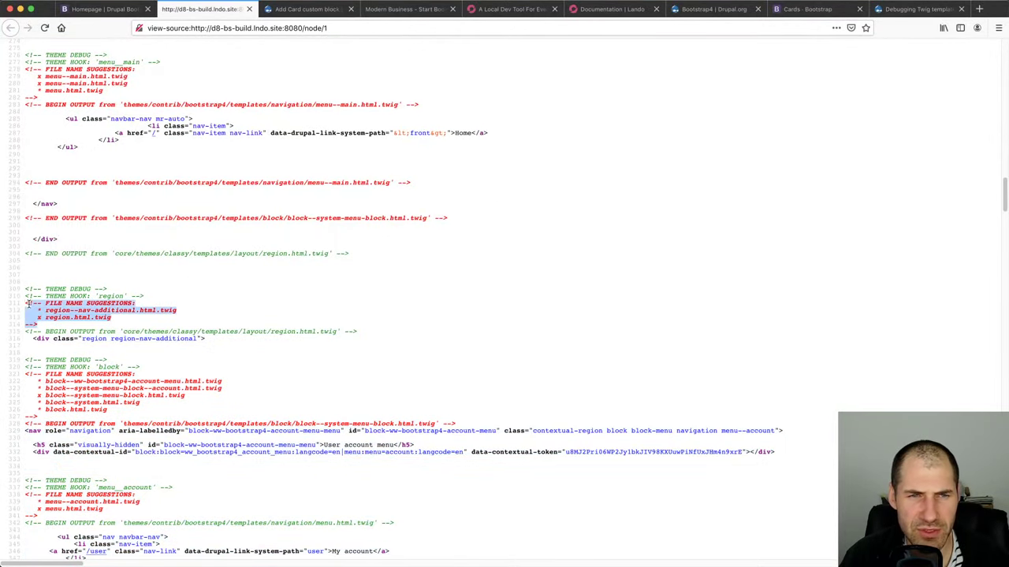
triple_click(238, 215)
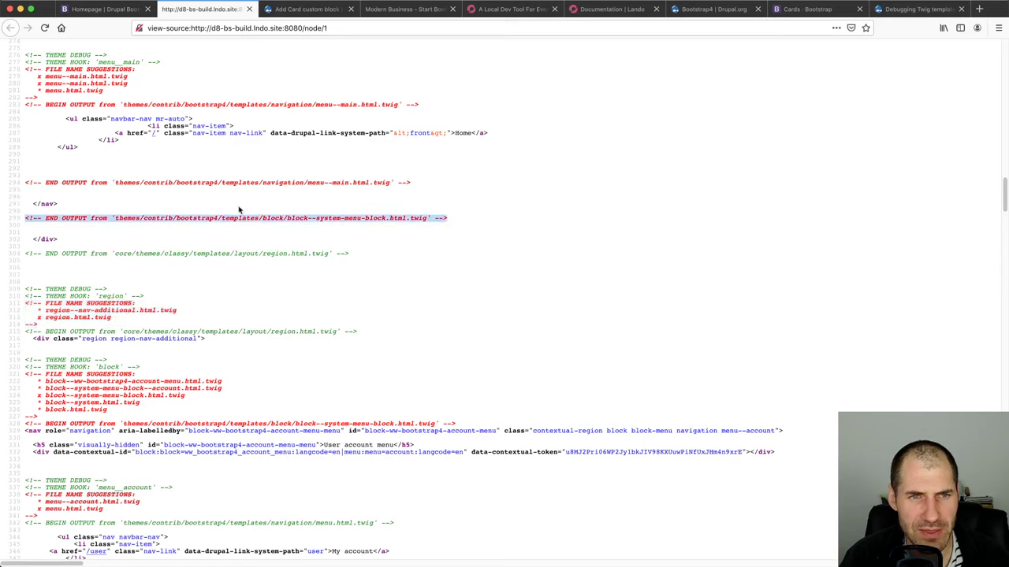
triple_click(244, 182)
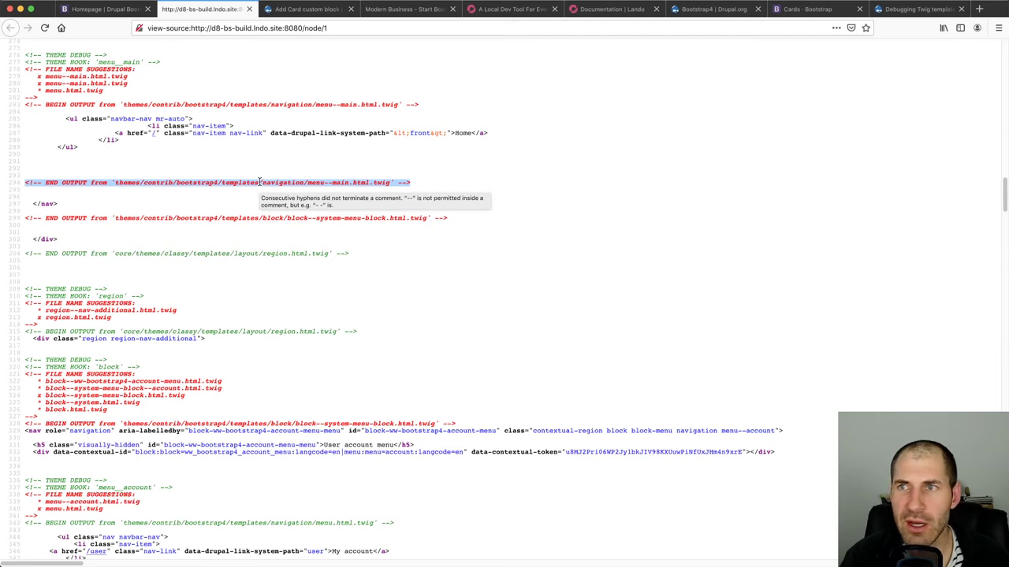
key(super+Tab)
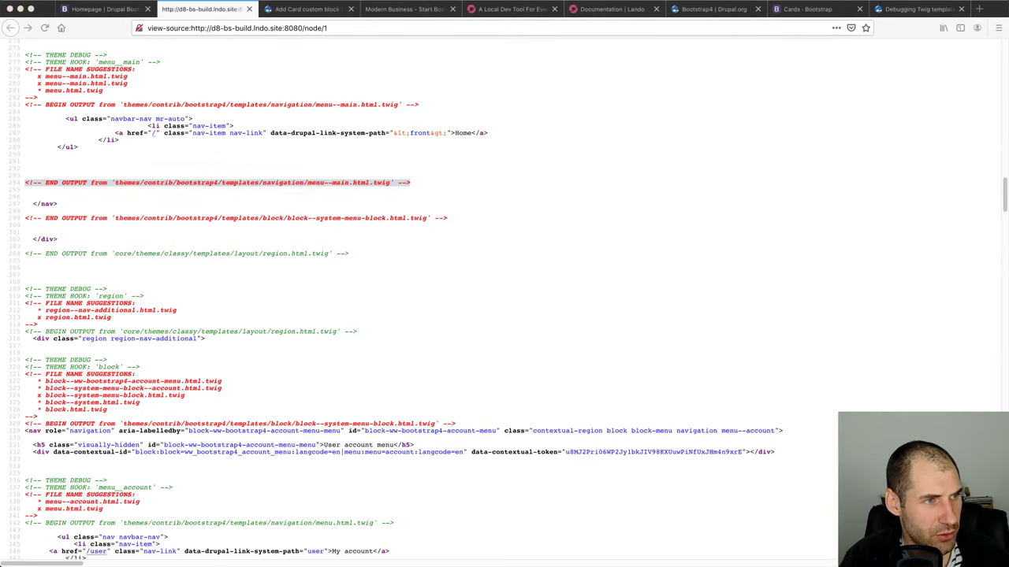
scroll(216, 221, down, 10)
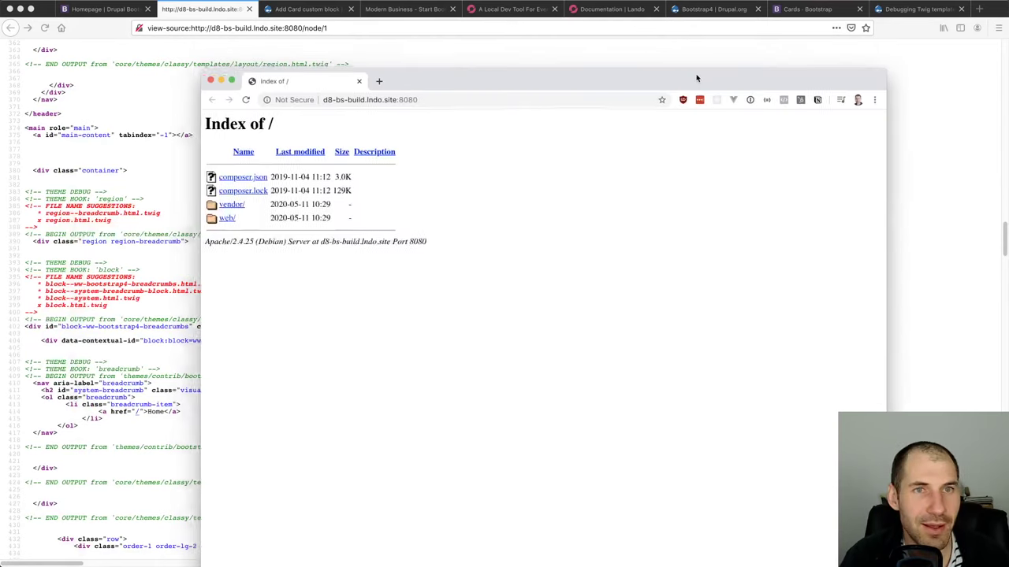
Copy the view-source address and load it in the other browser window, marking the block template suggestions
click(378, 27)
right_click(374, 27)
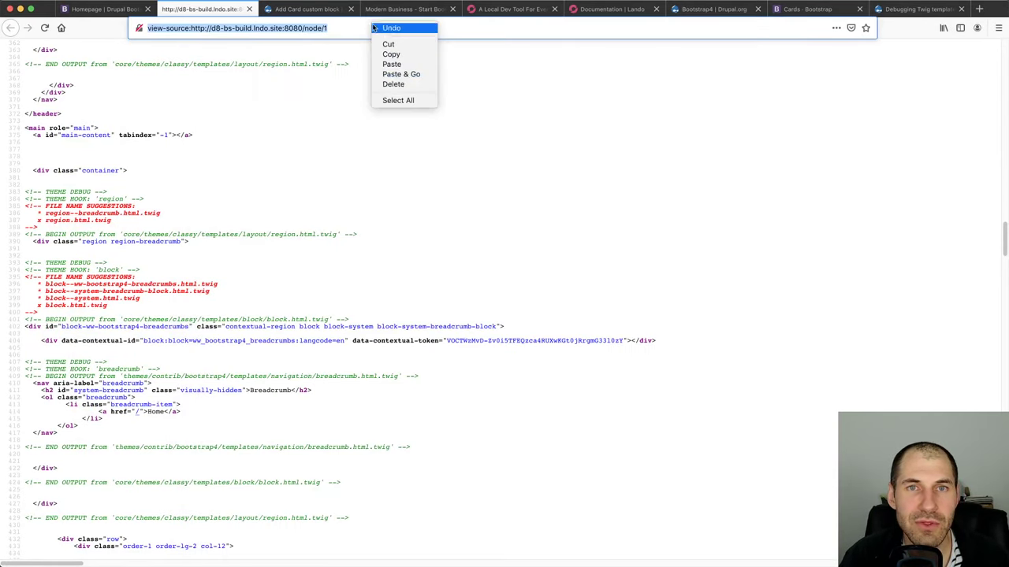
click(408, 54)
key(super+grave)
click(395, 91)
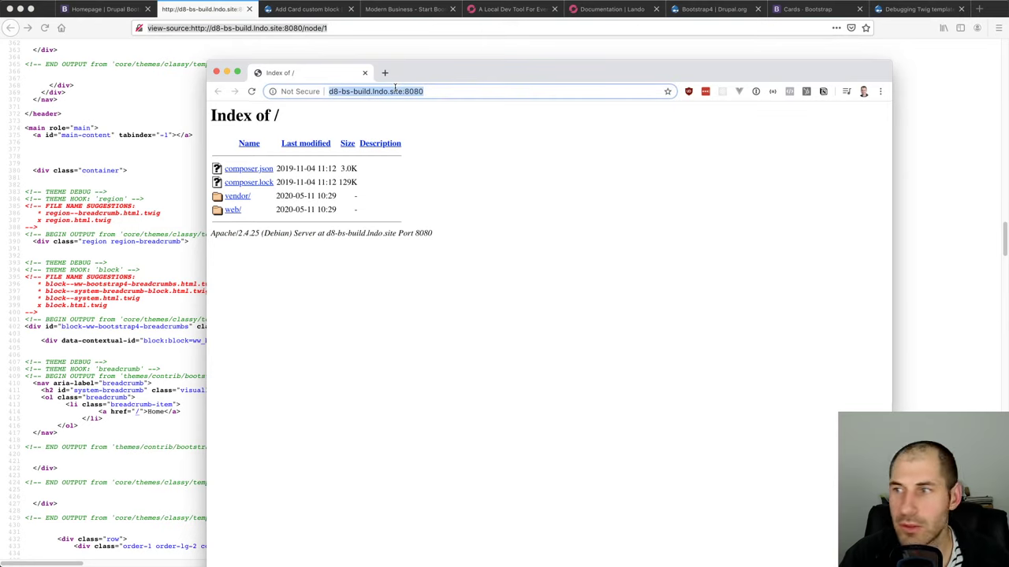
key(super+v)
key(Return)
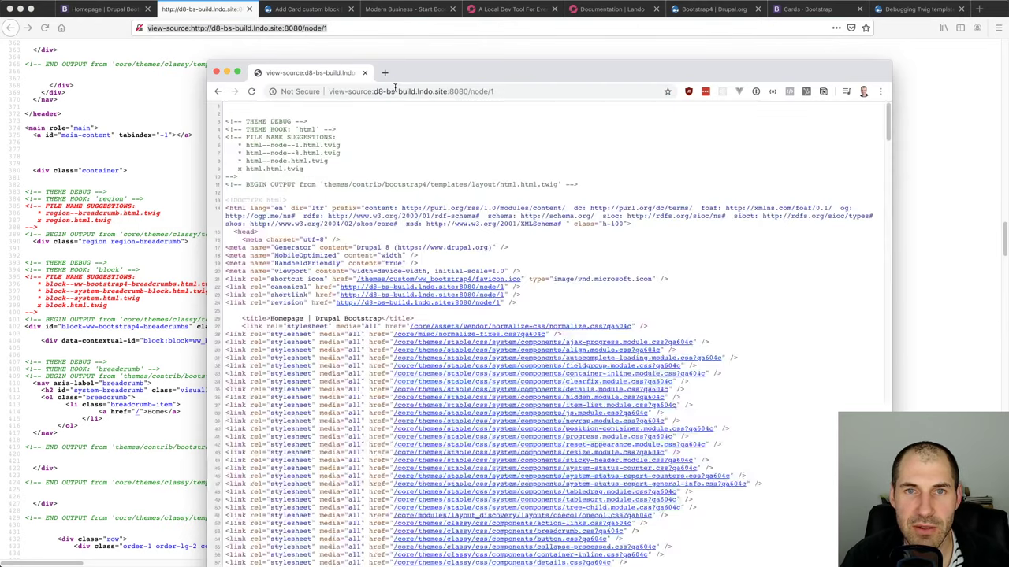
drag(512, 79, 527, 46)
scroll(438, 182, down, 15)
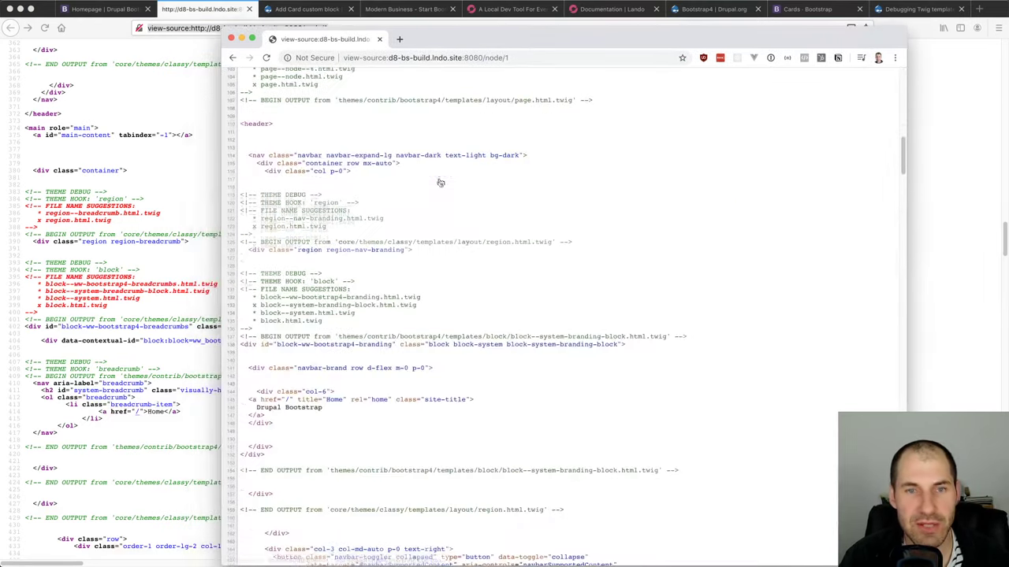
drag(351, 304, 244, 273)
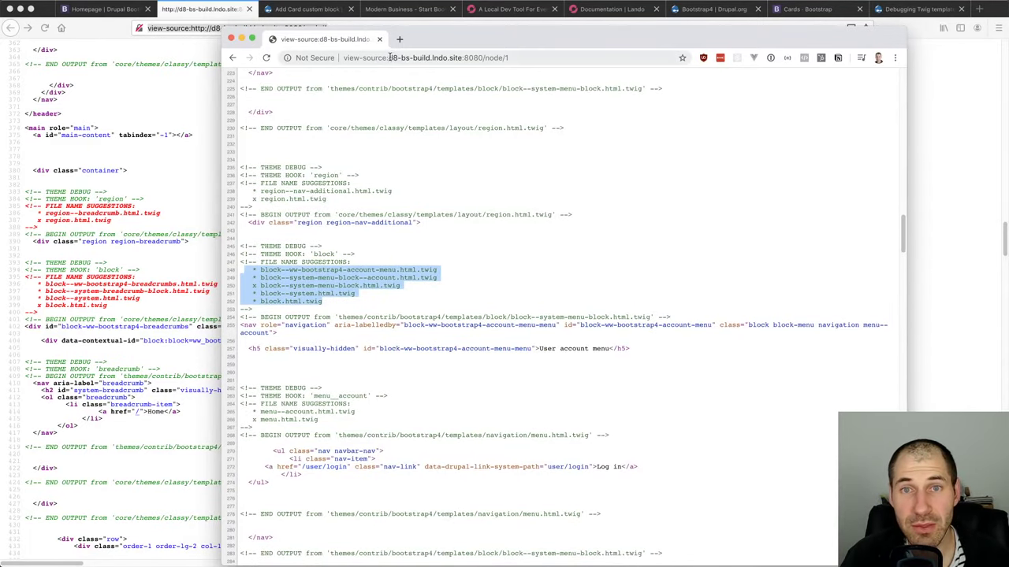
Remove the view-source: prefix, load the homepage node, and inspect the Card One image's media suggestions
drag(389, 57, 344, 57)
key(BackSpace)
key(Return)
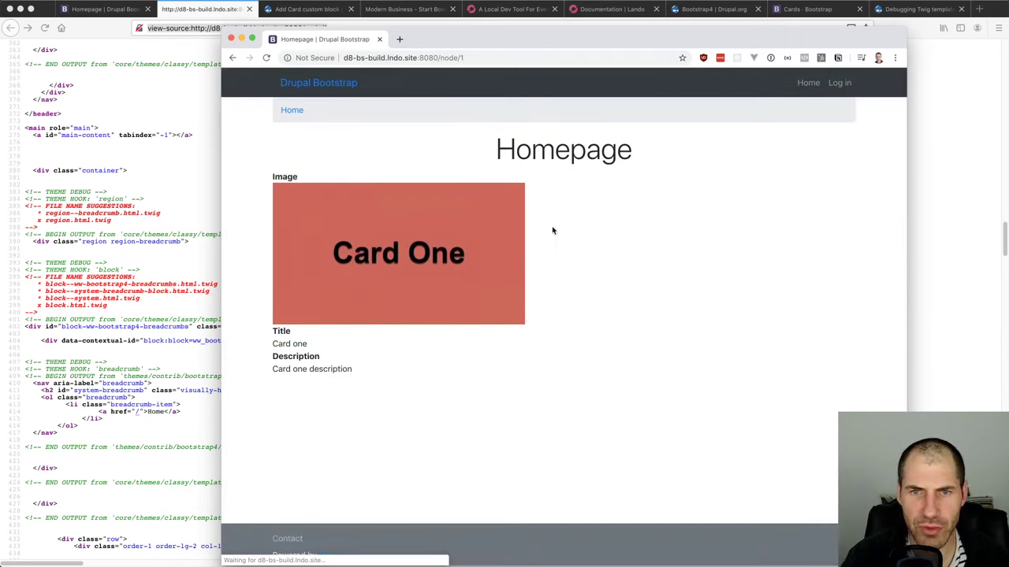
key(super+alt+j)
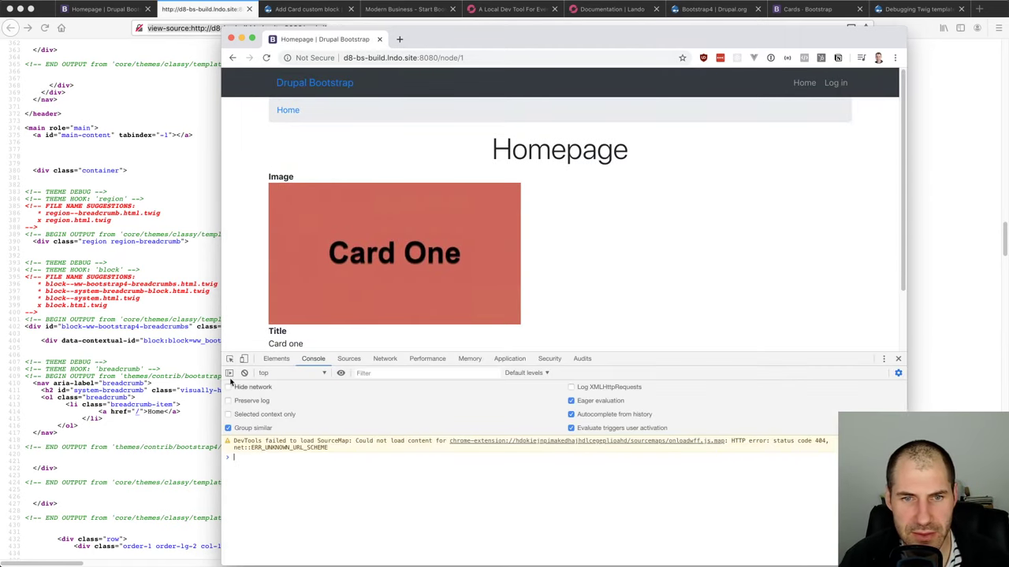
key(super+shift+c)
click(521, 248)
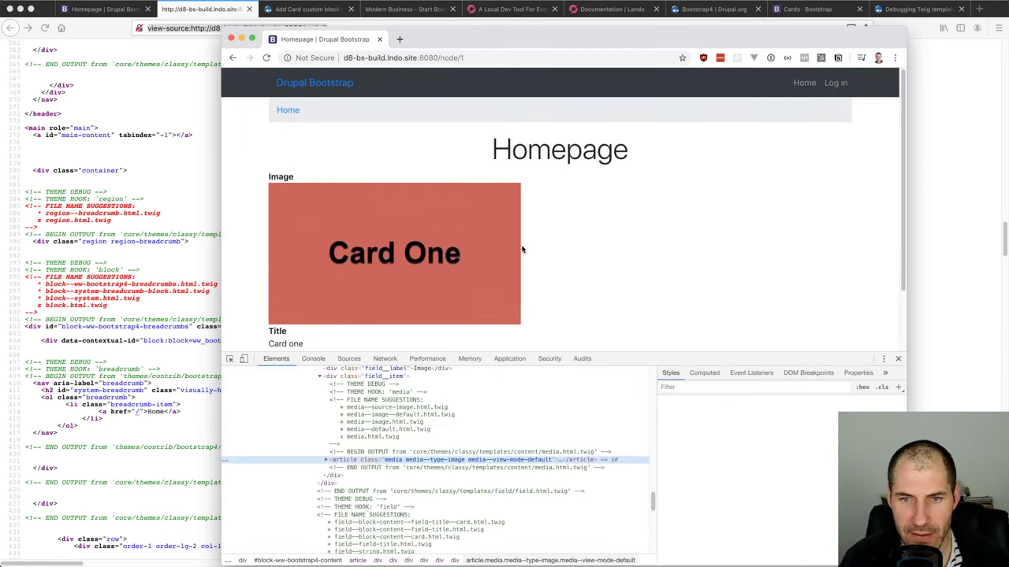
click(378, 418)
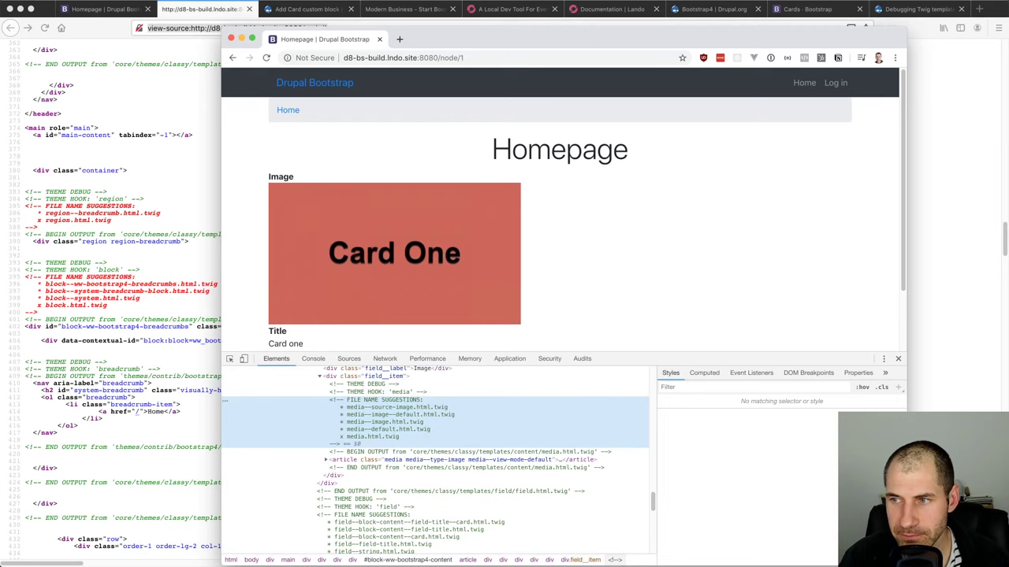
Expand the region file name suggestions comment in the Homepage tab's inspector
click(110, 9)
scroll(202, 414, down, 5)
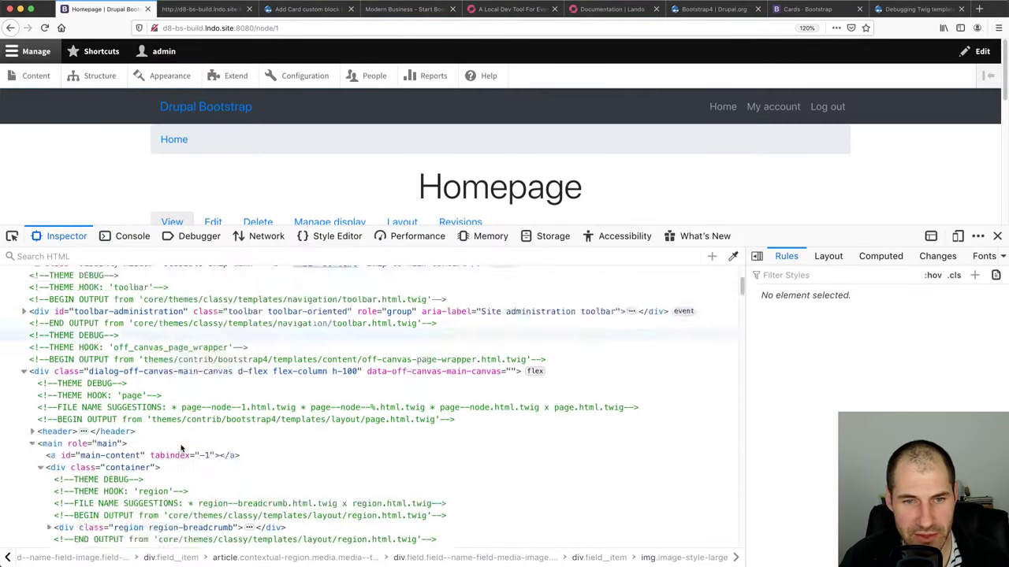
double_click(223, 384)
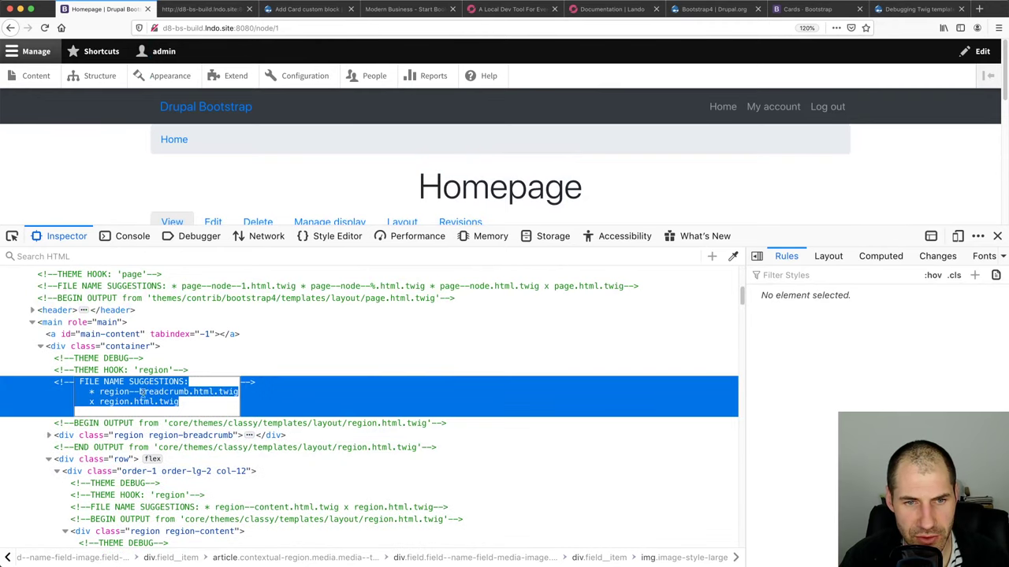
key(Escape)
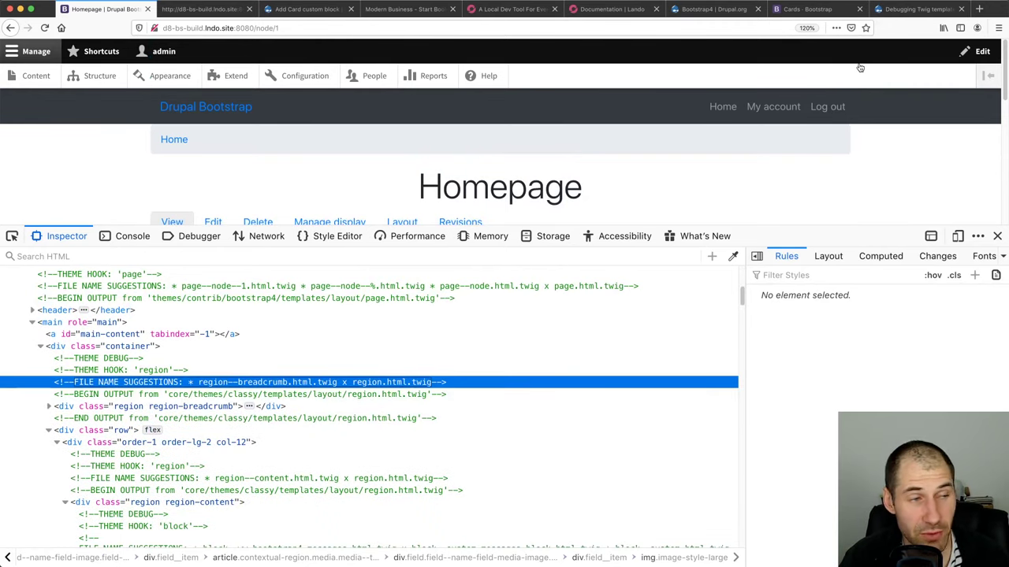
key(super+Tab)
key(super+Tab)
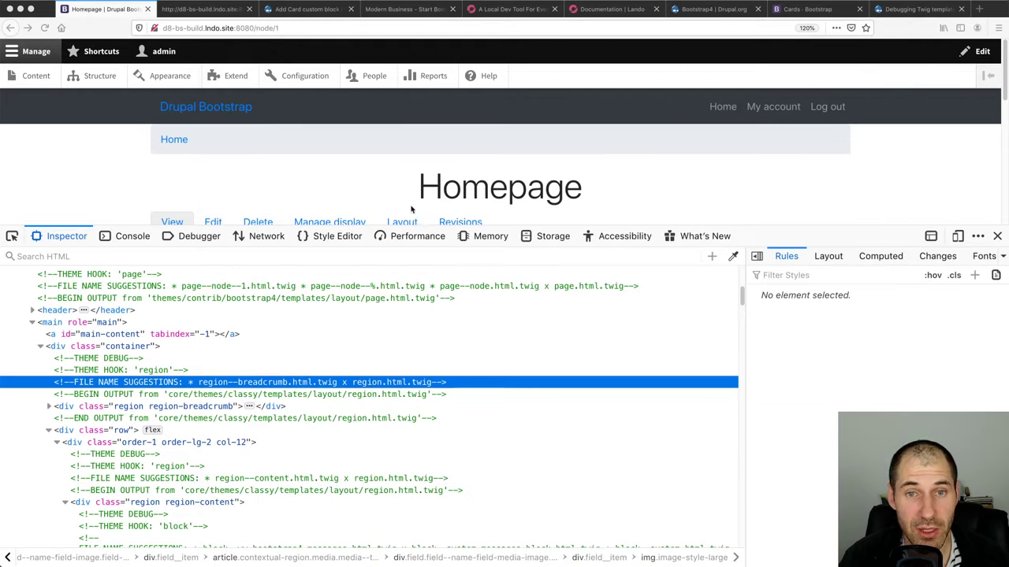
Shrink the inspector and pick the Card One media article to view its field template suggestions
drag(699, 227, 702, 337)
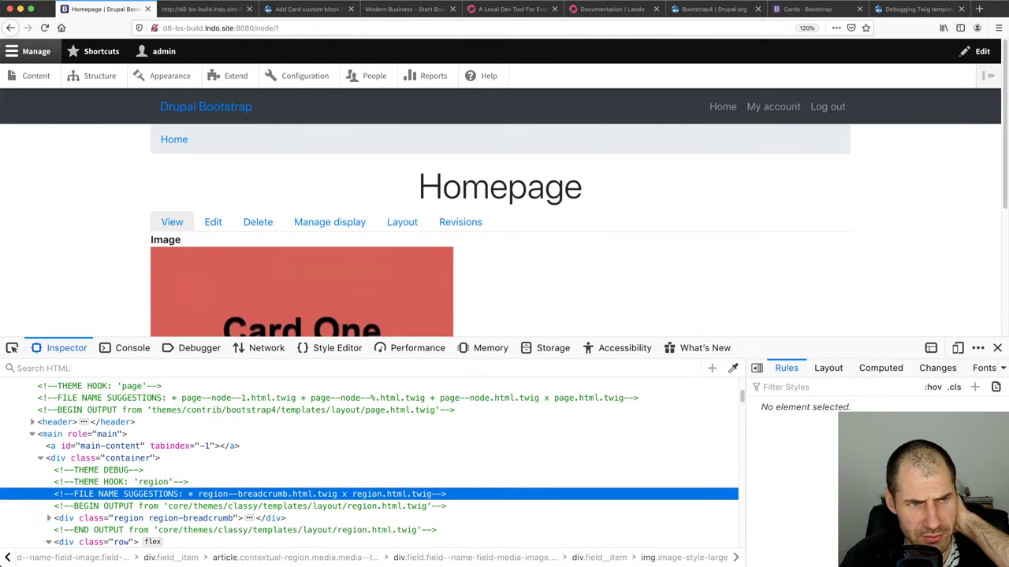
scroll(338, 174, down, 3)
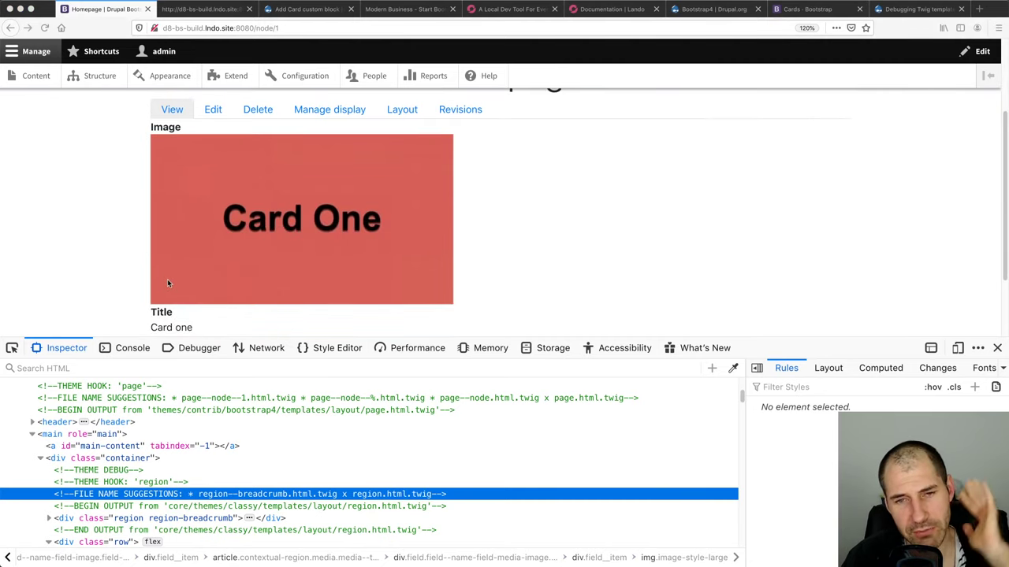
mouse_move(550, 338)
mouse_down()
mouse_move(546, 361)
mouse_move(545, 338)
mouse_up()
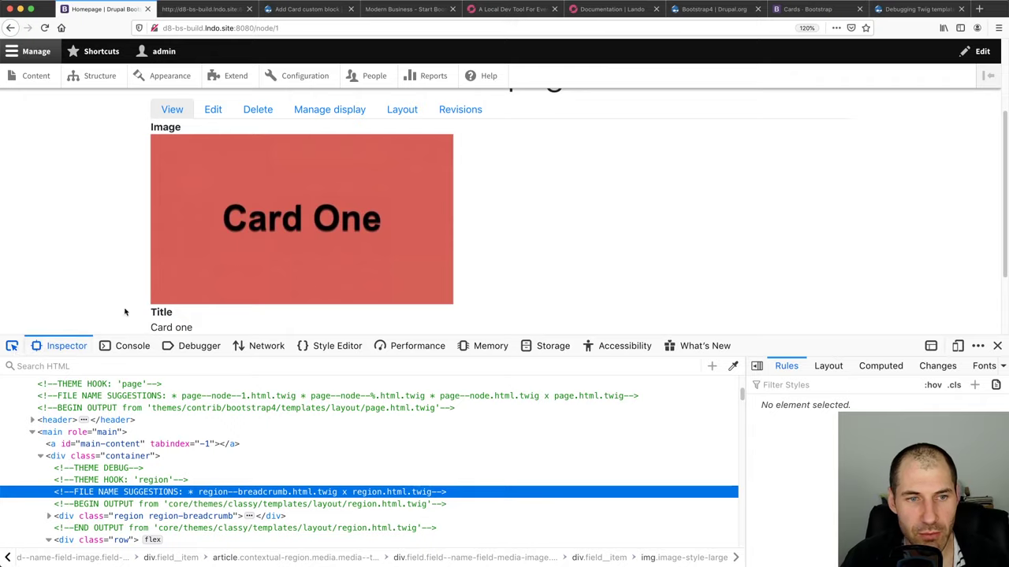
key(super+shift+c)
click(567, 203)
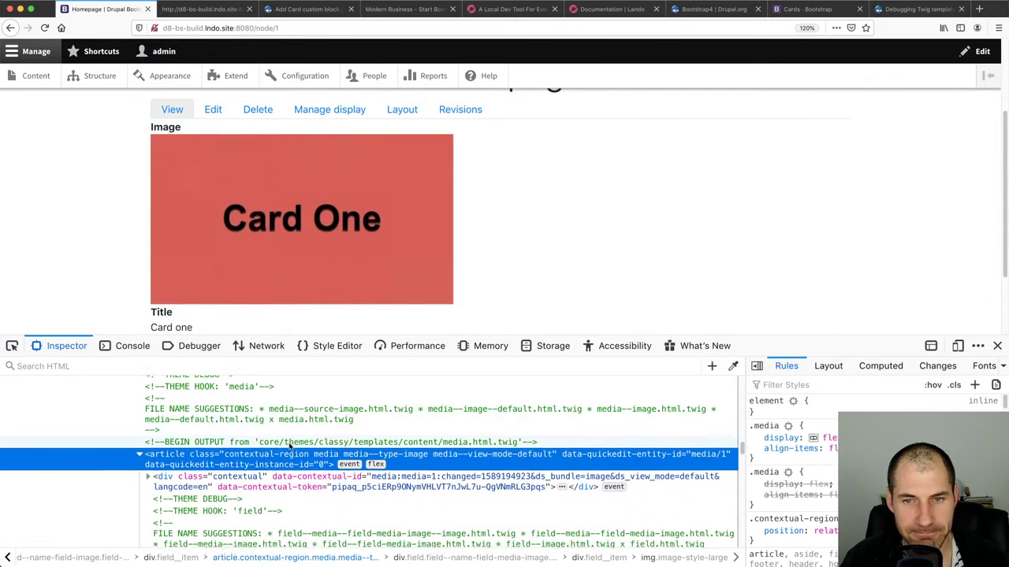
scroll(272, 443, down, 3)
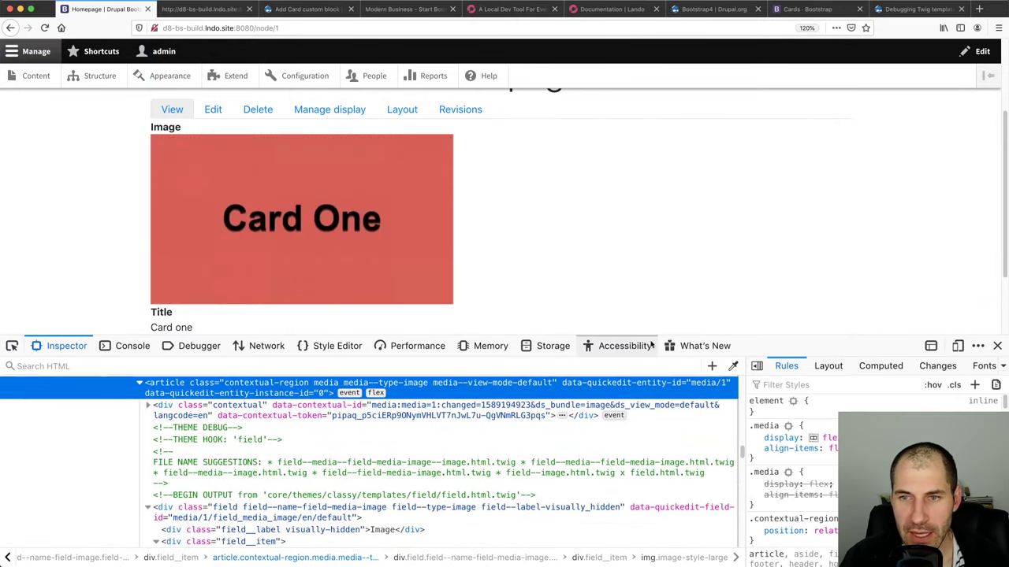
drag(654, 337, 658, 410)
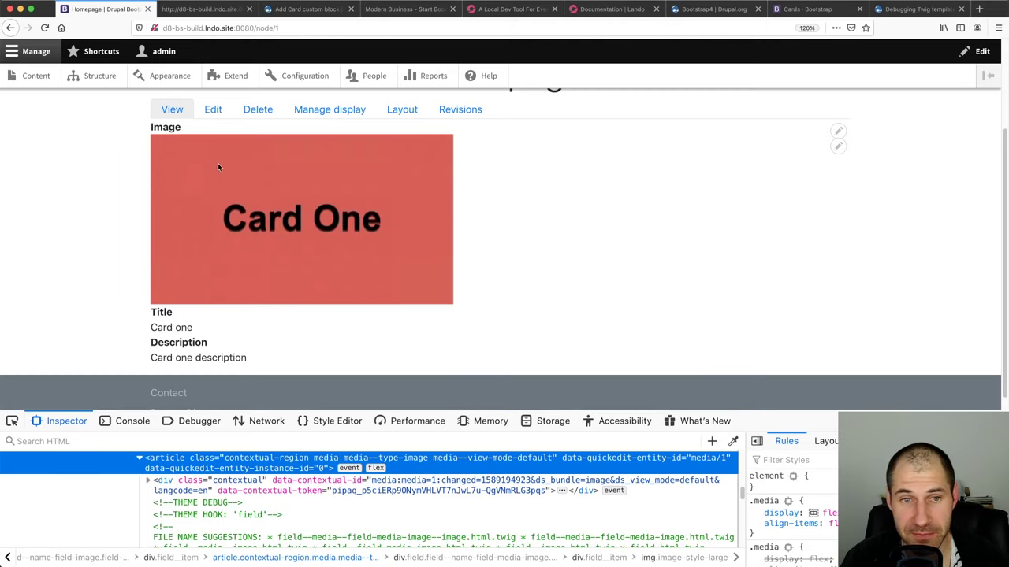
scroll(343, 242, up, 1)
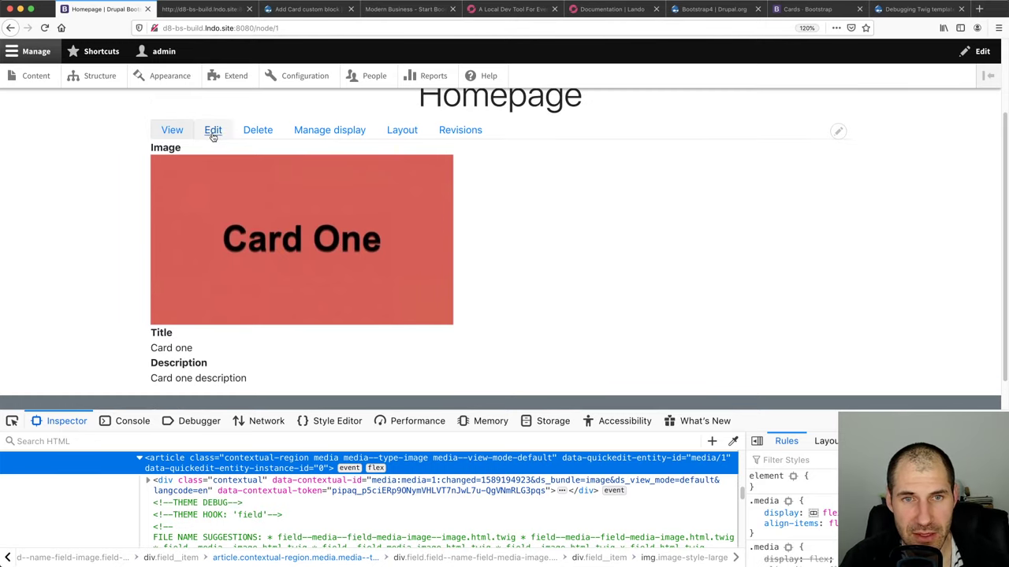
Return from the homepage edit form and close the view-source tab
click(213, 131)
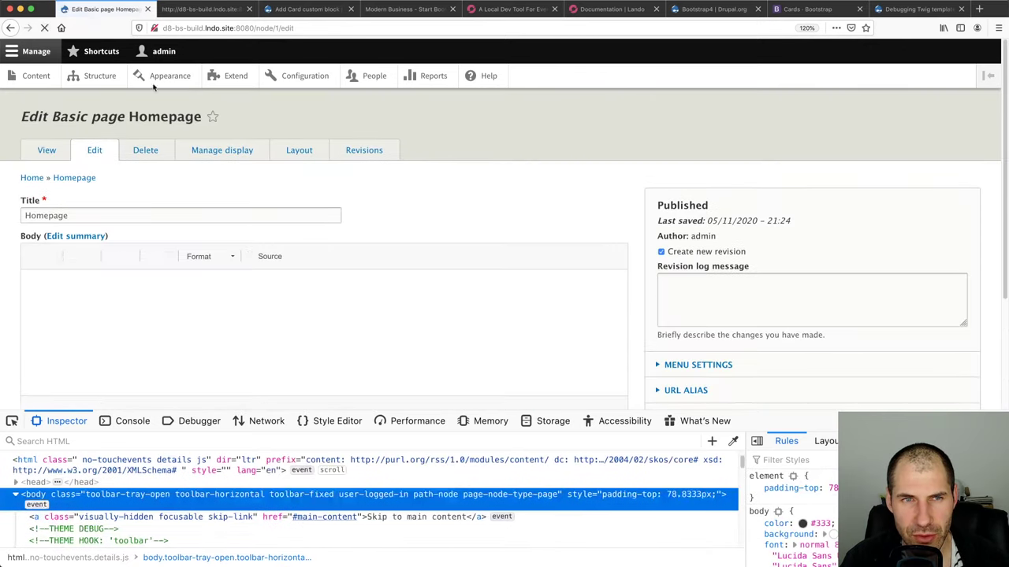
click(10, 28)
click(178, 8)
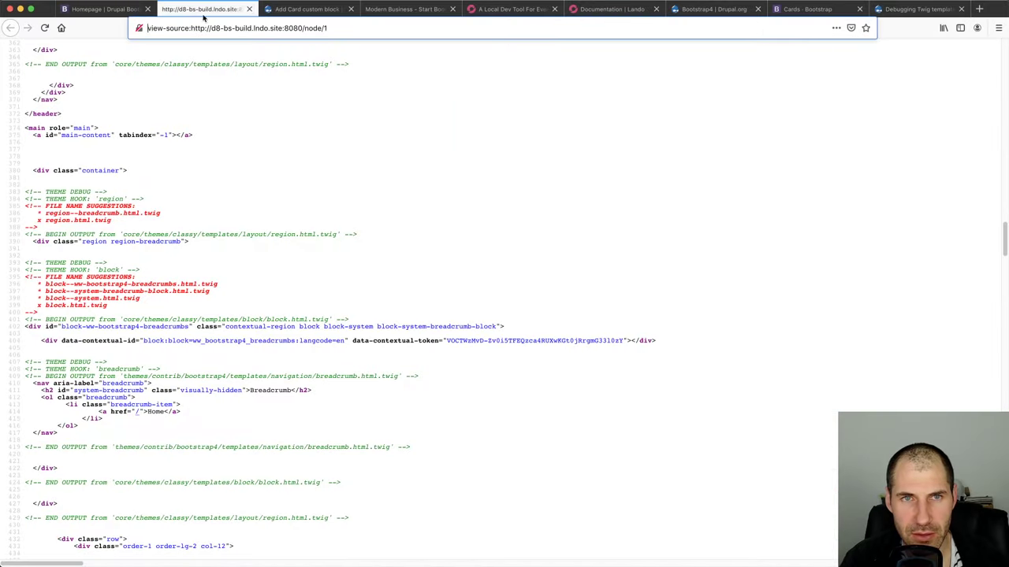
click(249, 8)
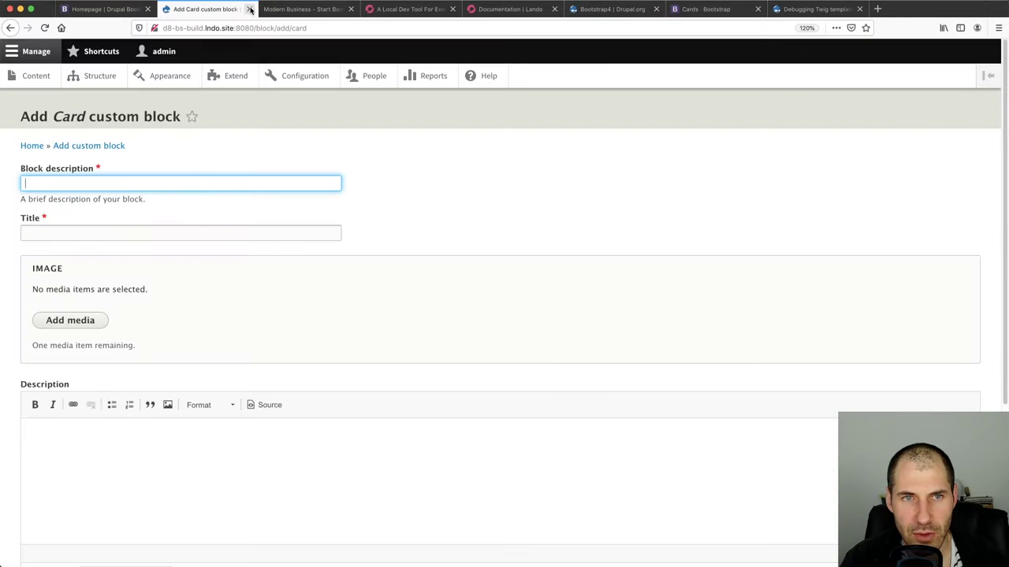
Go through Structure > Block layout > Custom block library to Block types, showing Card's operations
click(111, 79)
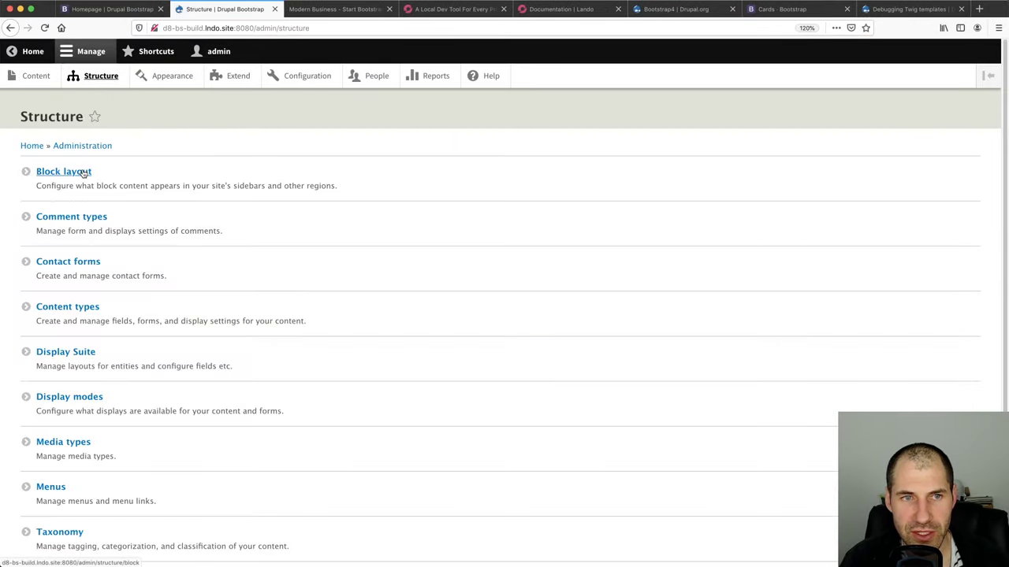
click(79, 171)
click(193, 151)
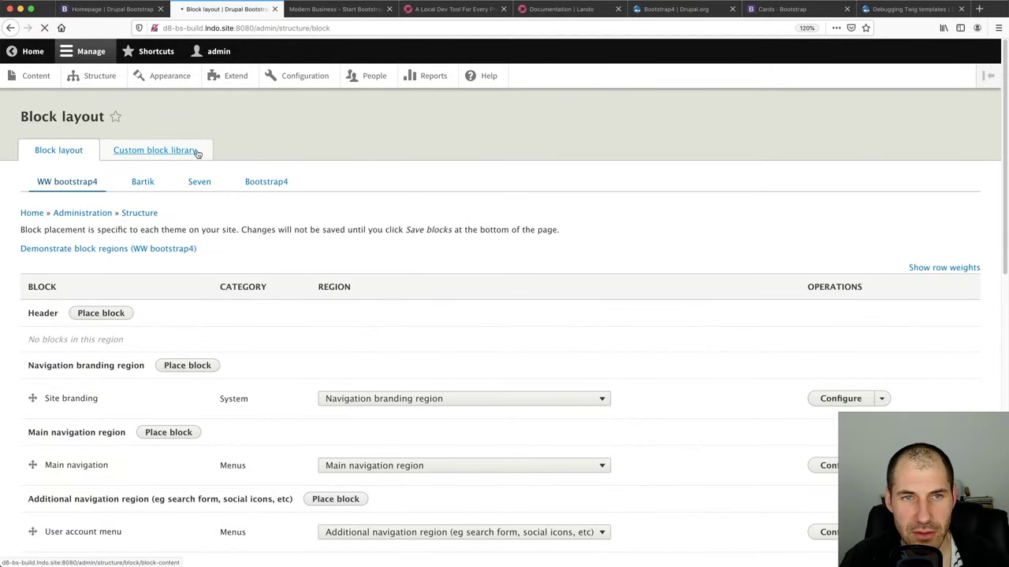
click(120, 184)
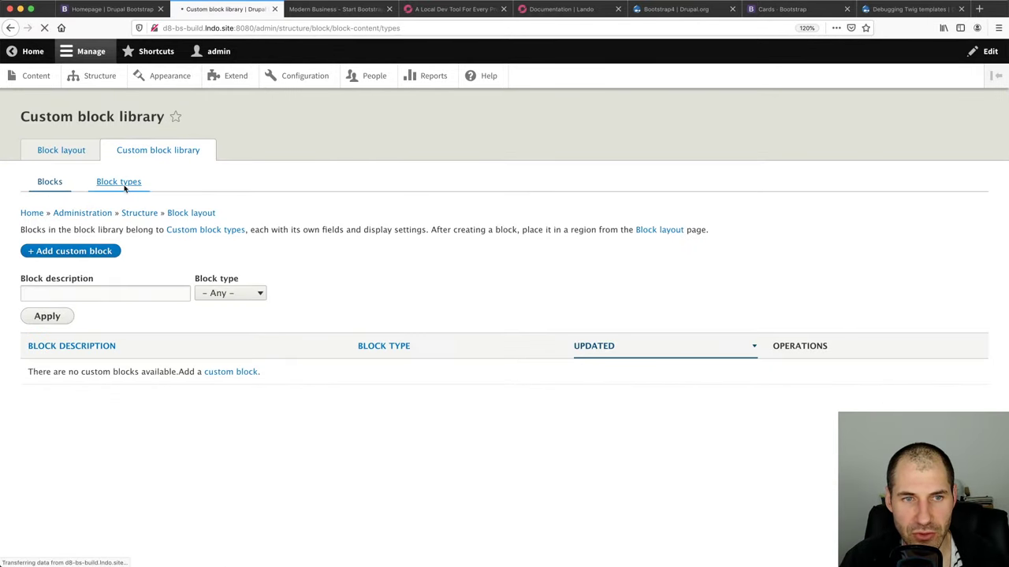
click(782, 338)
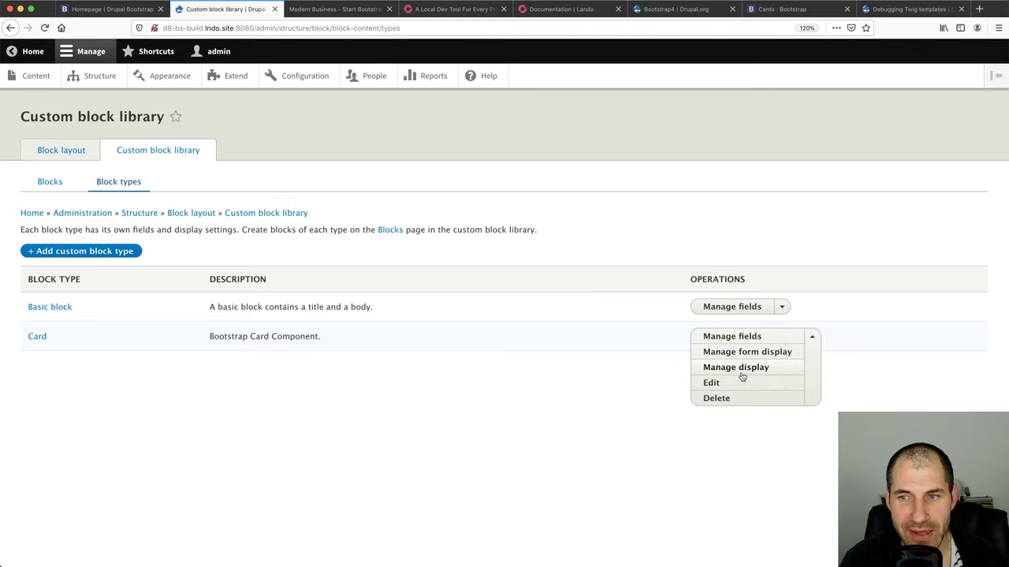
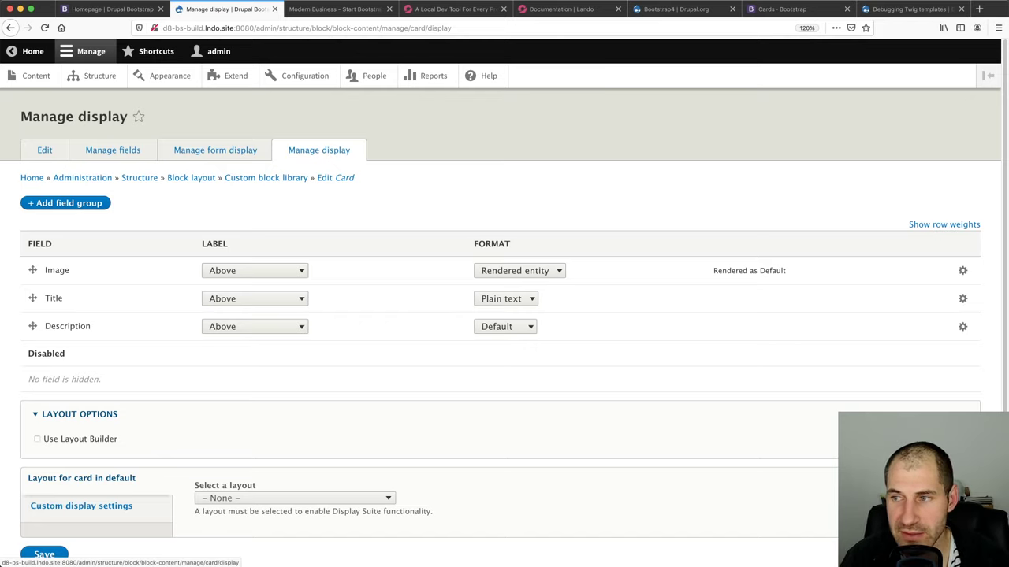
Look over the Card display's layout options, Use Layout Builder option and custom display settings
key(super+Tab)
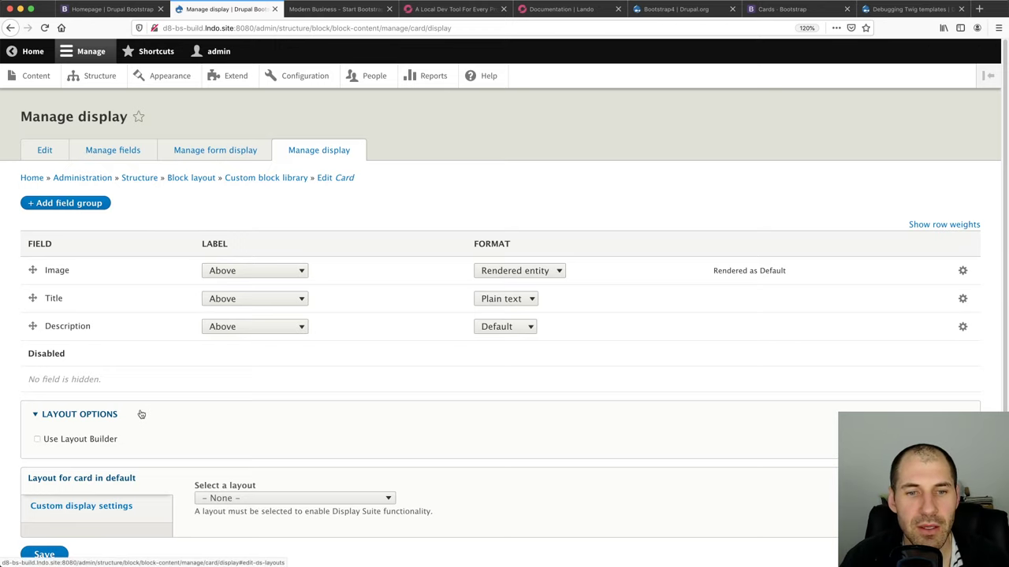
scroll(126, 425, down, 1)
scroll(211, 268, up, 1)
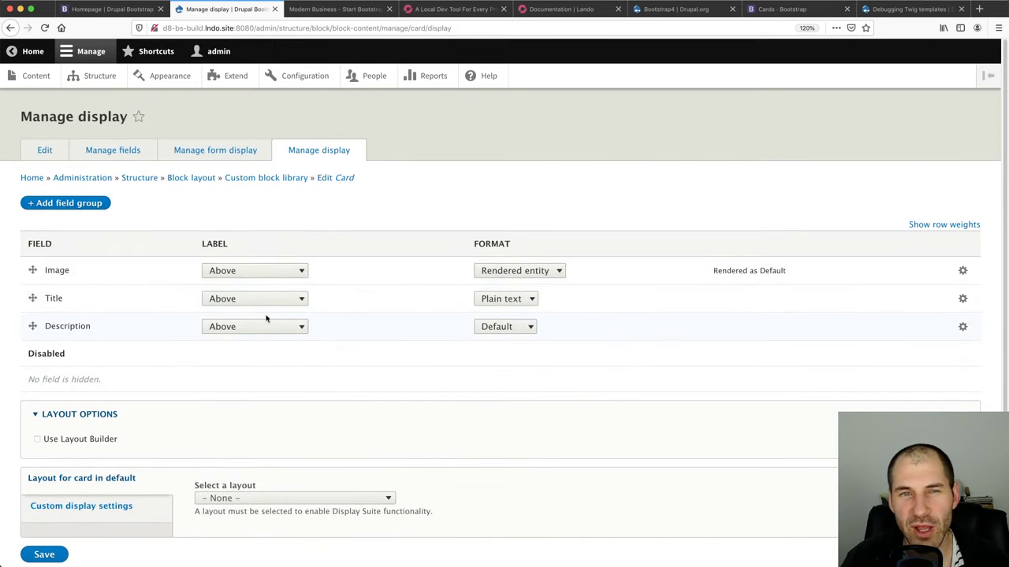
click(76, 507)
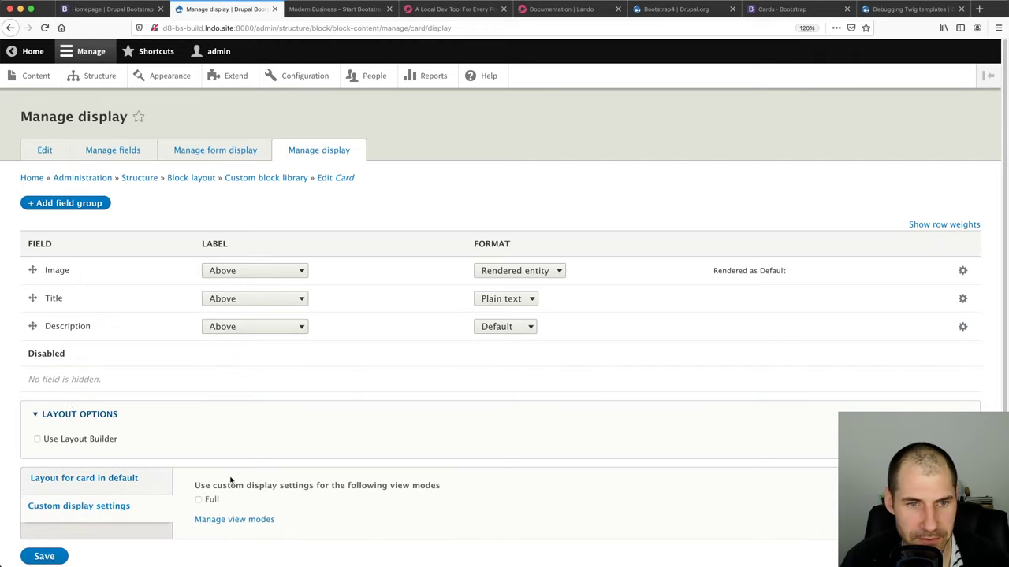
click(129, 477)
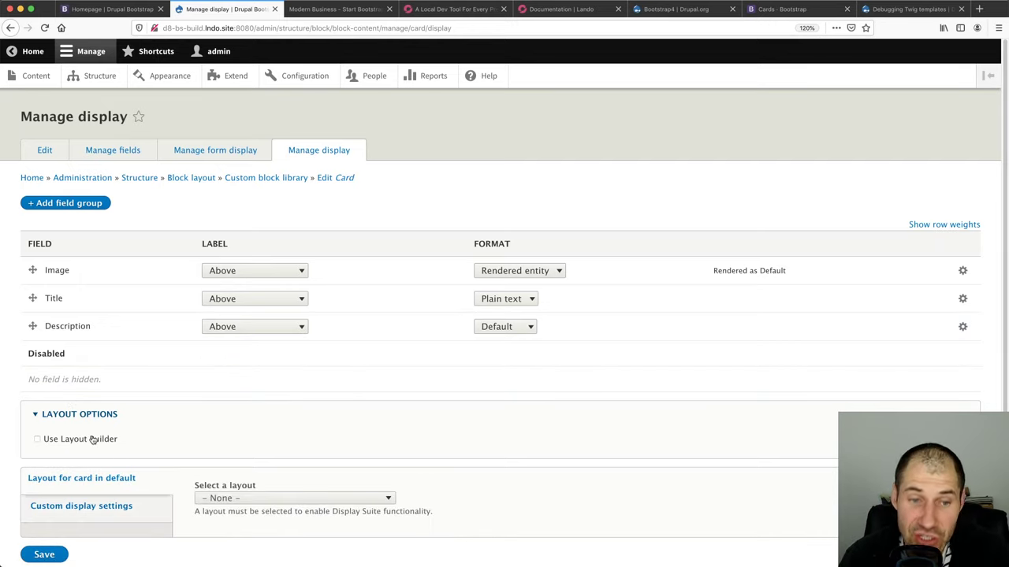
triple_click(57, 435)
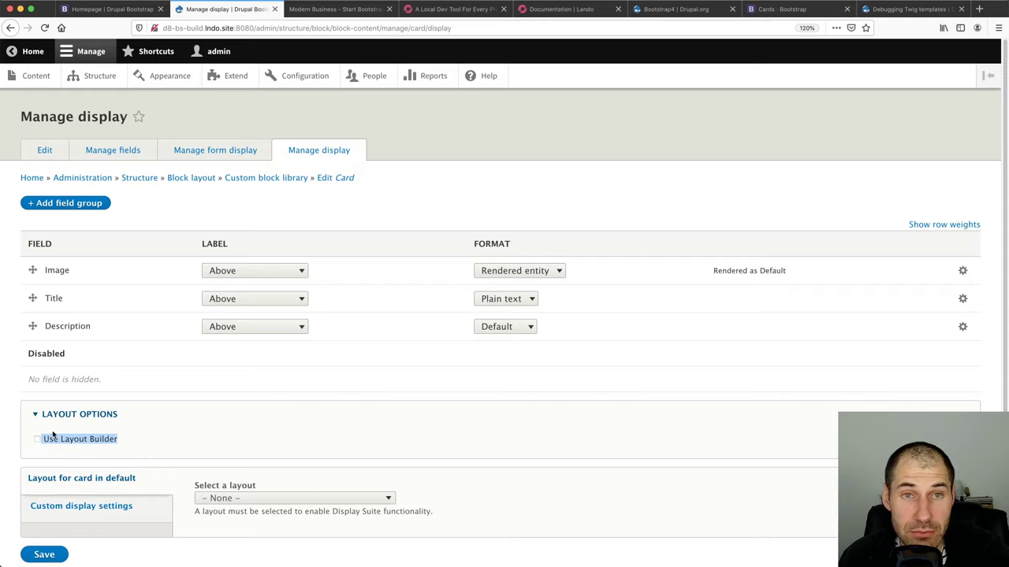
click(238, 413)
click(238, 415)
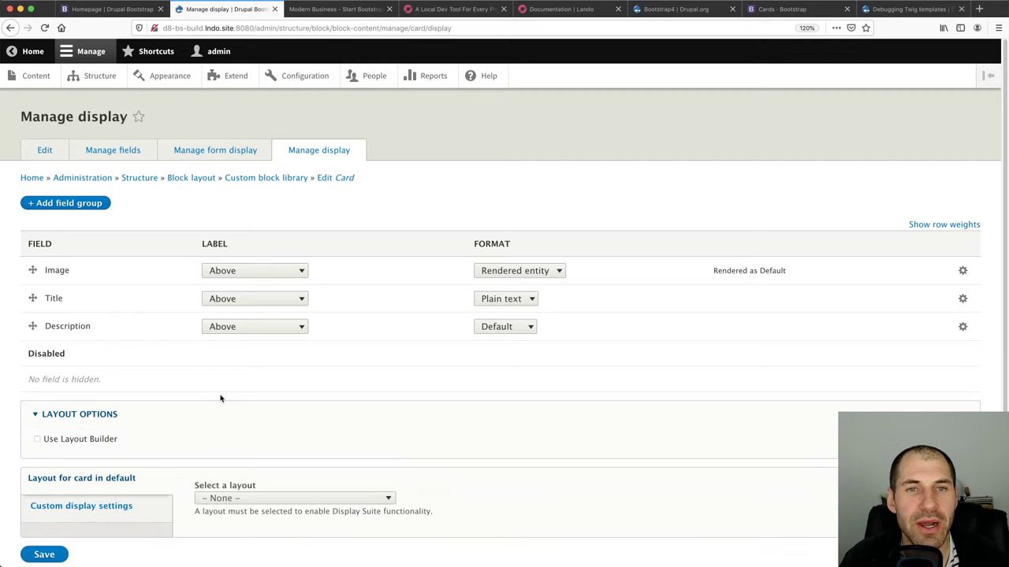
scroll(211, 384, down, 1)
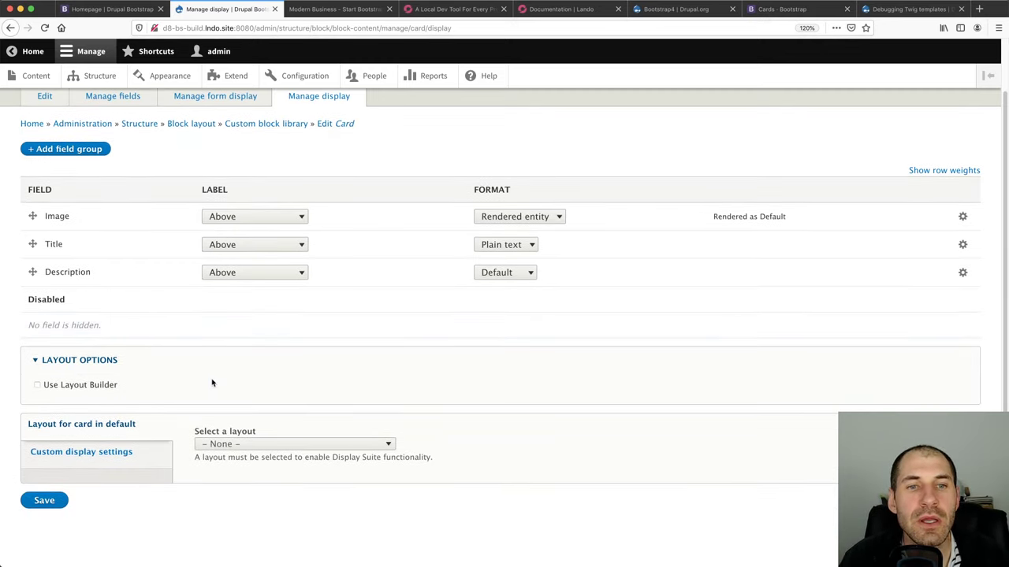
click(131, 451)
click(138, 425)
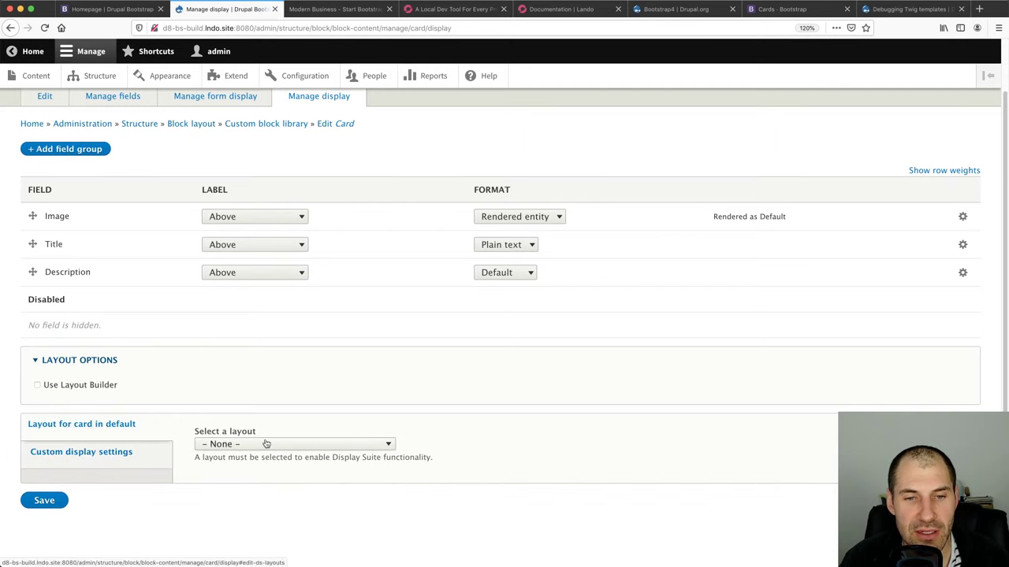
Select the One column layout for the Card display and save it
click(268, 444)
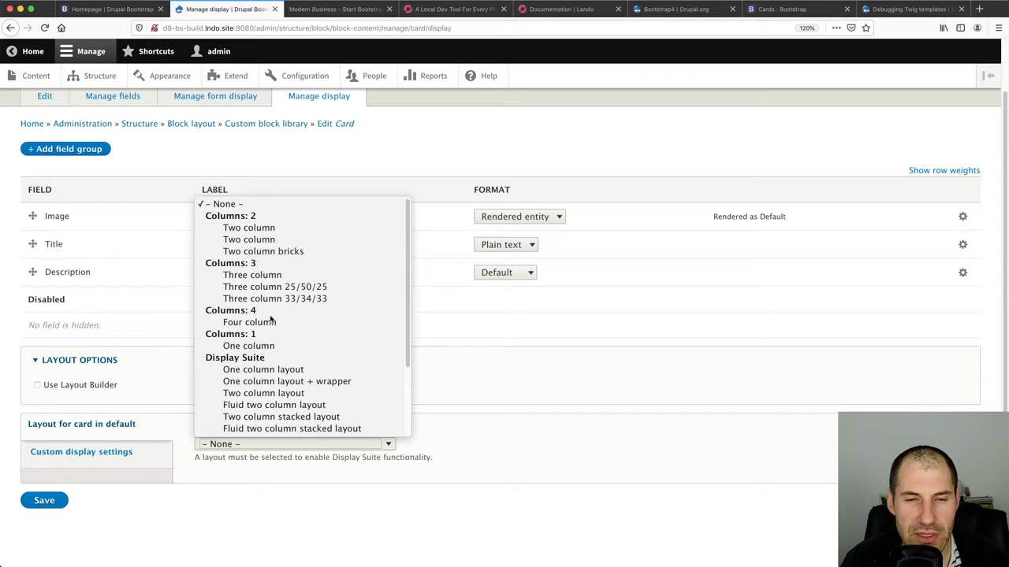
click(282, 369)
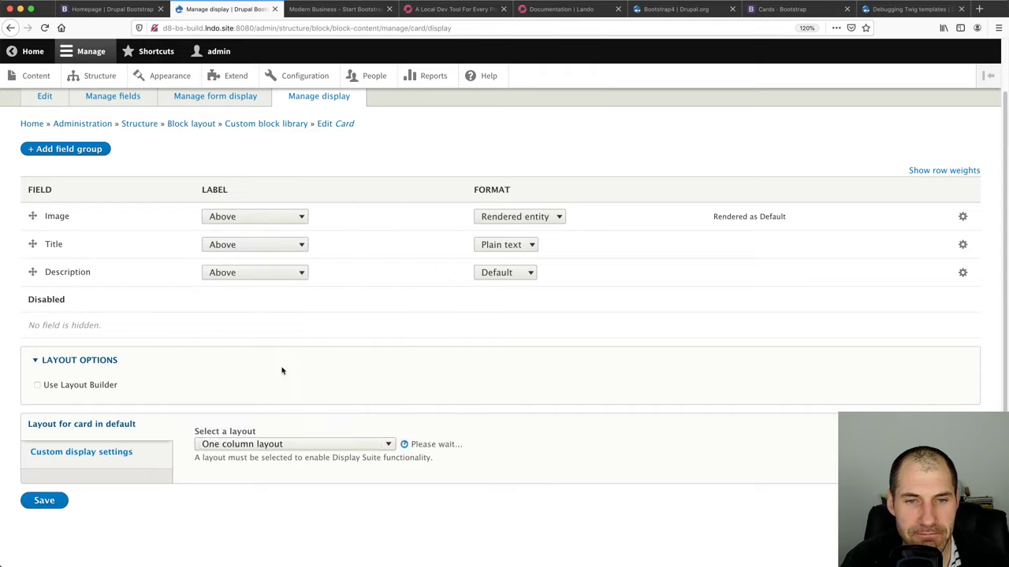
scroll(268, 386, down, 2)
scroll(251, 399, down, 2)
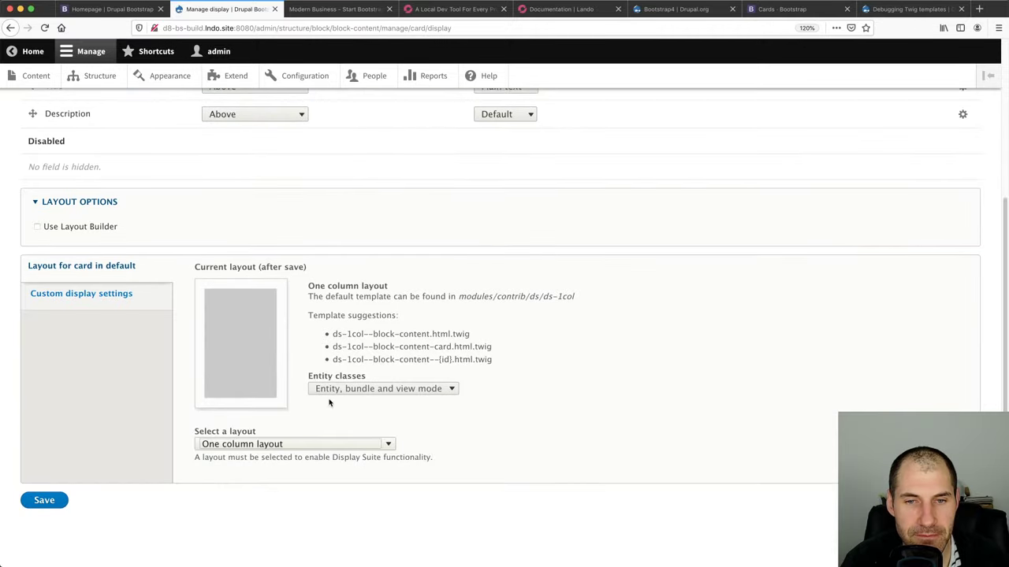
click(43, 502)
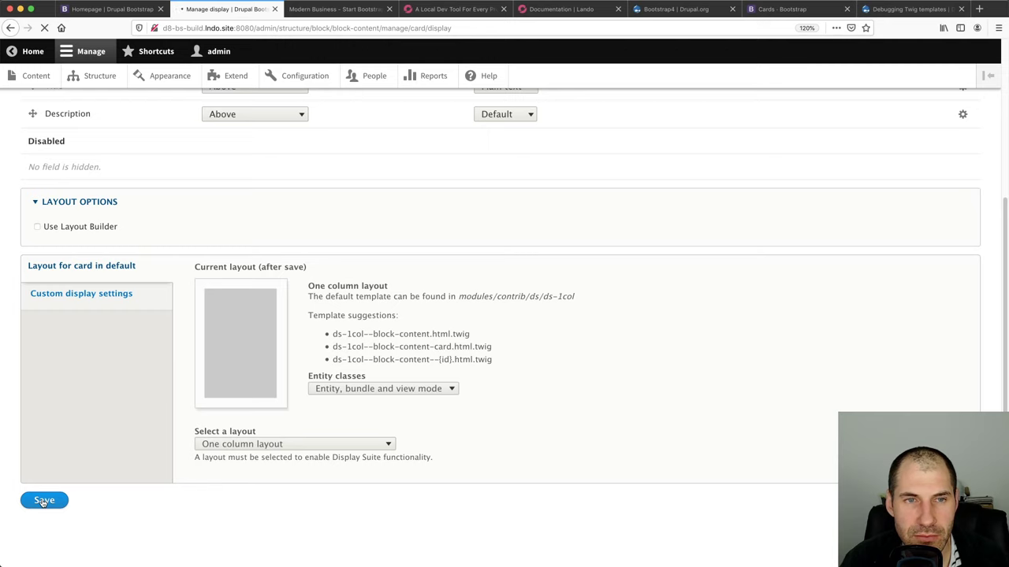
Review the Custom CSS classes, Custom wrappers and Custom display settings tabs
scroll(49, 498, down, 4)
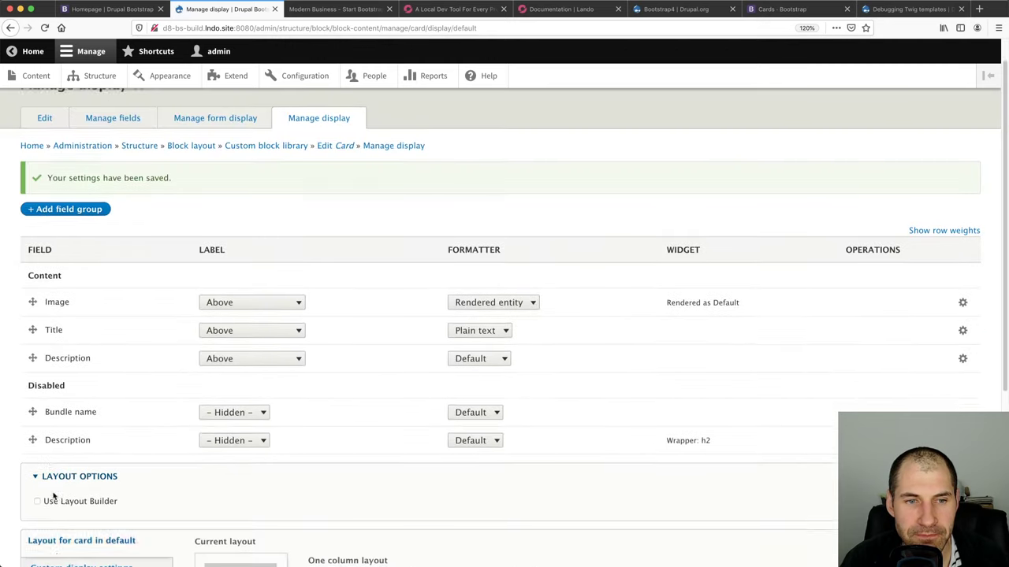
scroll(58, 490, down, 1)
click(88, 362)
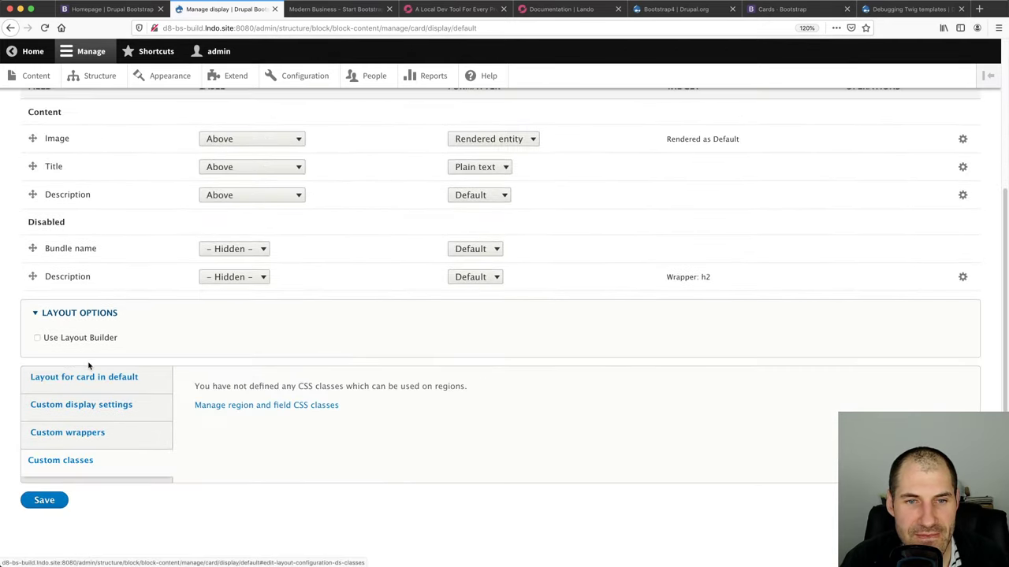
click(96, 433)
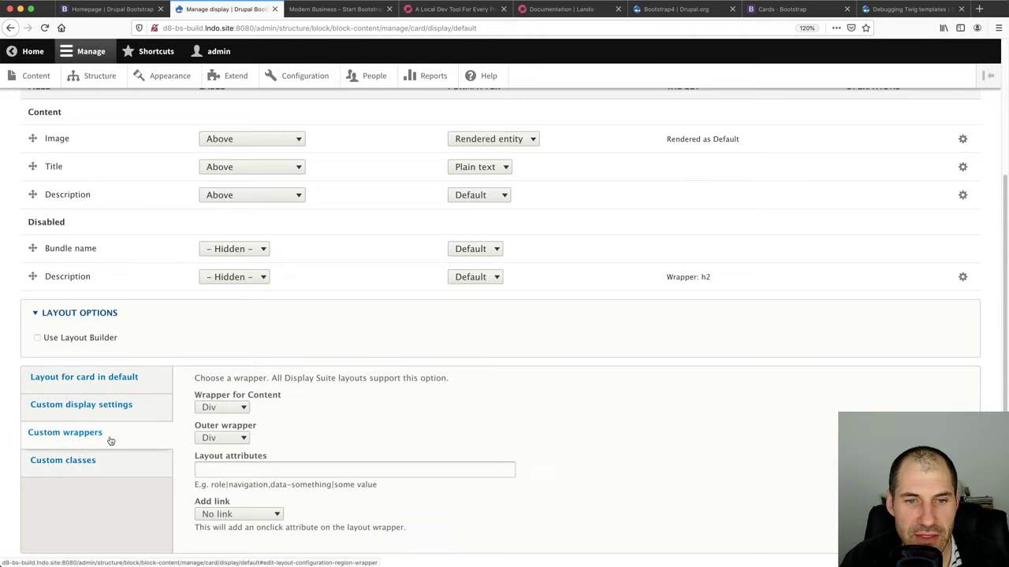
click(108, 404)
click(108, 380)
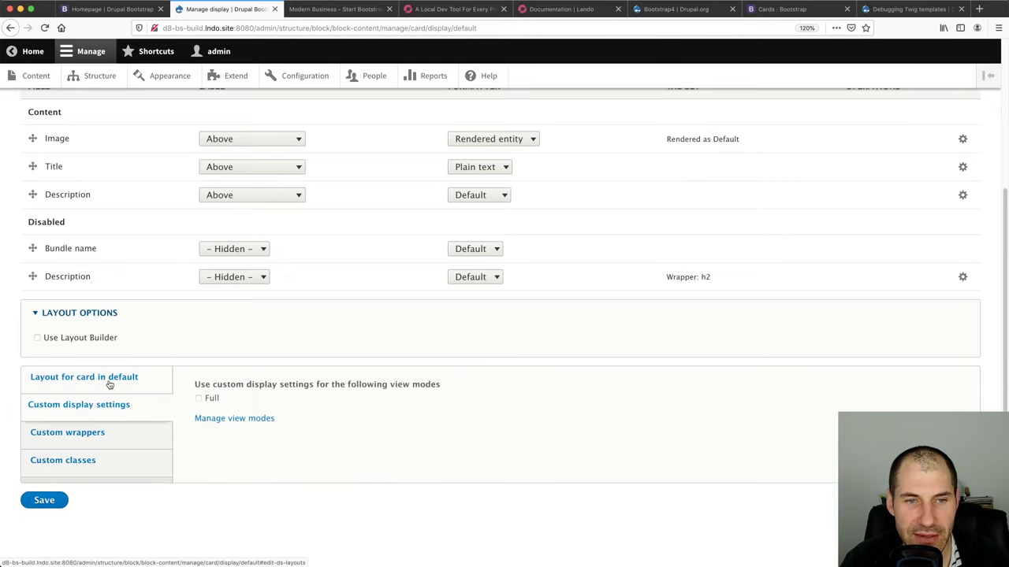
click(108, 435)
scroll(121, 446, down, 1)
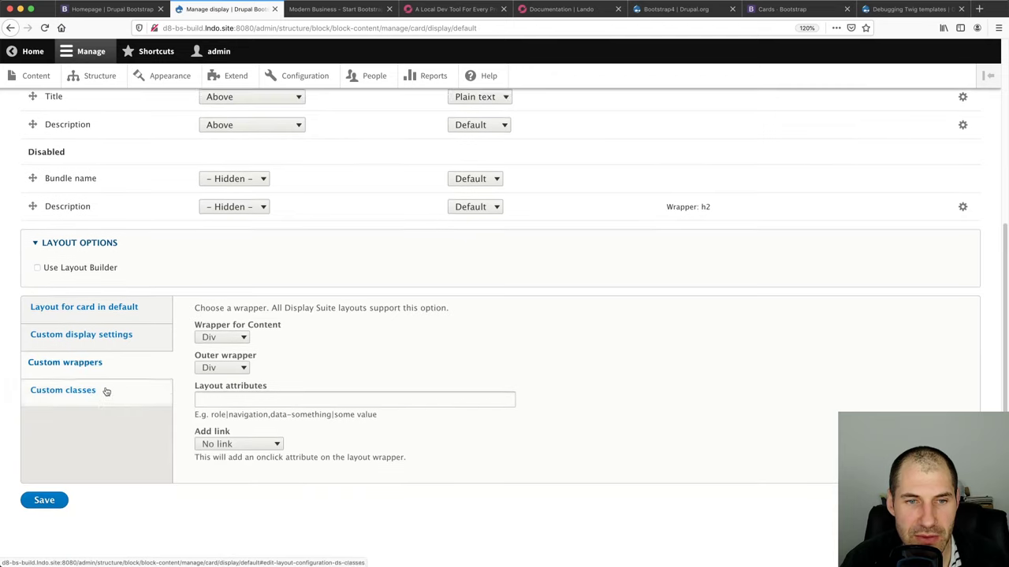
click(104, 391)
scroll(221, 410, up, 2)
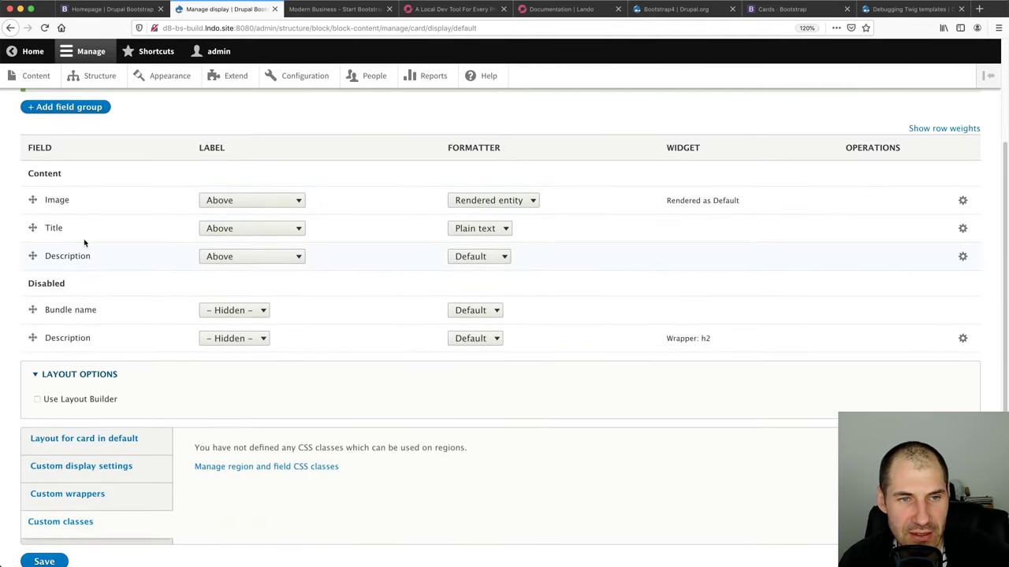
Add the region CSS class 'card|Card' and save the configuration
super+click(234, 466)
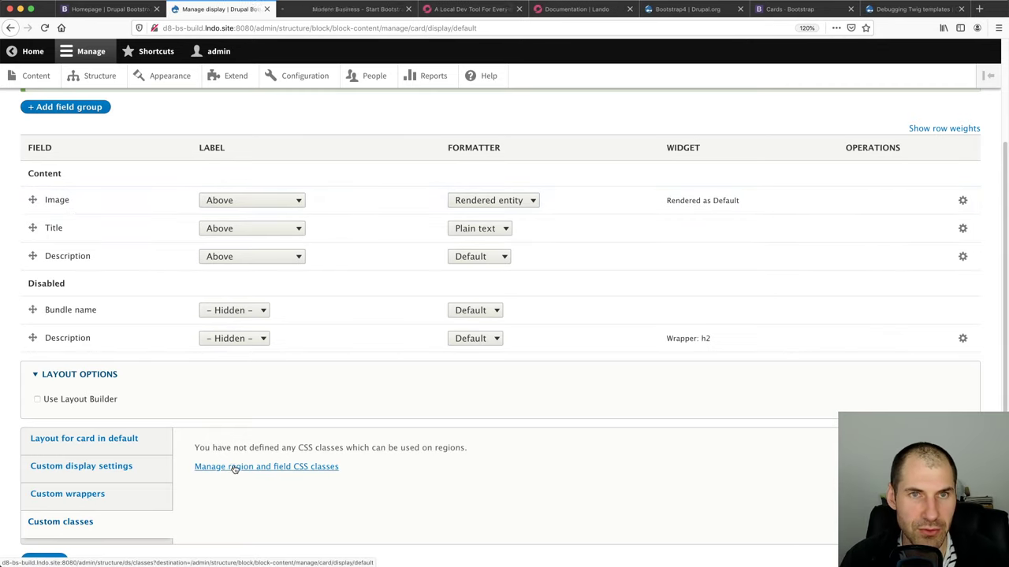
click(308, 9)
click(202, 231)
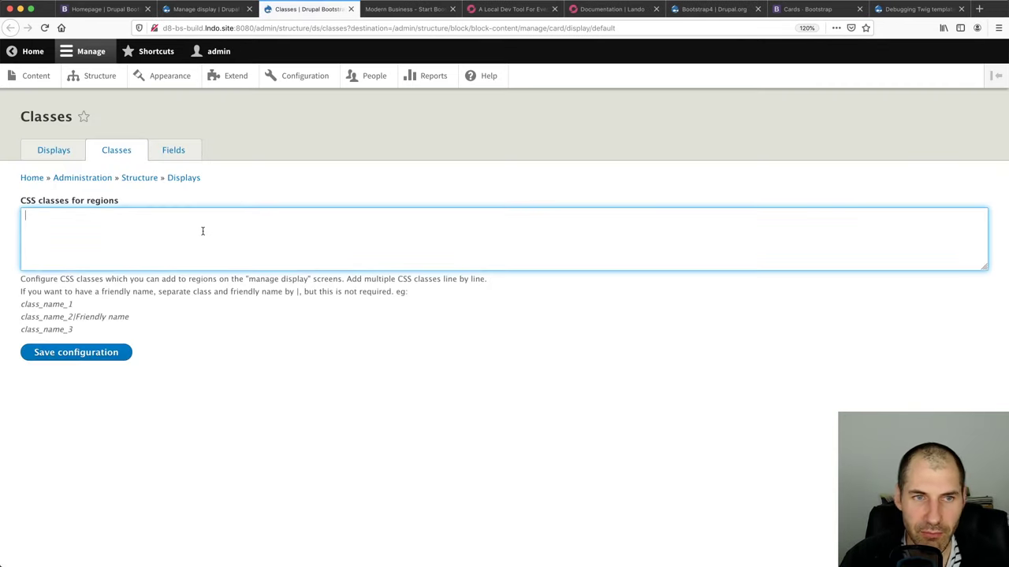
text(crd)
key(BackSpace)
key(BackSpace)
key(BackSpace)
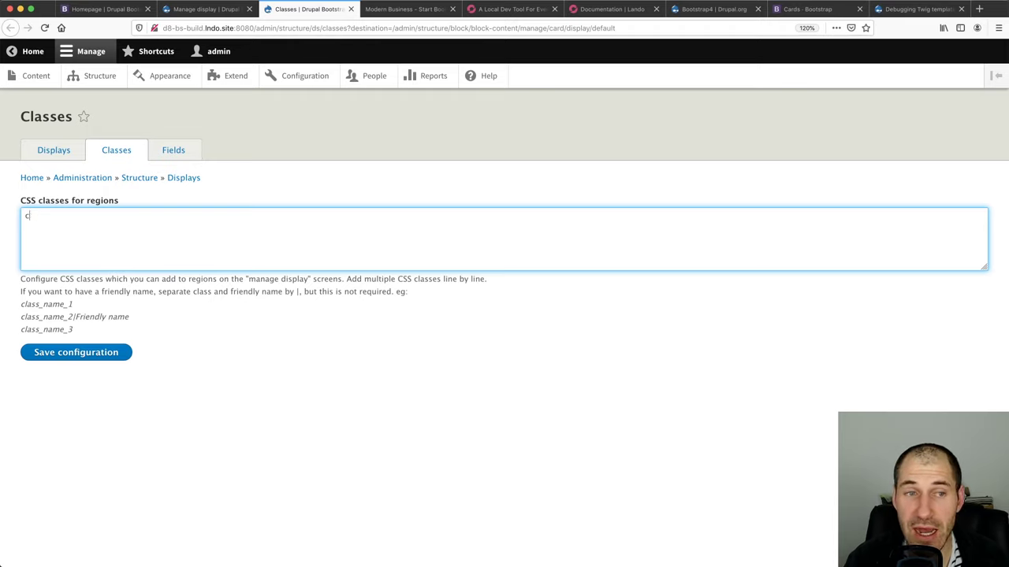
text(car)
key(BackSpace)
key(BackSpace)
key(BackSpace)
text(card)
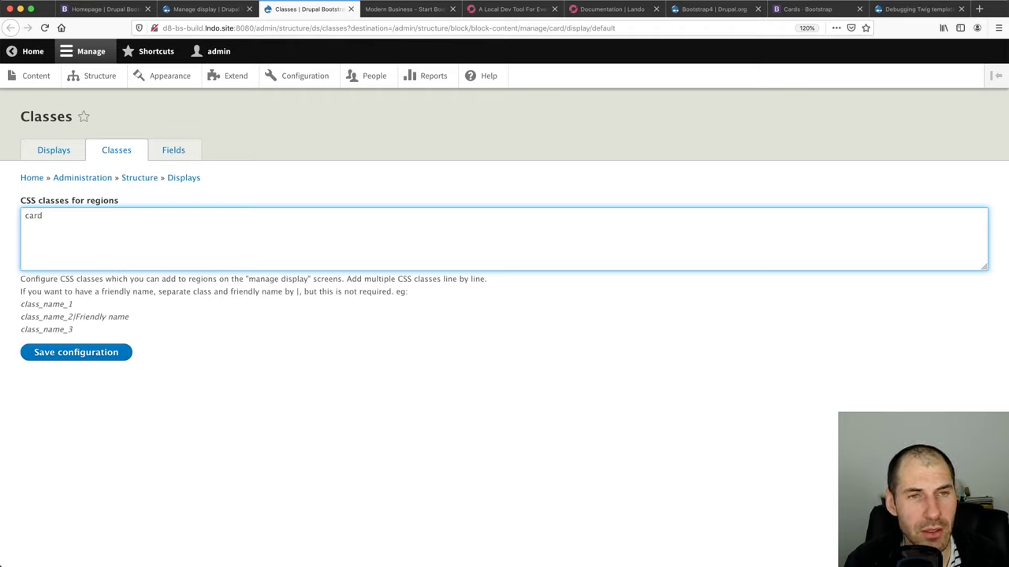
text(|C)
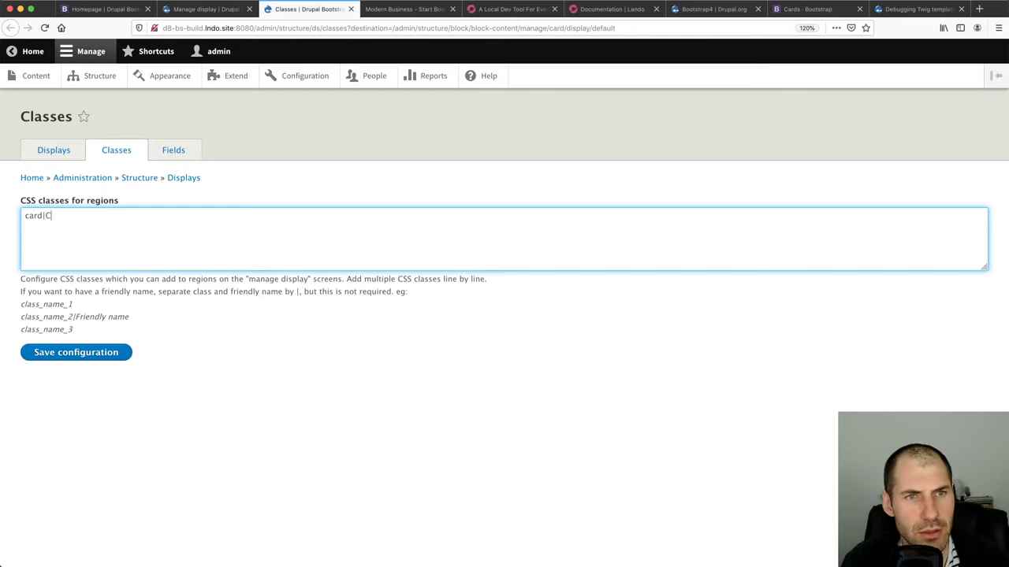
text(ard)
click(91, 354)
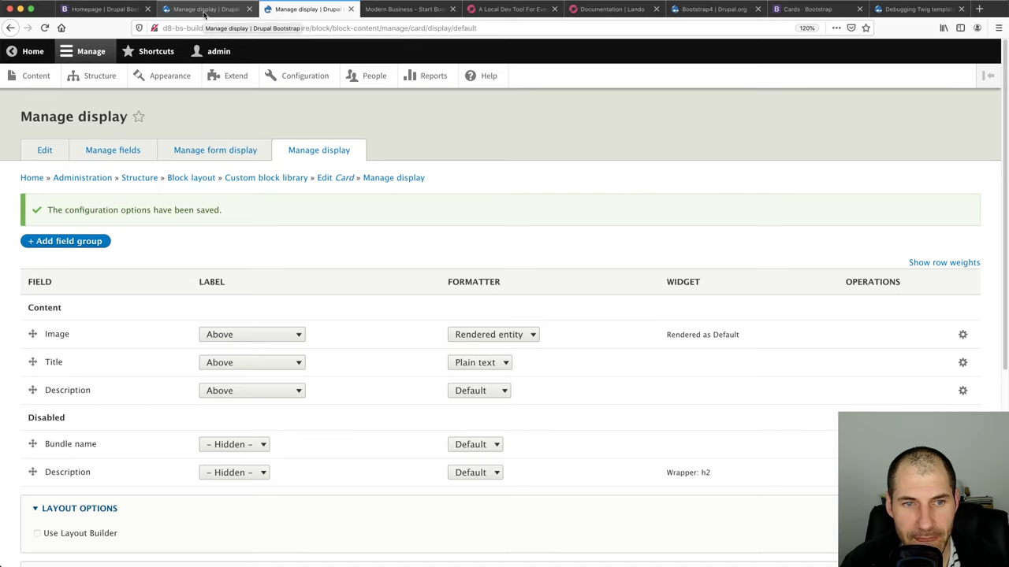
Reload the Card Manage display page, set Card as the layout class, and save
scroll(160, 318, down, 5)
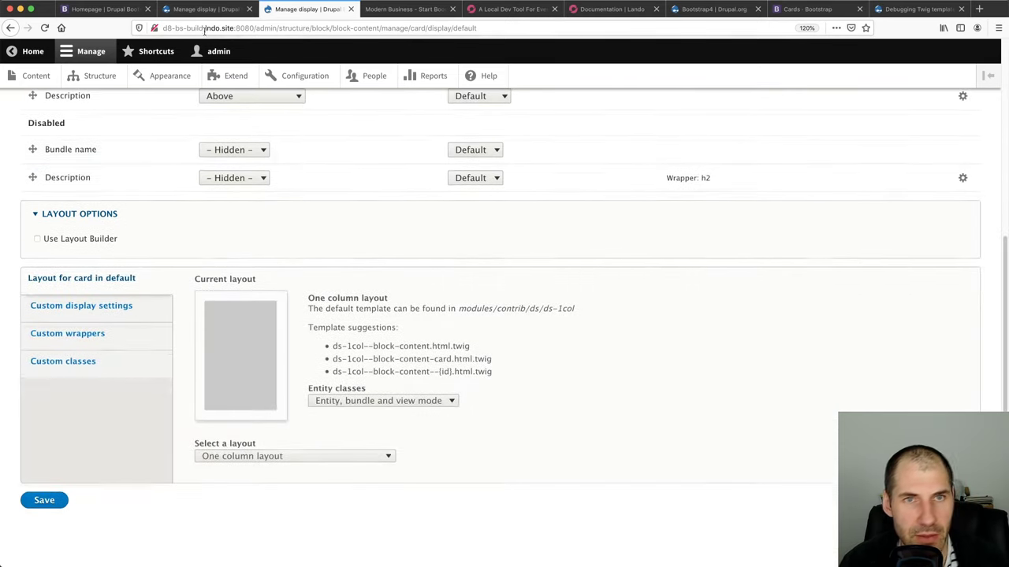
click(207, 11)
click(211, 27)
key(Return)
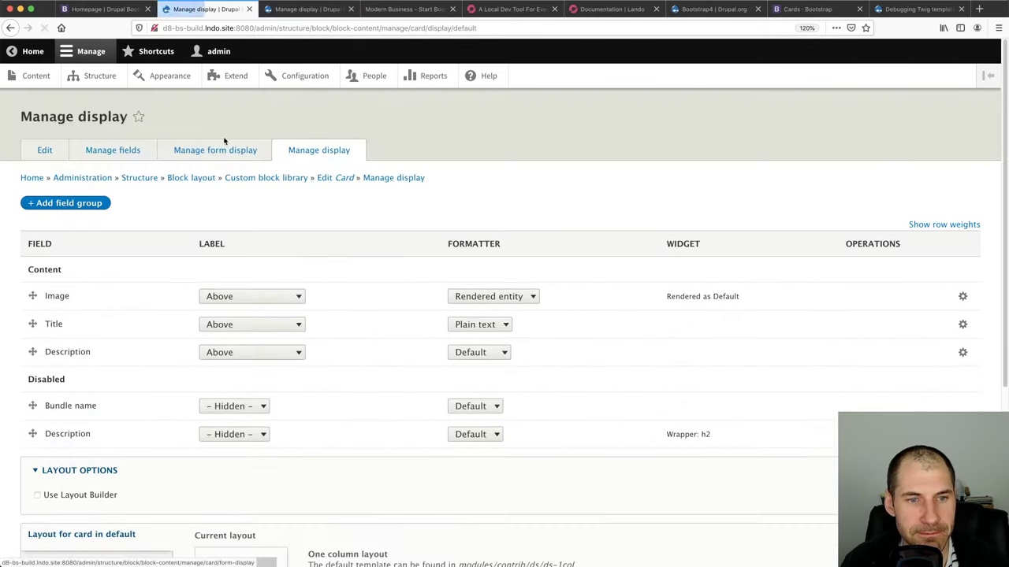
scroll(215, 449, down, 4)
click(118, 365)
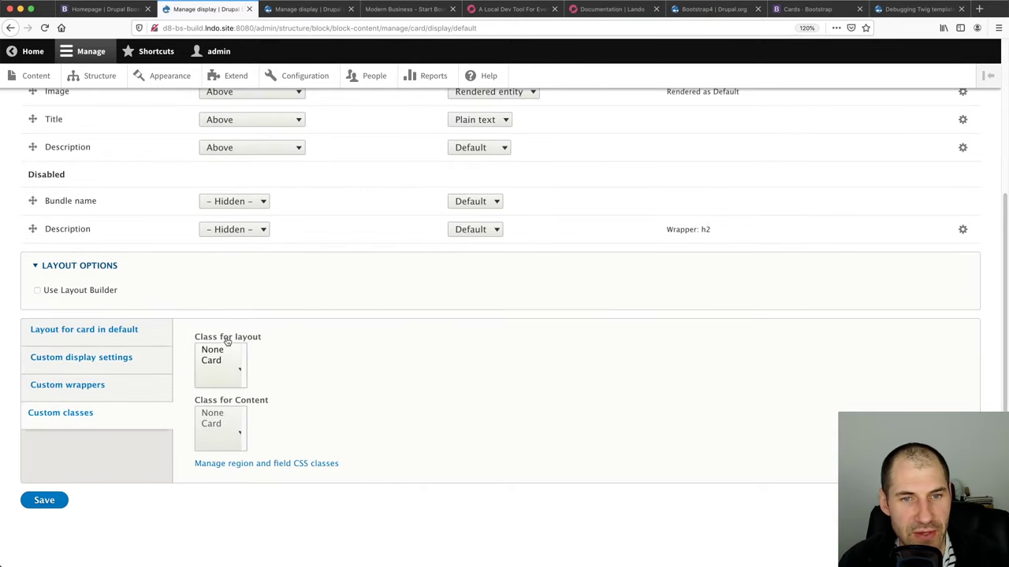
click(211, 361)
click(39, 500)
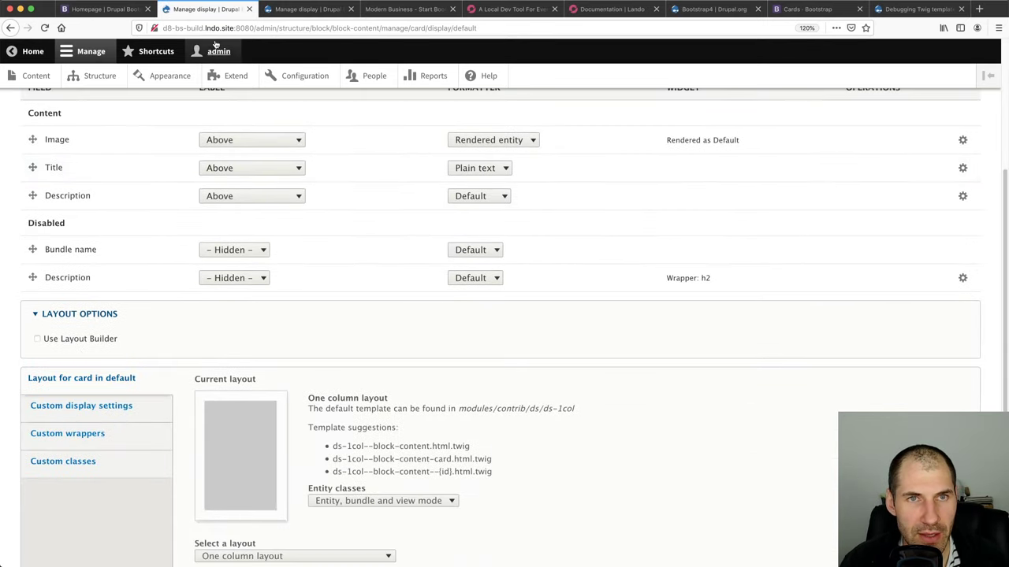
Reload the homepage and inspect Card One's description markup in an enlarged Inspector
click(106, 8)
click(197, 27)
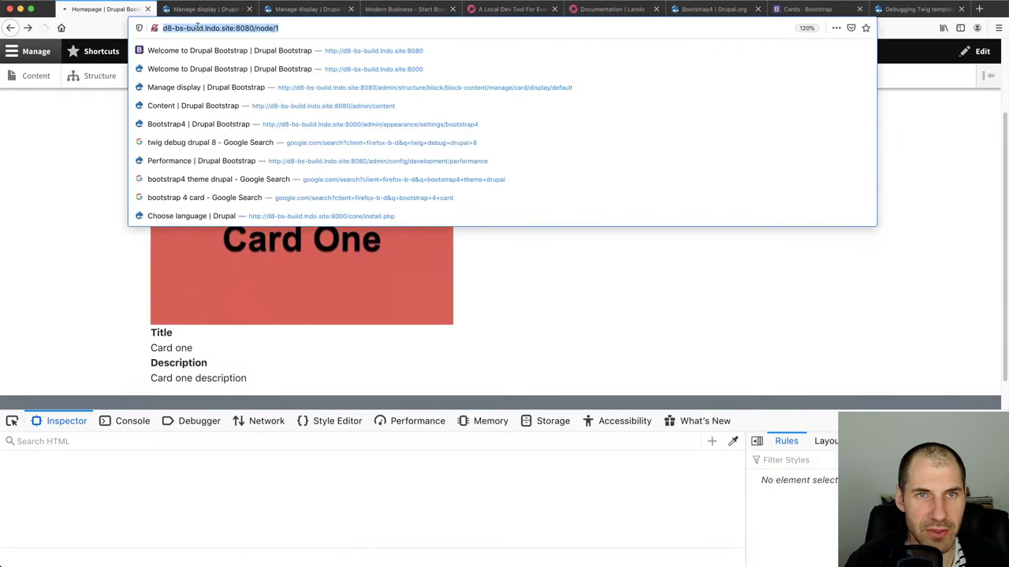
key(Return)
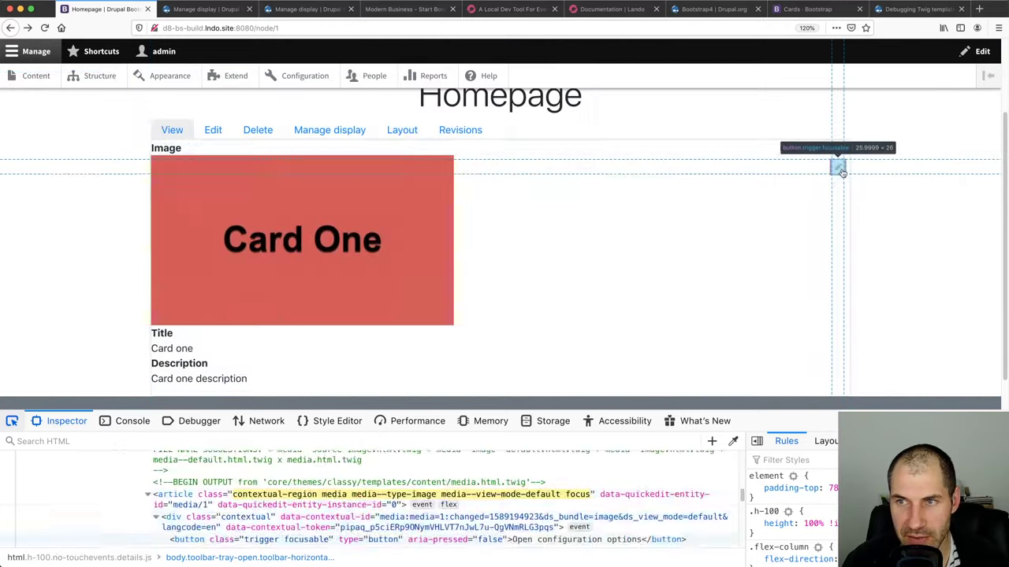
click(504, 380)
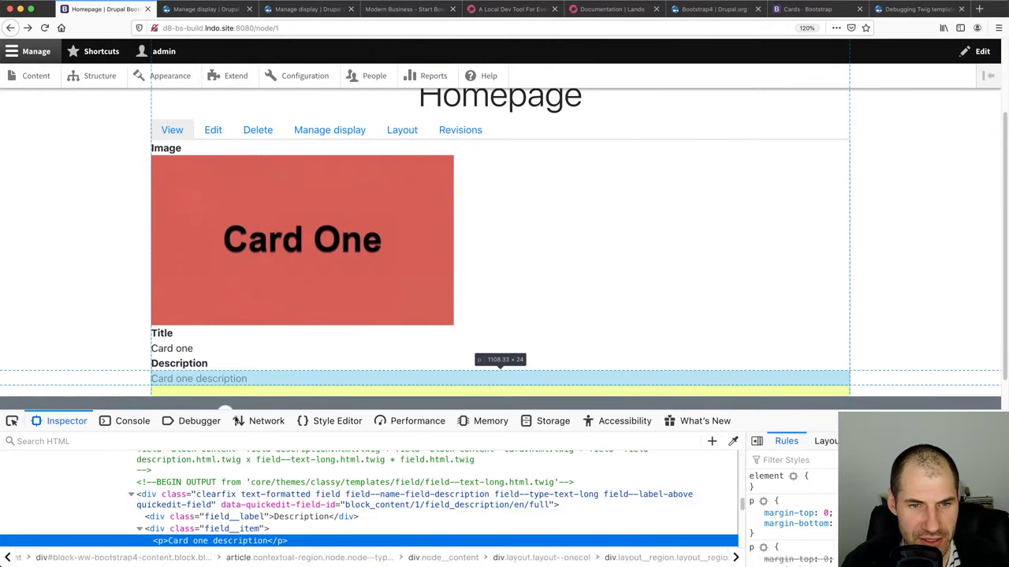
drag(224, 407, 233, 290)
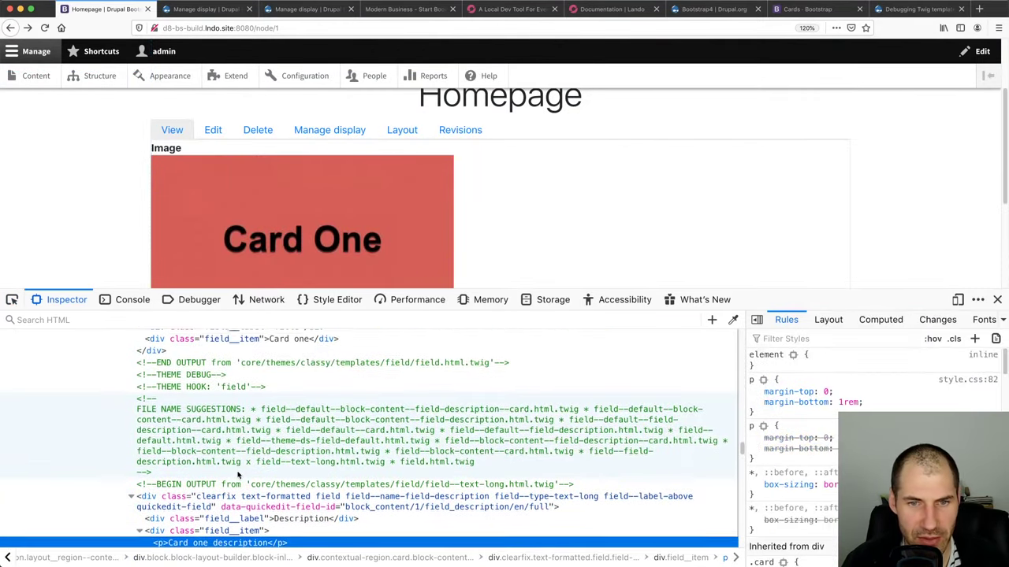
scroll(237, 473, up, 3)
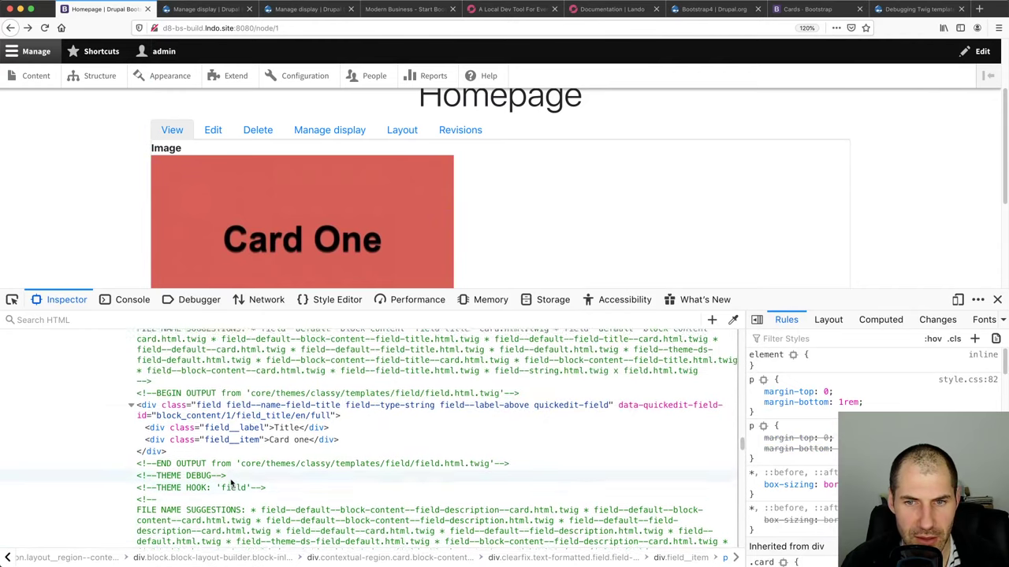
scroll(231, 481, up, 8)
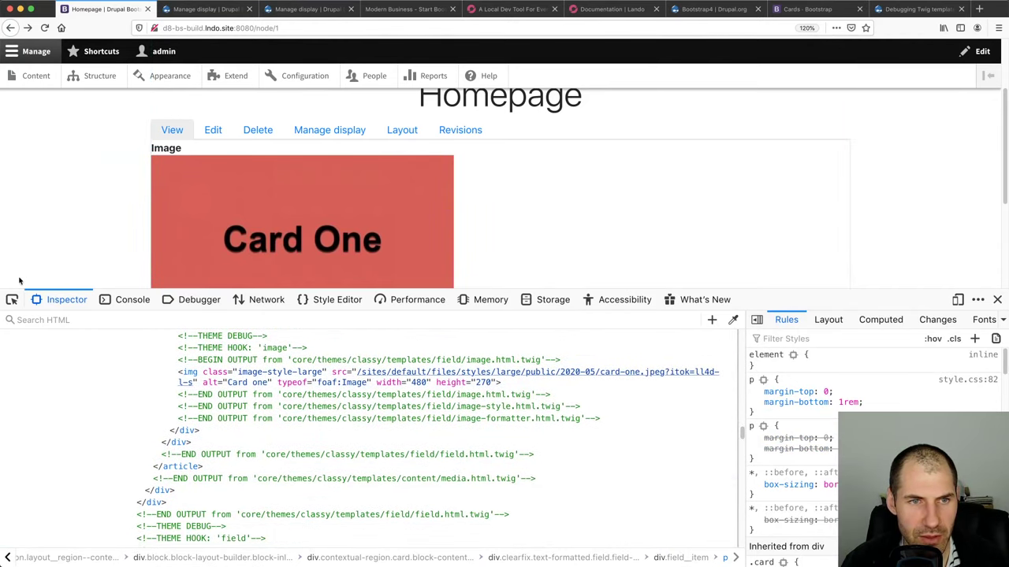
Pick the Image label, then select the card block's ds-1col wrapper div
click(12, 300)
click(162, 148)
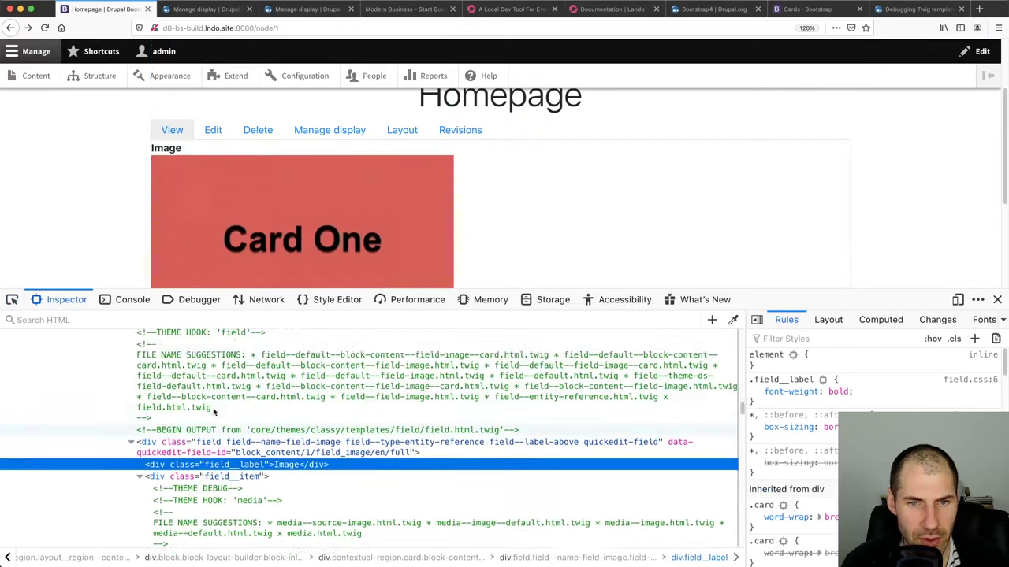
scroll(212, 410, up, 4)
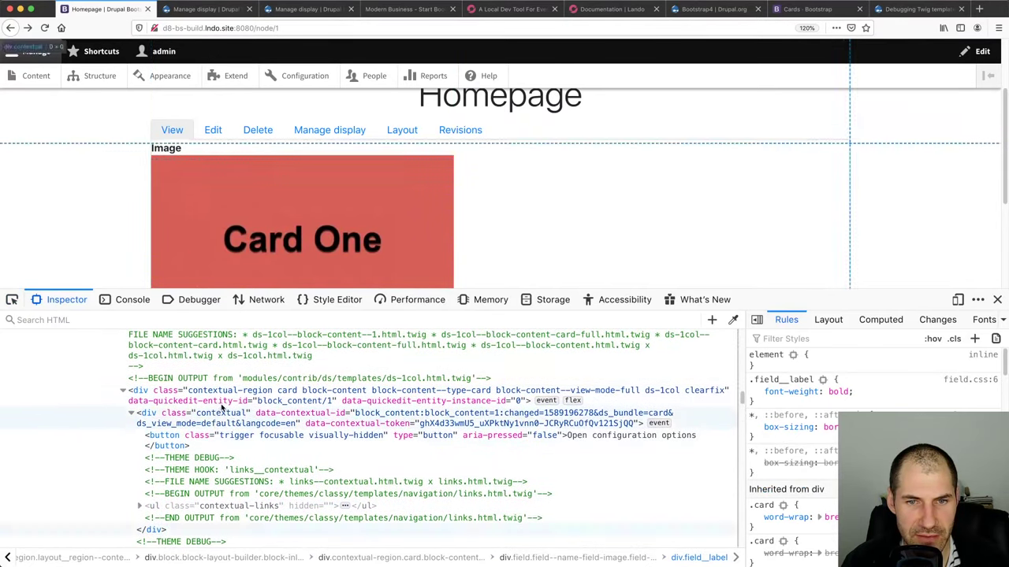
click(272, 394)
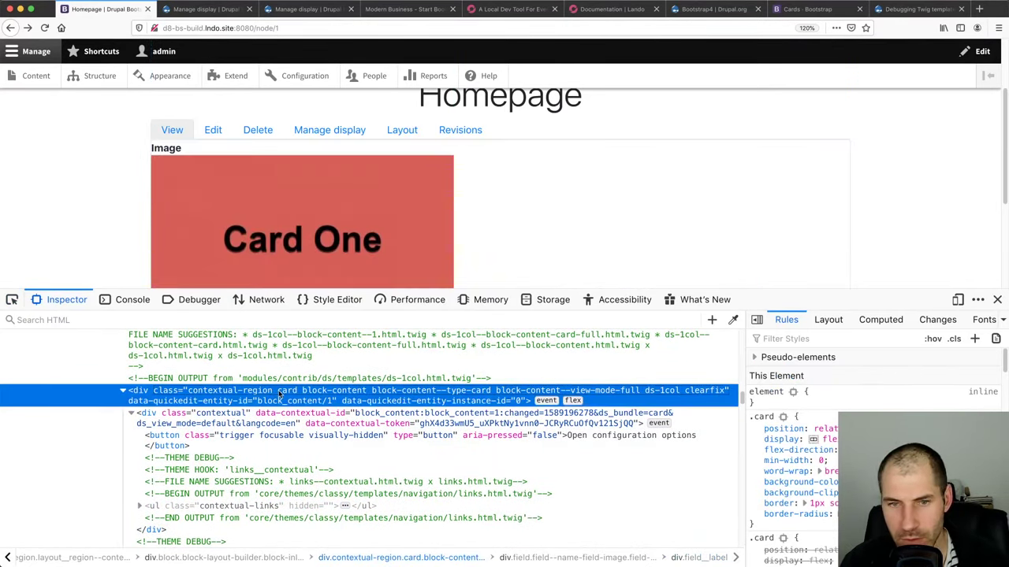
key(super+plus)
key(super+plus)
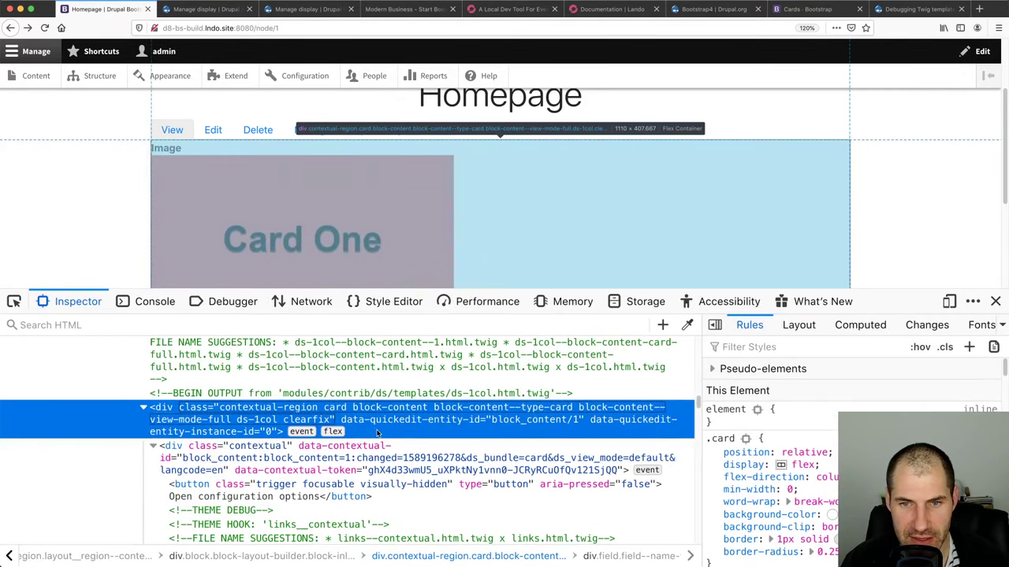
Examine the wrapper div's class attribute to confirm it includes card
double_click(340, 410)
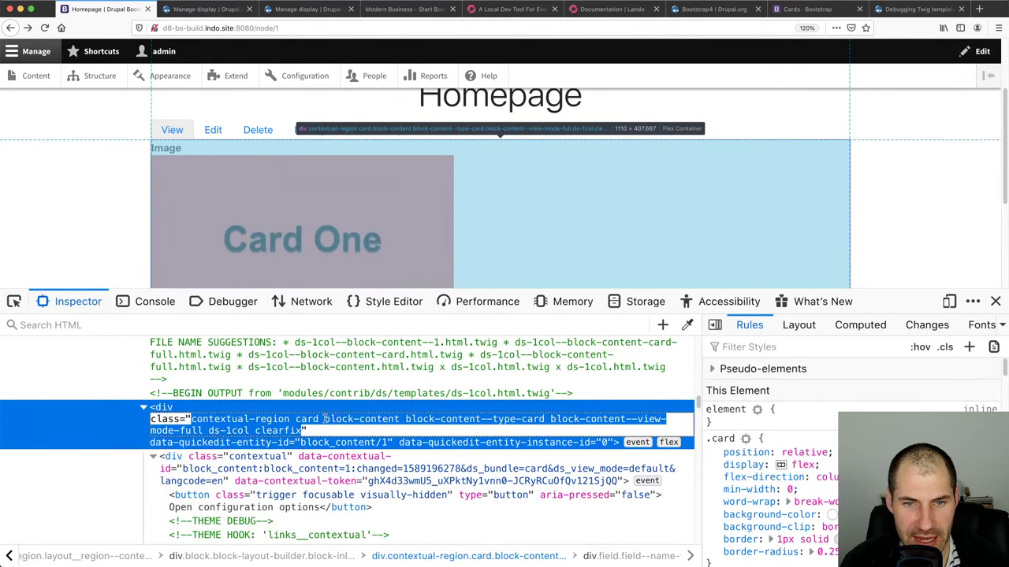
click(324, 419)
double_click(306, 419)
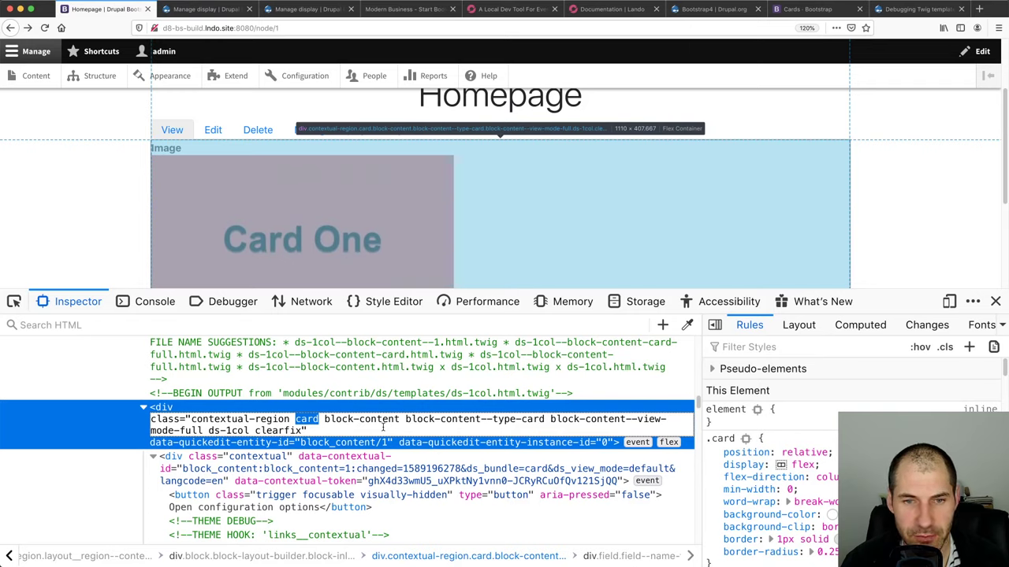
drag(303, 431, 190, 419)
click(306, 420)
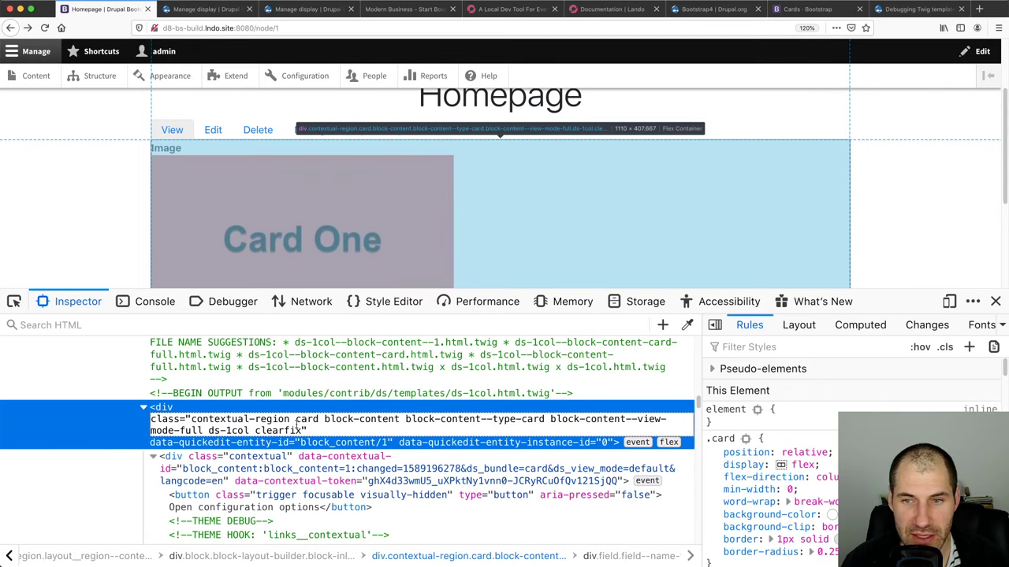
key(Return)
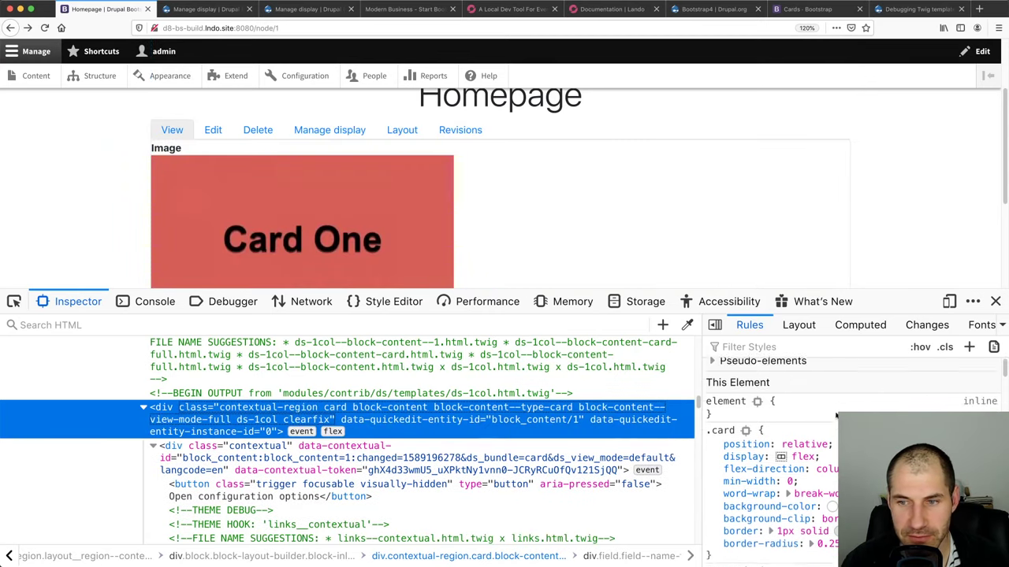
scroll(788, 425, down, 2)
scroll(836, 415, down, 3)
scroll(836, 415, down, 3)
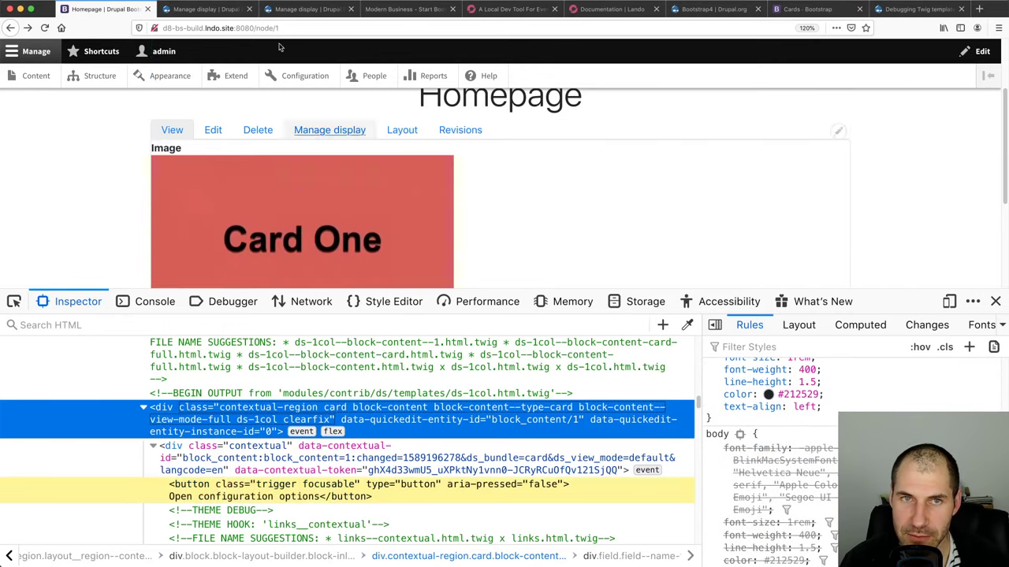
click(223, 10)
Set the Description, Title and Image labels to Hidden and save the Card display
scroll(281, 256, up, 3)
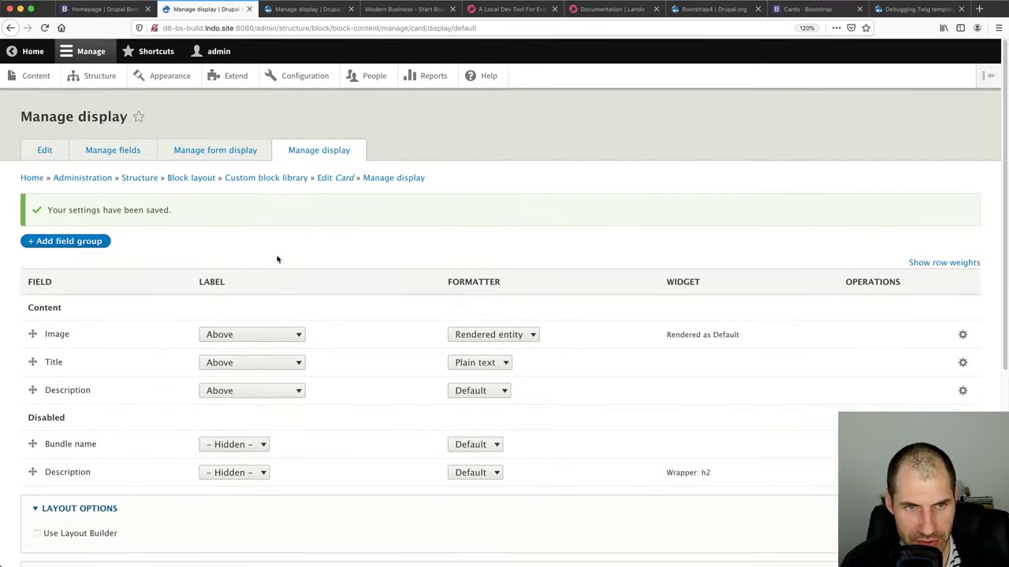
click(270, 392)
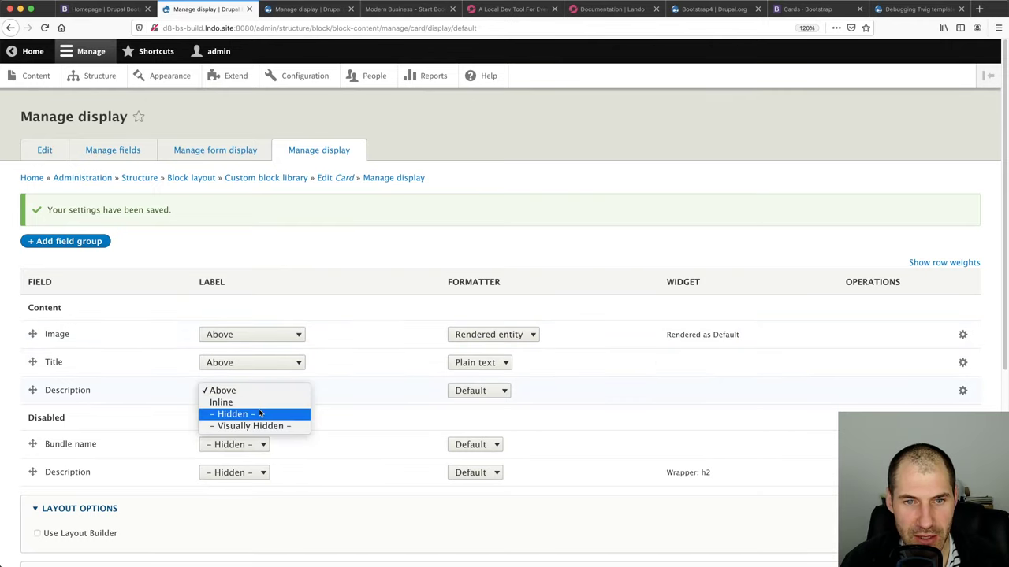
click(236, 414)
click(248, 364)
click(237, 386)
click(245, 336)
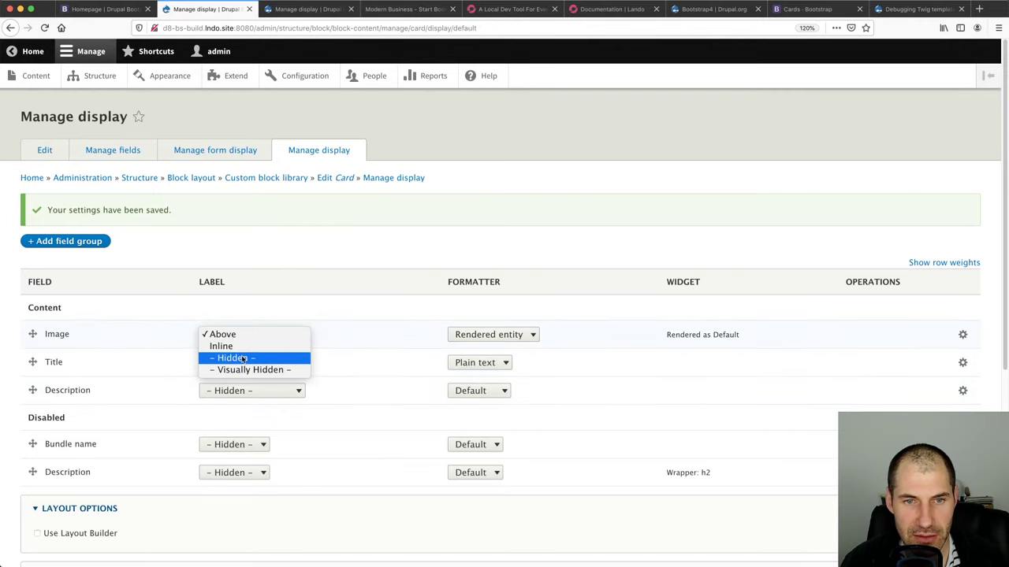
click(237, 357)
scroll(71, 480, down, 5)
click(45, 501)
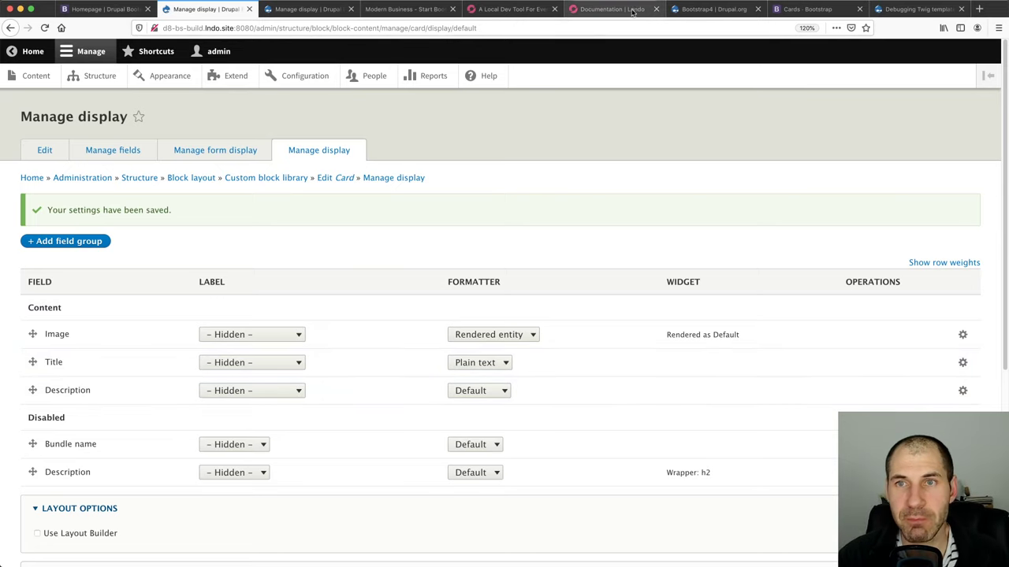
click(803, 8)
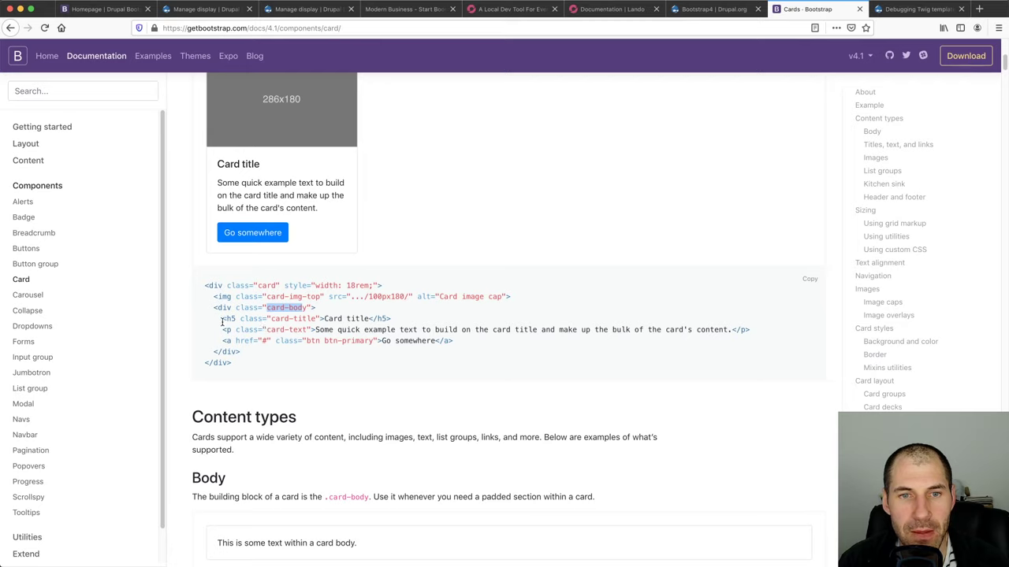
drag(222, 322, 384, 316)
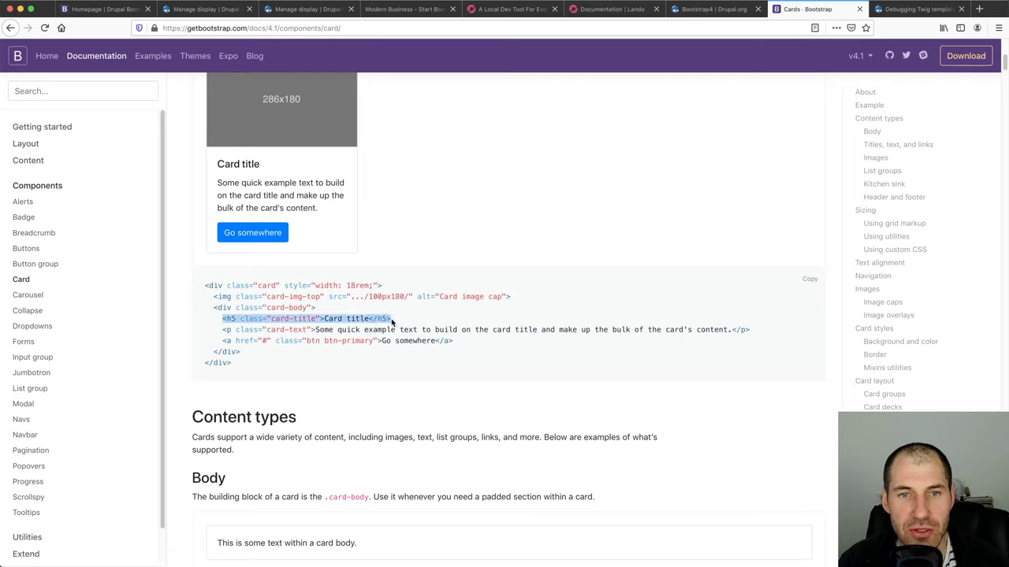
triple_click(296, 329)
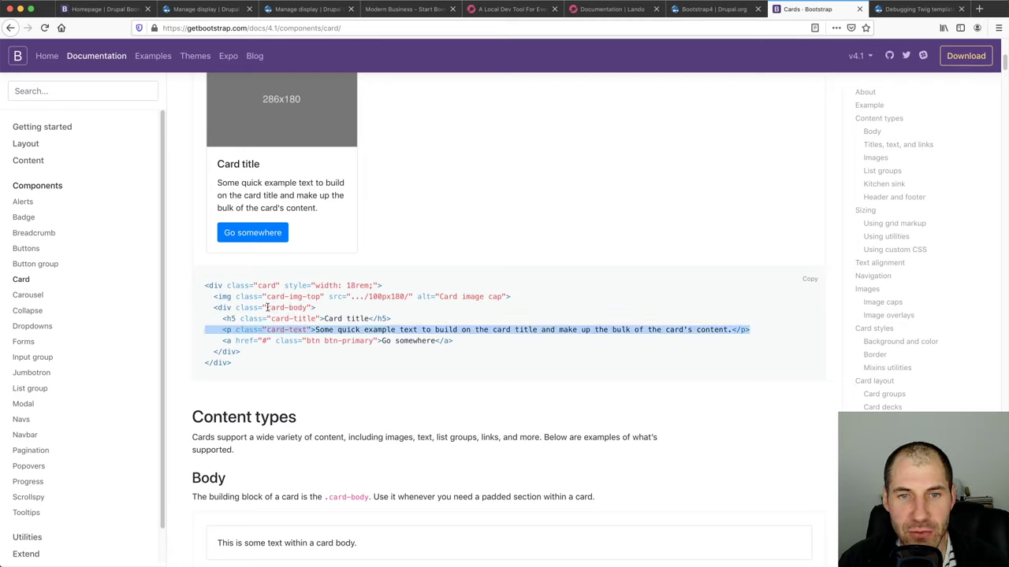
drag(267, 307, 309, 308)
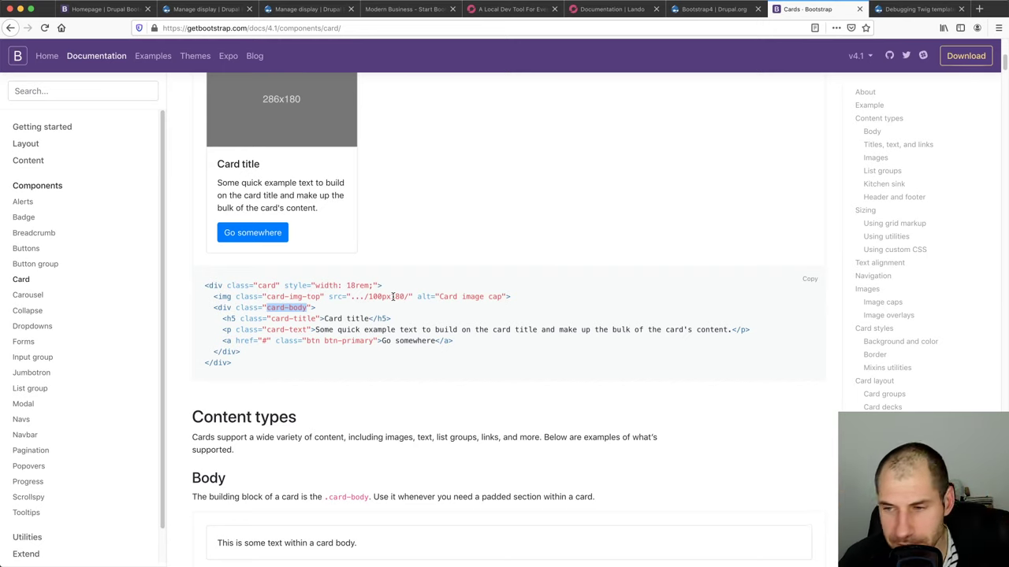
Start a new HTML element field group labelled 'Card body'
click(211, 9)
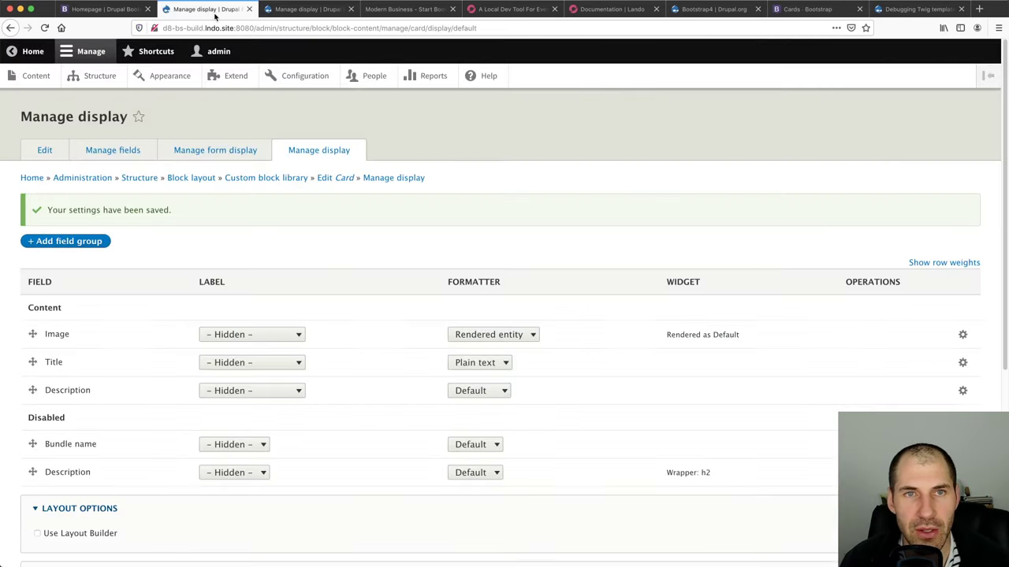
click(75, 243)
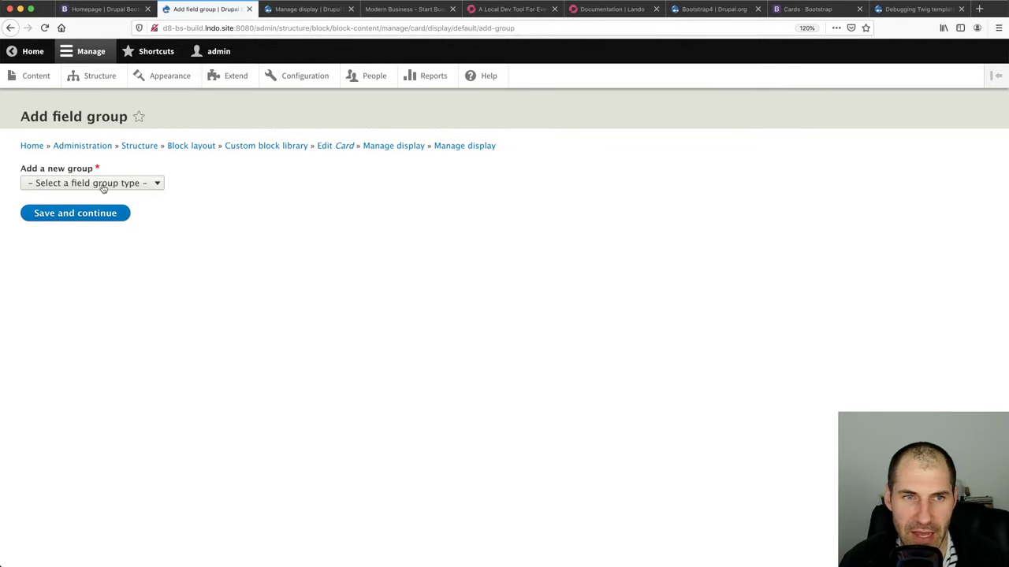
click(102, 184)
click(97, 268)
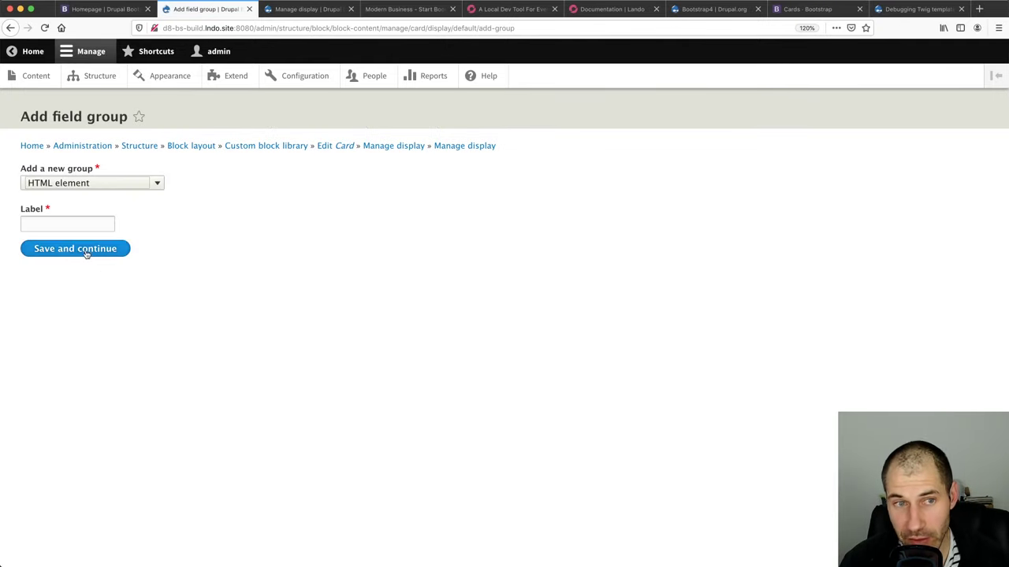
click(74, 222)
text(Card body)
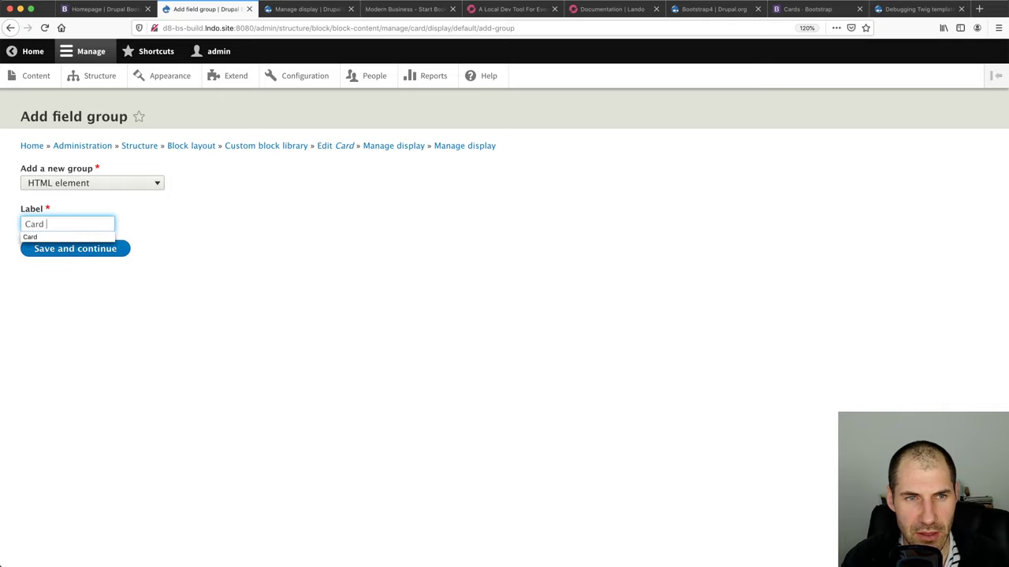
click(74, 251)
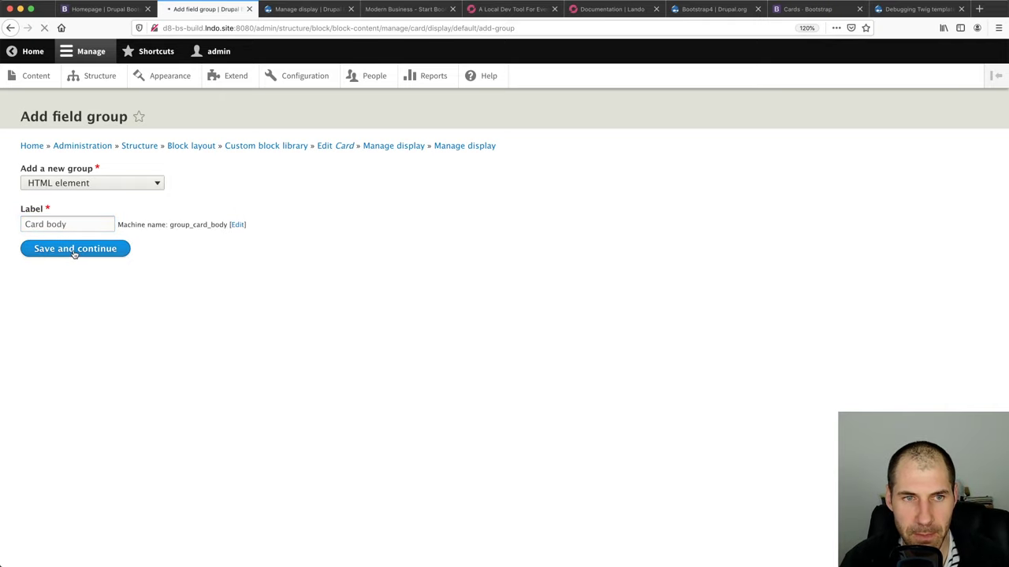
Give the Card body group the extra CSS class card-body and create it
click(102, 420)
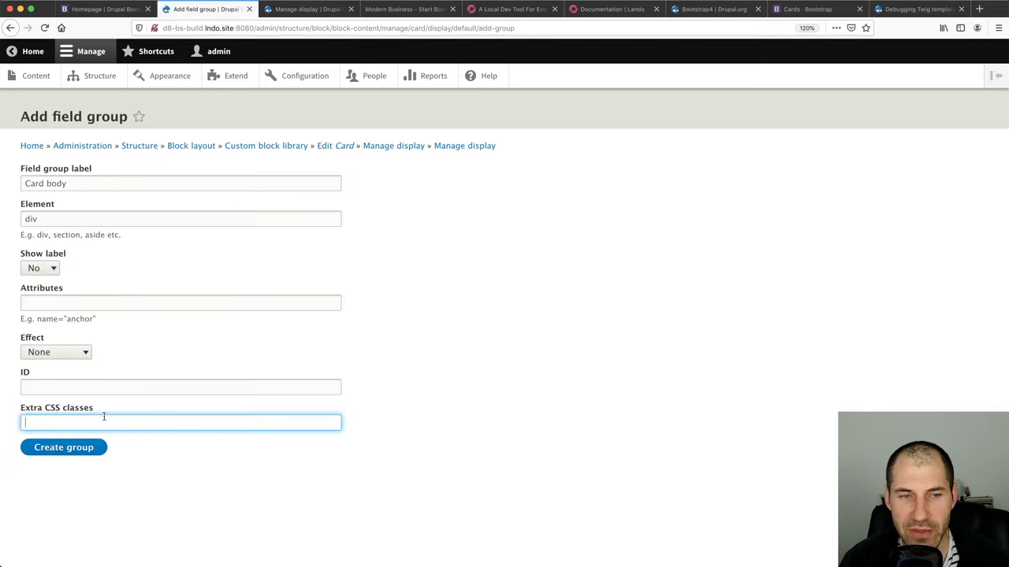
drag(18, 411, 107, 410)
click(101, 423)
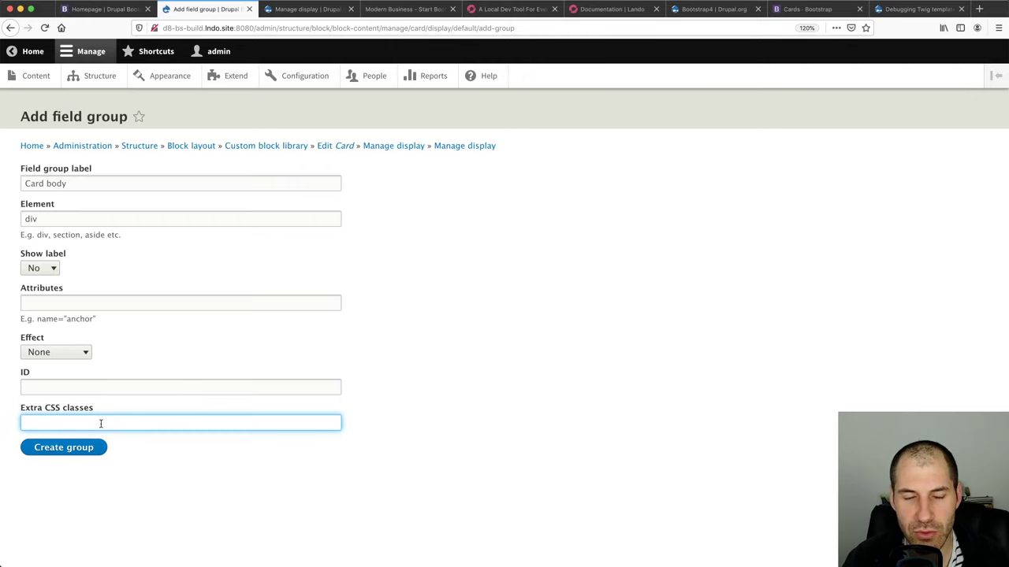
text(card-body)
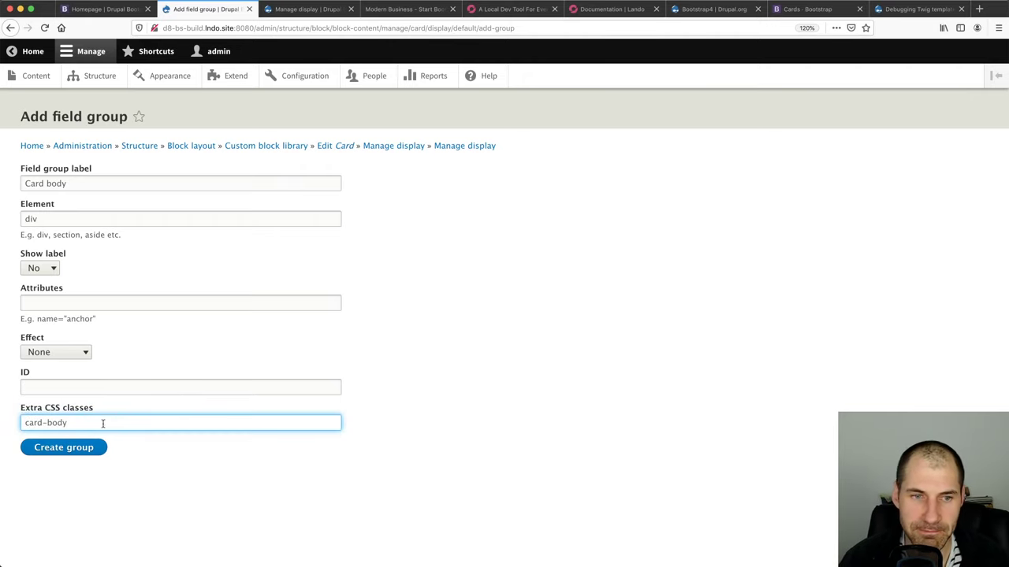
click(88, 448)
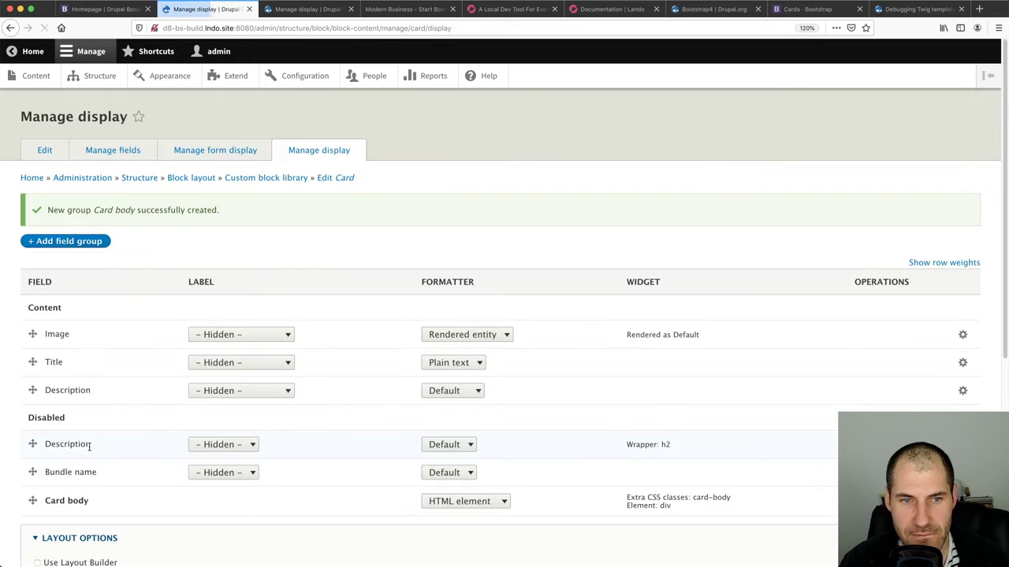
Place Card body below Image with Title and Description nested inside, then save
drag(32, 501, 32, 405)
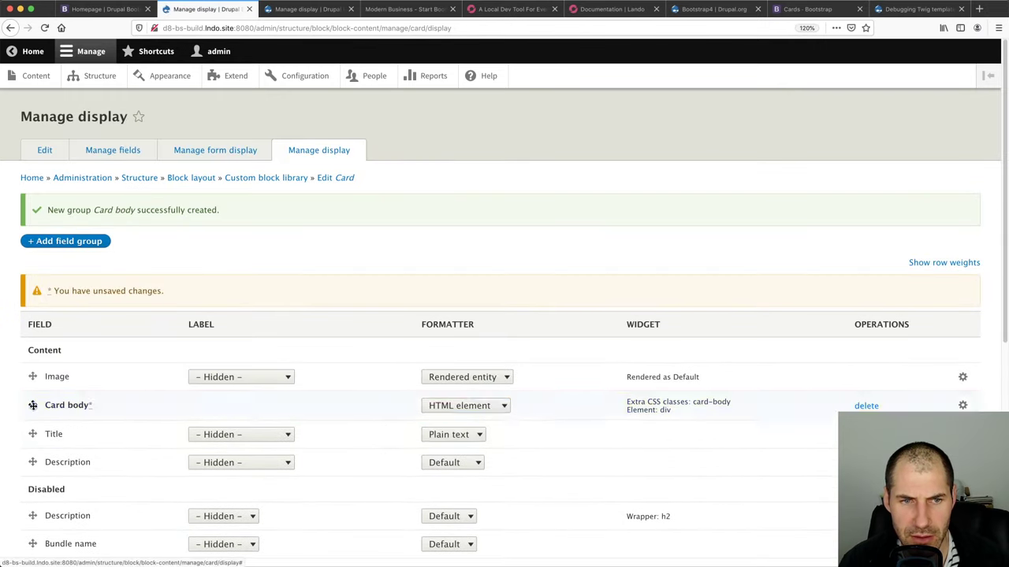
scroll(34, 355, down, 5)
mouse_move(34, 228)
mouse_down()
mouse_move(47, 228)
mouse_move(48, 214)
mouse_up()
scroll(36, 263, down, 1)
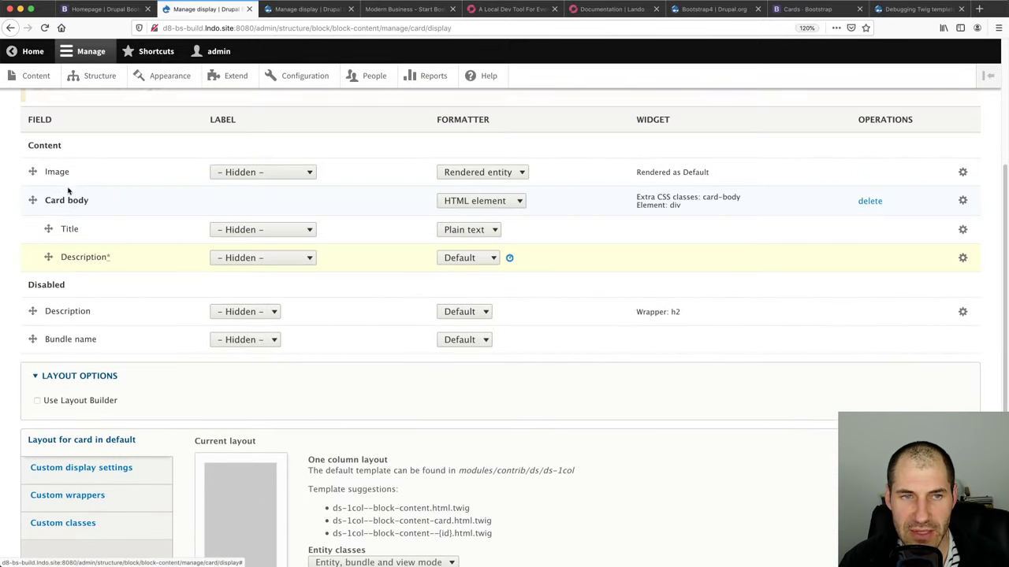
scroll(71, 441, down, 3)
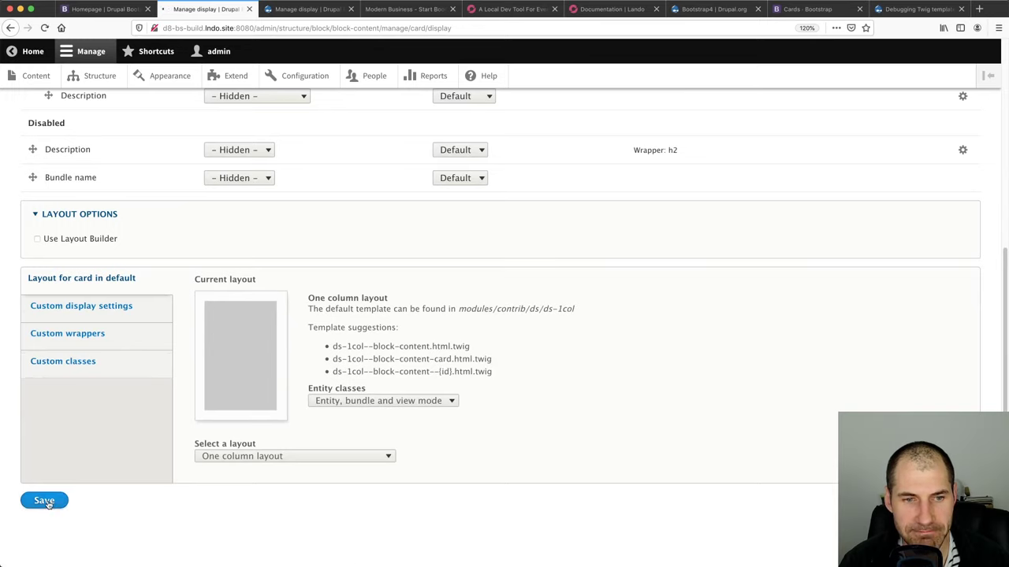
click(45, 499)
scroll(151, 386, up, 1)
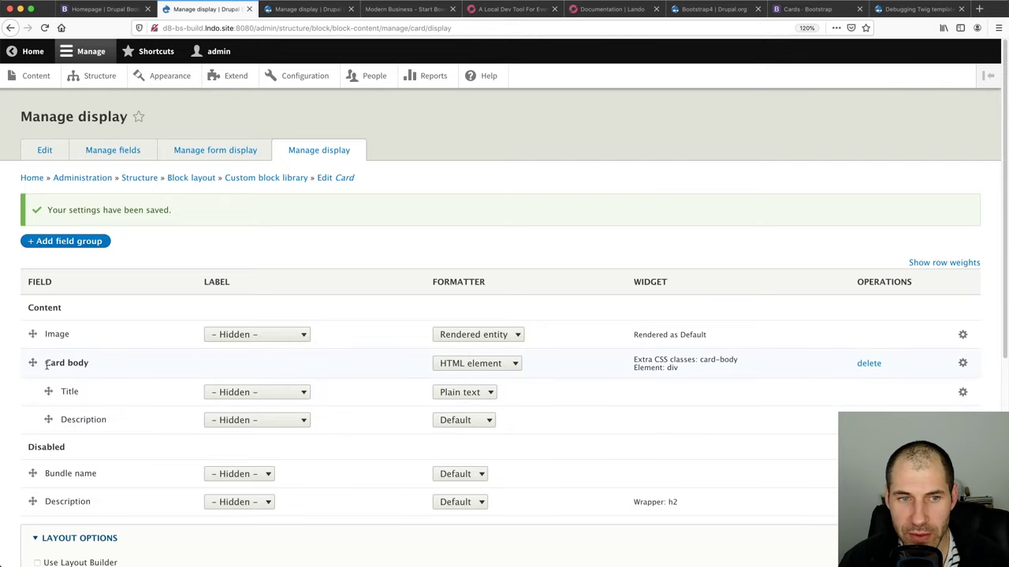
Compare the group's card-body class with the Bootstrap card documentation
drag(666, 368, 634, 359)
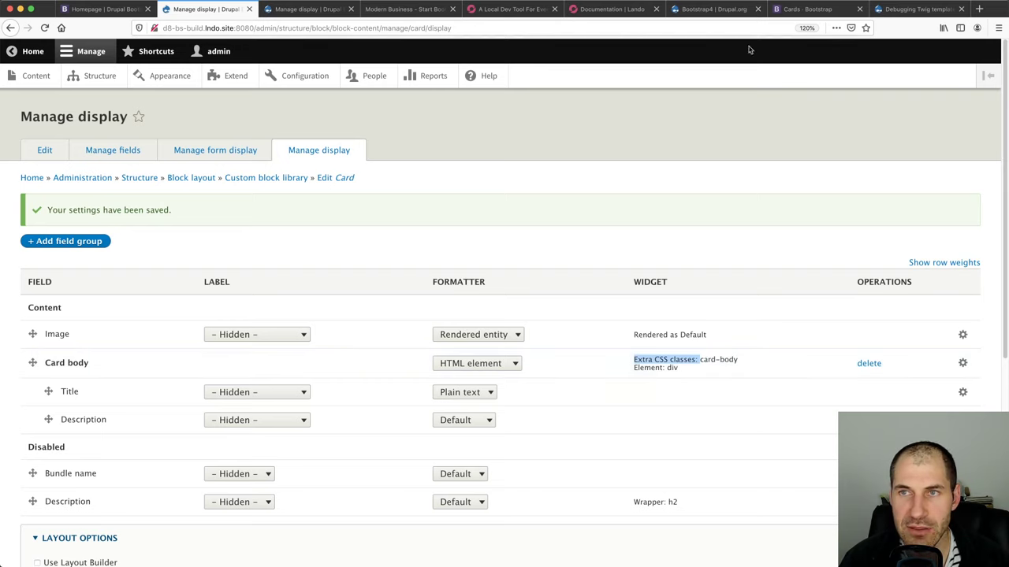
click(824, 10)
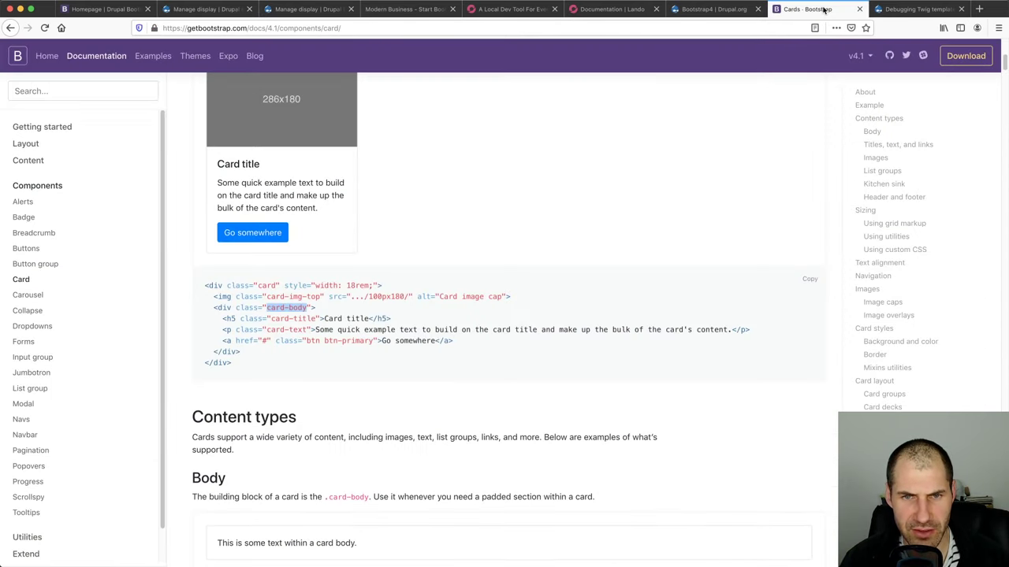
click(212, 10)
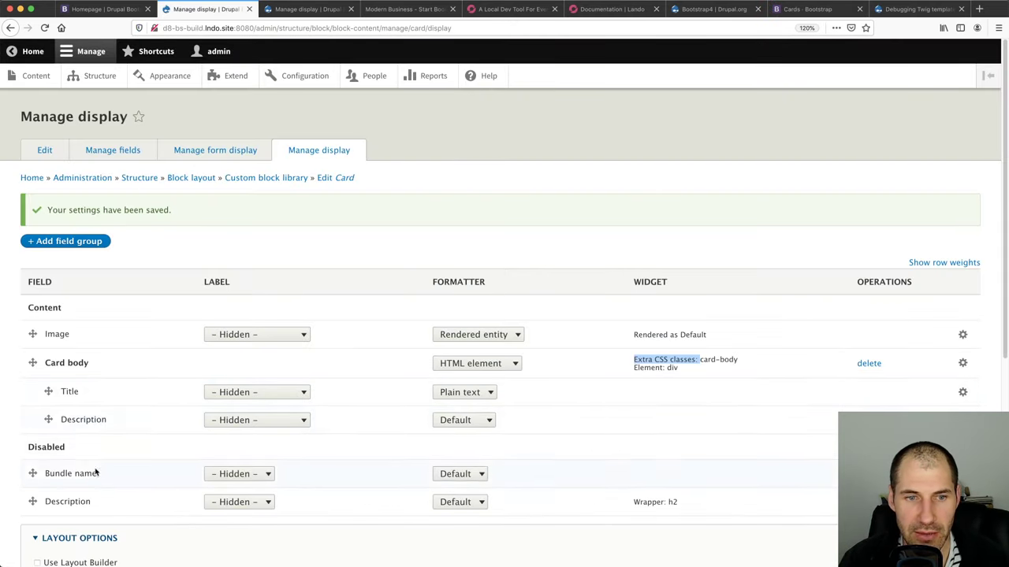
scroll(76, 401, down, 5)
click(126, 9)
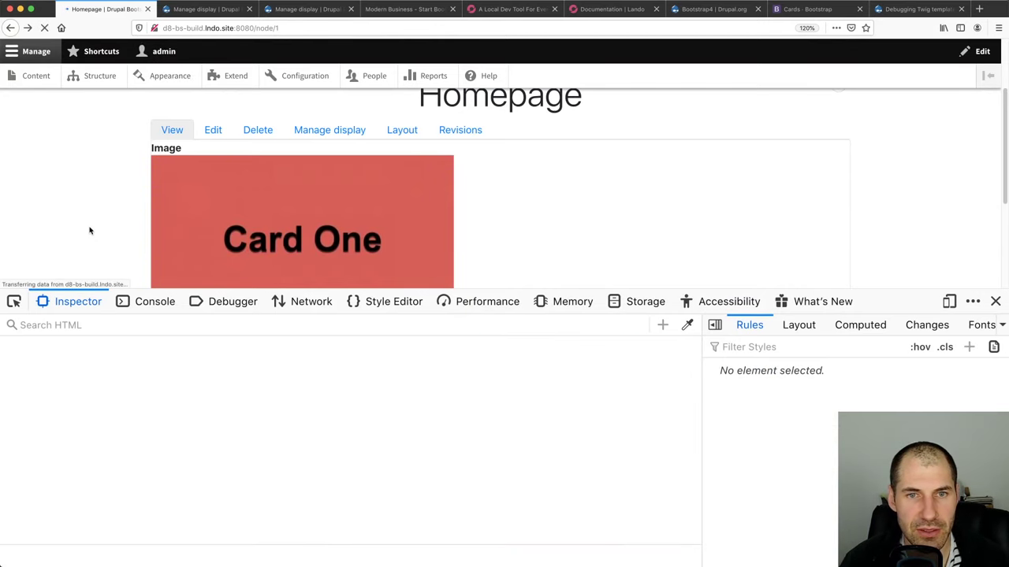
Inspect Card One's card body, title and description paragraph markup on the homepage
click(13, 301)
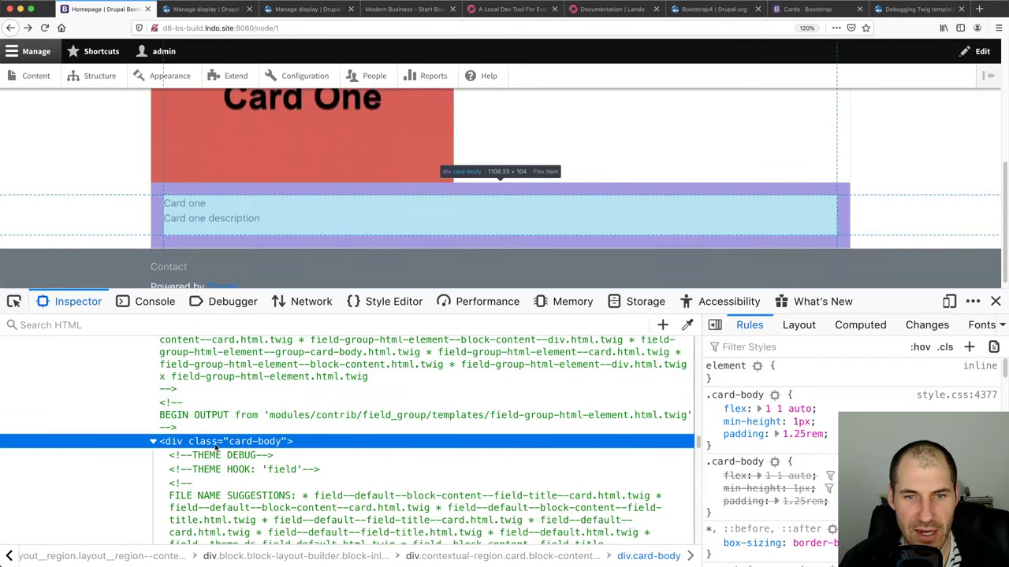
click(252, 195)
scroll(175, 384, down, 5)
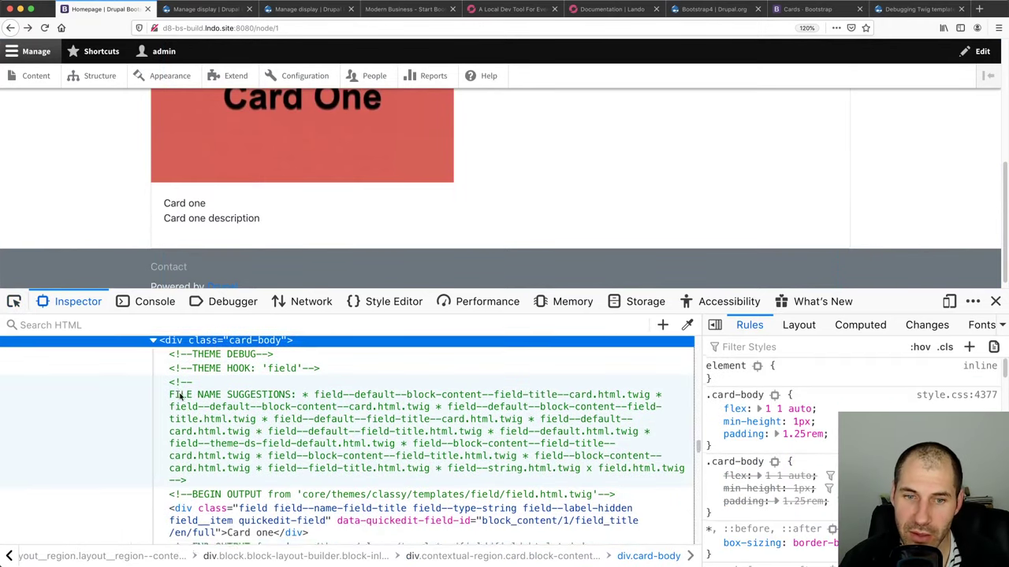
click(213, 379)
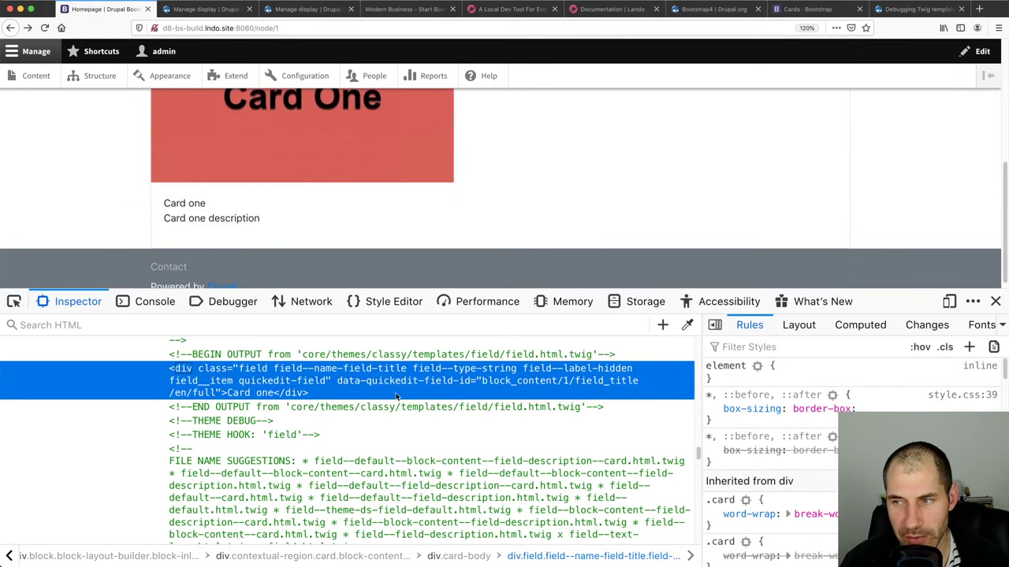
scroll(396, 396, down, 5)
click(174, 419)
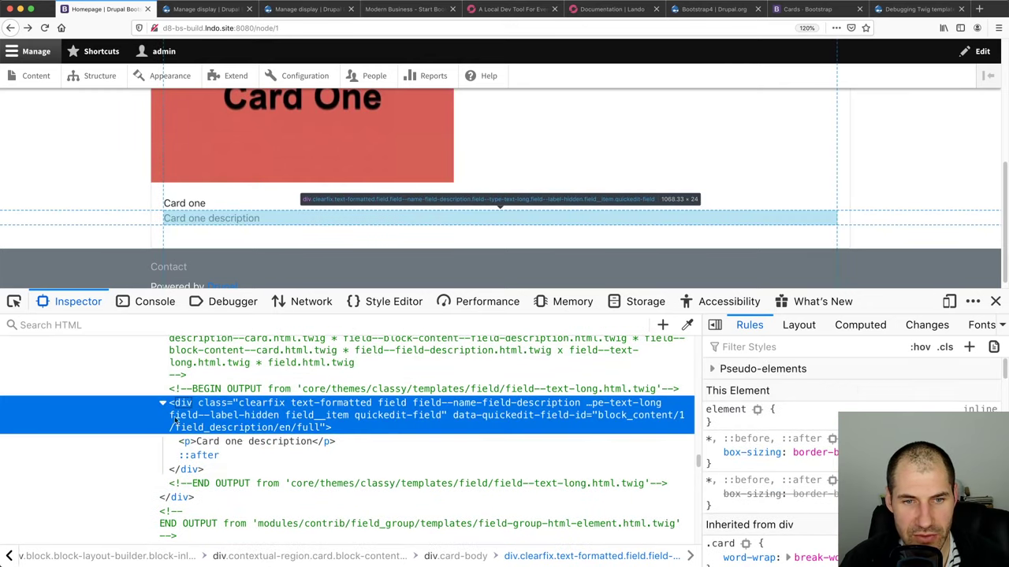
key(Down)
key(Down)
key(Up)
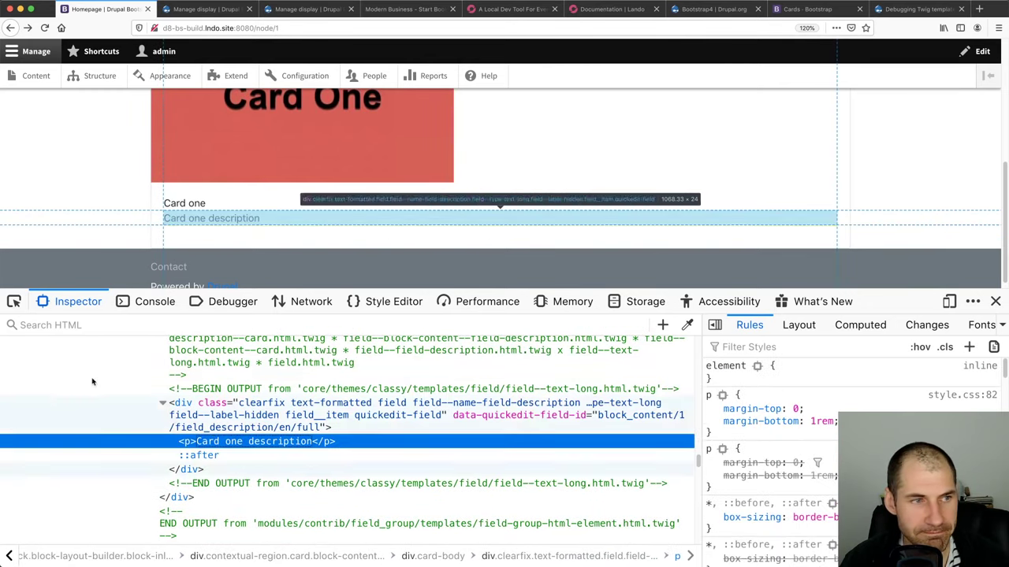
Inspect the card-text markup and the example card's text paragraph in the Bootstrap docs
click(806, 8)
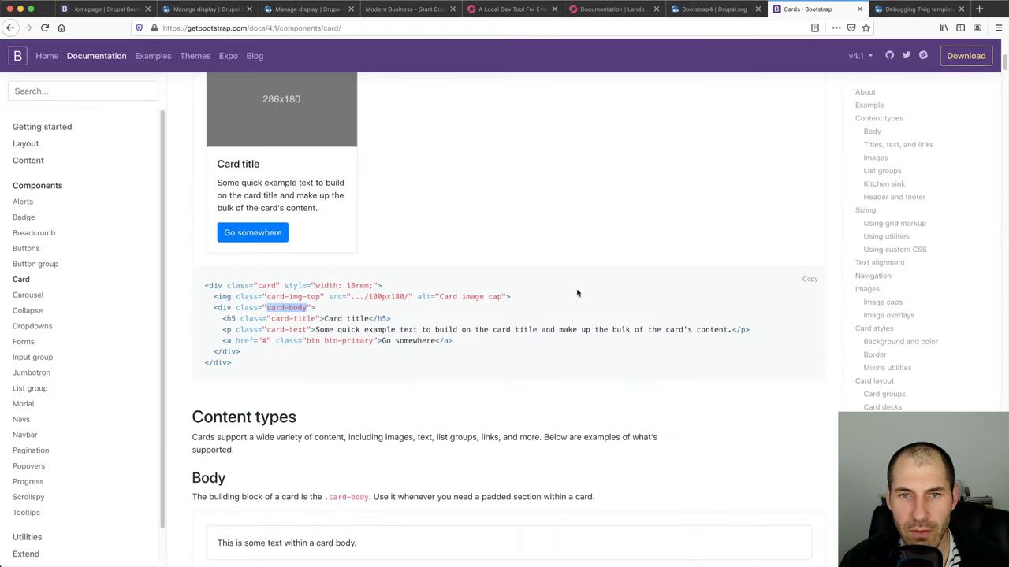
drag(307, 331, 265, 331)
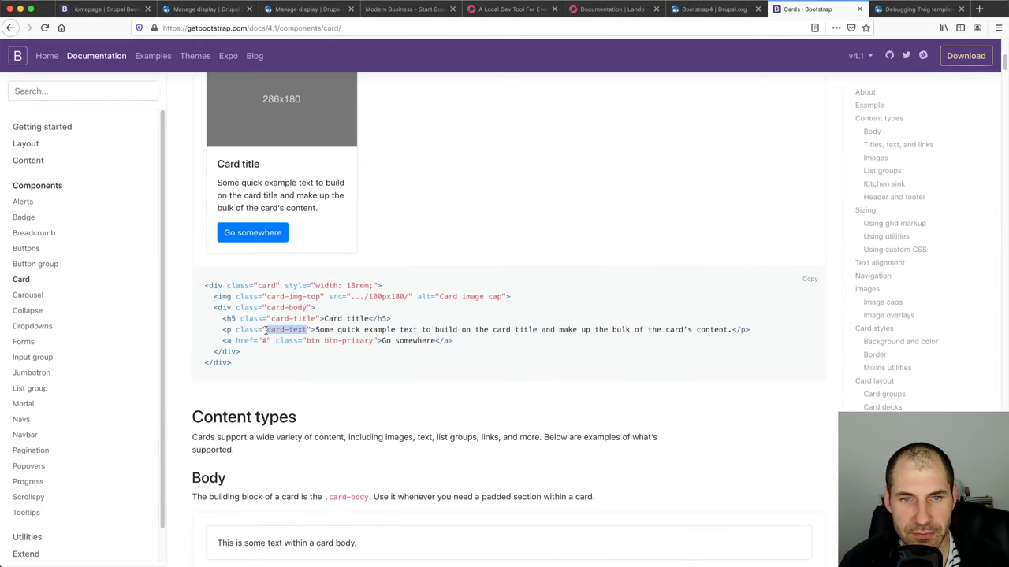
click(279, 331)
key(super+alt+i)
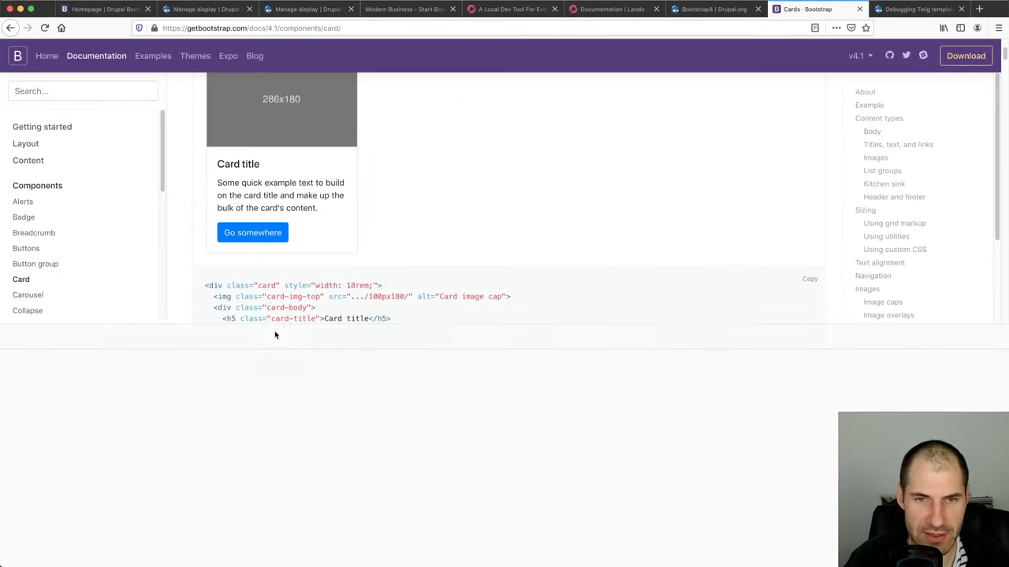
scroll(279, 259, down, 2)
key(super+shift+c)
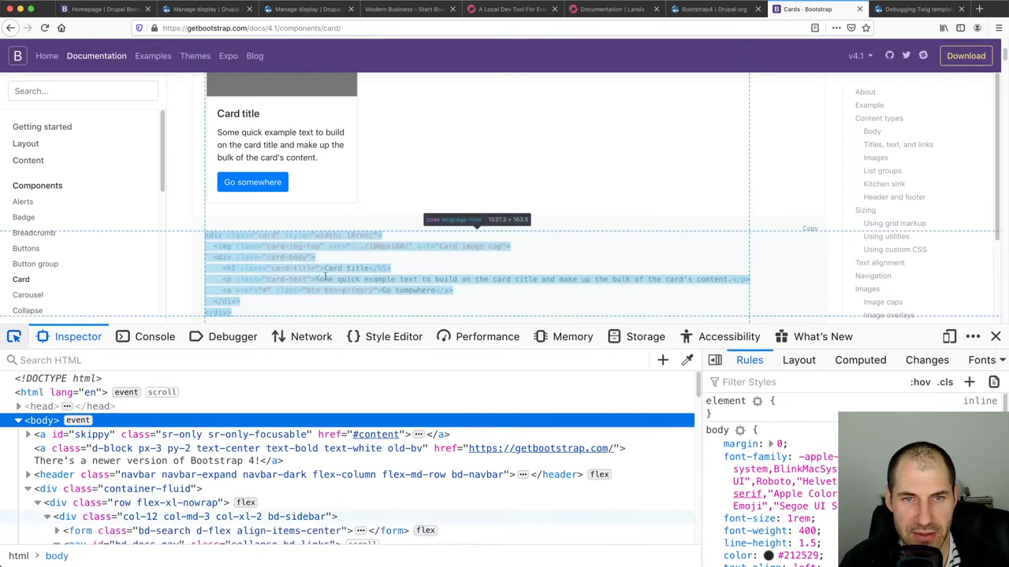
click(298, 279)
scroll(268, 205, up, 1)
key(super+shift+c)
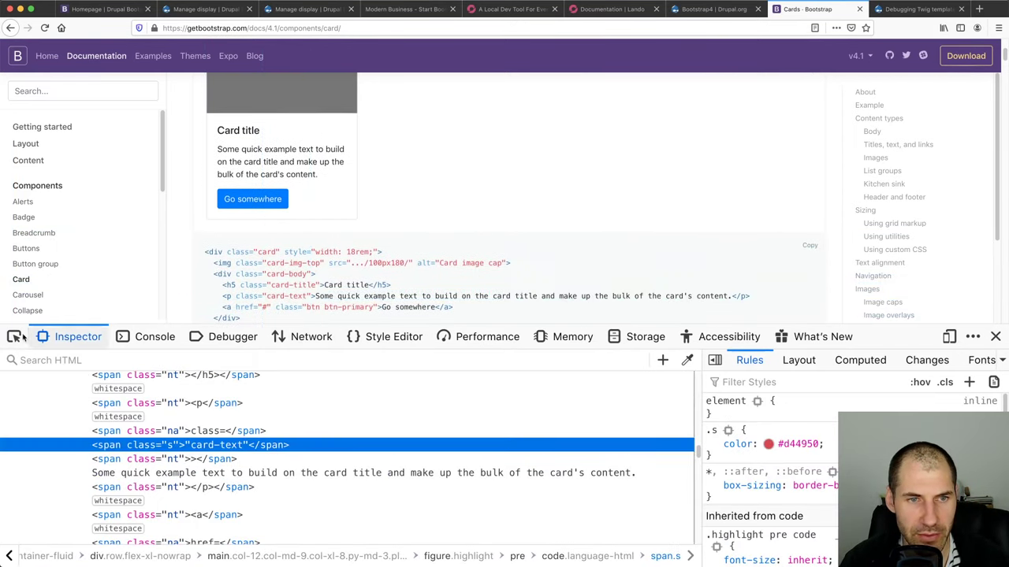
click(261, 153)
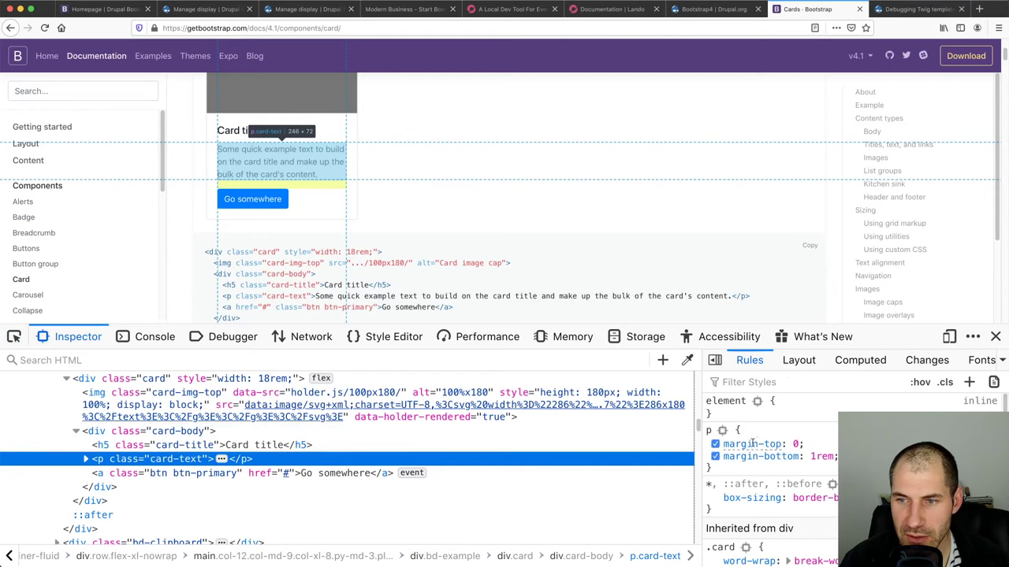
Examine the example card's title heading and its bottom margin, then the text paragraph
scroll(742, 487, down, 2)
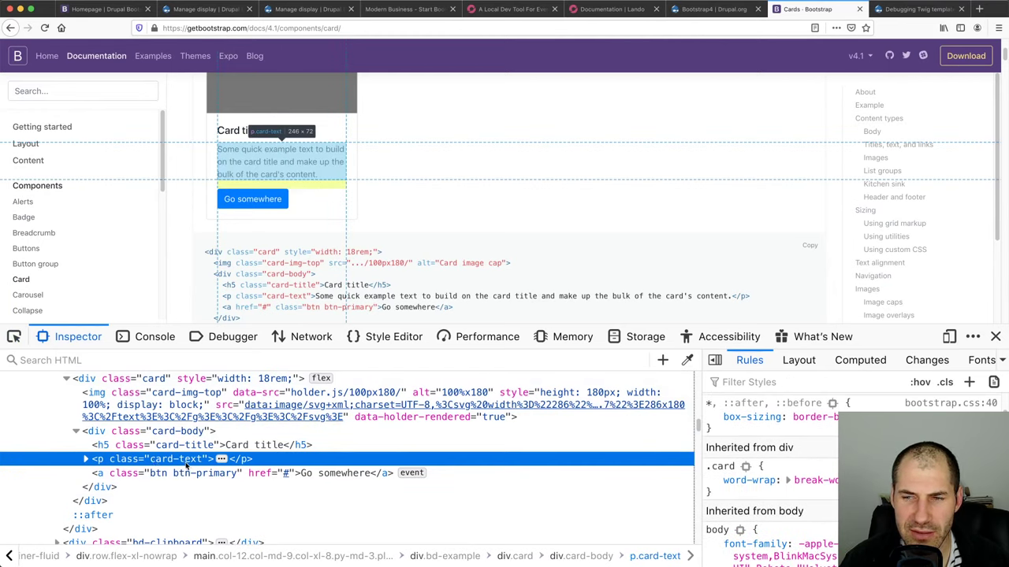
scroll(768, 473, down, 4)
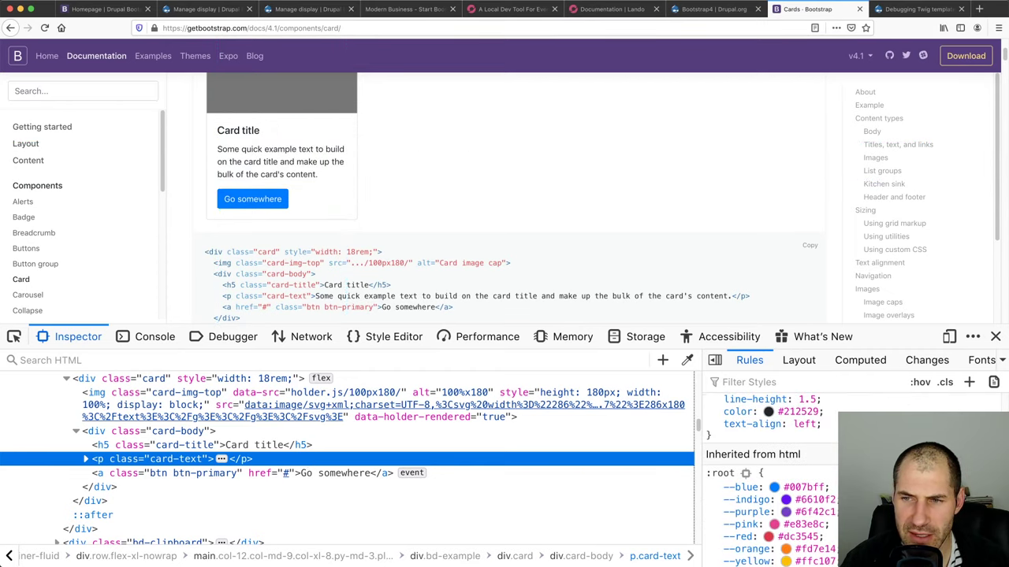
scroll(802, 462, up, 8)
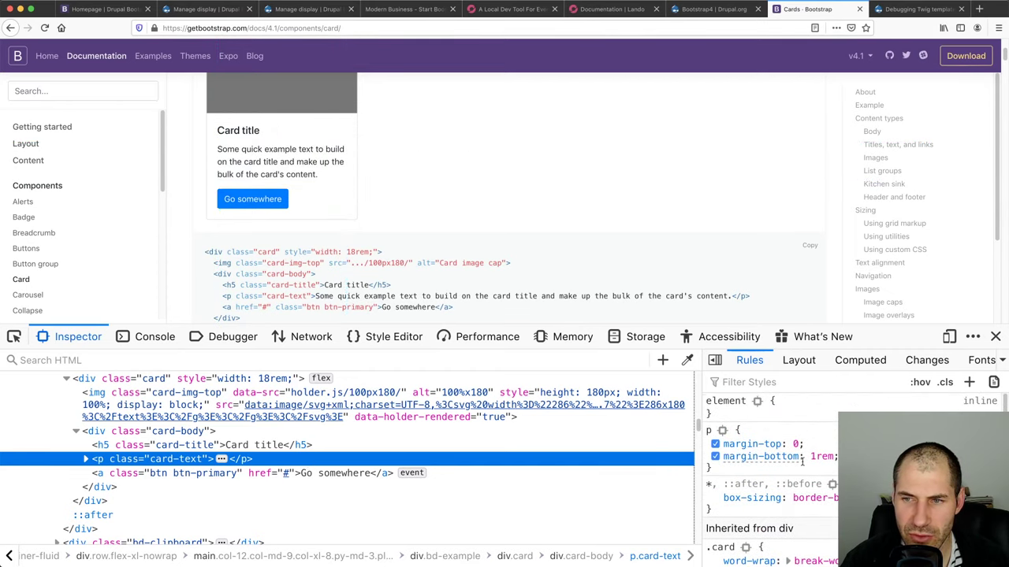
click(454, 443)
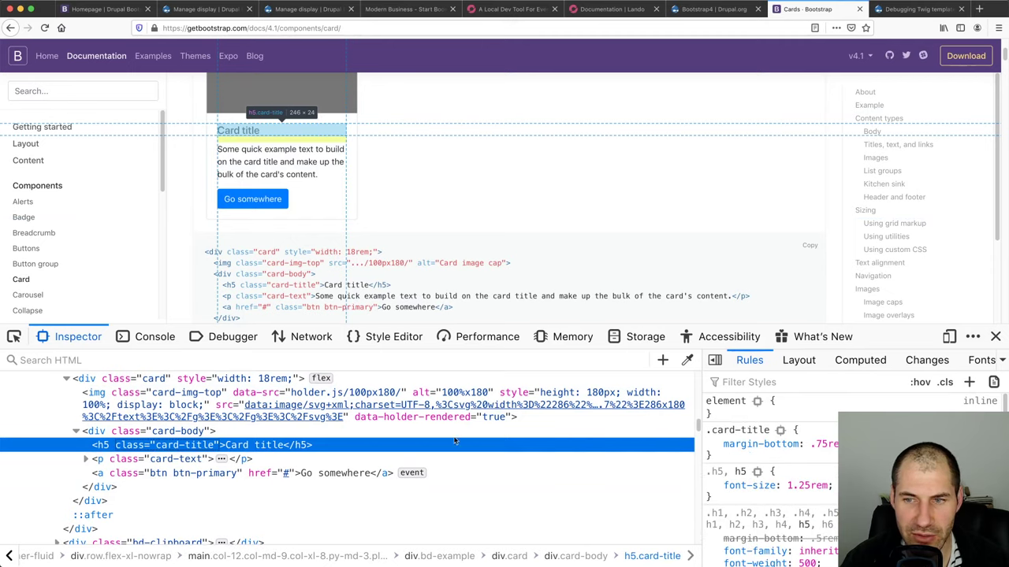
drag(841, 445, 724, 445)
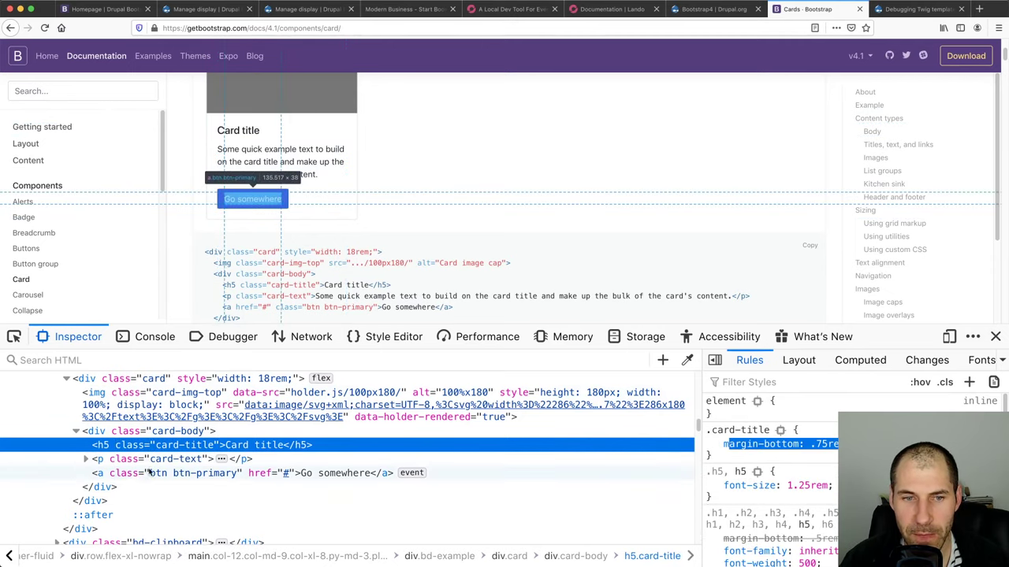
click(112, 460)
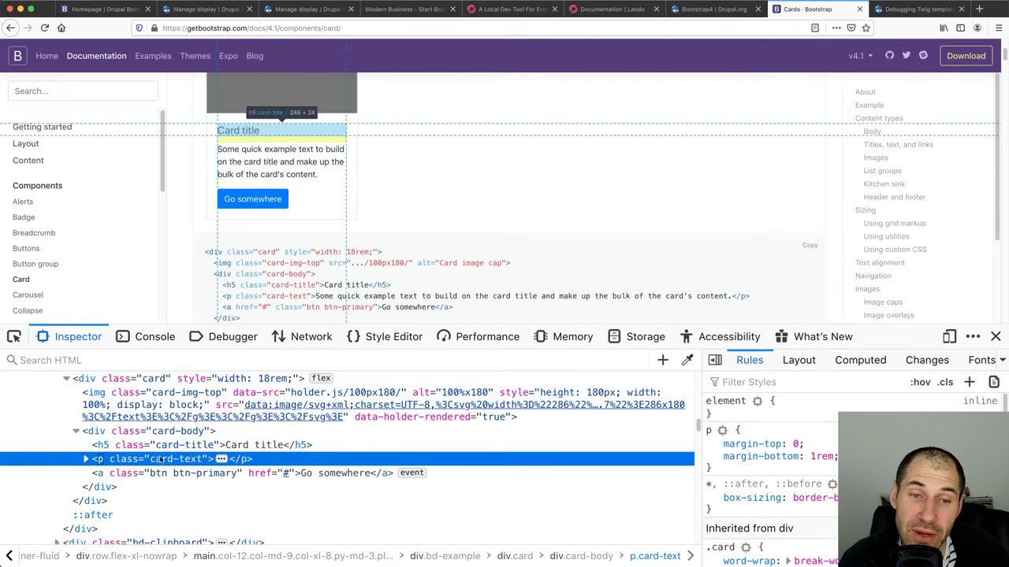
click(85, 459)
click(85, 459)
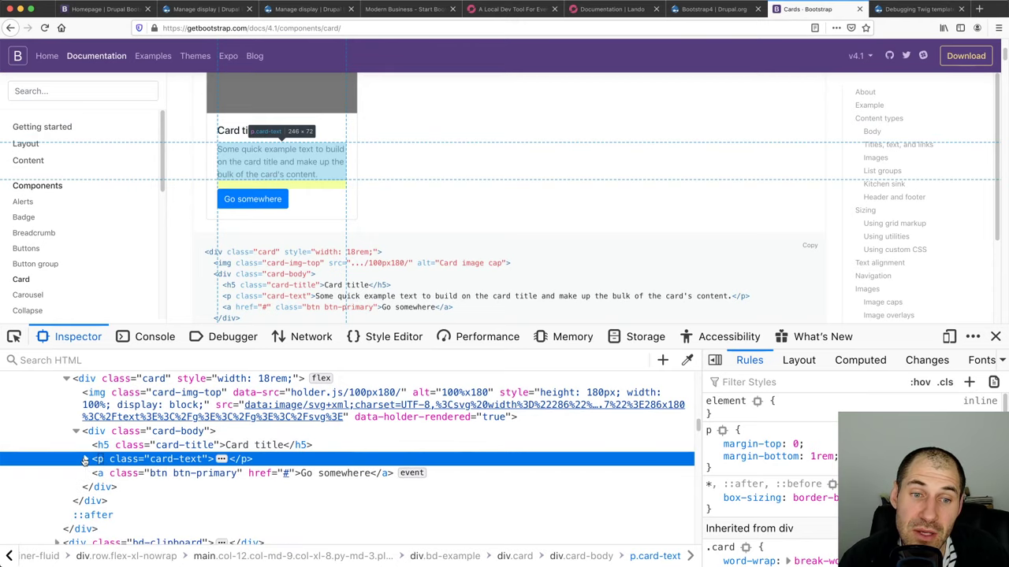
Duplicate the example card's text paragraph node and inspect the copy
right_click(134, 460)
click(166, 405)
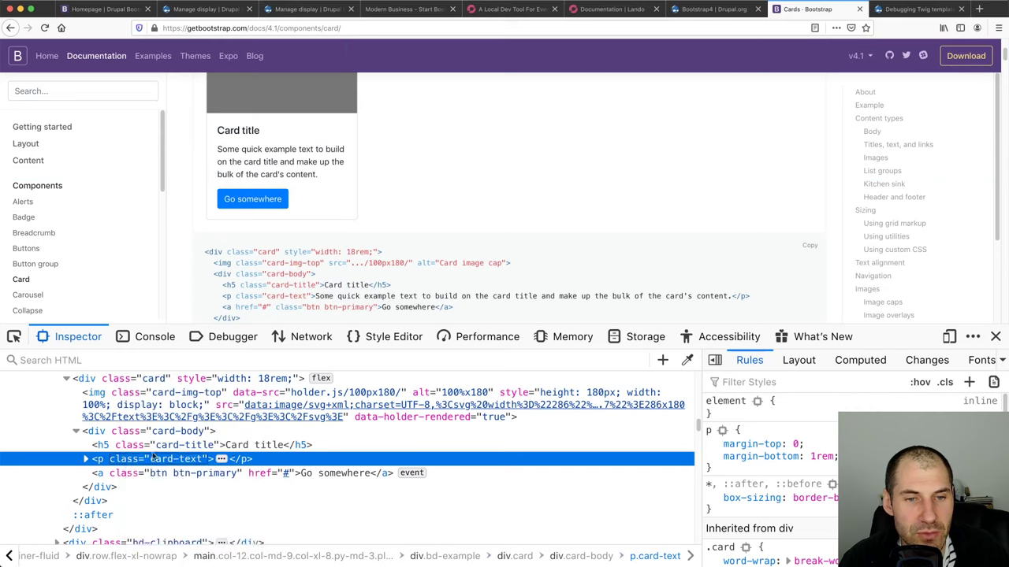
click(132, 473)
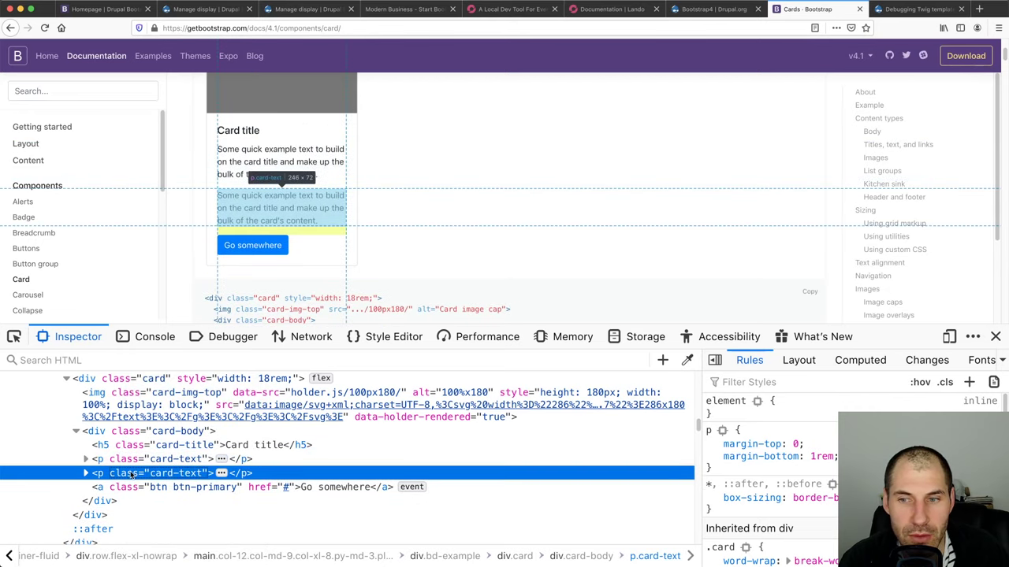
scroll(773, 473, down, 3)
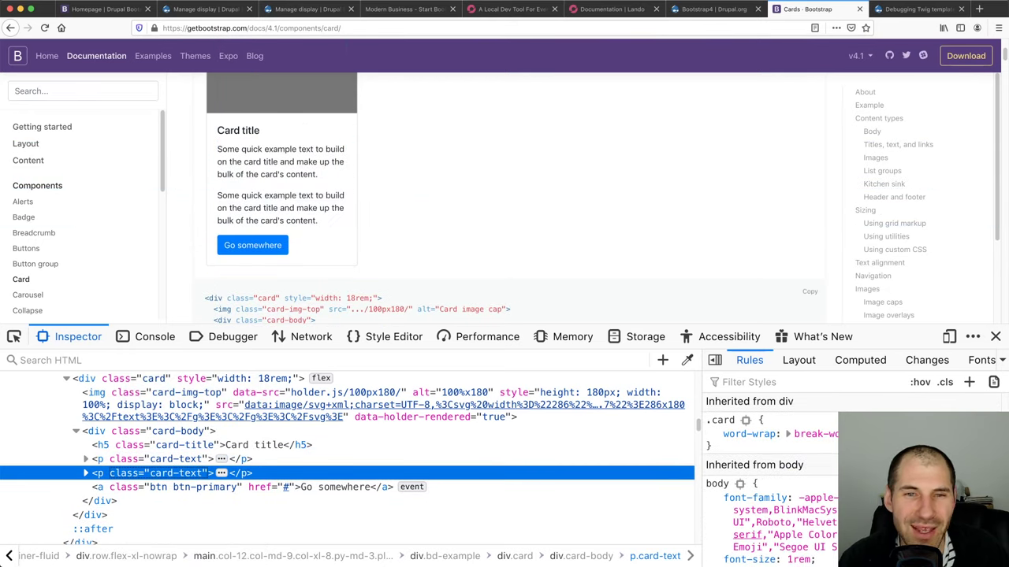
click(995, 337)
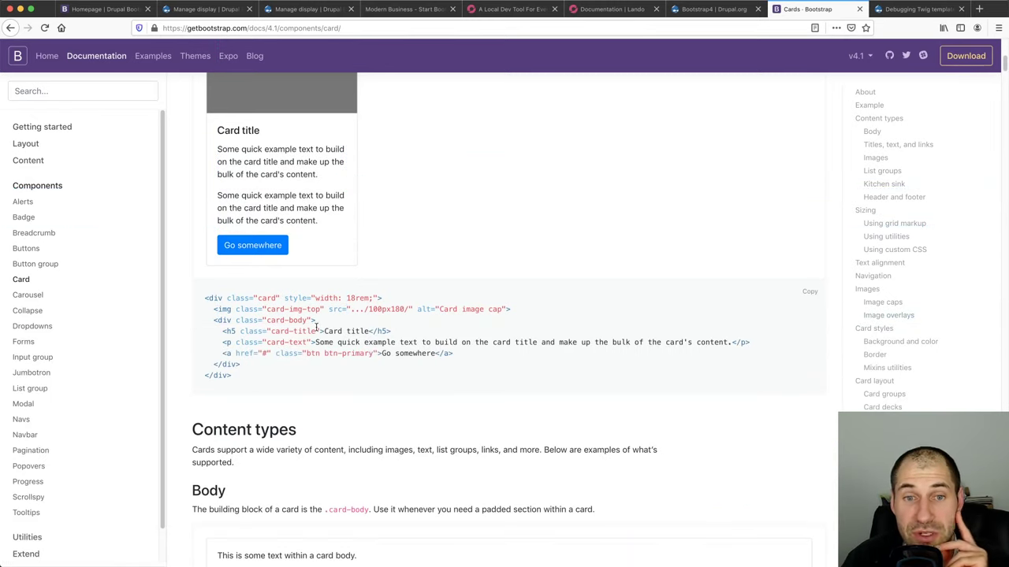
Copy the card-title class name from the sample code
drag(314, 331, 271, 331)
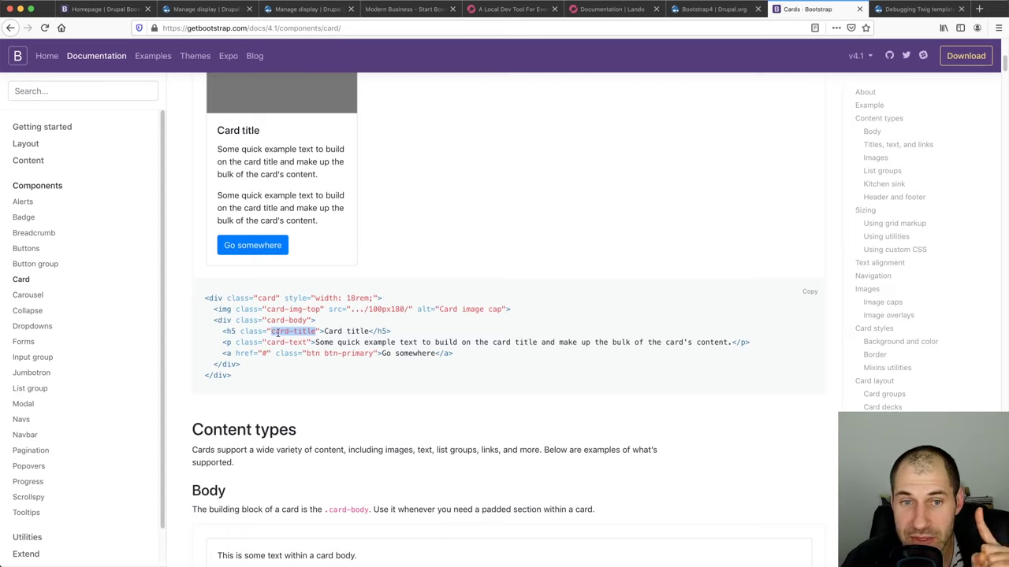
click(246, 339)
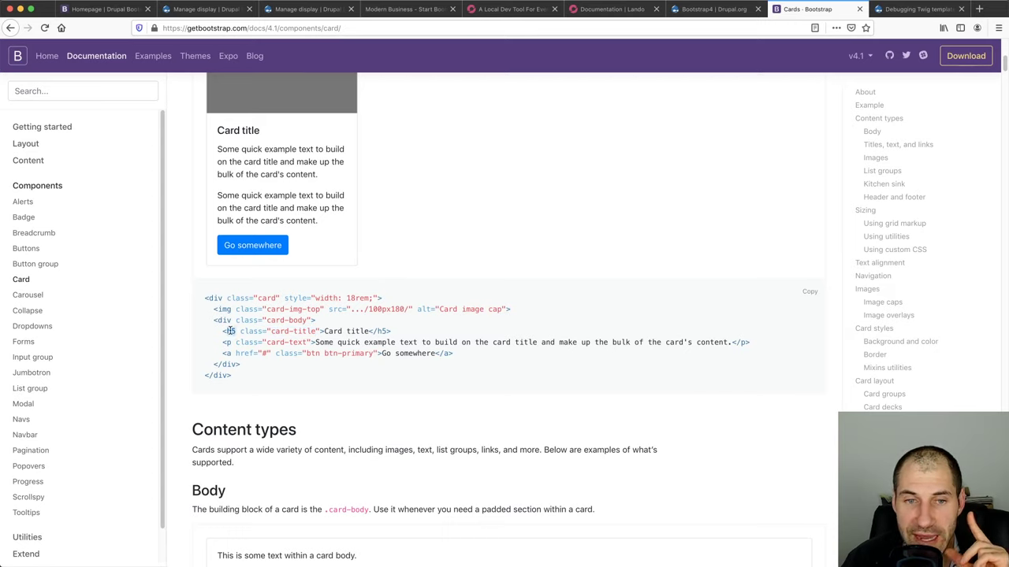
drag(272, 332, 309, 332)
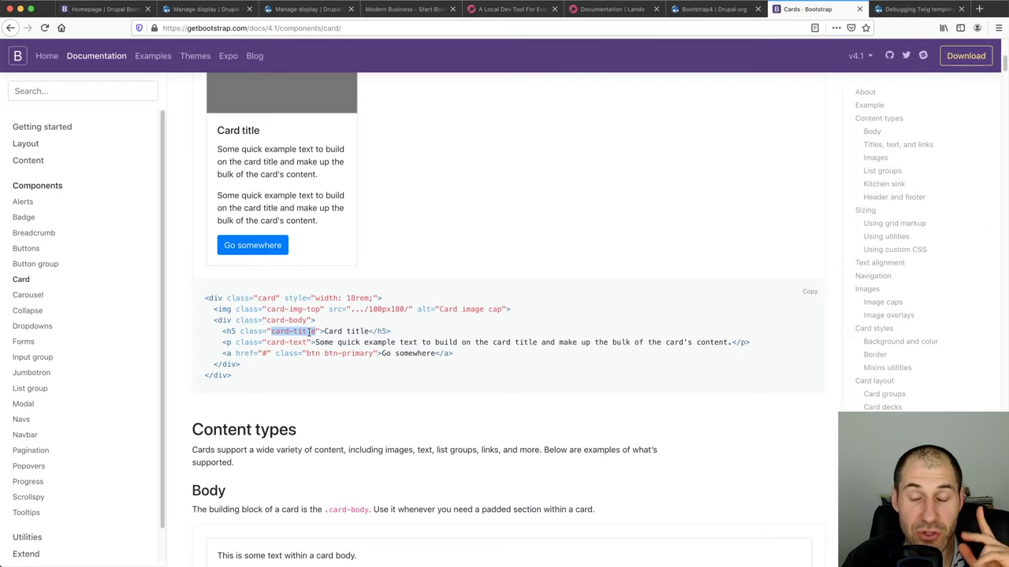
drag(309, 332, 314, 332)
right_click(314, 332)
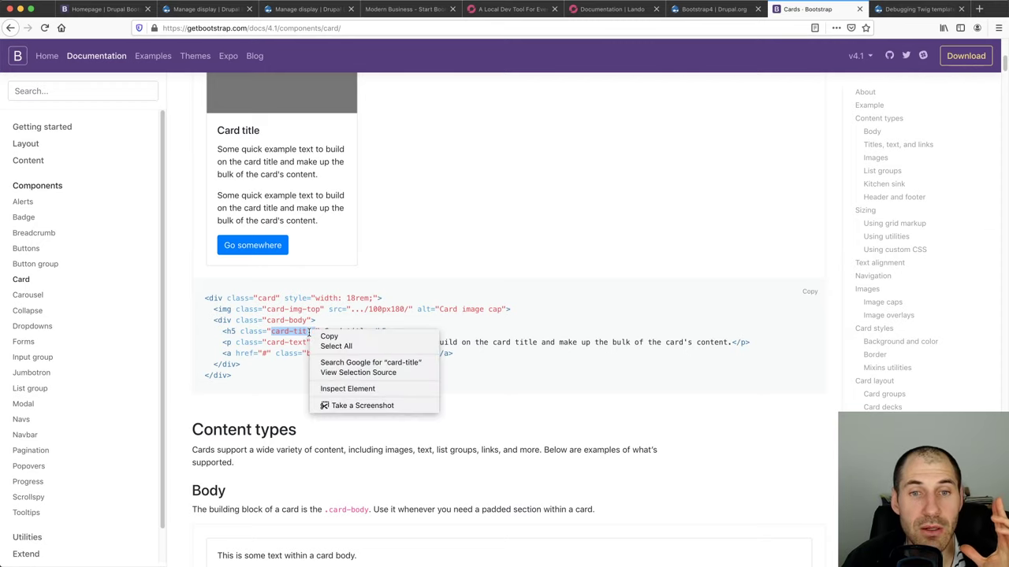
click(328, 336)
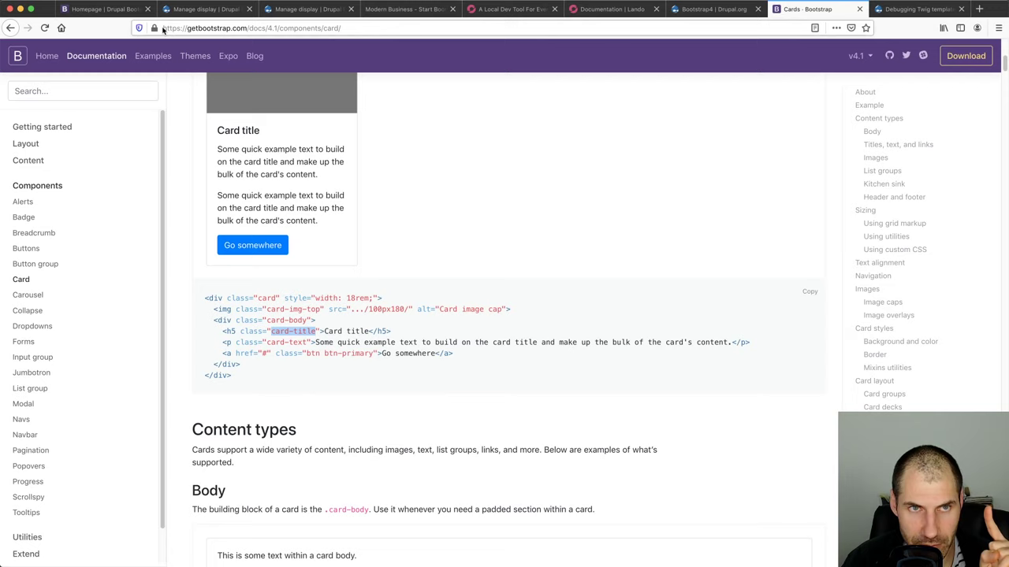
click(203, 9)
Tick Enable Field Templates in Display Suite settings, save, and reload the Card Manage display page
scroll(171, 218, up, 5)
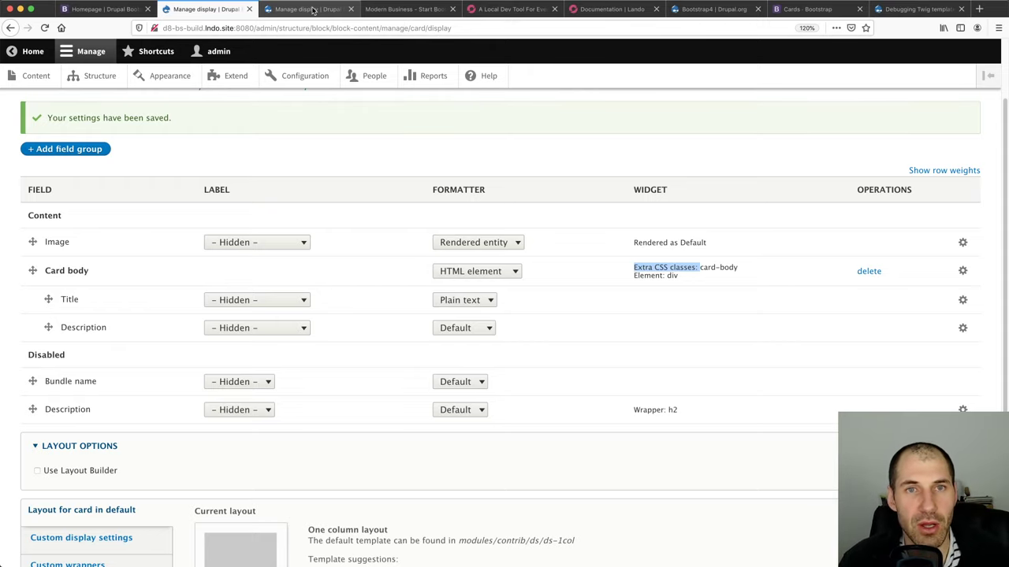
click(312, 9)
scroll(95, 189, up, 5)
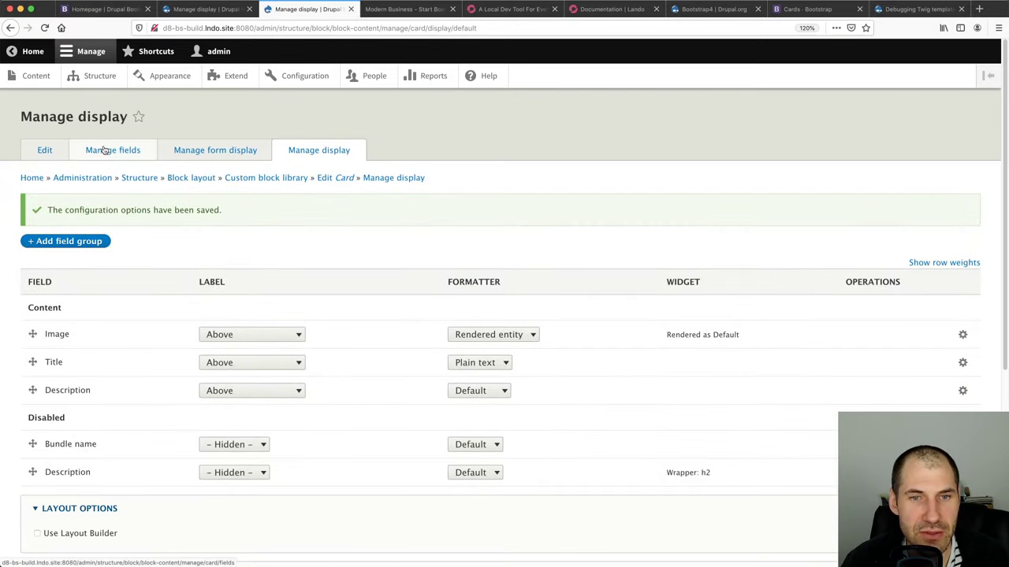
click(99, 75)
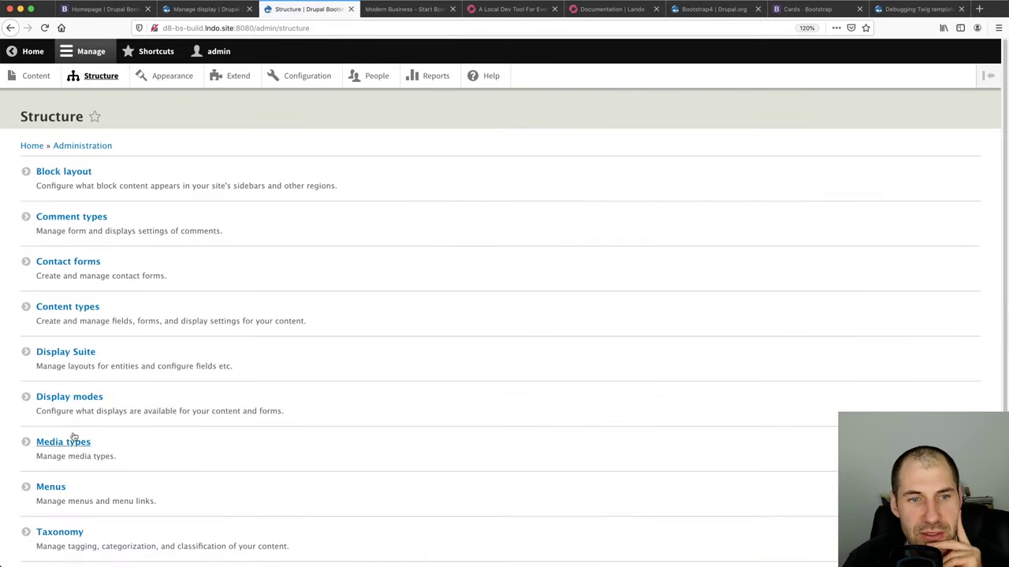
click(65, 355)
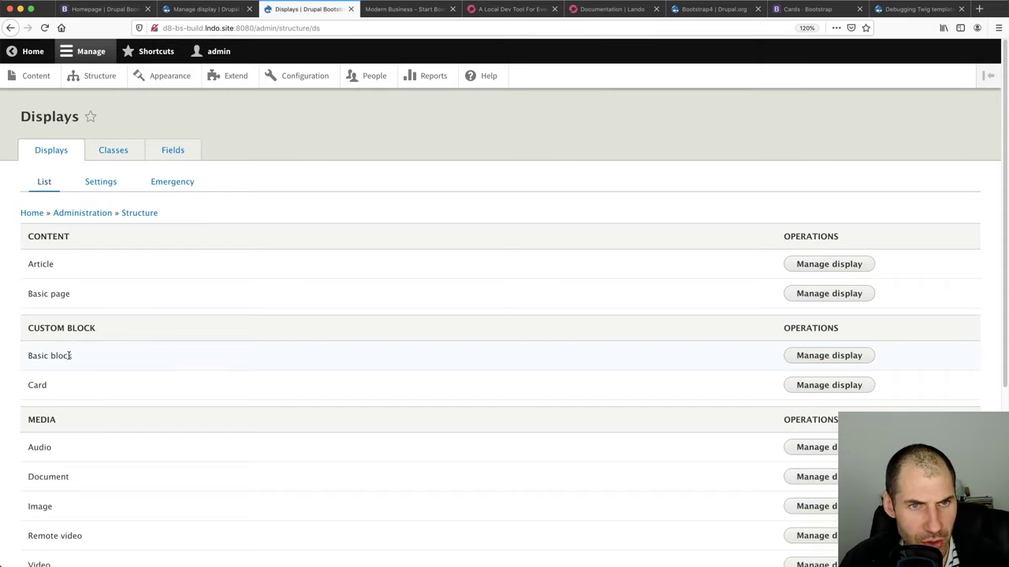
click(104, 182)
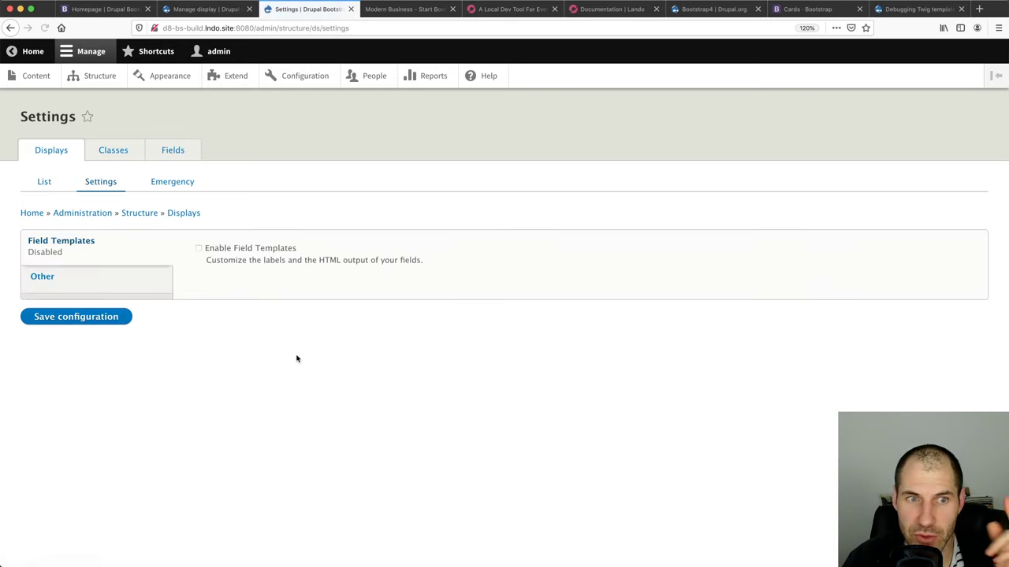
click(219, 249)
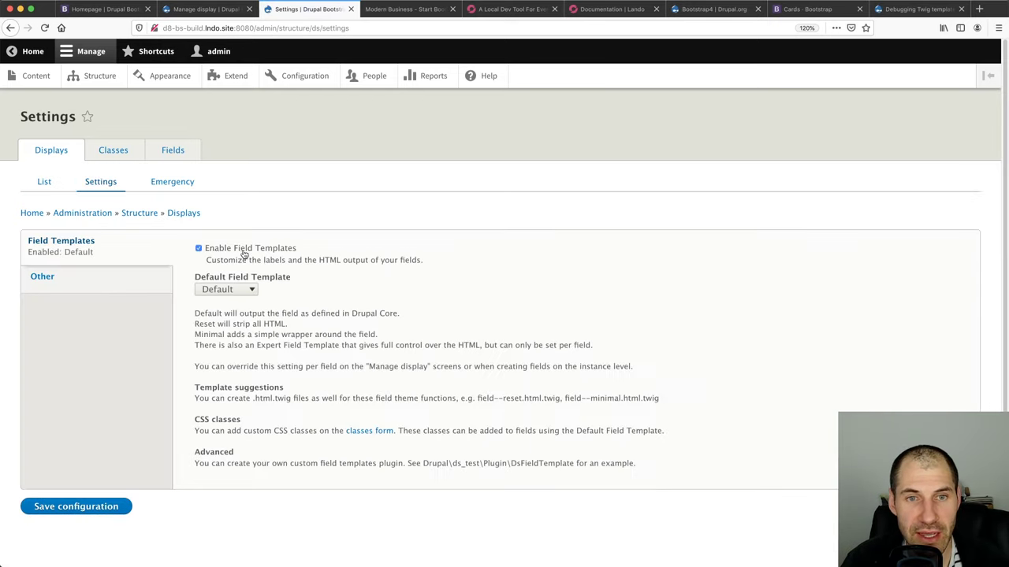
click(75, 512)
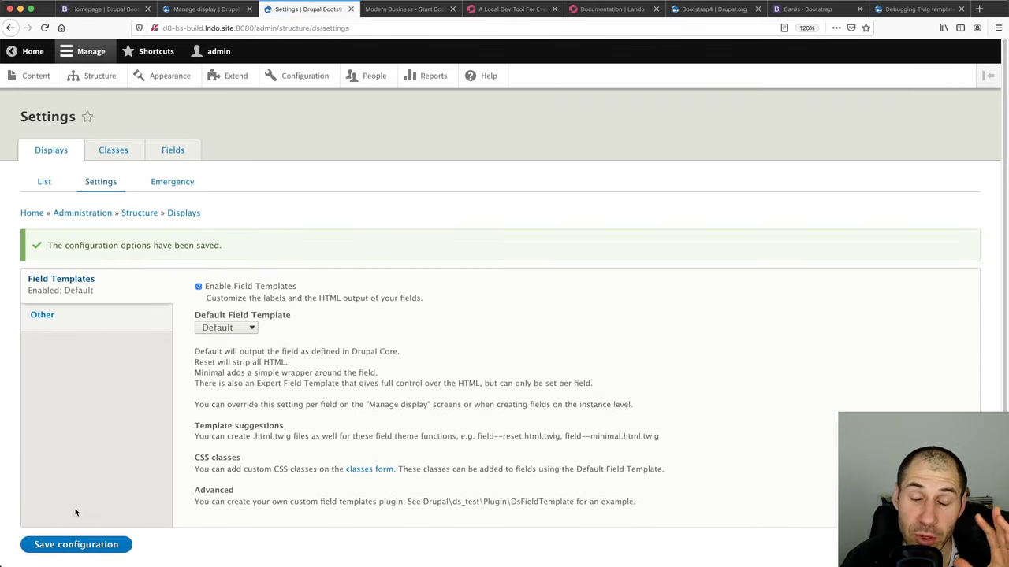
click(206, 9)
key(Return)
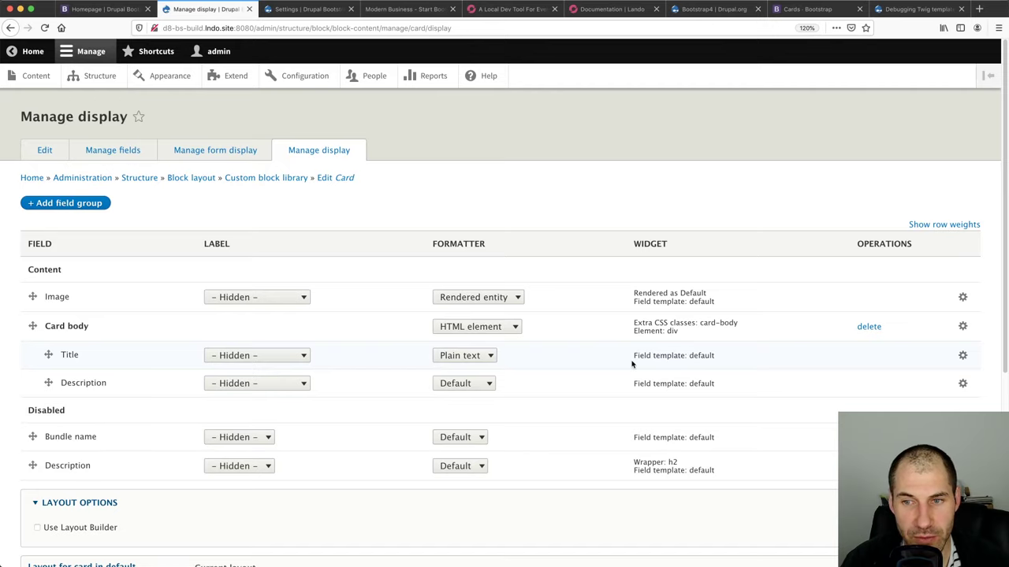
Open the Title field's display settings and choose the Expert field template
drag(631, 363, 714, 357)
click(716, 358)
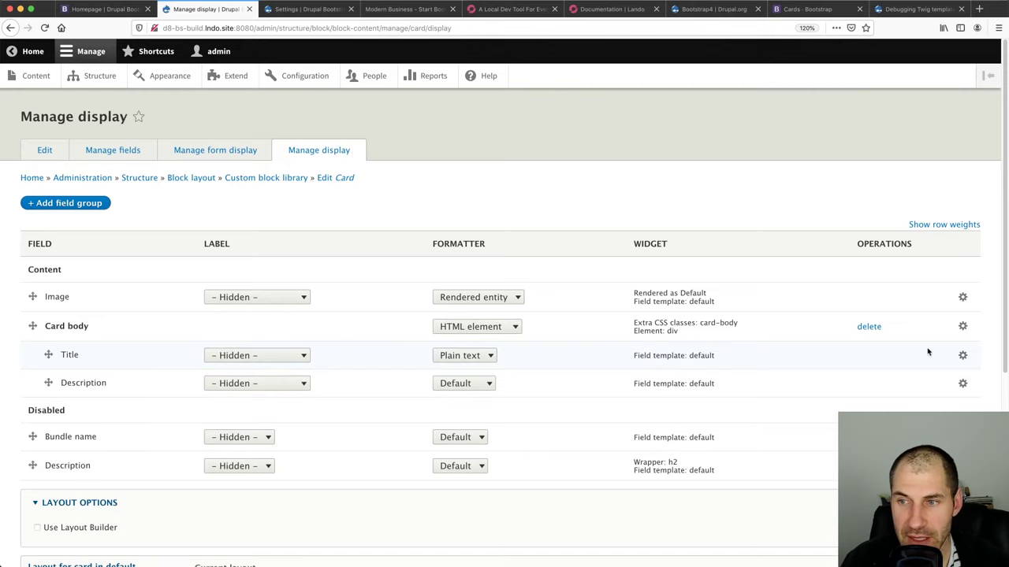
click(962, 354)
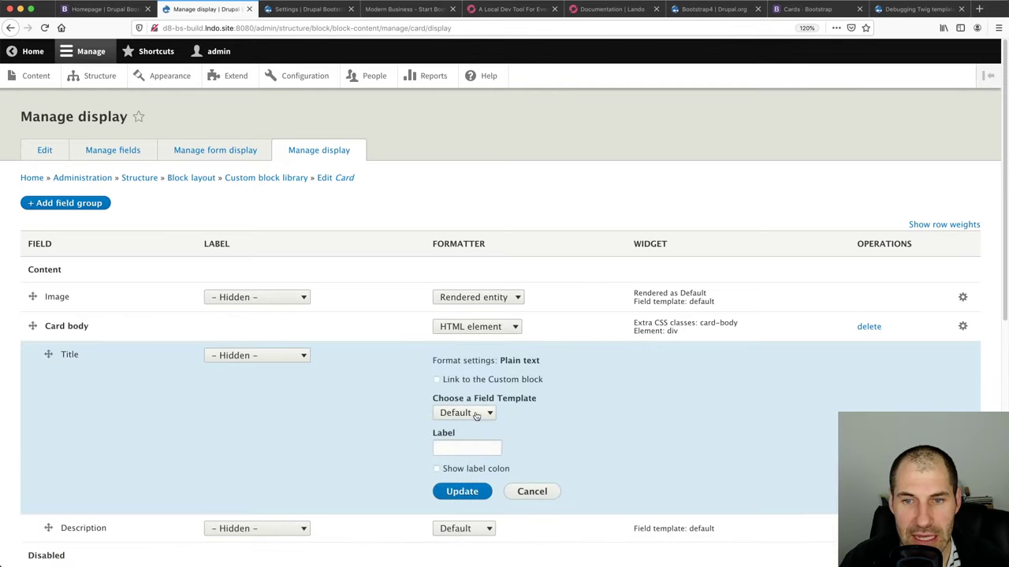
click(476, 415)
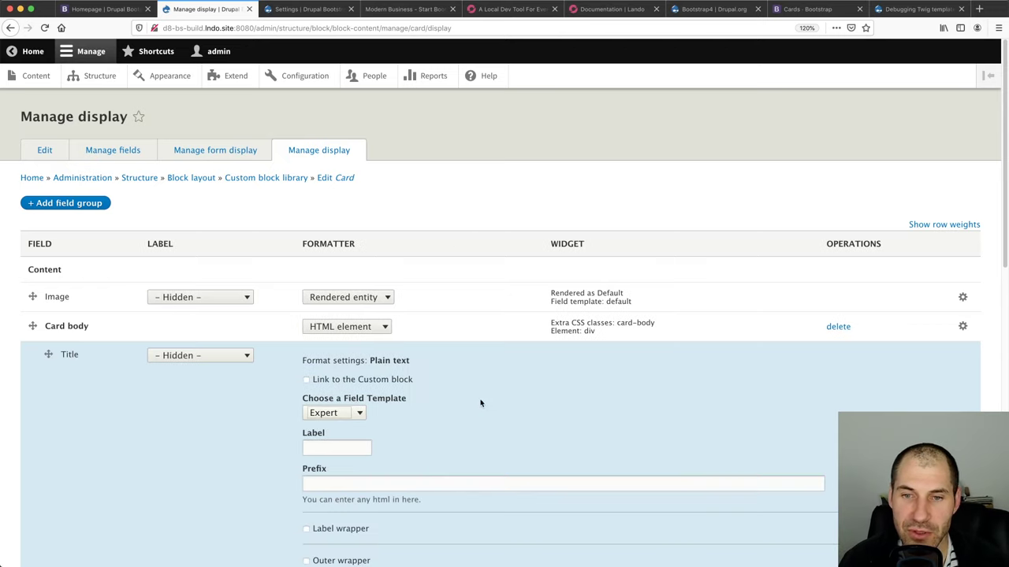
Tick the Field item, Field items and Outer wrapper options, then untick all three
scroll(398, 450, down, 3)
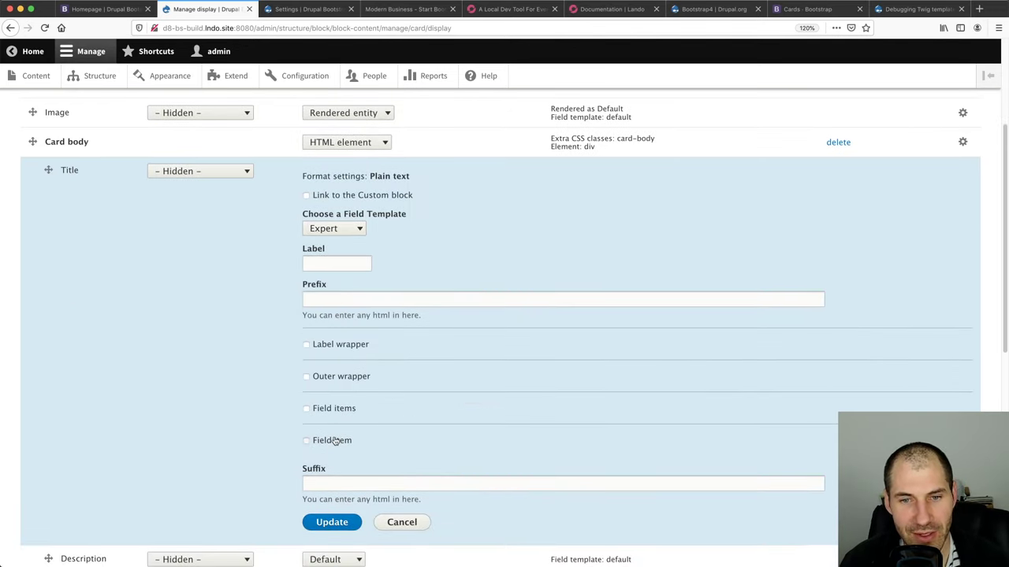
click(332, 440)
click(307, 409)
click(342, 381)
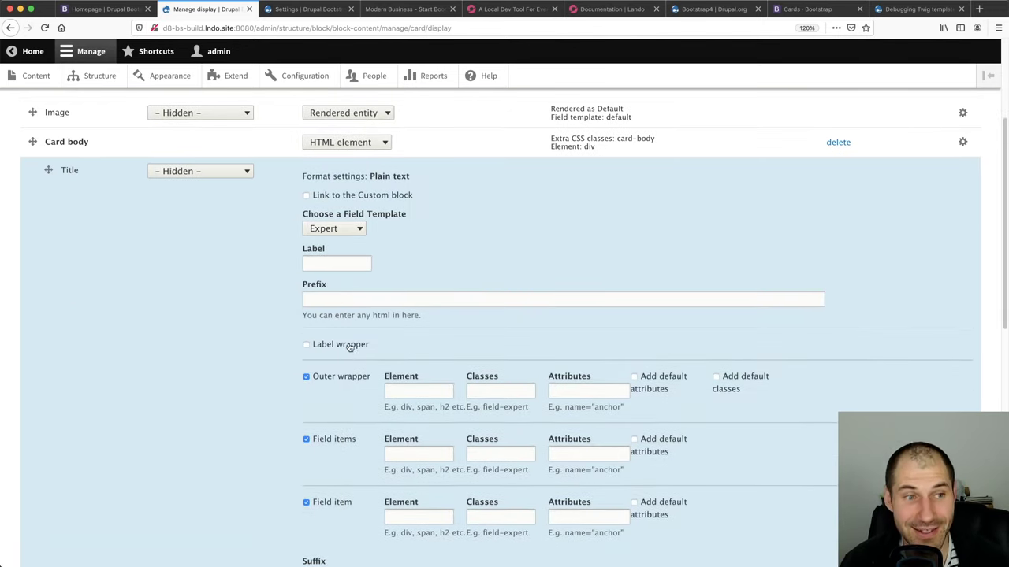
scroll(349, 462, down, 3)
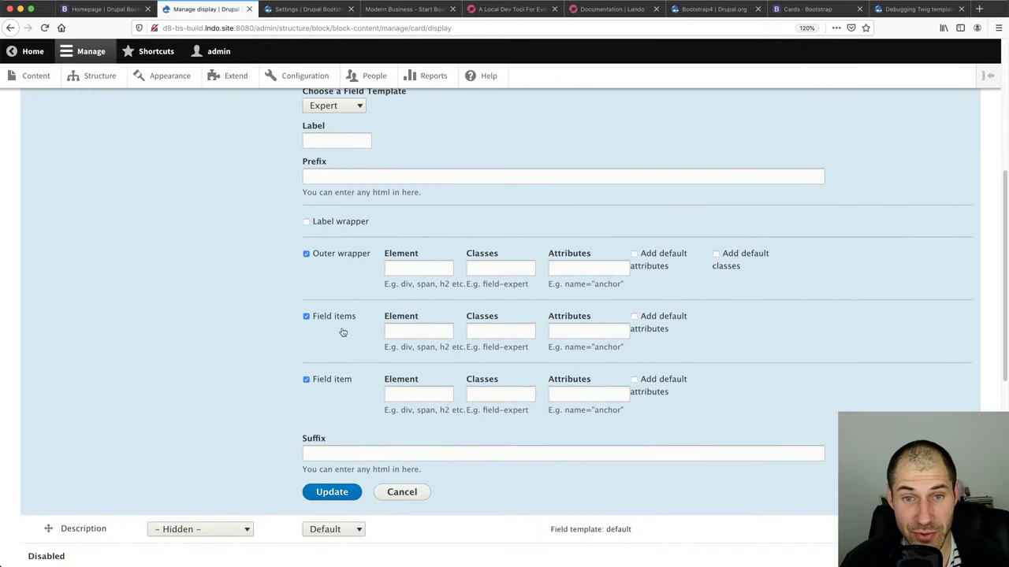
click(335, 381)
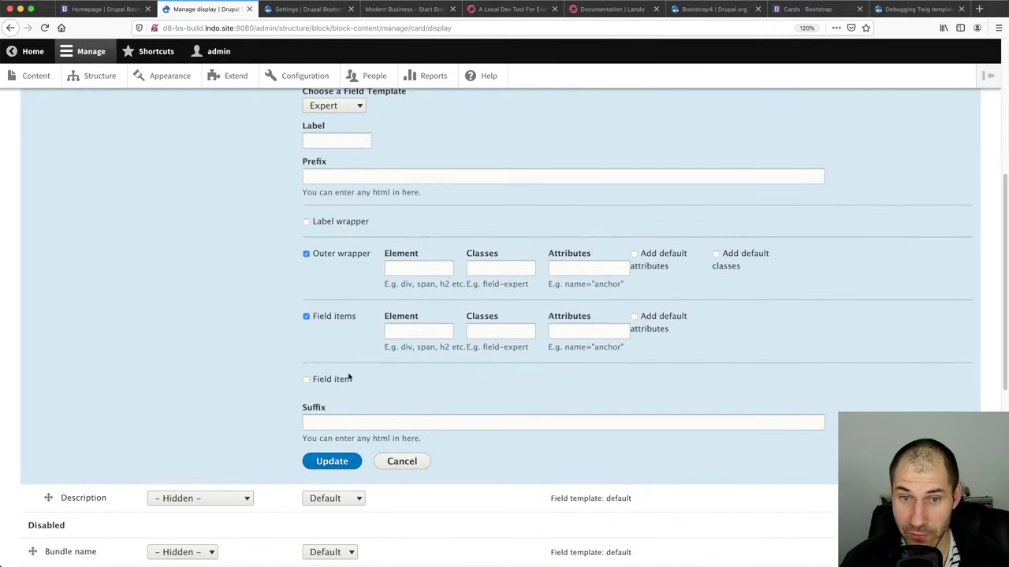
click(335, 319)
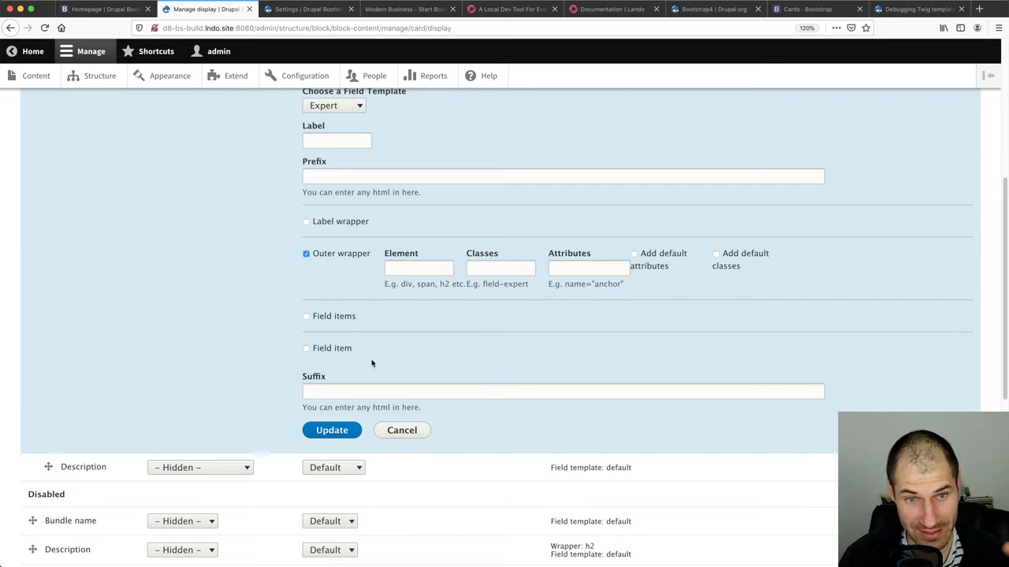
click(354, 257)
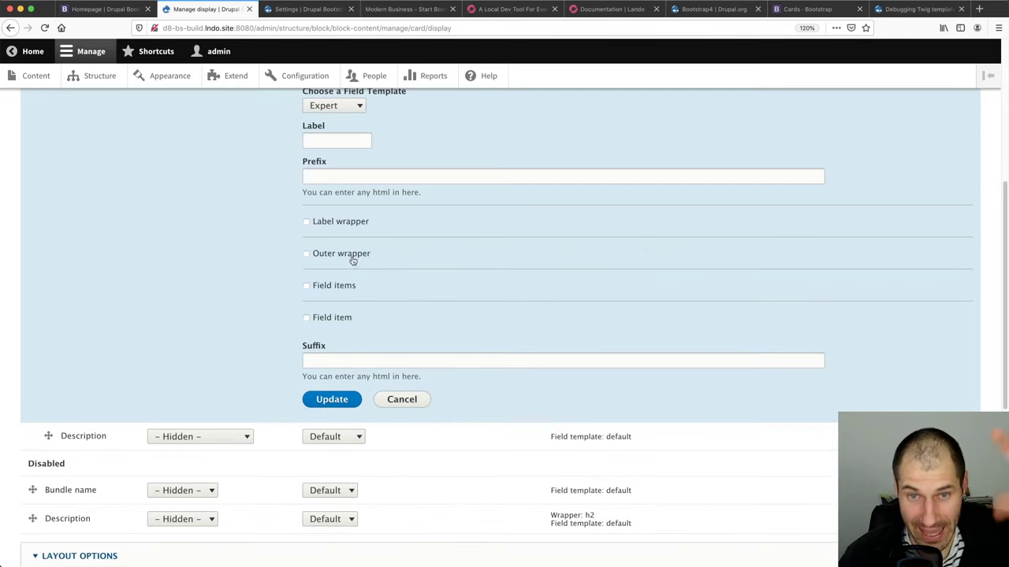
Enable the Title Field item wrapper with element h5 and class card-title
click(342, 321)
click(419, 333)
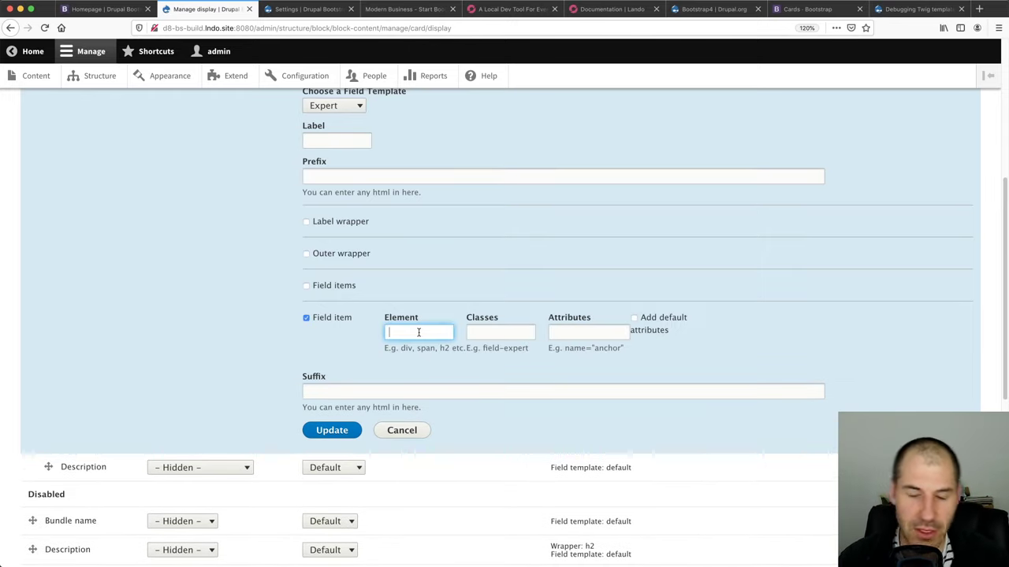
text(h5)
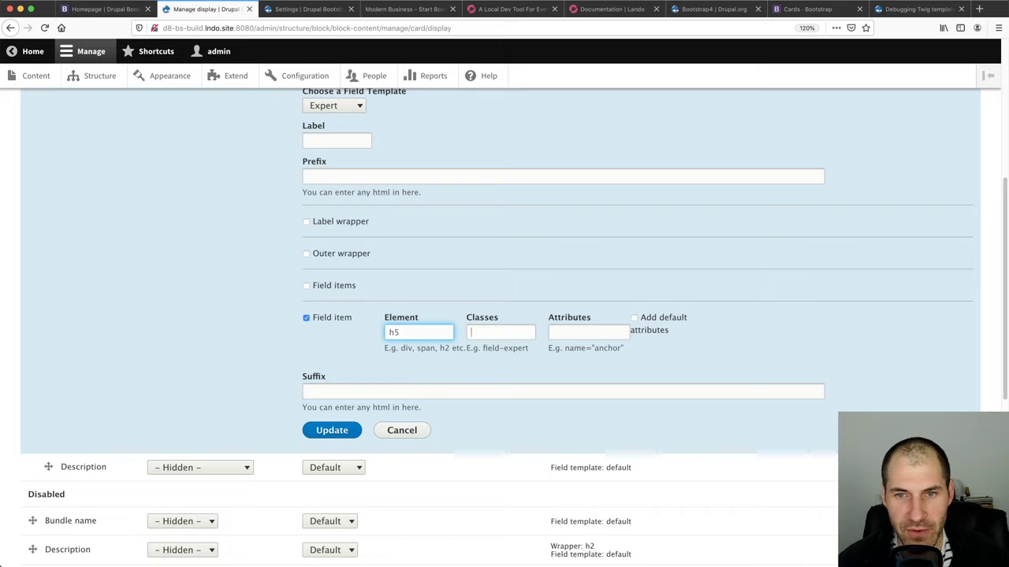
key(Tab)
text(card-ti)
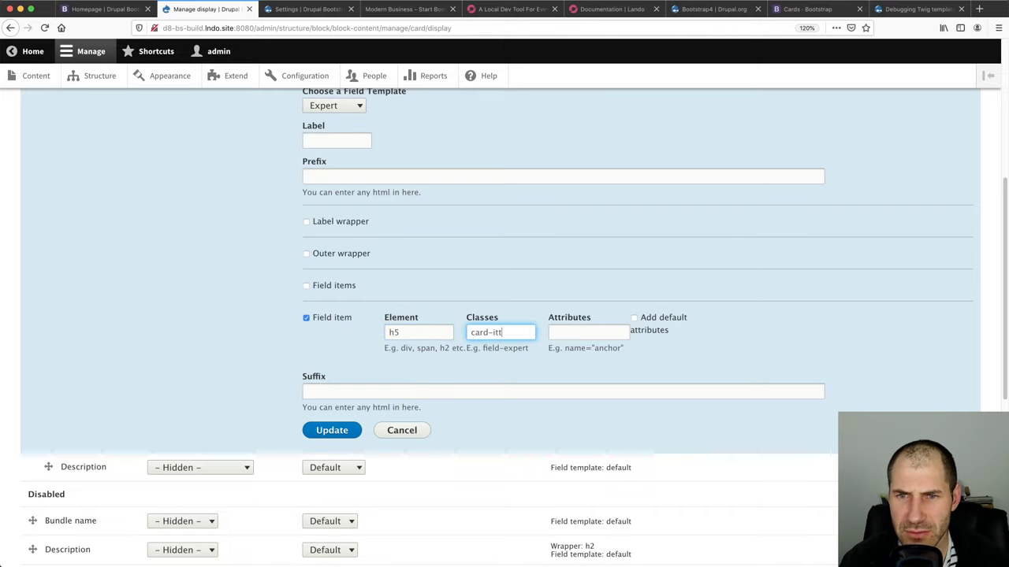
text(tle)
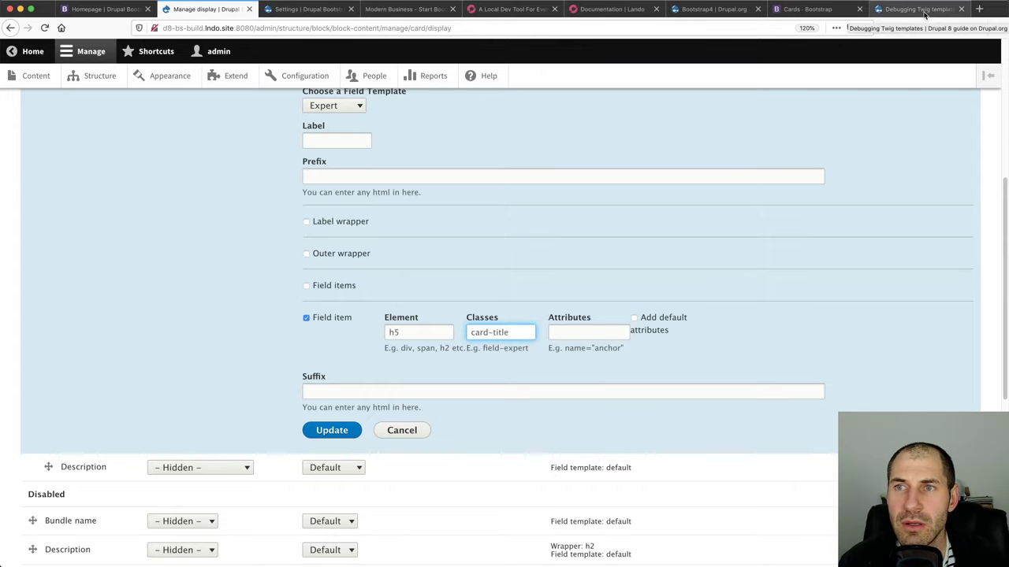
Check the card-title class against the Bootstrap card docs, then apply the Title settings
click(804, 9)
click(193, 10)
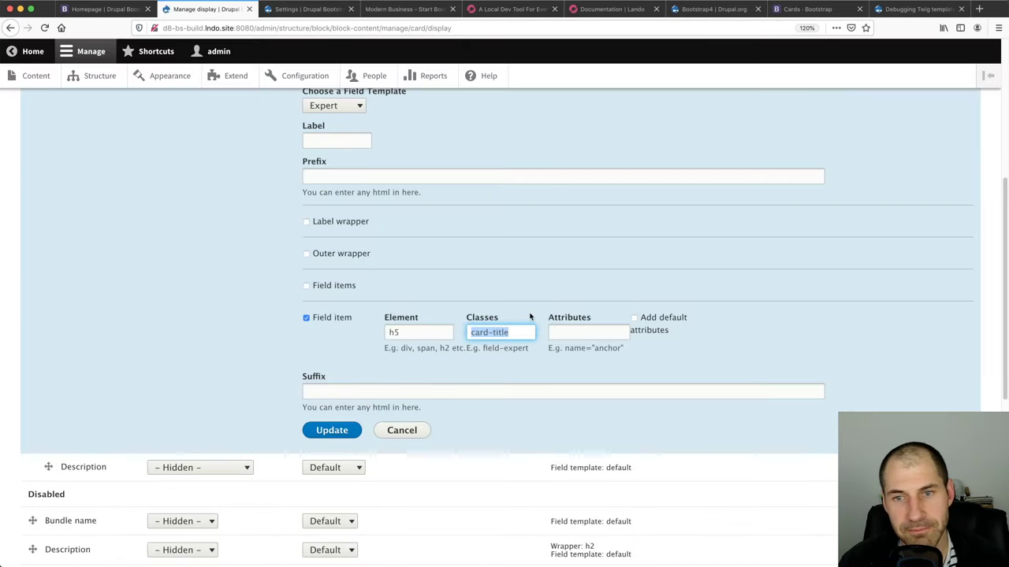
drag(512, 332, 468, 334)
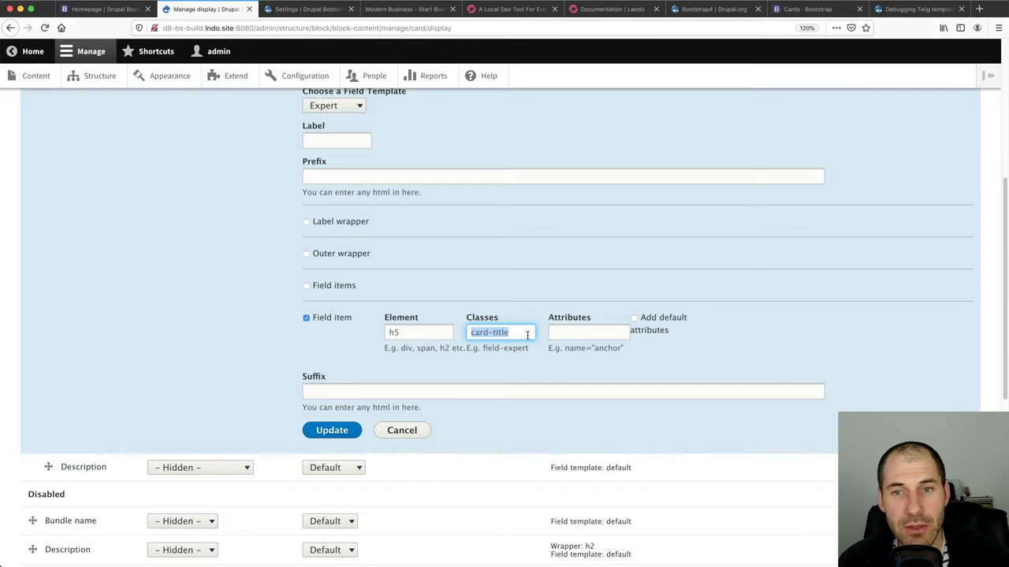
click(526, 334)
drag(526, 334, 468, 335)
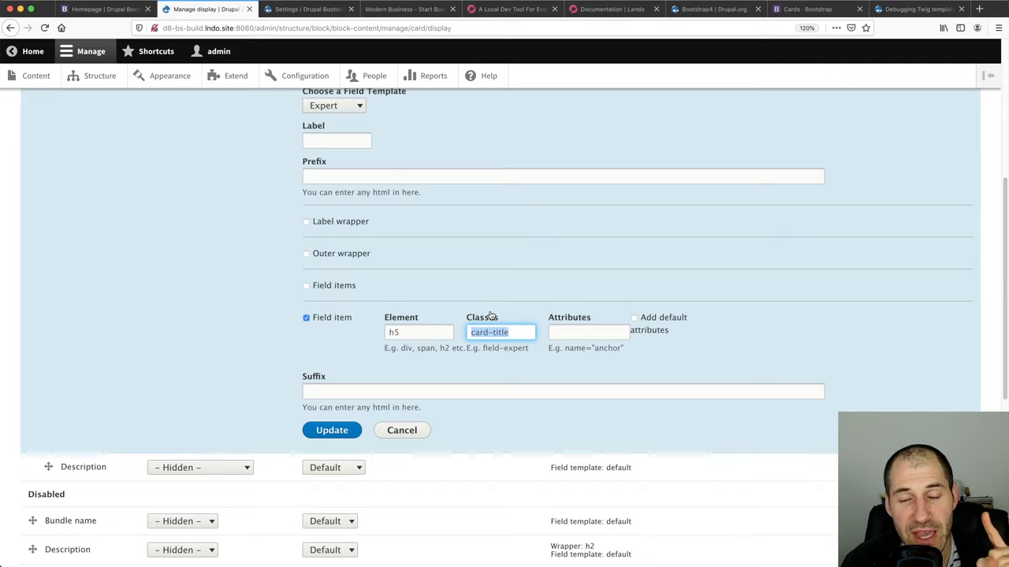
click(517, 328)
text(car)
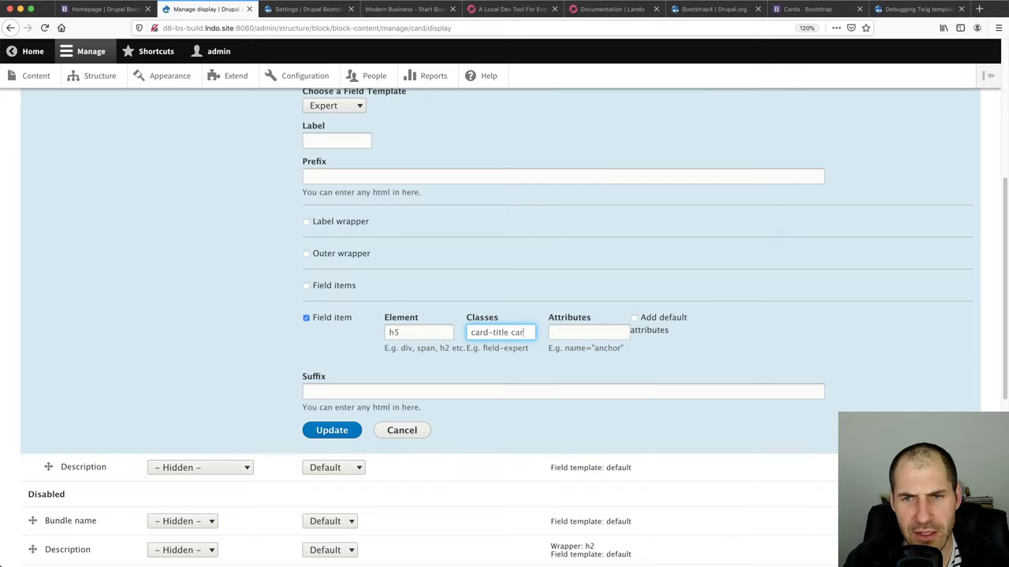
text(d-title-2)
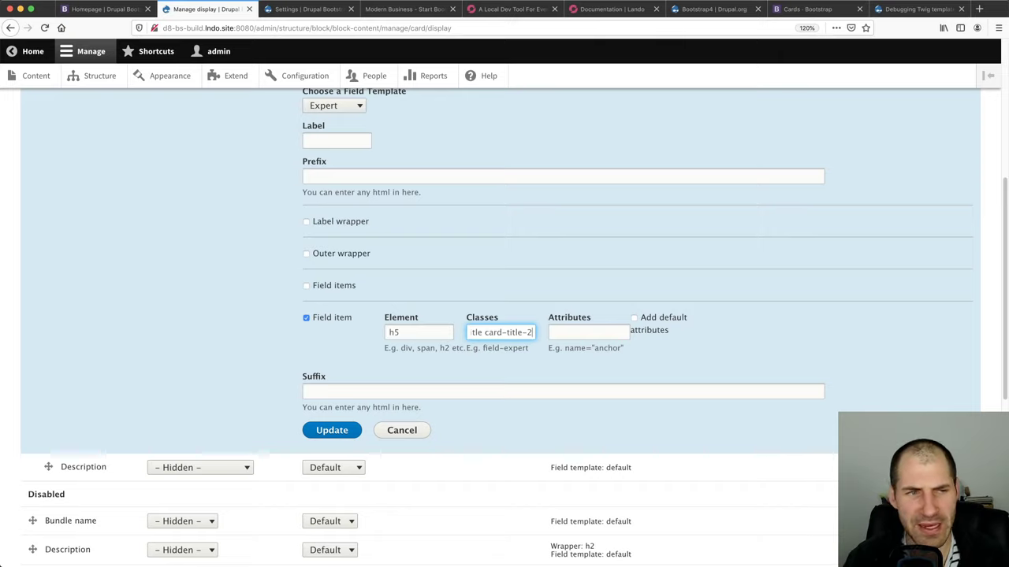
key(BackSpace)
key(BackSpace)
key(BackSpace)
key(BackSpace)
key(BackSpace)
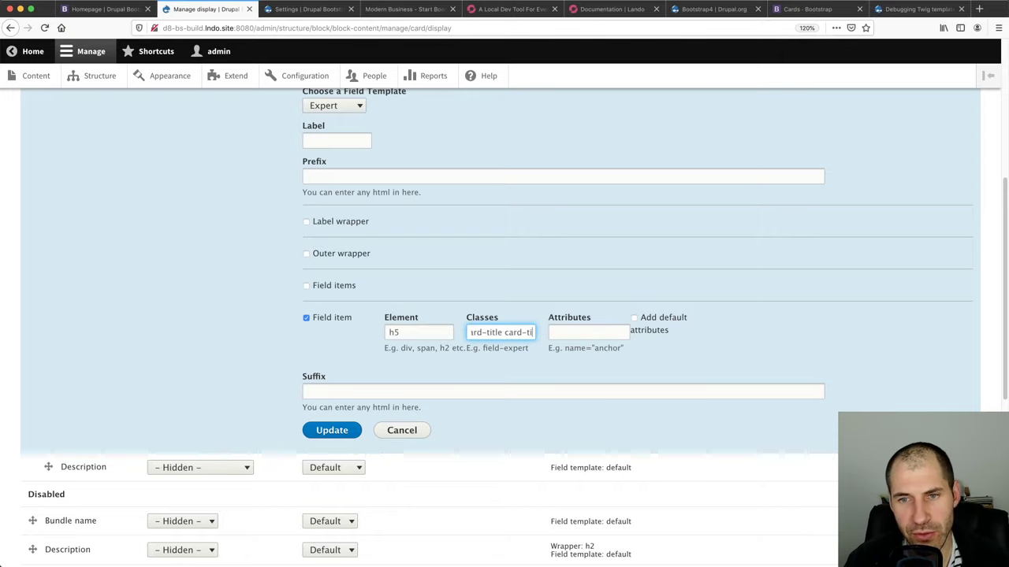
key(BackSpace)
key(BackSpace)
key(BackSpace)
key(BackSpace)
key(BackSpace)
key(BackSpace)
key(BackSpace)
key(BackSpace)
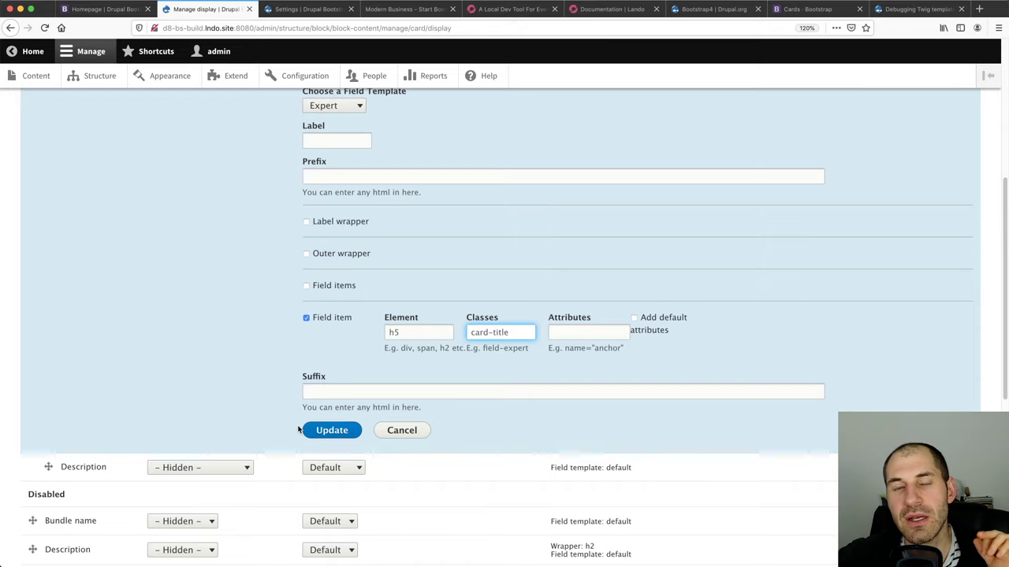
click(341, 434)
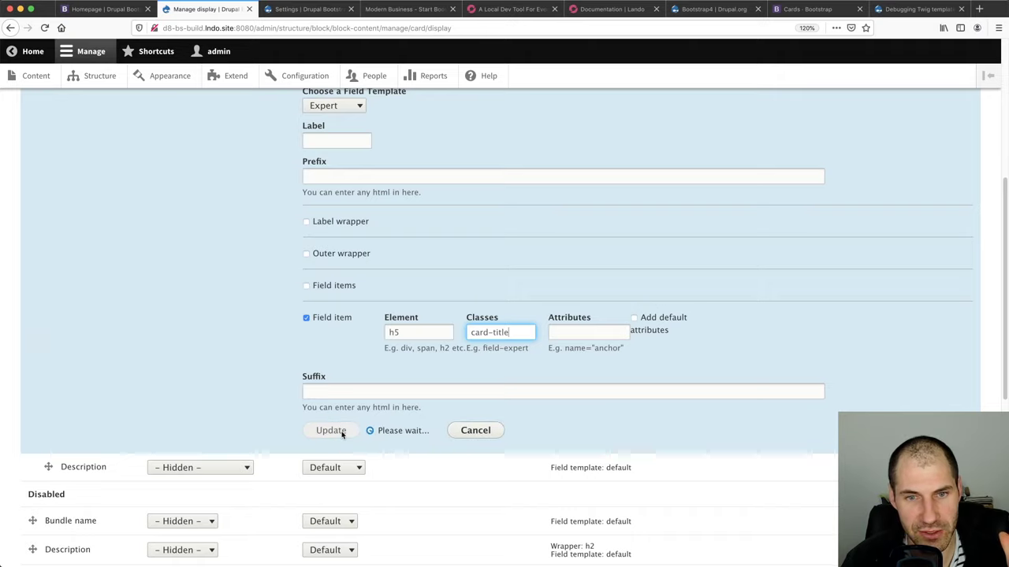
scroll(171, 407, up, 5)
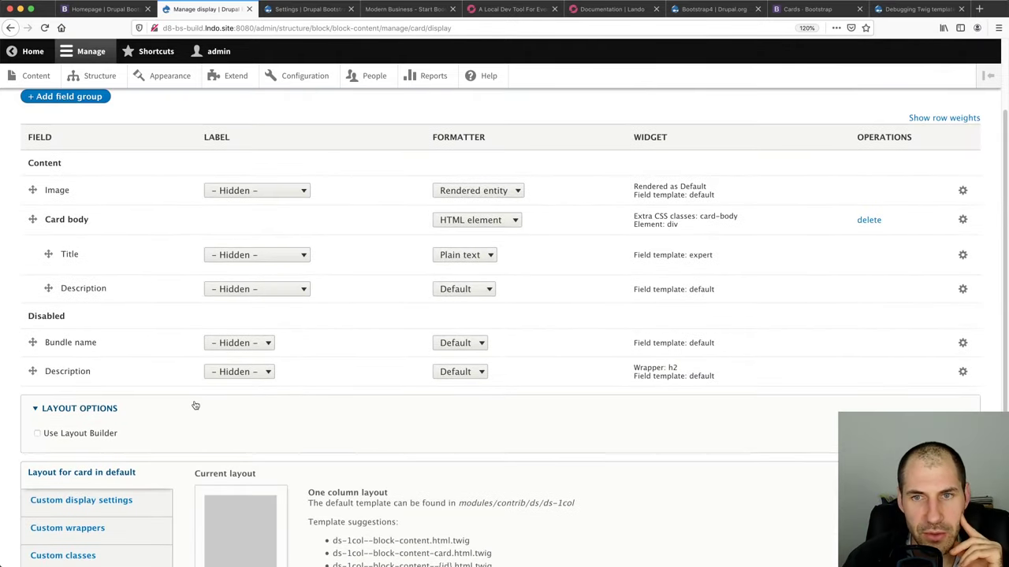
Save the Card display and inspect Card one's h5 card-title heading on the reloaded homepage
scroll(46, 551, down, 5)
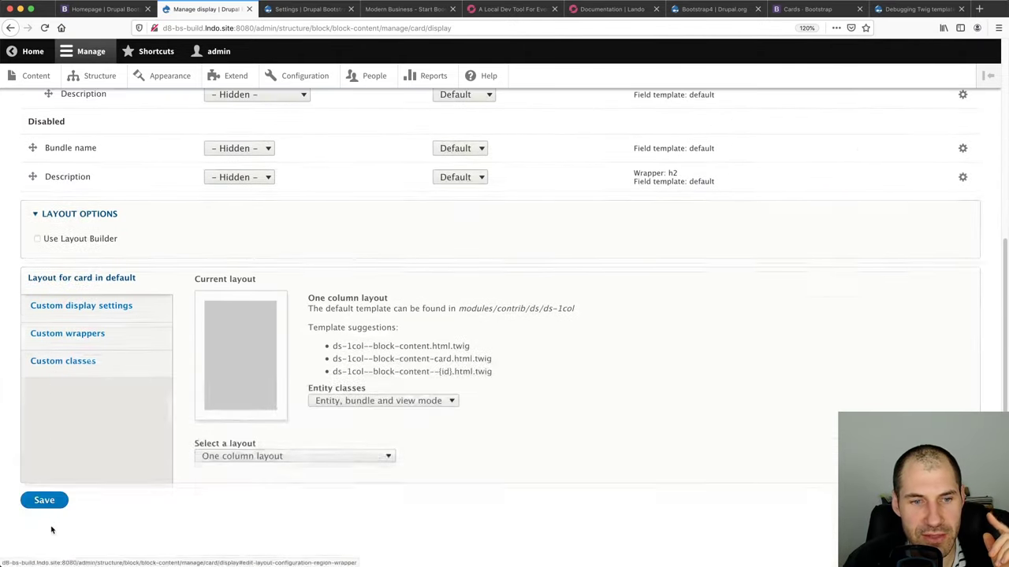
click(44, 502)
click(113, 12)
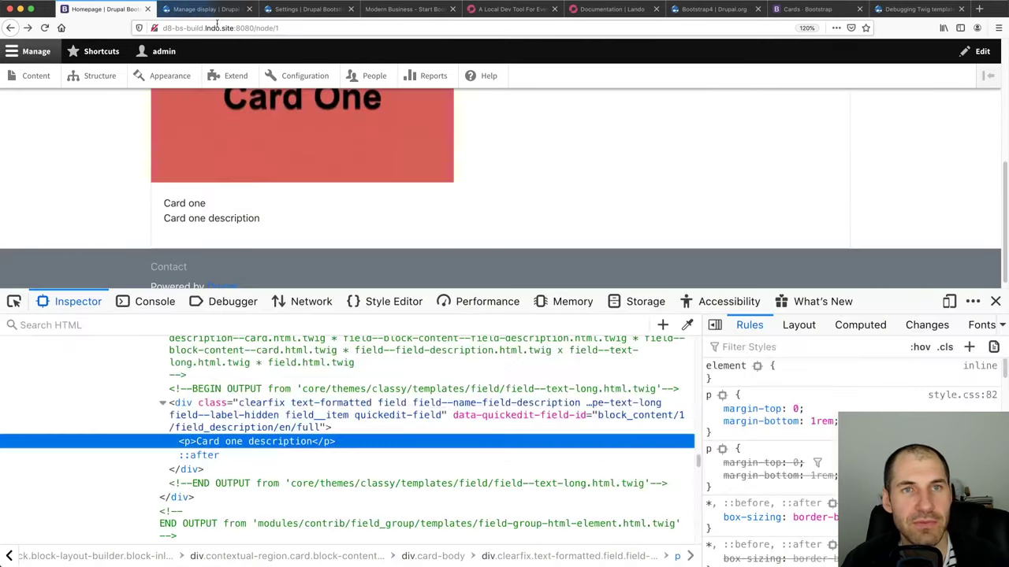
key(super+r)
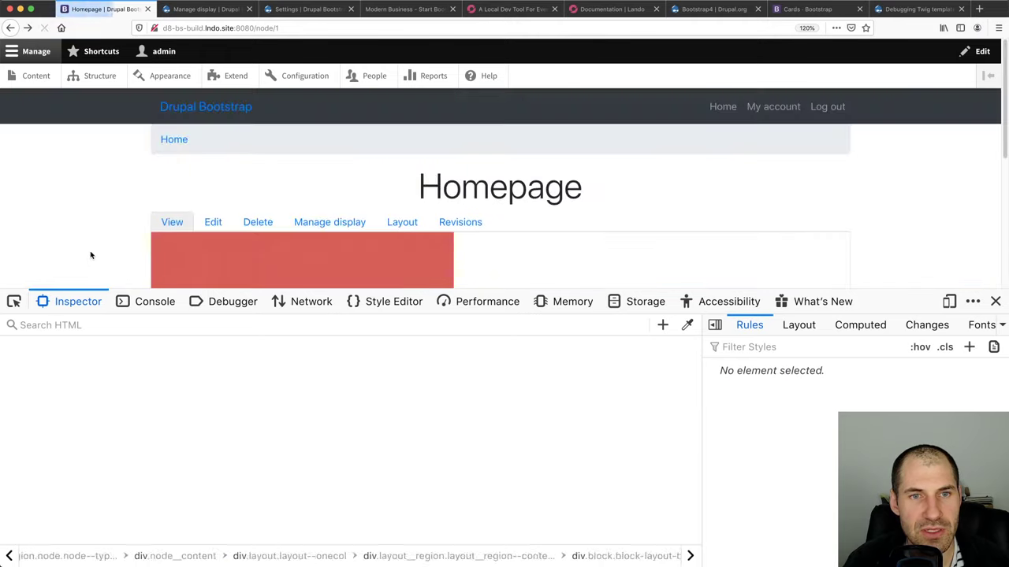
click(13, 302)
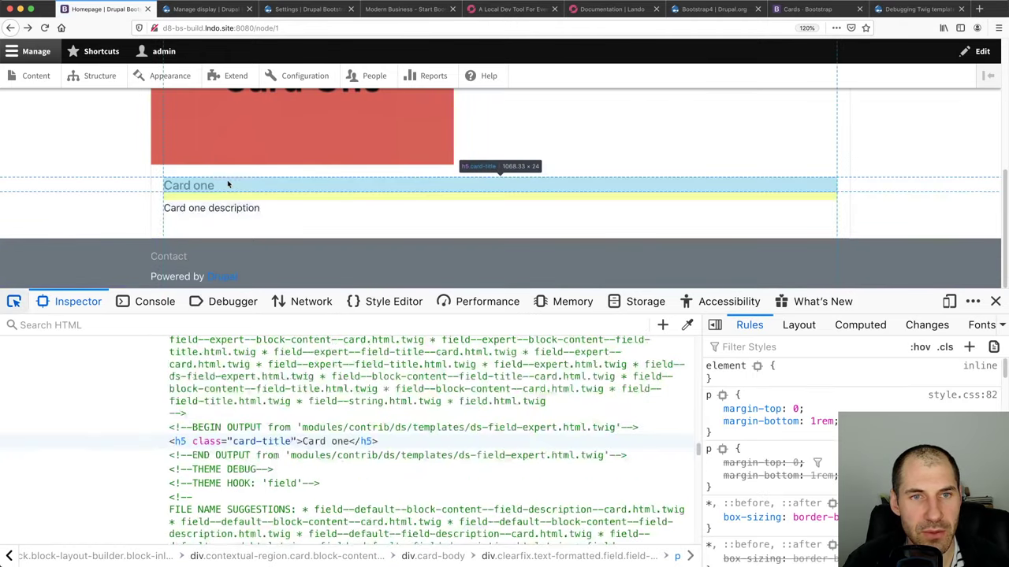
click(226, 183)
scroll(236, 449, up, 3)
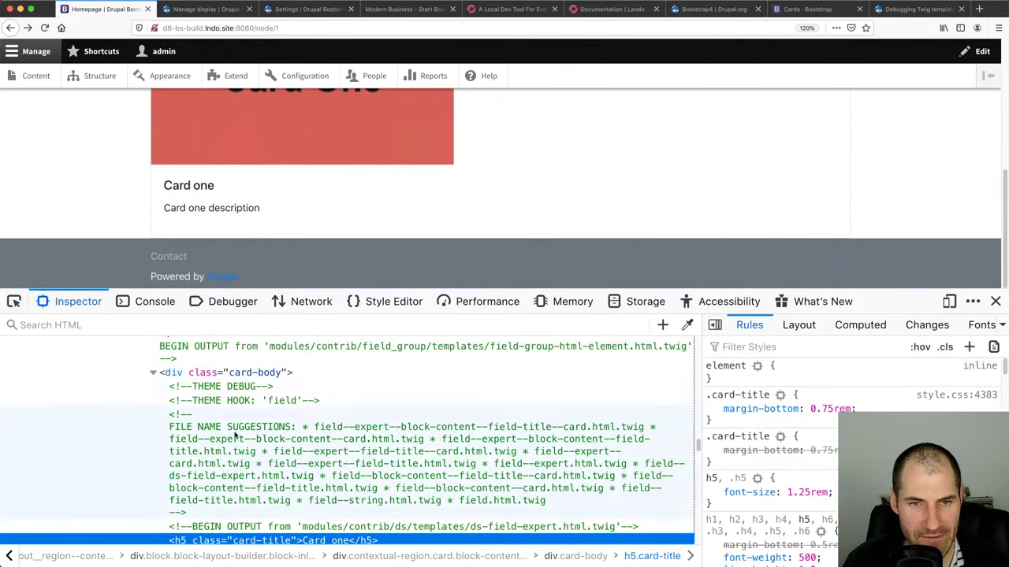
click(219, 345)
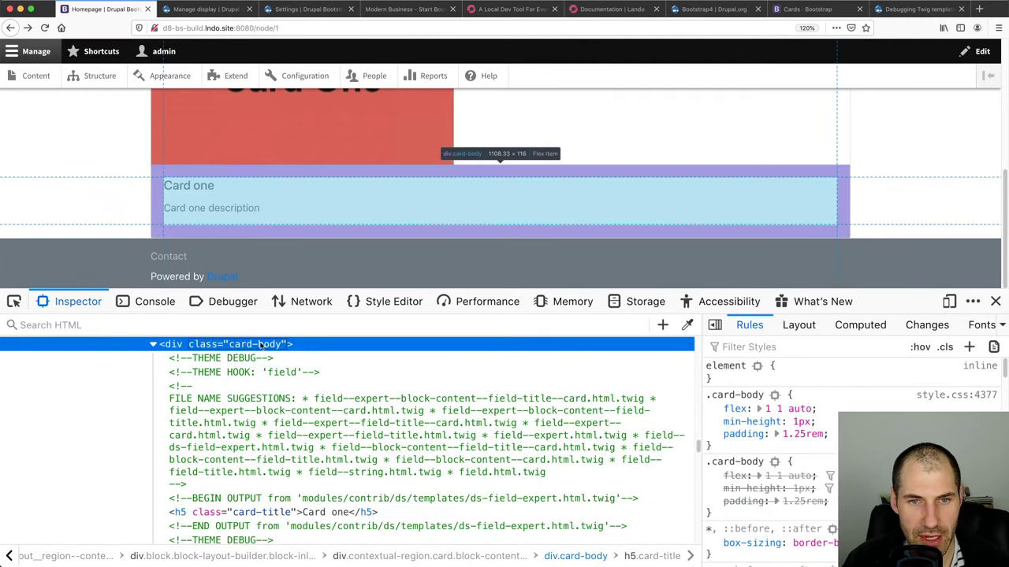
click(309, 514)
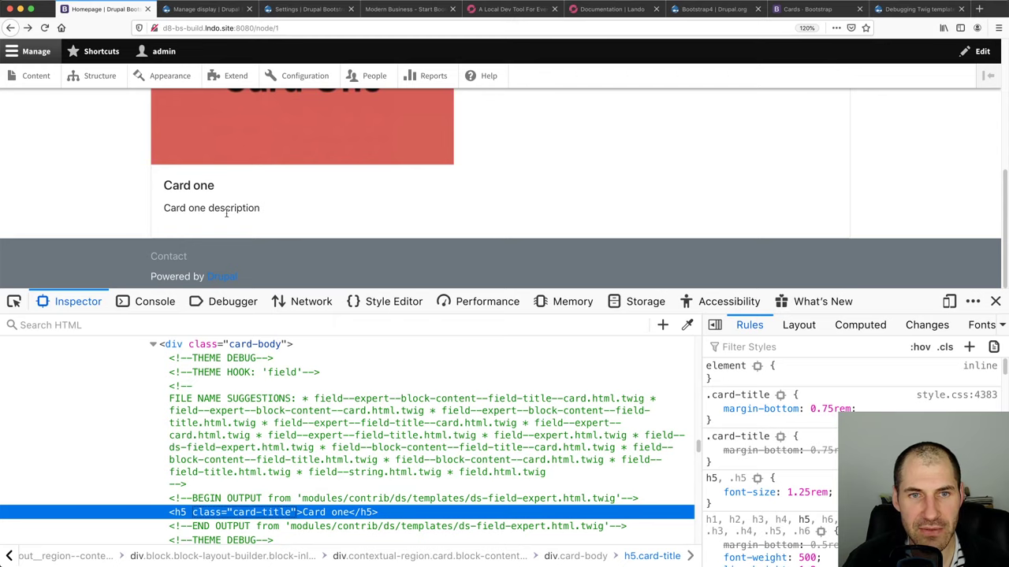
Inspect Card one's description paragraph and its wrapping div, then return to Manage display
click(14, 303)
click(228, 208)
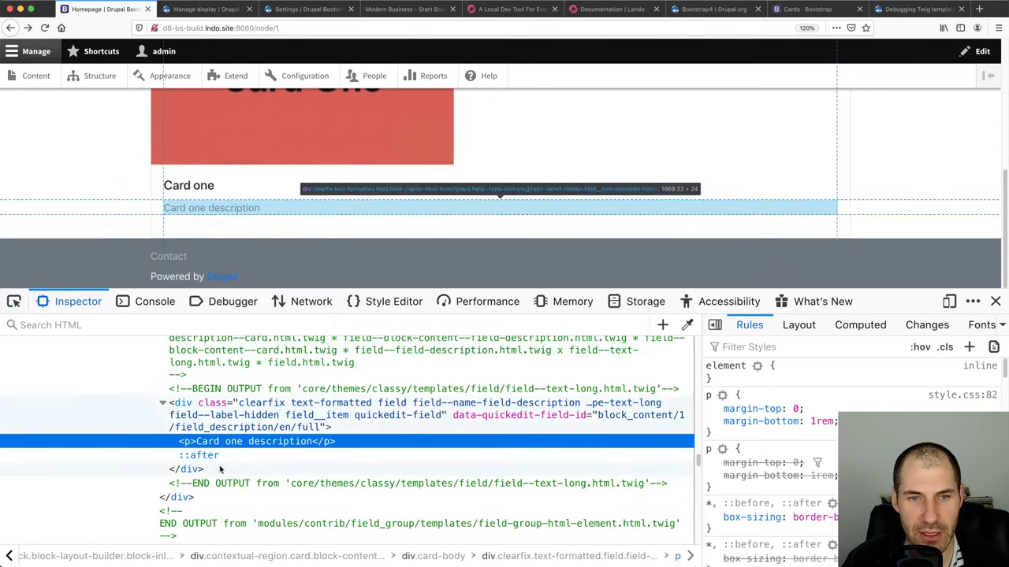
click(267, 405)
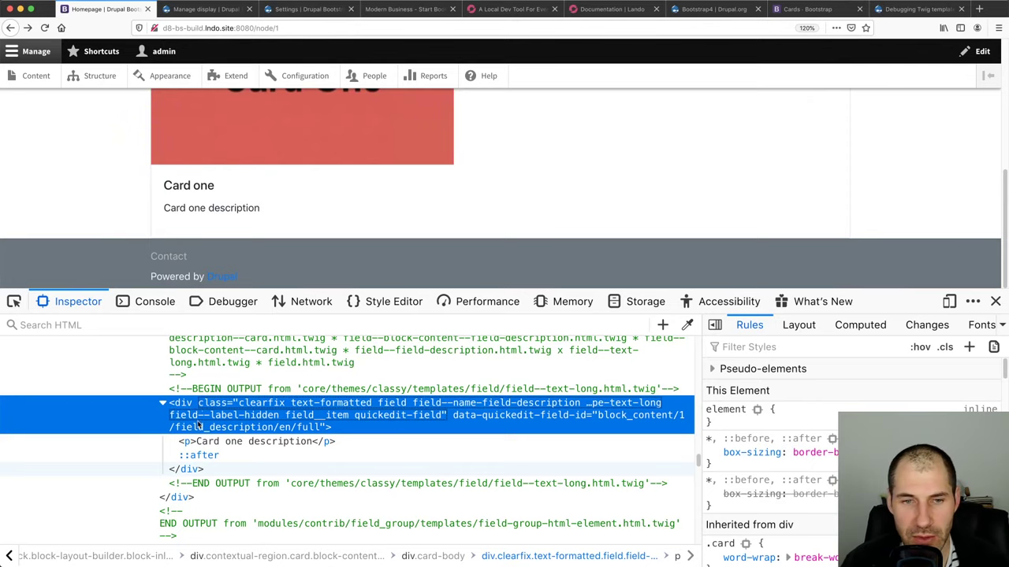
click(242, 10)
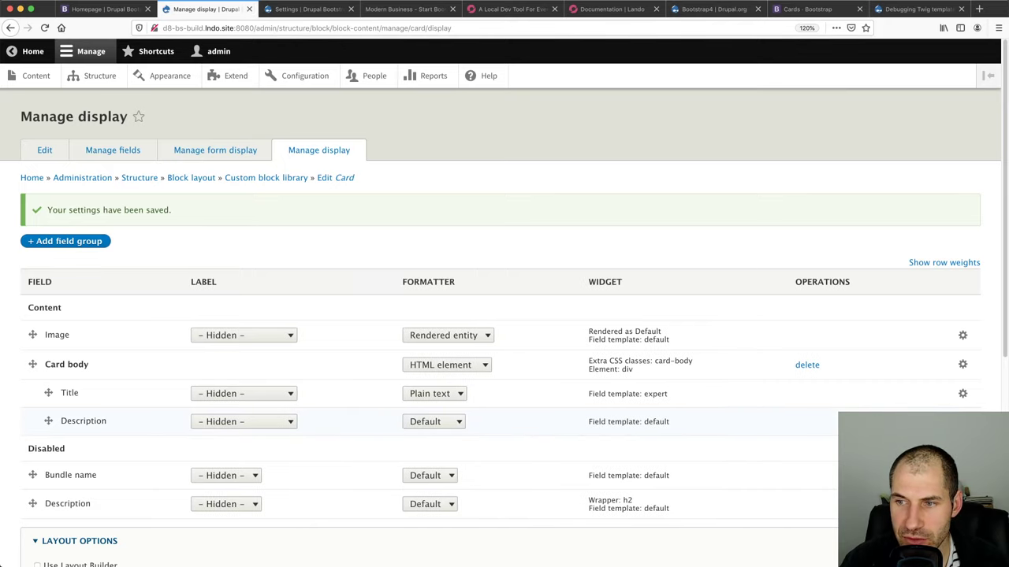
Give the Description field the Full reset field template and save the Card display
click(963, 421)
click(490, 462)
click(488, 426)
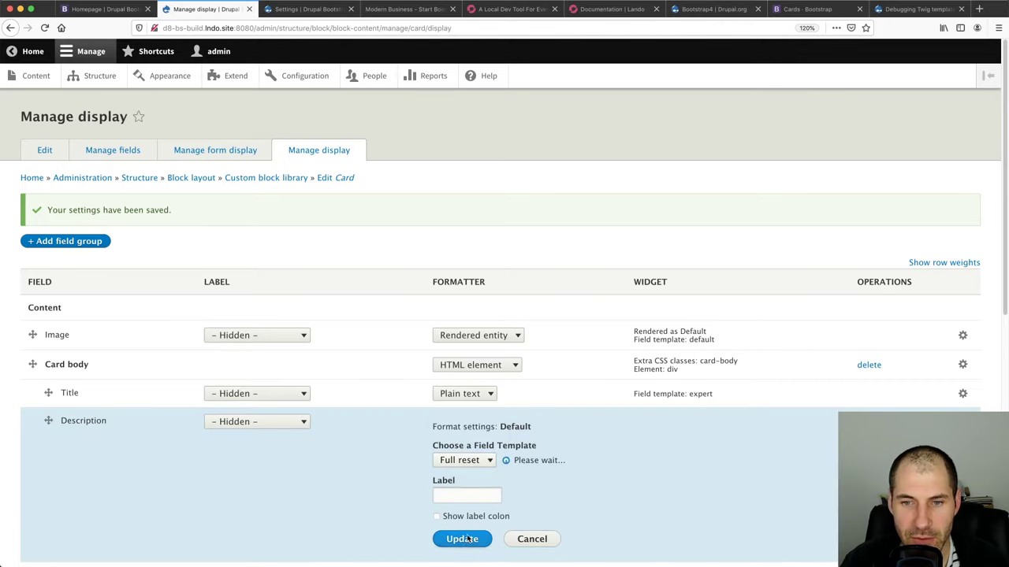
click(462, 520)
scroll(192, 498, down, 5)
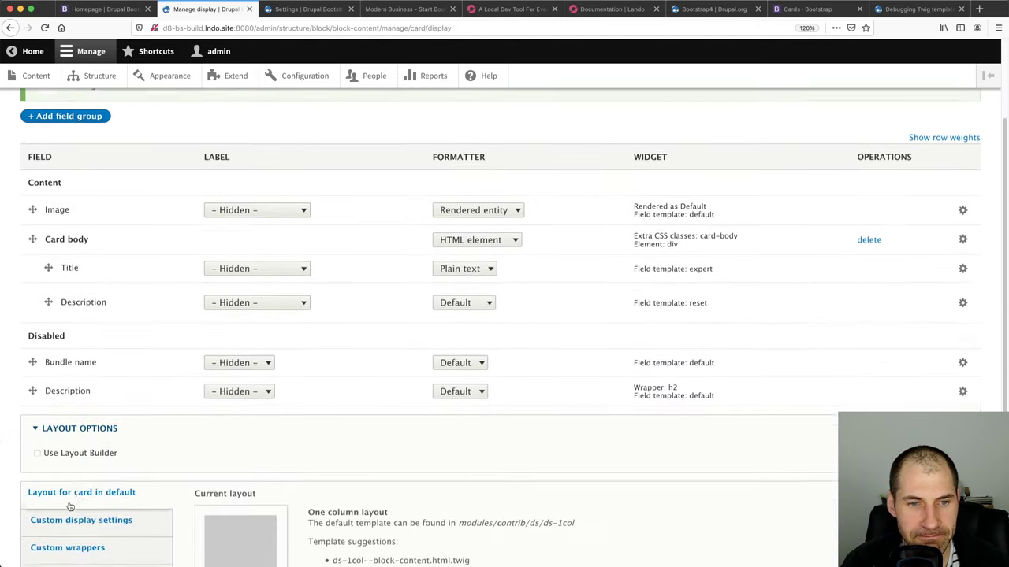
click(45, 504)
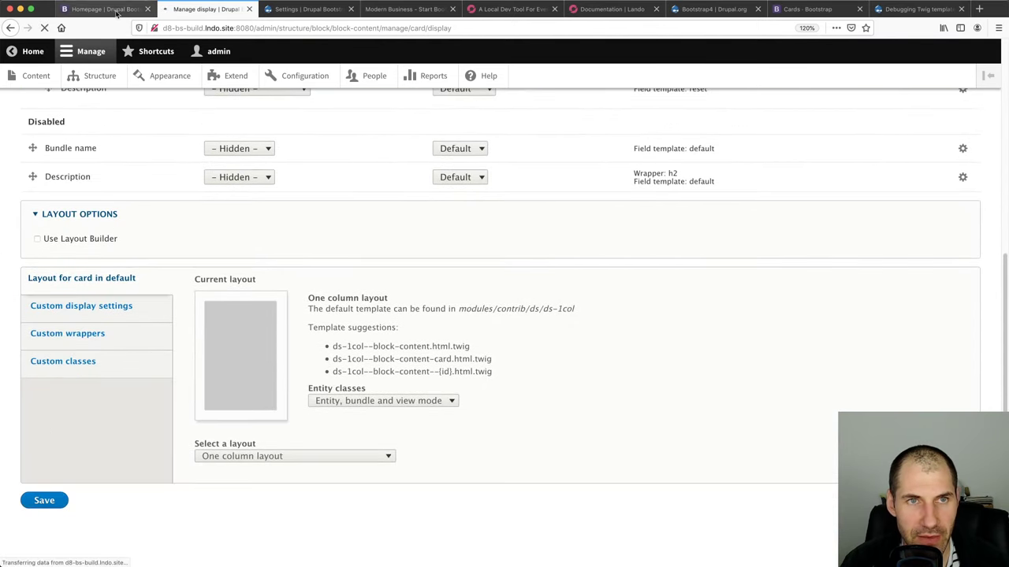
Reload the Homepage and inspect Card one's description markup
click(102, 9)
click(223, 27)
key(Return)
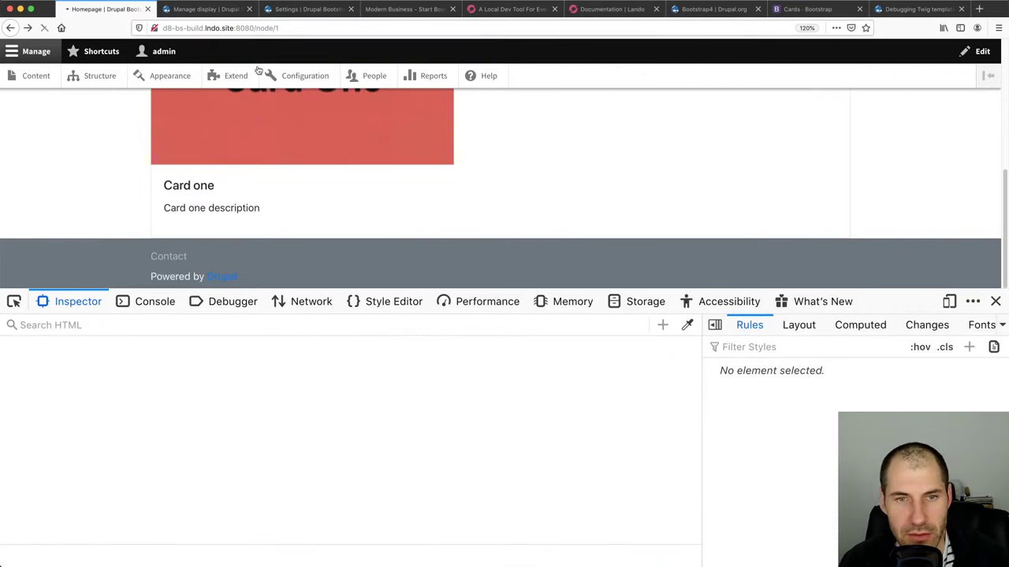
scroll(224, 230, down, 5)
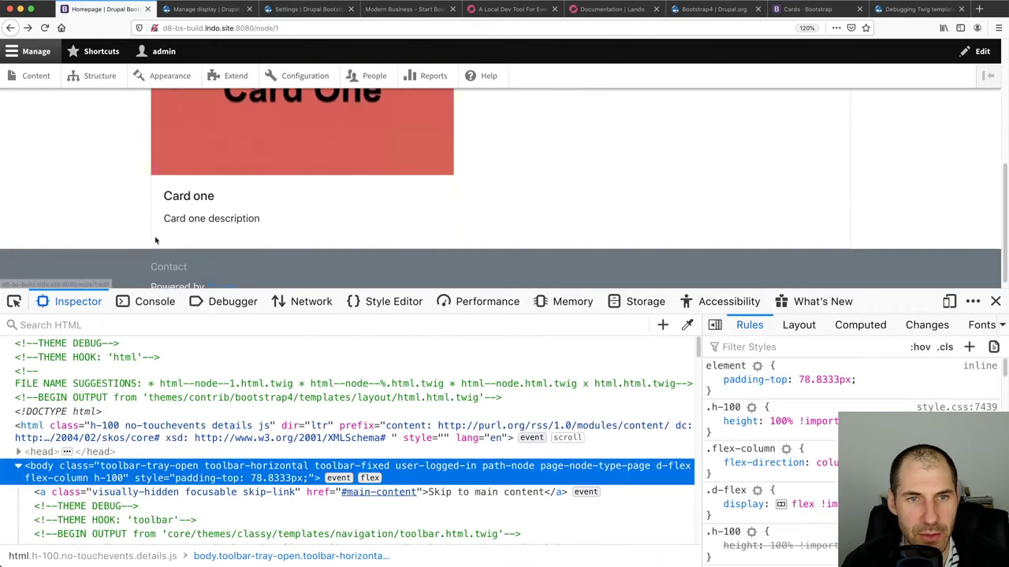
click(14, 301)
click(249, 204)
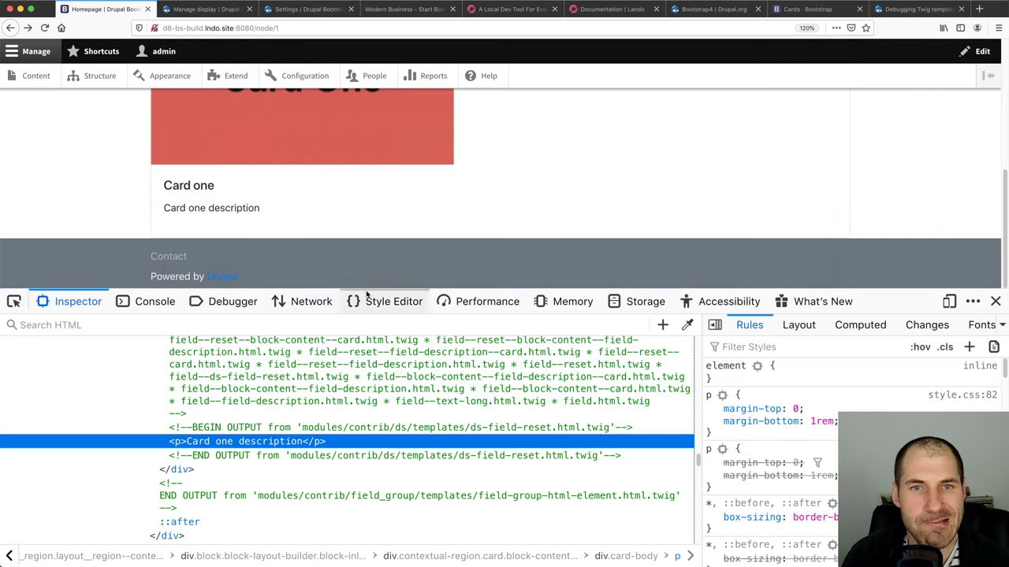
scroll(386, 200, up, 5)
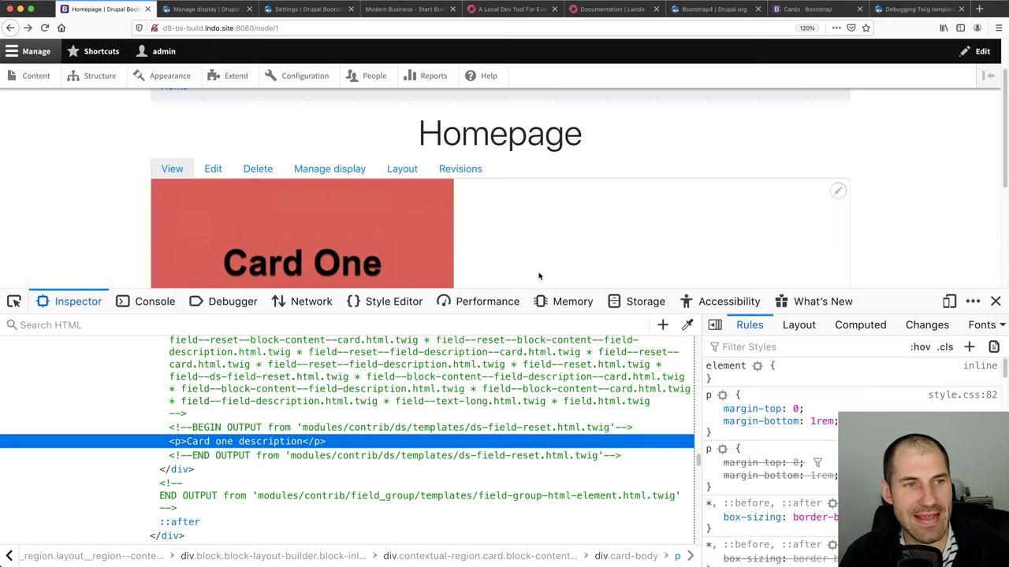
scroll(535, 276, down, 2)
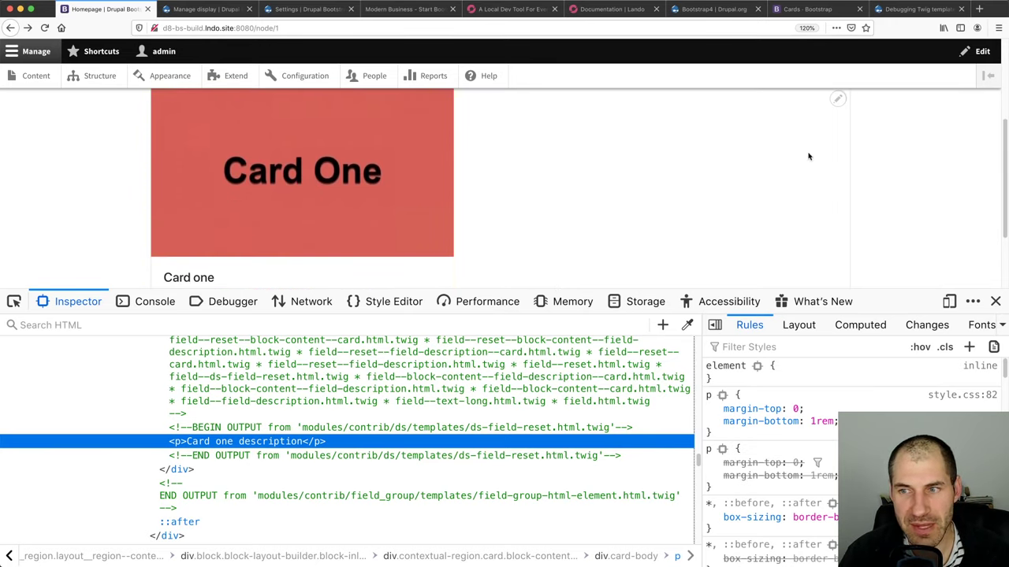
Close the developer tools and open Edit layout for the Homepage
click(996, 301)
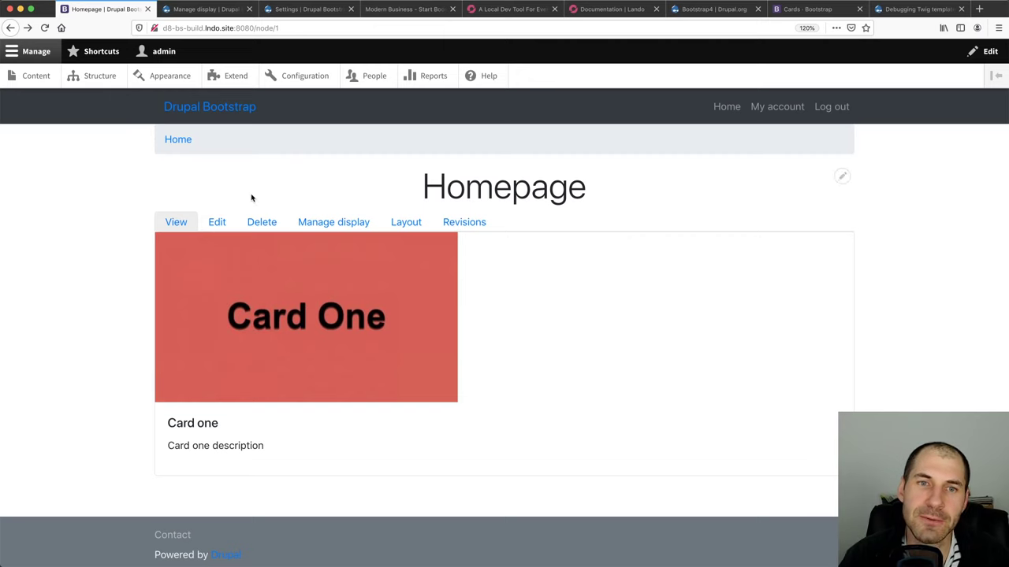
click(396, 224)
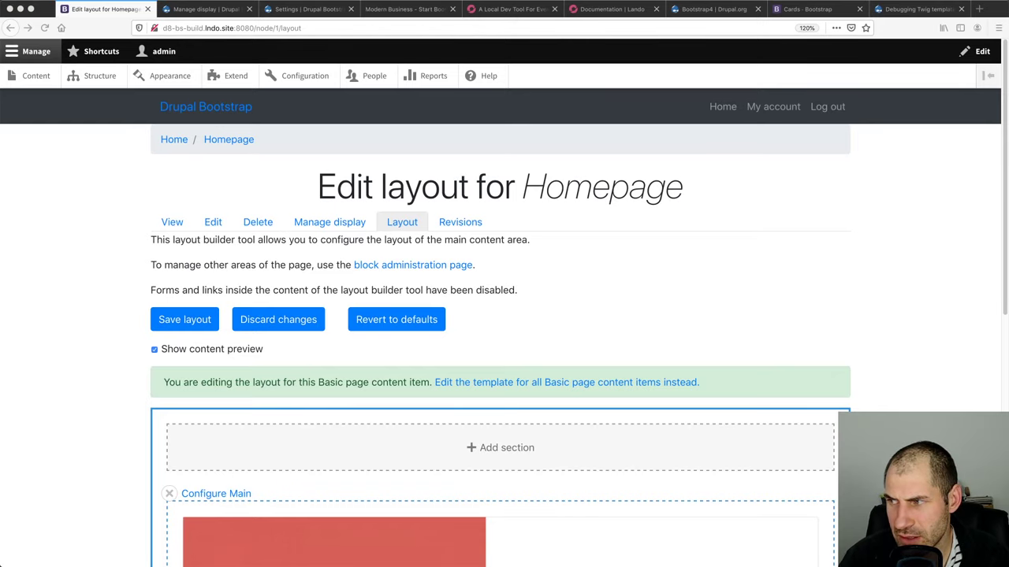
Add a One column section above the Main section in the Homepage layout
scroll(239, 339, down, 5)
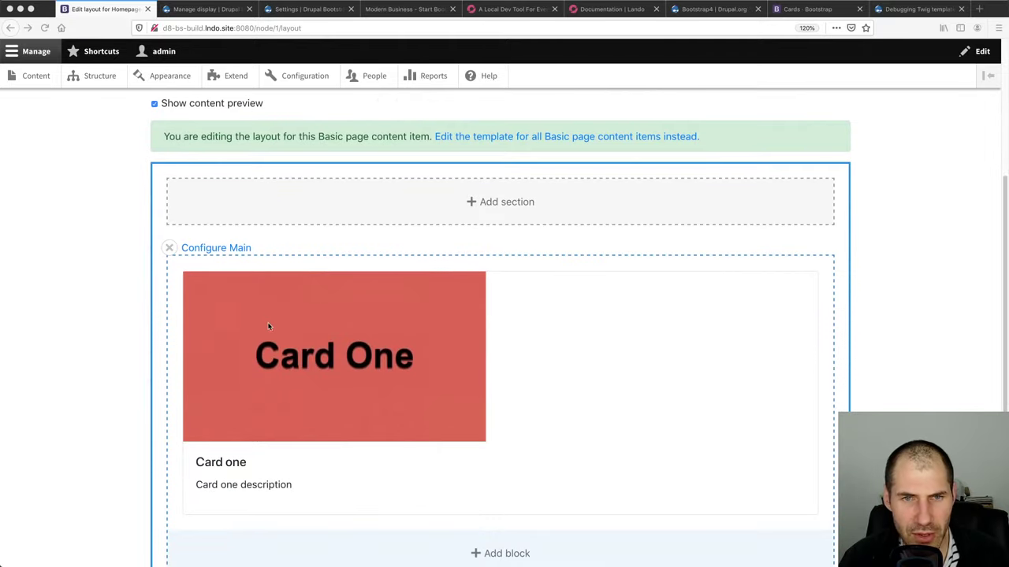
click(503, 204)
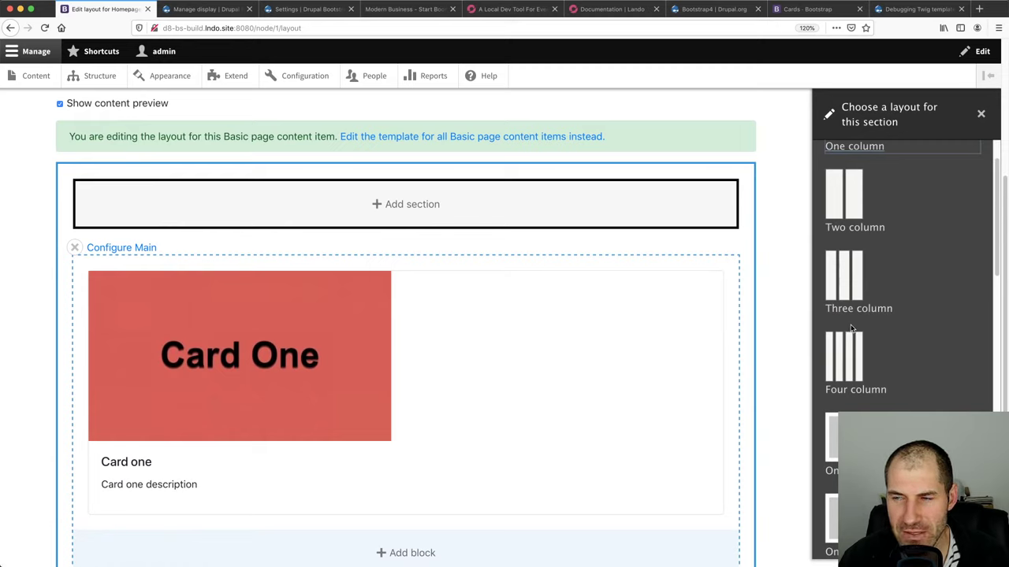
scroll(851, 330, down, 5)
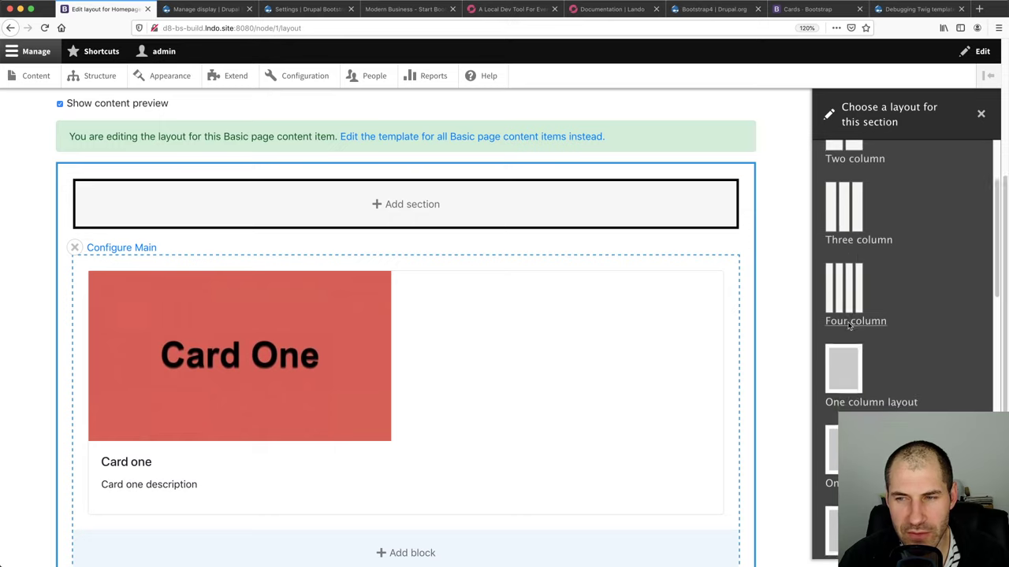
scroll(851, 329, up, 3)
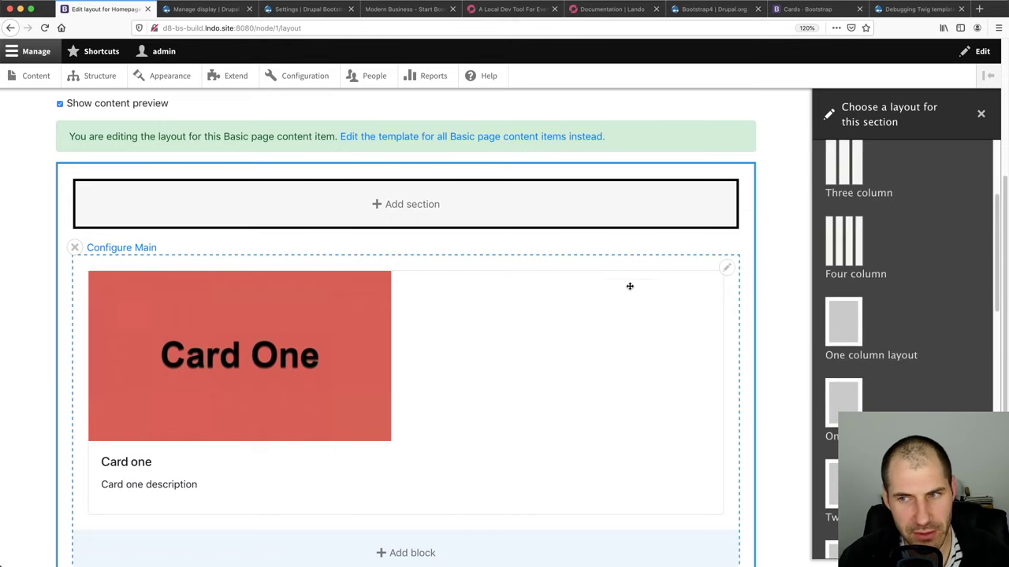
scroll(554, 304, down, 3)
scroll(554, 303, up, 3)
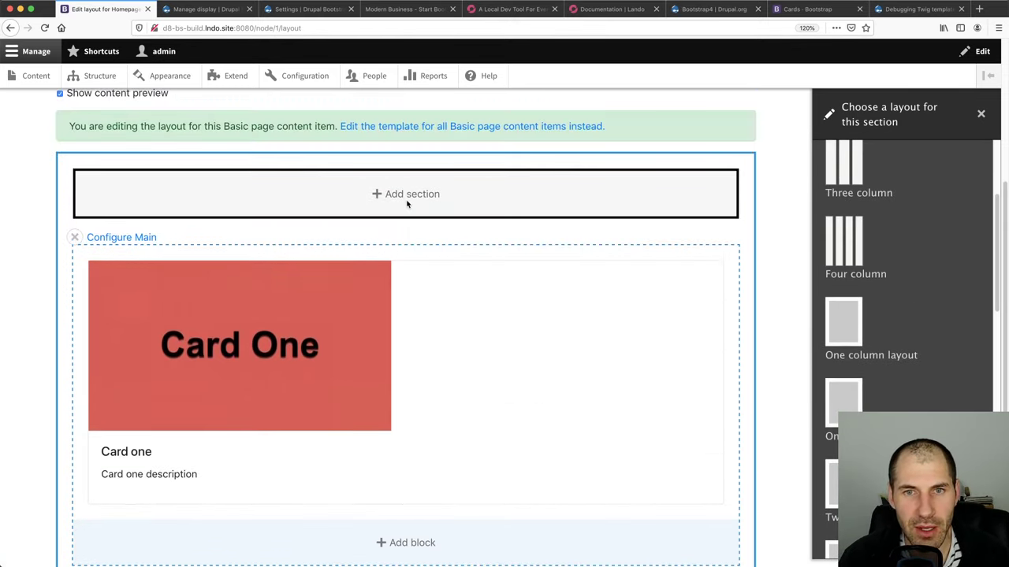
drag(311, 338, 342, 340)
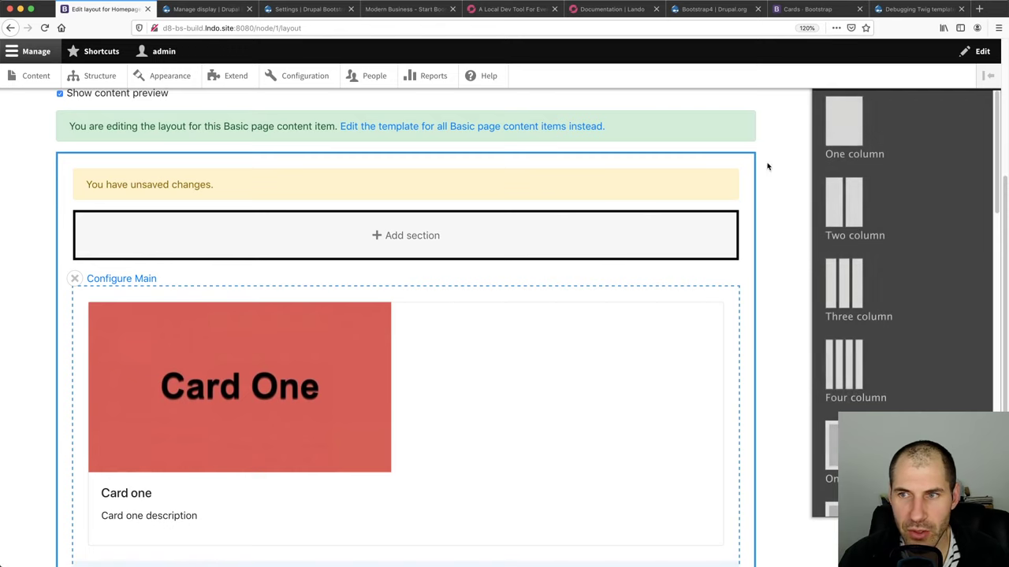
scroll(855, 347, down, 2)
click(855, 348)
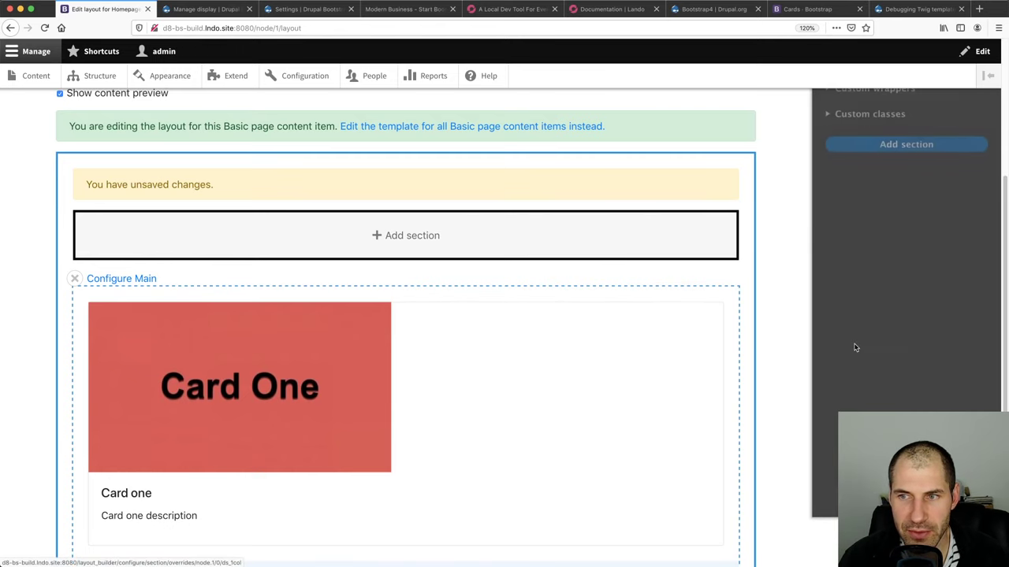
scroll(852, 213, up, 2)
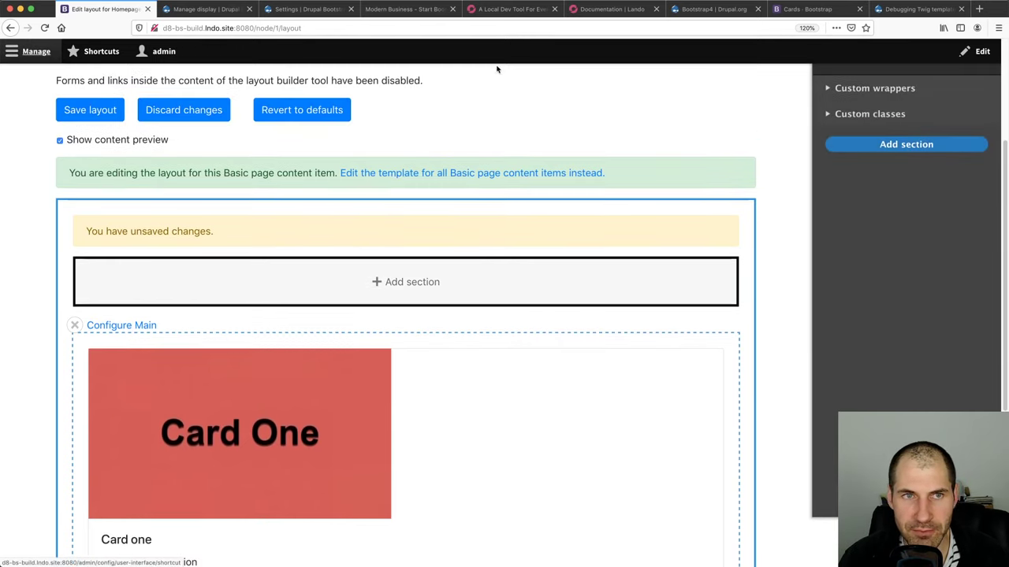
click(891, 144)
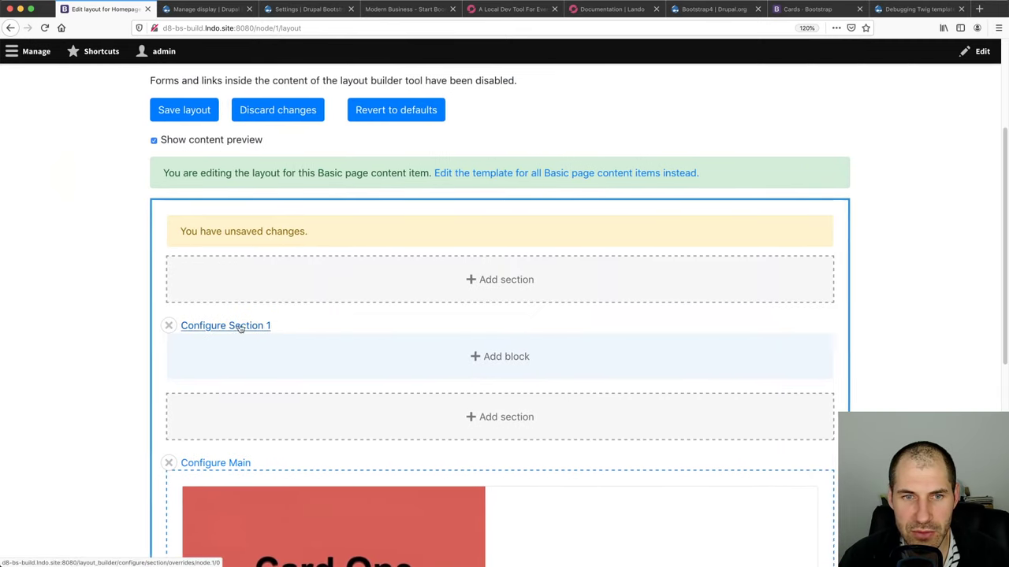
Add an Authored by block into Section 1
click(504, 357)
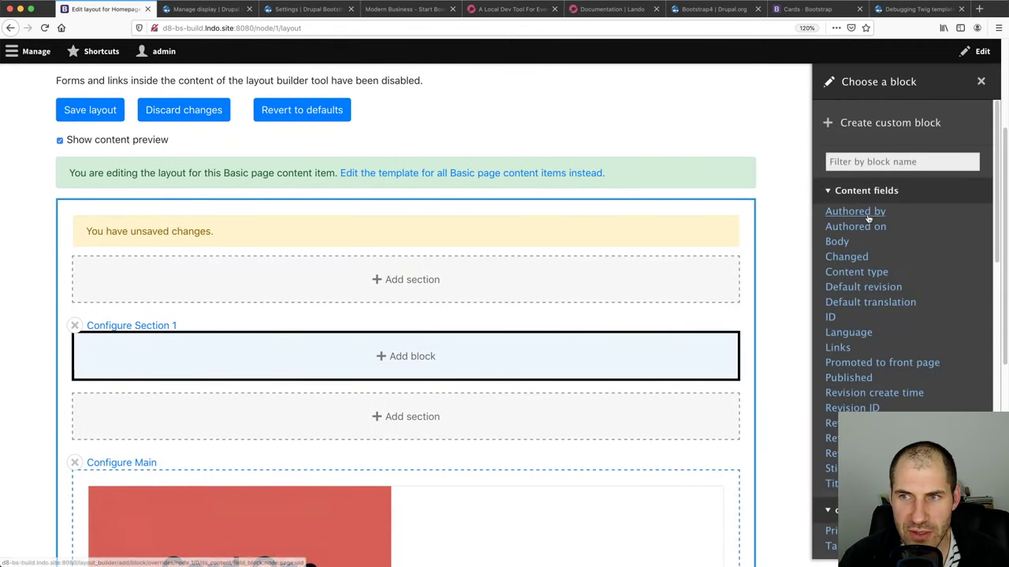
click(855, 212)
click(832, 433)
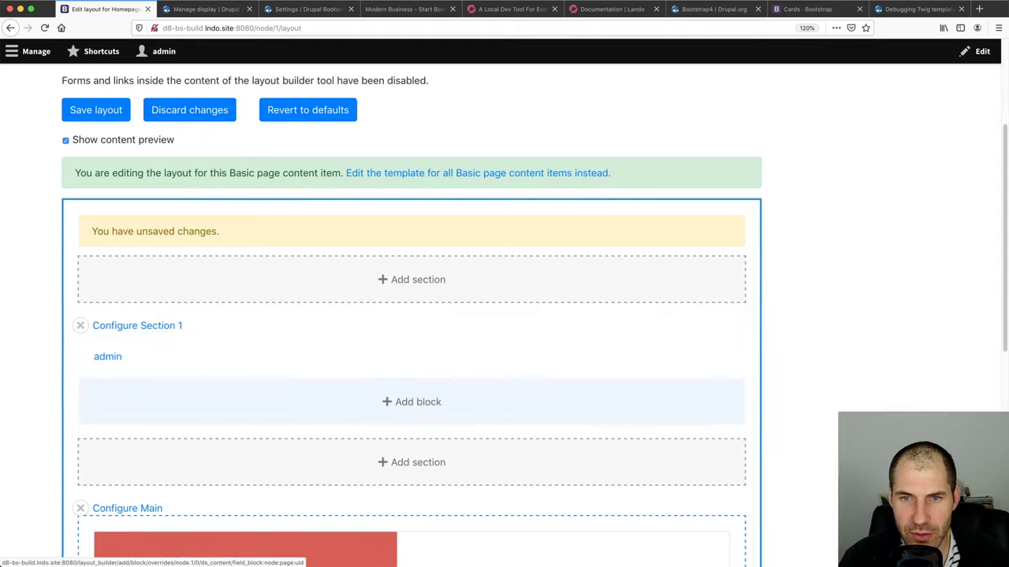
drag(365, 354, 381, 319)
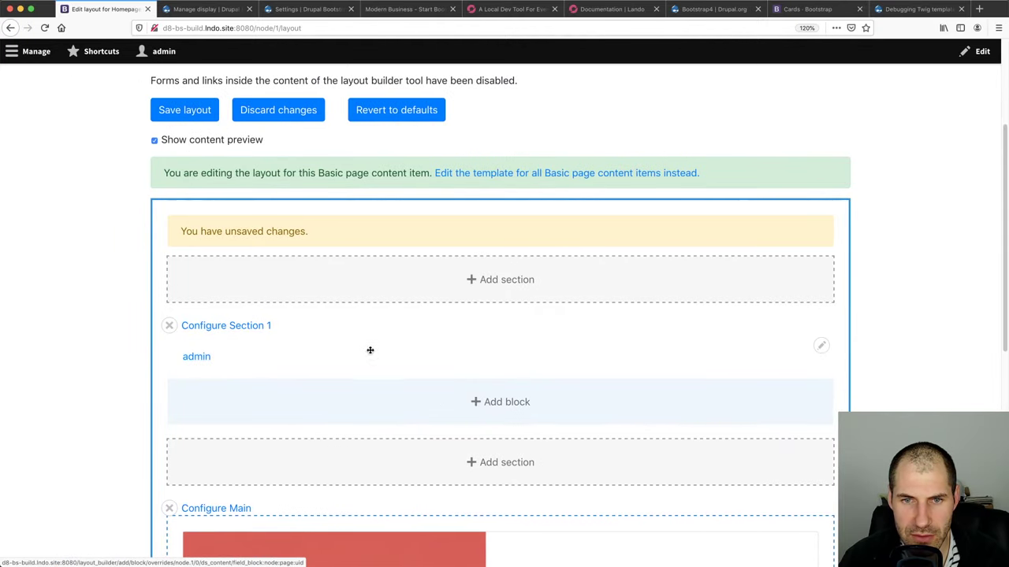
double_click(372, 349)
scroll(641, 477, down, 5)
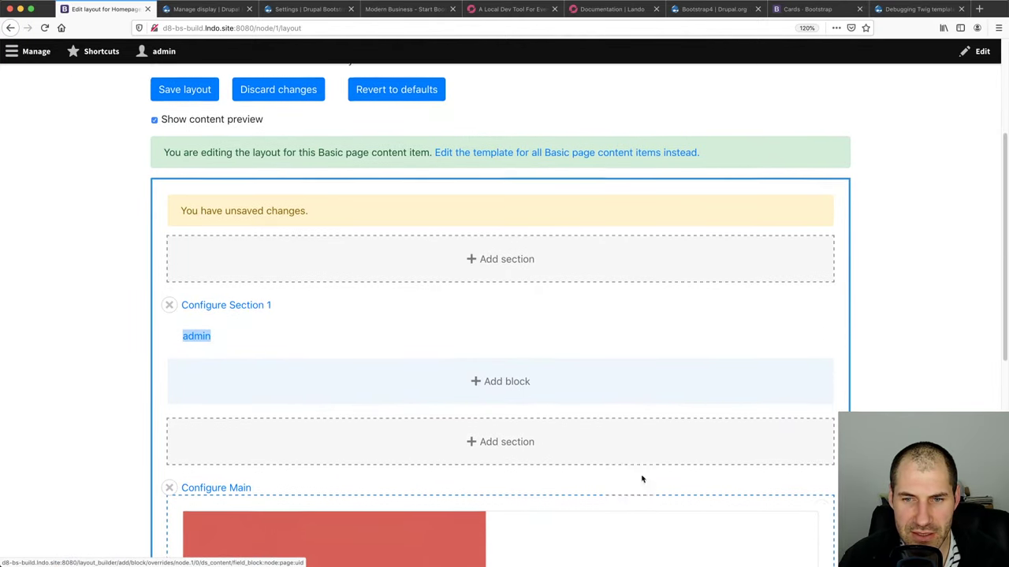
Start moving the Card one block with 'Section: 1, Region: Content' as its region
click(821, 337)
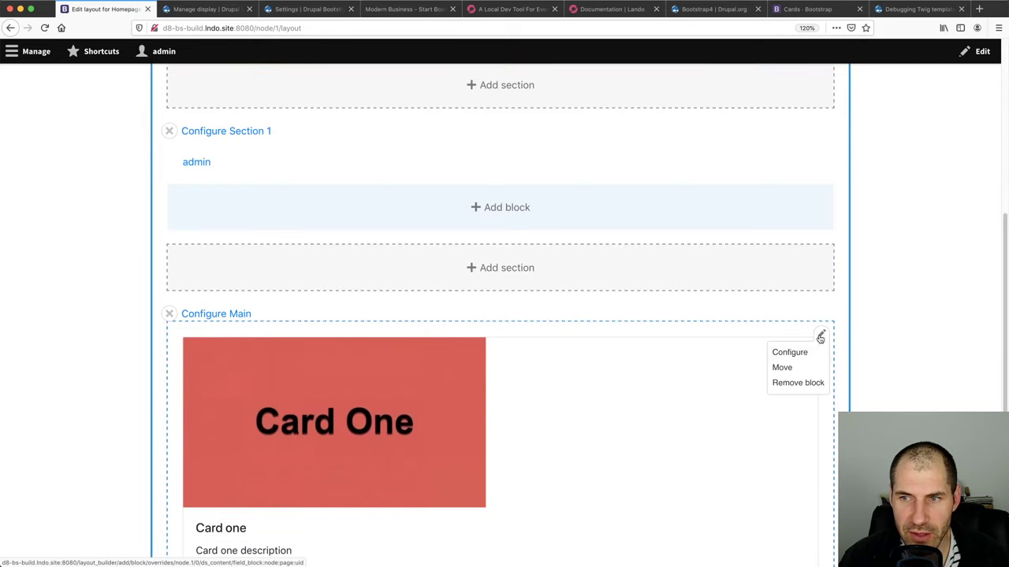
click(798, 367)
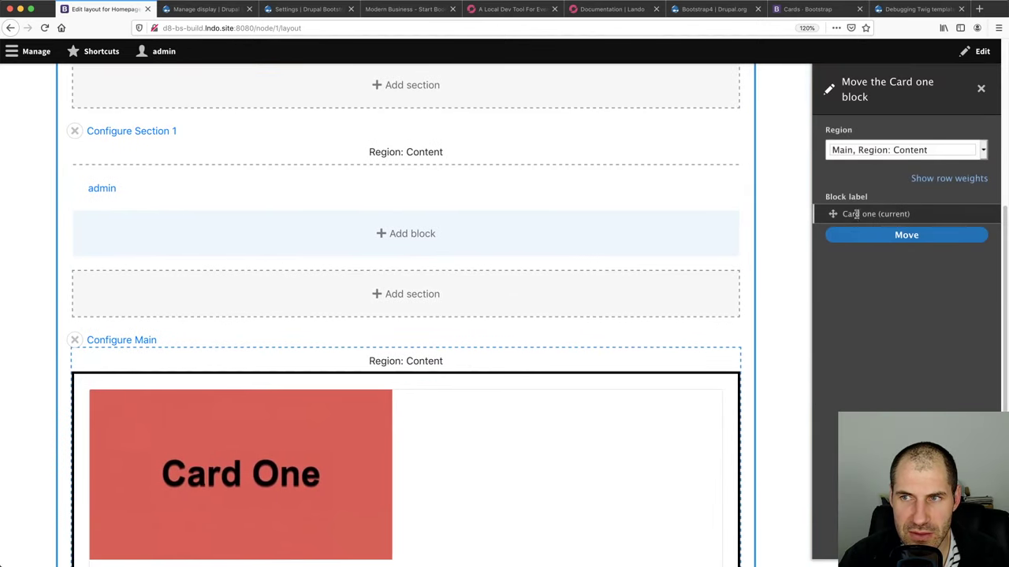
click(902, 152)
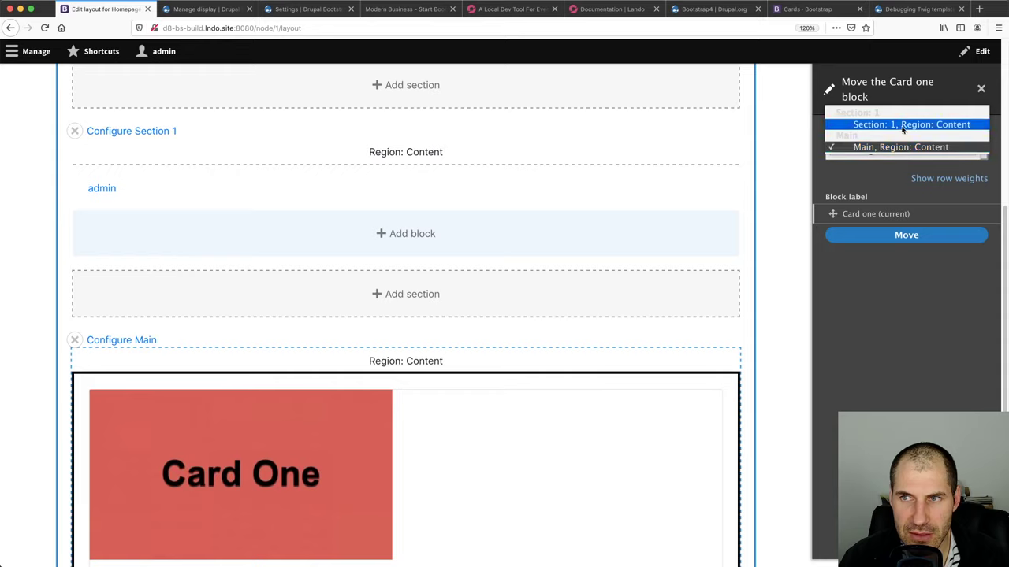
click(903, 127)
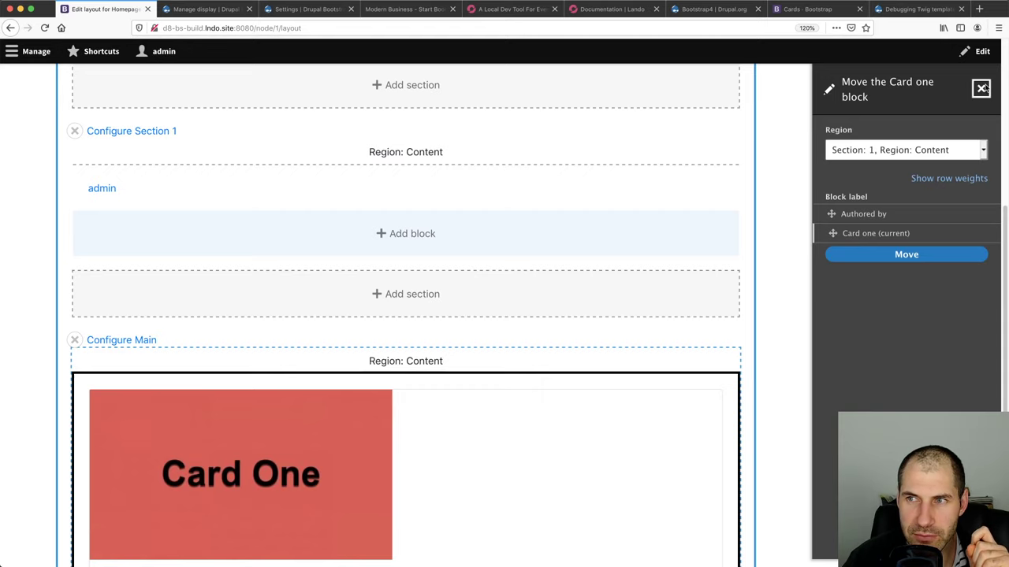
Cancel the Card one move and remove Section 1 from the Homepage layout
click(981, 88)
scroll(398, 302, up, 3)
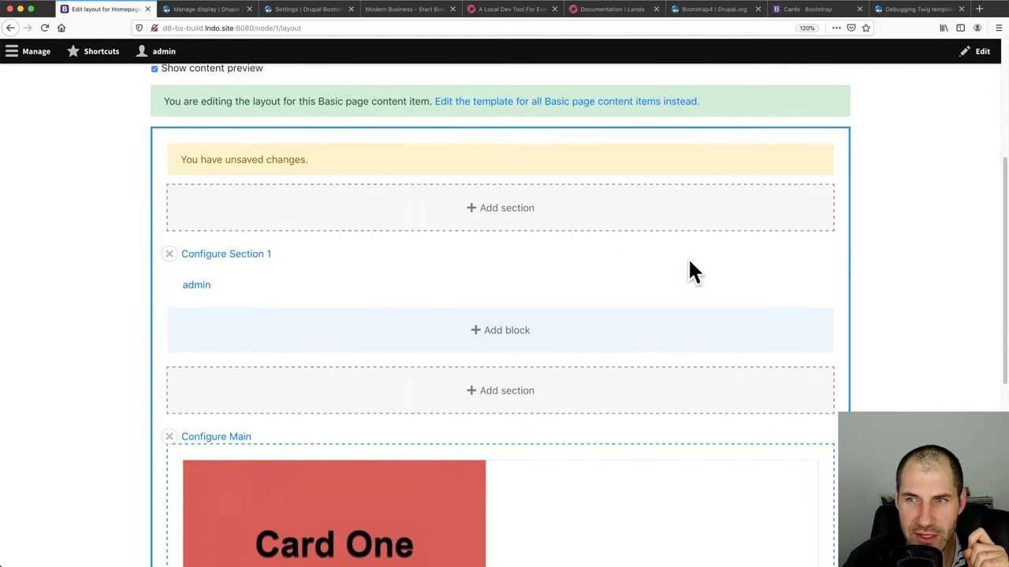
click(169, 254)
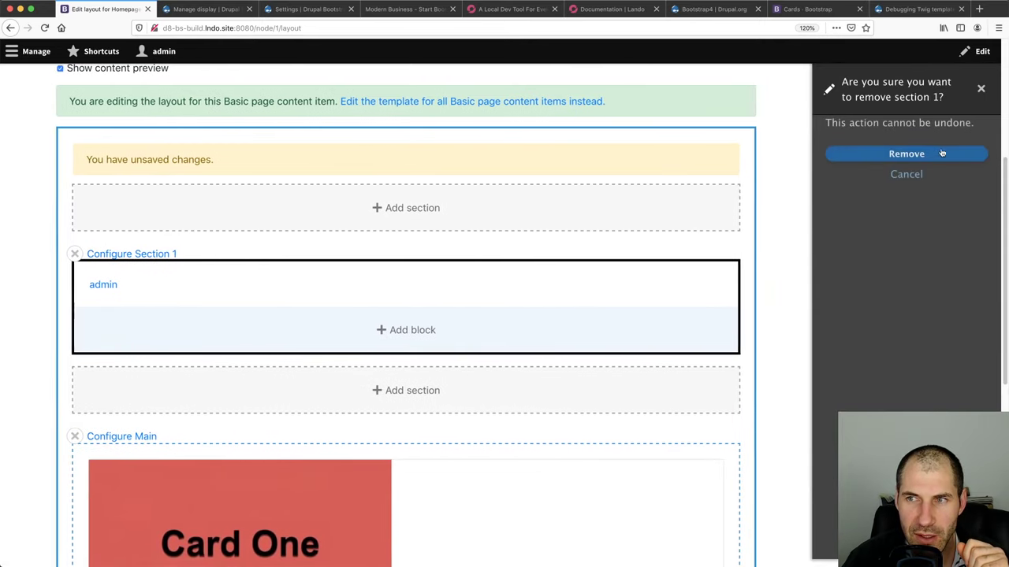
click(942, 153)
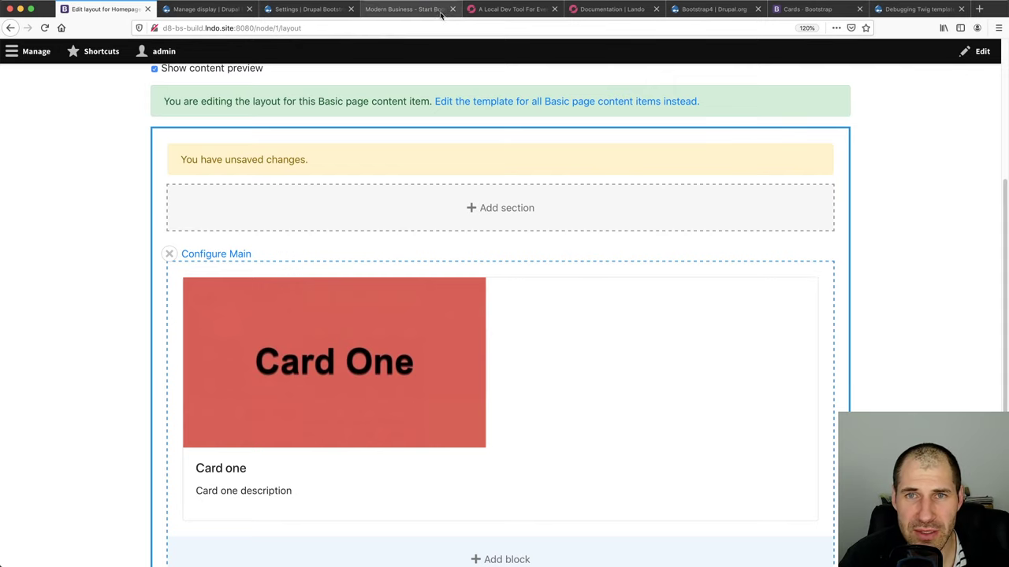
click(481, 11)
Open the Inspector on the Modern Business page and pick the first card
click(422, 13)
scroll(549, 166, down, 1)
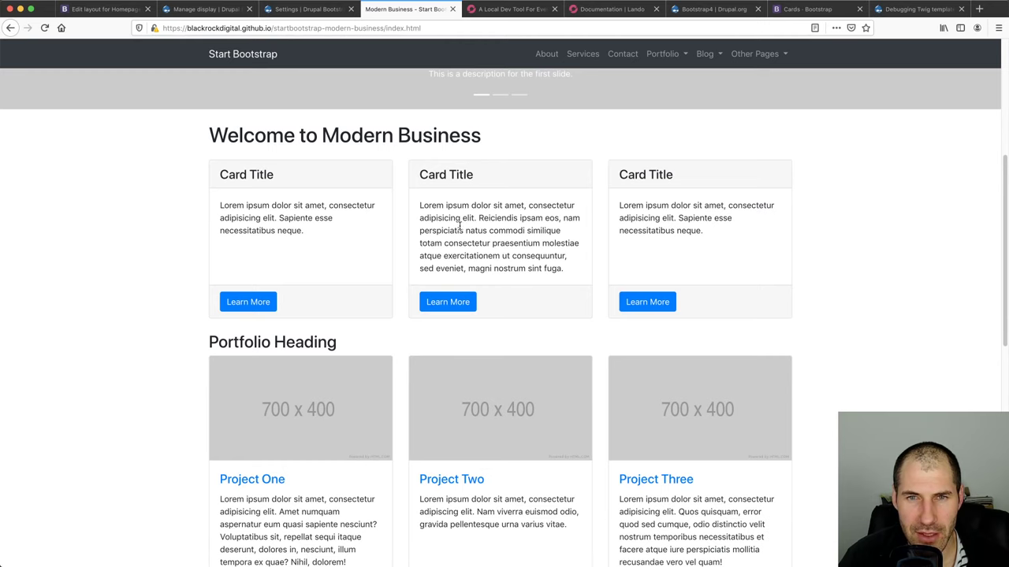
key(super+alt+i)
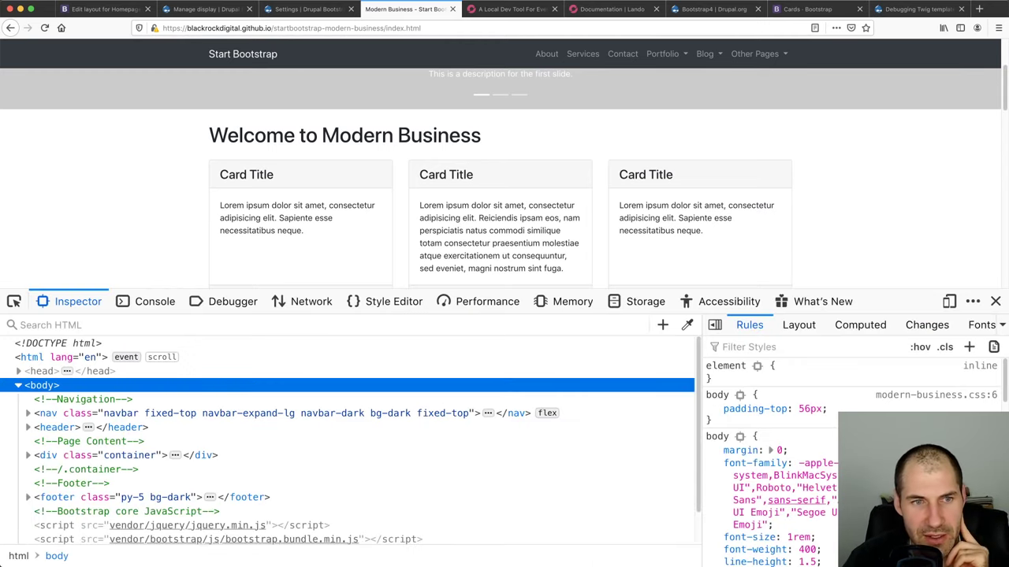
click(14, 302)
click(395, 201)
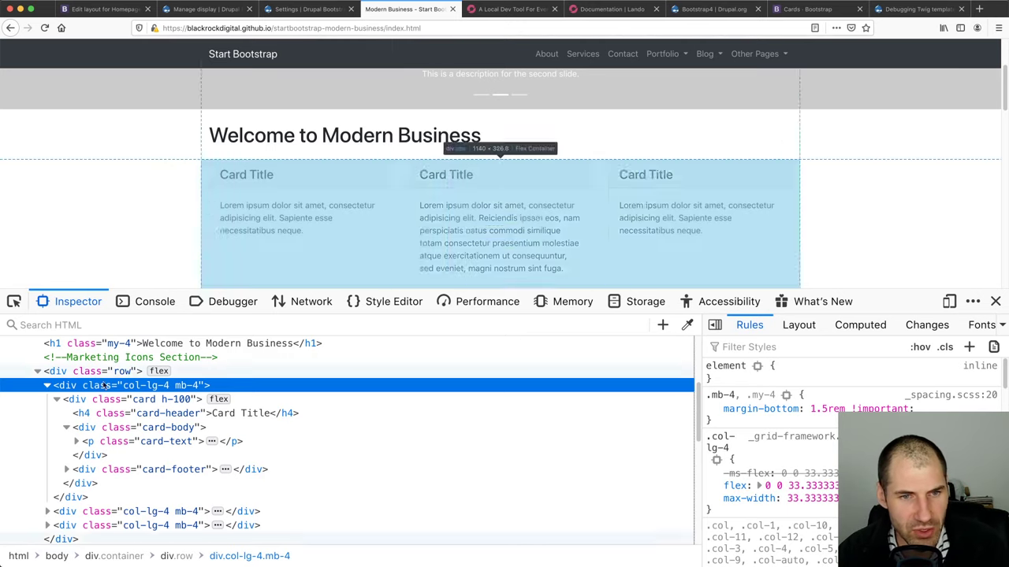
Expand the row, col-lg-4 column and card h-100 nodes in the markup tree
click(58, 399)
click(87, 372)
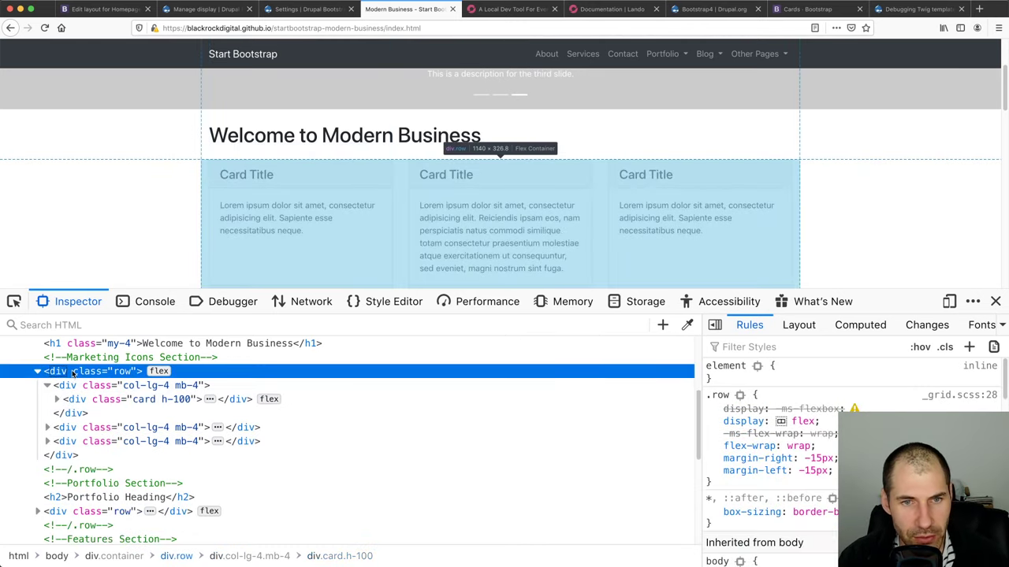
click(111, 386)
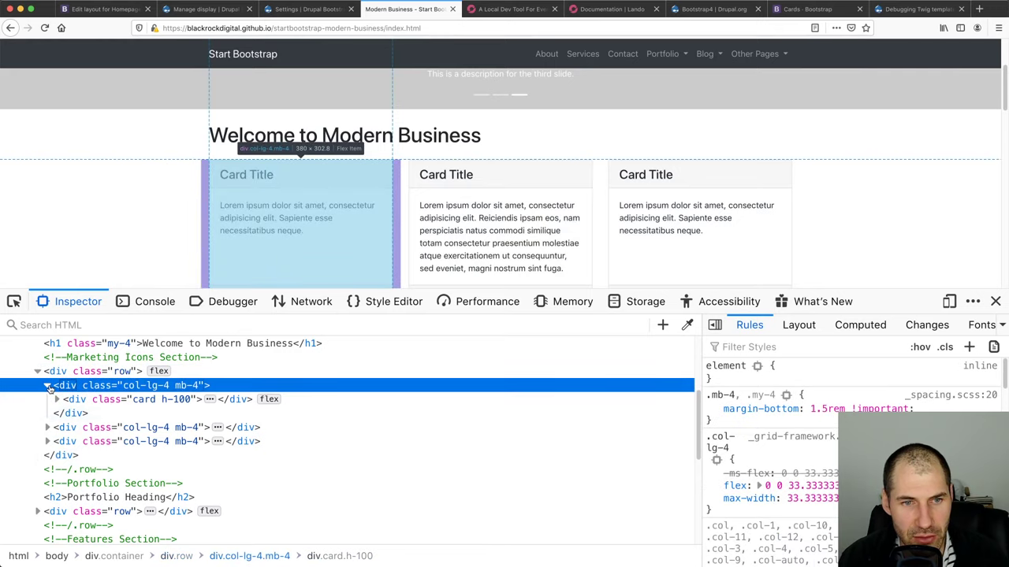
click(47, 385)
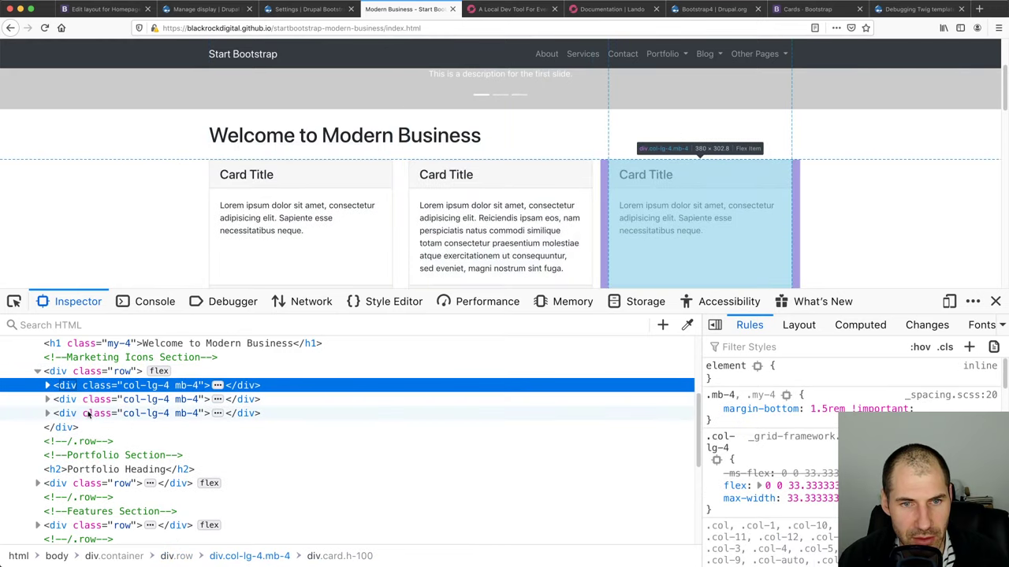
click(48, 386)
click(77, 401)
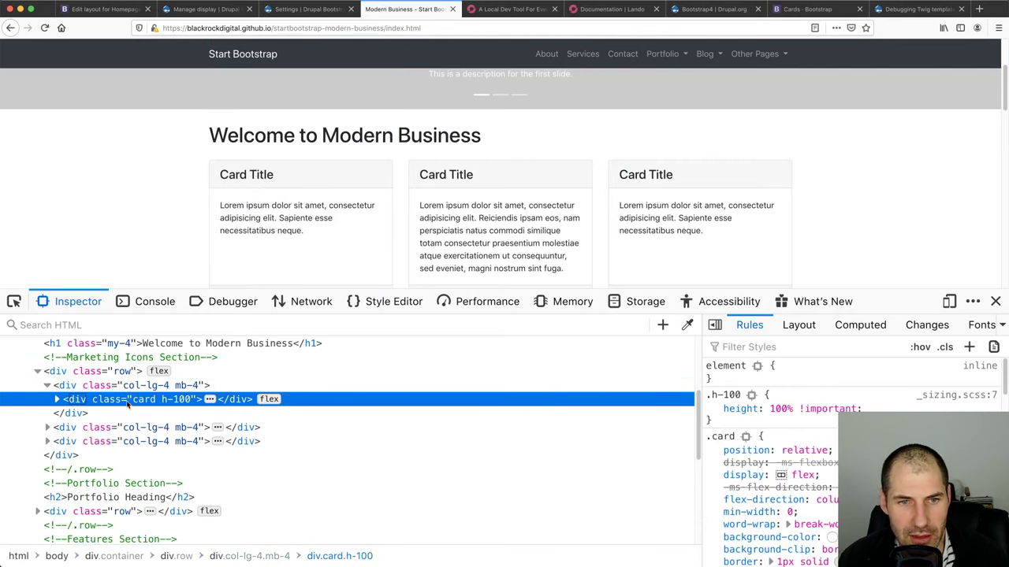
click(108, 388)
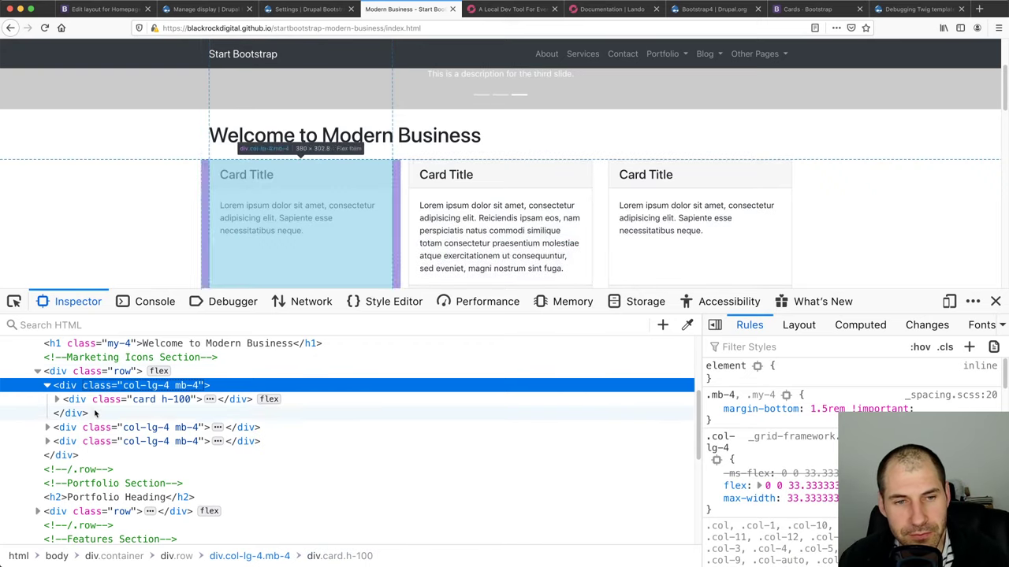
click(47, 386)
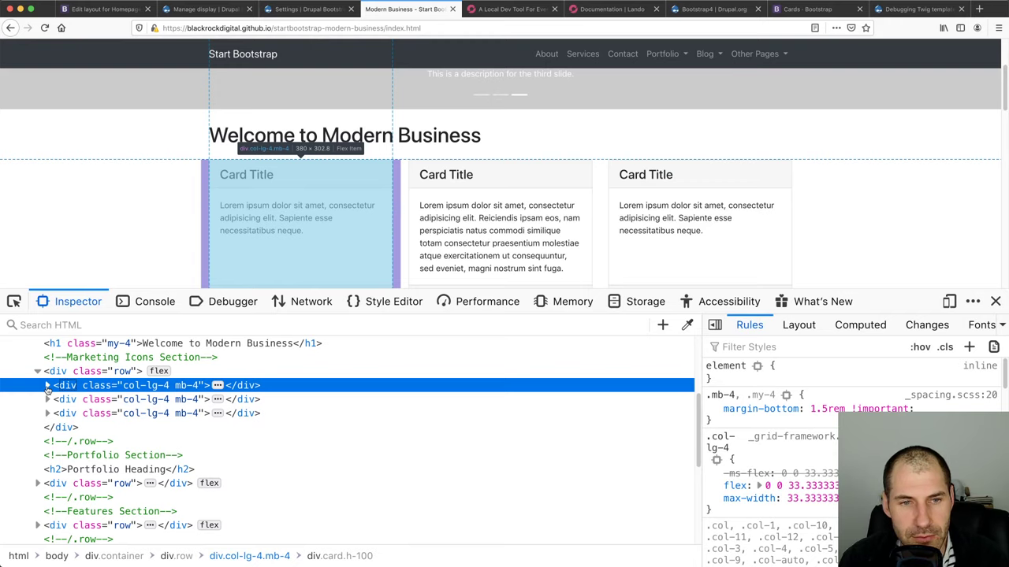
click(47, 386)
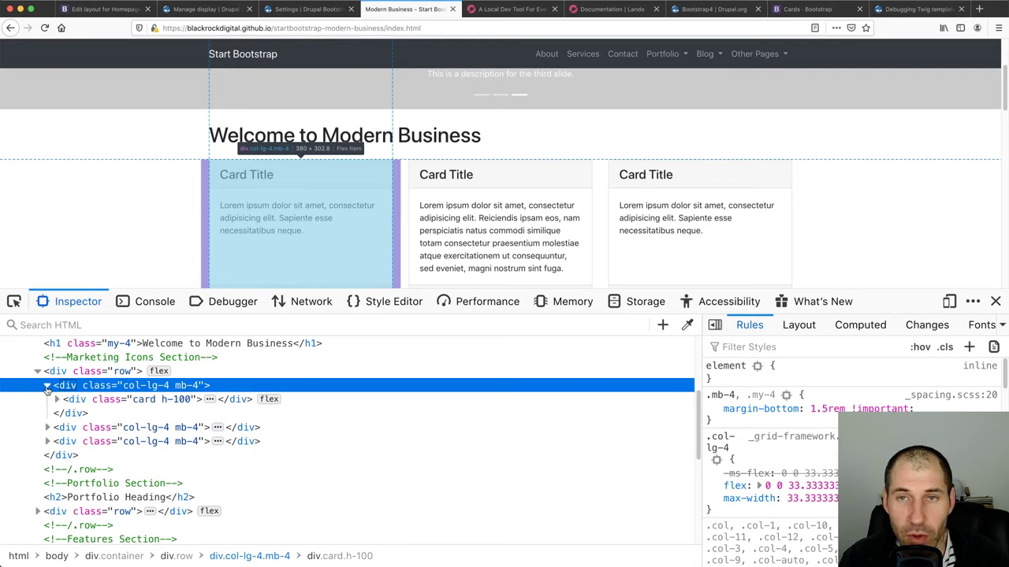
Read the Bootstrap Card layout section, noting that layouts aren't responsive and the example class names
click(820, 14)
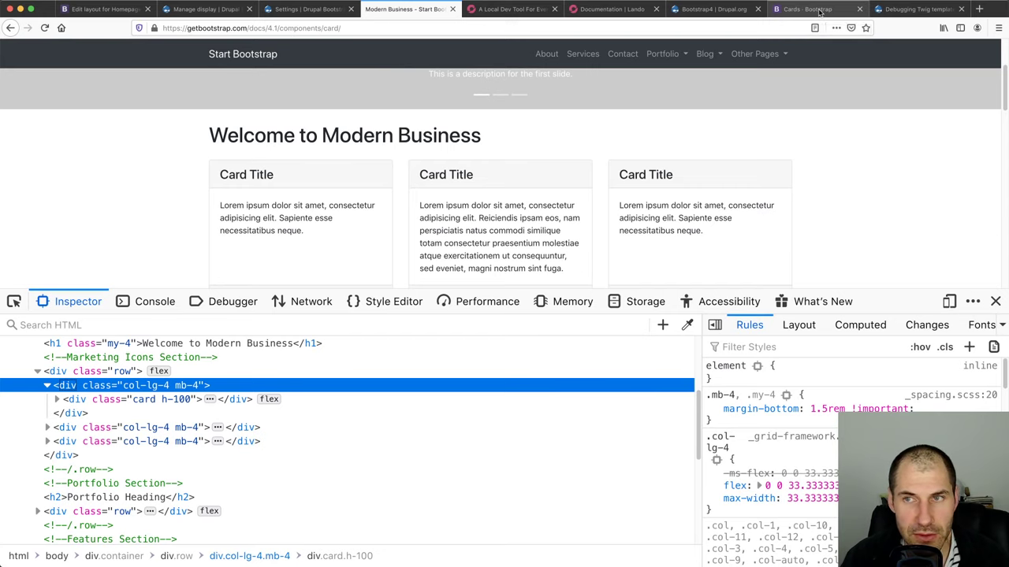
click(887, 380)
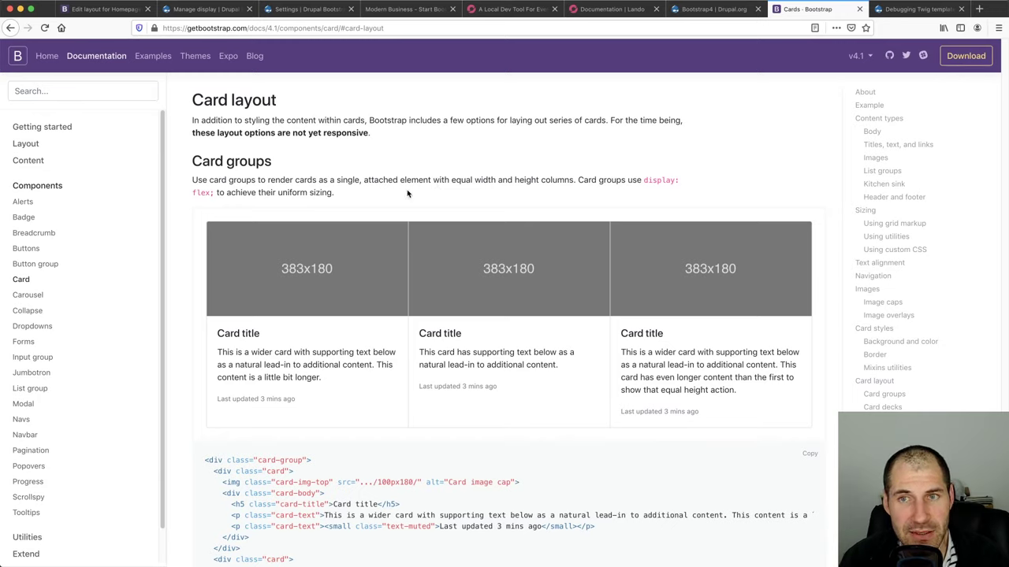
drag(201, 134, 361, 139)
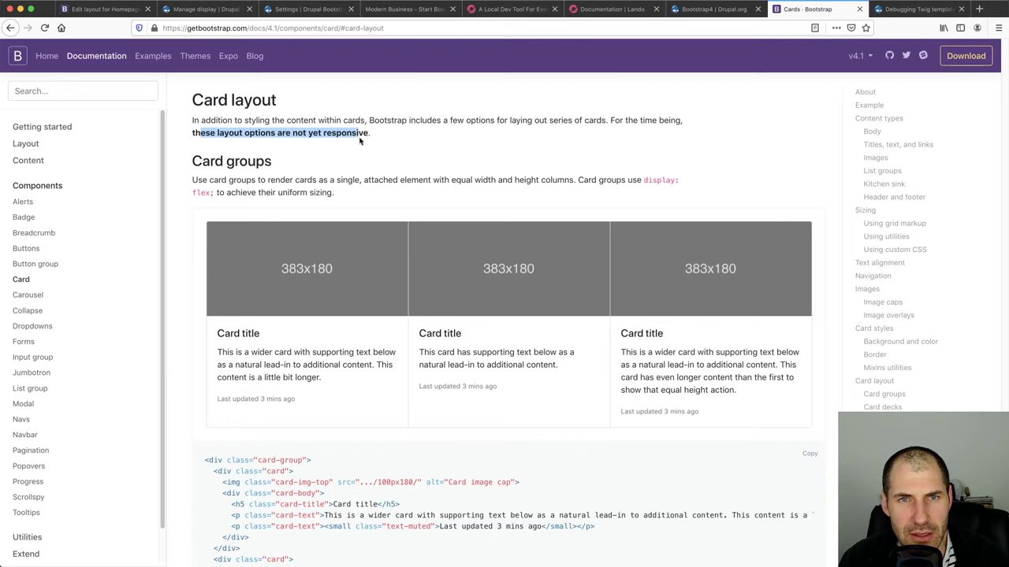
scroll(359, 140, down, 10)
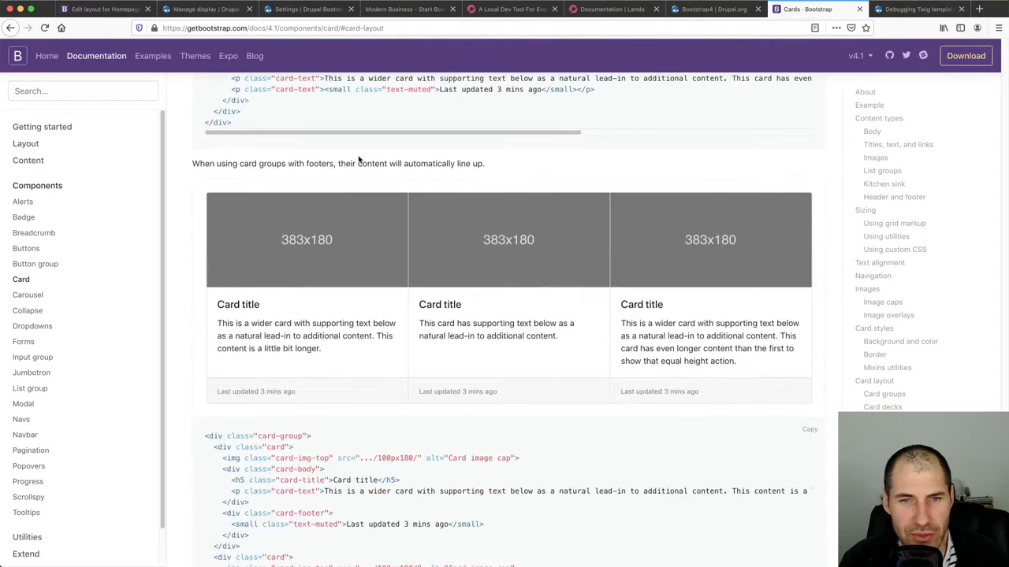
scroll(359, 160, up, 5)
scroll(359, 161, down, 14)
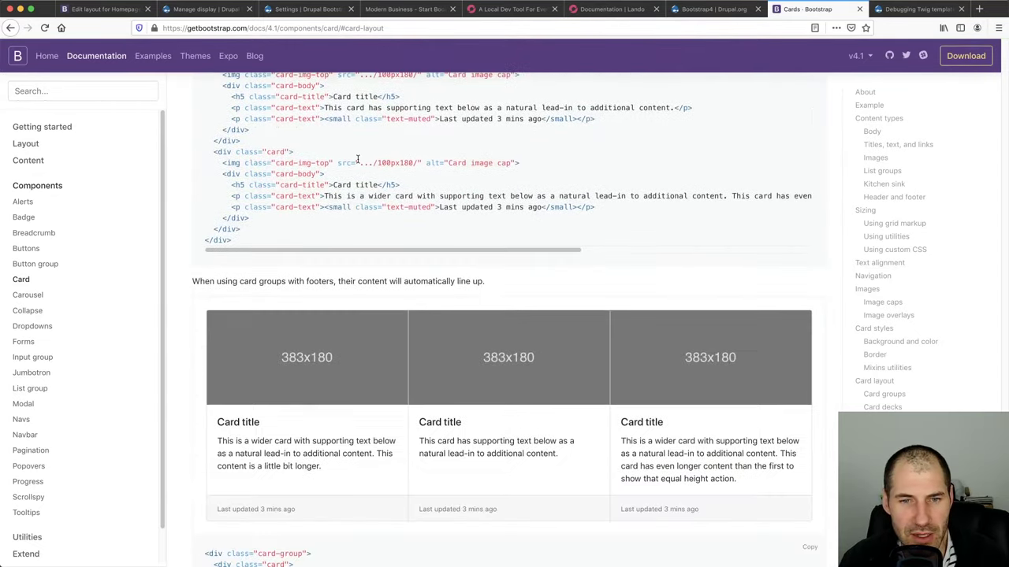
scroll(351, 173, down, 2)
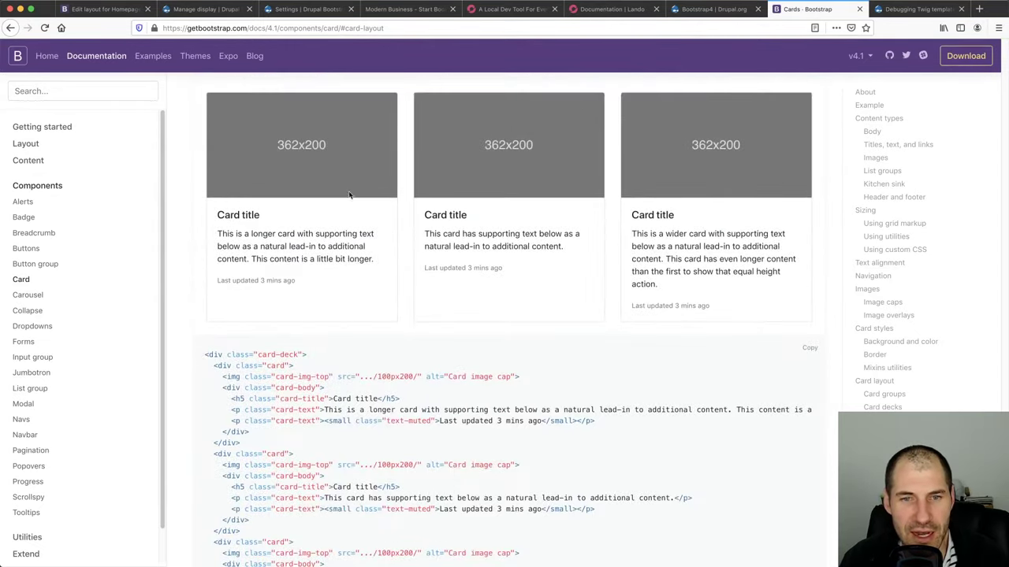
drag(300, 354, 257, 354)
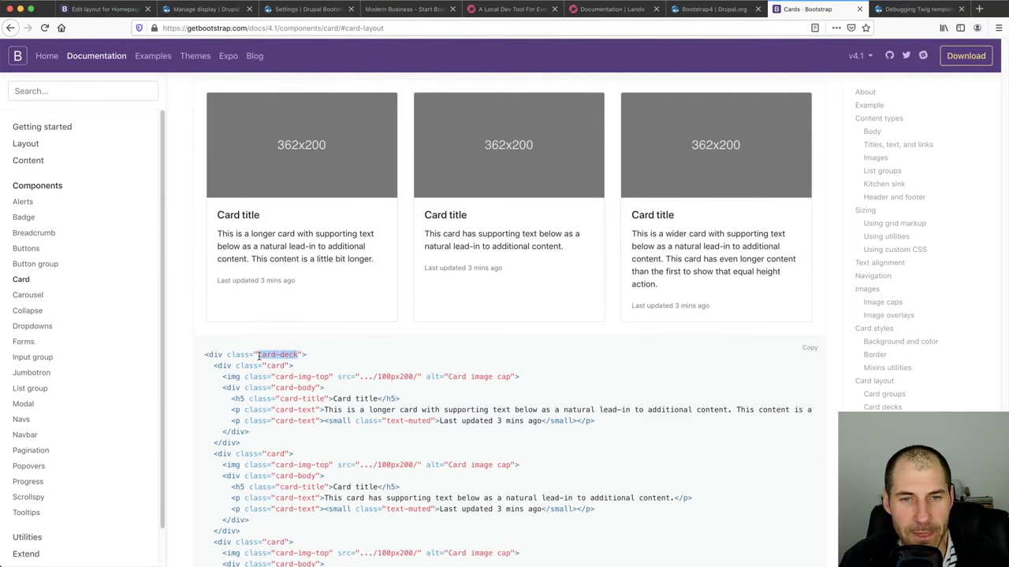
scroll(278, 355, up, 9)
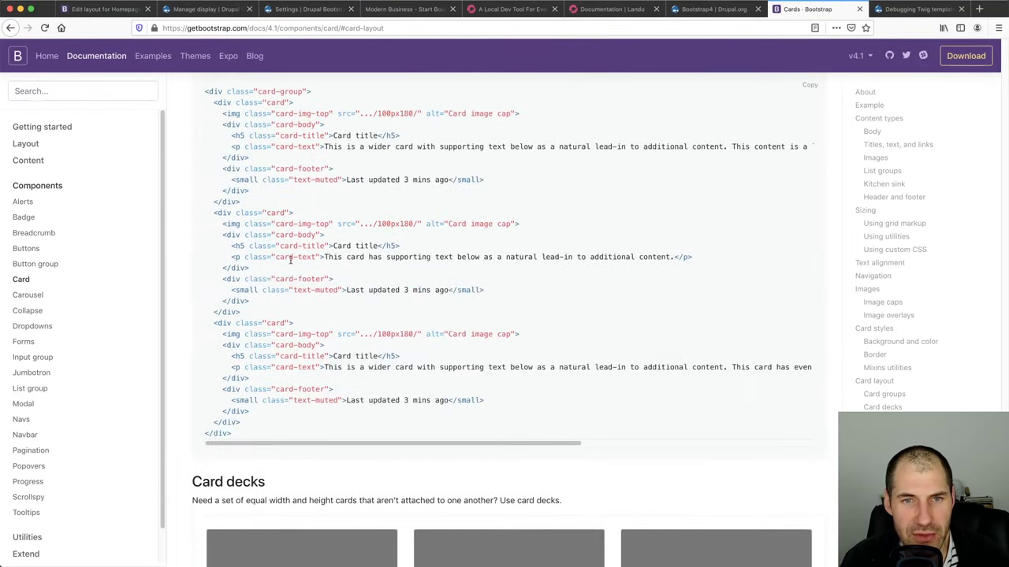
drag(321, 194, 235, 192)
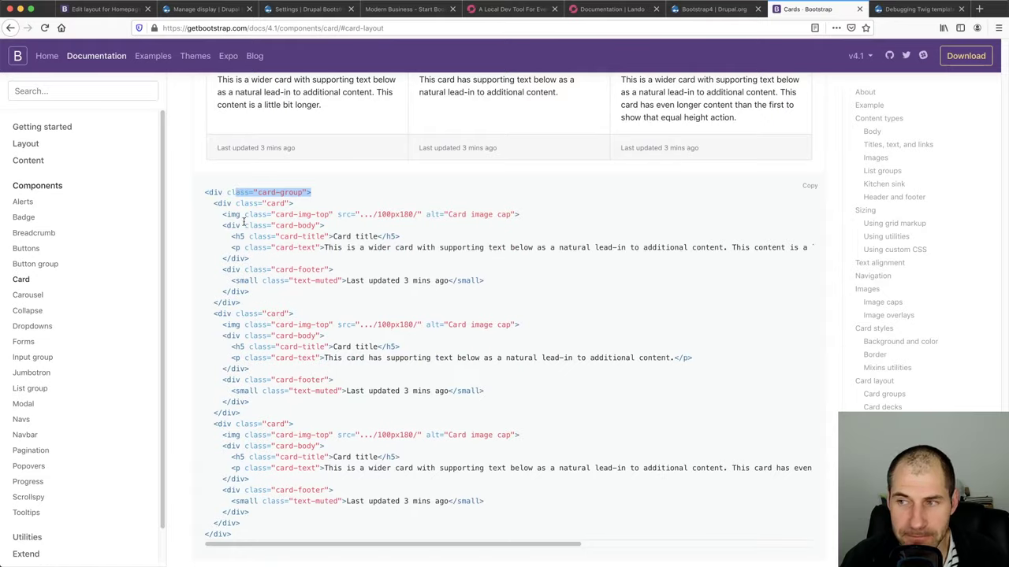
scroll(286, 311, up, 5)
scroll(286, 311, up, 2)
drag(312, 108, 276, 107)
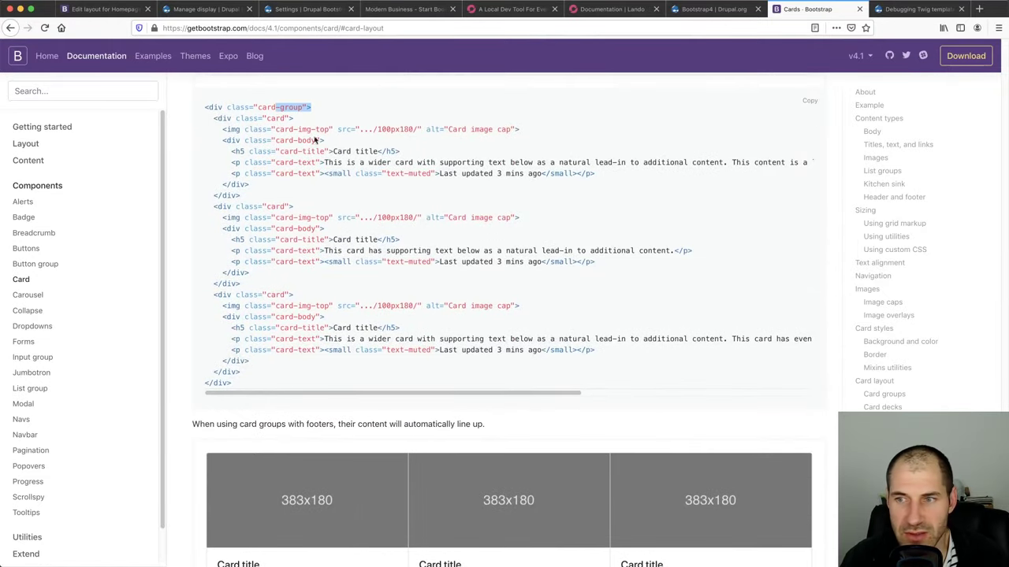
Review the Card groups, Card decks and Card columns sections and their example code
click(885, 394)
click(898, 407)
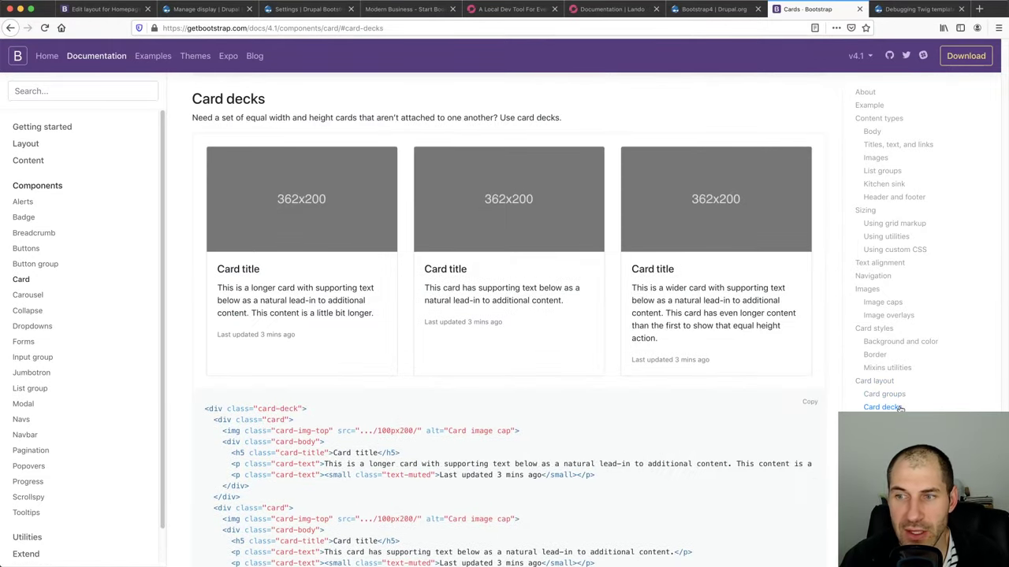
click(890, 420)
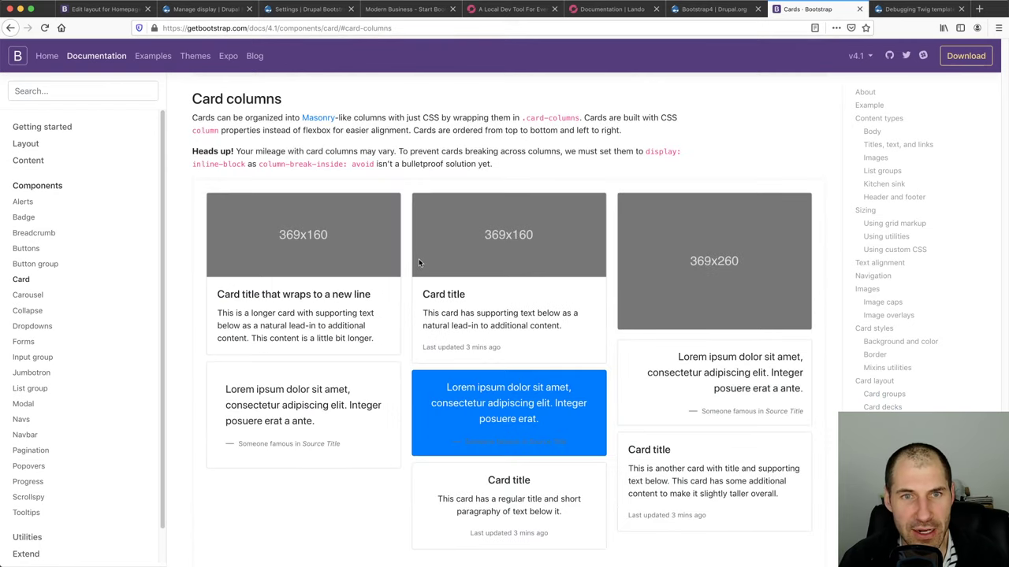
scroll(423, 284, down, 5)
drag(321, 237, 227, 235)
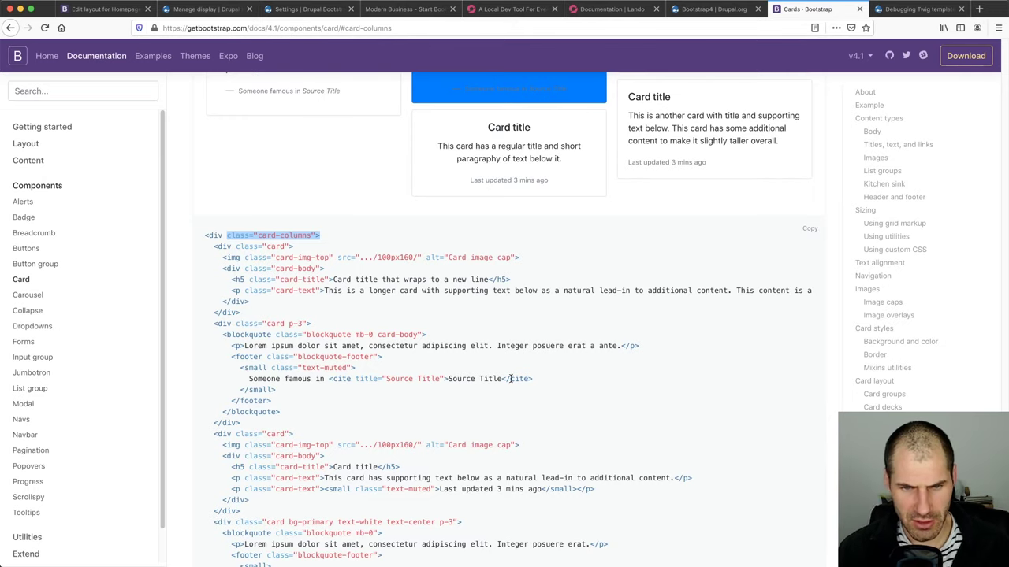
scroll(465, 372, up, 5)
scroll(454, 370, up, 10)
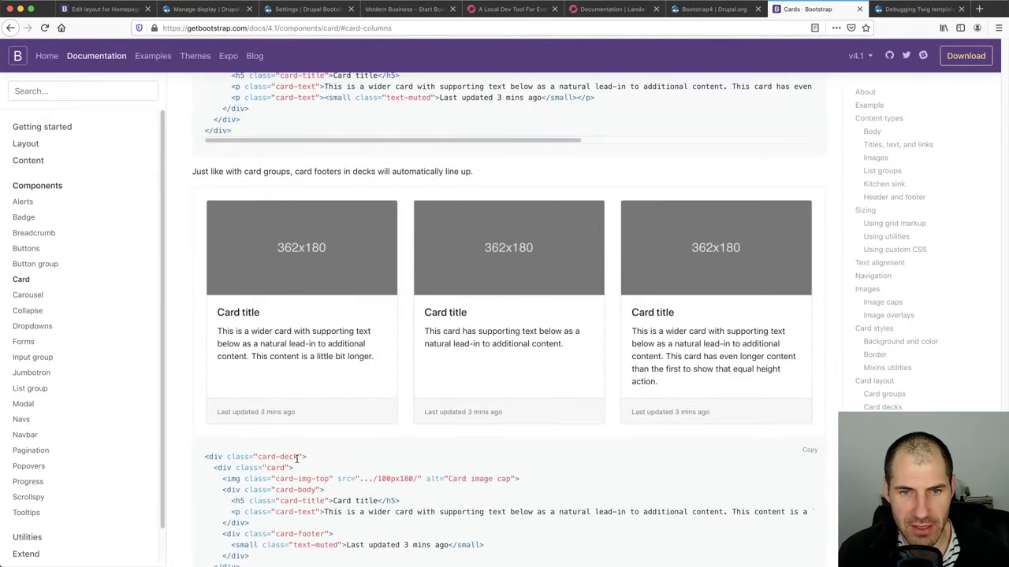
Copy the 'card-deck' class name from the card decks example code
drag(299, 457, 260, 457)
right_click(261, 457)
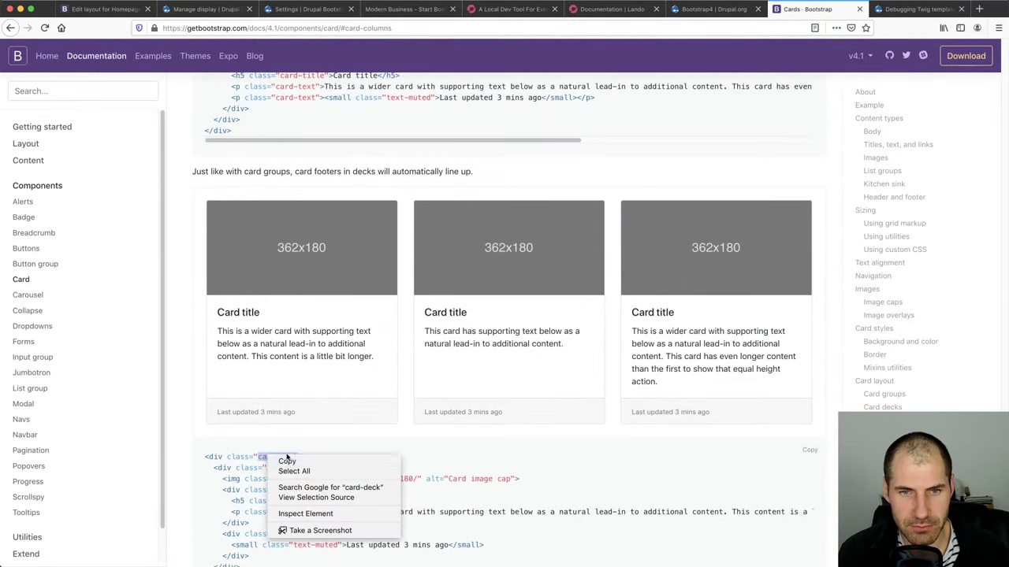
click(284, 460)
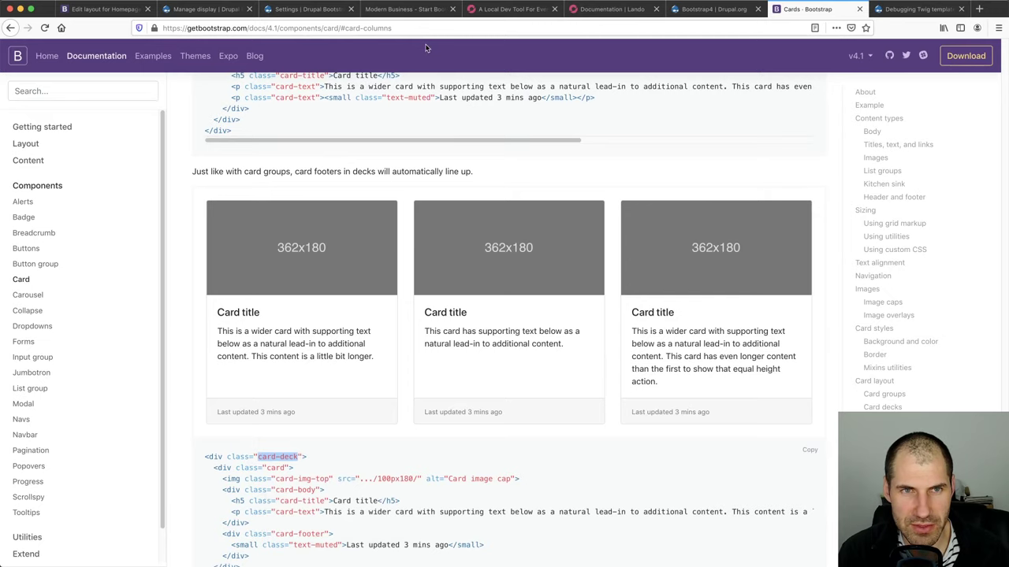
Add 'card-deck|Card Deck' to Display Suite's region CSS classes, save, and return to the Homepage layout
click(202, 9)
click(295, 9)
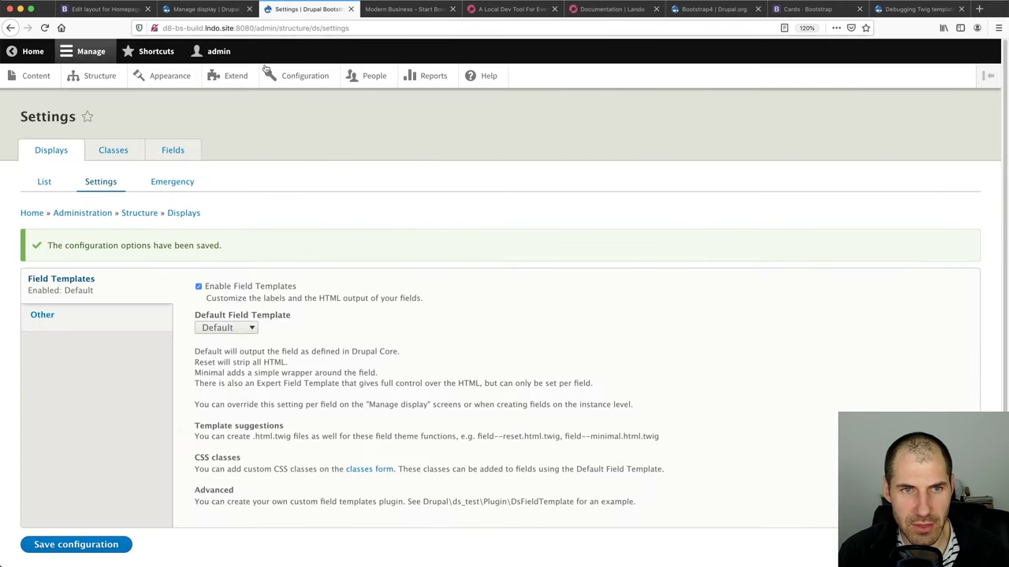
click(118, 151)
click(121, 233)
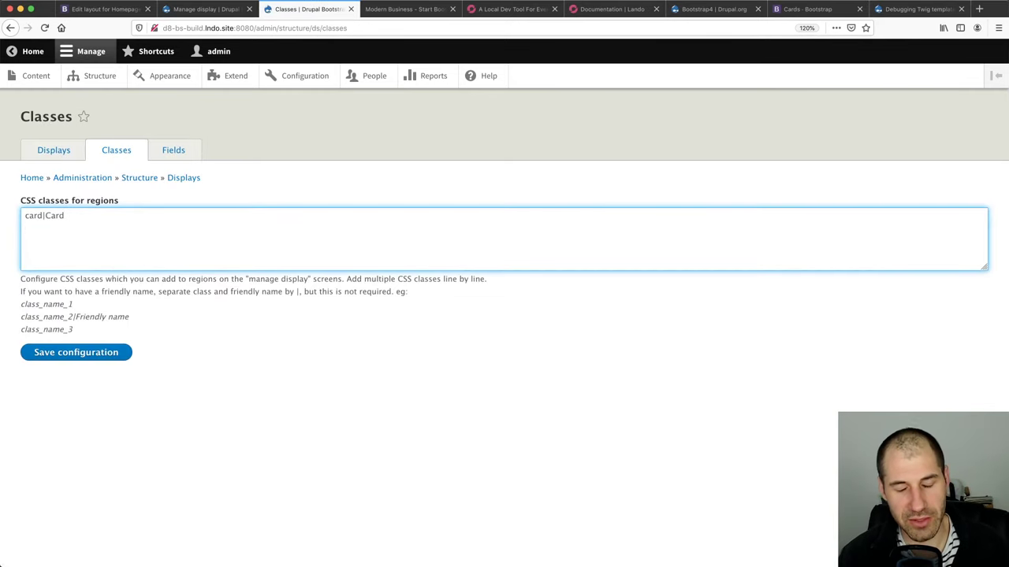
key(Return)
text(card)
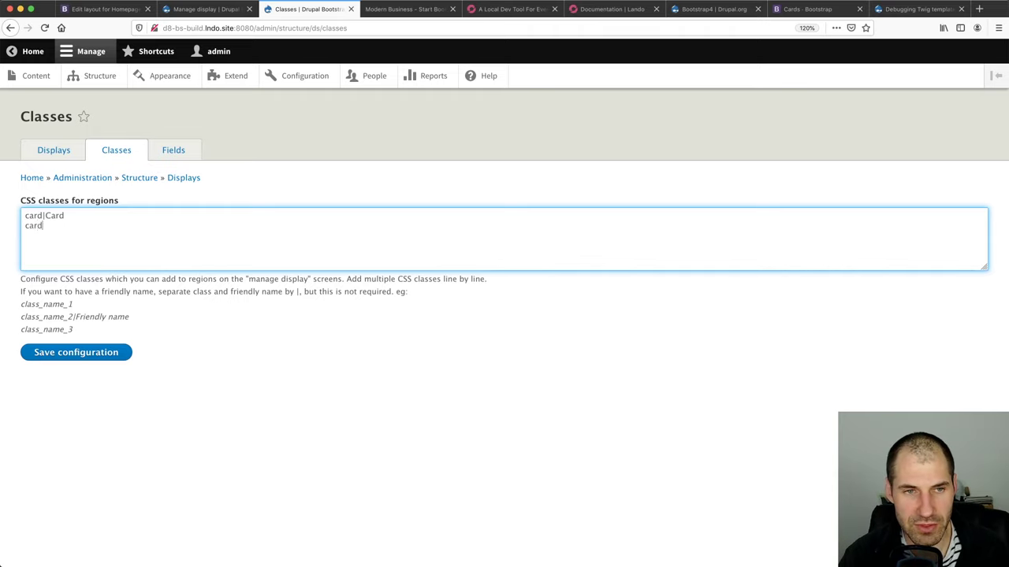
text(-)
key(BackSpace)
key(BackSpace)
key(BackSpace)
key(BackSpace)
text(ard-deck)
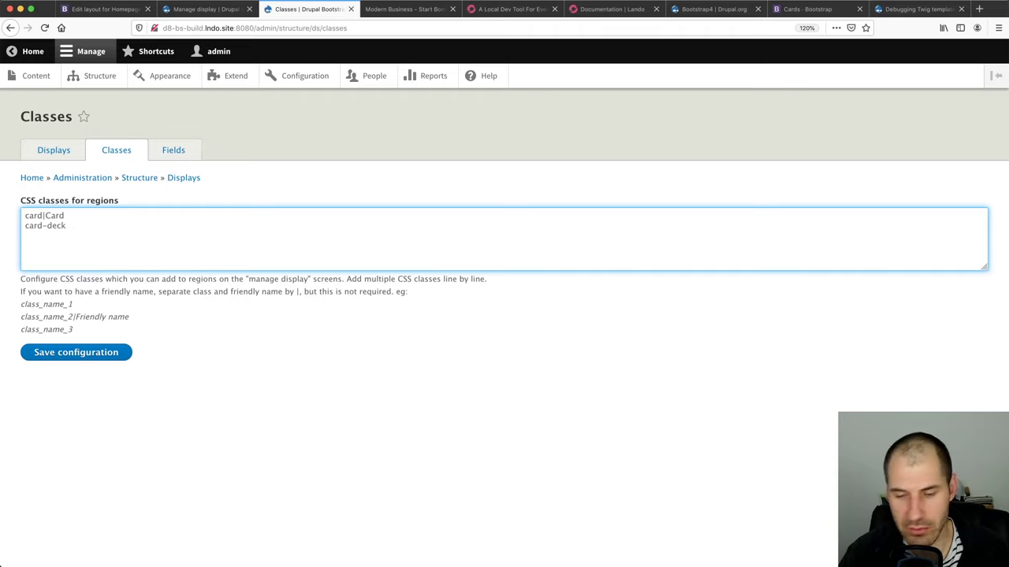
text(|Card Deck)
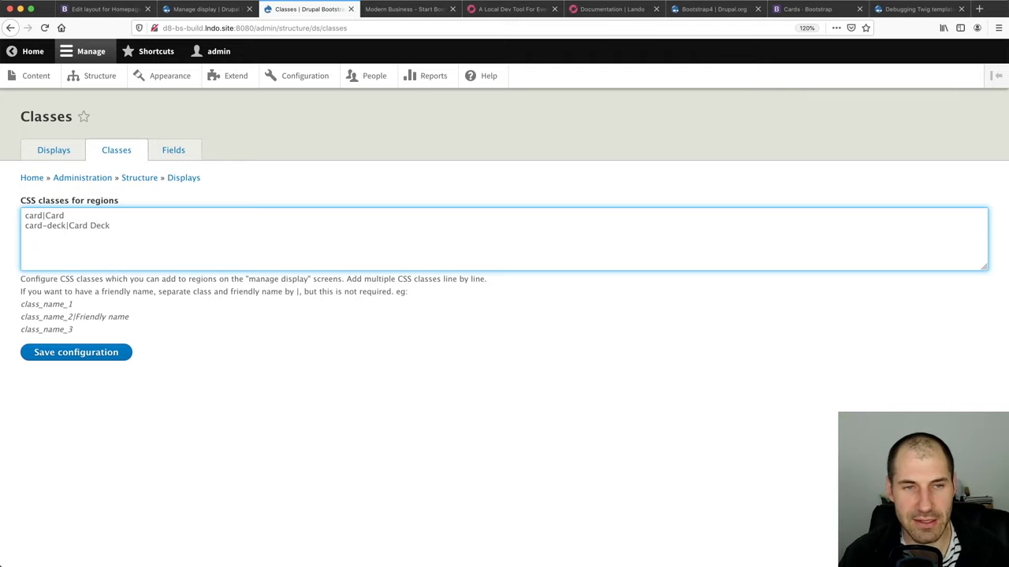
click(85, 355)
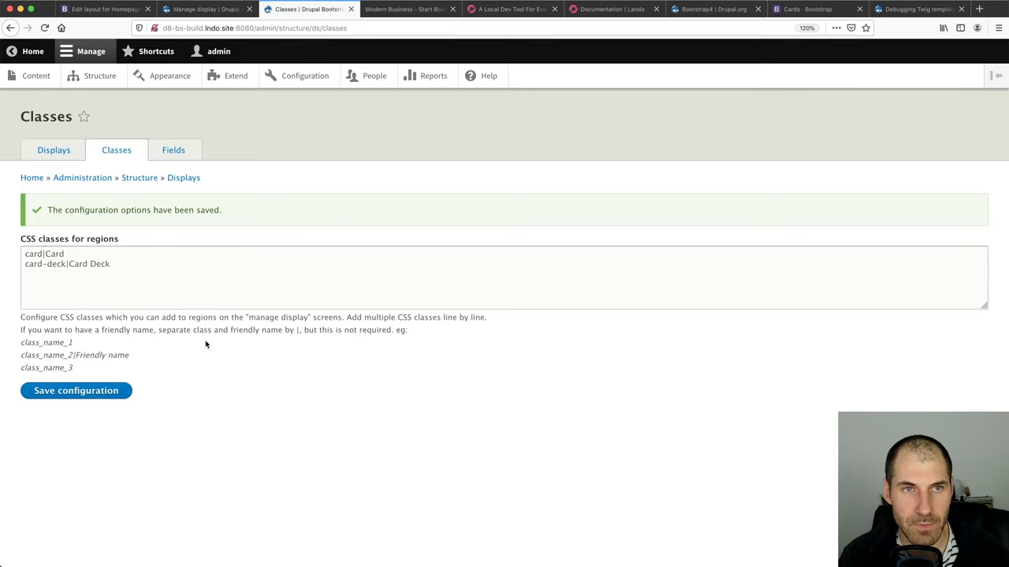
click(103, 9)
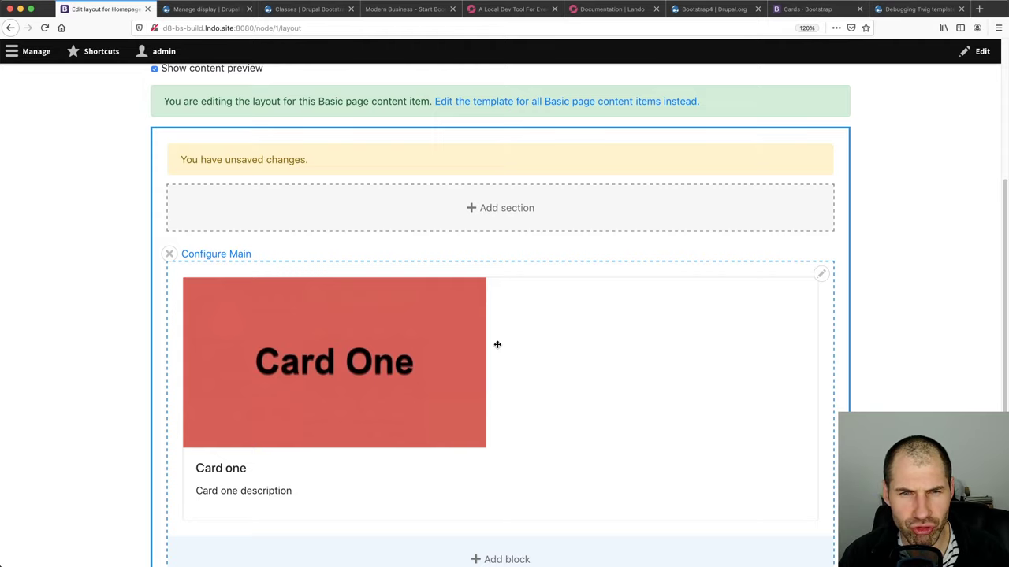
Add a one-column Section 1 above Main with Card Deck as its layout class
click(507, 210)
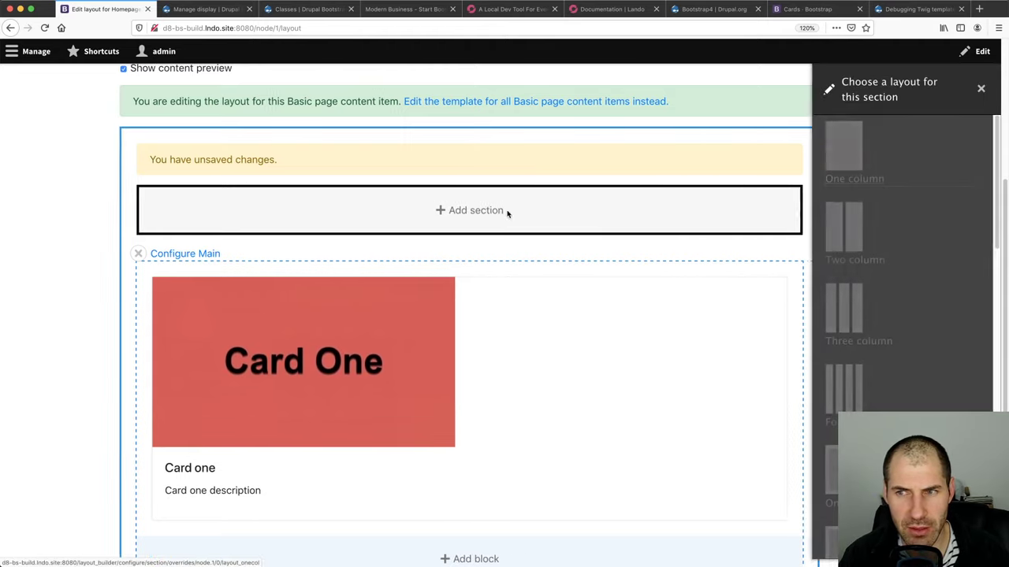
scroll(923, 387, down, 4)
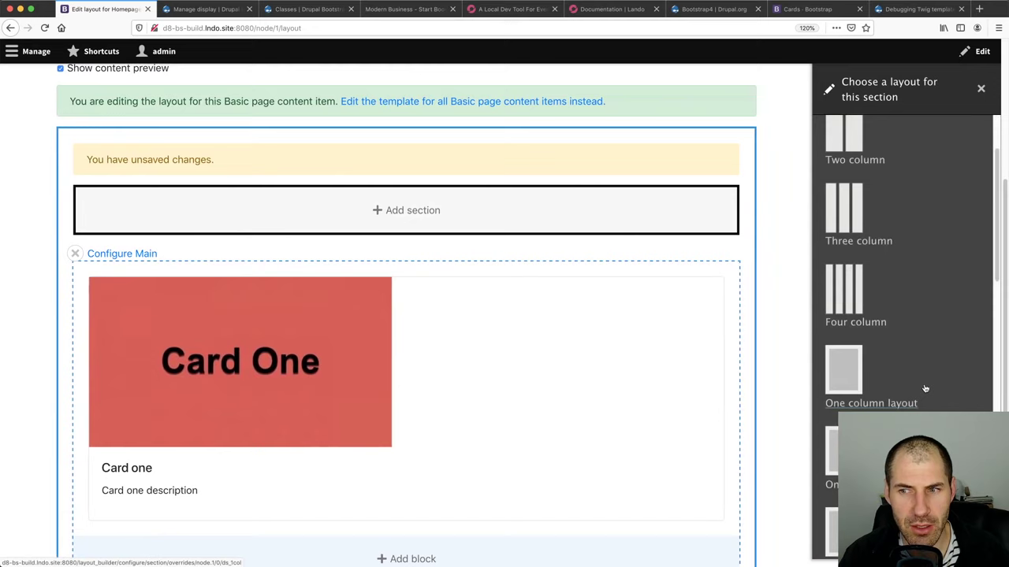
click(844, 351)
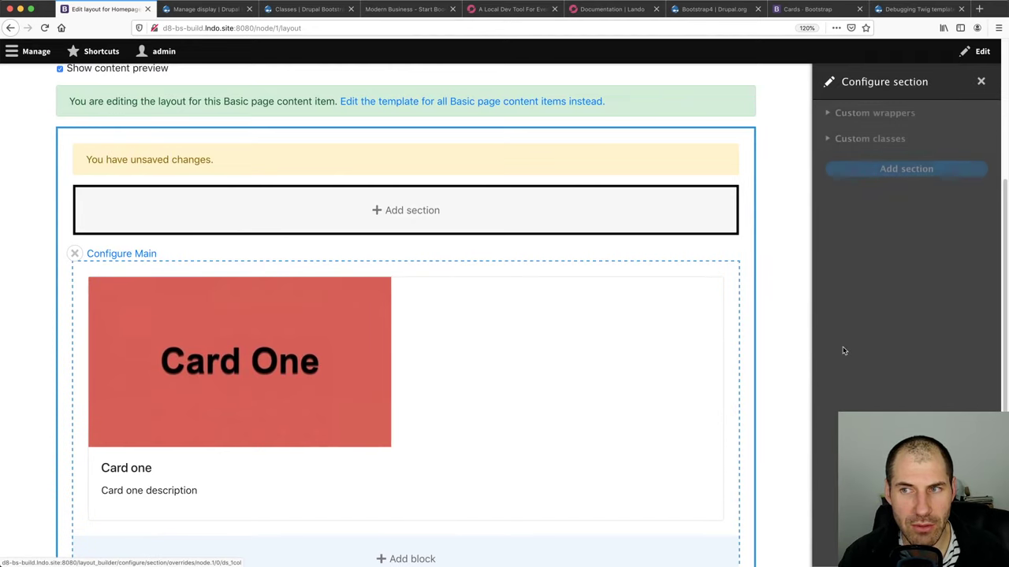
click(862, 138)
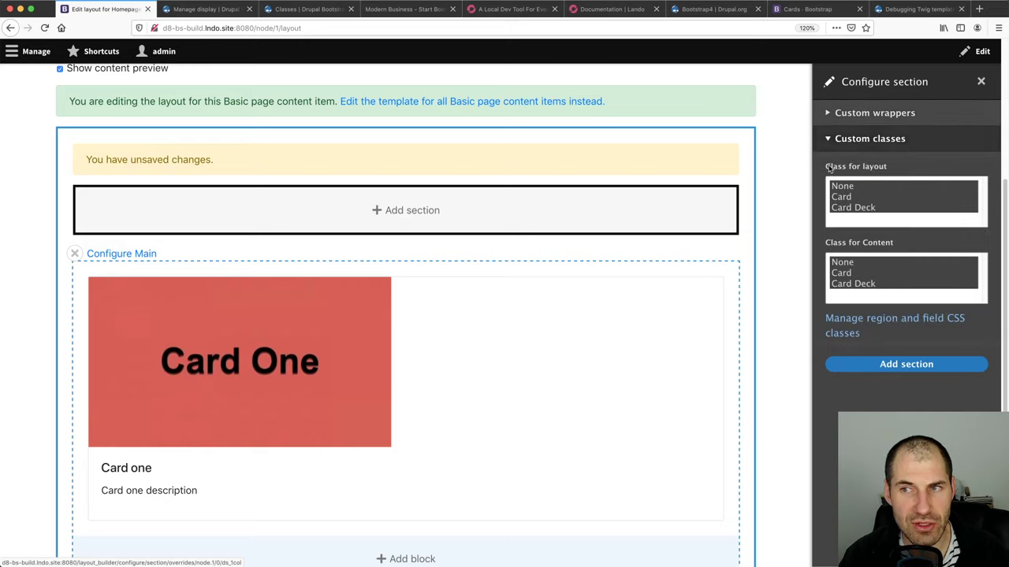
click(867, 208)
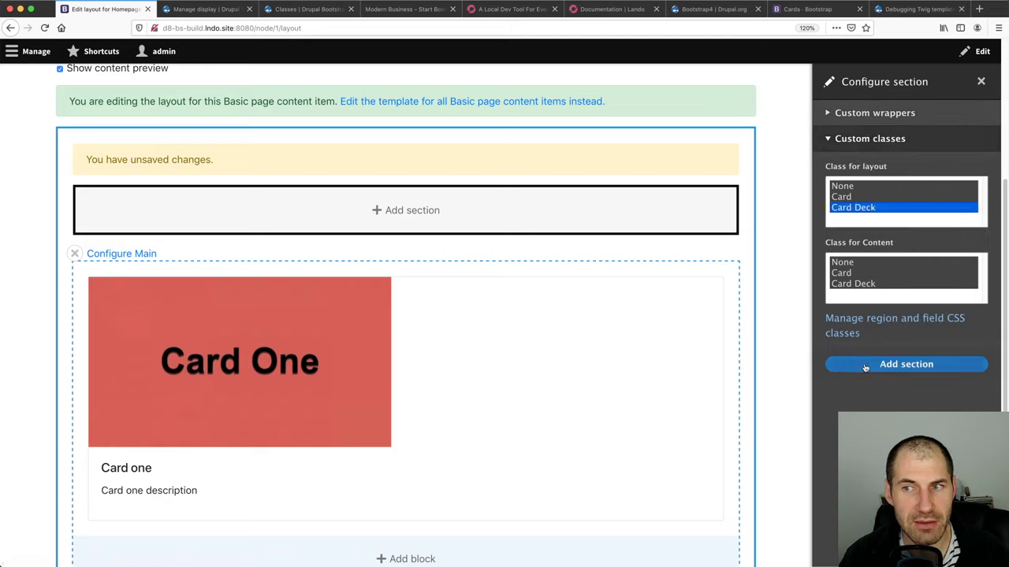
click(864, 367)
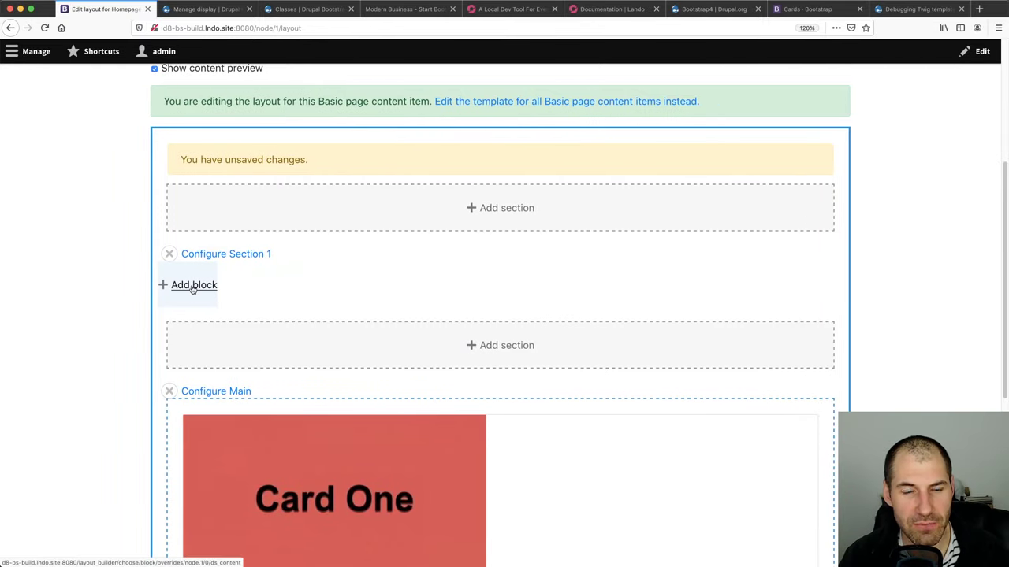
scroll(488, 292, down, 5)
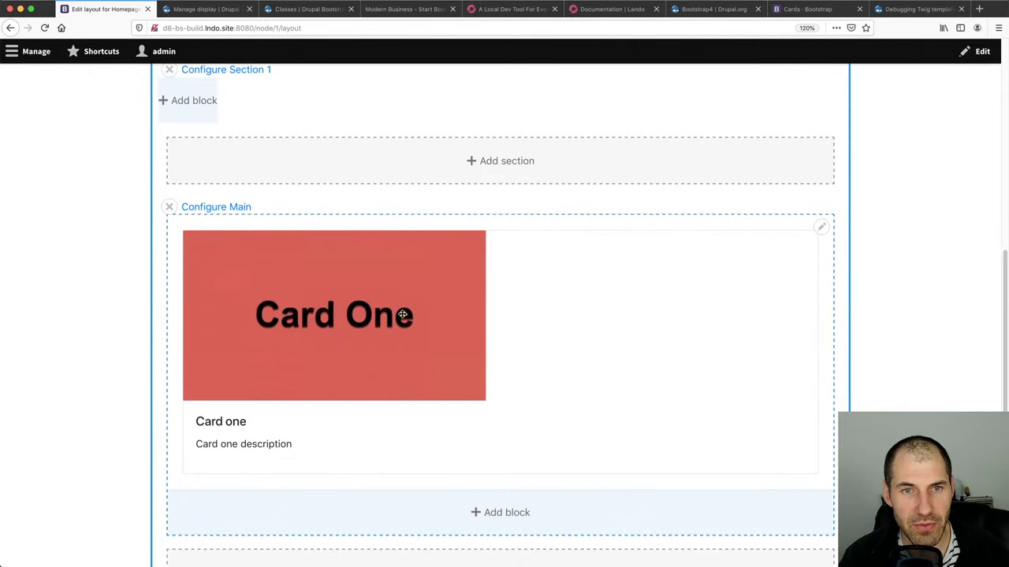
scroll(489, 368, up, 3)
drag(489, 367, 594, 424)
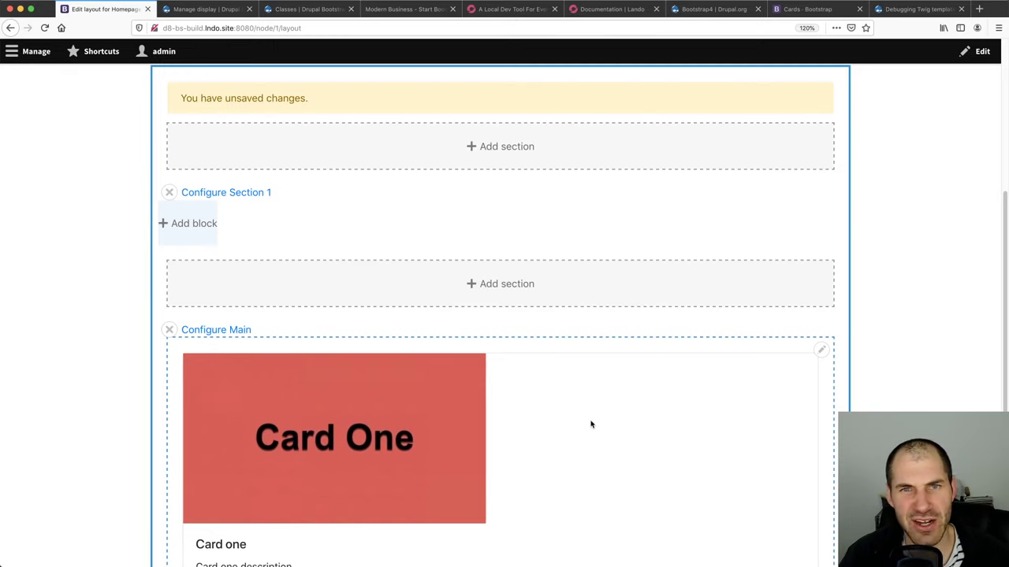
Move the Card one block from Main into Section 1's Content region
click(823, 350)
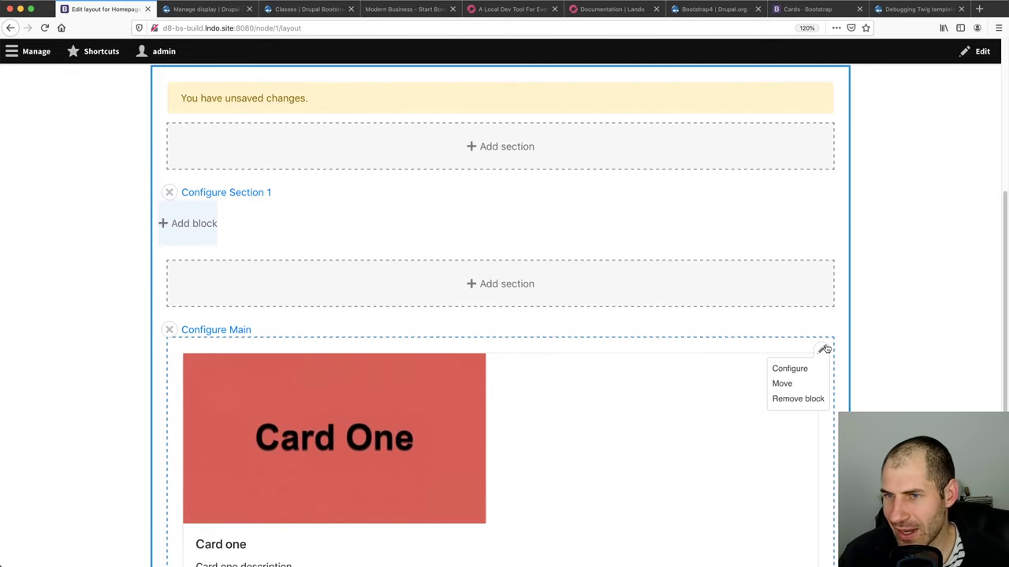
click(790, 384)
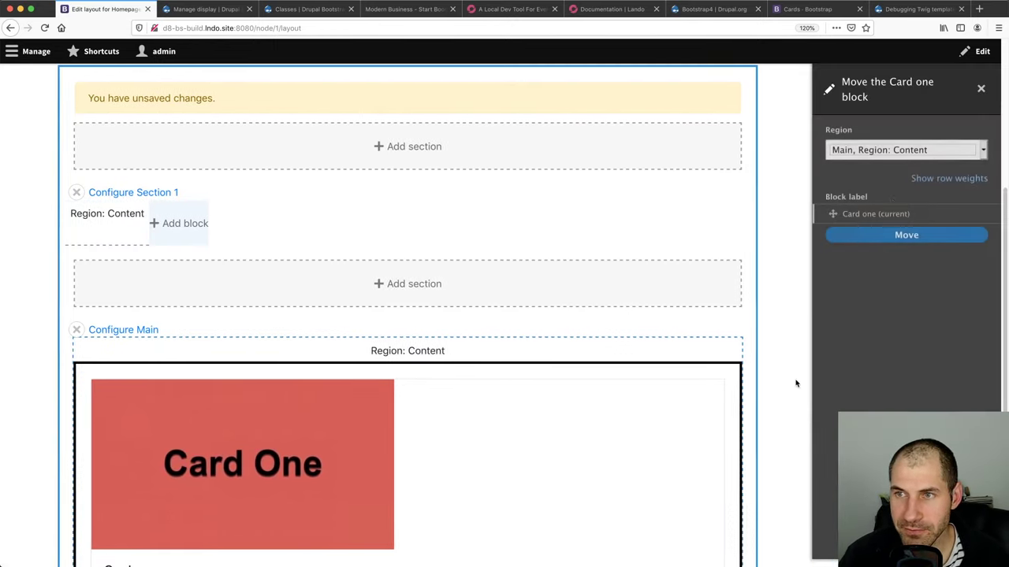
click(894, 154)
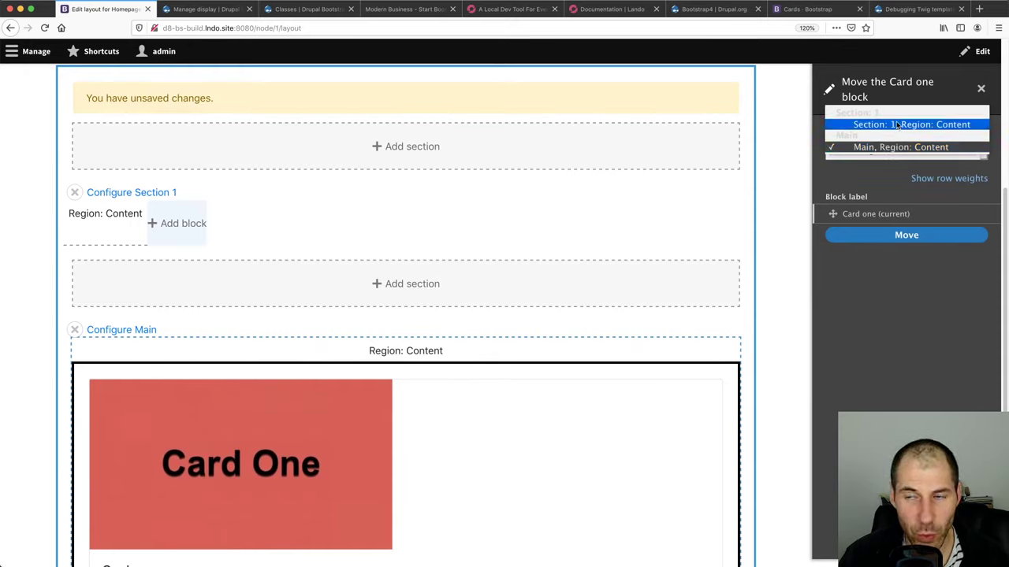
click(897, 124)
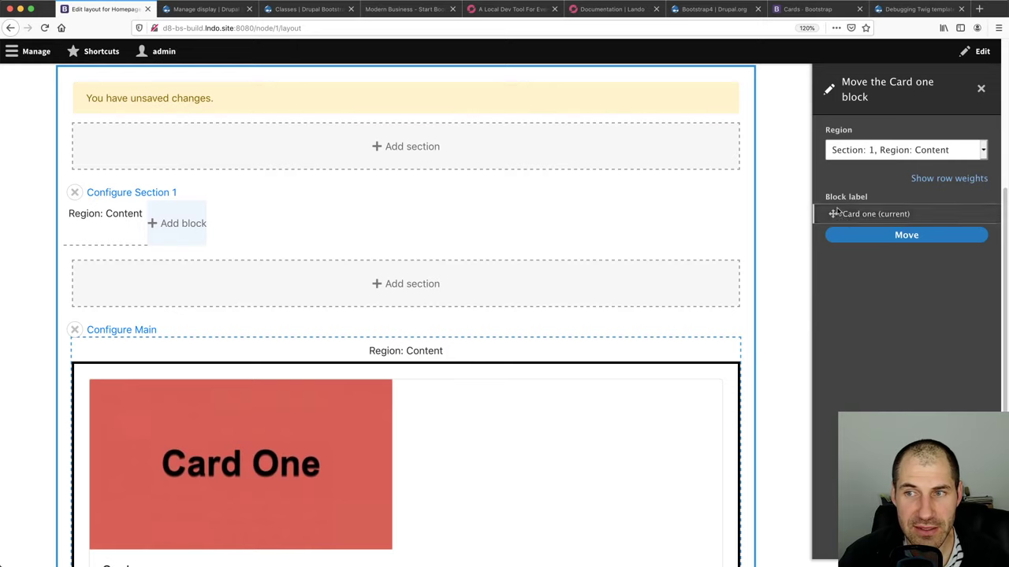
click(904, 235)
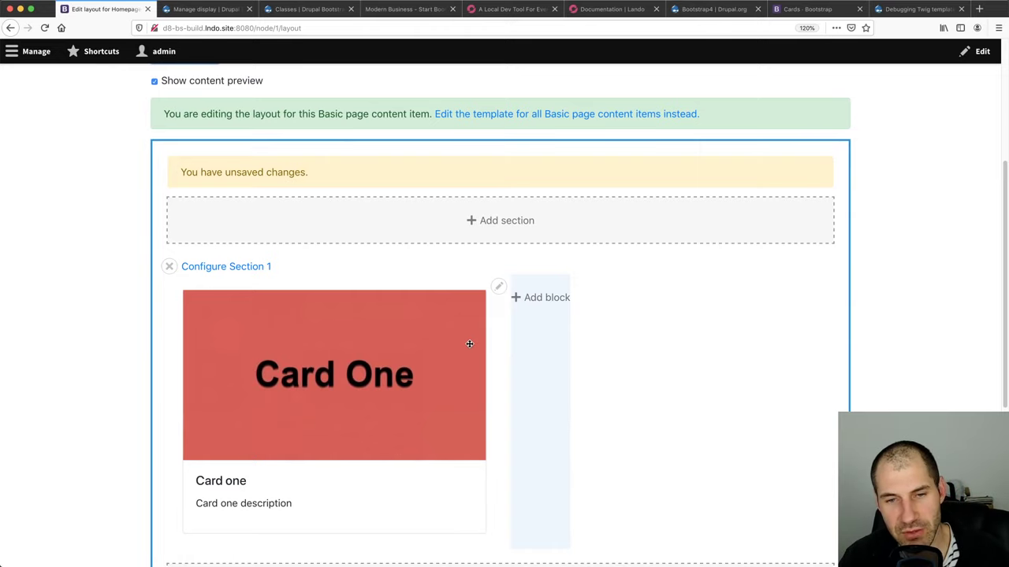
scroll(493, 334, down, 3)
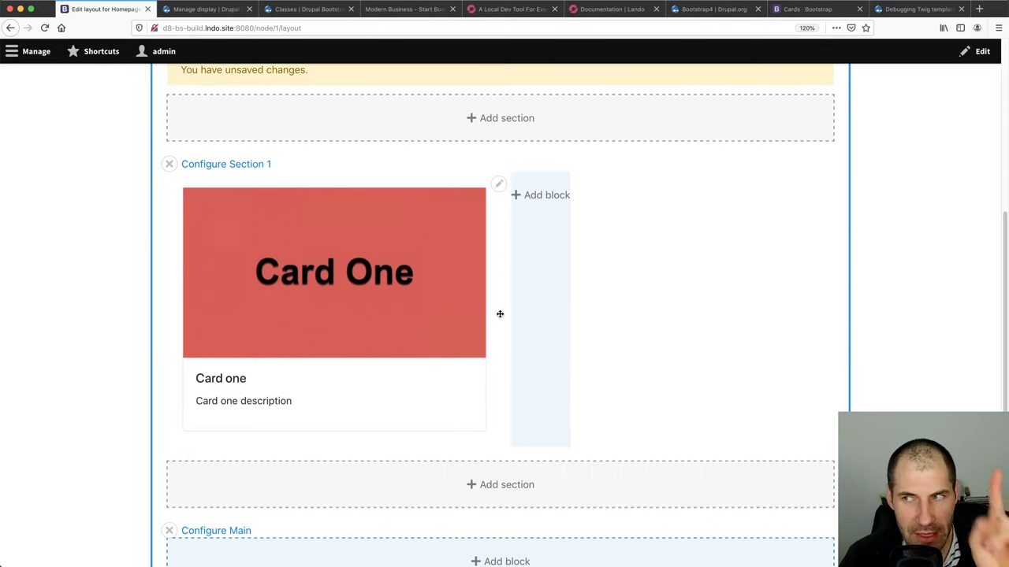
scroll(407, 385, down, 6)
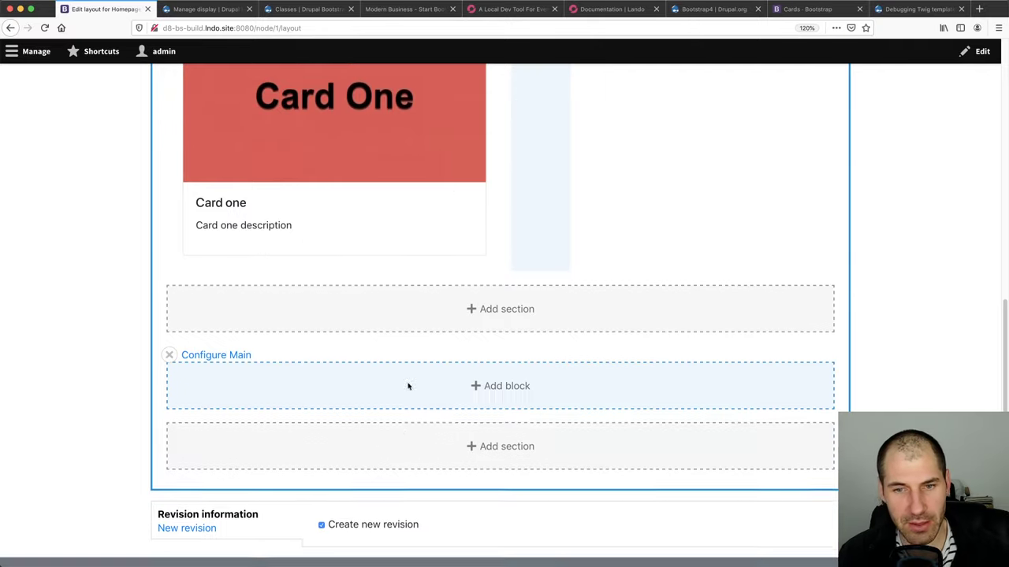
scroll(229, 230, up, 10)
Save the Homepage layout, reopen it, and open the block chooser for Section 1
click(195, 299)
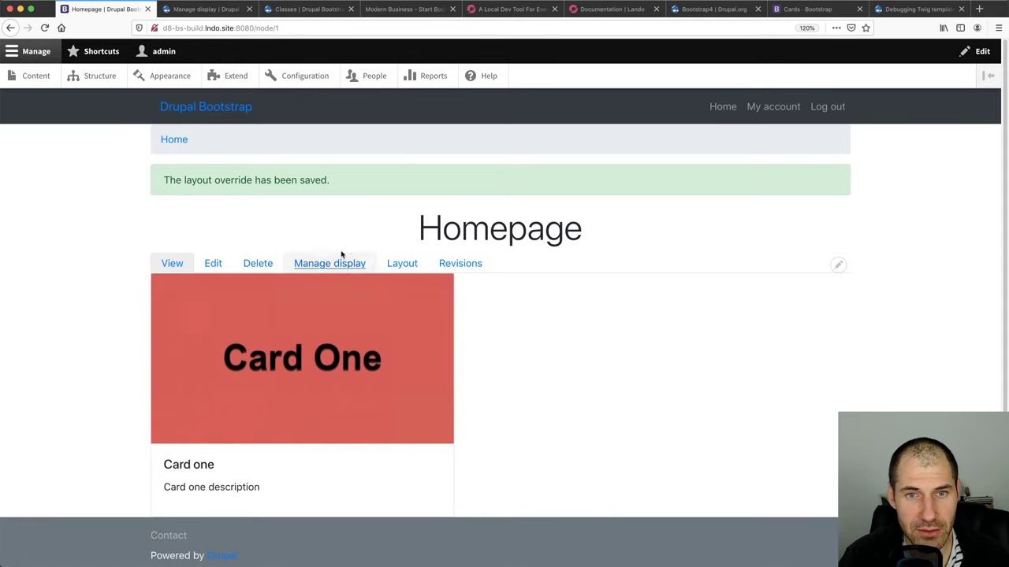
click(408, 266)
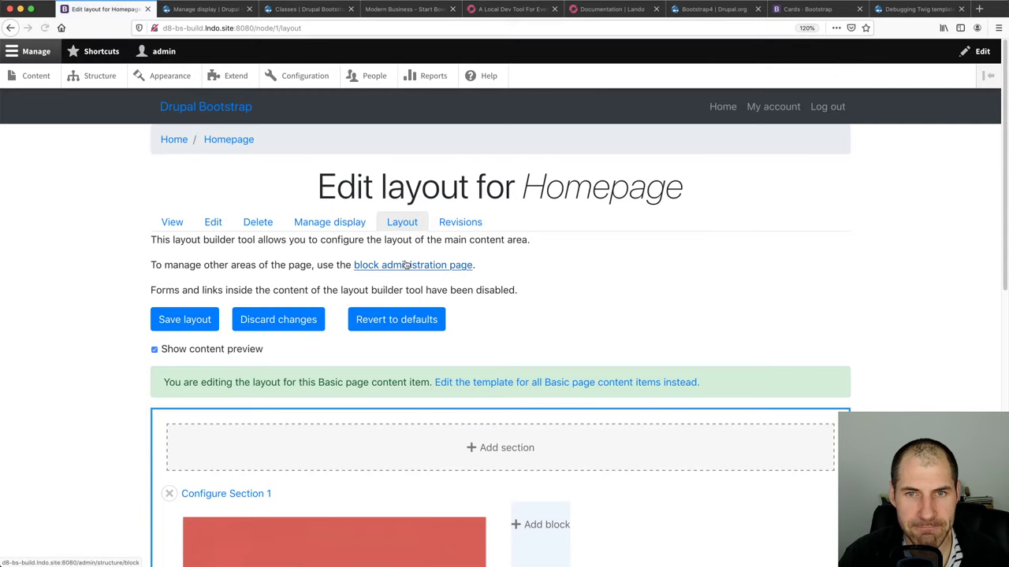
scroll(525, 252, down, 5)
click(544, 237)
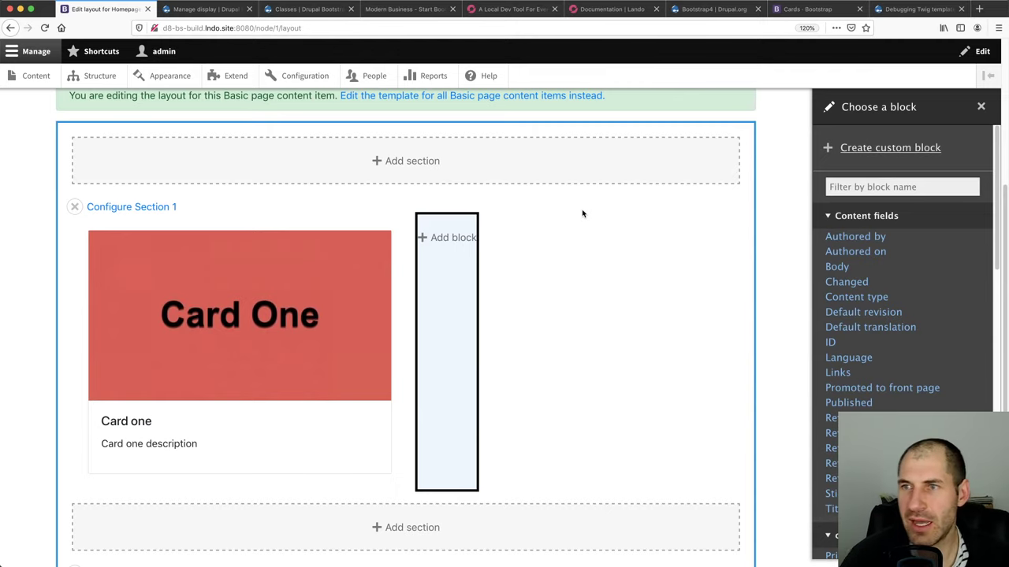
Start a new inline Card block titled 'Card two' with its display title hidden
click(867, 148)
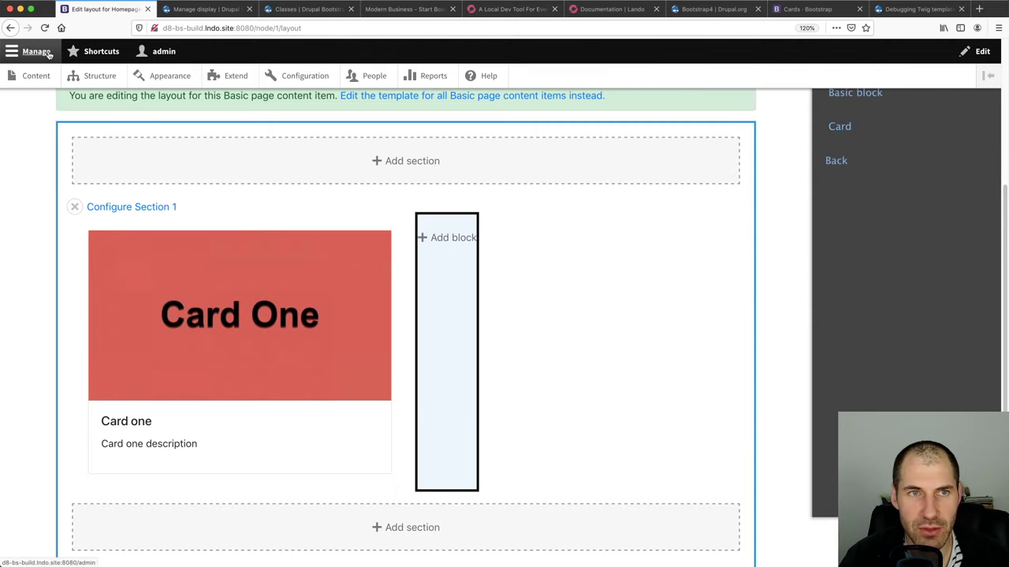
click(840, 126)
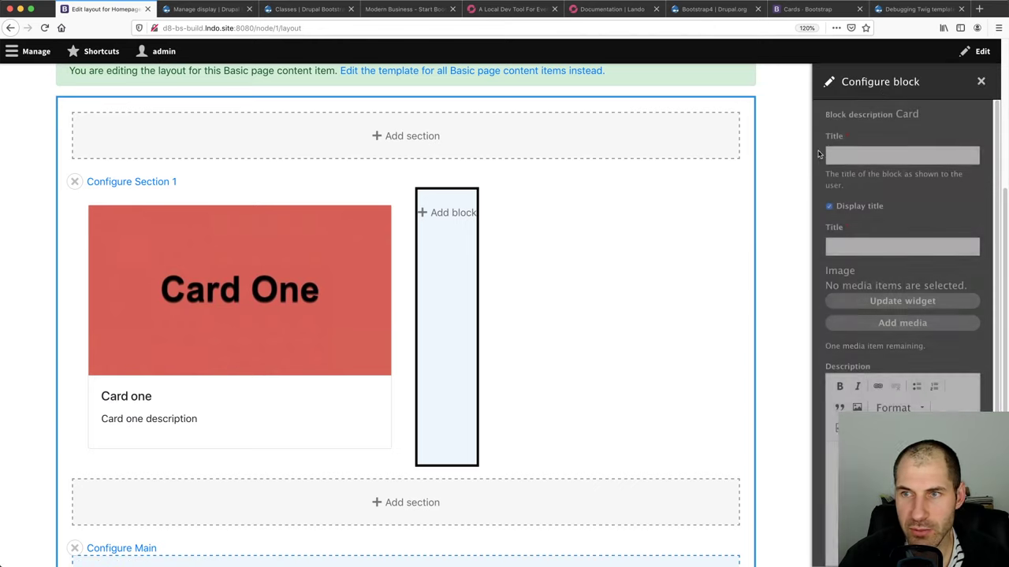
text(C)
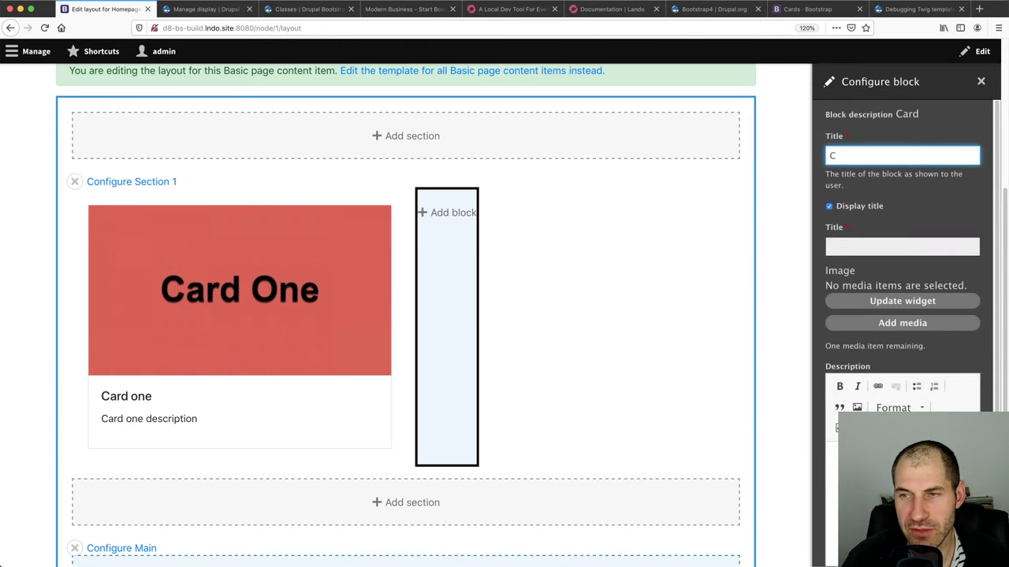
text(ard two)
click(873, 208)
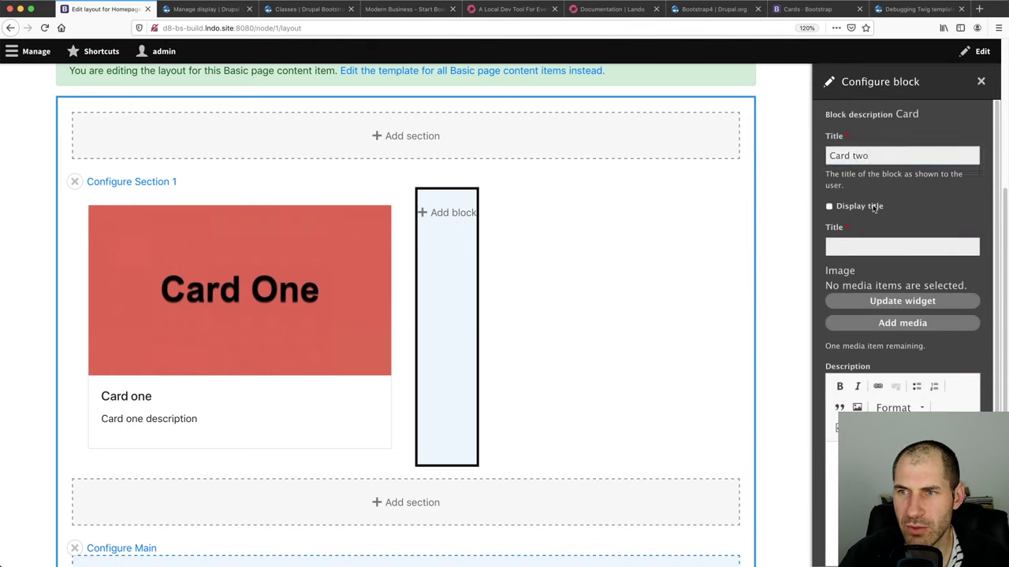
click(870, 247)
text(Card two)
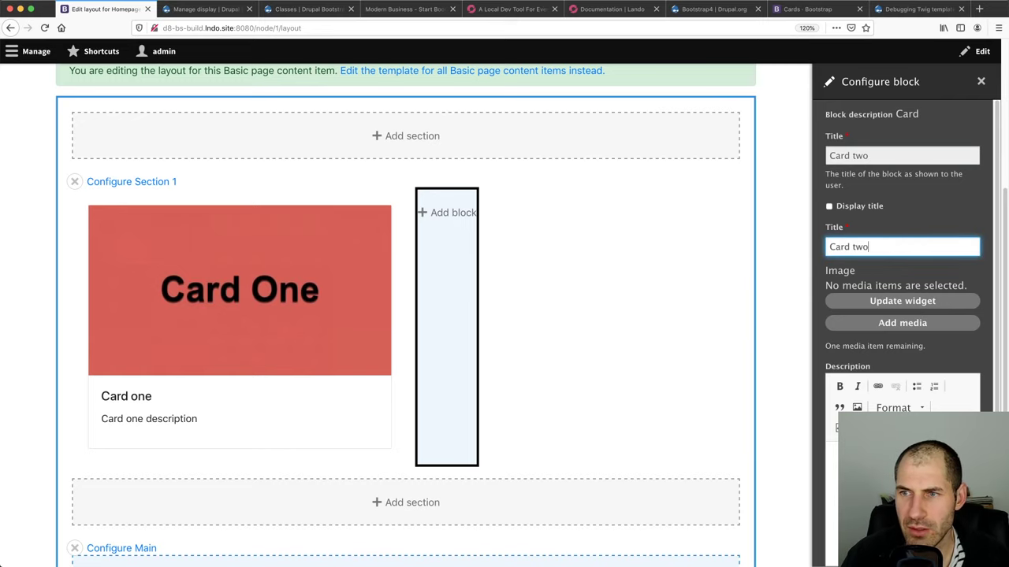
Upload card-two.jpeg with alt text, save it as media and insert it into the block
click(881, 326)
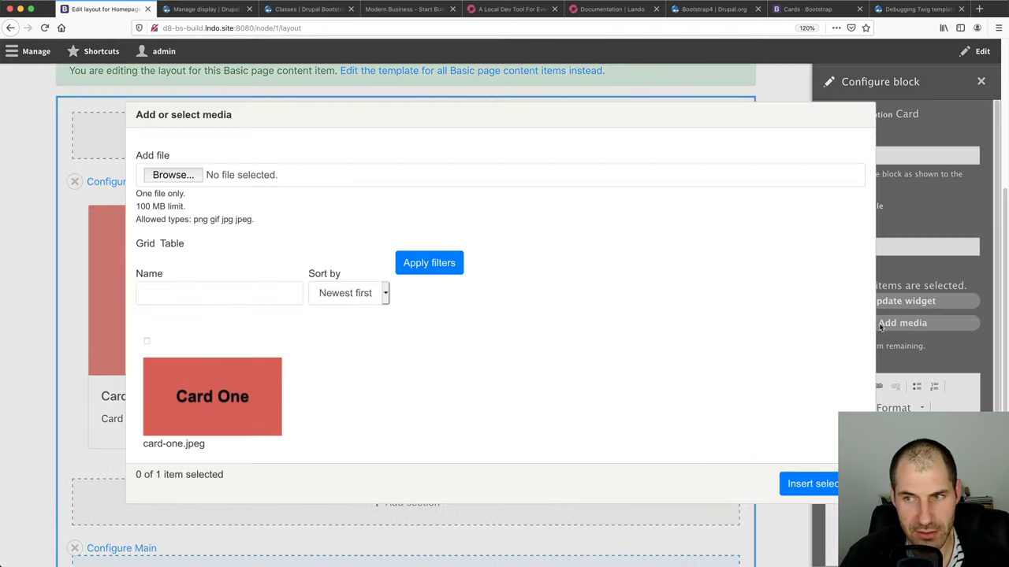
click(186, 175)
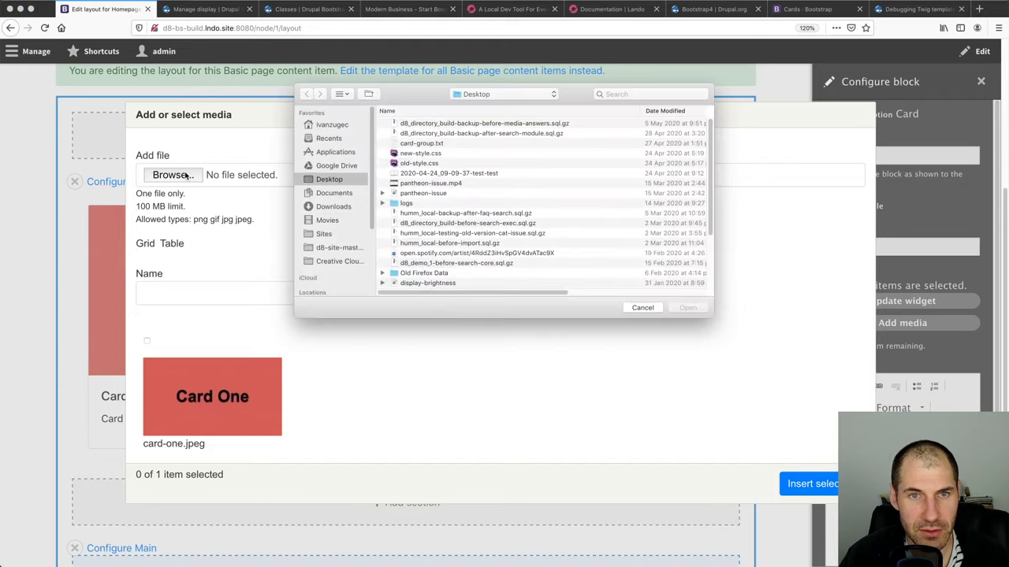
key(Escape)
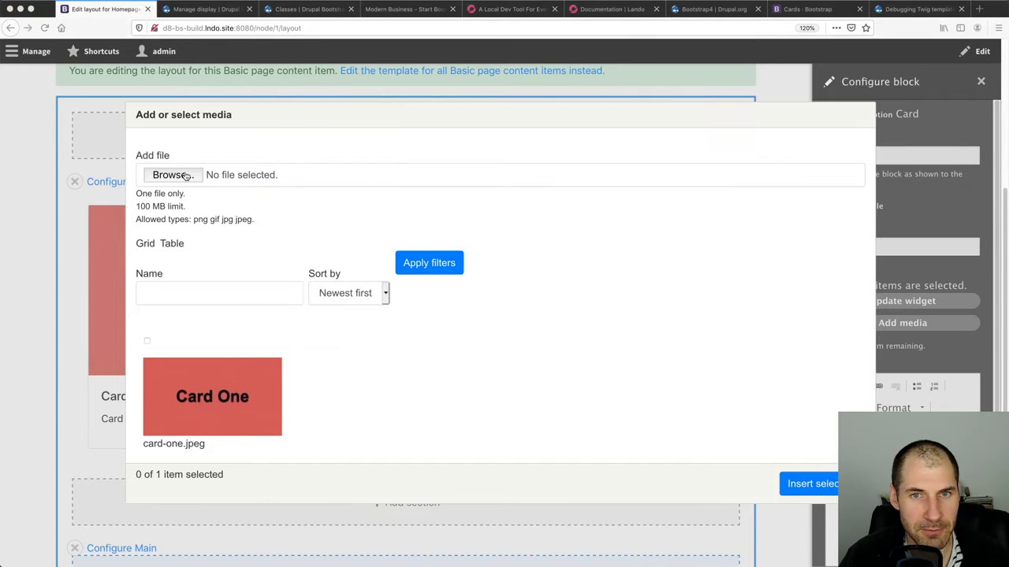
click(186, 174)
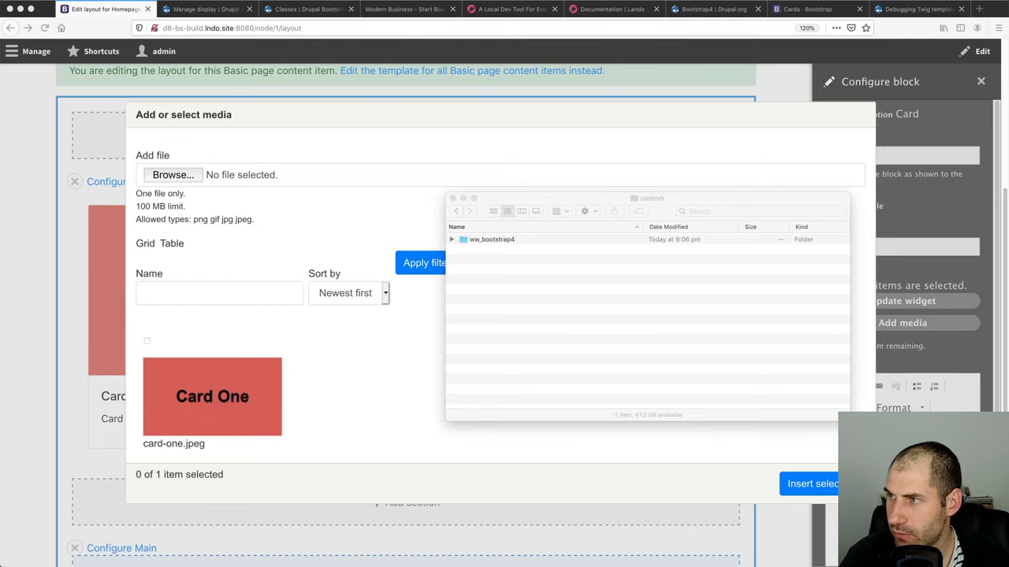
drag(473, 334, 191, 174)
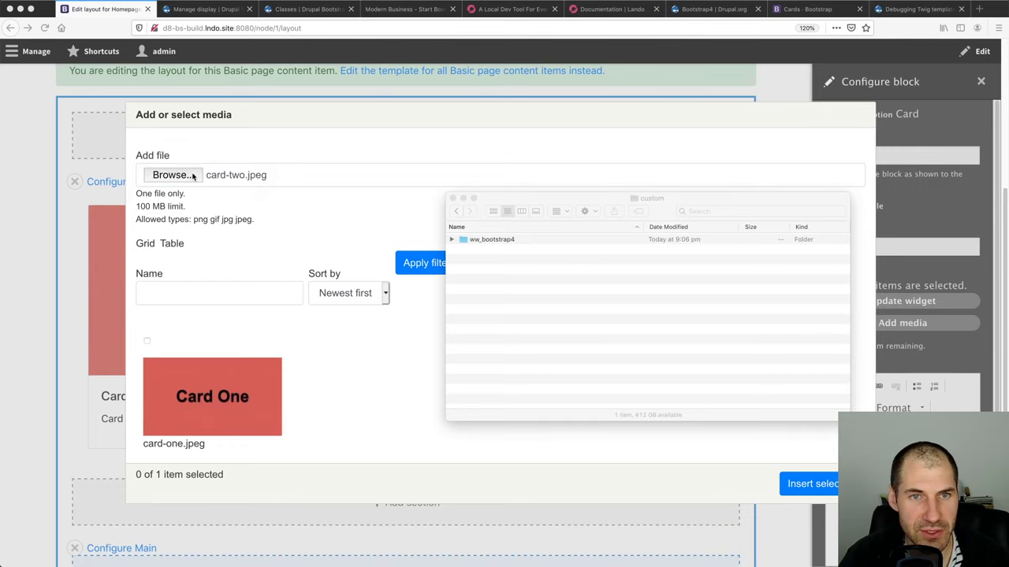
click(250, 382)
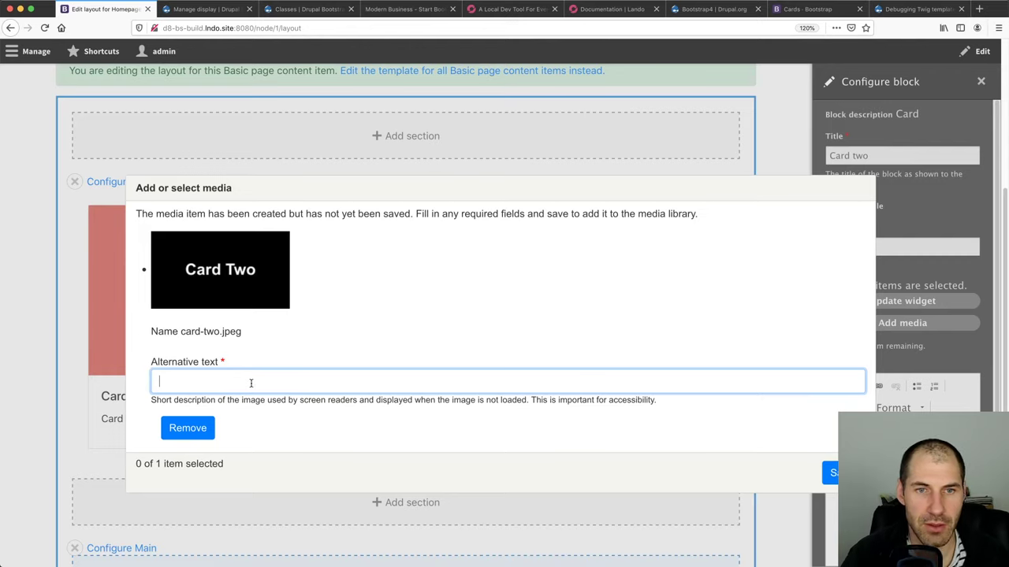
text(card two)
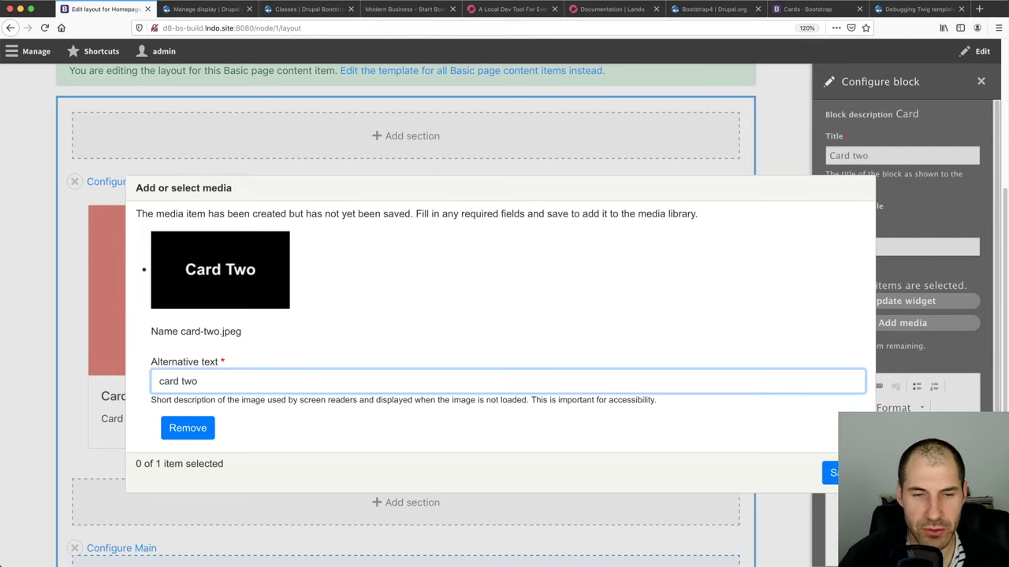
click(830, 473)
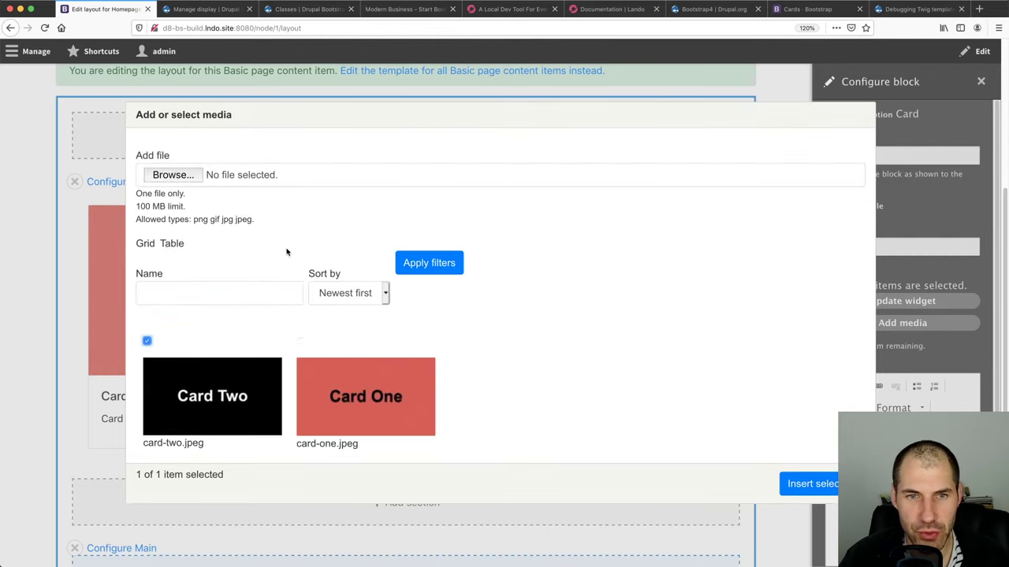
click(782, 489)
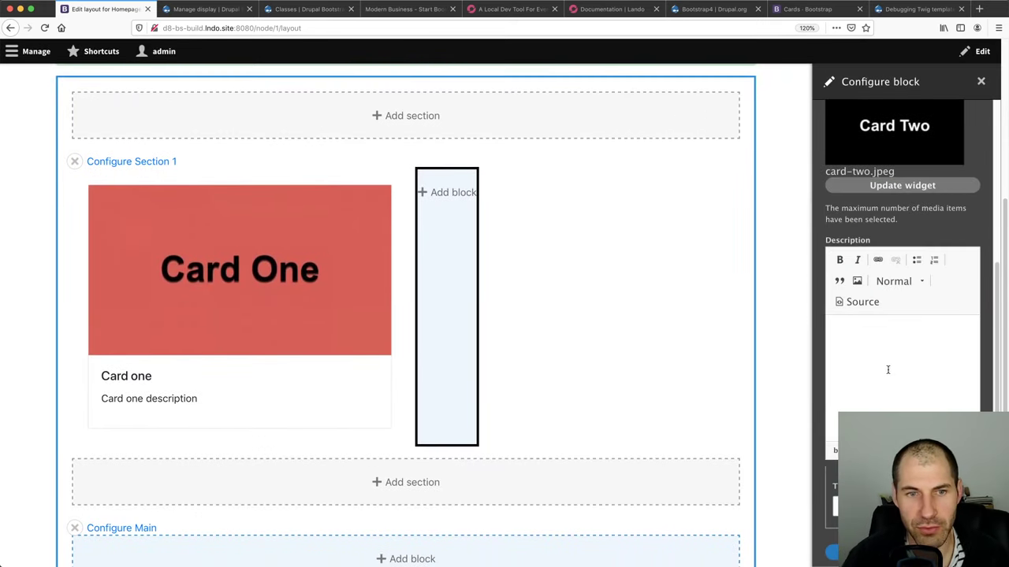
Enter the description 'Card two description.' and add the Card two block to the section
text(Card tow)
key(BackSpace)
key(BackSpace)
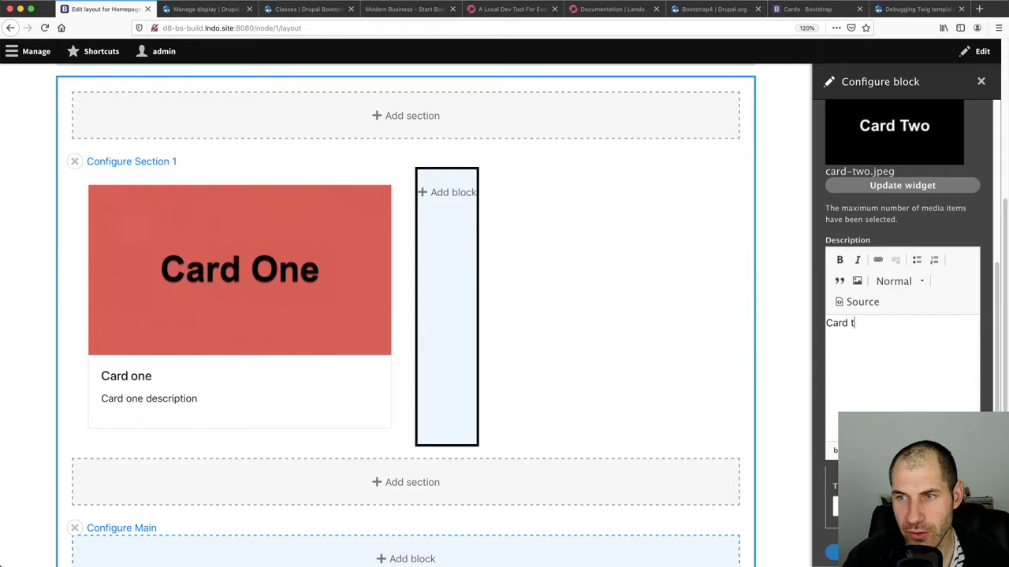
text(two descri)
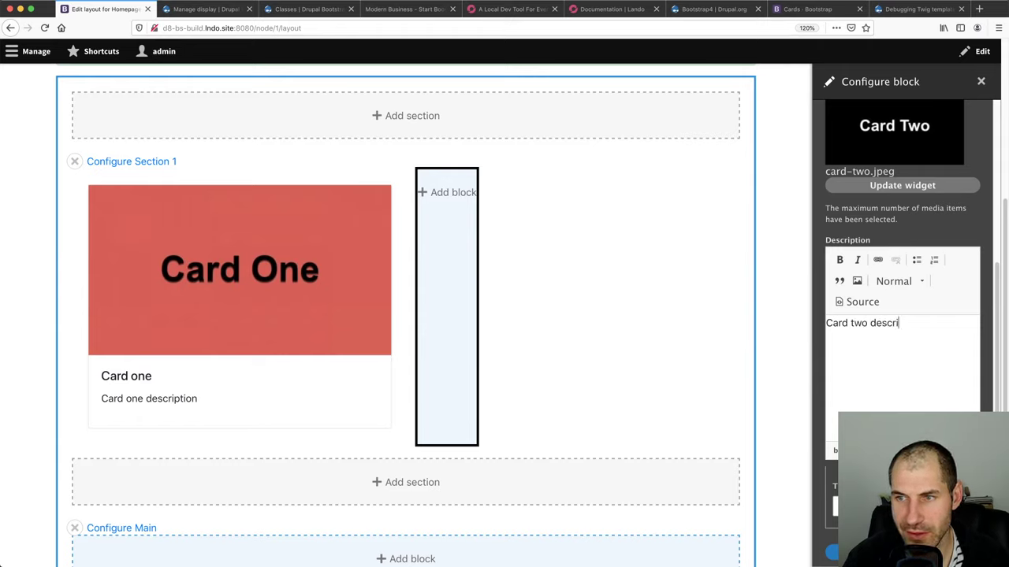
text(ption.)
scroll(872, 398, up, 5)
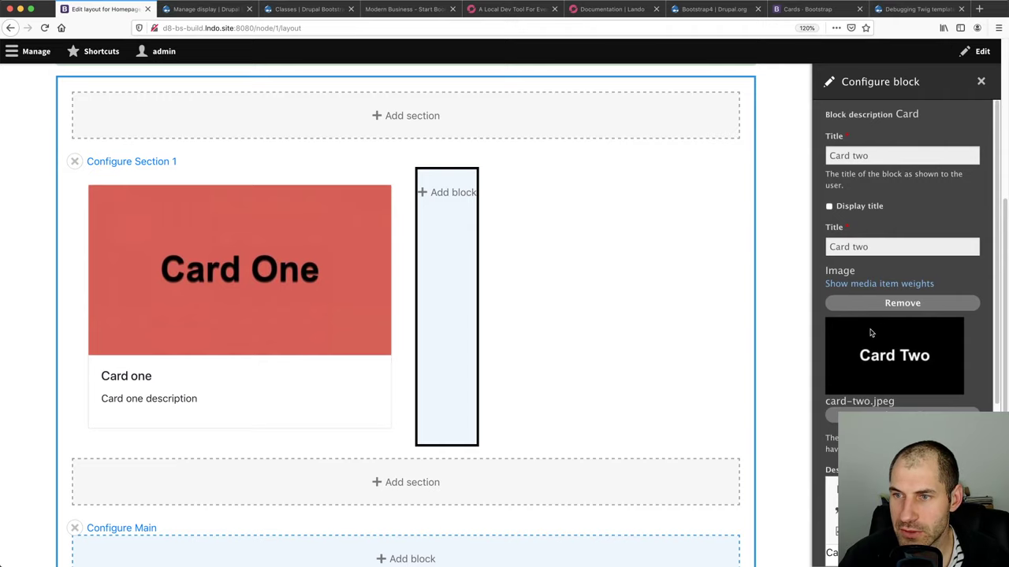
scroll(870, 335, down, 5)
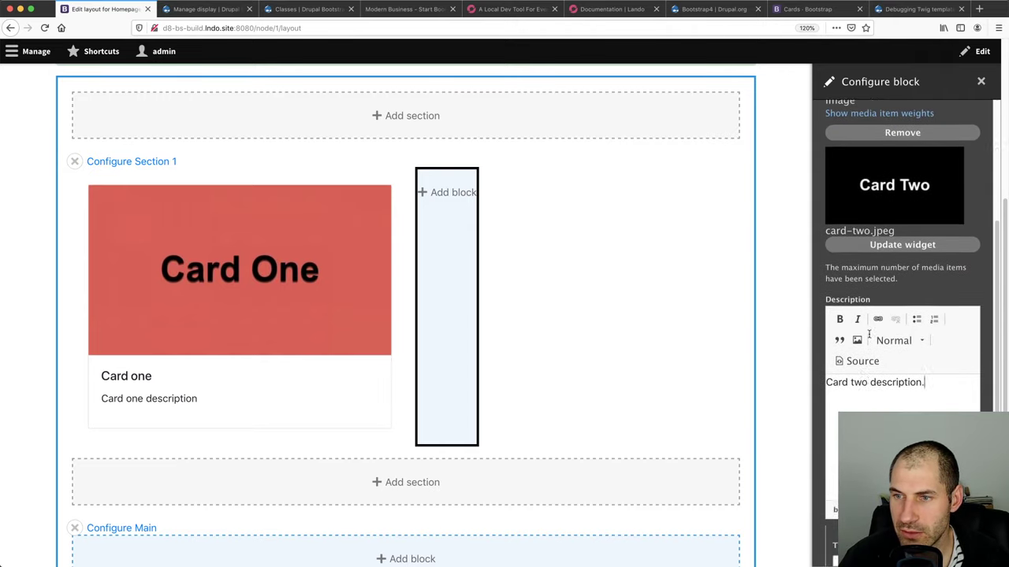
click(847, 552)
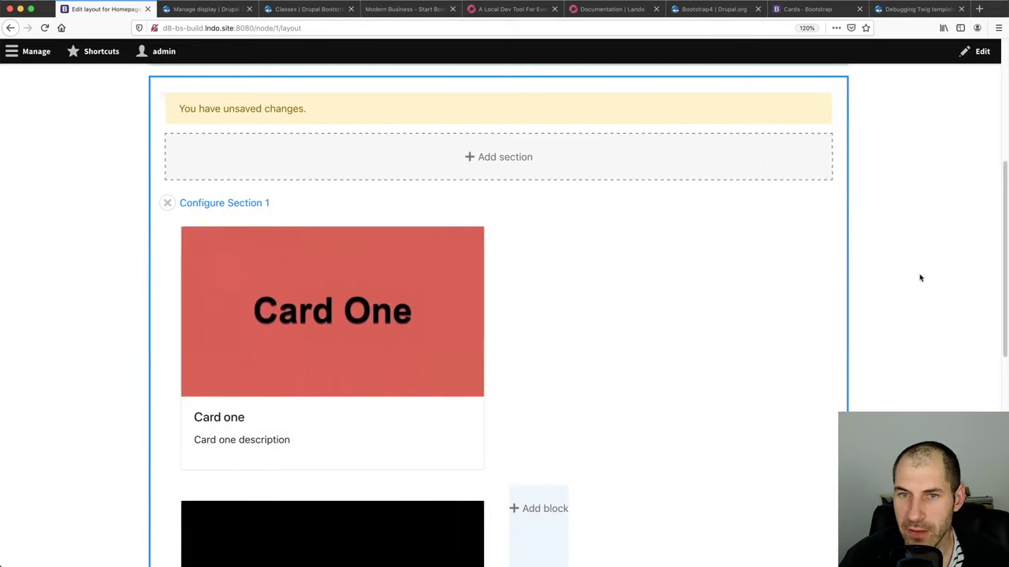
Create a new inline Card block with both titles 'Card three' and display title hidden
click(546, 508)
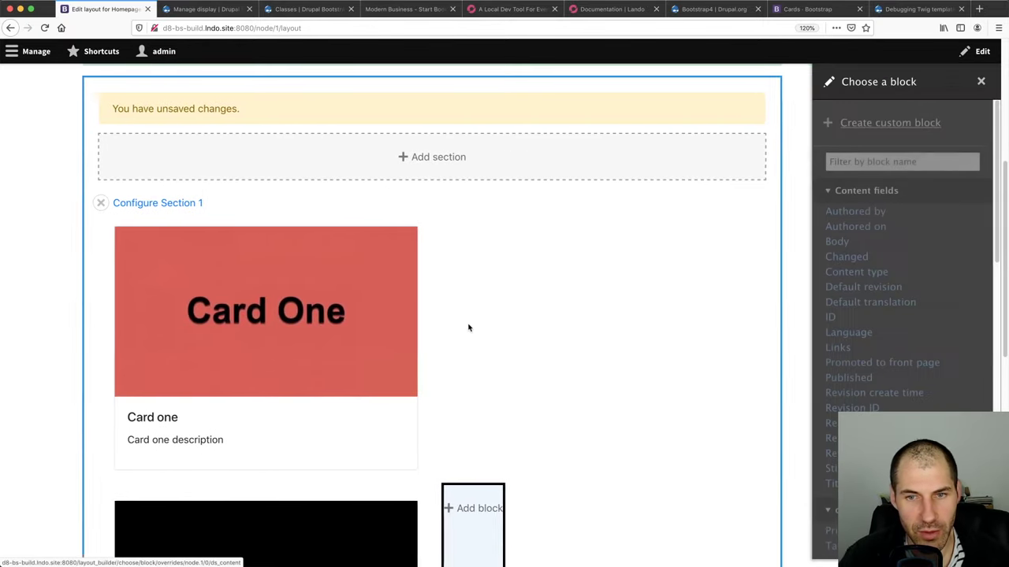
click(907, 123)
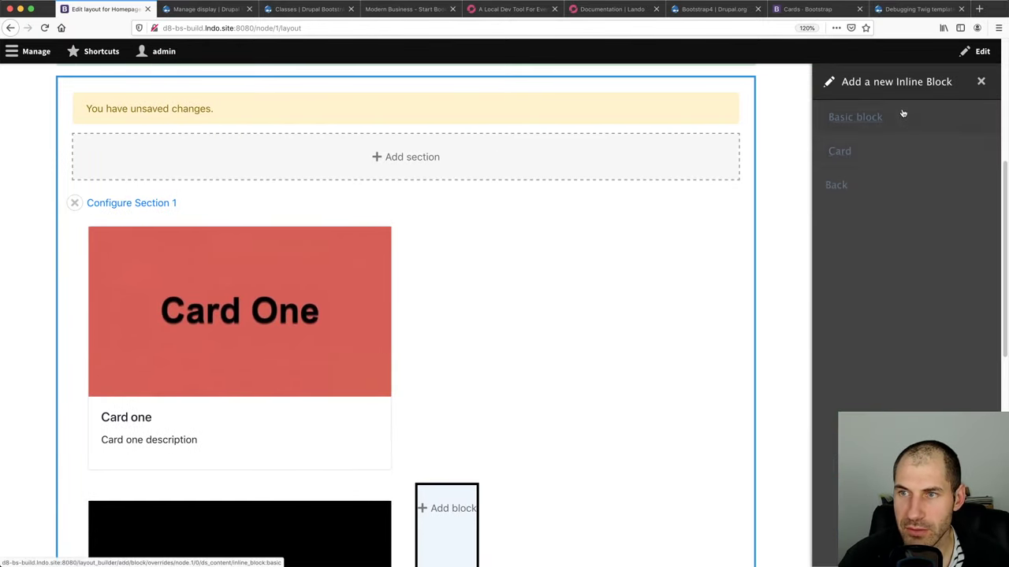
click(855, 158)
click(868, 158)
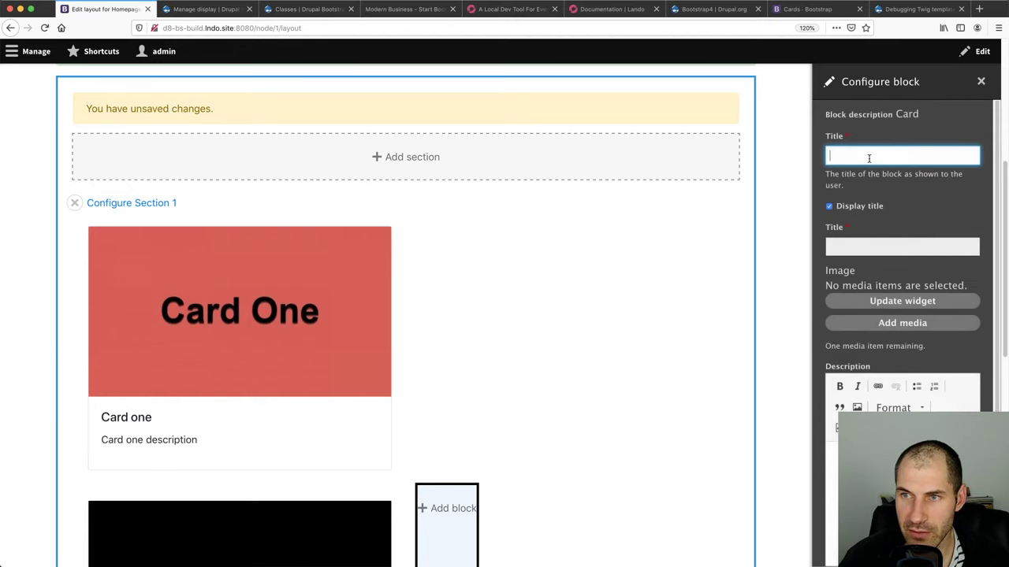
text(Card three)
key(Tab)
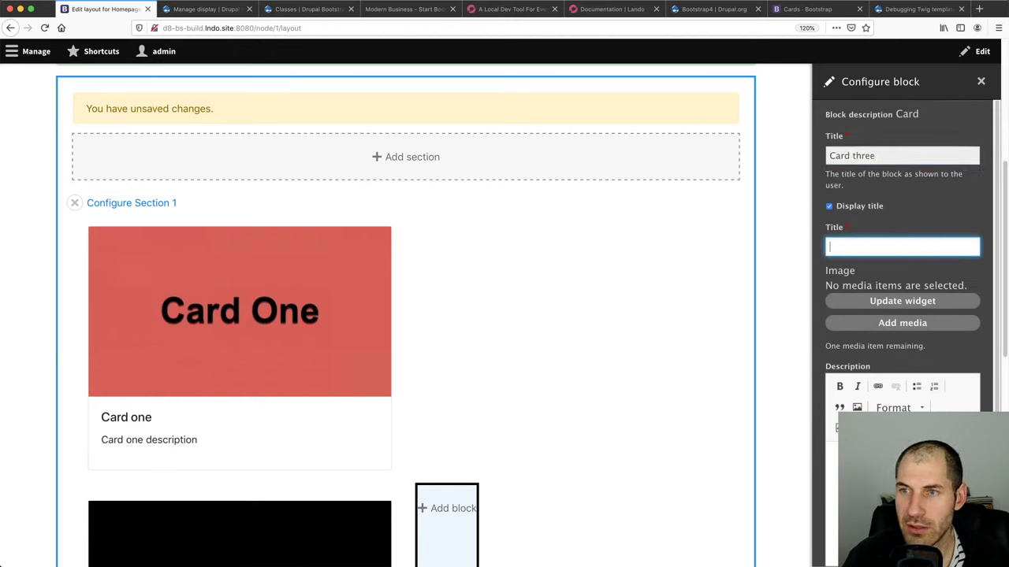
click(863, 212)
click(848, 247)
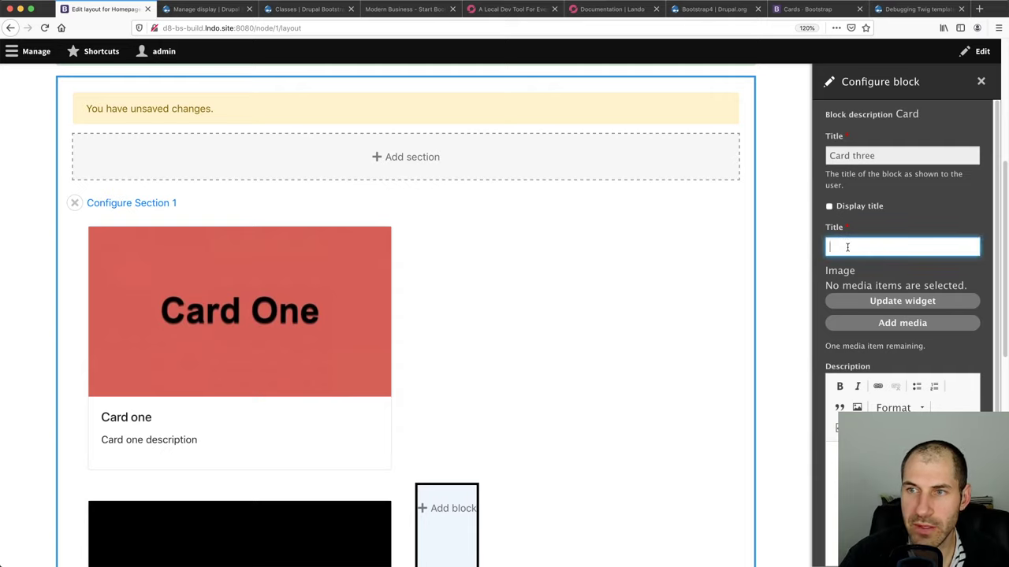
text(Card three)
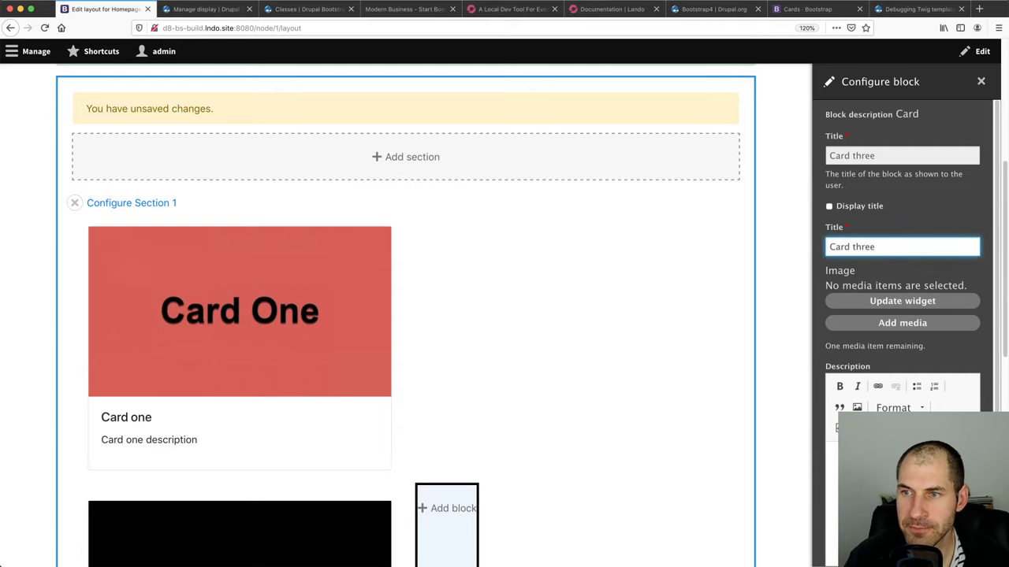
Upload card-three.jpeg with alt text 'card thre', save it and insert it into the block
click(872, 323)
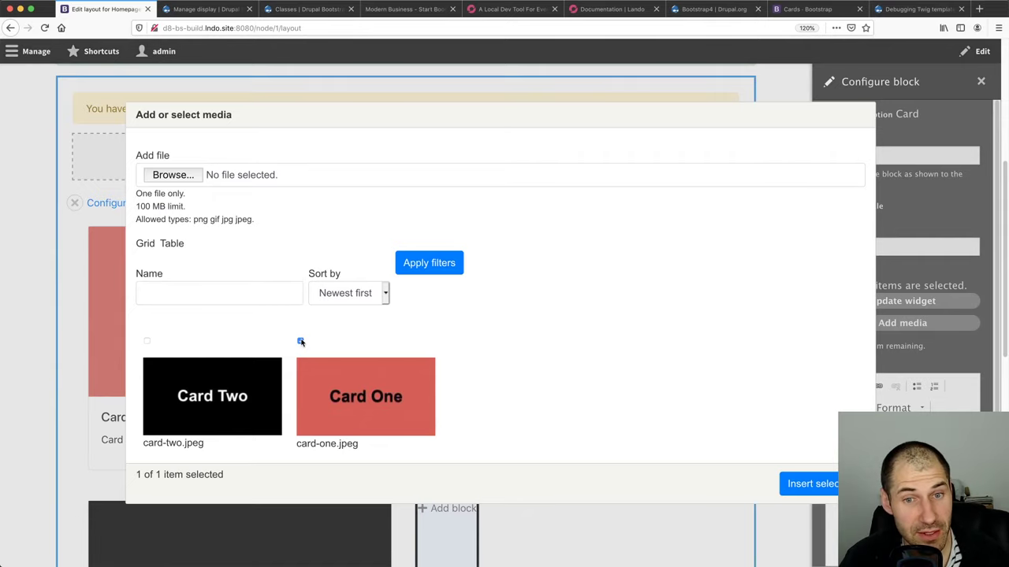
click(300, 341)
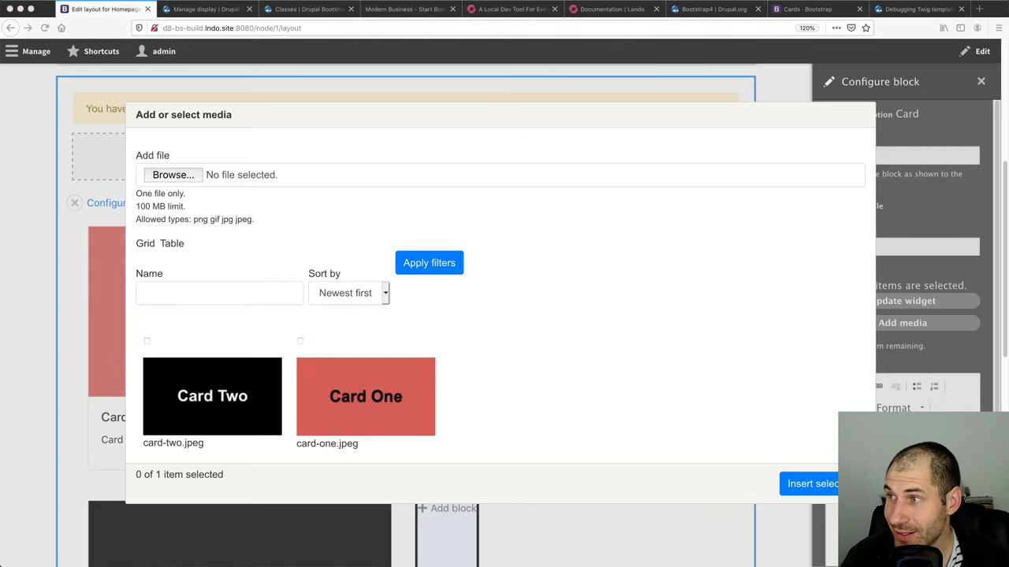
drag(473, 183, 161, 178)
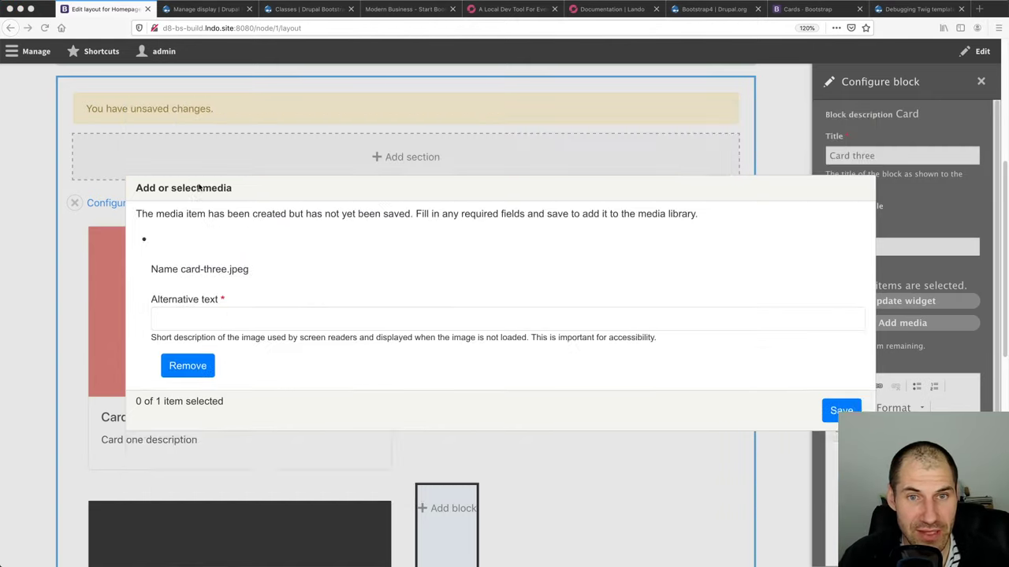
click(245, 383)
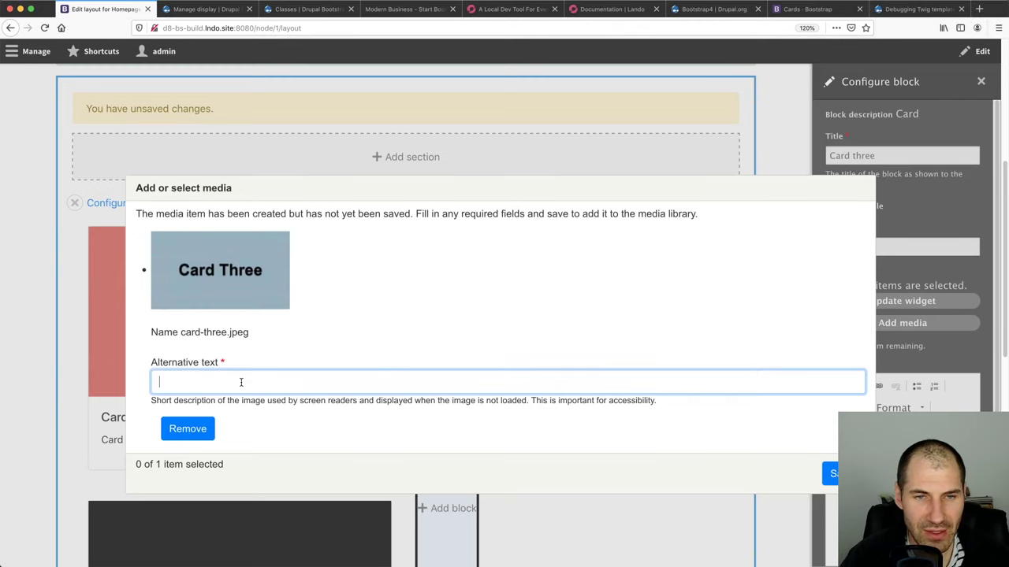
text(card three)
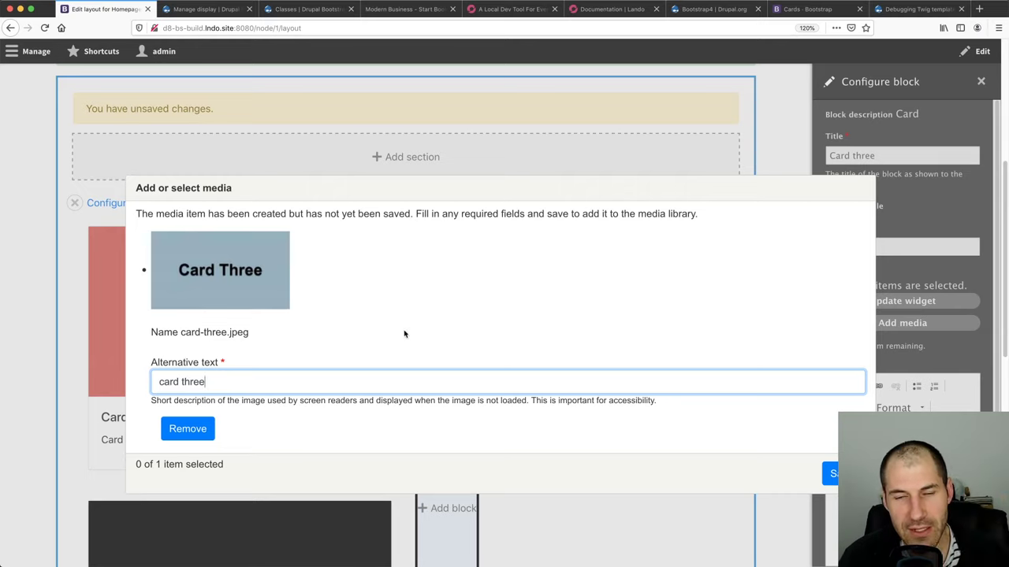
click(833, 472)
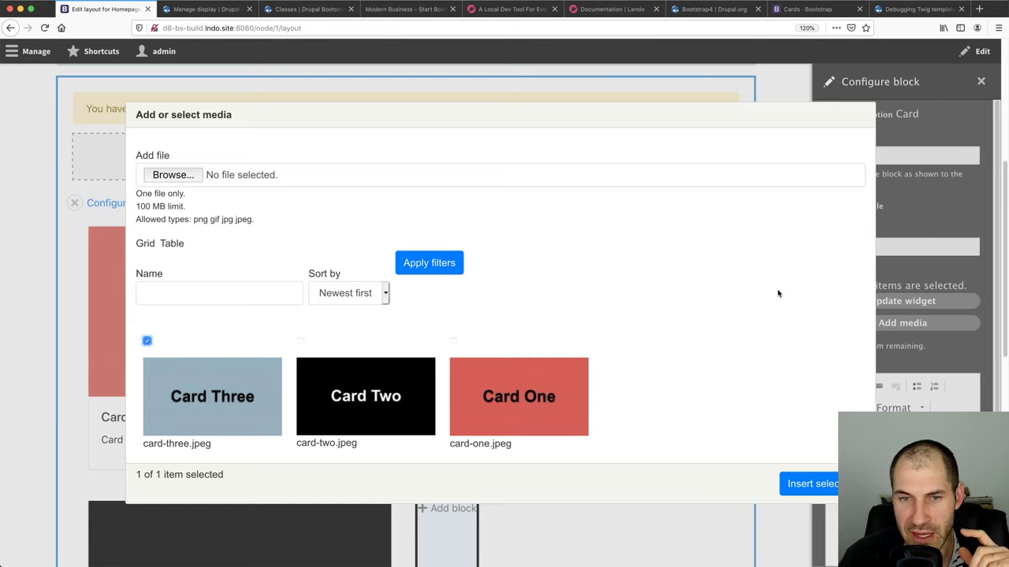
click(818, 486)
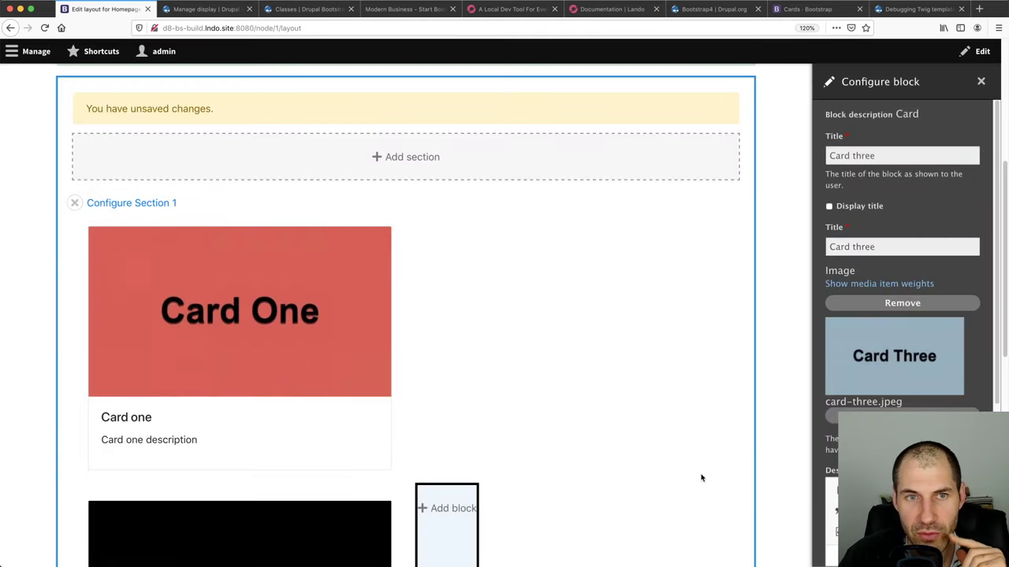
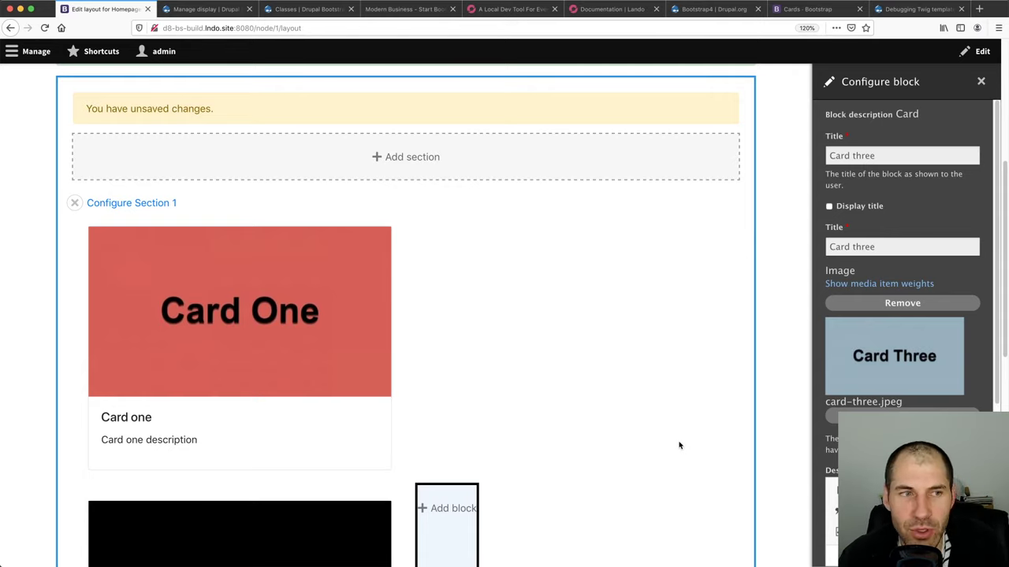
Finish the Card three description and add the Card three block to the layout
scroll(783, 394, down, 3)
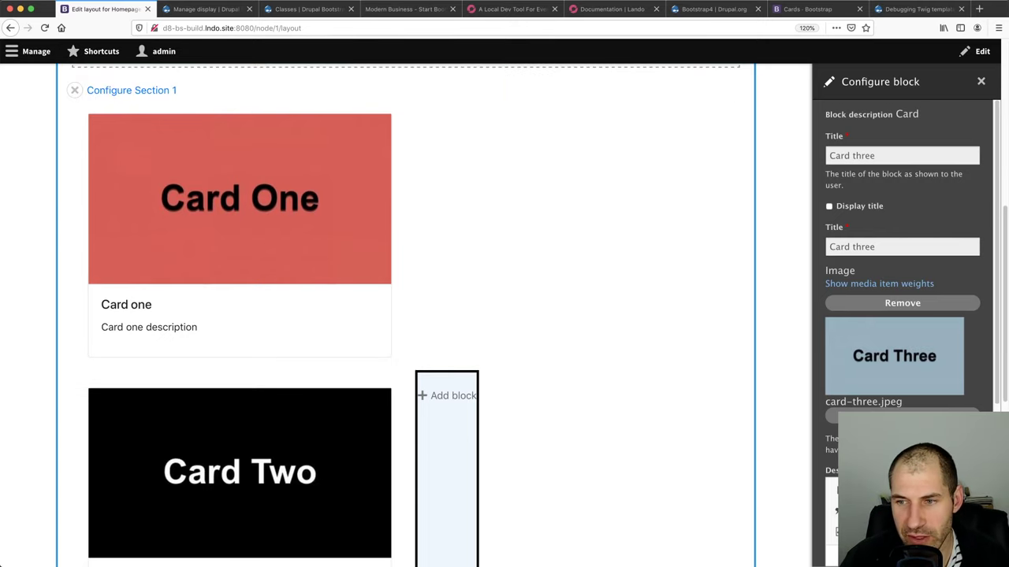
scroll(902, 315, down, 2)
click(907, 442)
text(Ca)
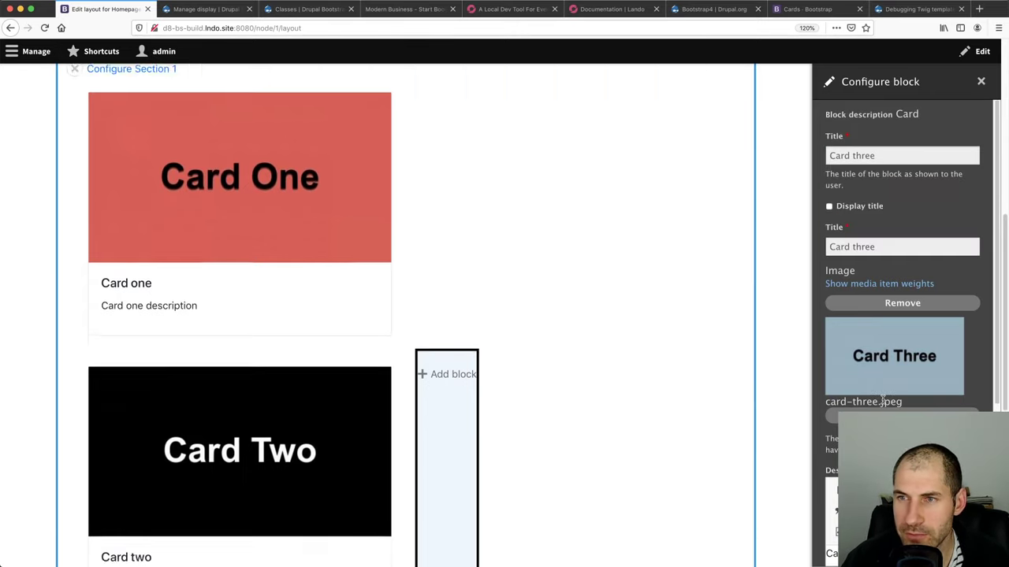
scroll(882, 401, down, 5)
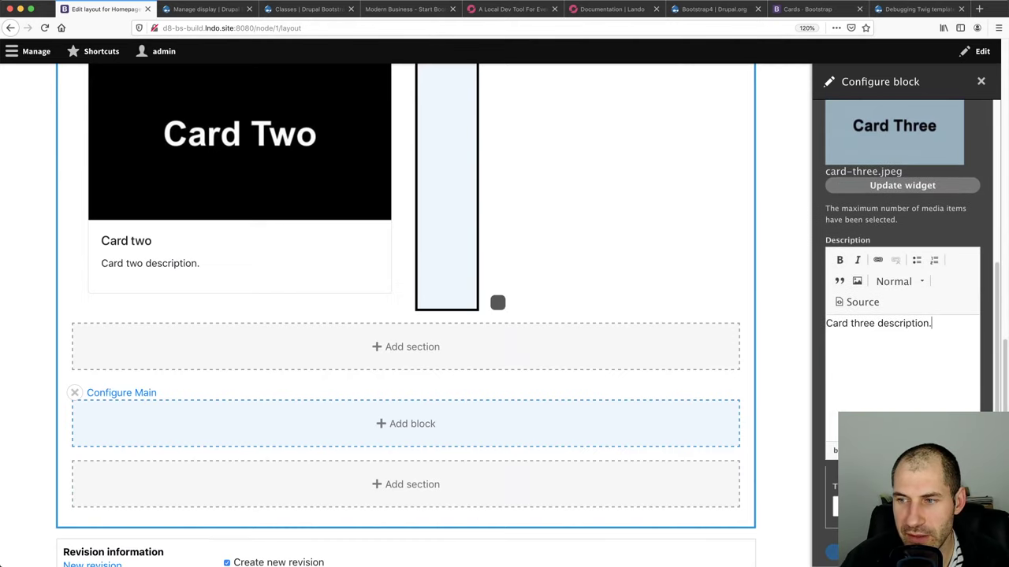
click(875, 505)
Review the saved homepage layout and start the inspector's element picker
scroll(433, 327, down, 4)
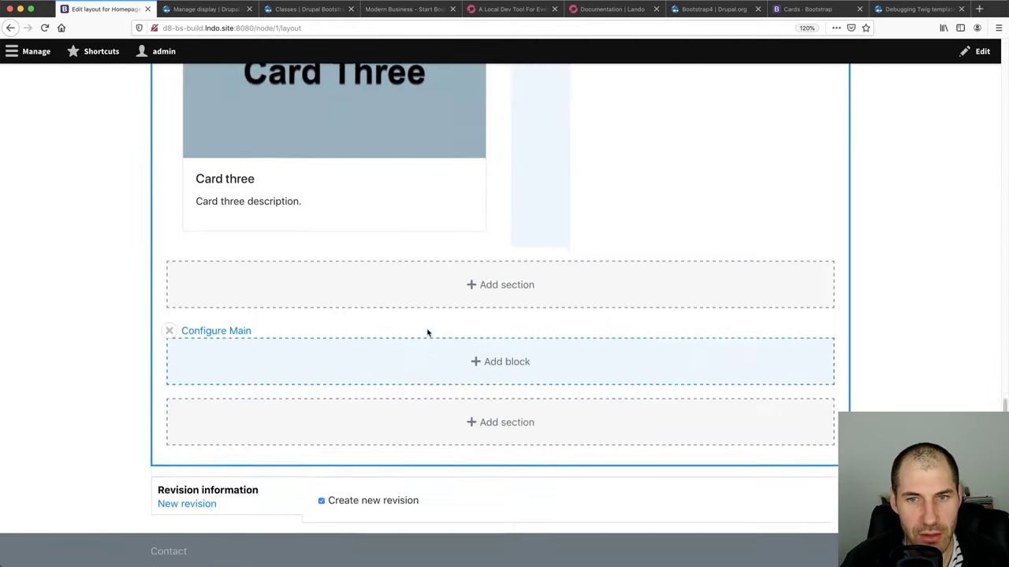
scroll(428, 331, up, 8)
scroll(426, 329, up, 3)
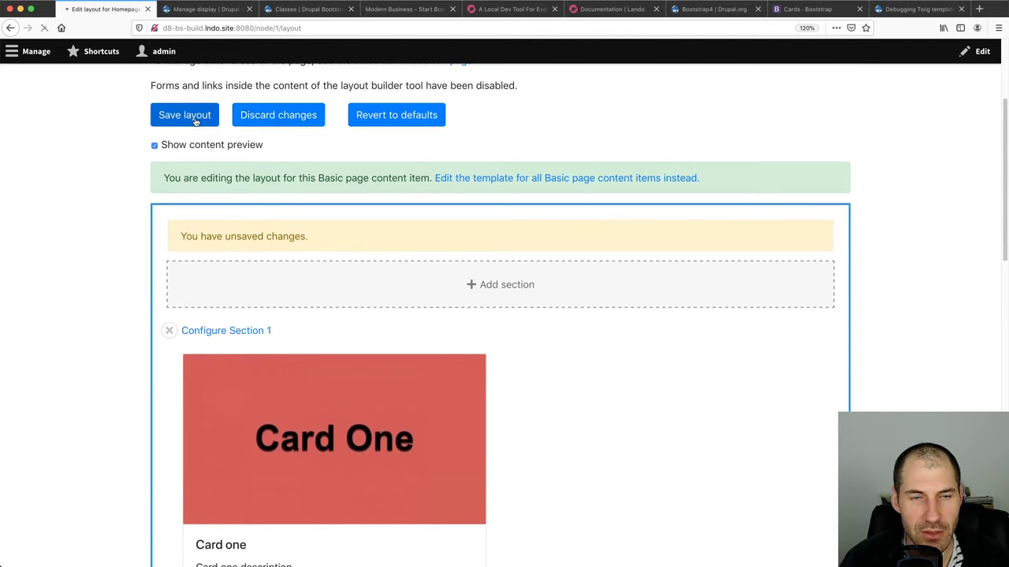
scroll(204, 237, down, 5)
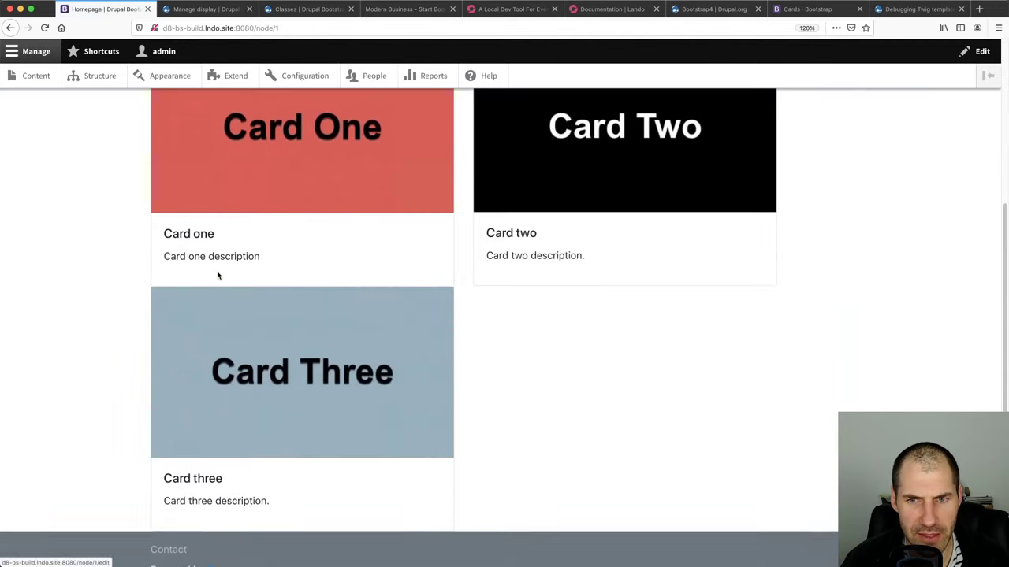
scroll(217, 273, up, 5)
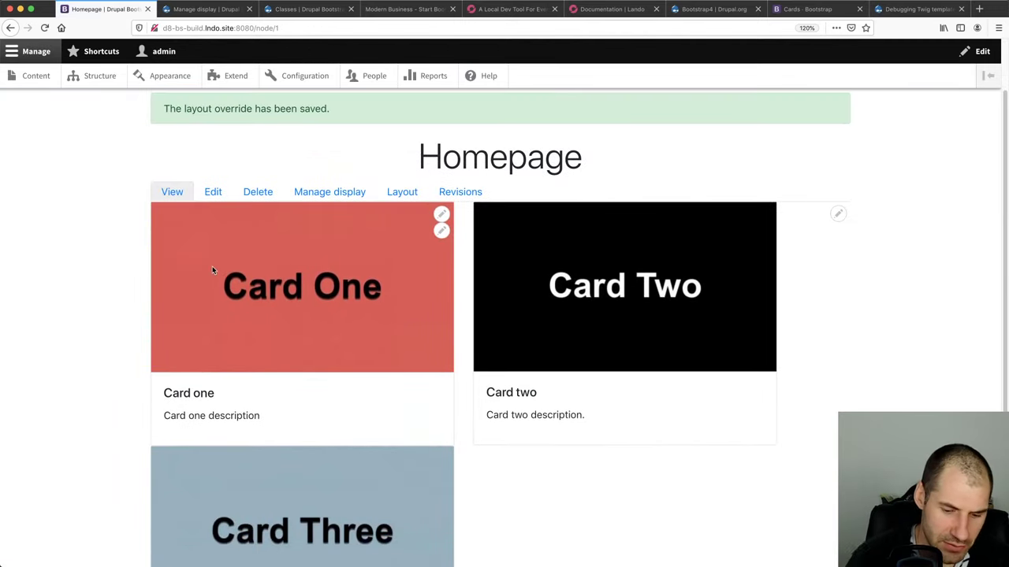
key(super+shift+c)
Select the Card Two block's markup in the Inspector and browse it
scroll(212, 266, down, 3)
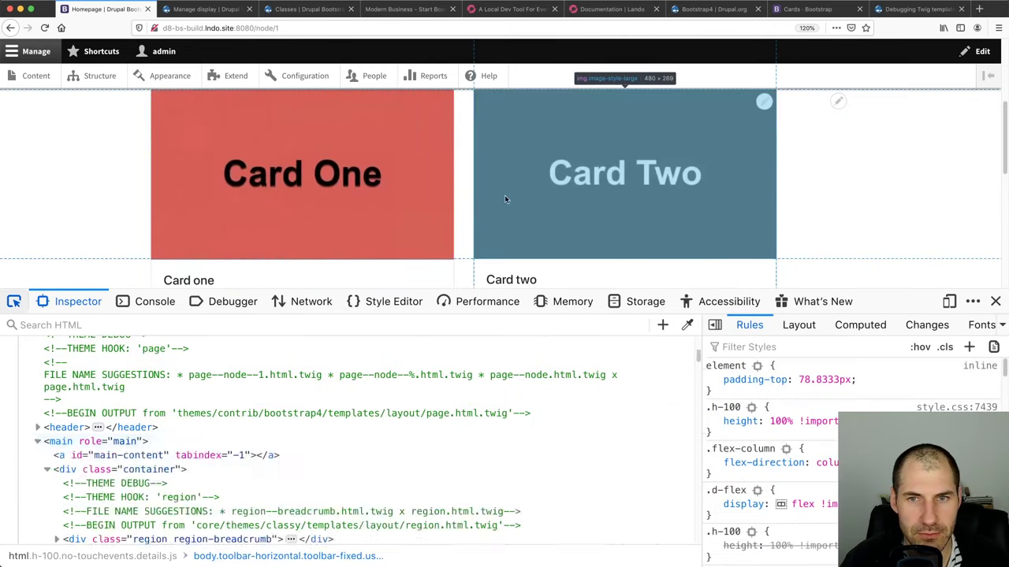
click(471, 203)
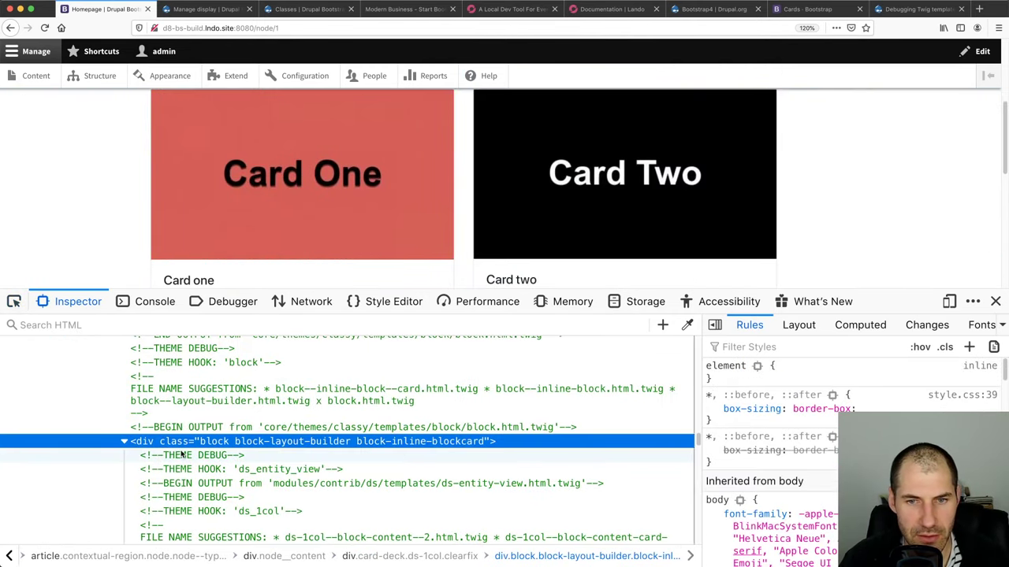
scroll(180, 452, up, 3)
scroll(169, 446, down, 3)
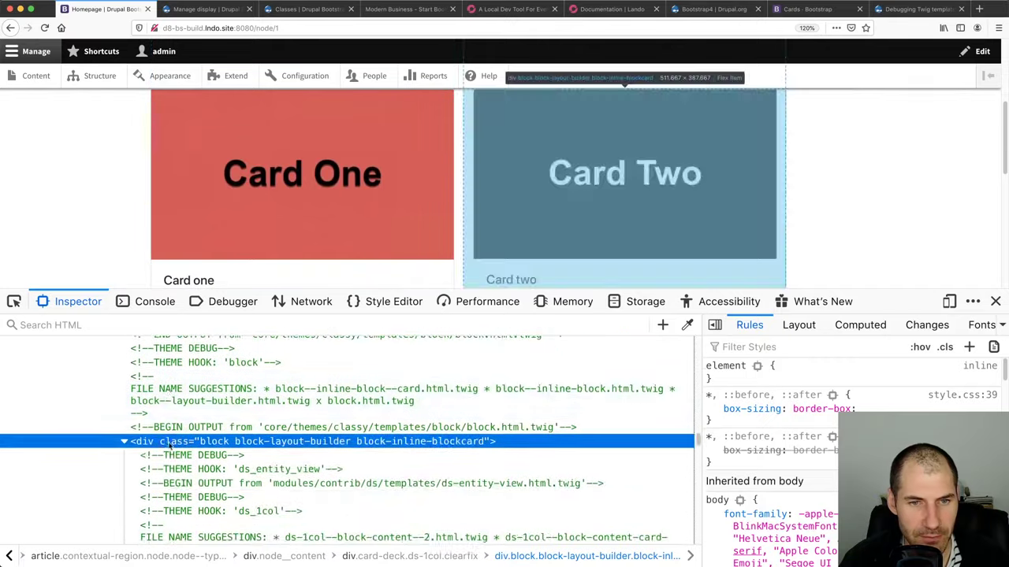
scroll(170, 446, down, 10)
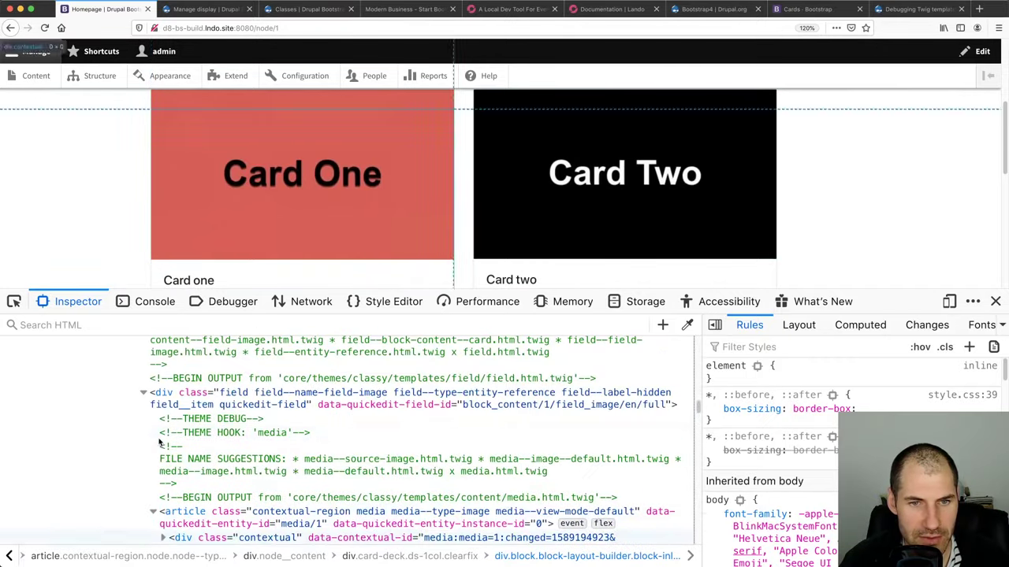
scroll(160, 443, down, 3)
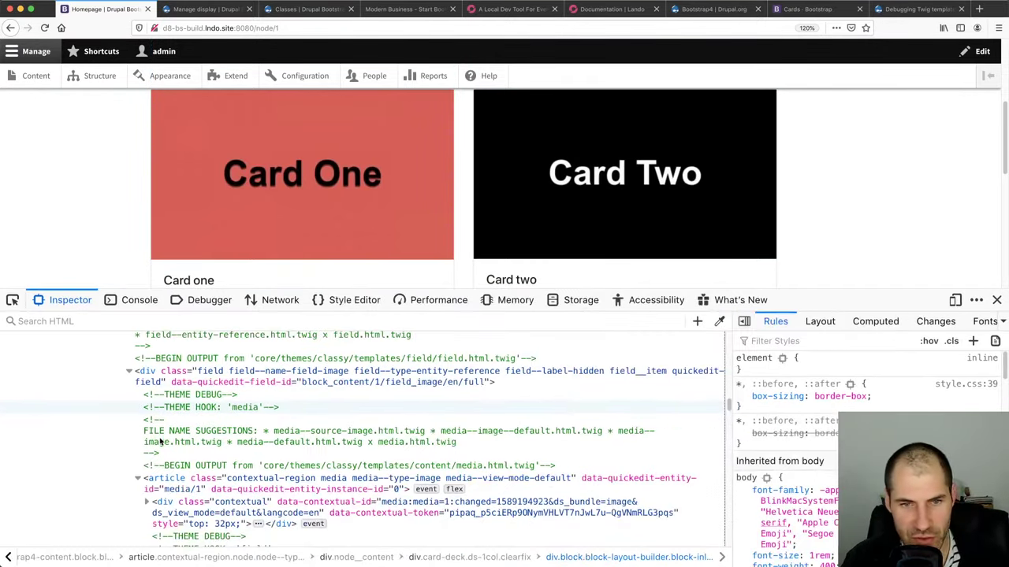
scroll(160, 443, up, 10)
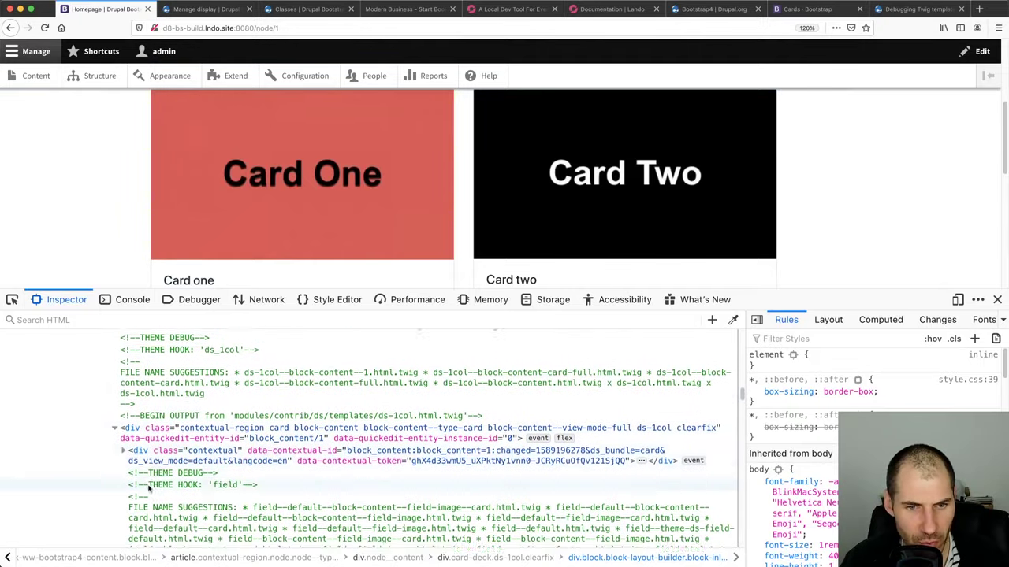
Pick Card One on the page, then collapse the Card One and Card Two block nodes
click(12, 300)
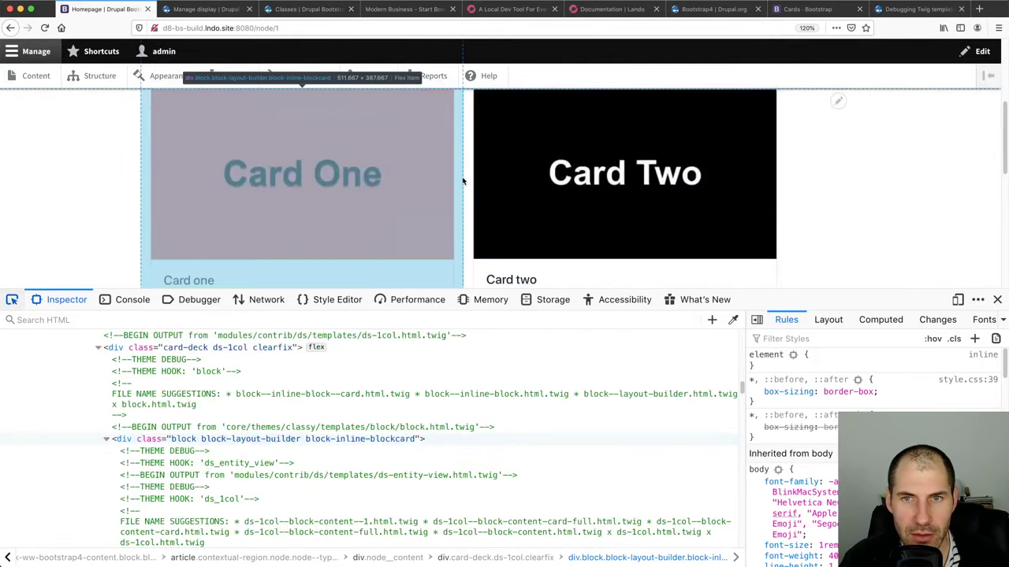
click(464, 175)
click(106, 439)
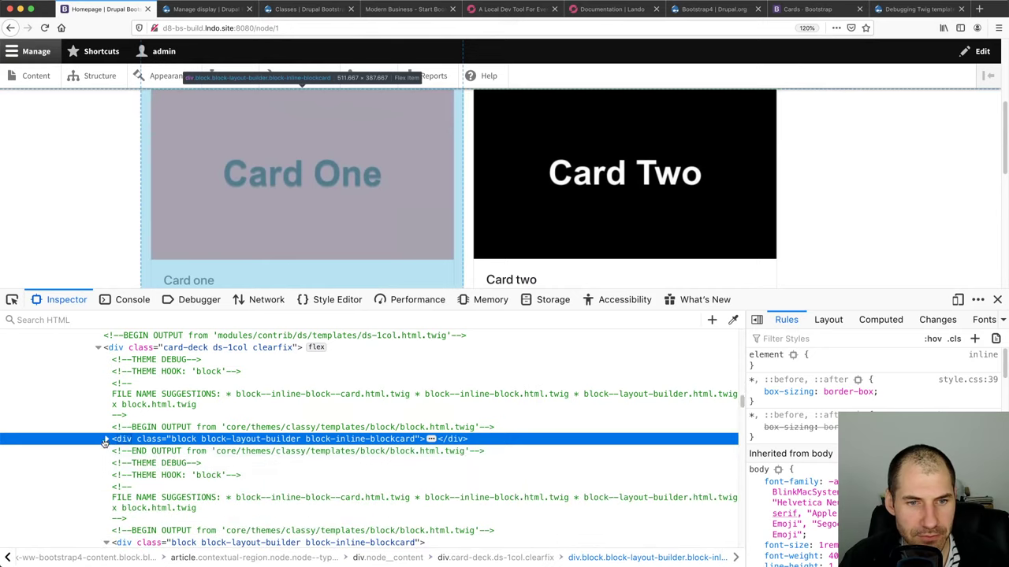
scroll(110, 469, down, 2)
scroll(110, 470, up, 3)
scroll(110, 469, down, 3)
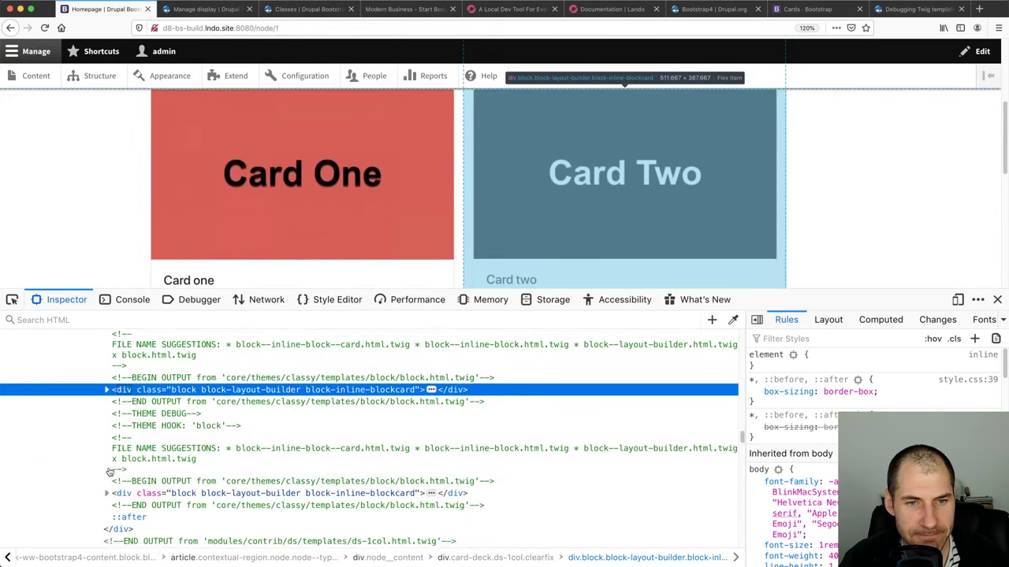
click(107, 473)
scroll(157, 474, up, 3)
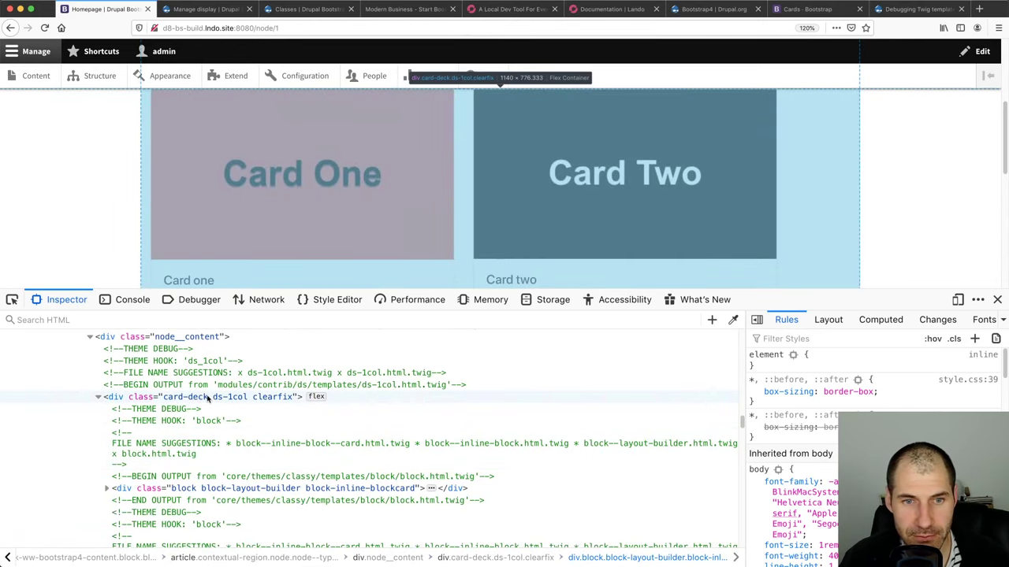
Expand the first block-layout-builder wrapper inside the card-deck container
click(207, 398)
click(183, 489)
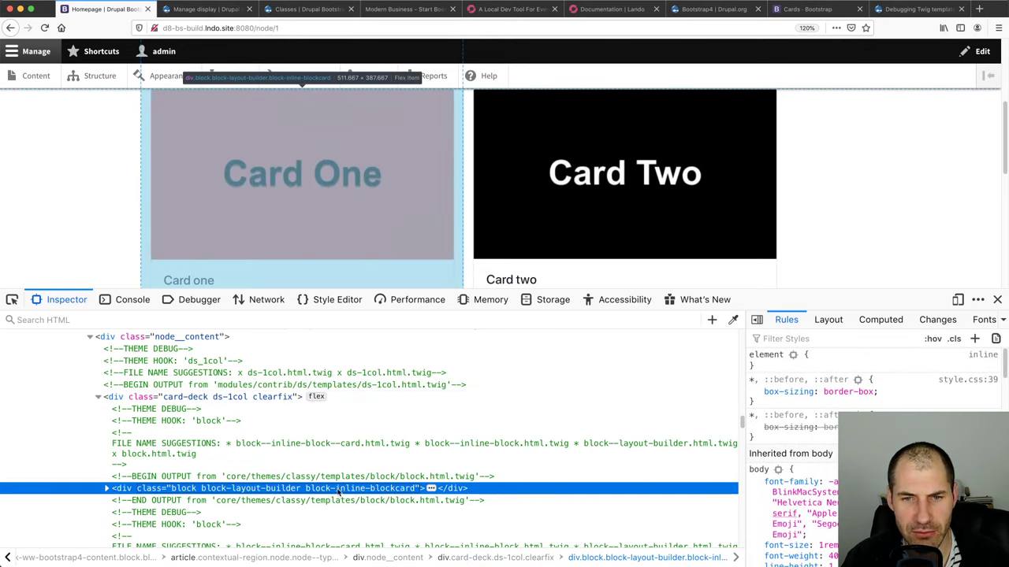
click(105, 489)
scroll(105, 489, down, 3)
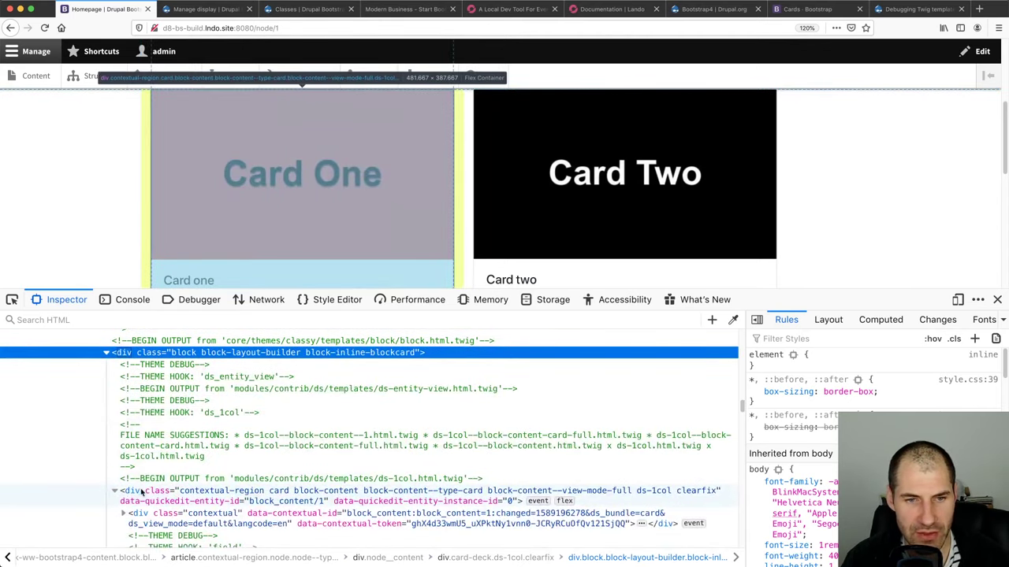
Drag the Card One and Card Two divs out of their block wrappers
click(122, 491)
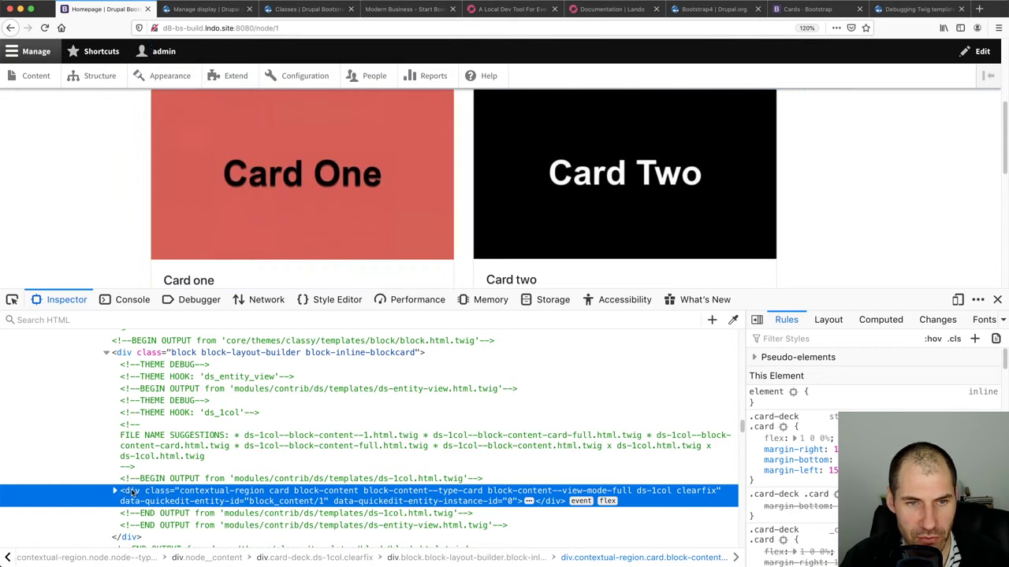
drag(134, 491, 134, 356)
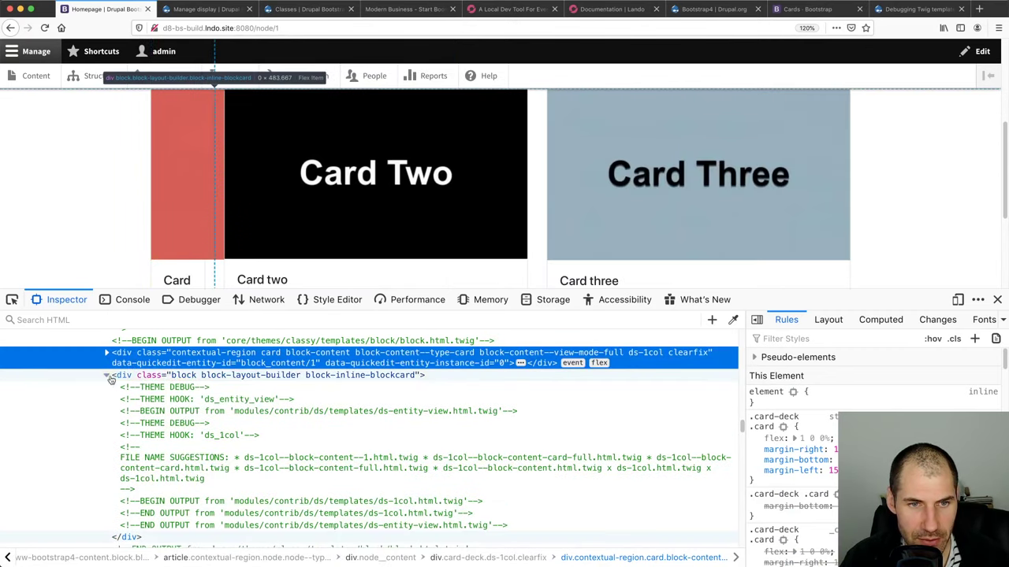
click(108, 377)
click(107, 479)
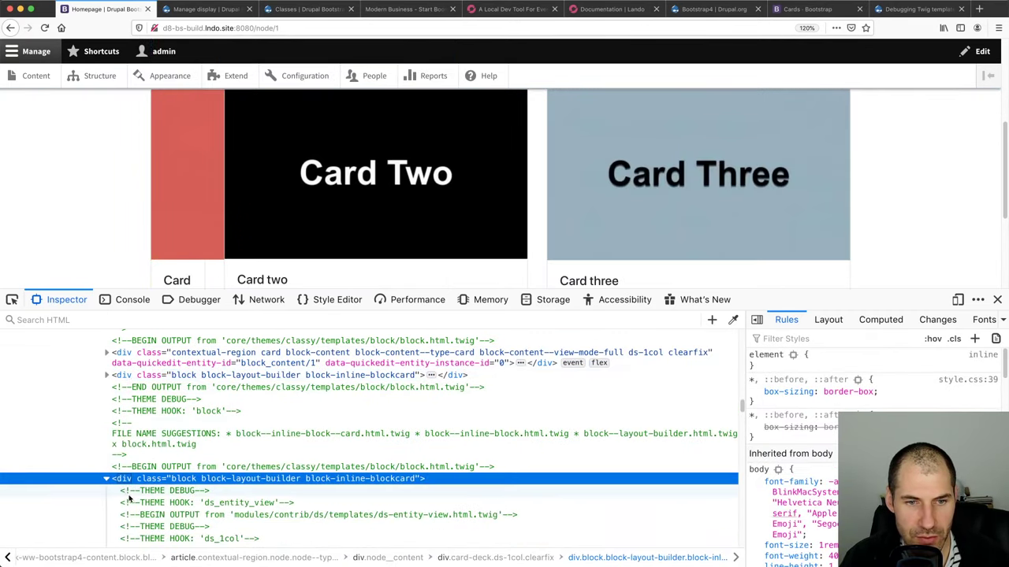
scroll(130, 502, down, 2)
drag(134, 543, 136, 517)
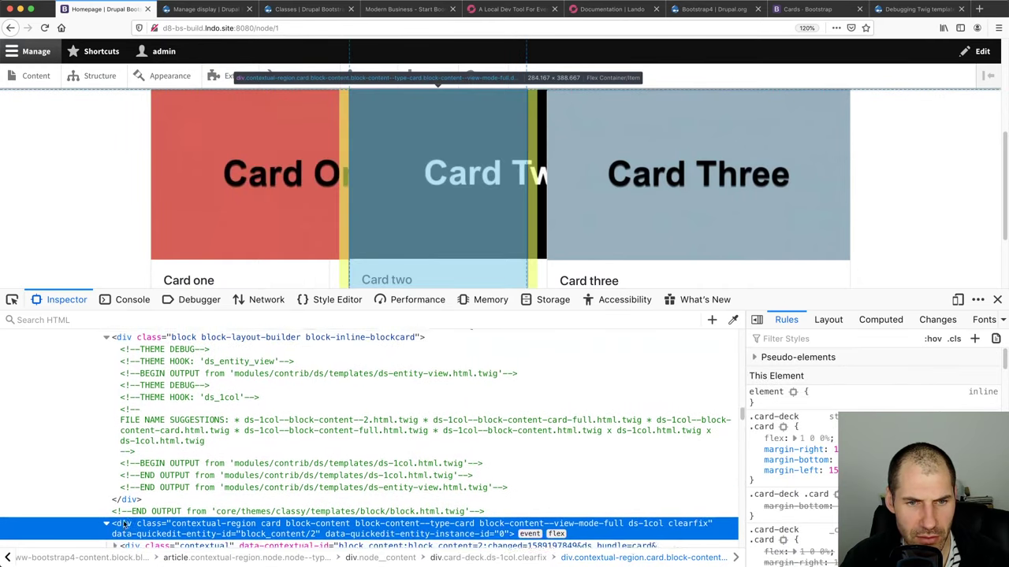
scroll(130, 473, down, 5)
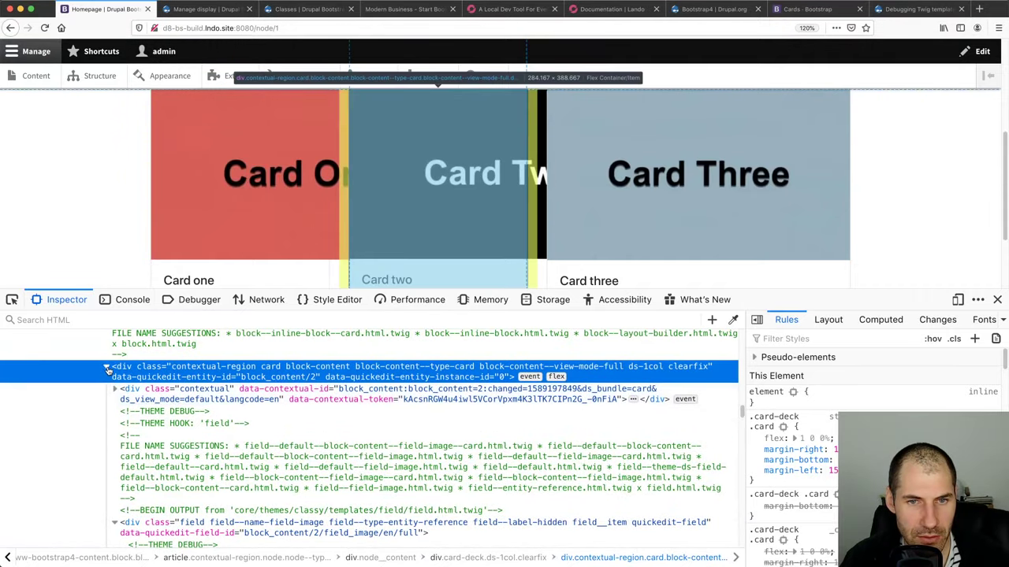
click(108, 369)
Check the emptied Card Two wrapper and drag the Card Three div out of its wrapper
click(108, 402)
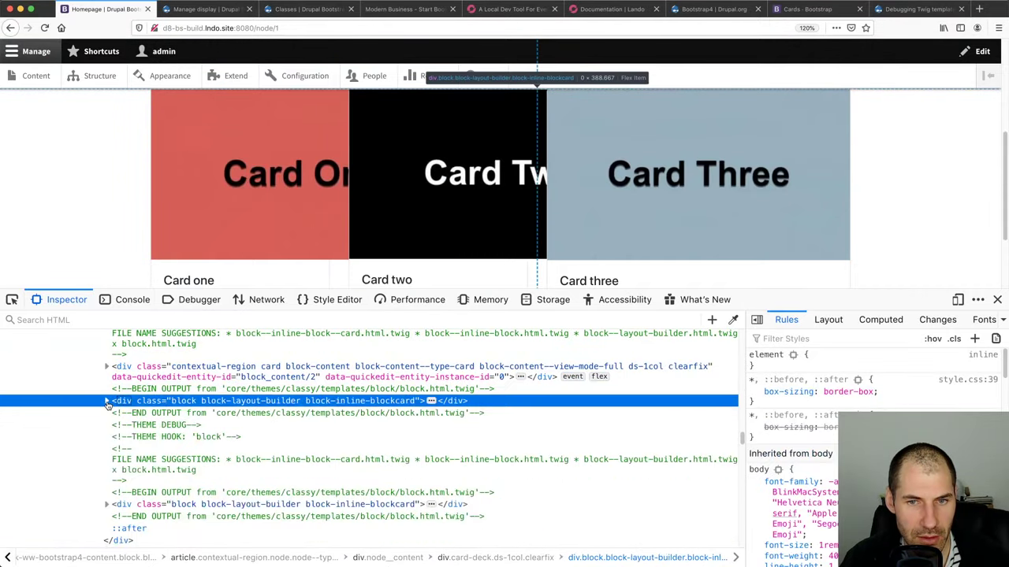
click(108, 402)
click(108, 402)
scroll(118, 426, down, 2)
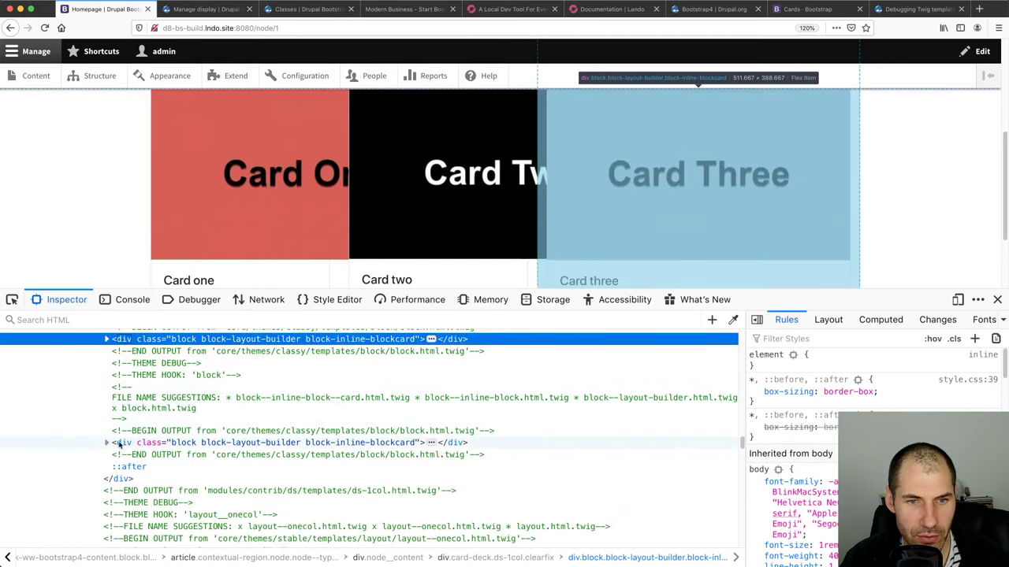
click(120, 444)
key(Right)
scroll(126, 441, down, 2)
click(131, 446)
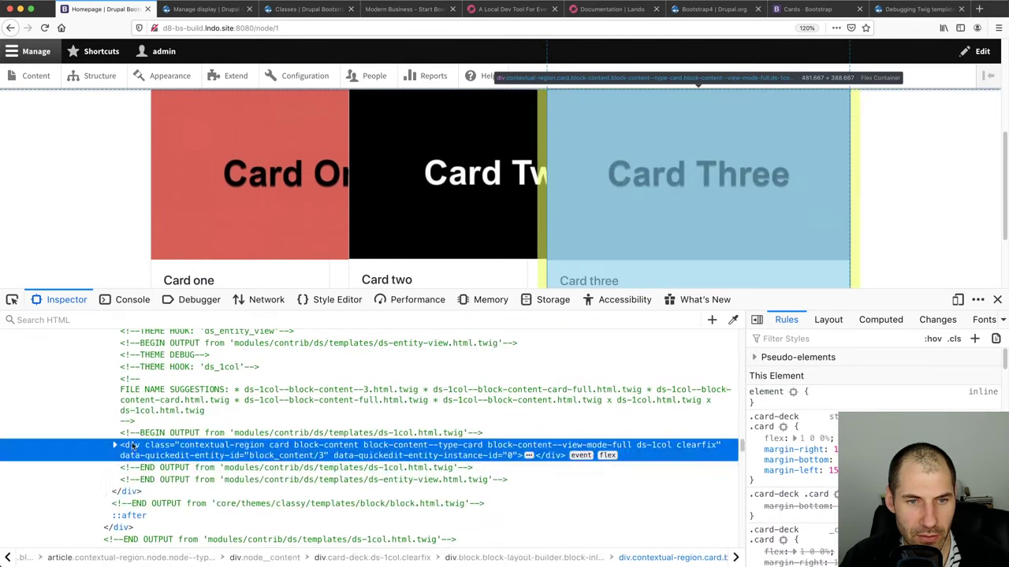
drag(131, 445, 132, 413)
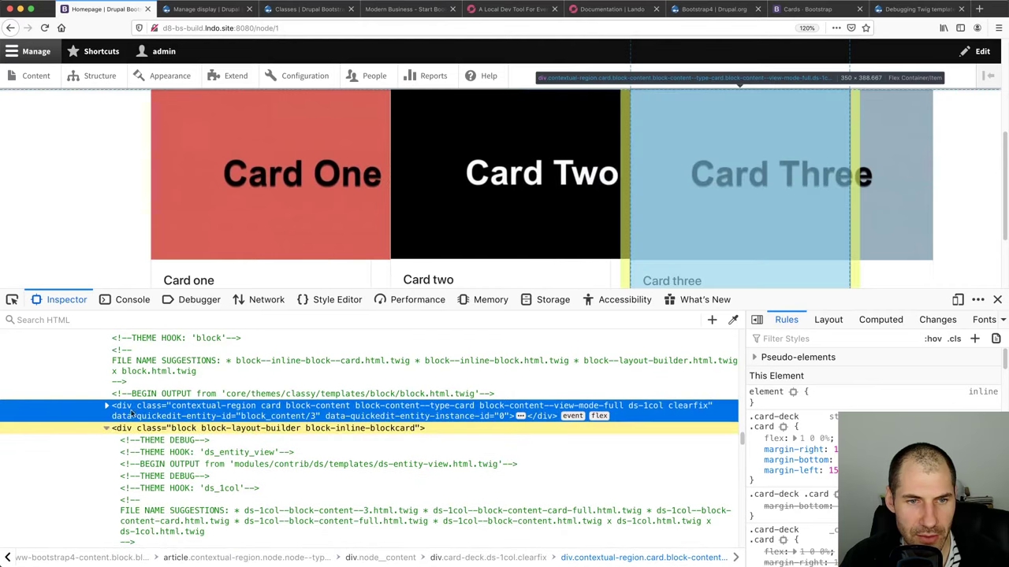
Delete the empty blockcard wrapper nodes with Delete Node, undoing and deleting again
click(107, 428)
right_click(131, 430)
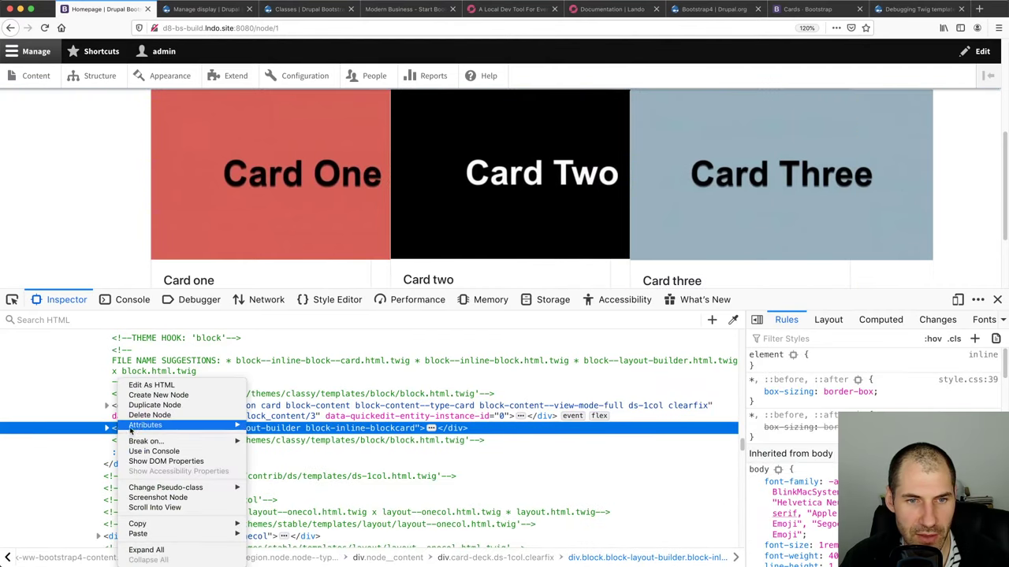
click(145, 414)
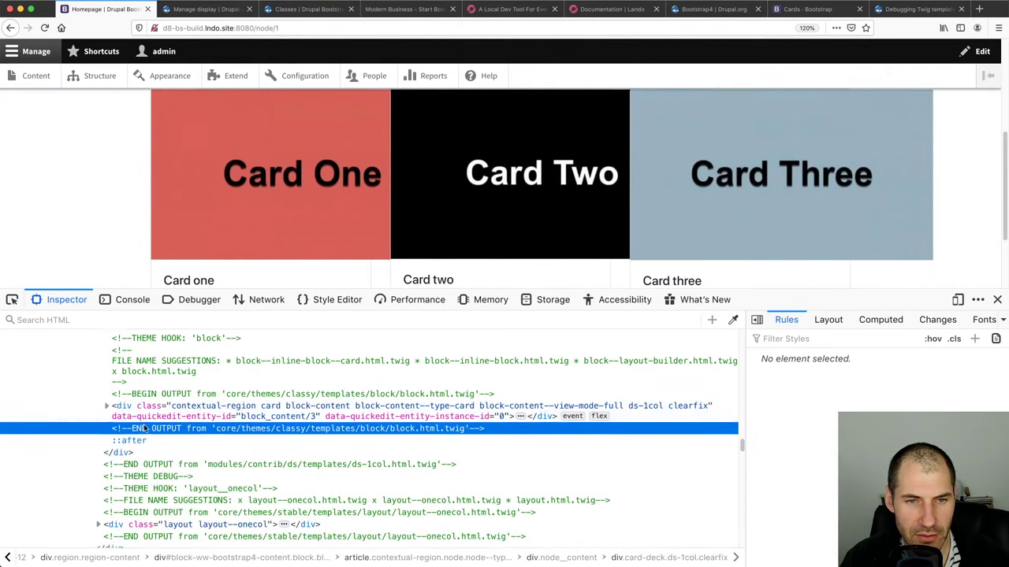
key(ctrl+z)
right_click(141, 450)
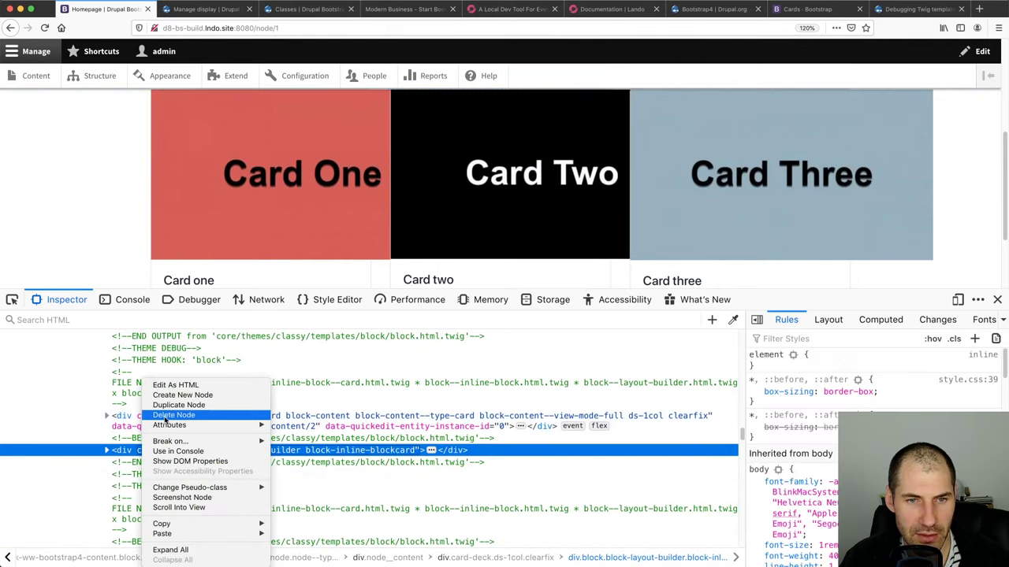
click(167, 417)
key(ctrl+z)
scroll(236, 442, up, 3)
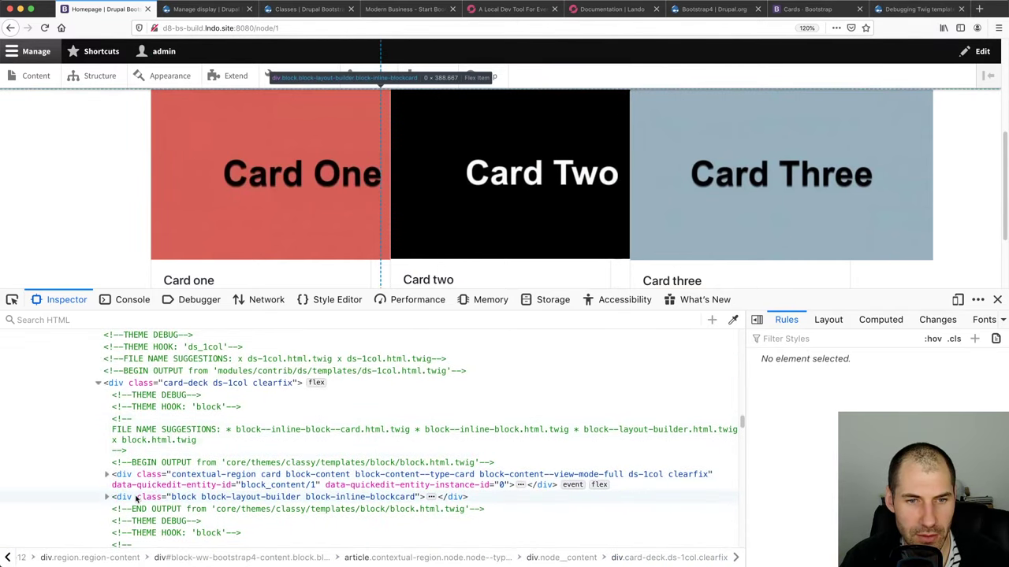
right_click(135, 498)
click(157, 415)
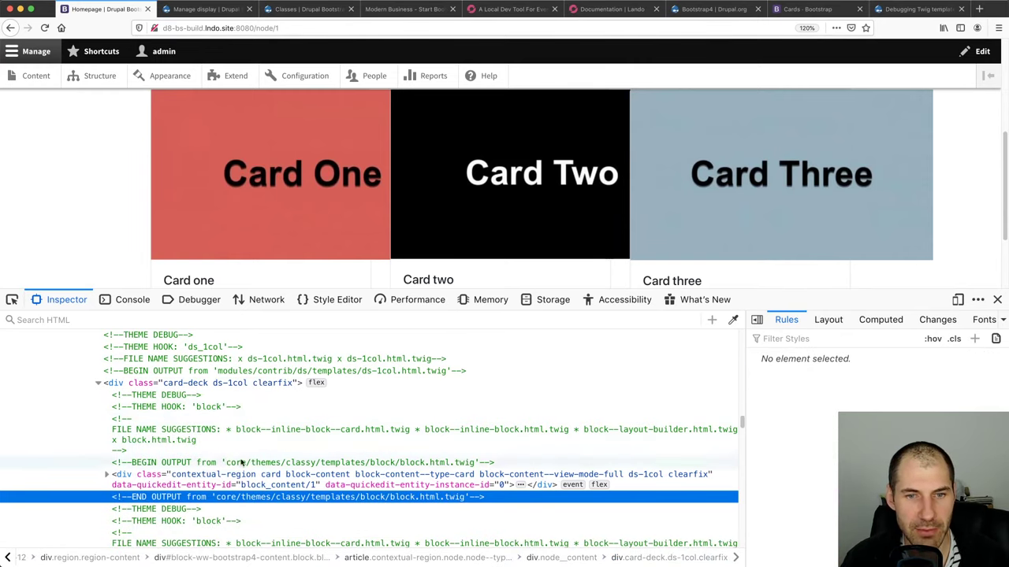
Open the Bootstrap Cards documentation address in a new tab
click(807, 12)
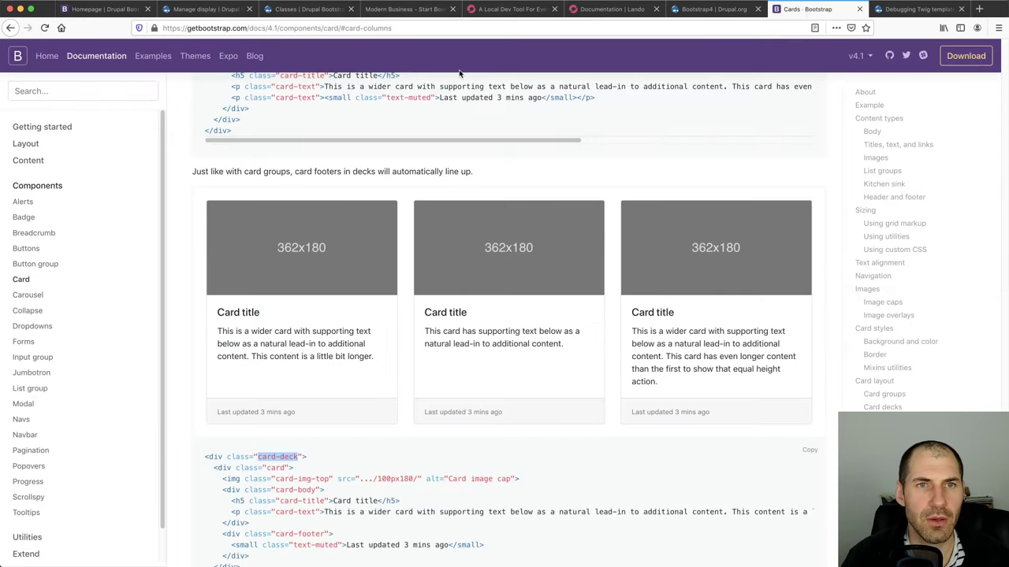
click(83, 92)
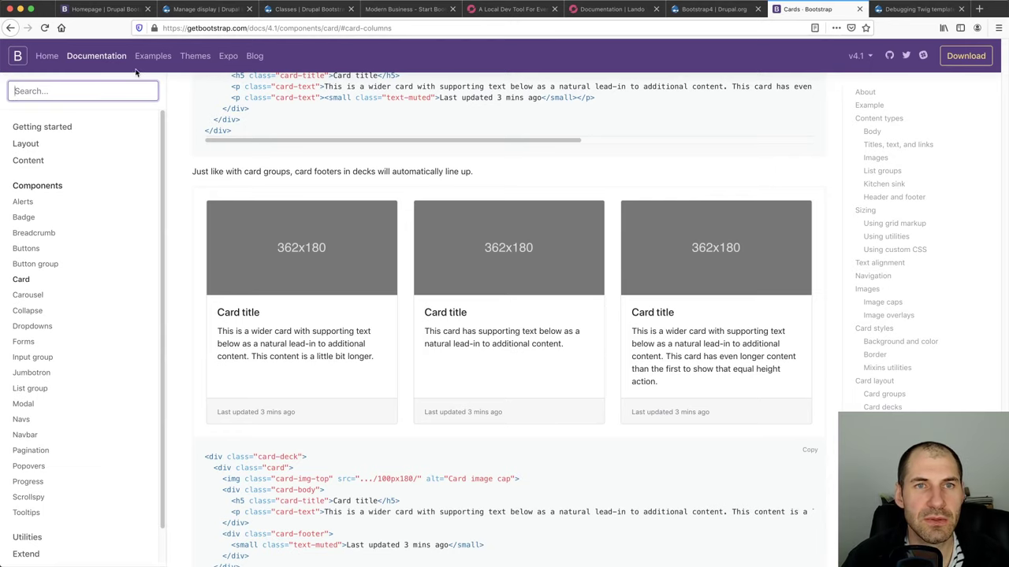
click(213, 27)
key(super+c)
key(super+t)
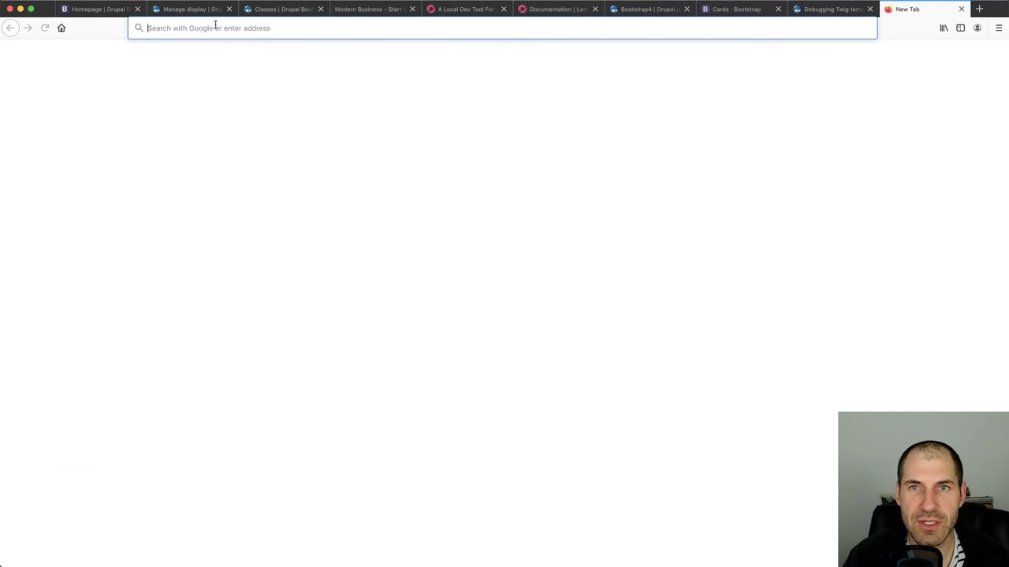
key(super+v)
key(Return)
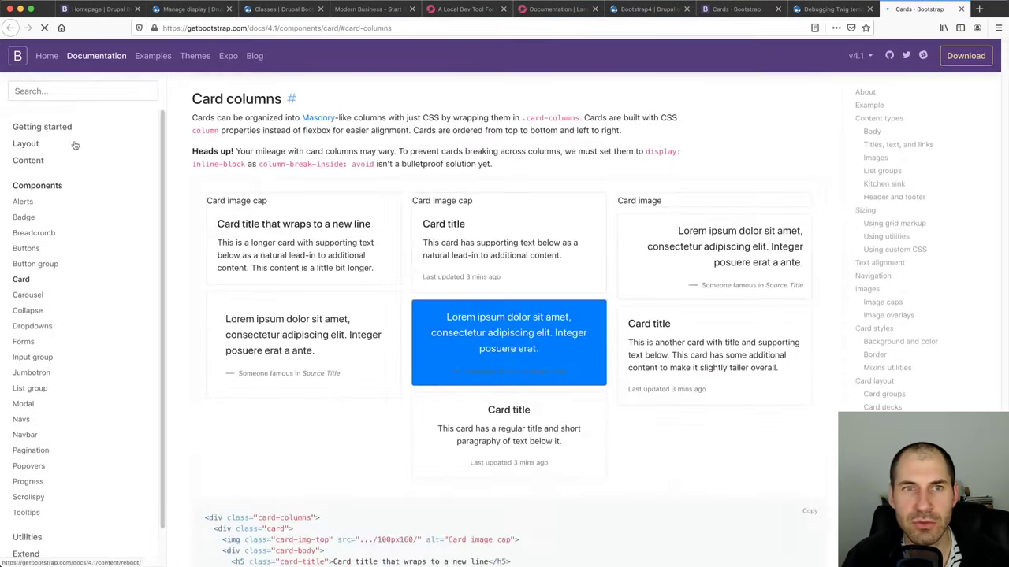
Search the docs for 'res', read Responsive images, then return to the Drupal tab
click(46, 92)
text(r)
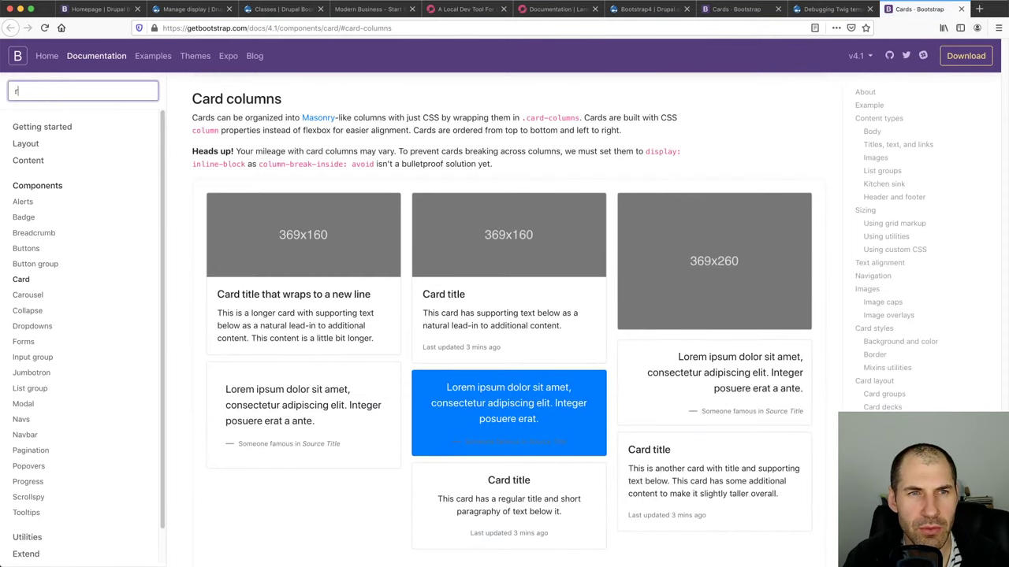
text(es)
key(Return)
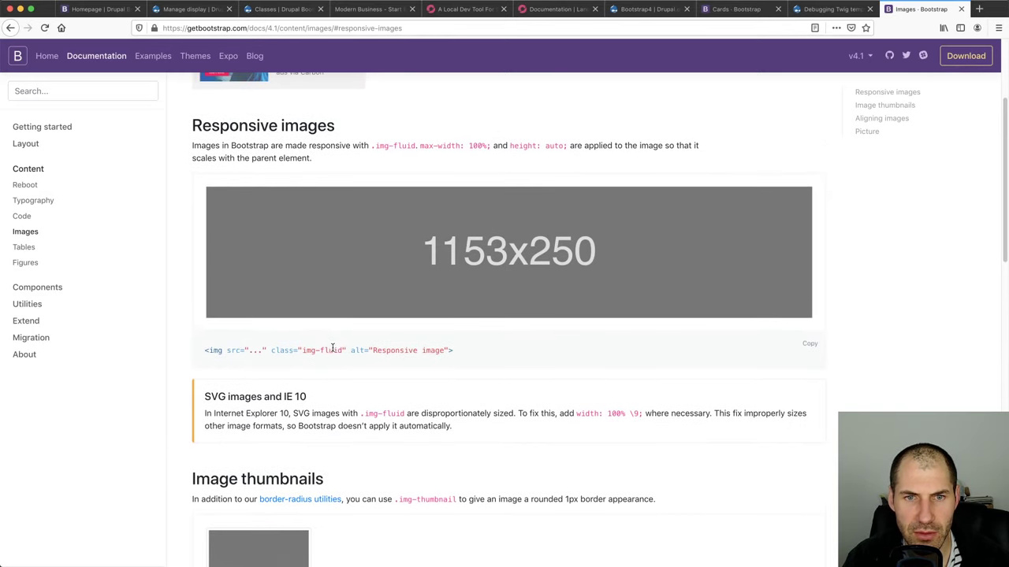
scroll(341, 352, up, 3)
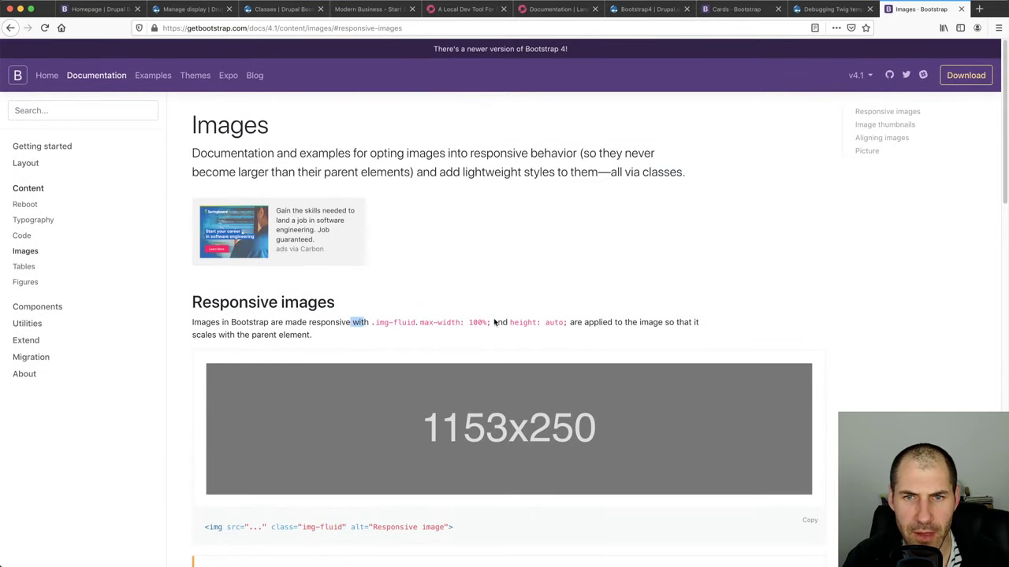
scroll(345, 505, down, 1)
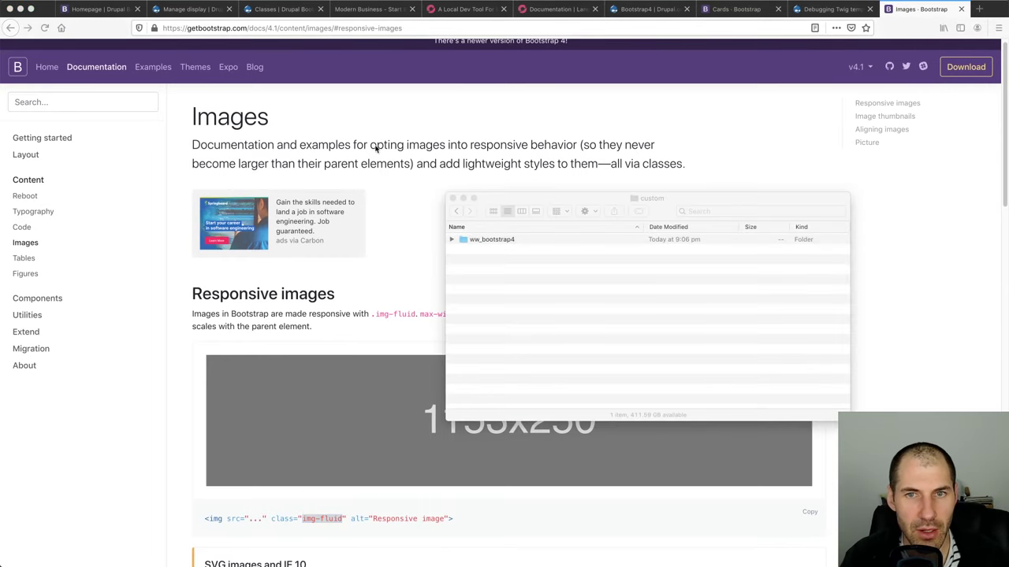
key(super+1)
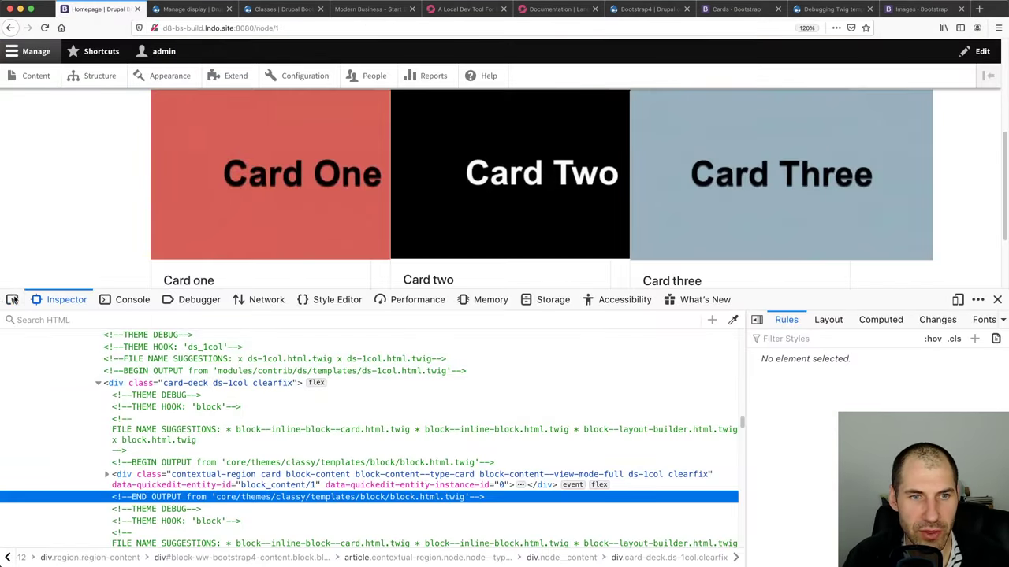
Append the img-fluid class to the Card One and Card Two images
click(12, 299)
click(341, 180)
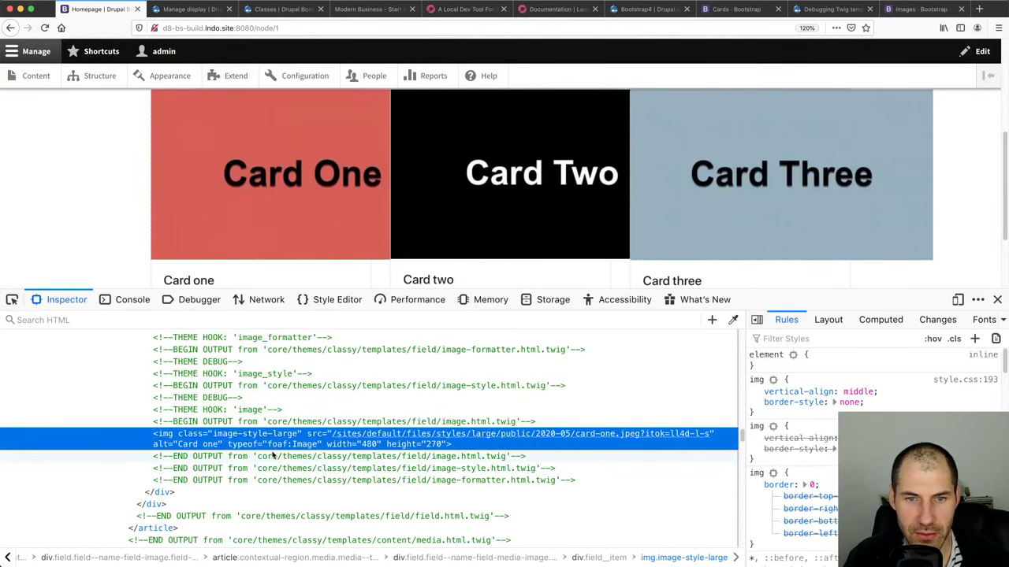
double_click(244, 435)
text(img-fluid)
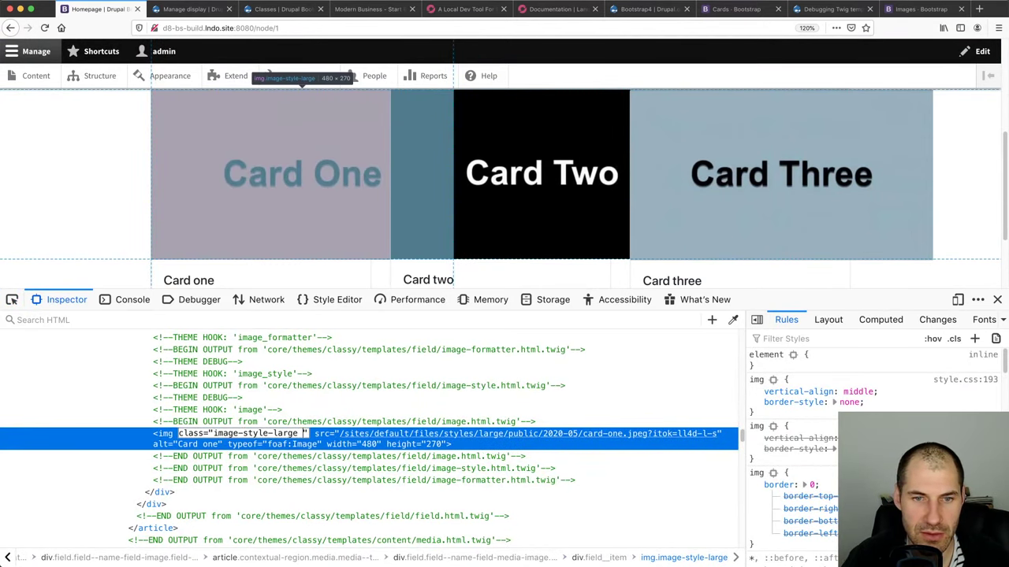
key(Return)
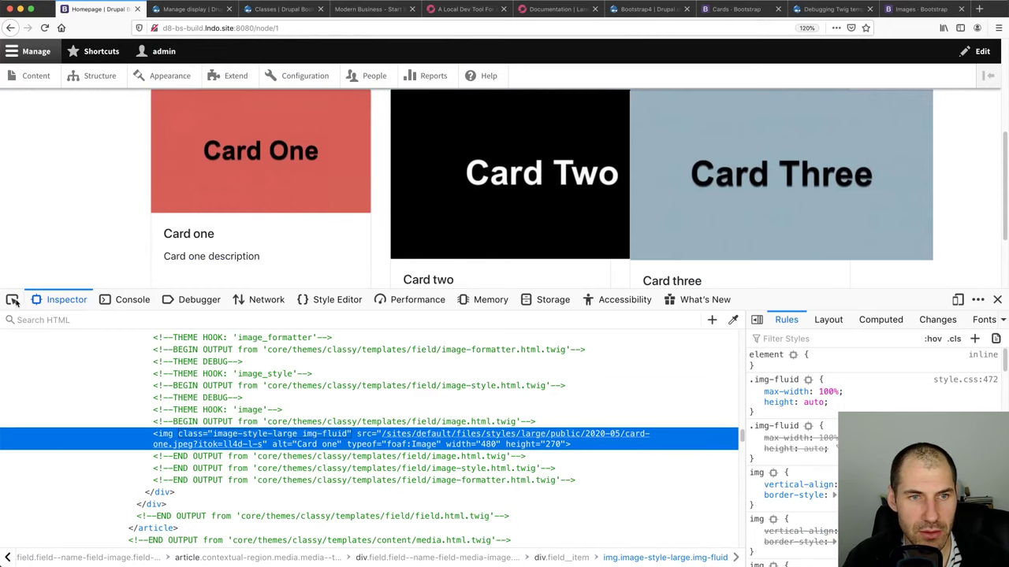
click(13, 299)
click(462, 218)
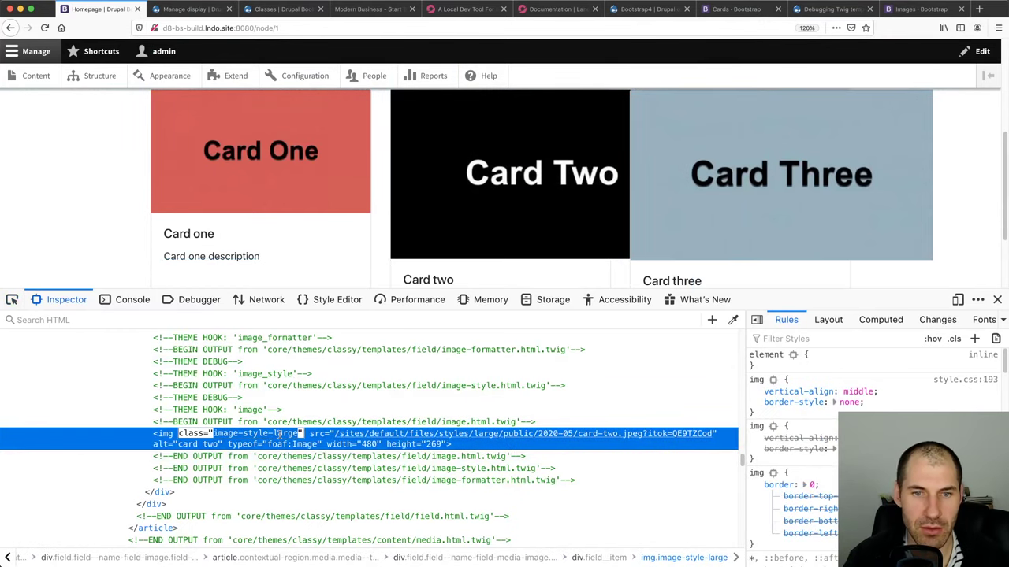
text(img-fluid)
key(Return)
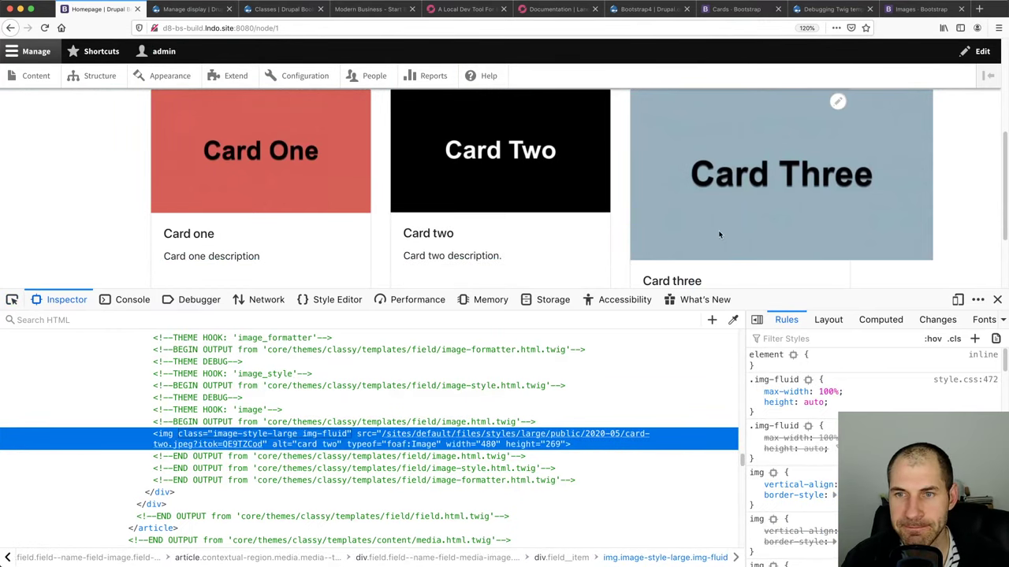
Append img-fluid to the Card Three image's class and close the developer tools
click(13, 301)
click(738, 232)
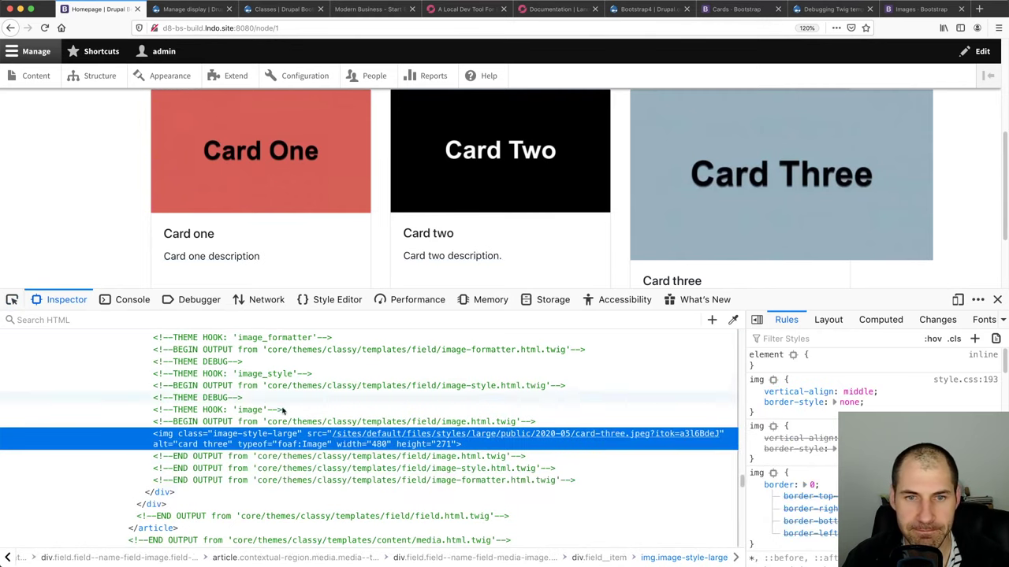
double_click(278, 434)
key(Right)
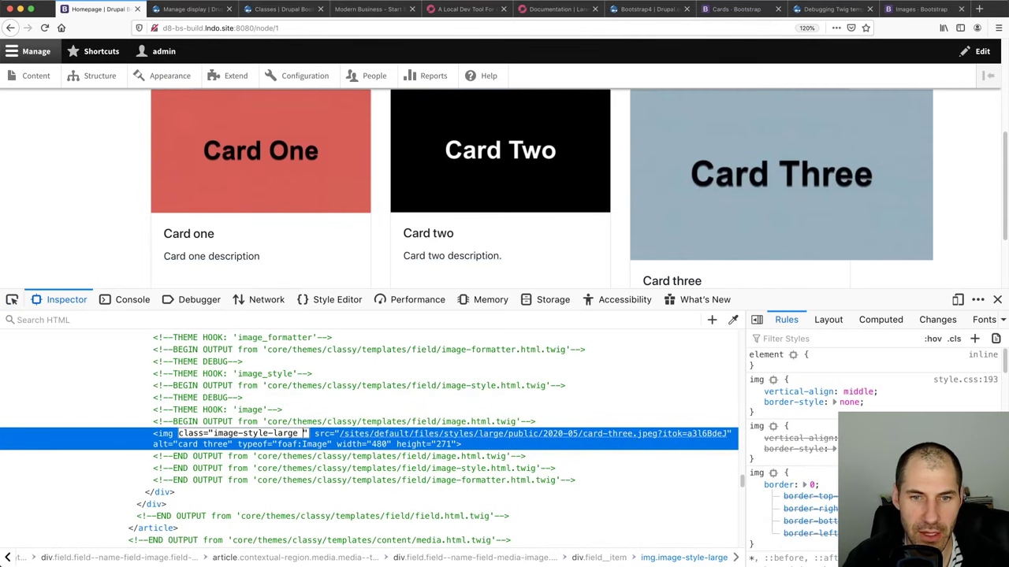
text(img-fluid)
key(Return)
click(997, 300)
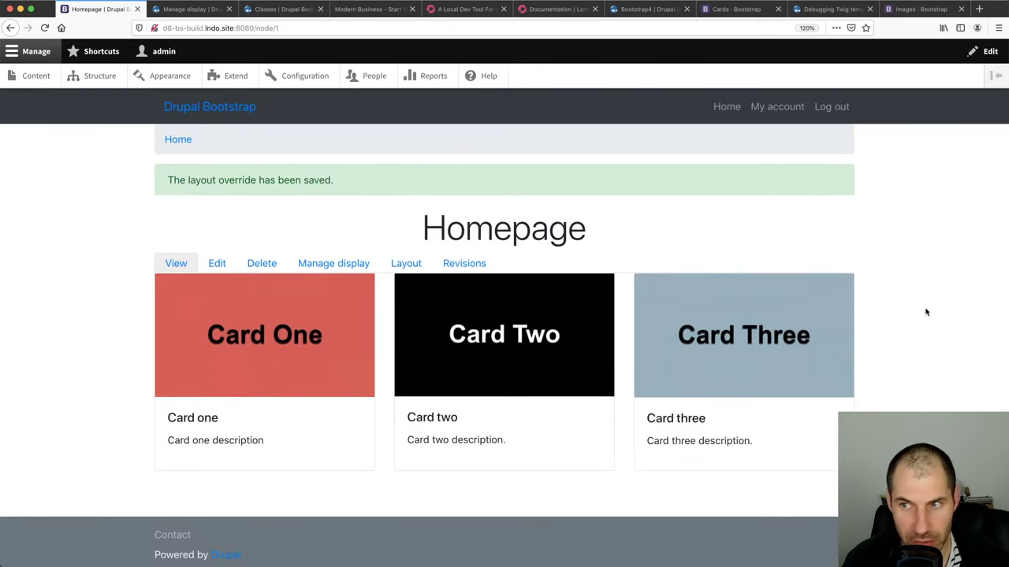
Test the cards at narrow window widths, restore full width, and reload the homepage
drag(1006, 299, 507, 357)
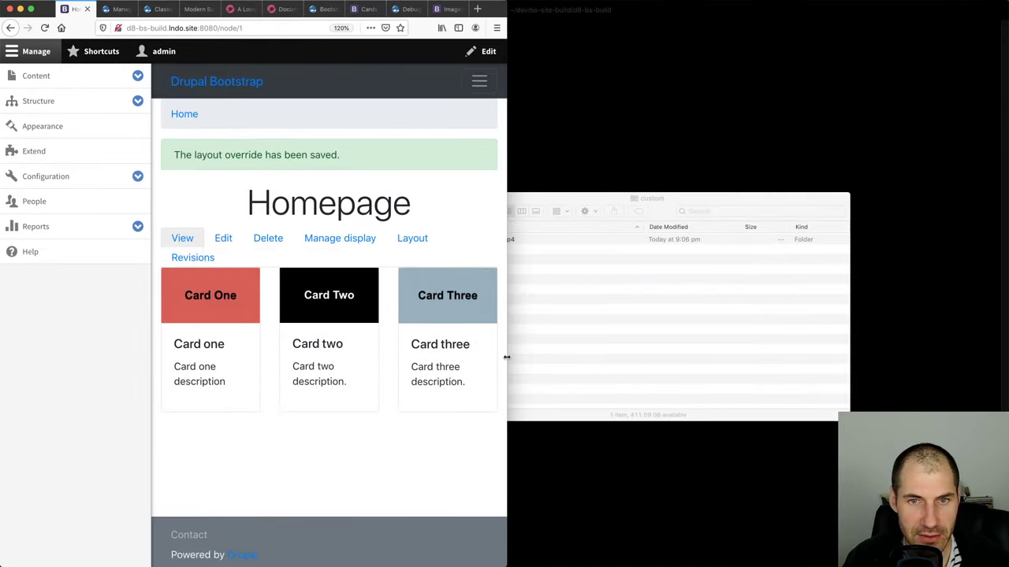
click(36, 52)
drag(506, 313, 997, 340)
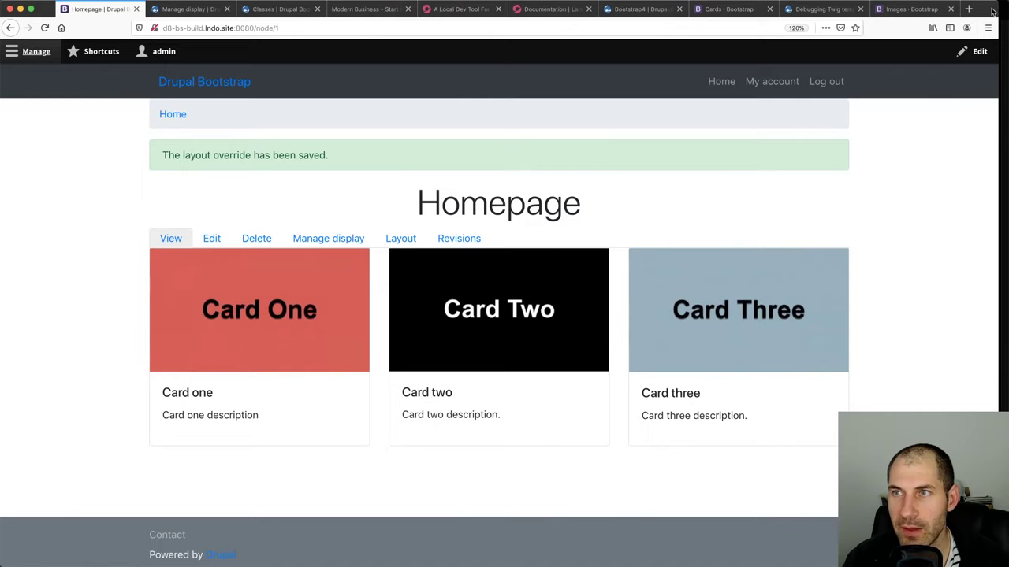
double_click(992, 11)
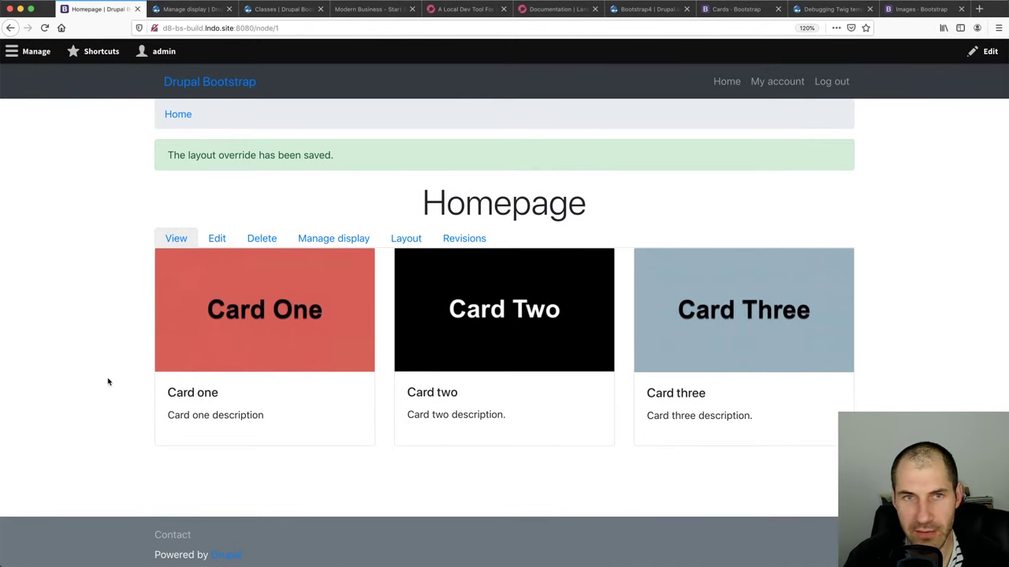
key(super+r)
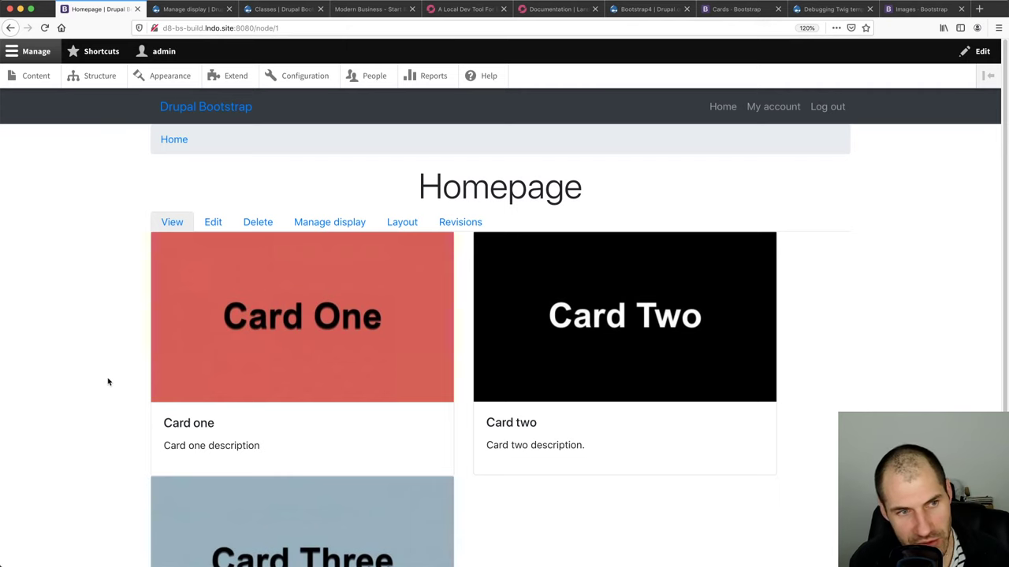
Inspect the Card One image's markup in the page inspector
key(super+alt+i)
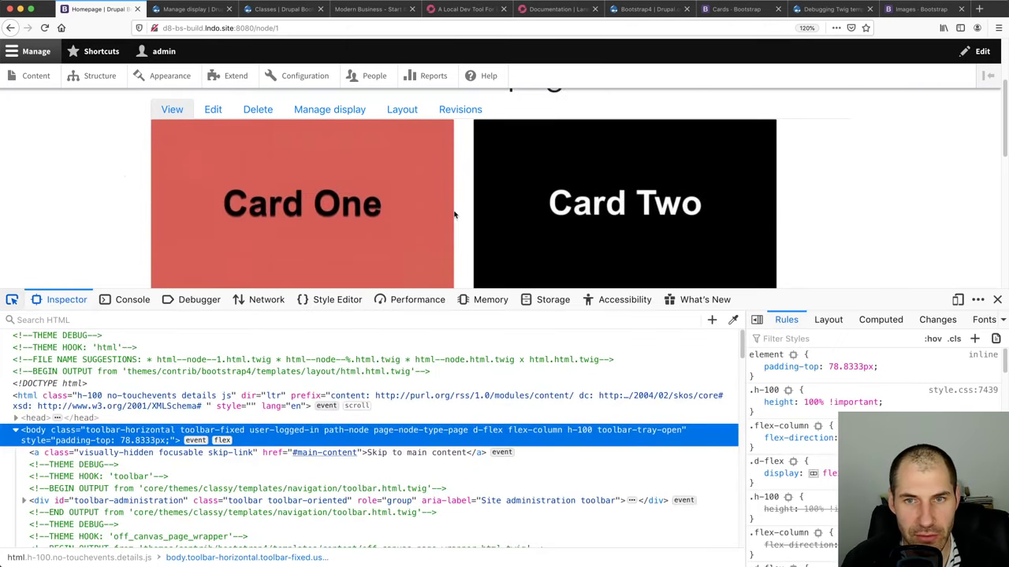
click(13, 302)
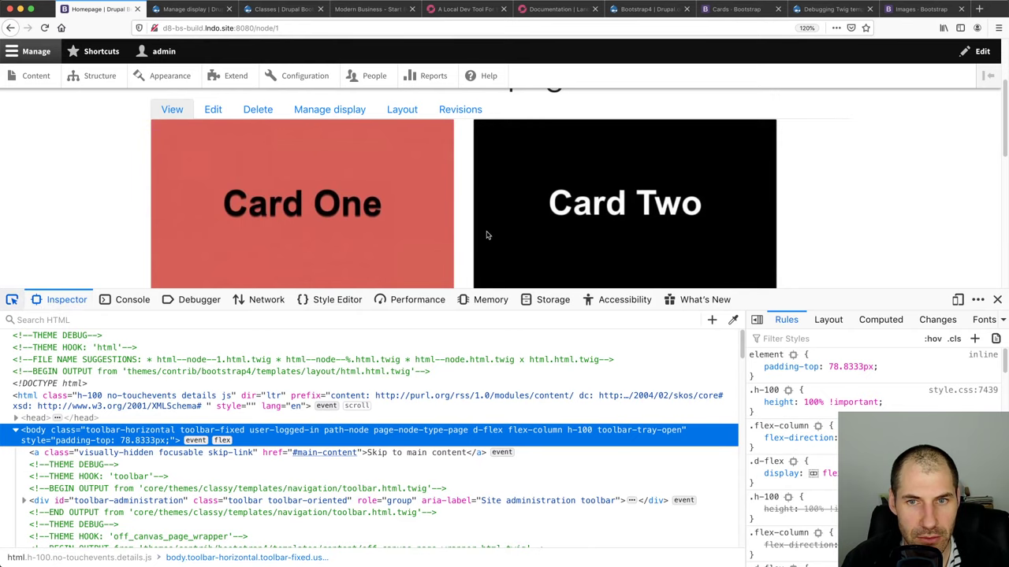
click(78, 465)
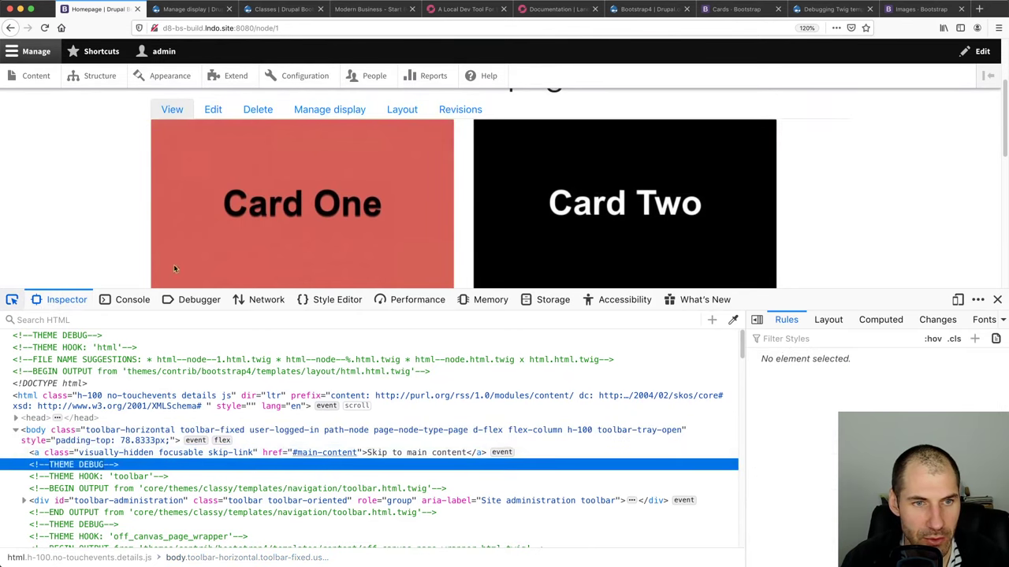
right_click(313, 228)
click(339, 320)
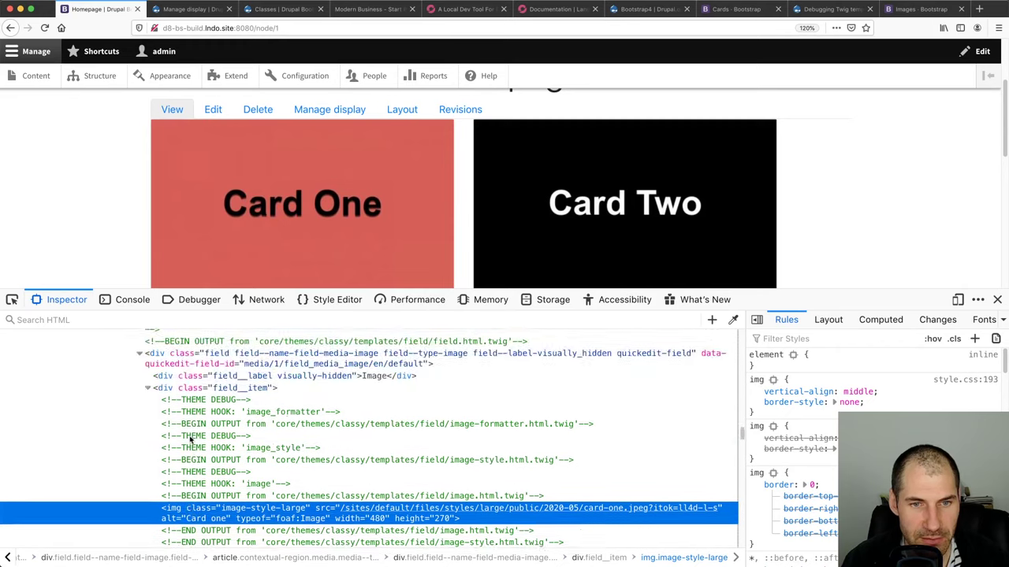
scroll(190, 441, up, 4)
scroll(207, 402, up, 5)
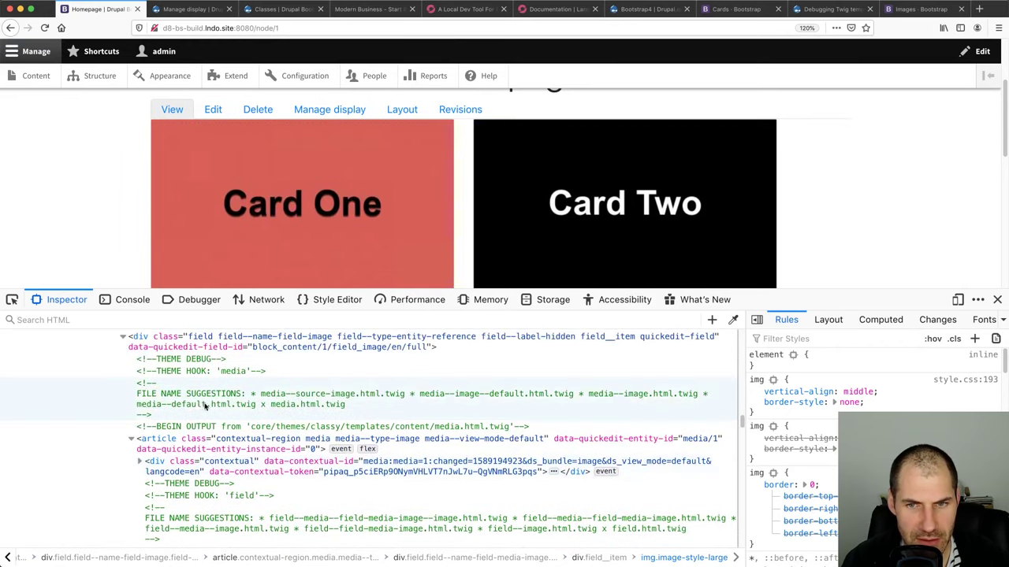
scroll(229, 351, up, 3)
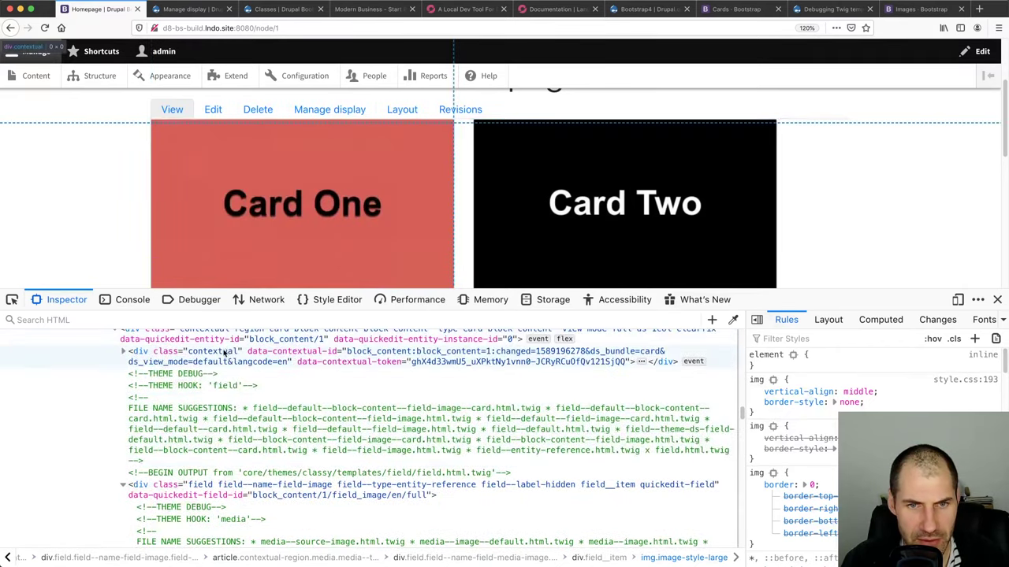
Select Card One's block wrapper div and read its file name suggestions comment
click(175, 378)
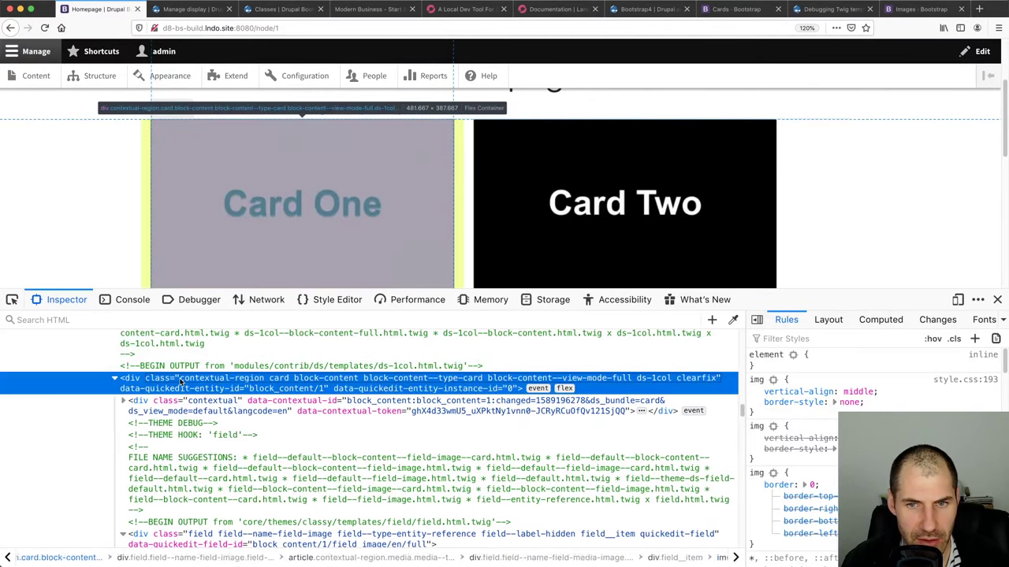
click(114, 379)
scroll(158, 394, up, 2)
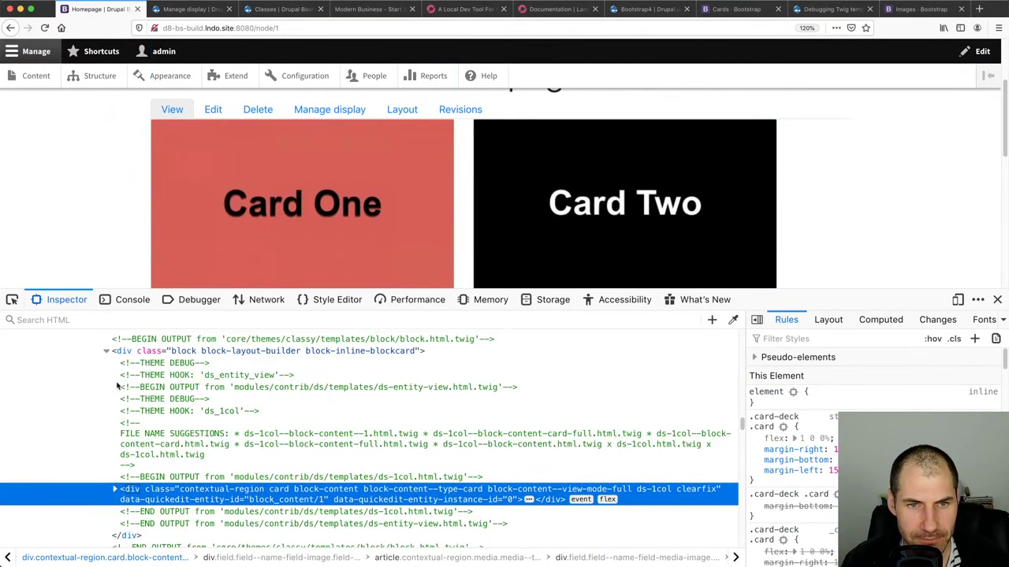
click(221, 376)
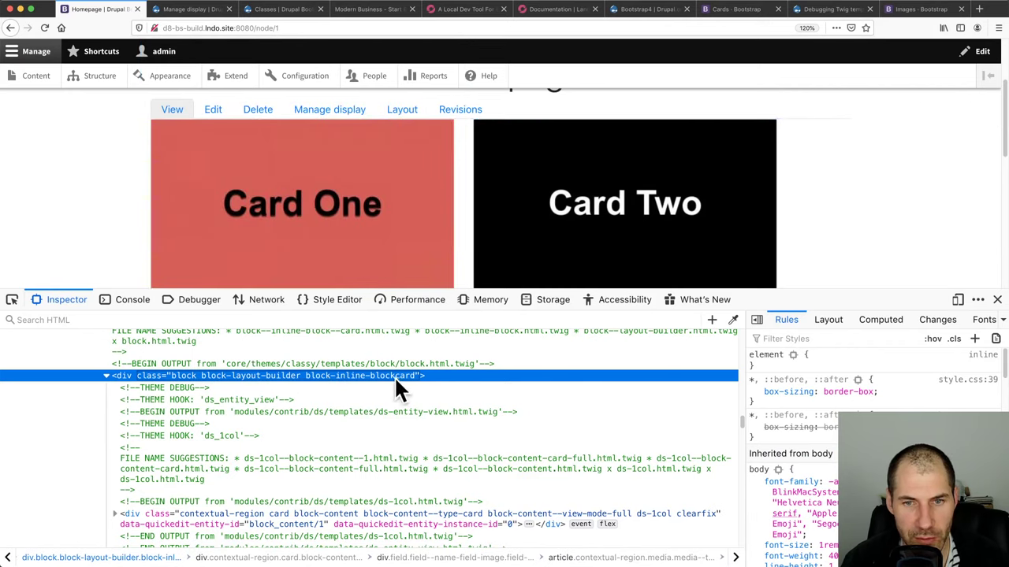
scroll(397, 379, up, 2)
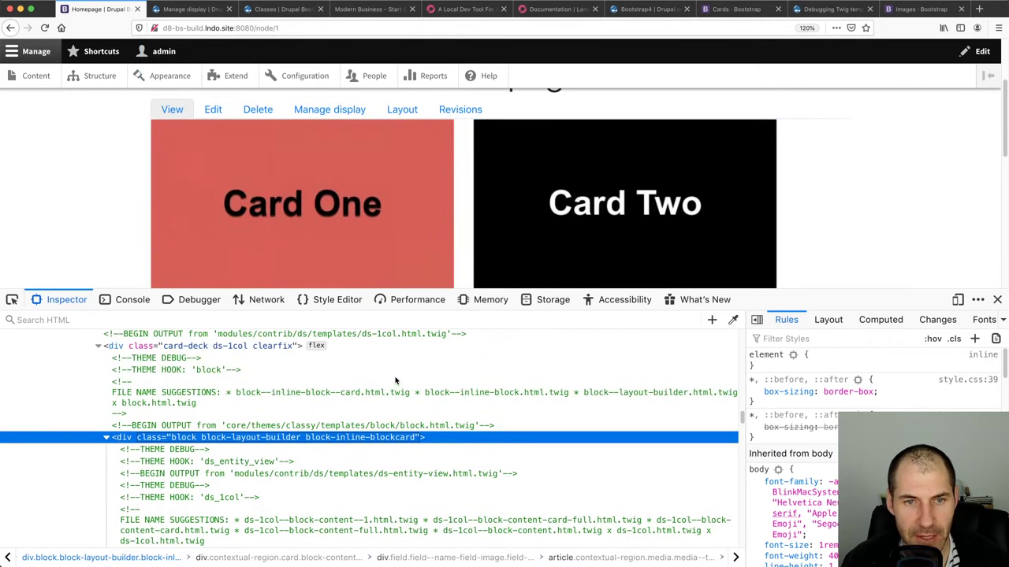
double_click(270, 399)
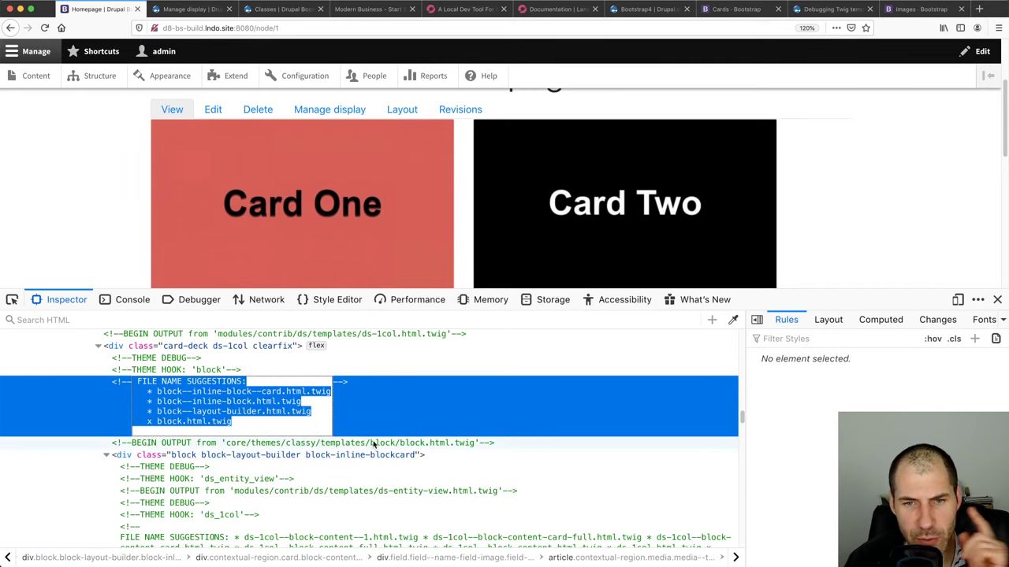
click(279, 443)
double_click(208, 391)
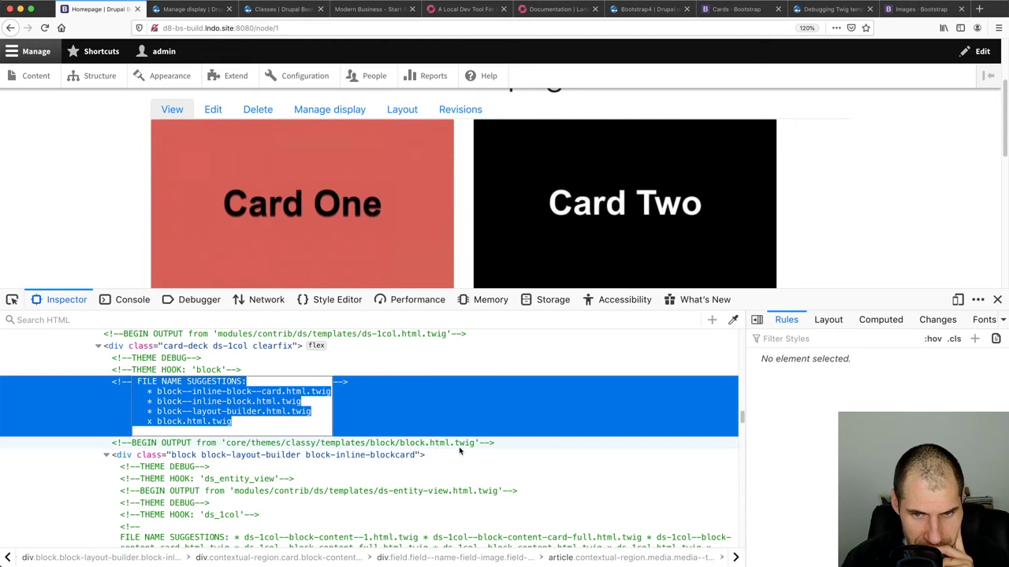
click(461, 444)
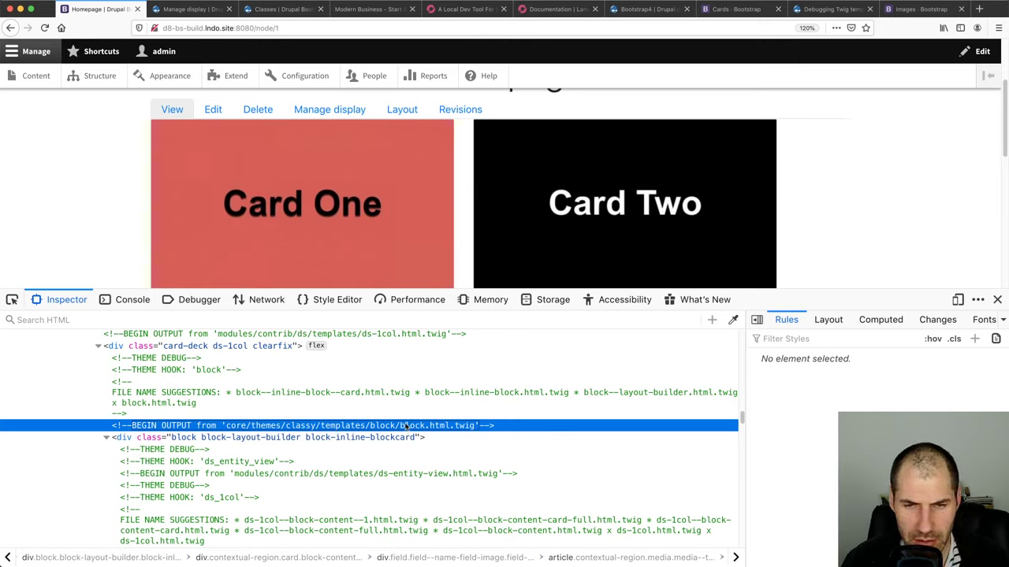
key(super+Tab)
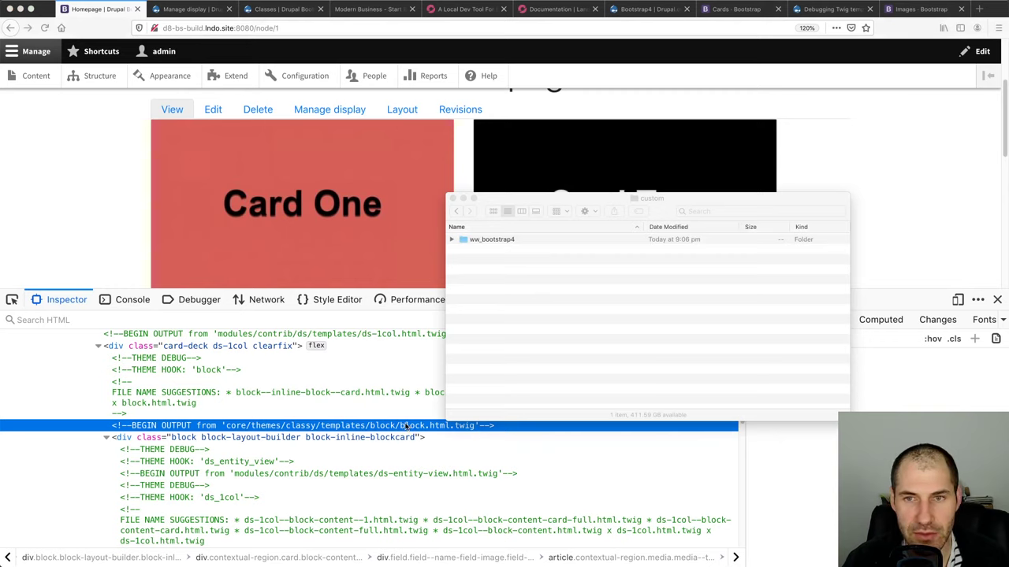
Find classy.theme in PhpStorm and open classy's templates/block/block.html.twig
key(super+Tab)
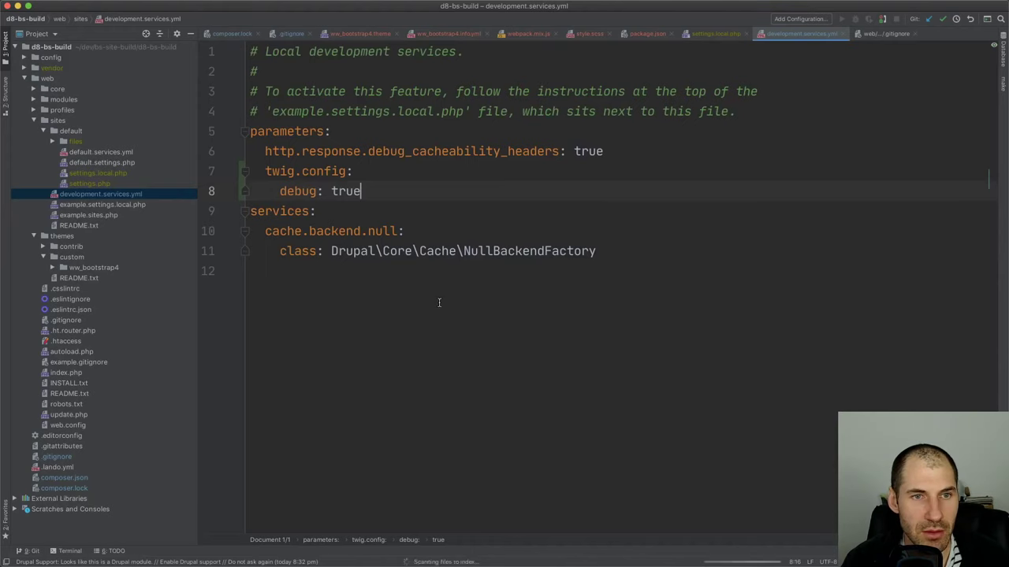
key(shift)
key(shift)
text(class)
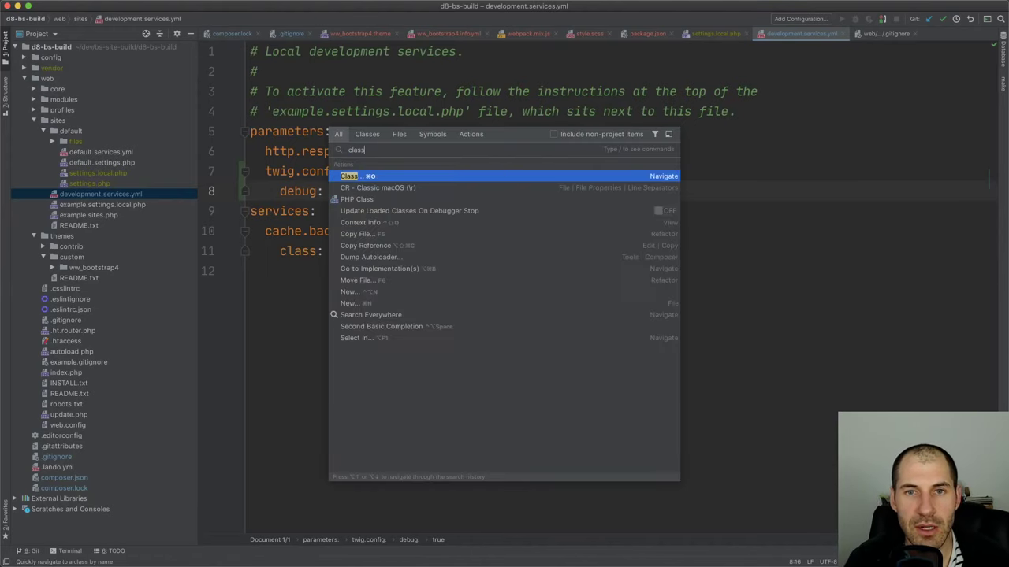
text(y.theme)
key(Return)
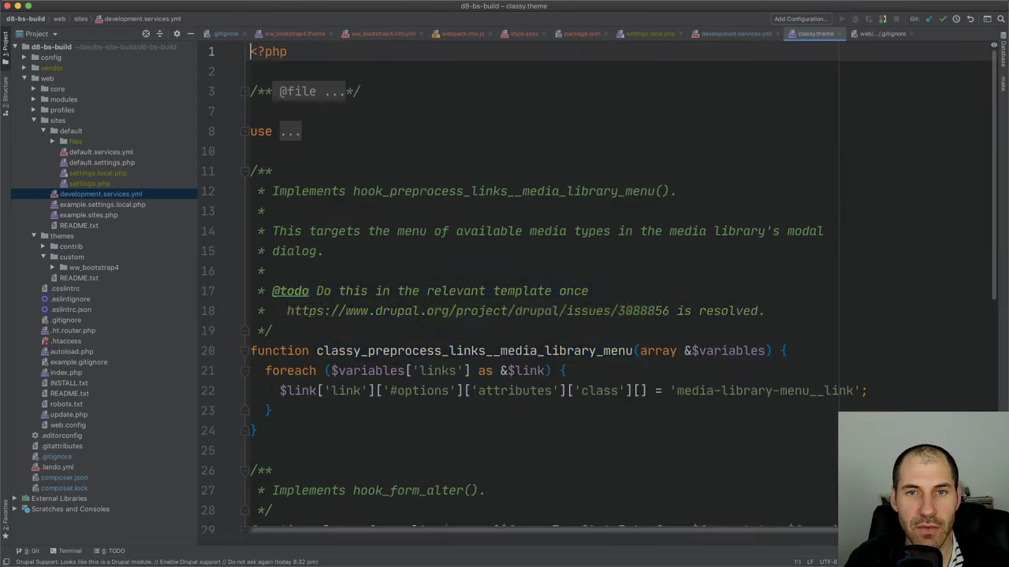
click(146, 33)
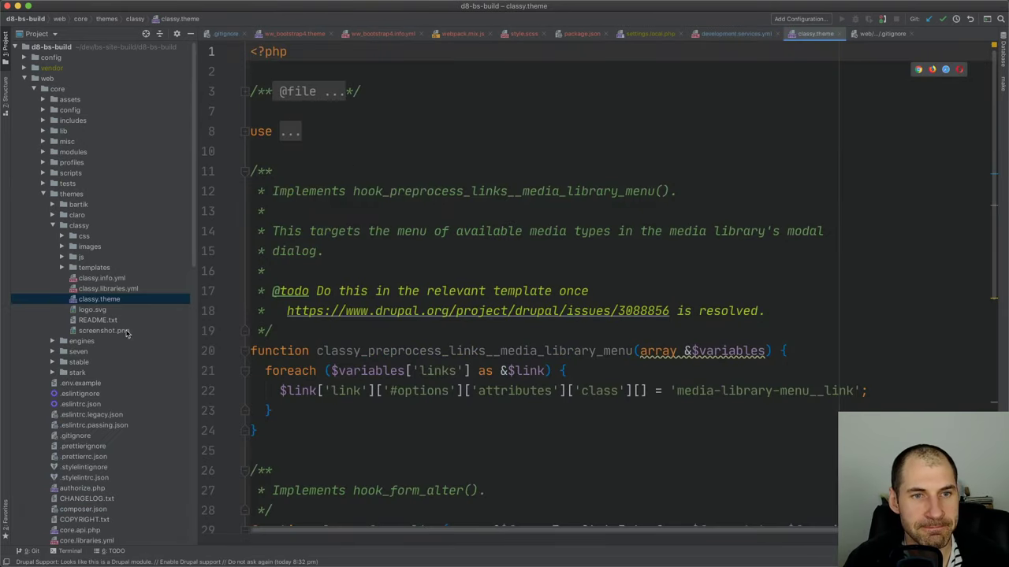
double_click(99, 270)
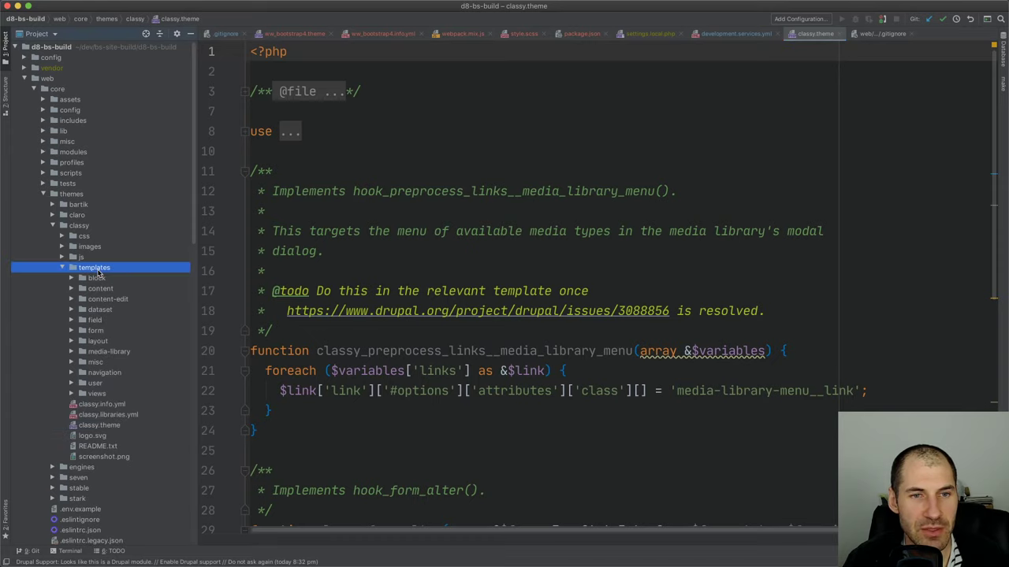
double_click(100, 278)
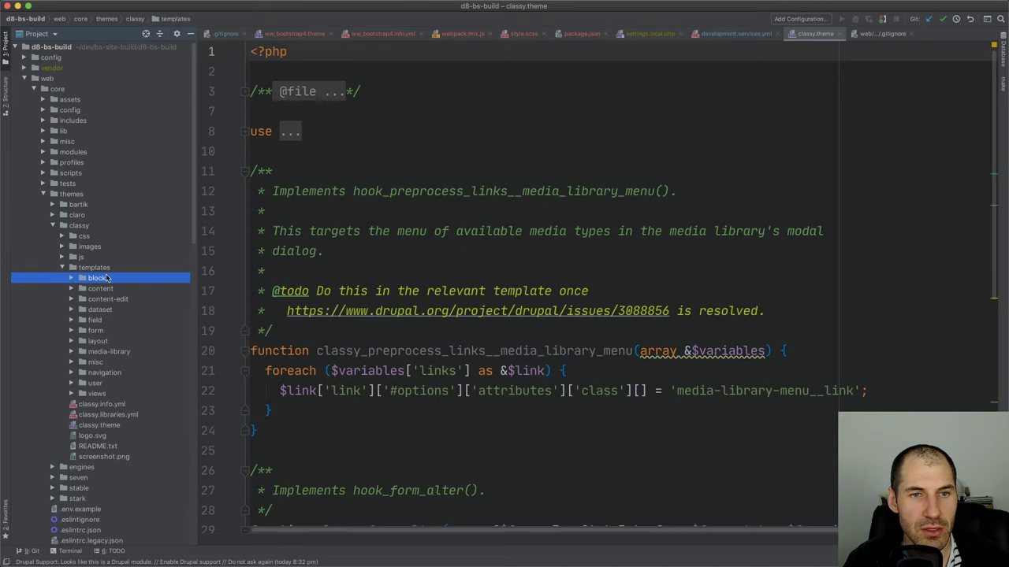
double_click(122, 290)
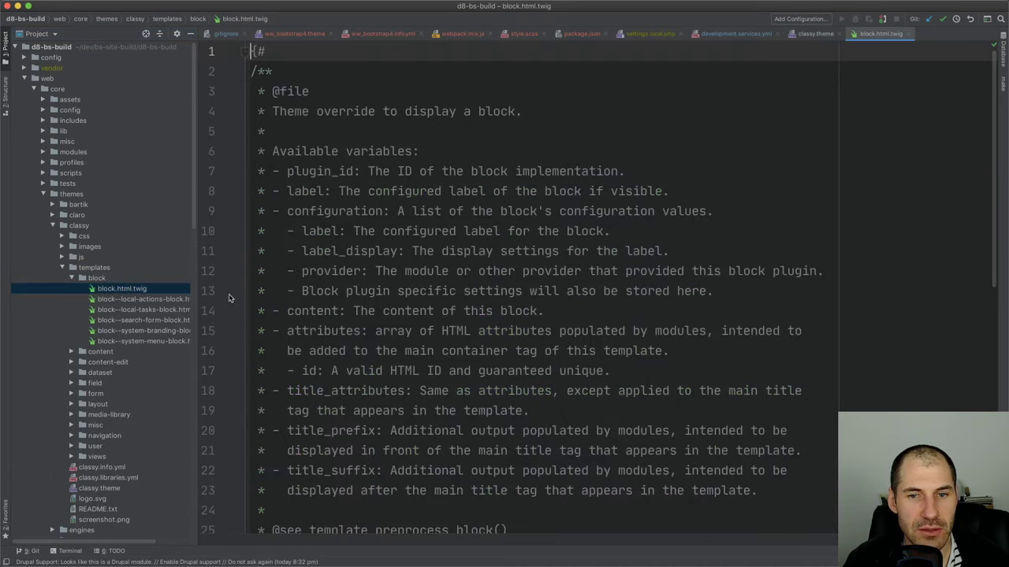
Delete the opening div on line 35 and closing div on line 44, then reload
scroll(278, 303, down, 3)
scroll(276, 303, down, 3)
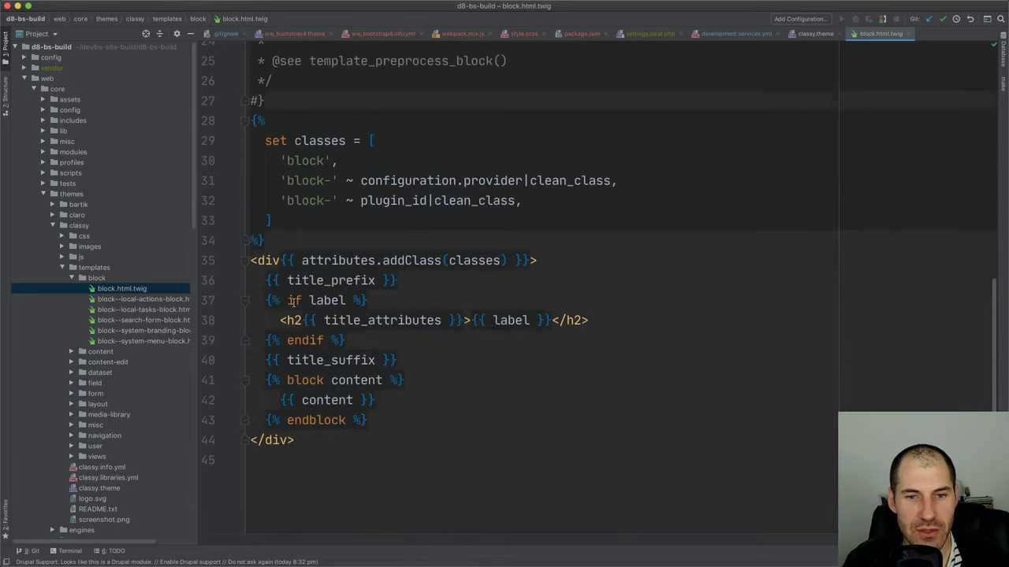
click(639, 263)
key(super+shift+Left)
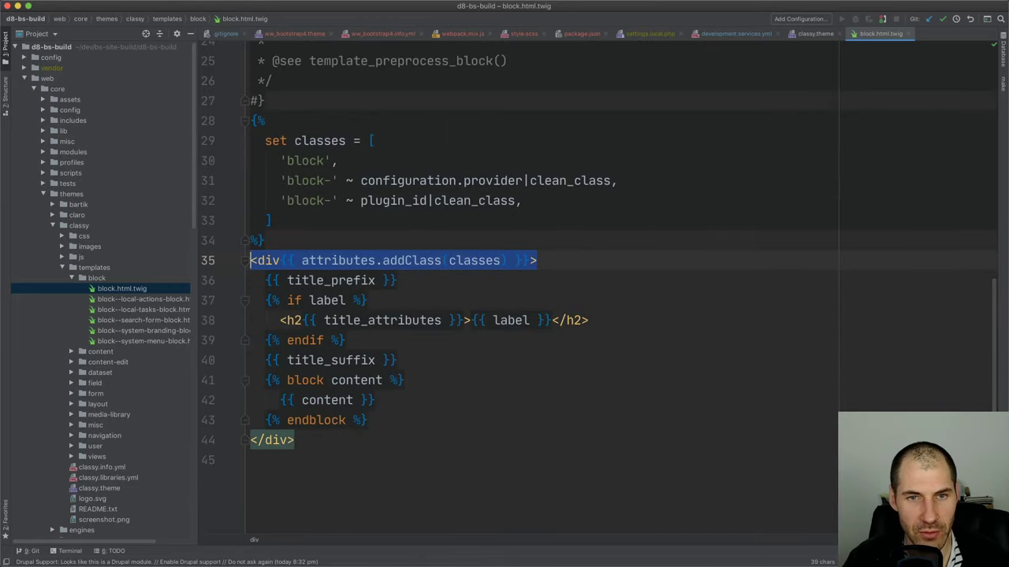
key(BackSpace)
click(422, 446)
key(super+shift+Left)
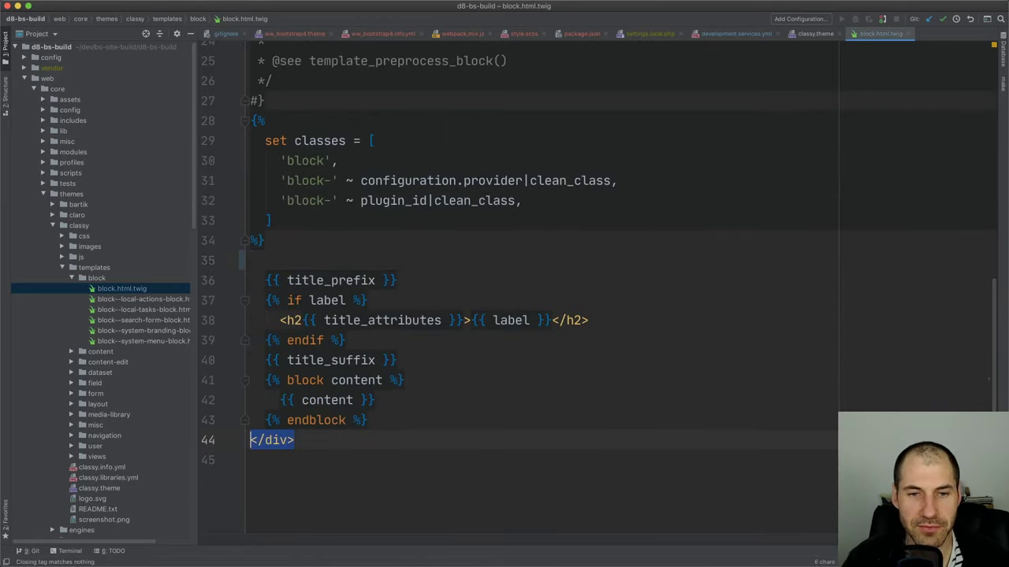
key(BackSpace)
key(super+Tab)
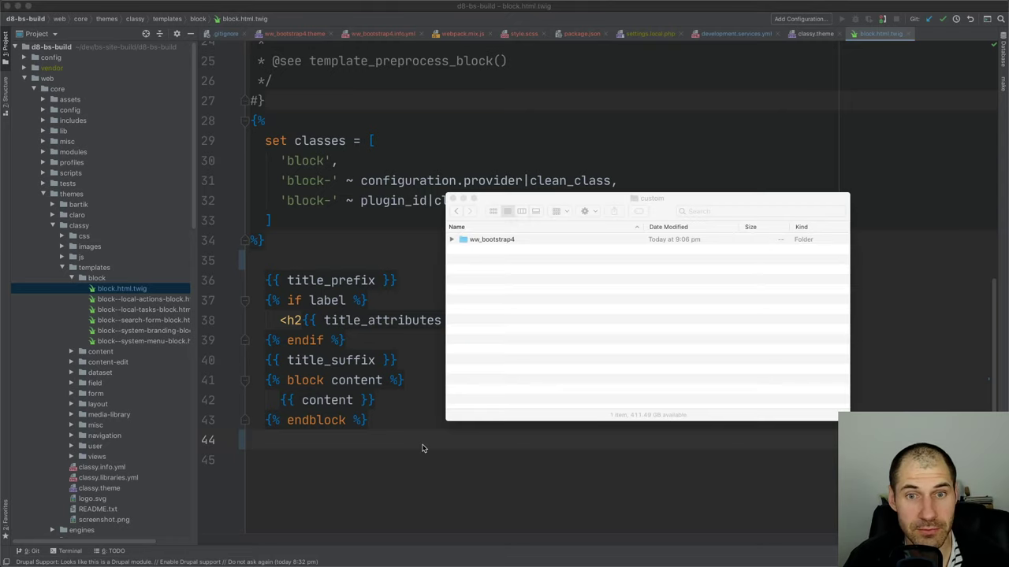
key(super+Tab)
key(super+r)
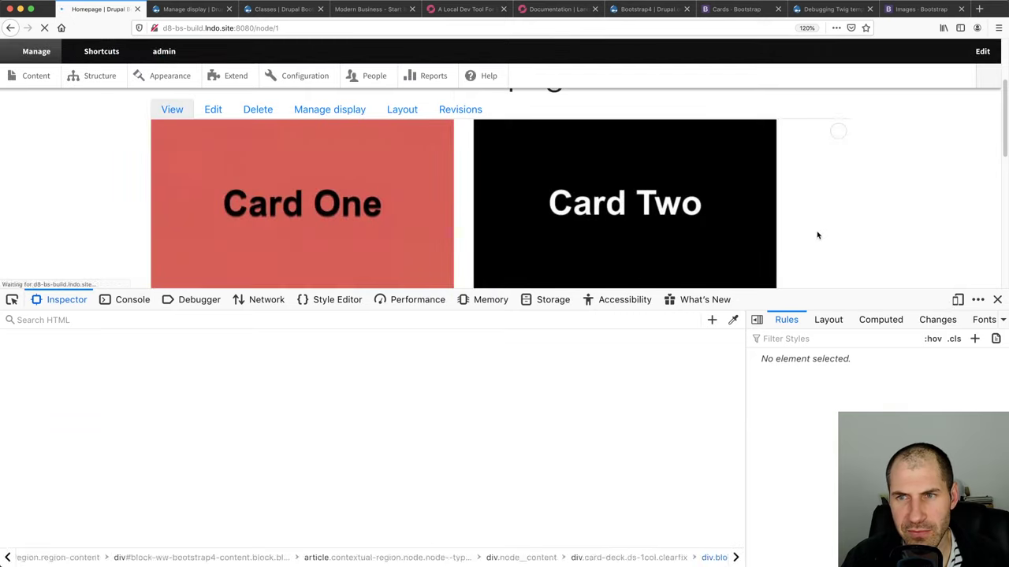
Rerun 'lando drush cr' in Terminal to rebuild the Drupal cache
key(super+Tab)
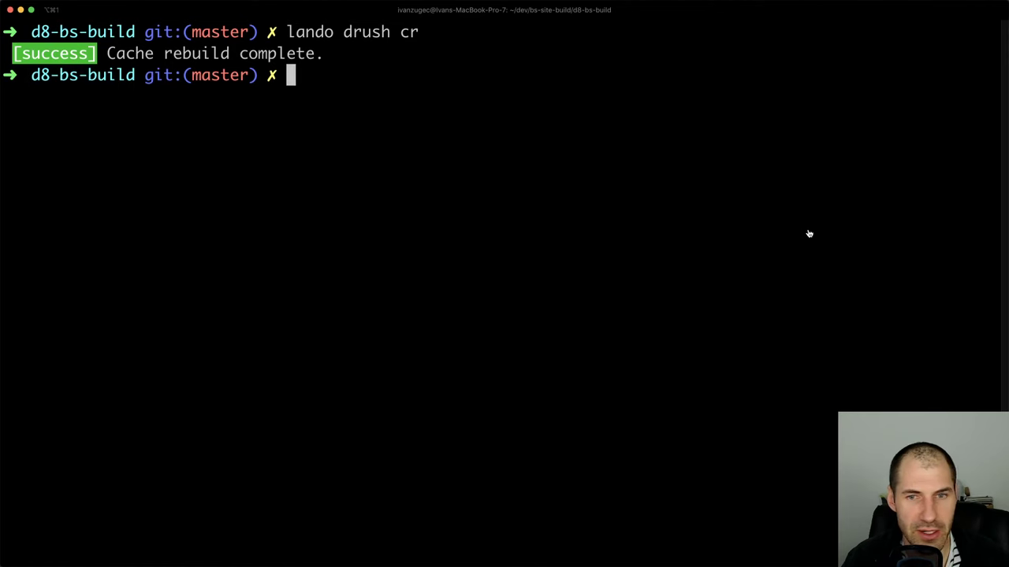
key(Up)
key(Return)
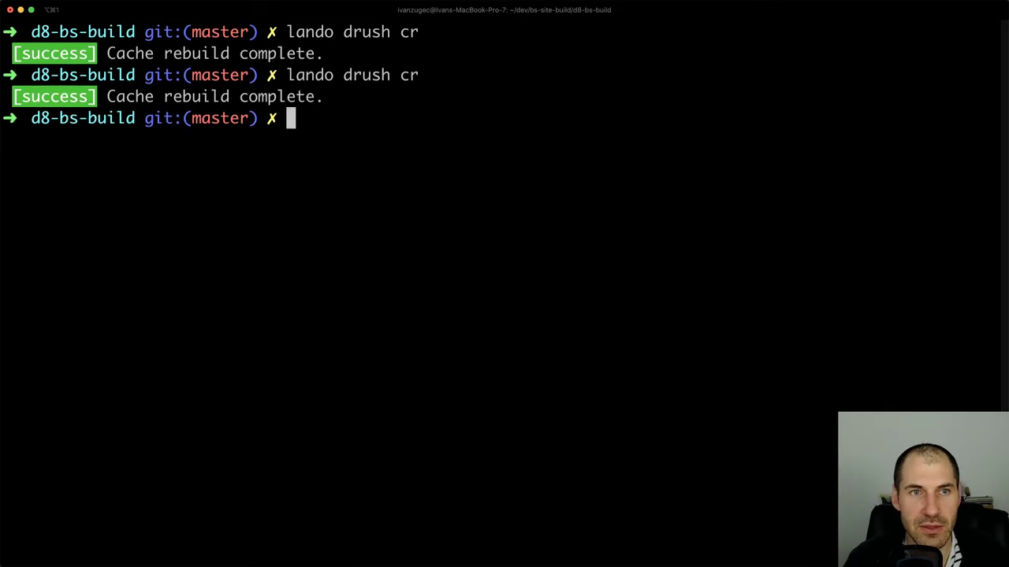
key(super+Tab)
key(super+Tab)
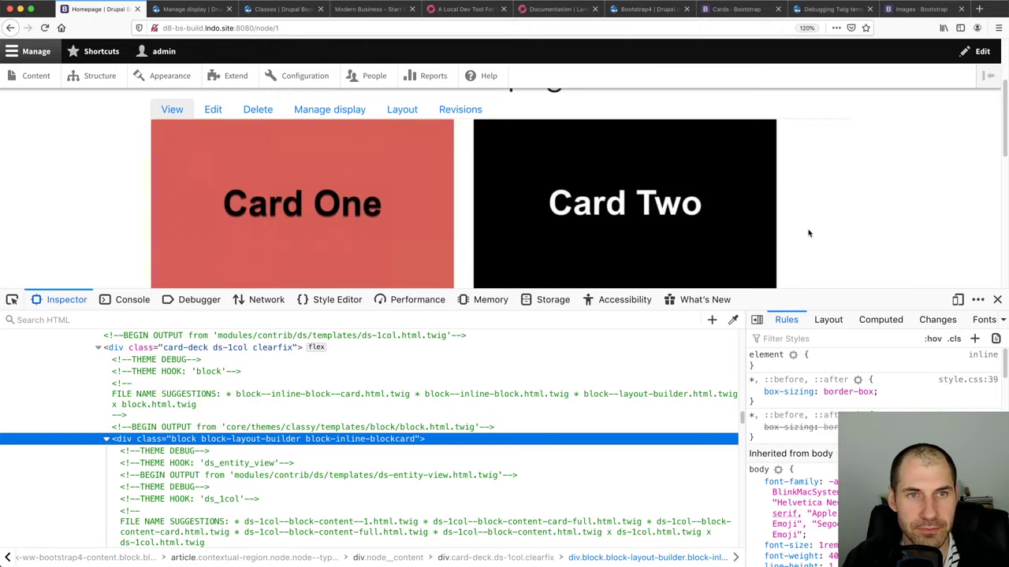
Reload the card page, shrink the developer tools to show card bodies, and return to PhpStorm
key(super+r)
drag(910, 289, 910, 419)
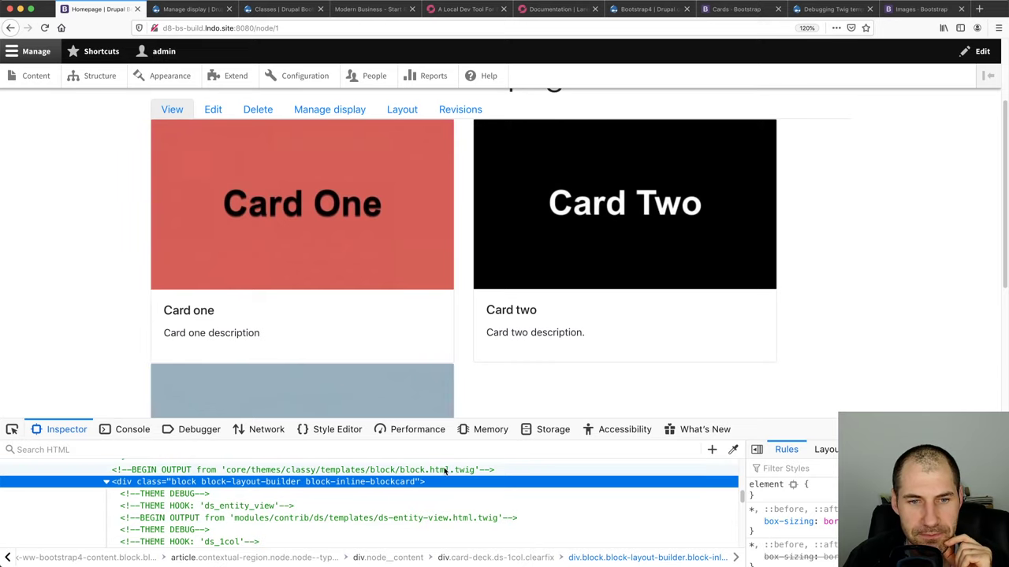
key(super+Tab)
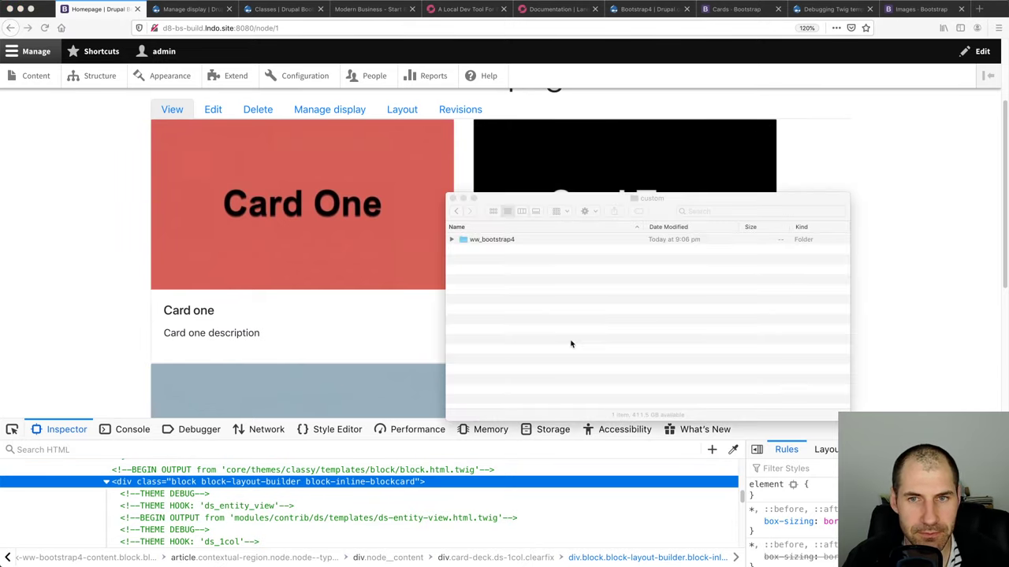
key(super+Tab)
key(super+Tab)
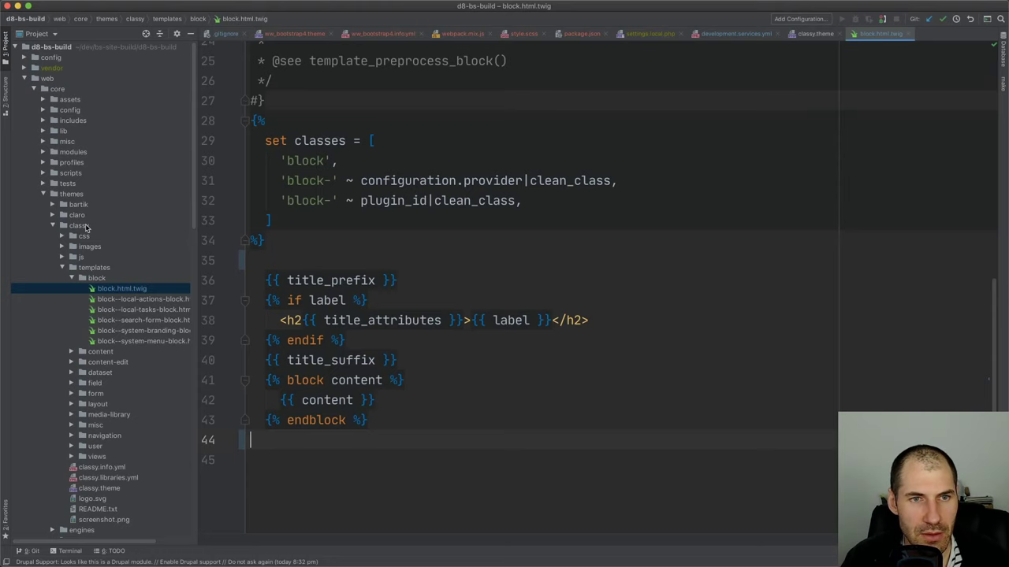
Review classy's stripped block.html.twig in the project tree, then return to the Firefox card page
click(85, 227)
click(116, 289)
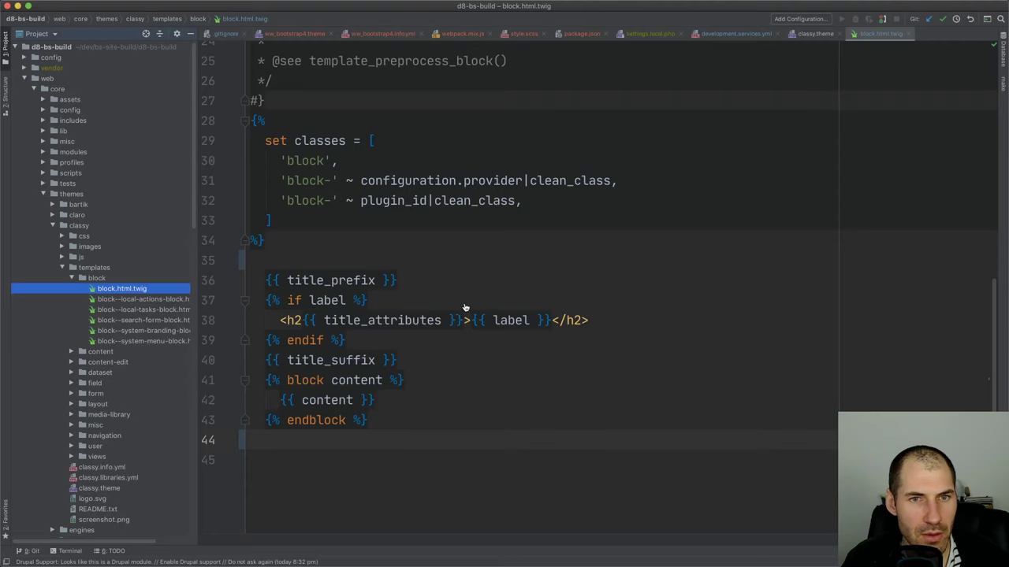
key(super+Tab)
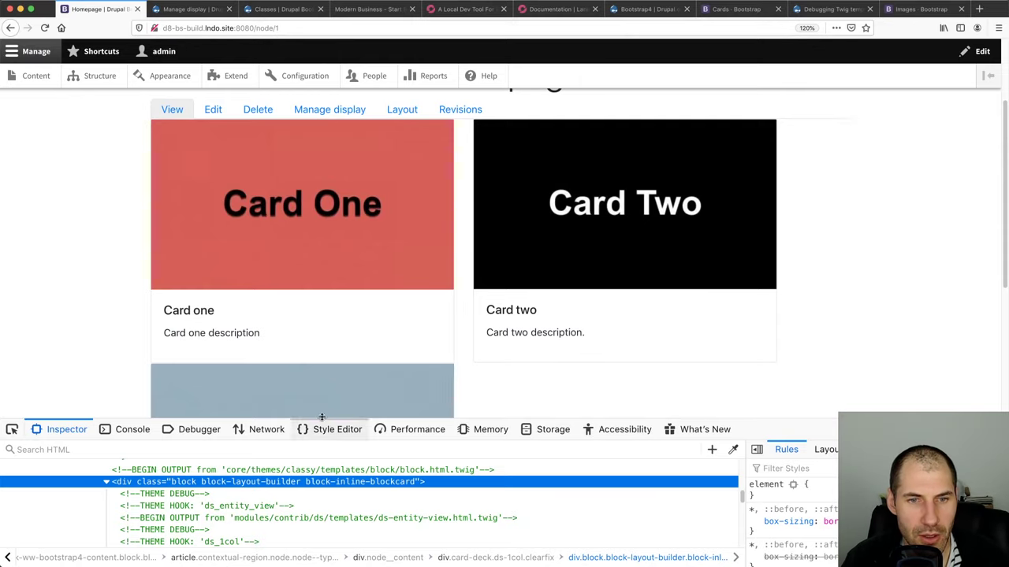
Copy the core/themes/classy/templates/block/block.html.twig path from the inspector's BEGIN OUTPUT comment
scroll(292, 494, up, 1)
click(316, 496)
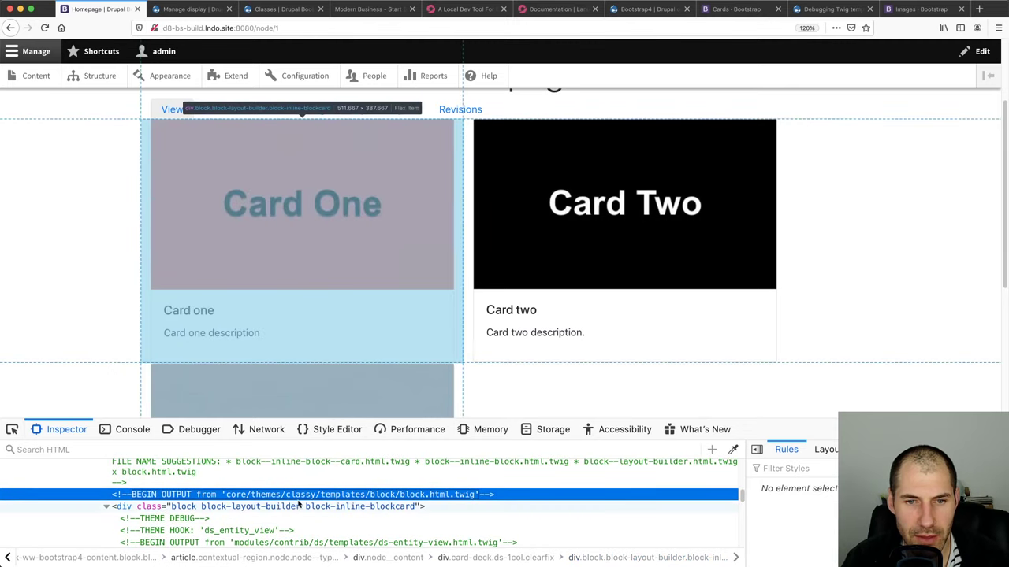
double_click(379, 497)
click(477, 494)
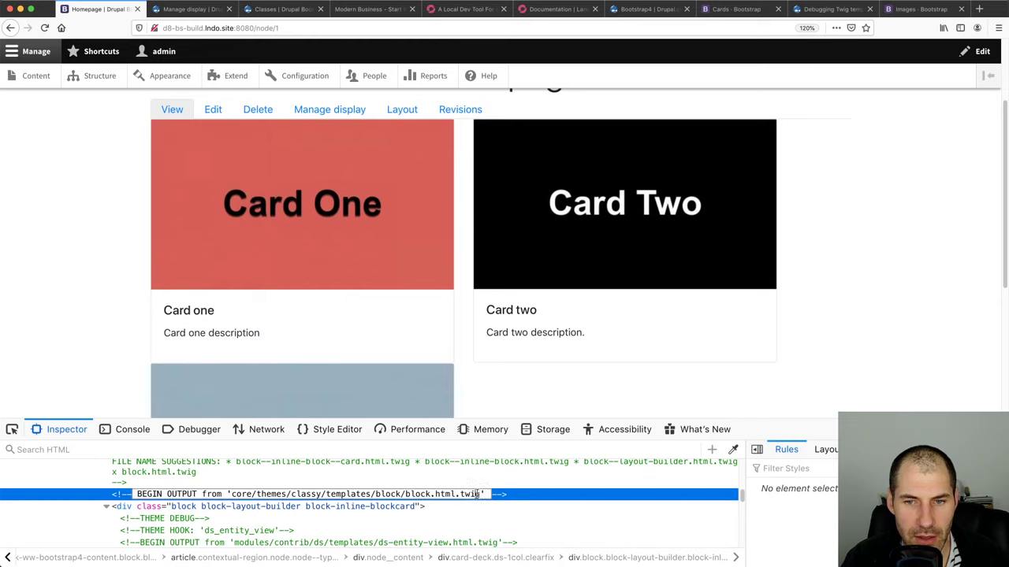
shift+click(230, 498)
key(super+c)
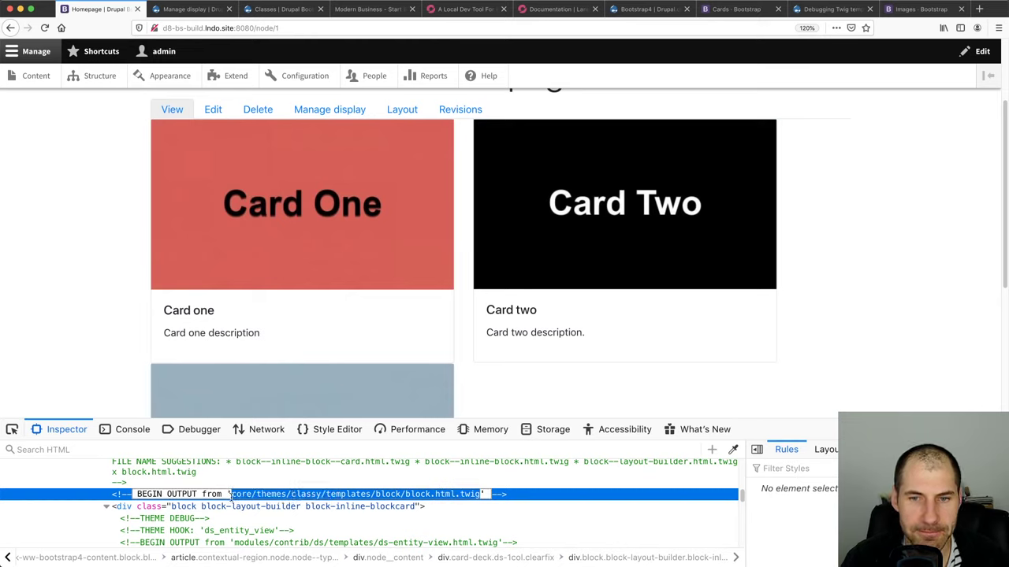
key(super+Tab)
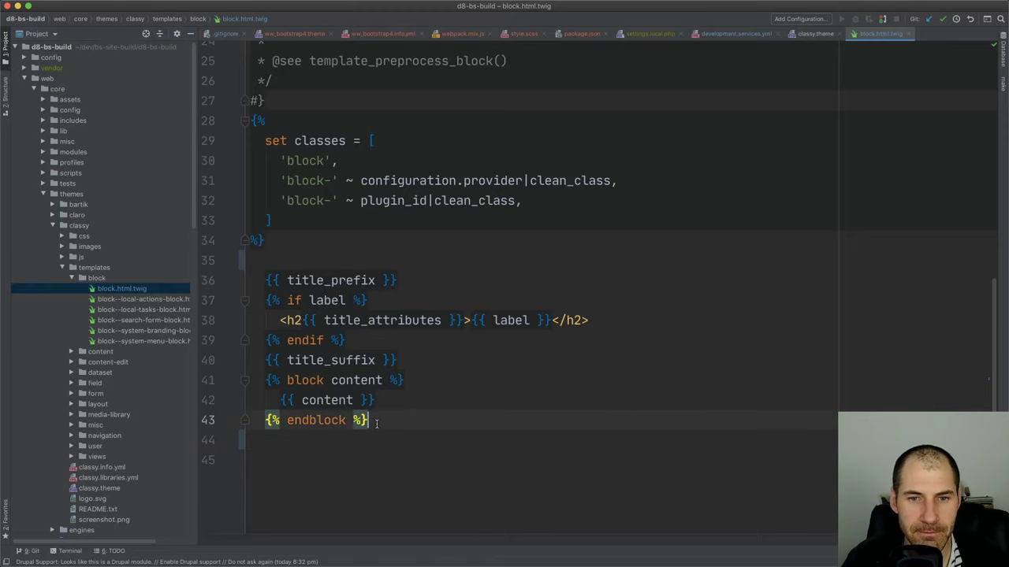
Open classy's block.html.twig via Search Everywhere and delete the empty line 44 after endblock
key(shift)
key(shift)
key(super+v)
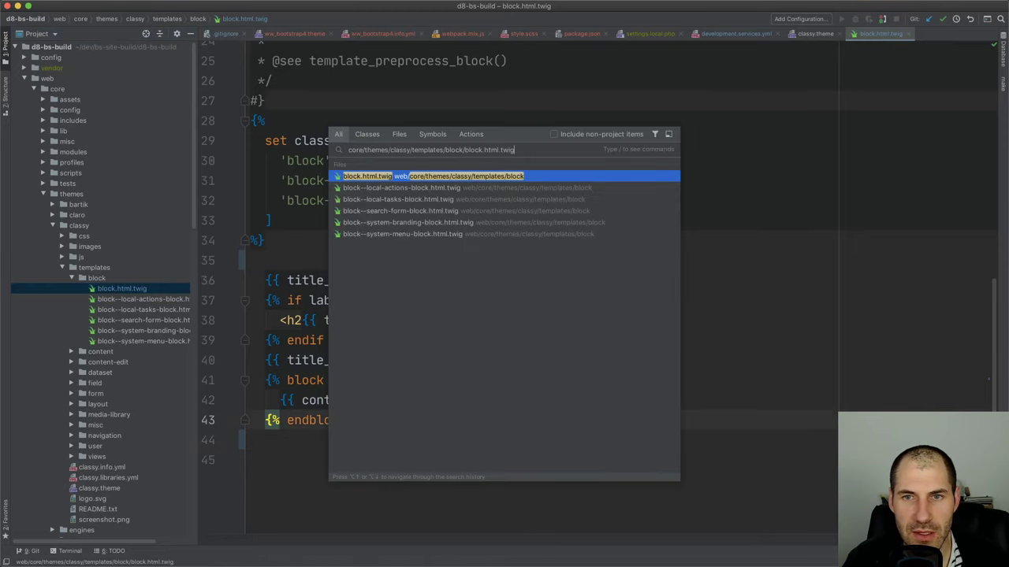
key(Return)
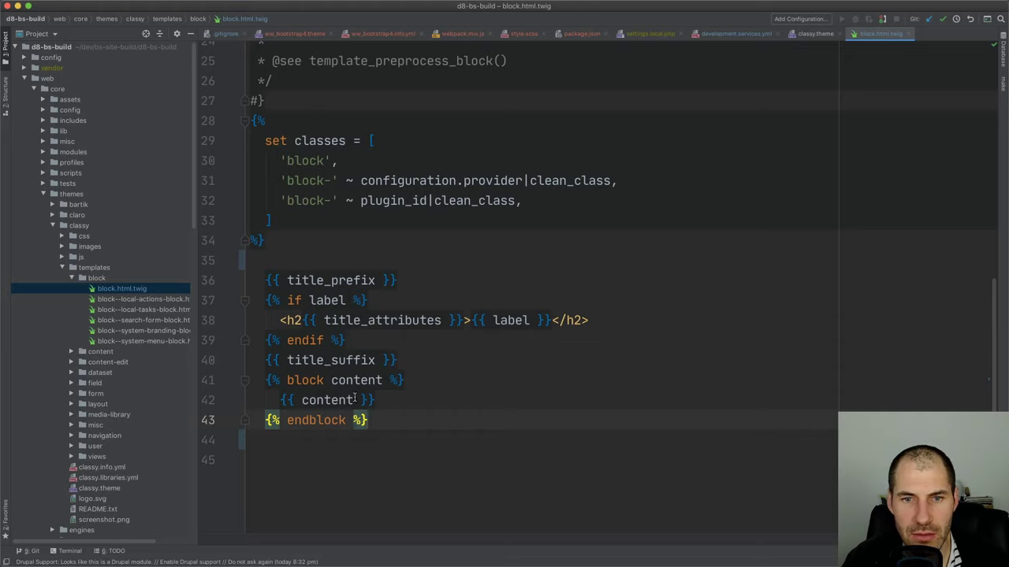
key(Up)
key(Up)
key(Up)
key(Up)
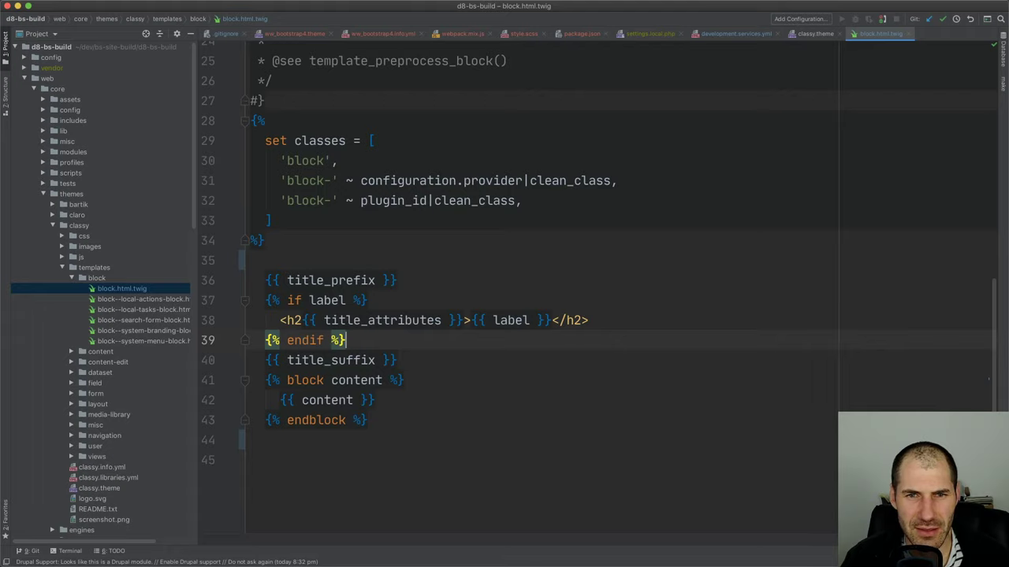
key(Down)
key(Down)
key(Down)
key(Down)
key(Down)
key(BackSpace)
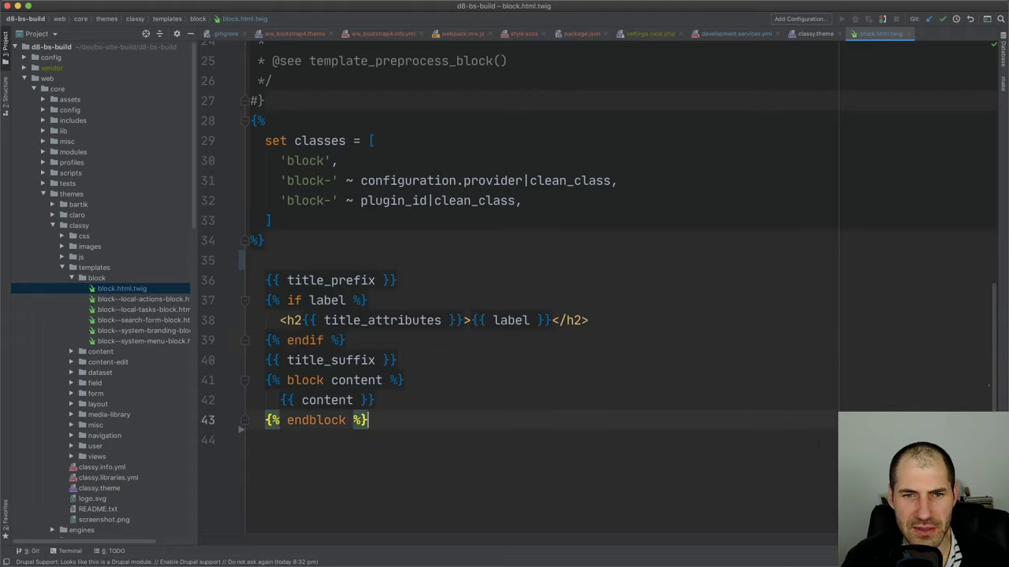
Rerun lando drush cr in the terminal to rebuild the Drupal cache
key(super+Tab)
key(Up)
key(Return)
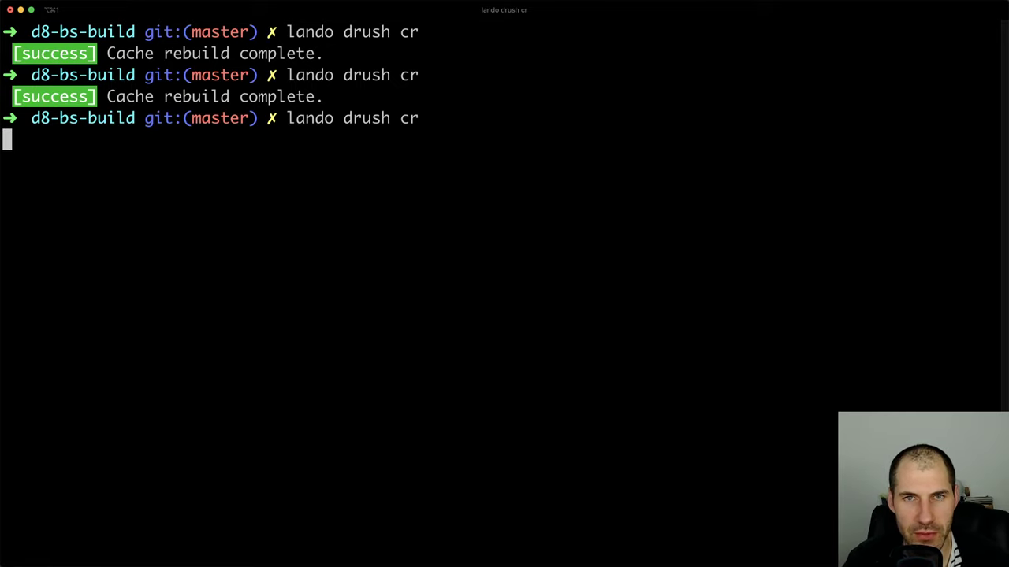
Reload node/1 in Firefox with devtools closed to view Cards one, two and three
key(super+Tab)
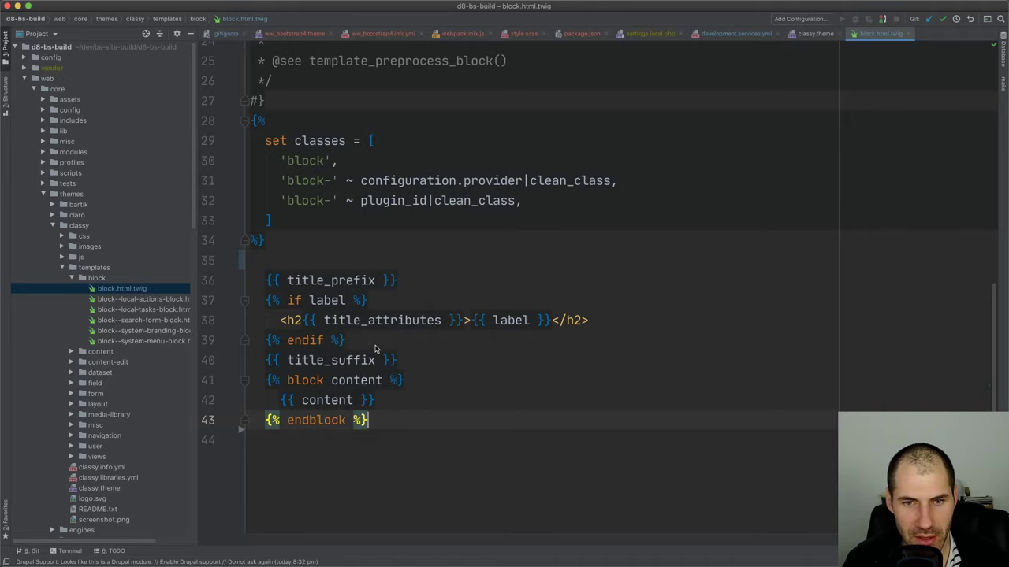
key(super+Tab)
key(super+r)
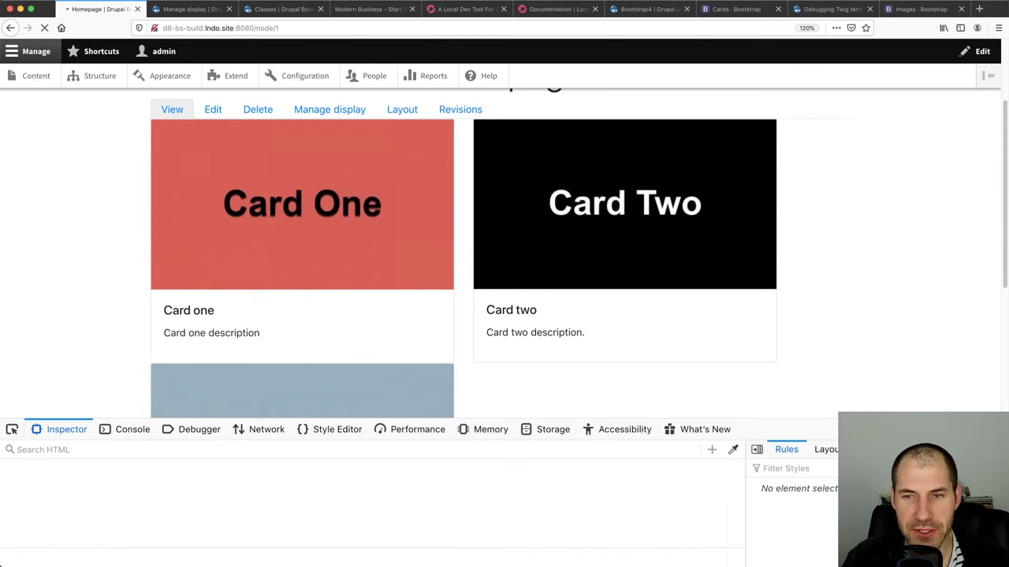
key(super+alt+i)
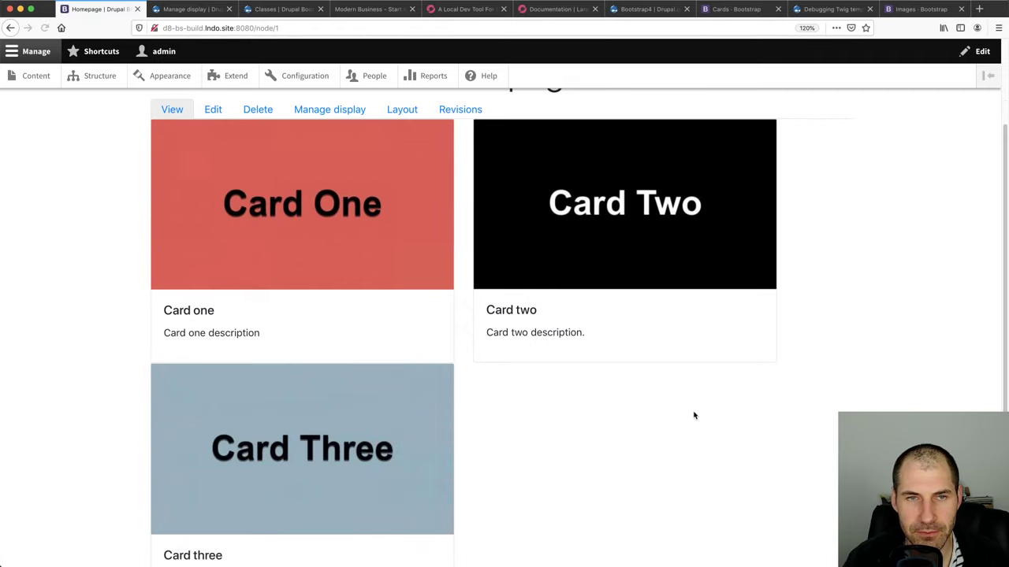
key(super+Tab)
Open a shell in the Lando container with lando ssh and list the app folder
text(lando )
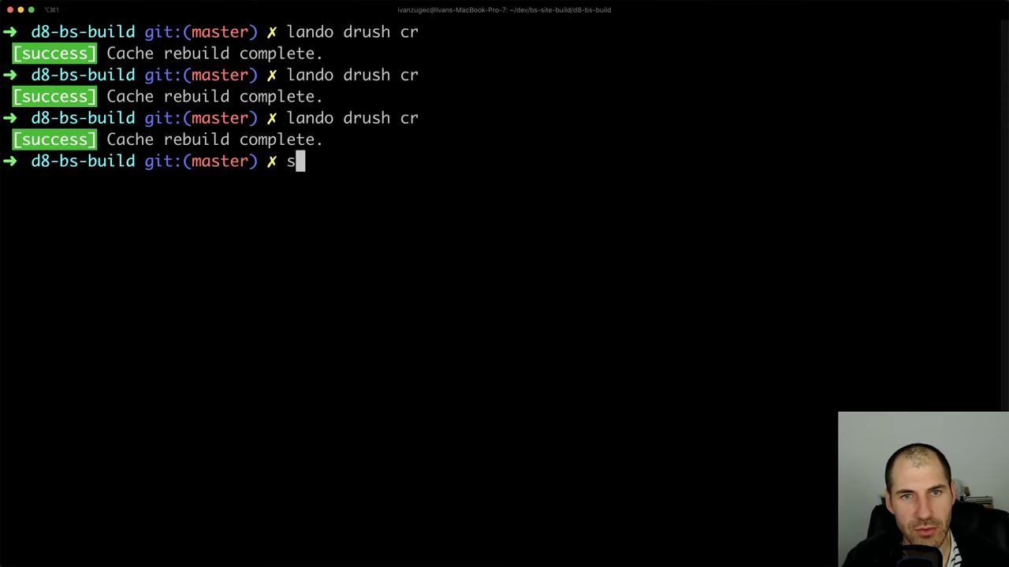
text(ssh)
key(BackSpace)
text(sh)
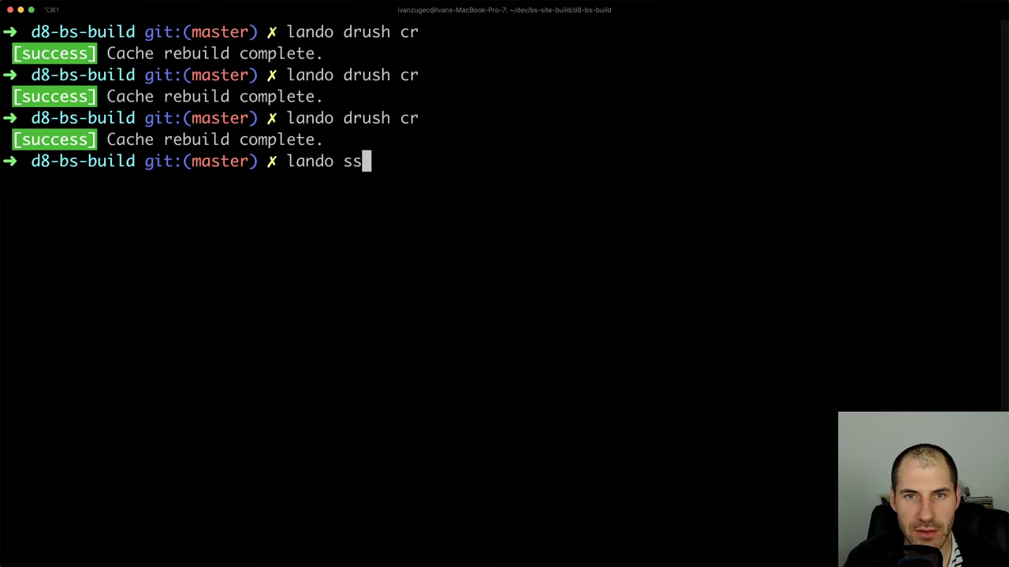
key(Return)
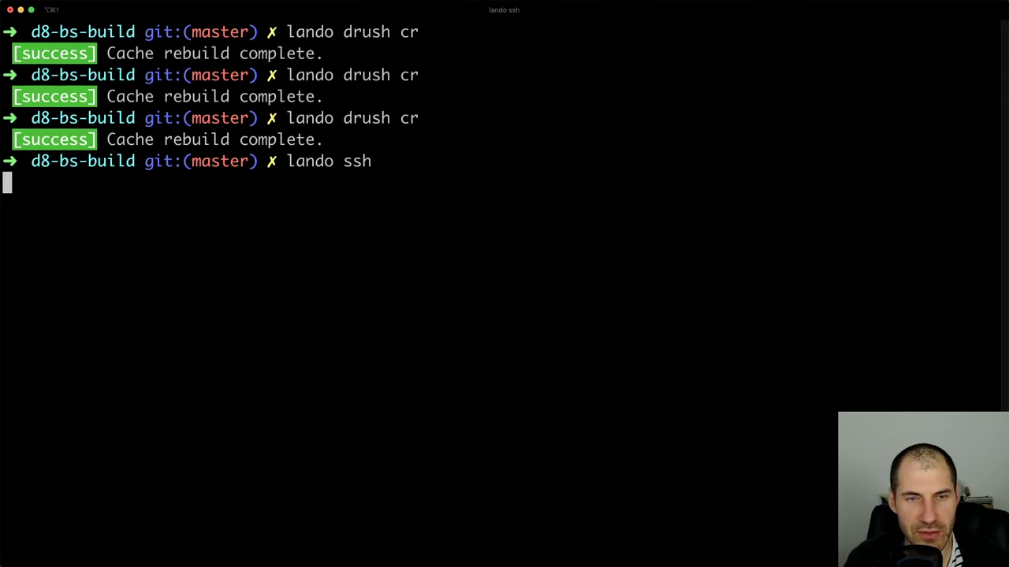
text(ls -la)
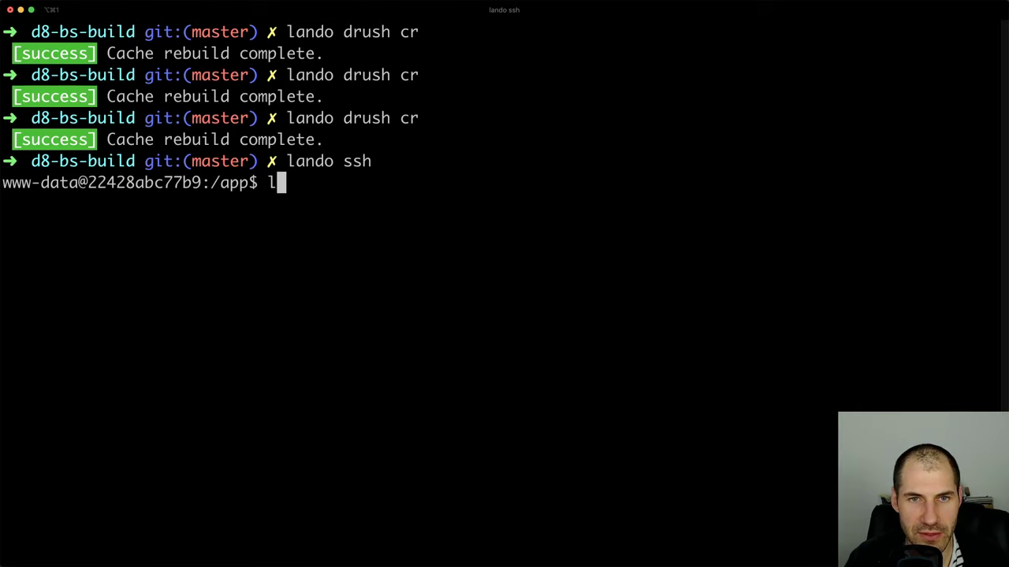
key(BackSpace)
key(BackSpace)
key(BackSpace)
key(BackSpace)
key(BackSpace)
key(BackSpace)
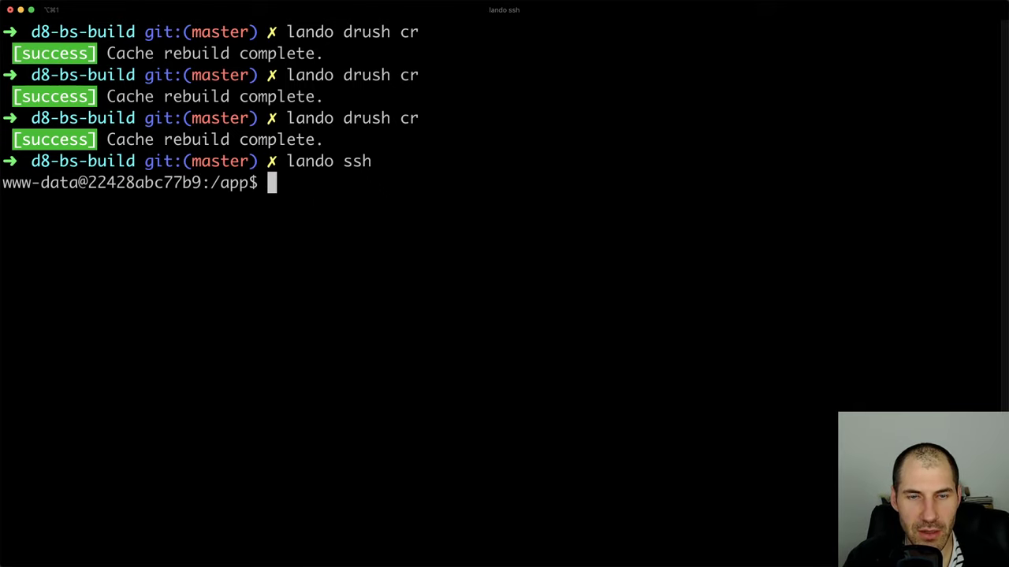
text(ls -la)
key(Return)
Change into web/core/themes/classy and list its files
text(cd )
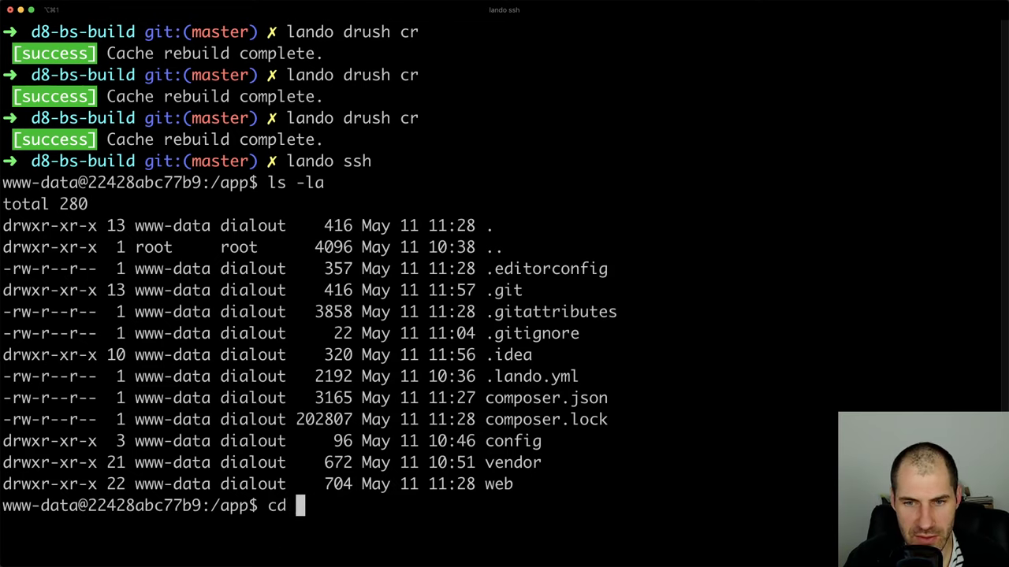
text(web/c)
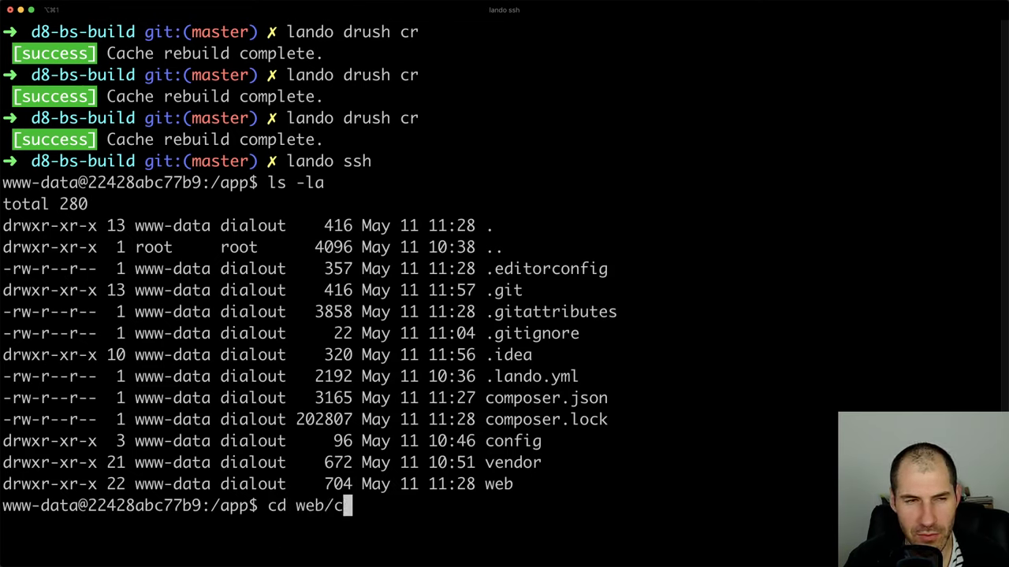
key(Tab)
text(themes/)
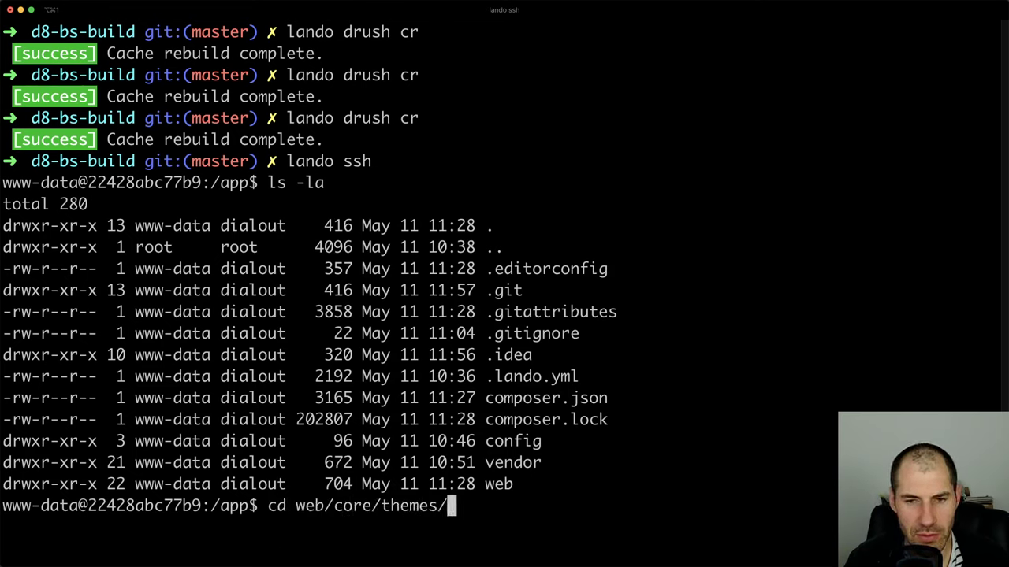
key(super+Tab)
key(super+Tab)
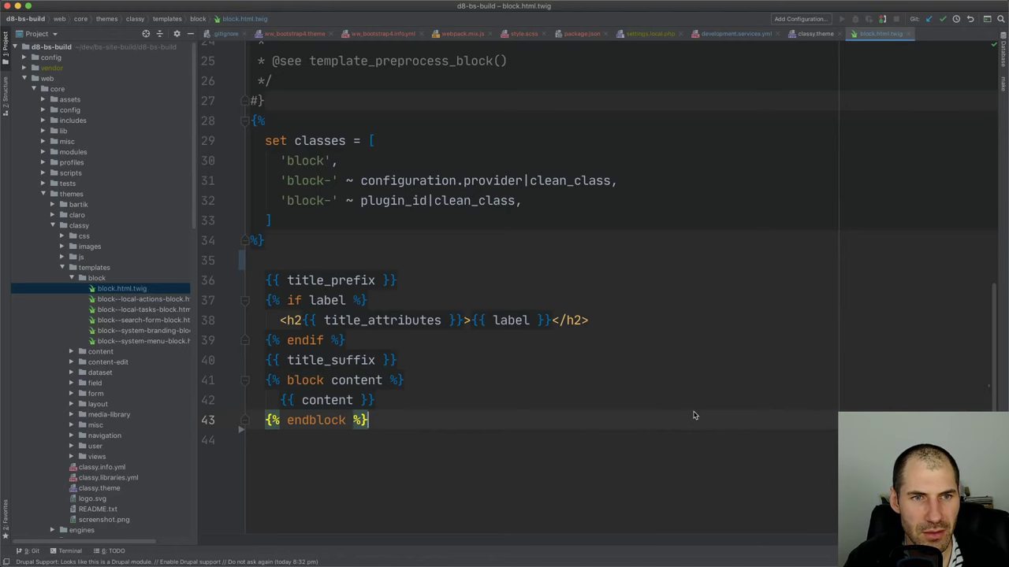
key(super+Tab)
text(cla)
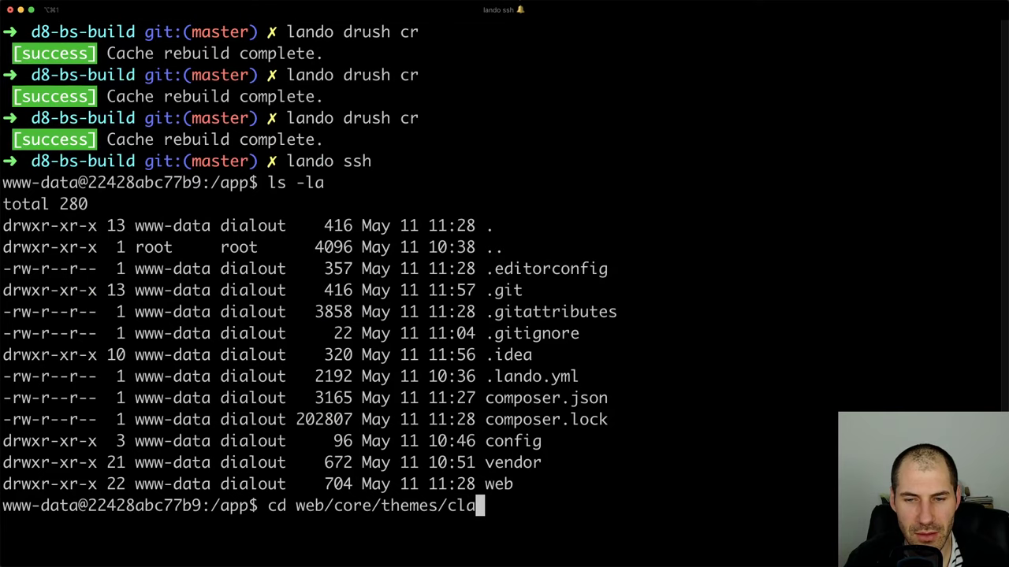
text(ss)
key(Tab)
key(Return)
text(ls -la)
key(Return)
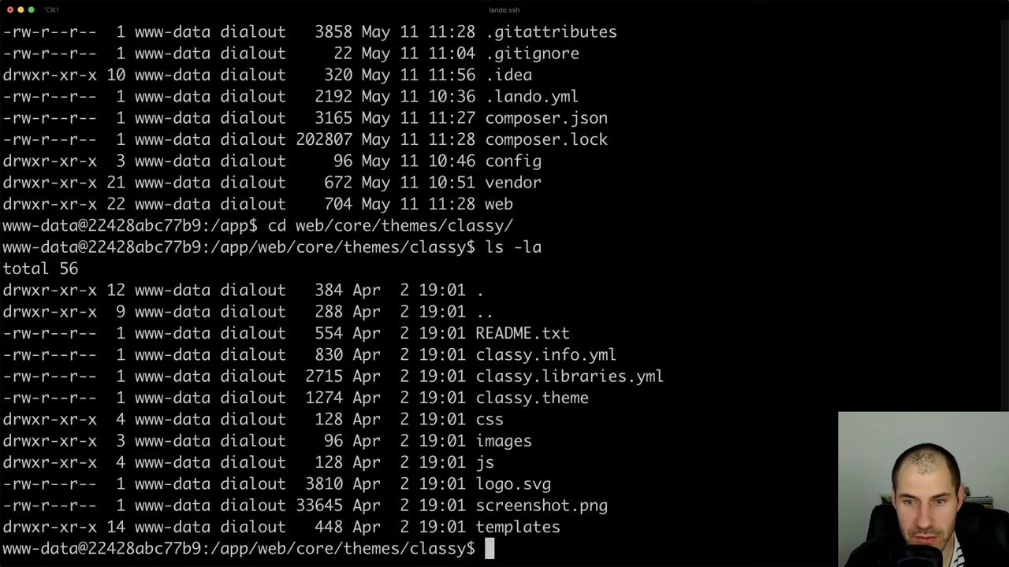
Enter classy's templates folder and list its contents
text(cd te)
key(Tab)
key(Return)
text(ls -la)
key(Return)
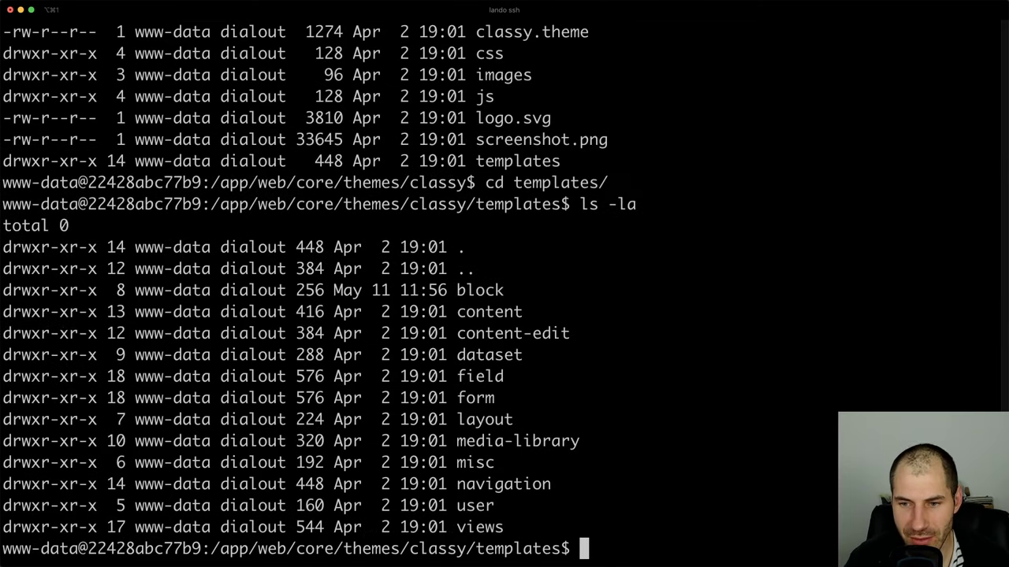
Enter the templates/block folder and list its twig files
text(cd lo)
key(BackSpace)
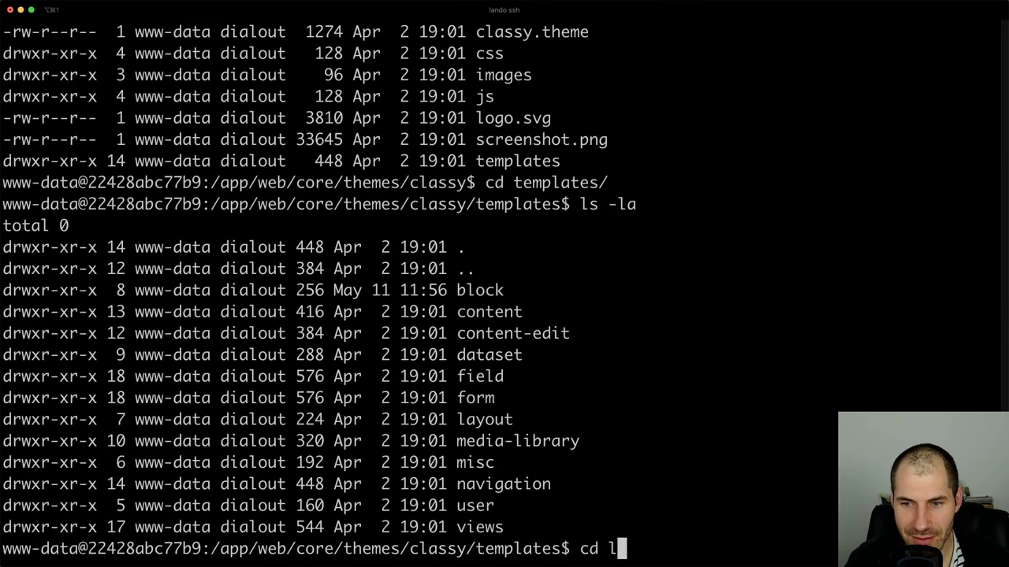
key(BackSpace)
text(bo)
key(BackSpace)
key(Tab)
key(Return)
text(l)
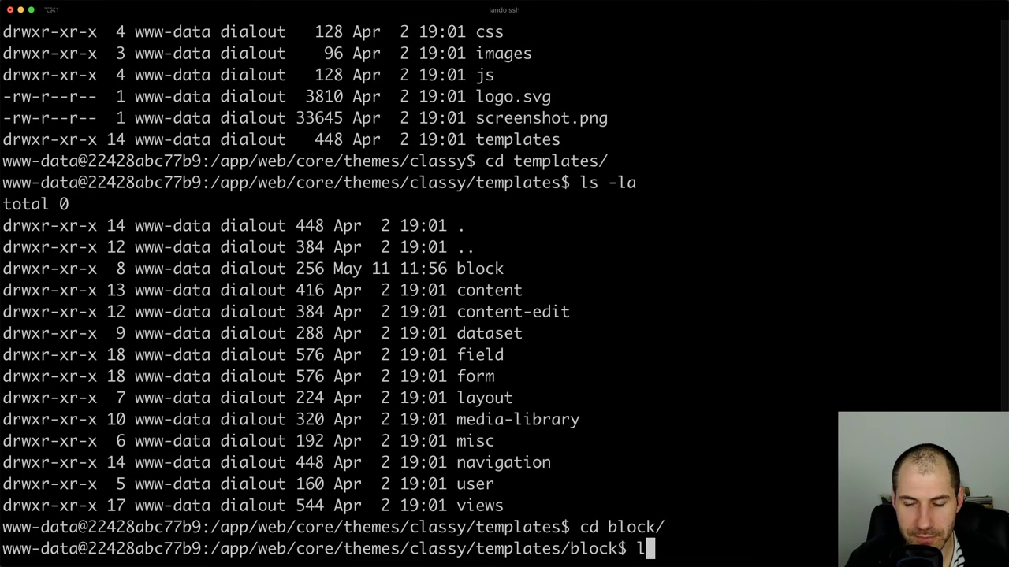
key(Return)
text(ls -la)
key(Return)
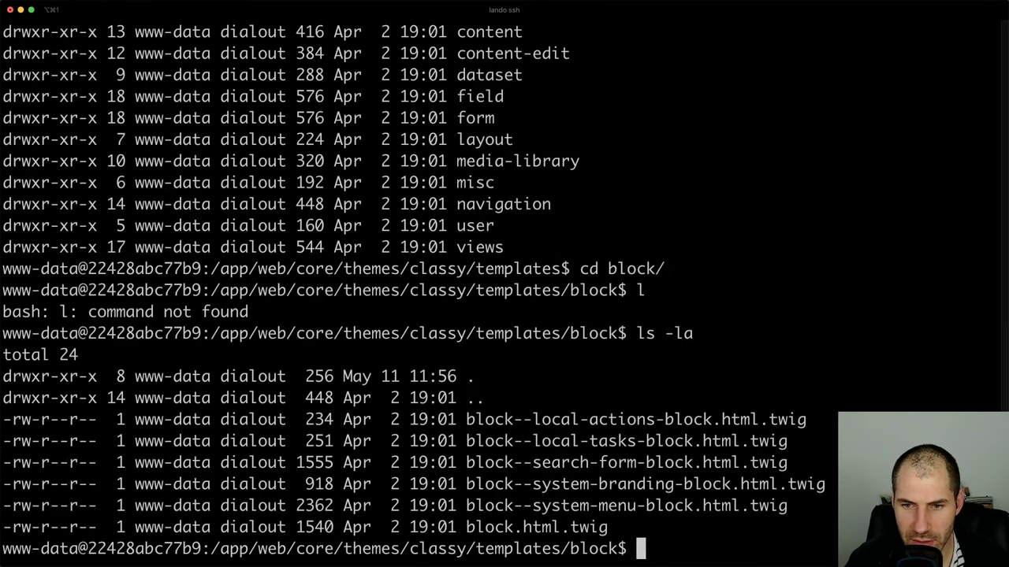
Print block.html.twig with cat, showing its outer wrapper div, and compare it with the editor
text(cat )
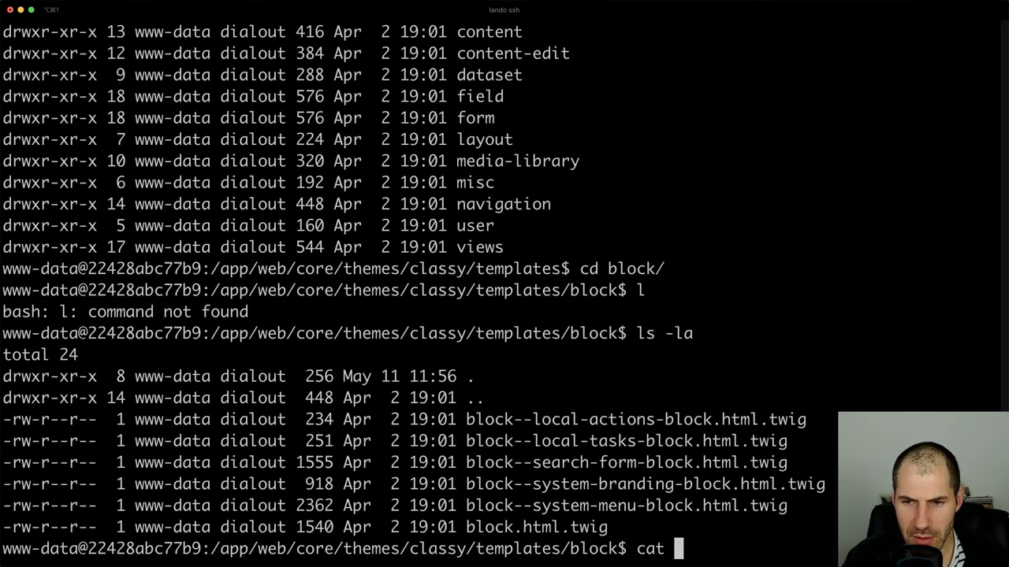
text(block.)
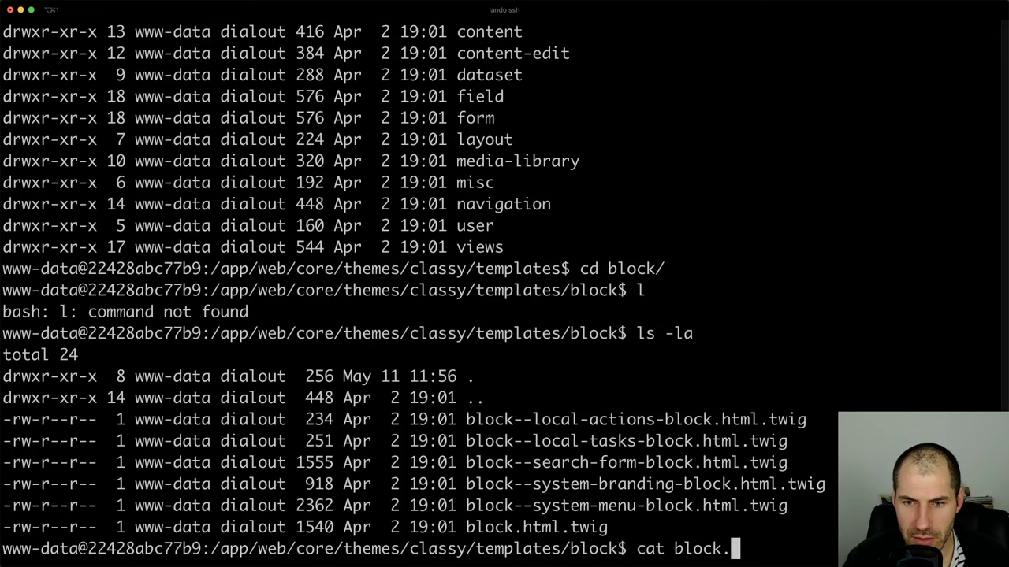
key(Tab)
key(Return)
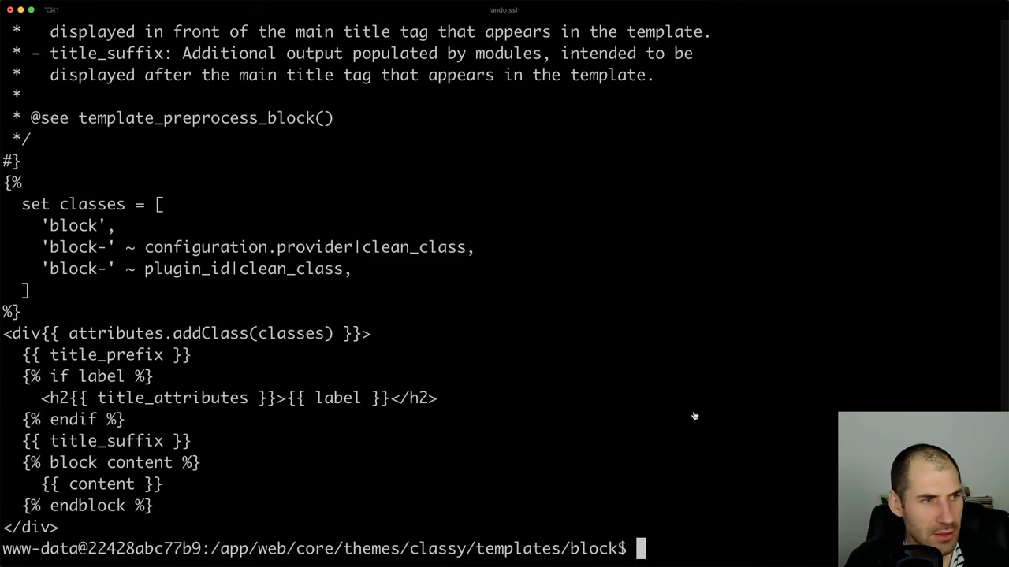
key(super+Tab)
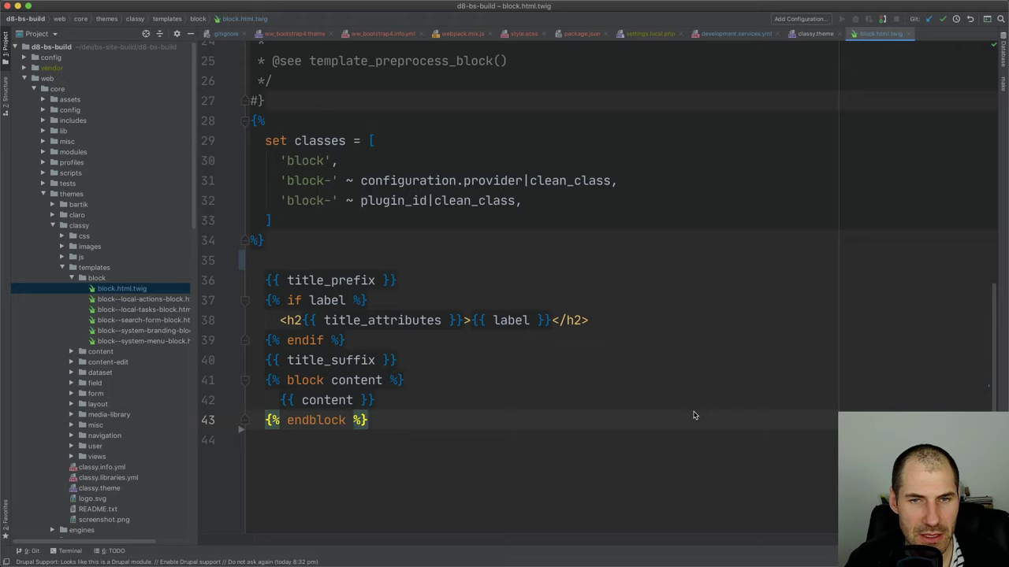
key(super+Tab)
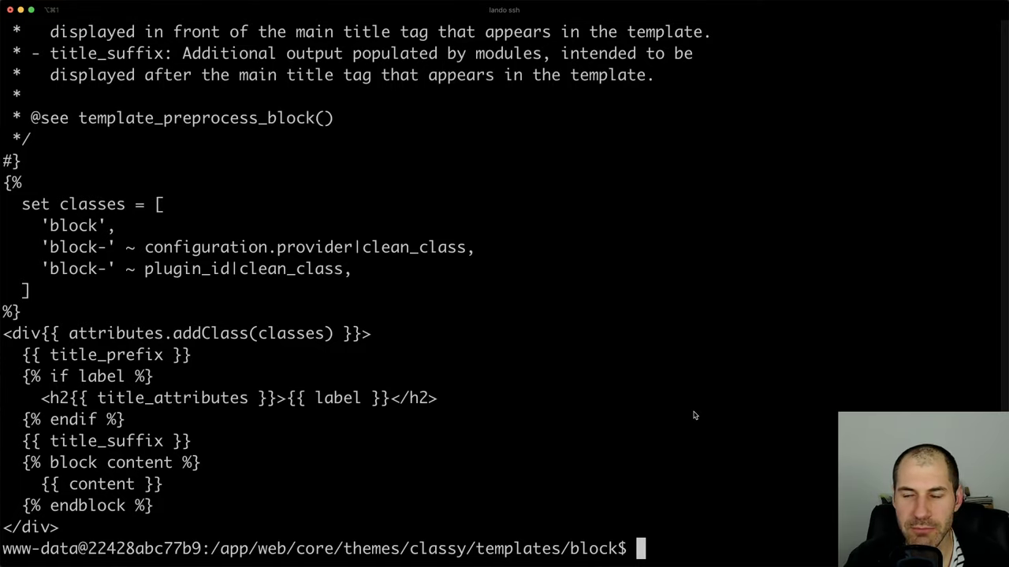
key(super+Tab)
key(super+Tab)
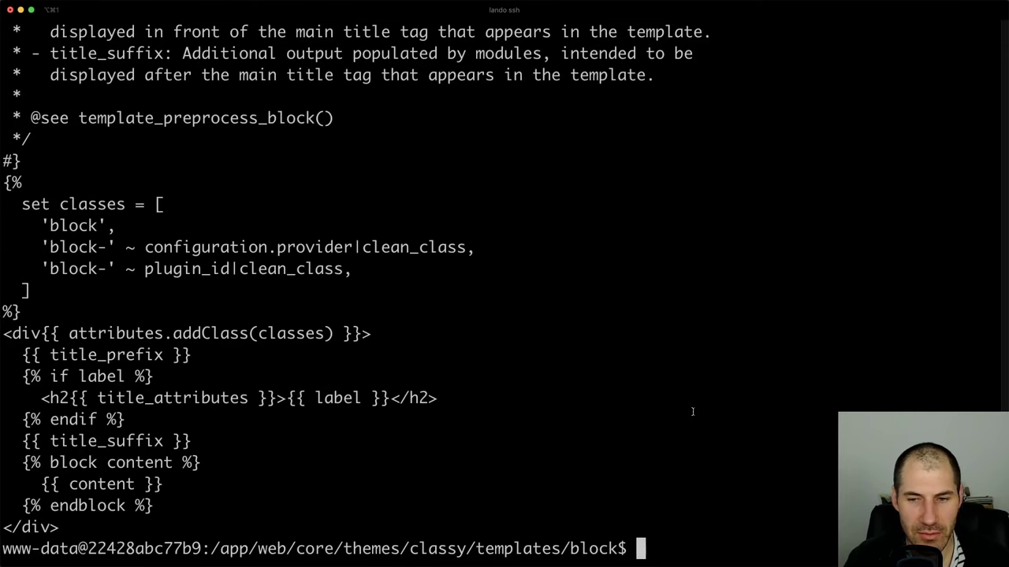
key(super+Tab)
key(super+z)
key(super+z)
key(super+z)
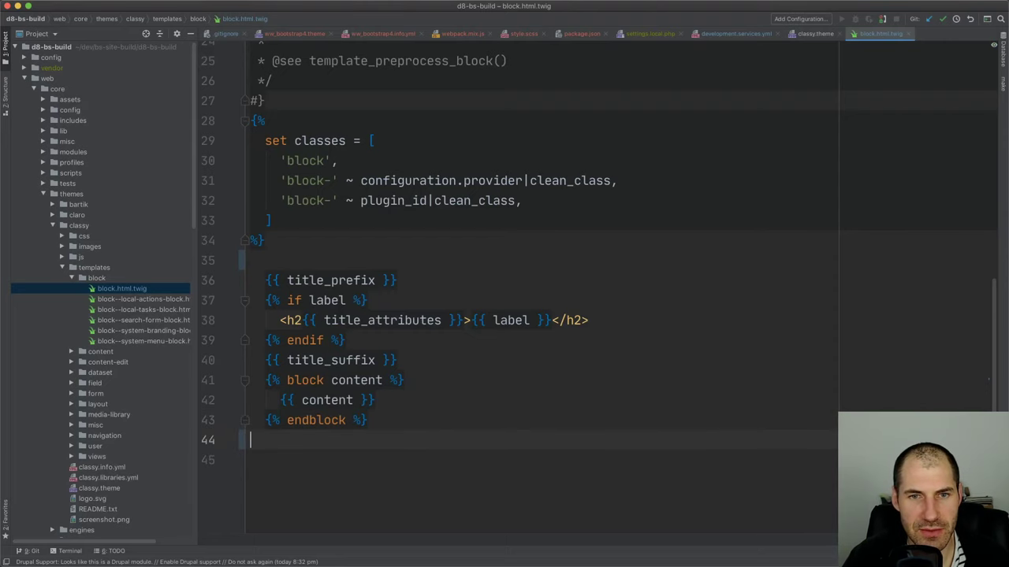
key(super+z)
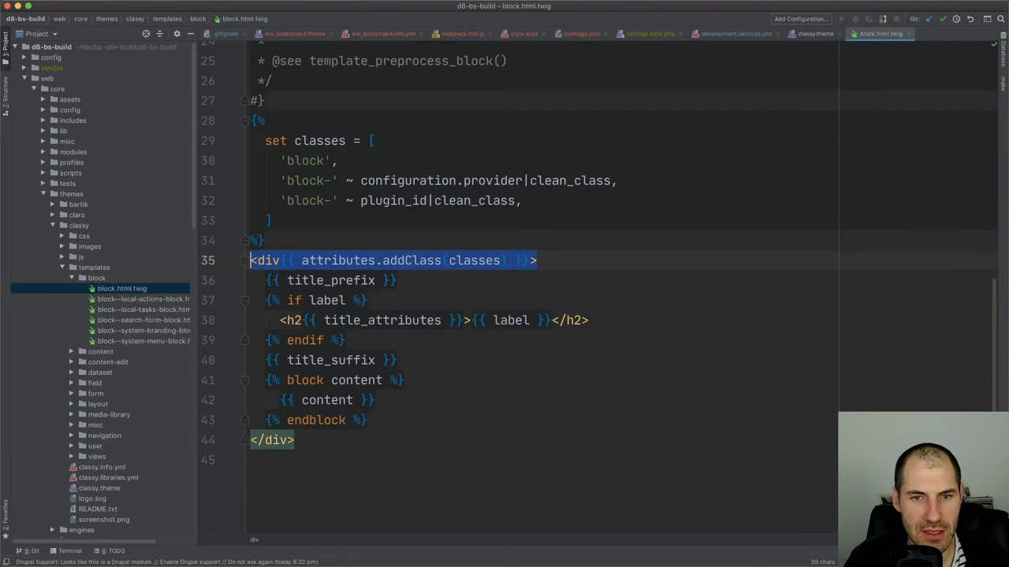
key(Up)
key(Up)
key(Up)
key(Up)
key(Up)
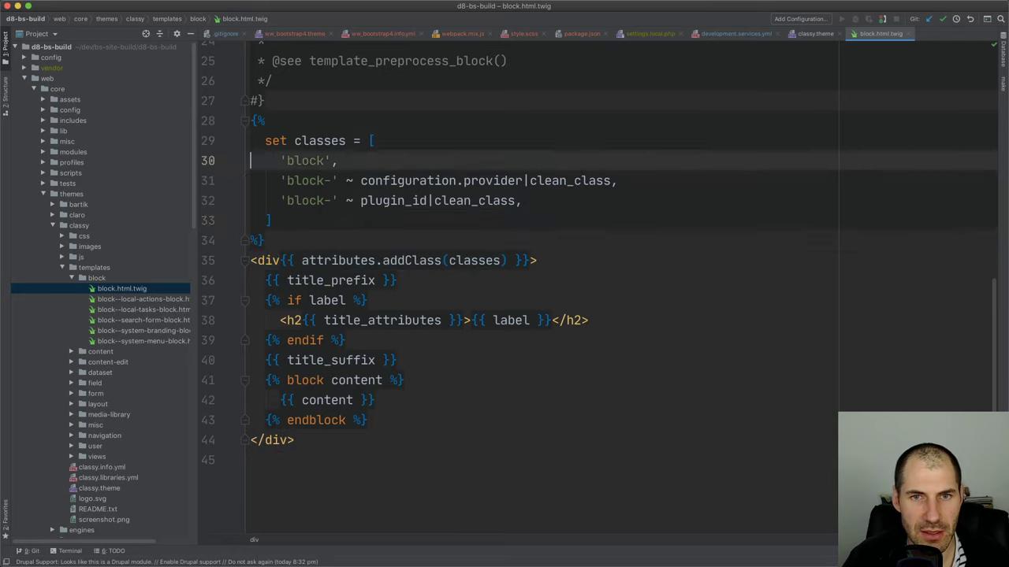
key(Down)
key(Down)
key(Down)
key(Down)
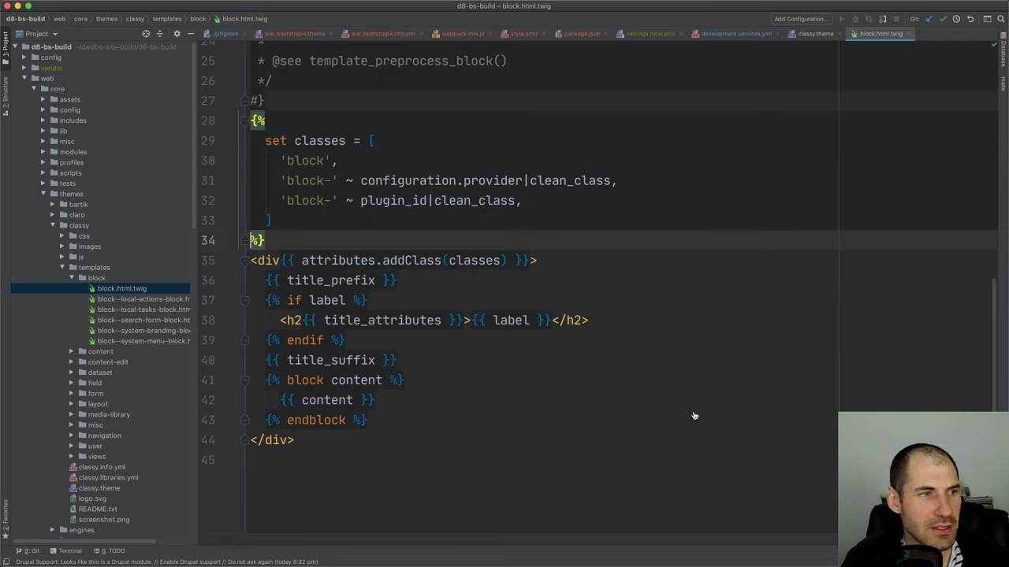
key(super+Tab)
key(super+Tab)
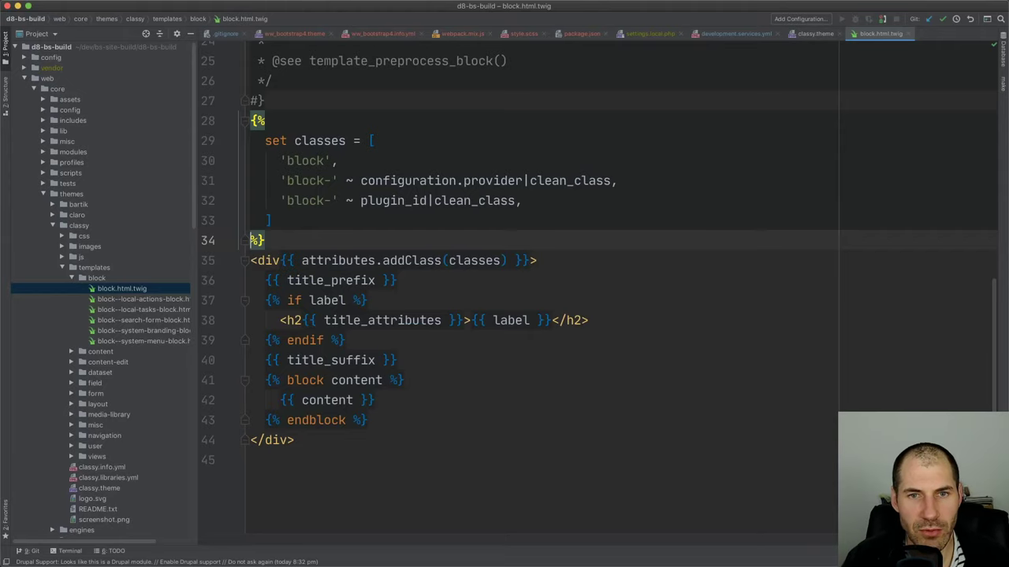
key(super+Tab)
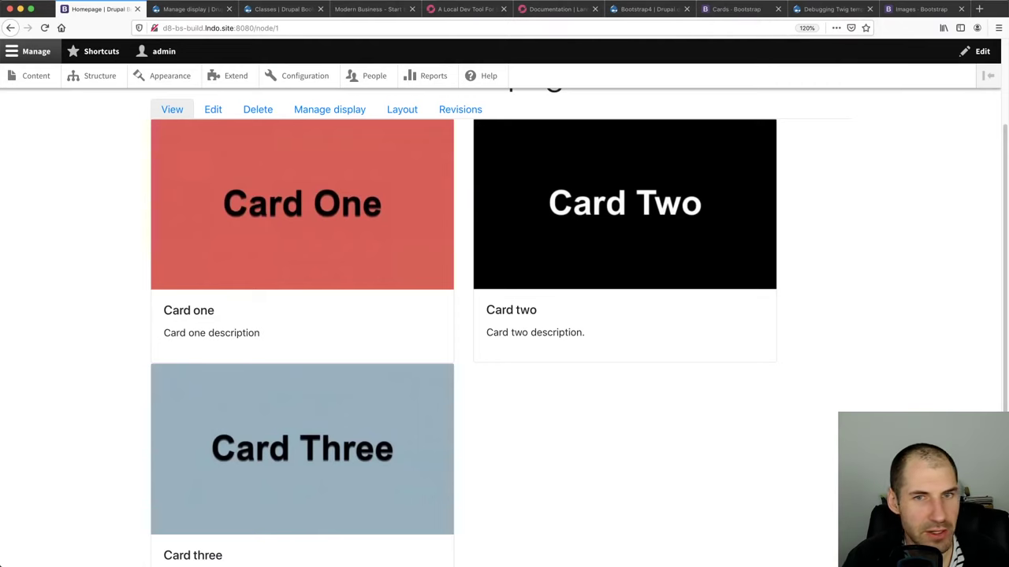
Open the Firefox Inspector and pick the Card One block's markup
key(super+alt+i)
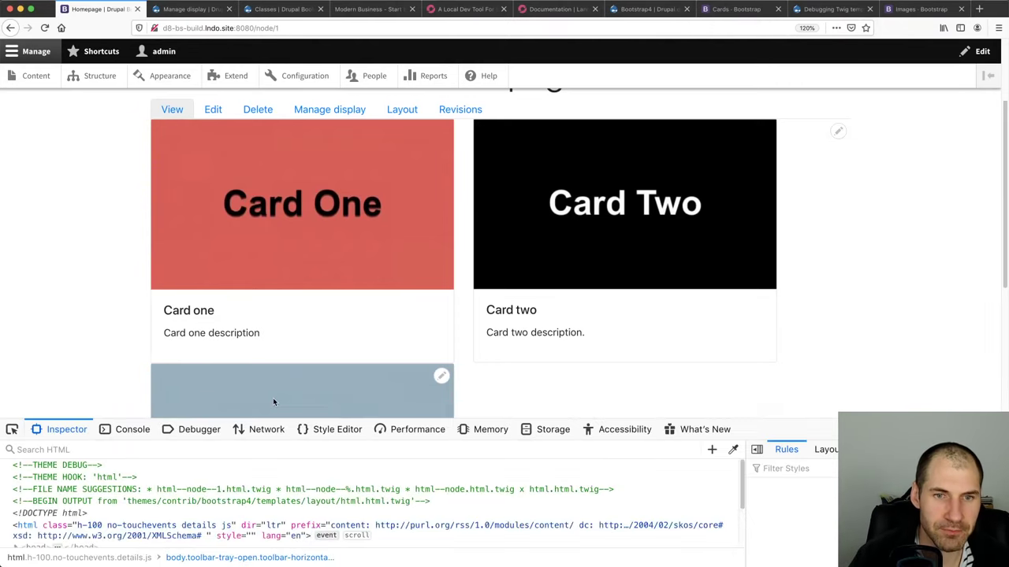
key(super+shift+c)
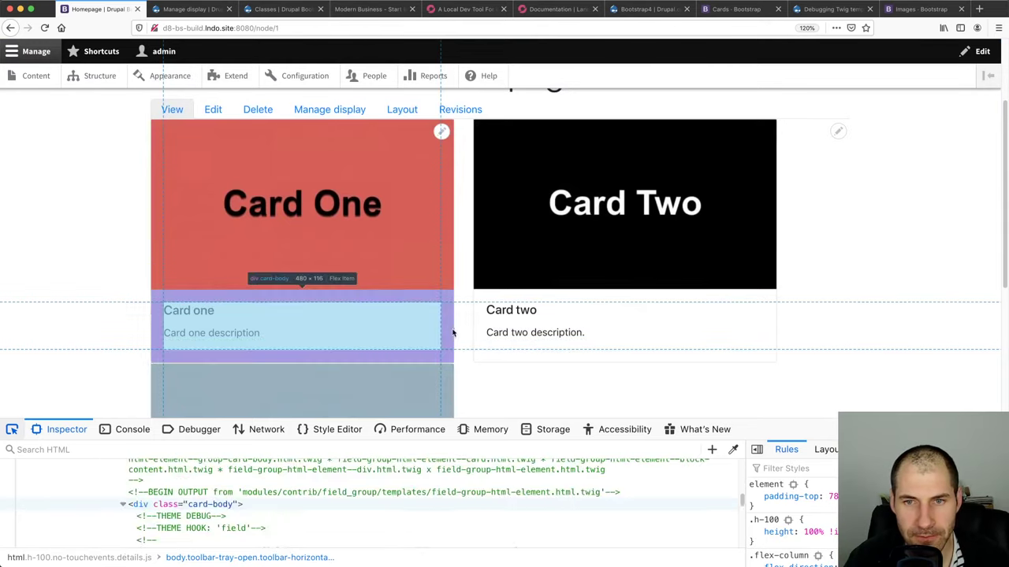
click(452, 333)
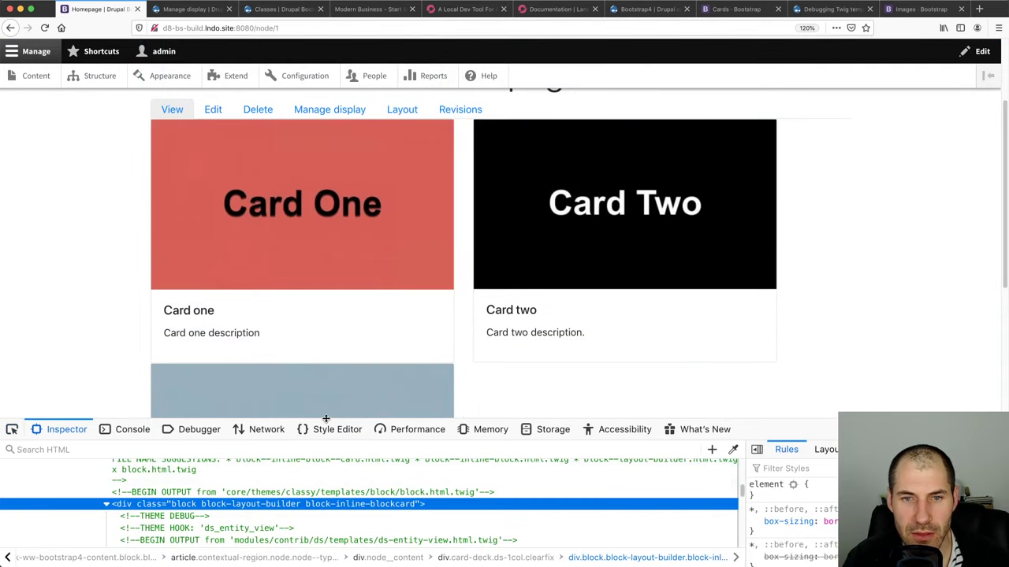
drag(327, 420, 323, 294)
scroll(350, 388, up, 2)
scroll(350, 388, up, 2)
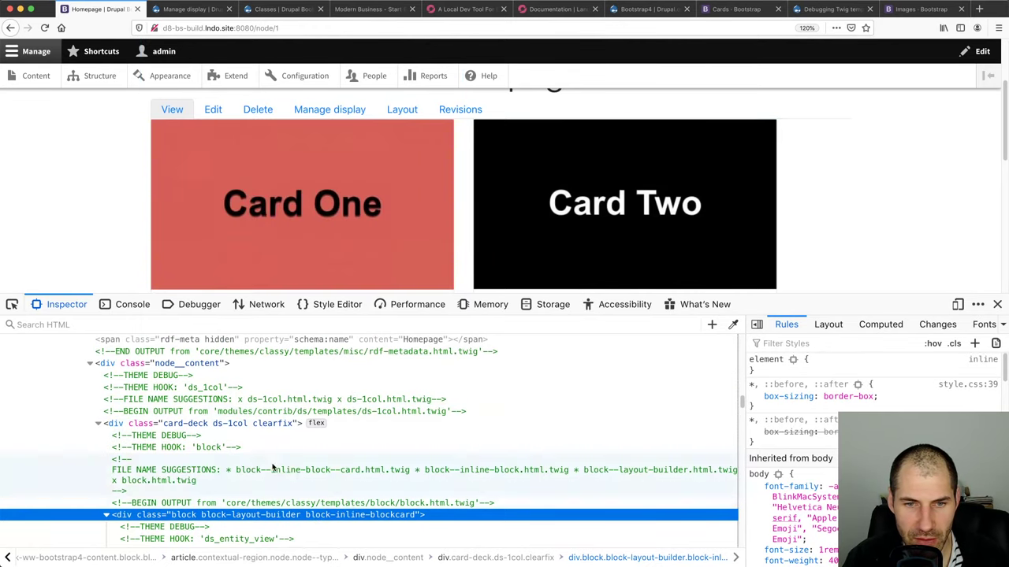
Copy the block--inline-block--card.html.twig suggestion from the FILE NAME SUGGESTIONS comment
click(270, 471)
double_click(270, 470)
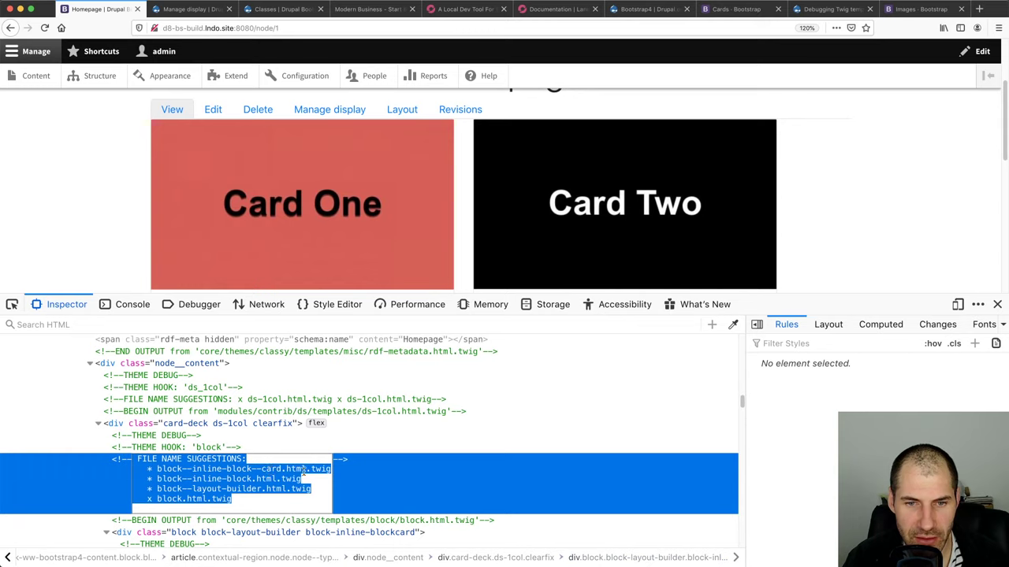
click(303, 471)
drag(331, 469, 157, 470)
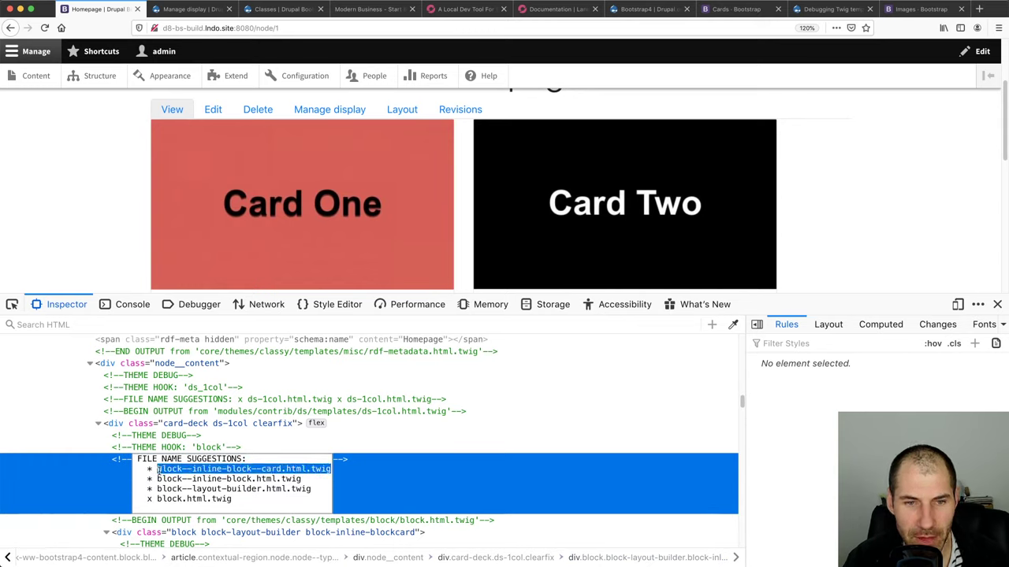
scroll(158, 471, down, 2)
right_click(282, 415)
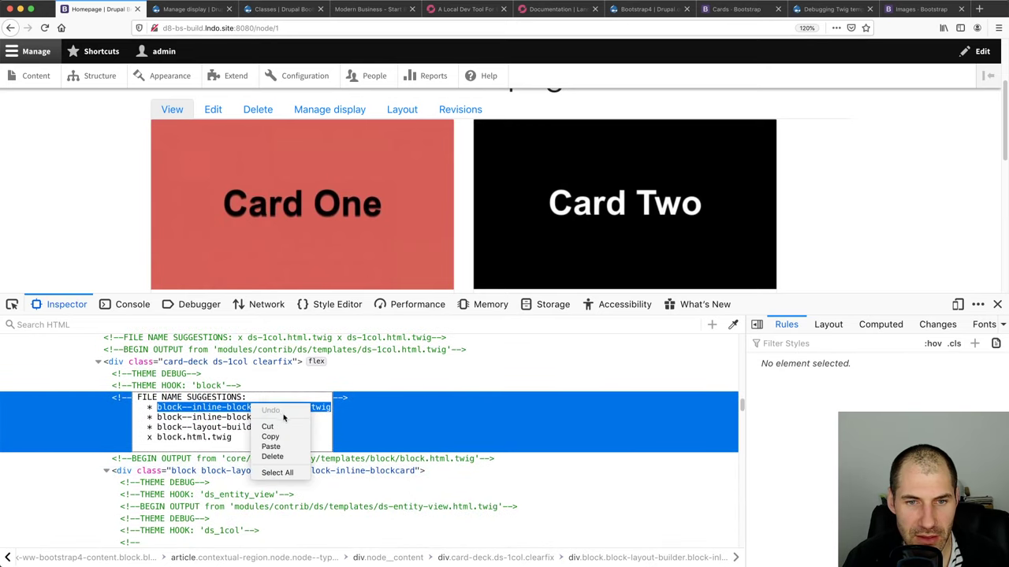
click(286, 438)
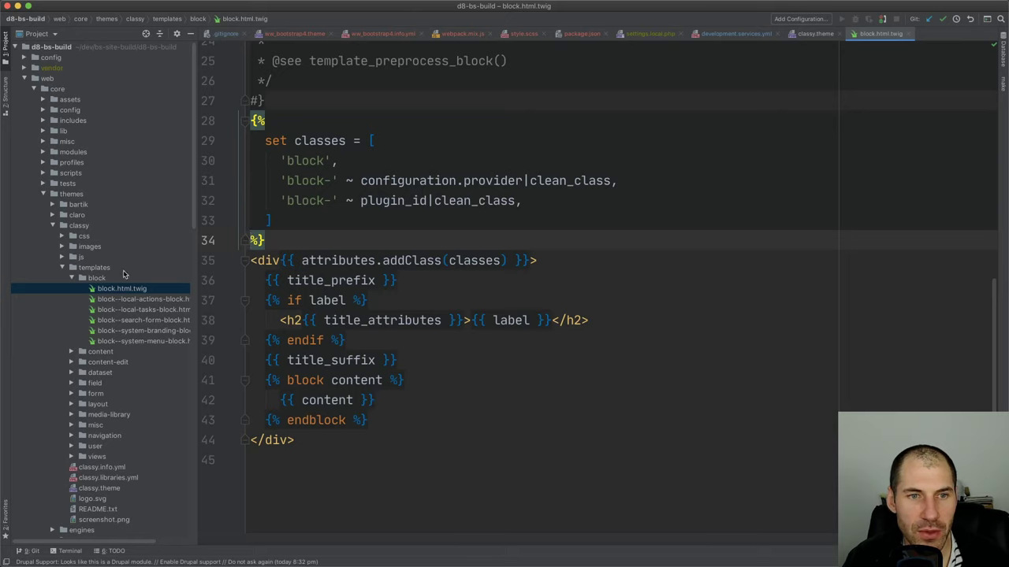
Collapse core and sites, then expand themes/custom/ww_bootstrap4 in the project tree
scroll(127, 307, down, 15)
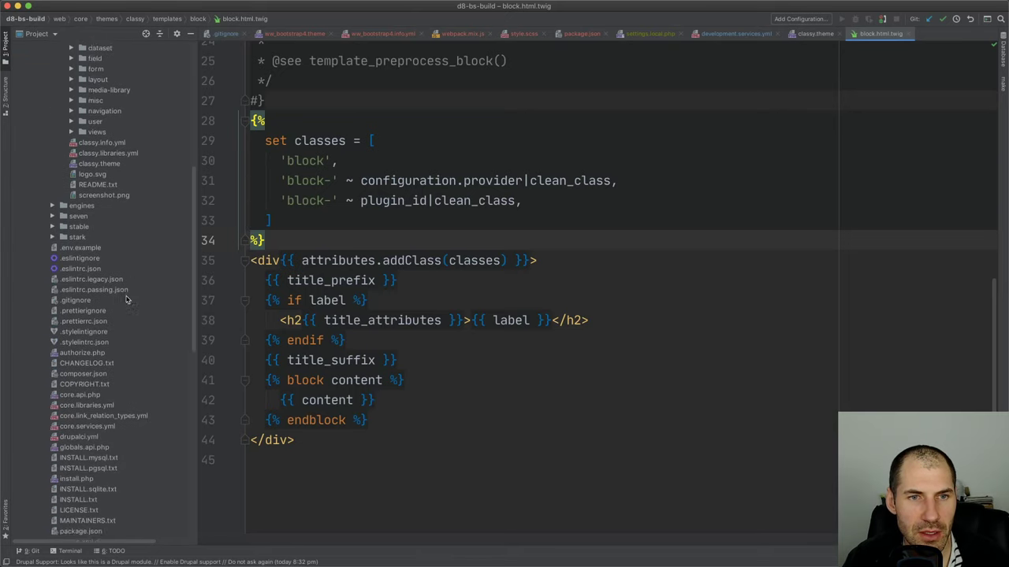
scroll(128, 317, up, 7)
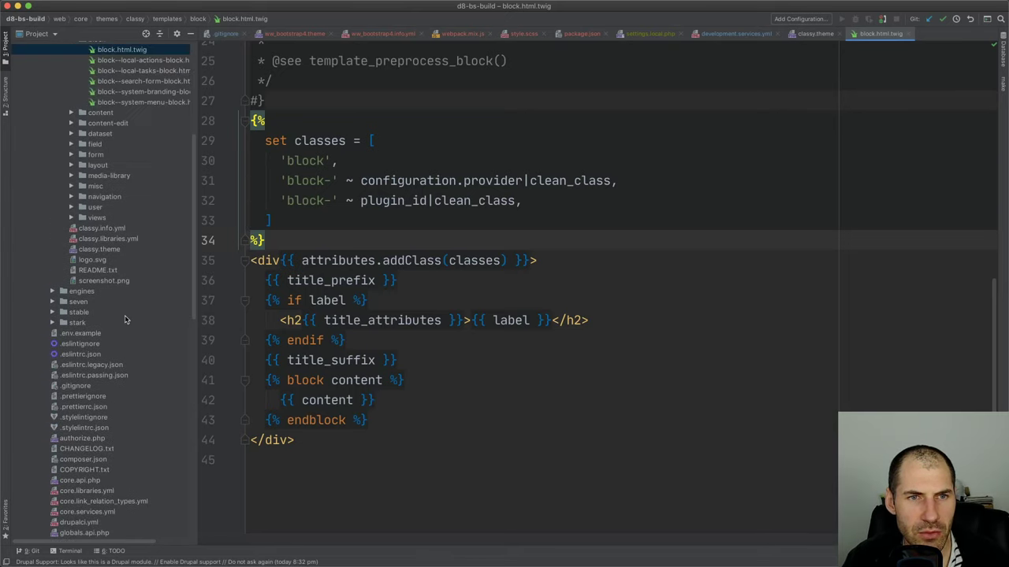
scroll(102, 327, up, 8)
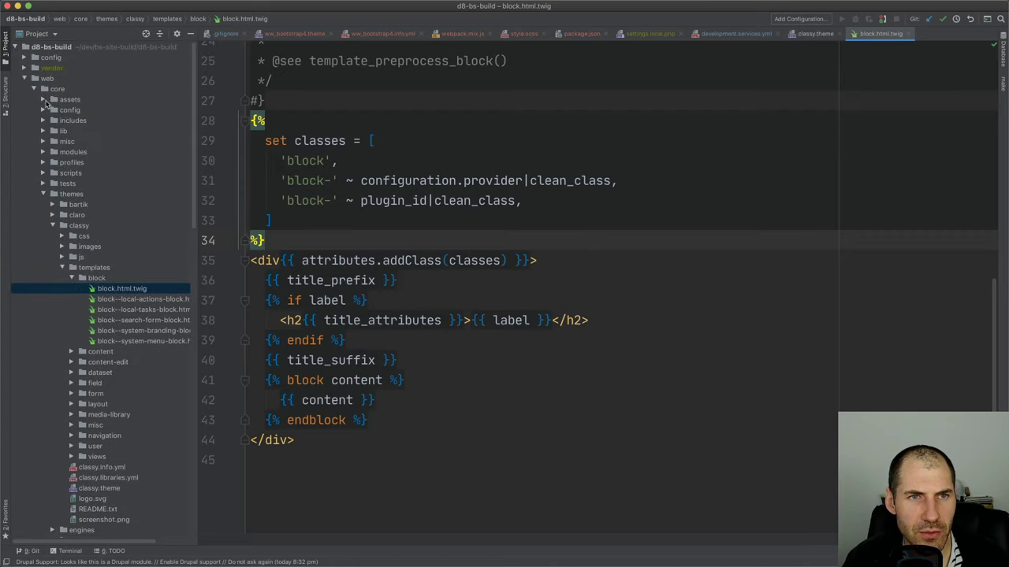
click(36, 89)
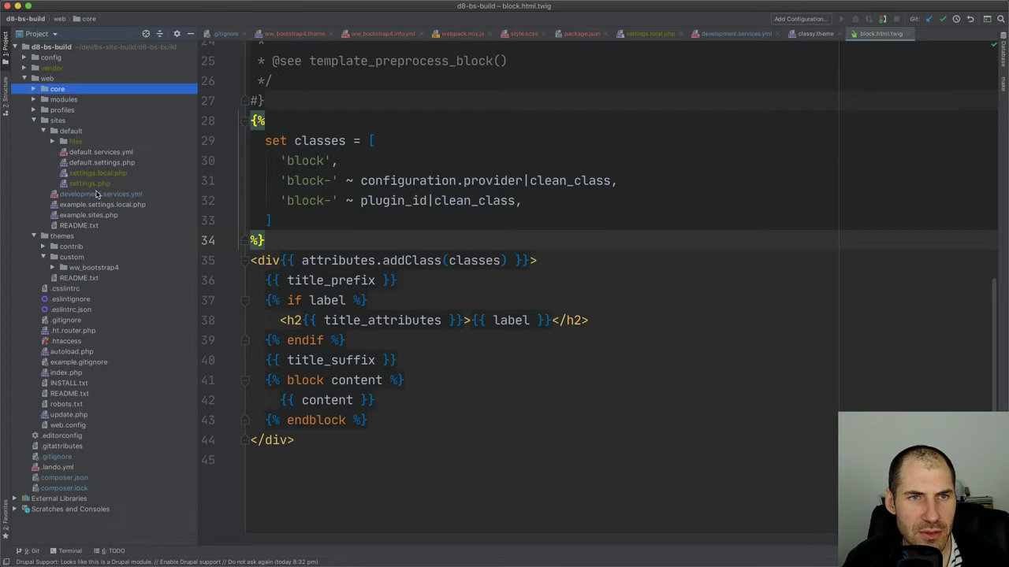
click(34, 121)
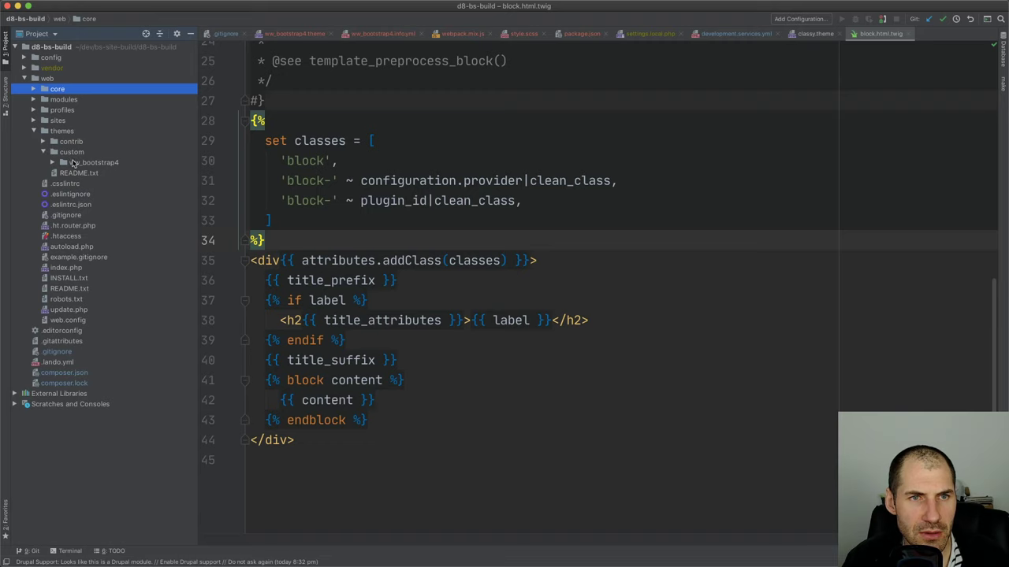
double_click(74, 163)
Create a templates directory in the ww_bootstrap4 theme
right_click(95, 164)
mouse_move(114, 167)
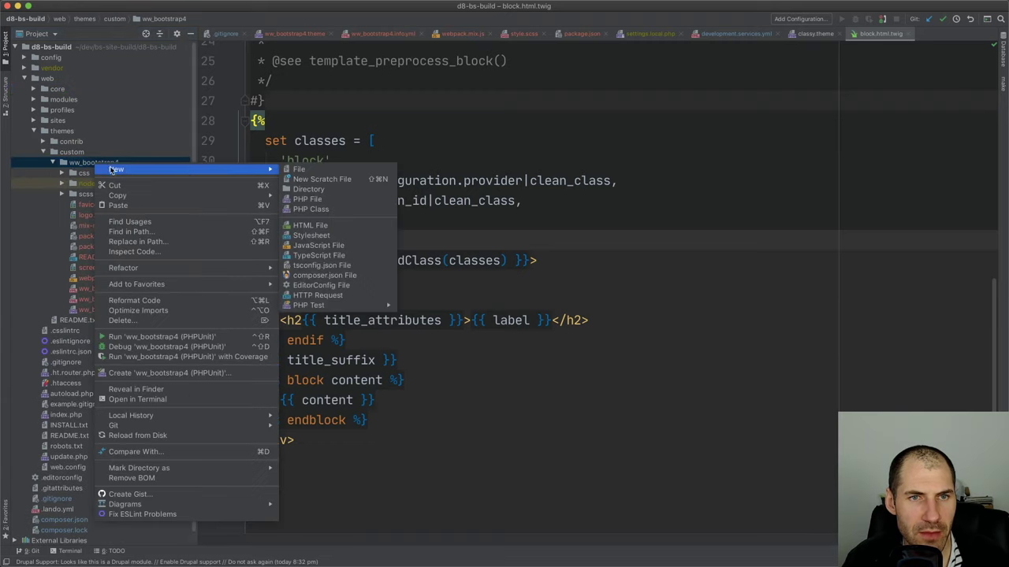
click(309, 188)
text(templates)
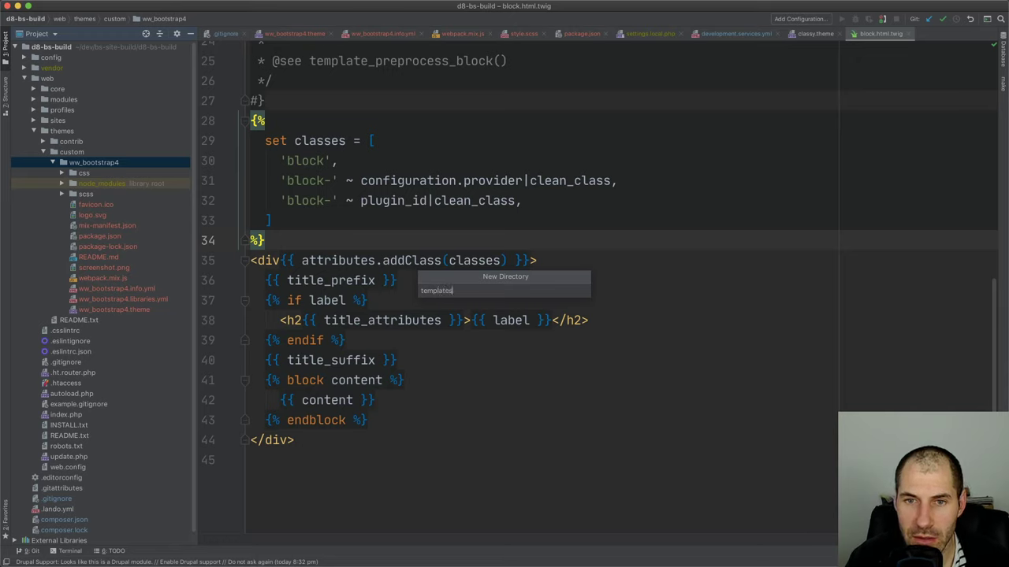
key(Return)
Create a block directory inside the templates folder
right_click(132, 205)
mouse_move(157, 211)
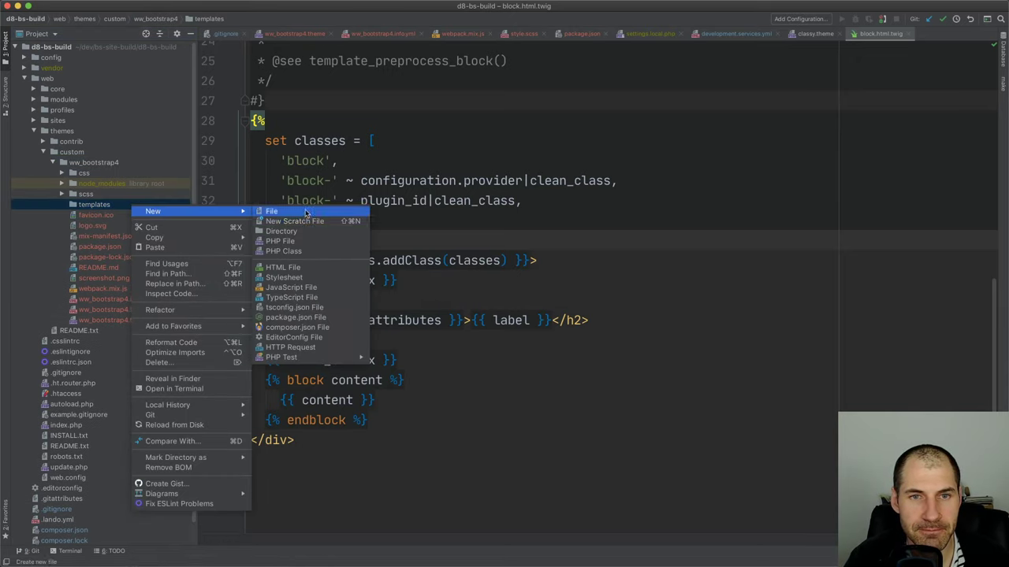
click(307, 230)
text(block)
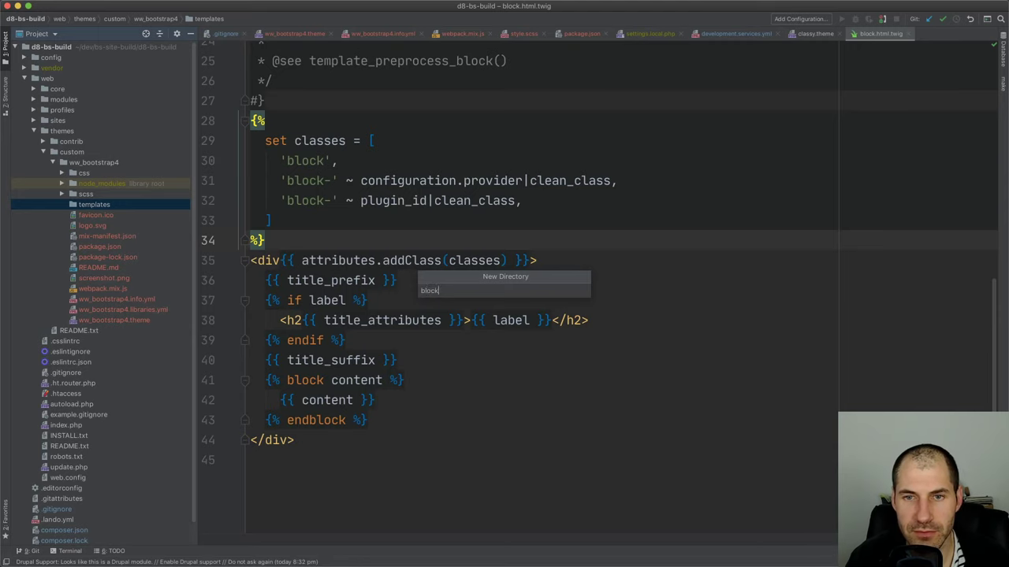
key(Return)
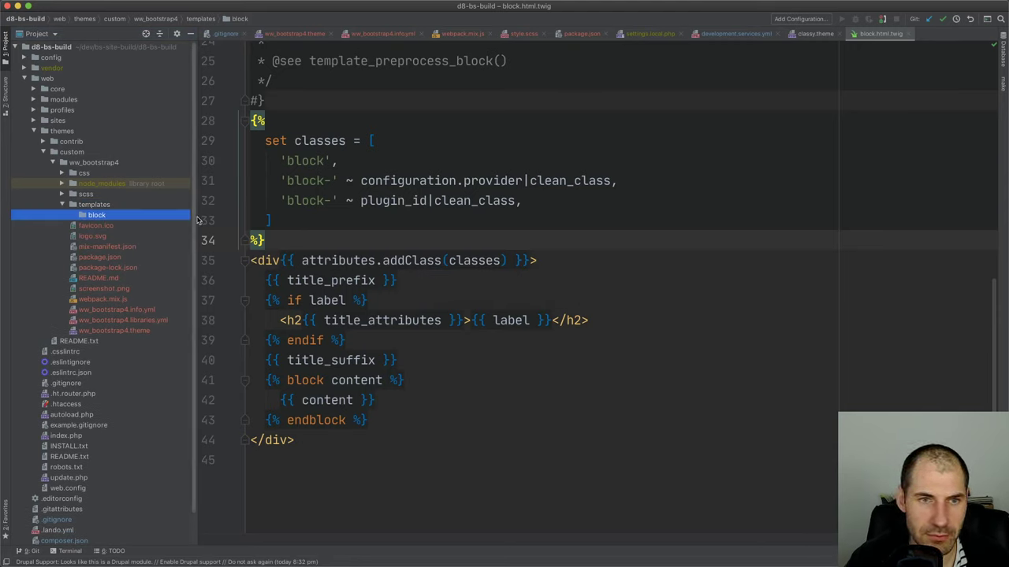
Begin creating a new file inside templates/block
right_click(180, 220)
click(206, 261)
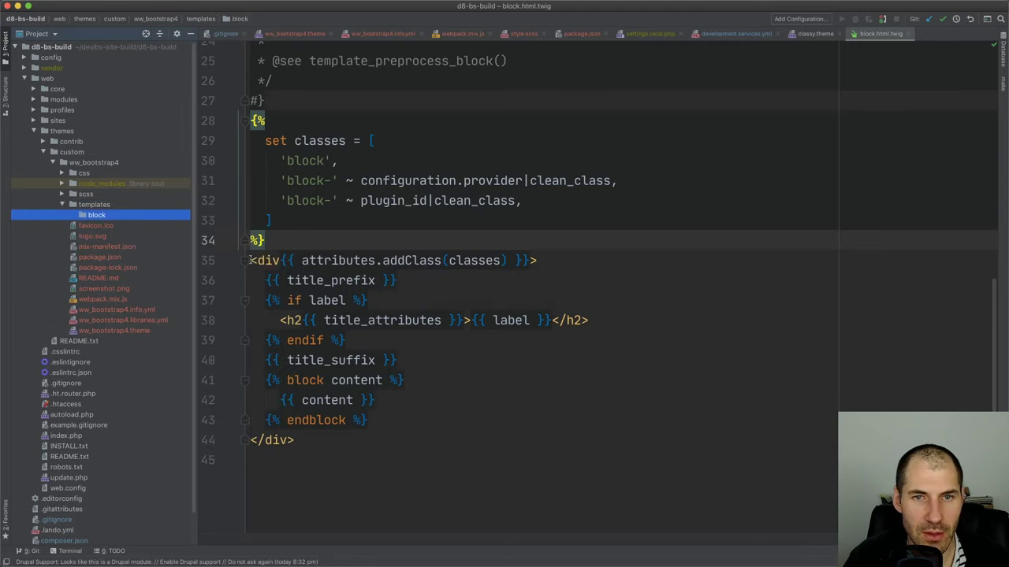
right_click(107, 218)
mouse_move(142, 222)
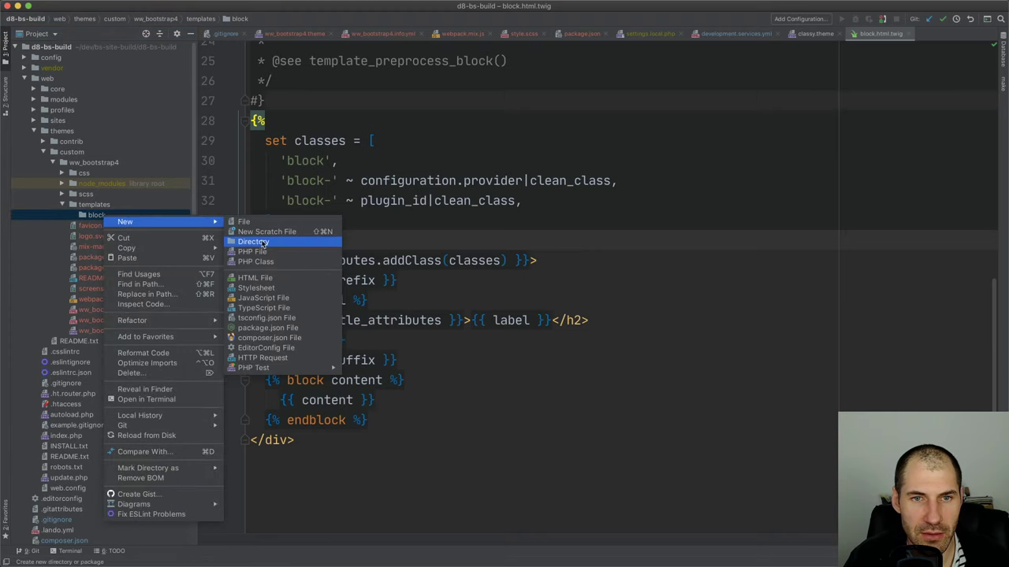
click(244, 222)
Name the new file block--inline-block--card.html.twig and dismiss the Add to Git prompt
key(super+v)
key(Return)
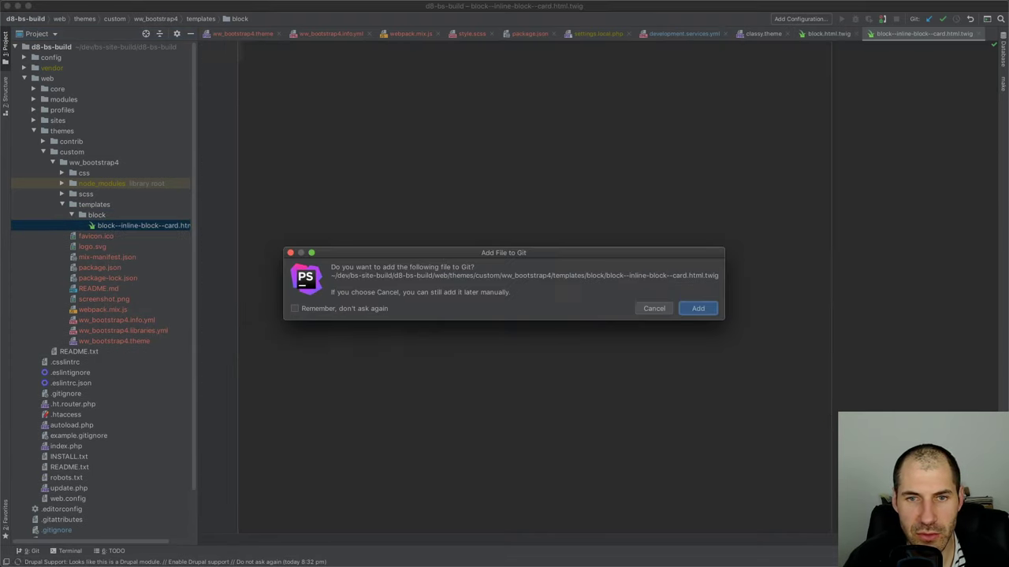
key(Escape)
Paste classy's entire block.html.twig contents into the new card template
key(super+e)
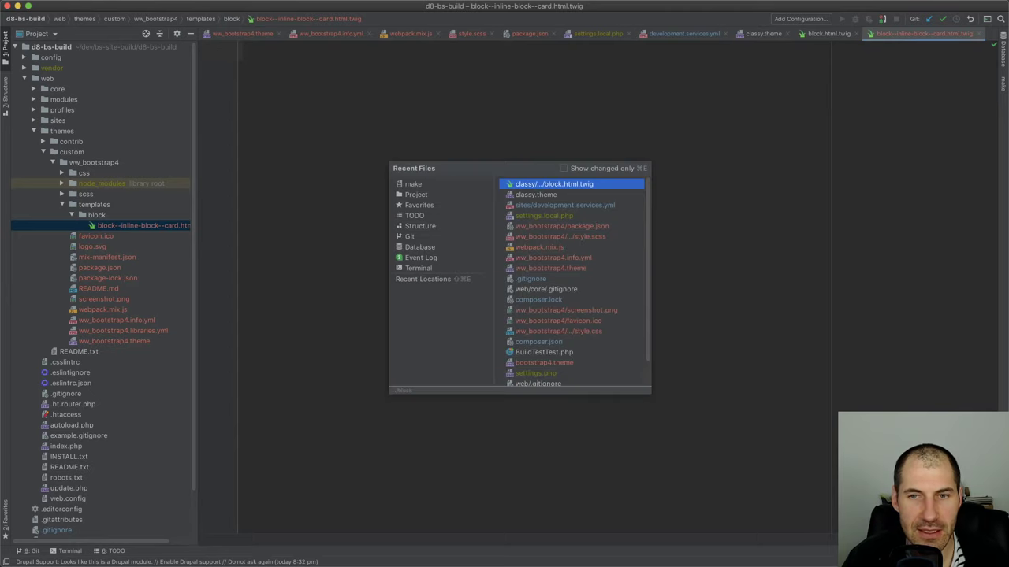
key(Return)
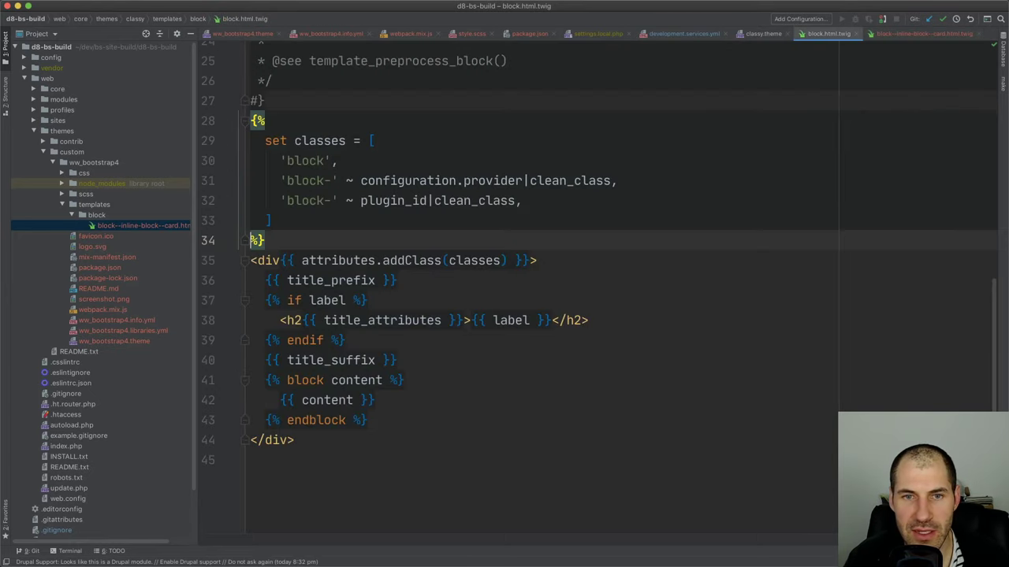
key(super+a)
key(super+c)
key(ctrl+Tab)
key(super+v)
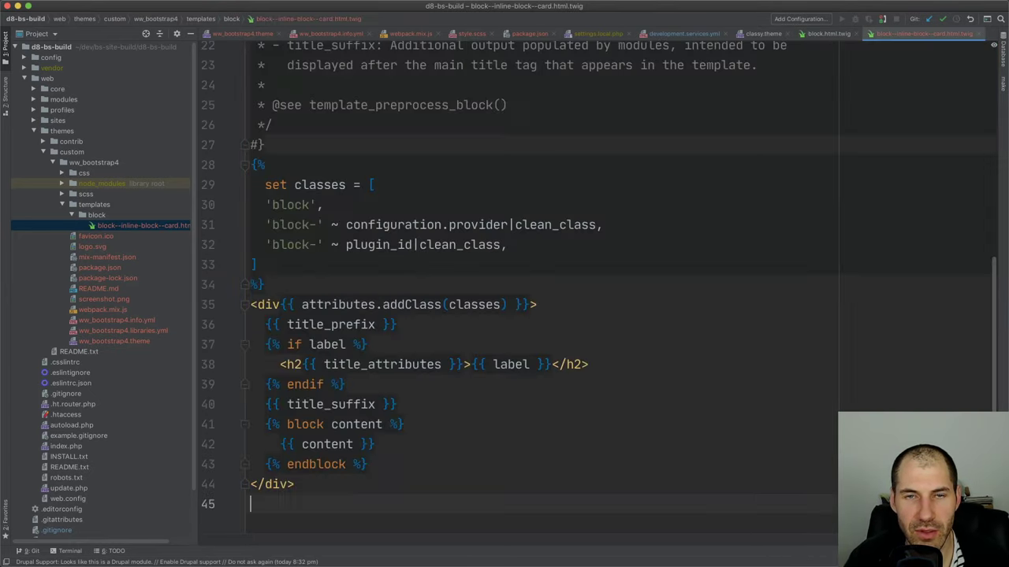
Delete the opening and closing wrapper div lines from the card template
click(576, 297)
key(super+shift+Left)
key(BackSpace)
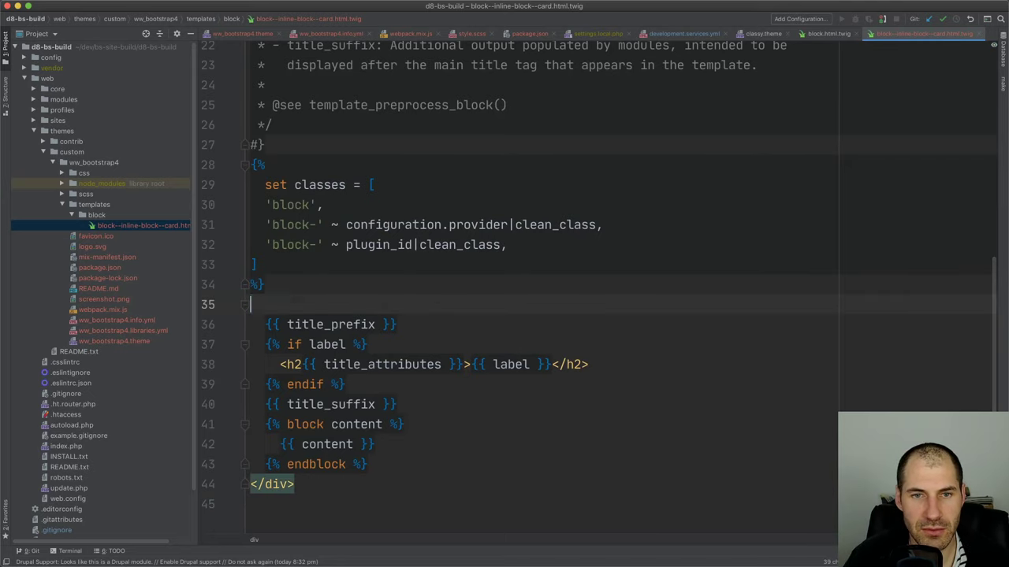
key(super+BackSpace)
key(Down)
key(Down)
key(Down)
key(Down)
key(Down)
key(Down)
key(Down)
key(Down)
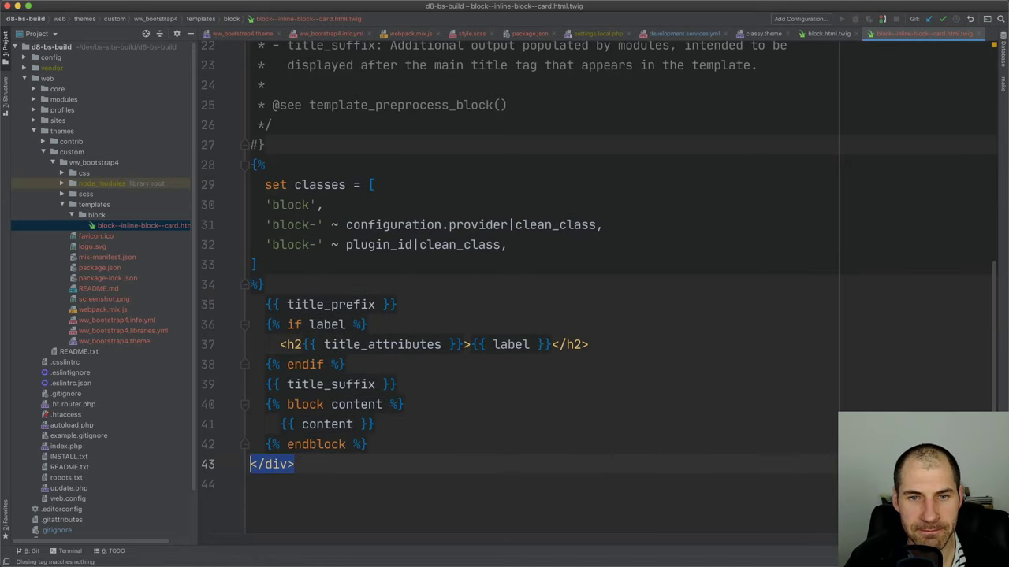
key(super+BackSpace)
key(BackSpace)
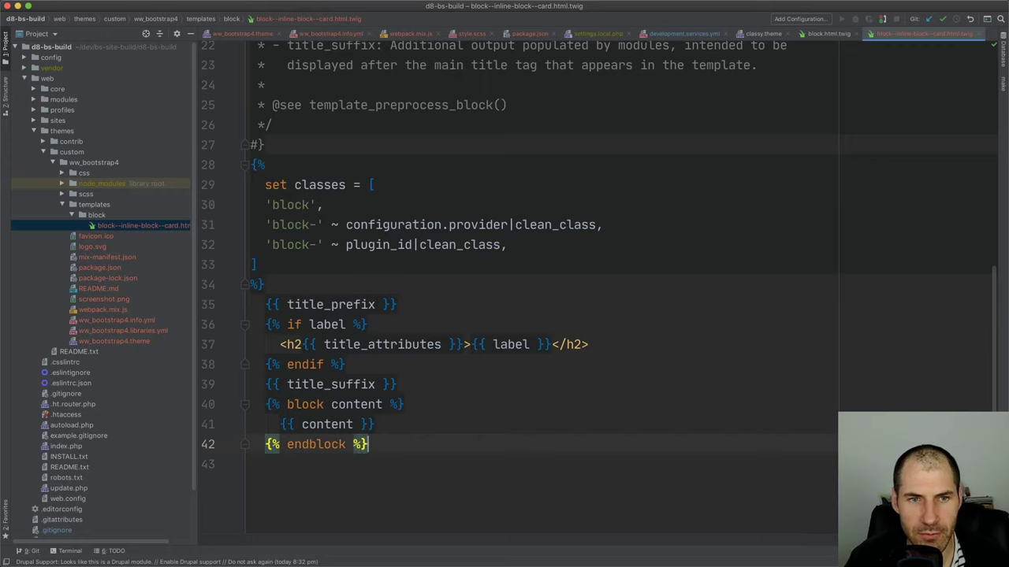
key(super+Tab)
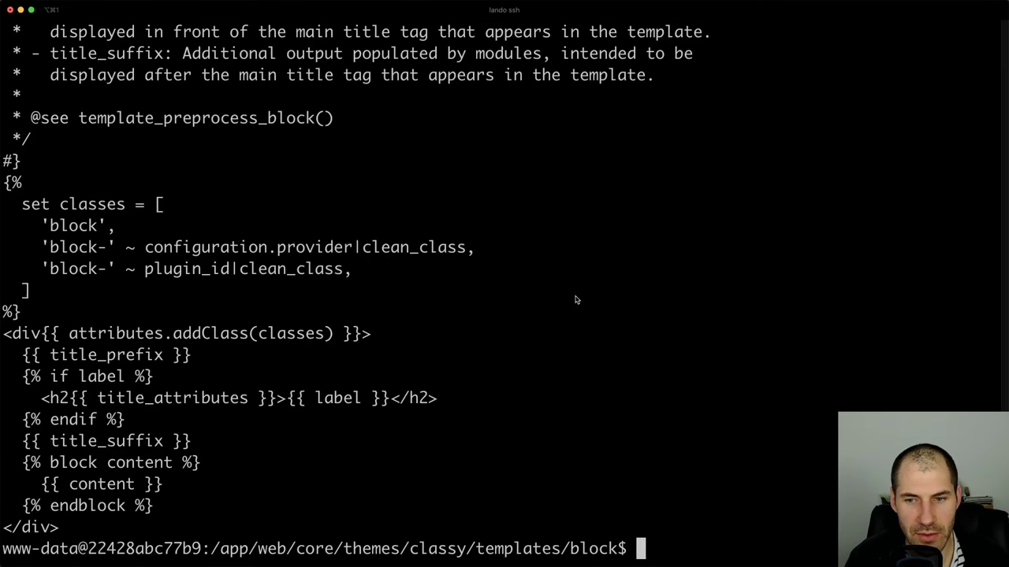
Climb back up to the /app project root with repeated cd .. commands
text(..)
key(Return)
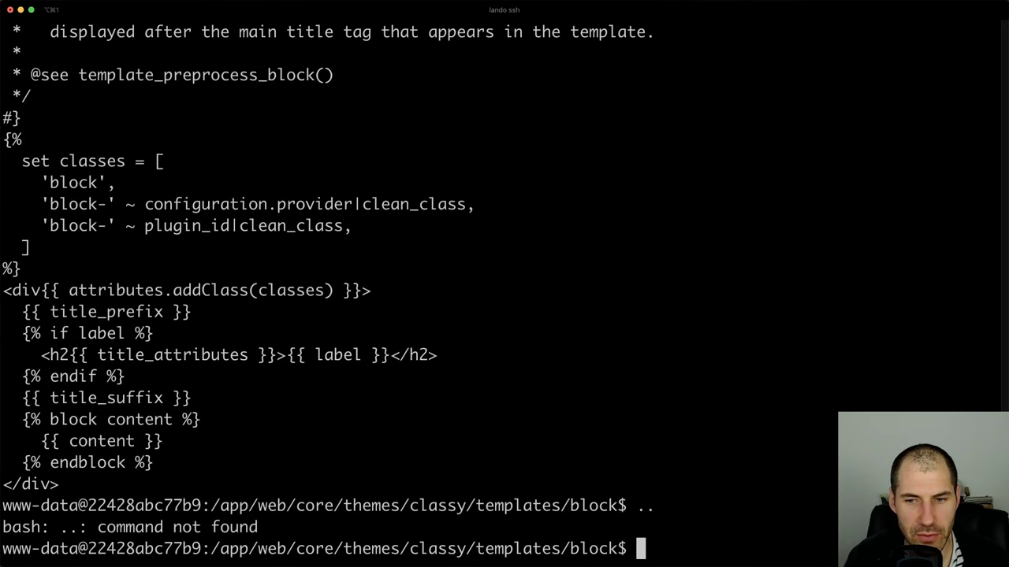
text(cd ..)
key(Return)
text(cd ..)
key(Return)
text(cd ..)
key(Return)
text(cd ..)
key(Return)
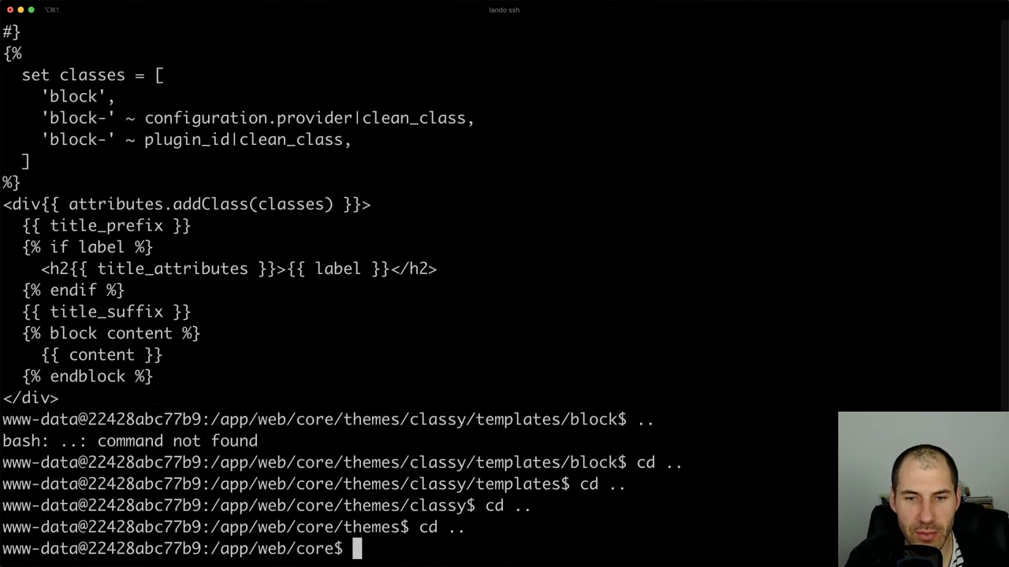
text(cd ..)
key(Return)
text(cd ..)
key(Return)
List the project root, then enter web/themes/custom/ and list it
key(super+Tab)
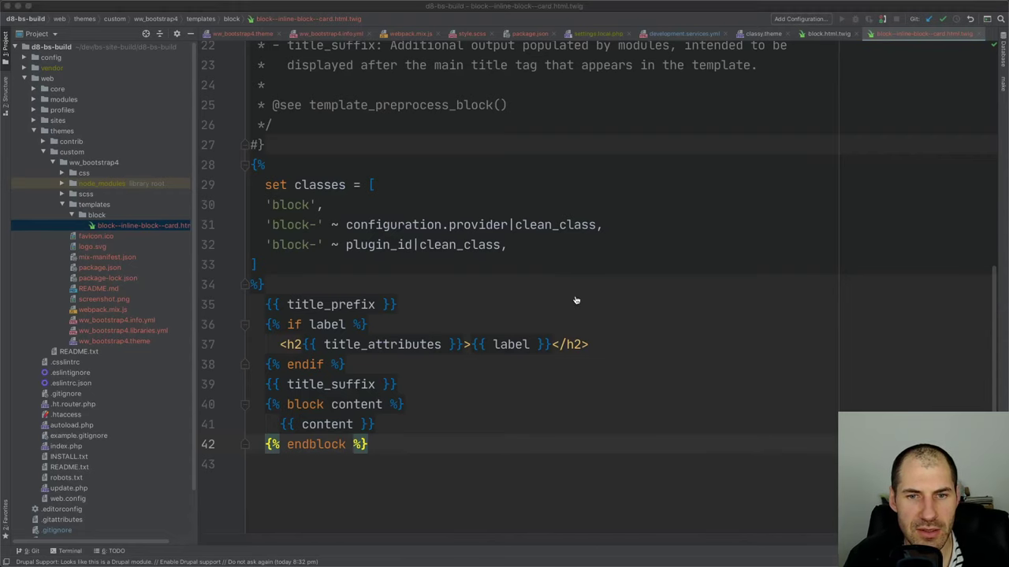
key(super+Tab)
text(ls -la)
key(Return)
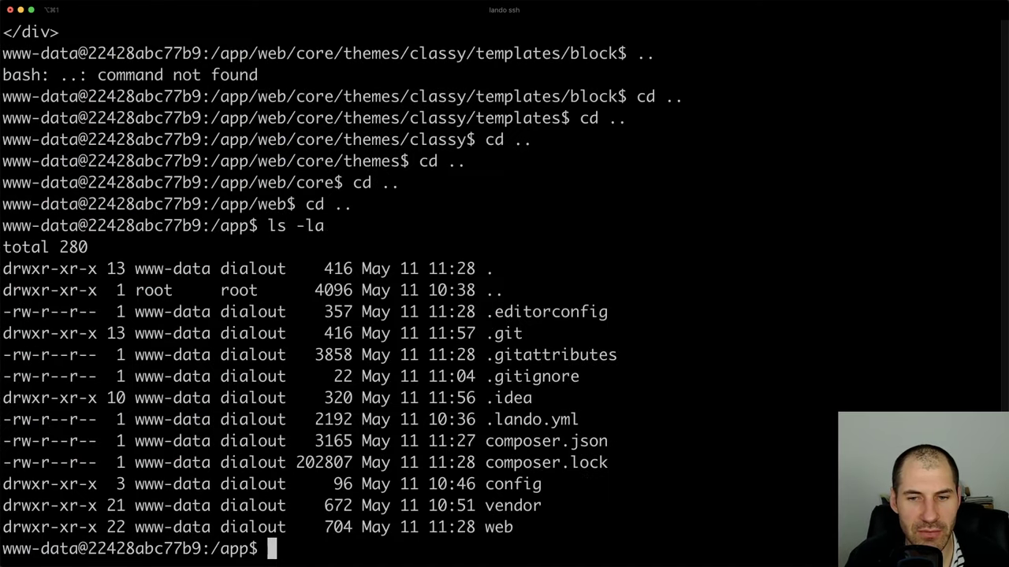
text(cd web/)
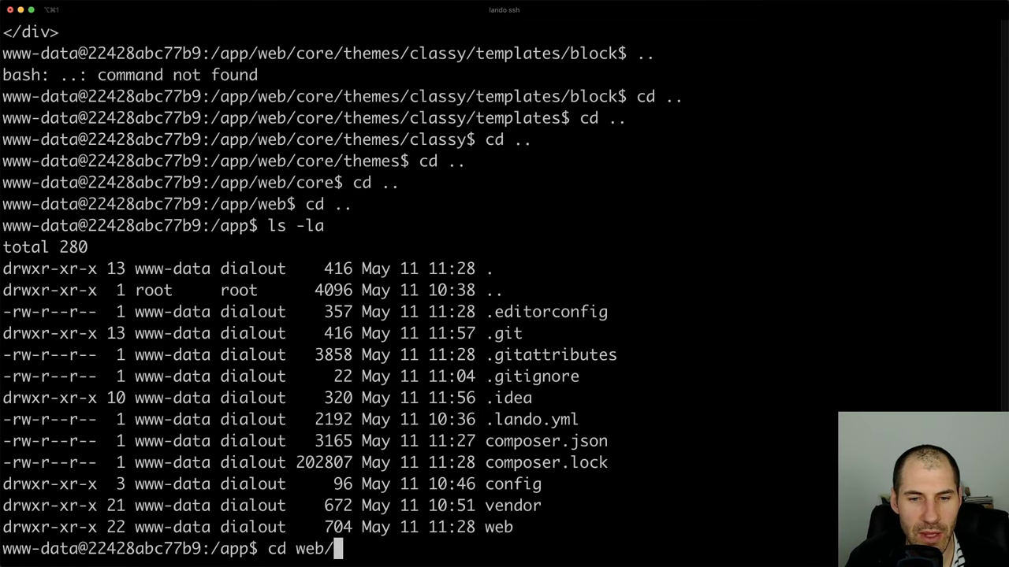
text(themes/)
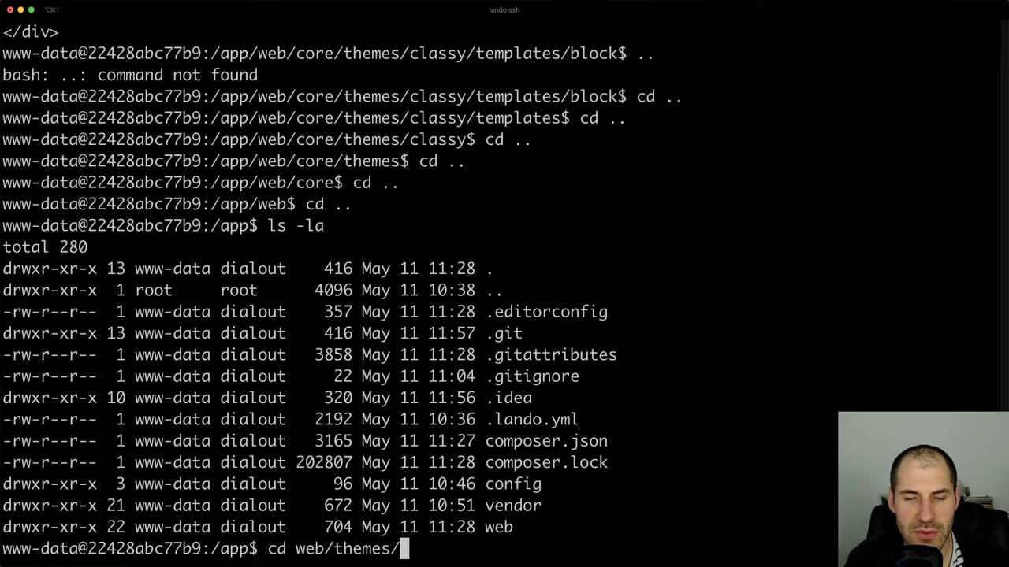
text(custom/)
key(Return)
text(ls -la)
key(Return)
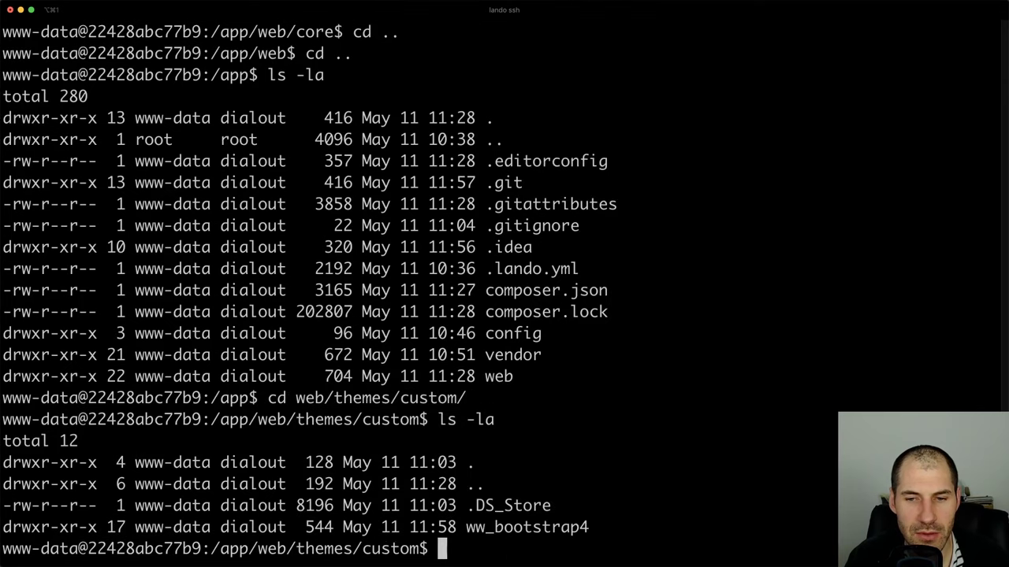
Enter ww_bootstrap4 and its templates folder, listing each with ls -la
text(cd ww_bootstrap4/)
key(Return)
text(ls -la)
key(Return)
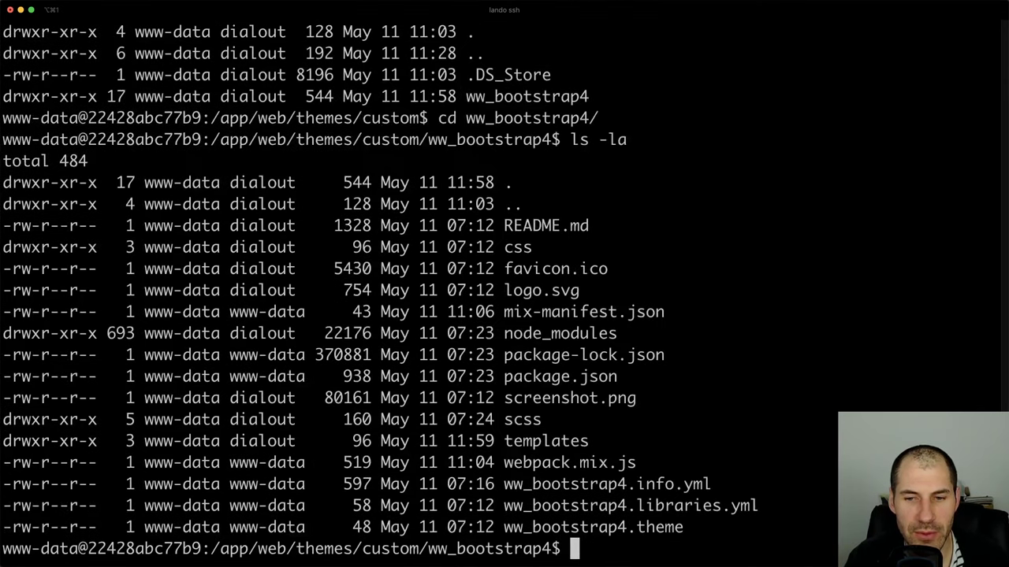
text(cd )
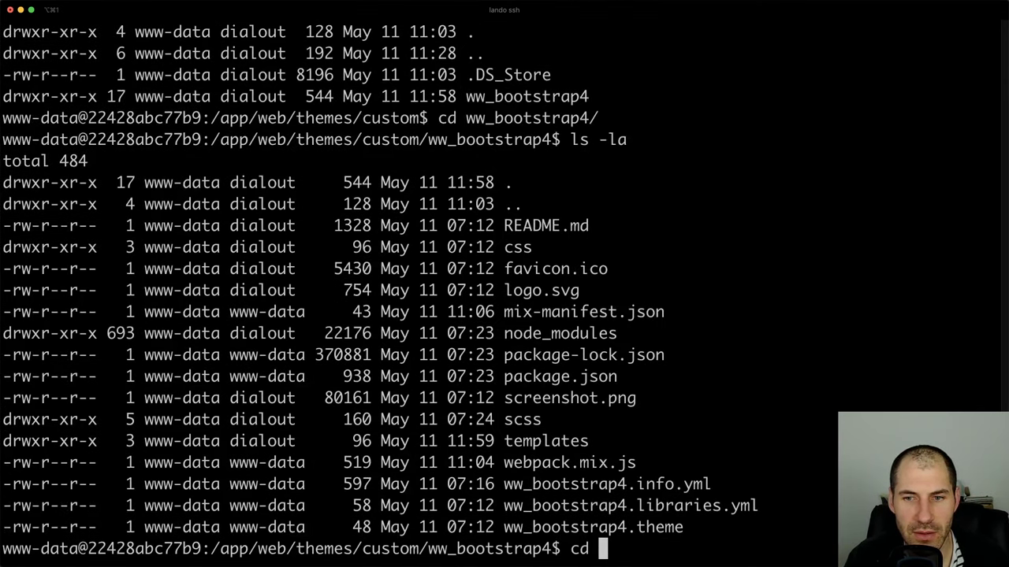
text(templates/)
key(Return)
text(ls -la)
key(Return)
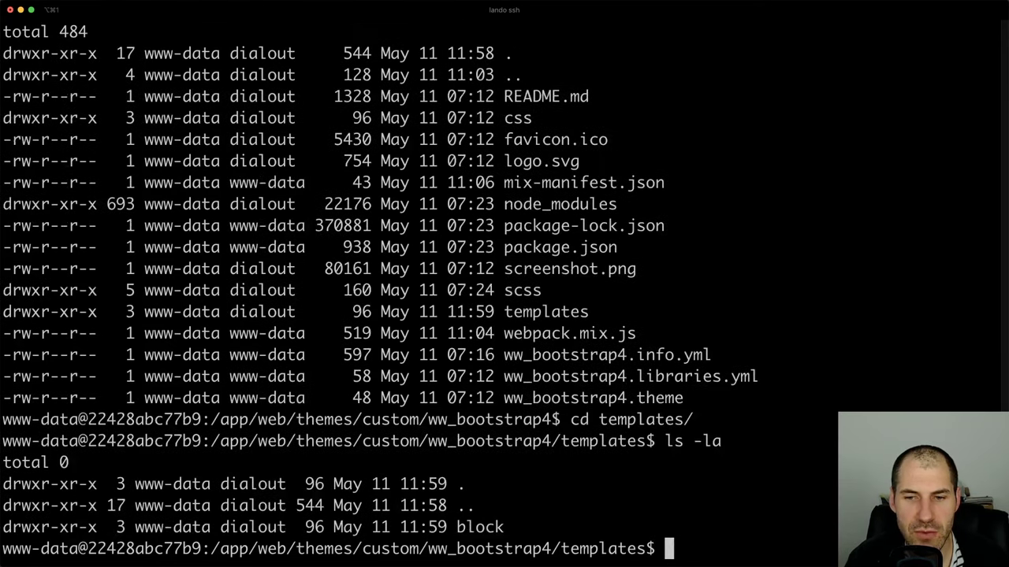
text(cd)
key(BackSpace)
key(BackSpace)
key(BackSpace)
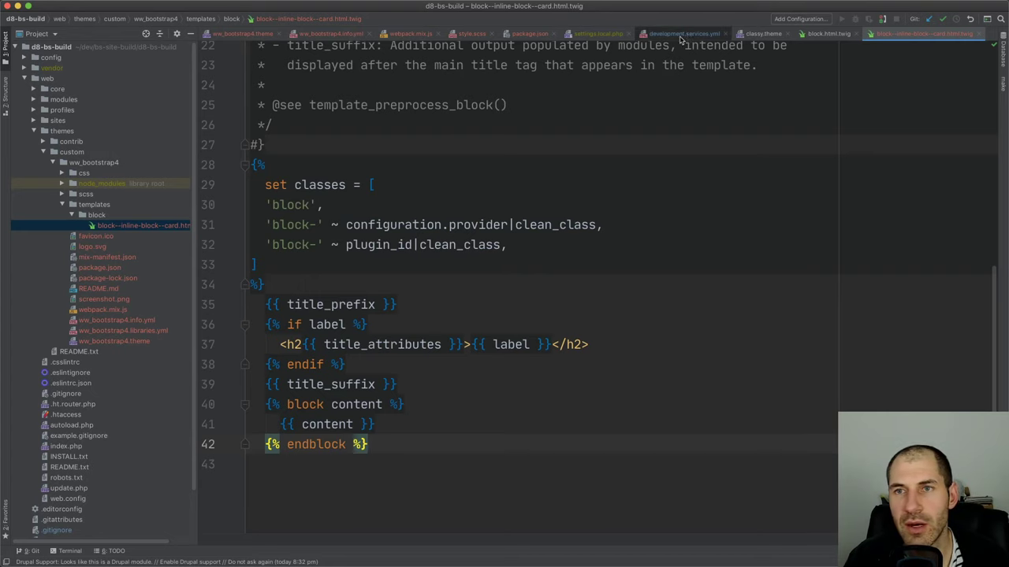
Copy core block.html.twig's path from the content root in the editor's project tree
click(828, 33)
key(super+a)
click(146, 33)
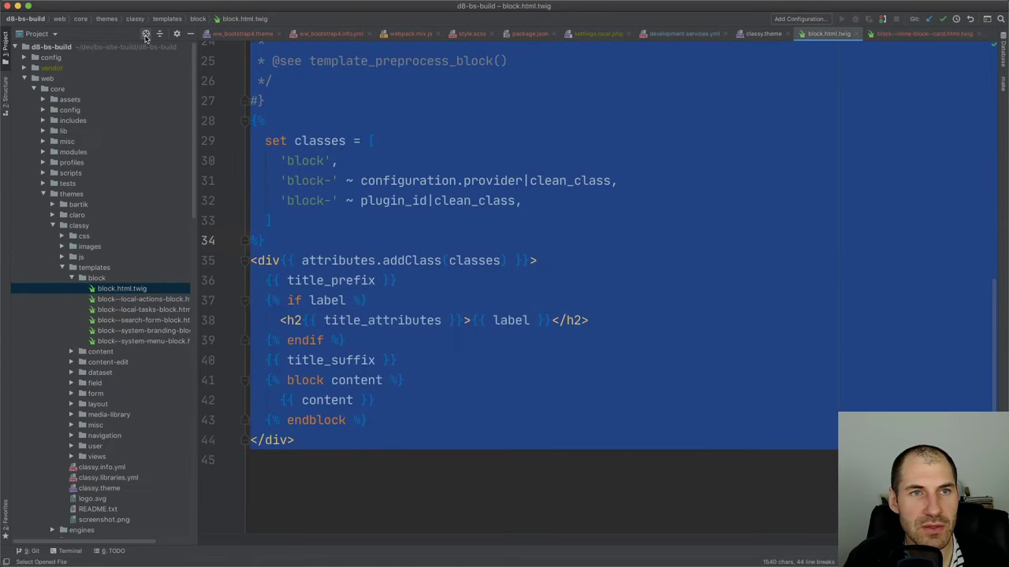
right_click(126, 292)
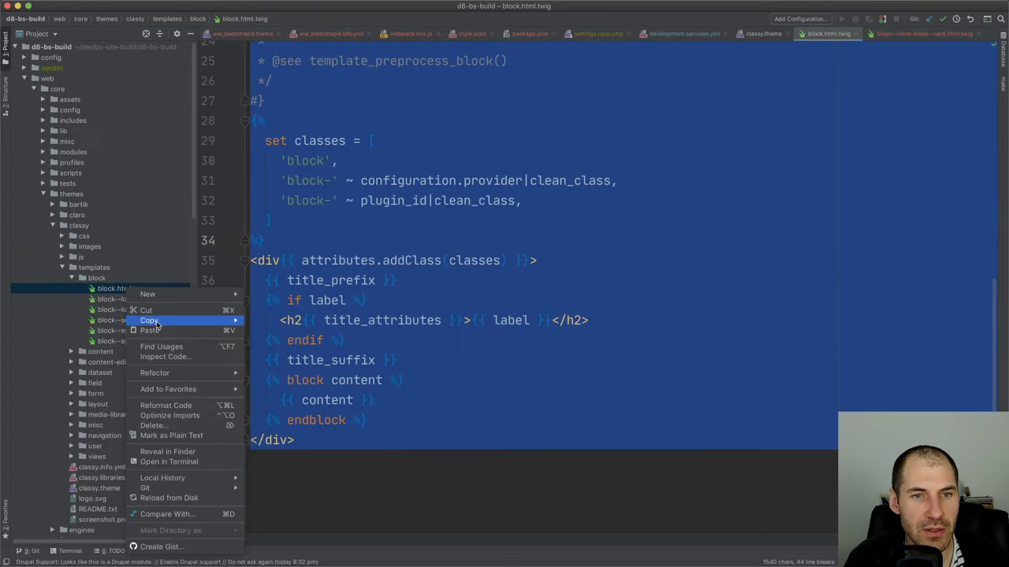
mouse_move(205, 320)
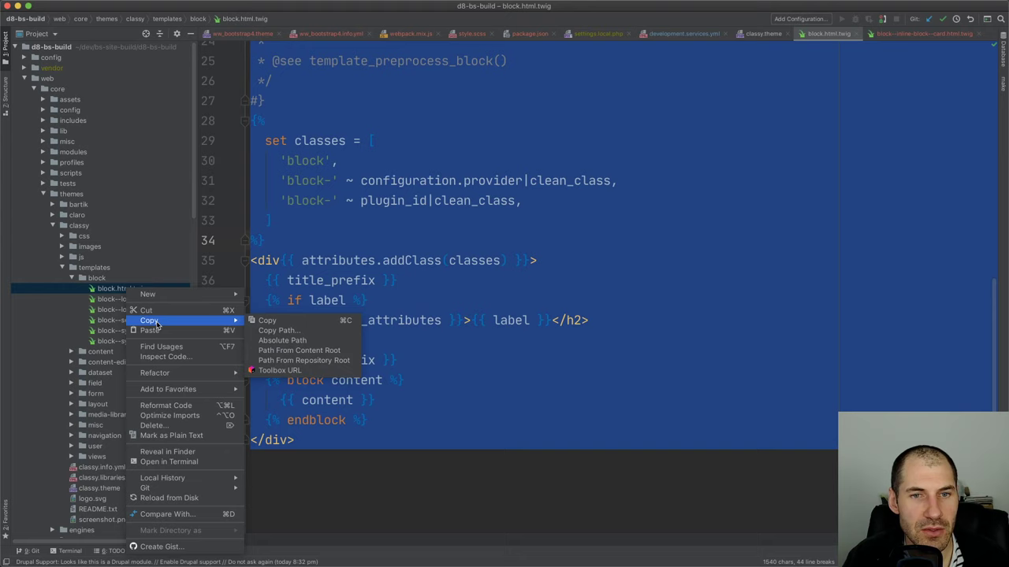
click(329, 350)
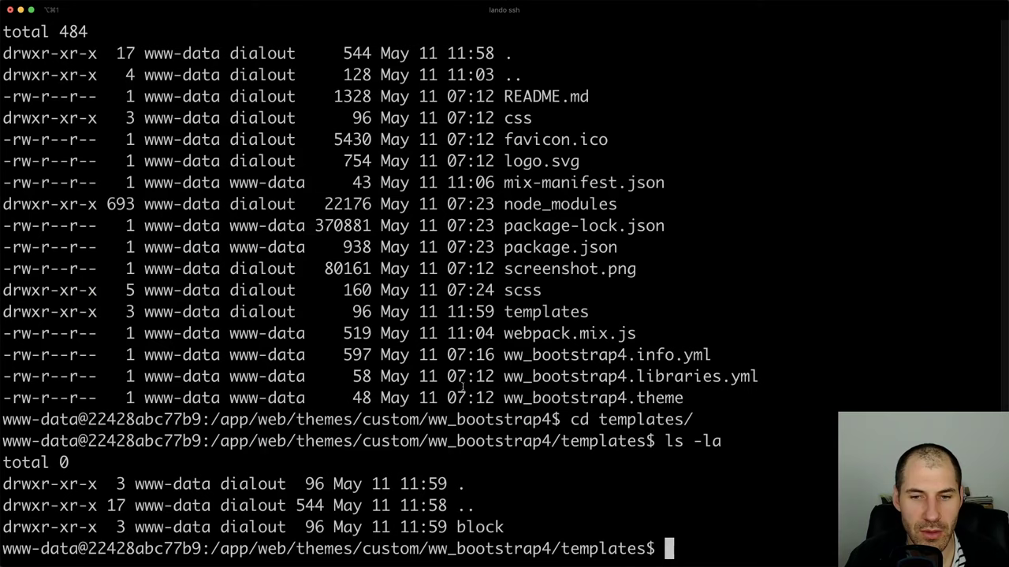
Exit the container shell and reconnect with lando ssh
text(cd ..)
key(Return)
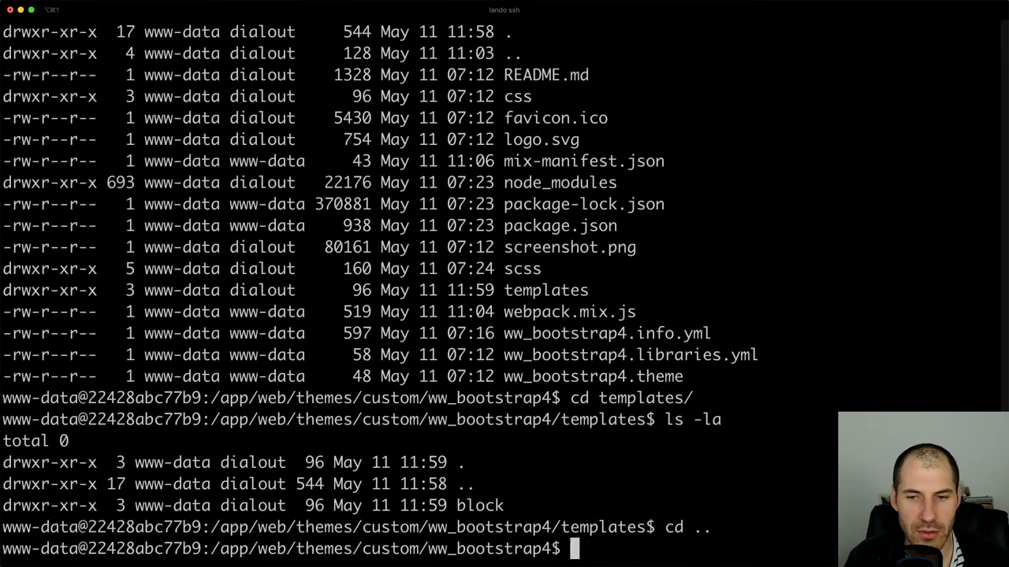
text(cd .)
key(Return)
key(Return)
text(ex)
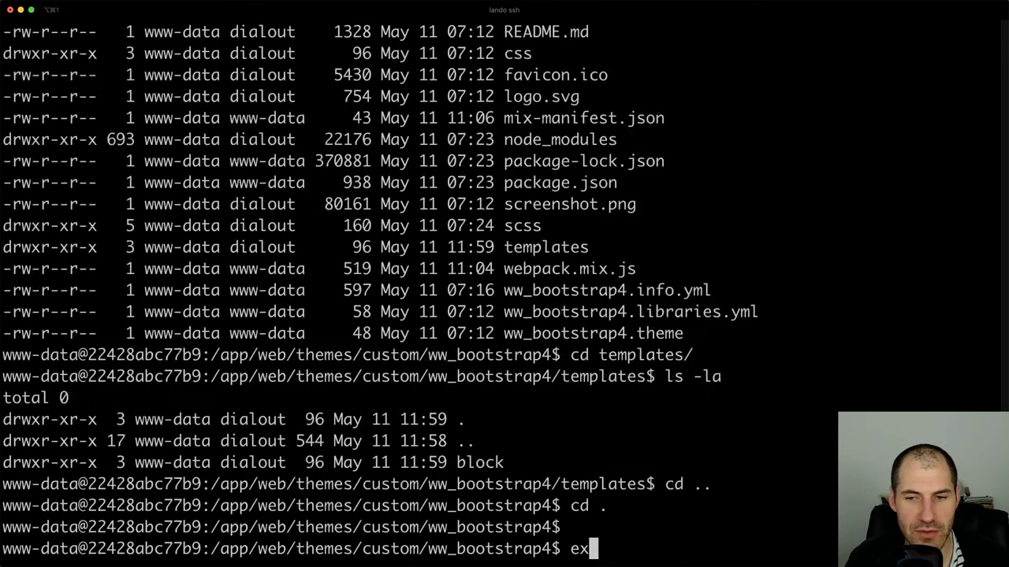
text(it)
key(Return)
key(Up)
key(Return)
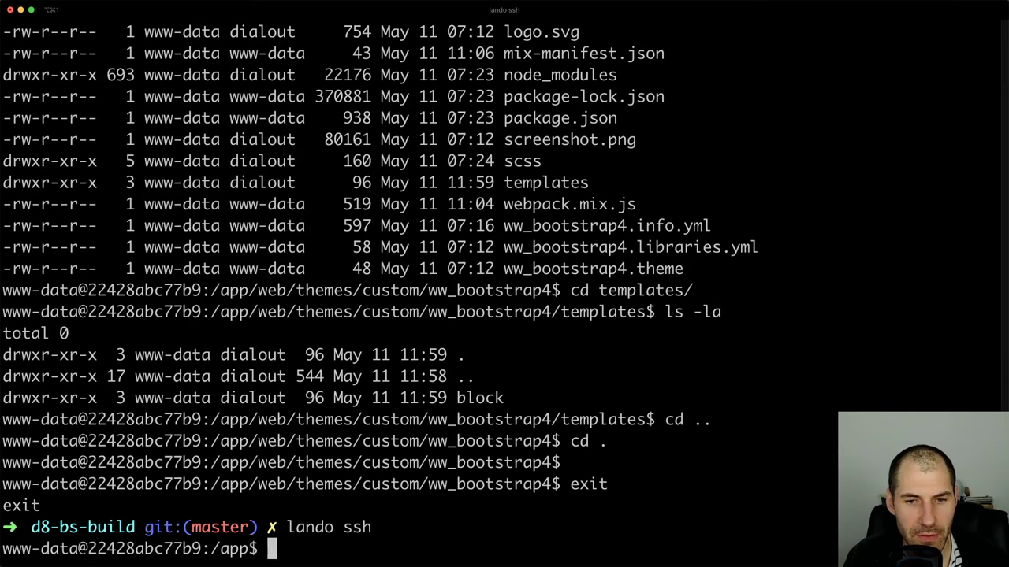
Change into web/core/themes/classy/templates/block using the copied path, then list its contents
text(cd)
text(web/core/themes/classy/templates/block/block.html.twig)
key(Return)
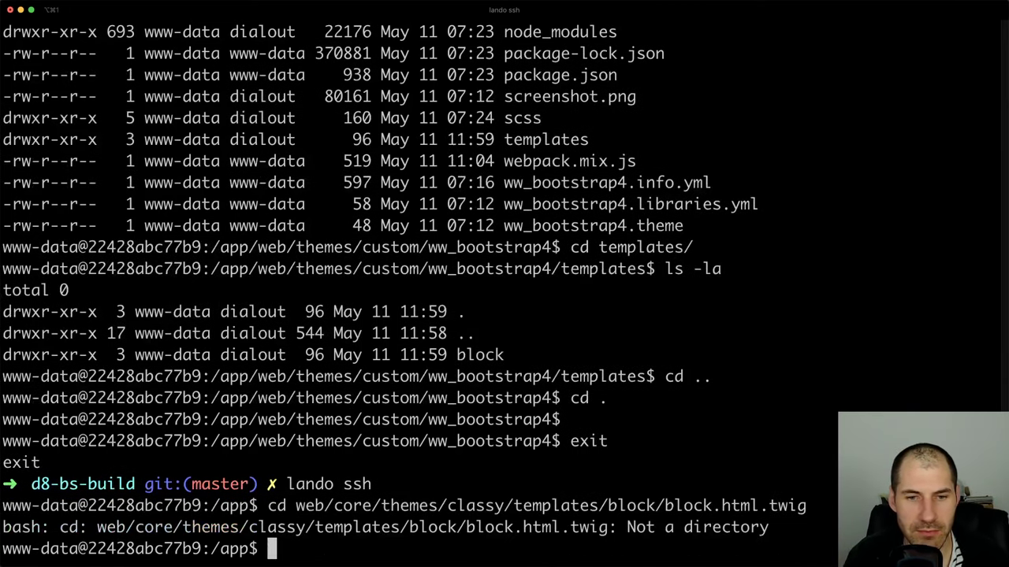
key(Up)
key(BackSpace)
key(BackSpace)
key(BackSpace)
key(BackSpace)
key(BackSpace)
key(BackSpace)
key(BackSpace)
key(BackSpace)
key(BackSpace)
key(BackSpace)
key(BackSpace)
key(BackSpace)
key(BackSpace)
key(BackSpace)
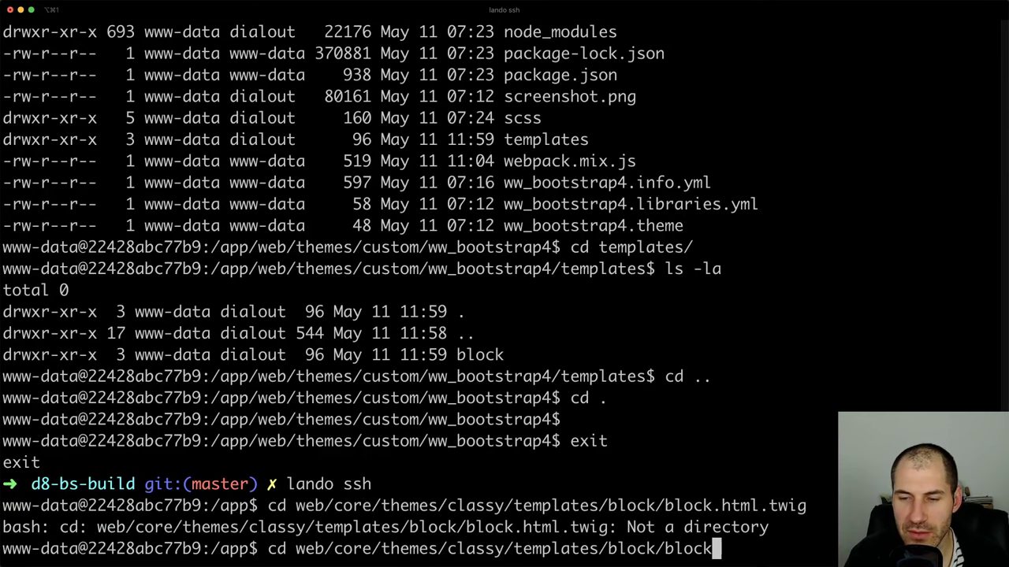
key(BackSpace)
key(BackSpace)
key(Return)
text(ls -la)
key(Return)
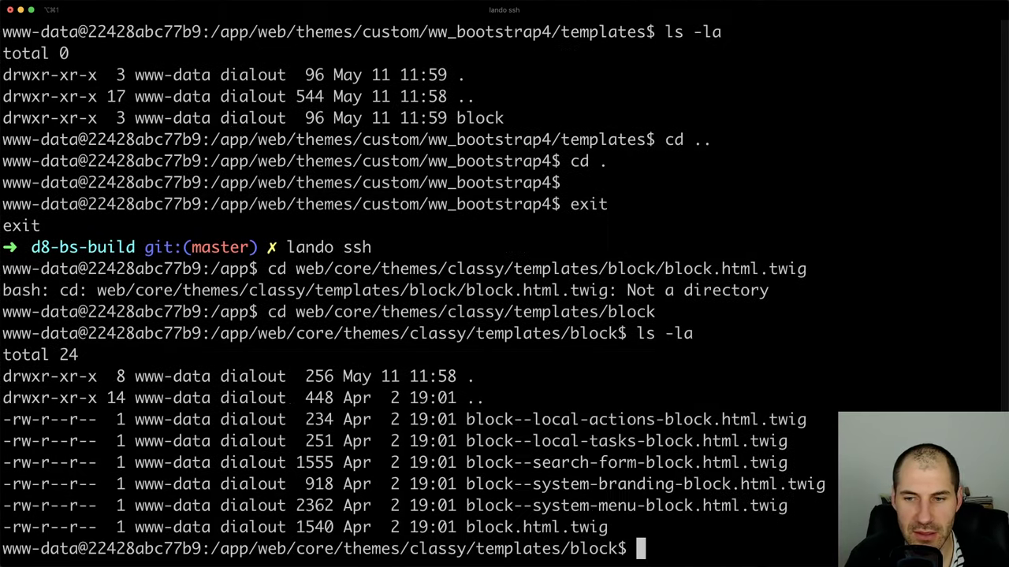
Add a 'test' line above the opening div in block.html.twig
key(super+Tab)
click(323, 281)
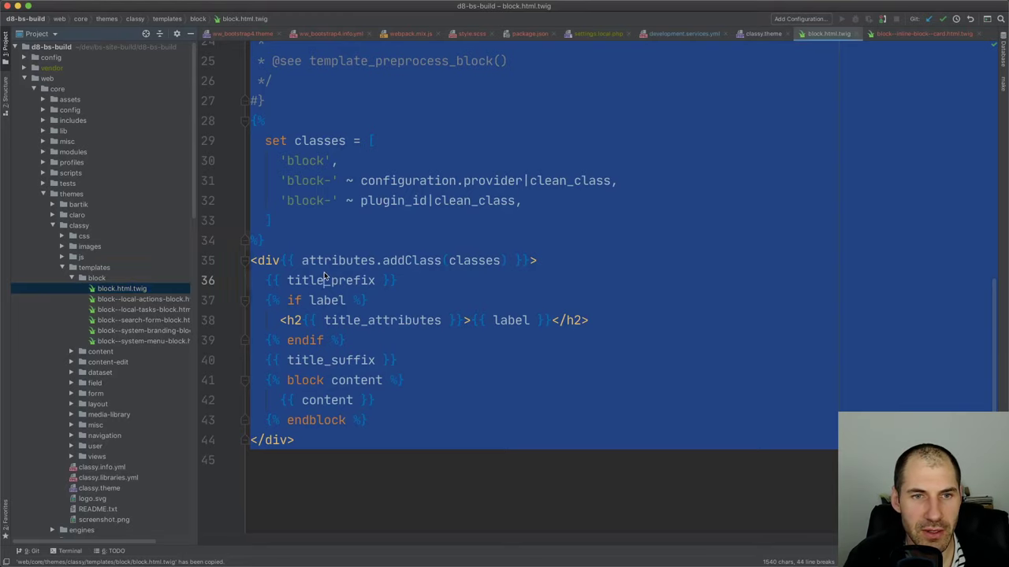
click(567, 265)
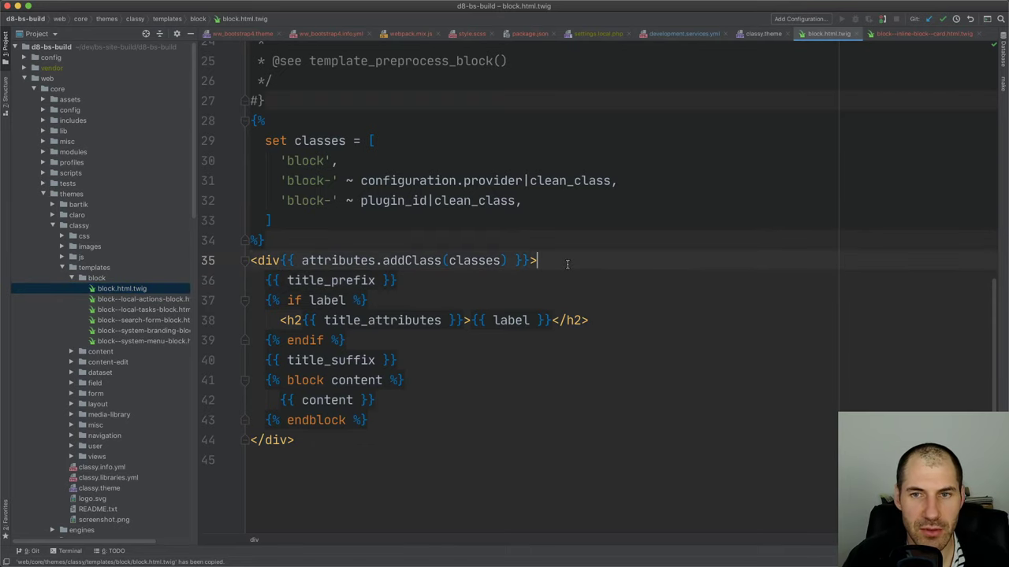
key(Up)
key(Return)
text(test)
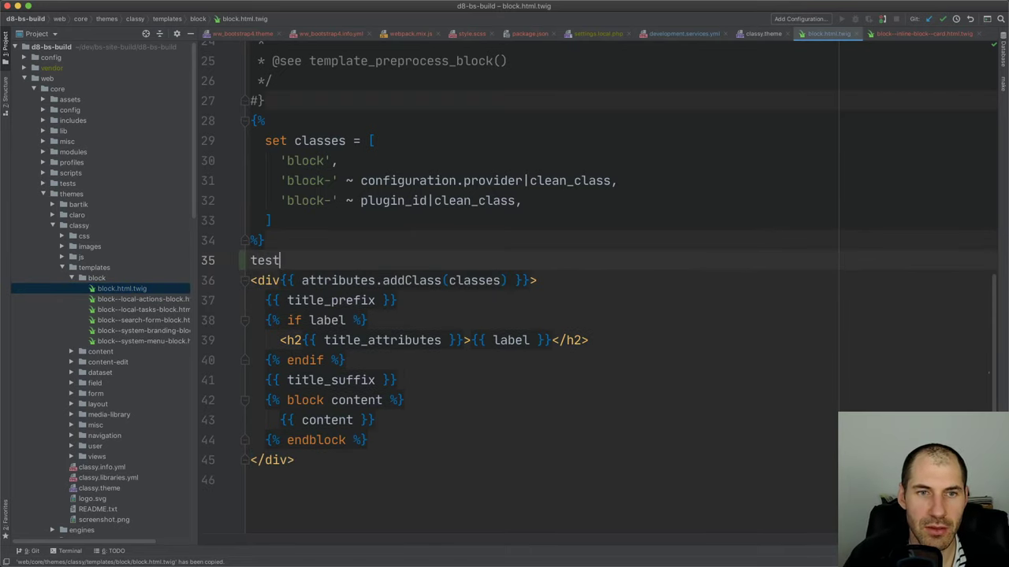
key(super+Tab)
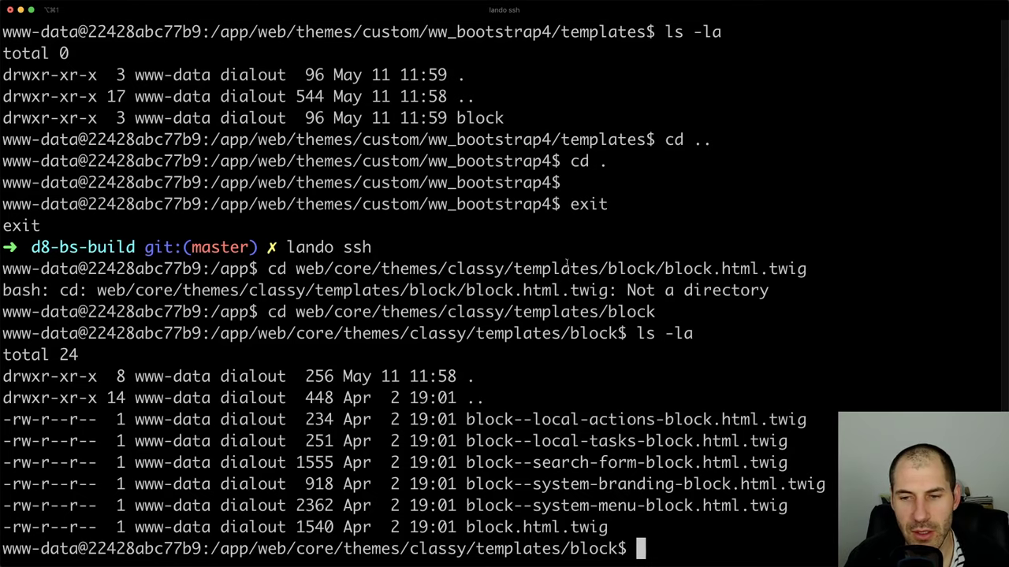
Print block.html.twig in the terminal with cat after failed vim and vi attempts
text(cat block)
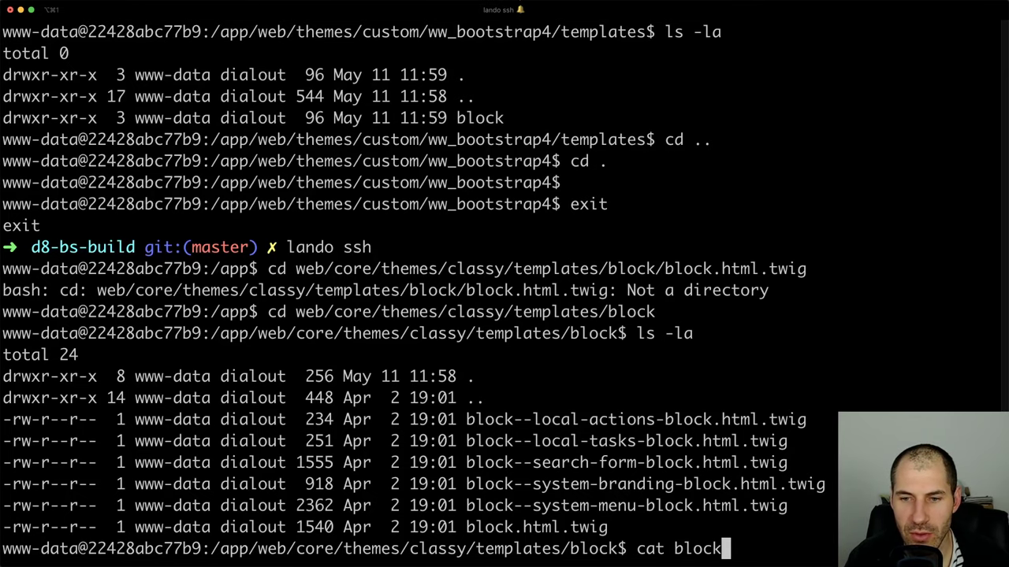
text(.html.twig)
key(Return)
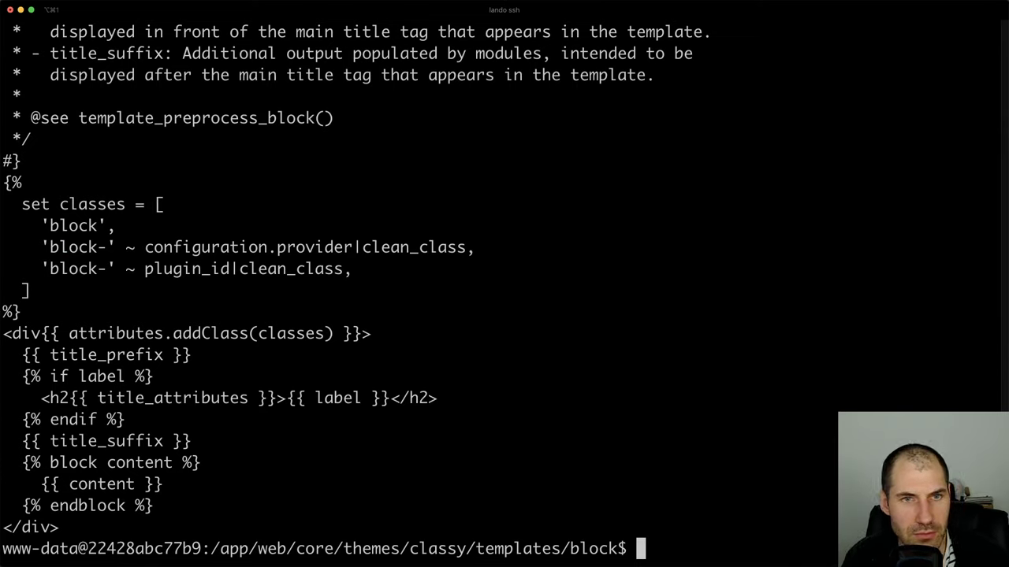
text(vim block)
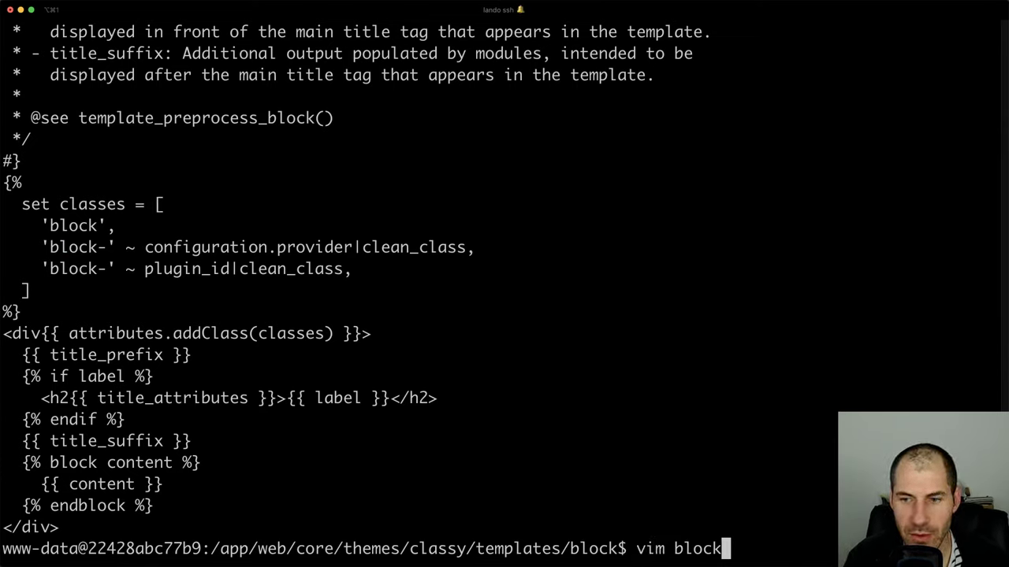
key(Tab)
key(Return)
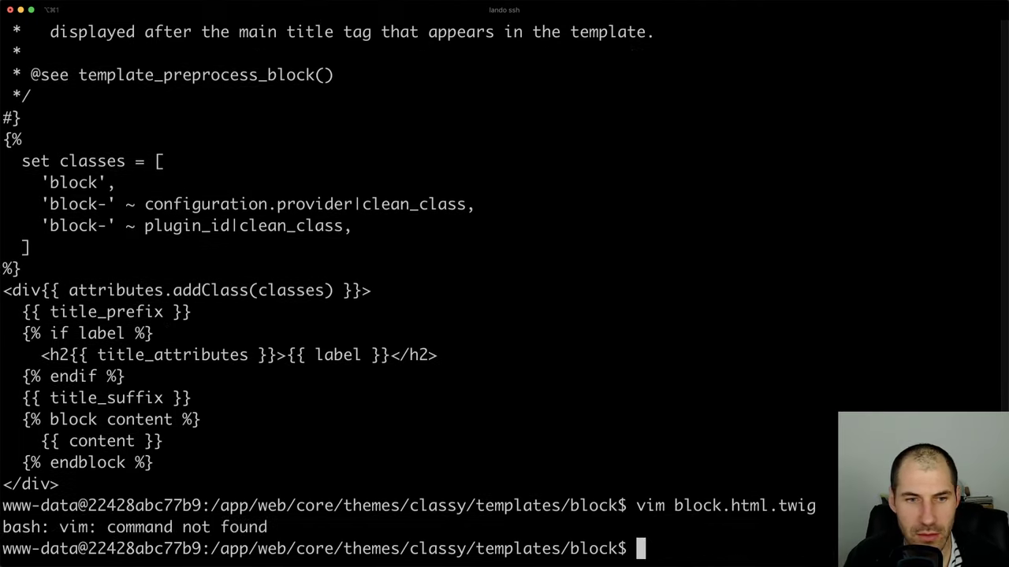
text(vi block)
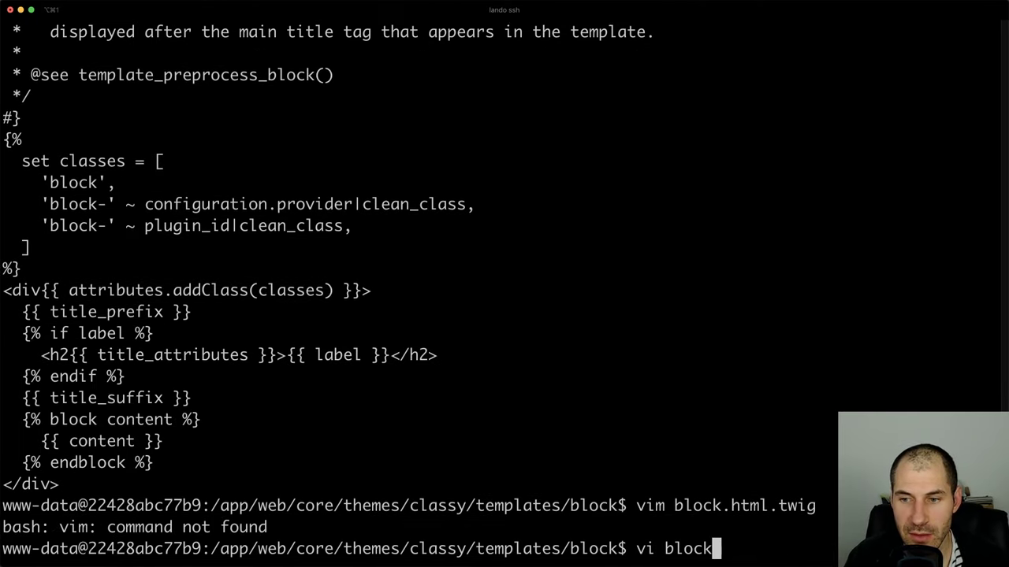
key(Tab)
key(Return)
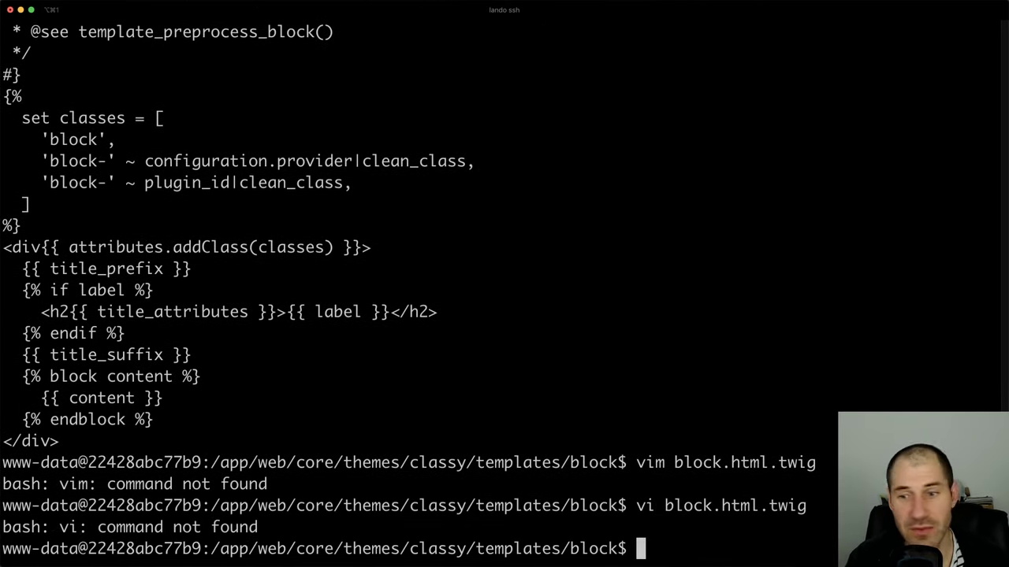
text(cat blockh)
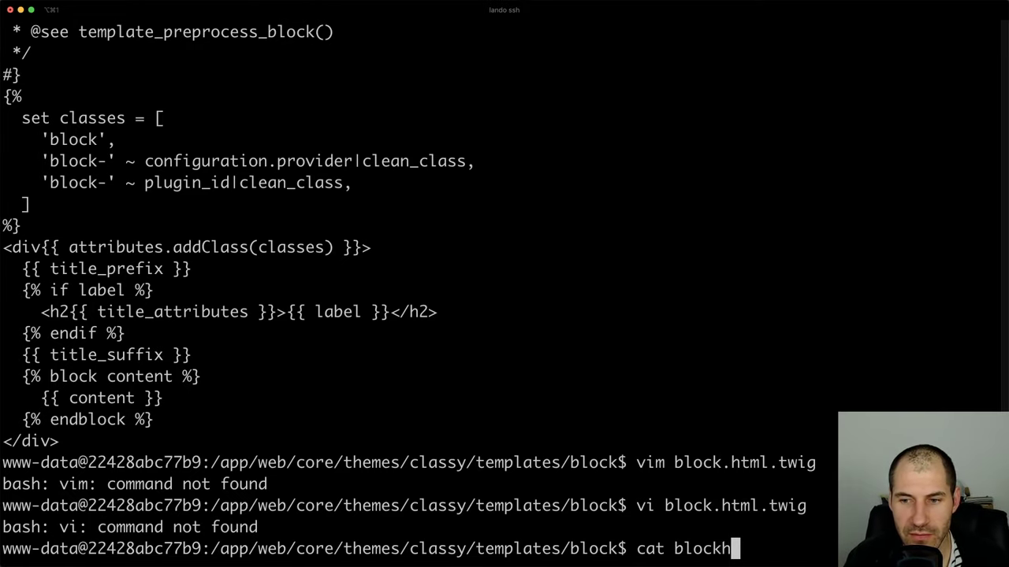
key(Tab)
key(Return)
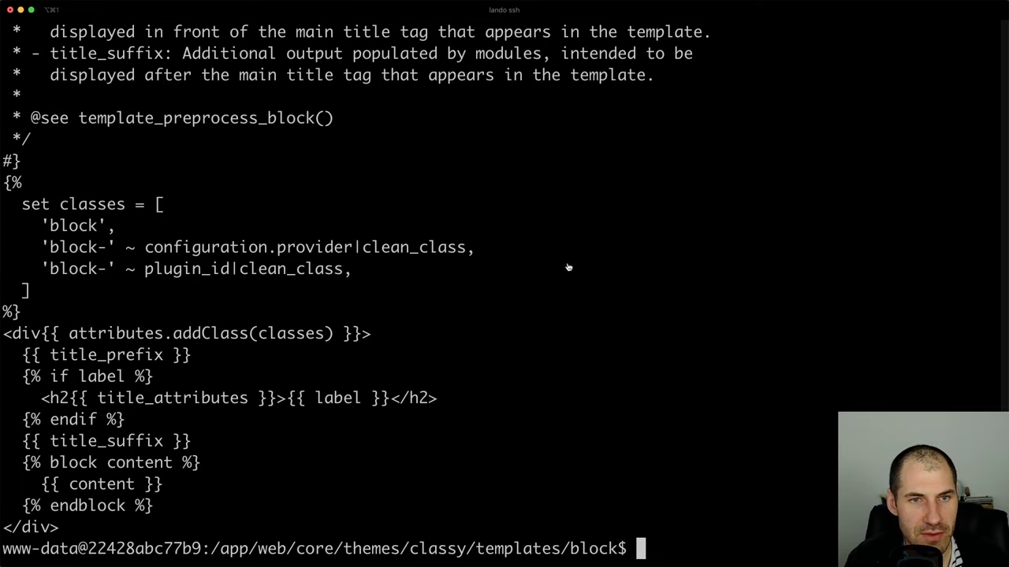
Delete the stray 'test' line from block.html.twig in the editor
key(super+Tab)
key(alt+shift+Left)
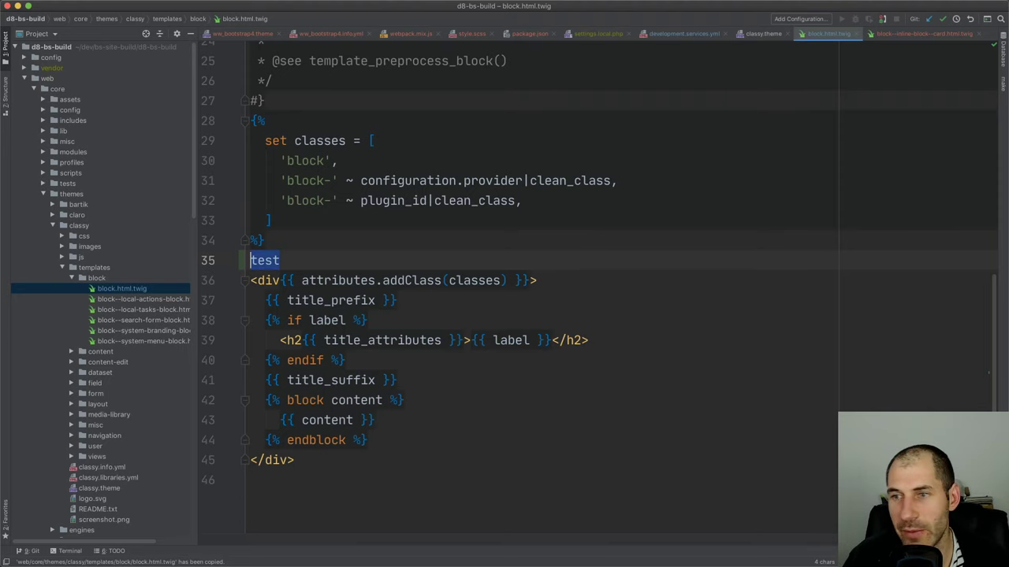
key(BackSpace)
key(BackSpace)
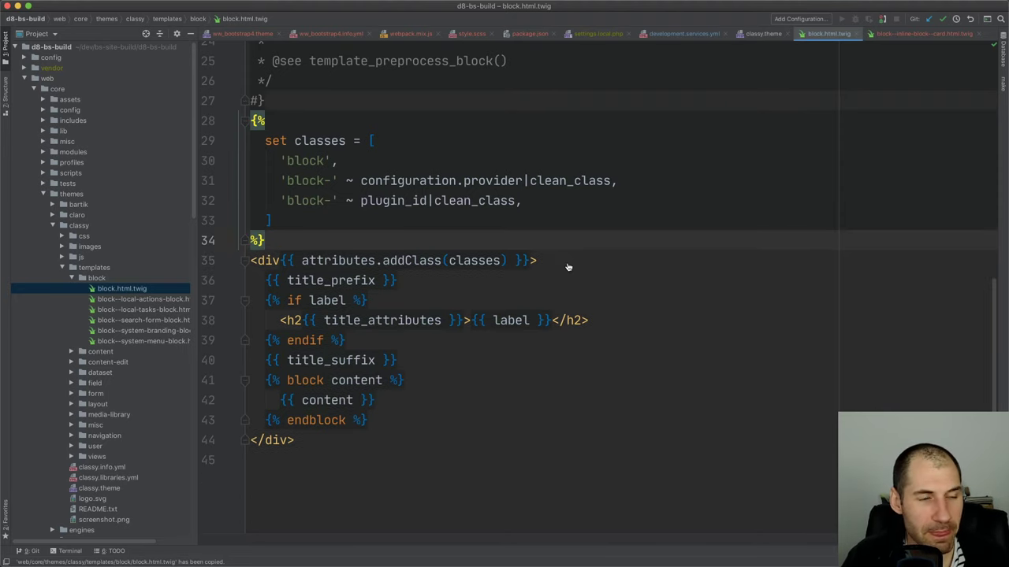
key(super+Tab)
Exit the container shell and run lando drush cr to rebuild caches
text(exit)
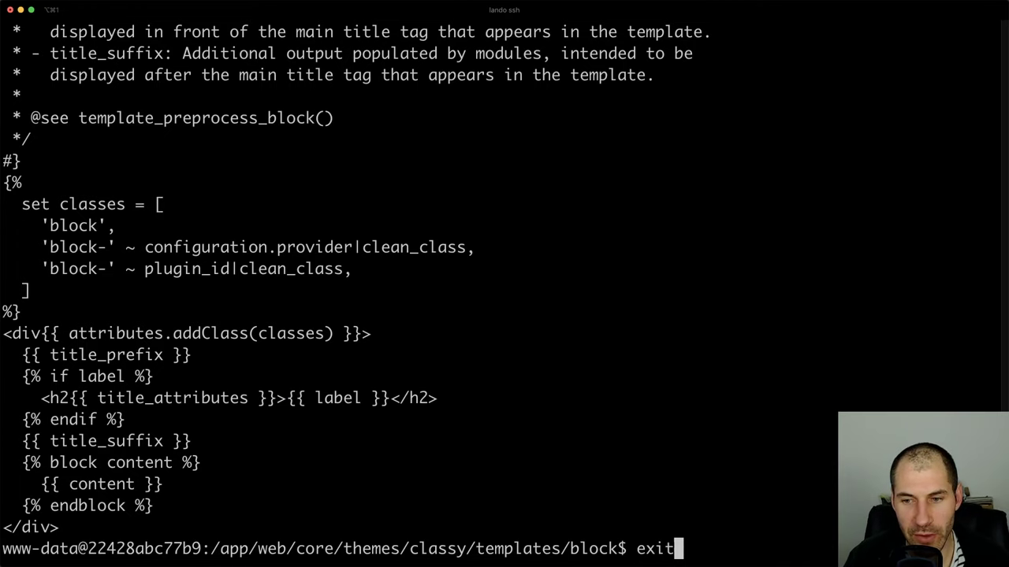
key(Return)
text(land o dr)
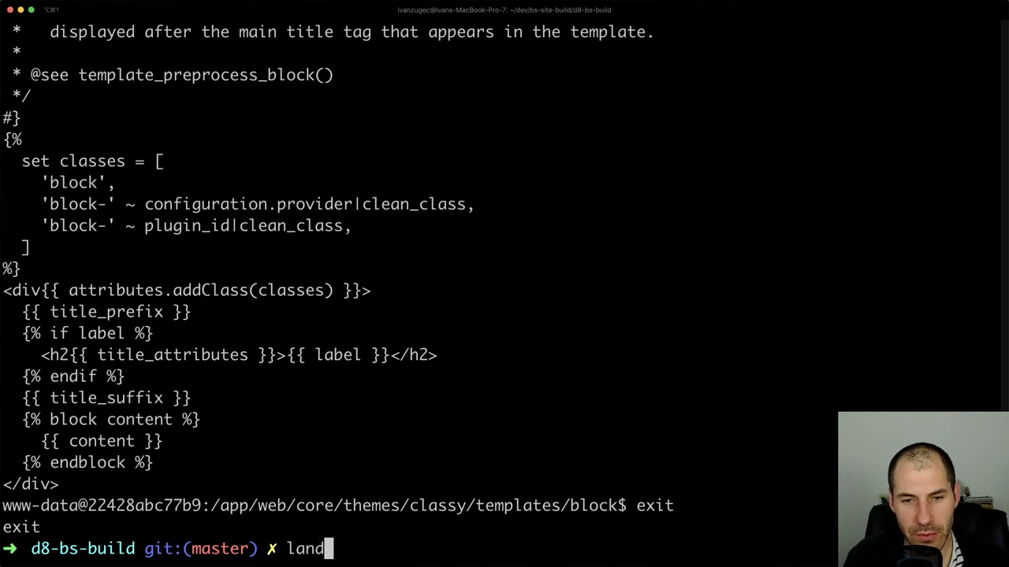
key(BackSpace)
key(BackSpace)
key(BackSpace)
key(BackSpace)
key(BackSpace)
text(o drus hcr)
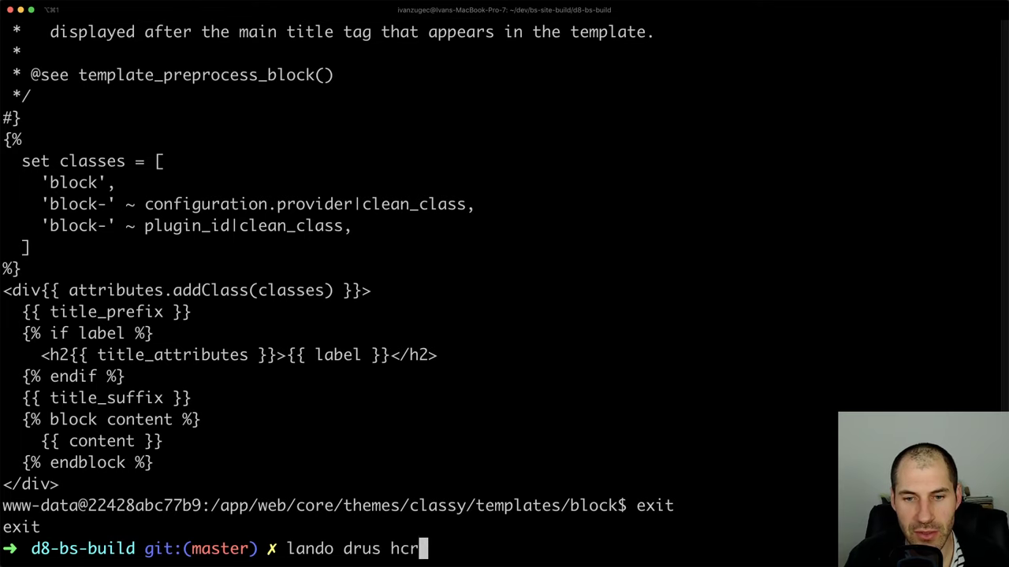
key(Return)
key(Return)
text(lando drush cr)
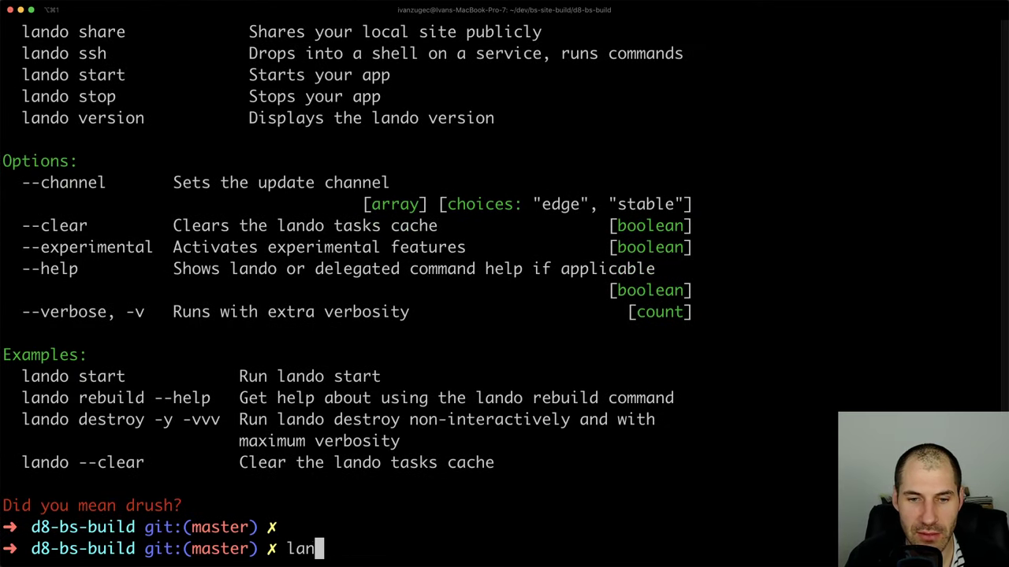
key(Return)
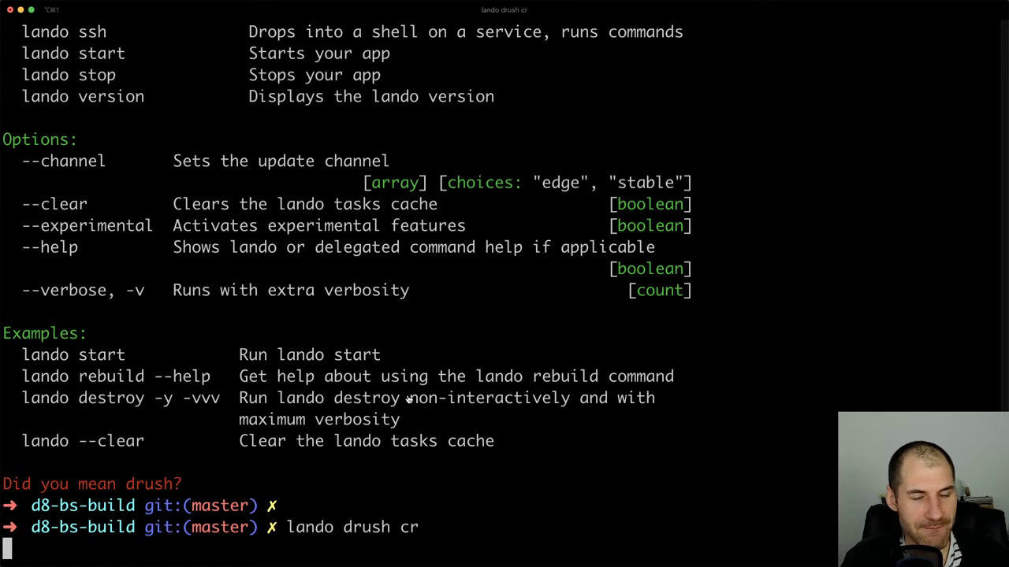
key(super+Tab)
key(super+Tab)
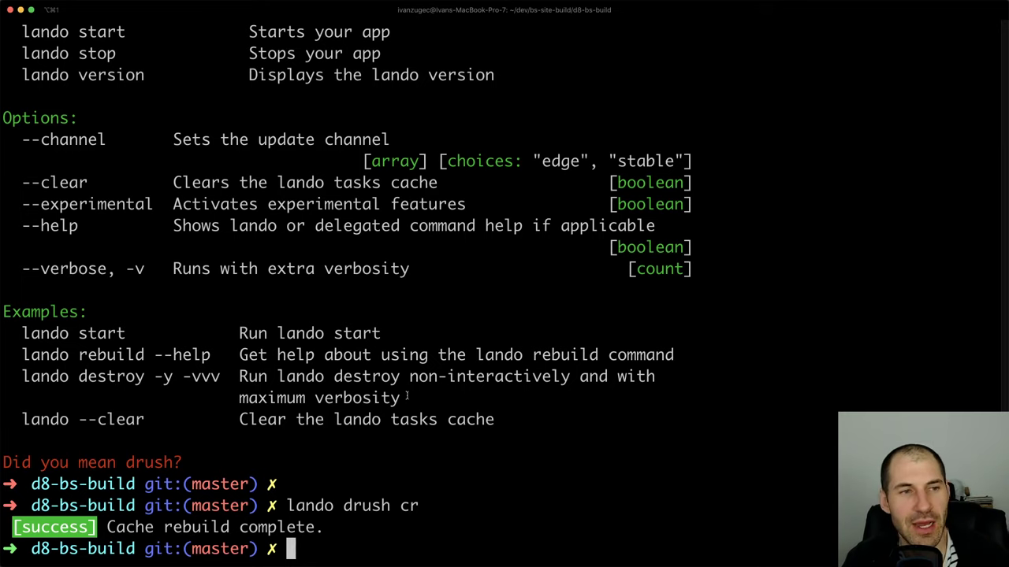
Reload the homepage and pick the first card's image in the page inspector
key(super+Tab)
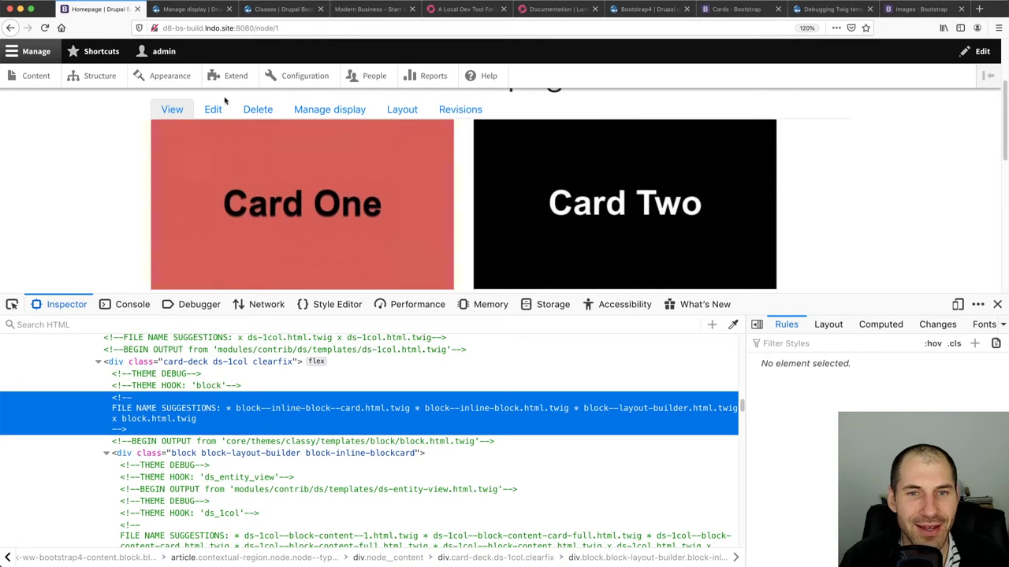
click(461, 24)
key(Return)
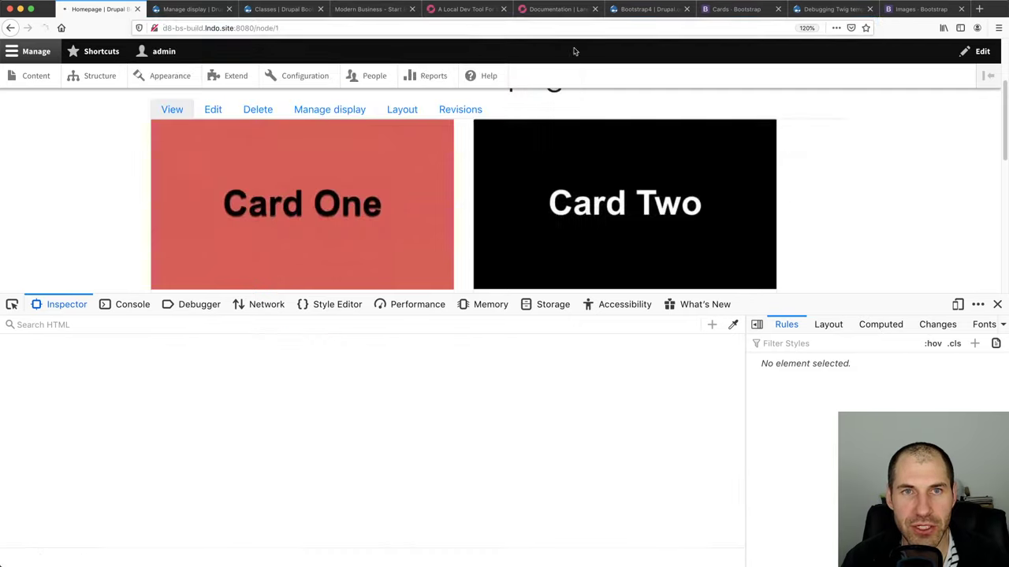
click(996, 304)
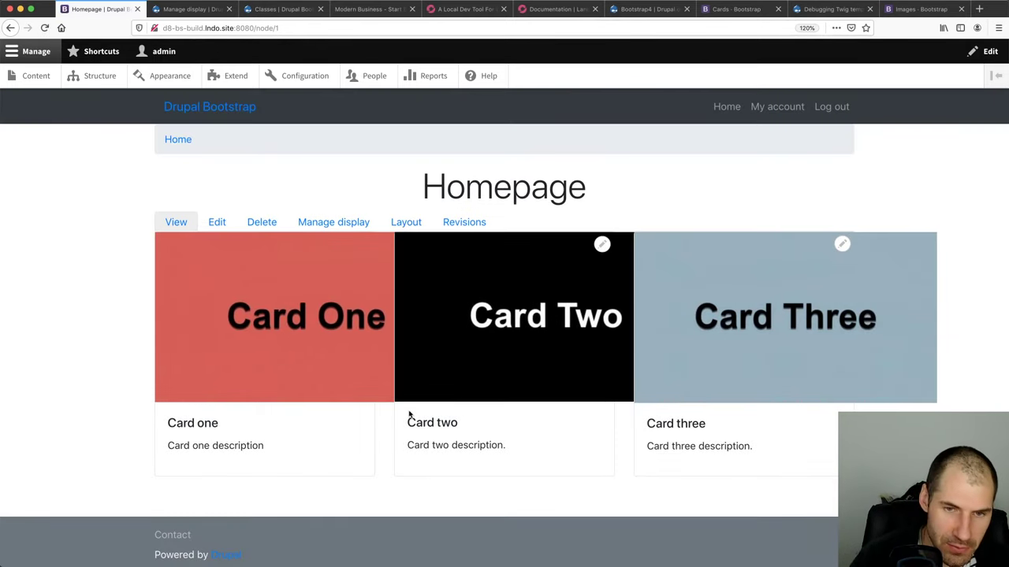
key(super+alt+i)
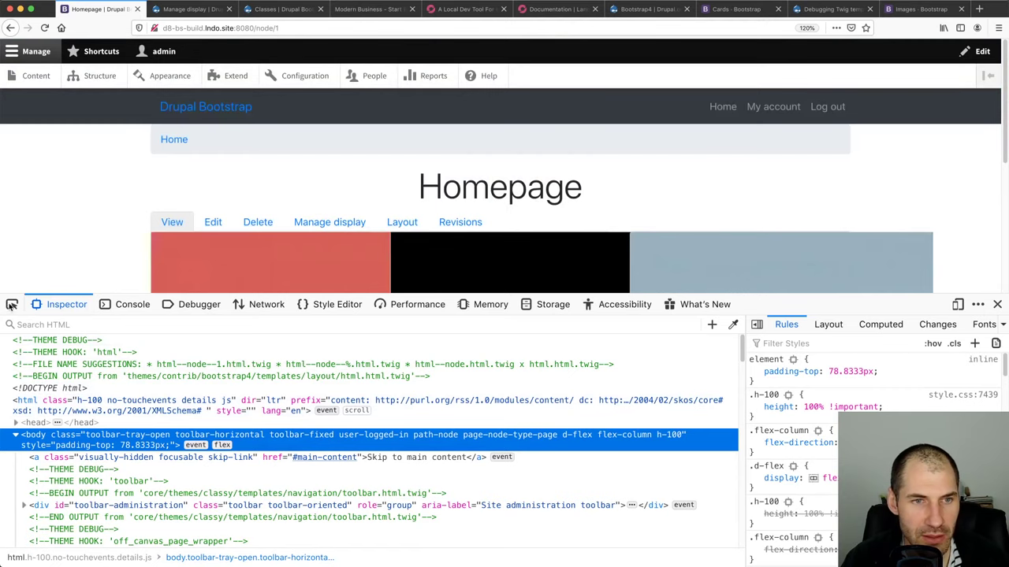
click(12, 304)
click(231, 261)
Read the Twig debug comments showing block--inline-block--card.html.twig as the template in use
scroll(214, 441, up, 3)
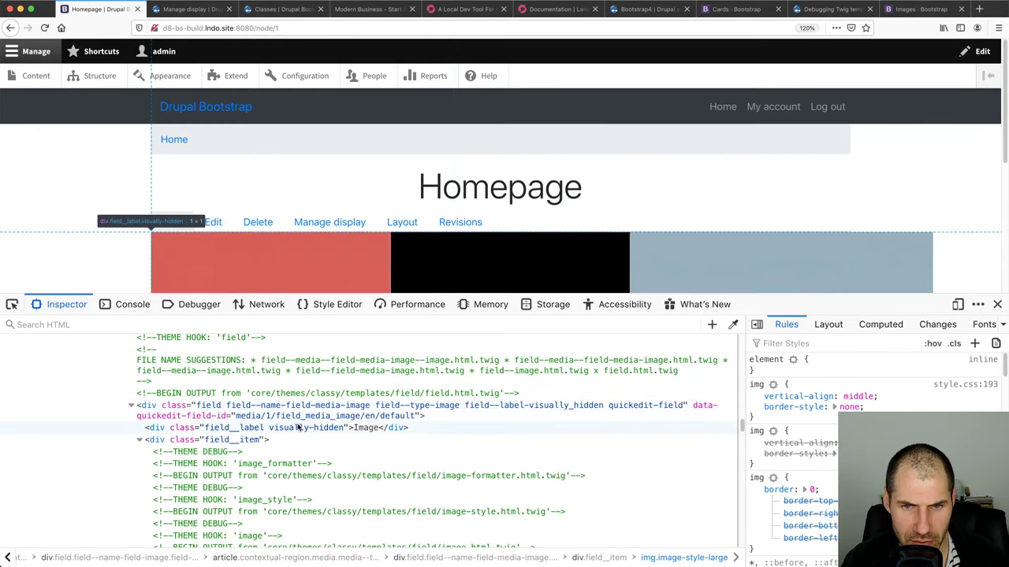
click(292, 406)
scroll(246, 441, up, 5)
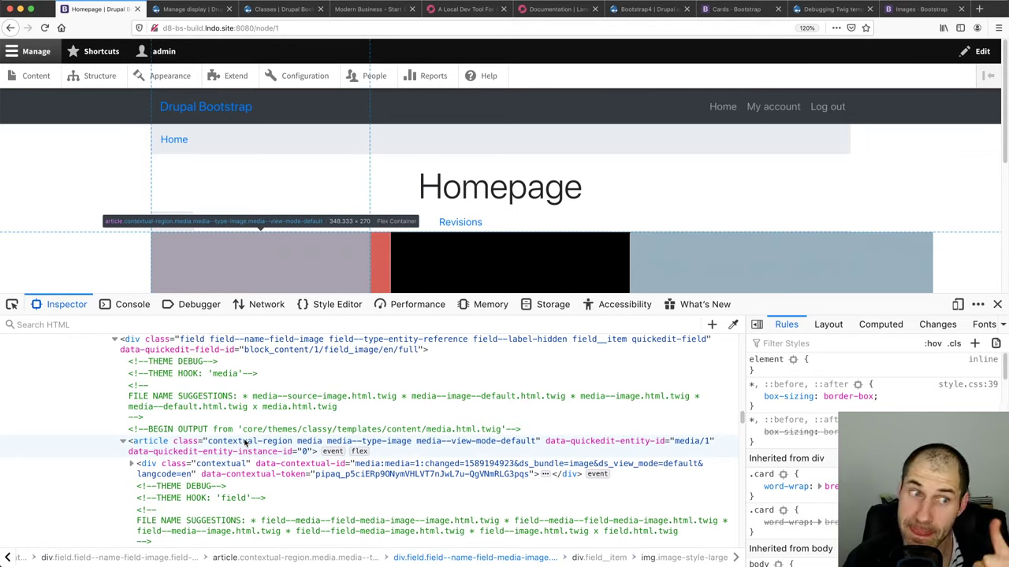
scroll(246, 445, up, 2)
scroll(246, 447, up, 4)
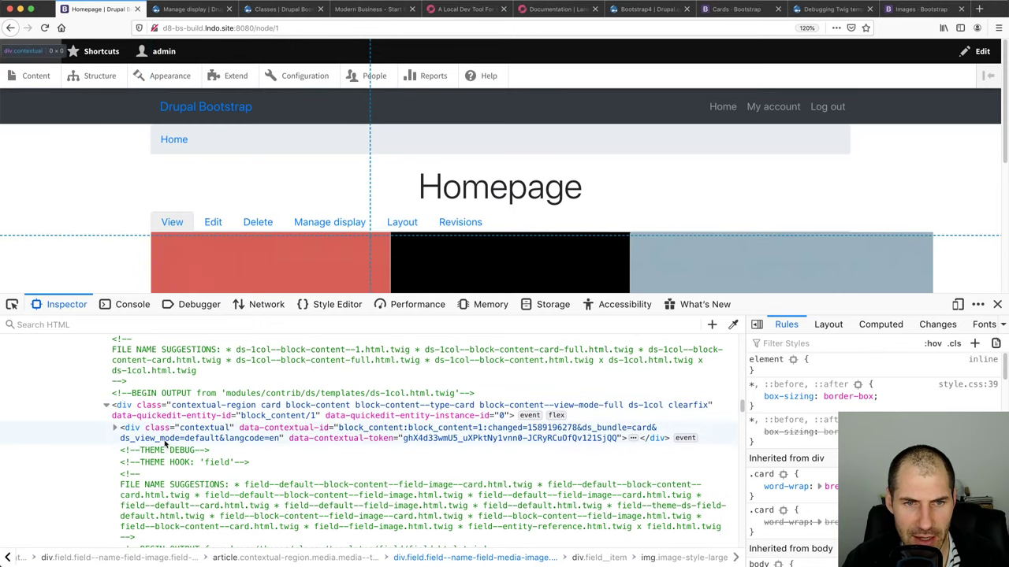
scroll(178, 467, up, 4)
scroll(178, 467, up, 1)
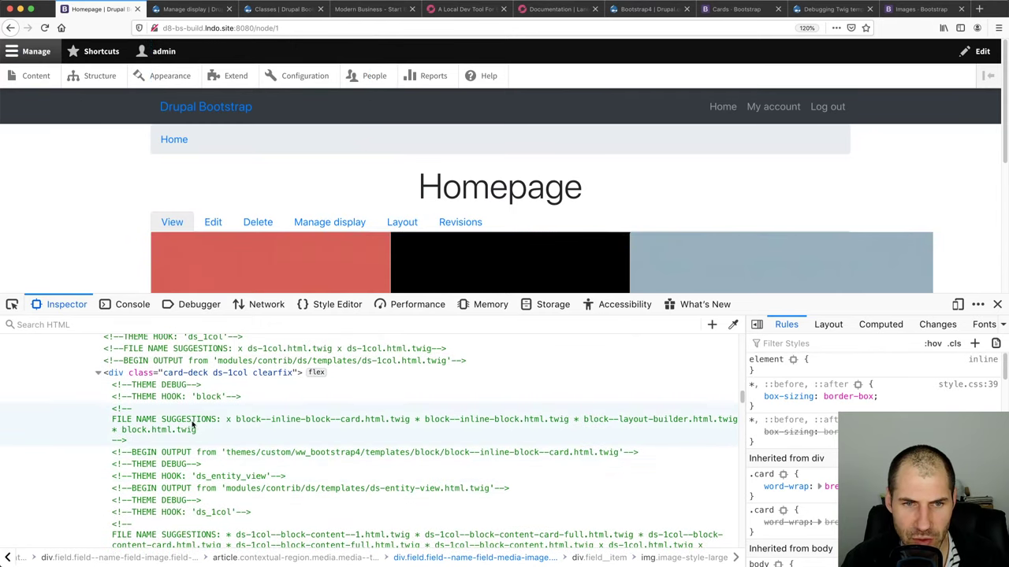
click(259, 420)
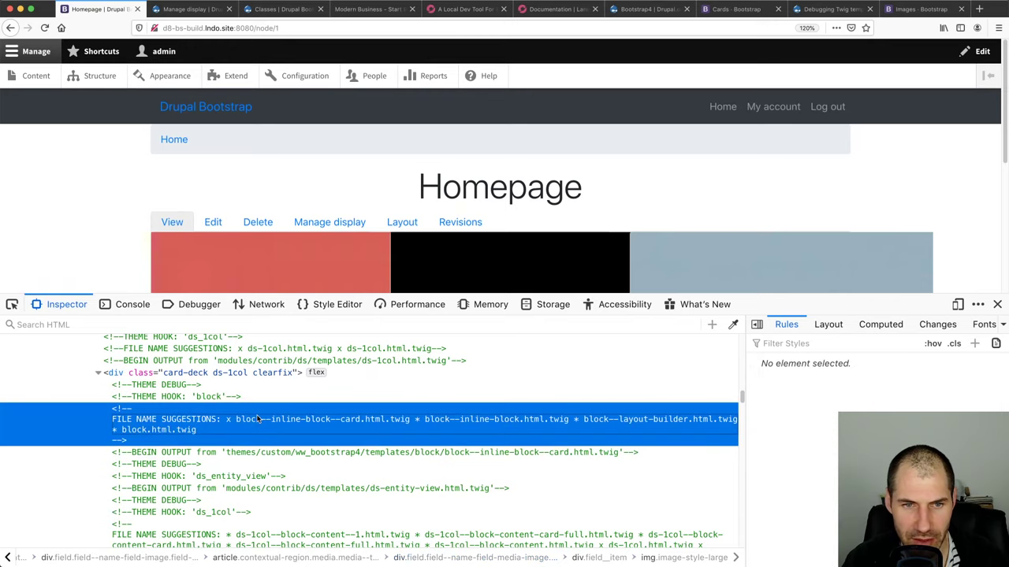
click(248, 456)
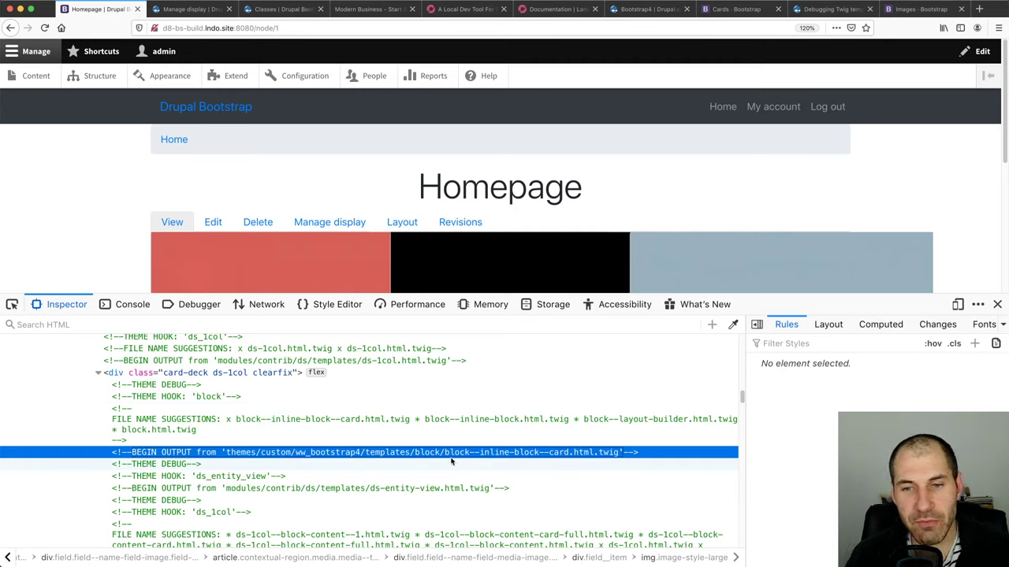
double_click(564, 451)
double_click(564, 452)
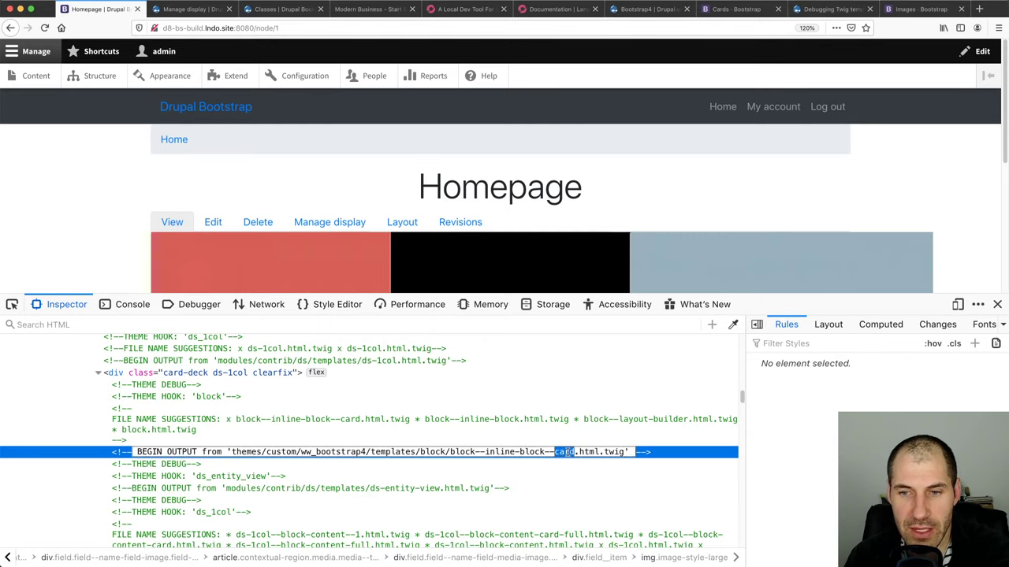
click(573, 452)
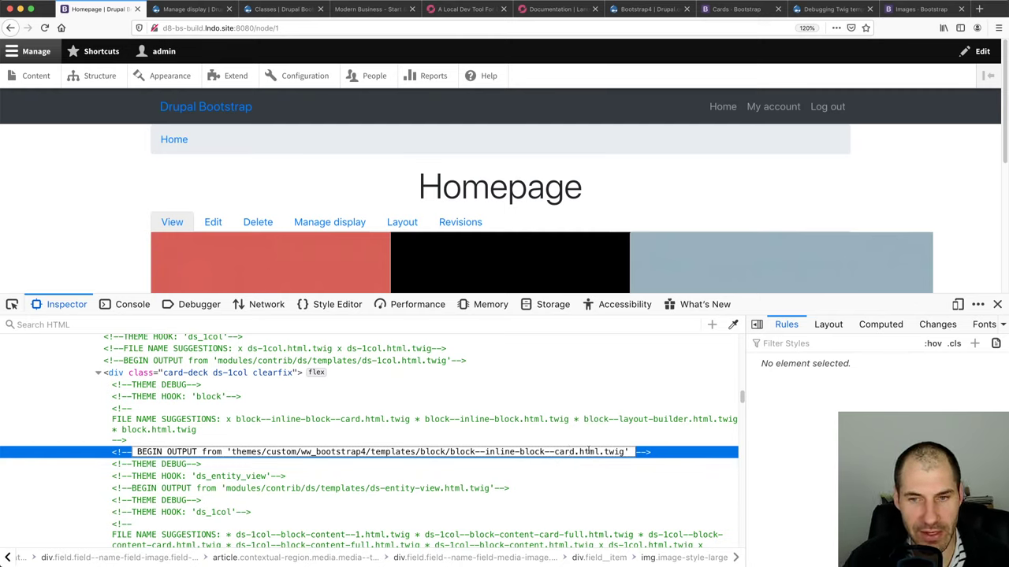
key(Escape)
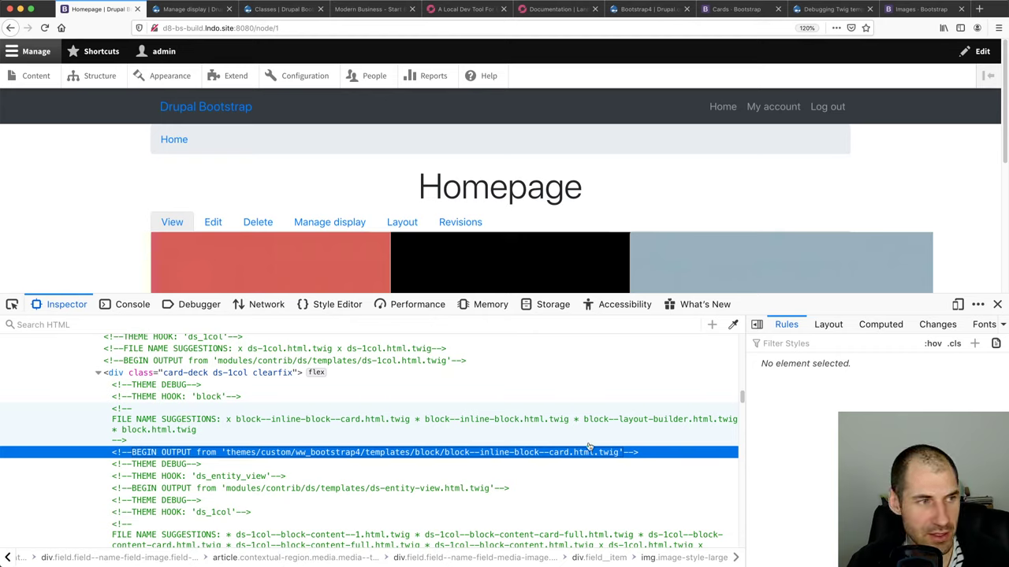
key(super+Tab)
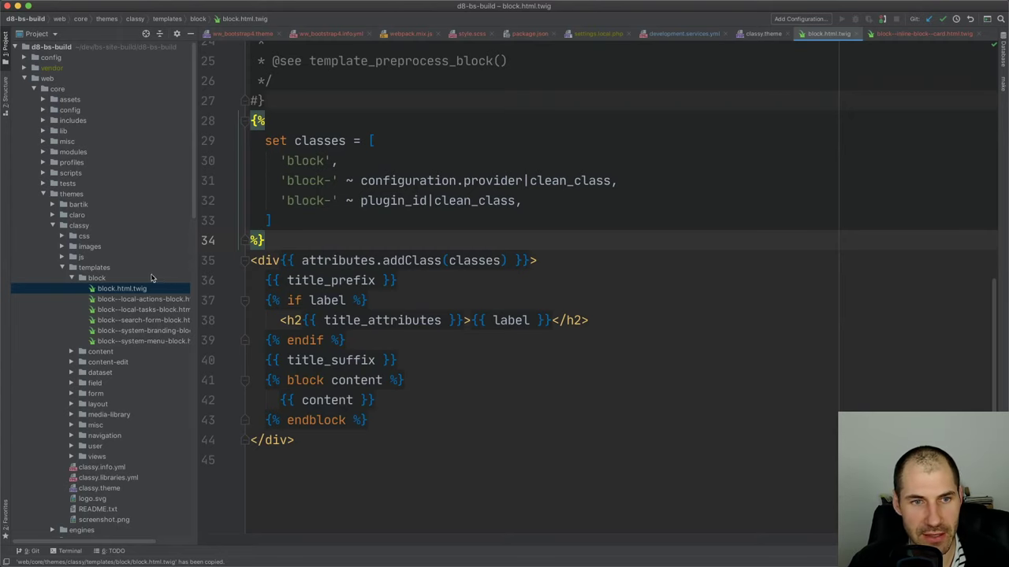
Collapse the classy theme and templates folders in the editor's project tree
double_click(146, 268)
double_click(120, 229)
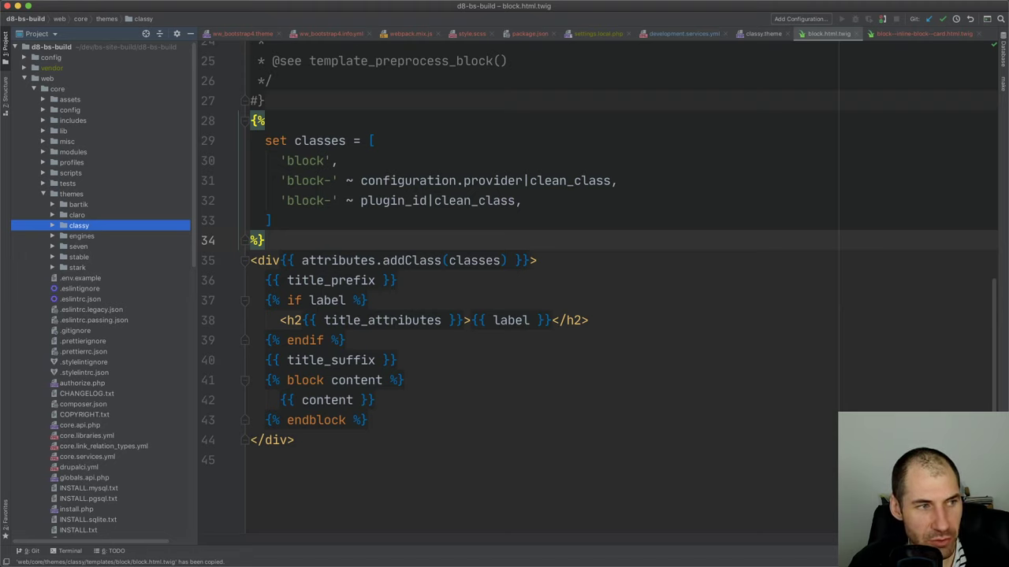
key(super+Tab)
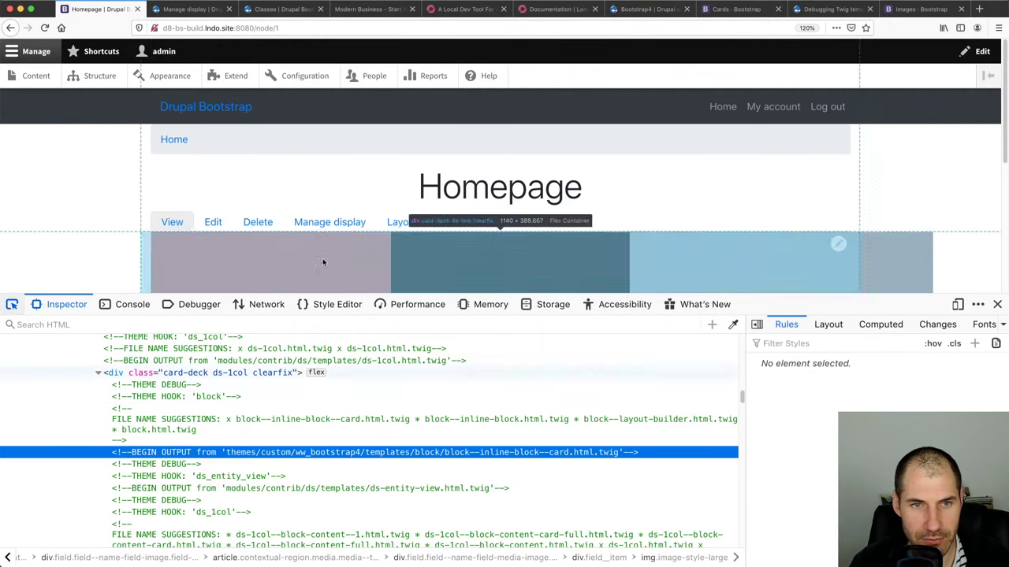
Trace the card image markup up through field wrappers to the article.media element
click(323, 260)
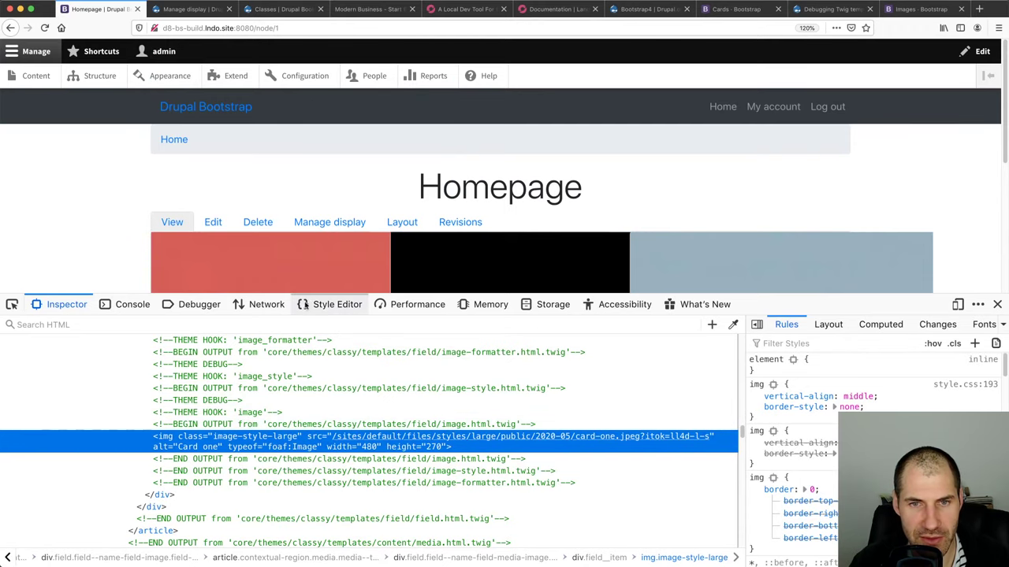
drag(309, 294, 309, 300)
scroll(211, 464, up, 1)
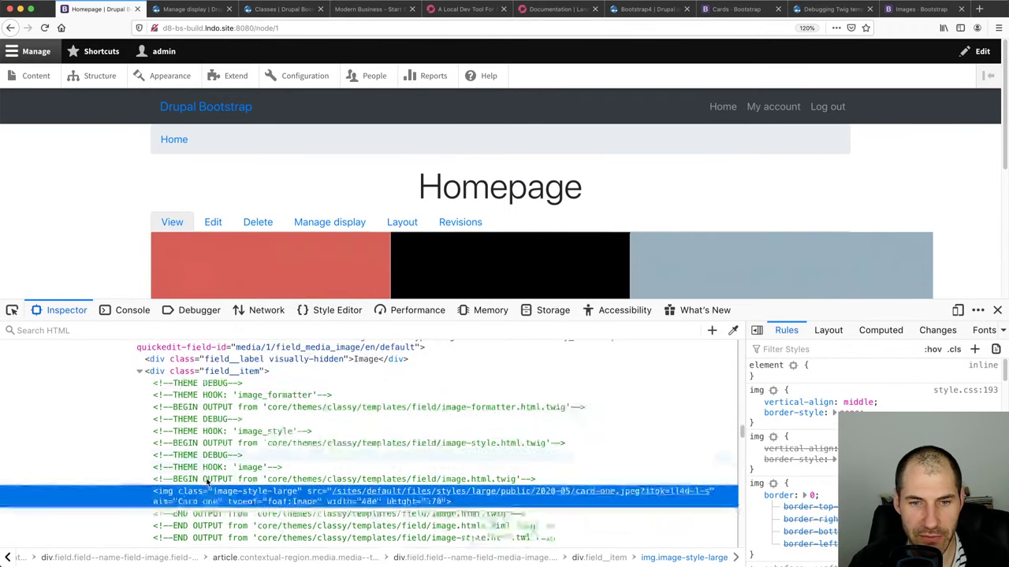
scroll(211, 463, down, 1)
scroll(307, 451, up, 3)
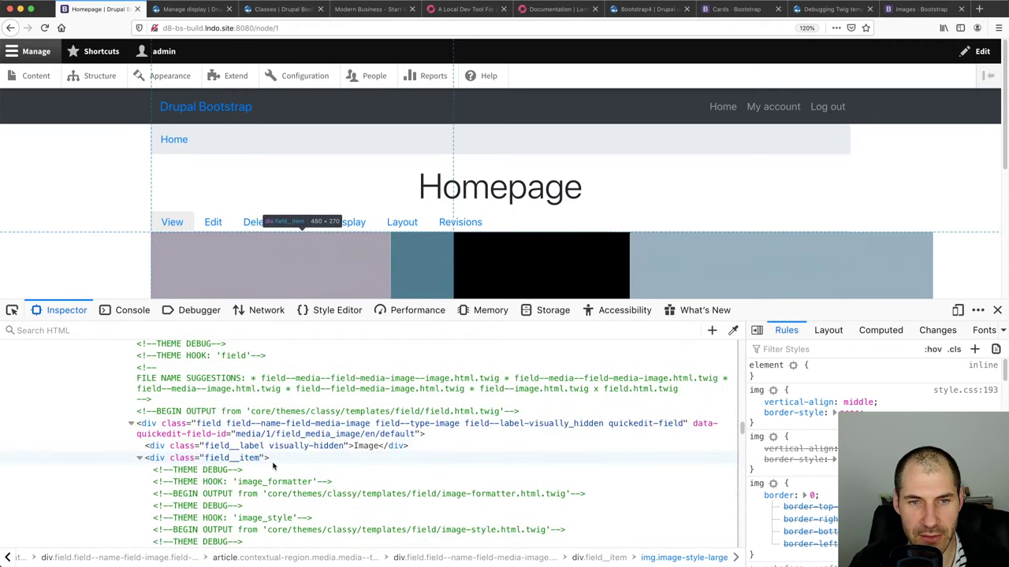
click(242, 460)
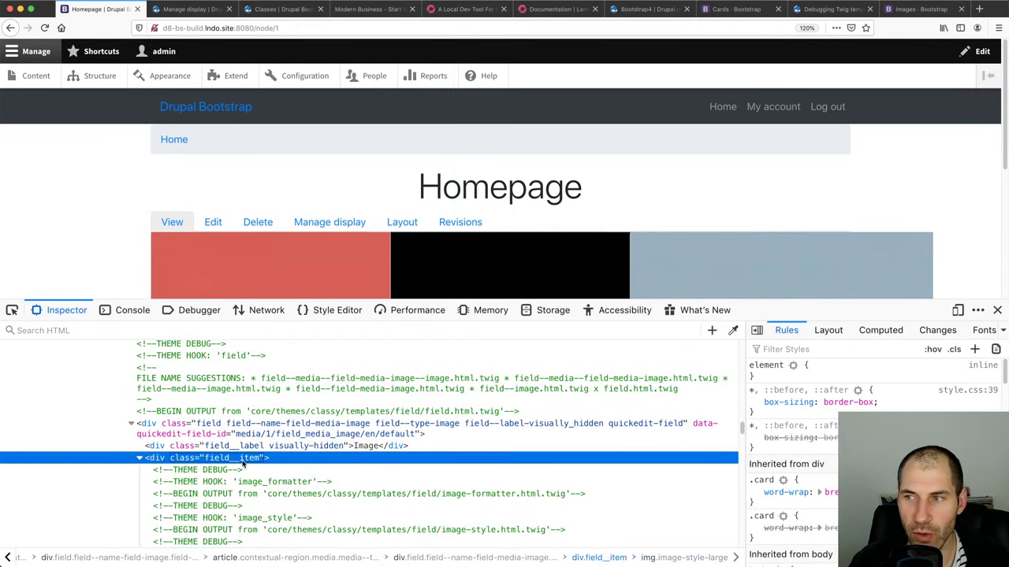
scroll(236, 453, up, 1)
click(233, 441)
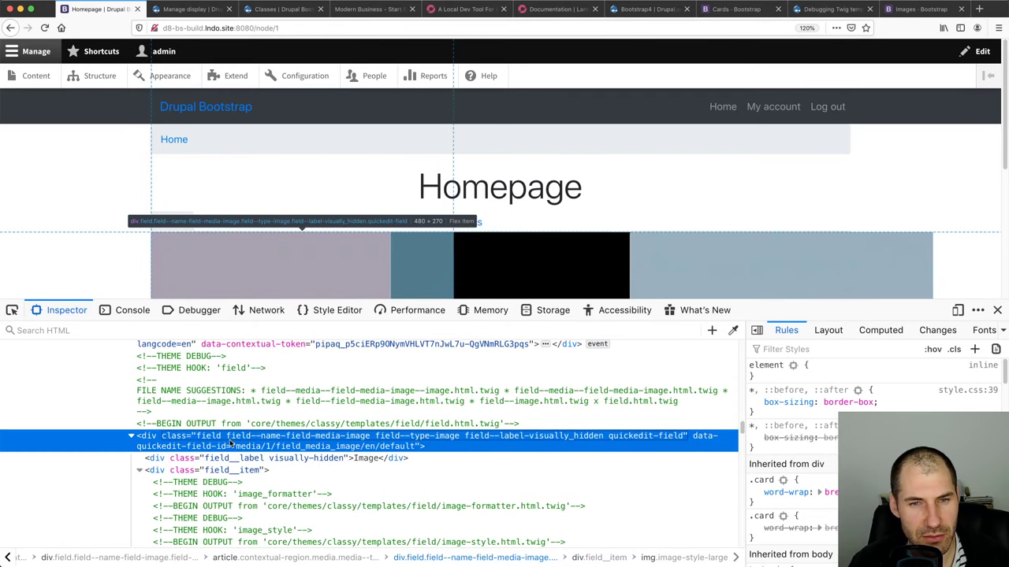
scroll(231, 444, up, 3)
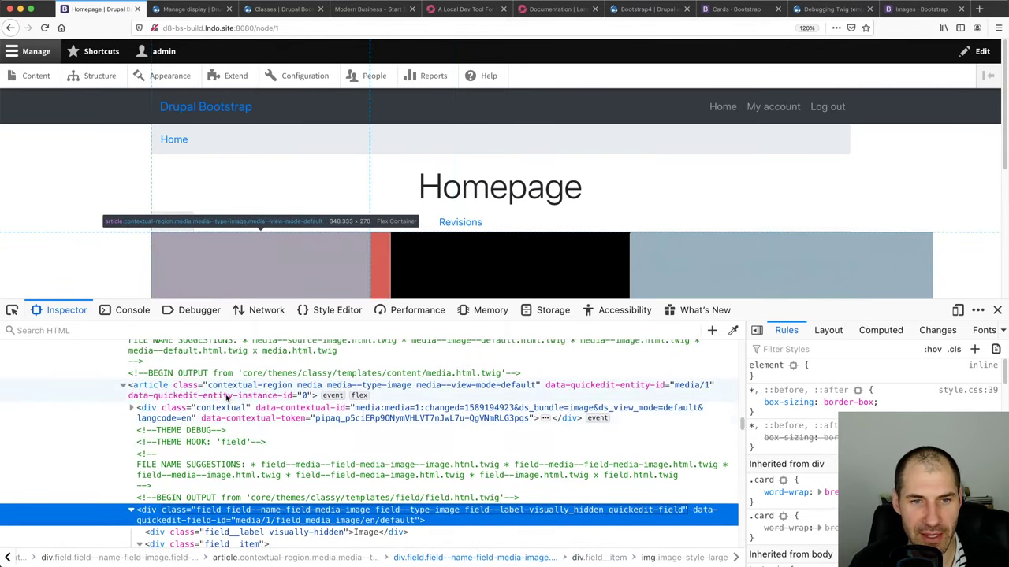
click(227, 396)
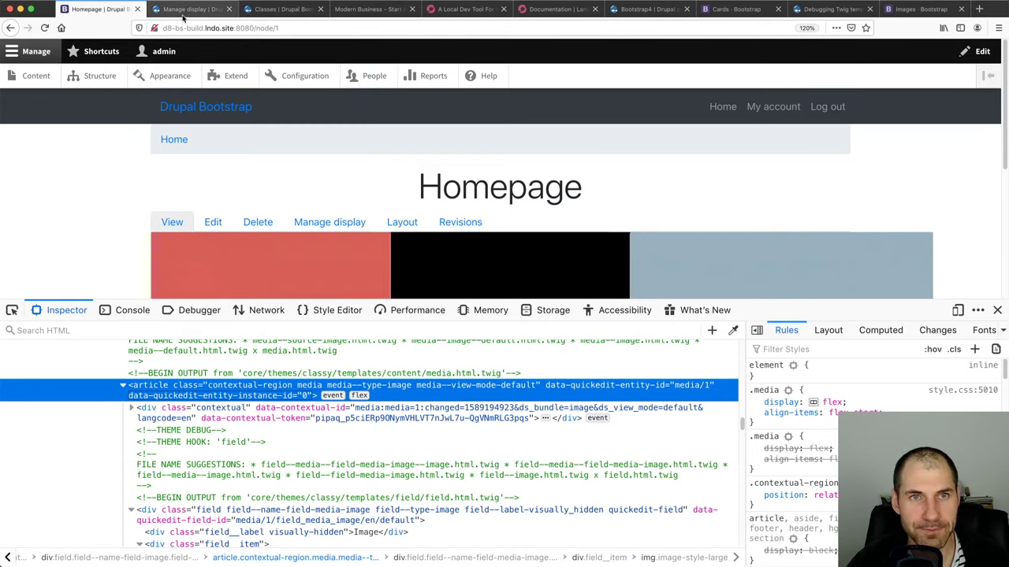
Go from the Image media type's Manage display to the view modes list
click(186, 9)
click(272, 8)
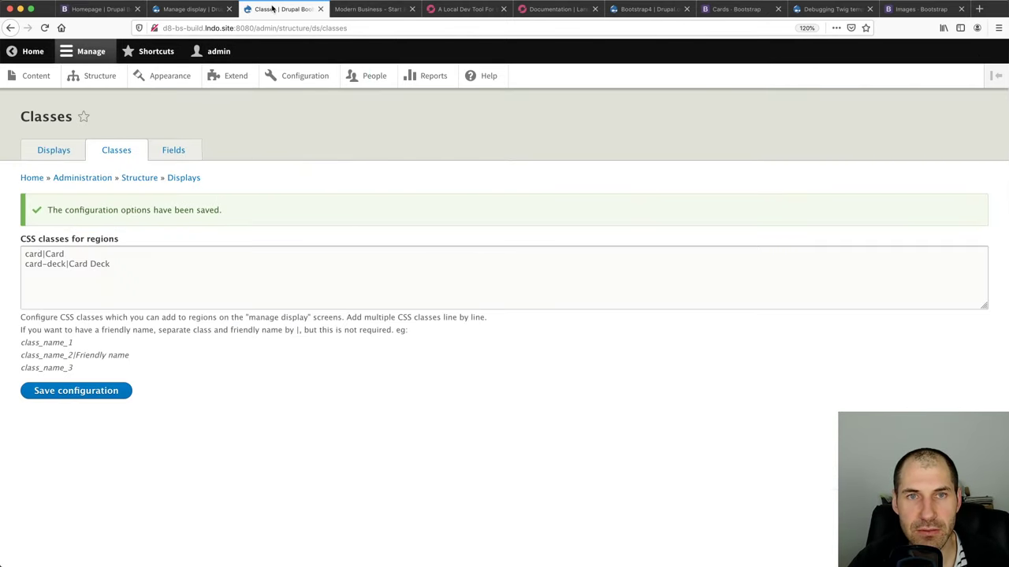
click(92, 84)
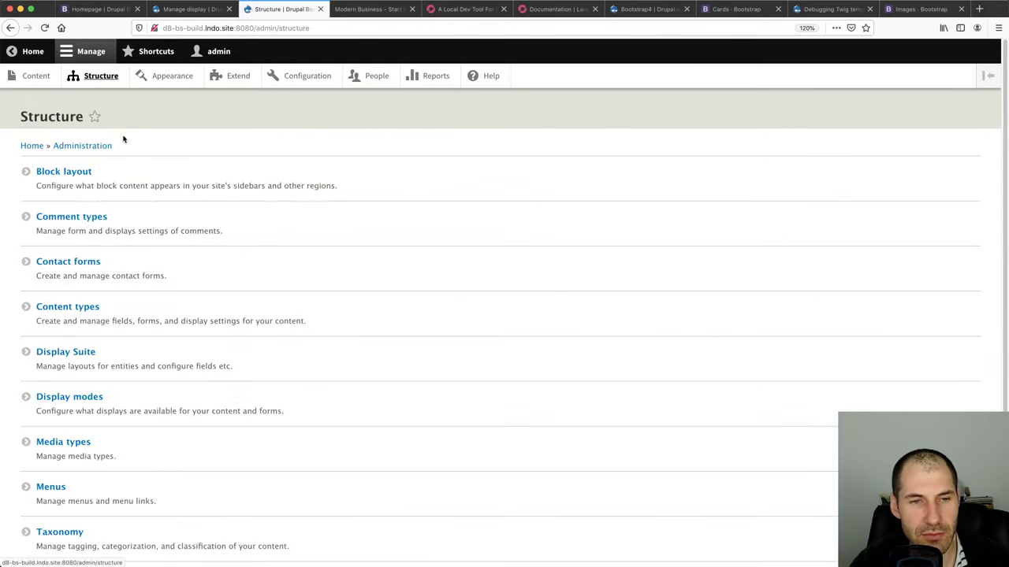
click(86, 446)
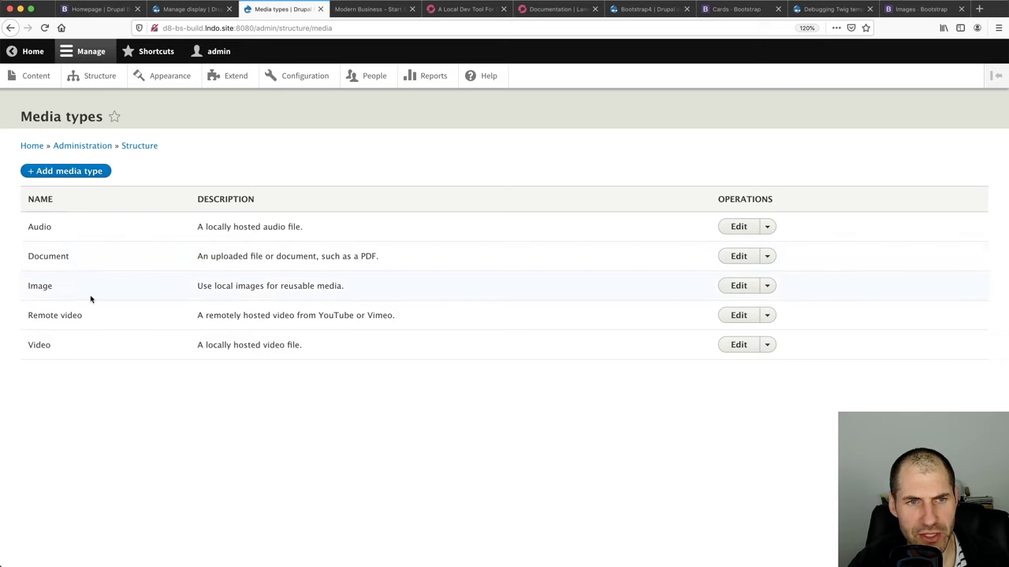
click(749, 288)
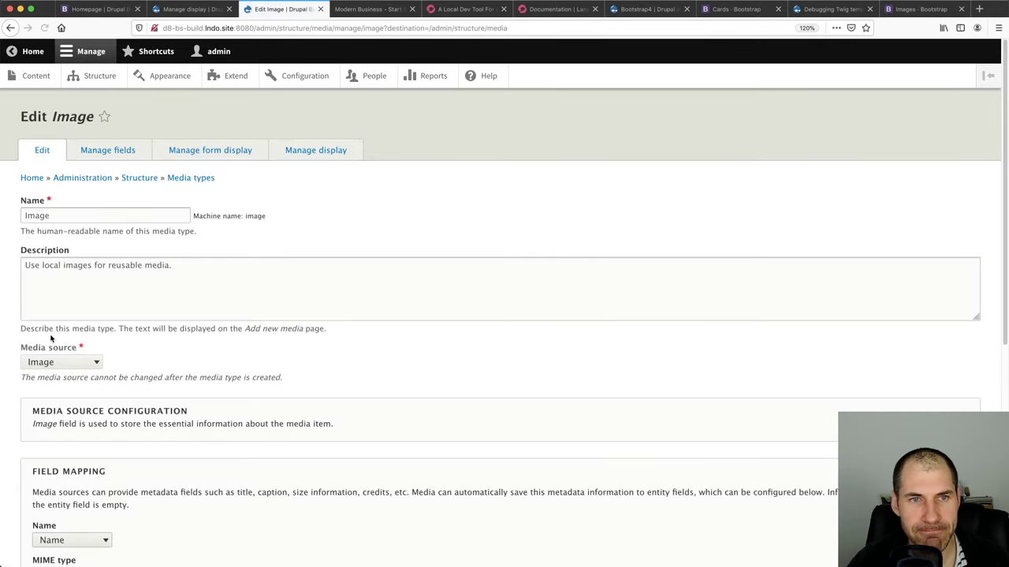
click(306, 151)
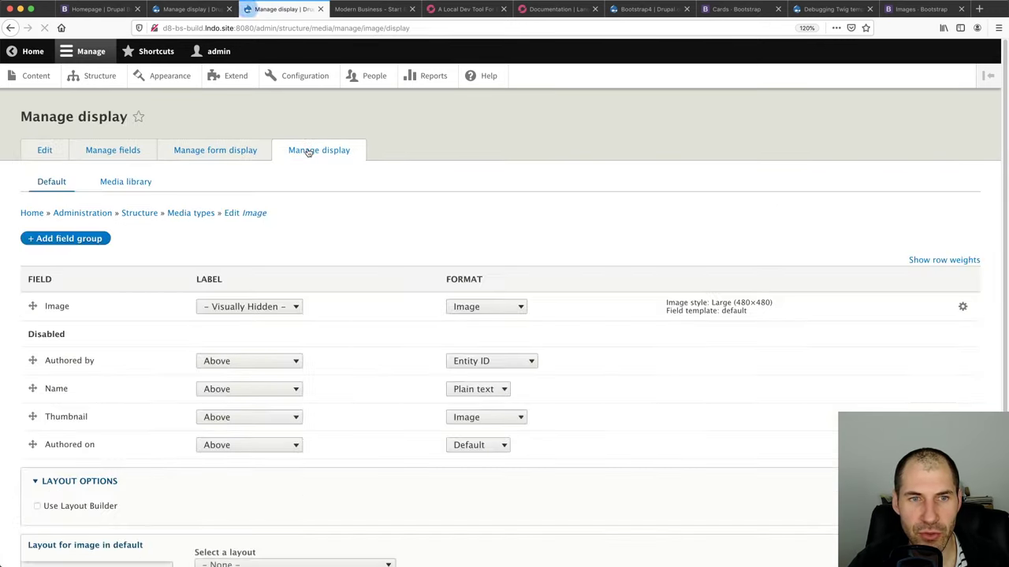
scroll(234, 251, down, 3)
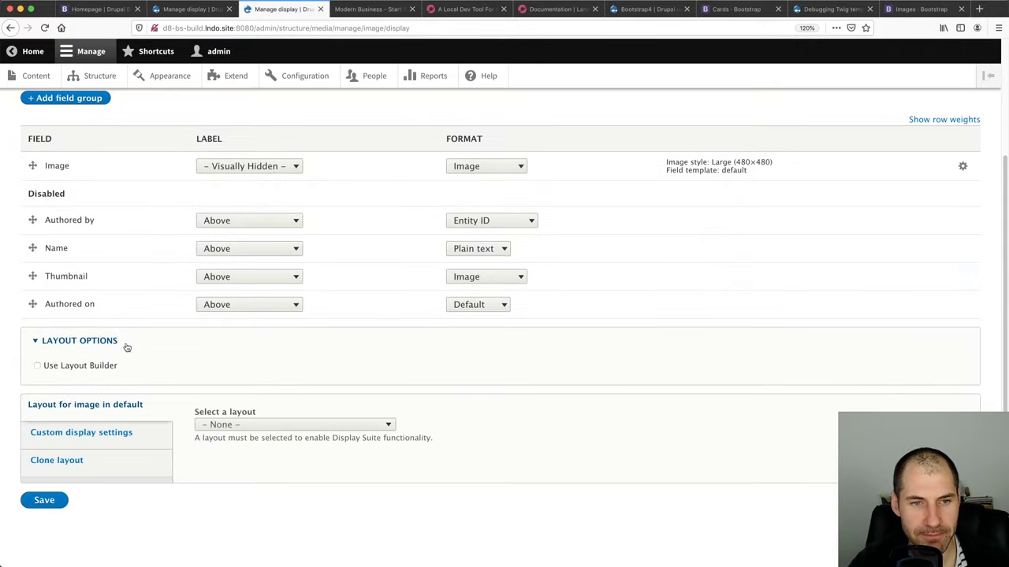
click(88, 436)
click(229, 460)
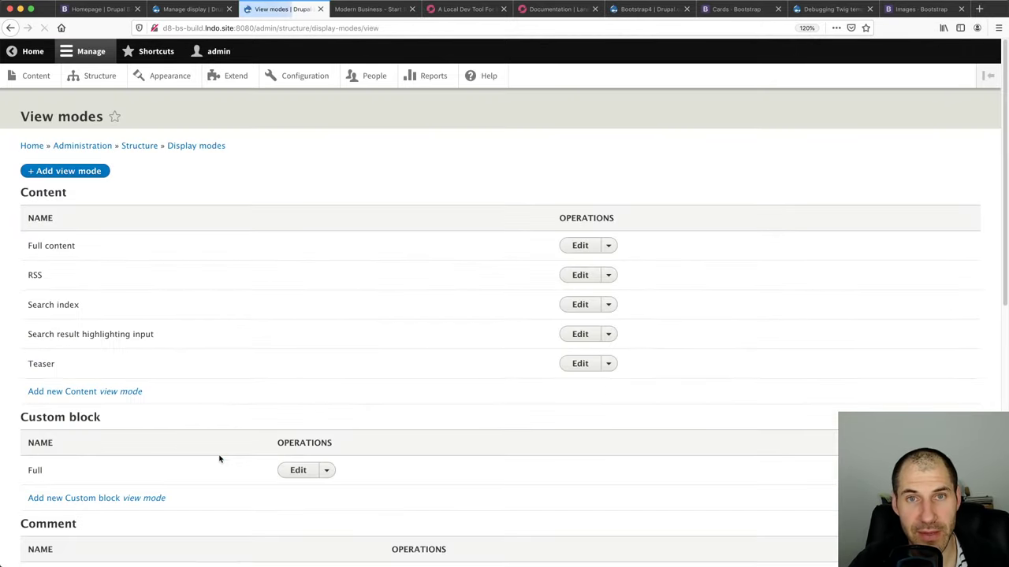
Add and save a new Media view mode named Bare
scroll(149, 443, down, 6)
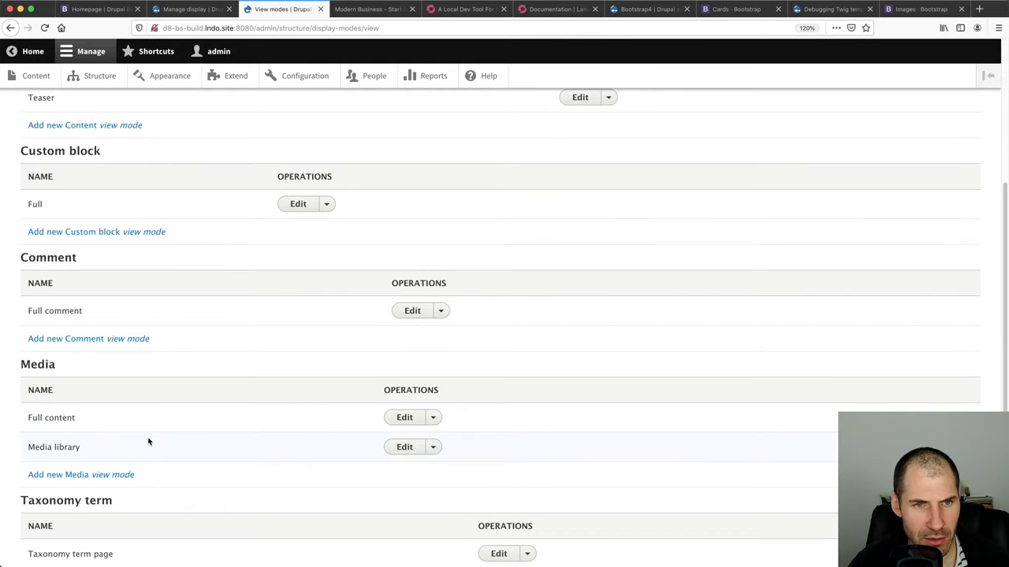
click(82, 480)
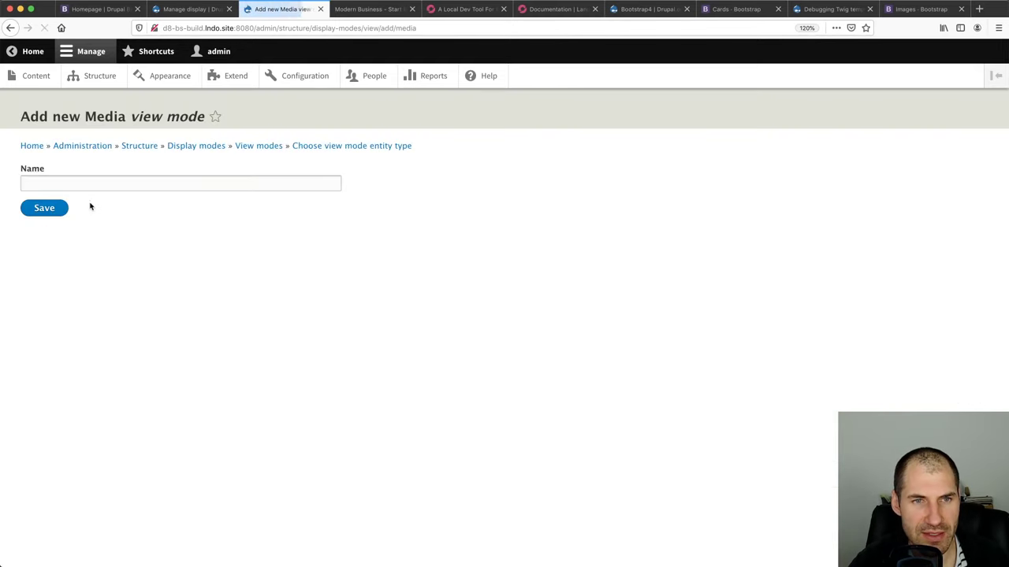
click(87, 184)
text(Bare)
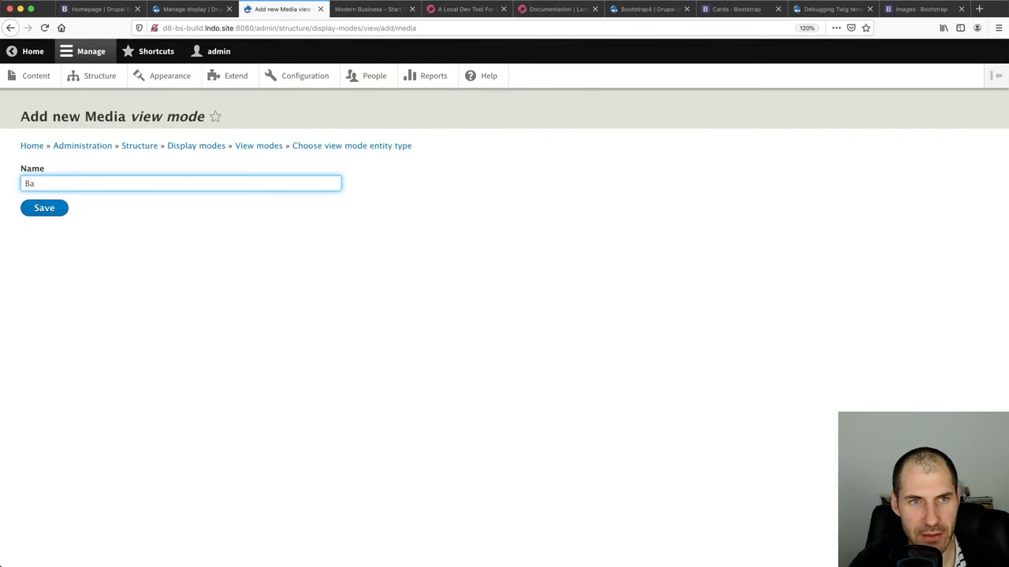
click(54, 213)
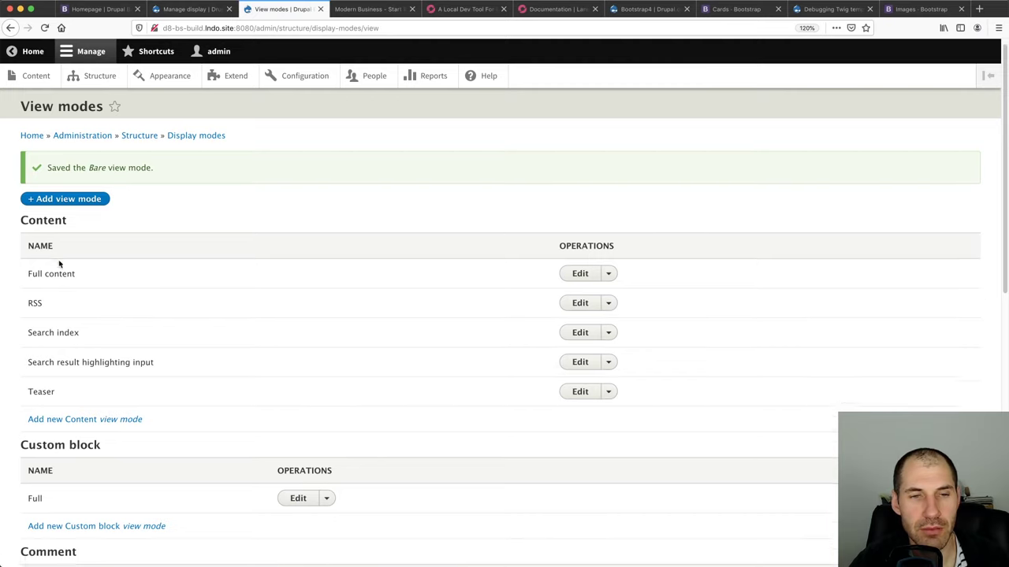
Return to the Image media type's Manage display page and reload it
click(10, 28)
click(10, 28)
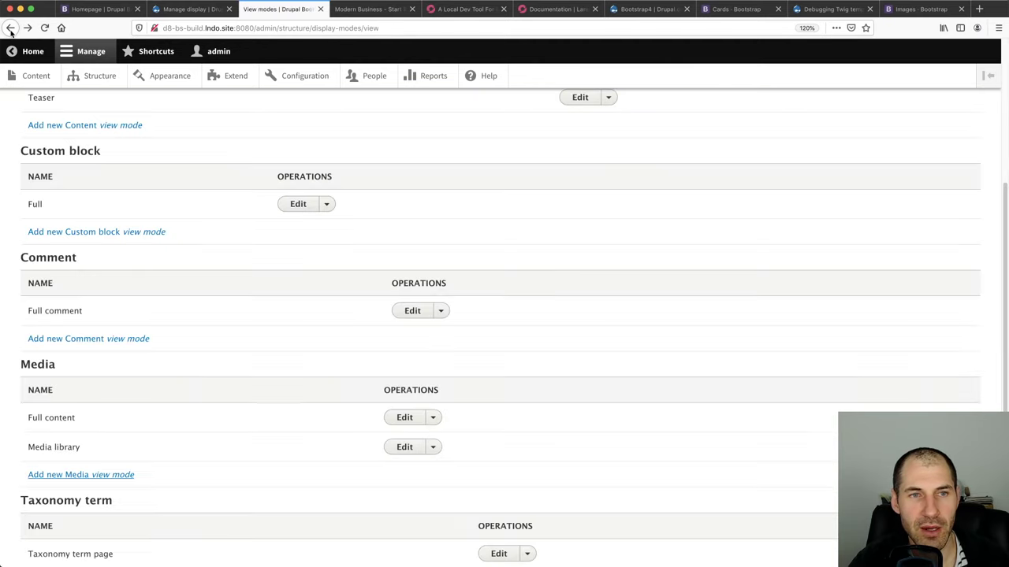
click(10, 28)
click(197, 28)
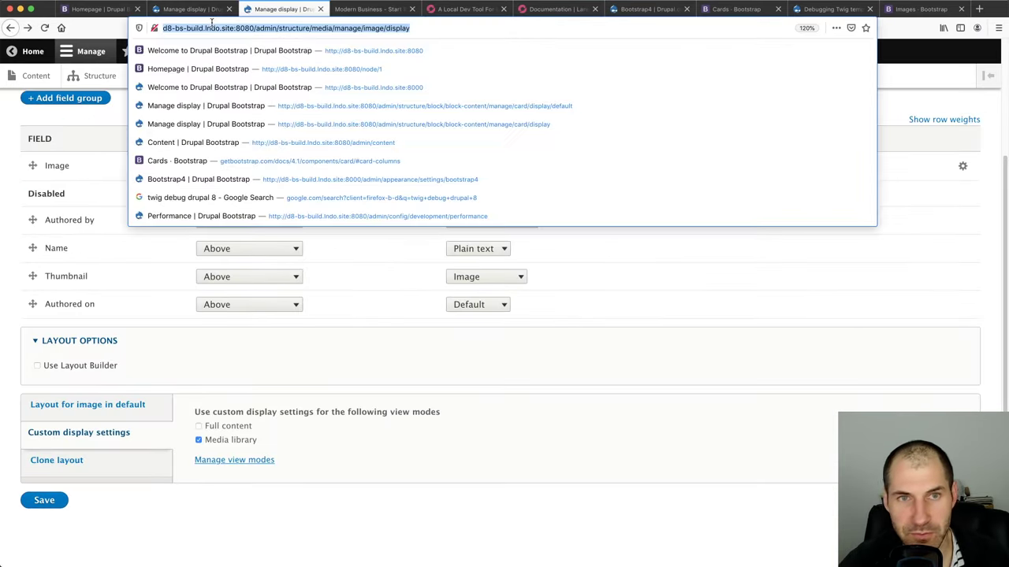
Enable custom display settings for the Bare view mode on Image media and save
key(Return)
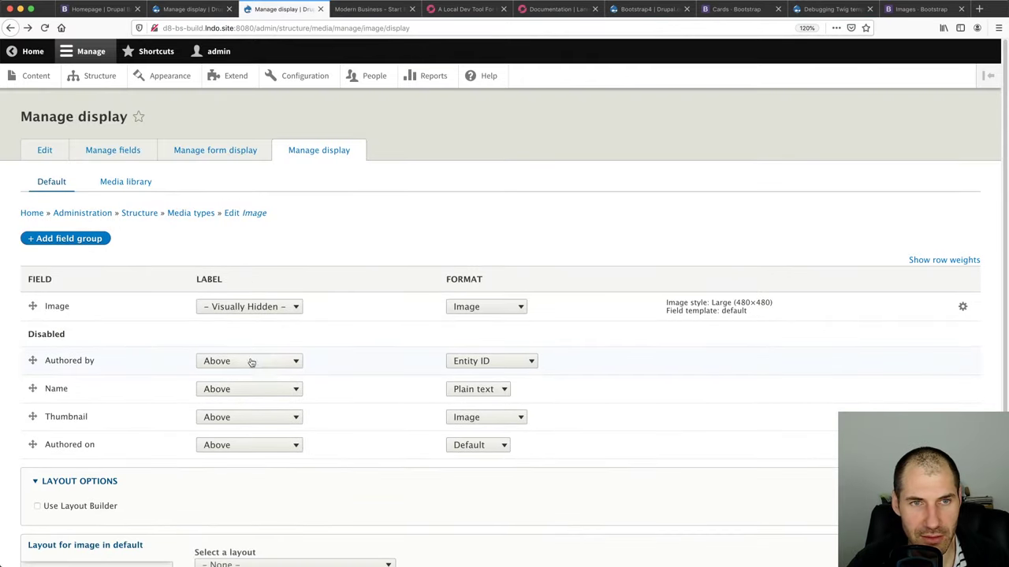
scroll(243, 390, down, 3)
click(99, 462)
click(137, 432)
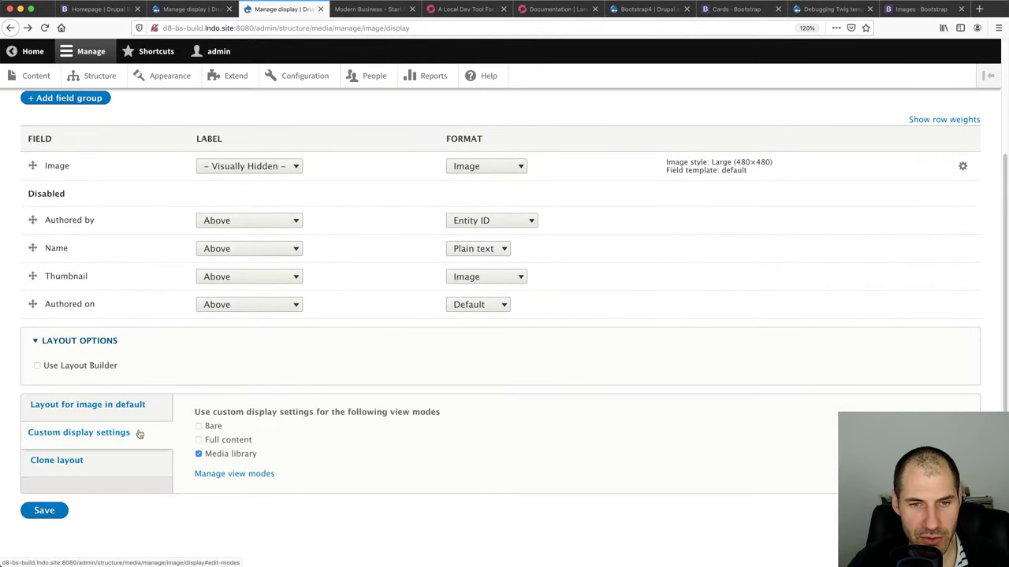
click(219, 429)
click(46, 514)
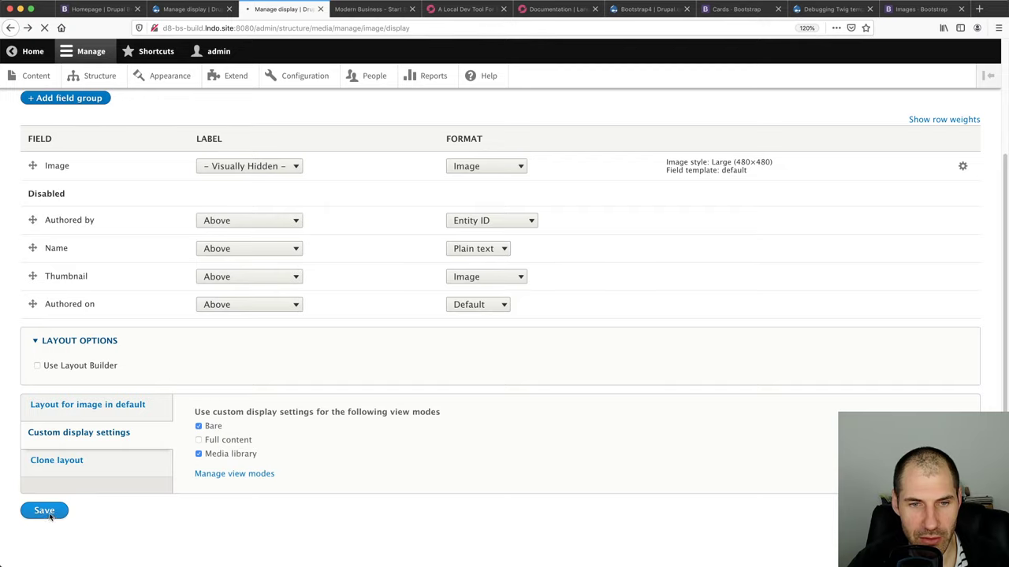
In the Bare display, hide the Image label and keep it unlinked in Large (480×480) style
click(105, 184)
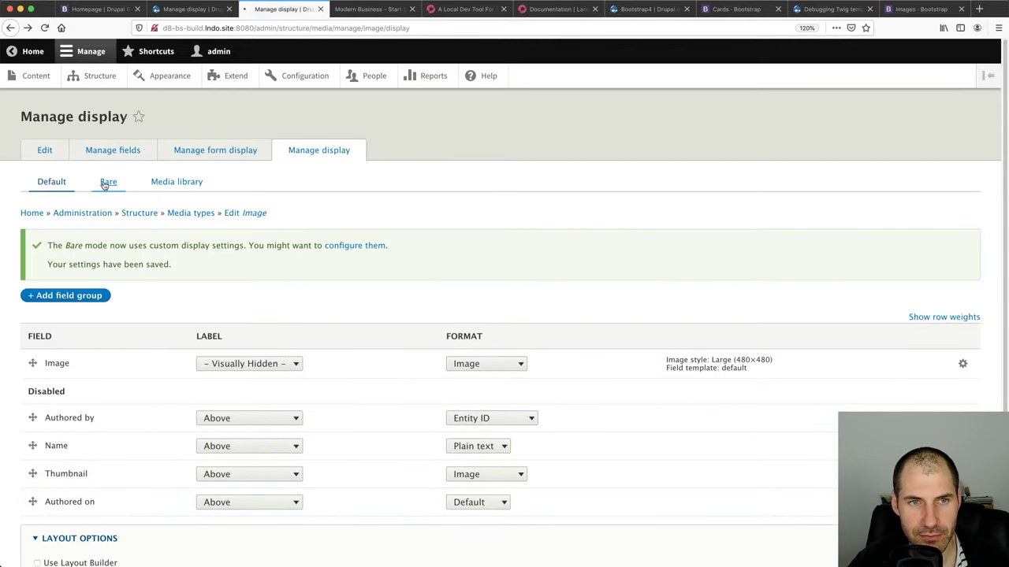
scroll(94, 413, down, 3)
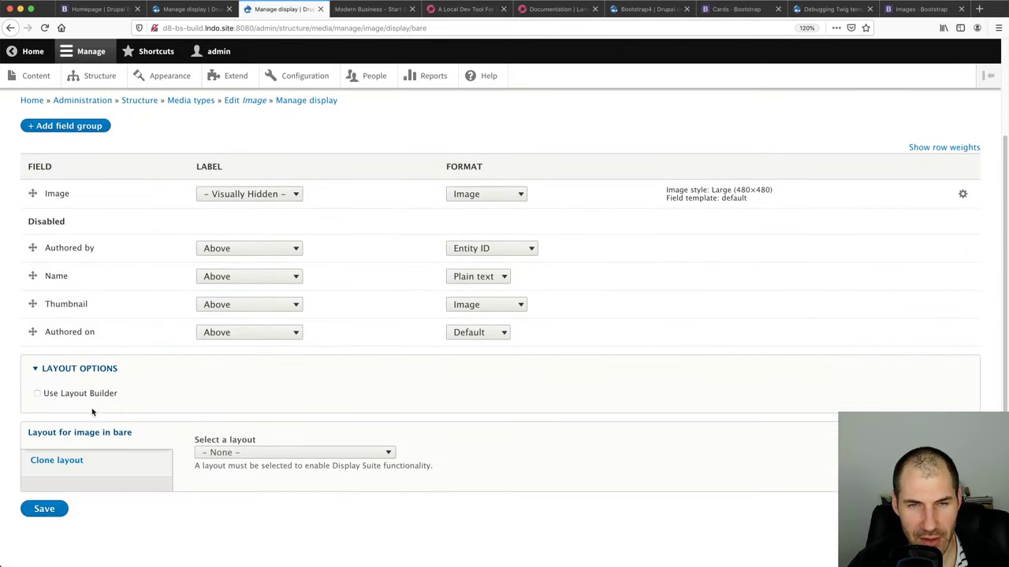
click(253, 200)
click(237, 181)
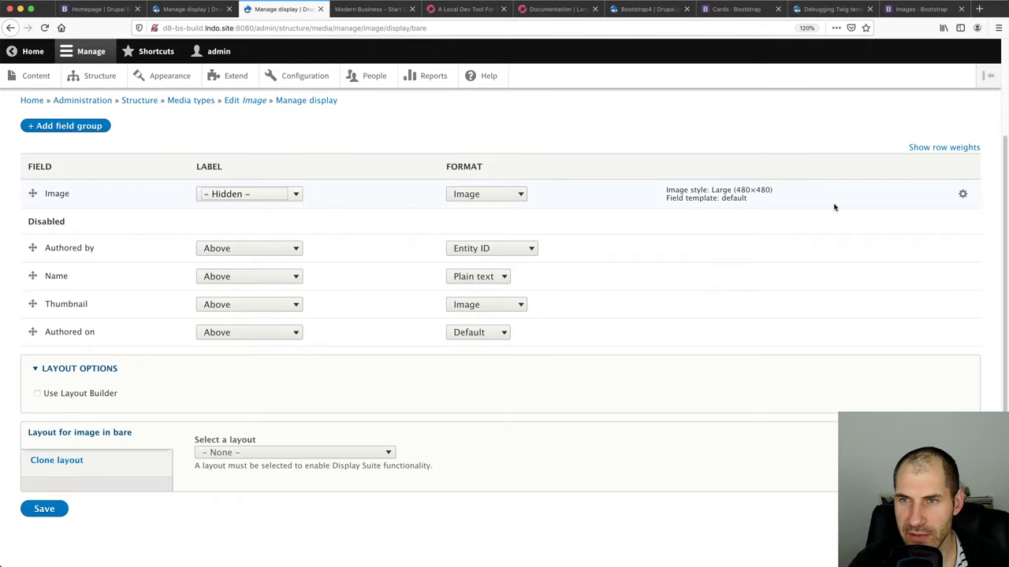
click(482, 195)
key(Escape)
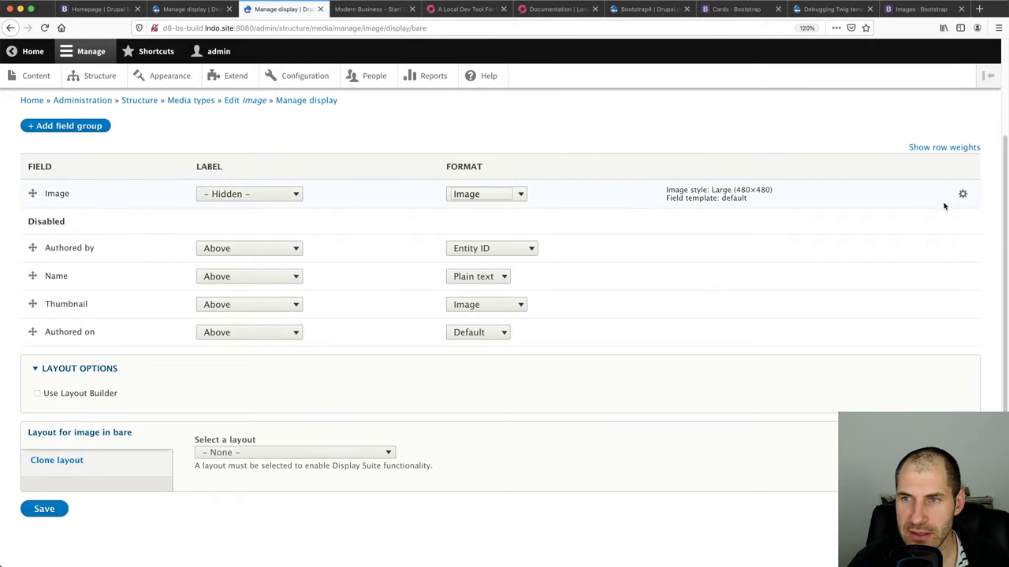
click(962, 194)
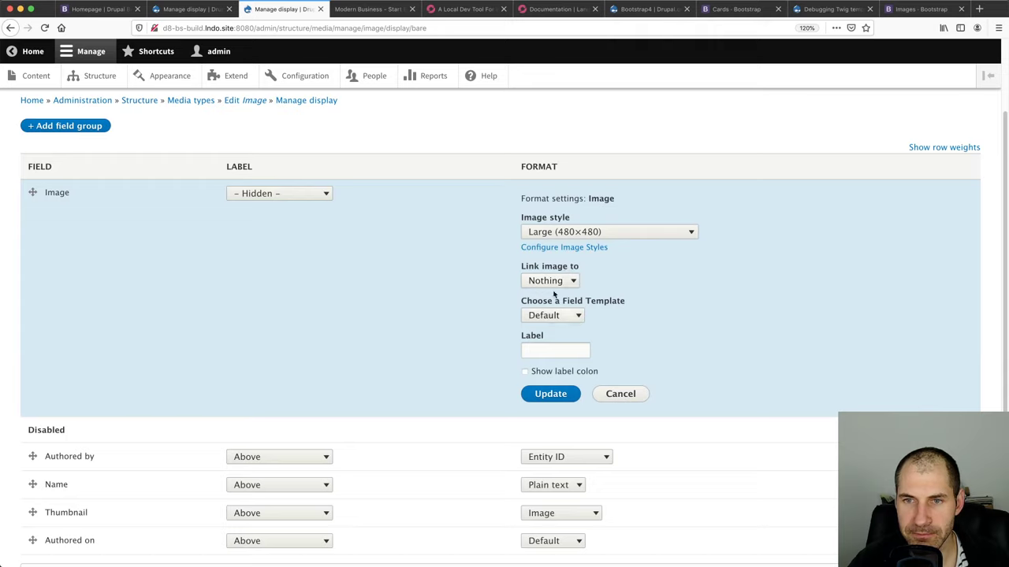
click(557, 282)
click(557, 282)
click(557, 232)
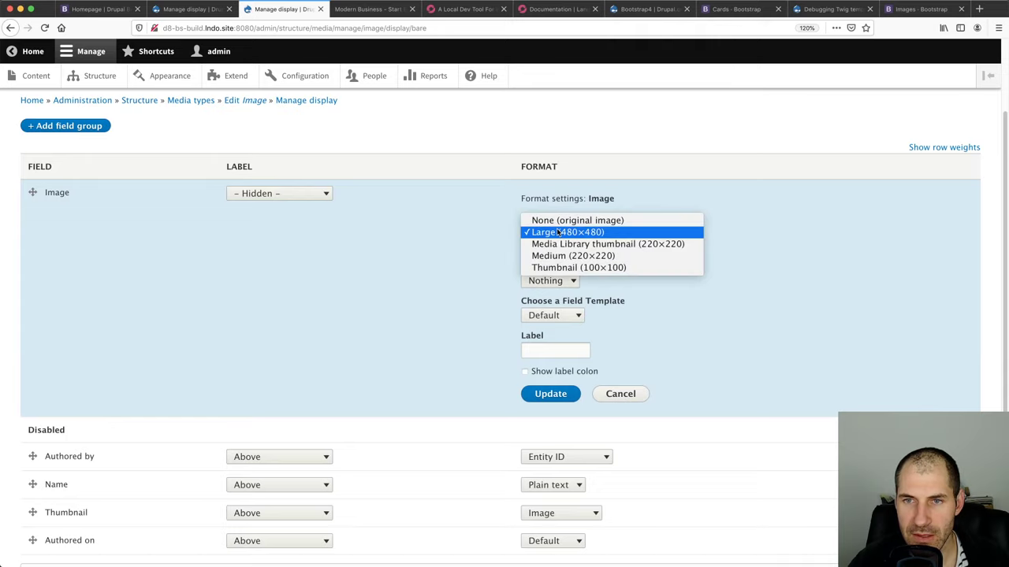
click(557, 233)
Switch the Image field template to Full reset and save the Bare display
click(556, 318)
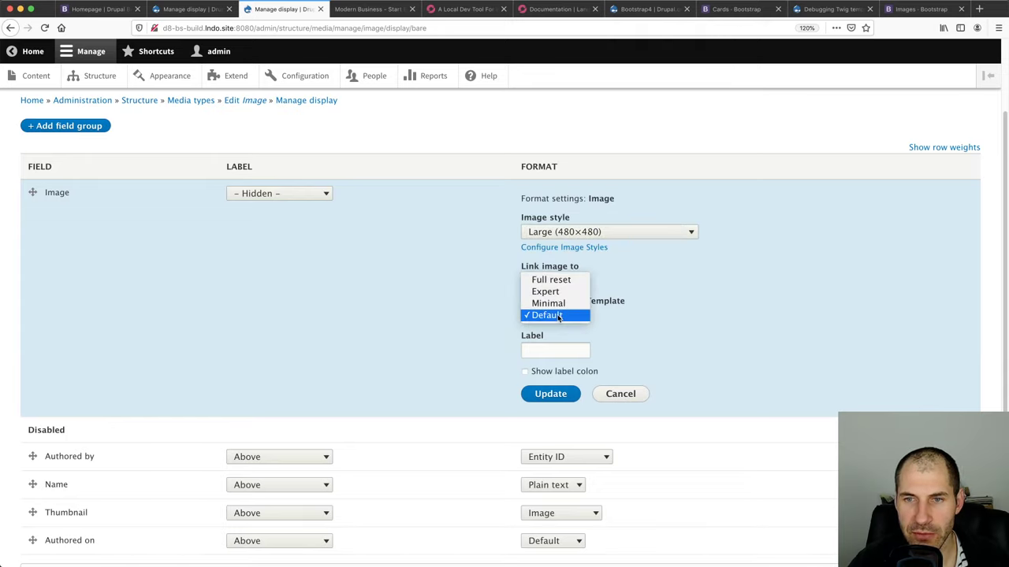
click(557, 282)
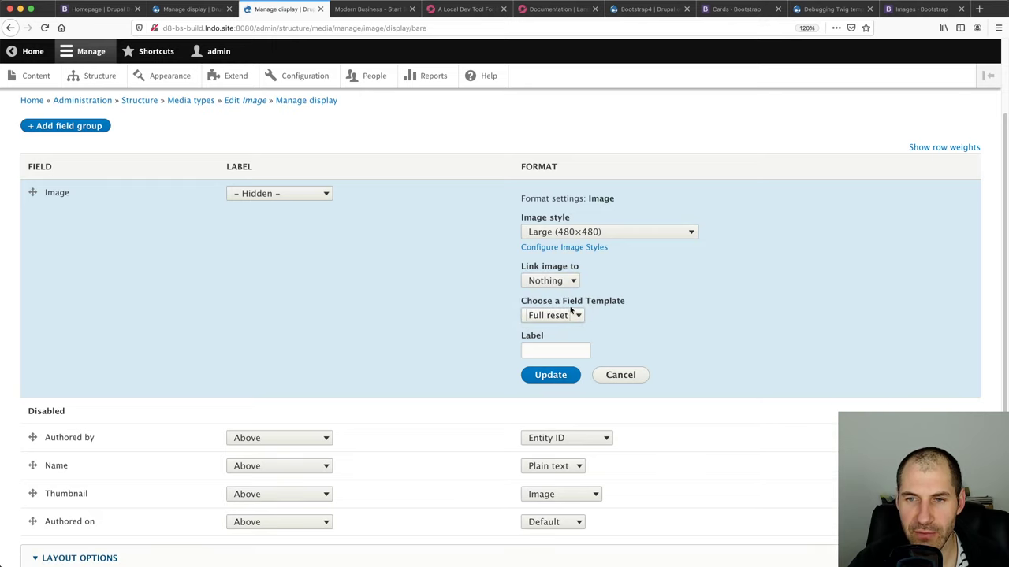
click(547, 375)
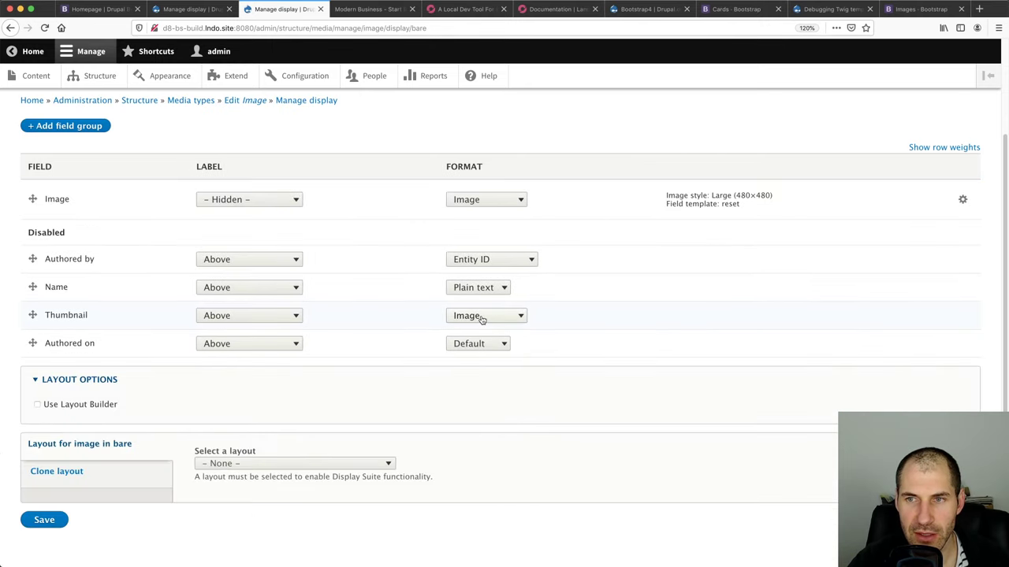
click(34, 526)
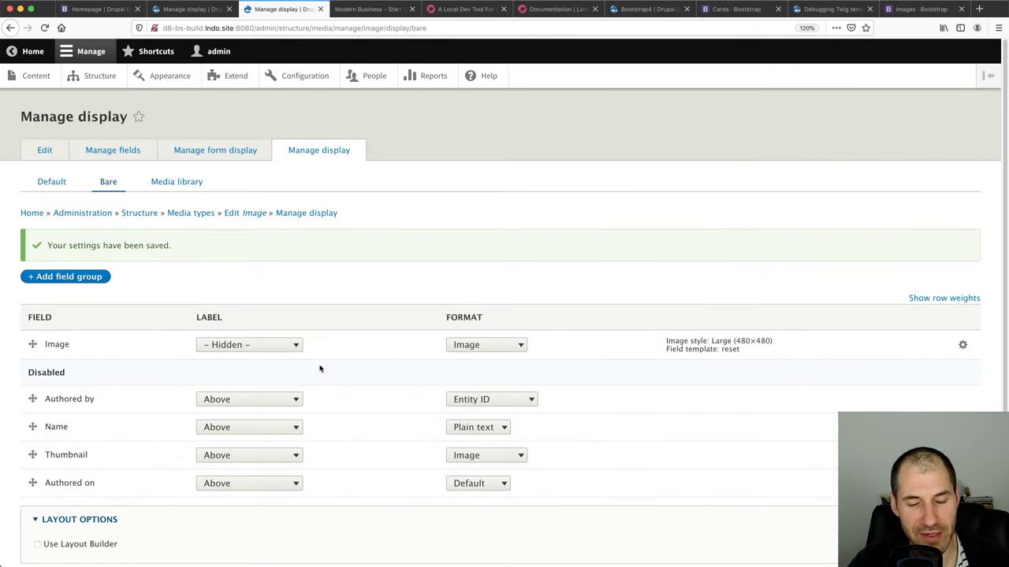
click(189, 9)
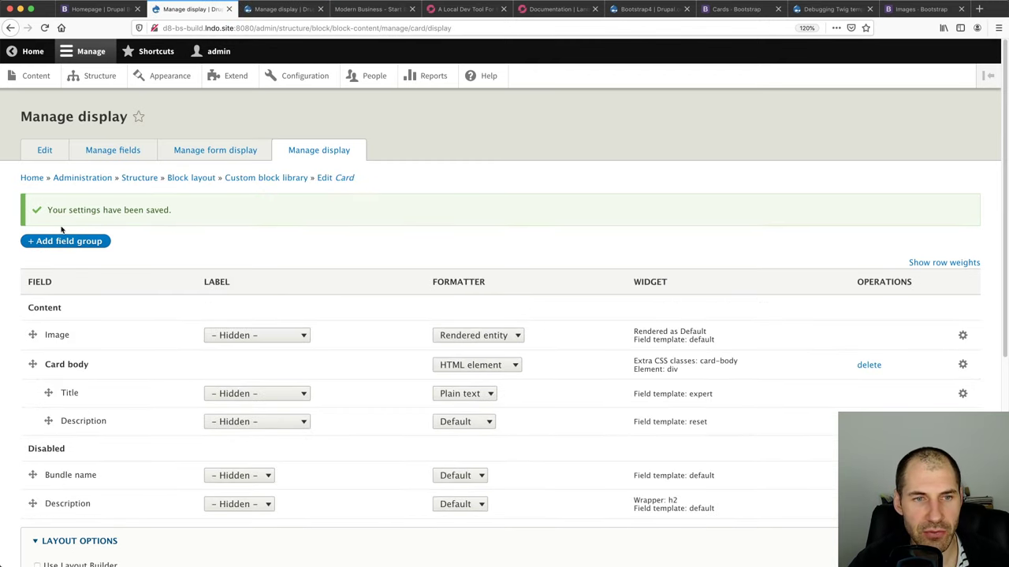
Render the Card block's Image field with the Bare media view mode and save the display
key(super+r)
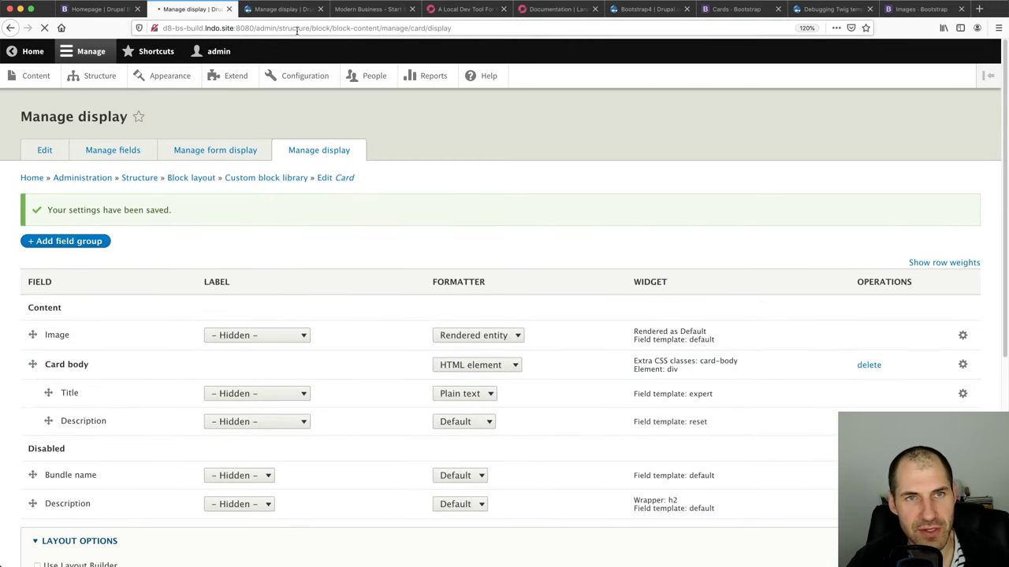
click(962, 297)
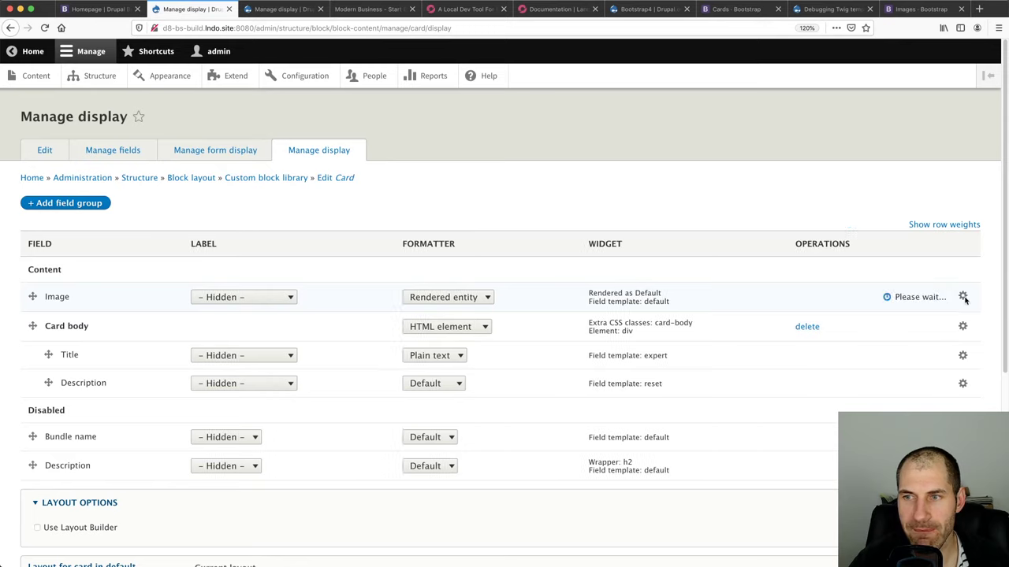
click(485, 339)
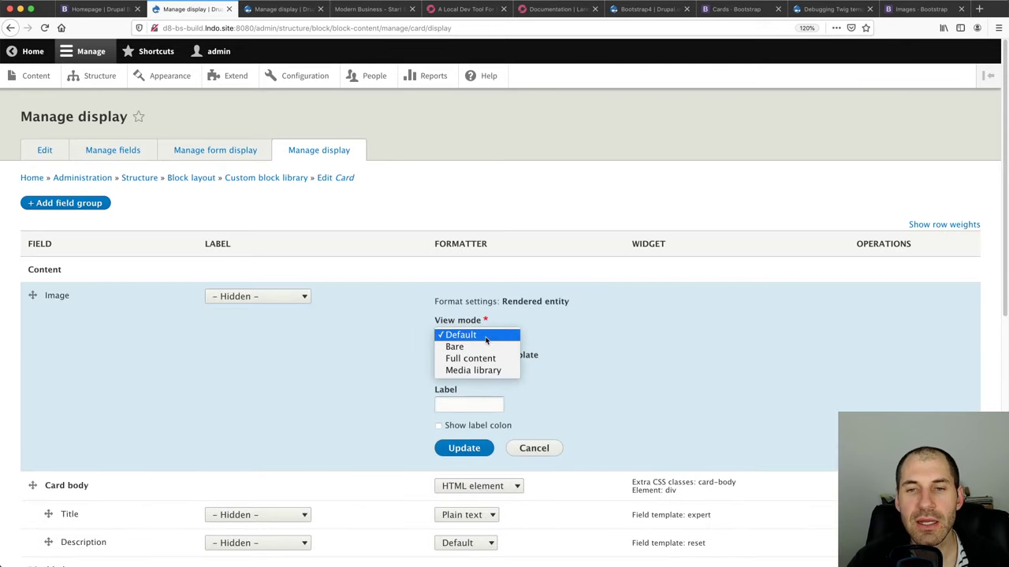
click(464, 347)
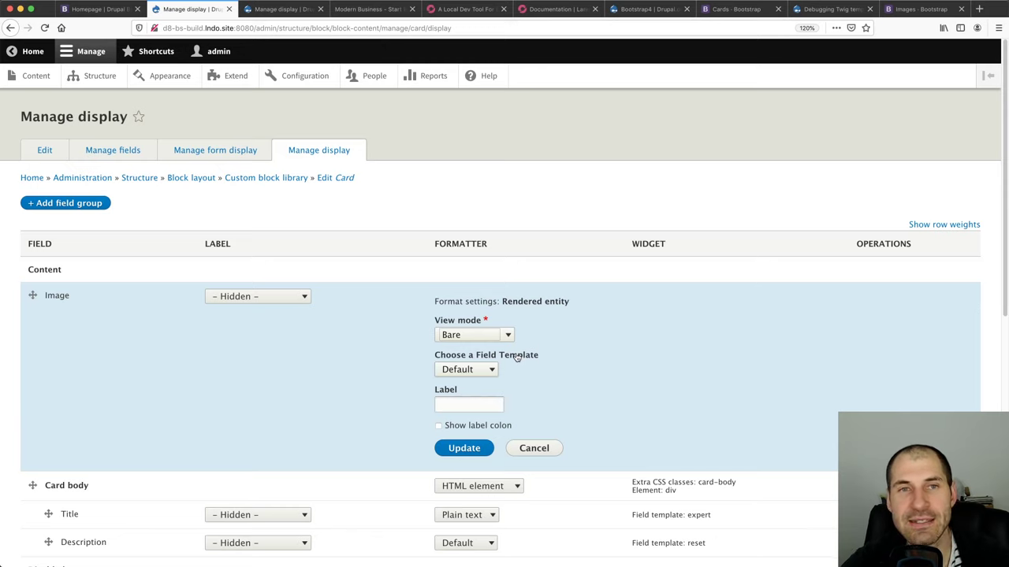
click(491, 446)
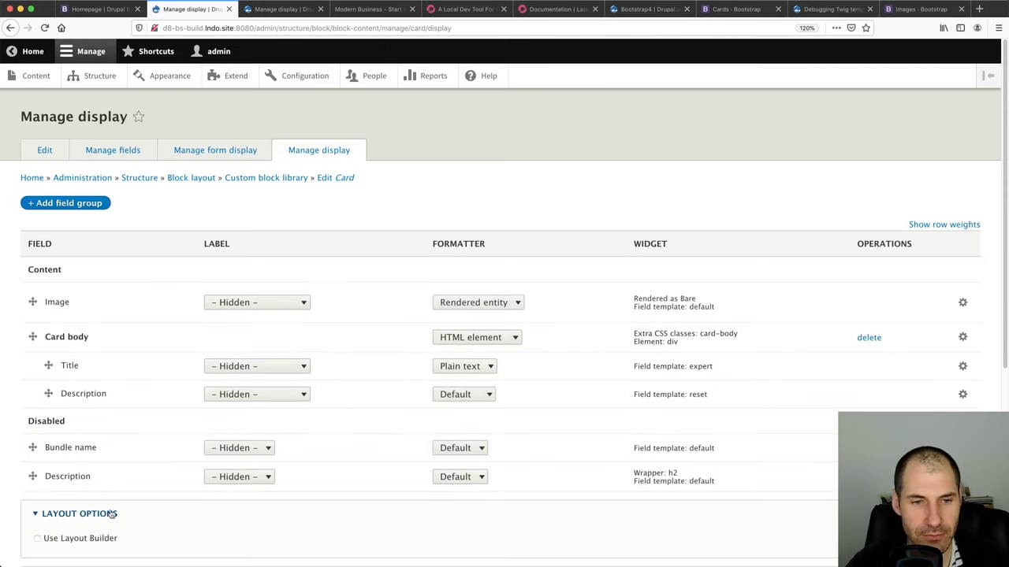
scroll(79, 517, down, 5)
scroll(51, 516, down, 3)
click(48, 499)
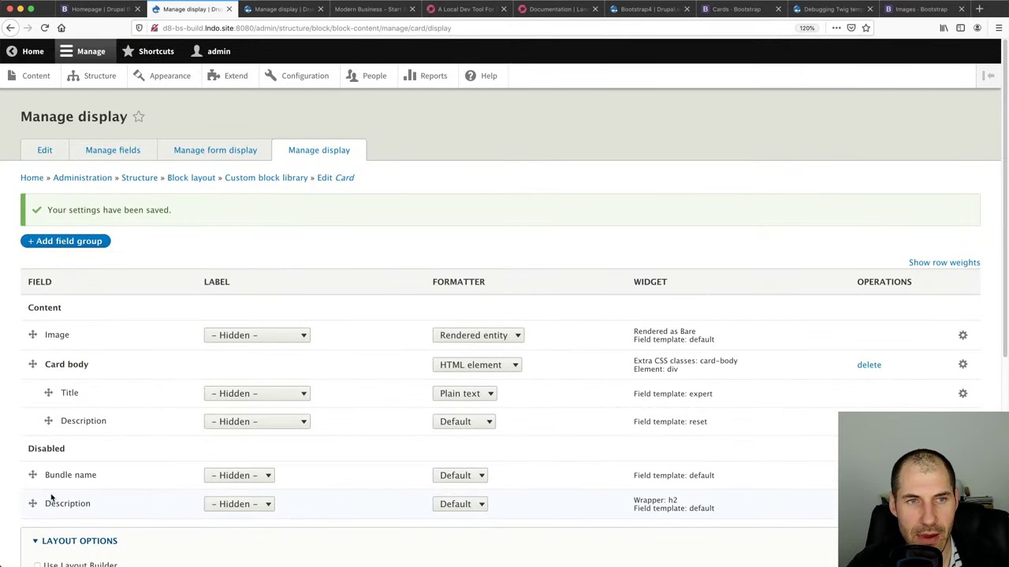
click(104, 6)
Reload the homepage and inspect Card One's image and field wrapper markup
key(super+l)
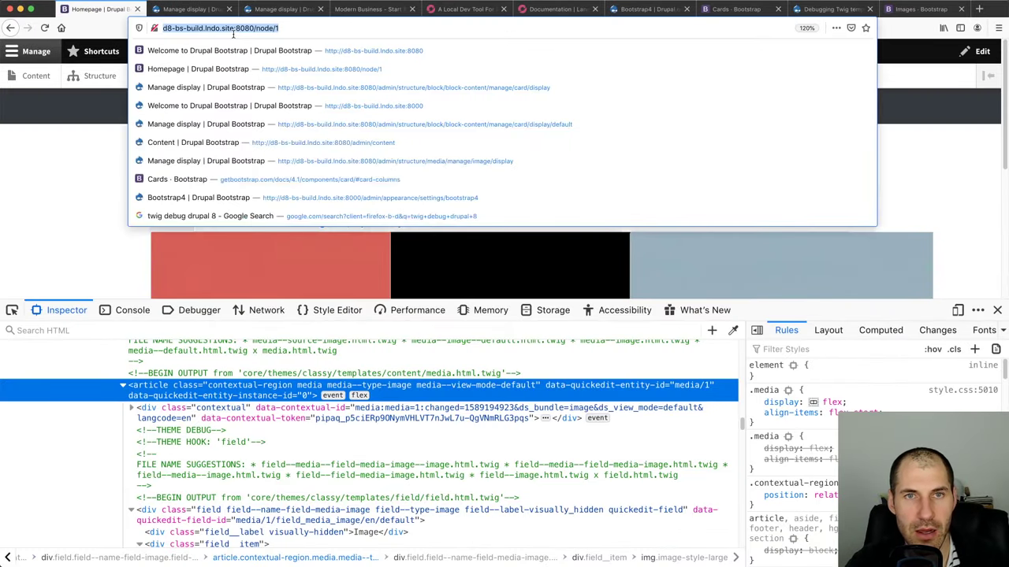
key(Return)
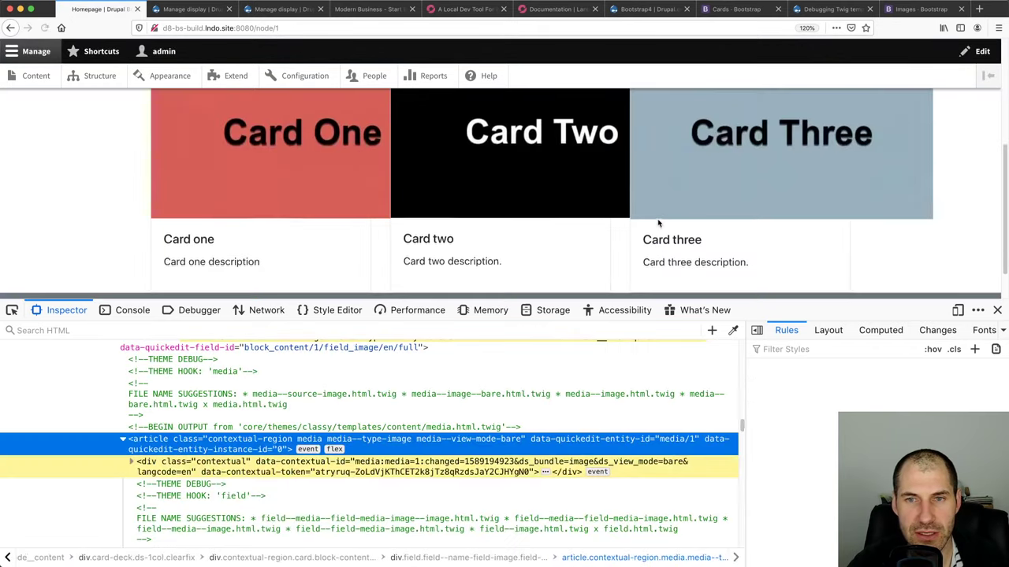
click(12, 310)
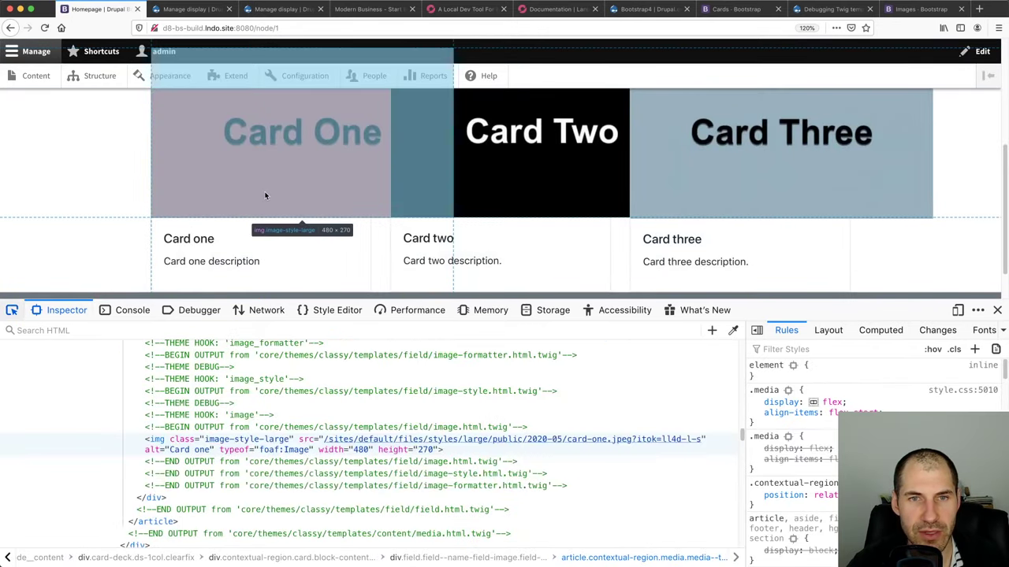
click(264, 191)
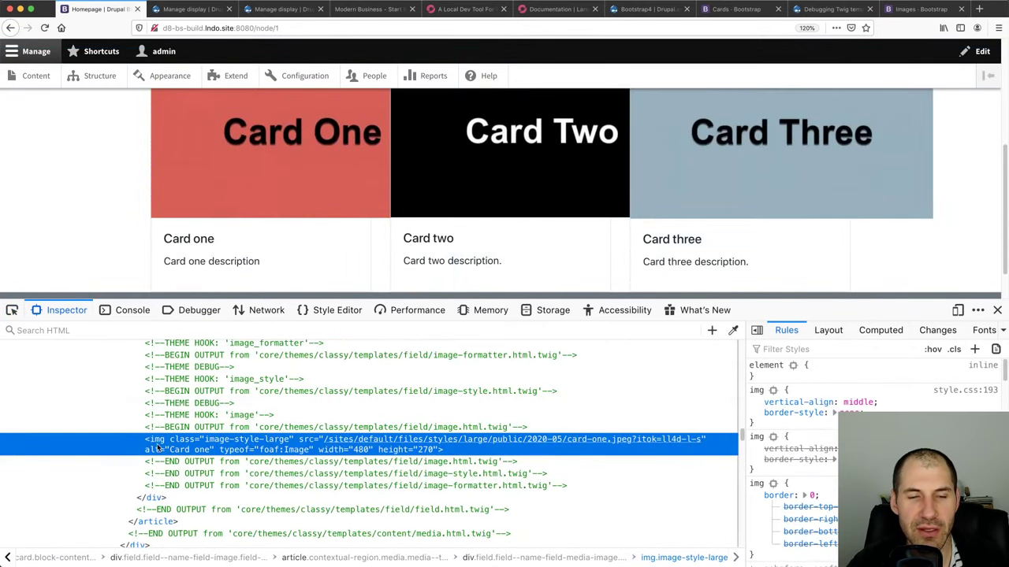
scroll(183, 449, up, 5)
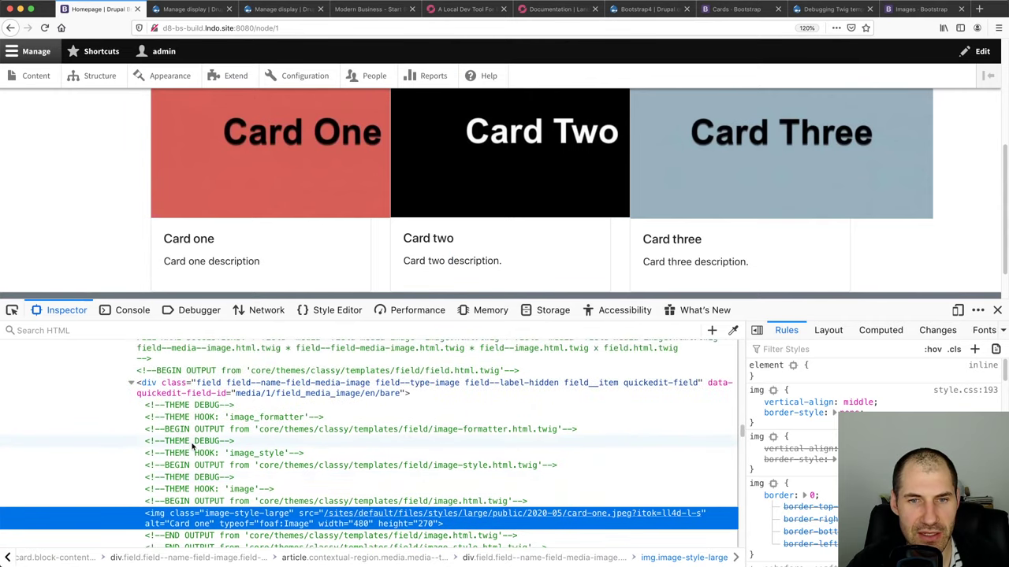
click(287, 442)
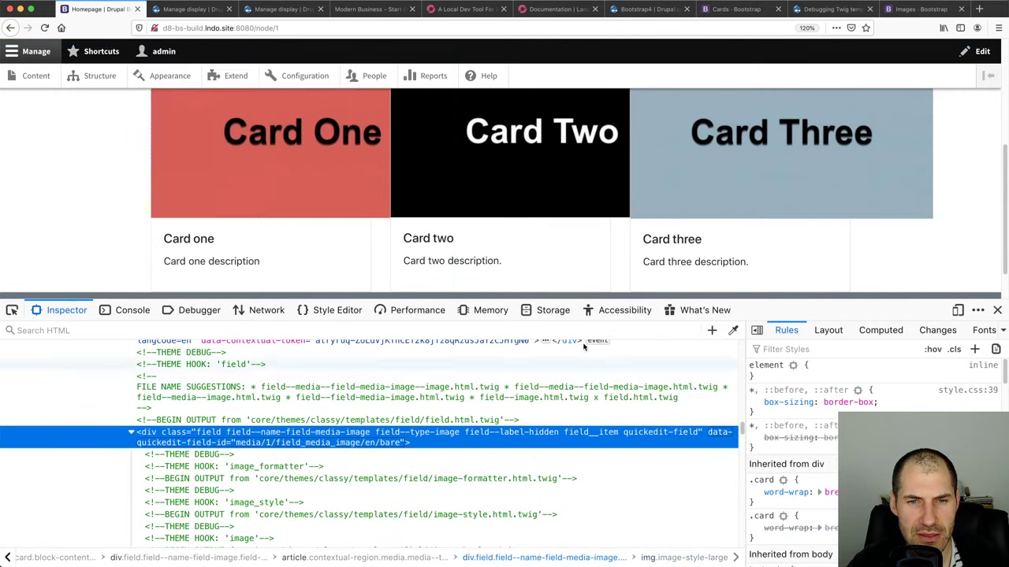
click(996, 310)
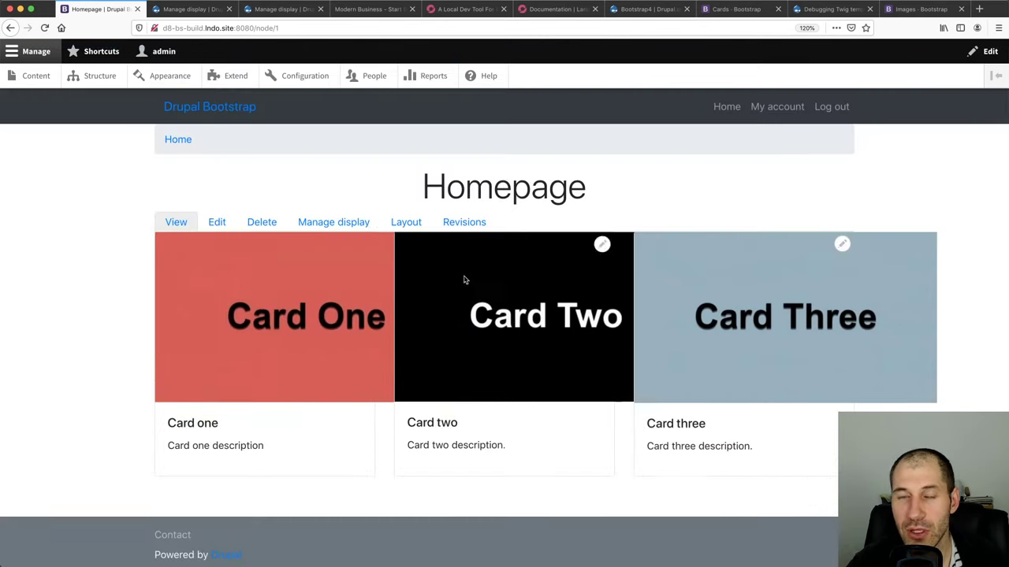
Resave the Homepage node and re-inspect Card One's image markup
click(216, 222)
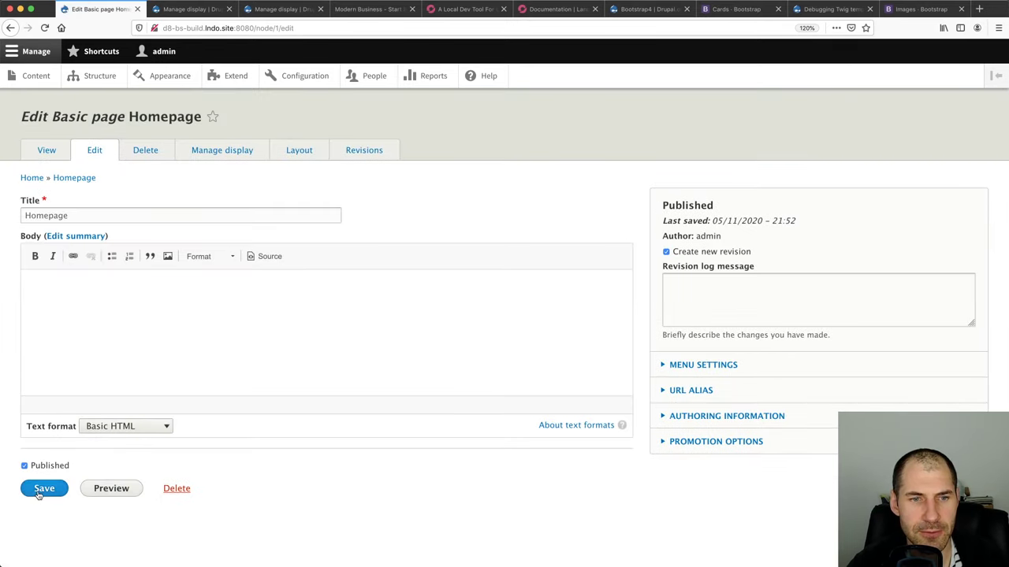
click(39, 491)
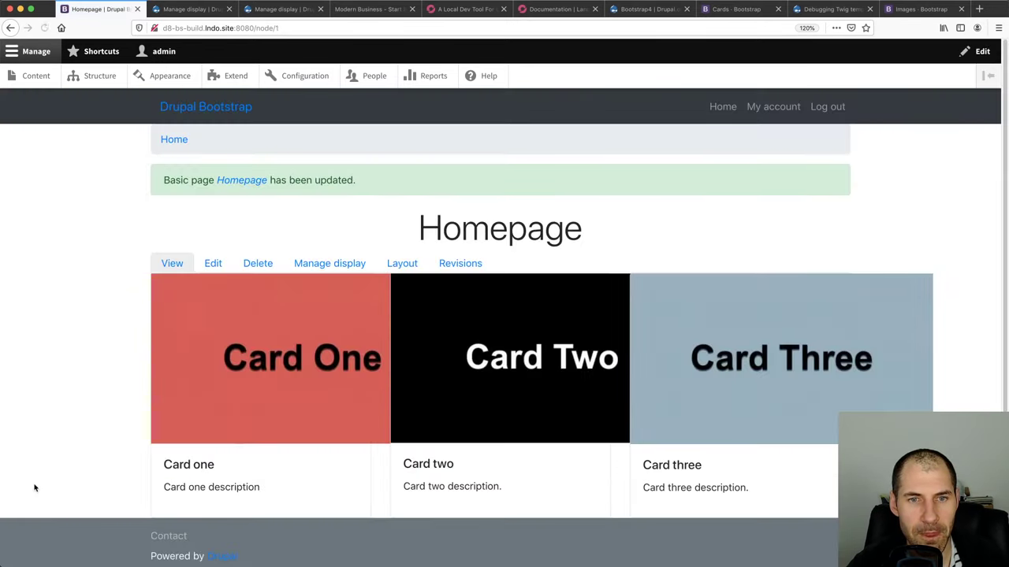
key(super+alt+c)
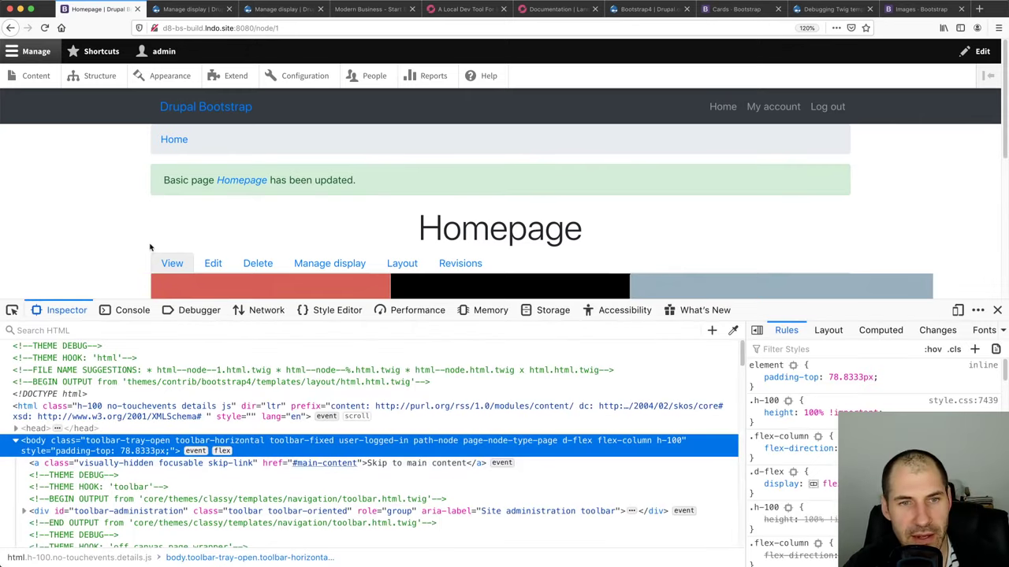
scroll(255, 223, down, 3)
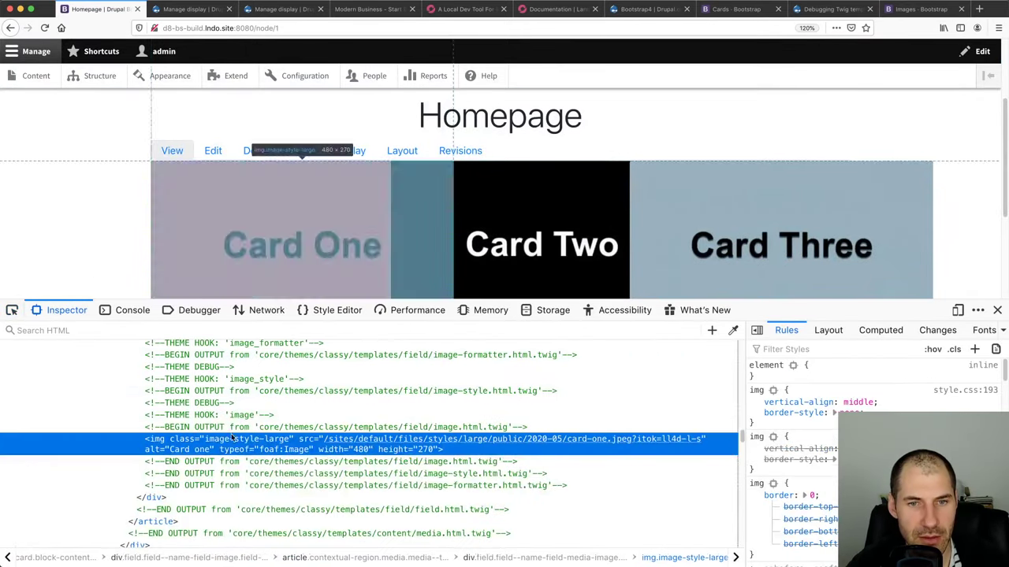
click(254, 222)
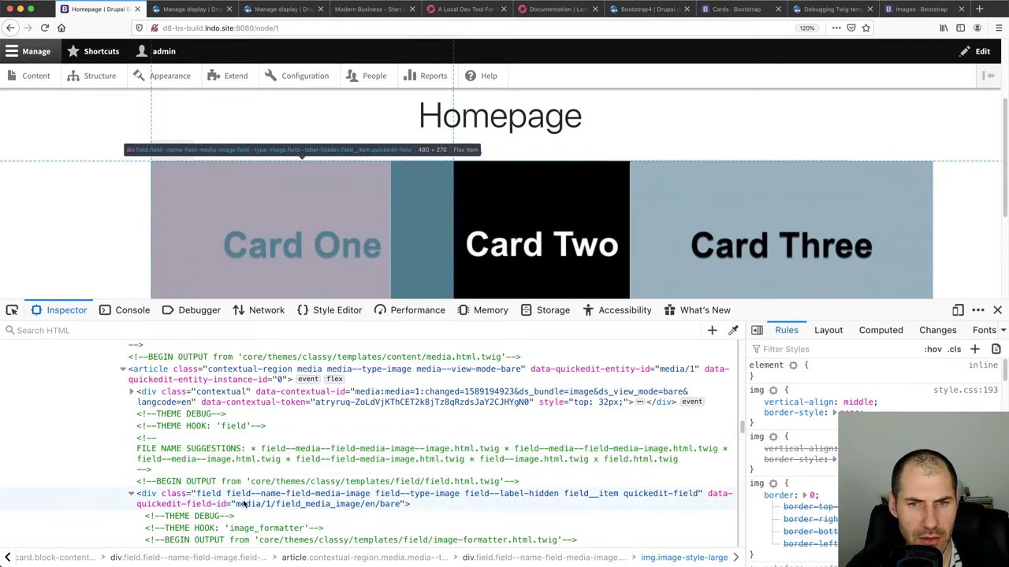
scroll(243, 502, up, 1)
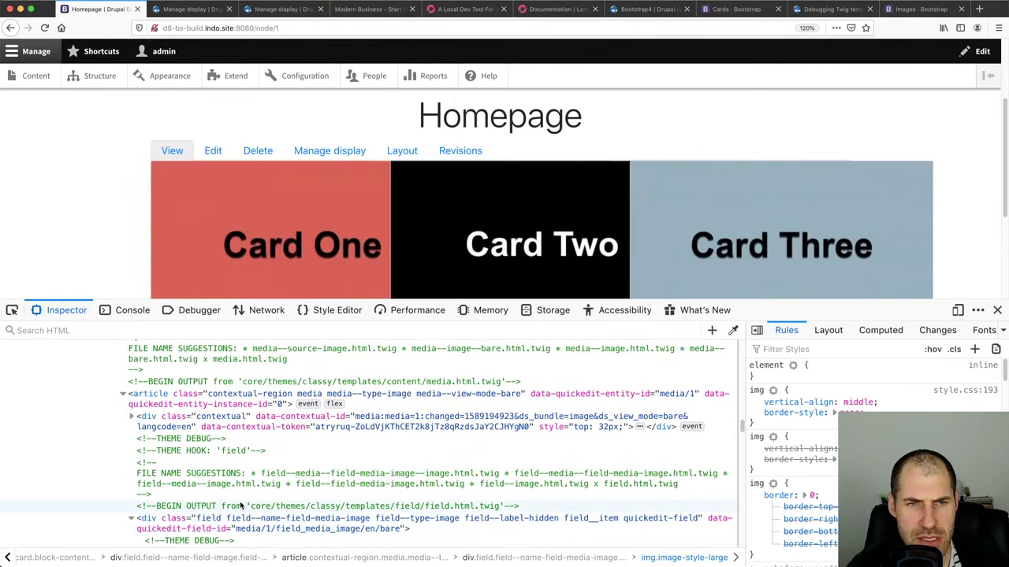
click(195, 9)
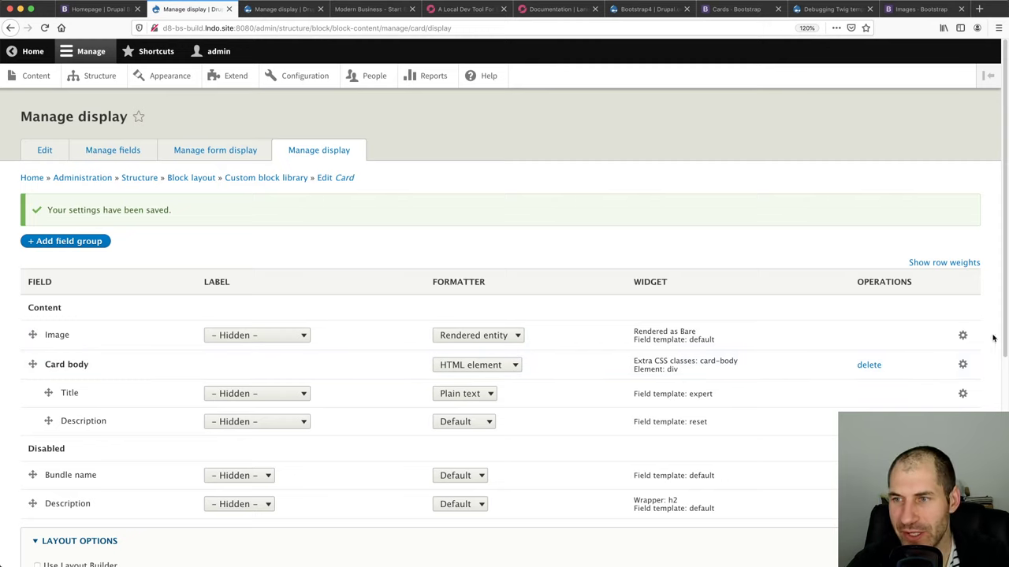
Give the Card block's Image field the Full reset field template and apply it
click(962, 335)
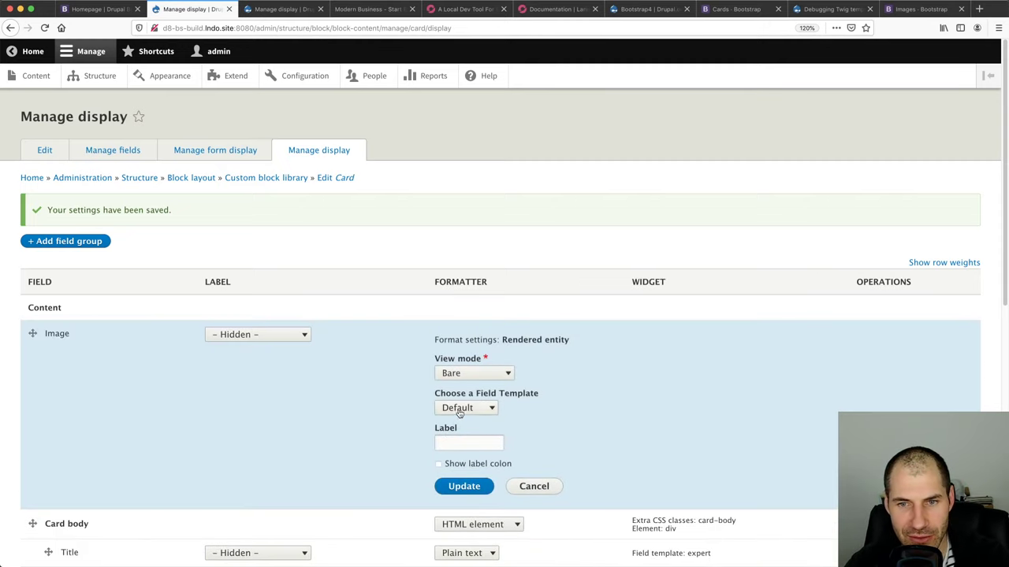
click(460, 408)
click(459, 407)
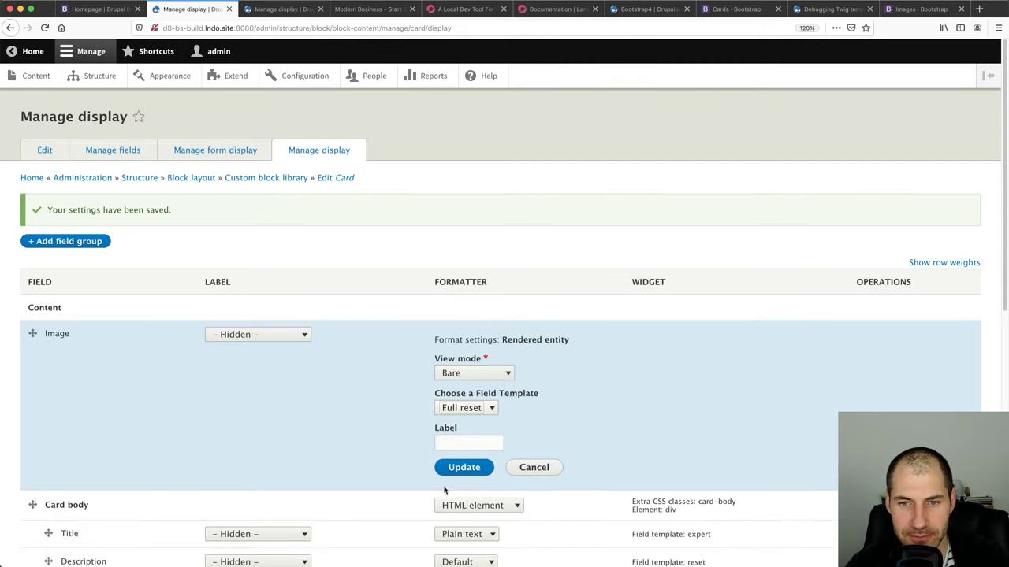
click(462, 468)
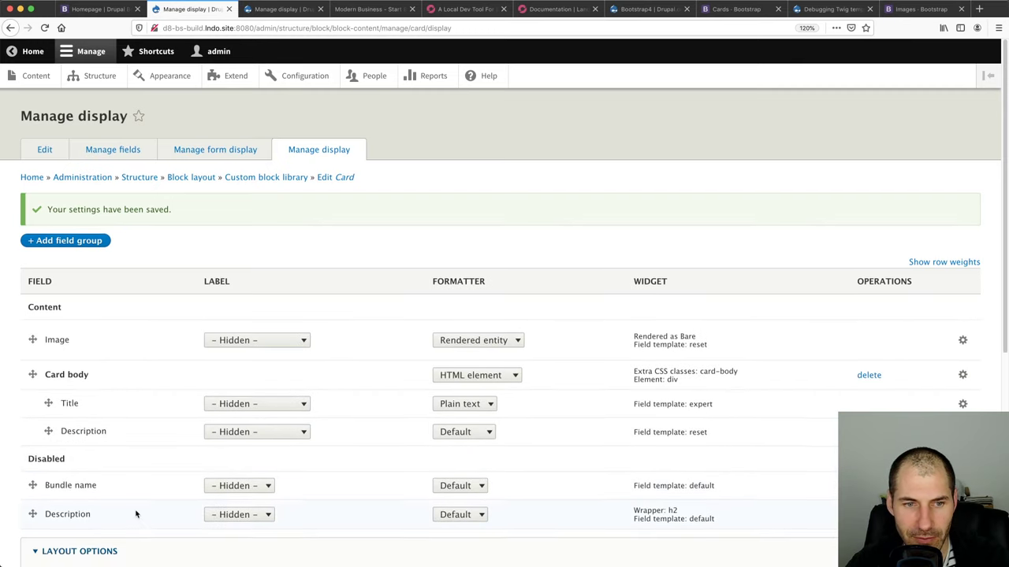
scroll(134, 508, down, 1)
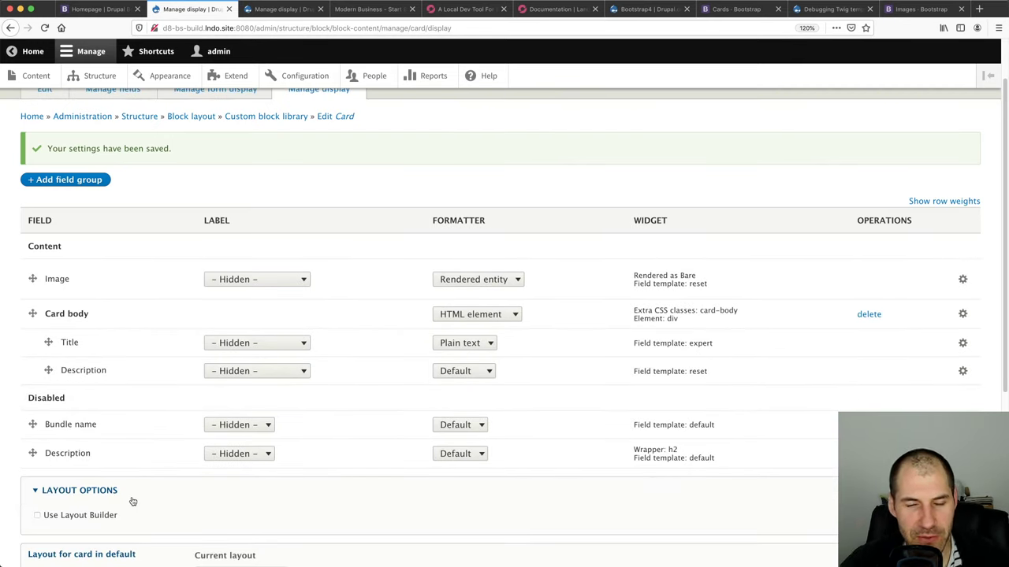
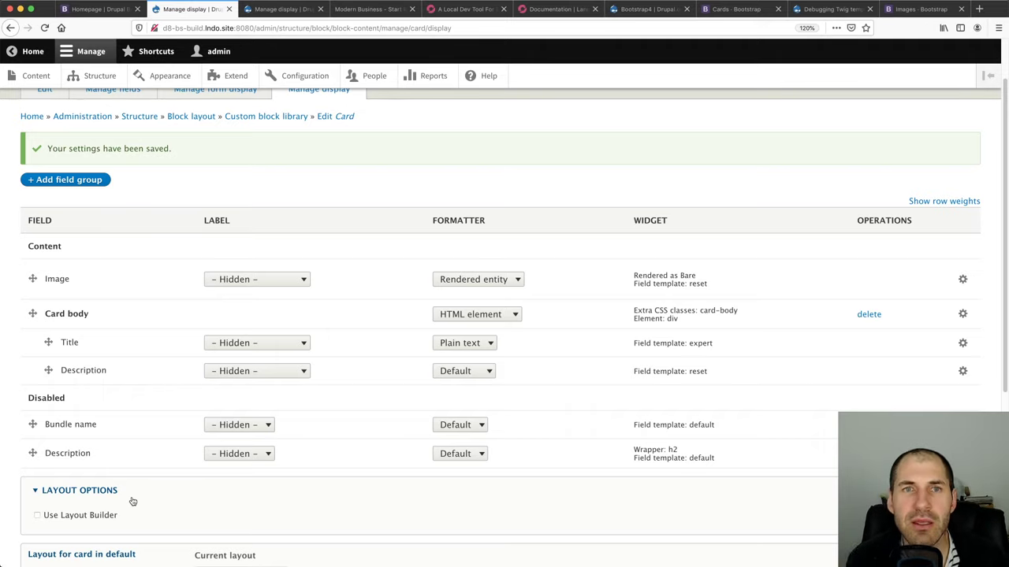
In a new Firefox tab, run a Google search for 'drupal ds chains'
key(super+t)
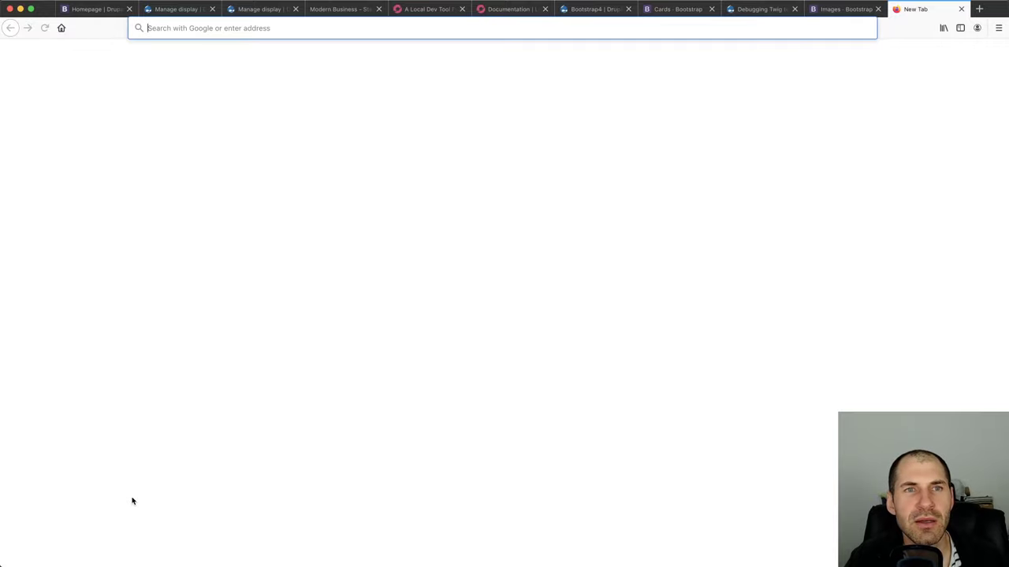
text(loc)
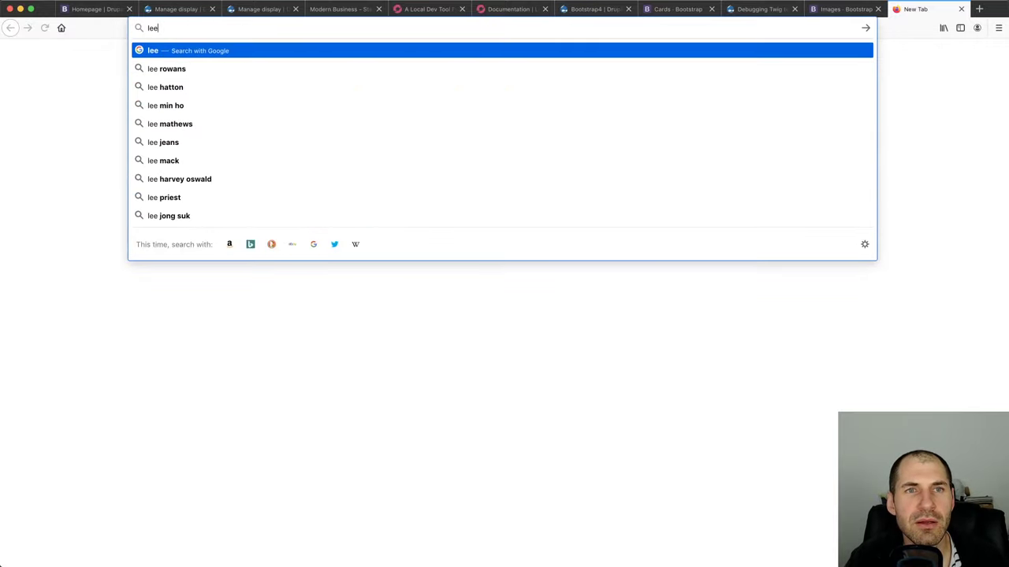
key(BackSpace)
key(BackSpace)
key(BackSpace)
text(ds)
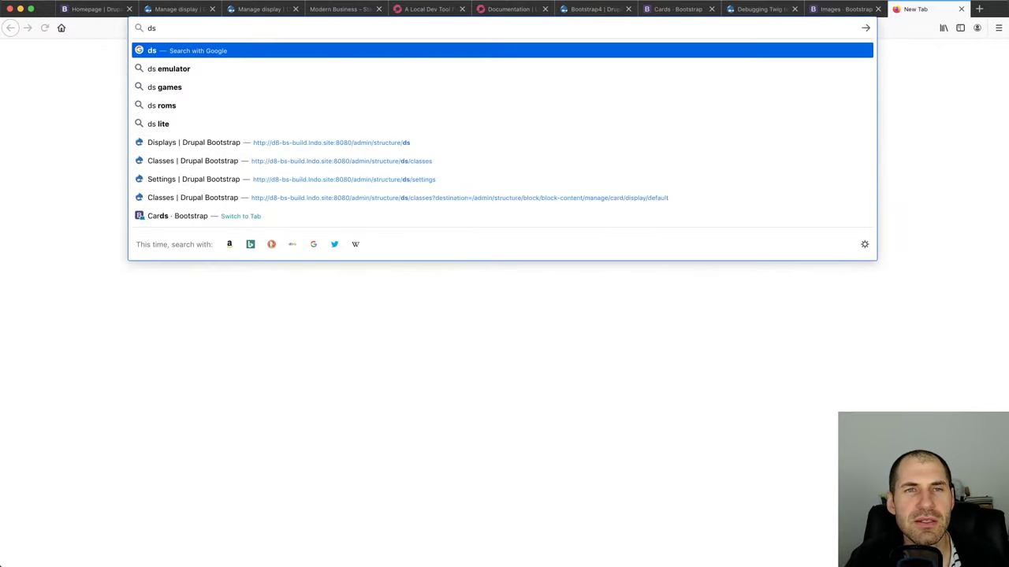
text( c)
key(BackSpace)
key(BackSpace)
key(BackSpace)
key(BackSpace)
text(drupal )
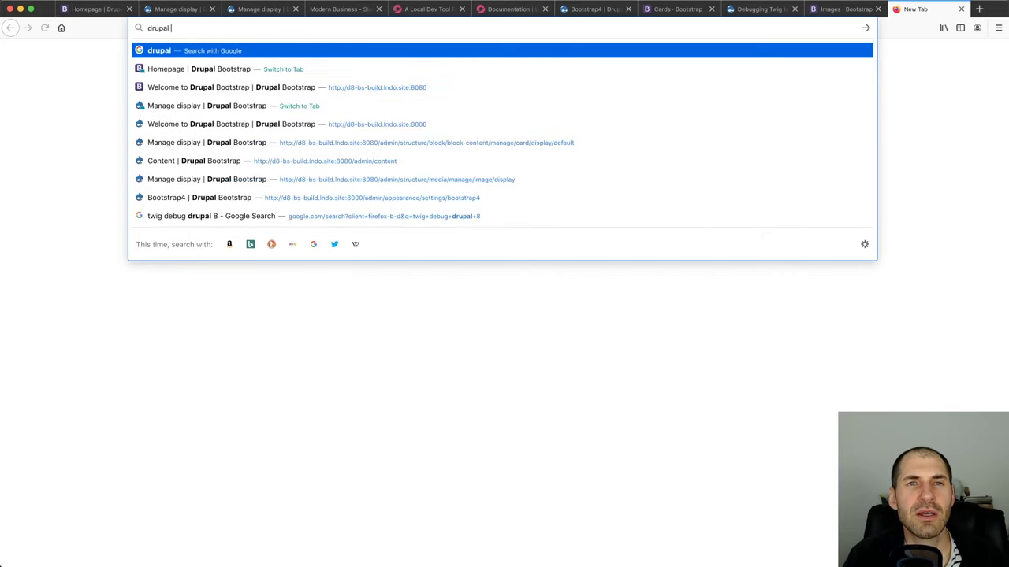
text(ds chains)
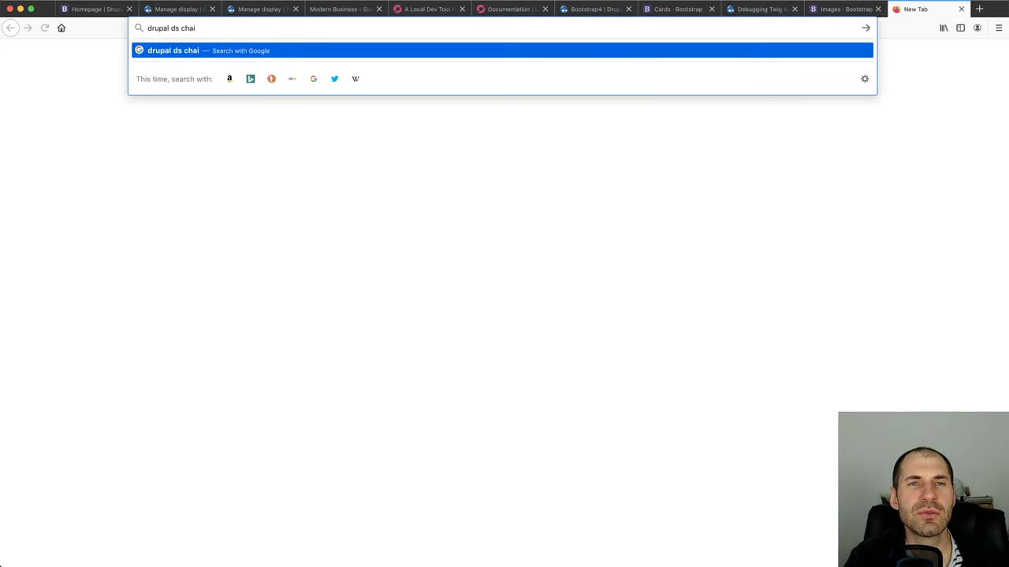
key(Return)
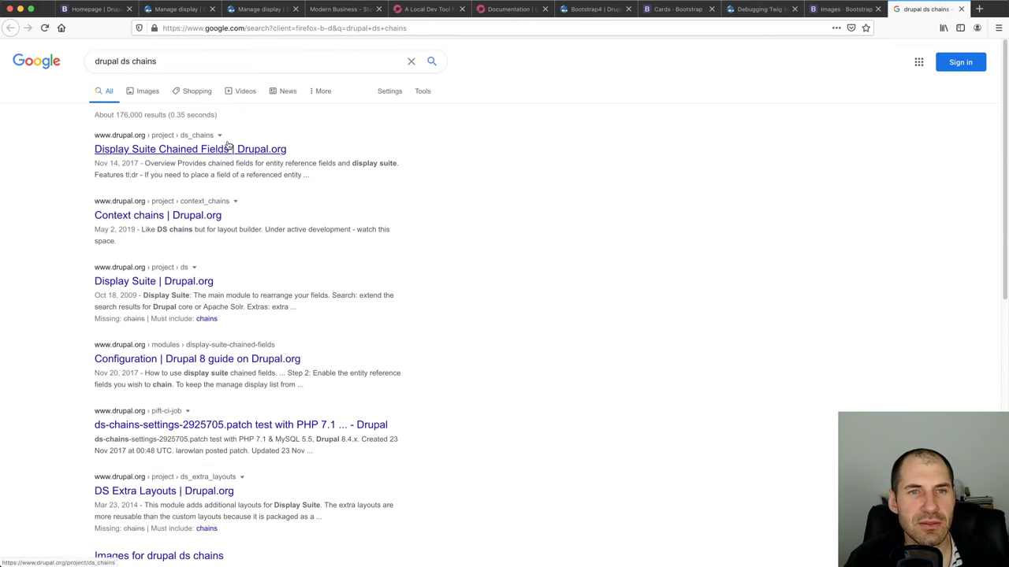
Open the Display Suite Chained Fields project page on Drupal.org and read its overview
click(223, 148)
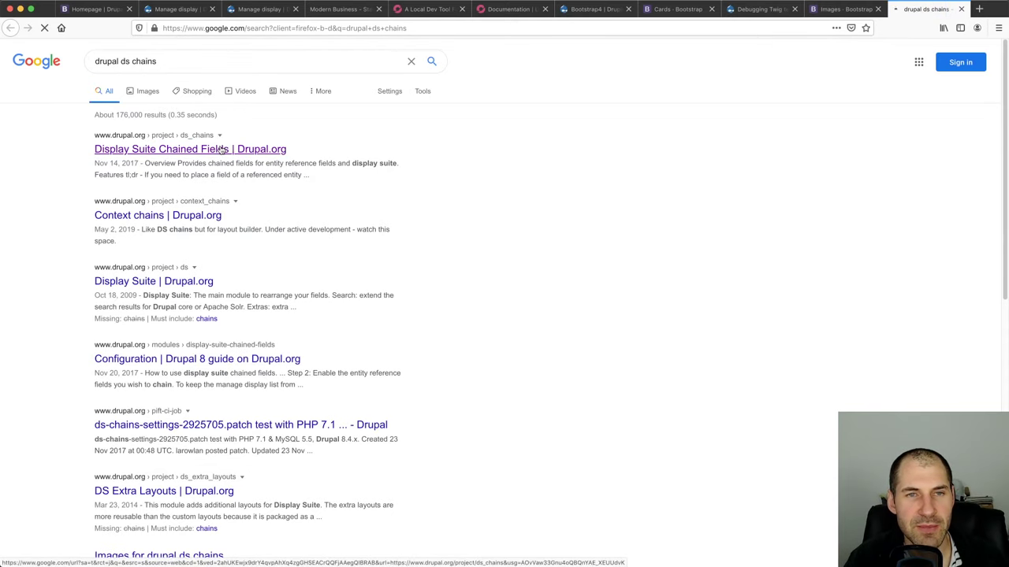
scroll(163, 224, down, 5)
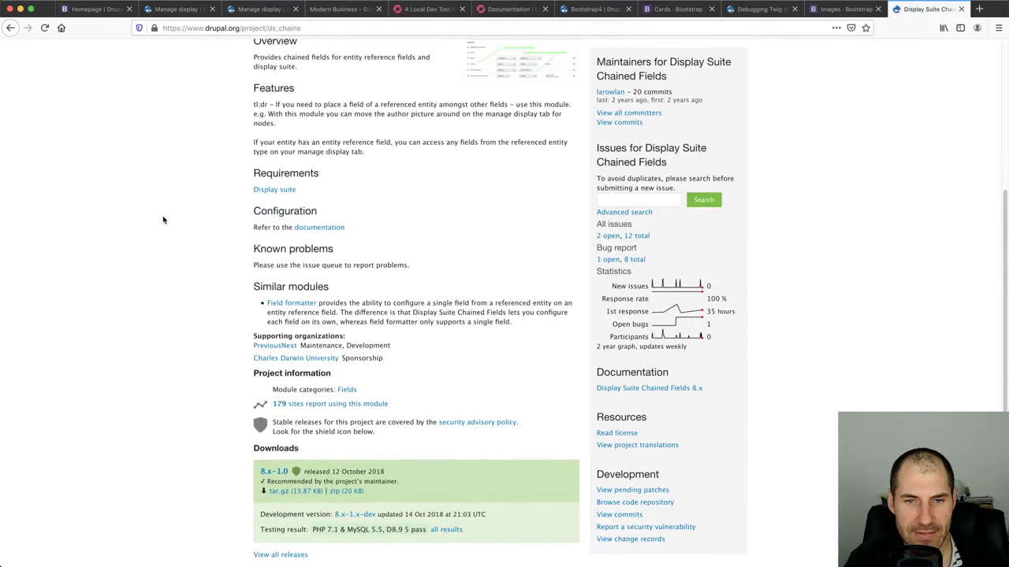
drag(405, 405, 268, 393)
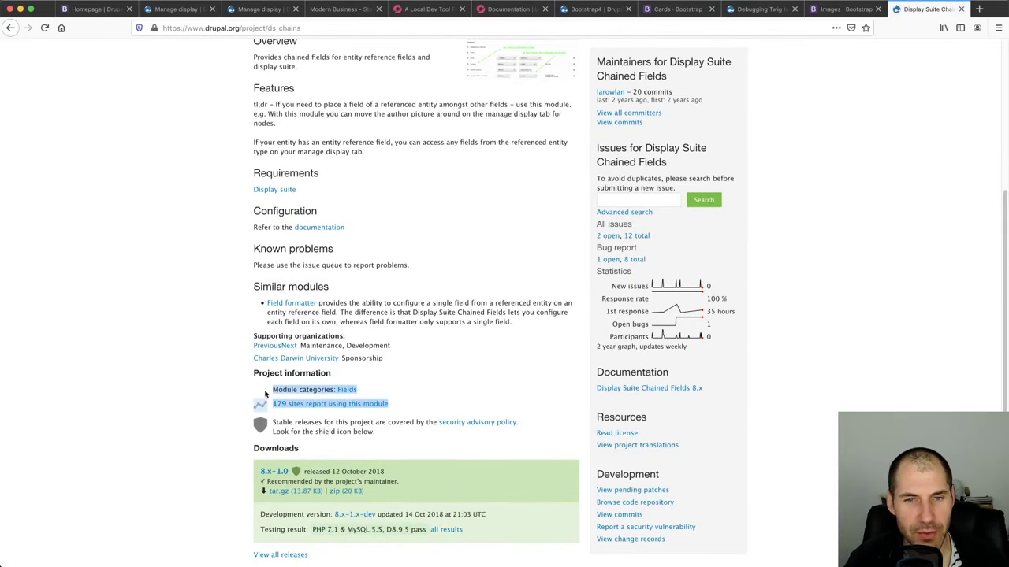
click(237, 405)
scroll(270, 435, down, 2)
scroll(240, 394, up, 4)
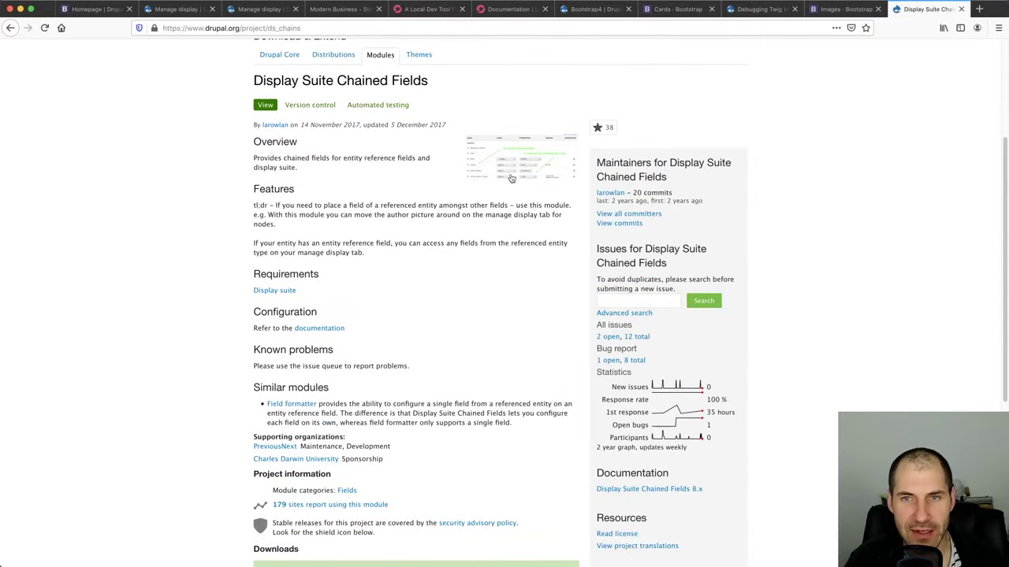
View the enlarged example screenshot, then check the project's usage of 179 sites
click(519, 162)
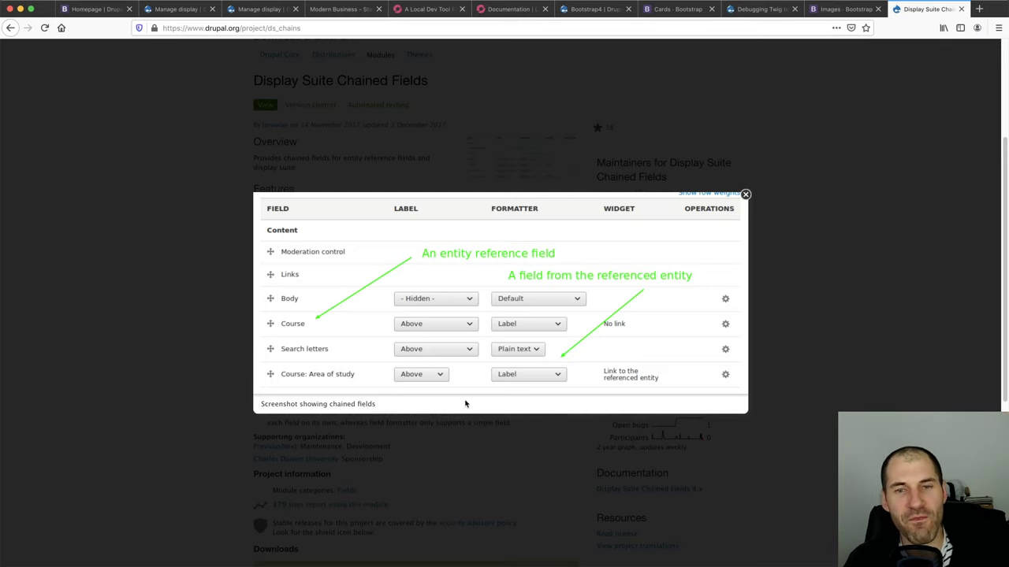
click(154, 10)
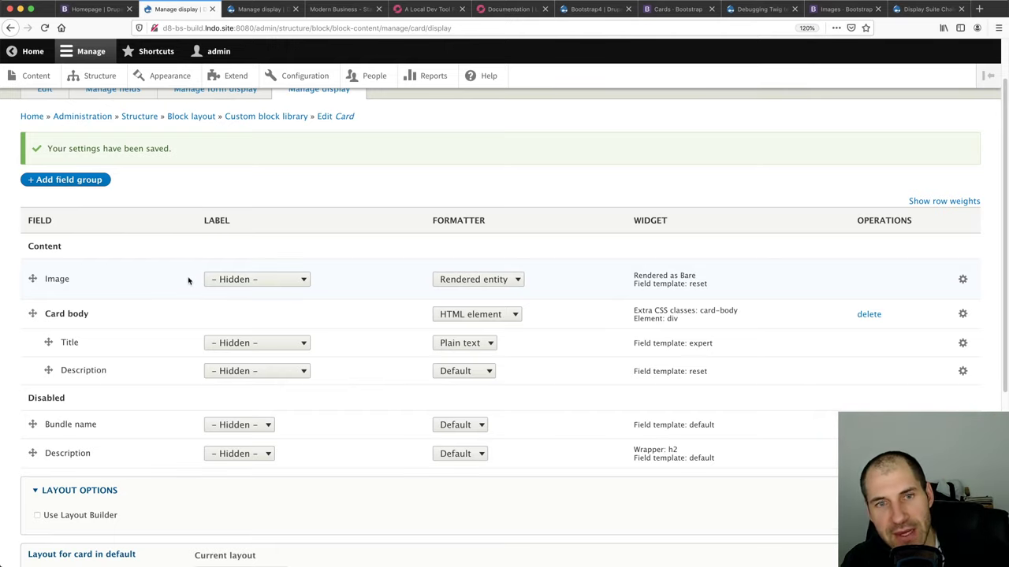
click(906, 9)
click(628, 159)
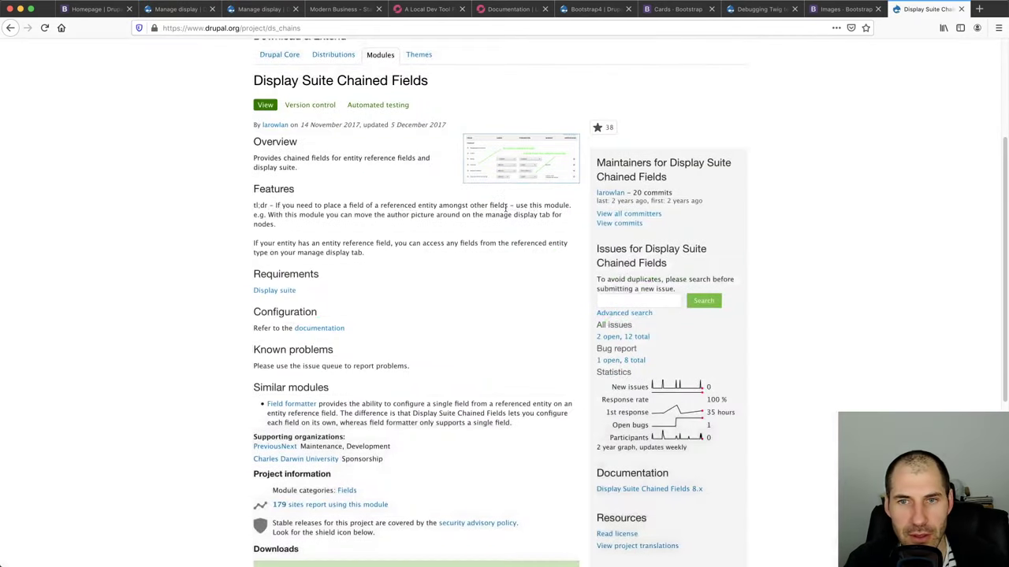
scroll(218, 430, down, 3)
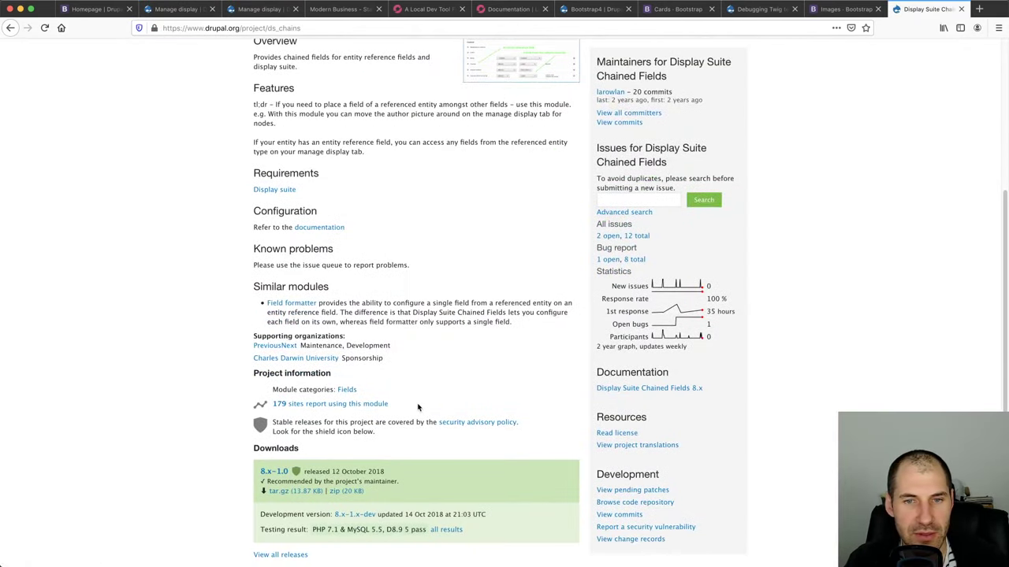
drag(418, 407, 266, 405)
click(181, 414)
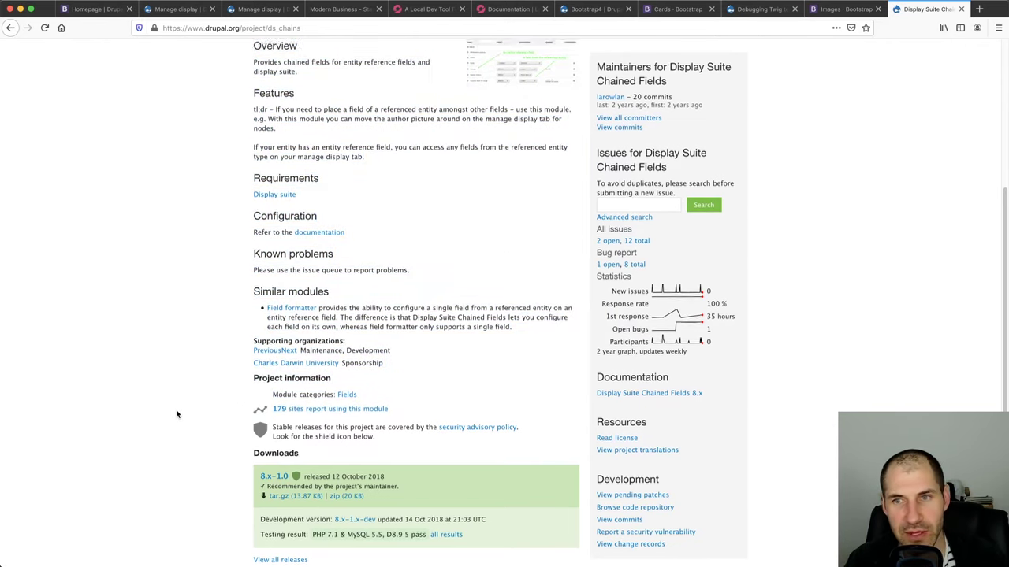
scroll(176, 415, up, 3)
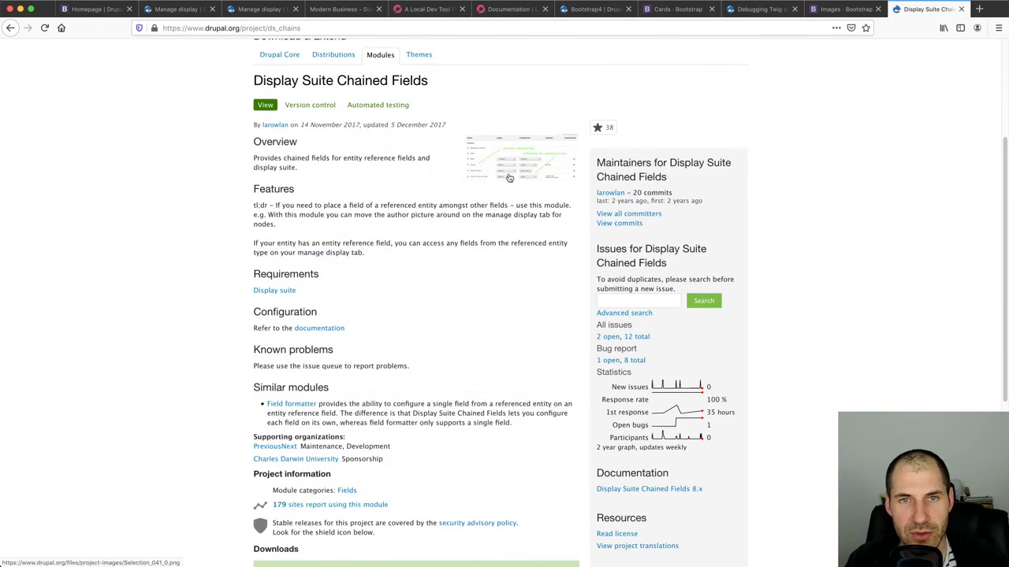
Close the Drupal.org tab and look over the Card block display settings
click(962, 9)
click(240, 11)
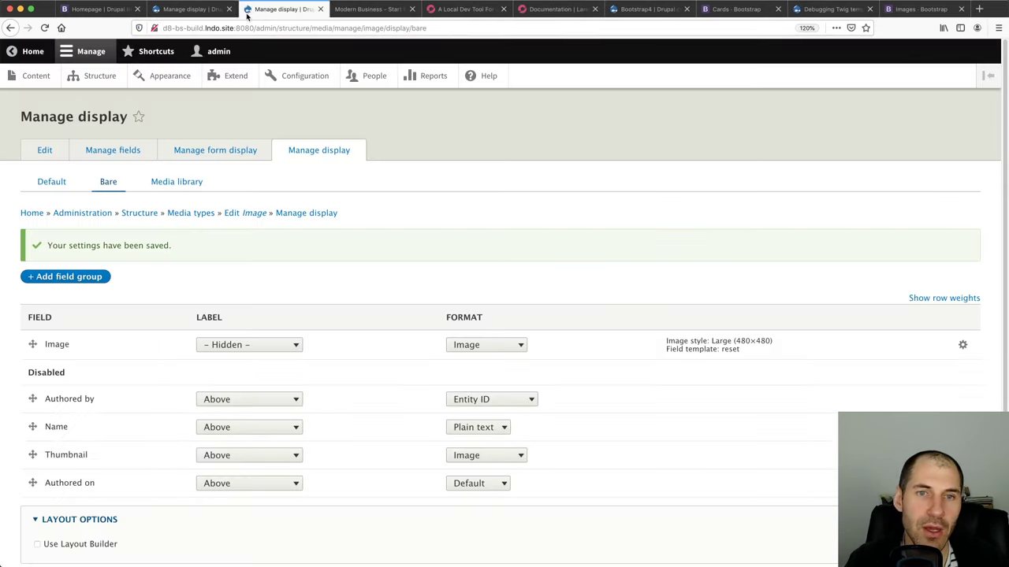
click(193, 10)
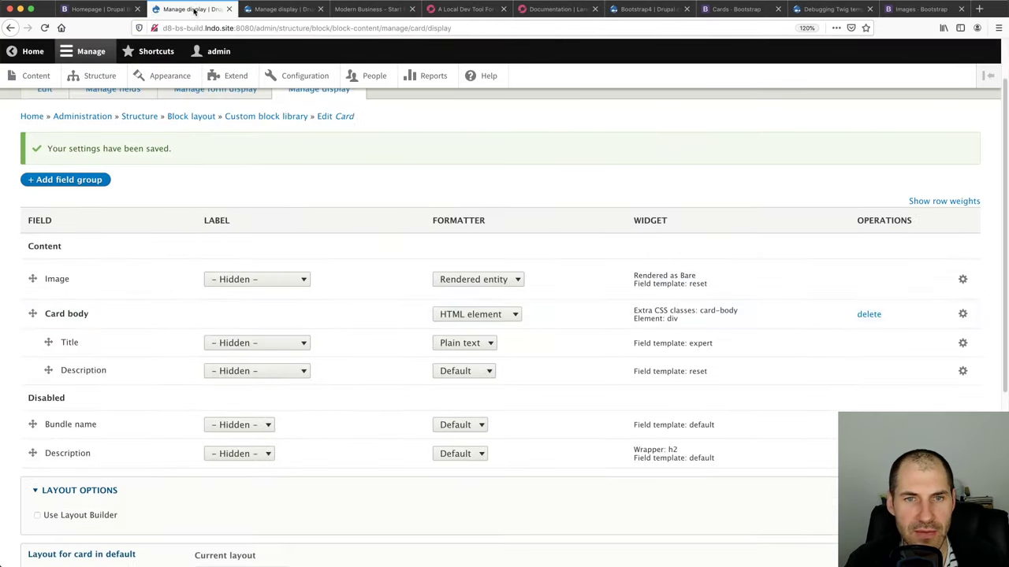
scroll(54, 552, down, 5)
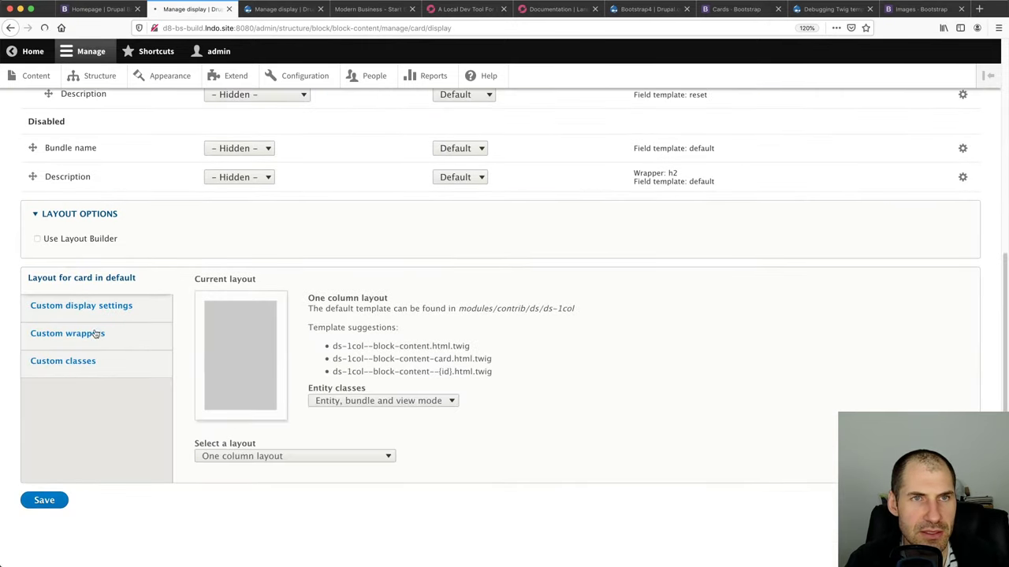
Reload the Homepage, edit it and save it so the three cards appear
click(98, 9)
key(super+r)
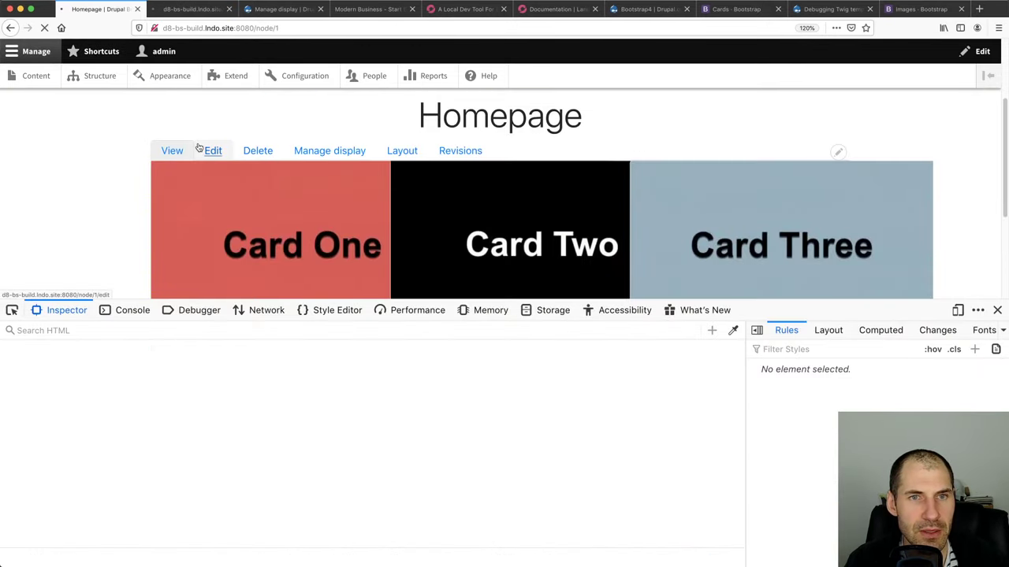
click(210, 150)
scroll(252, 275, down, 10)
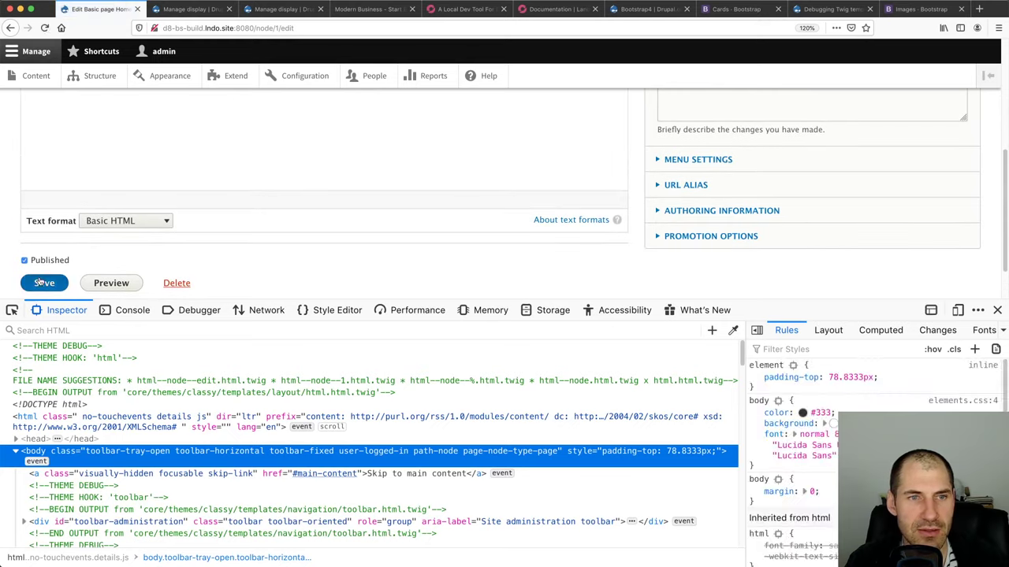
click(41, 283)
key(super+alt+i)
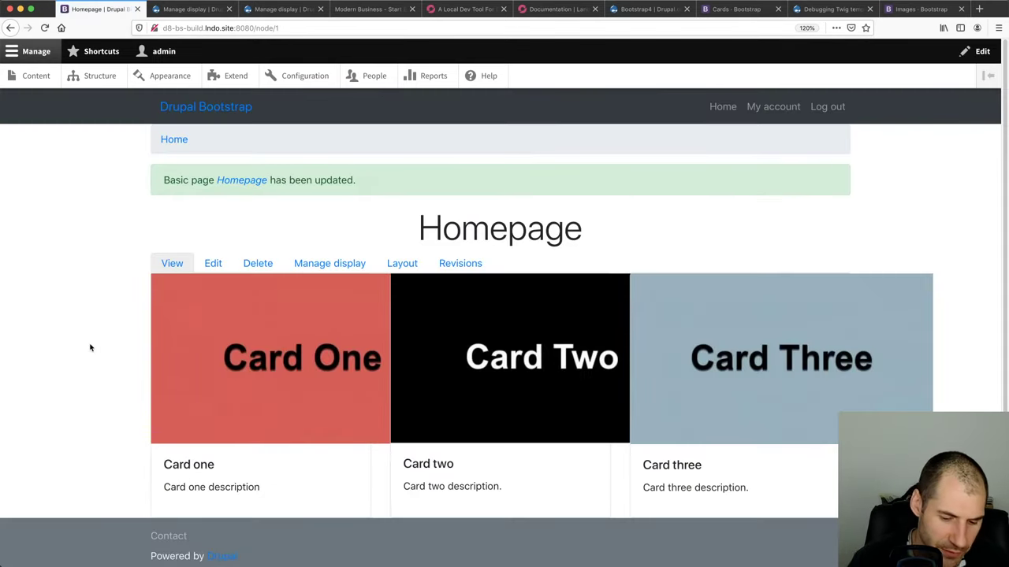
key(super+alt+i)
Inspect Card One's title markup, including its media element and contextual links container
scroll(77, 291, down, 3)
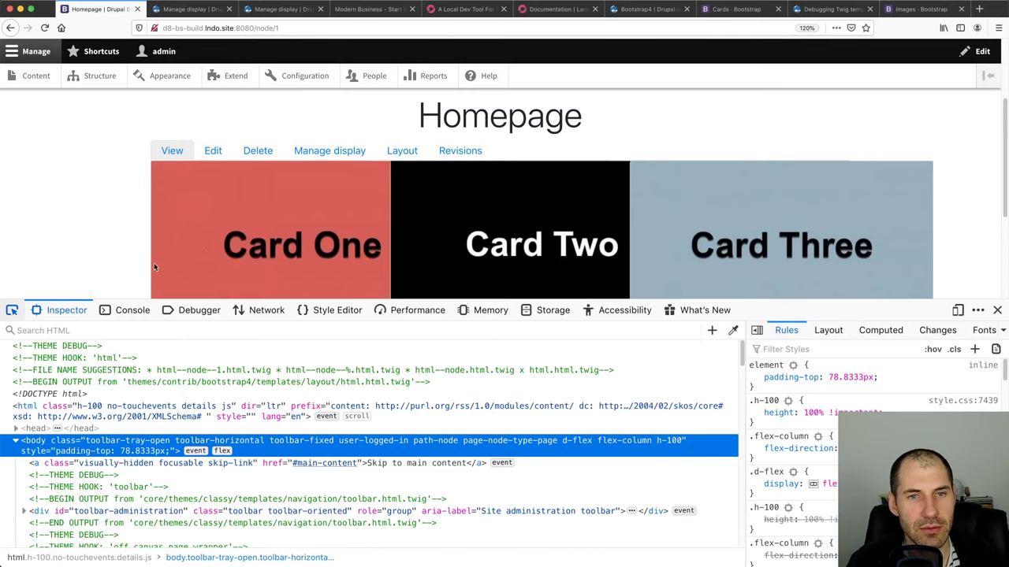
scroll(90, 247, down, 3)
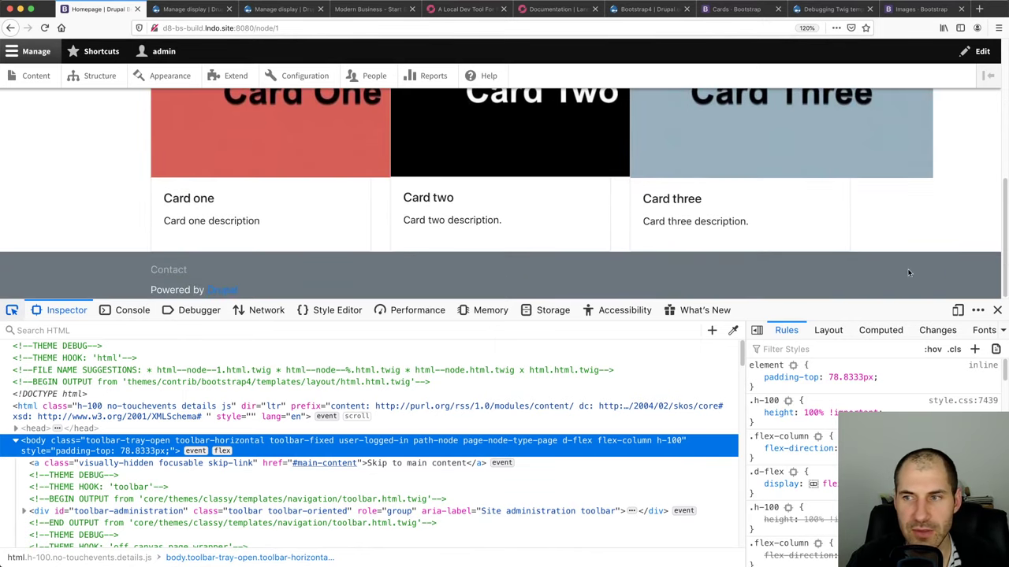
click(997, 311)
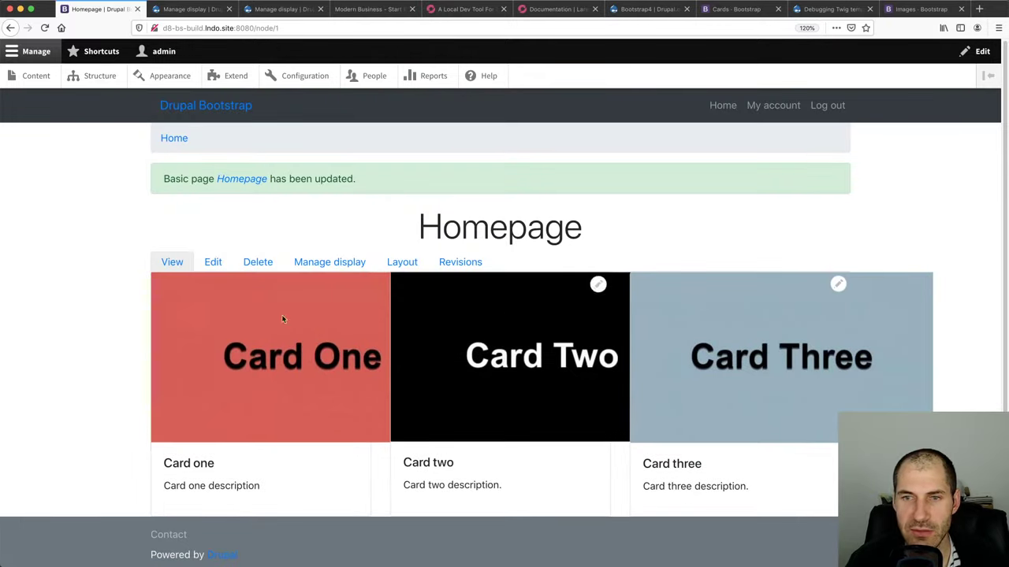
right_click(211, 463)
click(250, 542)
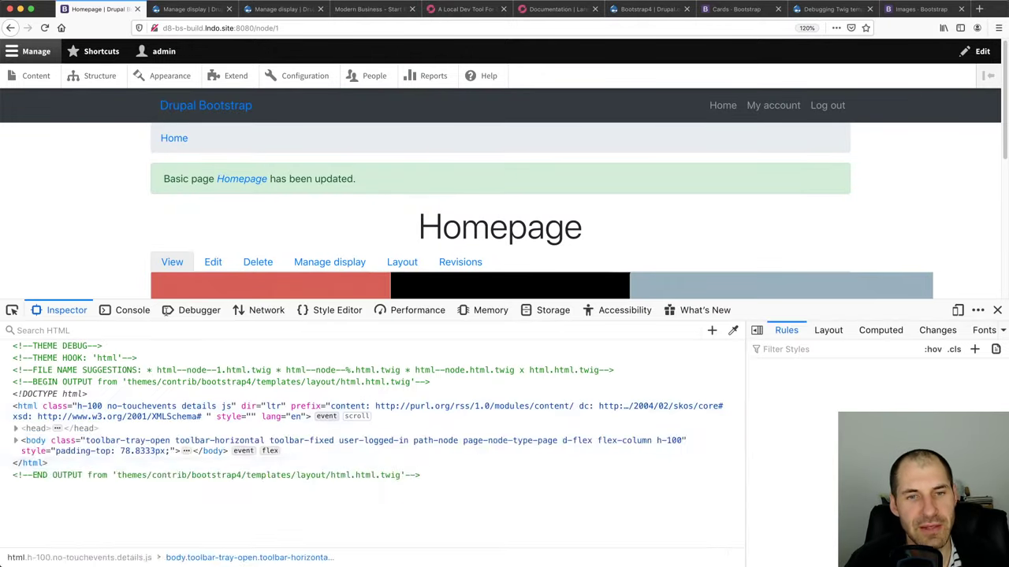
scroll(168, 445, up, 3)
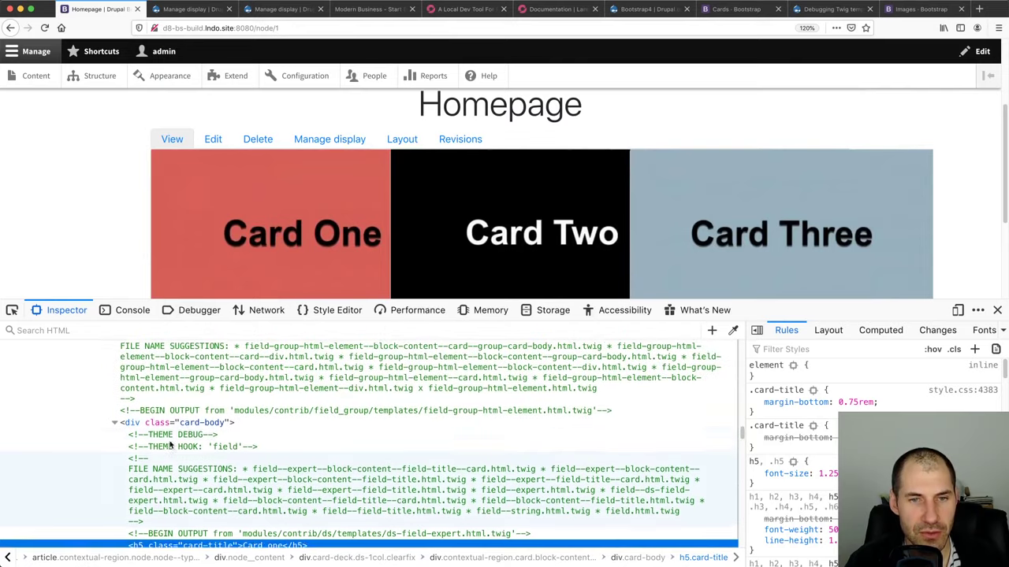
scroll(168, 445, up, 5)
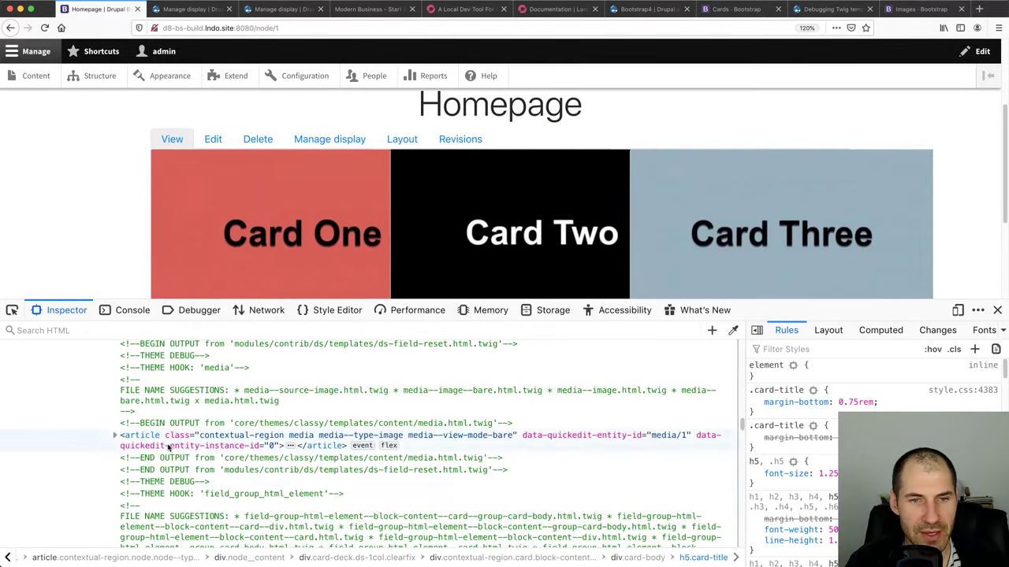
click(116, 437)
scroll(116, 436, down, 2)
click(130, 397)
click(124, 397)
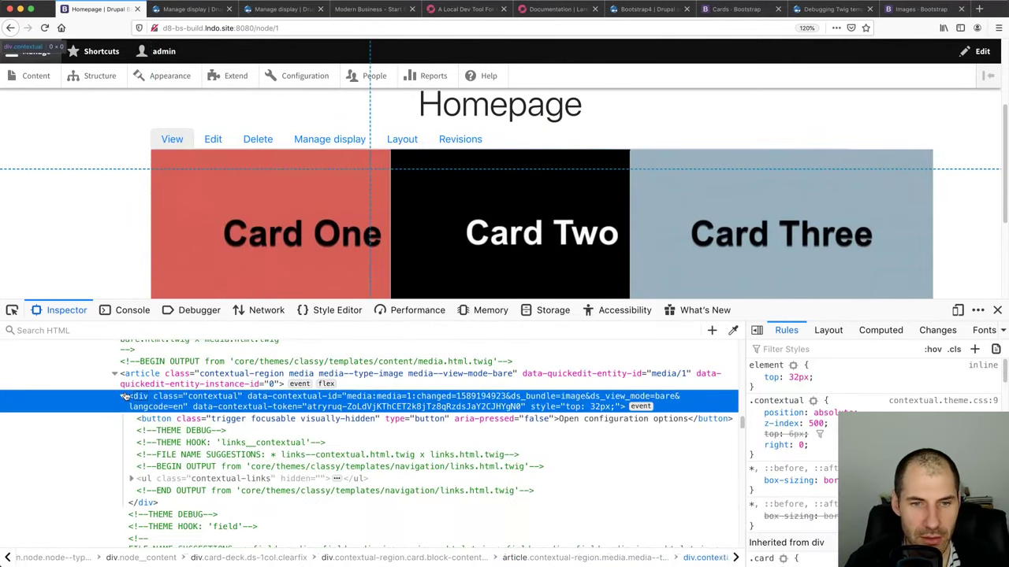
Inspect Card One's image markup with the element picker, then move to the Bare display settings
key(ctrl+shift+c)
click(156, 272)
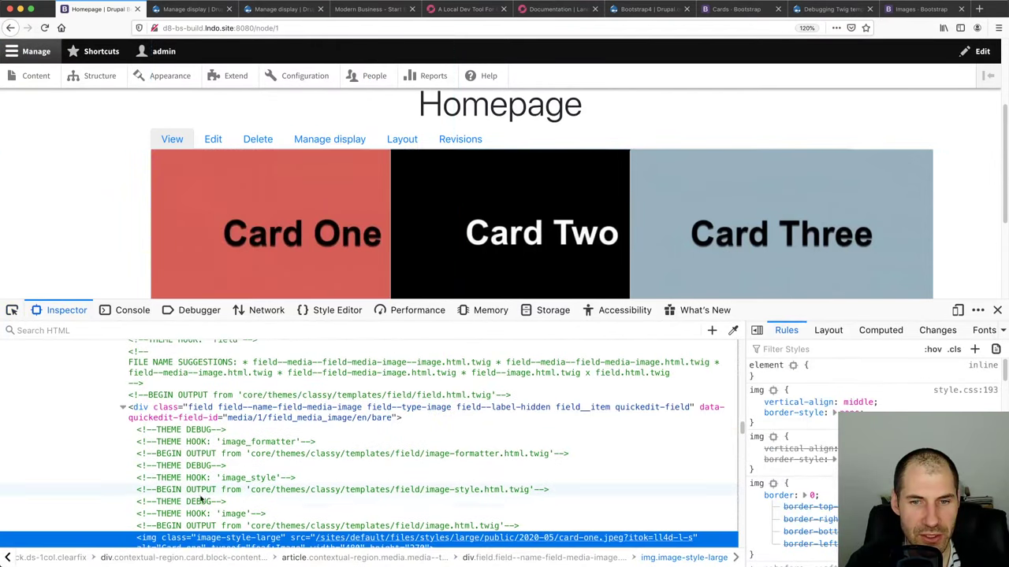
scroll(203, 481, up, 2)
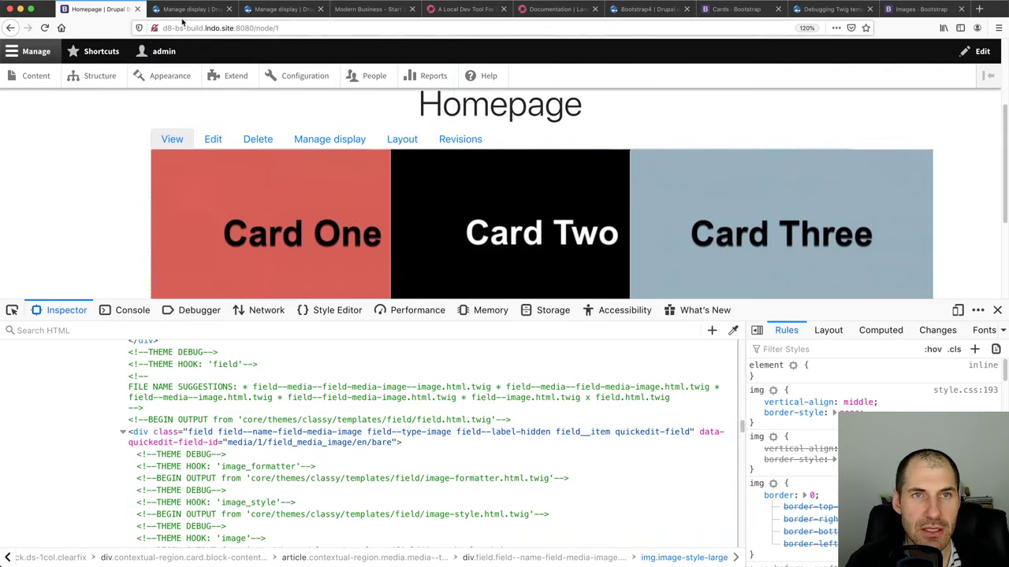
key(ctrl+Tab)
key(ctrl+Tab)
Choose the Reset layout for the image media's Bare display and save
scroll(138, 292, down, 3)
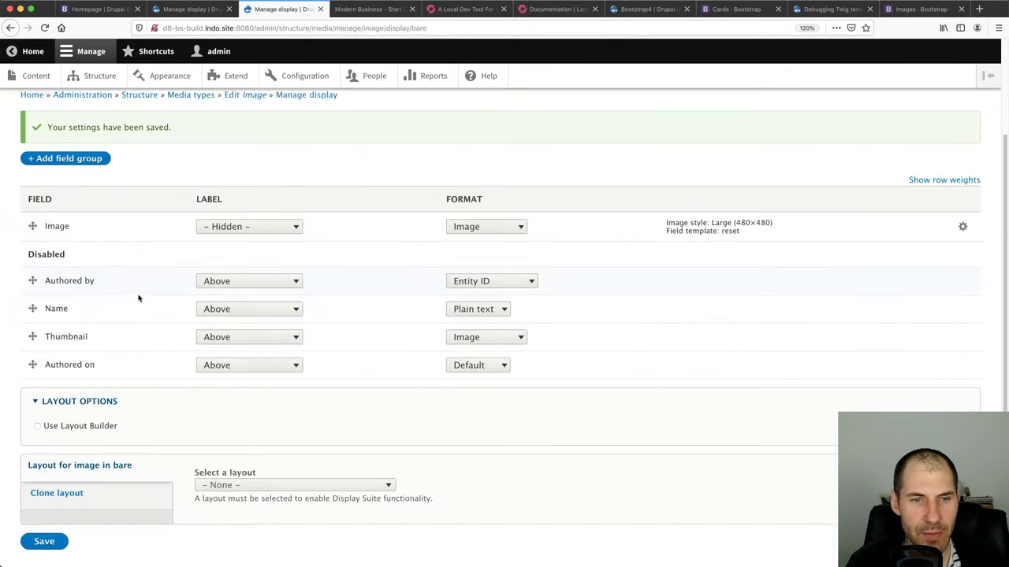
click(245, 479)
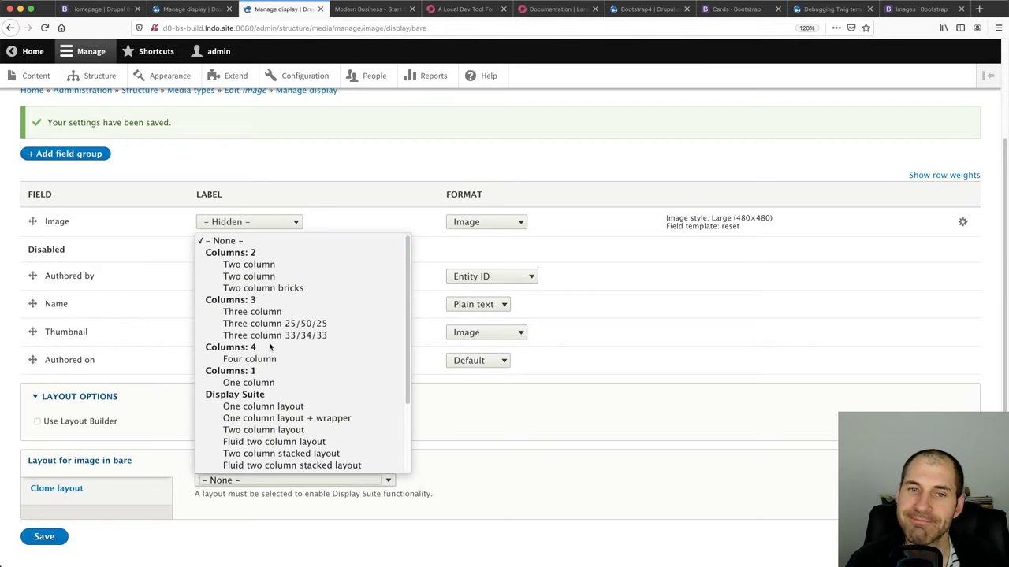
scroll(272, 347, down, 2)
click(244, 465)
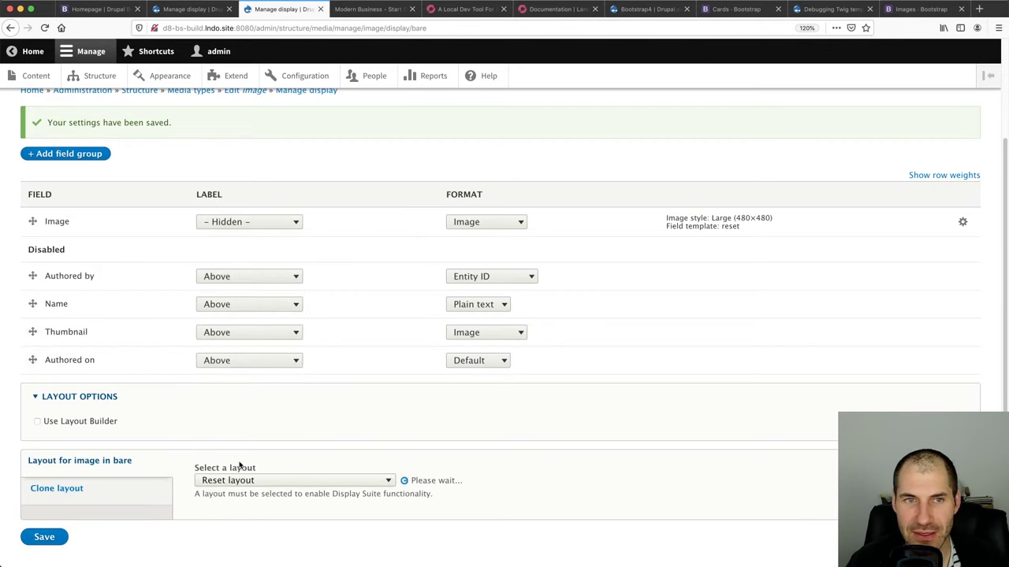
scroll(119, 463, down, 5)
click(58, 503)
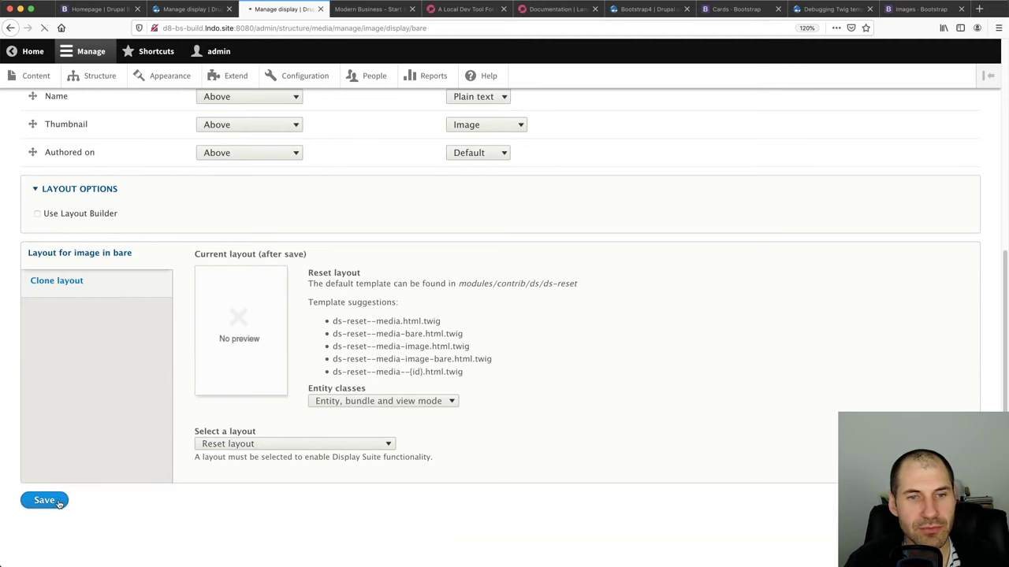
scroll(63, 500, down, 10)
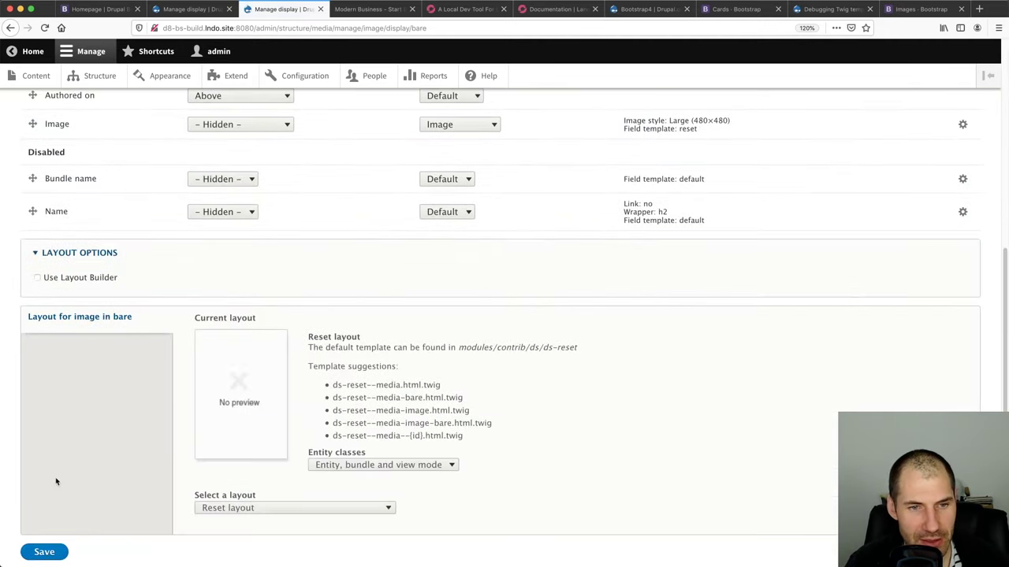
Reload the homepage to see the cards with the Reset layout
click(122, 10)
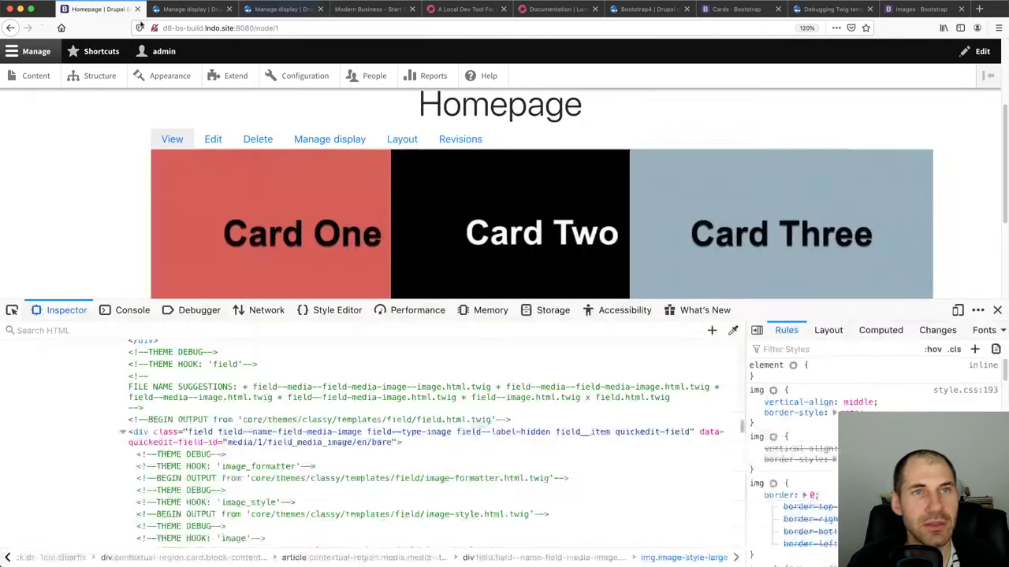
key(super+r)
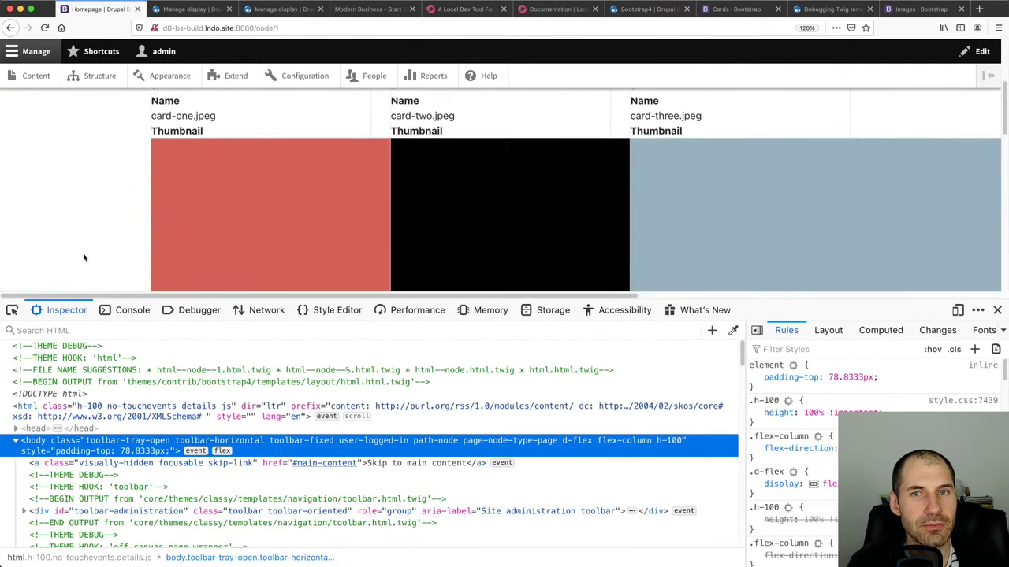
scroll(78, 257, down, 1)
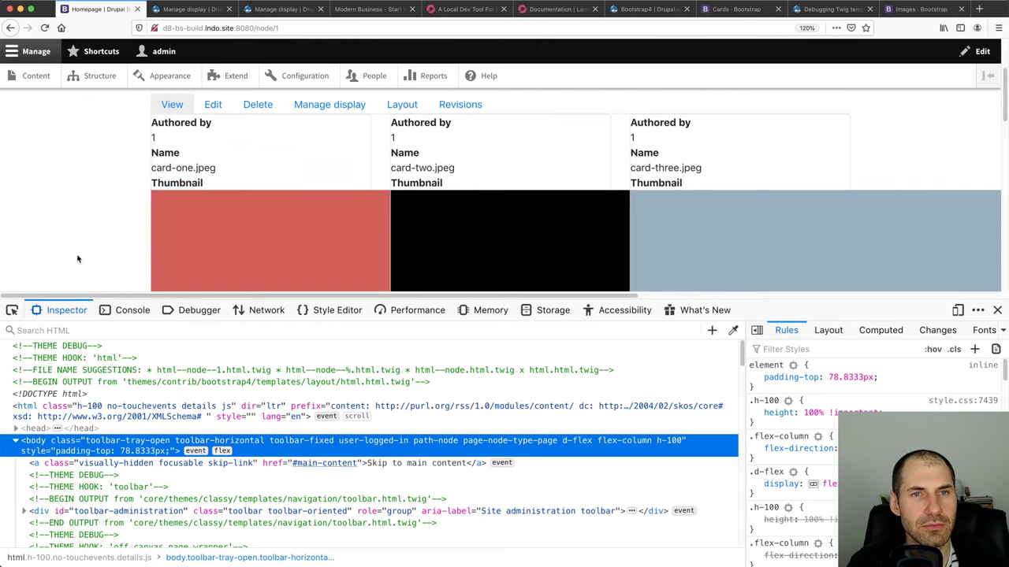
Disable Authored on, Thumbnail, Name and Authored by, save, and reload the homepage
click(194, 9)
click(265, 10)
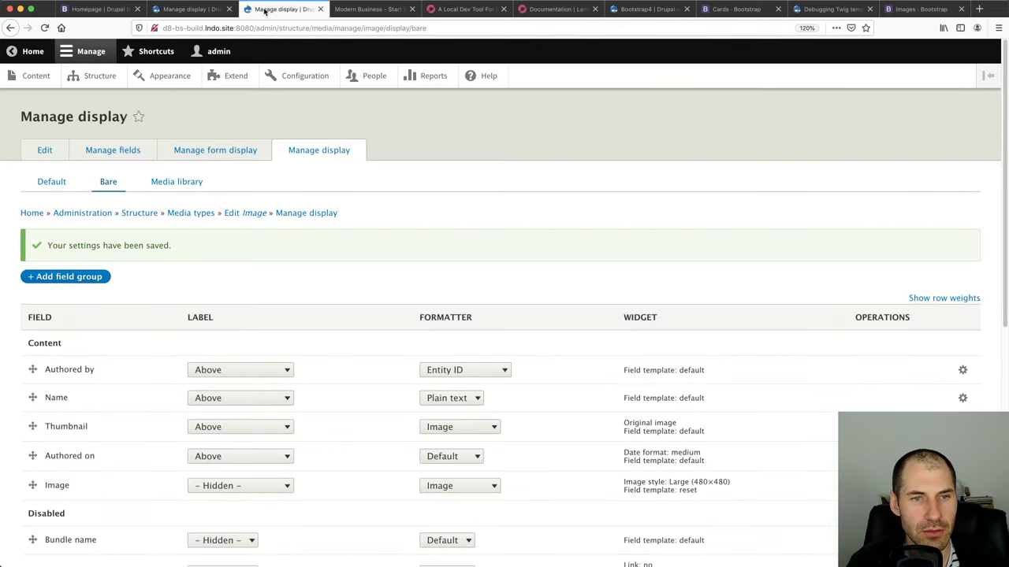
scroll(149, 278, down, 5)
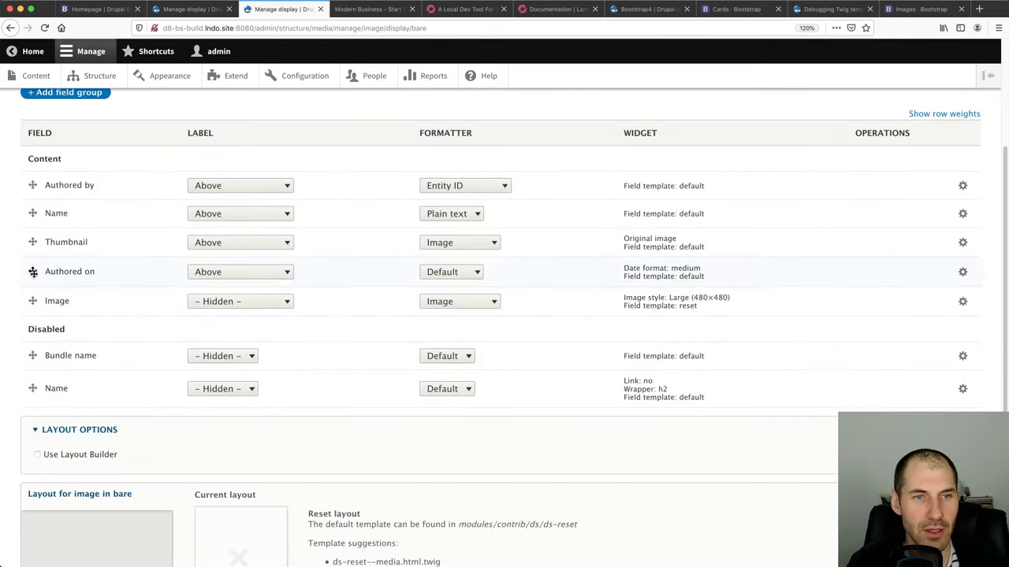
drag(33, 272, 36, 360)
drag(35, 242, 35, 371)
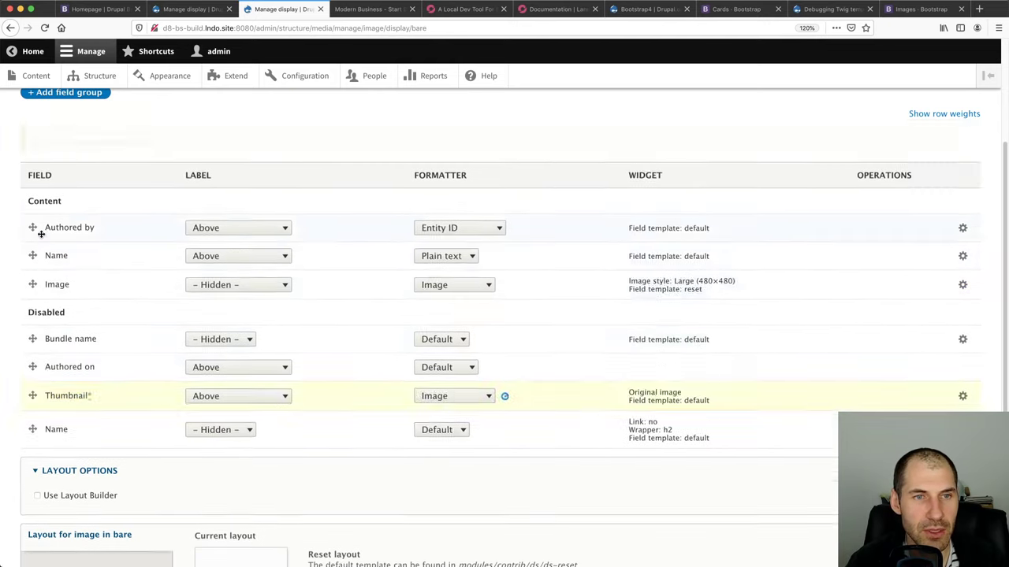
drag(34, 215, 34, 311)
drag(33, 185, 33, 268)
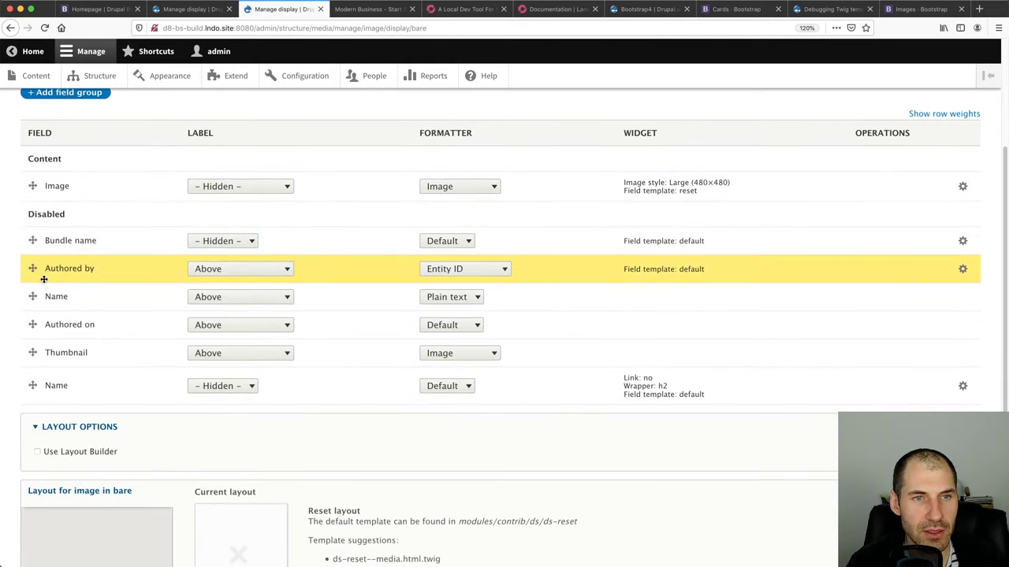
scroll(181, 457, down, 5)
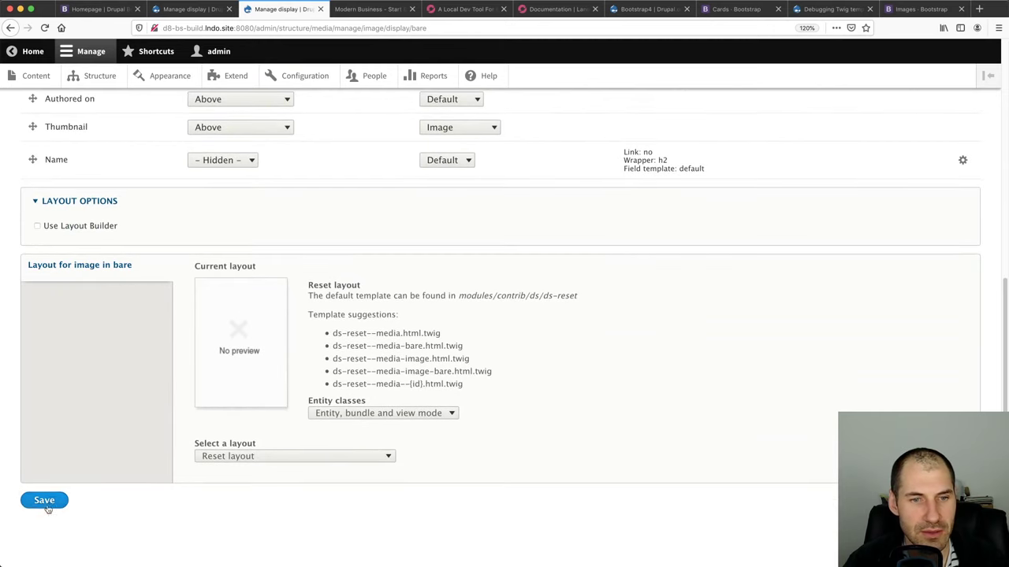
click(44, 500)
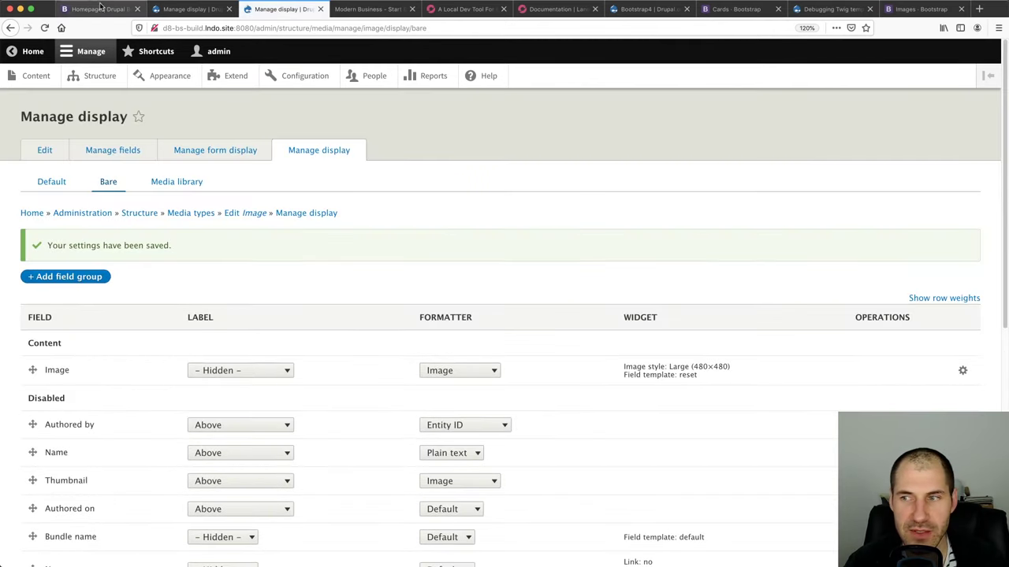
click(101, 11)
key(super+r)
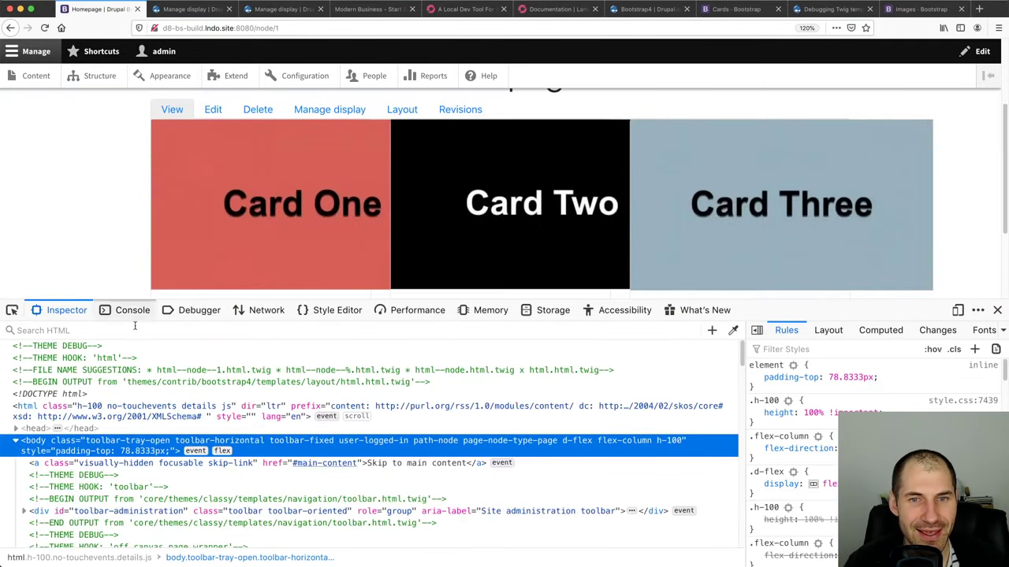
Inspect Card One's image and confirm the ds-reset template debug comments, then switch to PhpStorm
click(12, 310)
click(264, 260)
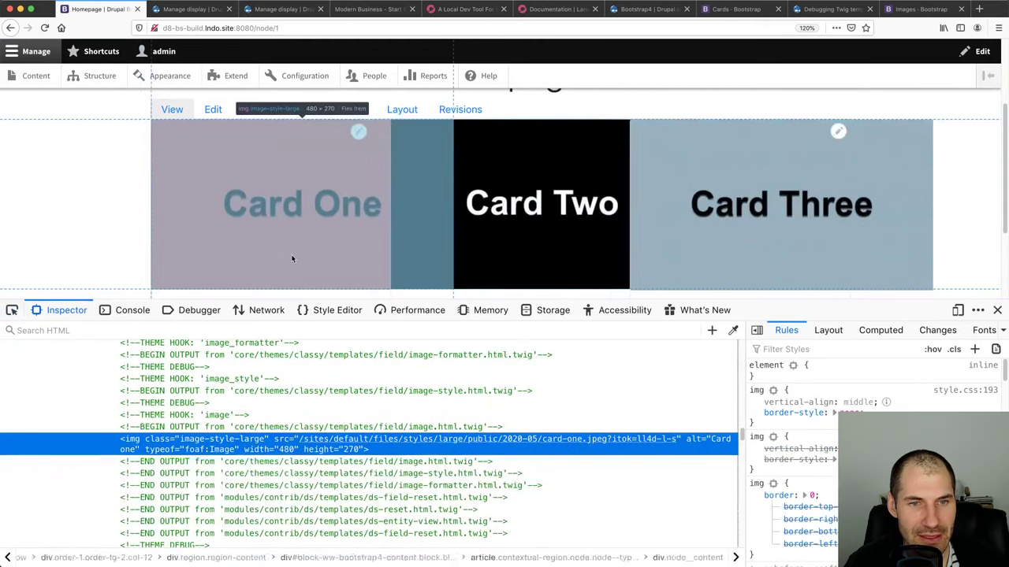
scroll(211, 475, up, 5)
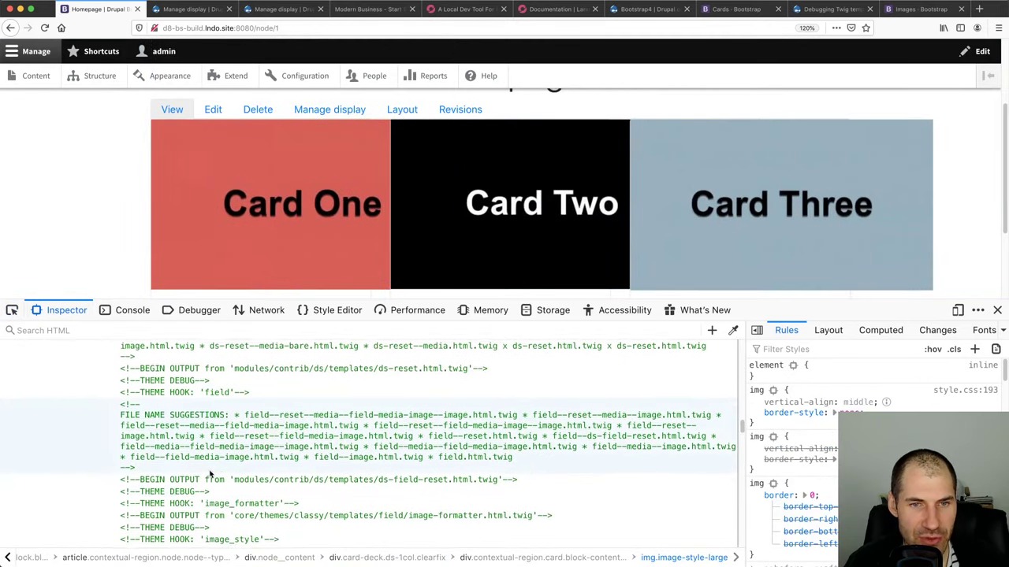
scroll(211, 474, up, 6)
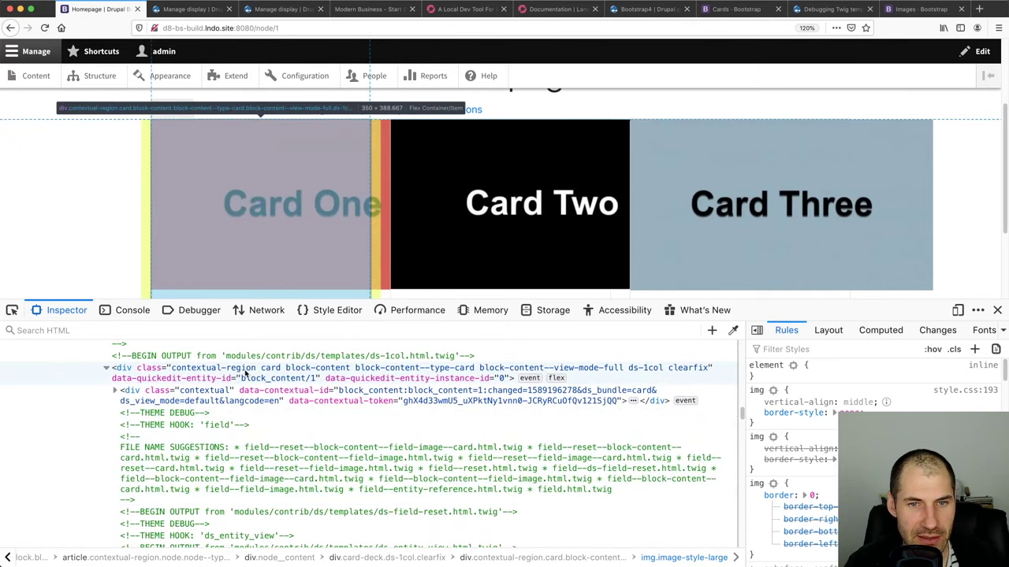
scroll(213, 417, down, 10)
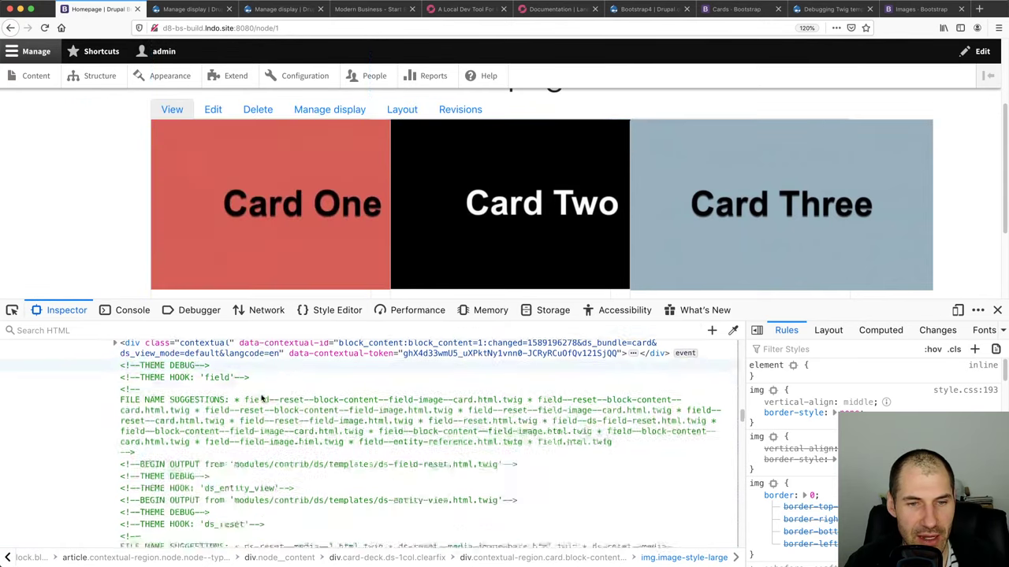
scroll(142, 418, down, 5)
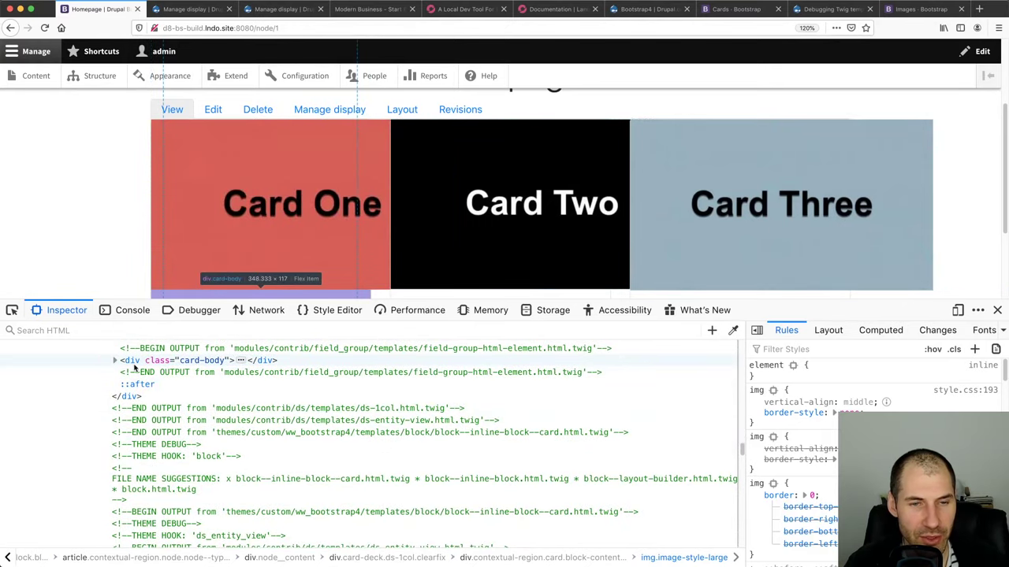
key(super+Tab)
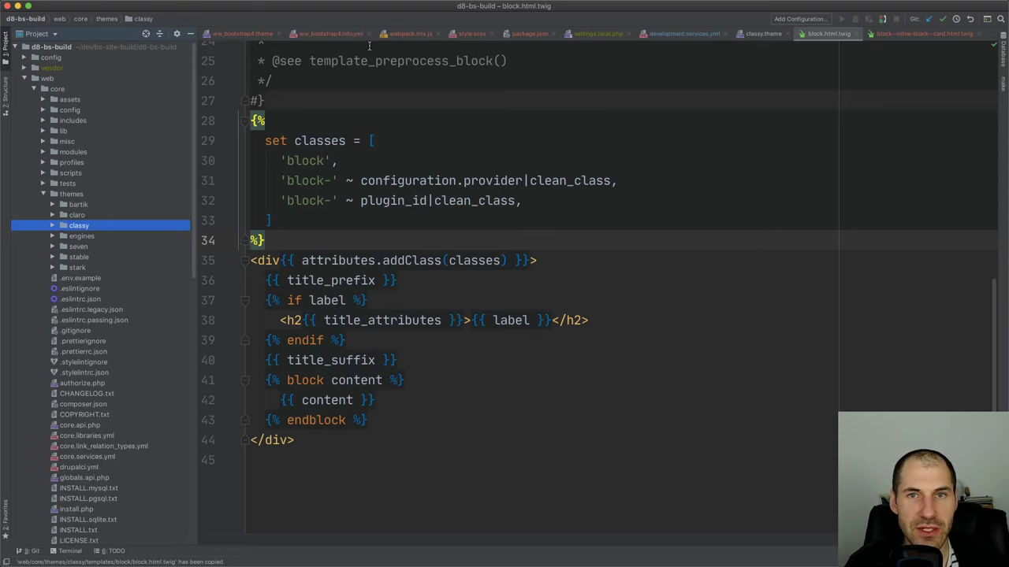
Delete the twig.config debug: true lines from development.services.yml
click(682, 34)
drag(361, 191, 209, 175)
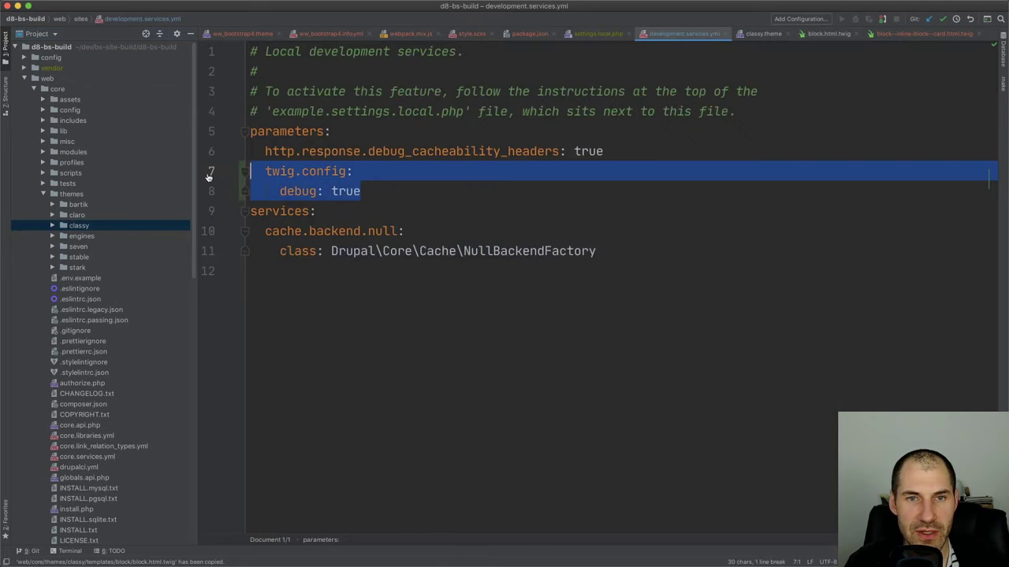
key(BackSpace)
key(BackSpace)
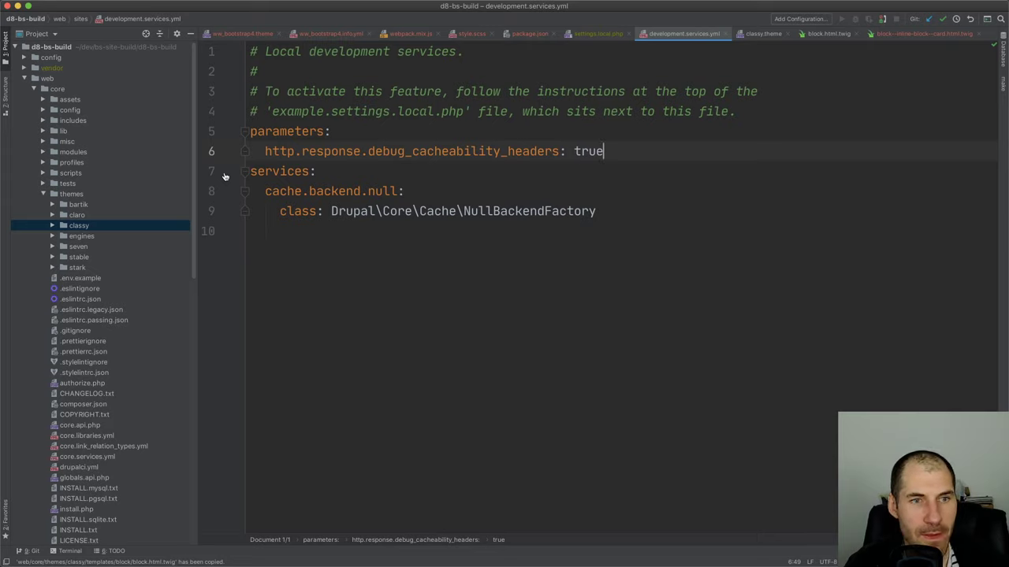
Reload the homepage and rerun lando drush cr to rebuild the cache
key(super+Tab)
key(super+r)
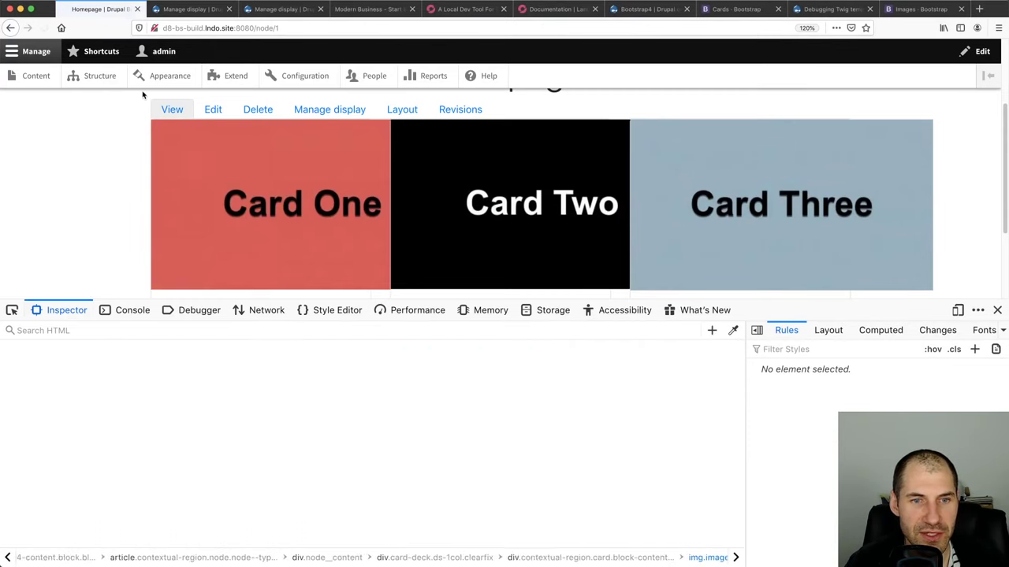
key(super+Tab)
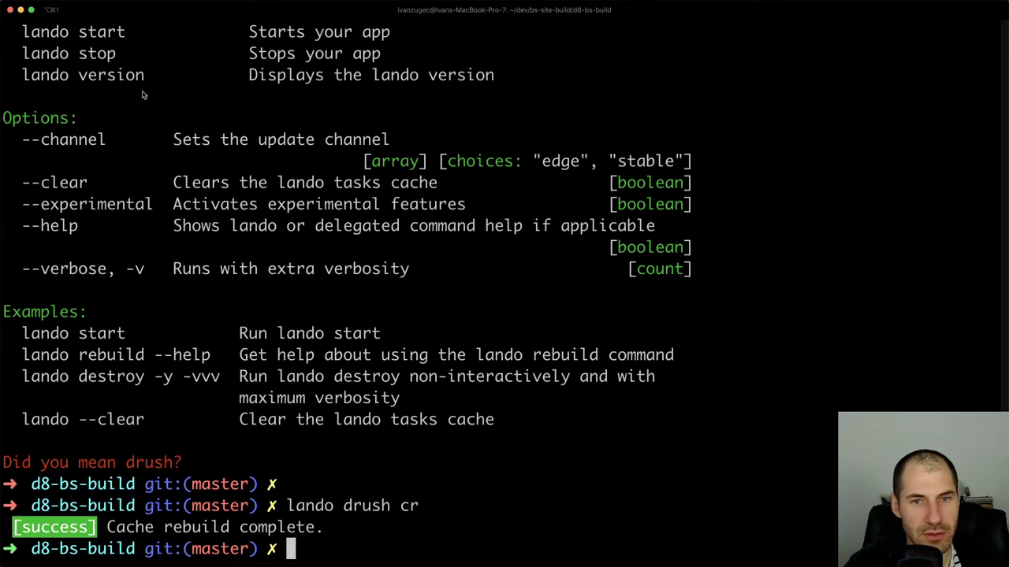
key(Up)
key(Return)
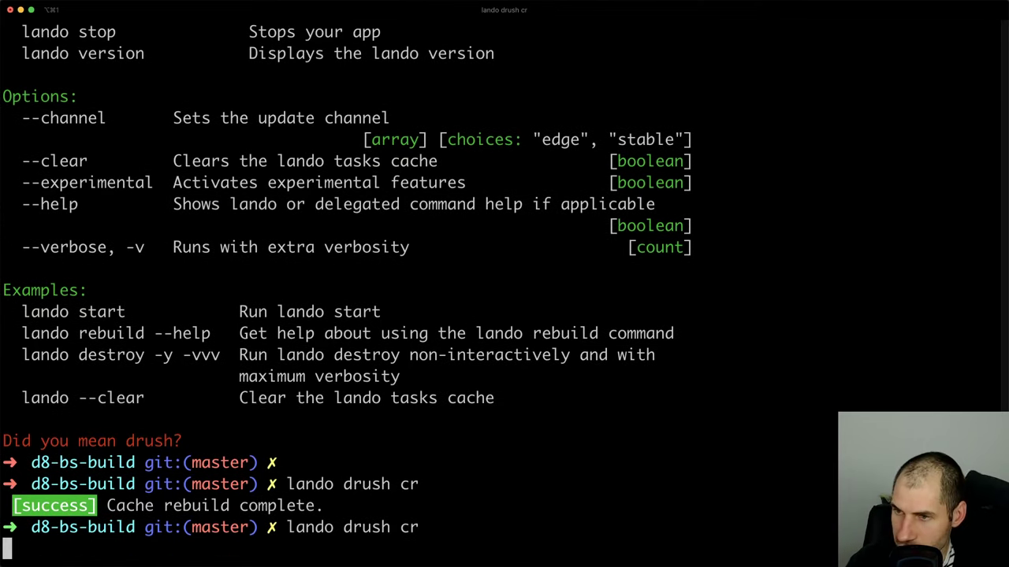